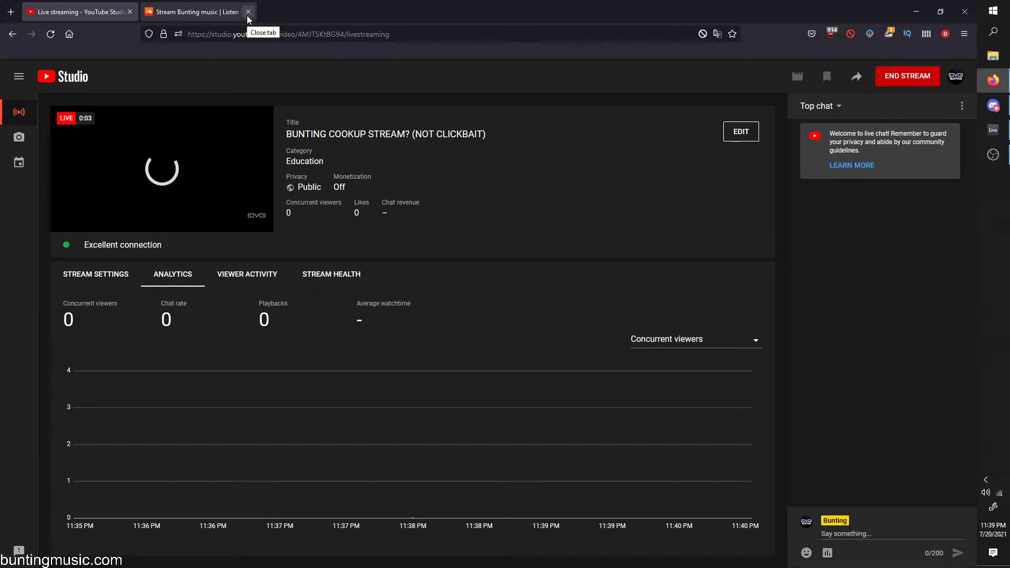
# Close the Stream Bunting music browser tab, clear the windows off to the other monitor and switch to Ableton Live
pyautogui.click(247, 14)
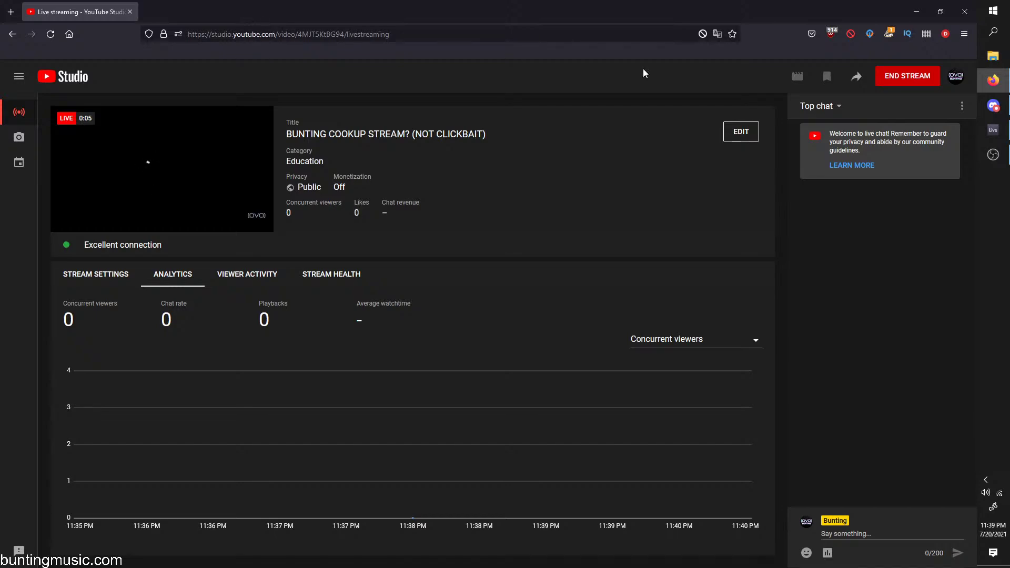
pyautogui.click(993, 106)
pyautogui.moveTo(411, 10); pyautogui.dragTo(1009, 420)
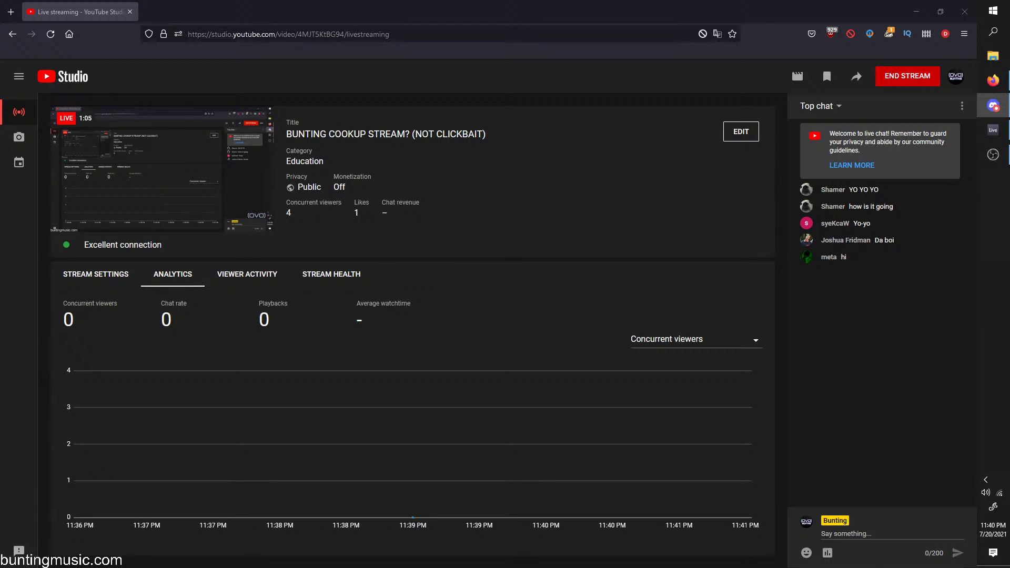
pyautogui.moveTo(664, 5); pyautogui.dragTo(1009, 13)
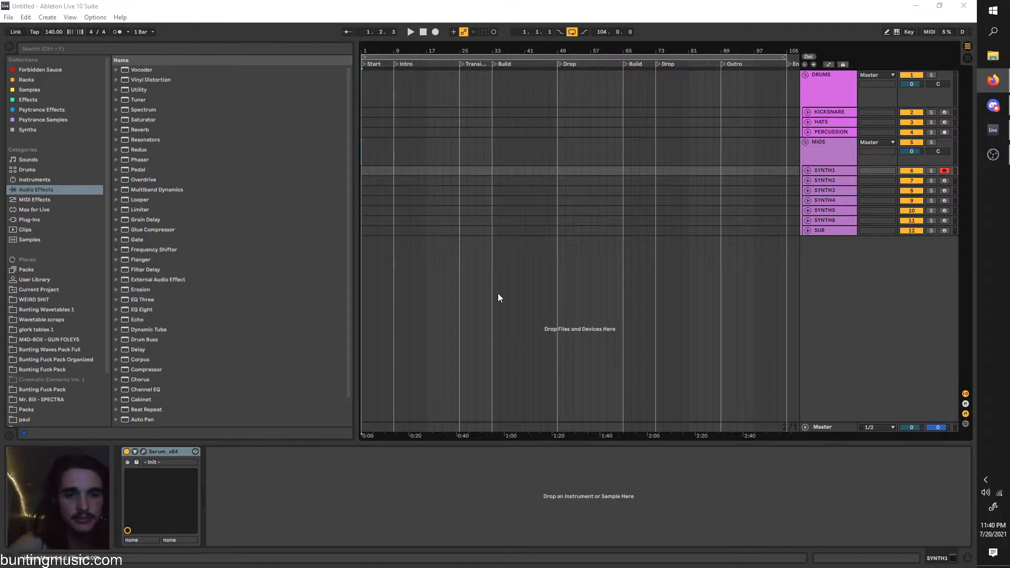
# Set the arrangement loop to 8 bars starting at the first Drop marker at bar 49
pyautogui.moveTo(786, 57); pyautogui.dragTo(575, 105)
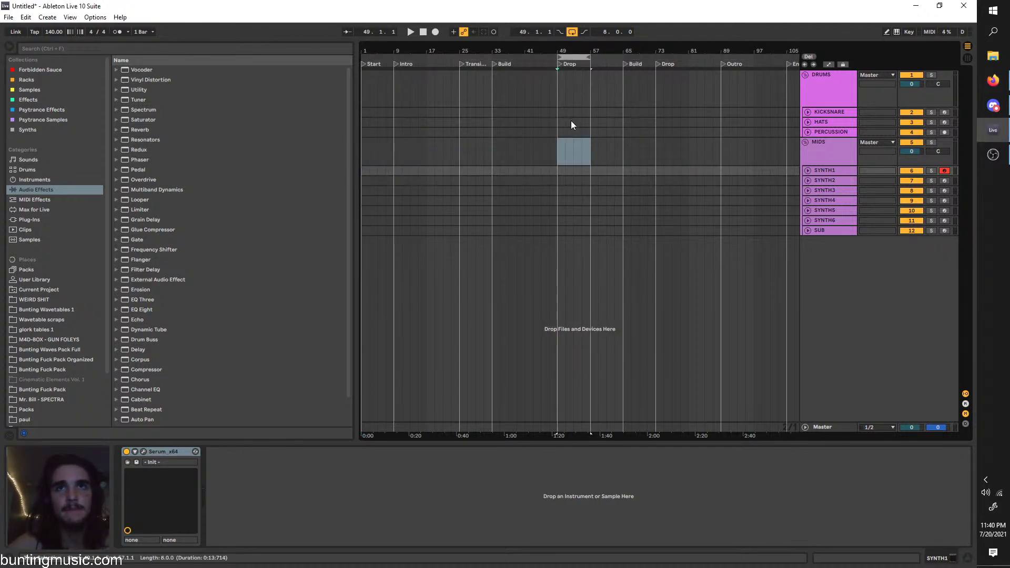
pyautogui.press('z')
pyautogui.moveTo(632, 205); pyautogui.dragTo(610, 210)
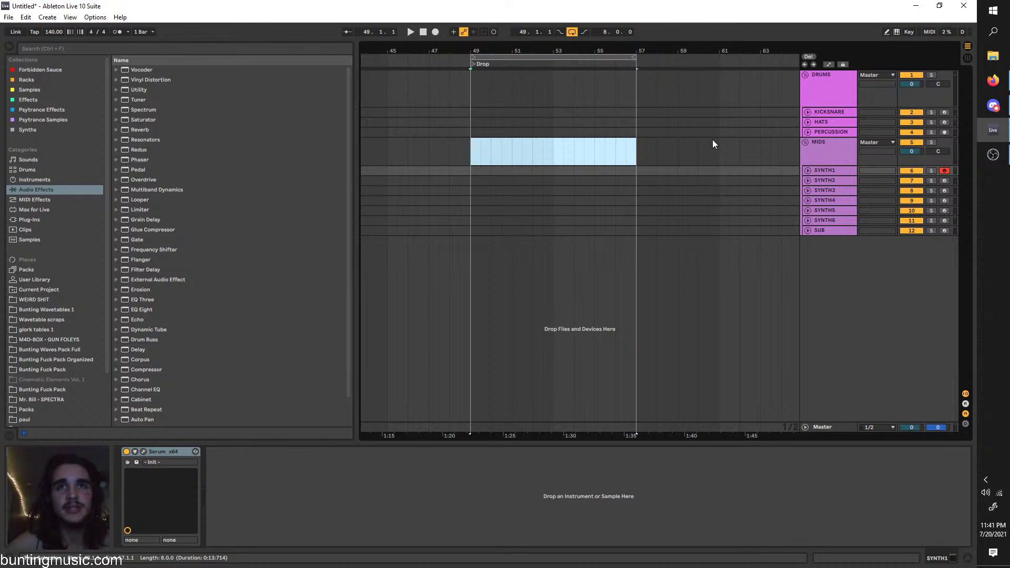
# Unfold the SYNTH1 track and insert an empty 4-bar MIDI clip from bar 49 to bar 53
pyautogui.click(808, 171)
pyautogui.click(626, 194)
pyautogui.click(554, 179)
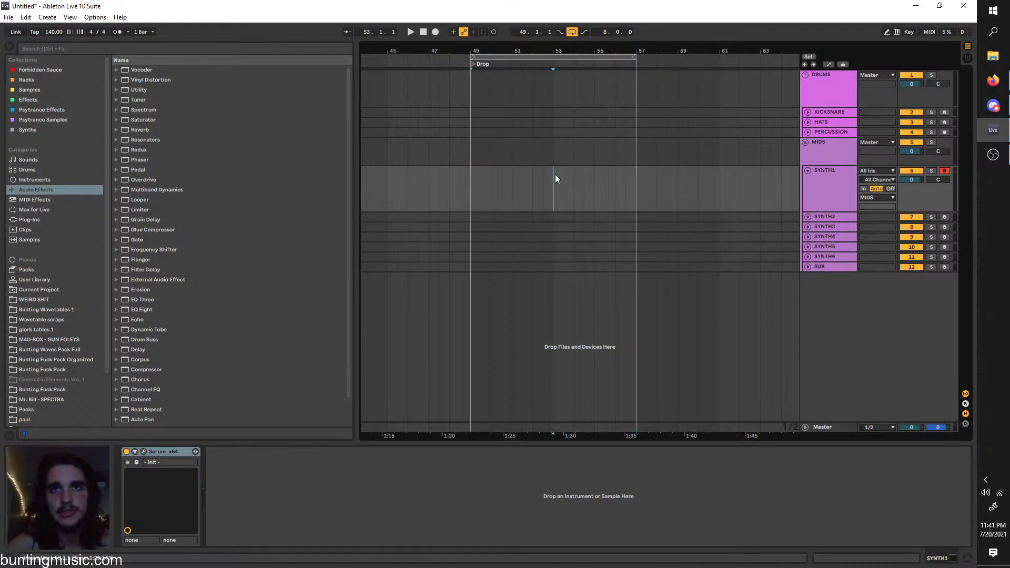
pyautogui.moveTo(554, 175); pyautogui.dragTo(471, 188)
pyautogui.hotkey('ctrl', 'shift', 'm')
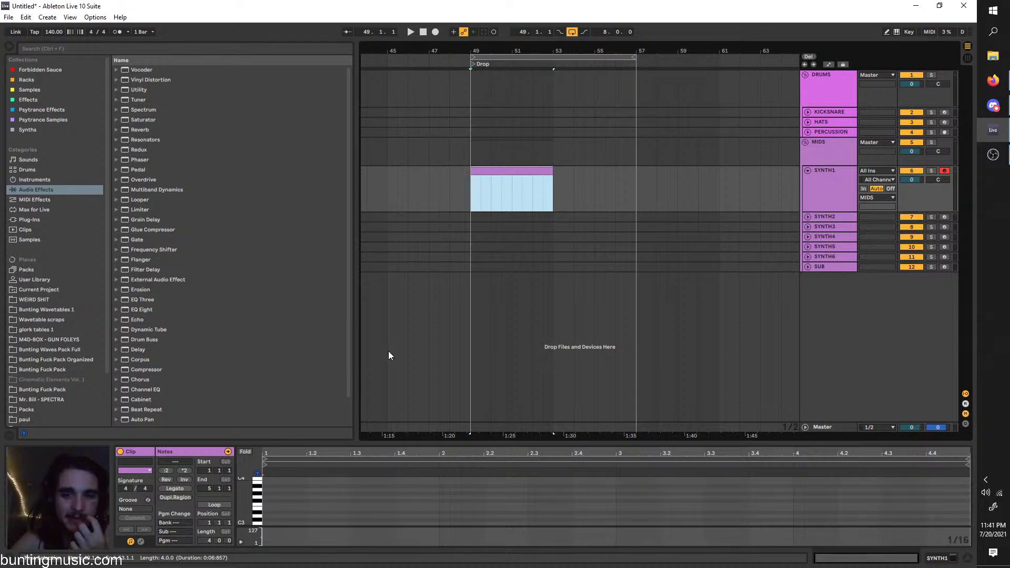
pyautogui.click(992, 154)
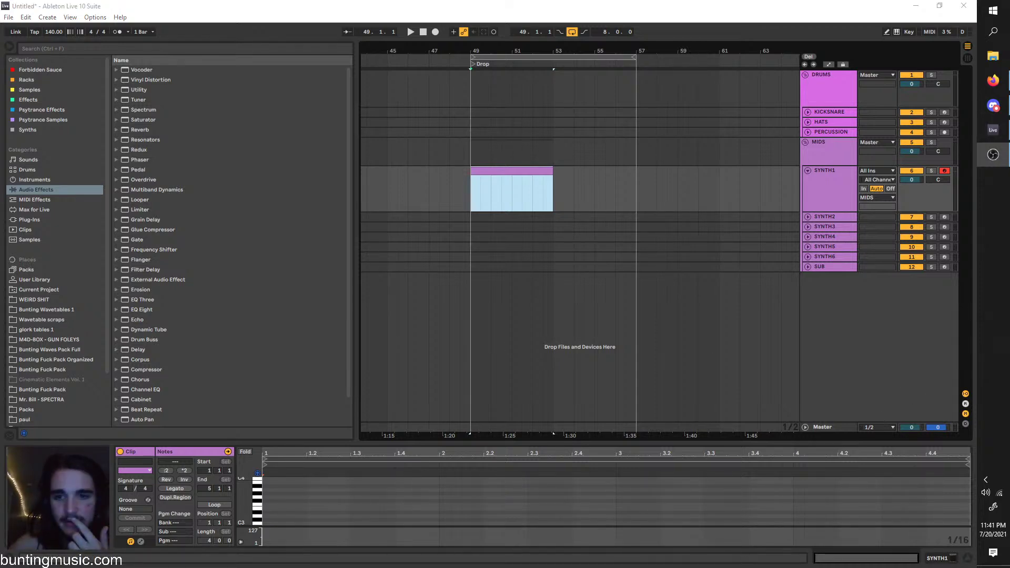
pyautogui.hotkey('alt', 'Tab')
pyautogui.hotkey('alt', 'Tab')
pyautogui.hotkey('alt', 'Tab')
pyautogui.hotkey('alt', 'Tab')
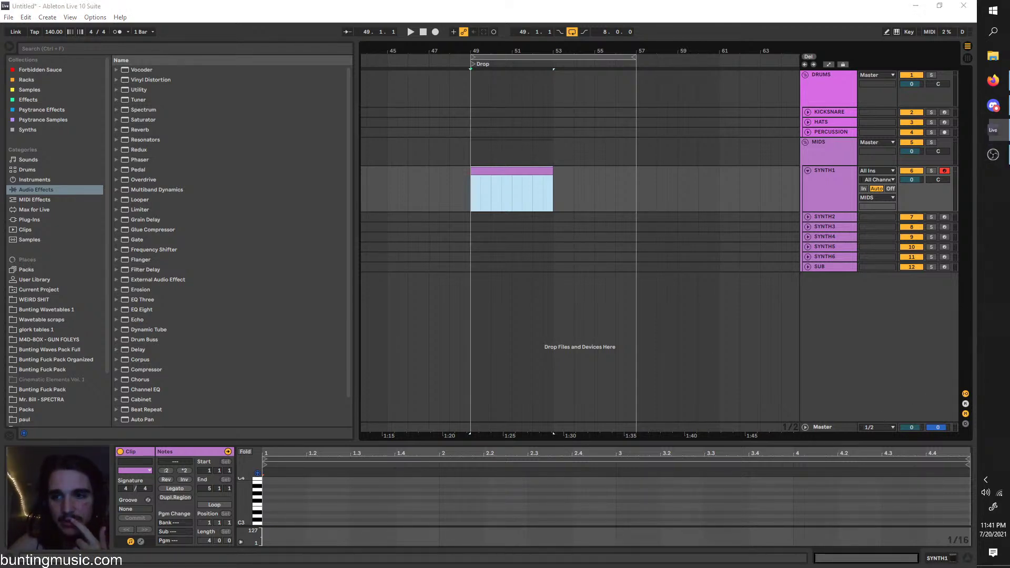
# Switch to the browser, look over the sample packs in the buntingmusic.com shop and return to Ableton Live
pyautogui.click(993, 80)
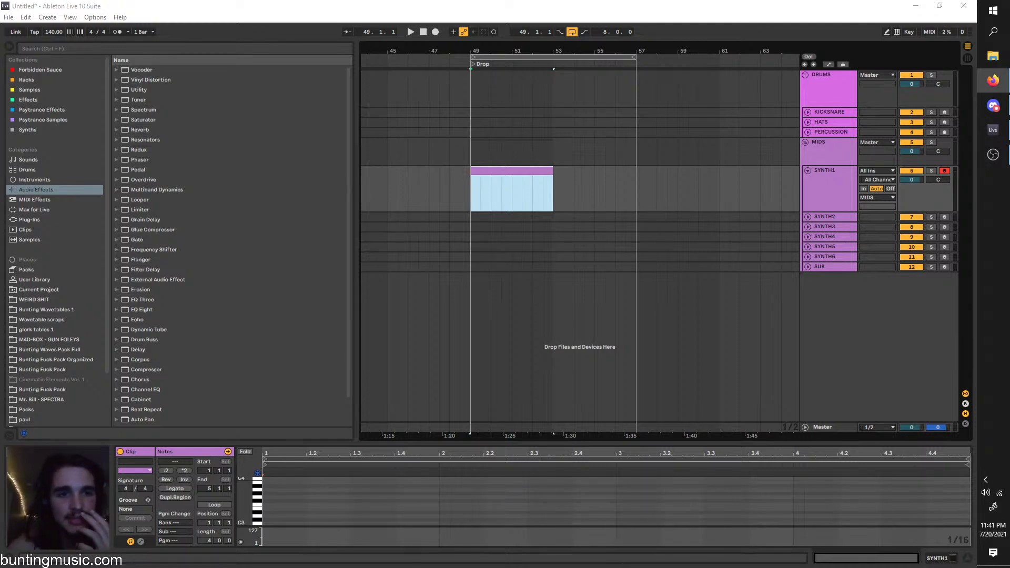
pyautogui.moveTo(614, 275); pyautogui.dragTo(559, 5)
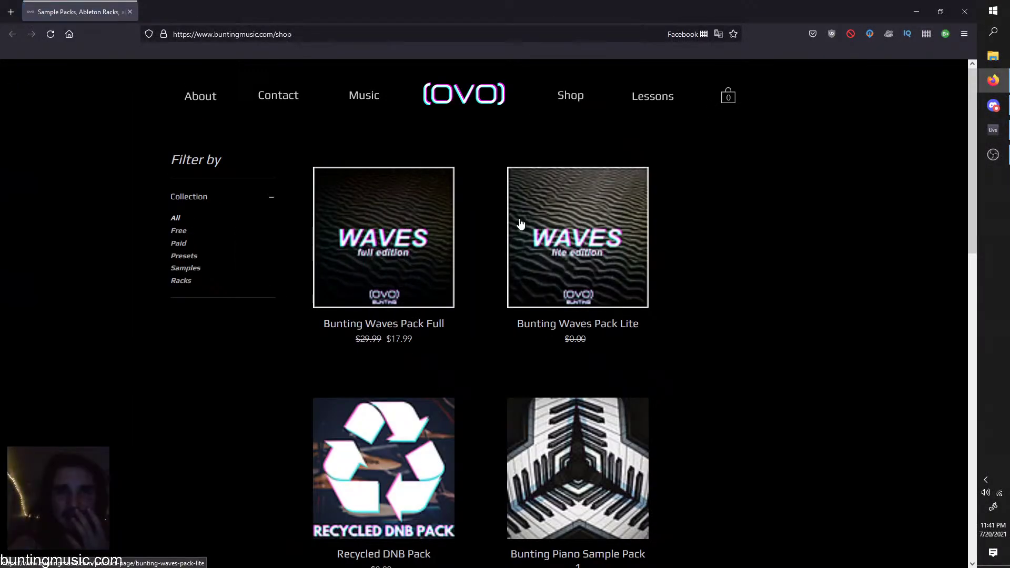
pyautogui.scroll(-1, 643, 284)
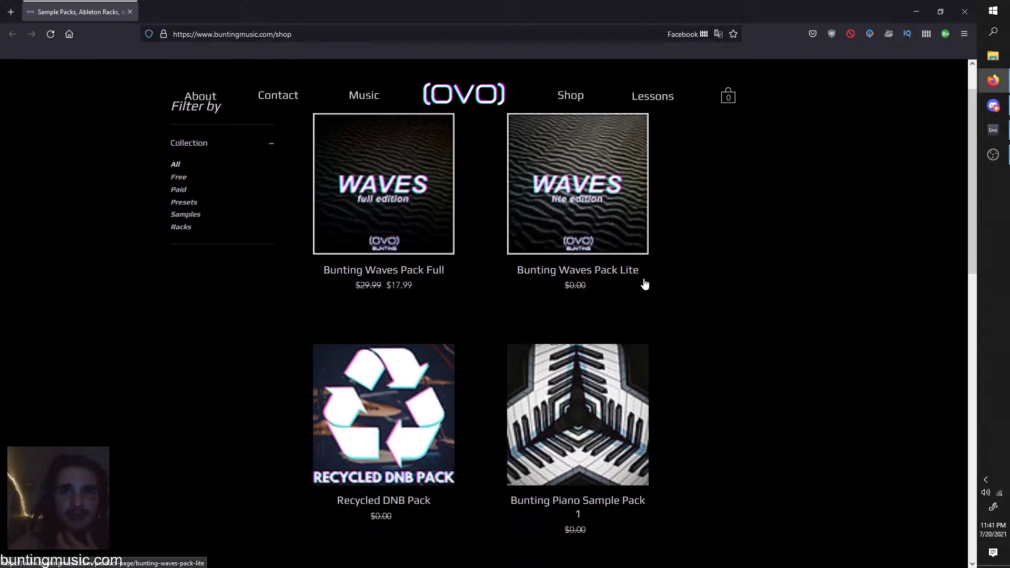
pyautogui.scroll(-1, 645, 284)
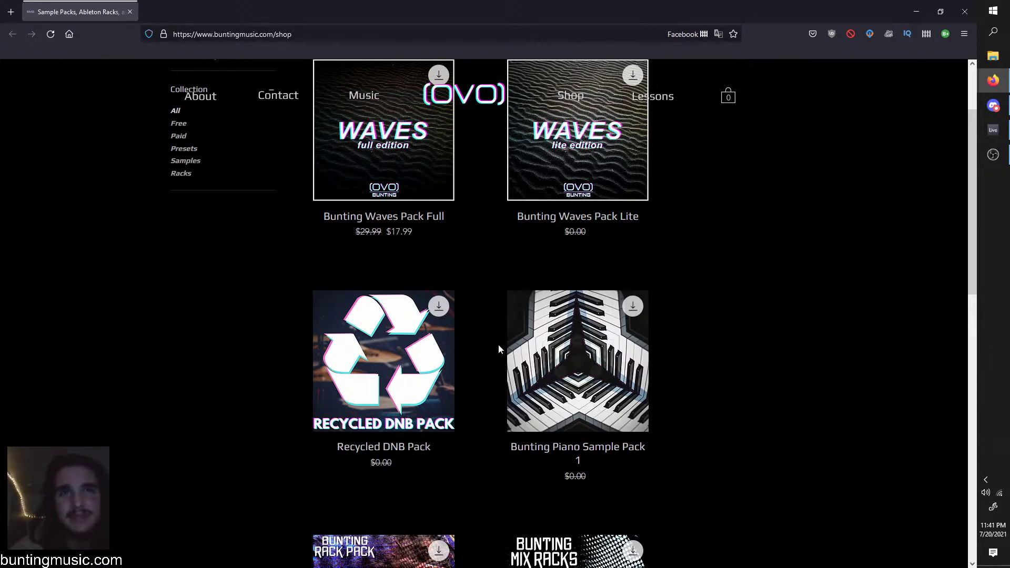
pyautogui.scroll(2, 497, 344)
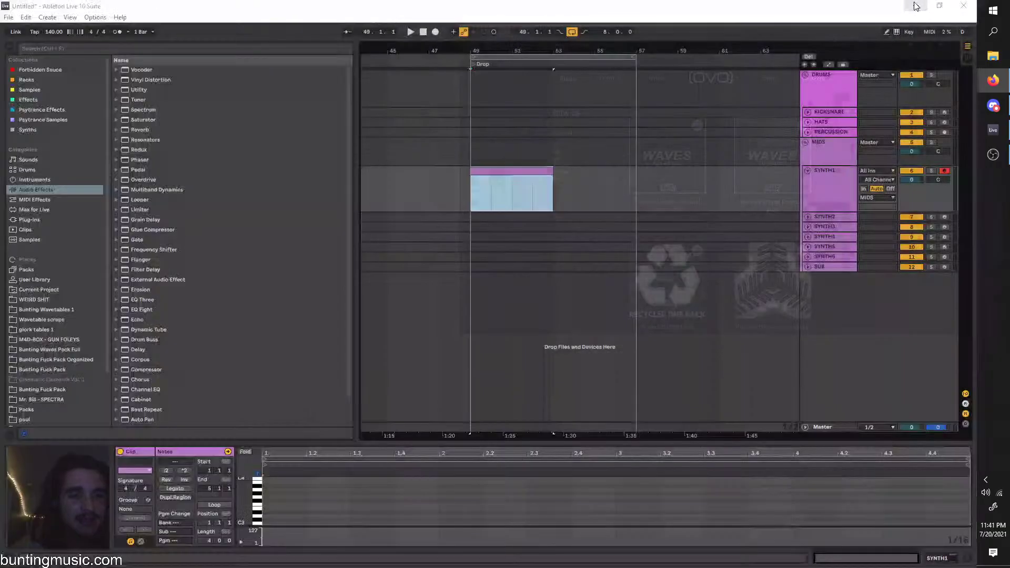
pyautogui.click(916, 11)
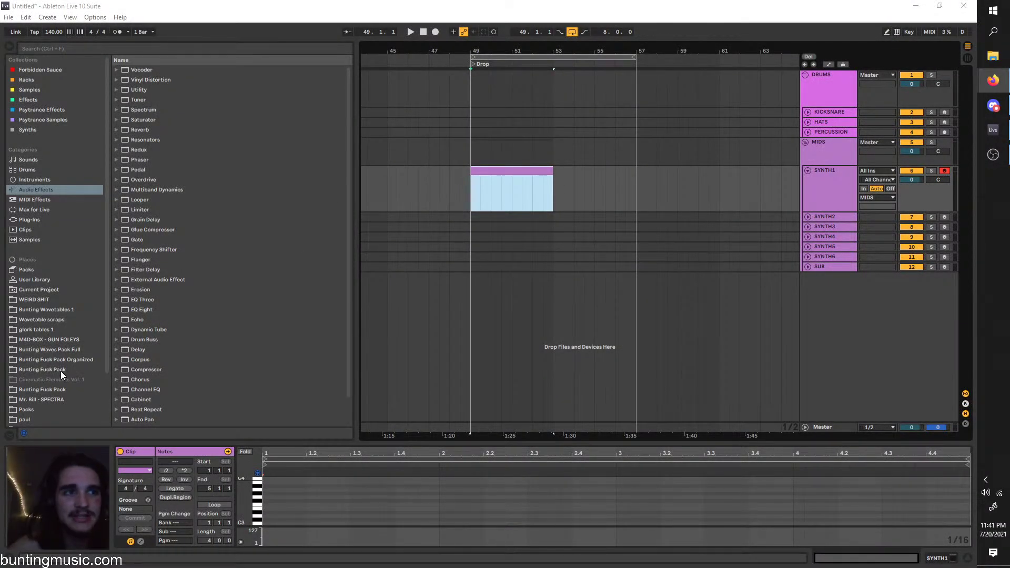
# Open Bunting Waves Pack Full and preview several samples in its Drums 808s folder, including the Blaster, Ghoul and Deva 808s
pyautogui.click(60, 340)
pyautogui.click(61, 348)
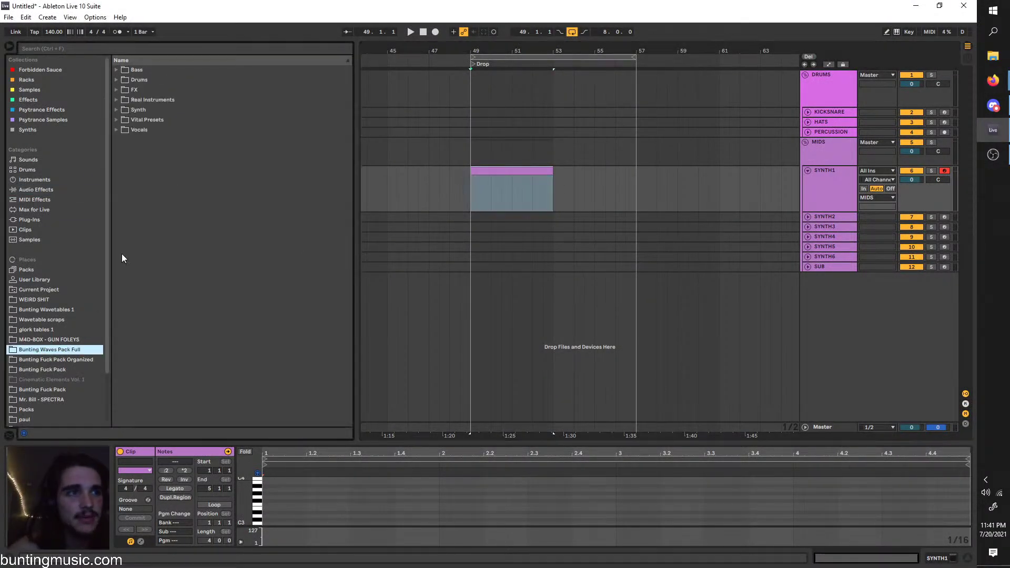
pyautogui.click(118, 81)
pyautogui.click(124, 93)
pyautogui.click(143, 108)
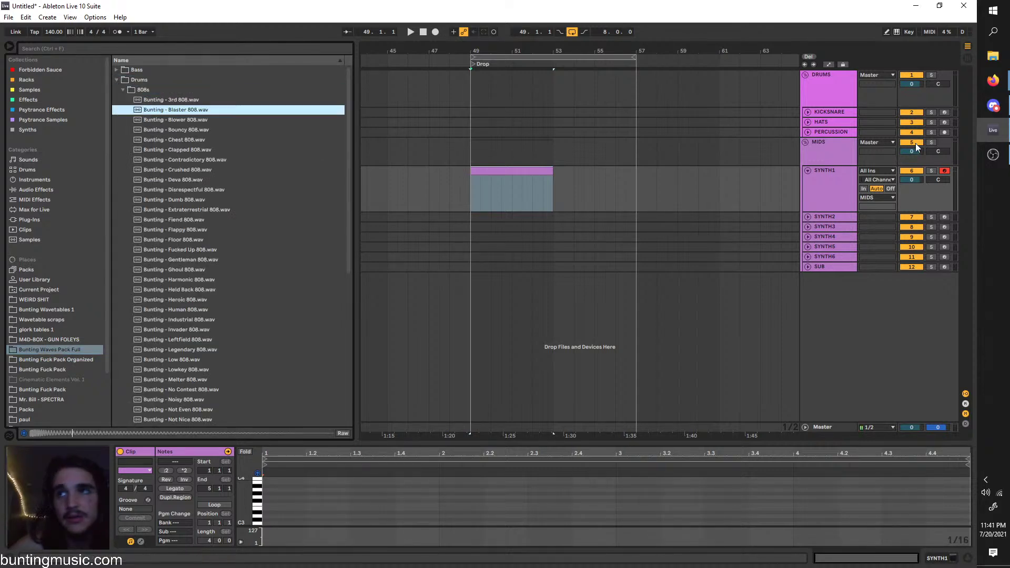
pyautogui.click(210, 269)
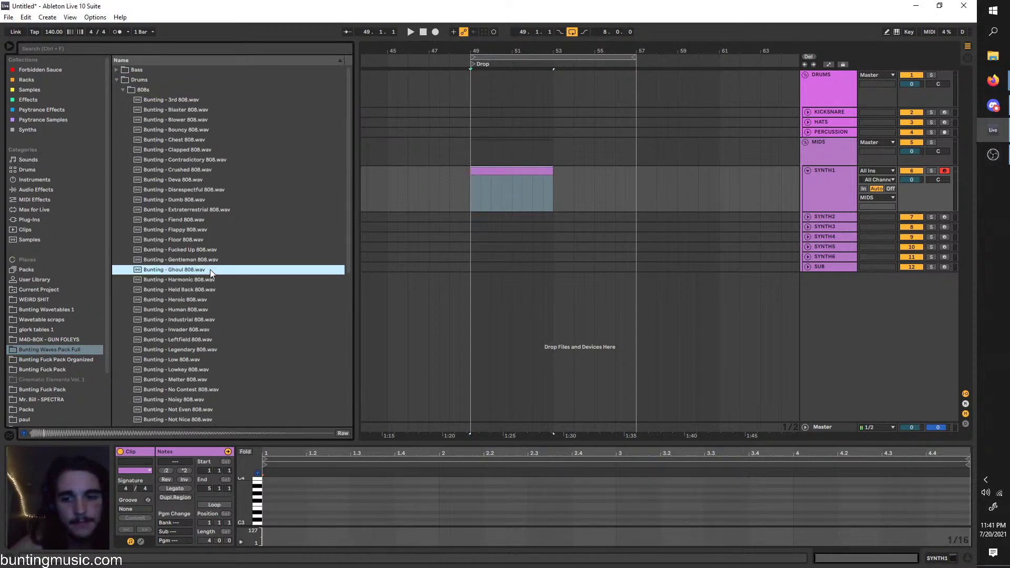
pyautogui.click(216, 306)
pyautogui.scroll(-3, 215, 315)
pyautogui.click(214, 326)
pyautogui.moveTo(347, 285); pyautogui.dragTo(346, 240)
pyautogui.click(253, 182)
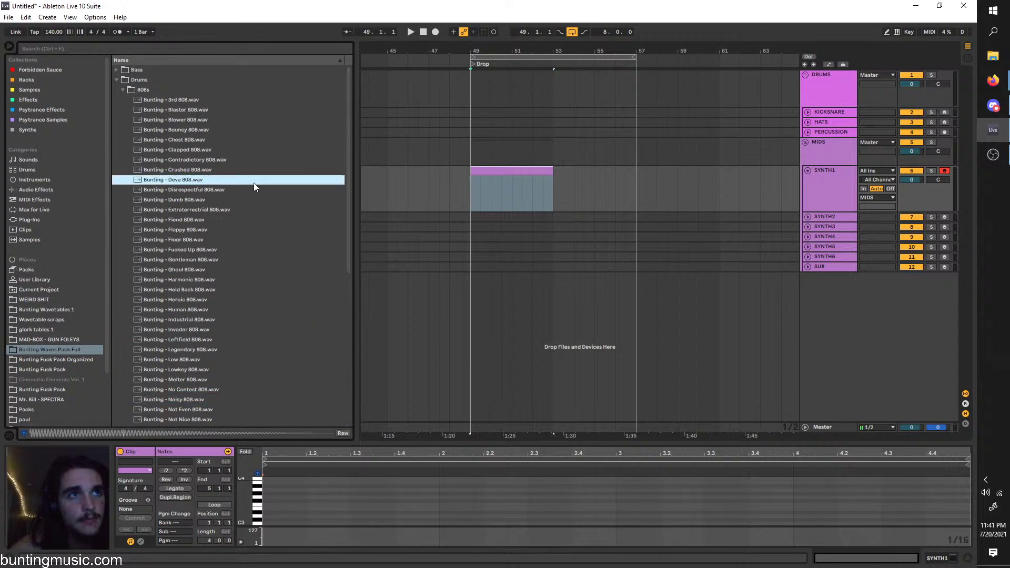
# Close the 808s folder and preview samples in the Kicks folder, including Kick 3 and Kick Often
pyautogui.click(125, 90)
pyautogui.click(124, 120)
pyautogui.click(149, 158)
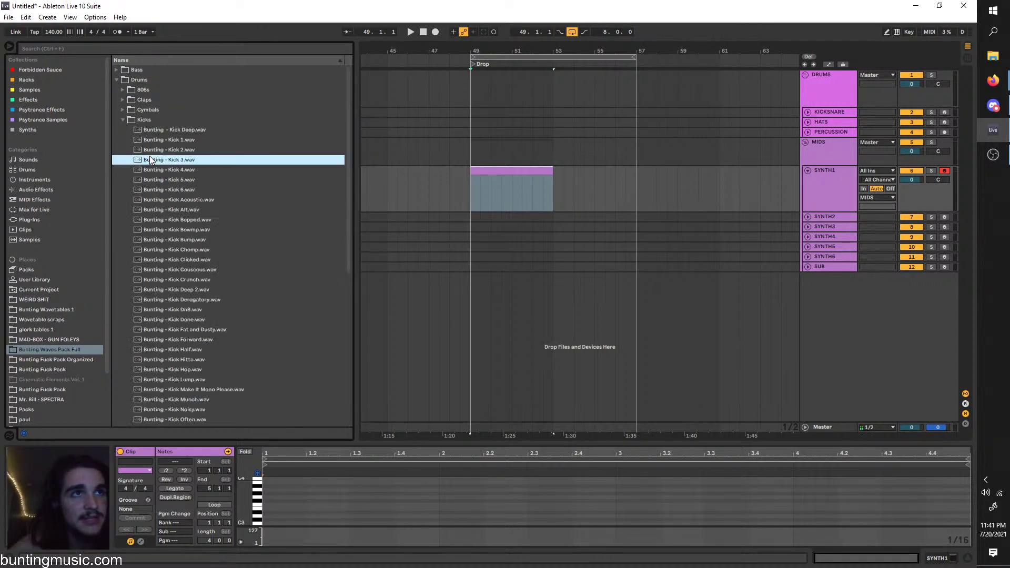
pyautogui.click(221, 309)
pyautogui.scroll(-2, 232, 365)
pyautogui.click(231, 366)
pyautogui.scroll(-1, 230, 365)
pyautogui.moveTo(348, 282); pyautogui.dragTo(347, 388)
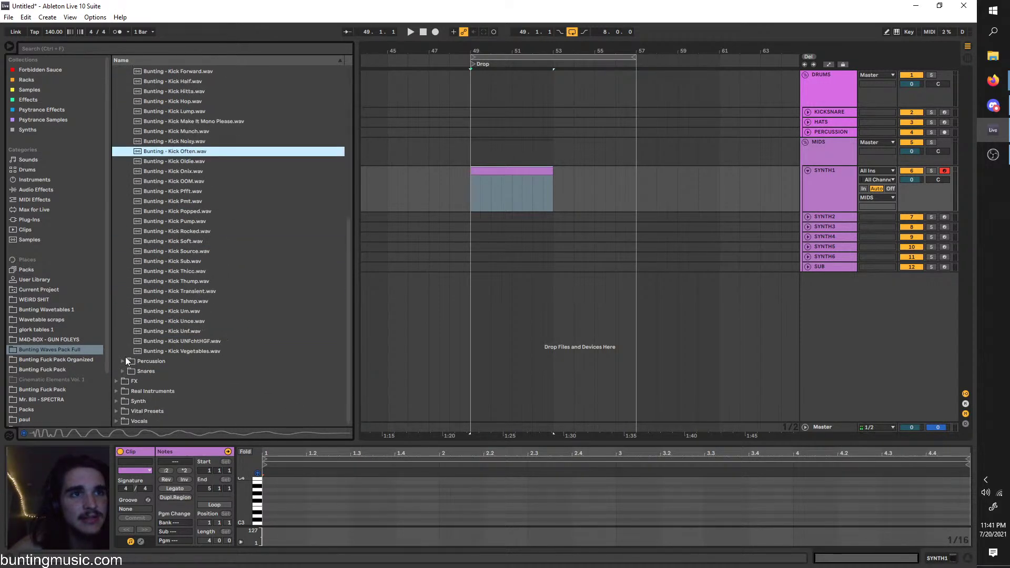
# Open the Weird subfolder of Snares and preview Snare Big Bongo and Snare Flangey Man
pyautogui.click(124, 370)
pyautogui.click(151, 181)
pyautogui.press('Right')
pyautogui.press('Down')
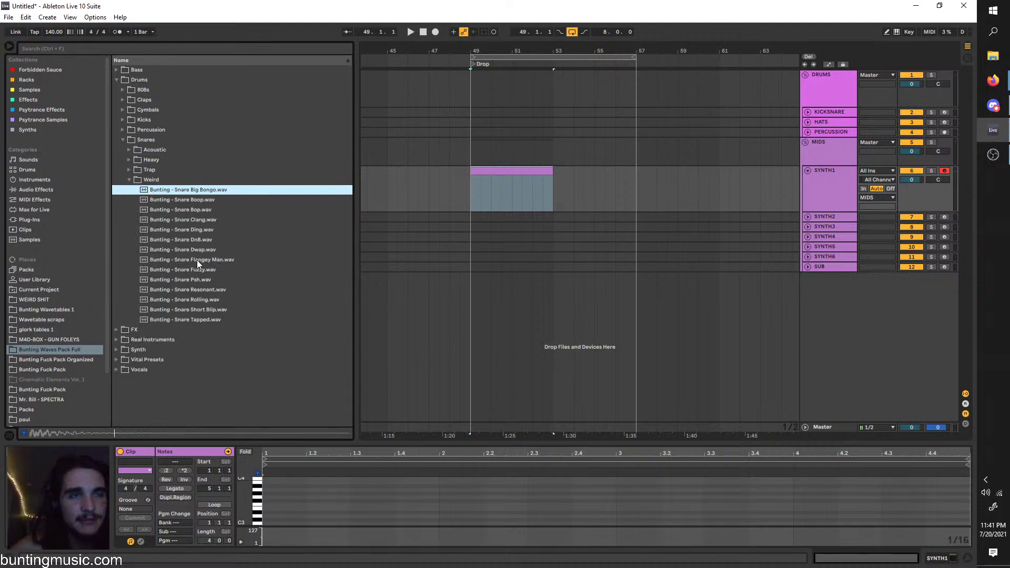
pyautogui.click(196, 260)
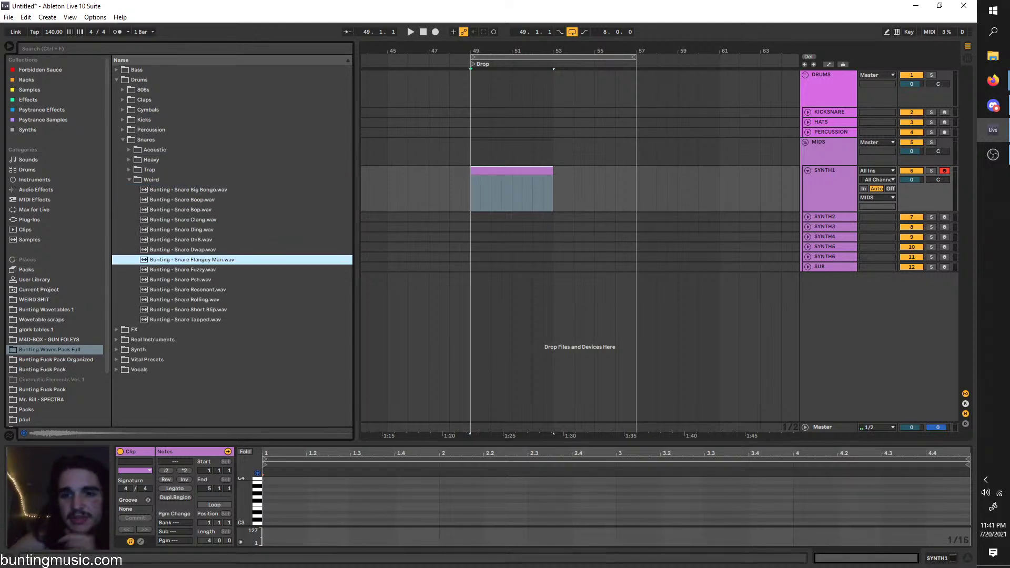
pyautogui.hotkey('alt', 'Tab')
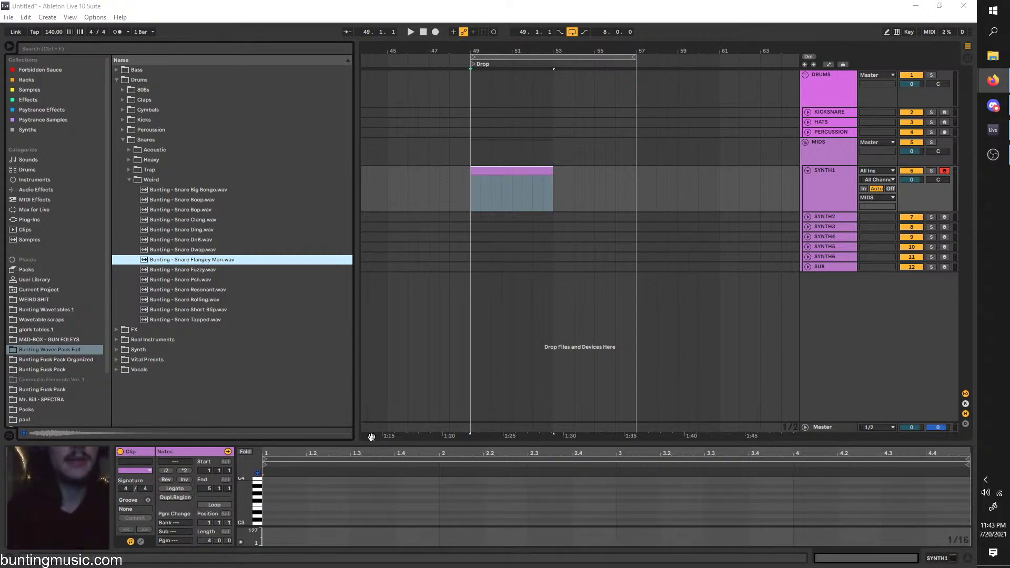
# Play the Drop from bar 49 with the metronome on and set the project tempo to 136 BPM
pyautogui.click(468, 201)
pyautogui.press('space')
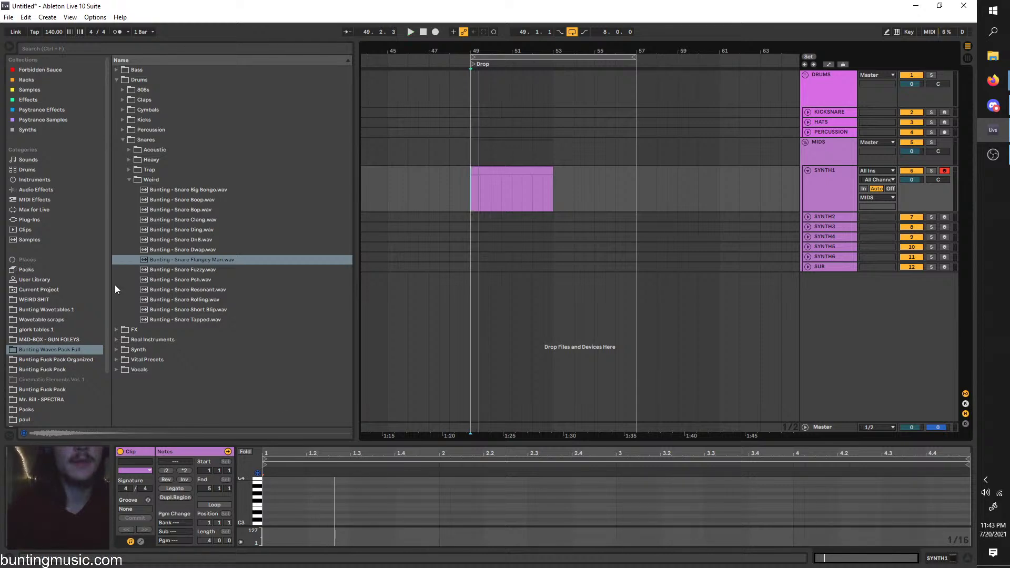
pyautogui.scroll(3, 451, 189)
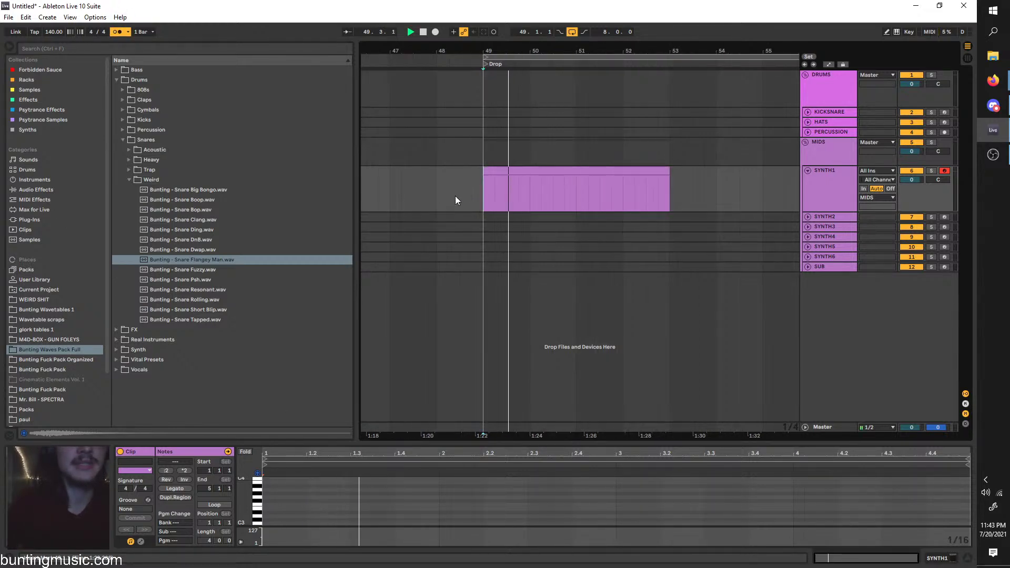
pyautogui.click(55, 32)
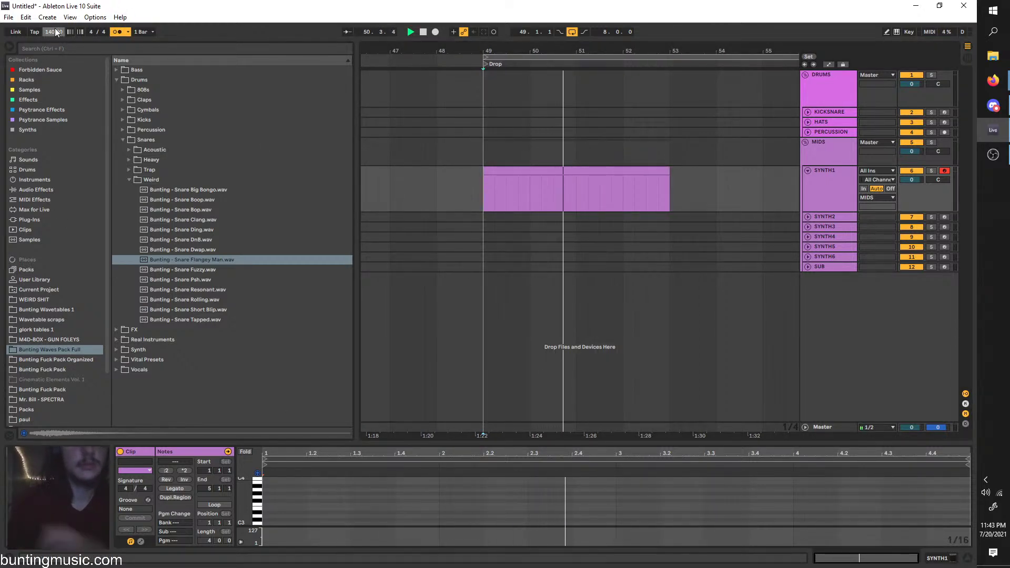
pyautogui.write('136')
pyautogui.press('Return')
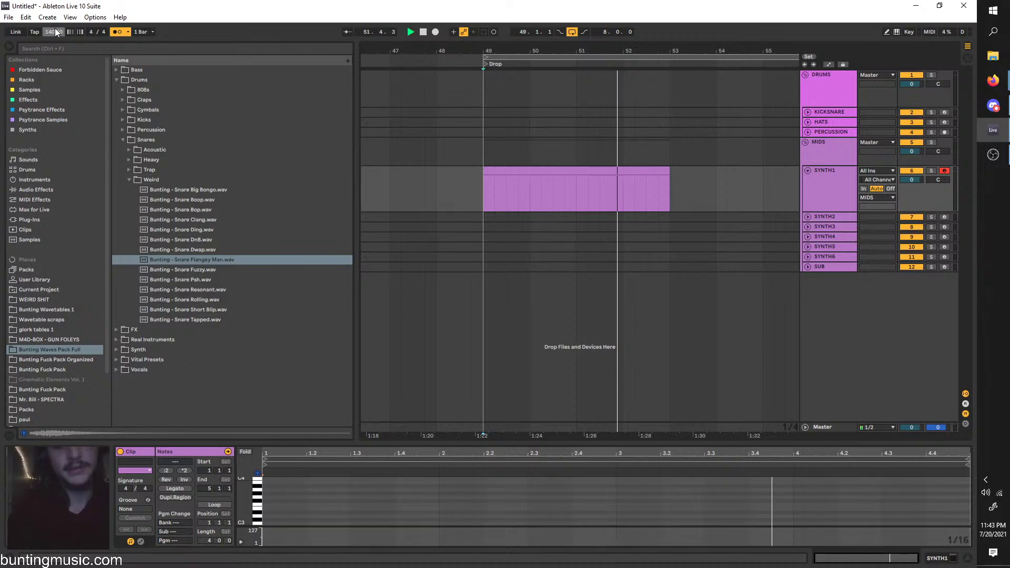
pyautogui.press('space')
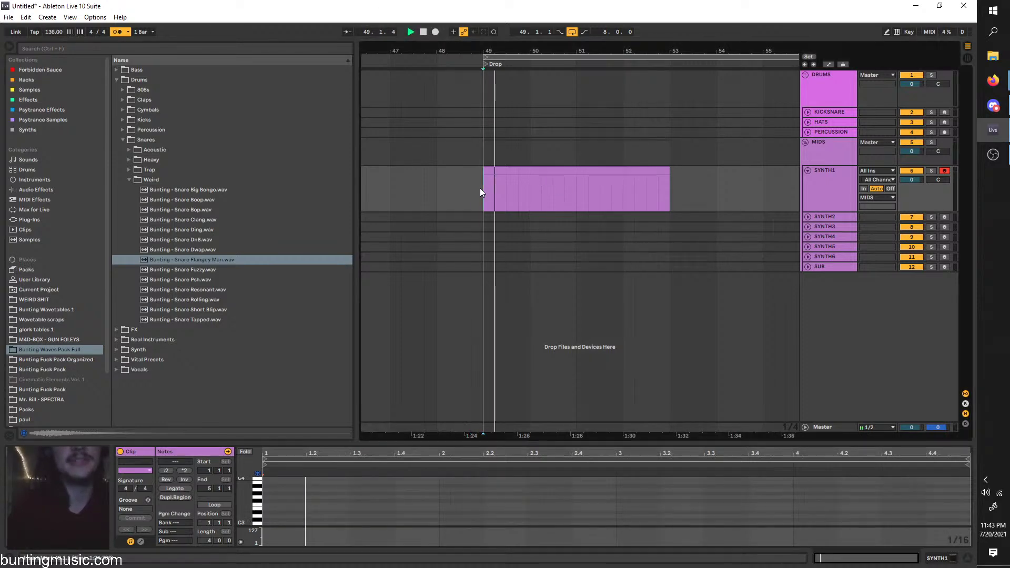
# Unfold the KICKSNARE track and insert an empty 4-bar MIDI clip from bar 49 to bar 53
pyautogui.click(806, 112)
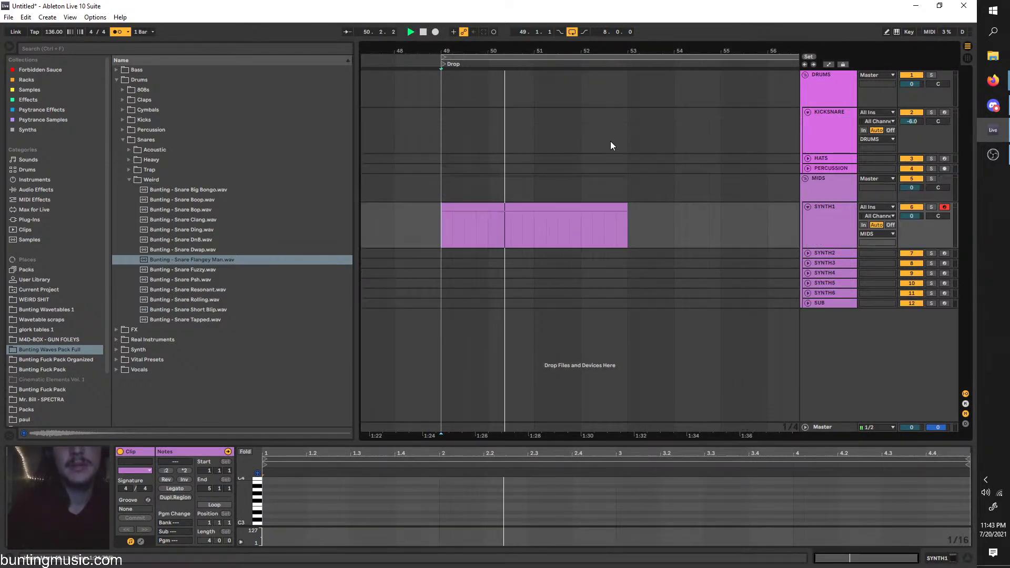
pyautogui.press('space')
pyautogui.moveTo(625, 140); pyautogui.dragTo(440, 121)
pyautogui.hotkey('ctrl', 'shift', 'm')
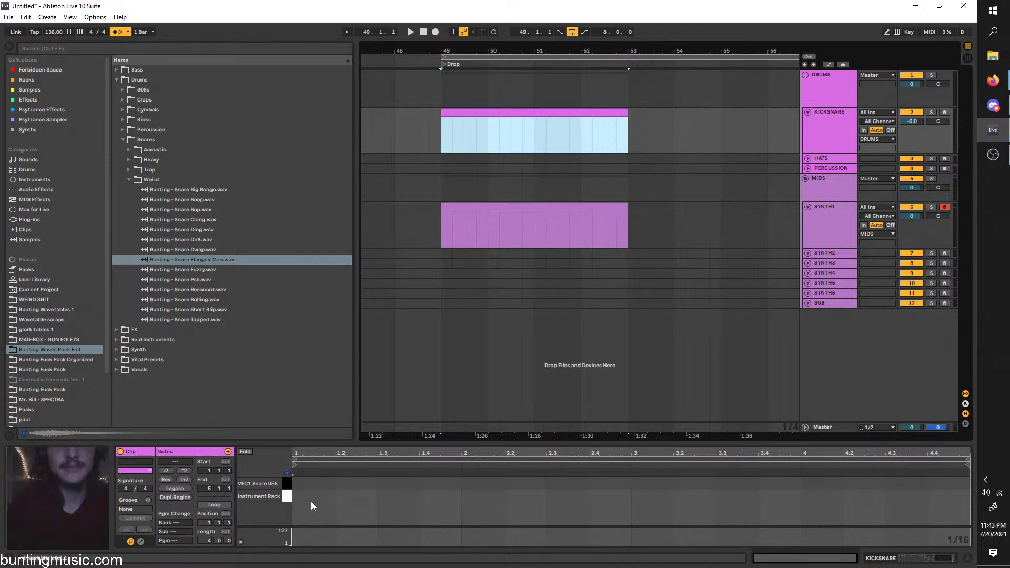
# Add an Instrument Rack note at beat 1 and a VEC1 Snare 055 note at beat 1.3, auditioning the clip
pyautogui.doubleClick(296, 496)
pyautogui.press('space')
pyautogui.press('space')
pyautogui.doubleClick(377, 484)
pyautogui.press('space')
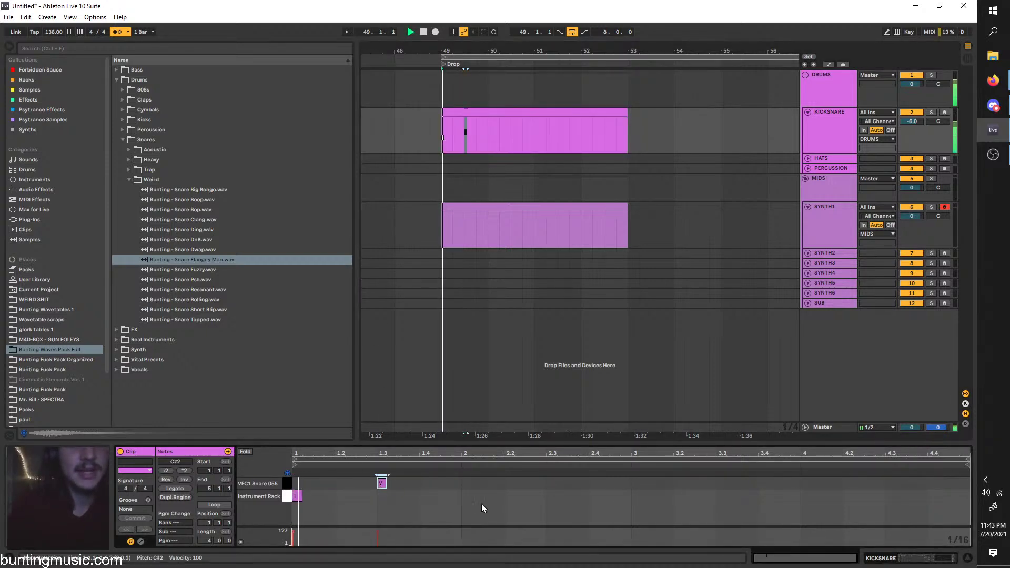
pyautogui.press('space')
# Duplicate the first bar's two drum notes into bar 2 and move the copied Instrument Rack note to beat 2.2
pyautogui.moveTo(466, 497)
pyautogui.mouseDown()
pyautogui.moveTo(368, 500)
pyautogui.moveTo(307, 484)
pyautogui.mouseUp()
pyautogui.hotkey('ctrl', 'd')
pyautogui.click(492, 496)
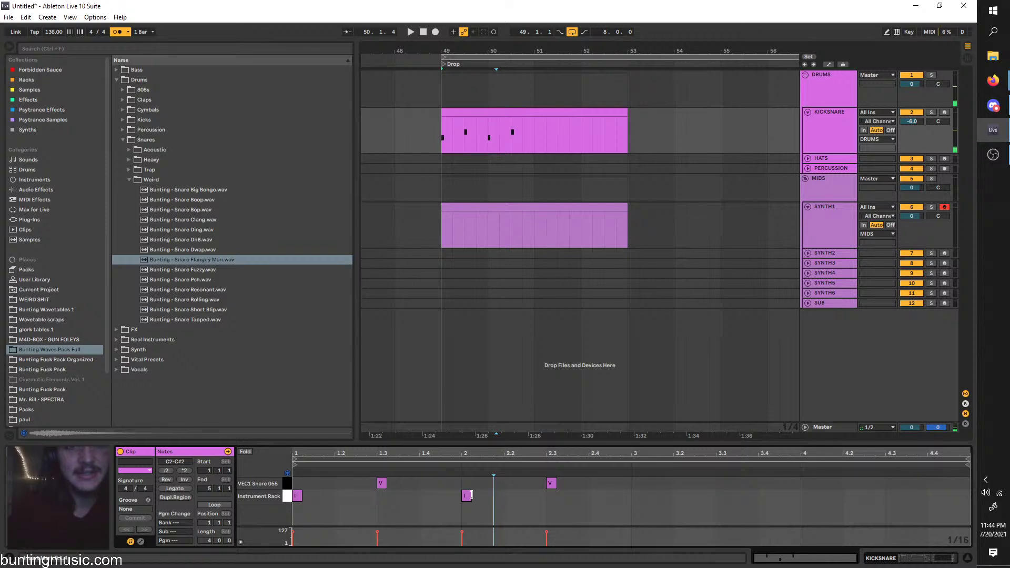
pyautogui.moveTo(471, 494); pyautogui.dragTo(515, 498)
# Duplicate the two-bar drum pattern into bars 3 and 4 of the KICKSNARE clip and play it back
pyautogui.moveTo(635, 496); pyautogui.dragTo(295, 494)
pyautogui.hotkey('ctrl', 'd')
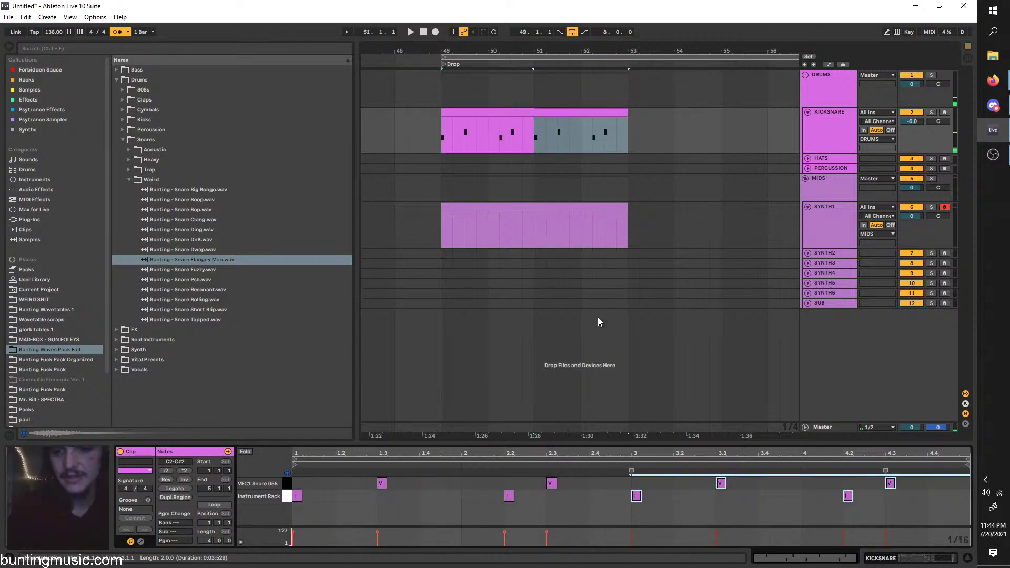
pyautogui.scroll(-4, 664, 369)
pyautogui.press('space')
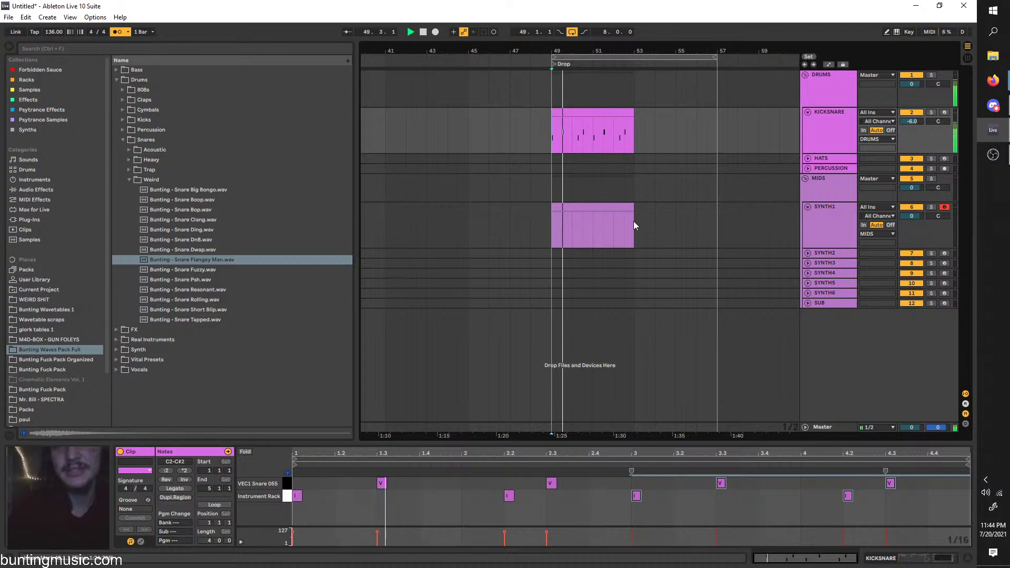
# Select bars 49 to 53 across the KICKSNARE and SYNTH1 clips and set the playback loop to that range
pyautogui.moveTo(633, 221); pyautogui.dragTo(555, 112)
pyautogui.hotkey('ctrl', 'l')
pyautogui.scroll(4, 562, 112)
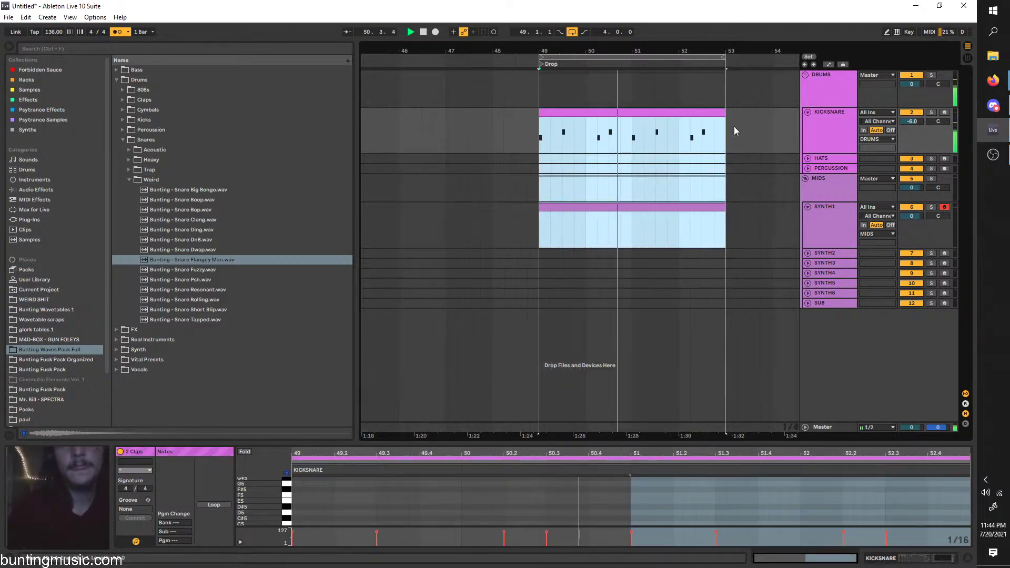
# Find the Bunting - Kick Derogatory.wav sample and load it onto the Drum Rack's Instrument Rack pad
pyautogui.hotkey('shift', 'Tab')
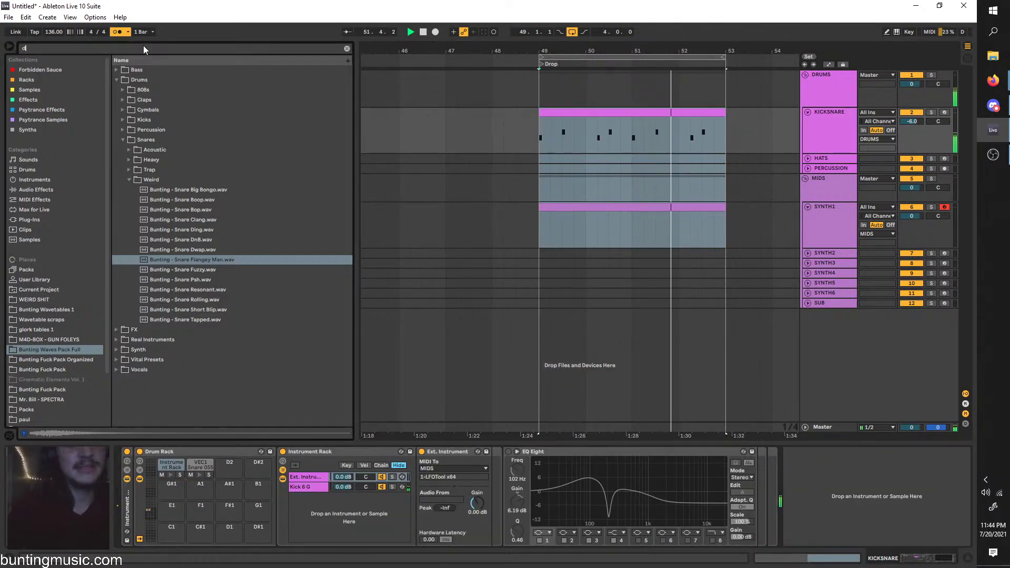
pyautogui.click(143, 46)
pyautogui.write('derogl')
pyautogui.click(55, 250)
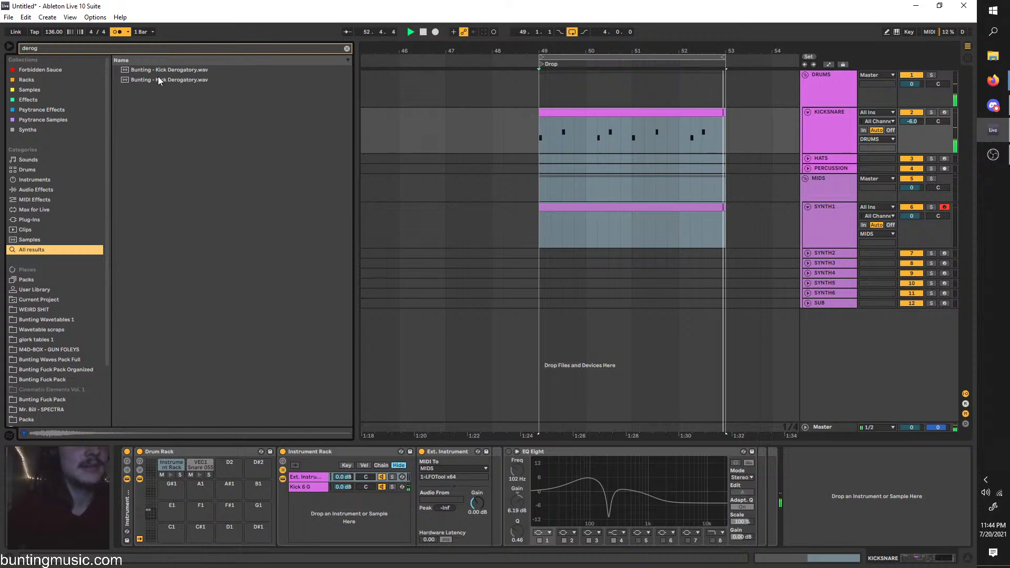
pyautogui.moveTo(157, 80); pyautogui.dragTo(178, 461)
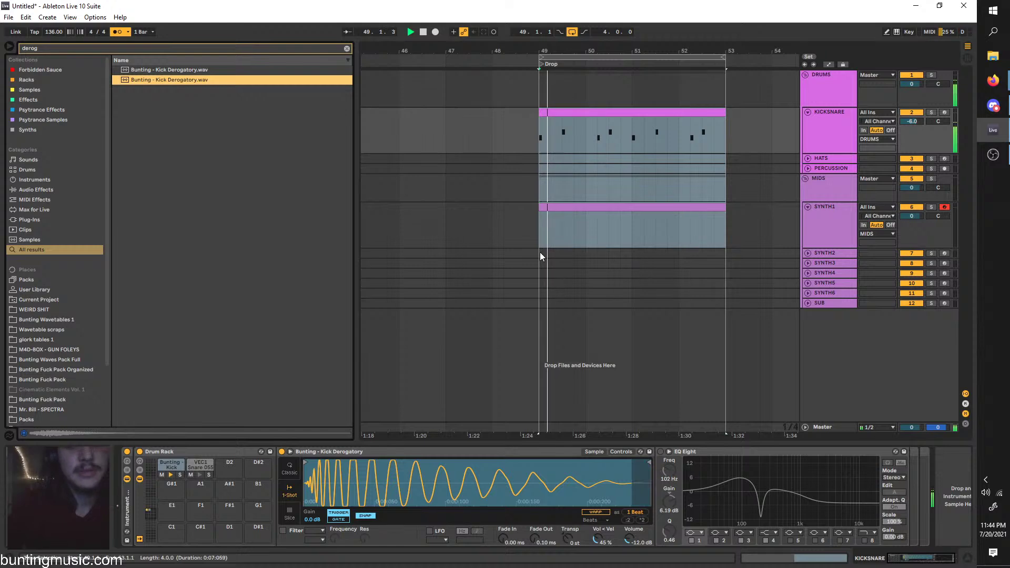
# Search all browser results for "bunting snare"
pyautogui.click(89, 46)
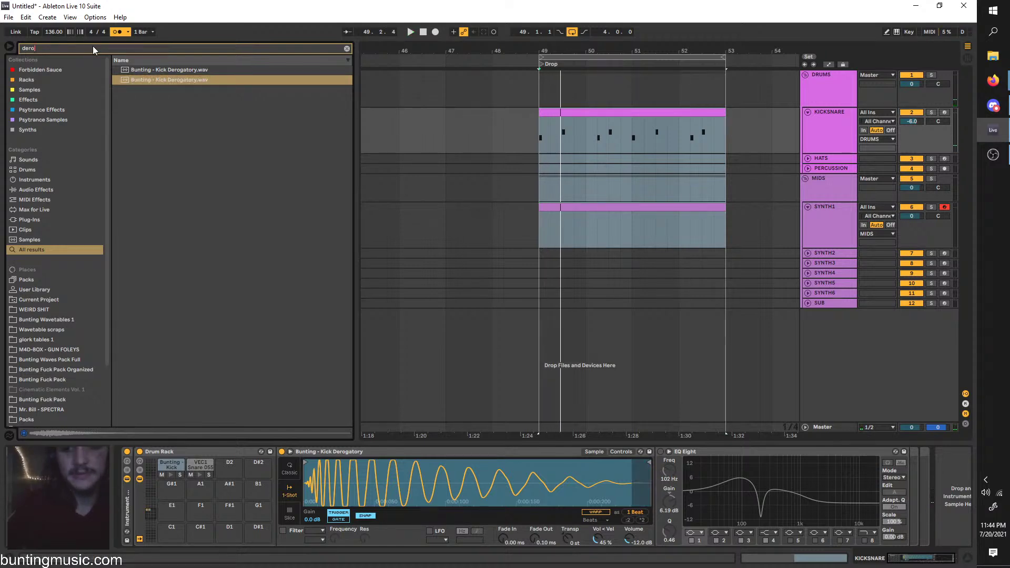
pyautogui.press('BackSpace')
pyautogui.press('BackSpace')
pyautogui.press('BackSpace')
pyautogui.press('BackSpace')
pyautogui.press('BackSpace')
pyautogui.write('bunting snare')
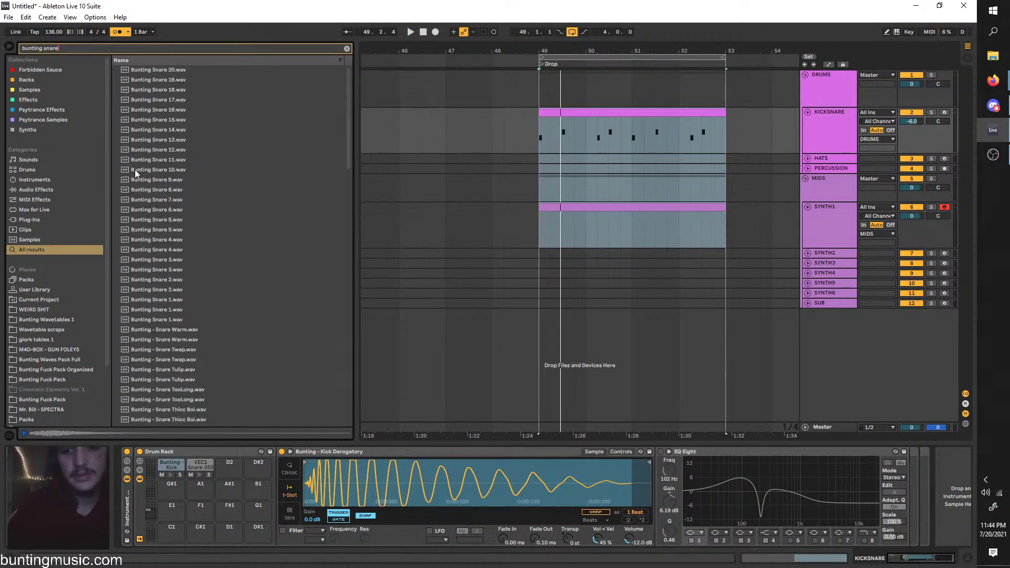
# Audition the Bunting snare samples, including Snare Tulip, Snare Snap and Snare T
pyautogui.click(135, 169)
pyautogui.click(182, 241)
pyautogui.scroll(-1, 193, 318)
pyautogui.click(195, 317)
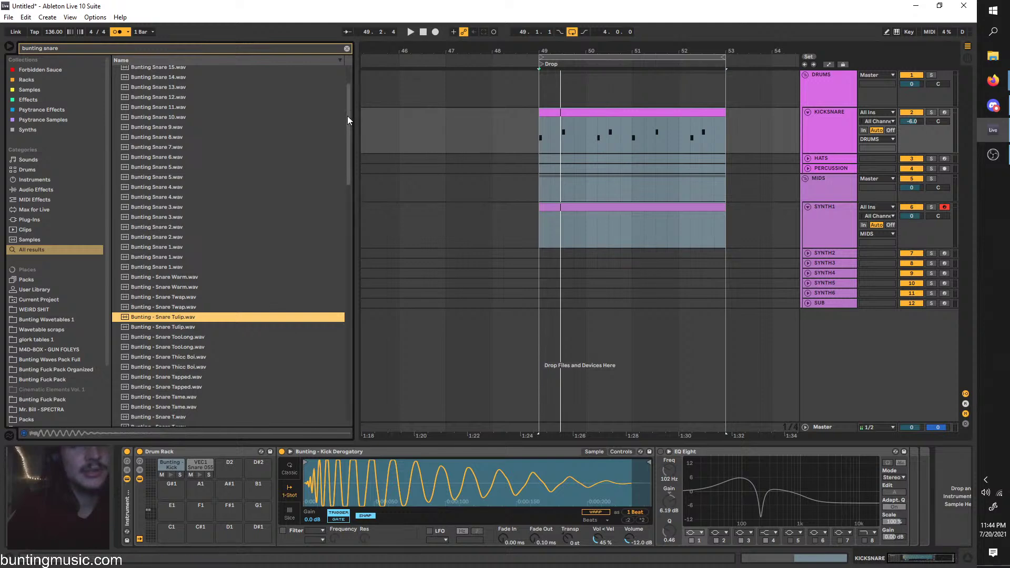
pyautogui.moveTo(348, 117); pyautogui.dragTo(348, 157)
pyautogui.click(189, 291)
pyautogui.scroll(-1, 191, 315)
pyautogui.click(190, 366)
pyautogui.scroll(-1, 199, 360)
pyautogui.scroll(-2, 202, 362)
pyautogui.click(181, 181)
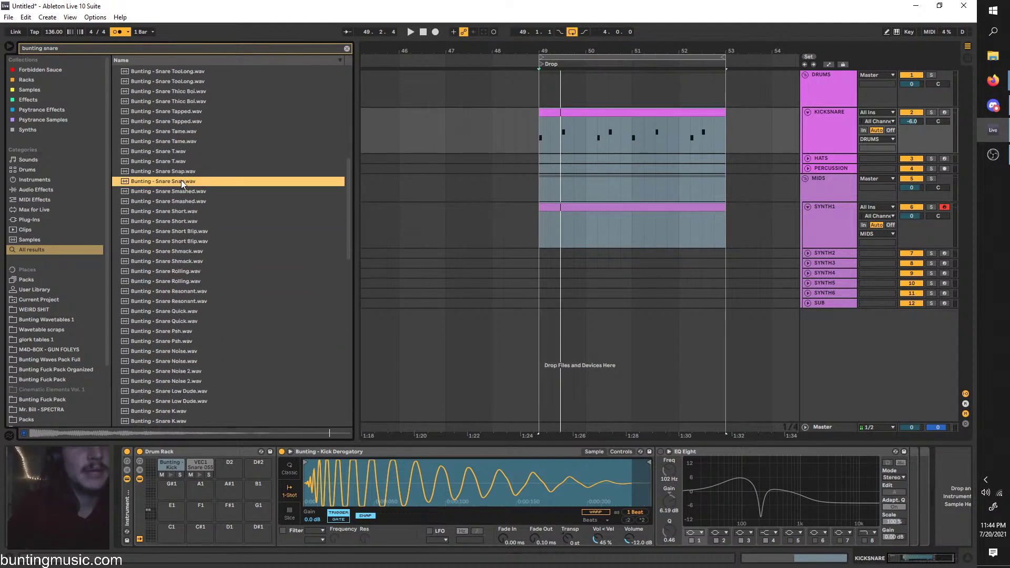
pyautogui.click(195, 172)
pyautogui.click(201, 152)
pyautogui.click(205, 161)
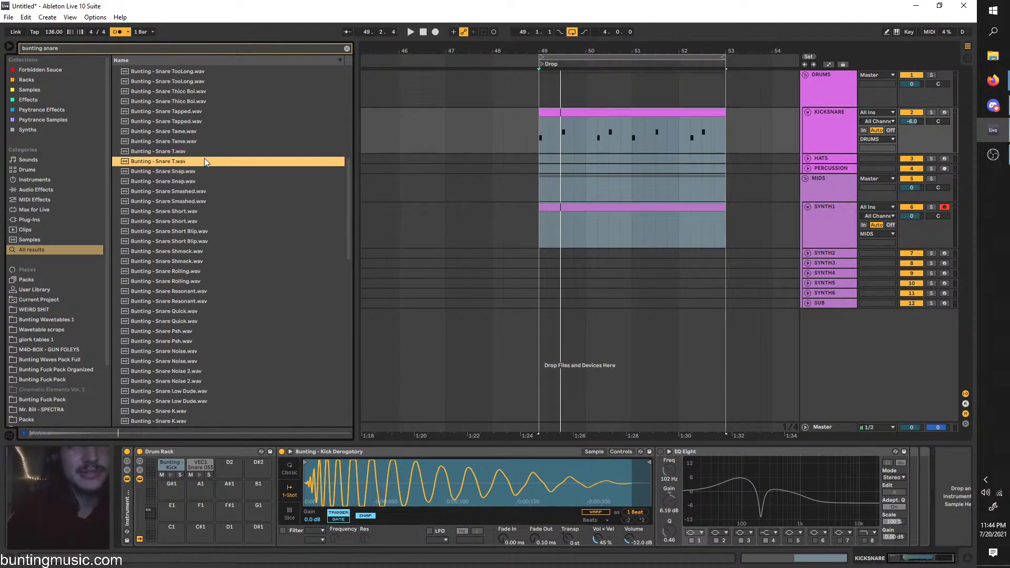
# Replace the VEC1 Snare 055 pad with Bunting - Snare T.wav and lengthen the kick sample's Fade Out during playback
pyautogui.moveTo(224, 355); pyautogui.dragTo(202, 465)
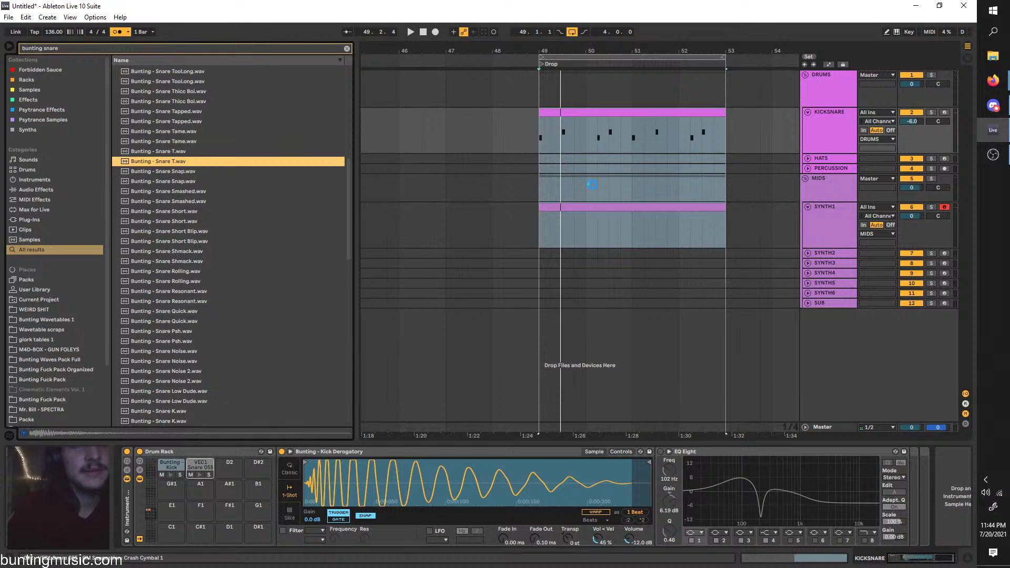
pyautogui.press('space')
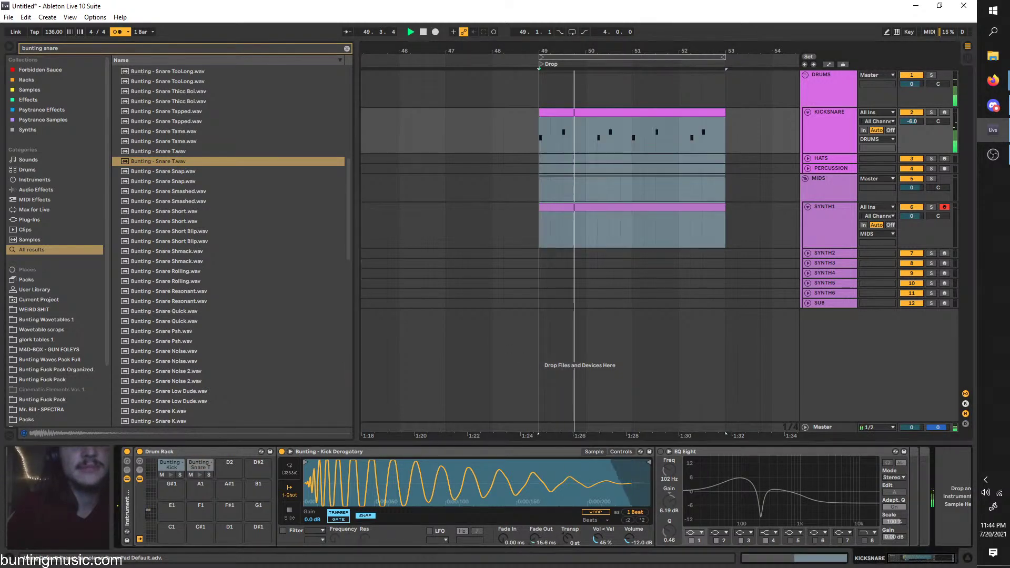
pyautogui.moveTo(535, 535); pyautogui.dragTo(535, 547)
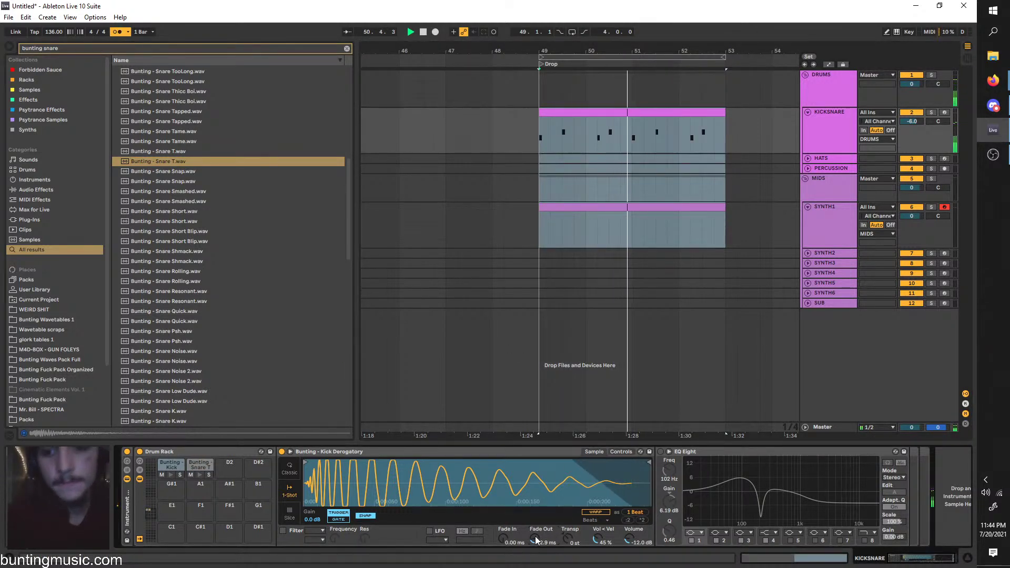
# Insert a sixteenth note at beat 1 of the SYNTH1 clip and lower it by octaves to E0
pyautogui.click(803, 236)
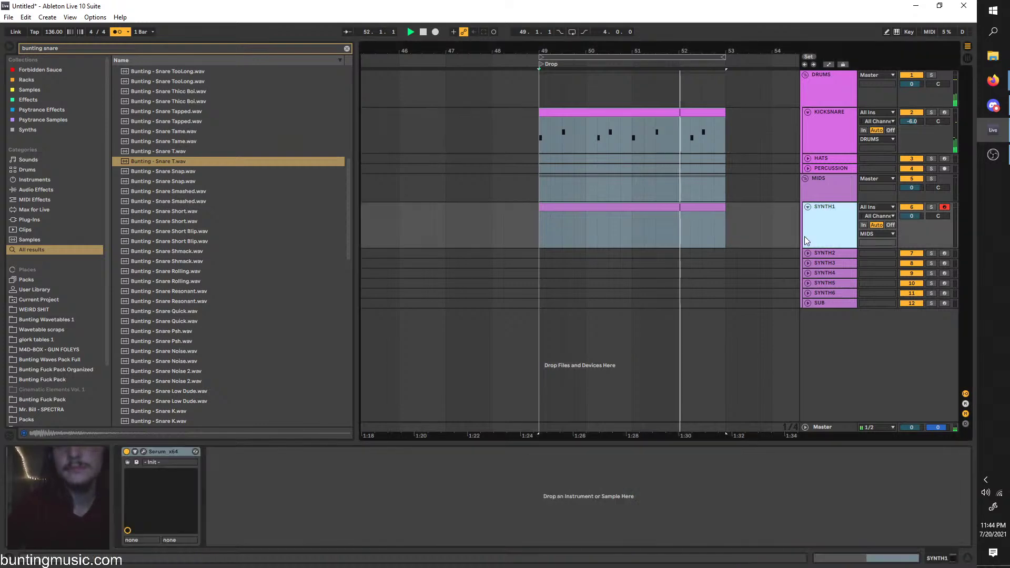
pyautogui.click(682, 208)
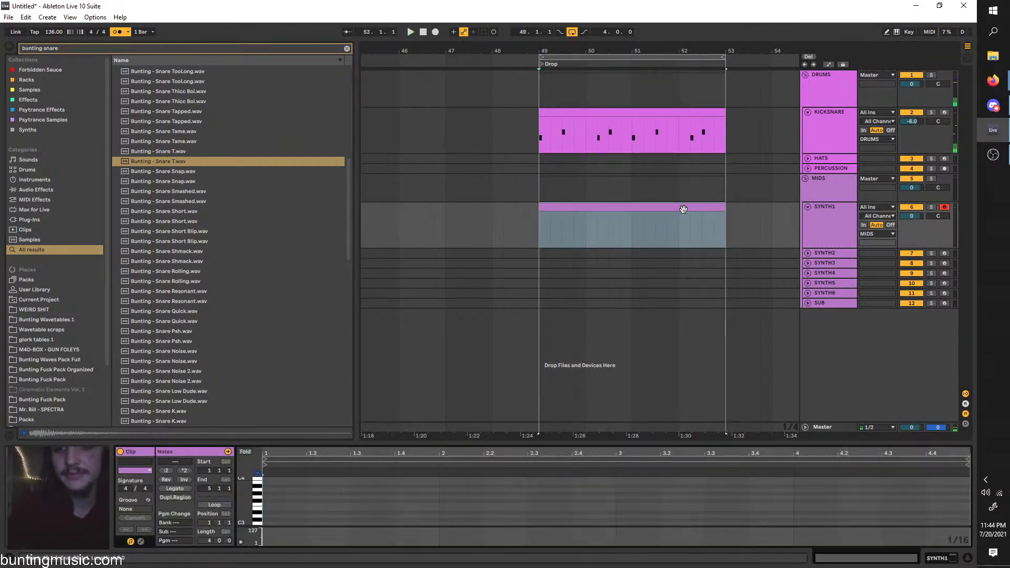
pyautogui.scroll(3, 554, 235)
pyautogui.click(774, 230)
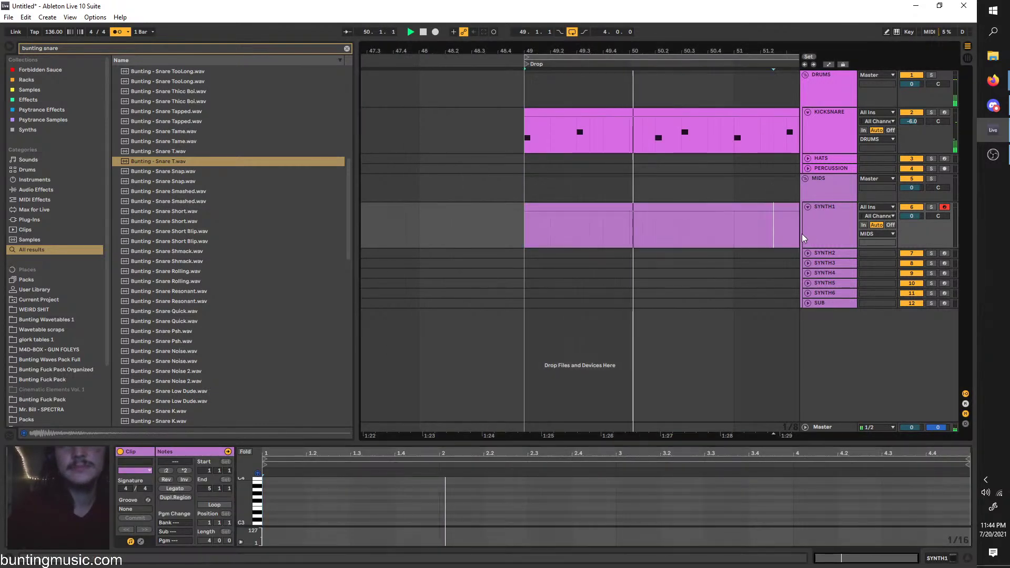
pyautogui.click(801, 233)
pyautogui.click(809, 207)
pyautogui.click(676, 208)
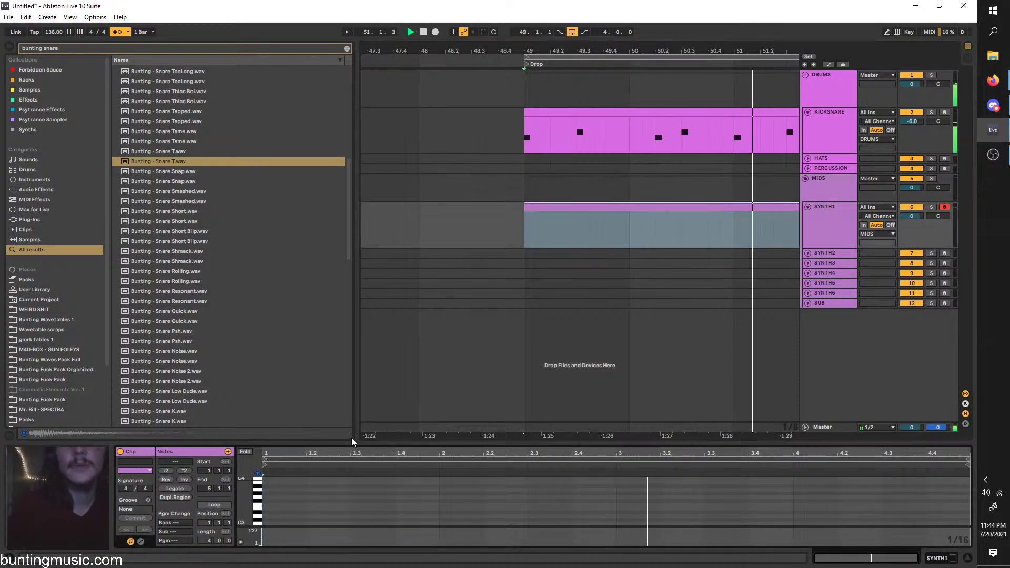
pyautogui.press('space')
pyautogui.doubleClick(271, 507)
pyautogui.hotkey('shift', 'Down')
pyautogui.hotkey('shift', 'Down')
pyautogui.hotkey('shift', 'Down')
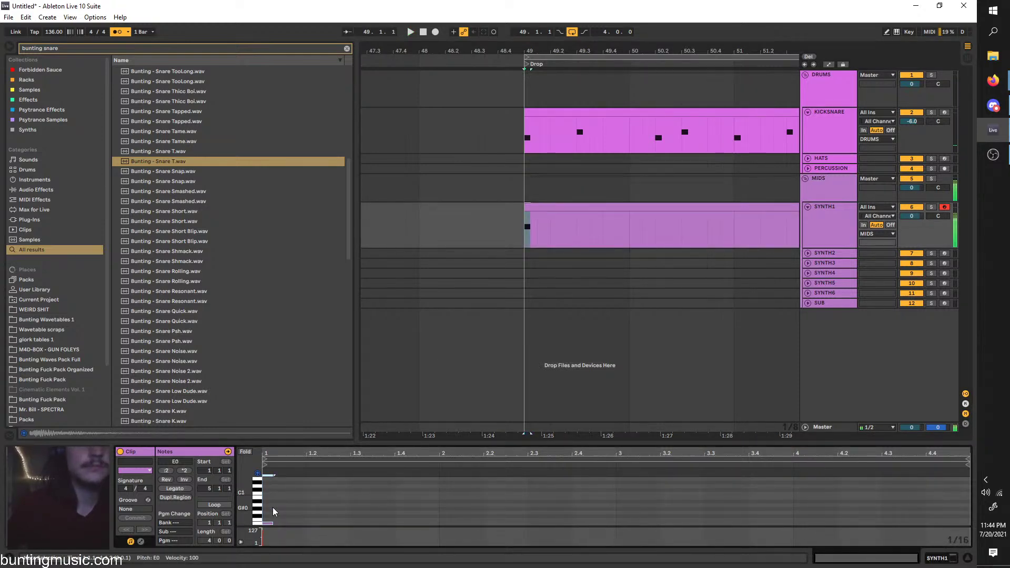
pyautogui.hotkey('shift', 'Down')
pyautogui.hotkey('shift', 'Down')
pyautogui.hotkey('shift', 'Up')
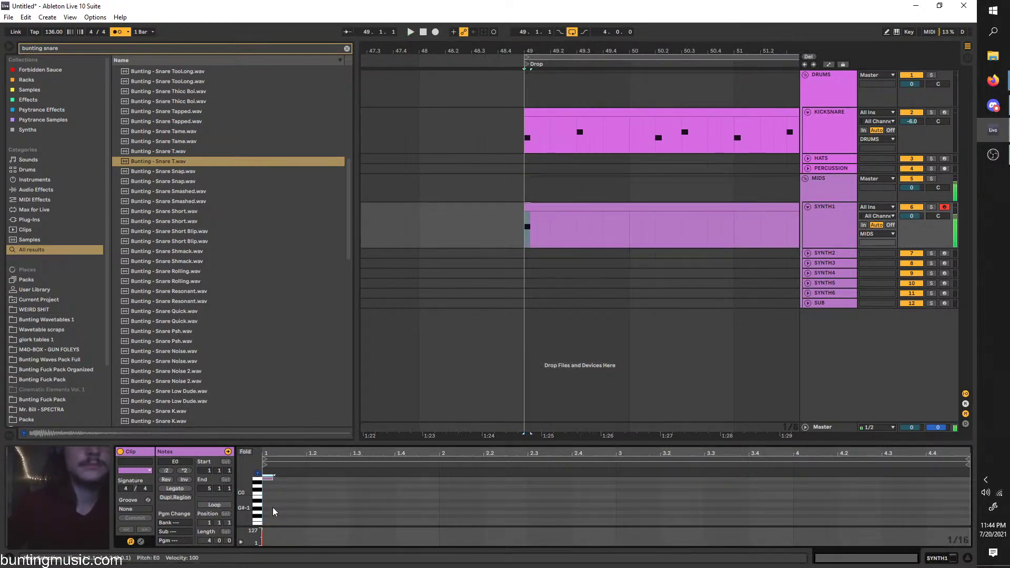
# Lengthen the E0 note to three sixteenths, duplicate it directly behind itself and raise the copy to F0
pyautogui.moveTo(274, 477); pyautogui.dragTo(298, 481)
pyautogui.press('space')
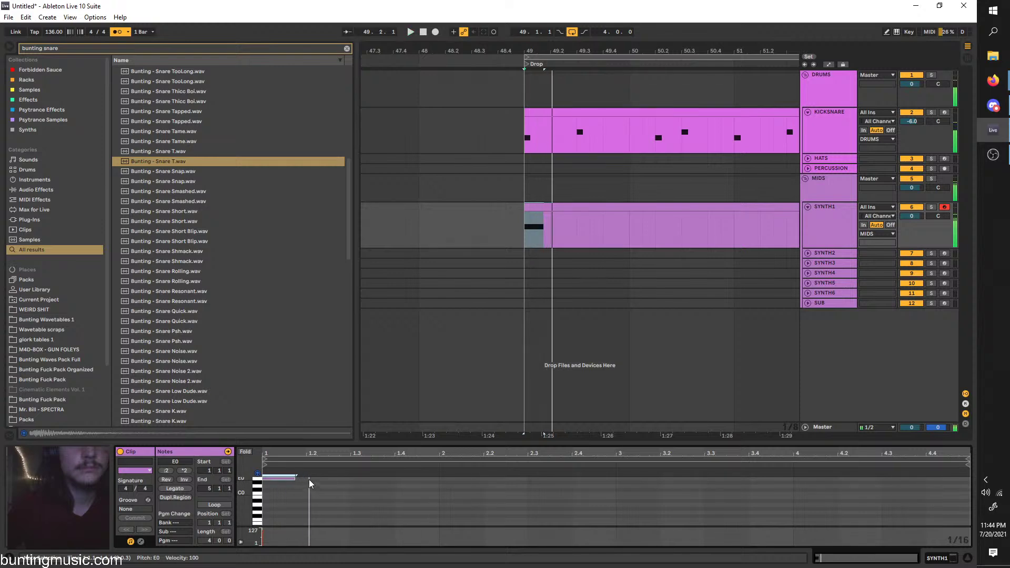
pyautogui.hotkey('ctrl', 'd')
pyautogui.press('Up')
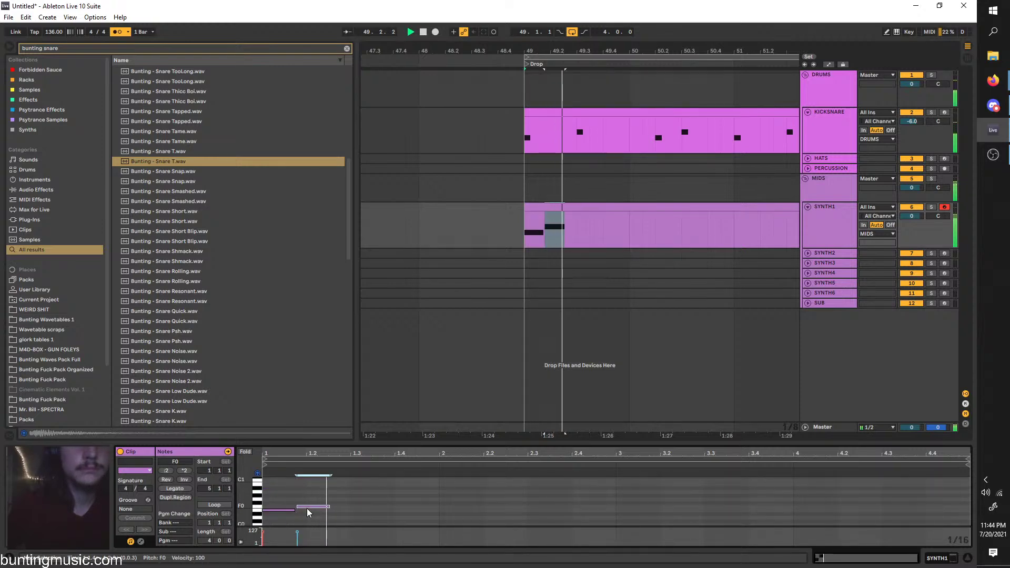
# Rework the two SYNTH1 notes into an E0 note from beat 1 to 1.3 and a three-sixteenth E0 note at beat 1.4
pyautogui.press('space')
pyautogui.moveTo(305, 510); pyautogui.dragTo(359, 512)
pyautogui.press('space')
pyautogui.moveTo(294, 510); pyautogui.dragTo(424, 510)
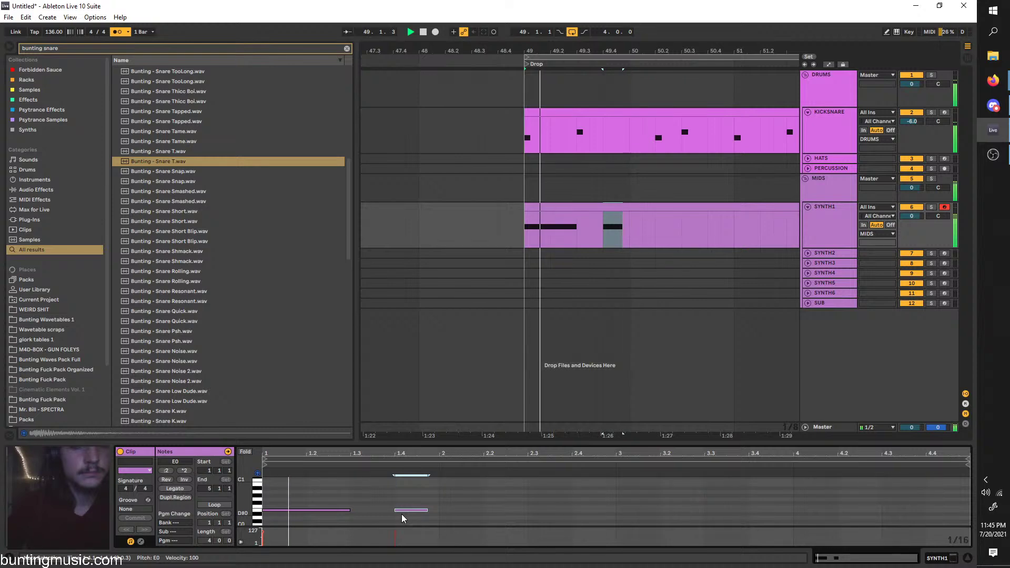
# Add a Bunting - Kick Derogatory note at beat 1.4 of the KICKSNARE clip and play it back
pyautogui.click(602, 127)
pyautogui.moveTo(603, 127); pyautogui.dragTo(591, 127)
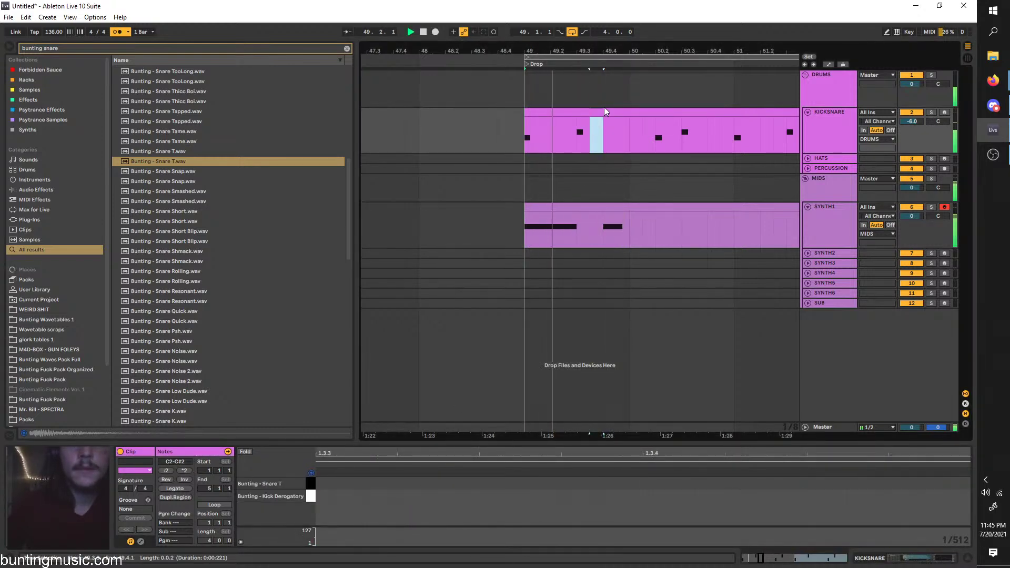
pyautogui.doubleClick(613, 112)
pyautogui.press('space')
pyautogui.doubleClick(444, 496)
pyautogui.press('space')
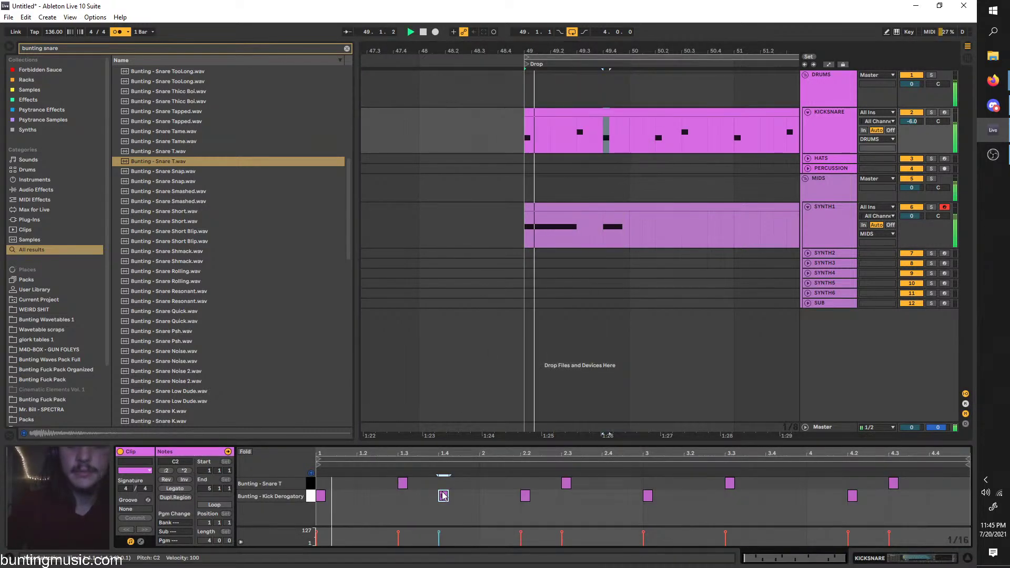
# Reopen the SYNTH1 clip and audition its E0 notes together with the drum pattern
pyautogui.click(520, 229)
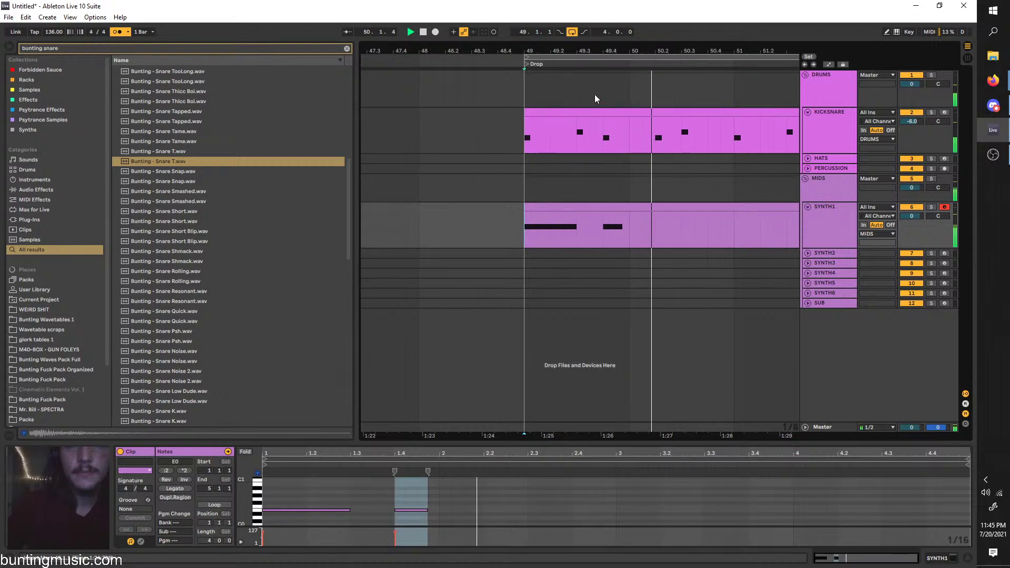
pyautogui.press('space')
pyautogui.press('space')
pyautogui.click(606, 112)
pyautogui.press('space')
pyautogui.click(589, 198)
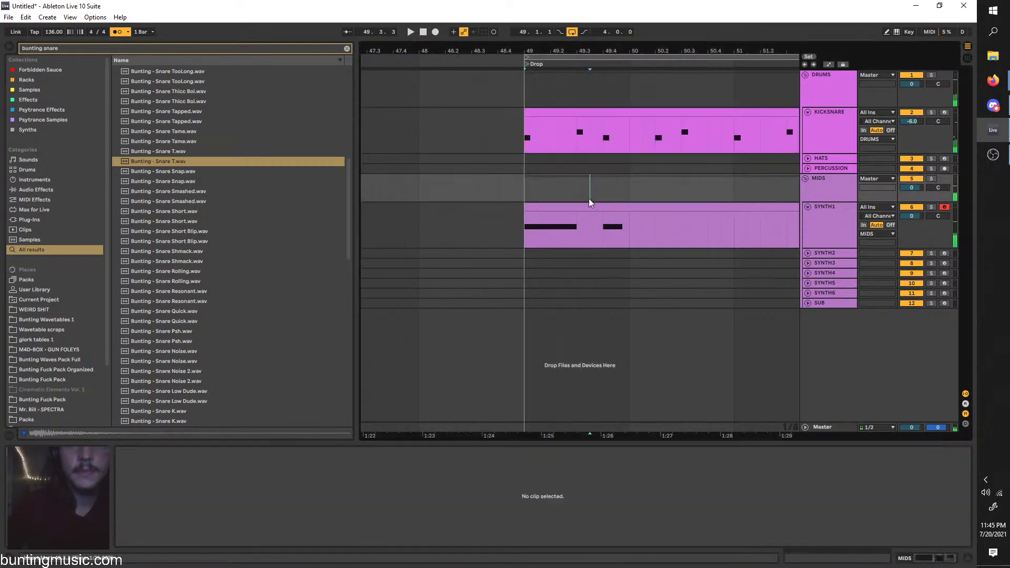
pyautogui.click(589, 206)
pyautogui.press('space')
pyautogui.press('space')
pyautogui.press('space')
pyautogui.press('space')
# Split the long opening E0 note into a three-sixteenth note at beat 1 and a note from 1.2.2 to 1.3.3
pyautogui.moveTo(349, 510); pyautogui.dragTo(319, 511)
pyautogui.hotkey('ctrl', 'd')
pyautogui.click(317, 516)
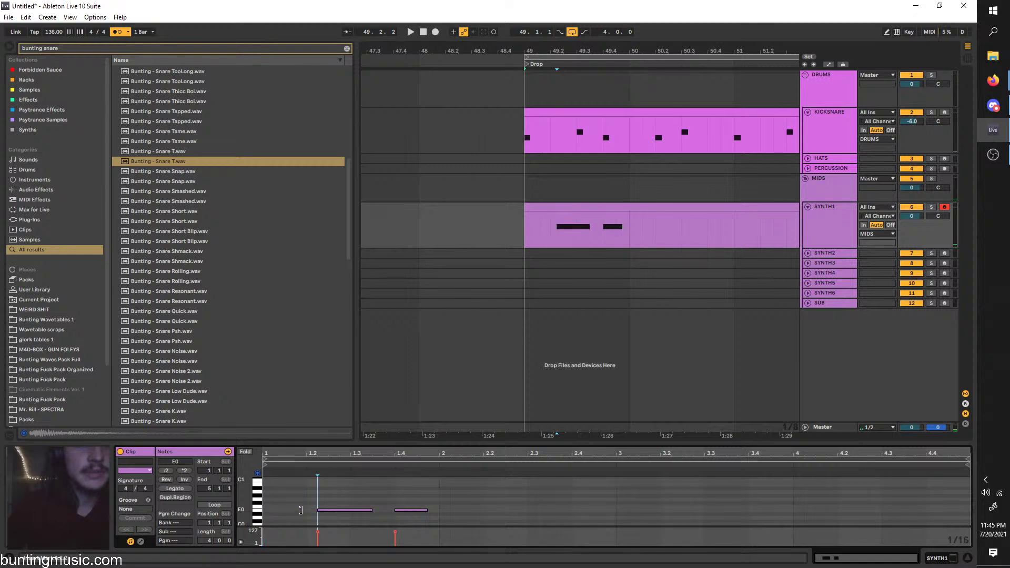
pyautogui.moveTo(263, 510); pyautogui.dragTo(286, 511)
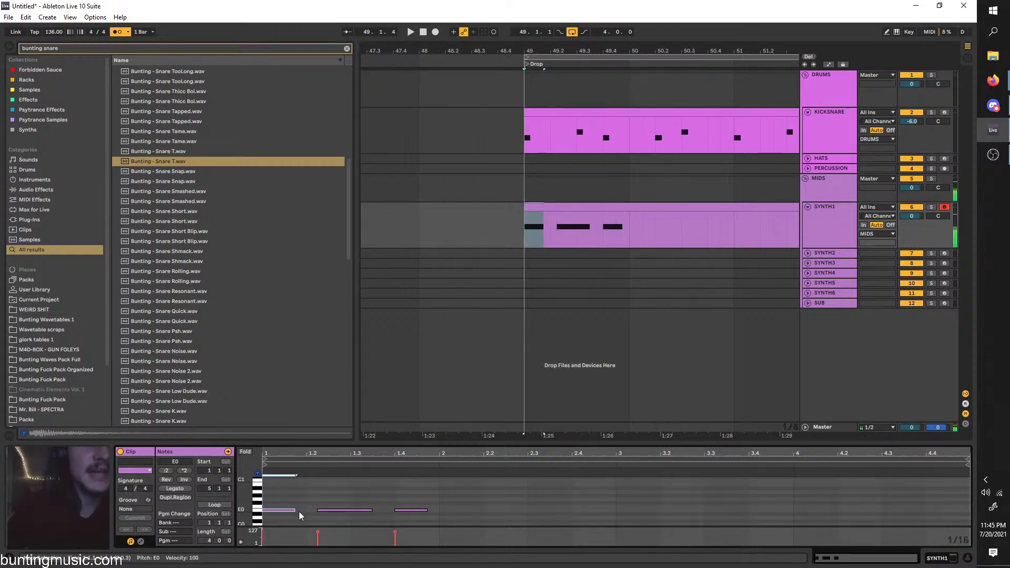
# Shorten the first E0 note to two sixteenths on a 1/16T grid and duplicate it directly behind, an octave higher at E1
pyautogui.rightClick(298, 500)
pyautogui.click(309, 484)
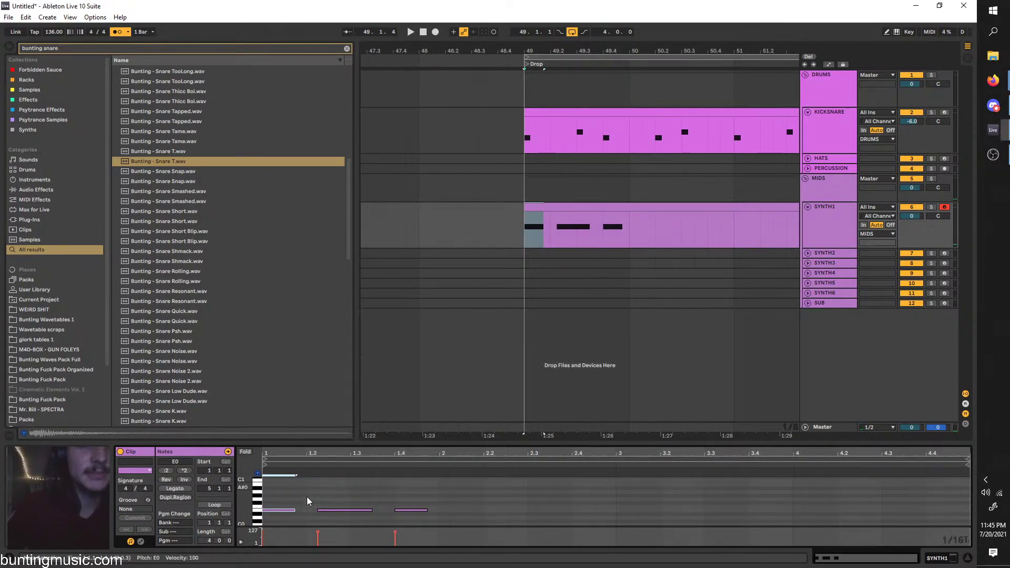
pyautogui.moveTo(292, 511); pyautogui.dragTo(284, 510)
pyautogui.press('space')
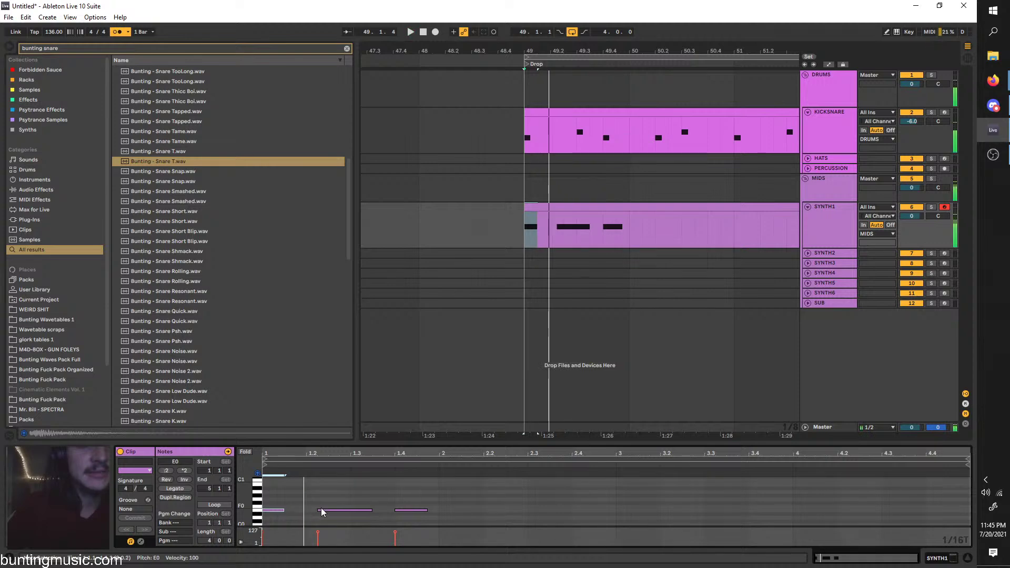
pyautogui.hotkey('ctrl', 'd')
pyautogui.hotkey('shift', 'Up')
# Shorten the E0 note at 1.2.2 to end at beat 1.3 and duplicate it directly behind as an F0 note
pyautogui.moveTo(313, 445); pyautogui.dragTo(310, 340)
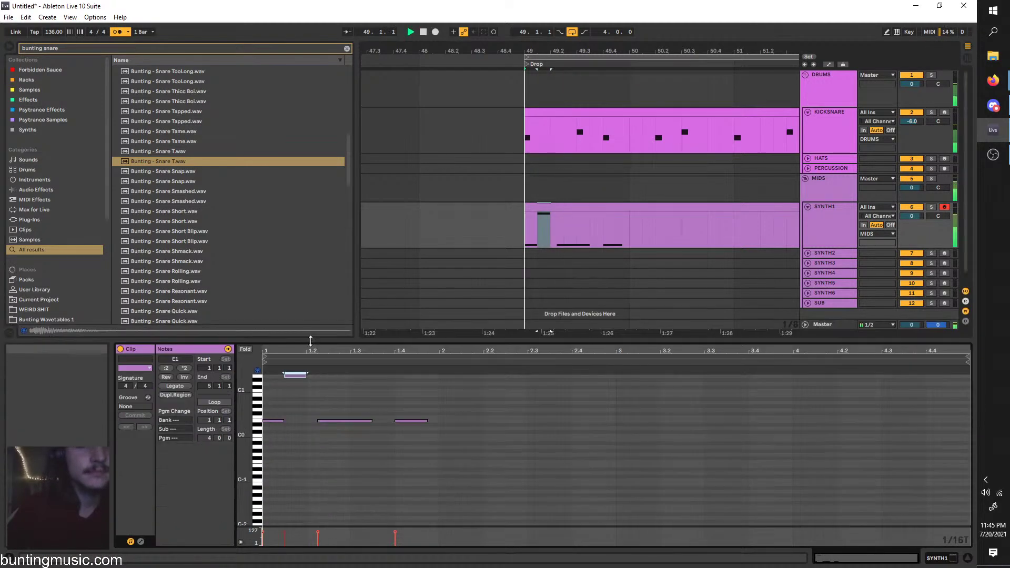
pyautogui.moveTo(326, 420); pyautogui.dragTo(350, 421)
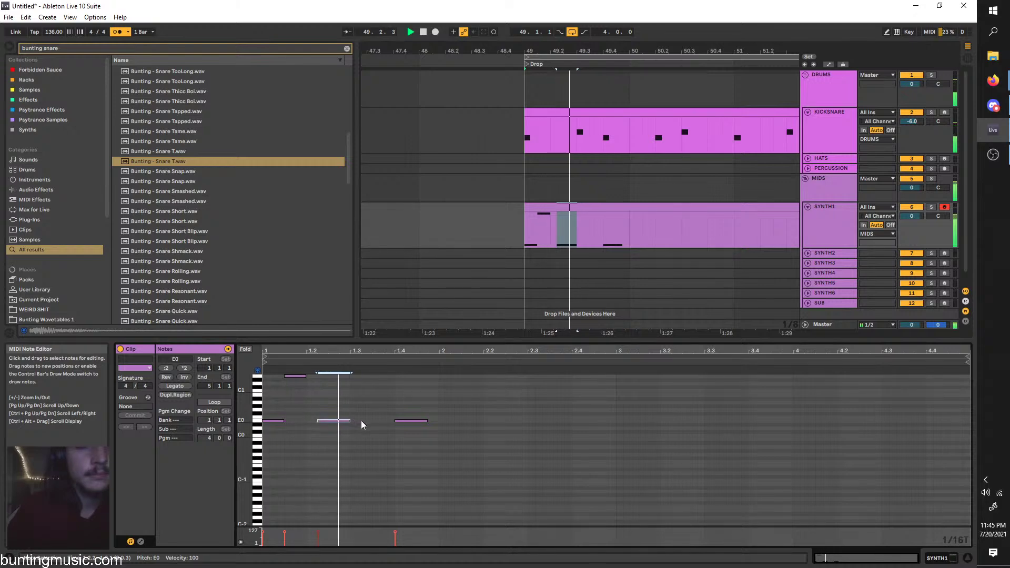
pyautogui.hotkey('ctrl', 'd')
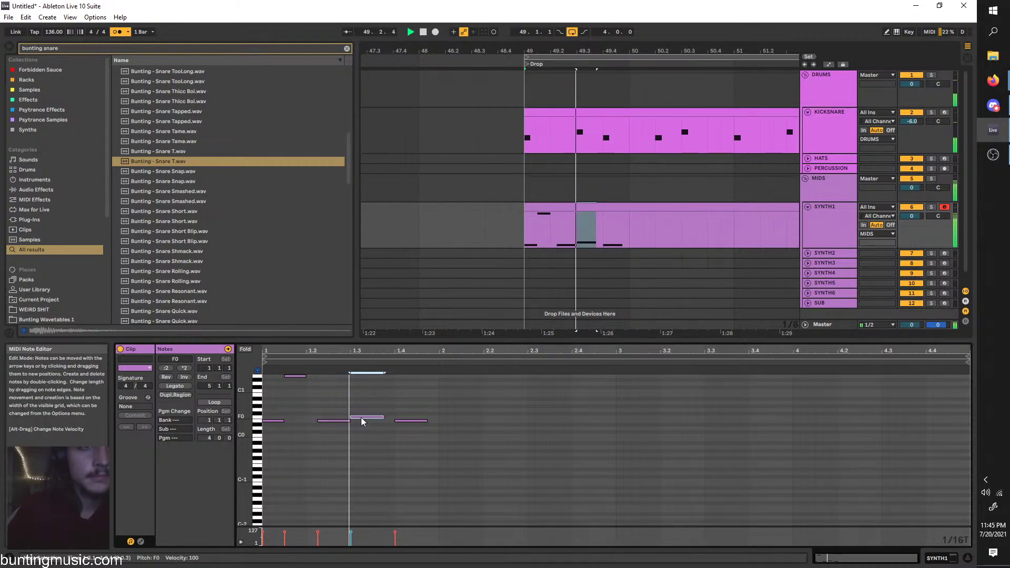
# Extend the F0 note to beat 1.4 and delete the E0 note that starts there
pyautogui.moveTo(382, 417); pyautogui.dragTo(396, 419)
pyautogui.press('space')
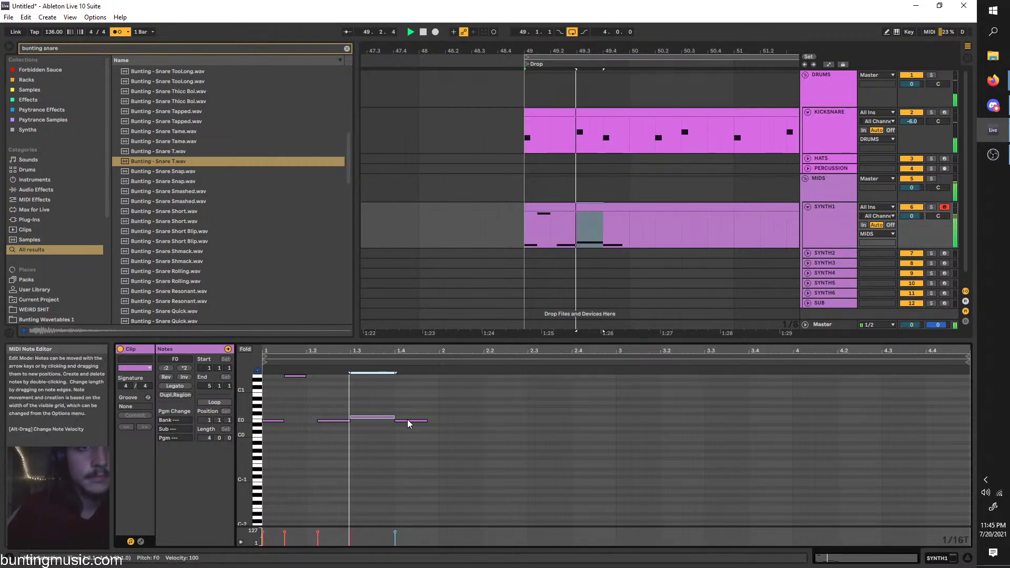
pyautogui.doubleClick(408, 420)
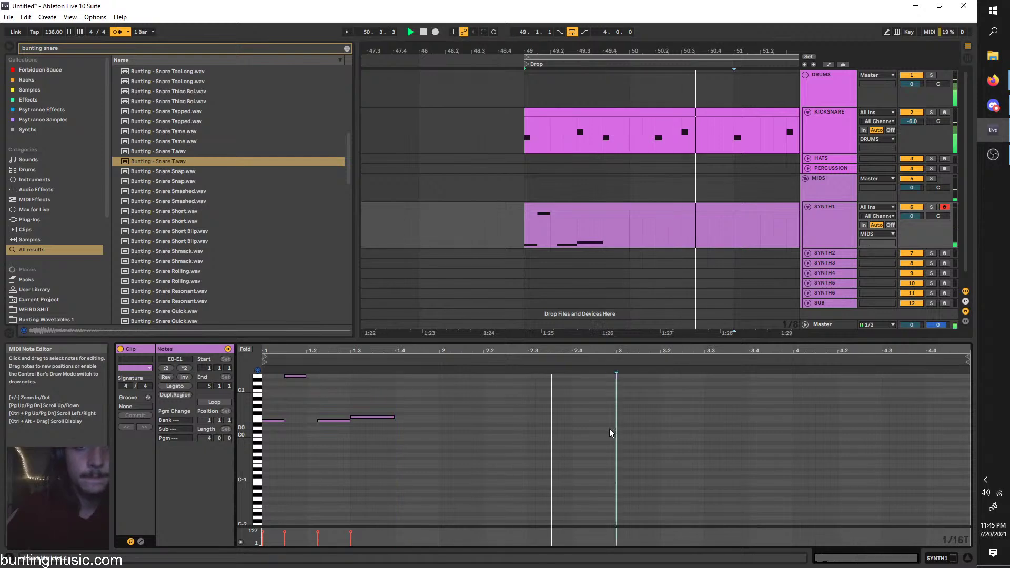
pyautogui.moveTo(609, 428); pyautogui.dragTo(282, 379)
pyautogui.hotkey('ctrl', 'd')
pyautogui.press('space')
pyautogui.hotkey('ctrl', 'z')
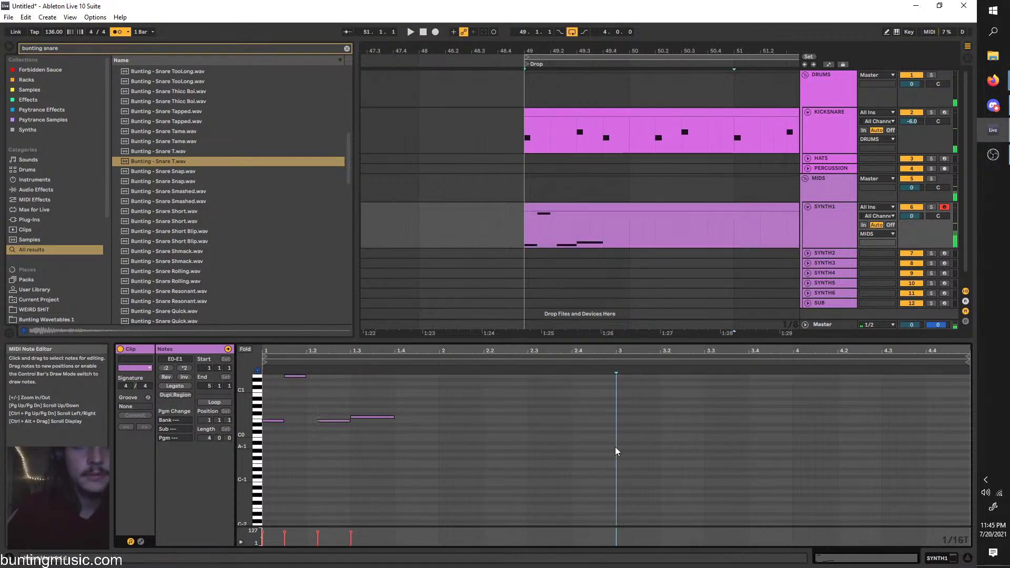
# Duplicate the first two bars of the SYNTH1 riff so it repeats from bar 3, and play the drop back
pyautogui.moveTo(614, 446); pyautogui.dragTo(266, 376)
pyautogui.hotkey('ctrl', 'd')
pyautogui.click(522, 233)
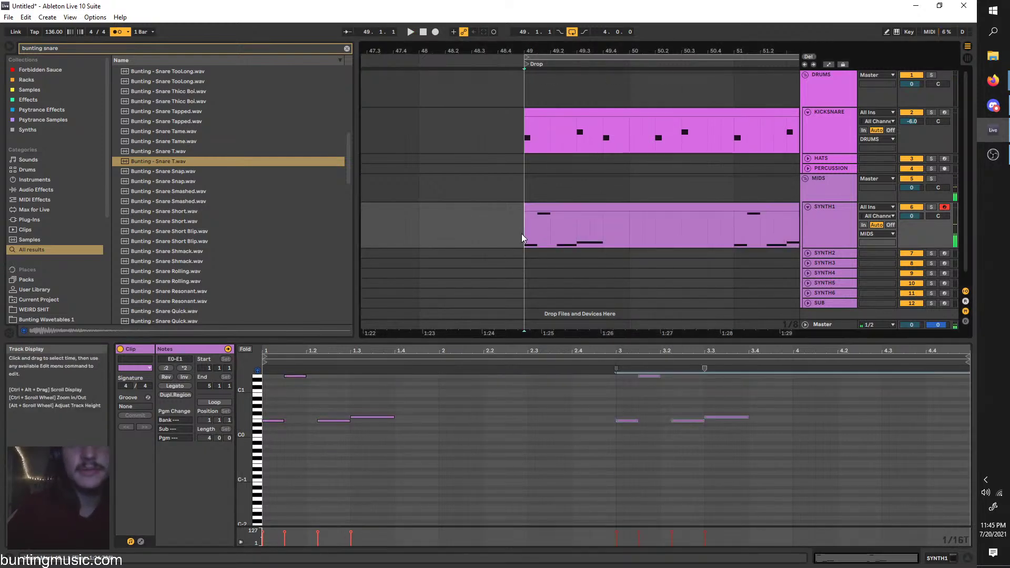
pyautogui.press('space')
pyautogui.doubleClick(813, 220)
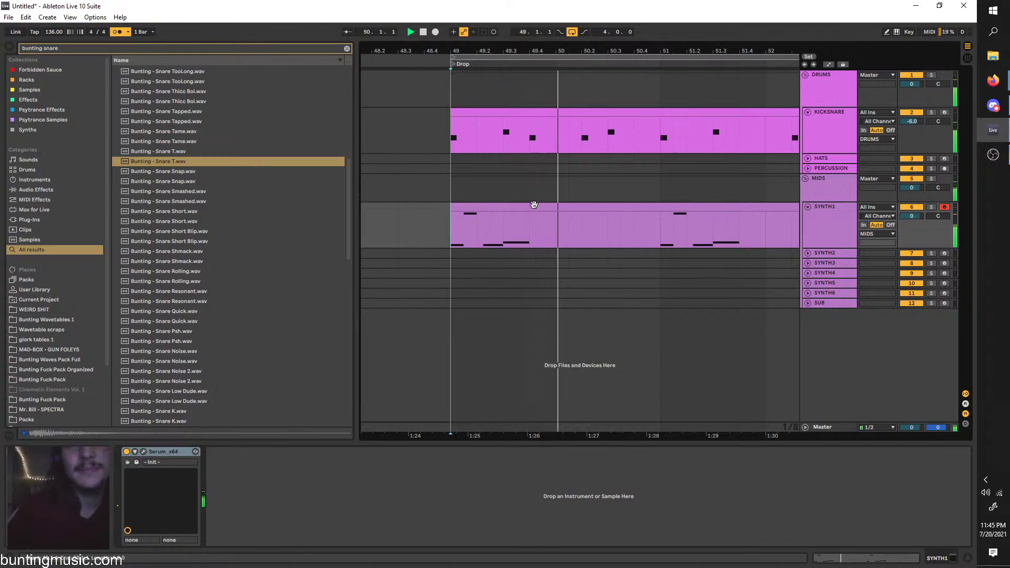
pyautogui.scroll(-3, 599, 222)
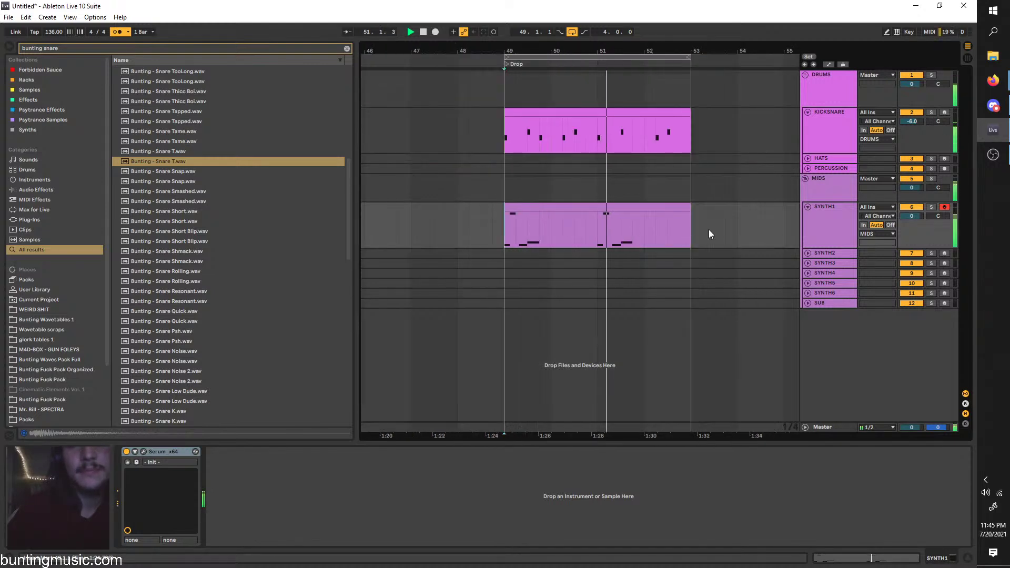
# Search the browser for "operator" within the instruments and select the Operator device
pyautogui.click(809, 226)
pyautogui.click(93, 48)
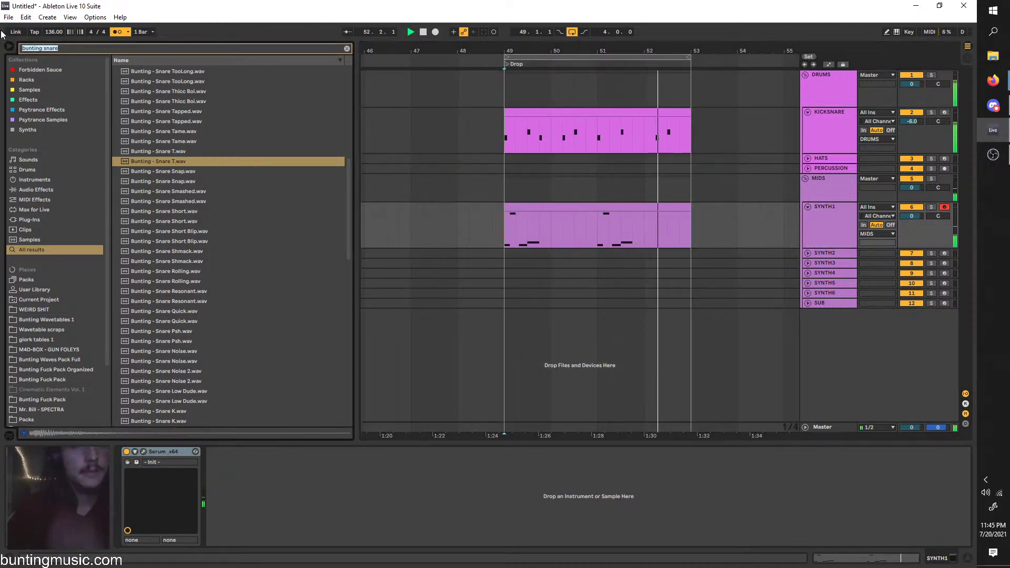
pyautogui.write('operator')
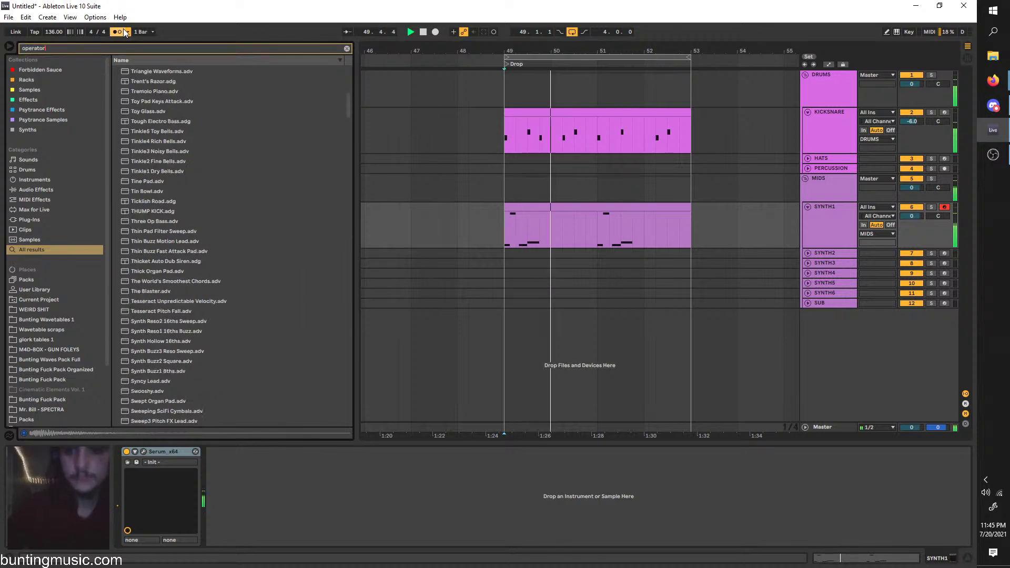
pyautogui.click(48, 179)
pyautogui.click(129, 80)
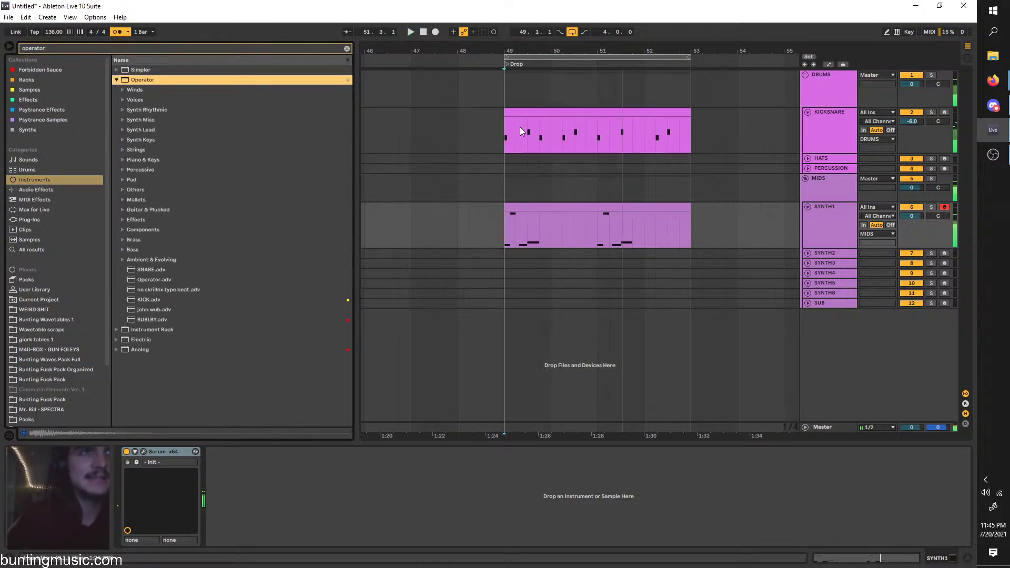
# Try an extra snare hit at beat 1.2 in the KICKSNARE clip
pyautogui.click(511, 113)
pyautogui.press('space')
pyautogui.doubleClick(511, 113)
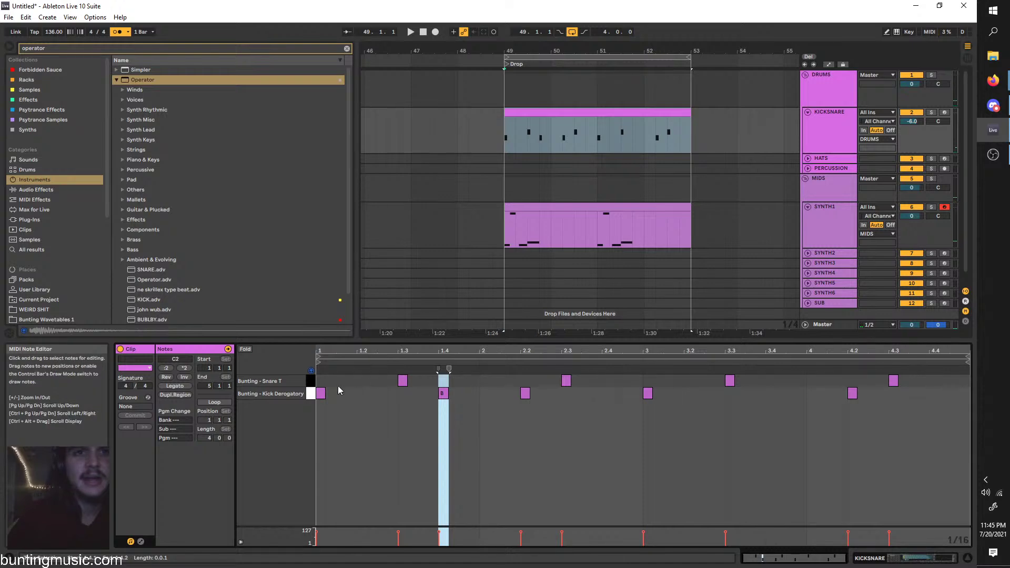
pyautogui.click(361, 383)
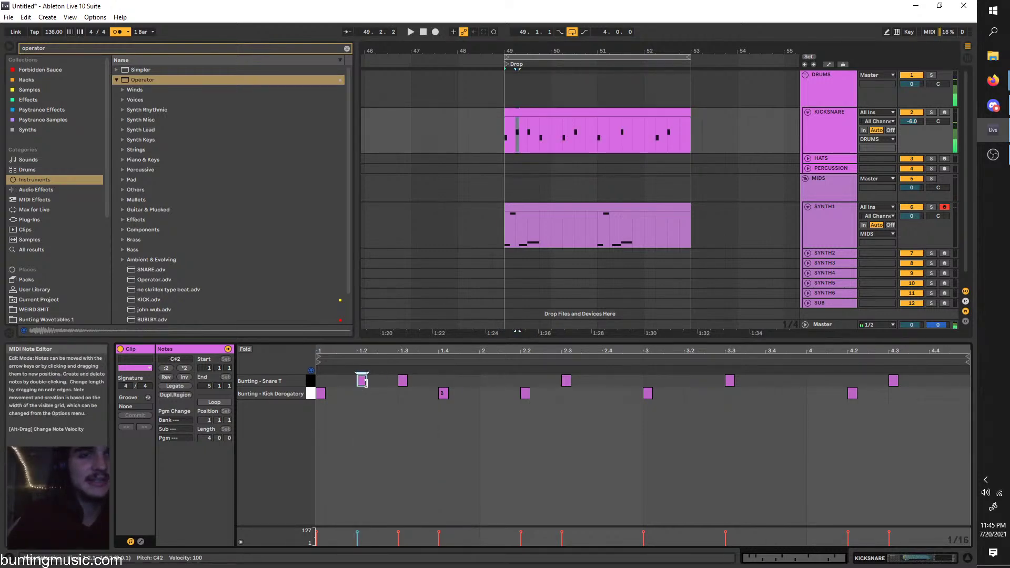
# Replace Serum on the SYNTH1 track with Operator and play the riff
pyautogui.click(825, 221)
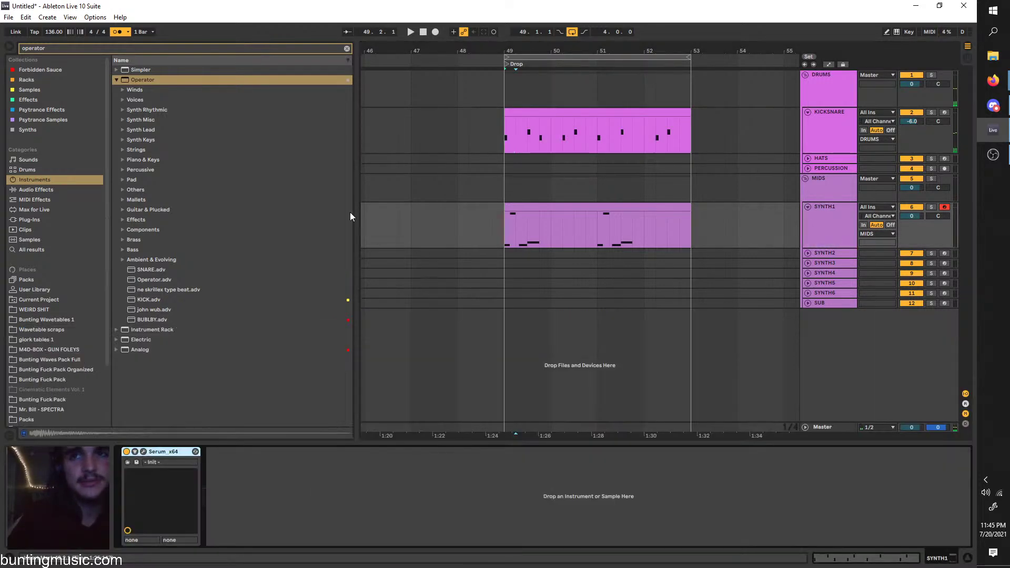
pyautogui.click(127, 79)
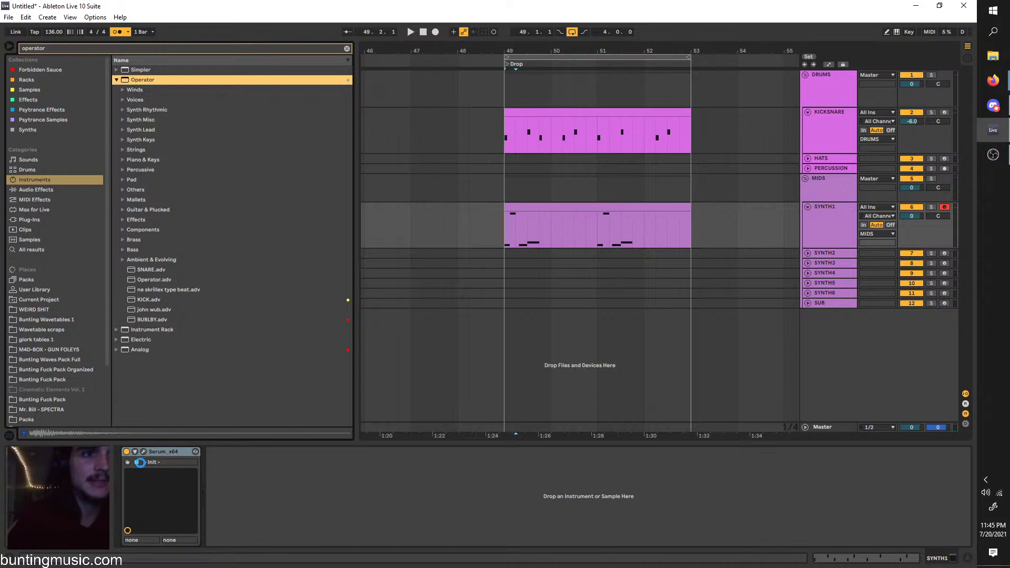
pyautogui.moveTo(140, 462); pyautogui.dragTo(195, 453)
pyautogui.press('space')
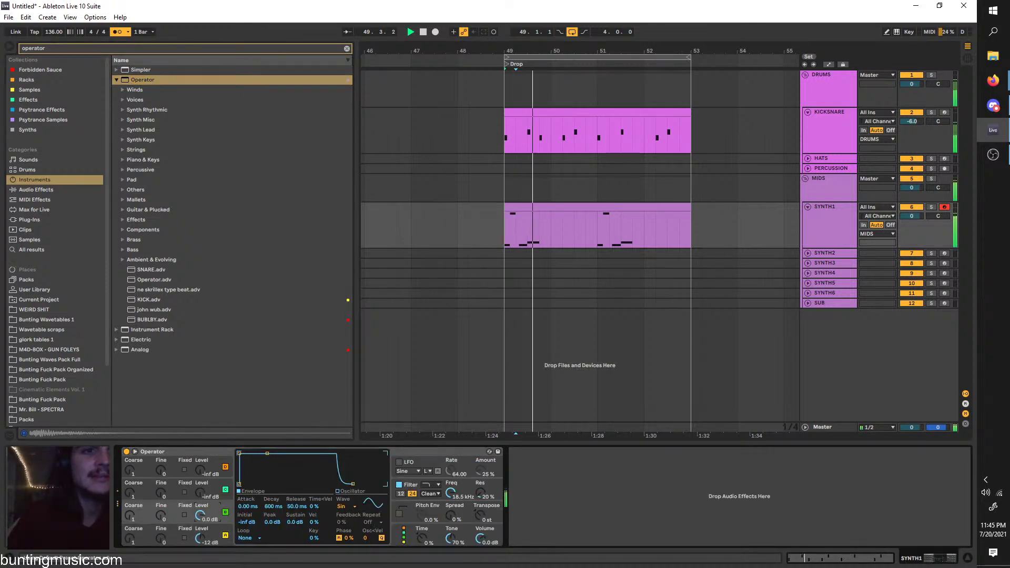
# Lower Operator's oscillator B level to -inf dB while auditioning the riff, and search the browser for "sat"
pyautogui.press('space')
pyautogui.press('space')
pyautogui.moveTo(200, 515); pyautogui.dragTo(199, 557)
pyautogui.press('space')
pyautogui.press('space')
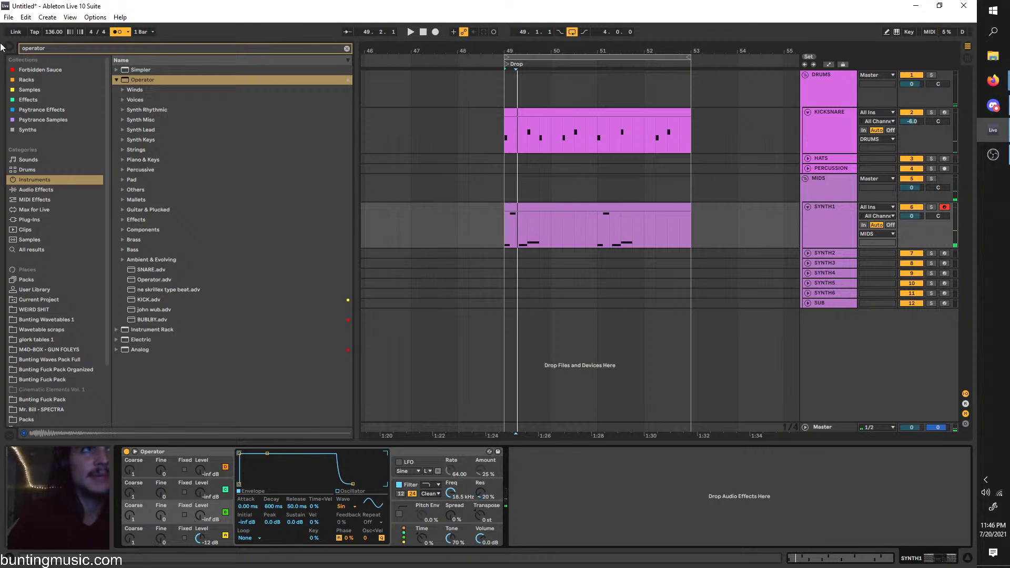
pyautogui.hotkey('ctrl', 'f')
pyautogui.write('sat')
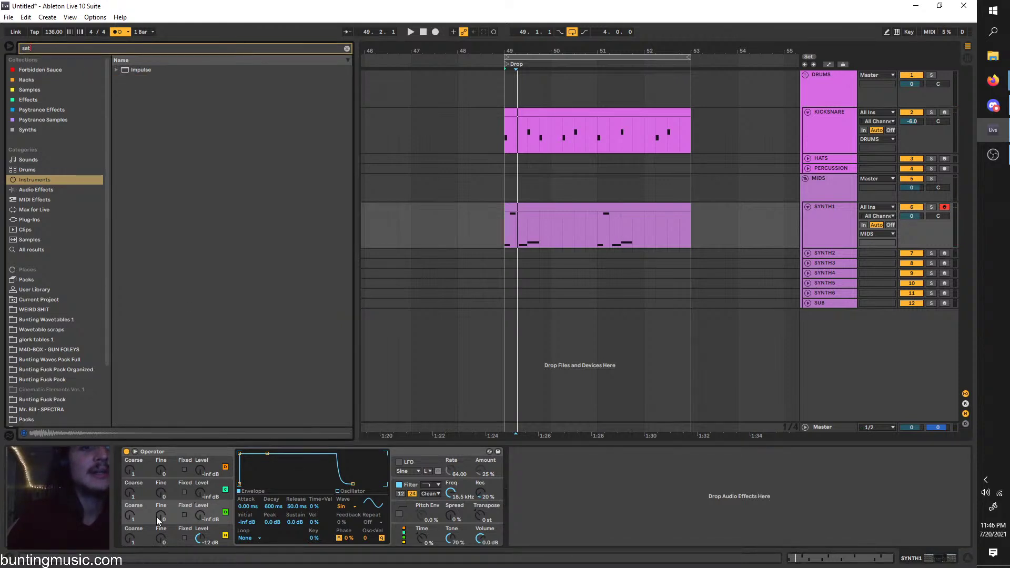
# Switch Operator to the algorithm with four parallel oscillators and set oscillator B to coarse 4 at -12 dB
pyautogui.click(401, 542)
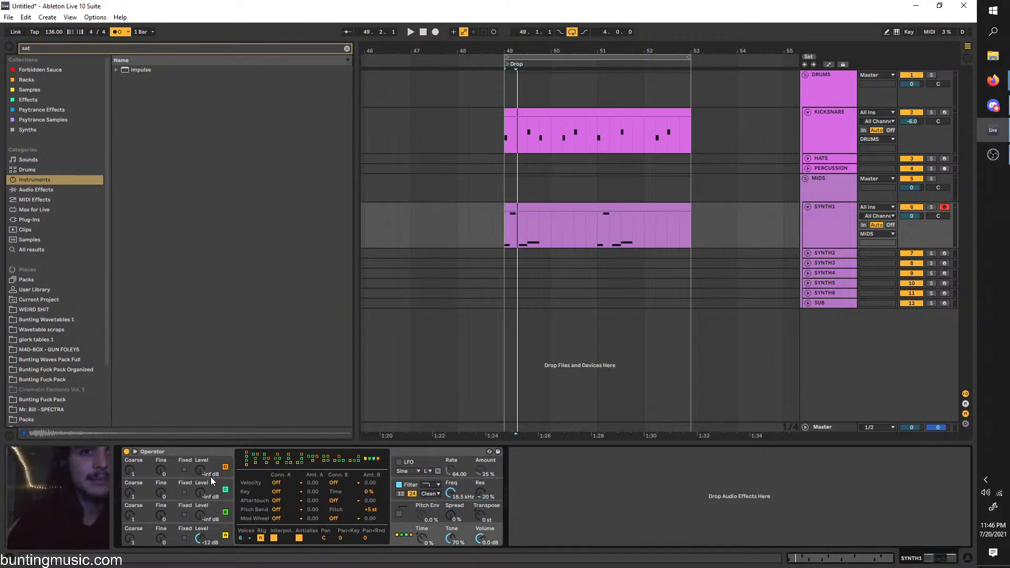
pyautogui.moveTo(199, 521); pyautogui.dragTo(133, 497)
pyautogui.press('space')
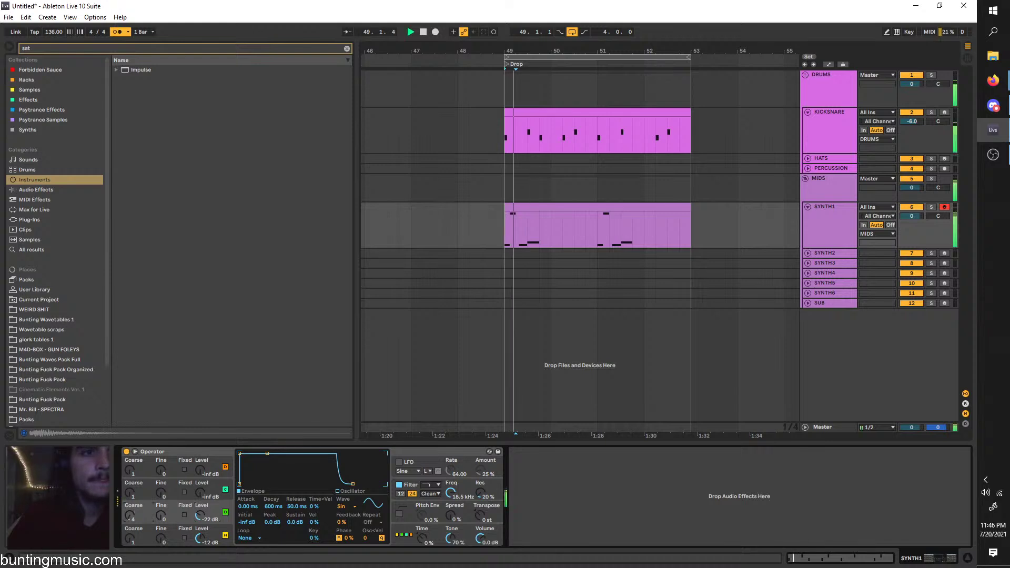
# Automate Operator's Filter Freq on SYNTH1 with a ramp falling from 18.5 kHz to 30 Hz across the first note at bar 49
pyautogui.click(448, 491)
pyautogui.press('space')
pyautogui.press('space')
pyautogui.scroll(2, 523, 229)
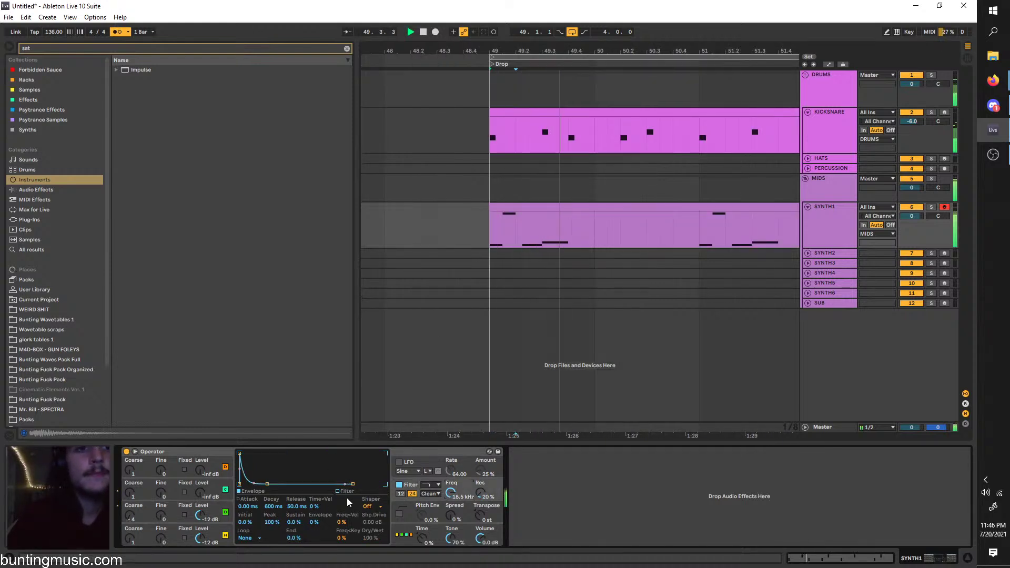
pyautogui.press('space')
pyautogui.press('a')
pyautogui.scroll(3, 490, 214)
pyautogui.click(490, 213)
pyautogui.moveTo(519, 212)
pyautogui.mouseDown()
pyautogui.moveTo(519, 246)
pyautogui.moveTo(517, 224)
pyautogui.mouseUp()
pyautogui.press('space')
pyautogui.press('space')
# Duplicate the two-sixteenth filter ramp directly behind itself so it covers the high E1 note, and audition it
pyautogui.hotkey('ctrl', 'd')
pyautogui.click(487, 233)
pyautogui.press('space')
pyautogui.press('space')
pyautogui.press('space')
pyautogui.hotkey('ctrl', 'd')
pyautogui.hotkey('ctrl', 'z')
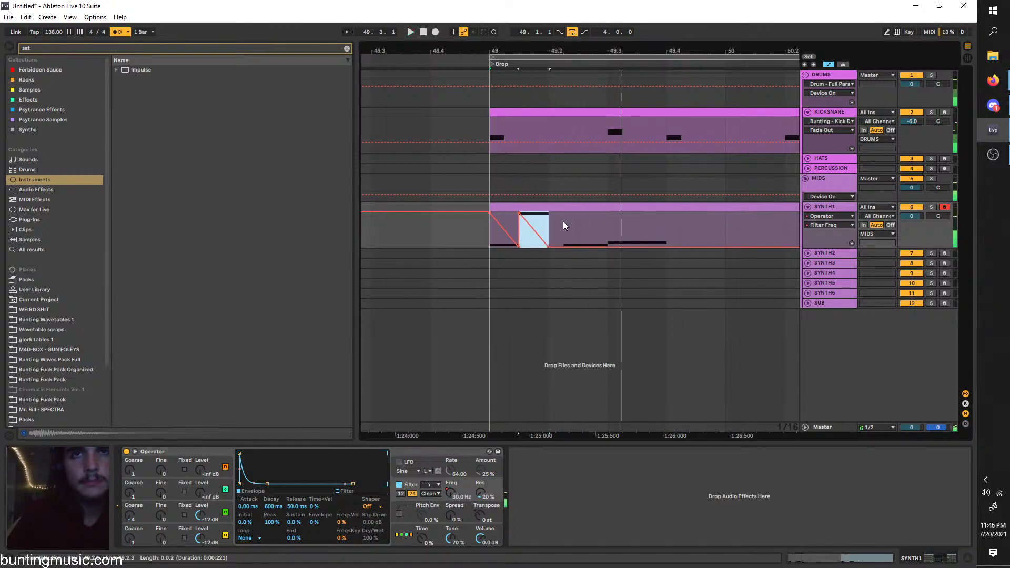
# Paste the filter ramp onto the note at 49.2.2, duplicate it onto the F0 note at 49.3, and play the result
pyautogui.click(563, 224)
pyautogui.hotkey('ctrl', 'v')
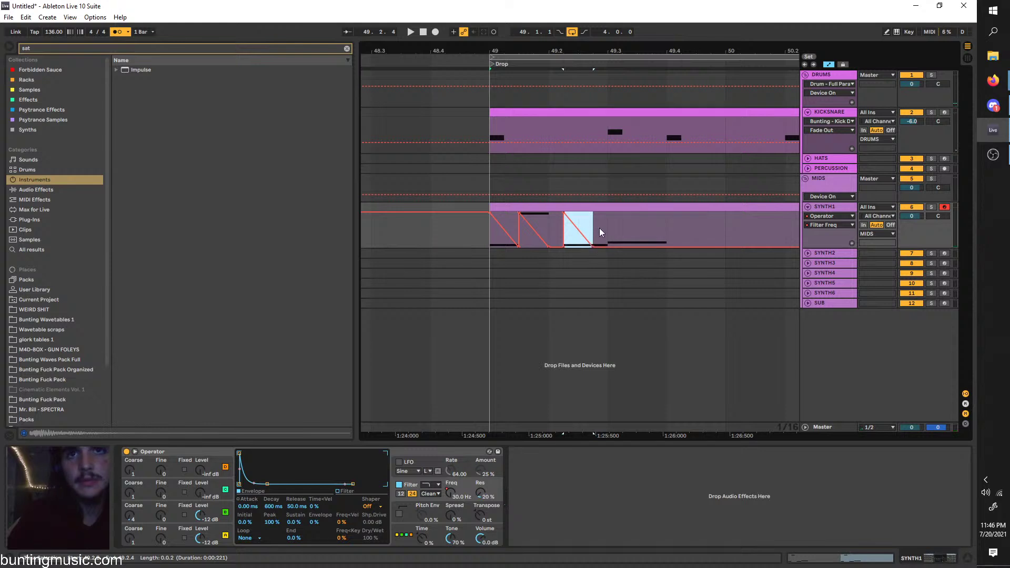
pyautogui.press('space')
pyautogui.moveTo(604, 228)
pyautogui.mouseDown()
pyautogui.moveTo(566, 226)
pyautogui.moveTo(601, 229)
pyautogui.mouseUp()
pyautogui.hotkey('ctrl', 'd')
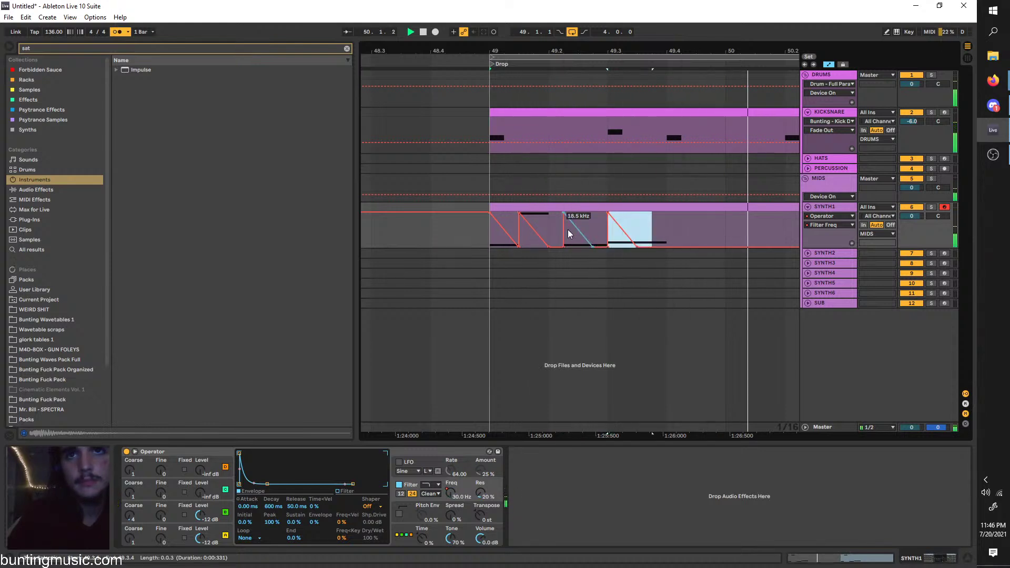
pyautogui.click(489, 247)
pyautogui.press('space')
pyautogui.press('space')
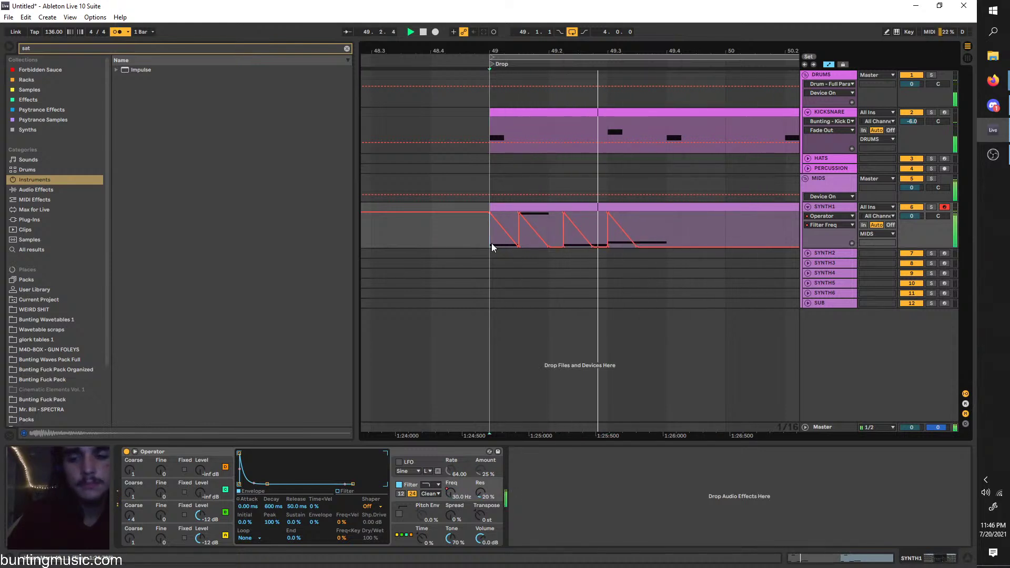
# Duplicate the two bars of SYNTH1 filter automation from bar 49 to bar 51
pyautogui.hscroll(1, 620, 235)
pyautogui.scroll(-3, 626, 235)
pyautogui.hscroll(1, 625, 231)
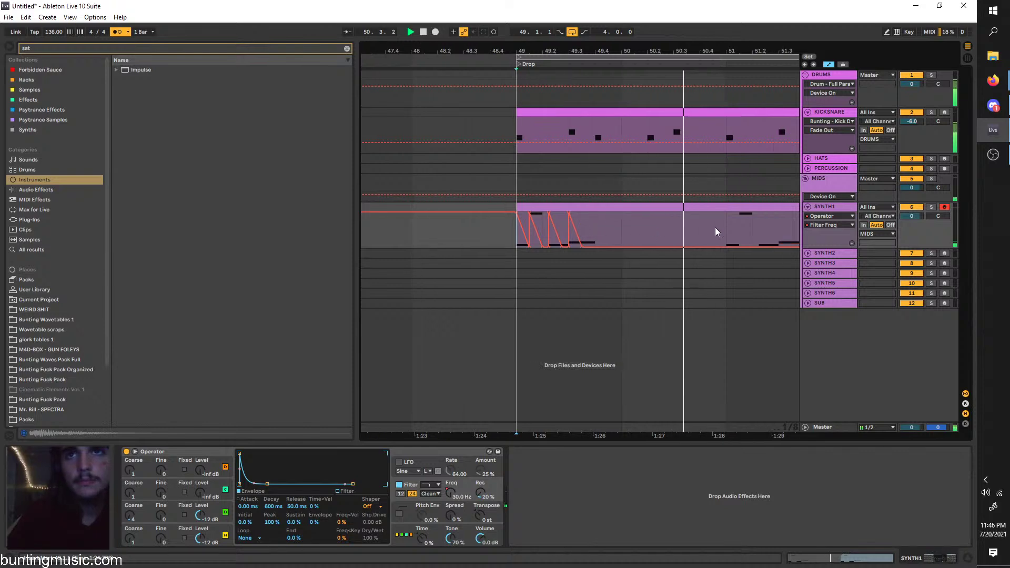
pyautogui.moveTo(724, 227); pyautogui.dragTo(512, 222)
pyautogui.hotkey('ctrl', 'd')
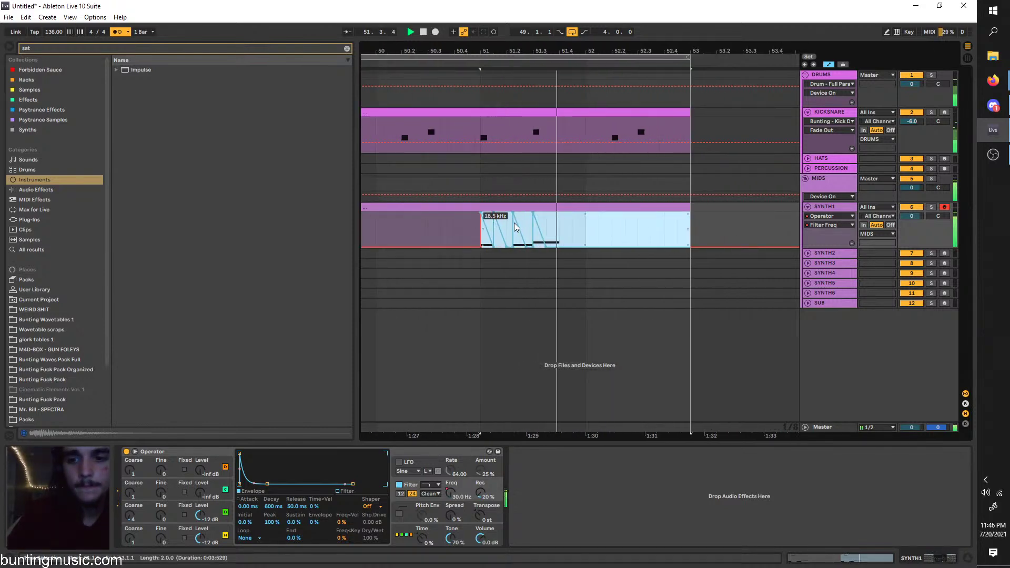
pyautogui.press('space')
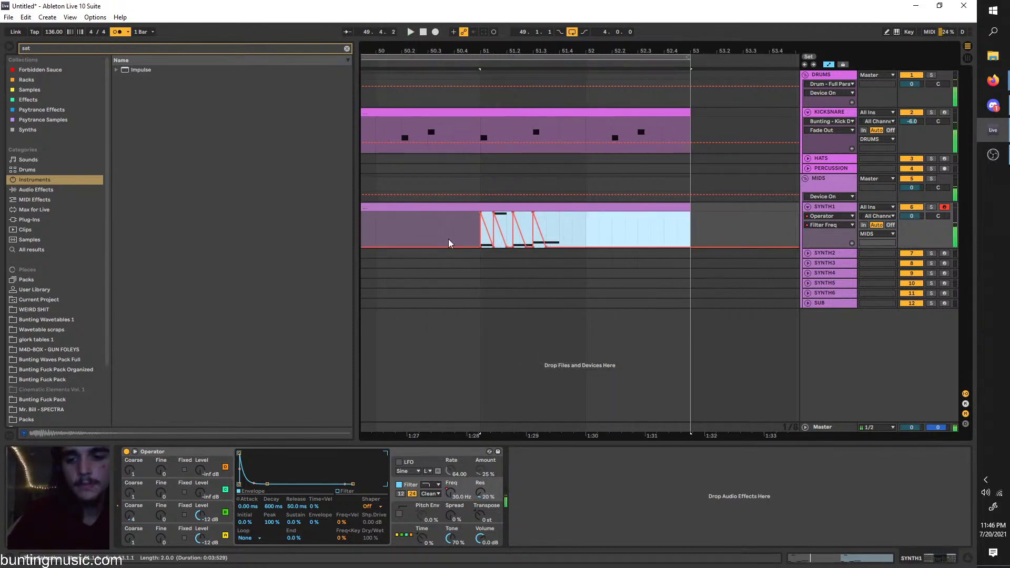
# Solo the KICKSNARE track, search the audio effects for "drum", and add Drum Buss to the track
pyautogui.click(91, 48)
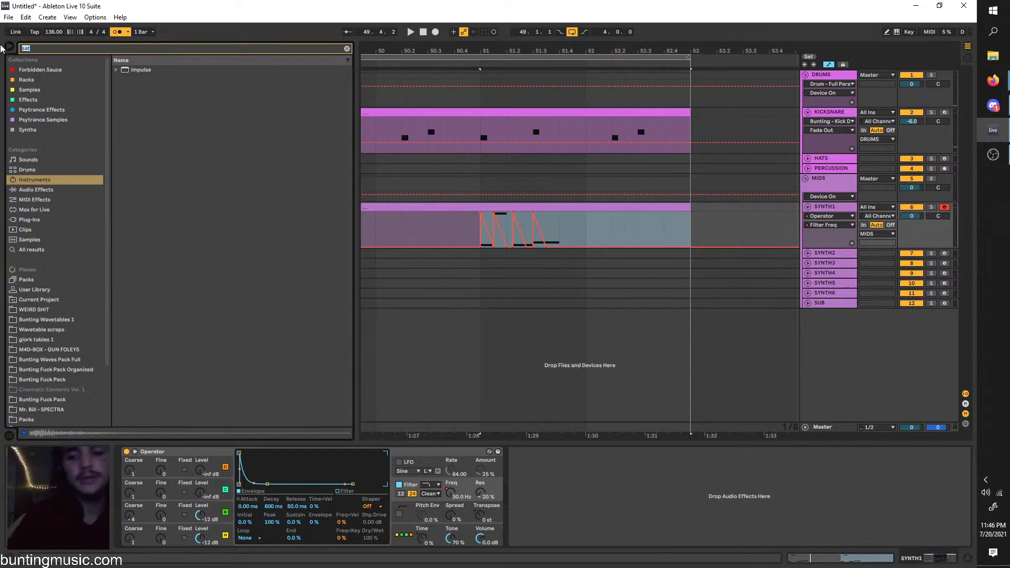
pyautogui.press('BackSpace')
pyautogui.click(846, 111)
pyautogui.hscroll(-6, 412, 160)
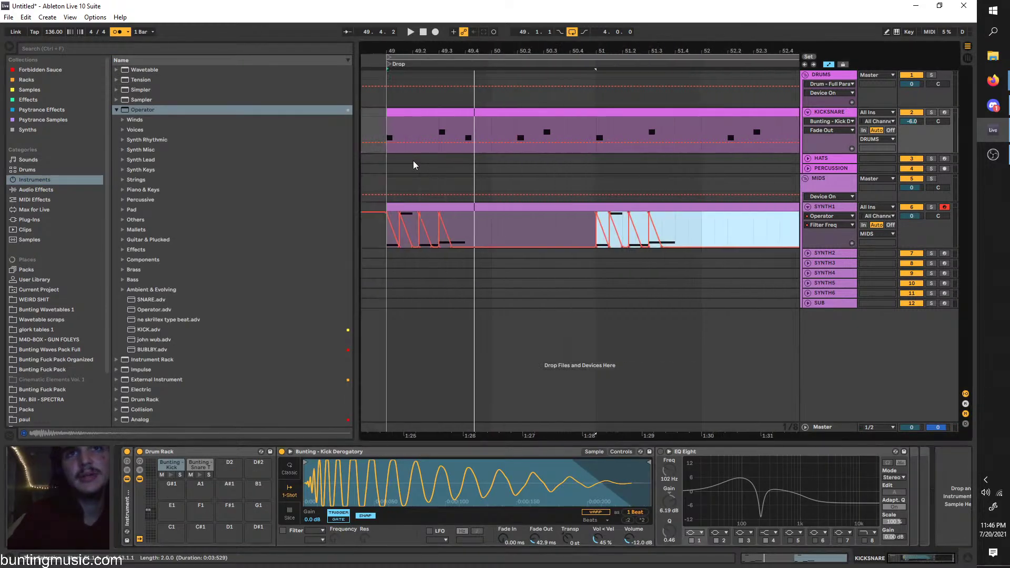
pyautogui.click(407, 139)
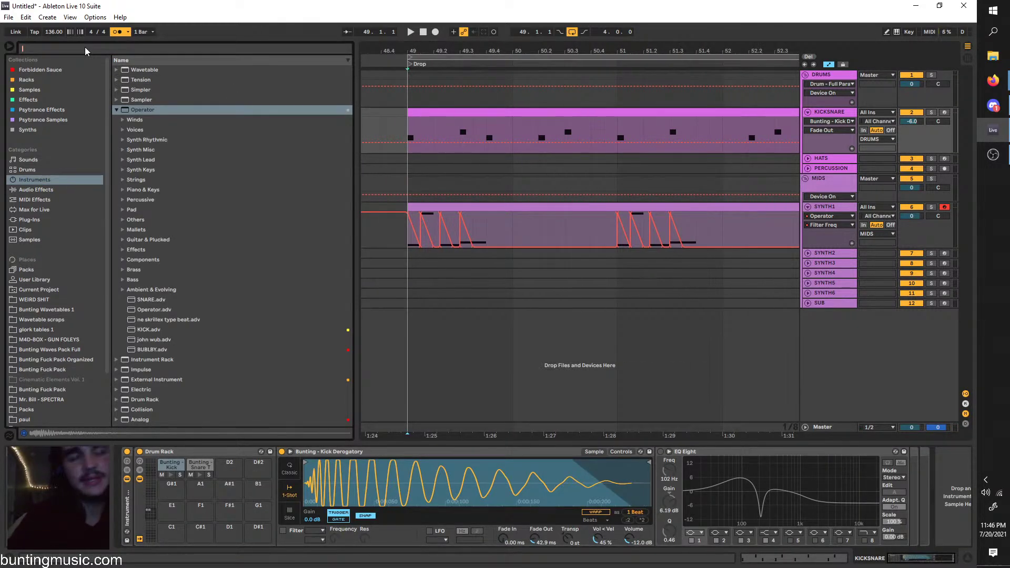
pyautogui.click(65, 181)
pyautogui.click(66, 187)
pyautogui.click(57, 49)
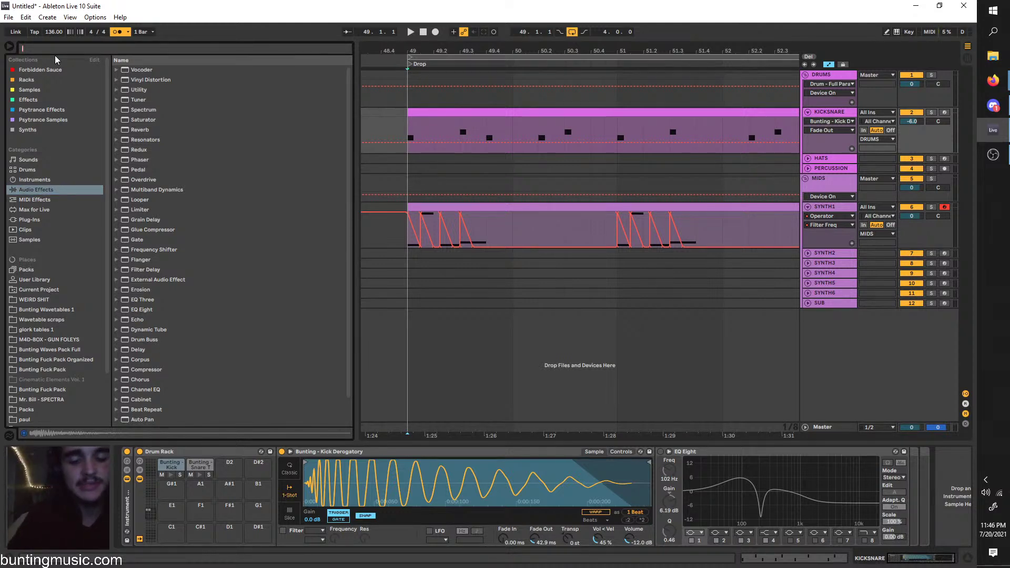
pyautogui.write('drum')
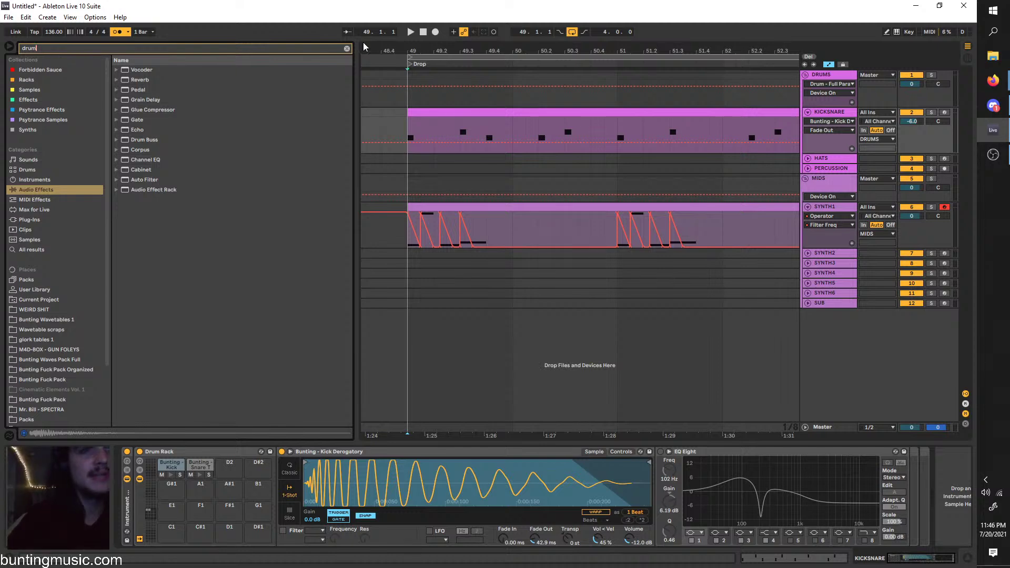
pyautogui.press('space')
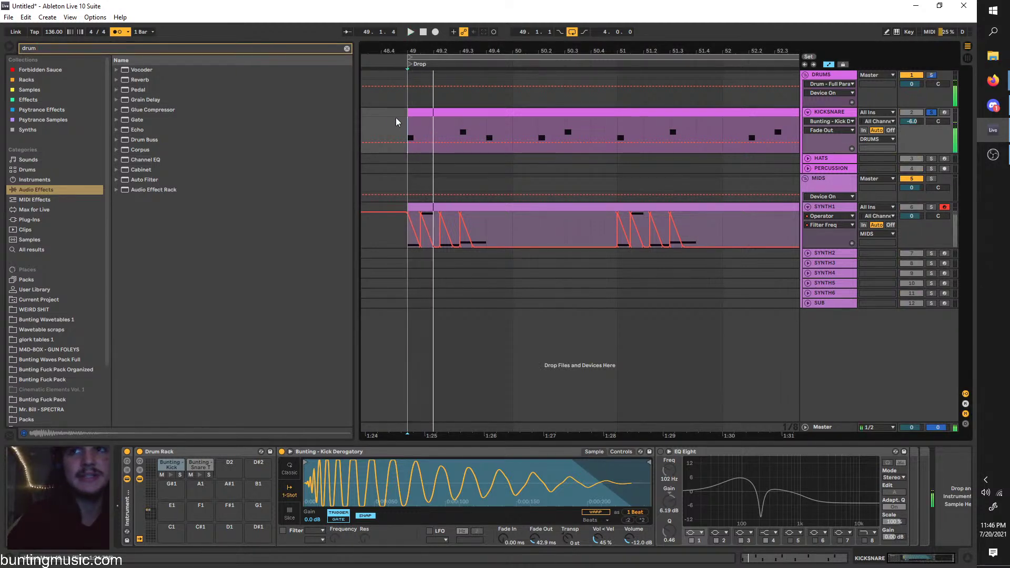
pyautogui.click(125, 140)
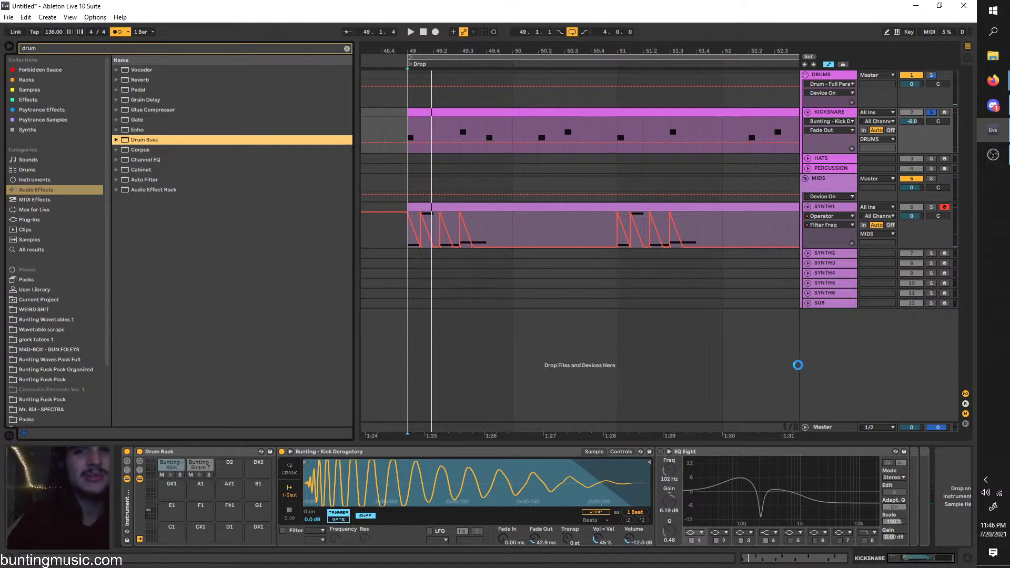
# Set the Transients of the KICKSNARE track's Drum Buss to -1.00 during playback
pyautogui.press('space')
pyautogui.press('space')
pyautogui.press('space')
pyautogui.moveTo(867, 508); pyautogui.dragTo(868, 473)
pyautogui.press('space')
pyautogui.press('space')
pyautogui.moveTo(904, 525); pyautogui.dragTo(869, 531)
# Audition the soloed kick and snare through the Drum Buss repeatedly from the start of the drop
pyautogui.press('space')
pyautogui.press('space')
pyautogui.press('space')
pyautogui.press('space')
pyautogui.press('space')
pyautogui.press('space')
pyautogui.press('space')
pyautogui.press('space')
pyautogui.press('space')
pyautogui.press('space')
pyautogui.press('space')
pyautogui.press('space')
pyautogui.press('space')
pyautogui.press('space')
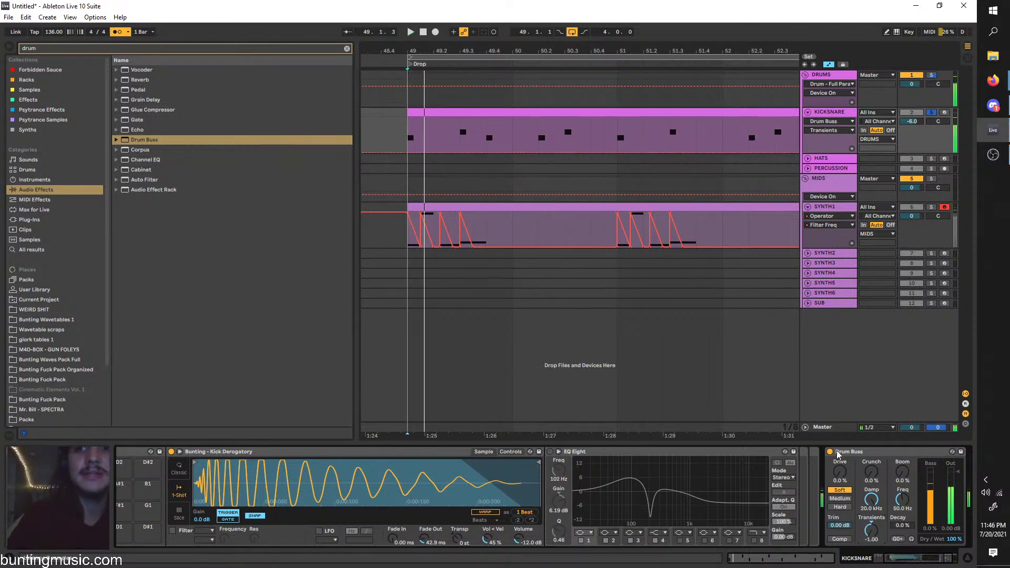
# Move the Drum Buss from the end of the KICKSNARE track into the Snare T pad's chain, behind its Simpler
pyautogui.click(867, 451)
pyautogui.press('Delete')
pyautogui.click(194, 467)
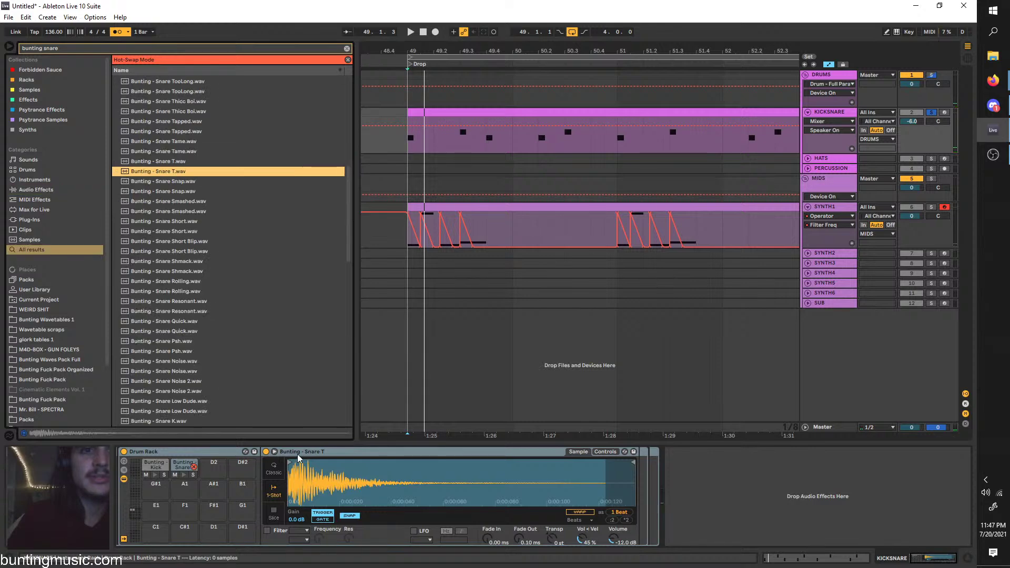
pyautogui.click(300, 452)
pyautogui.press('q')
pyautogui.click(639, 481)
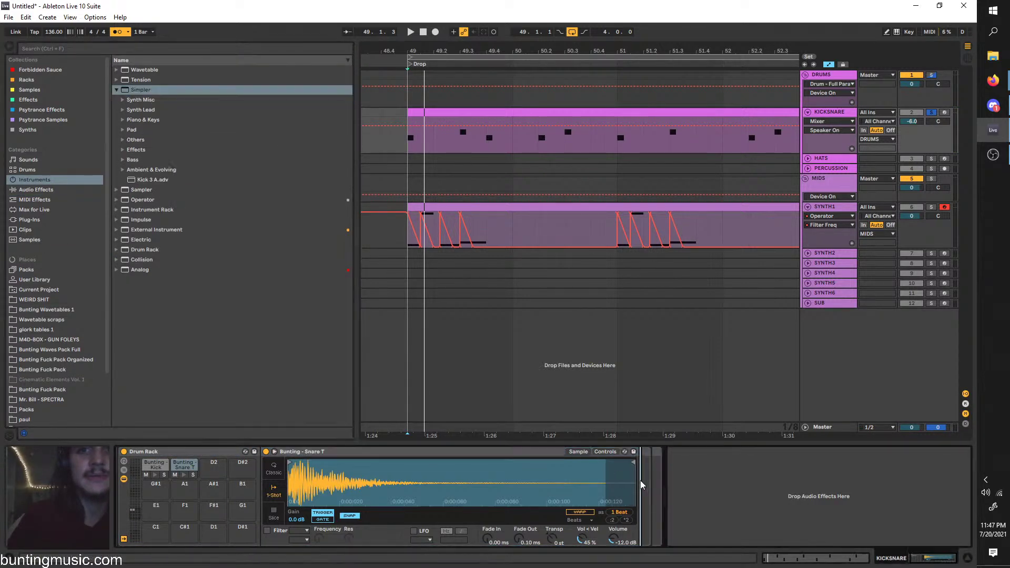
pyautogui.hotkey('ctrl', 'v')
# Play from the first snare hit at 49.3 and try out the Transients amount on the snare's Drum Buss
pyautogui.press('space')
pyautogui.click(458, 140)
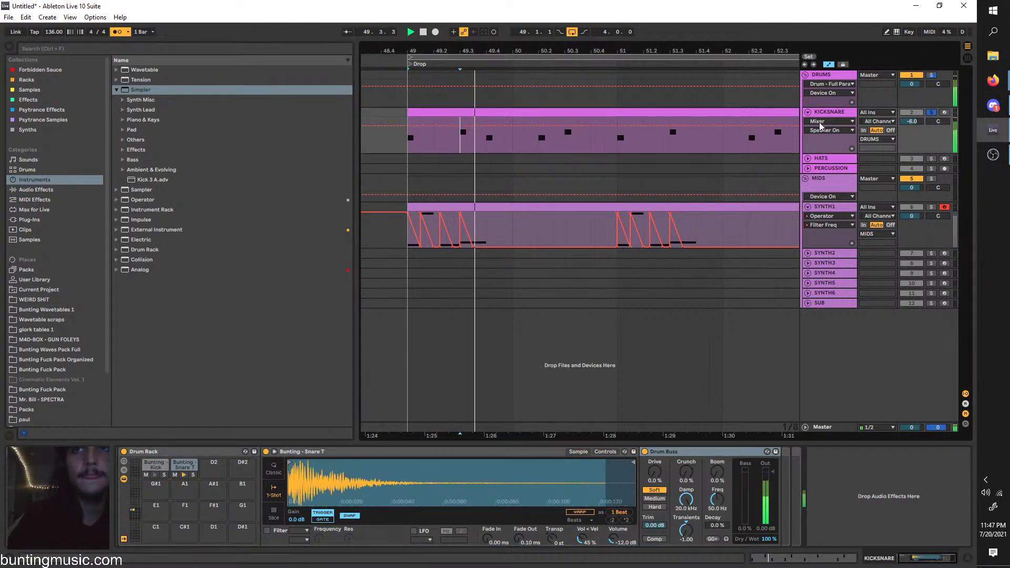
pyautogui.moveTo(687, 531); pyautogui.dragTo(687, 526)
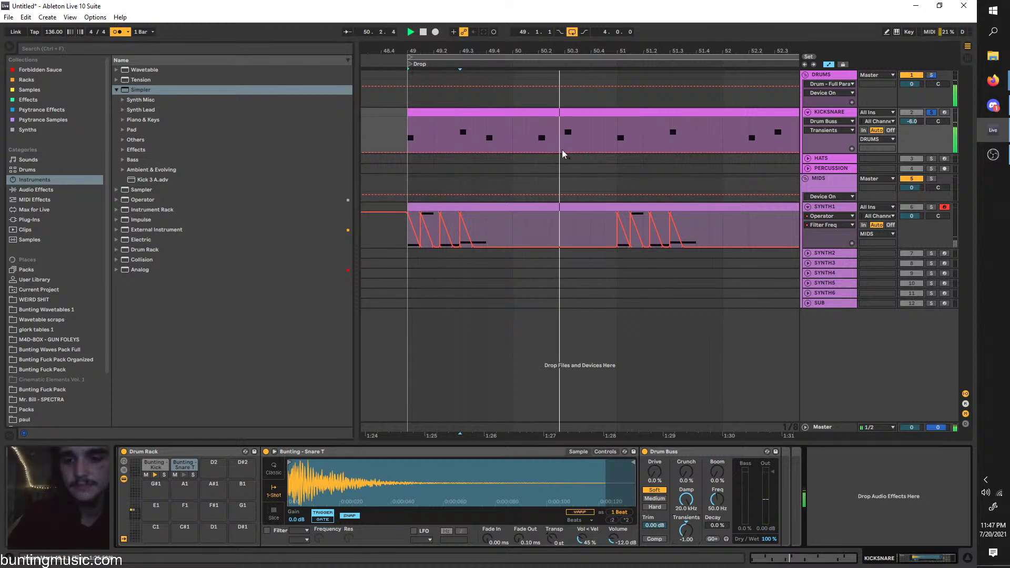
pyautogui.click(152, 465)
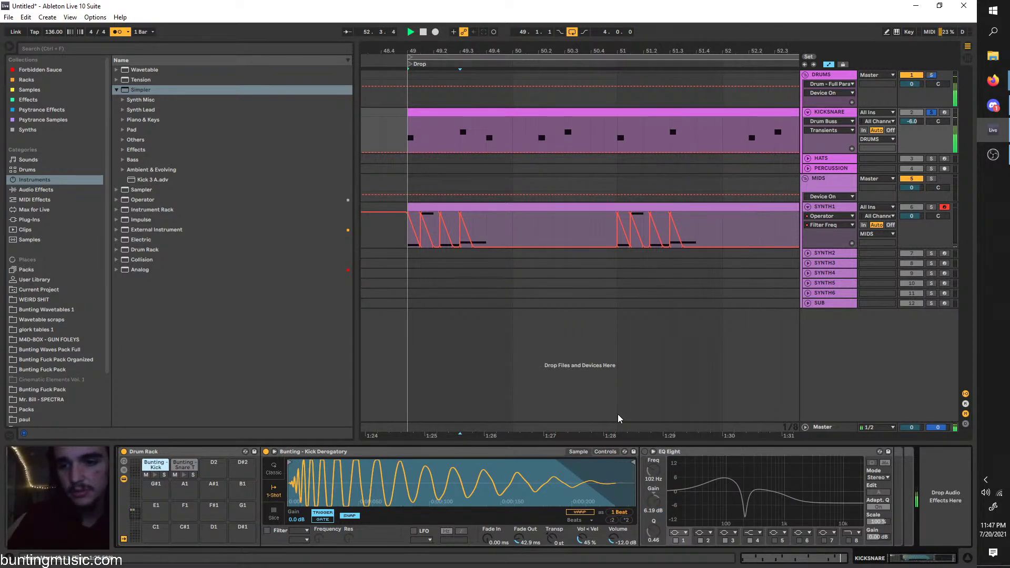
pyautogui.click(61, 51)
pyautogui.write('glu')
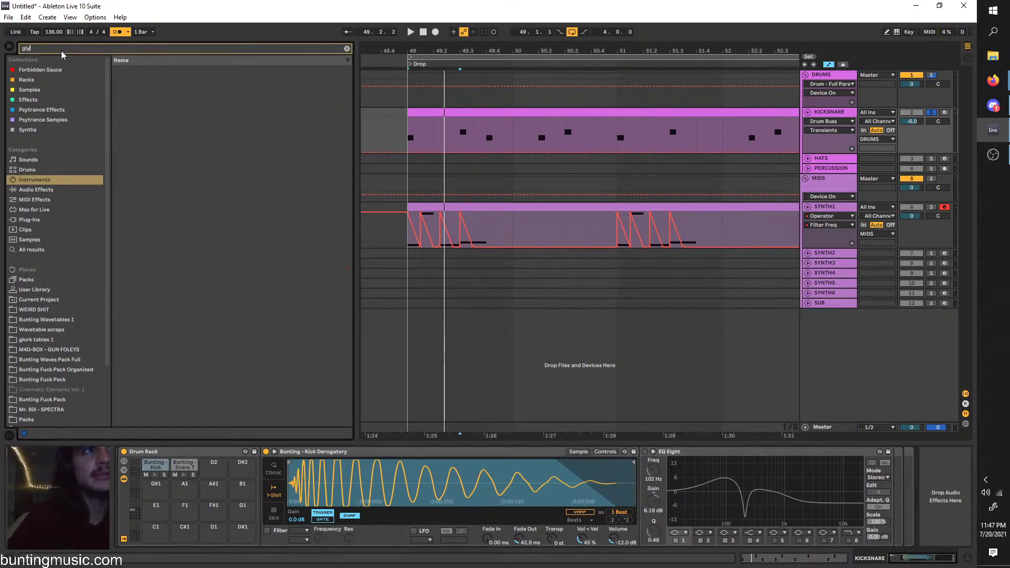
pyautogui.press('BackSpace')
pyautogui.press('BackSpace')
pyautogui.press('BackSpace')
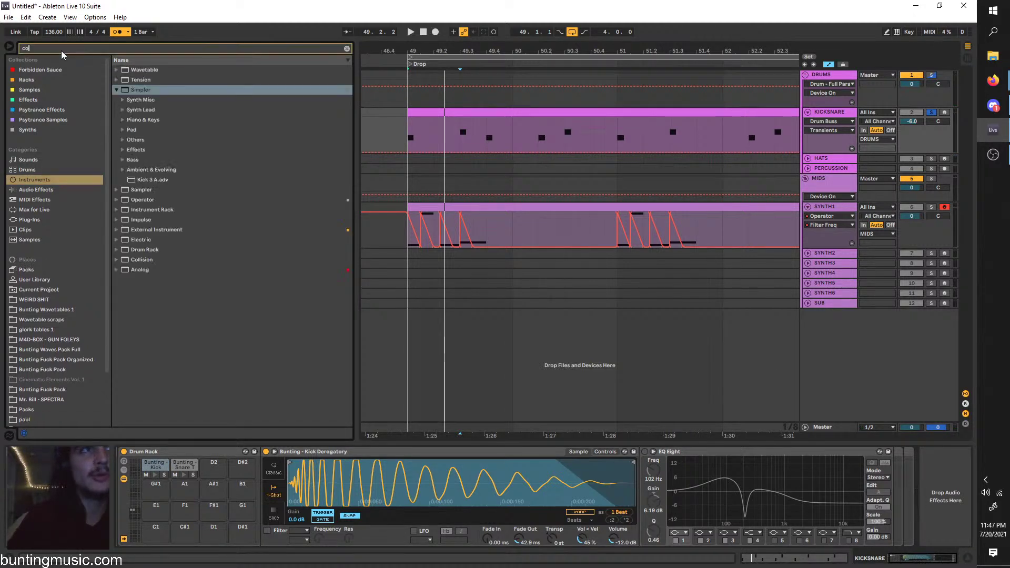
pyautogui.write('compres')
pyautogui.press('BackSpace')
pyautogui.press('BackSpace')
pyautogui.press('BackSpace')
pyautogui.press('BackSpace')
pyautogui.press('BackSpace')
pyautogui.press('BackSpace')
pyautogui.press('BackSpace')
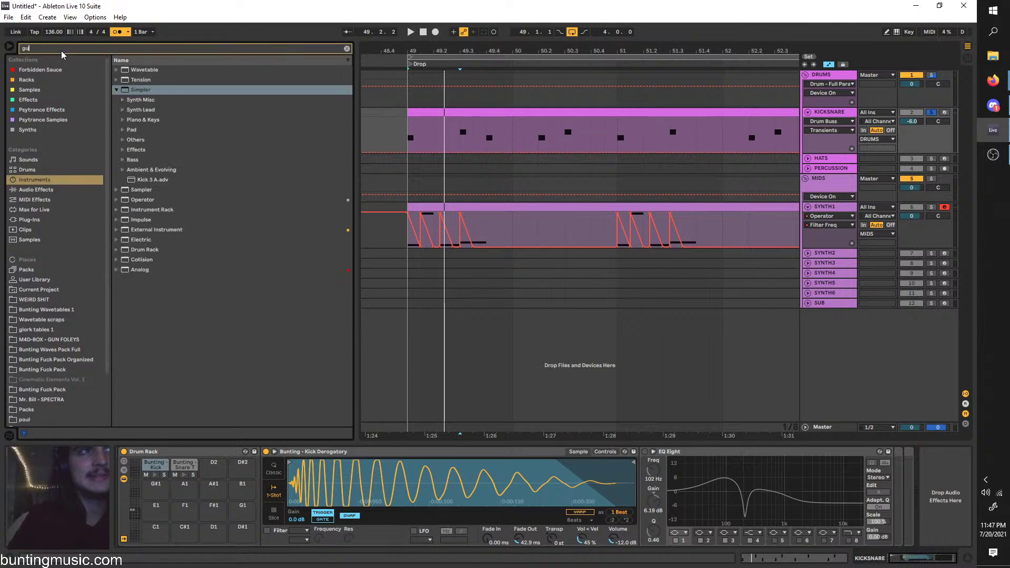
# Search the audio effects for "glue" and add the Glue Compressor preset Bass - Punch after the Drum Rack on the KICKSNARE track
pyautogui.write('glue')
pyautogui.click(26, 190)
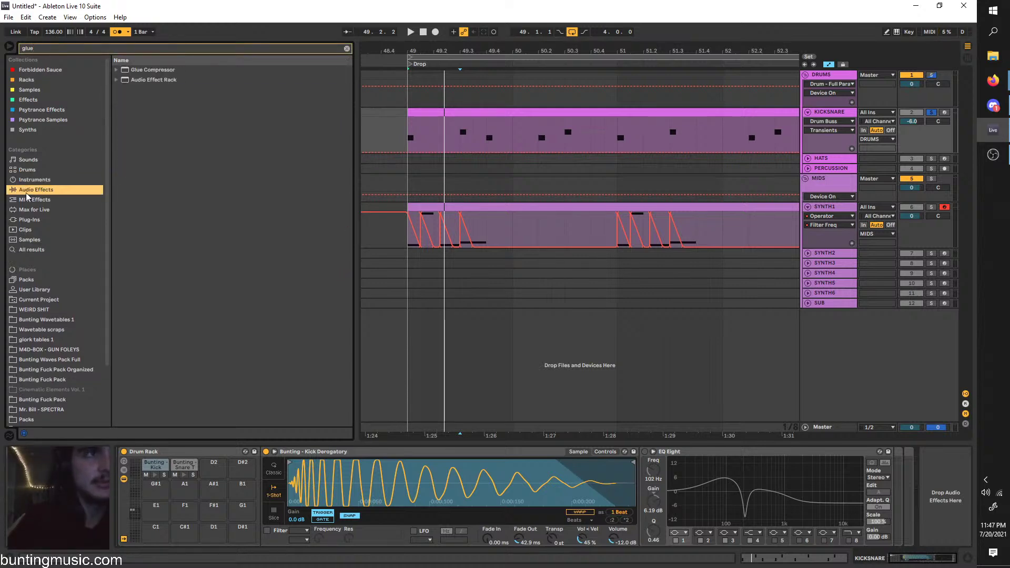
pyautogui.click(117, 71)
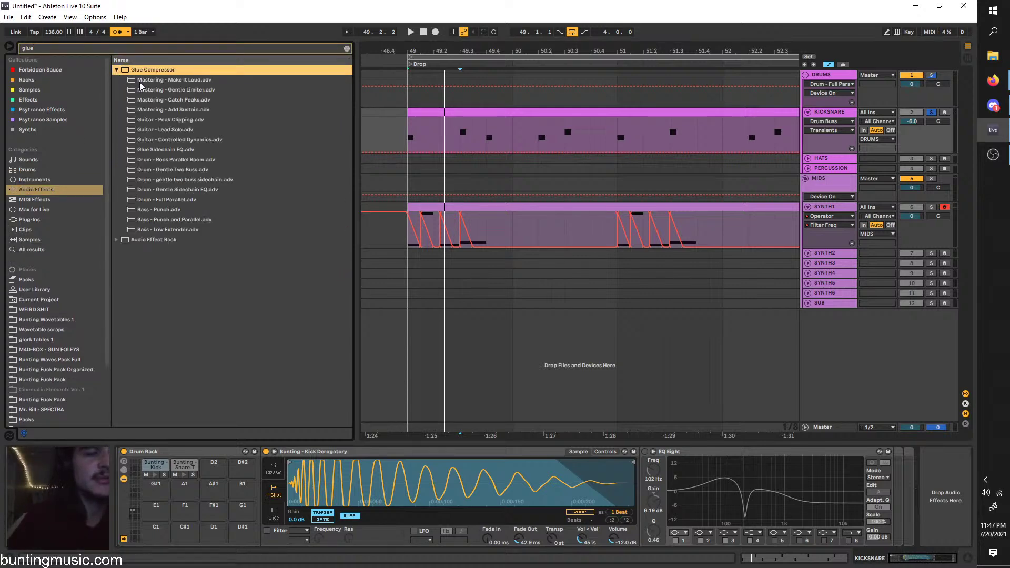
pyautogui.doubleClick(154, 210)
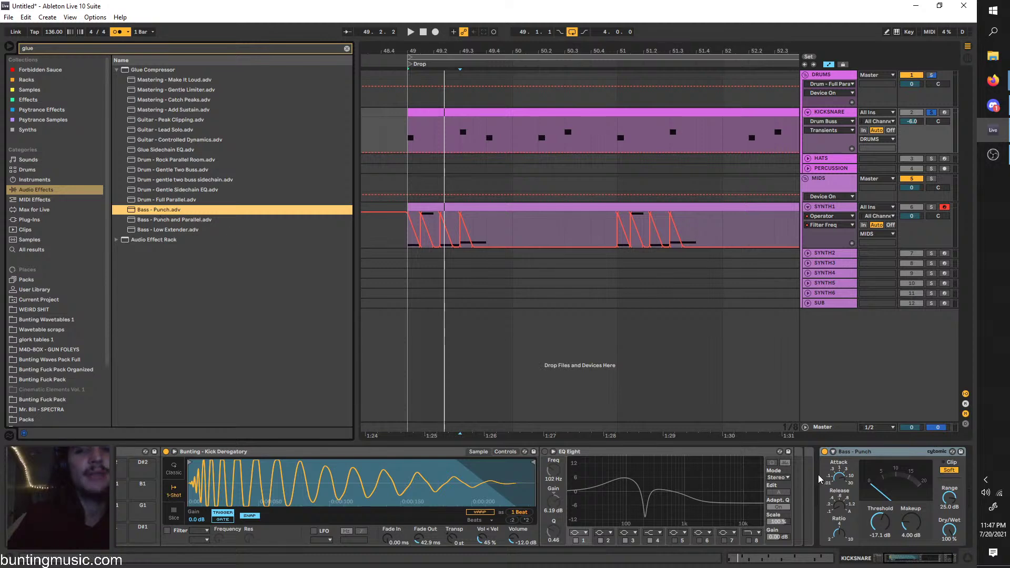
# Audition the soloed kick and snare through the Bass - Punch compressor from the start of the drop at bar 49
pyautogui.click(888, 451)
pyautogui.press('space')
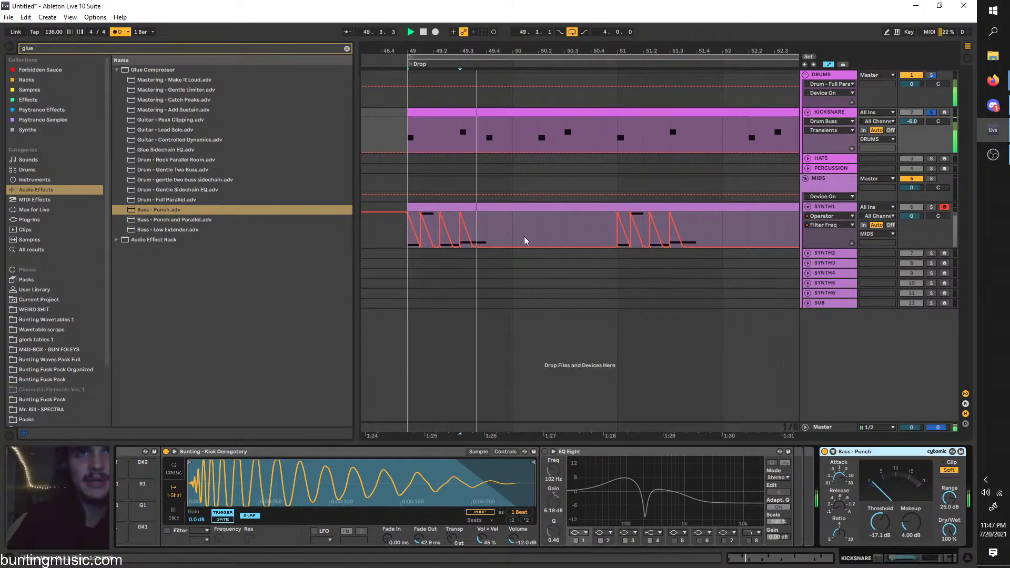
pyautogui.click(405, 150)
pyautogui.press('space')
pyautogui.press('space')
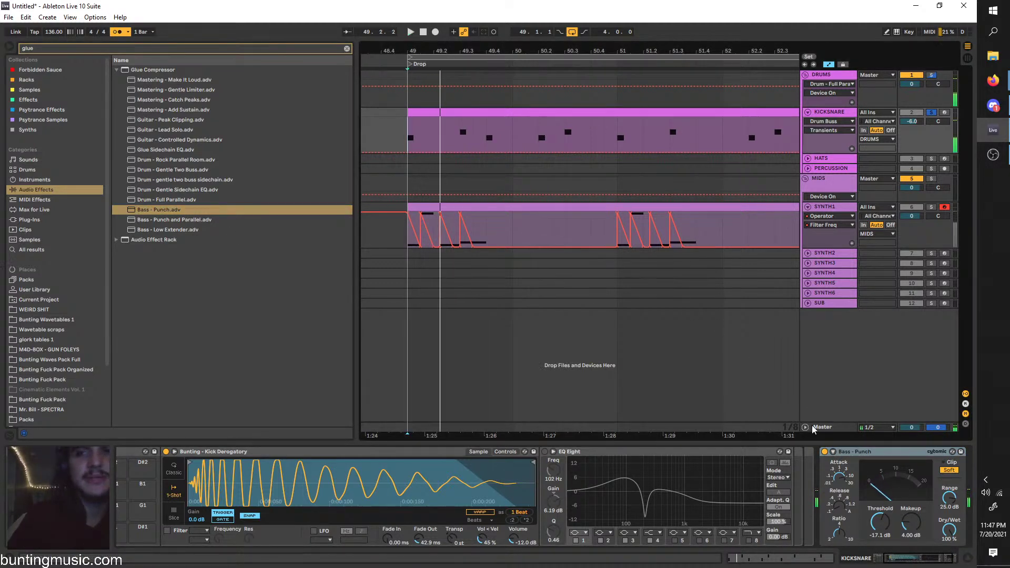
pyautogui.press('space')
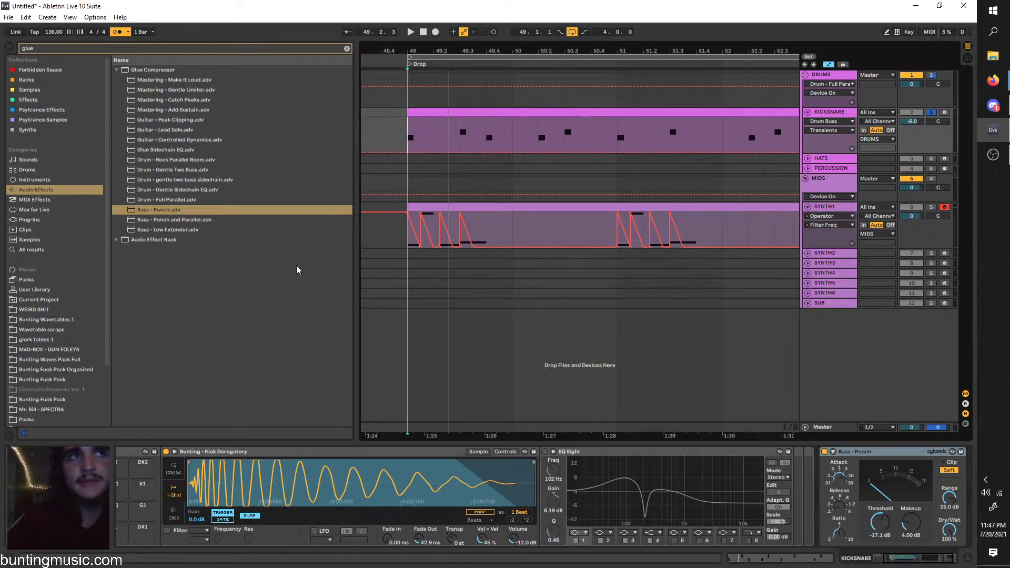
# Search the browser for "drum" and check the secret samples and Bunting pack folders for drum samples
pyautogui.click(115, 49)
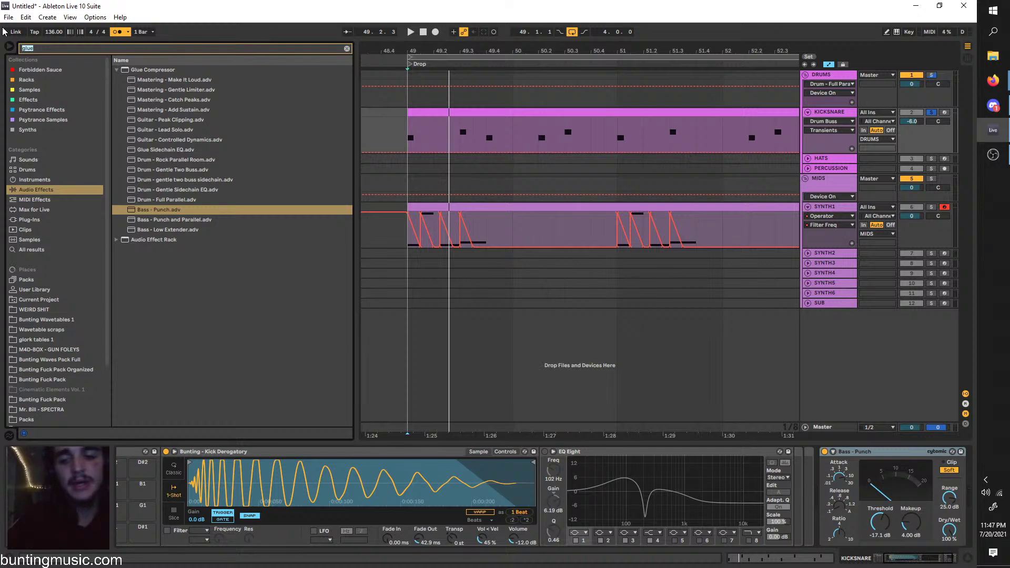
pyautogui.write('drum')
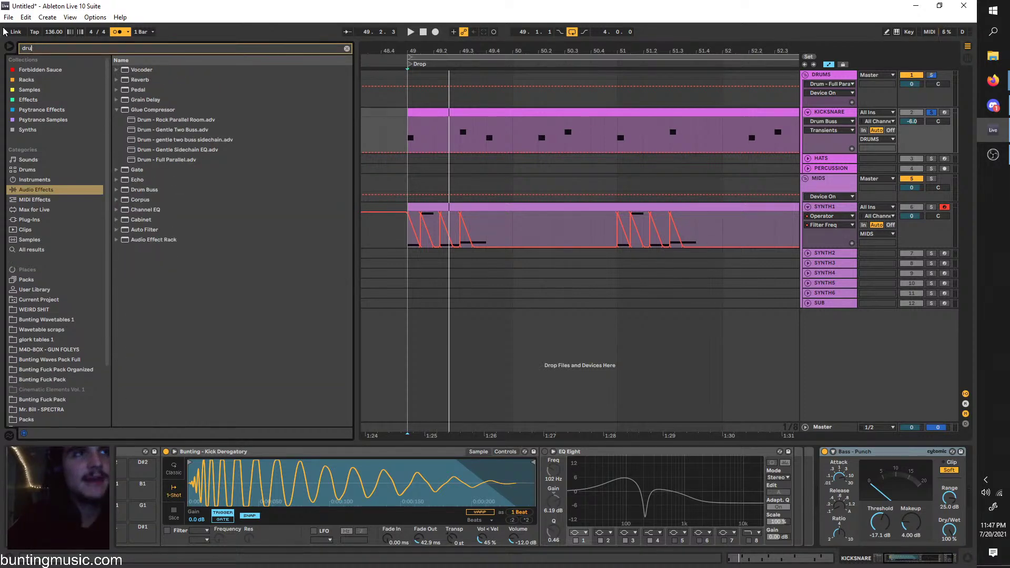
pyautogui.press('BackSpace')
pyautogui.press('BackSpace')
pyautogui.press('BackSpace')
pyautogui.write('drum')
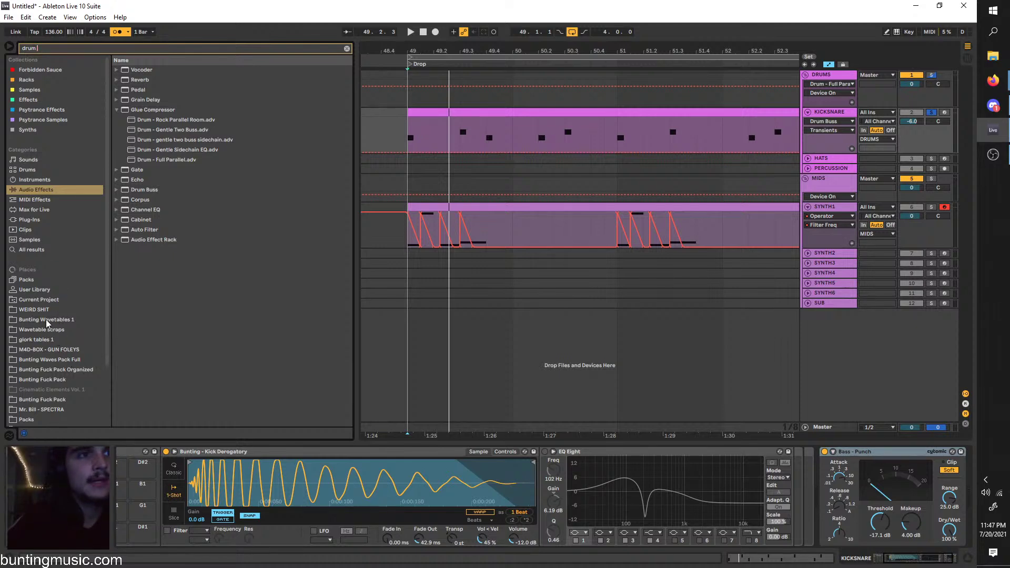
pyautogui.scroll(-5, 58, 348)
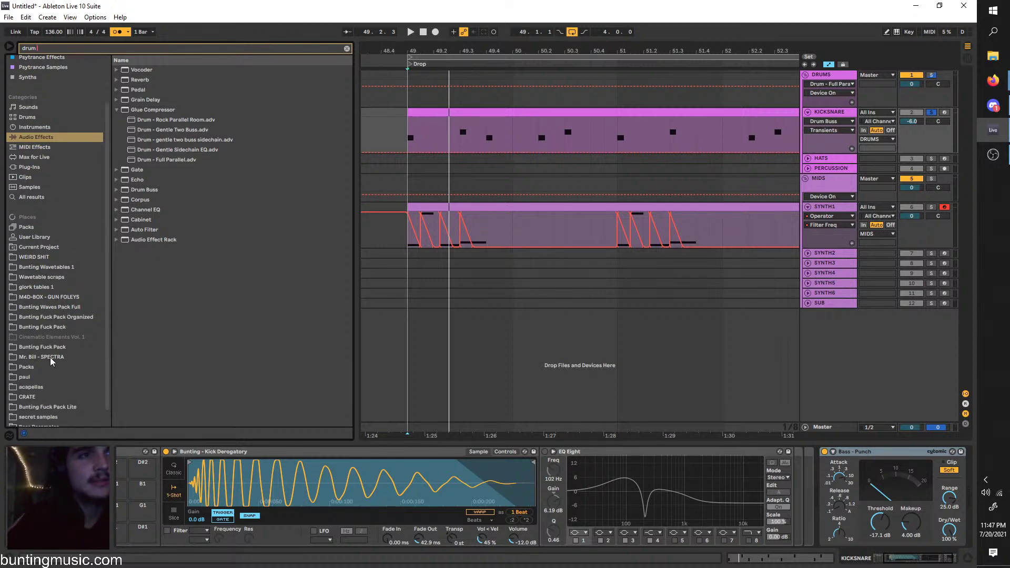
pyautogui.click(42, 401)
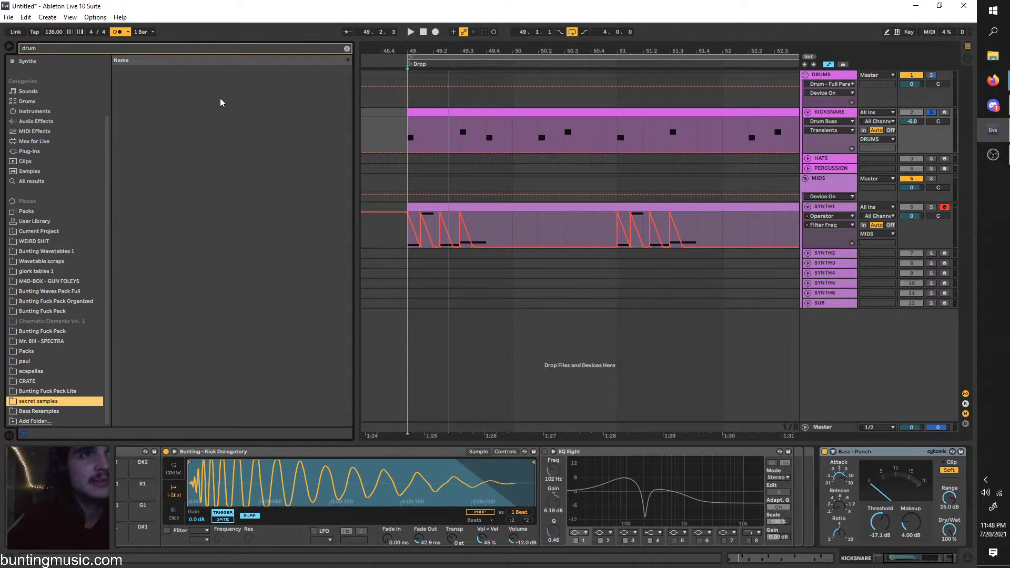
pyautogui.click(346, 49)
pyautogui.click(36, 321)
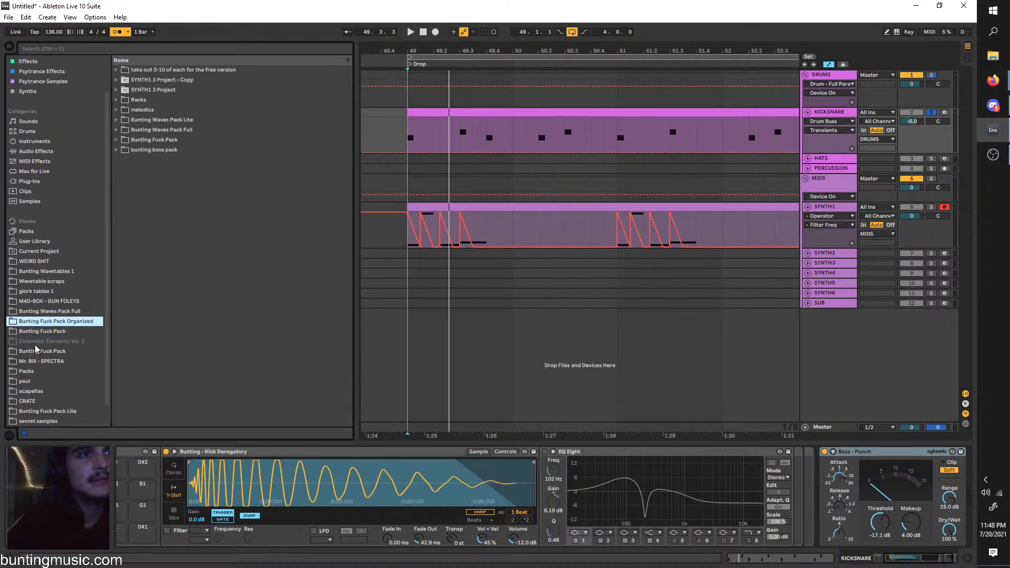
pyautogui.click(39, 311)
# Search for "bunting drum" and expand the Bunting Drum Kit folder within the Packs place
pyautogui.click(64, 48)
pyautogui.write('bu')
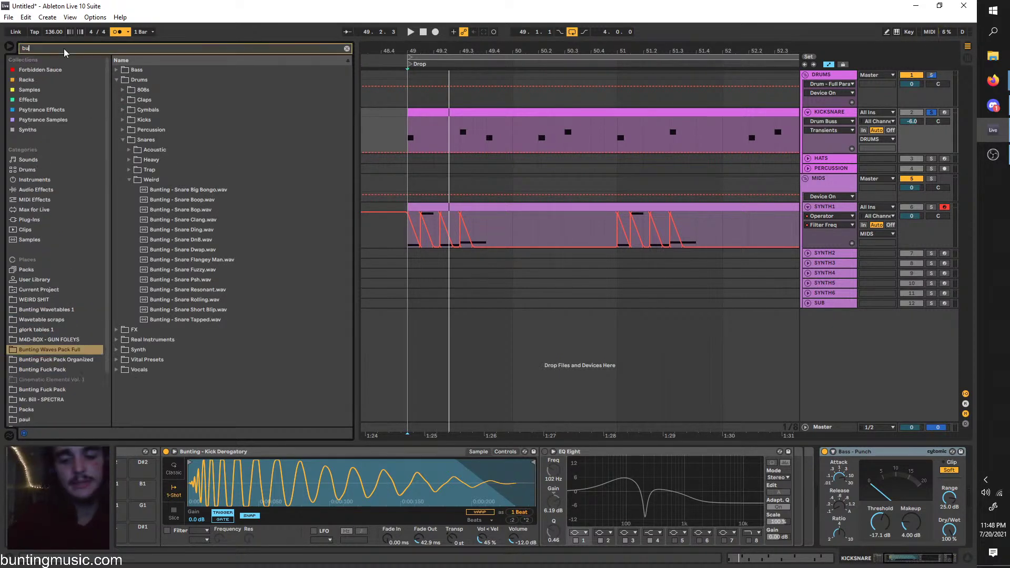
pyautogui.write('nting drum')
pyautogui.click(25, 309)
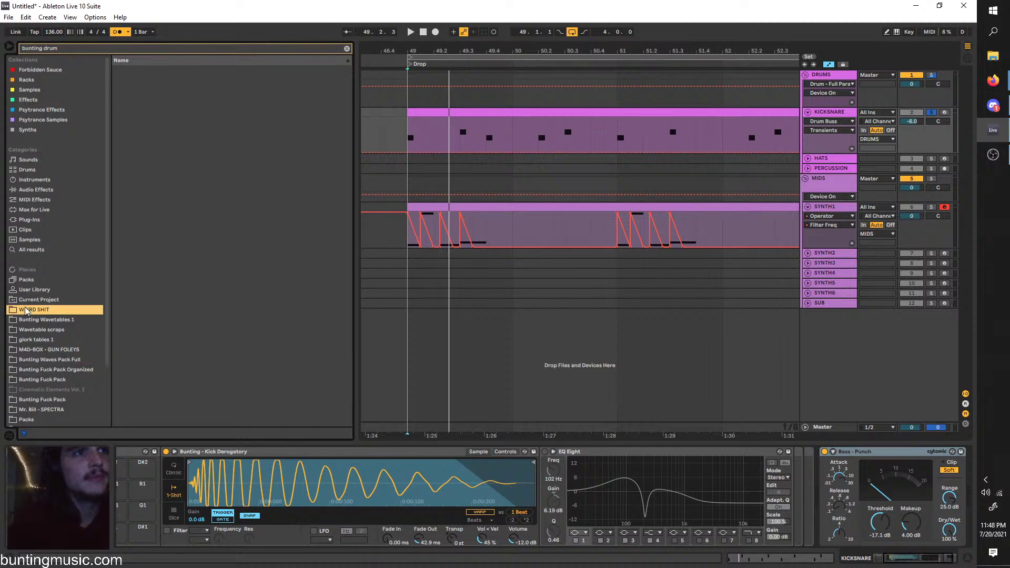
pyautogui.click(32, 281)
pyautogui.click(53, 419)
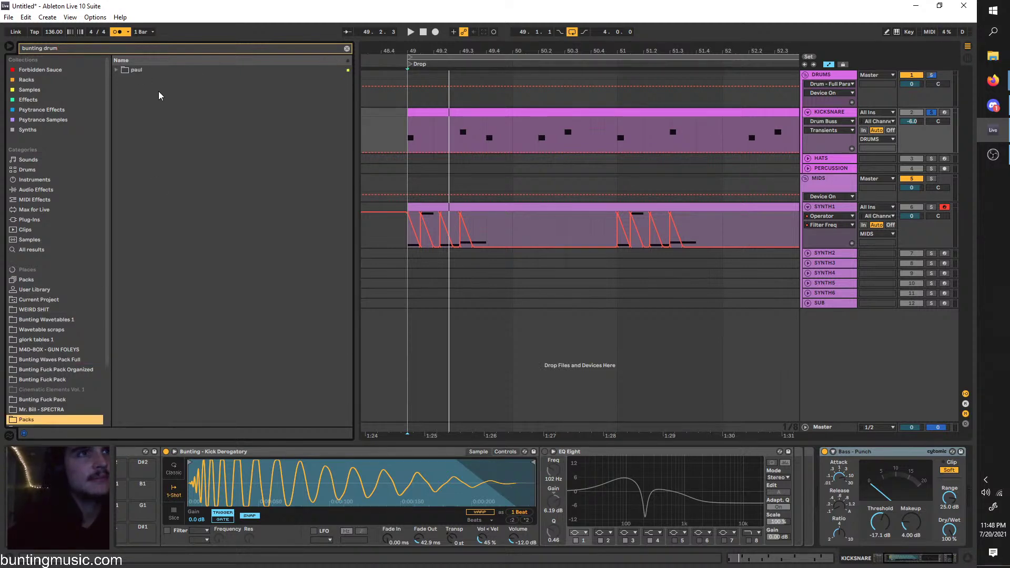
pyautogui.click(116, 71)
pyautogui.click(123, 81)
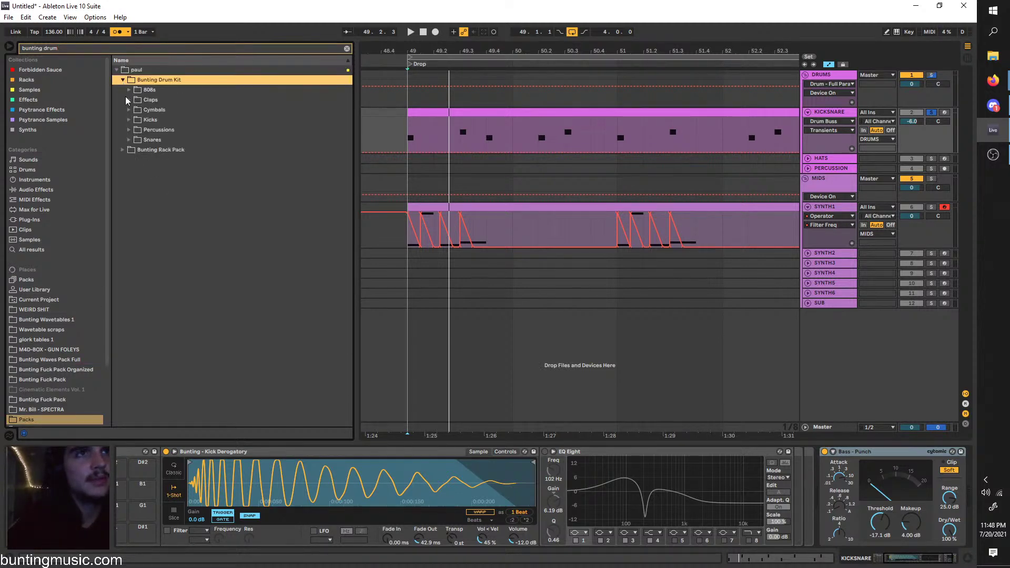
# Open the drum kit's Kicks folder and preview a range of kick samples between Bunting Kick 1 and Bunting Kick 20
pyautogui.click(129, 120)
pyautogui.click(148, 162)
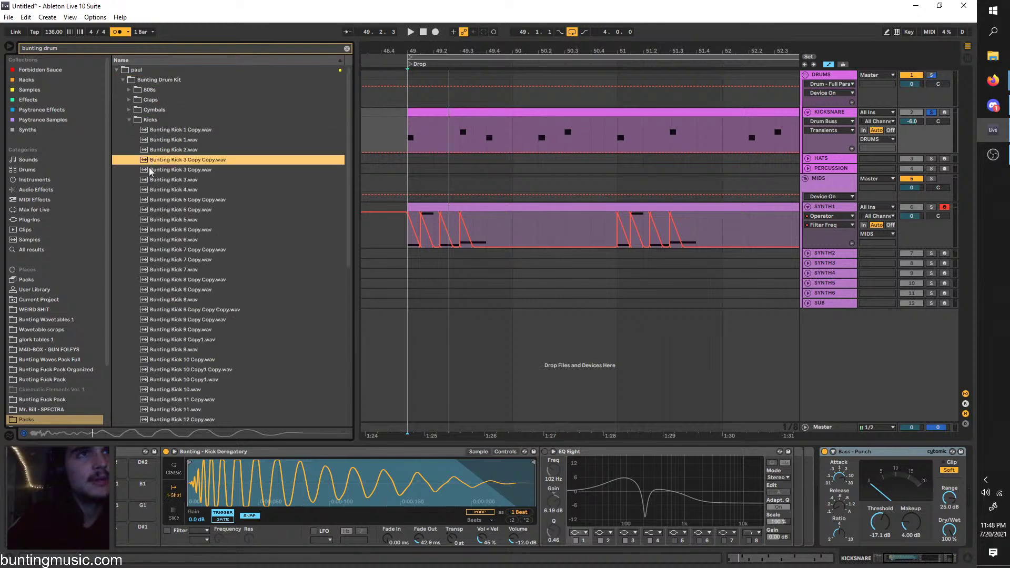
pyautogui.scroll(-2, 158, 190)
pyautogui.click(181, 249)
pyautogui.scroll(-2, 182, 278)
pyautogui.click(182, 305)
pyautogui.scroll(-2, 194, 339)
pyautogui.click(194, 341)
pyautogui.scroll(-3, 194, 339)
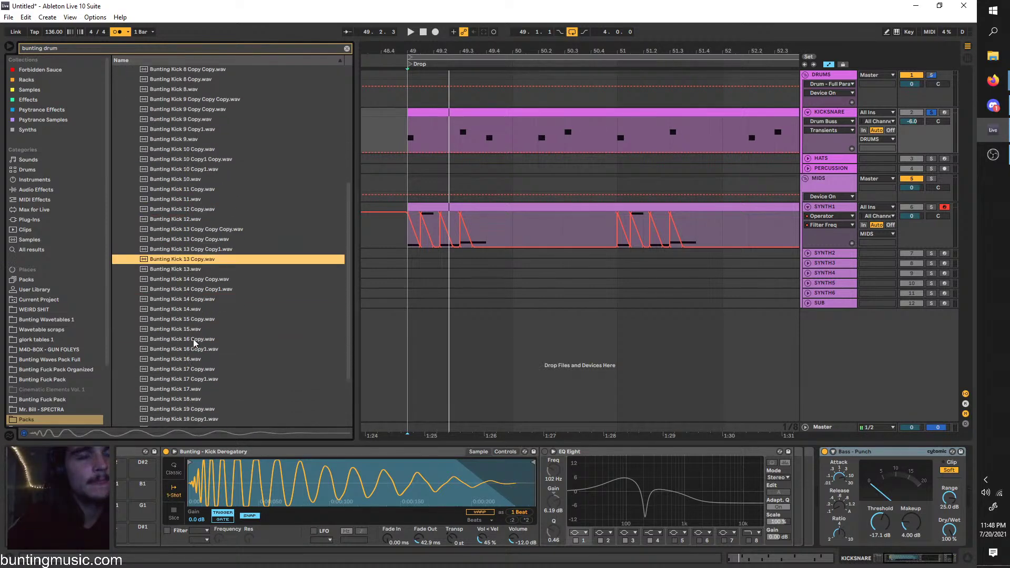
pyautogui.click(193, 339)
pyautogui.scroll(-3, 195, 344)
pyautogui.click(196, 353)
pyautogui.click(203, 361)
pyautogui.click(212, 382)
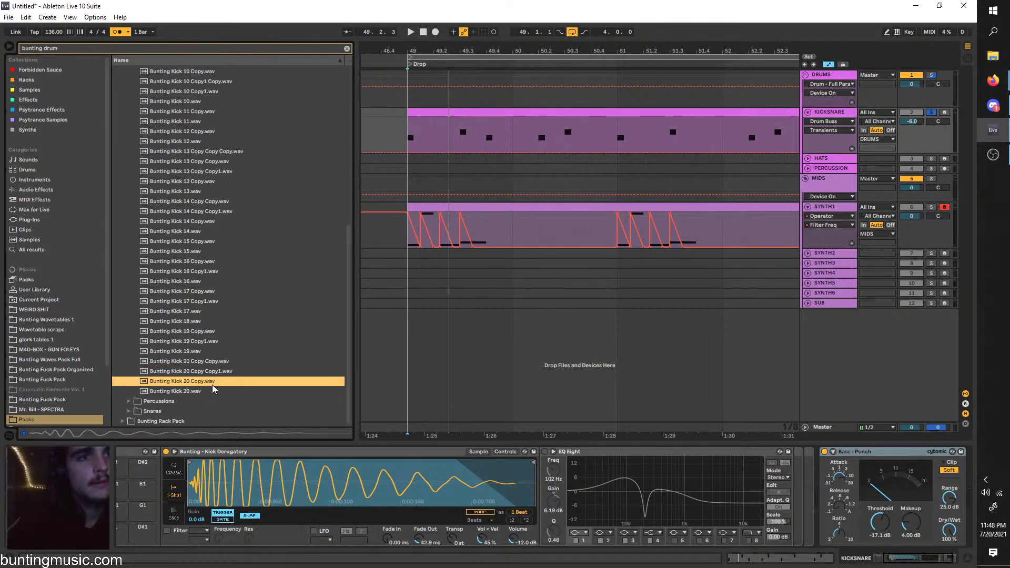
pyautogui.click(212, 391)
pyautogui.click(210, 272)
pyautogui.click(226, 383)
pyautogui.press('Up')
pyautogui.press('Up')
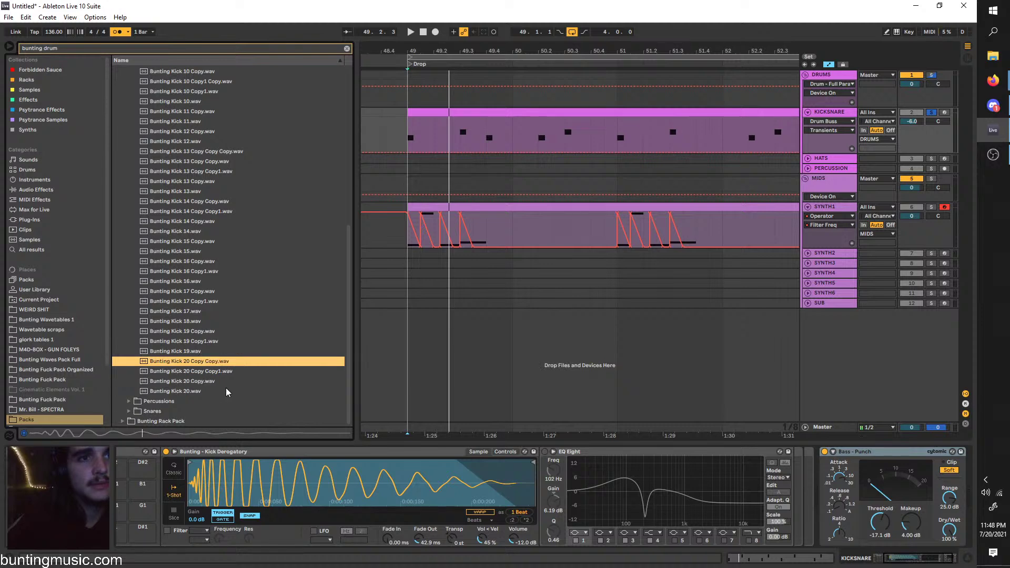
pyautogui.press('Down')
pyautogui.press('Down')
pyautogui.press('Down')
pyautogui.scroll(1, 235, 358)
pyautogui.click(216, 314)
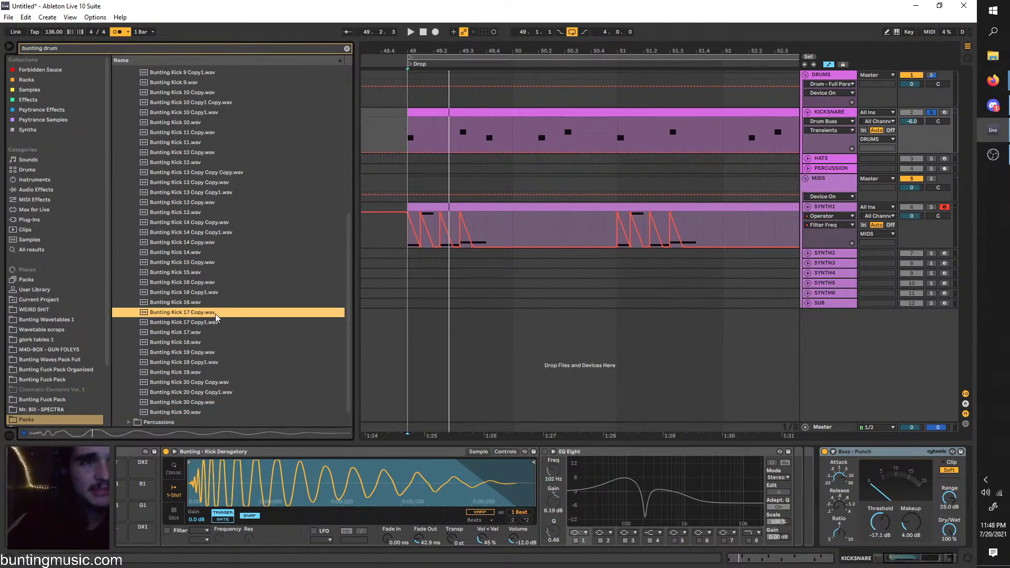
pyautogui.scroll(4, 216, 314)
pyautogui.click(217, 317)
pyautogui.click(211, 348)
pyautogui.click(212, 339)
pyautogui.scroll(1, 209, 294)
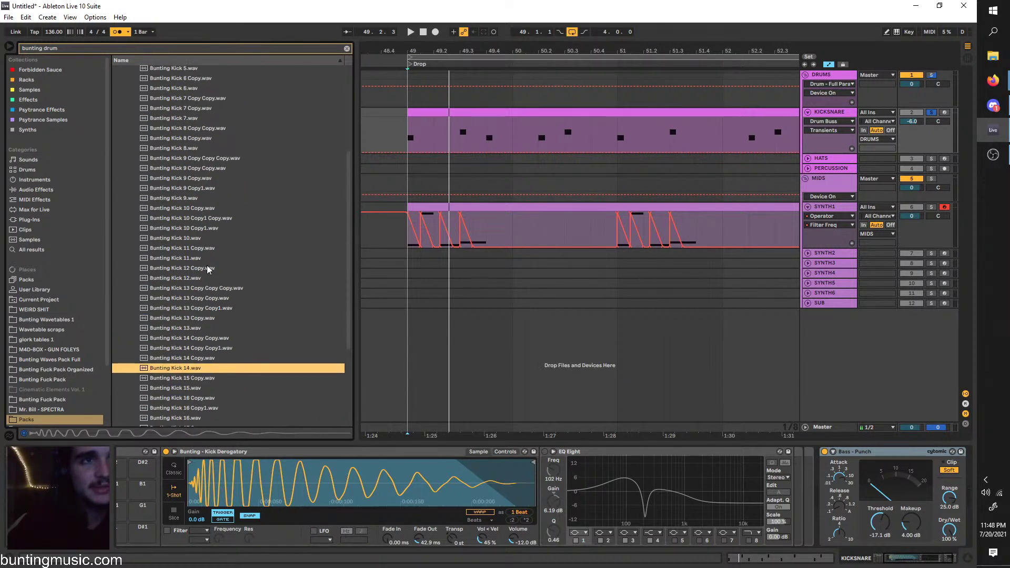
pyautogui.click(207, 265)
pyautogui.click(213, 255)
pyautogui.scroll(2, 214, 255)
pyautogui.click(209, 228)
pyautogui.click(208, 223)
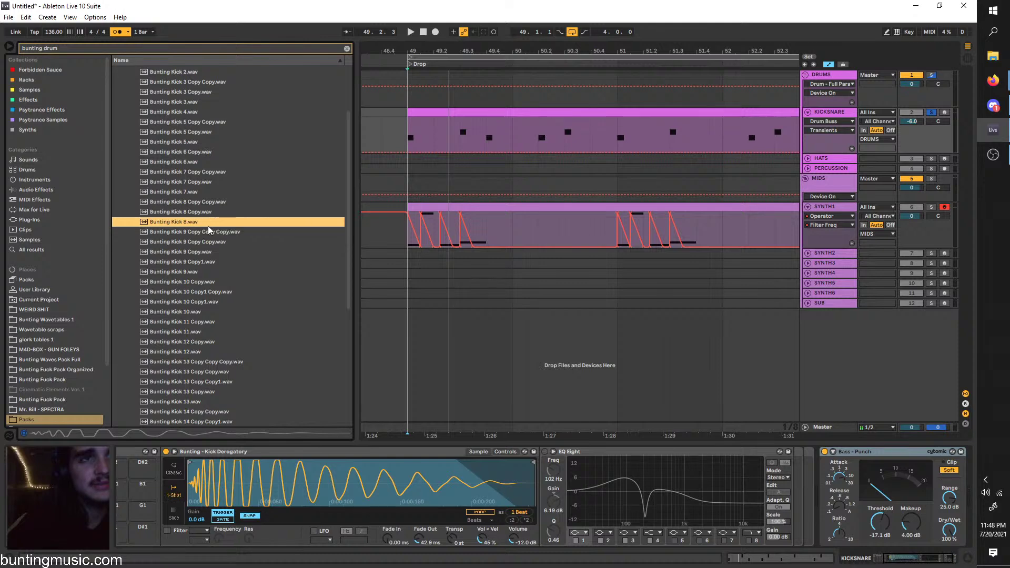
pyautogui.scroll(2, 206, 210)
pyautogui.click(205, 205)
pyautogui.scroll(1, 202, 192)
pyautogui.click(199, 179)
pyautogui.click(197, 140)
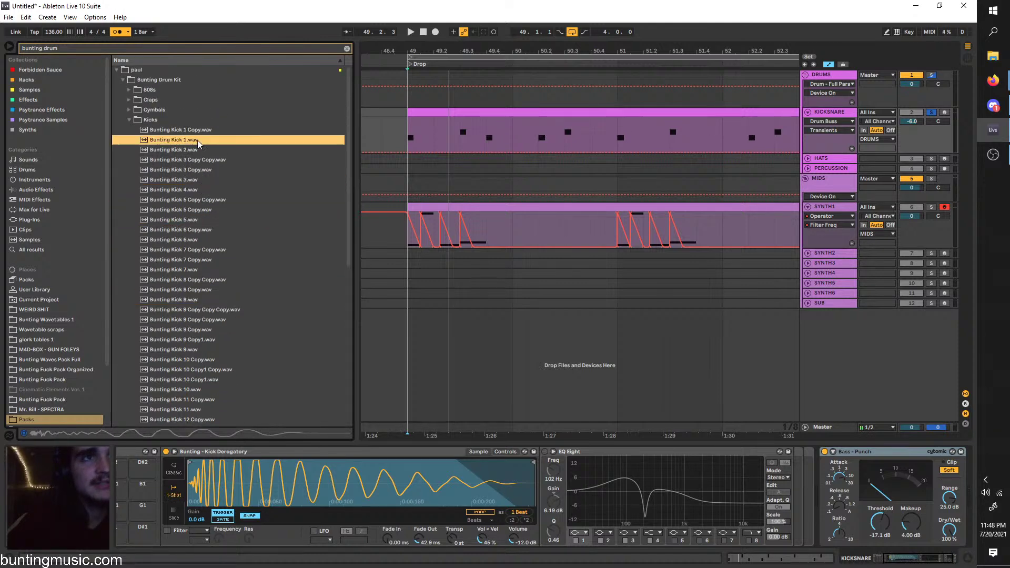
# Close the Kicks folder and preview closed hat, crash and open hat samples from the Cymbals folder
pyautogui.click(129, 119)
pyautogui.click(129, 110)
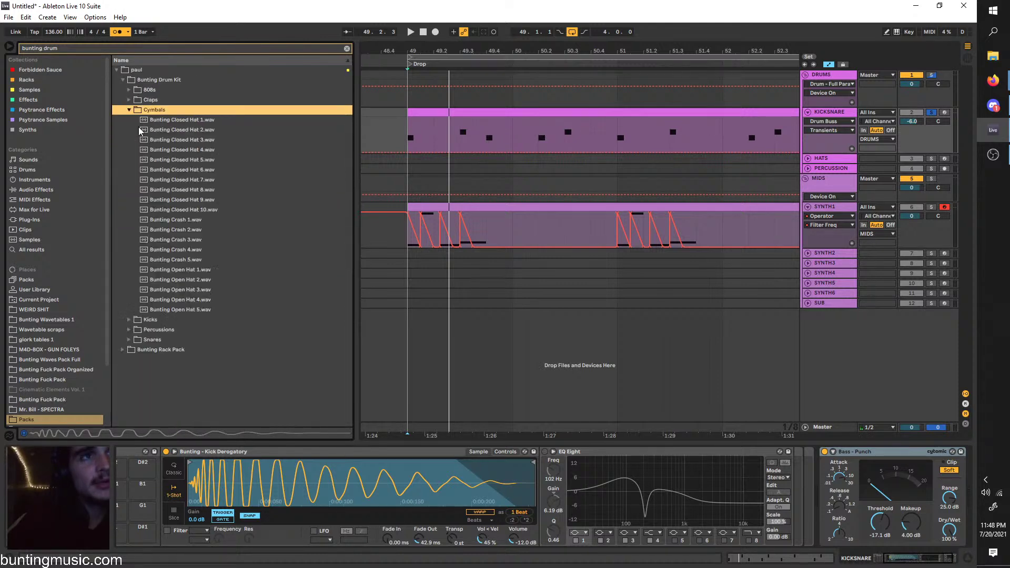
pyautogui.click(153, 148)
pyautogui.click(223, 228)
pyautogui.click(228, 290)
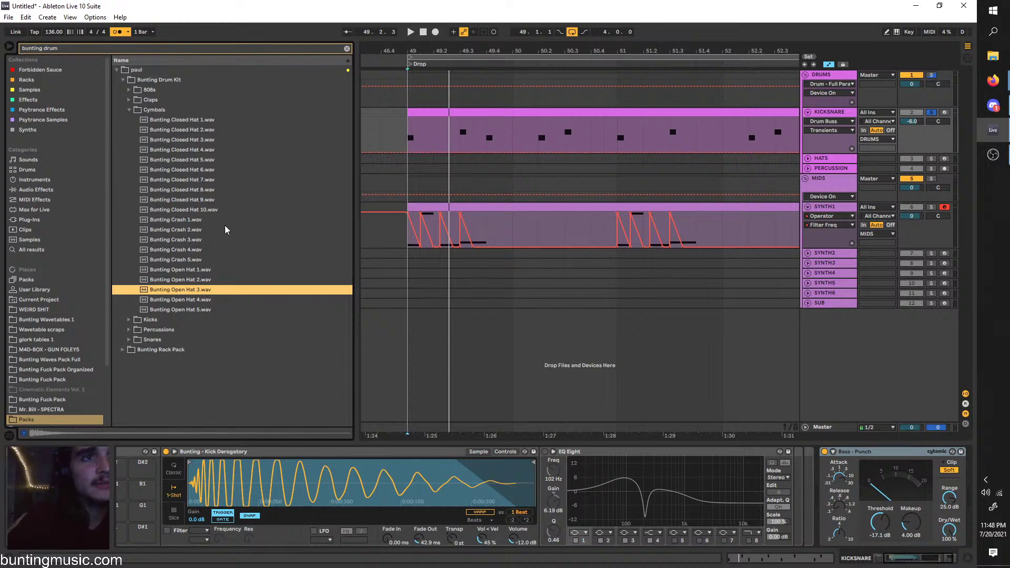
pyautogui.click(220, 159)
pyautogui.click(219, 199)
pyautogui.click(231, 210)
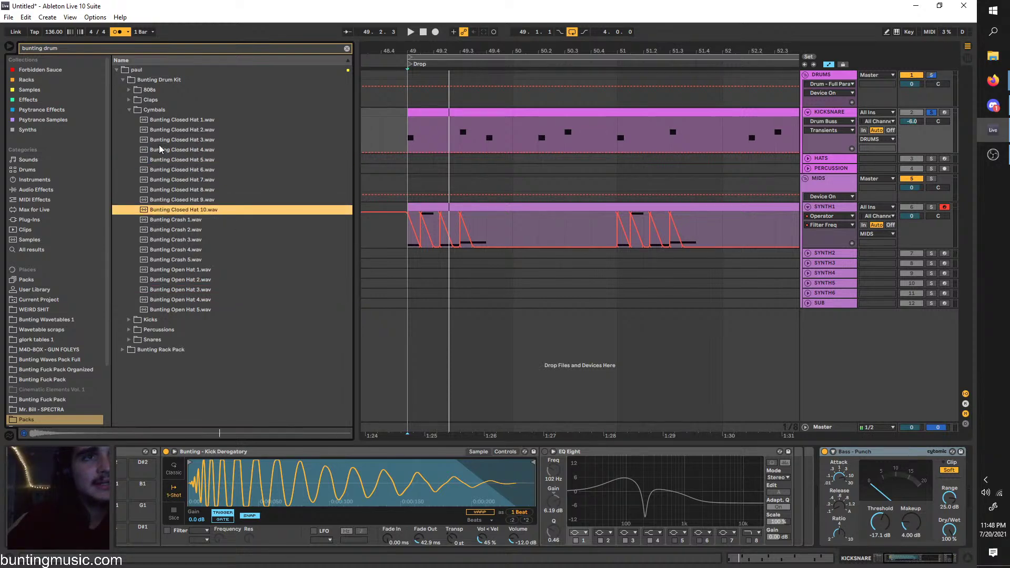
# Open the drum kit's Claps folder and preview several clap samples, including Bunting Clap 18 and Bunting Clap 1
pyautogui.click(129, 100)
pyautogui.click(145, 121)
pyautogui.click(215, 218)
pyautogui.click(213, 280)
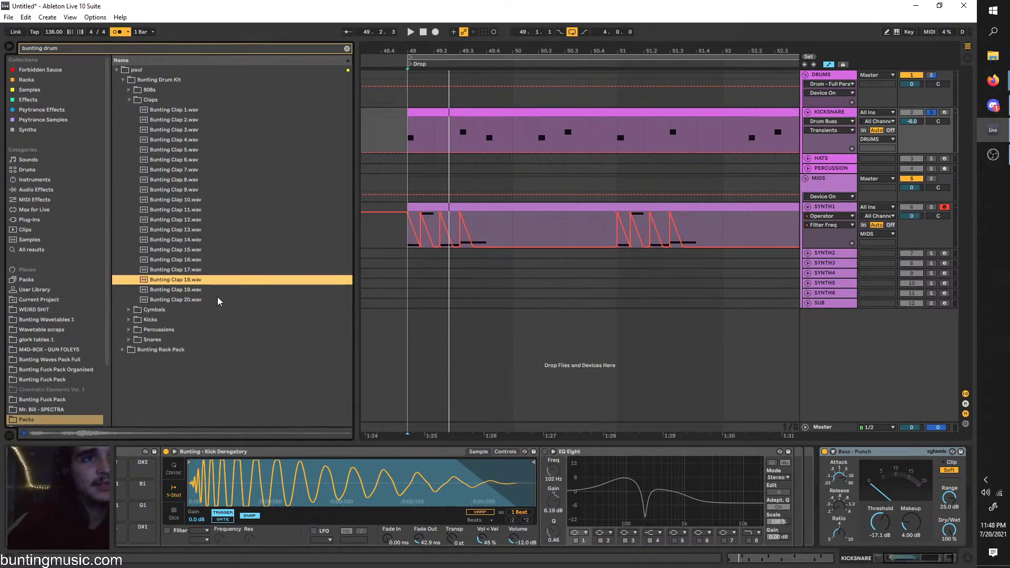
pyautogui.click(217, 298)
pyautogui.click(213, 139)
pyautogui.click(169, 111)
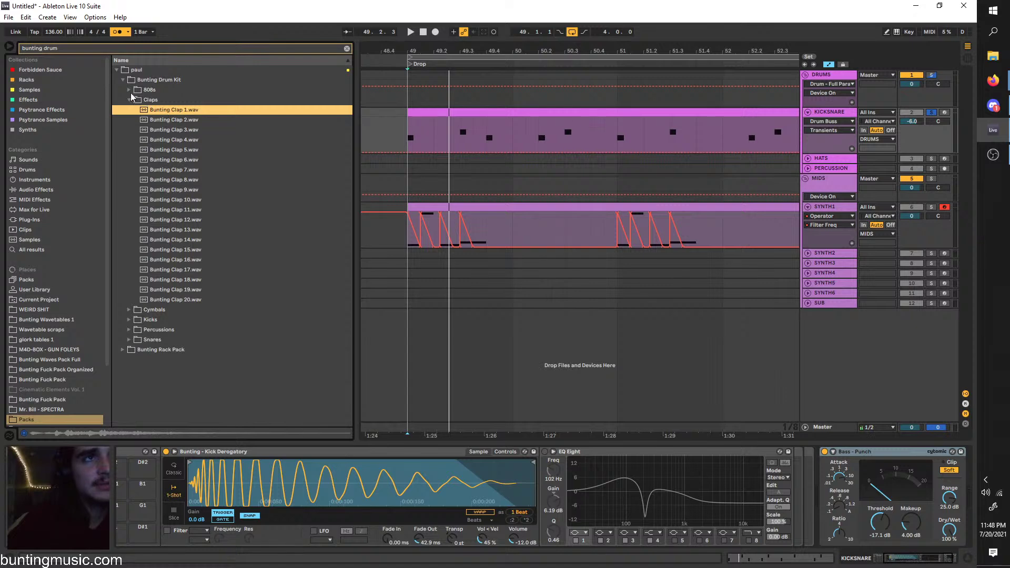
# Open the drum kit's 808s folder and preview several 808 samples, including Bunting 808 19 and Bunting 808 11
pyautogui.click(129, 89)
pyautogui.click(169, 120)
pyautogui.click(199, 210)
pyautogui.click(204, 271)
pyautogui.click(206, 279)
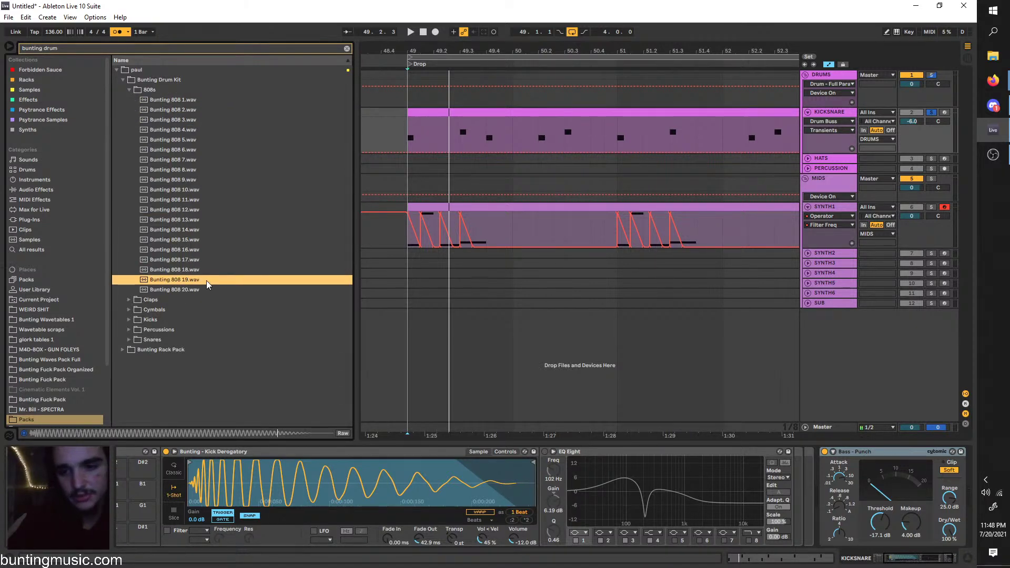
pyautogui.click(217, 201)
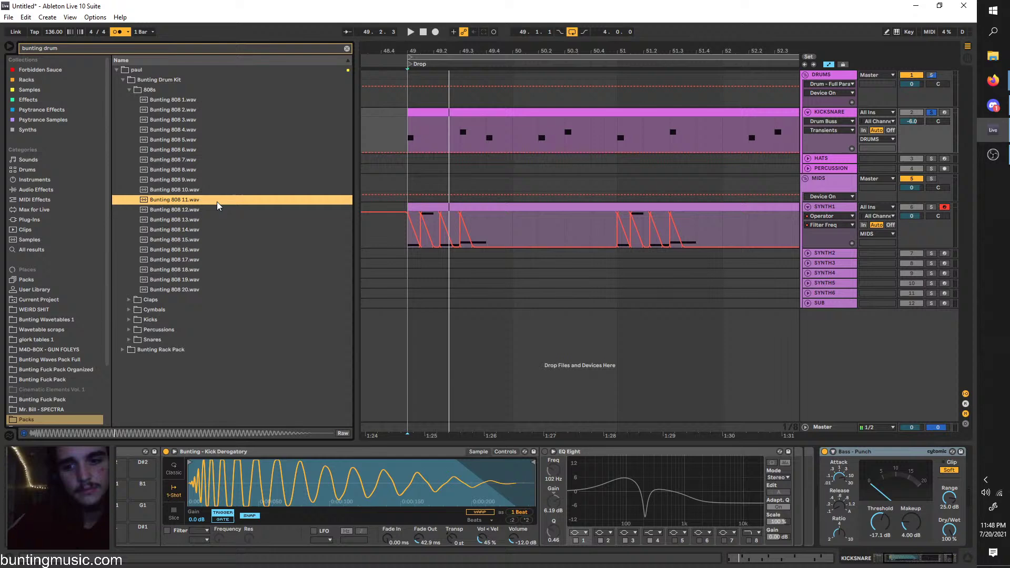
# Preview more samples in the 808s folder, including Bunting 808 2
pyautogui.click(231, 169)
pyautogui.press('Up')
pyautogui.press('Up')
pyautogui.click(175, 112)
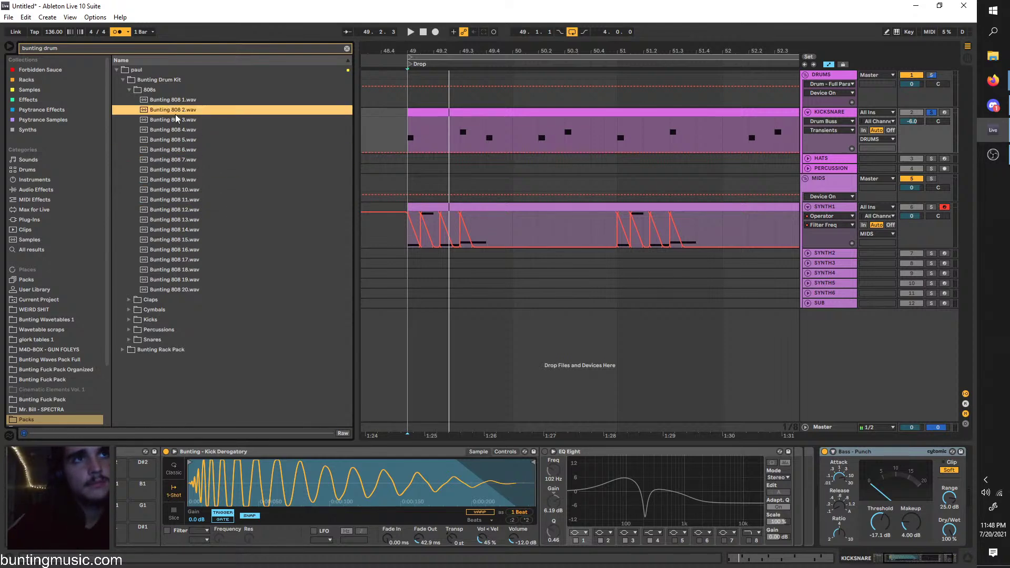
# Search the browser for "bunting wave" and preview further 808 samples, including Bunting 808 12 and Bunting 808 20
pyautogui.click(123, 49)
pyautogui.write('bunting ')
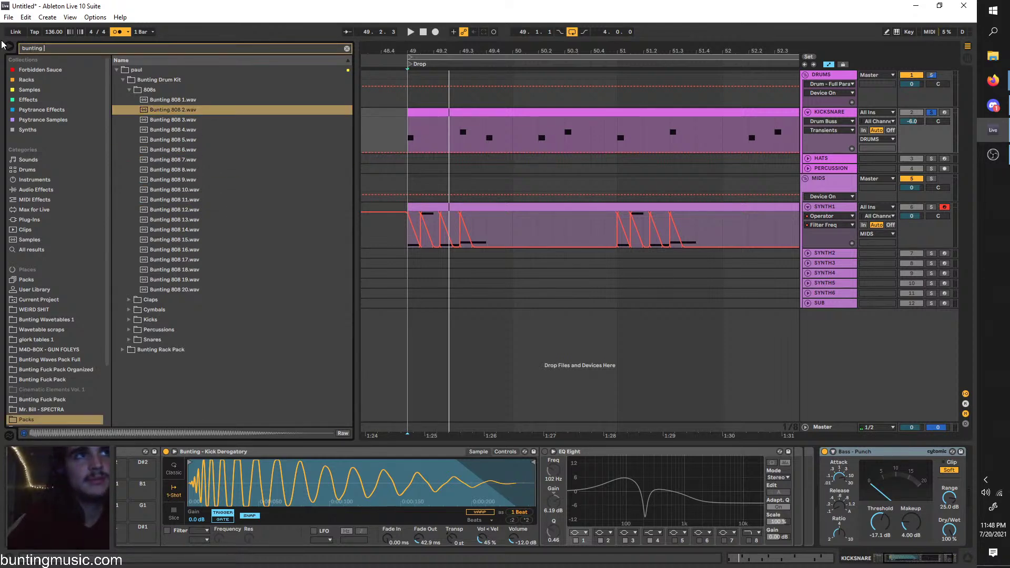
pyautogui.write('wav')
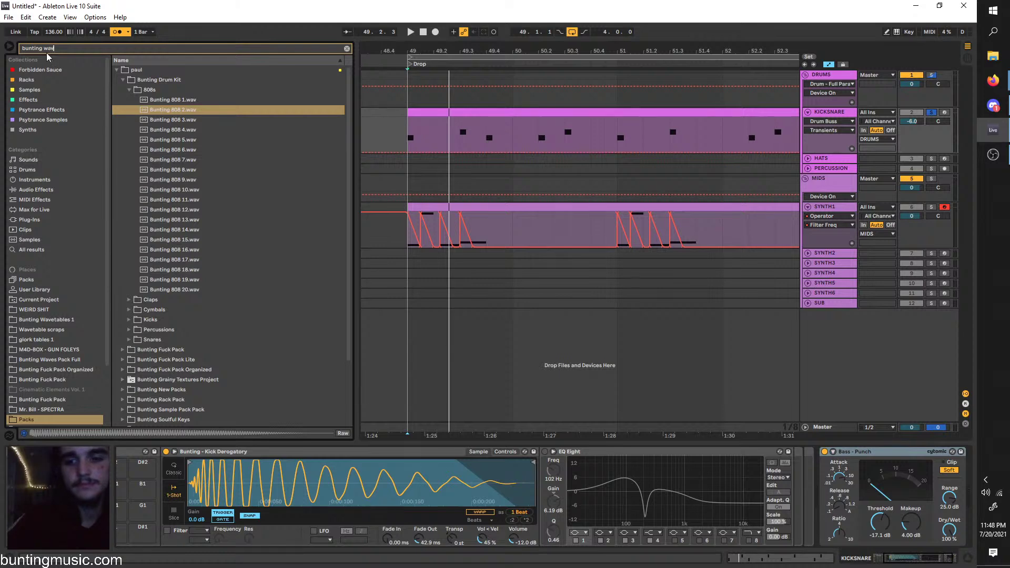
pyautogui.write('e')
pyautogui.click(197, 210)
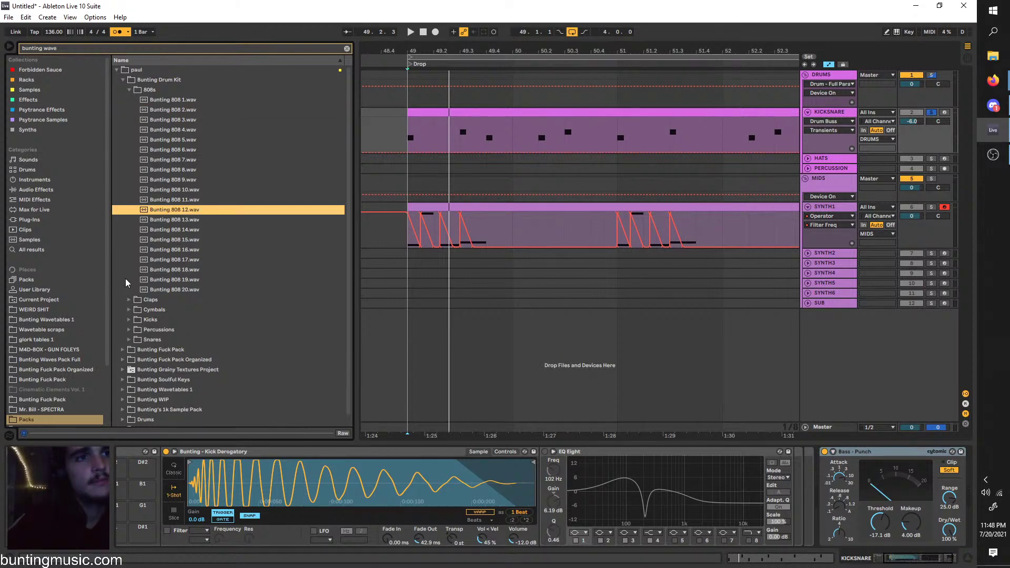
pyautogui.click(194, 291)
pyautogui.scroll(-1, 174, 315)
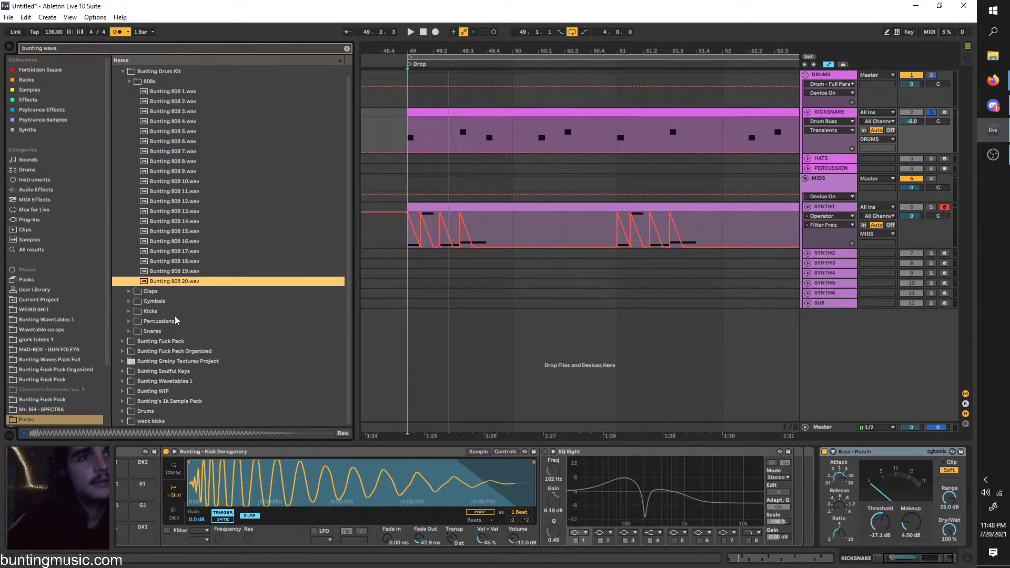
pyautogui.scroll(1, 184, 274)
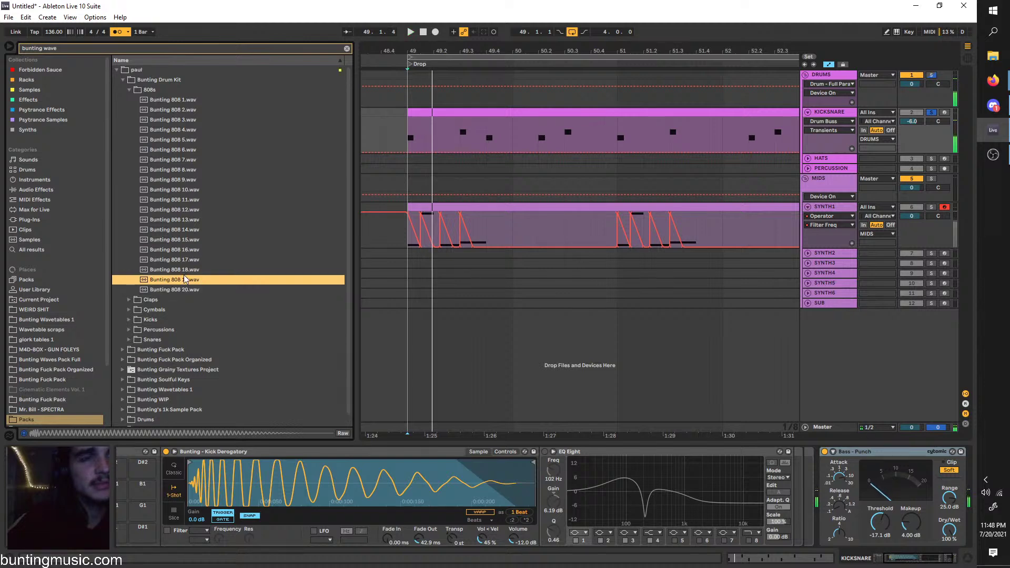
pyautogui.scroll(-1, 131, 323)
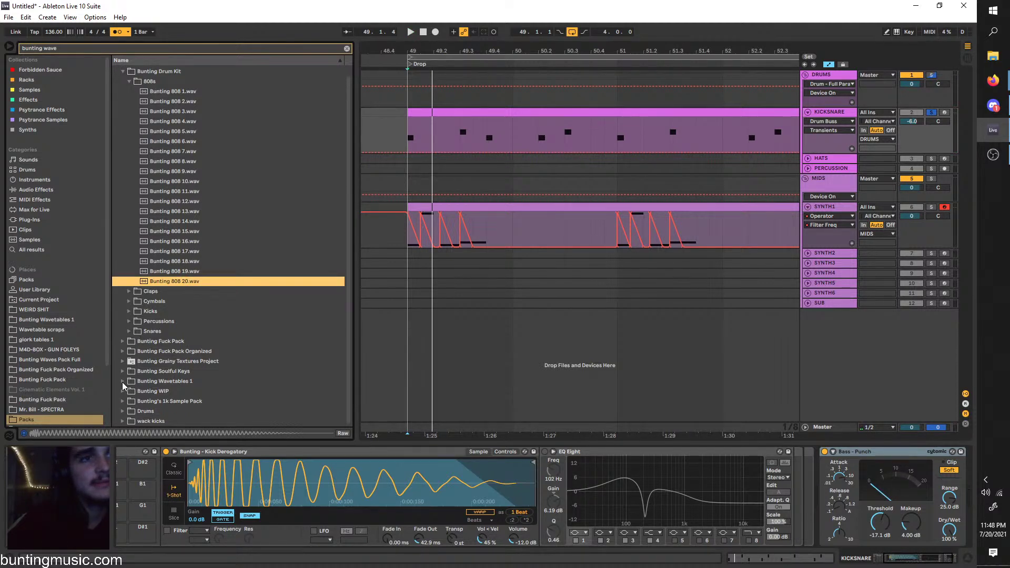
# Open the Bunting Waves Pack Full place and preview several snares from its Weird folder, including Snare Clang
pyautogui.click(71, 349)
pyautogui.click(70, 359)
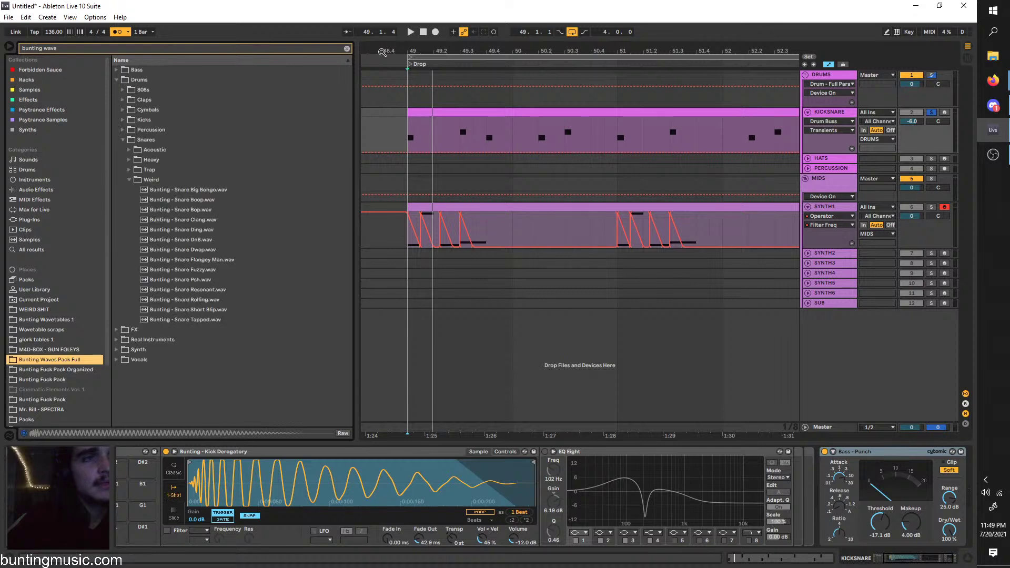
pyautogui.click(155, 239)
pyautogui.click(180, 299)
pyautogui.click(198, 318)
pyautogui.click(171, 219)
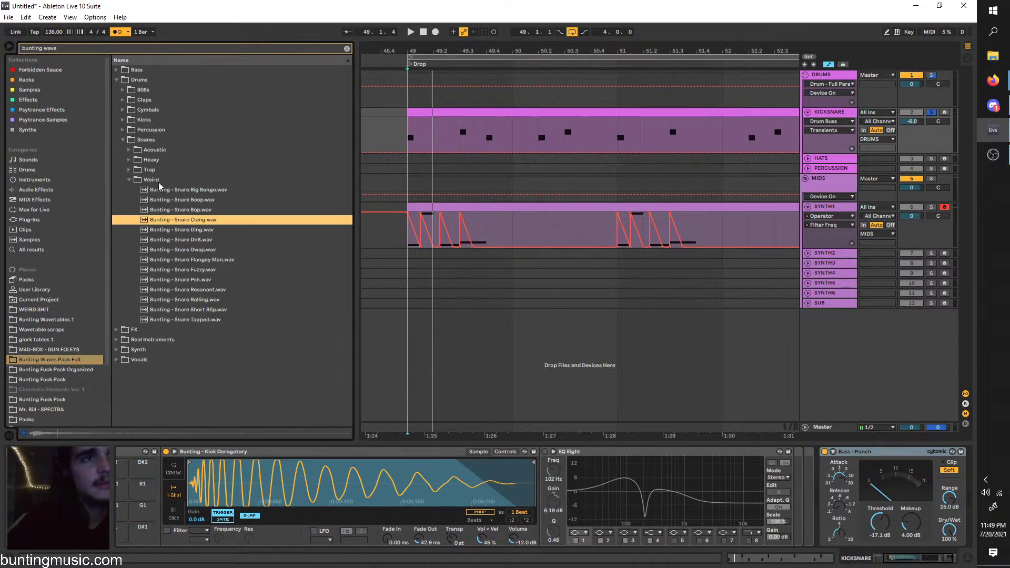
# Open the Trap snares folder and preview several of its samples, including Snare TooLong
pyautogui.click(154, 170)
pyautogui.click(154, 200)
pyautogui.click(165, 286)
pyautogui.click(162, 297)
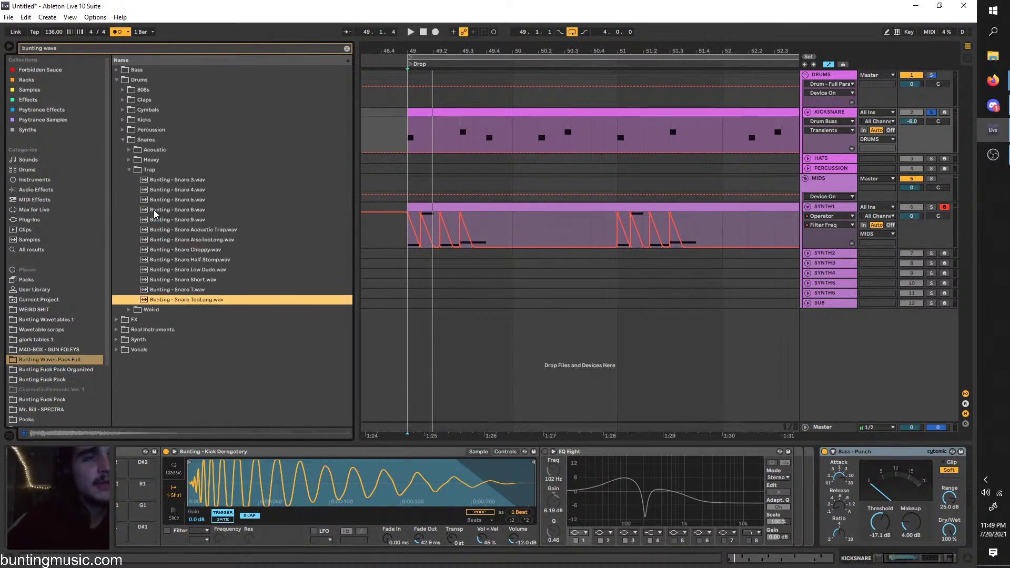
# Open the Heavy snares folder and preview several samples, including Snare Smashed and Snare Thicc Boi
pyautogui.click(130, 159)
pyautogui.click(158, 179)
pyautogui.click(180, 230)
pyautogui.click(193, 270)
pyautogui.click(191, 289)
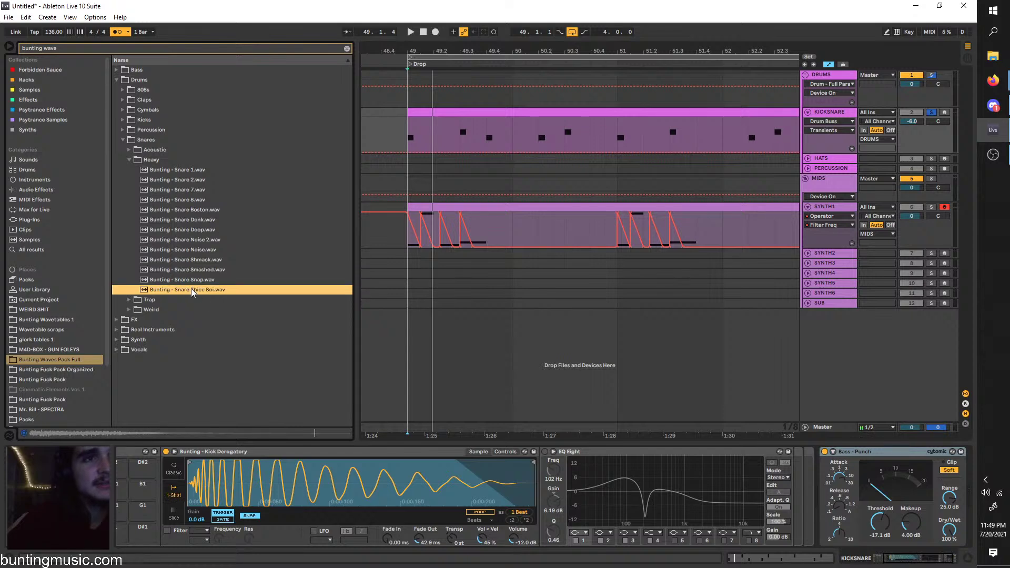
# Open the Acoustic snares folder and preview several samples, including Snare Twap, Snare Warm and Snare K
pyautogui.click(132, 150)
pyautogui.click(156, 180)
pyautogui.click(182, 240)
pyautogui.click(220, 200)
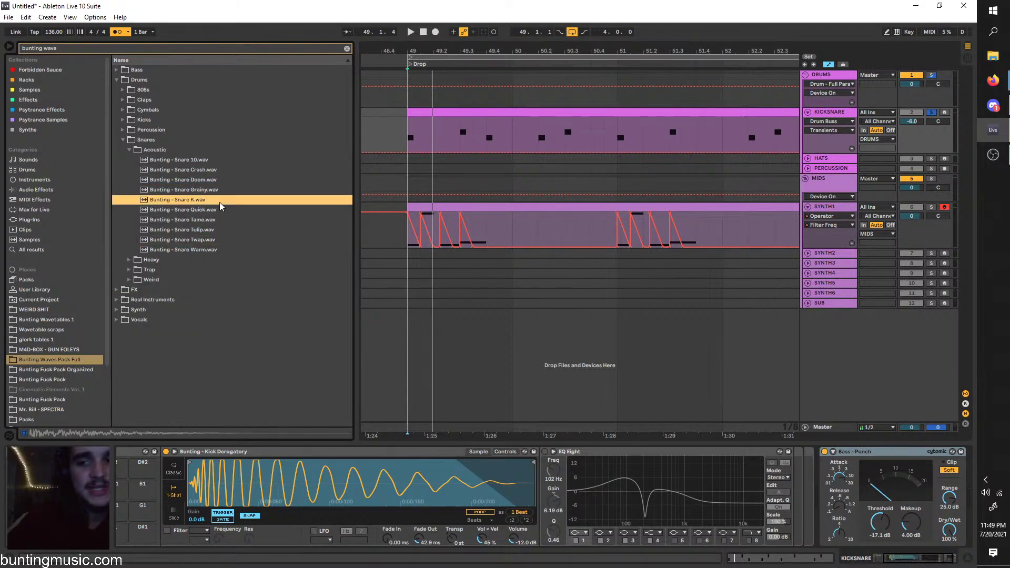
pyautogui.click(226, 240)
pyautogui.click(226, 246)
pyautogui.click(222, 199)
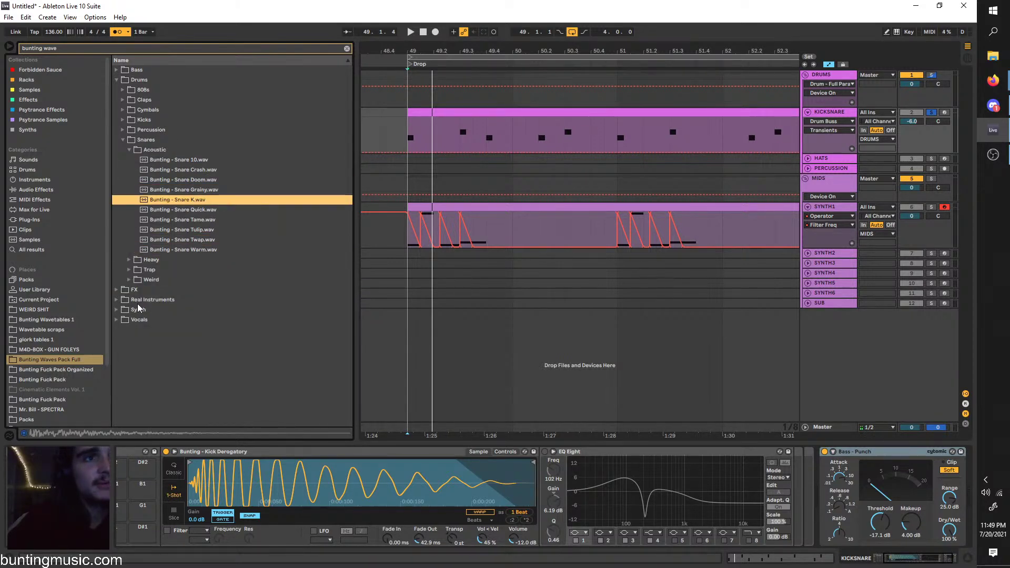
# Open the Didgeridoo folder under Real Instruments and preview REAL Didge 3, 4 and 2
pyautogui.click(117, 299)
pyautogui.click(131, 111)
pyautogui.click(150, 131)
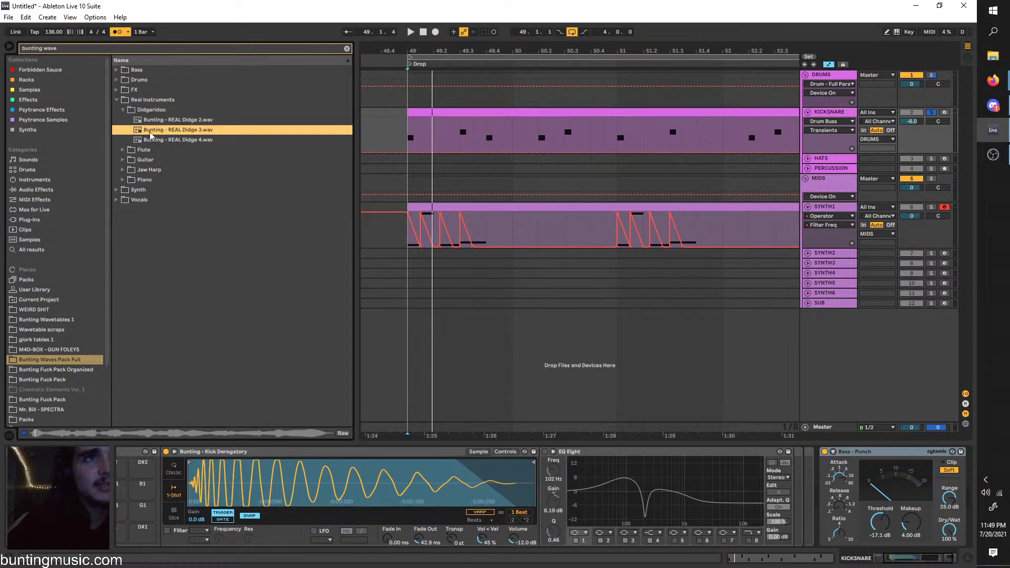
pyautogui.click(171, 140)
pyautogui.click(156, 118)
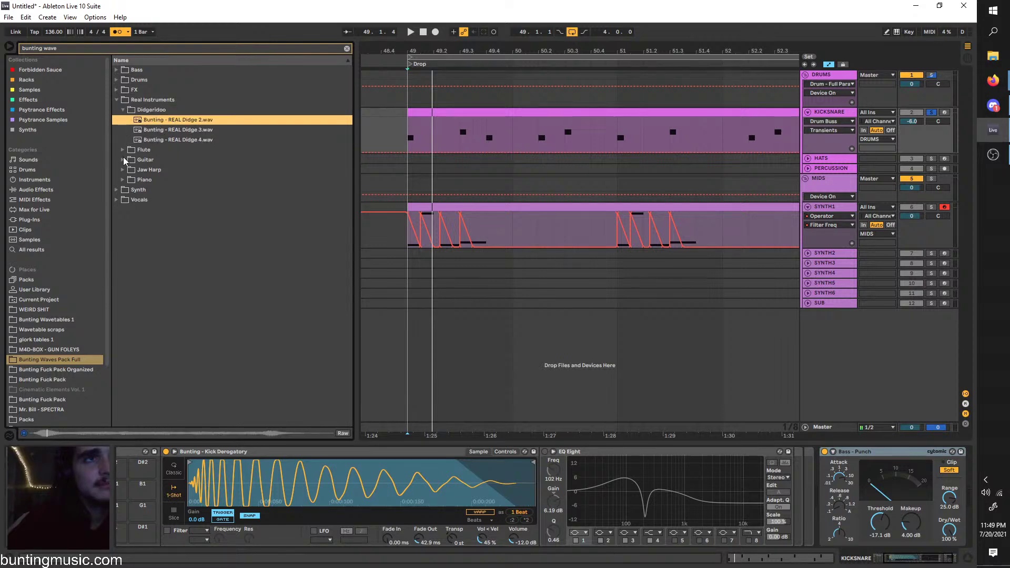
# Open the Flute one shots folder and preview Flute A high, Flute A4 and Flute G#
pyautogui.click(134, 150)
pyautogui.click(133, 130)
pyautogui.click(151, 139)
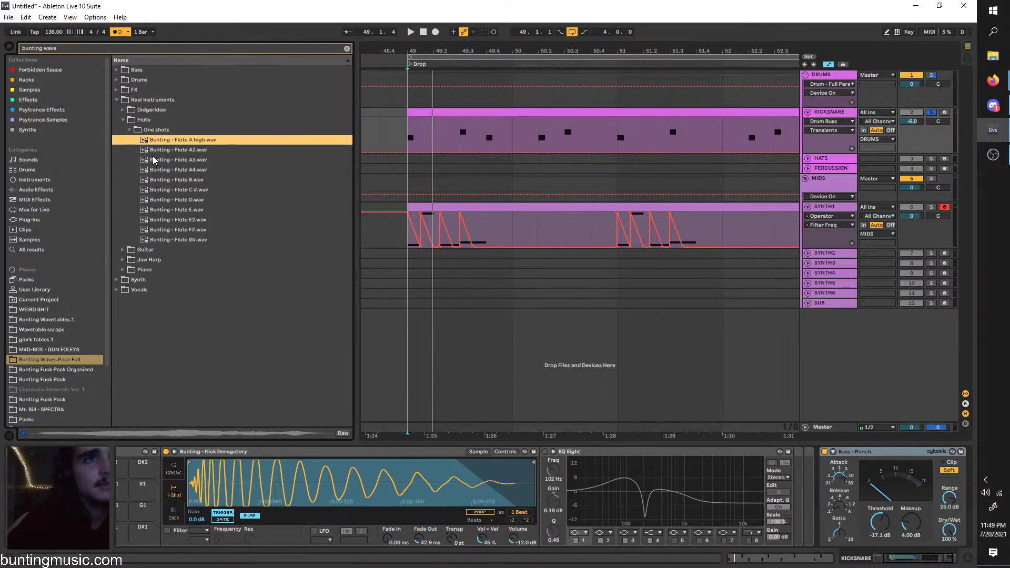
pyautogui.click(203, 170)
pyautogui.click(200, 239)
# Open the Guitar folder, preview the Guitar Loop sample, and close the folder again
pyautogui.click(124, 250)
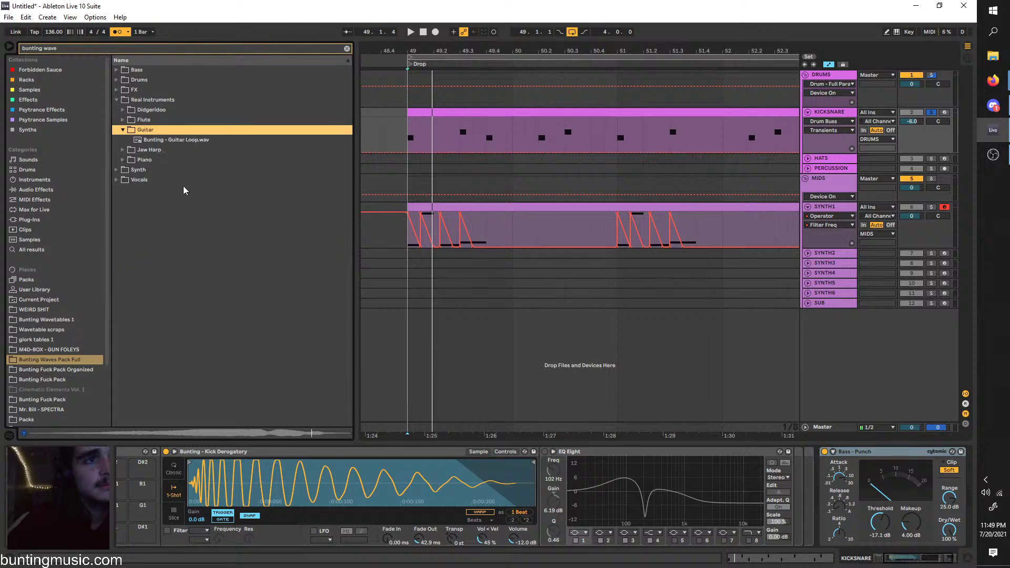
pyautogui.click(154, 143)
pyautogui.click(121, 150)
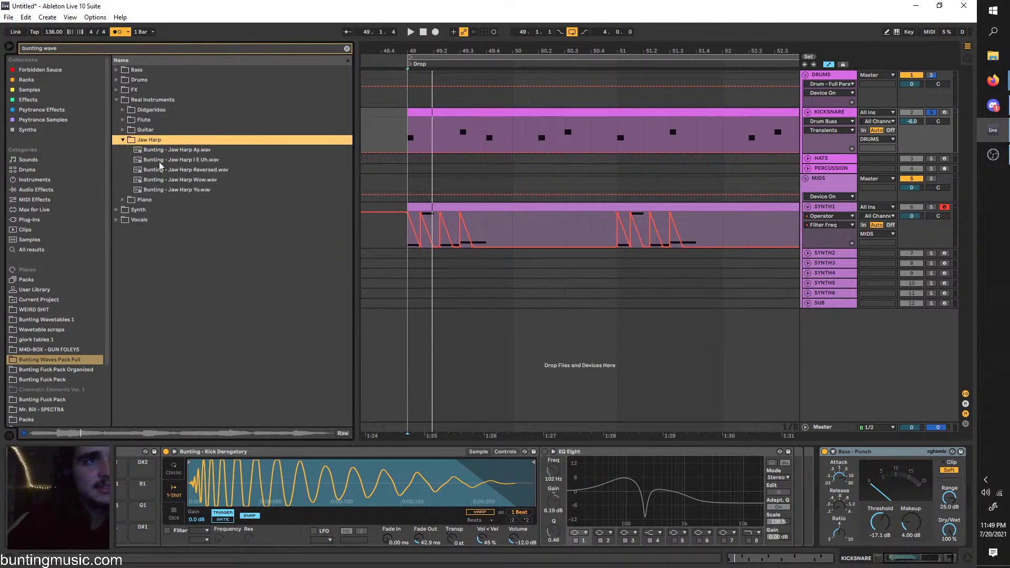
pyautogui.click(127, 128)
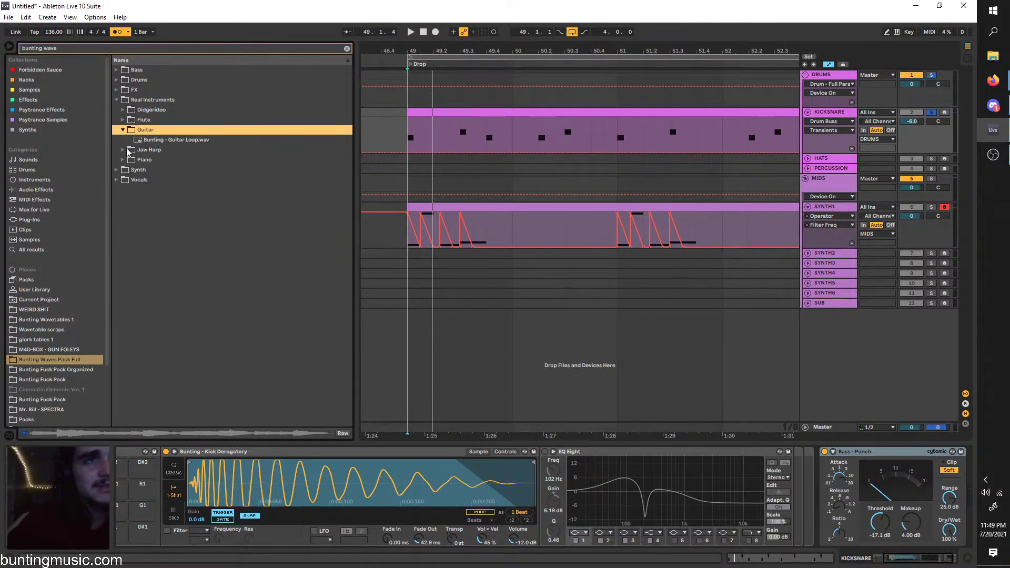
pyautogui.click(126, 148)
pyautogui.click(124, 130)
pyautogui.click(122, 143)
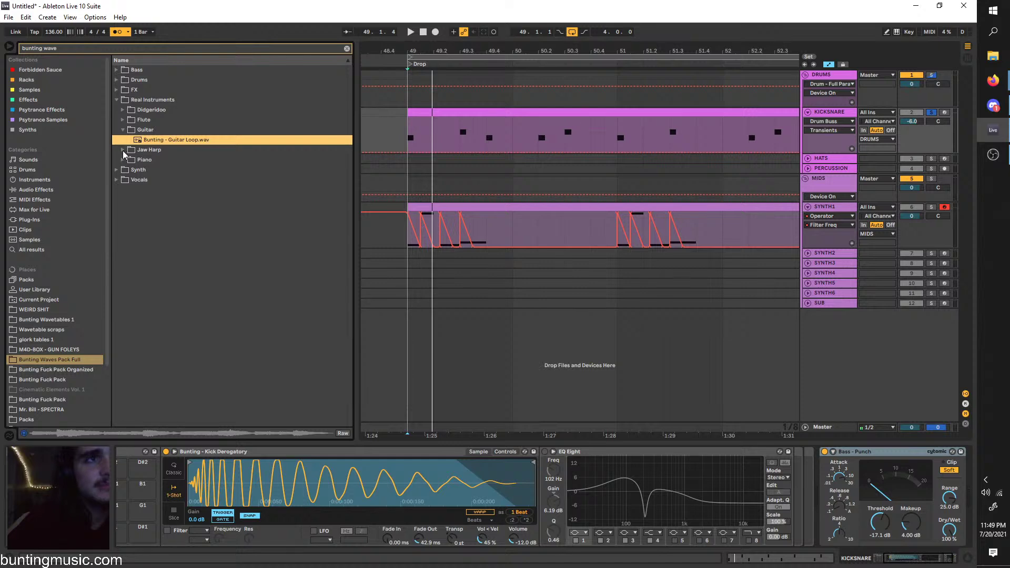
pyautogui.click(122, 129)
# Open the Jaw Harp folder and preview its samples, including Jaw Harp Reversed, Yo, Ay and Wow
pyautogui.click(124, 150)
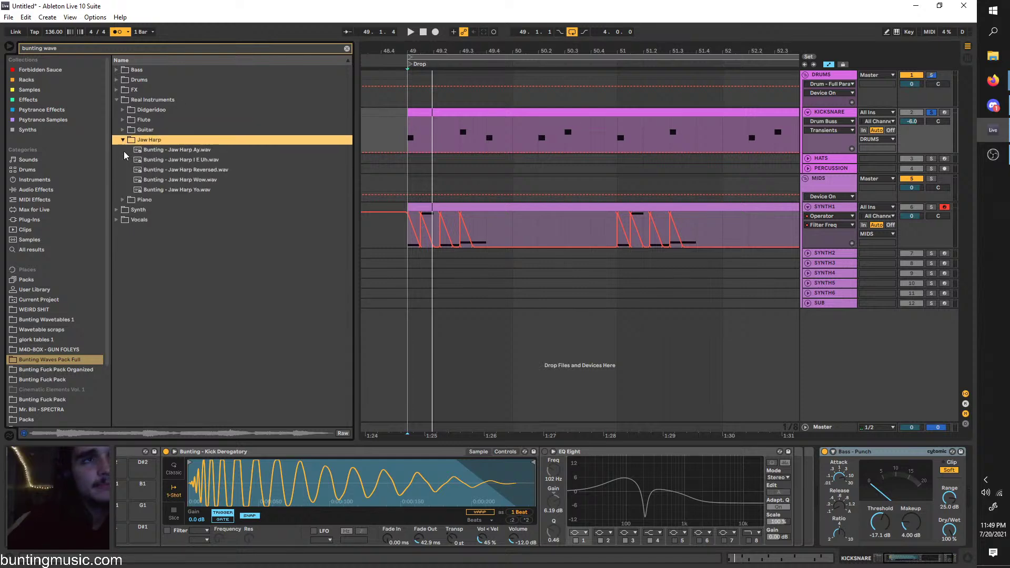
pyautogui.click(149, 171)
pyautogui.click(194, 188)
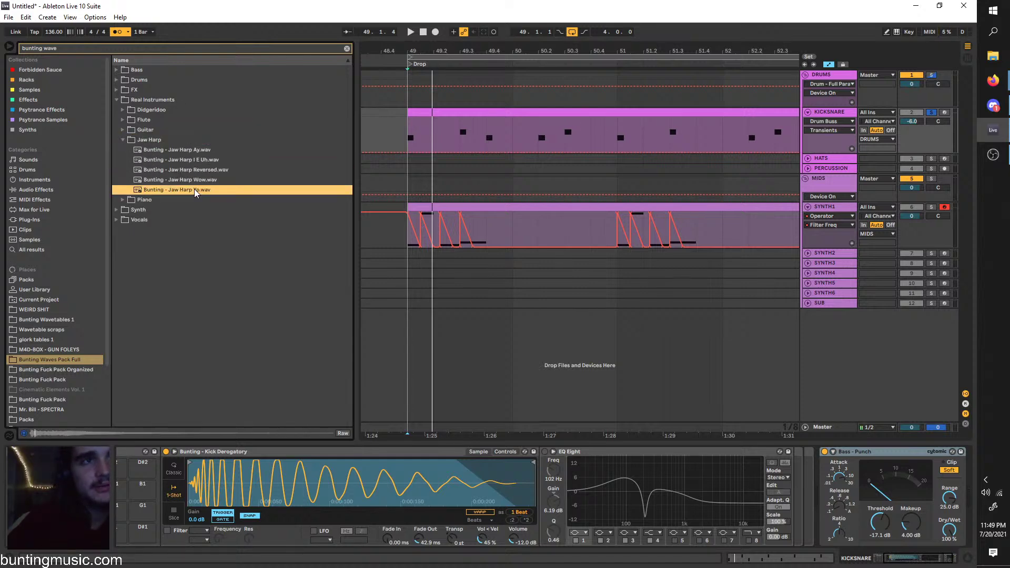
pyautogui.click(182, 157)
pyautogui.click(177, 150)
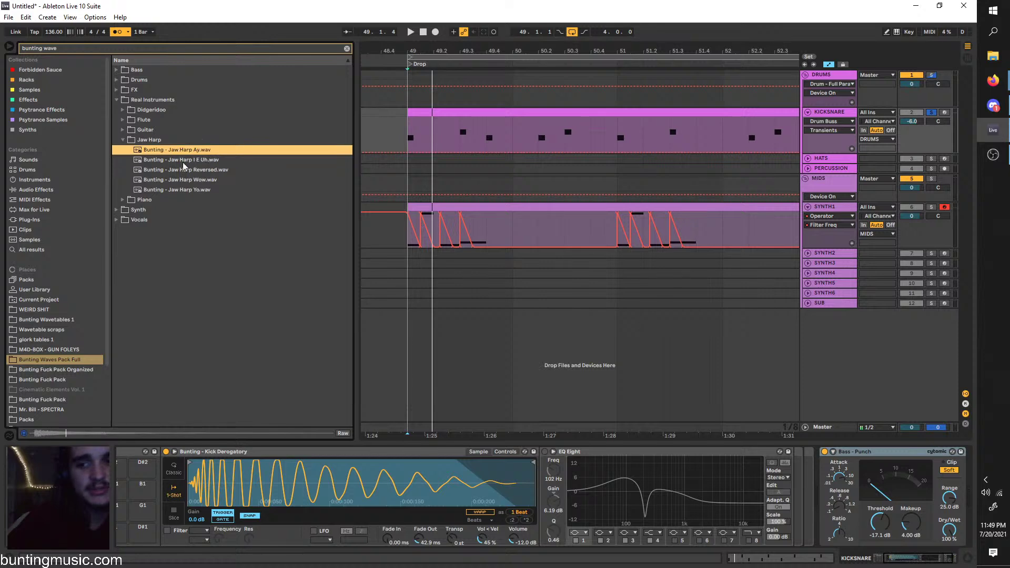
pyautogui.click(191, 181)
pyautogui.click(178, 190)
# Open the Piano folder and preview Bunting Piano 7, Bunting Piano 4 and Bunting Piano 9
pyautogui.click(124, 199)
pyautogui.click(146, 203)
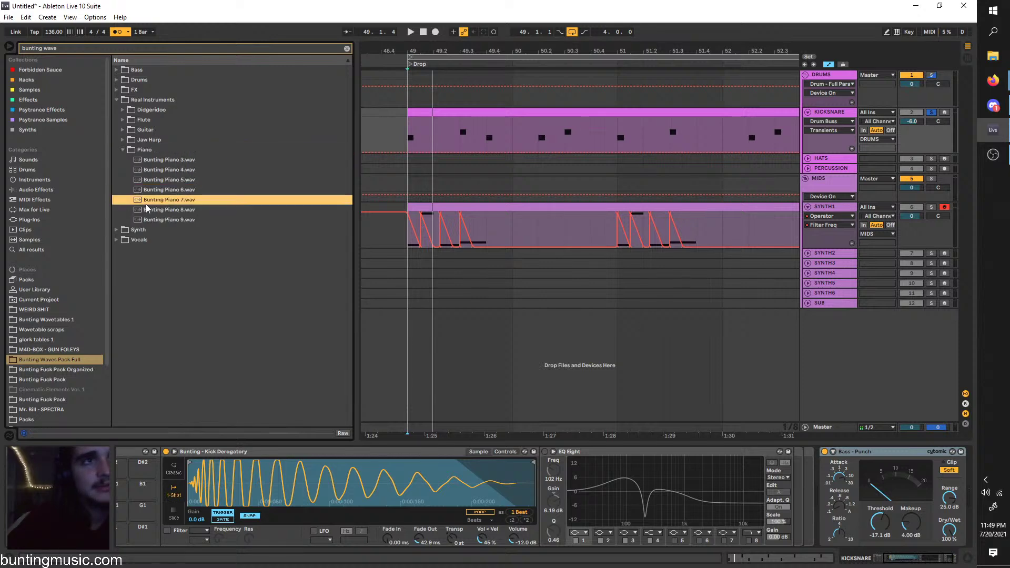
pyautogui.click(193, 174)
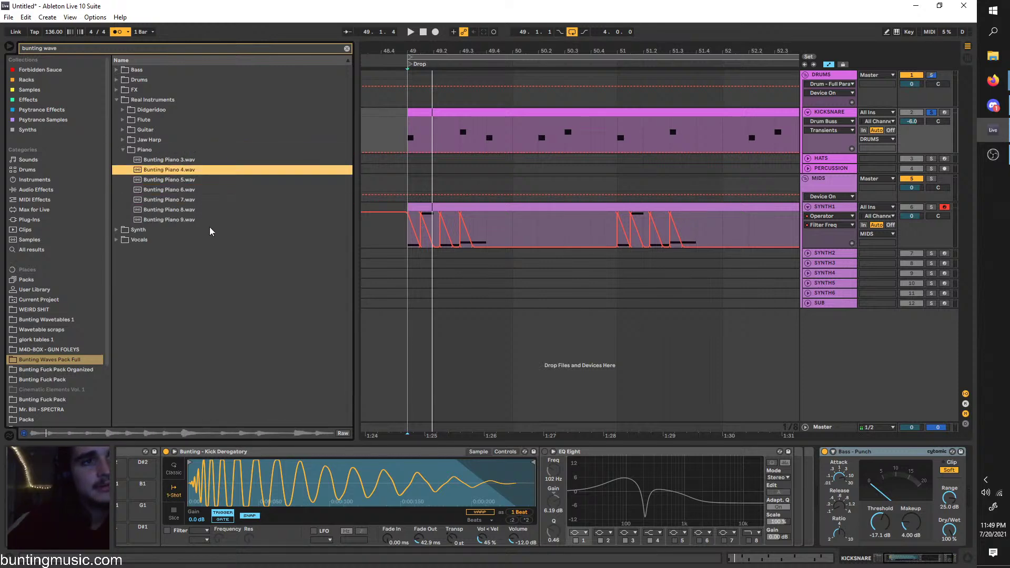
pyautogui.click(193, 216)
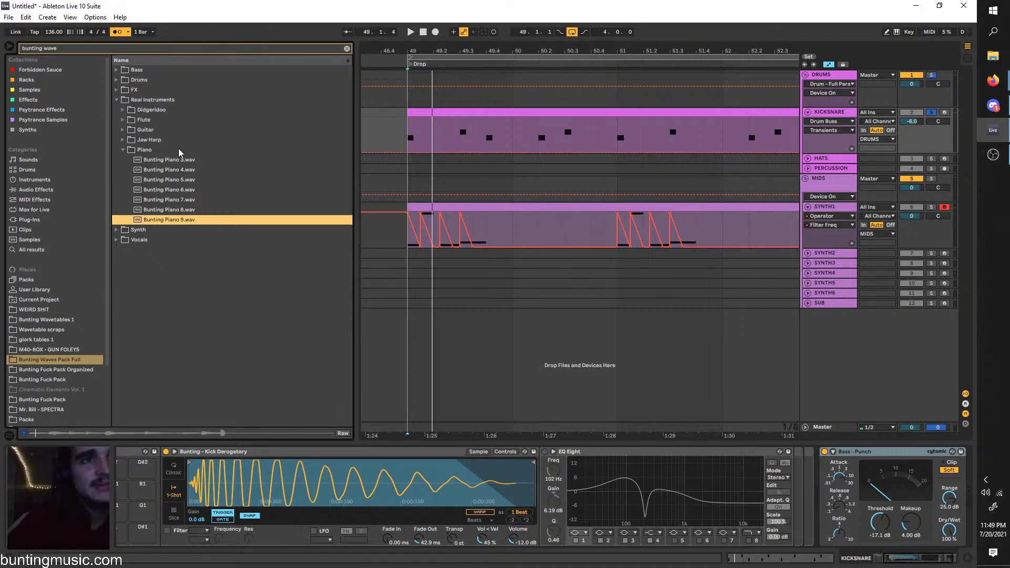
# Clear the browser search and play the drop from bar 49 on the SYNTH1 track
pyautogui.click(347, 51)
pyautogui.click(406, 240)
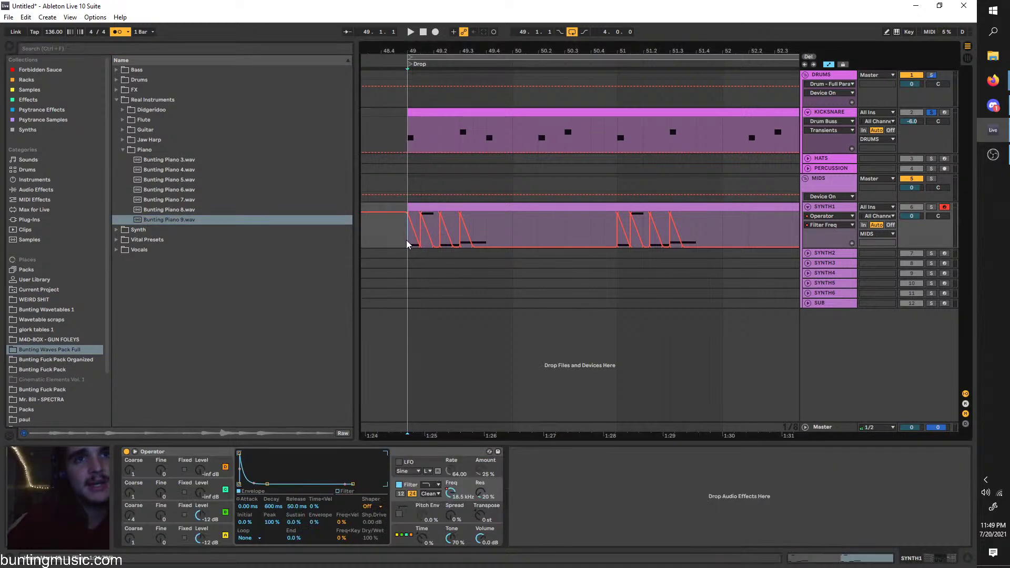
pyautogui.press('space')
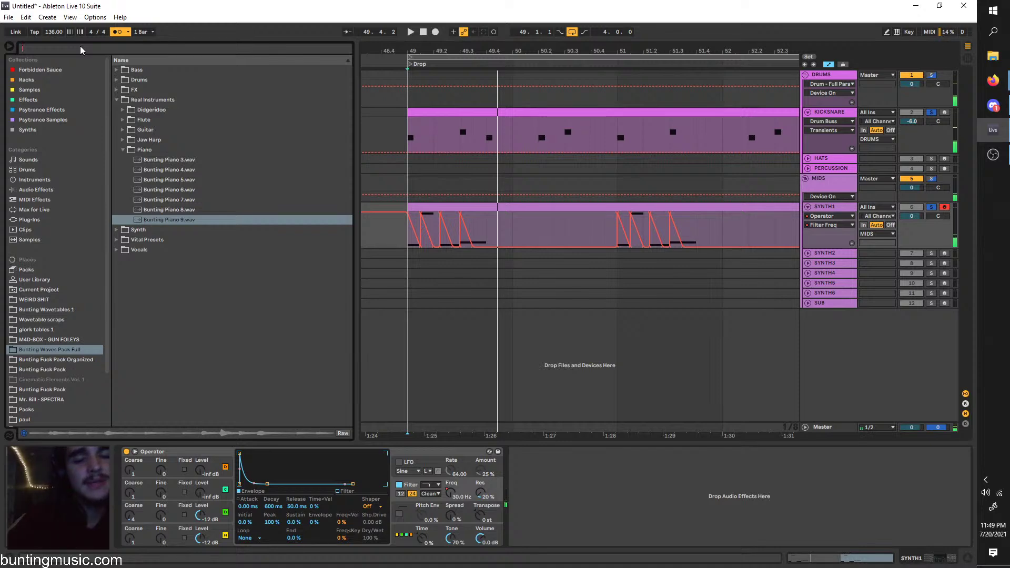
# Search for "rack" and check several places for it, including Bunting Wavetables 1, Bunting Fuck Pack Lite and Bunting Fuck Pack Organized
pyautogui.write('rack')
pyautogui.moveTo(65, 347); pyautogui.dragTo(63, 318)
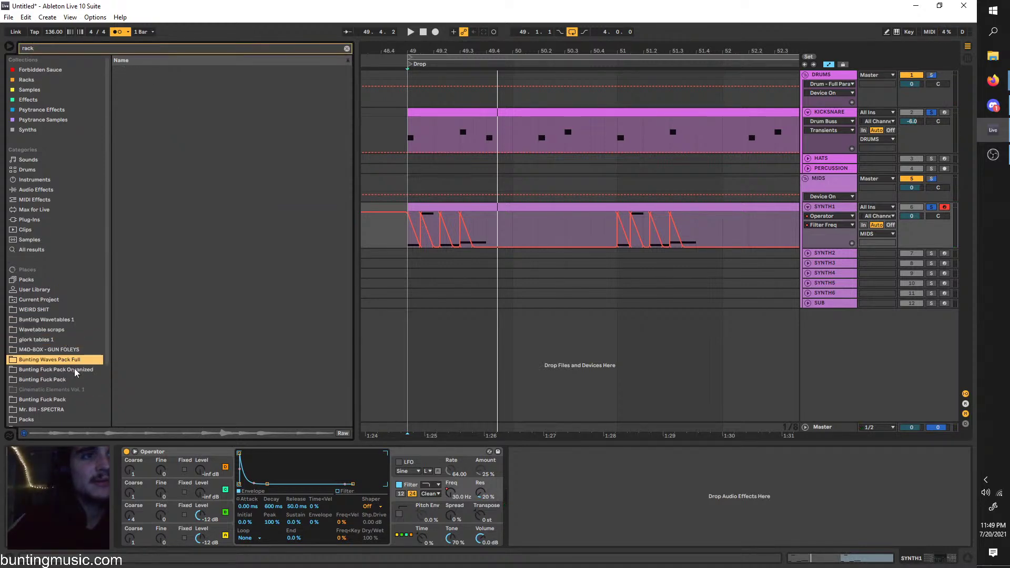
pyautogui.click(119, 73)
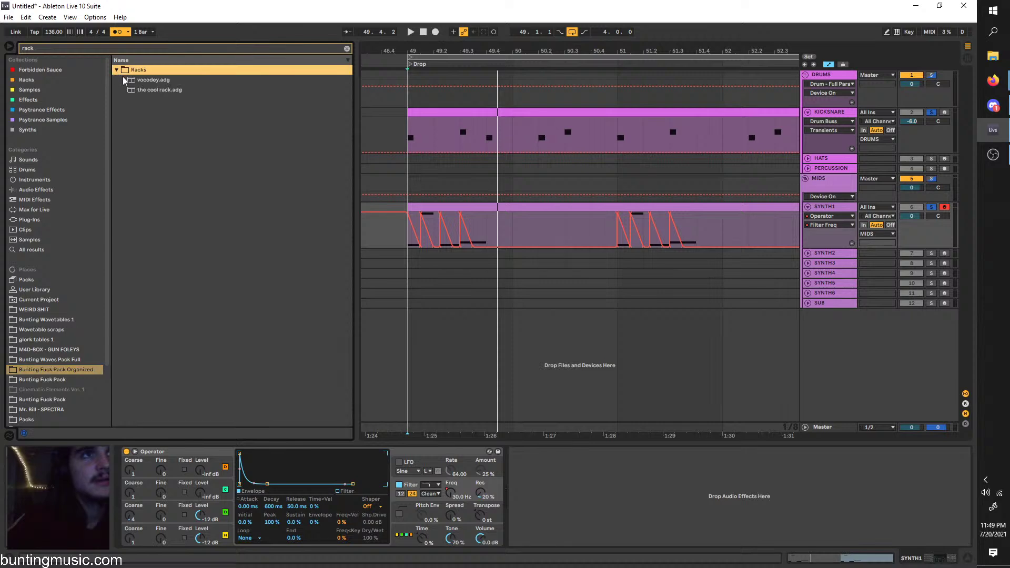
pyautogui.click(42, 319)
pyautogui.scroll(-2, 45, 341)
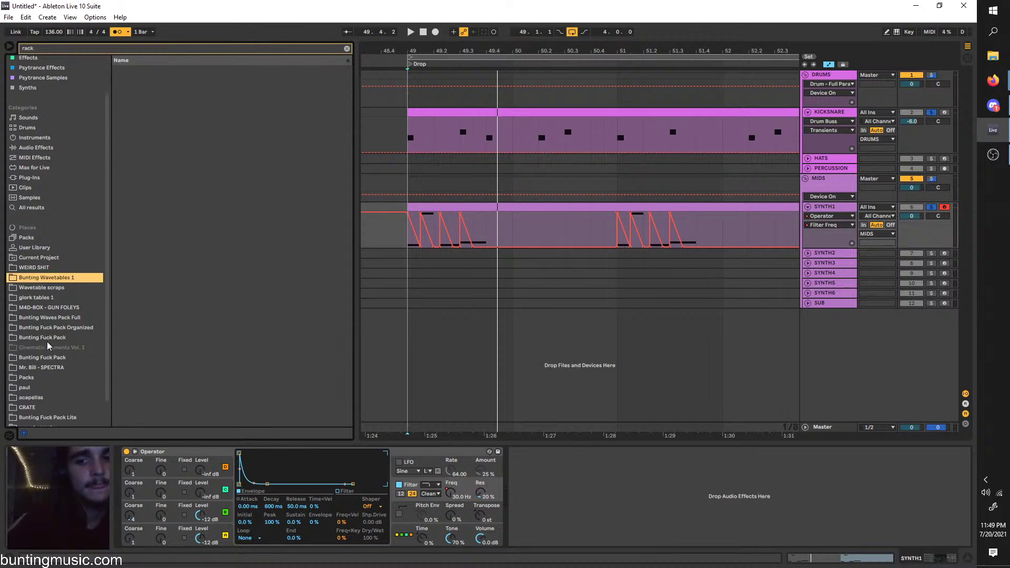
pyautogui.click(50, 377)
pyautogui.scroll(-1, 50, 384)
pyautogui.click(52, 391)
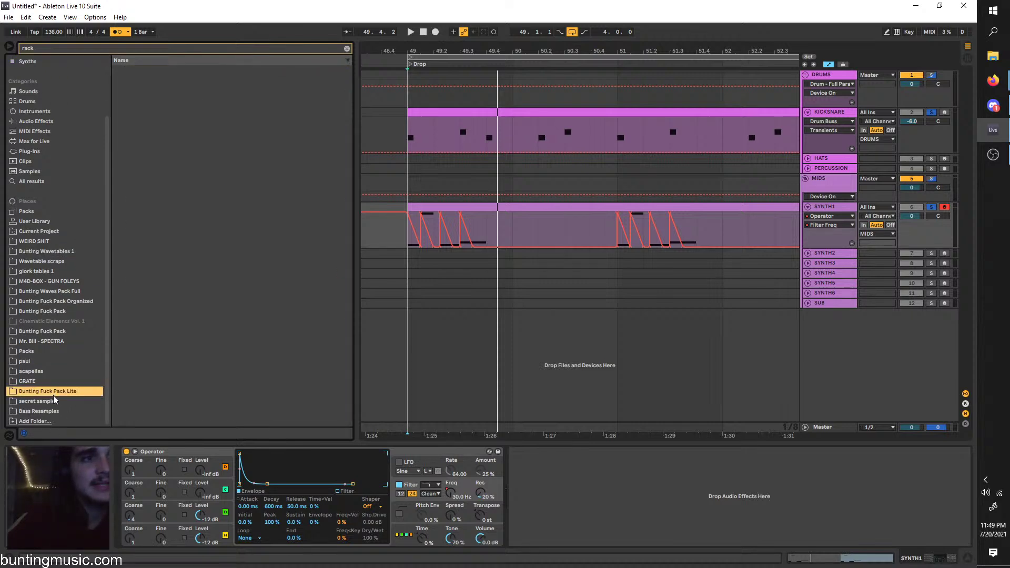
pyautogui.click(64, 301)
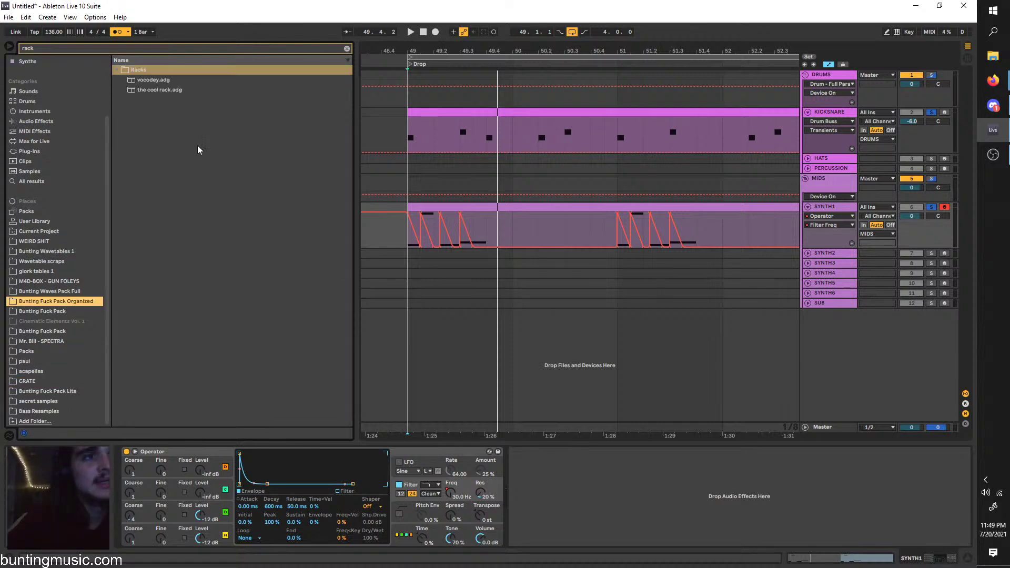
# Clear the rack search and look through the M4D-BOX - GUN FOLEYS, Bunting Waves Pack Full and glork tables 1 places
pyautogui.click(347, 48)
pyautogui.click(63, 340)
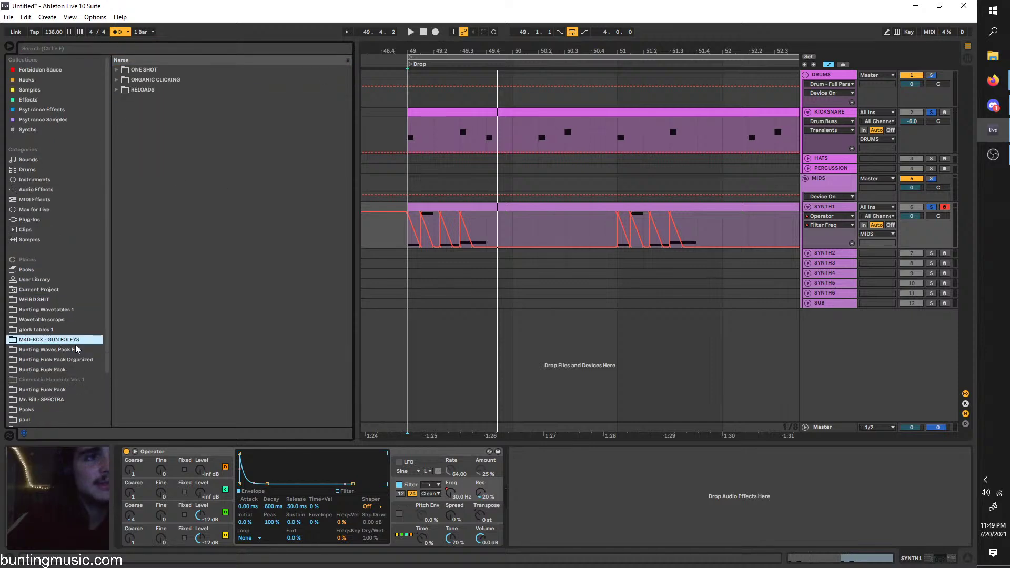
pyautogui.click(64, 350)
pyautogui.click(58, 331)
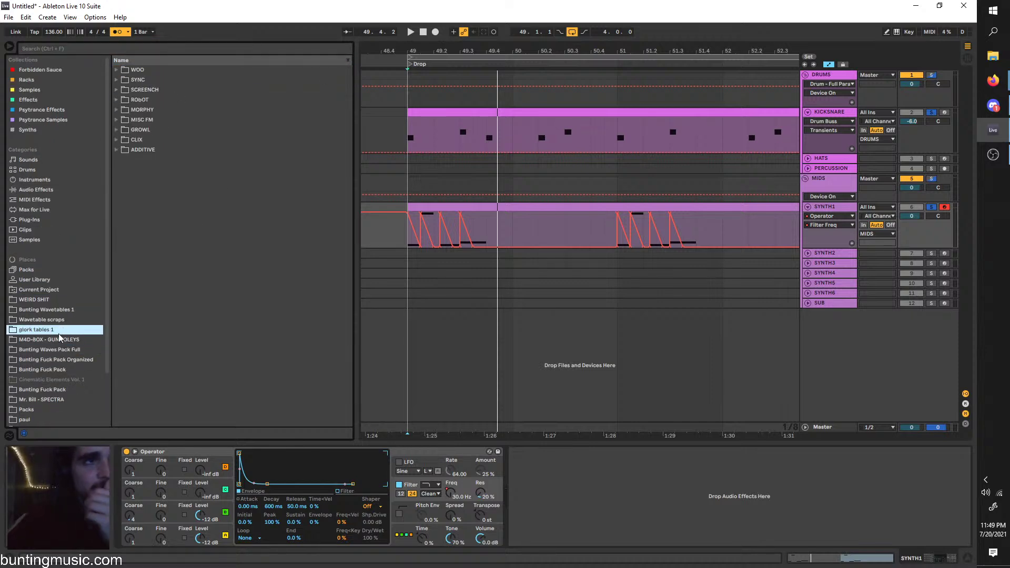
# Open the Bunting Waves Pack Full place and look through its real instrument piano samples
pyautogui.click(79, 351)
pyautogui.click(185, 223)
pyautogui.click(182, 193)
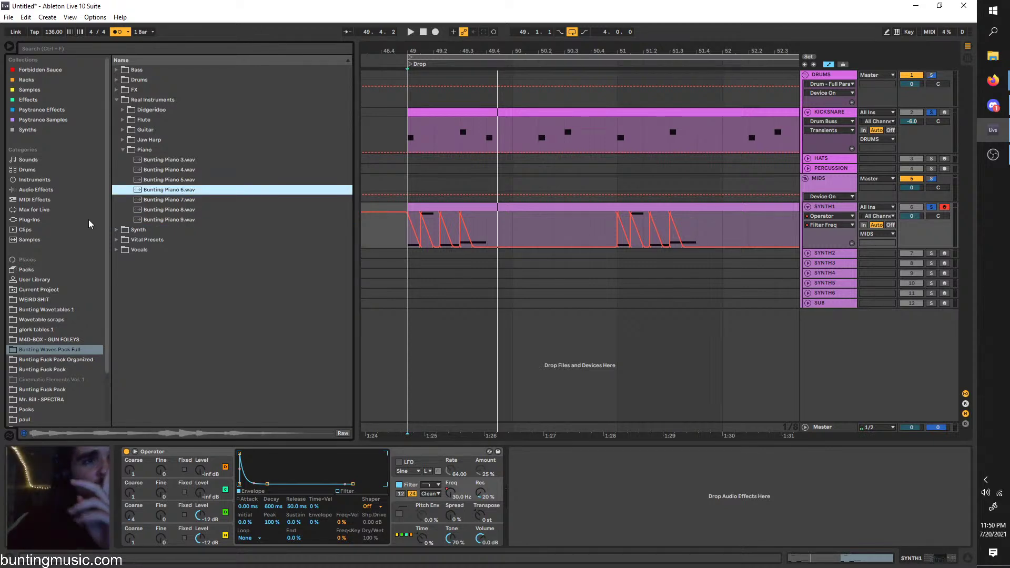
# Search the browser for "pau" and show the matching folders in the Packs place
pyautogui.click(42, 50)
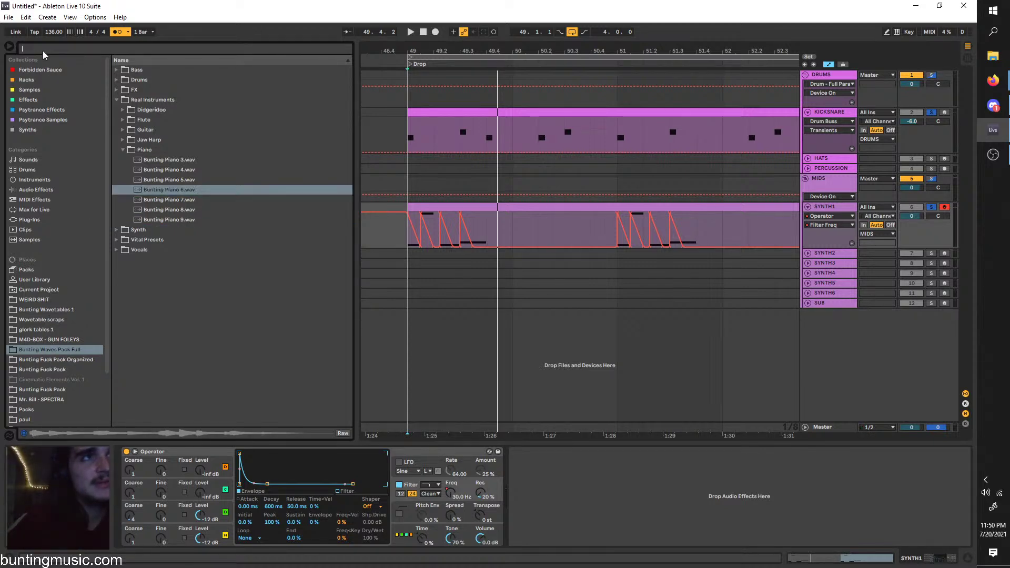
pyautogui.write('pau')
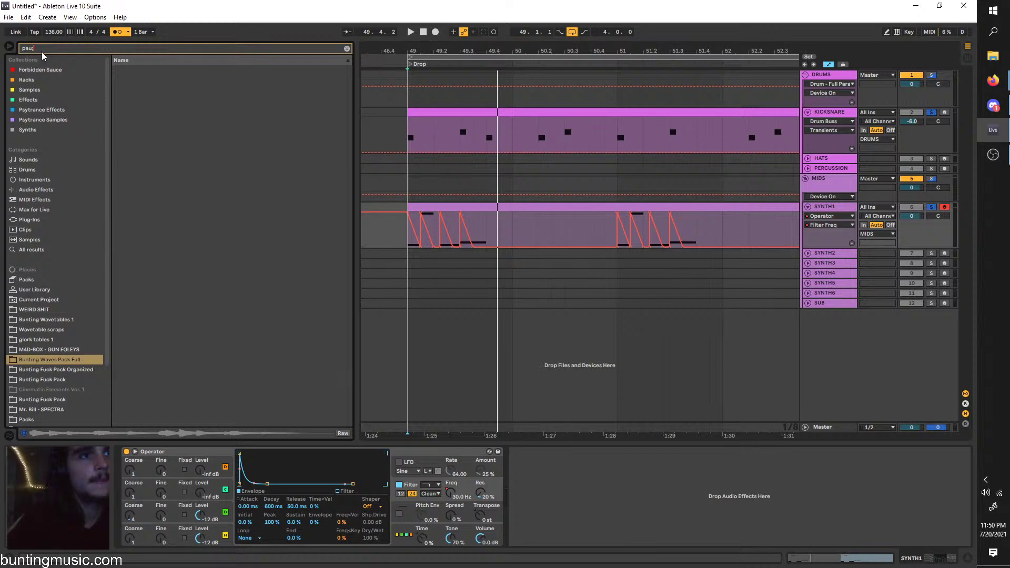
pyautogui.click(51, 419)
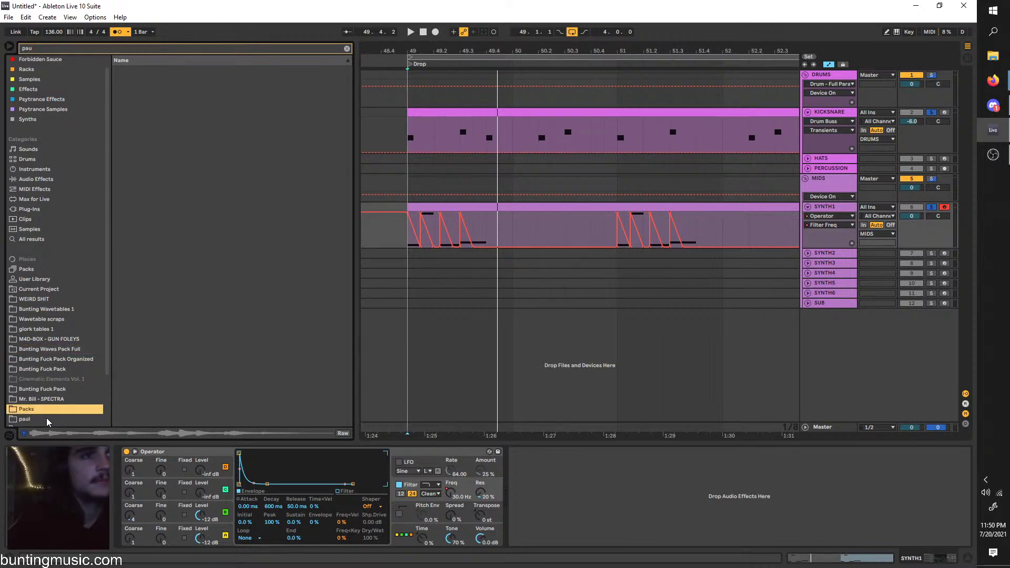
pyautogui.click(47, 419)
pyautogui.scroll(-2, 60, 399)
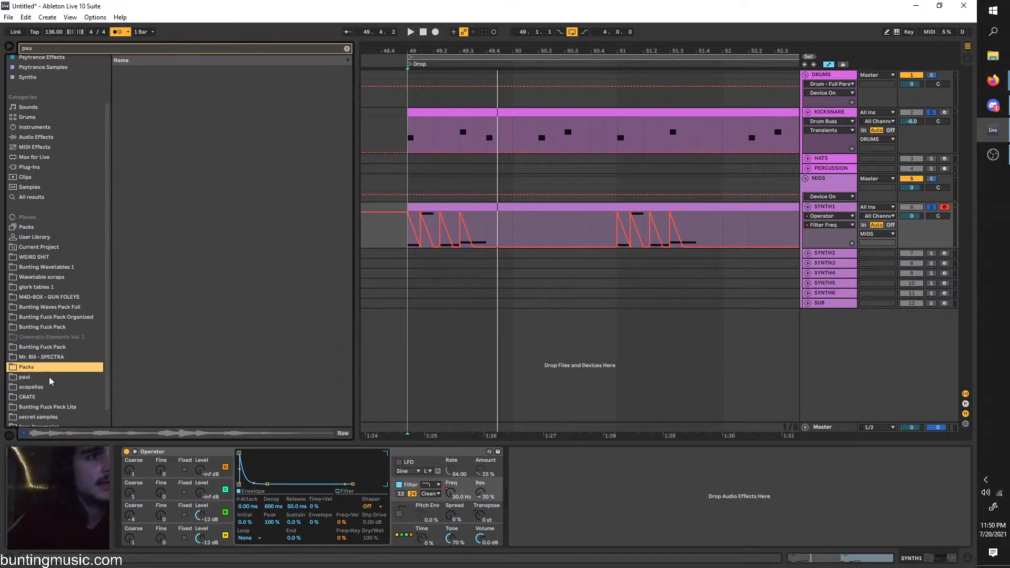
pyautogui.click(51, 367)
# Preview Nightingale song - Part_1 in the birds folder, and collapse the folder again
pyautogui.click(123, 134)
pyautogui.click(122, 139)
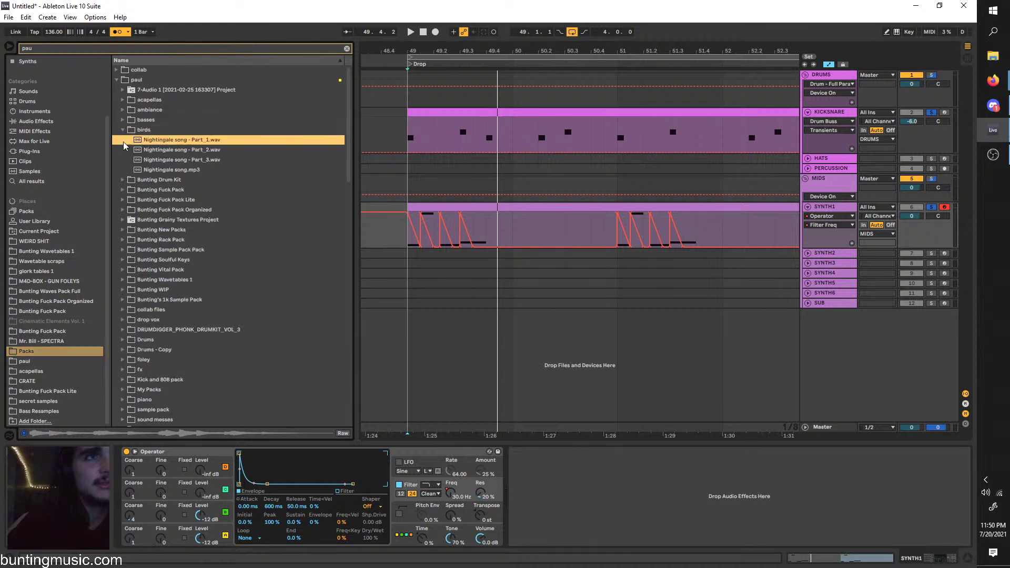
pyautogui.click(121, 131)
pyautogui.click(122, 131)
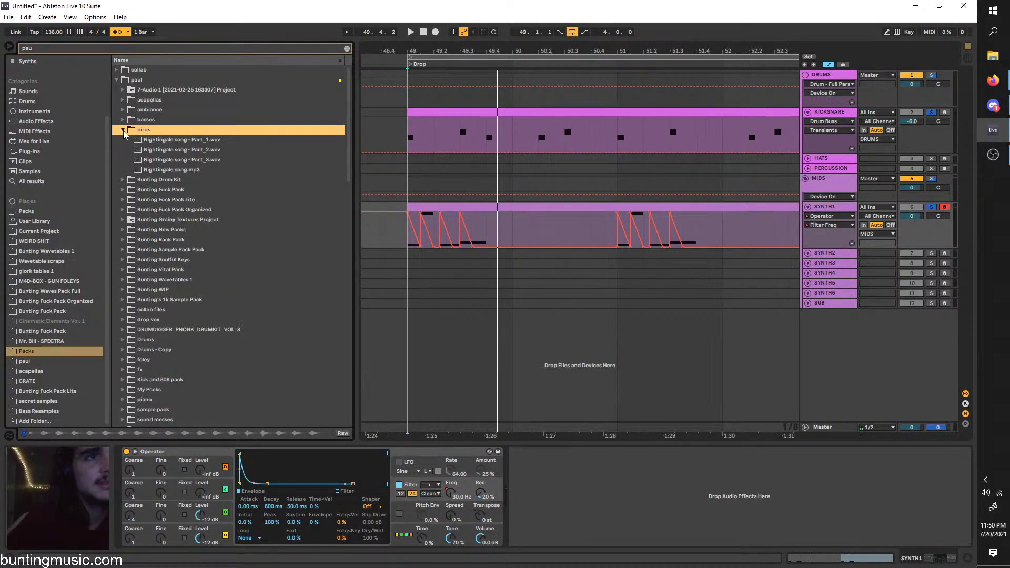
pyautogui.click(135, 140)
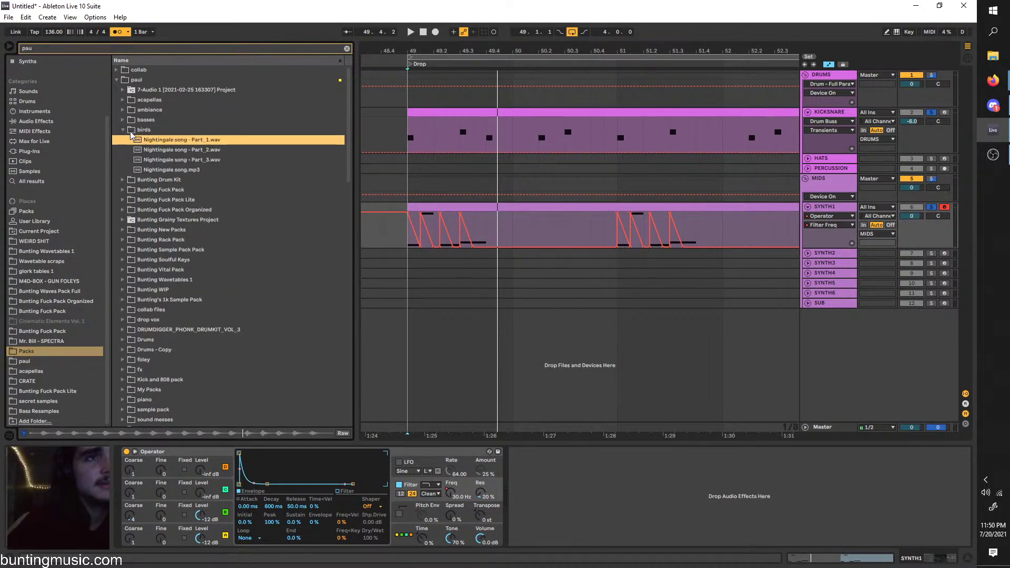
pyautogui.click(124, 131)
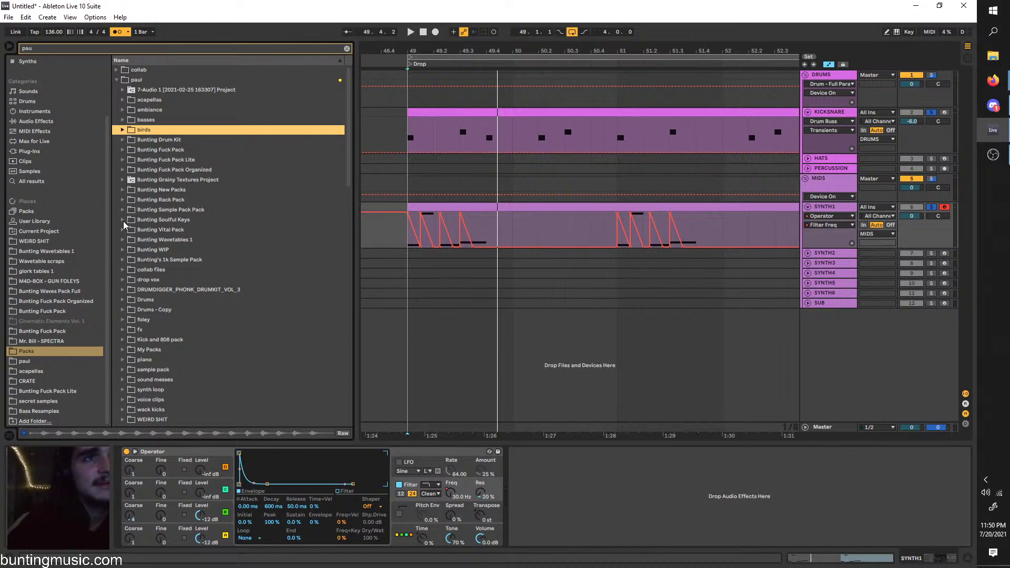
# Load the Bunting 3000 Watt Laser rack from Bunting Rack Pack's Bunting Bass Racks folder onto the SYNTH2 track, replacing Serum
pyautogui.click(123, 200)
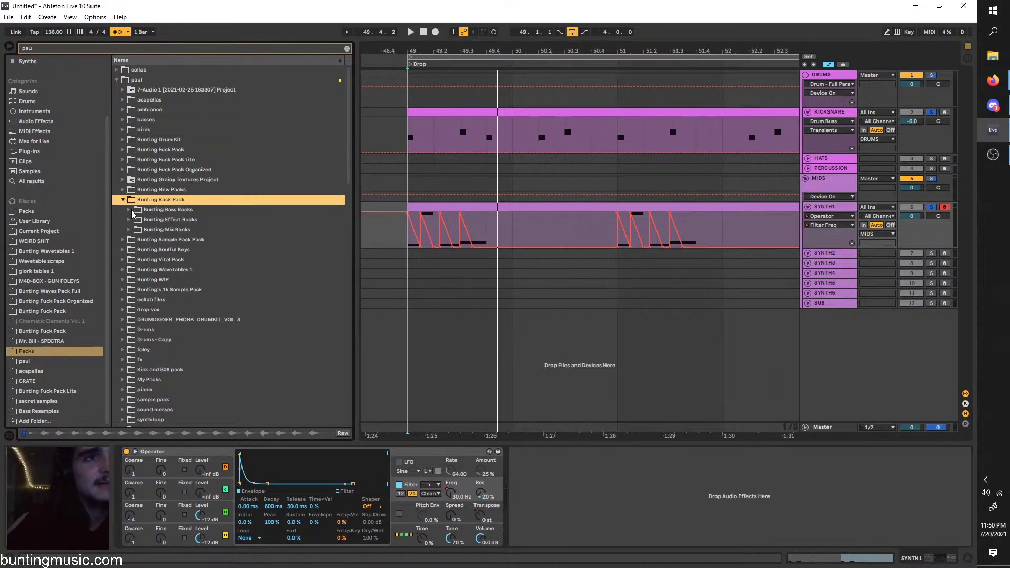
pyautogui.click(129, 210)
pyautogui.click(140, 221)
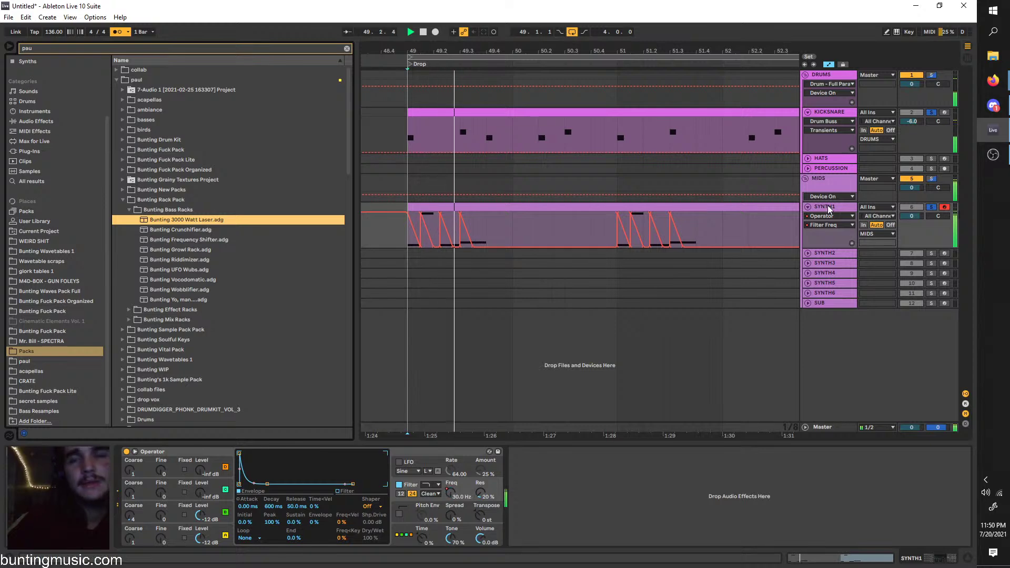
pyautogui.click(808, 254)
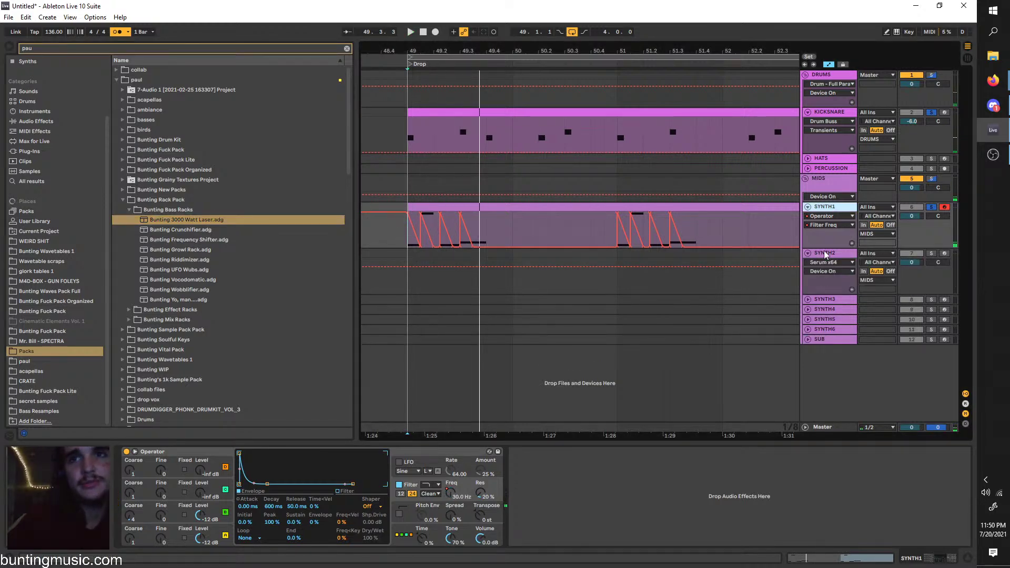
pyautogui.click(825, 253)
pyautogui.moveTo(151, 219); pyautogui.dragTo(154, 330)
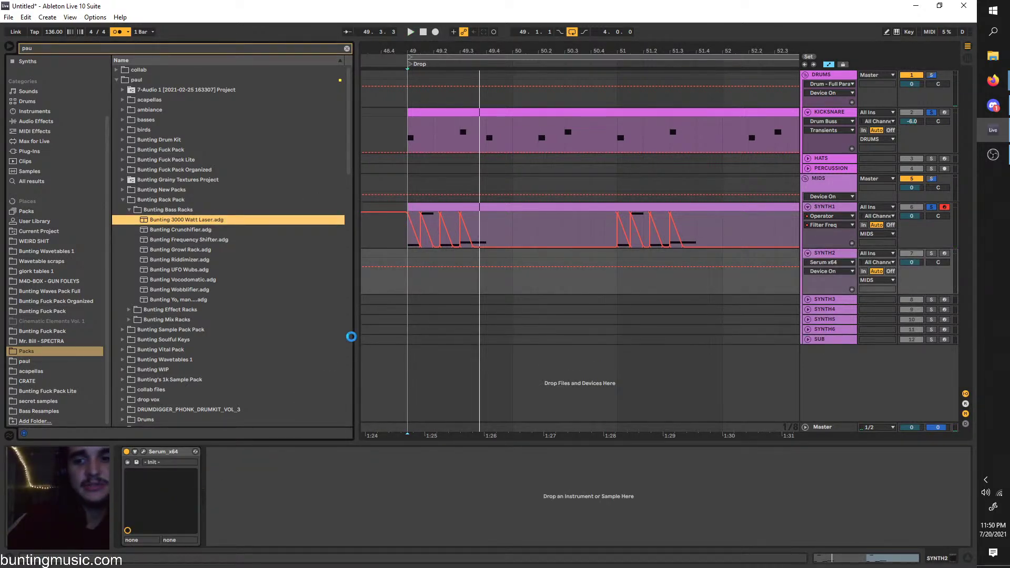
# Insert an empty two-bar MIDI clip on SYNTH2 from bar 49 to bar 51
pyautogui.hscroll(1, 560, 317)
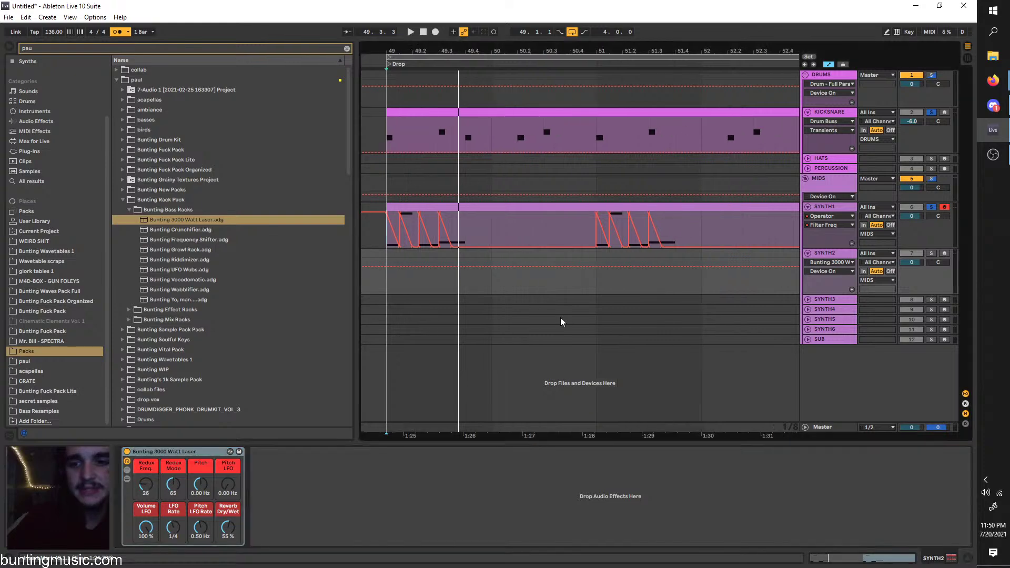
pyautogui.hscroll(2, 560, 317)
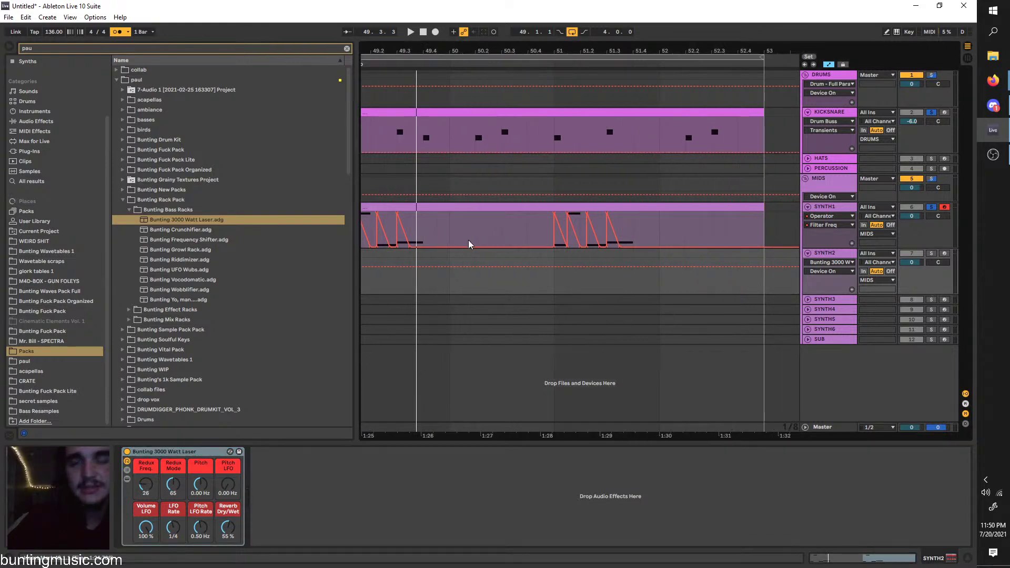
pyautogui.scroll(-3, 543, 257)
pyautogui.moveTo(546, 257); pyautogui.dragTo(453, 251)
pyautogui.hotkey('ctrl', 'shift', 'm')
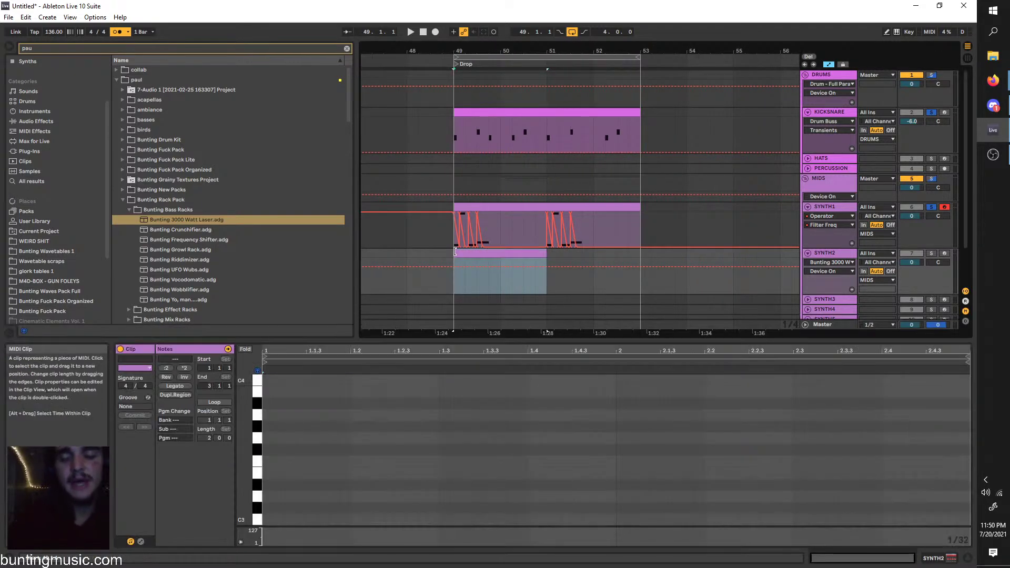
# Draw a C4 note spanning the whole two-bar SYNTH2 clip and audition the track in solo
pyautogui.doubleClick(268, 438)
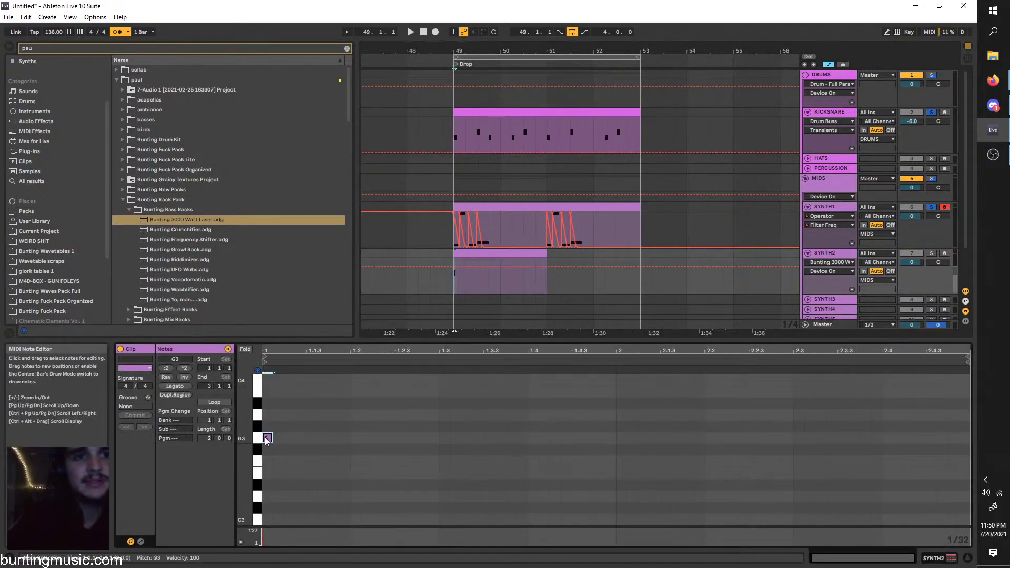
pyautogui.click(929, 255)
pyautogui.press('space')
pyautogui.moveTo(270, 441); pyautogui.dragTo(931, 386)
pyautogui.press('space')
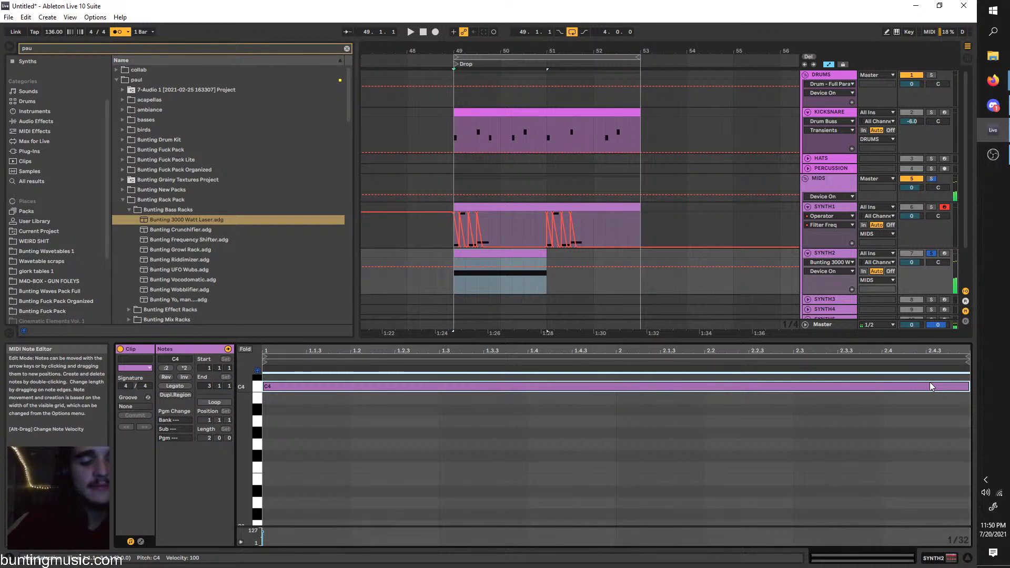
# Transpose the long SYNTH2 note down to E0 during playback, and duplicate the clip to bars 51–53
pyautogui.hotkey('shift', 'Down')
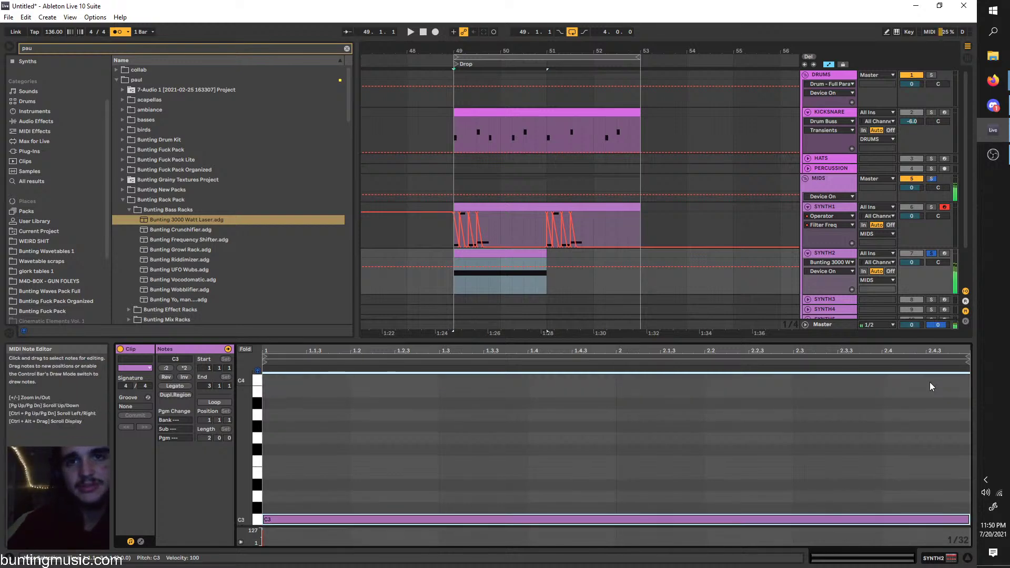
pyautogui.press('space')
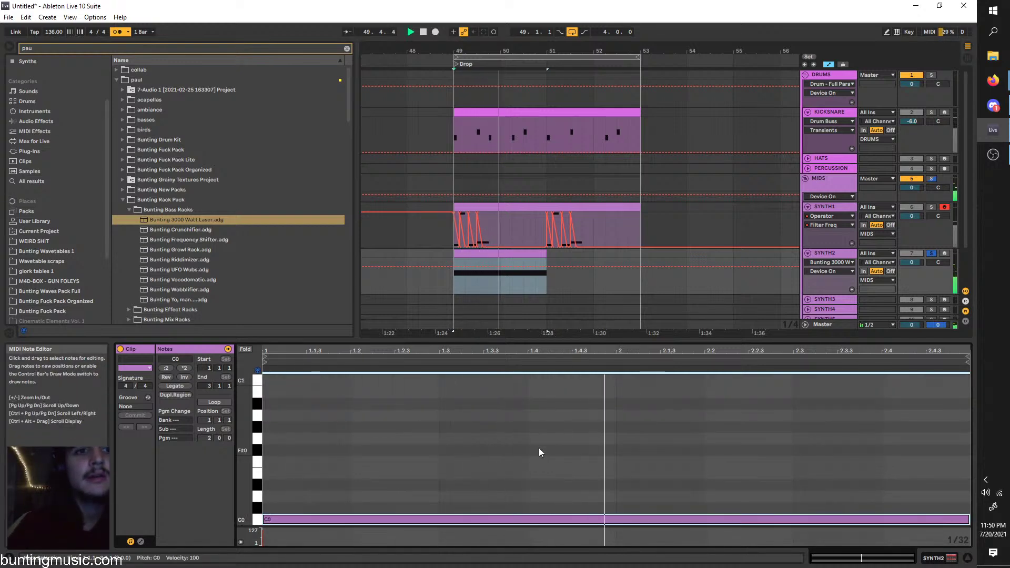
pyautogui.hotkey('shift', 'Down')
pyautogui.hotkey('shift', 'Down')
pyautogui.hotkey('shift', 'Down')
pyautogui.press('Up')
pyautogui.press('Up')
pyautogui.press('Up')
pyautogui.press('Up')
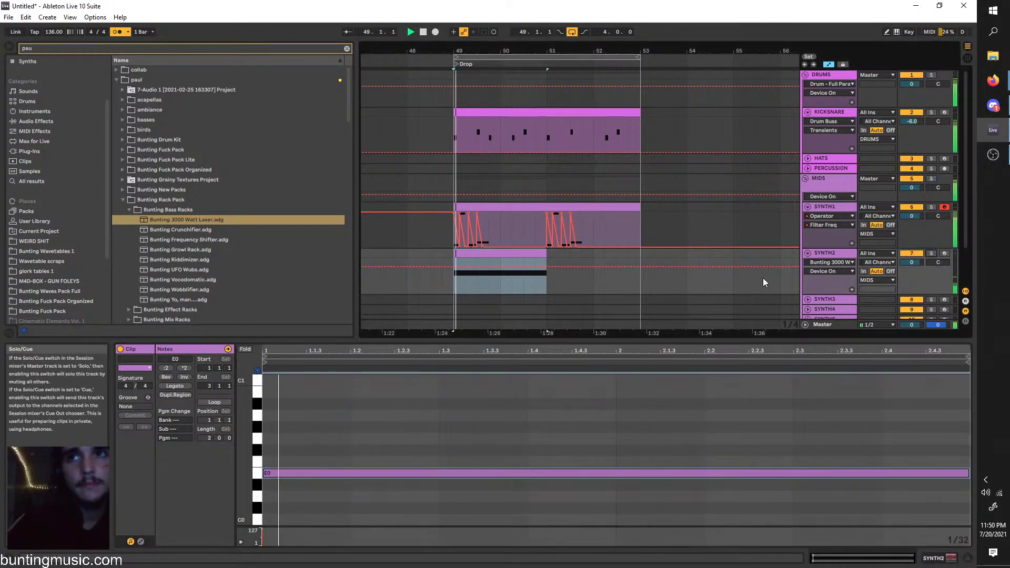
pyautogui.click(520, 255)
pyautogui.hotkey('ctrl', 'd')
# Set the laser rack's Redux Freq to 20 and Pitch to about -709 Hz, and try the Pitch LFO before resetting it to 0 Hz
pyautogui.doubleClick(845, 255)
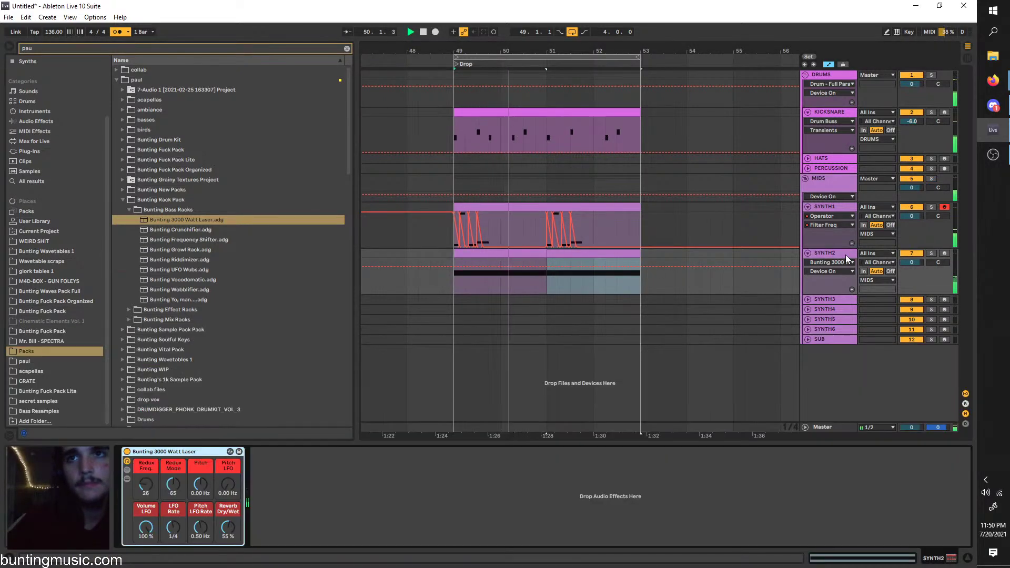
pyautogui.moveTo(197, 490); pyautogui.dragTo(145, 488)
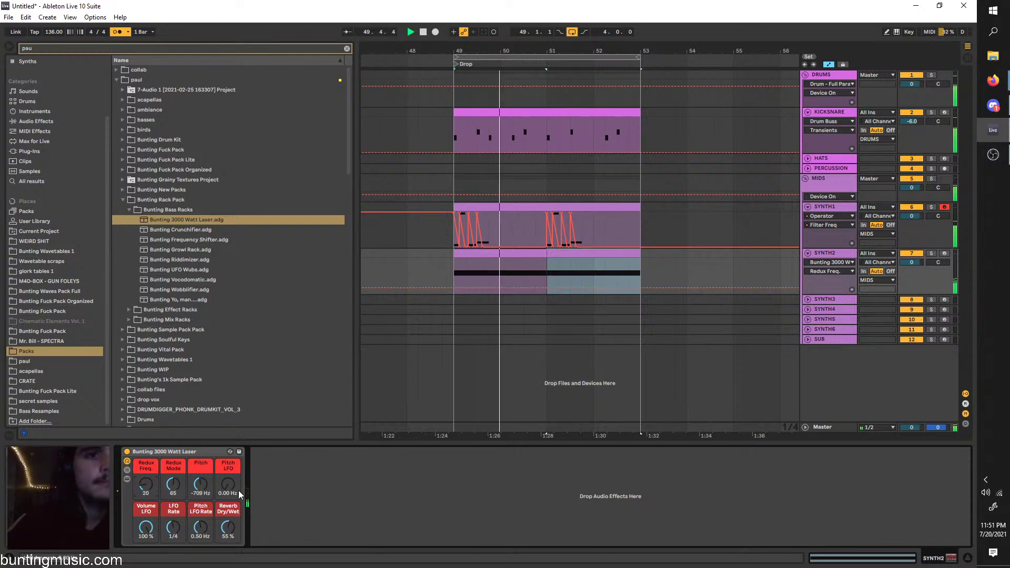
pyautogui.moveTo(229, 485); pyautogui.dragTo(228, 468)
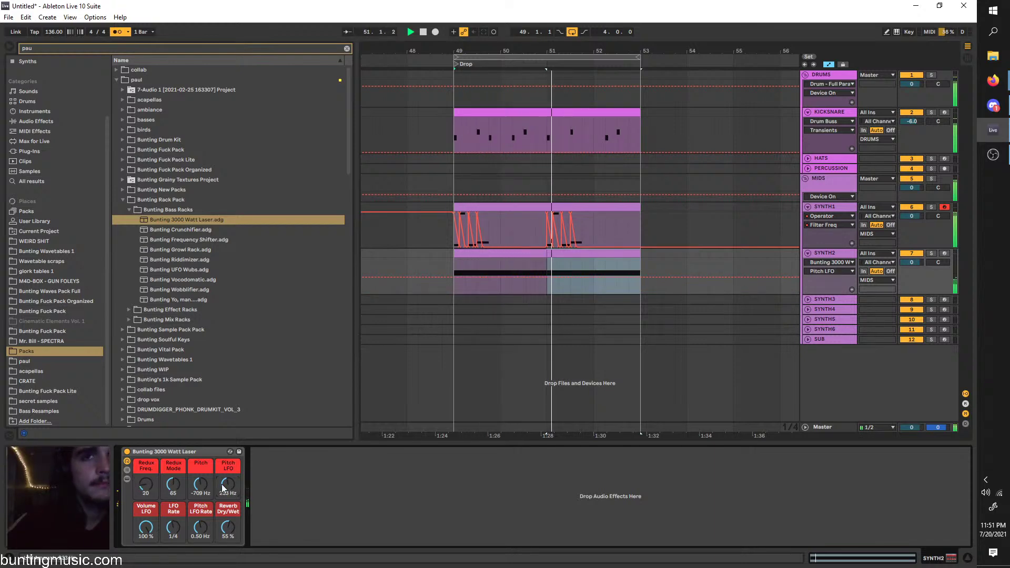
pyautogui.doubleClick(225, 485)
# Set the laser rack's LFO Rate to 1/6 and raise the SYNTH2 track volume to 6.0 dB
pyautogui.click(174, 527)
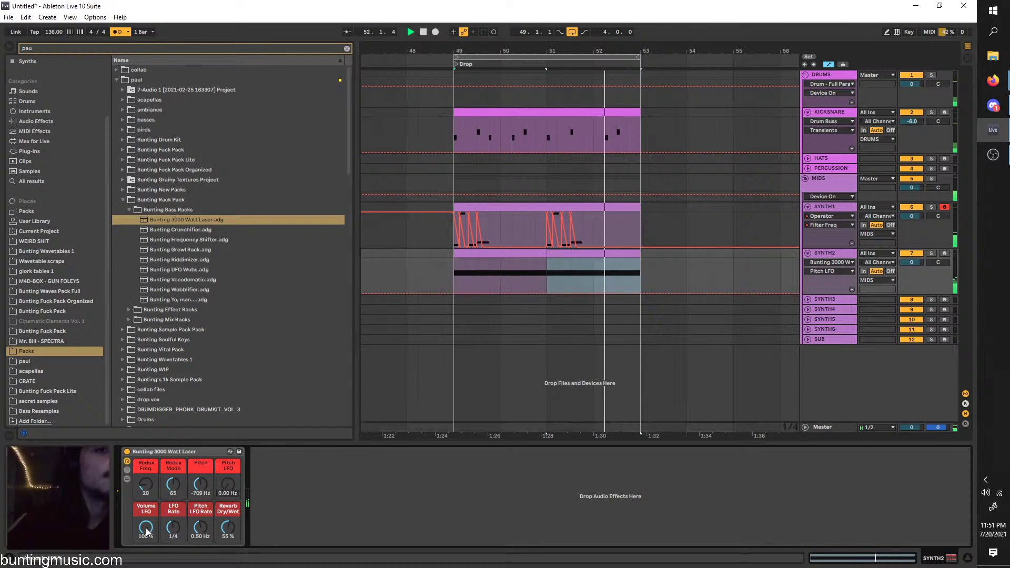
pyautogui.press('space')
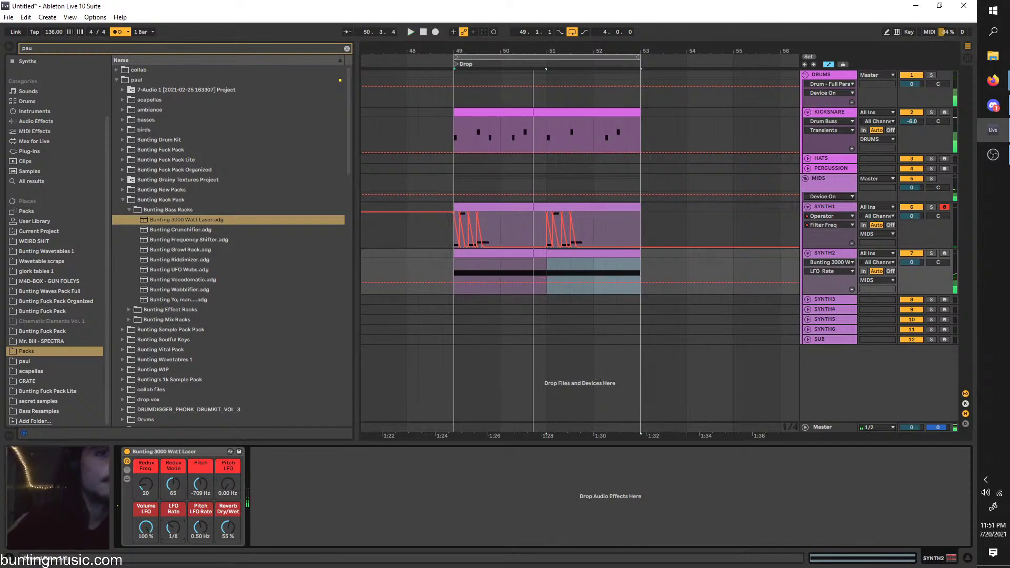
pyautogui.press('space')
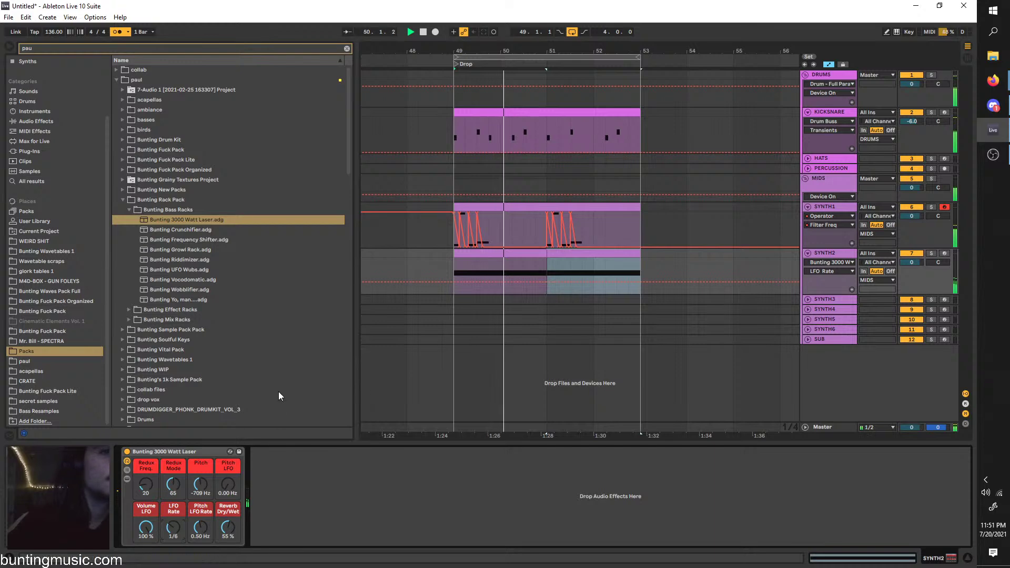
pyautogui.click(464, 266)
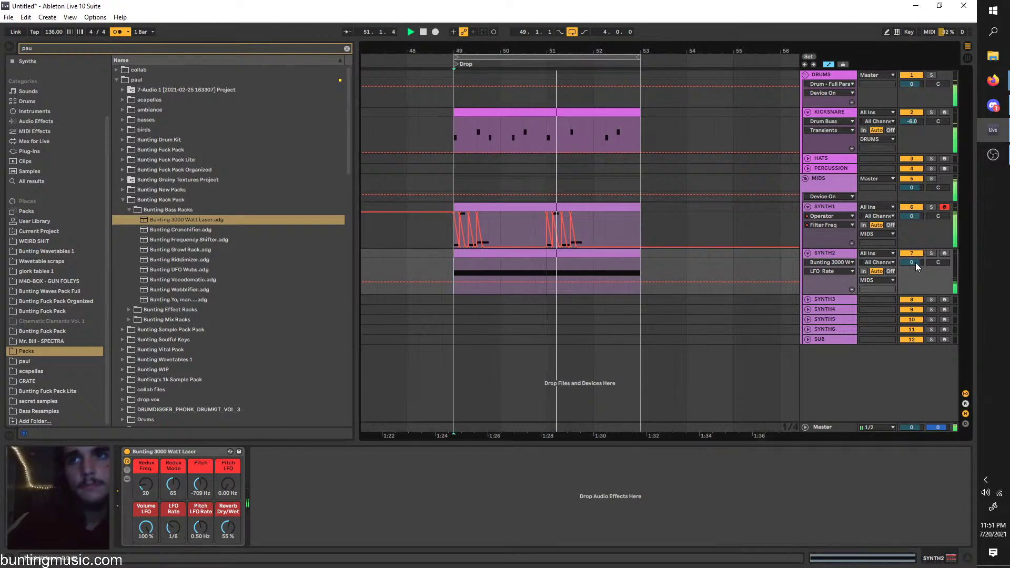
pyautogui.moveTo(915, 263); pyautogui.dragTo(916, 231)
pyautogui.click(845, 251)
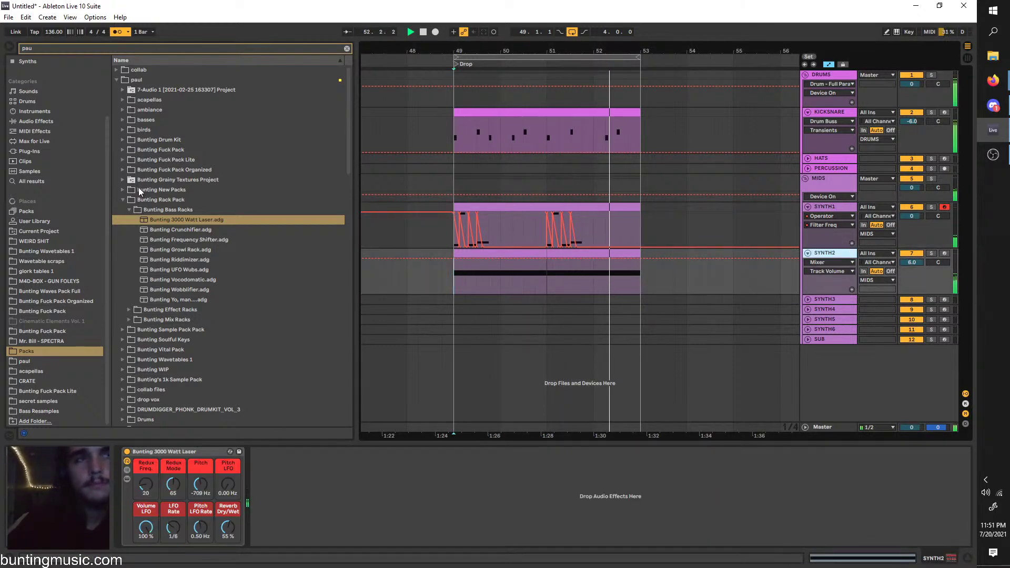
# Automate the laser rack's Pitch on SYNTH2 with a slight downward ramp from bar 49 to 51, and duplicate those two bars
pyautogui.click(200, 484)
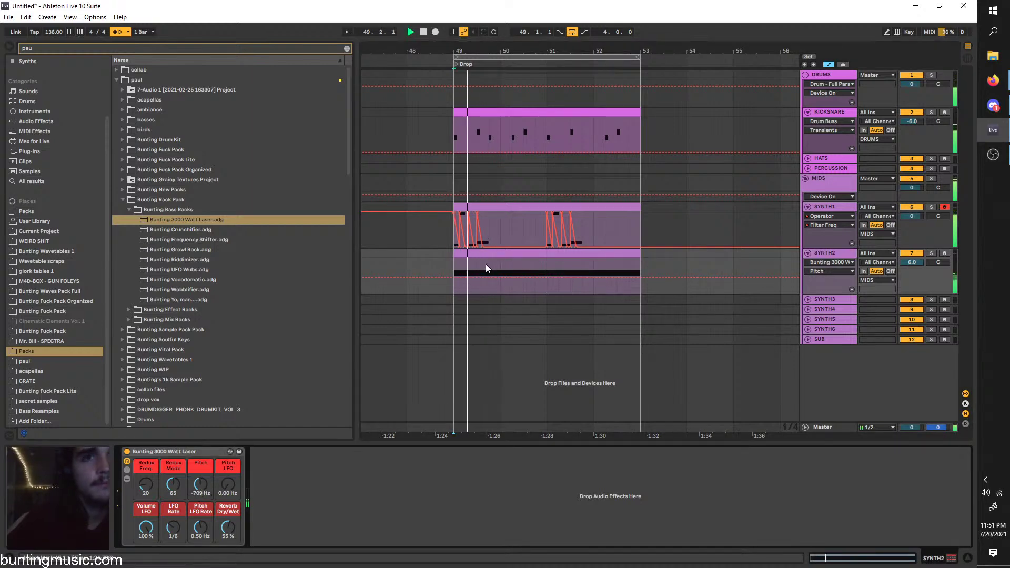
pyautogui.click(455, 278)
pyautogui.moveTo(532, 277); pyautogui.dragTo(549, 277)
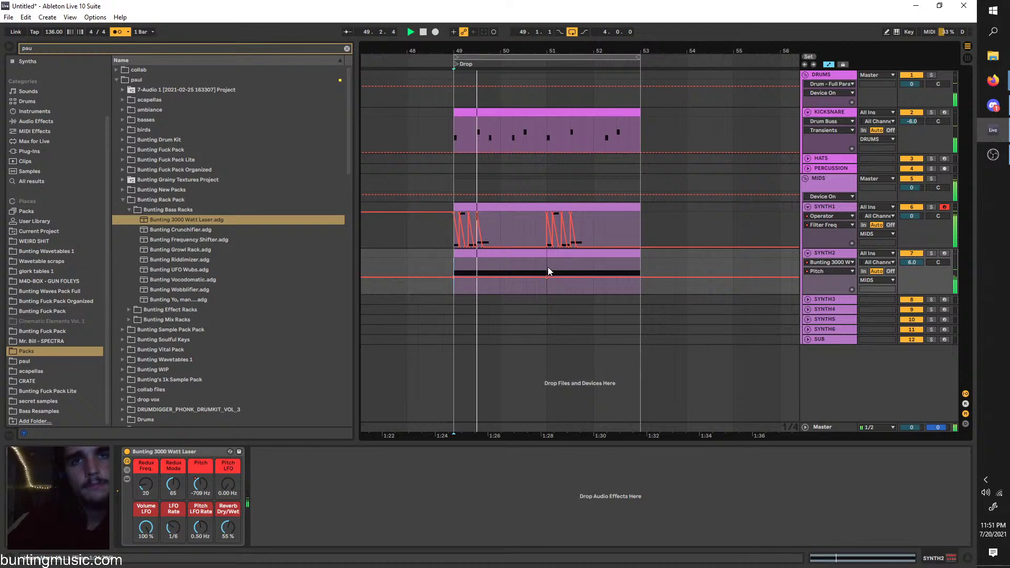
pyautogui.moveTo(455, 279); pyautogui.dragTo(465, 276)
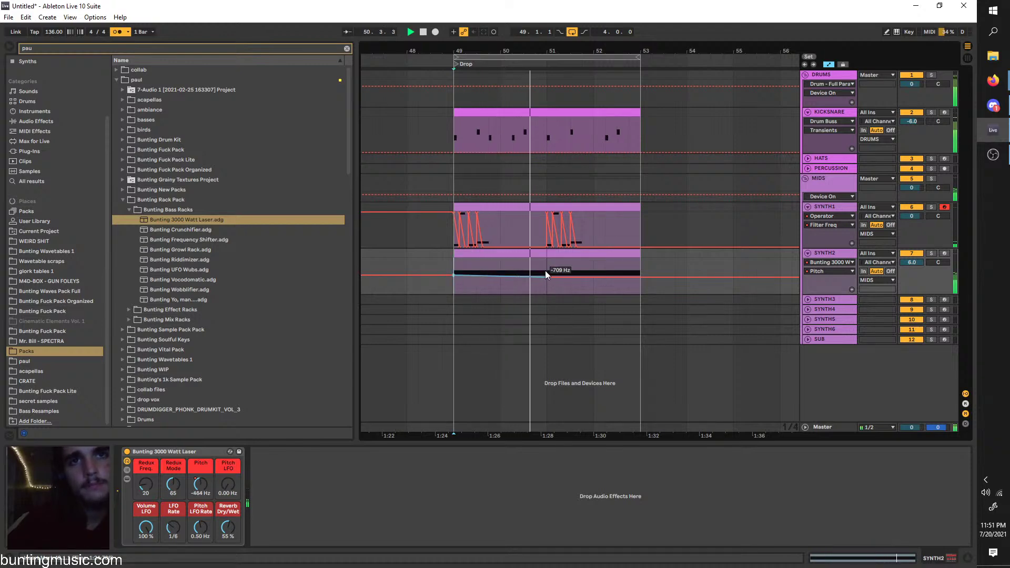
pyautogui.moveTo(545, 271); pyautogui.dragTo(451, 278)
pyautogui.hotkey('ctrl', 'd')
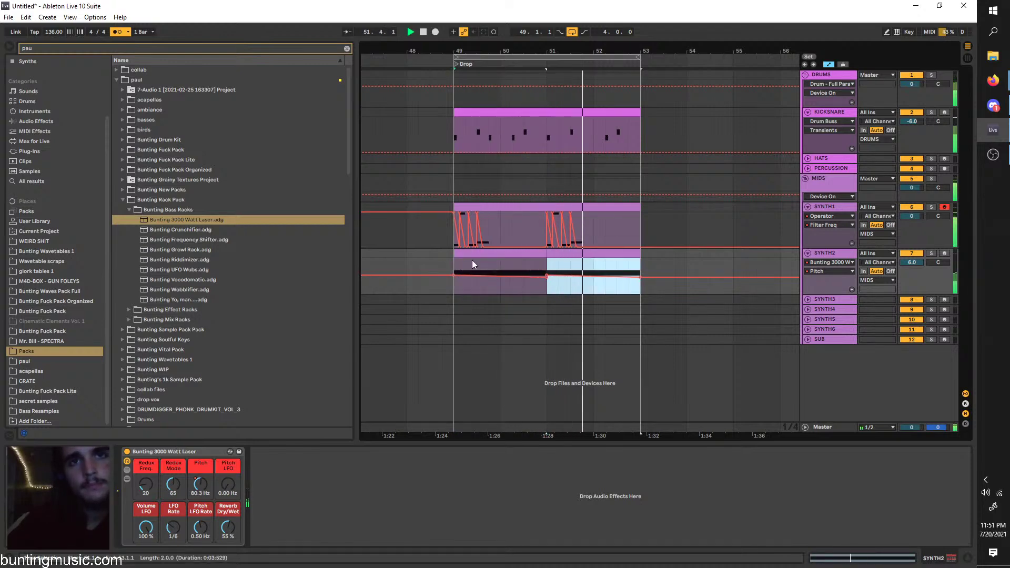
# Reshape the SYNTH2 Pitch automation to rise from about -1.81 kHz at bar 49 until bar 51, and duplicate it over bars 51–53
pyautogui.click(456, 263)
pyautogui.moveTo(459, 271); pyautogui.dragTo(455, 278)
pyautogui.press('space')
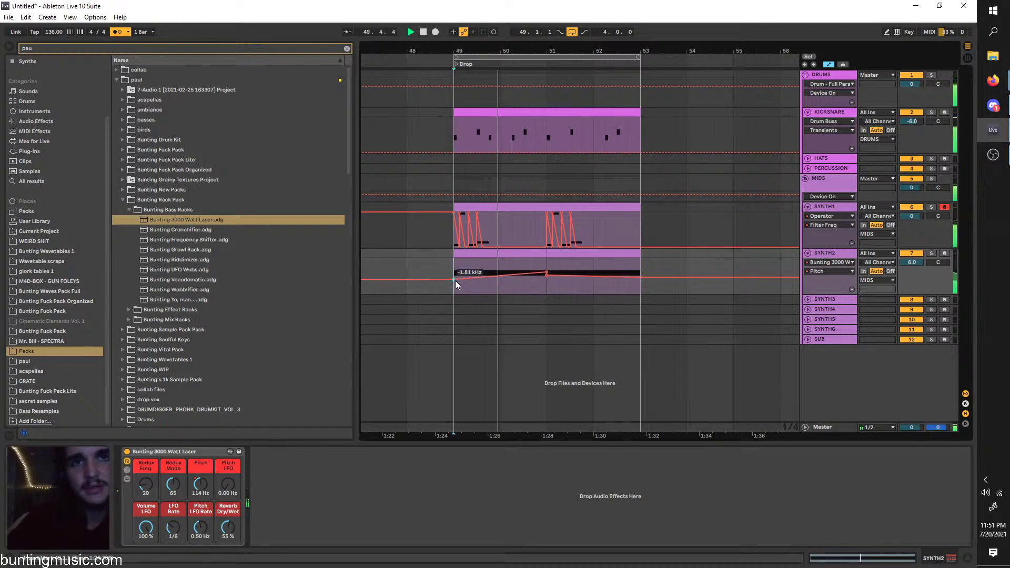
pyautogui.moveTo(457, 264); pyautogui.dragTo(548, 264)
pyautogui.hotkey('ctrl', 'd')
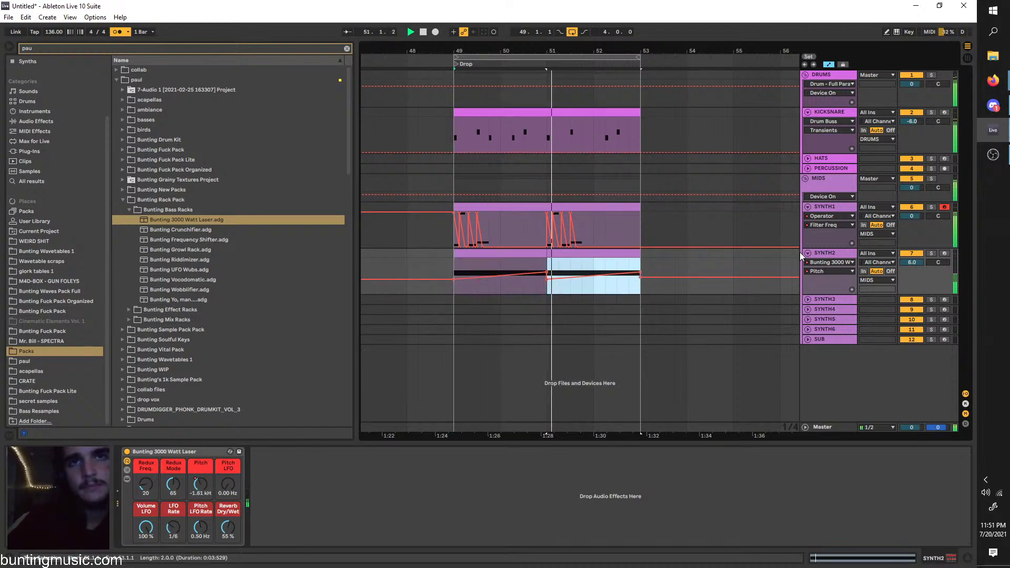
# Remove Operator from the SYNTH1 track and load the Bunting UFO Wubs bass rack in its place
pyautogui.doubleClick(834, 255)
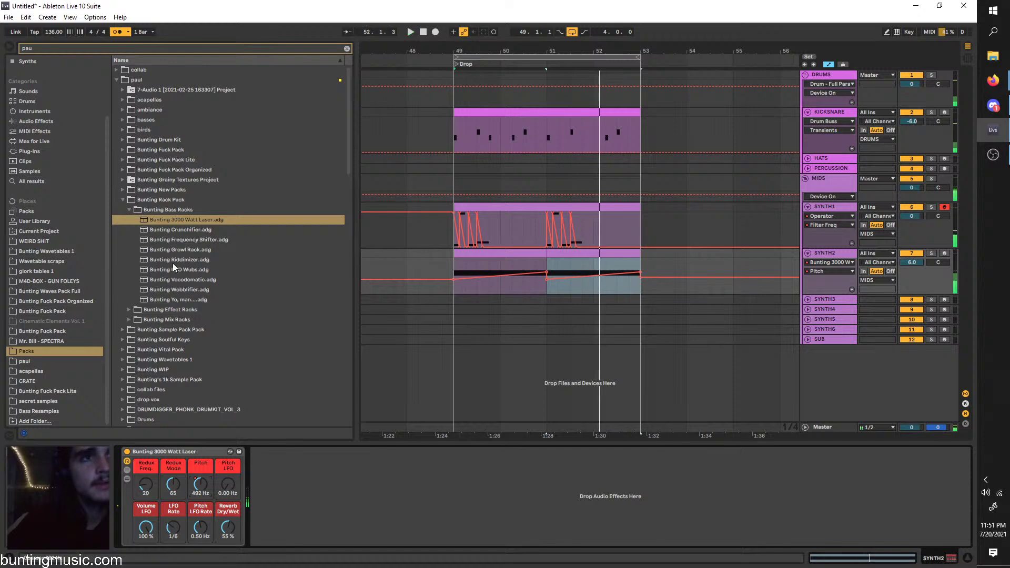
pyautogui.click(824, 187)
pyautogui.click(831, 206)
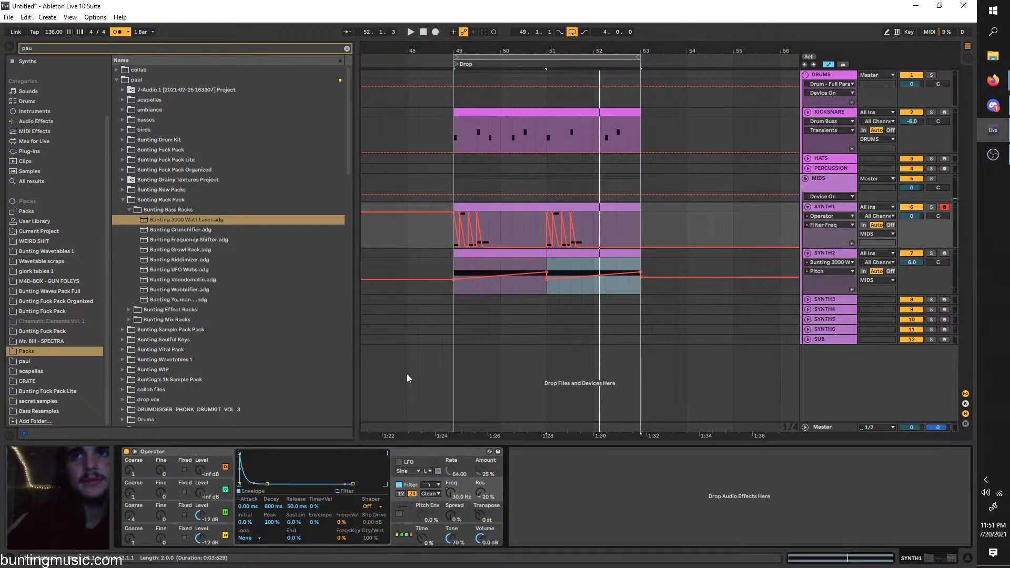
pyautogui.click(201, 450)
pyautogui.press('Delete')
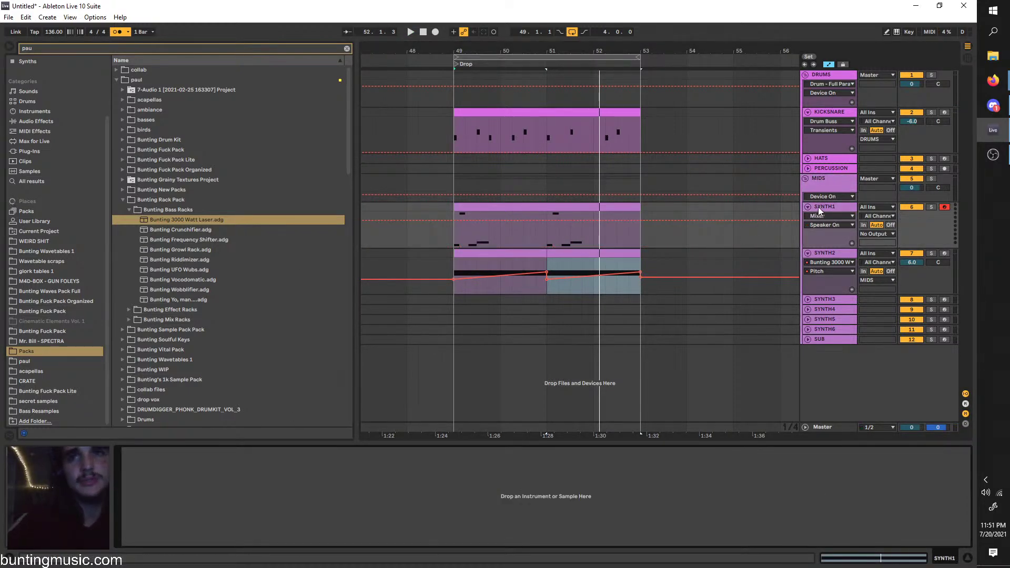
pyautogui.doubleClick(153, 278)
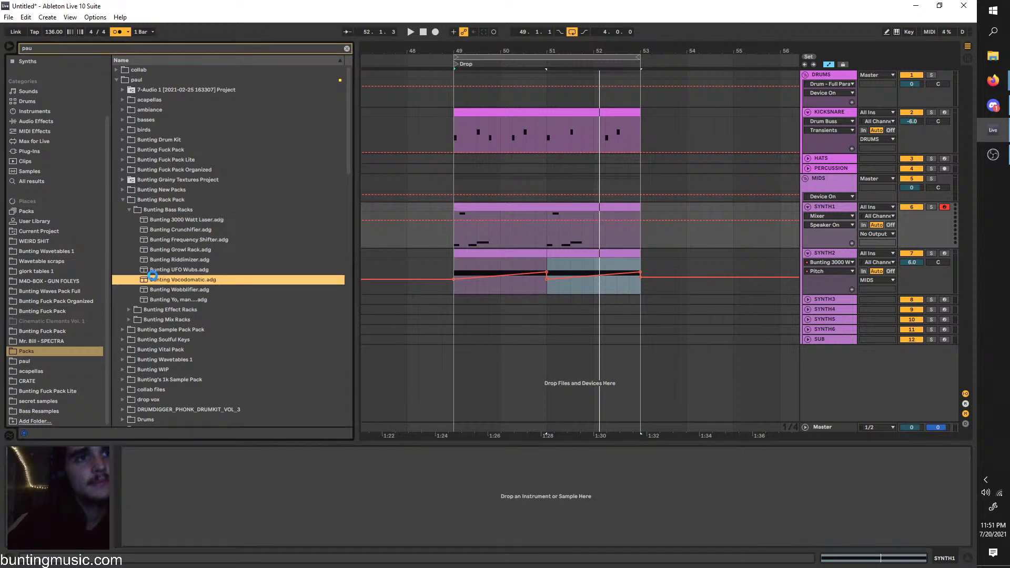
pyautogui.doubleClick(175, 269)
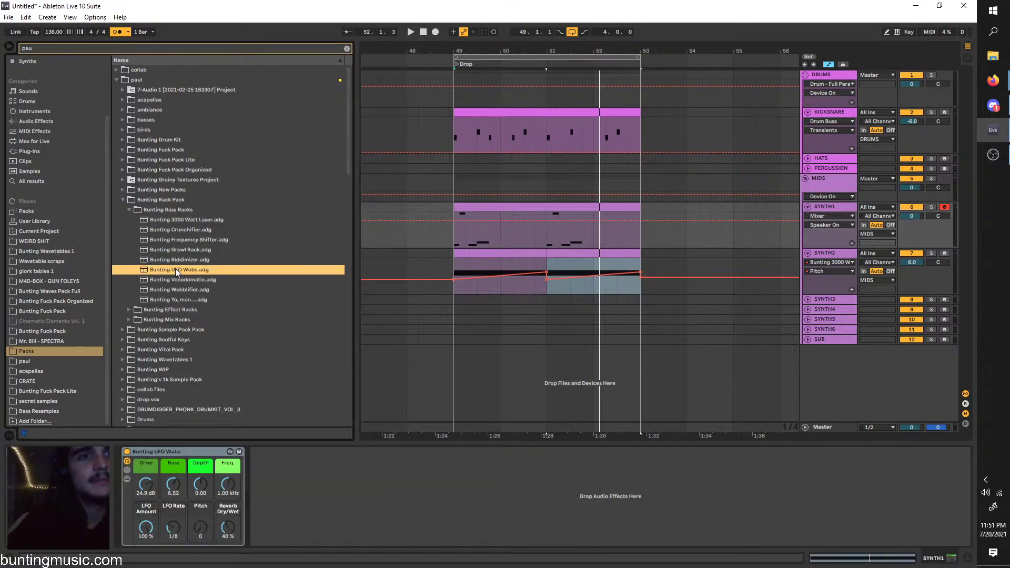
# Play the drop from bar 49 and set the UFO Wubs rack's LFO Rate to 1/4
pyautogui.press('space')
pyautogui.click(456, 237)
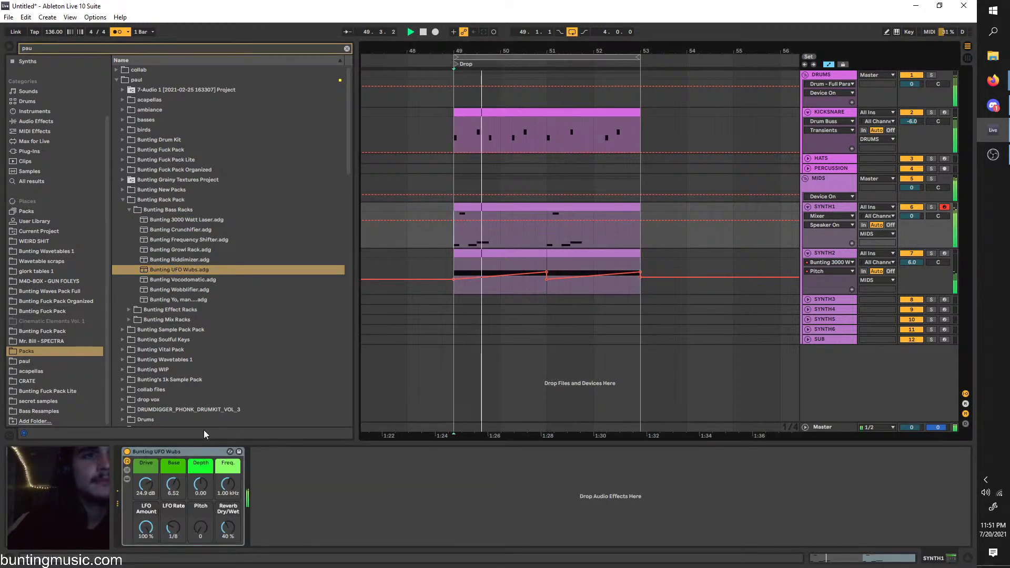
pyautogui.click(169, 524)
pyautogui.press('space')
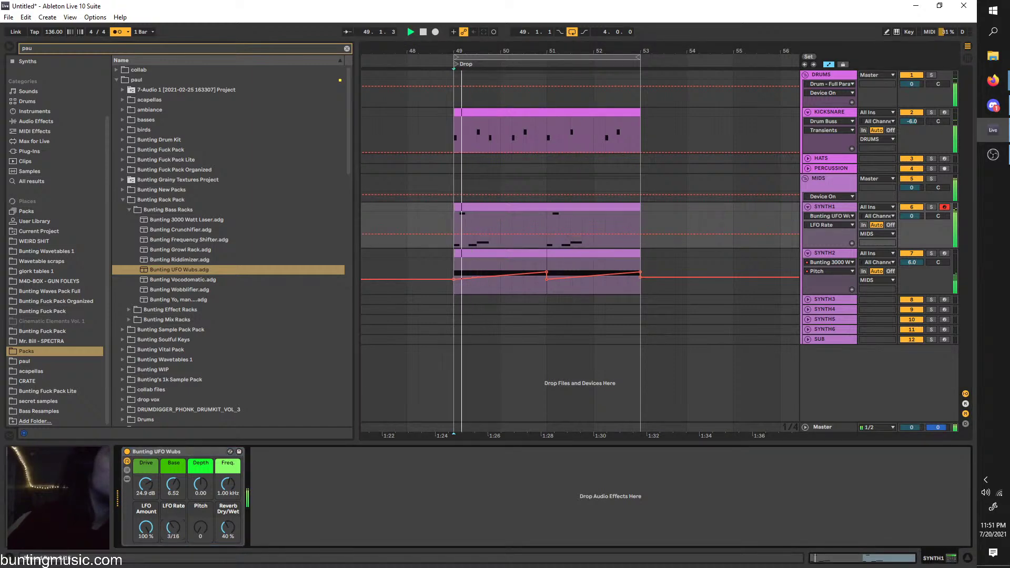
pyautogui.press('space')
pyautogui.press('space')
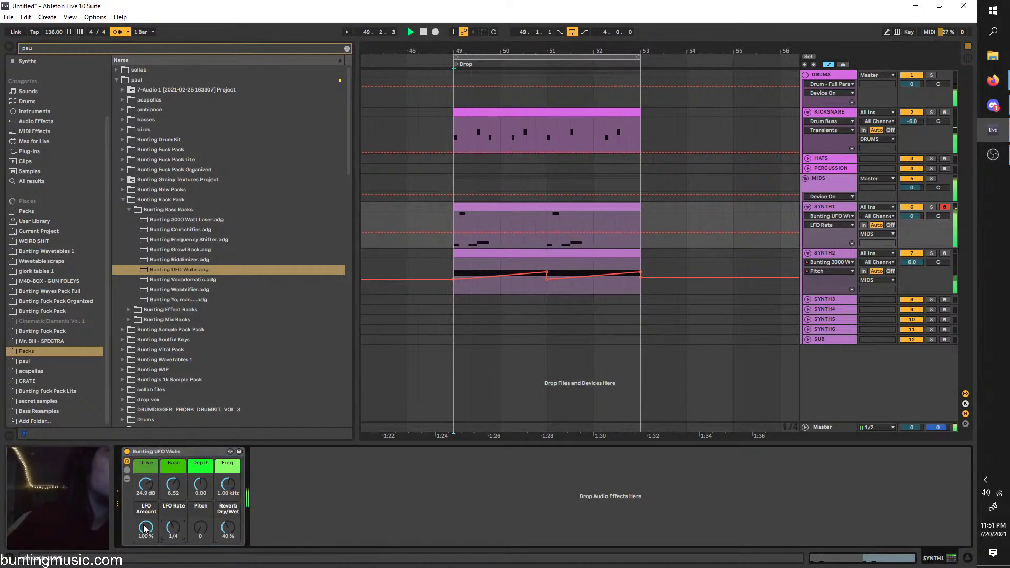
# Audition the UFO Wubs rack with its LFO Amount at 0% and restore it to 100%
pyautogui.press('space')
pyautogui.moveTo(144, 529); pyautogui.dragTo(144, 567)
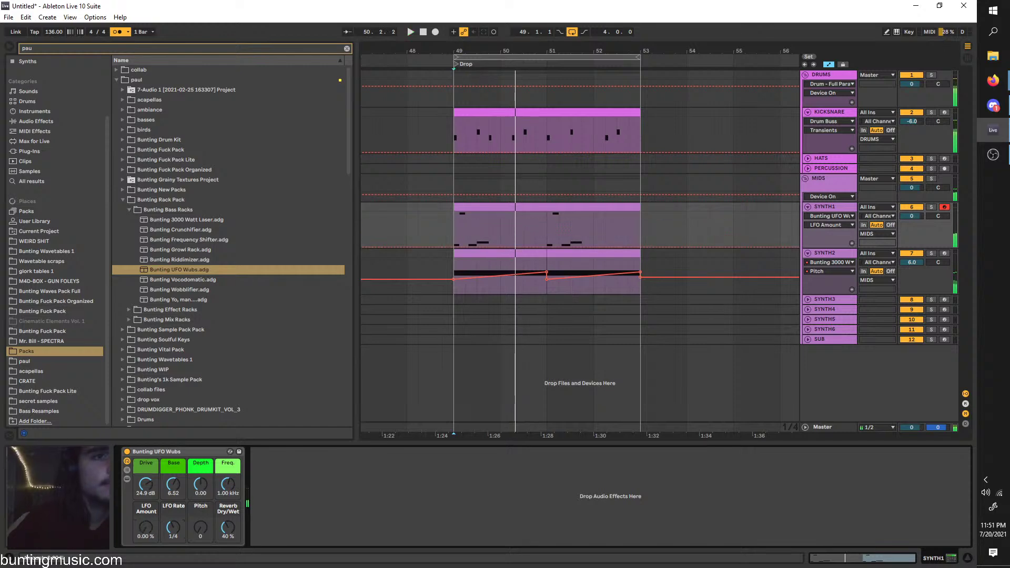
pyautogui.press('space')
pyautogui.moveTo(146, 526); pyautogui.dragTo(146, 486)
pyautogui.press('space')
pyautogui.press('space')
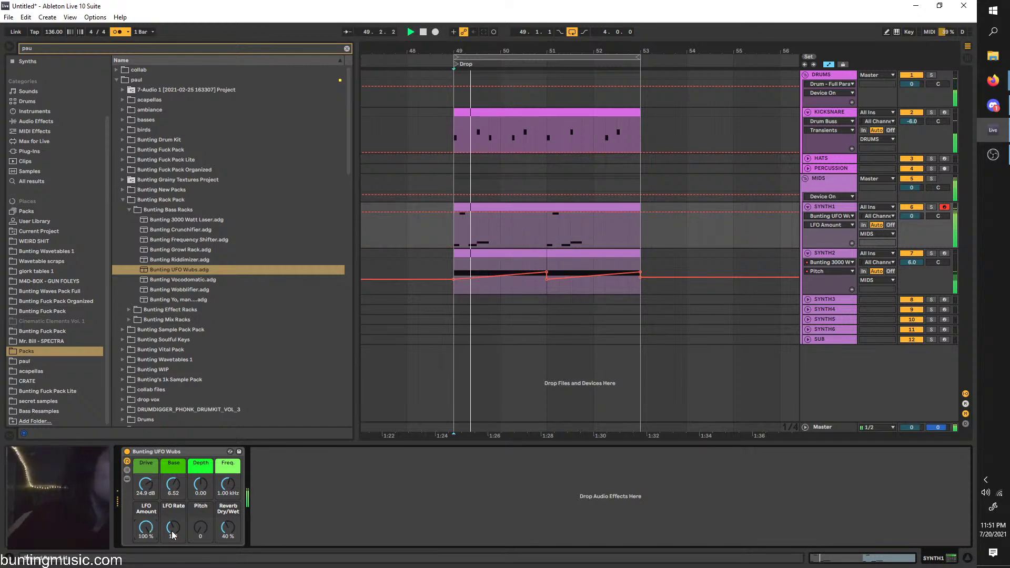
# Automate the UFO Wubs LFO Rate on SYNTH1 to 1/8 for the first beat of bar 49 and play it back
pyautogui.click(172, 528)
pyautogui.scroll(3, 424, 233)
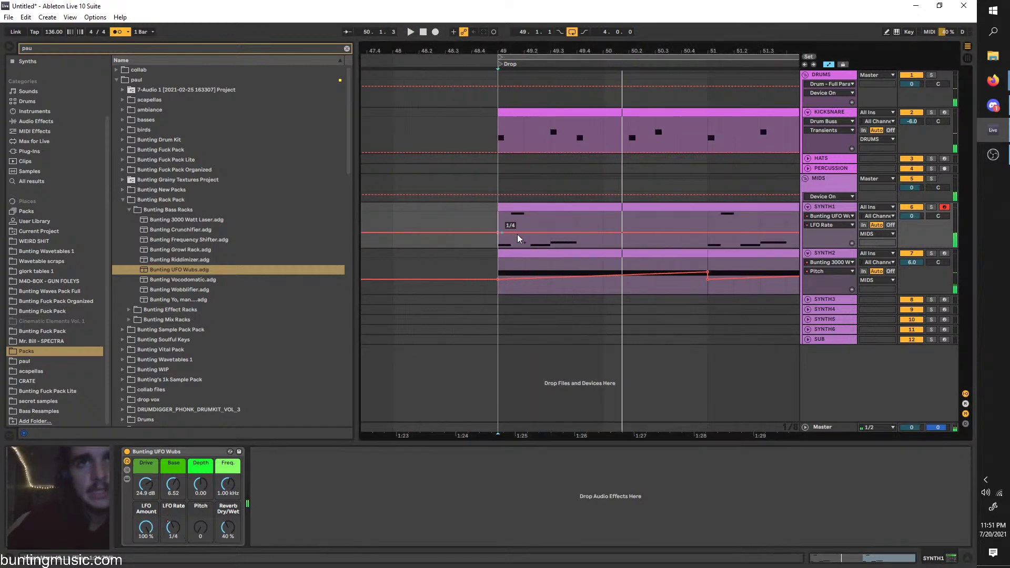
pyautogui.moveTo(497, 232); pyautogui.dragTo(524, 232)
pyautogui.press('space')
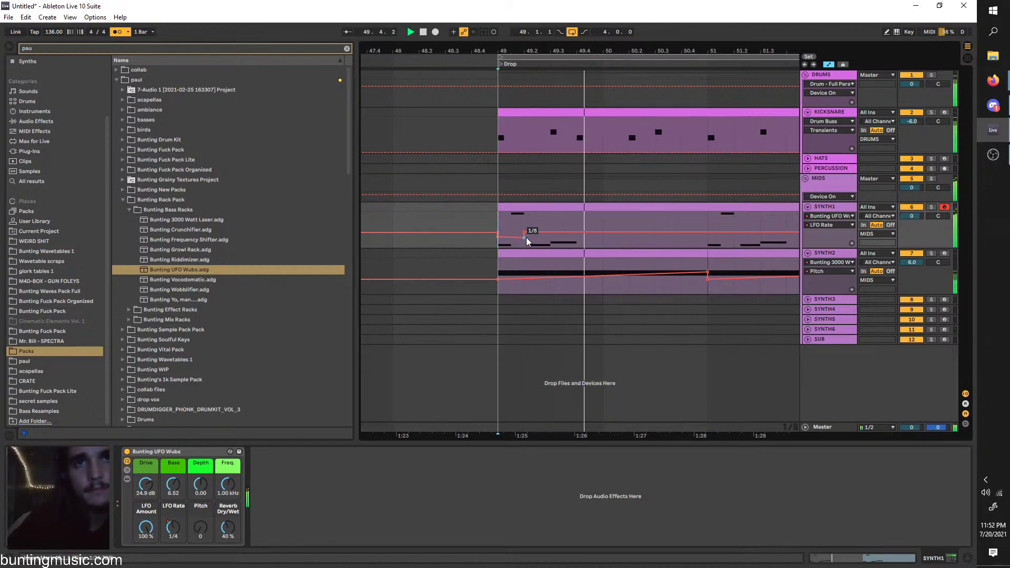
pyautogui.press('space')
pyautogui.press('space')
# Duplicate bars 49–51 of SYNTH1, including the LFO Rate automation, over bars 51–53
pyautogui.hscroll(2, 560, 217)
pyautogui.scroll(-3, 577, 216)
pyautogui.moveTo(613, 217); pyautogui.dragTo(558, 222)
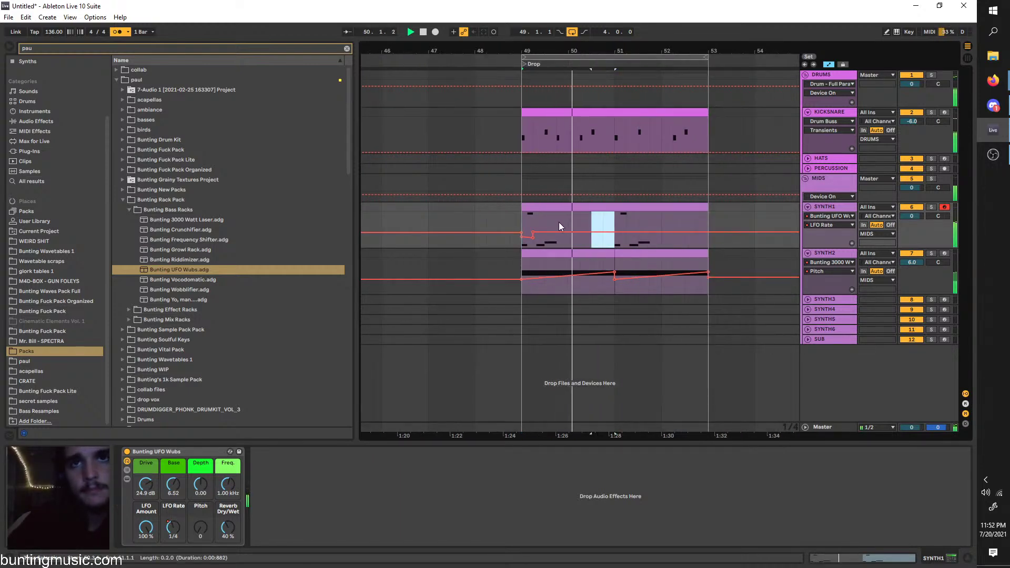
pyautogui.keyDown('shift'); pyautogui.click(519, 223); pyautogui.keyUp('shift')
pyautogui.hotkey('ctrl', 'd')
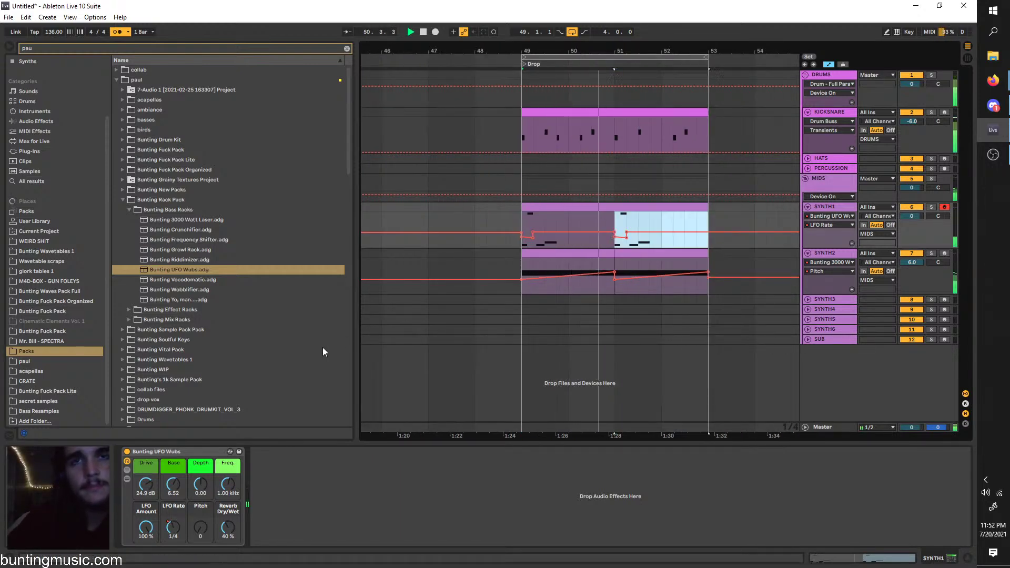
# Show the UFO Wubs Drive automation and duplicate bars 49–53 of all tracks onto bars 53–57
pyautogui.click(146, 487)
pyautogui.click(581, 57)
pyautogui.hotkey('ctrl', 'd')
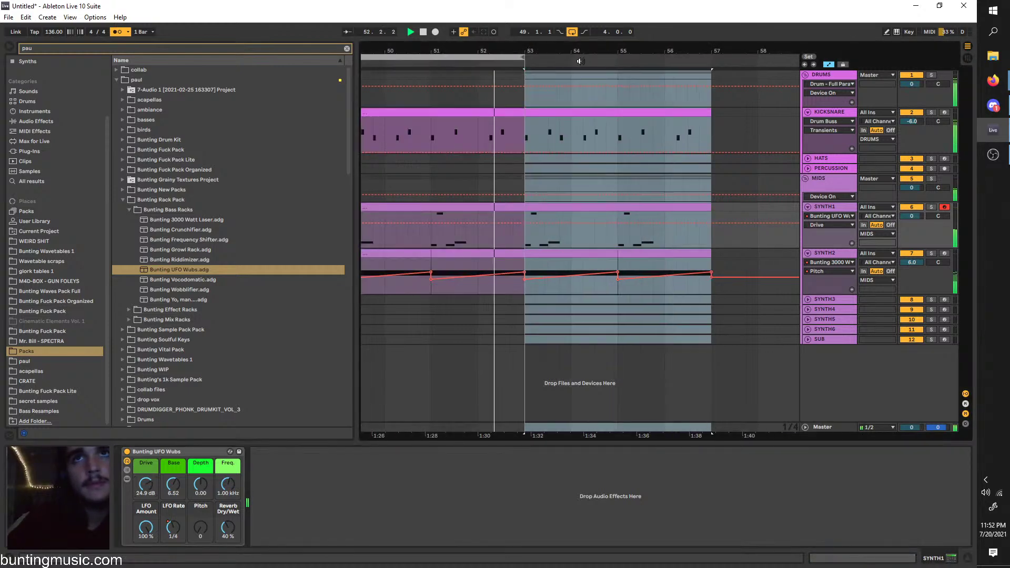
pyautogui.hscroll(-1, 421, 112)
pyautogui.press('space')
# Copy the KICKSNARE pattern from bars 49–51 across bars 51–57 and move the loop to bars 53–57
pyautogui.moveTo(461, 131); pyautogui.dragTo(371, 112)
pyautogui.hotkey('ctrl', 'd')
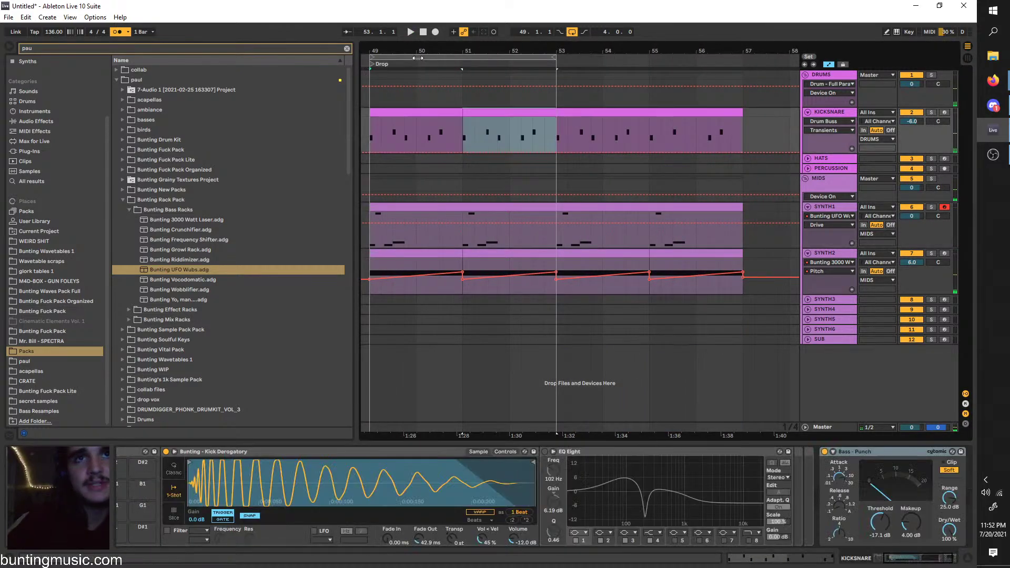
pyautogui.moveTo(417, 58); pyautogui.dragTo(606, 108)
pyautogui.moveTo(550, 134)
pyautogui.mouseDown()
pyautogui.moveTo(361, 112)
pyautogui.moveTo(383, 113)
pyautogui.mouseUp()
pyautogui.hotkey('ctrl', 'd')
# Play the duplicated section from bar 53 to check the drums and basses together
pyautogui.click(581, 133)
pyautogui.press('space')
pyautogui.click(578, 134)
pyautogui.press('space')
pyautogui.press('space')
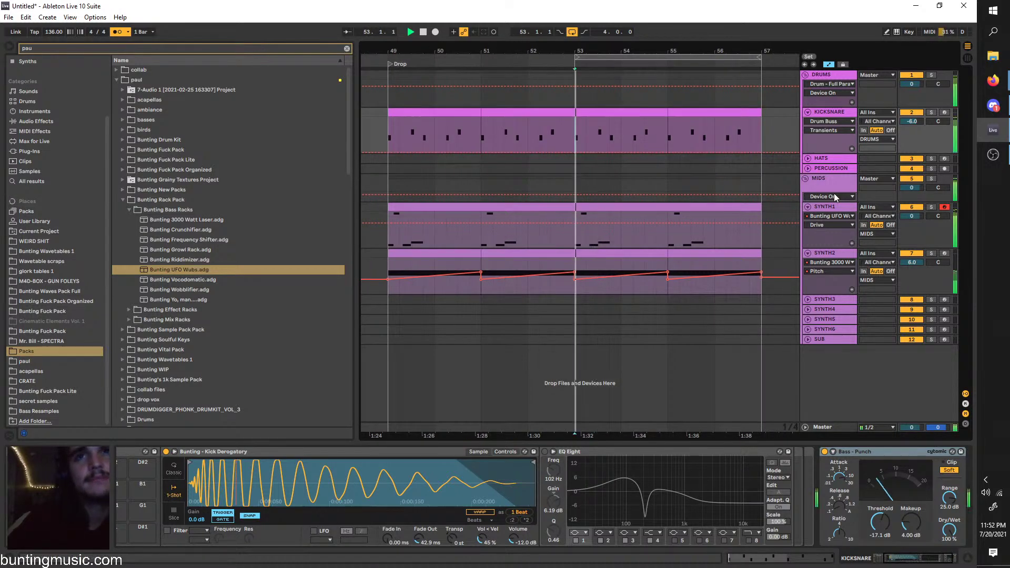
# Step the UFO Wubs Drive automation on SYNTH1 up to 35.7 dB from bar 53 onward
pyautogui.click(830, 207)
pyautogui.press('space')
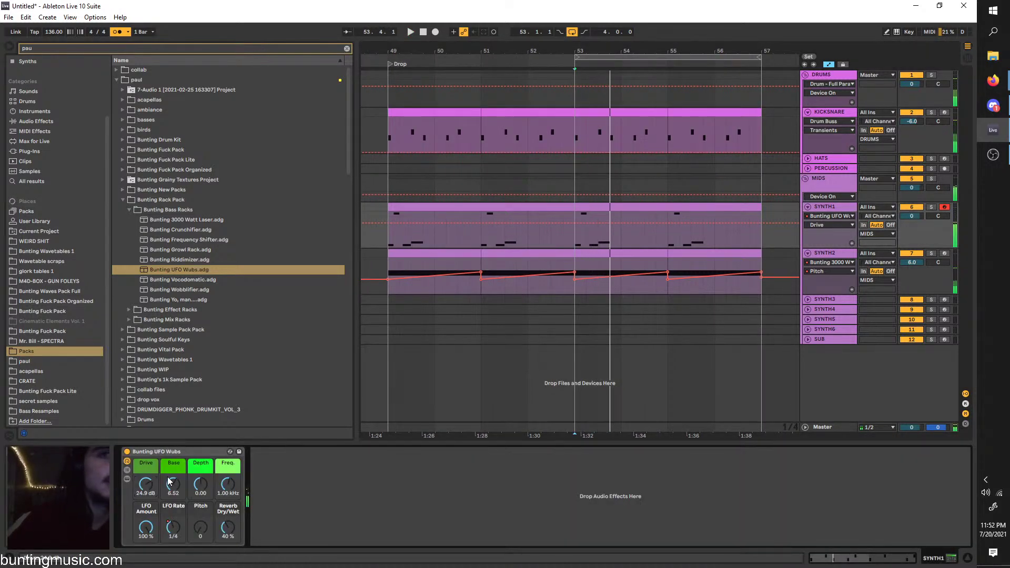
pyautogui.scroll(3, 575, 228)
pyautogui.click(568, 223)
pyautogui.moveTo(561, 223); pyautogui.dragTo(560, 212)
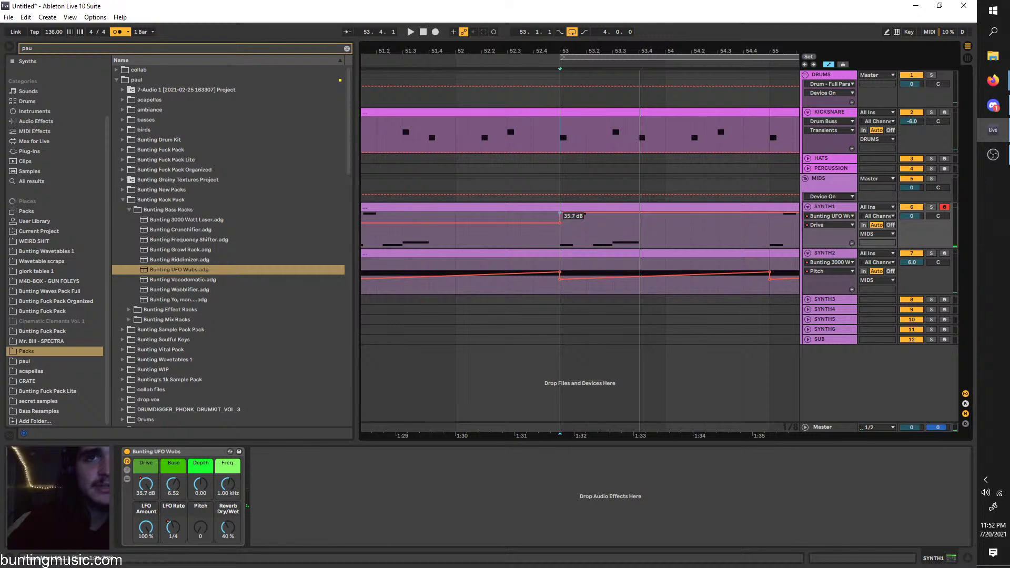
pyautogui.scroll(-3, 496, 306)
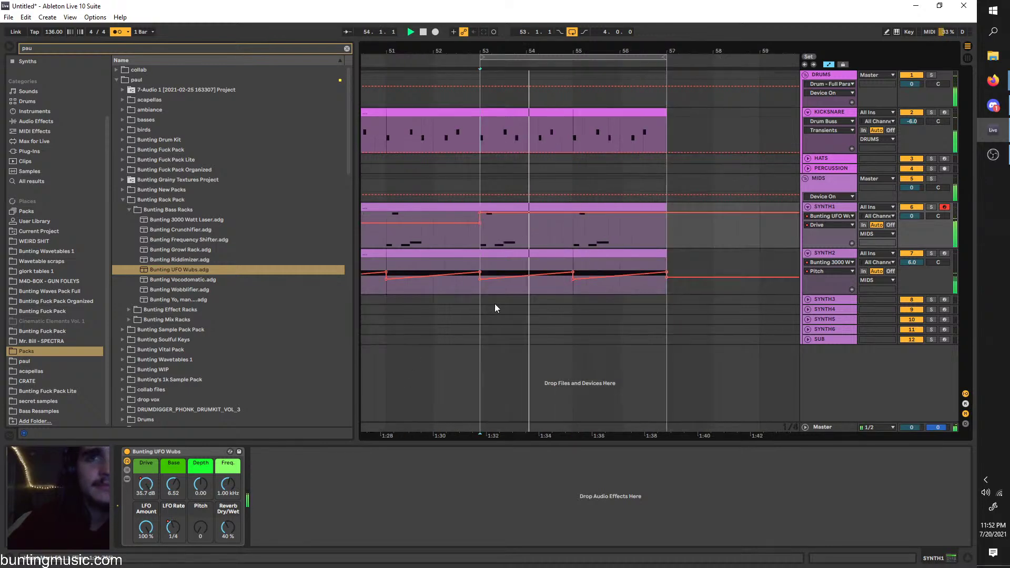
# Step the UFO Wubs Base automation on SYNTH1 down to -5.39 from bar 55 onward and play it back
pyautogui.click(173, 485)
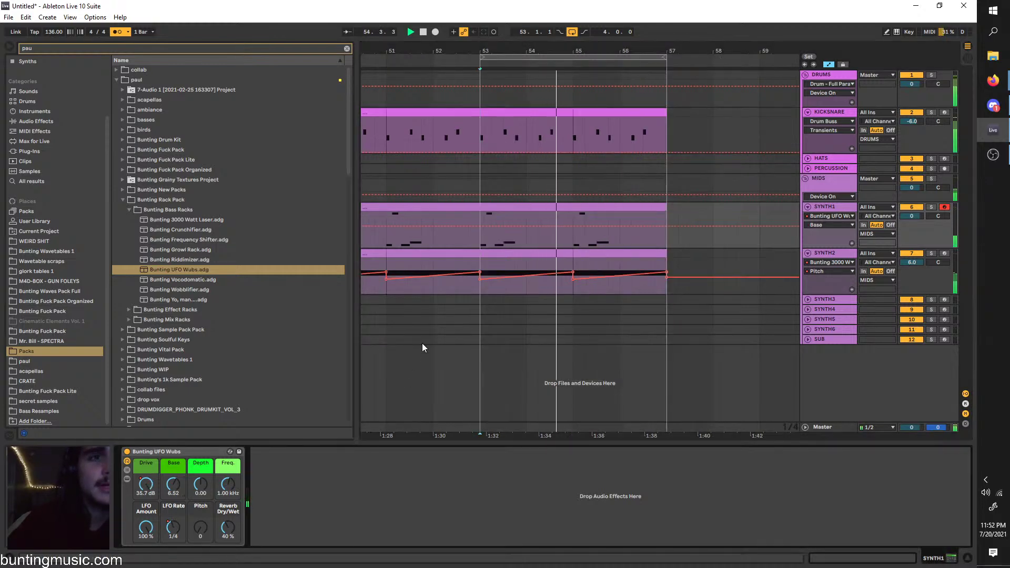
pyautogui.scroll(3, 563, 227)
pyautogui.click(559, 226)
pyautogui.moveTo(559, 226); pyautogui.dragTo(559, 231)
pyautogui.click(560, 243)
pyautogui.press('space')
pyautogui.press('space')
pyautogui.press('space')
pyautogui.press('space')
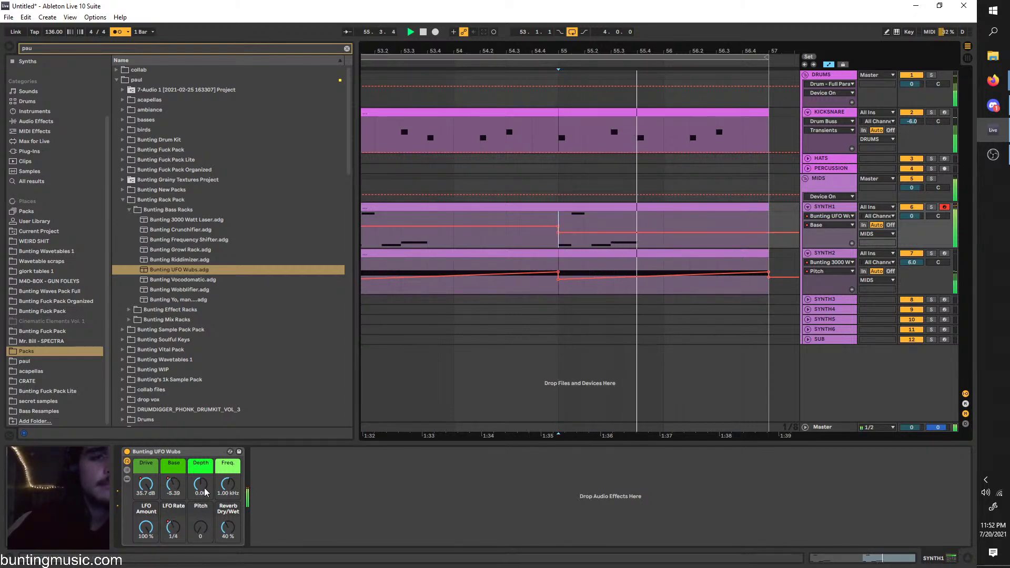
# Set the UFO Wubs rack's Depth to 24.0 and Freq to 55.0 Hz
pyautogui.press('space')
pyautogui.press('space')
pyautogui.moveTo(201, 485); pyautogui.dragTo(228, 521)
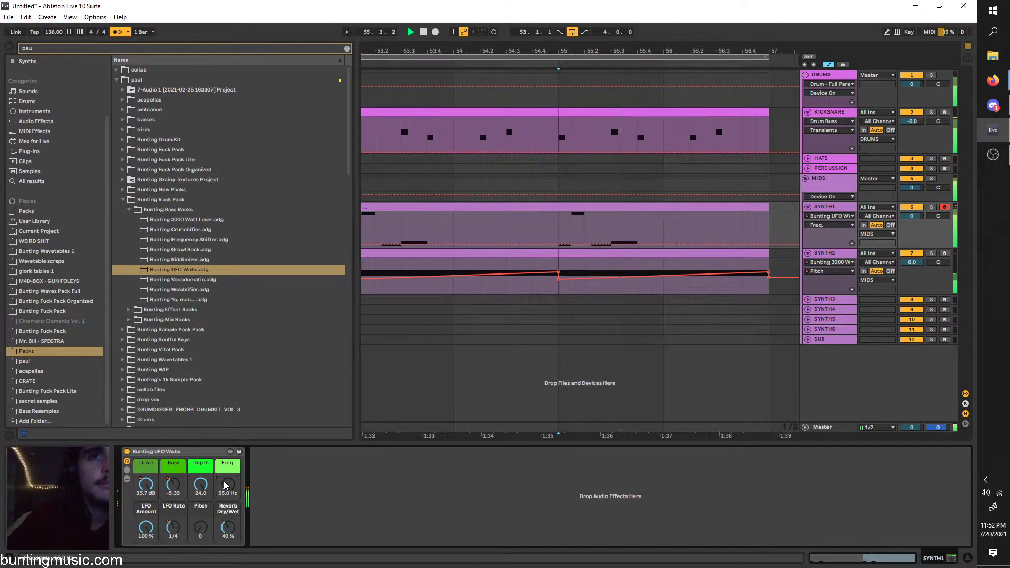
pyautogui.rightClick(204, 490)
pyautogui.click(204, 491)
pyautogui.rightClick(202, 488)
pyautogui.click(200, 488)
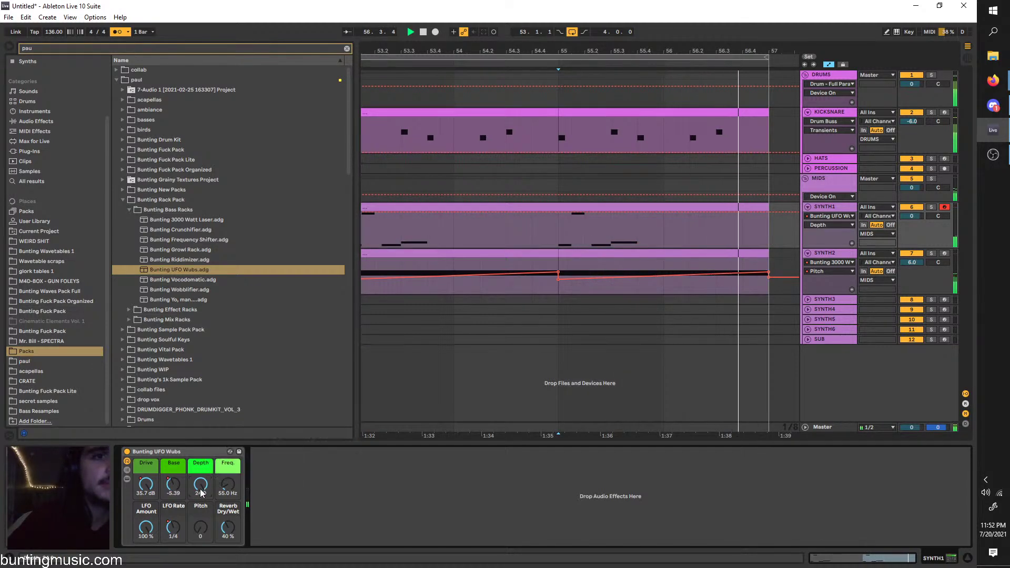
# Raise the UFO Wubs Pitch to 952 and automate it to fall to 0 within half a beat after bar 55
pyautogui.moveTo(195, 524); pyautogui.dragTo(196, 457)
pyautogui.press('space')
pyautogui.press('space')
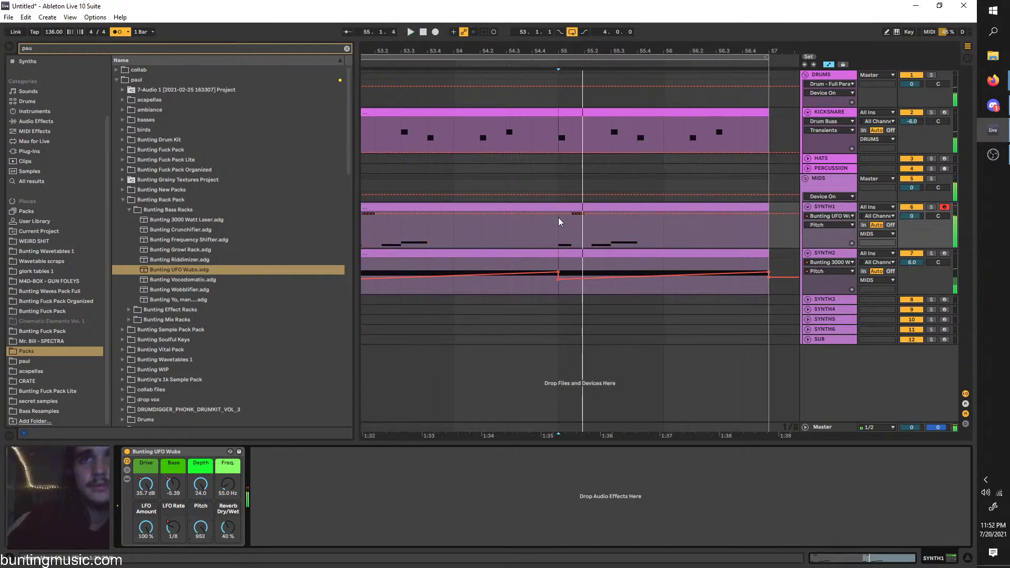
pyautogui.moveTo(569, 214); pyautogui.dragTo(571, 245)
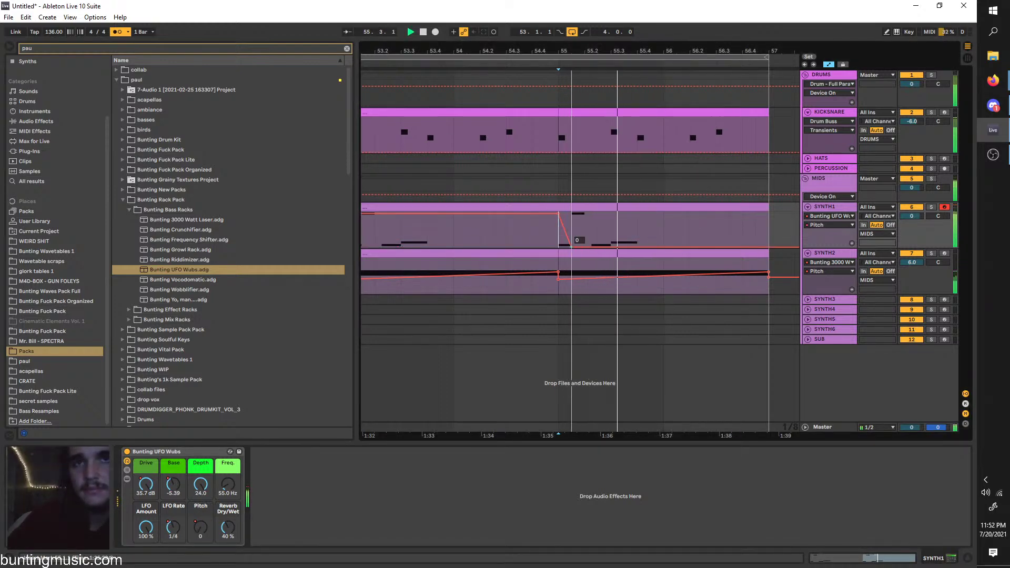
# Pull the SYNTH1 Pitch automation down to 0 everywhere before bar 55 and move the loop back to bars 49–53
pyautogui.press('-')
pyautogui.press('-')
pyautogui.press('-')
pyautogui.click(450, 235)
pyautogui.press('space')
pyautogui.press('space')
pyautogui.press('+')
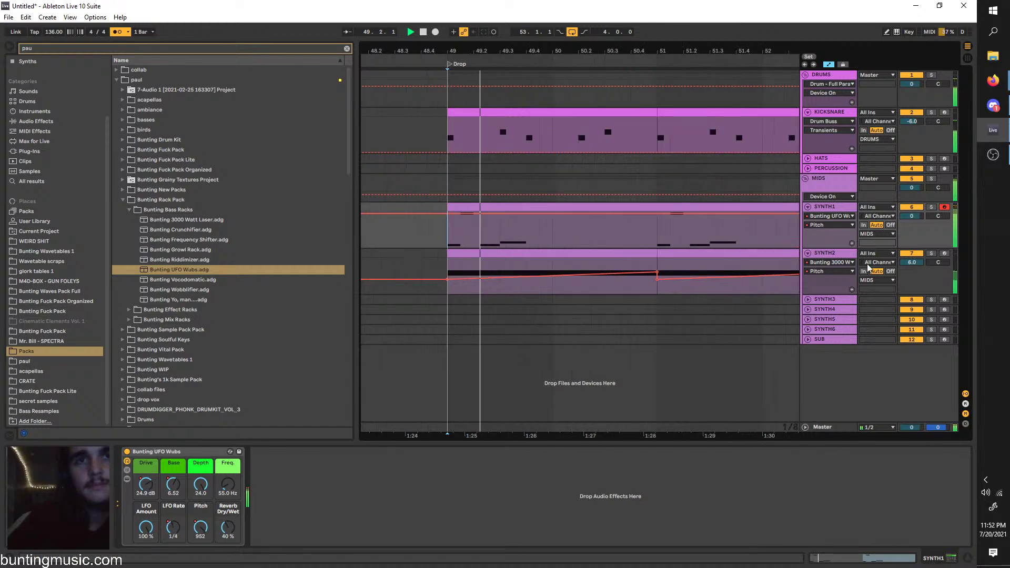
pyautogui.press('Down')
pyautogui.moveTo(708, 213); pyautogui.dragTo(708, 246)
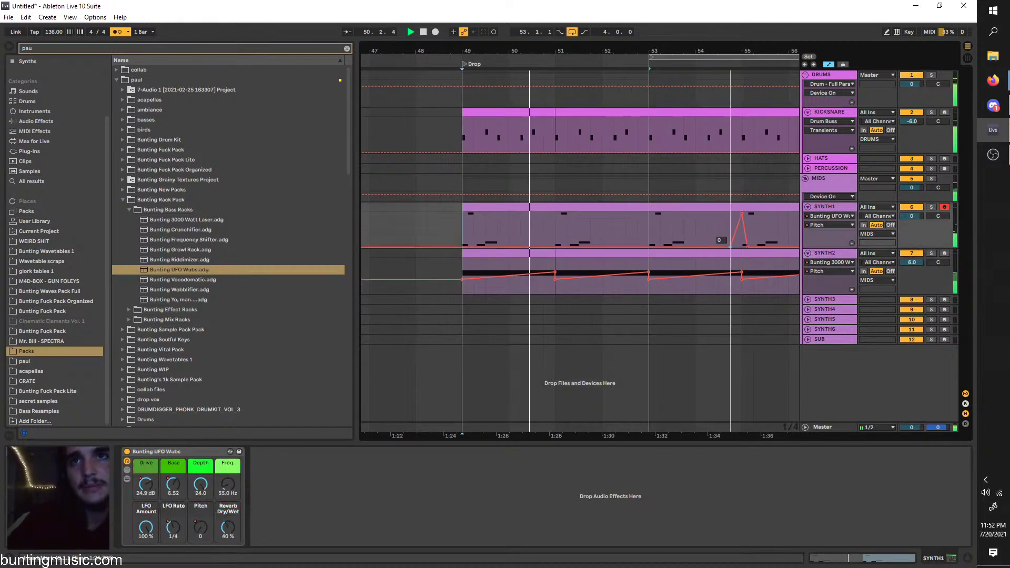
pyautogui.moveTo(687, 55); pyautogui.dragTo(501, 55)
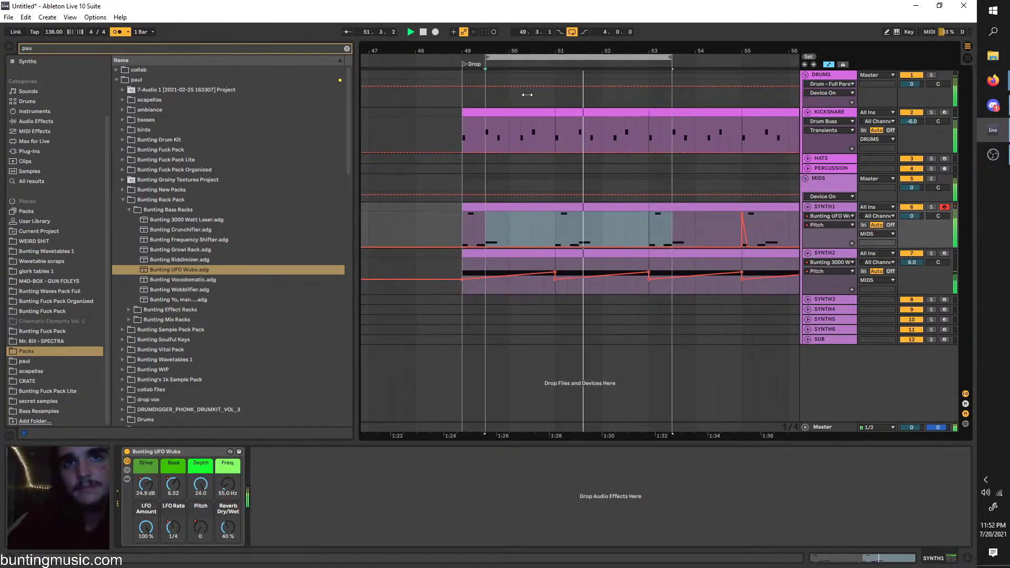
# Duplicate the SYNTH1 track and shift the copy's bars 49–53 clip to start on beat 4 of bar 49
pyautogui.click(817, 208)
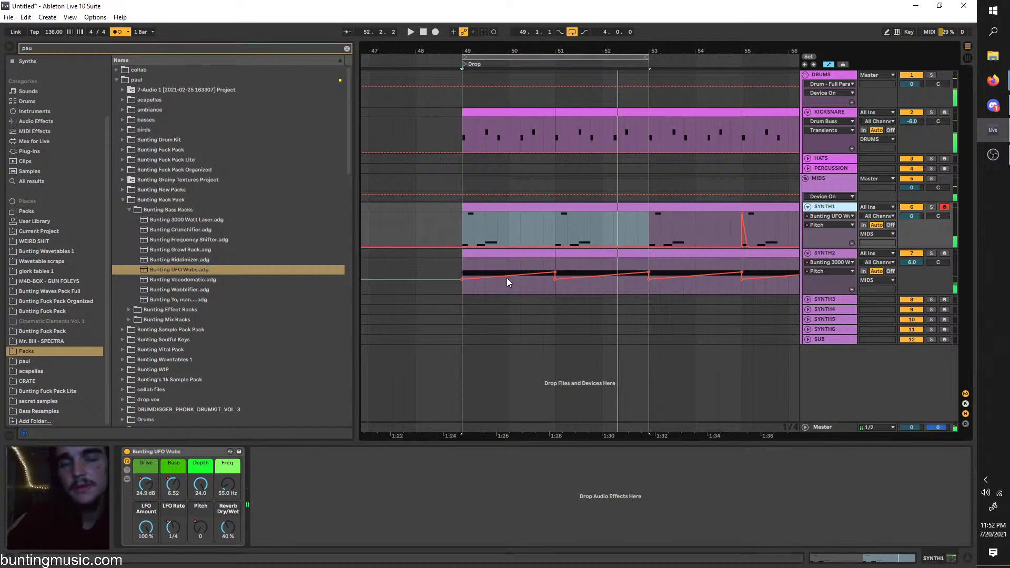
pyautogui.hotkey('ctrl', 'd')
pyautogui.moveTo(507, 277)
pyautogui.mouseDown()
pyautogui.moveTo(512, 258)
pyautogui.moveTo(503, 259)
pyautogui.mouseUp()
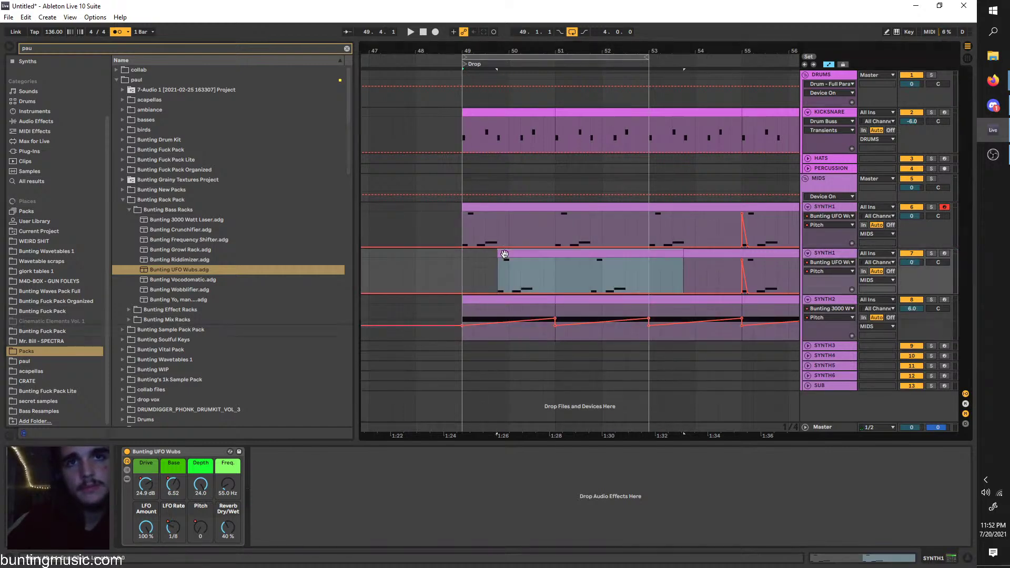
# Replace the riff notes in the shifted clip with a single F0 note held for about five beats, and play it back
pyautogui.doubleClick(503, 255)
pyautogui.moveTo(786, 475); pyautogui.dragTo(279, 384)
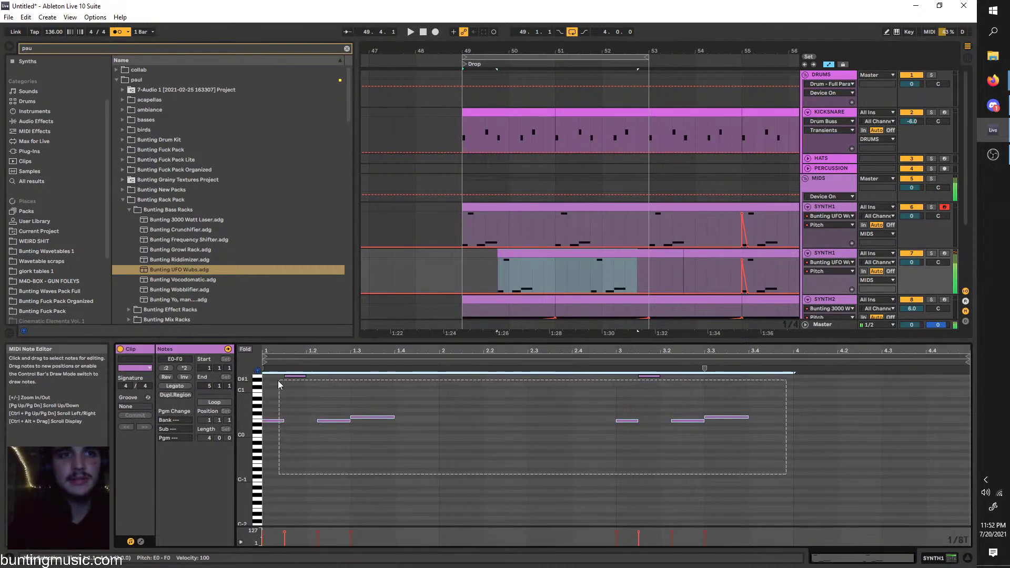
pyautogui.press('Delete')
pyautogui.doubleClick(266, 418)
pyautogui.moveTo(373, 424); pyautogui.dragTo(302, 375)
pyautogui.press('Delete')
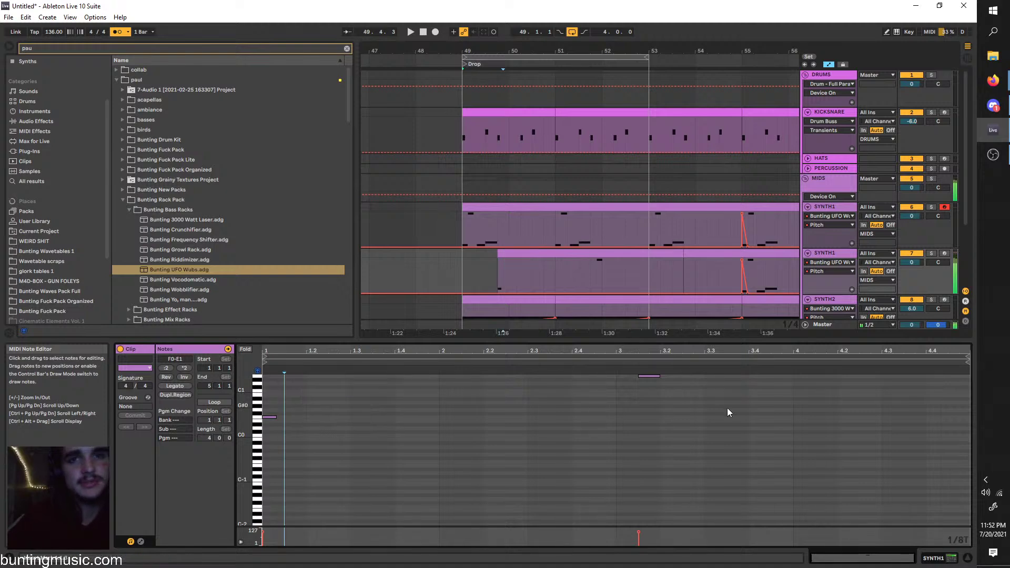
pyautogui.moveTo(727, 408); pyautogui.dragTo(608, 375)
pyautogui.press('Delete')
pyautogui.moveTo(277, 417); pyautogui.dragTo(489, 422)
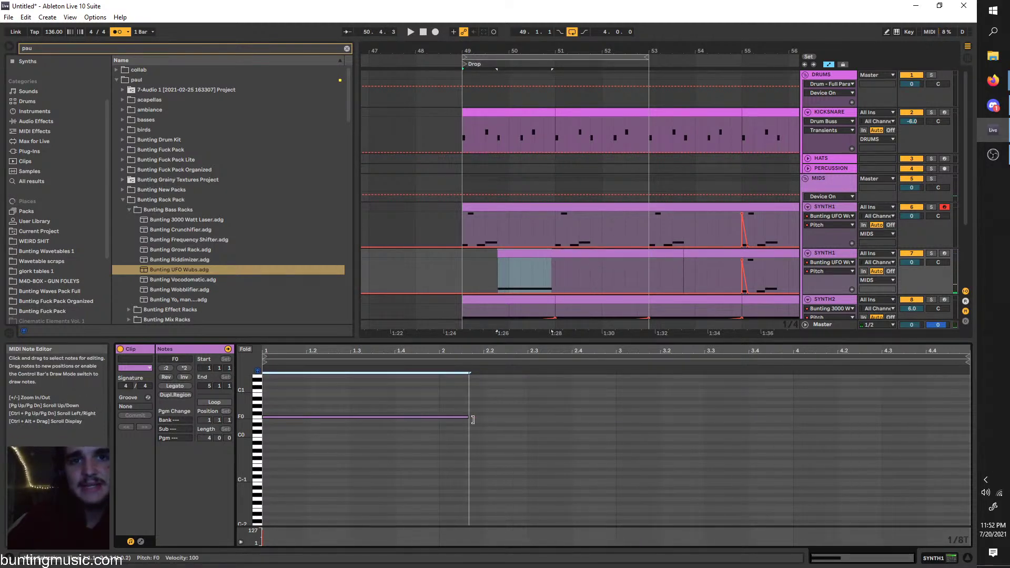
pyautogui.press('space')
pyautogui.click(497, 271)
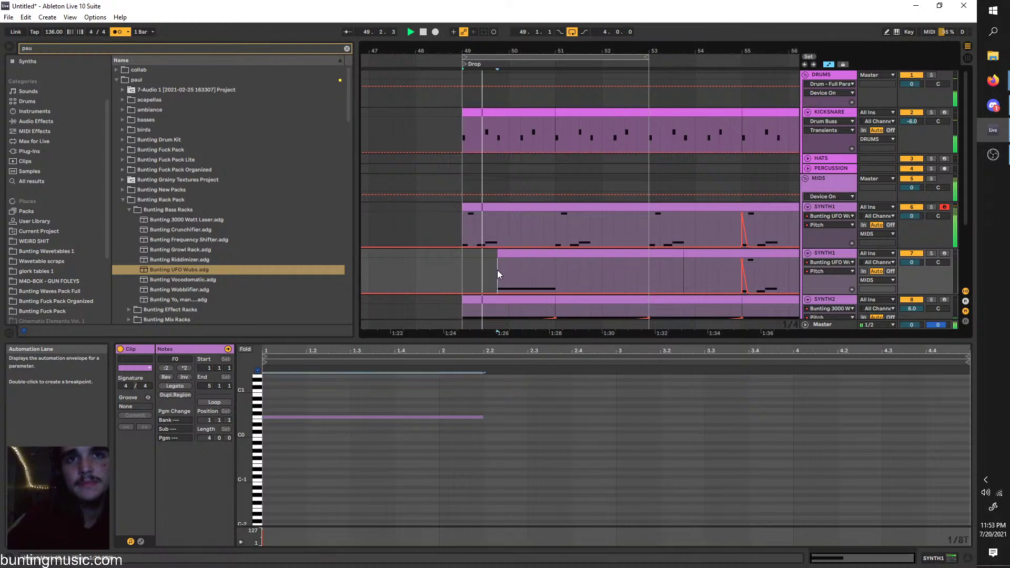
# Delete the Drive and Base automation from the UFO Wubs rack on the SYNTH1 copy
pyautogui.click(844, 254)
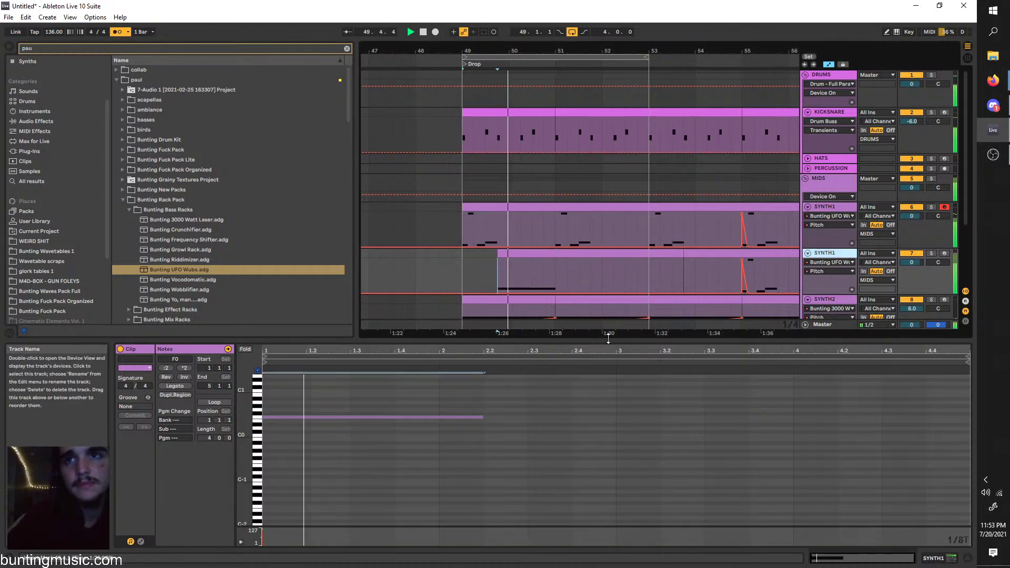
pyautogui.doubleClick(832, 254)
pyautogui.rightClick(151, 481)
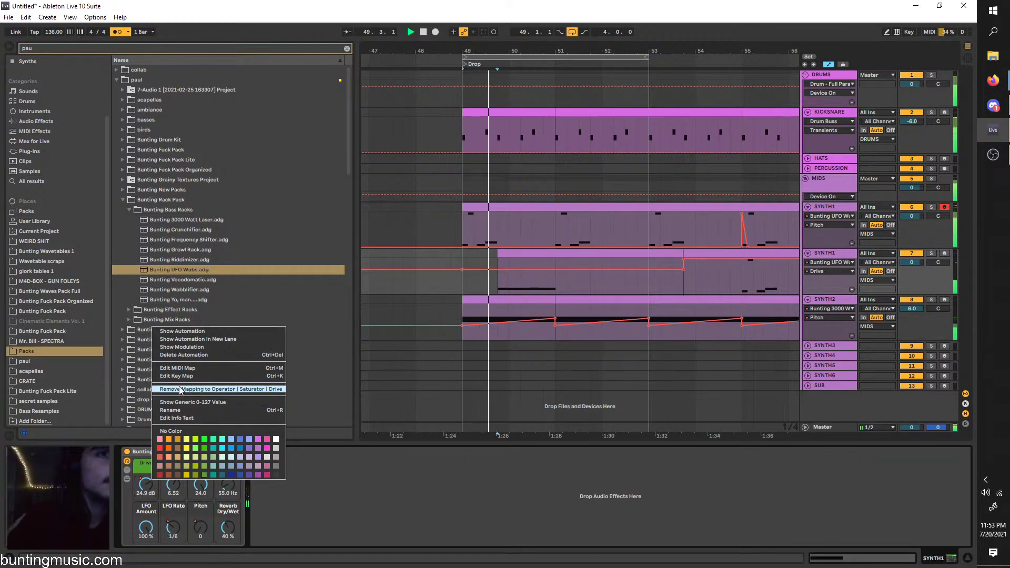
pyautogui.click(189, 355)
pyautogui.click(177, 483)
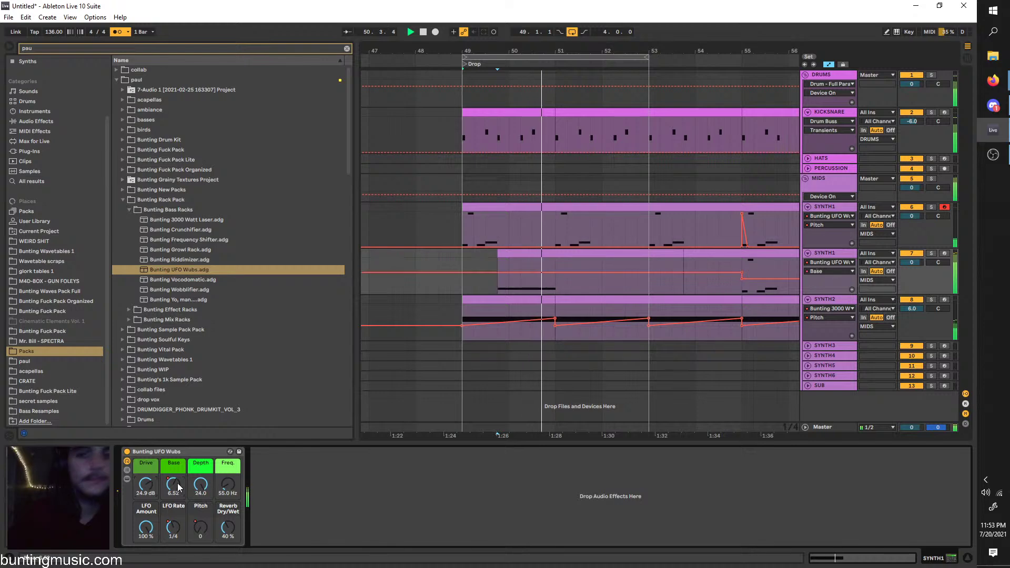
# Remove the LFO Rate automation breakpoints that form the dip at beat 4 of bar 49 on the SYNTH1 copy
pyautogui.click(173, 528)
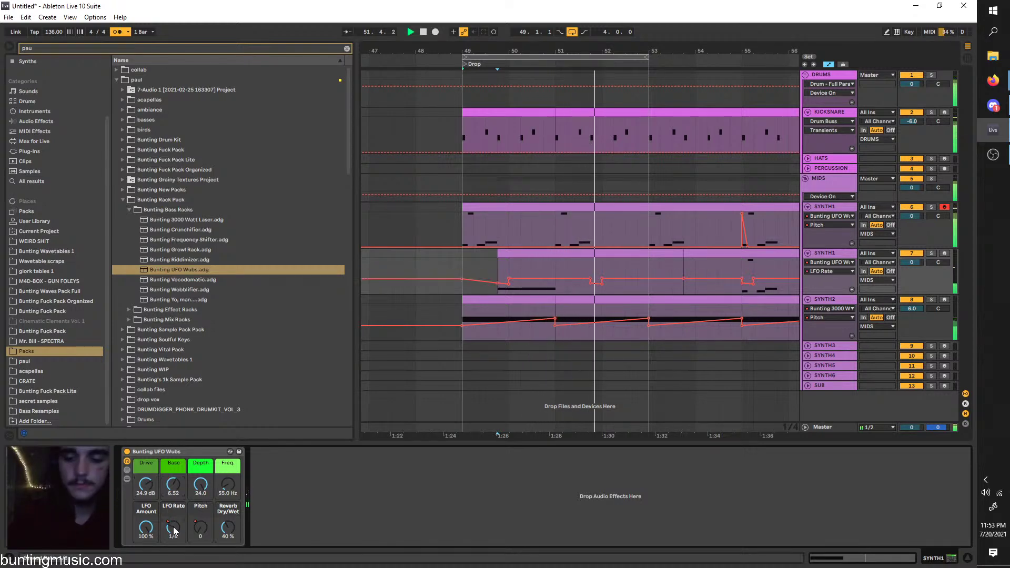
pyautogui.click(509, 283)
pyautogui.click(498, 282)
# Set the copy's UFO Wubs Drive to 22.7 dB and Base to -3.12, and replay from bar 49
pyautogui.moveTo(163, 479); pyautogui.dragTo(163, 499)
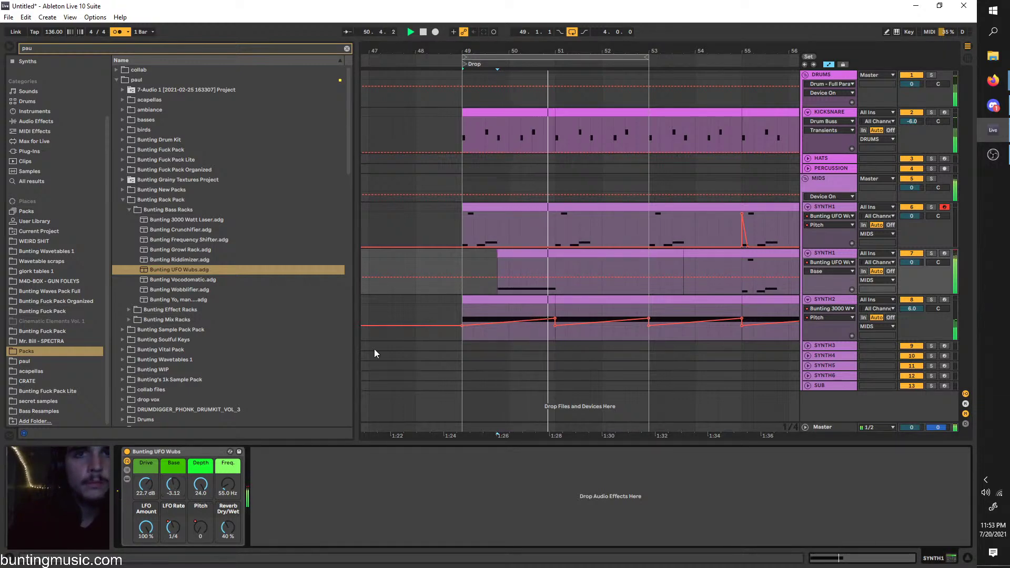
pyautogui.press('space')
pyautogui.click(462, 253)
pyautogui.press('space')
# Duplicate bars 49–51 of the SYNTH1 copy into bars 51–53
pyautogui.scroll(2, 462, 254)
pyautogui.hscroll(1, 468, 256)
pyautogui.scroll(-4, 472, 258)
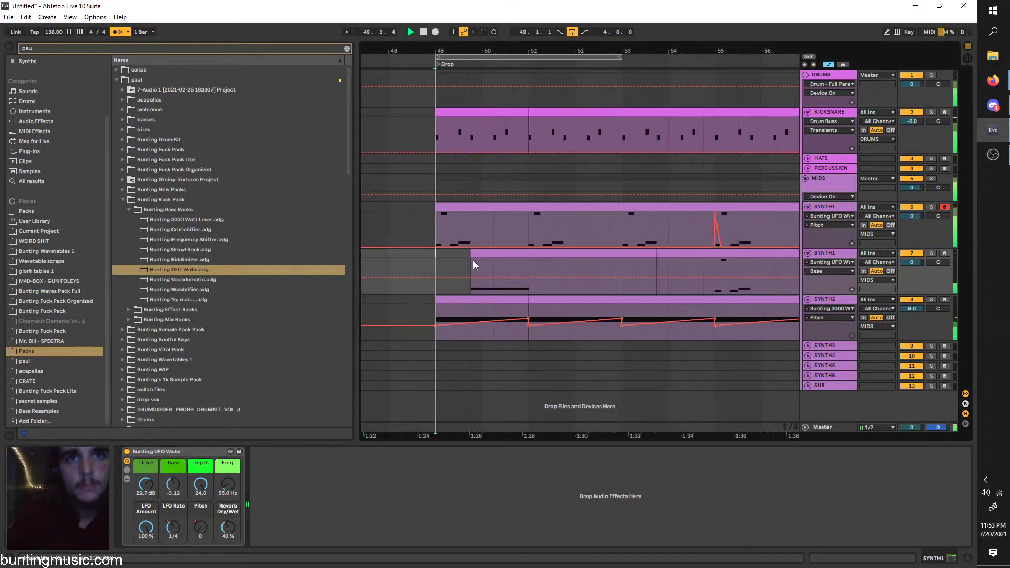
pyautogui.moveTo(528, 262); pyautogui.dragTo(437, 250)
pyautogui.hotkey('ctrl', 'd')
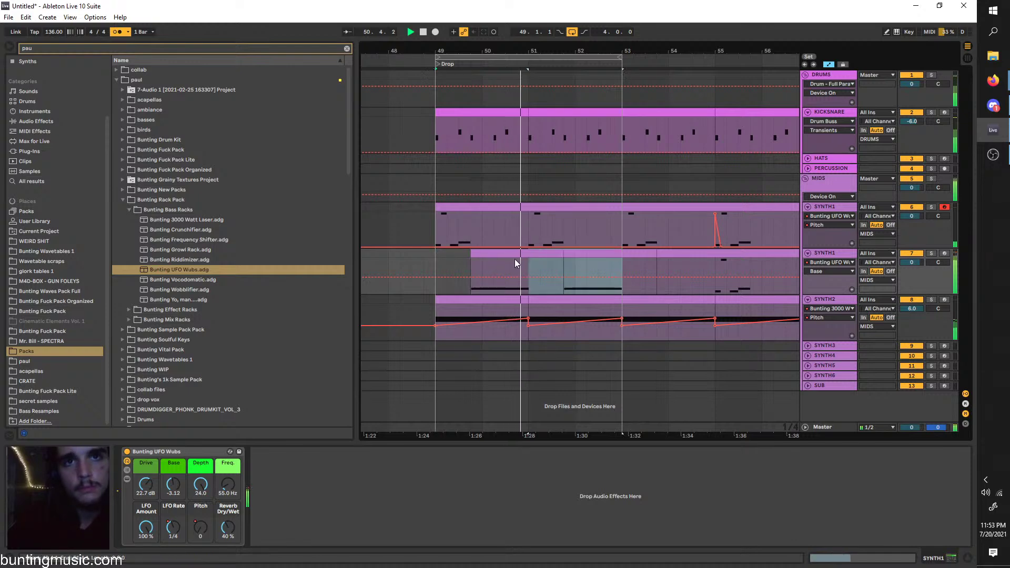
# Copy the one-beat LFO Rate automation dip at bar 55 and paste it at beat 4 of bar 51
pyautogui.click(173, 523)
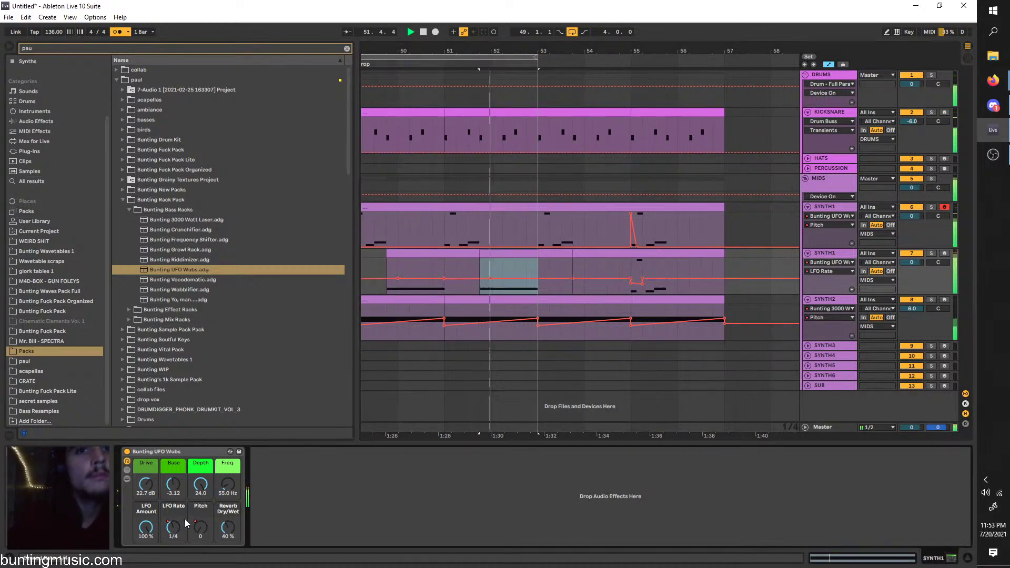
pyautogui.moveTo(641, 272); pyautogui.dragTo(632, 273)
pyautogui.hotkey('ctrl', 'c')
pyautogui.click(479, 266)
pyautogui.hotkey('ctrl', 'v')
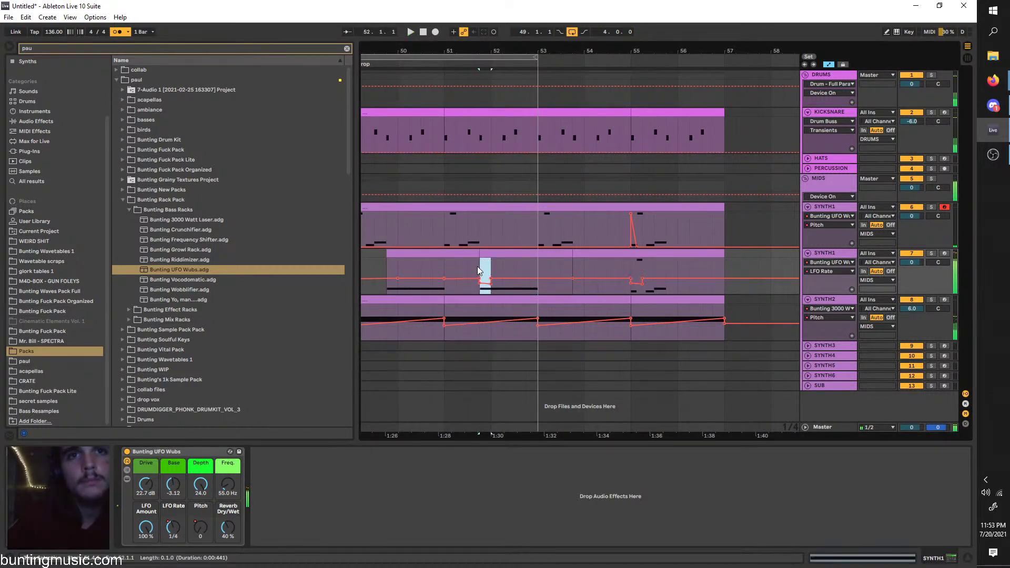
# Duplicate bars 49–53 of the SYNTH1 copy into bars 53–57
pyautogui.scroll(-3, 536, 264)
pyautogui.moveTo(537, 264); pyautogui.dragTo(456, 256)
pyautogui.hotkey('ctrl', 'd')
pyautogui.scroll(3, 566, 261)
# Set the UFO Wubs Pitch on the SYNTH1 copy to 0 and play from beat 4 of bar 53
pyautogui.click(533, 264)
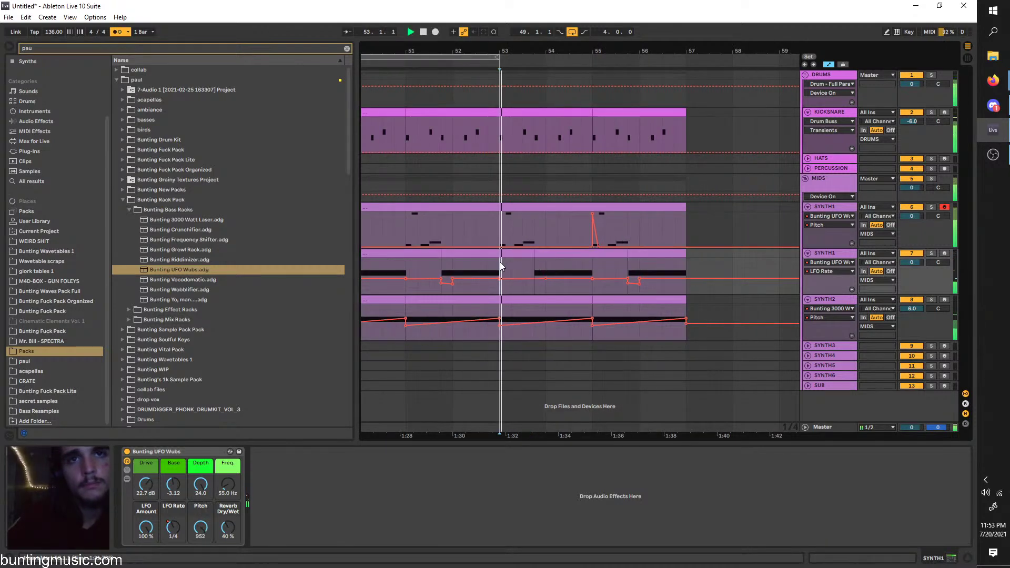
pyautogui.moveTo(534, 264); pyautogui.dragTo(628, 264)
pyautogui.click(183, 493)
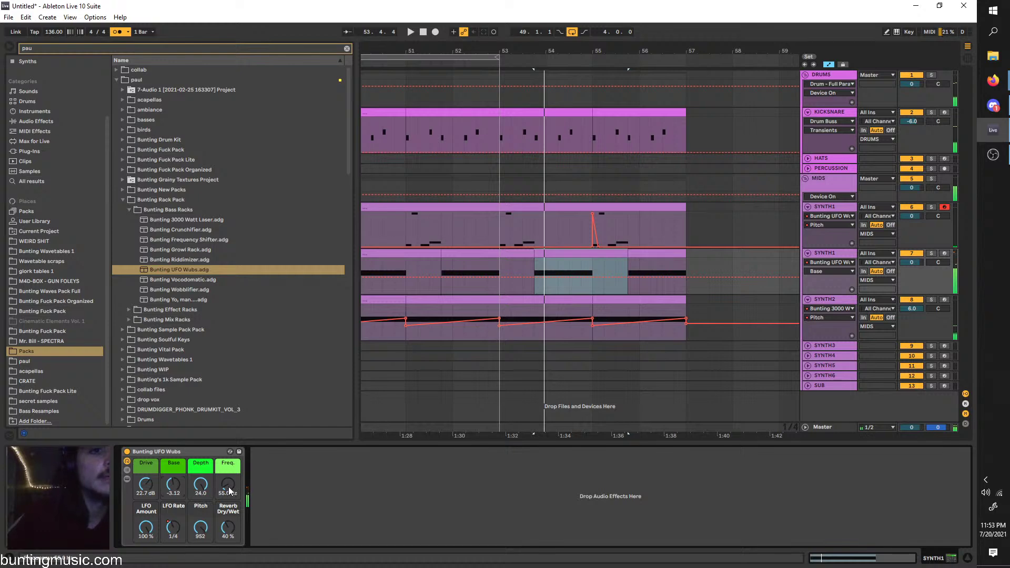
pyautogui.moveTo(201, 527); pyautogui.dragTo(200, 565)
pyautogui.press('space')
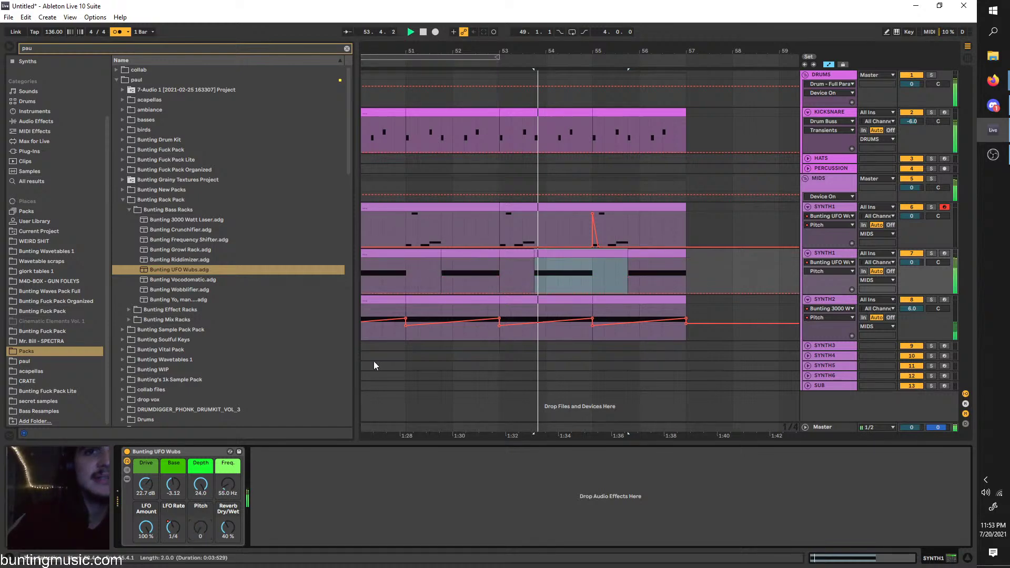
# Automate the copy's Base to drop to -10.5 at beat 4 of bar 53, and turn looping back on
pyautogui.click(177, 485)
pyautogui.press('space')
pyautogui.press('space')
pyautogui.click(533, 278)
pyautogui.moveTo(534, 278)
pyautogui.mouseDown()
pyautogui.moveTo(534, 269)
pyautogui.moveTo(534, 281)
pyautogui.mouseUp()
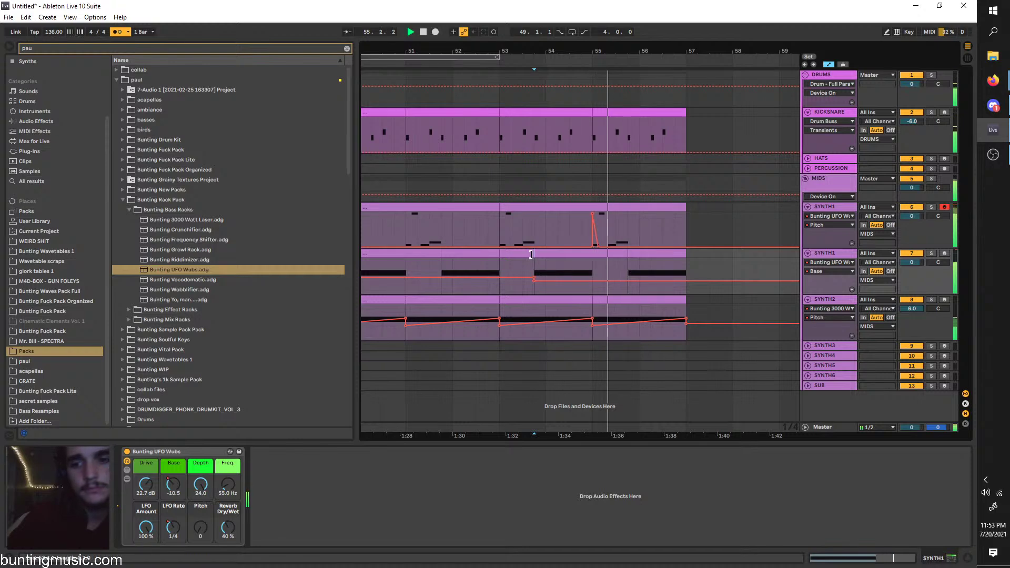
pyautogui.hotkey('ctrl', 'l')
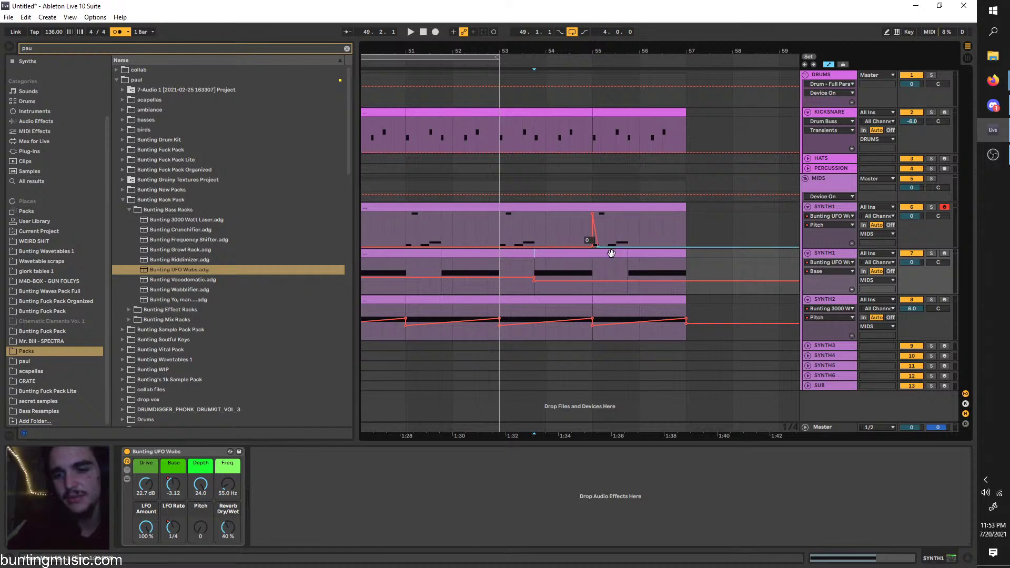
# Duplicate the original SYNTH1 riff track and solo the new copy
pyautogui.hscroll(-2, 604, 275)
pyautogui.hscroll(-1, 410, 261)
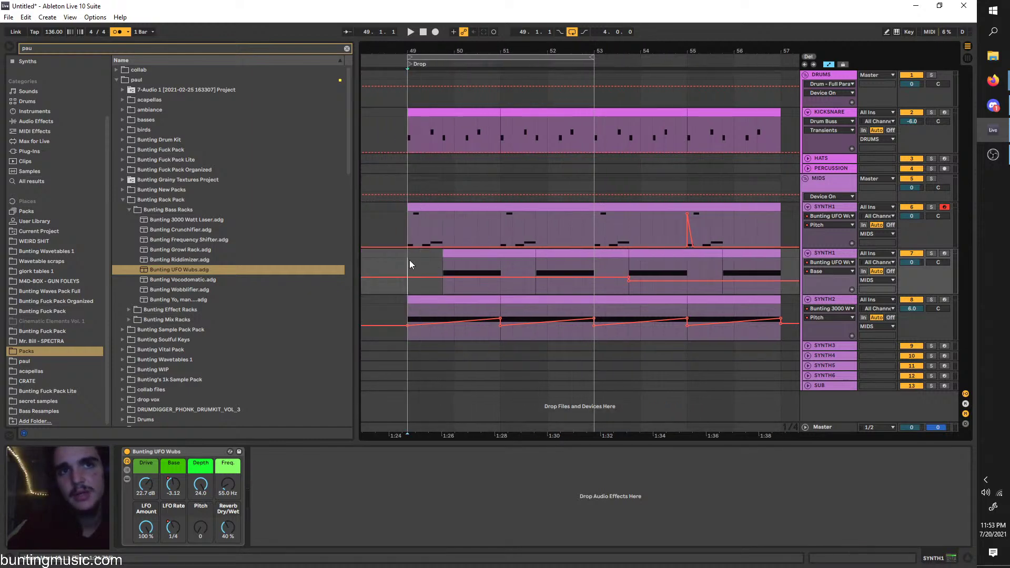
pyautogui.click(852, 205)
pyautogui.hotkey('ctrl', 'd')
pyautogui.click(930, 254)
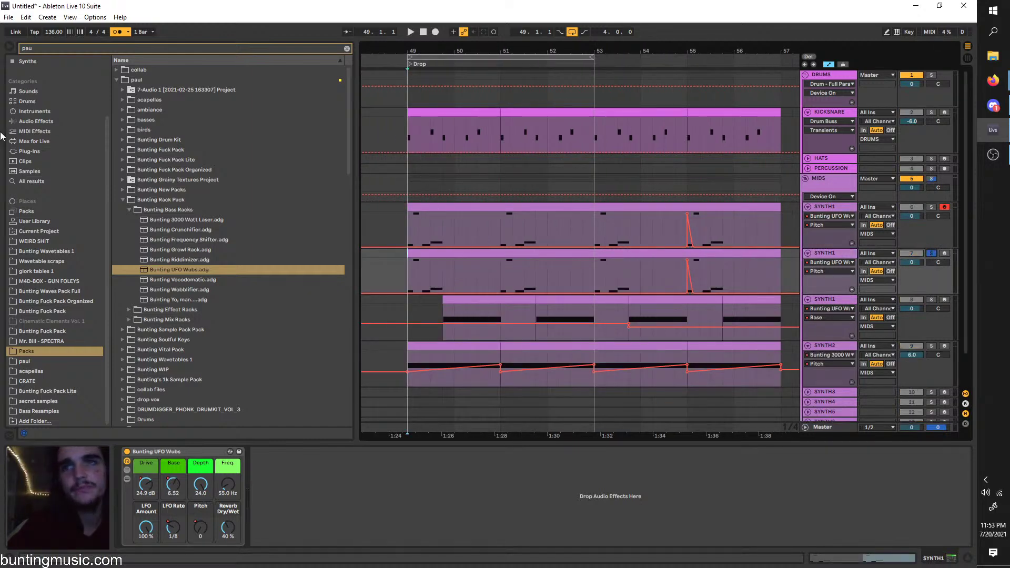
# Search the instruments for "operator", replace the soloed track's UFO Wubs rack with Operator, and play the riff
pyautogui.moveTo(64, 49); pyautogui.dragTo(3, 48)
pyautogui.write('operator')
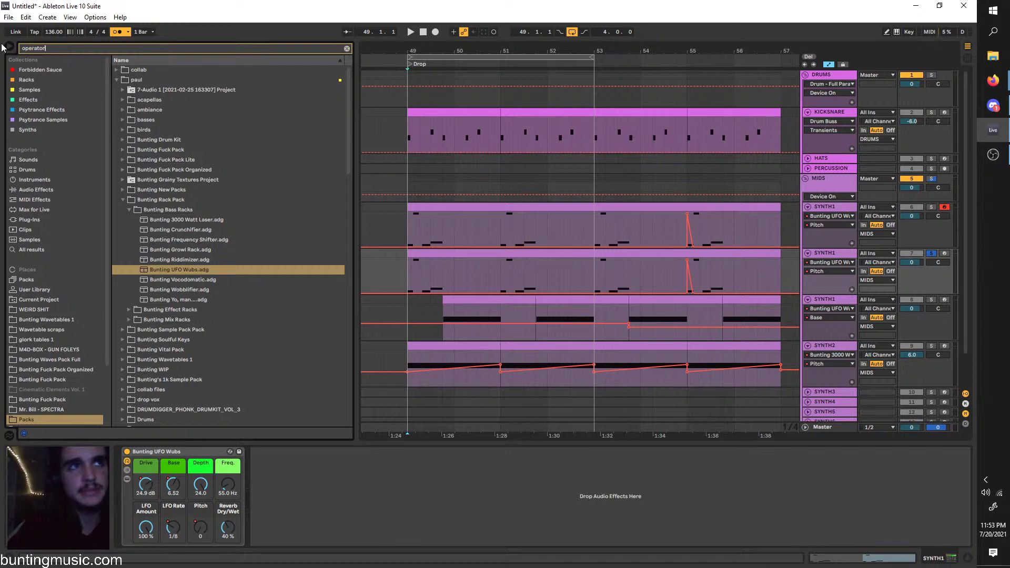
pyautogui.click(31, 180)
pyautogui.click(142, 89)
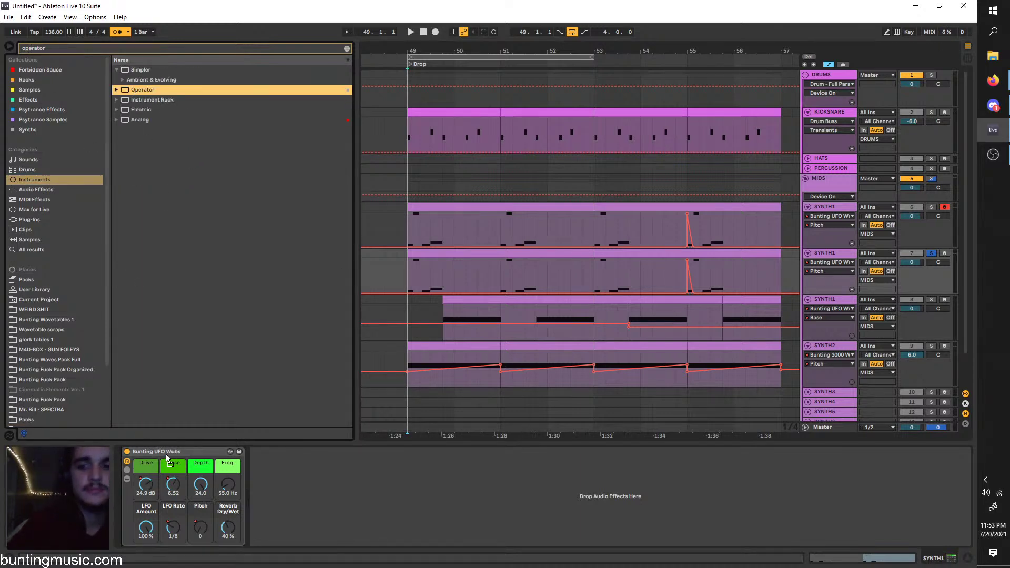
pyautogui.press('Return')
pyautogui.press('space')
pyautogui.press('space')
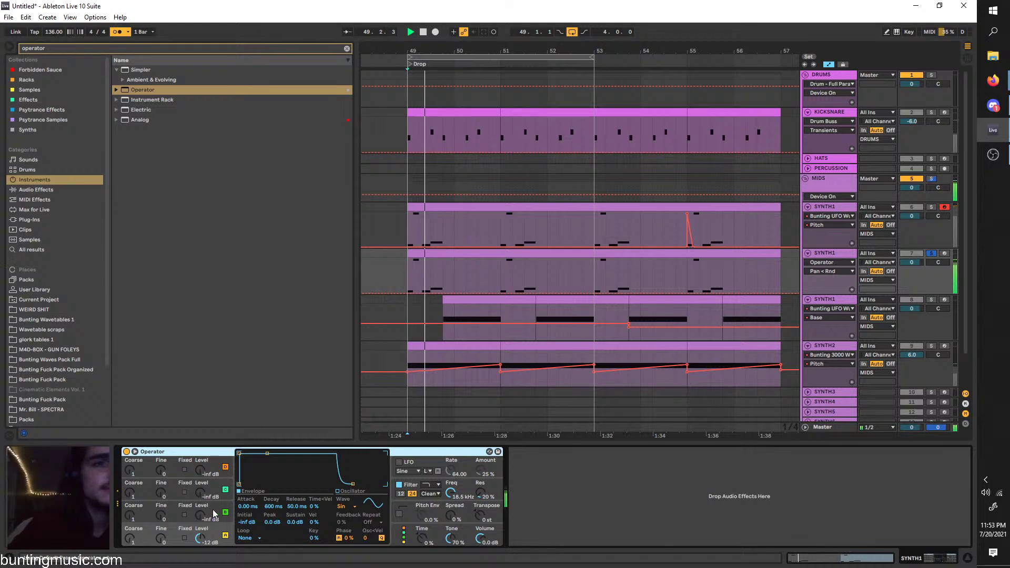
pyautogui.press('space')
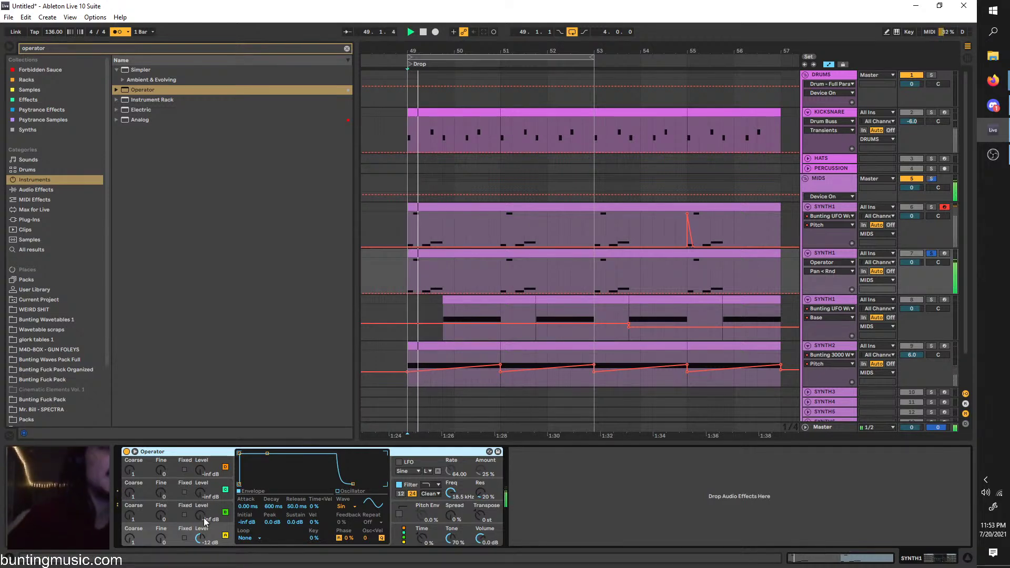
# Raise Operator's oscillator B level to -6.6 dB while auditioning the riff
pyautogui.moveTo(200, 515); pyautogui.dragTo(201, 452)
pyautogui.press('space')
pyautogui.press('space')
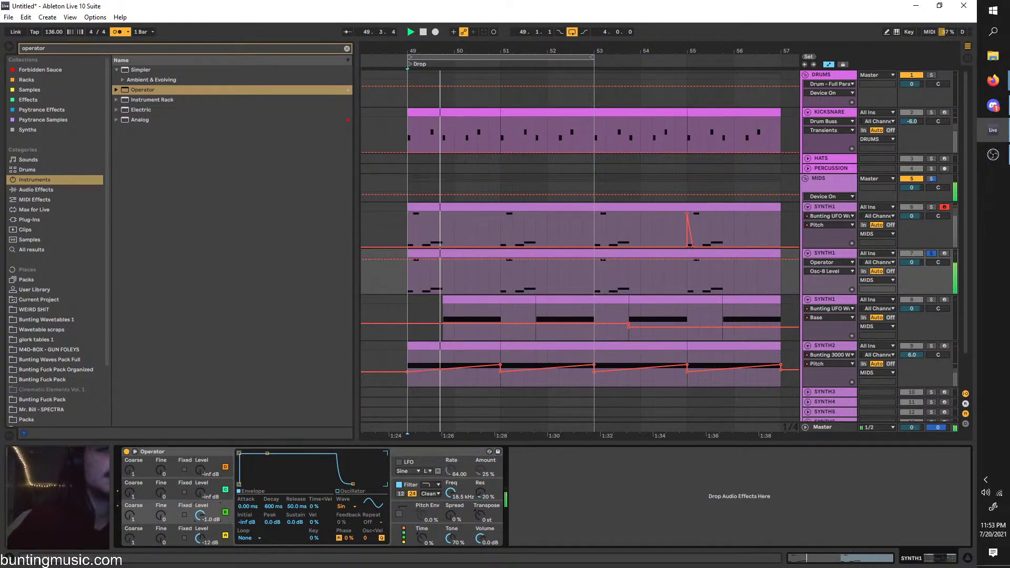
pyautogui.moveTo(202, 519)
pyautogui.mouseDown()
pyautogui.moveTo(203, 528)
pyautogui.moveTo(202, 517)
pyautogui.mouseUp()
# Try Operator's all-parallel algorithm with oscillator B at coarse 7 and level -9.2 dB, auditioning the riff
pyautogui.click(403, 541)
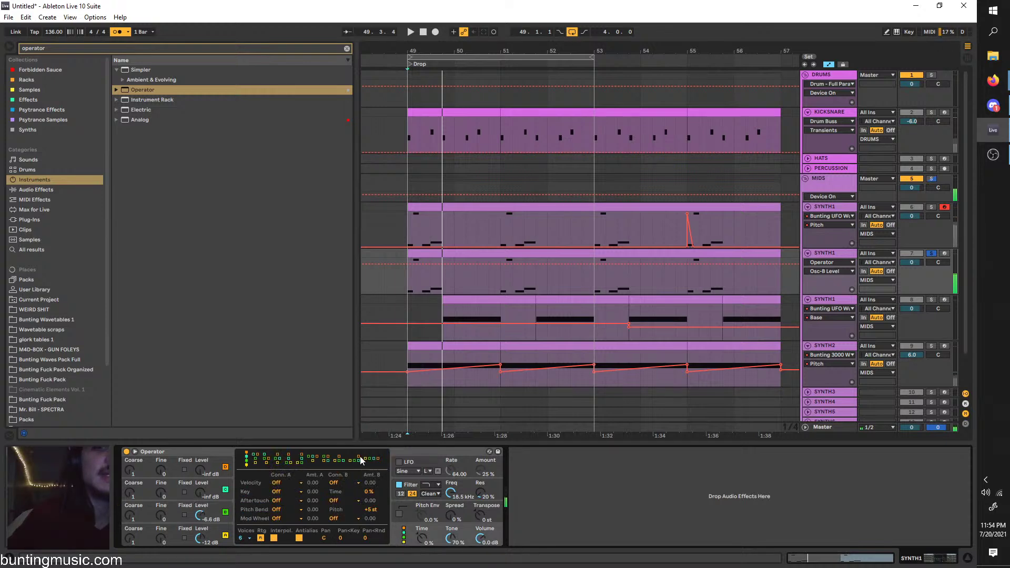
pyautogui.click(205, 517)
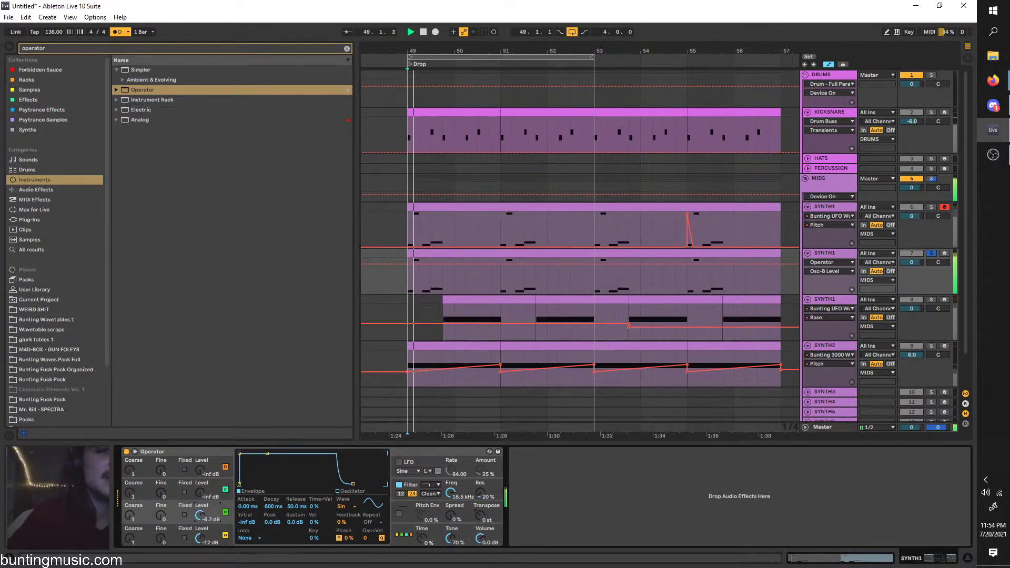
pyautogui.moveTo(204, 519); pyautogui.dragTo(204, 531)
pyautogui.click(129, 516)
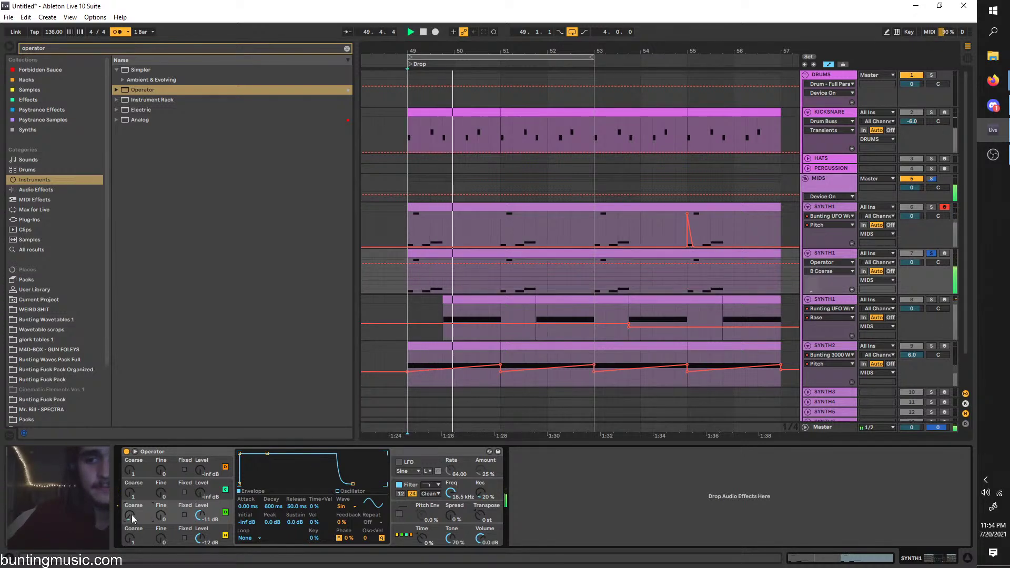
pyautogui.moveTo(200, 517)
pyautogui.mouseDown()
pyautogui.moveTo(200, 532)
pyautogui.moveTo(199, 512)
pyautogui.mouseUp()
pyautogui.press('space')
pyautogui.press('space')
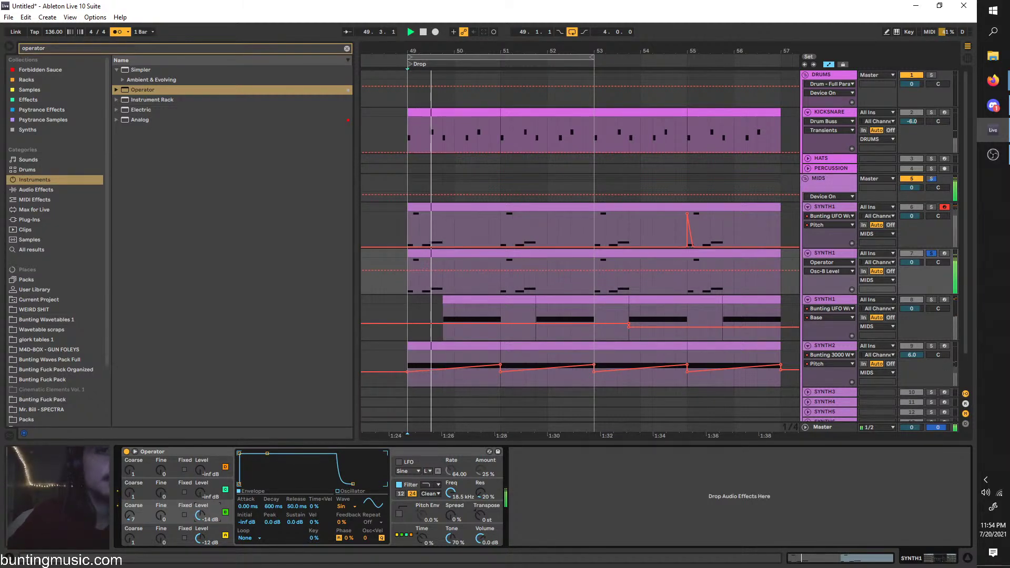
pyautogui.press('space')
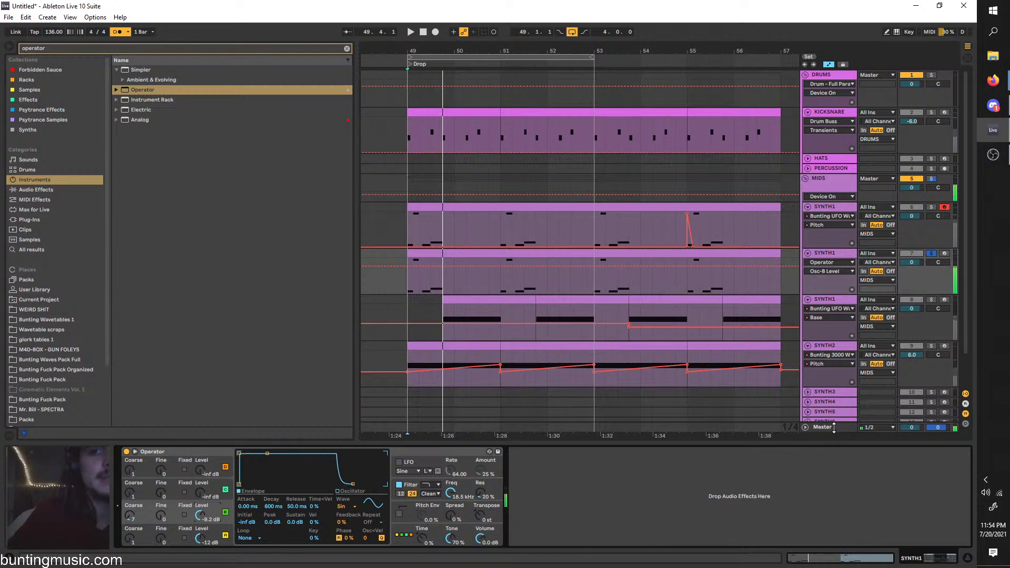
# Check the Master track's effect chain and replay the soloed riff from bar 49
pyautogui.click(823, 427)
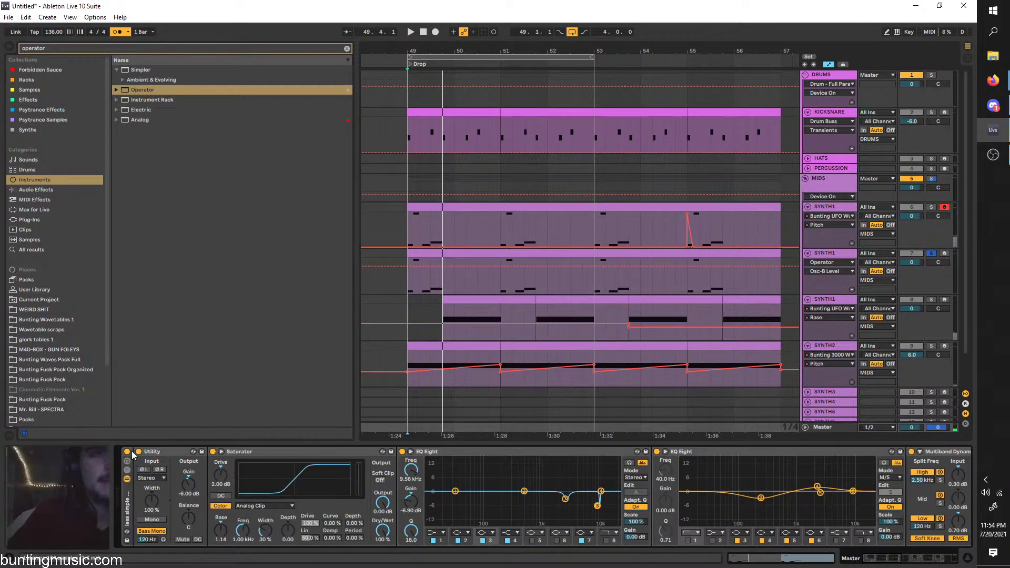
pyautogui.click(410, 286)
pyautogui.press('space')
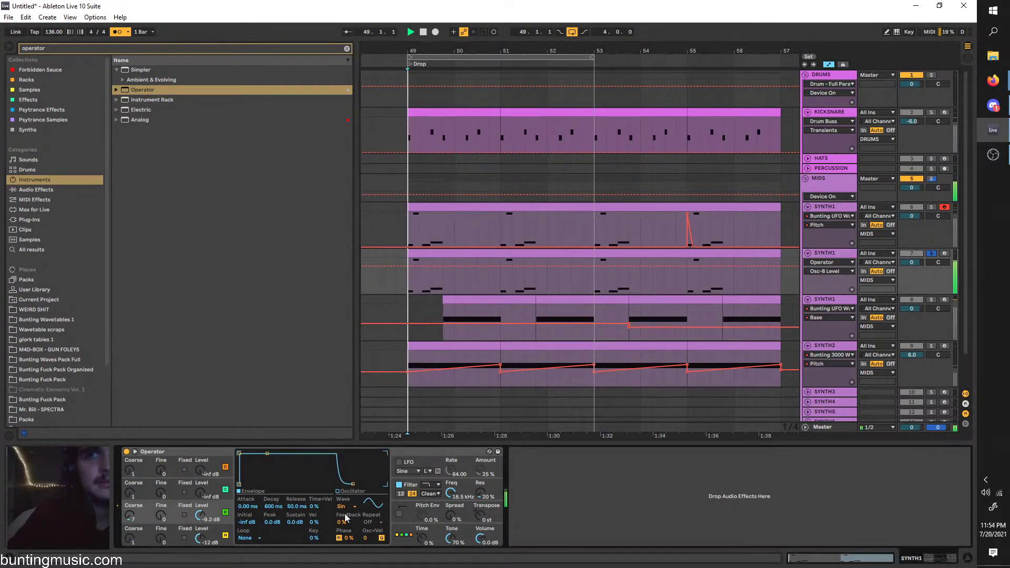
# Switch Operator back to the serial stacked algorithm and set oscillator B to coarse 2 and level -20 dB
pyautogui.click(405, 536)
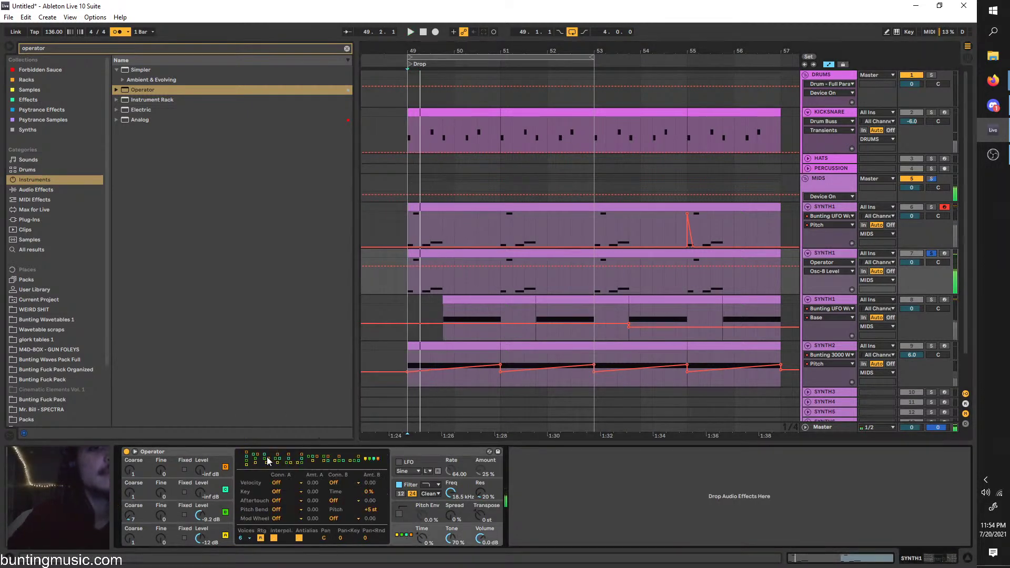
pyautogui.click(221, 515)
pyautogui.moveTo(200, 515); pyautogui.dragTo(200, 526)
pyautogui.press('space')
pyautogui.press('space')
pyautogui.moveTo(132, 518); pyautogui.dragTo(132, 511)
pyautogui.press('space')
pyautogui.press('space')
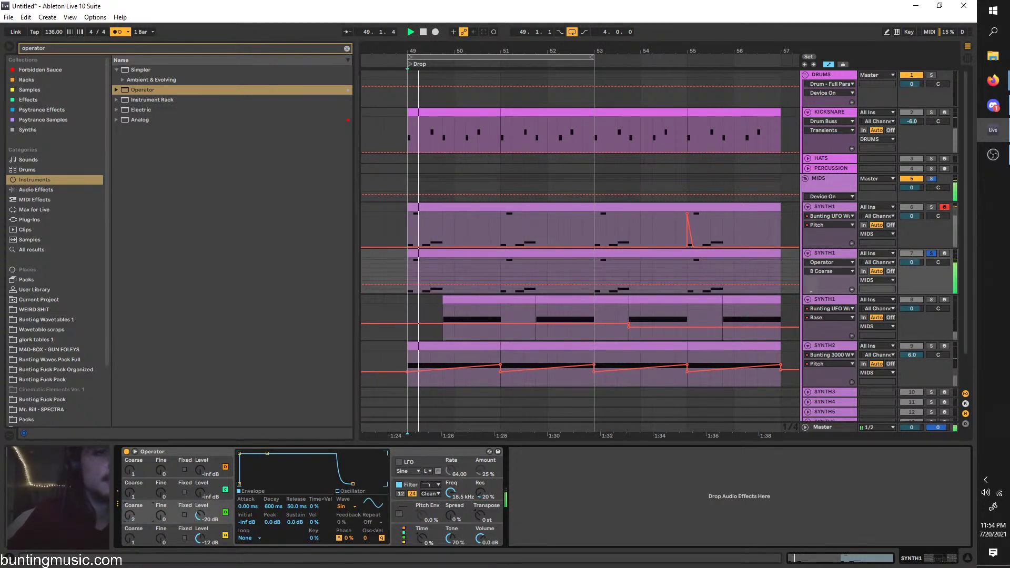
# Set oscillator B to coarse 3 and level -11 dB, and raise oscillator C's level to -17 dB while auditioning
pyautogui.press('space')
pyautogui.press('space')
pyautogui.moveTo(200, 515); pyautogui.dragTo(198, 459)
pyautogui.press('space')
pyautogui.press('space')
pyautogui.press('space')
pyautogui.press('space')
pyautogui.press('space')
pyautogui.press('space')
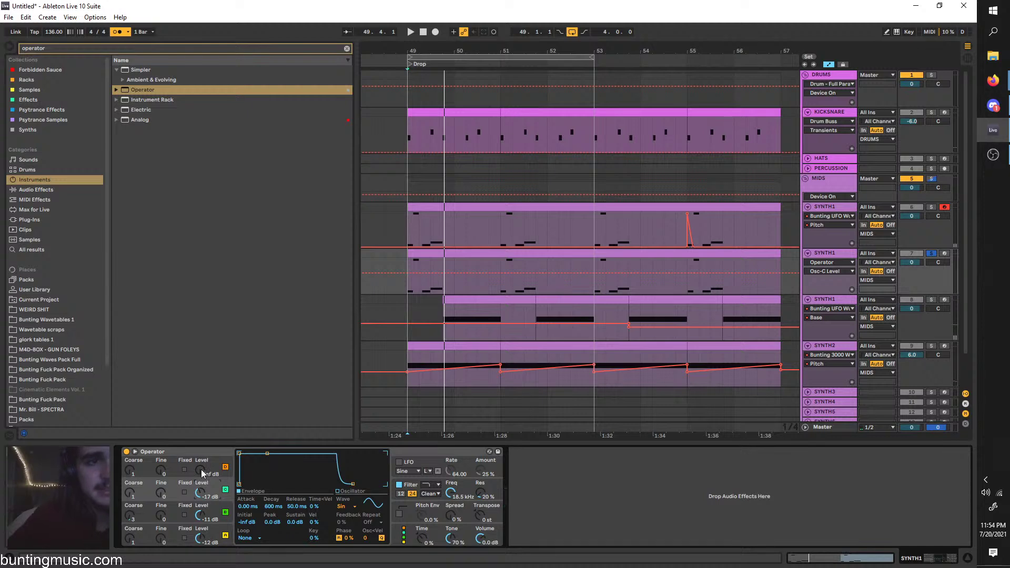
# Raise oscillator D's level to -11 dB, try coarse 2 and return it to coarse 1 while auditioning
pyautogui.moveTo(204, 470); pyautogui.dragTo(206, 454)
pyautogui.press('space')
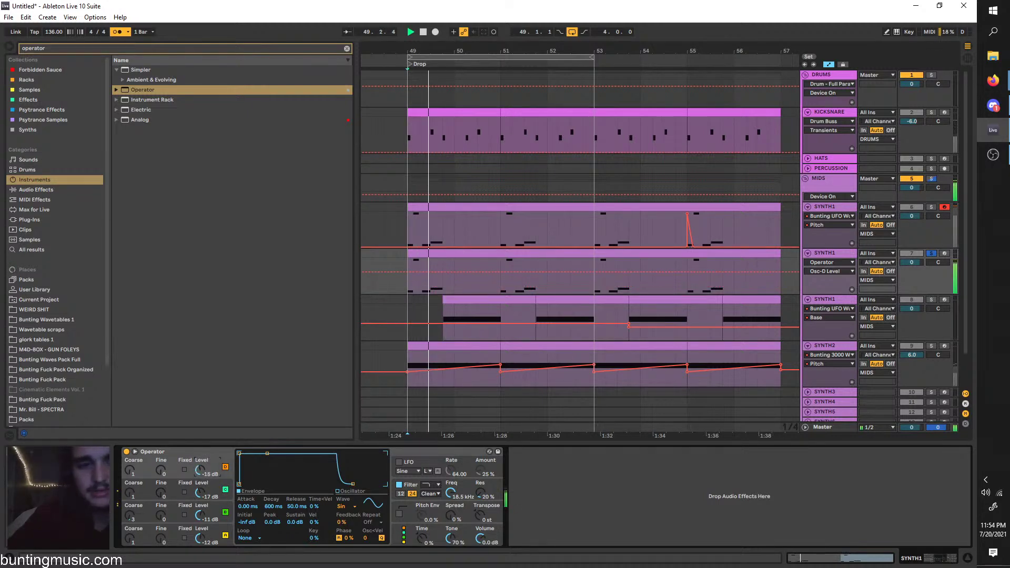
pyautogui.press('space')
pyautogui.press('space')
pyautogui.moveTo(130, 470); pyautogui.dragTo(130, 470)
pyautogui.press('space')
pyautogui.press('space')
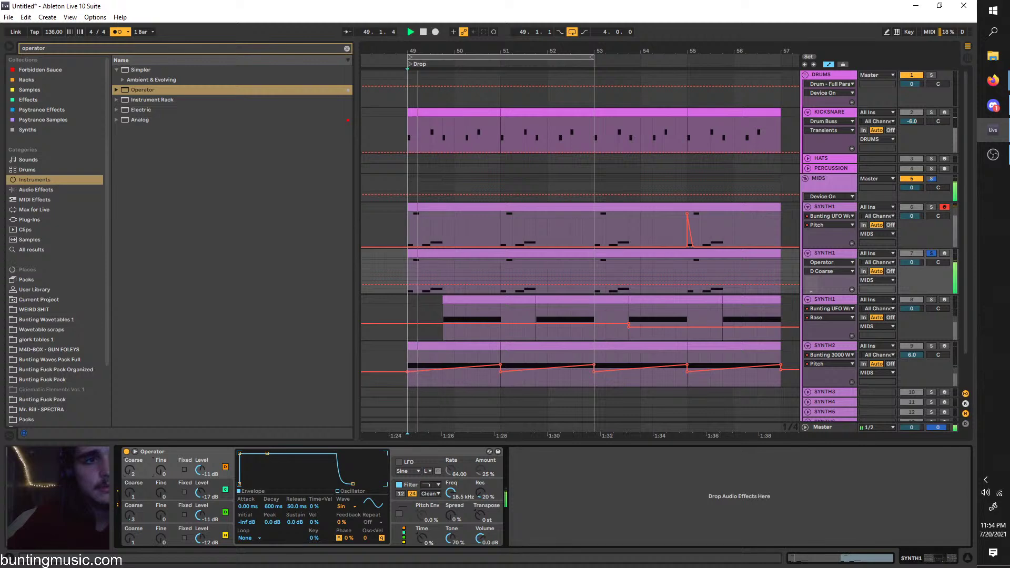
pyautogui.press('space')
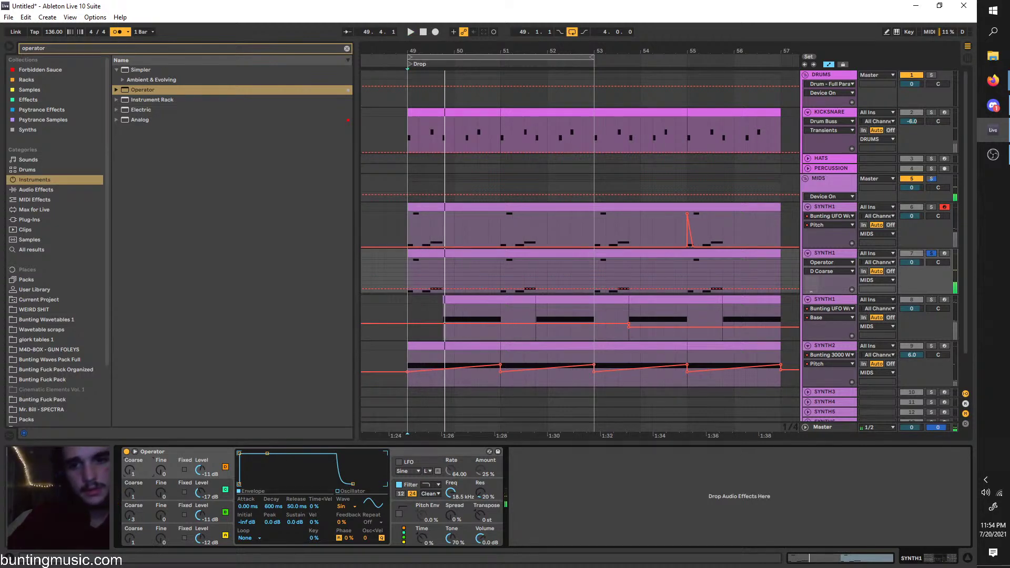
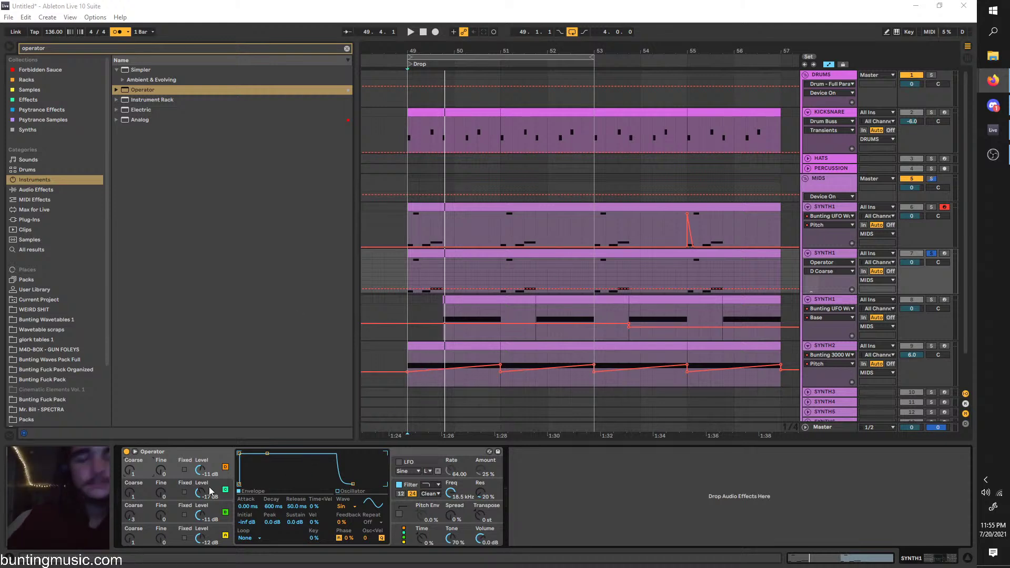
# Lower oscillator D's level to -28 dB and adjust its envelope attack to 2.76 ms while replaying the riff
pyautogui.click(203, 513)
pyautogui.press('space')
pyautogui.press('space')
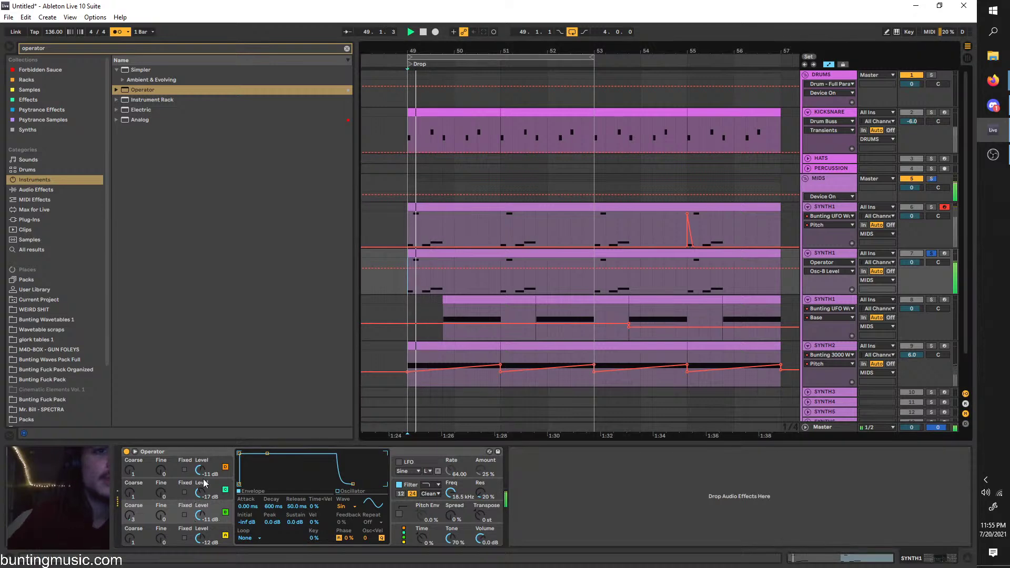
pyautogui.moveTo(200, 470); pyautogui.dragTo(199, 490)
pyautogui.press('space')
pyautogui.press('space')
pyautogui.press('space')
pyautogui.press('space')
pyautogui.press('space')
pyautogui.press('space')
pyautogui.press('space')
pyautogui.press('space')
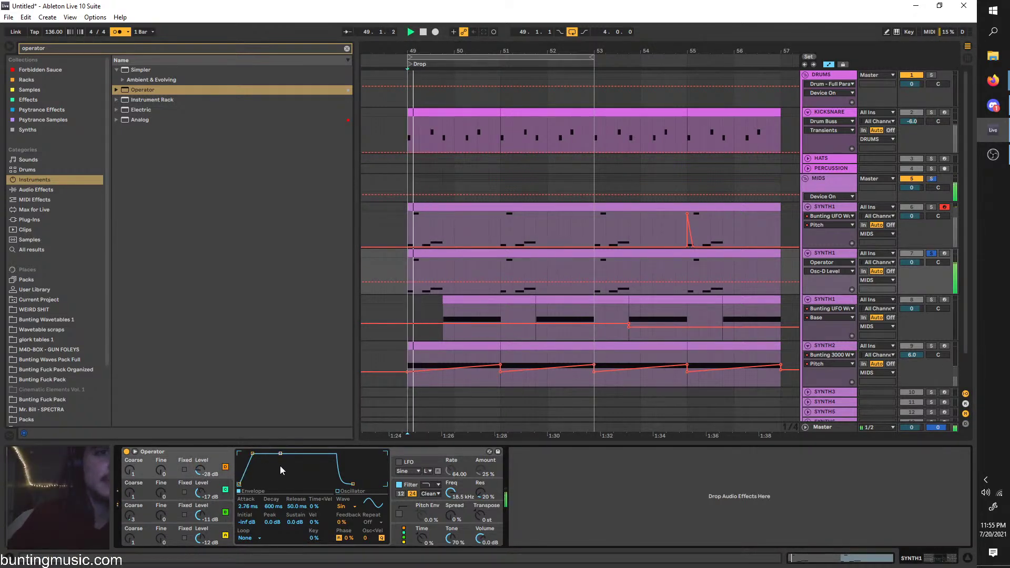
# Shape oscillator D's envelope with 113 ms attack, 152 ms decay and -inf sustain, and give oscillator C a 16.1 s decay with -inf sustain
pyautogui.moveTo(280, 455); pyautogui.dragTo(273, 491)
pyautogui.press('space')
pyautogui.press('space')
pyautogui.press('space')
pyautogui.press('space')
pyautogui.moveTo(253, 454); pyautogui.dragTo(267, 454)
pyautogui.press('space')
pyautogui.press('space')
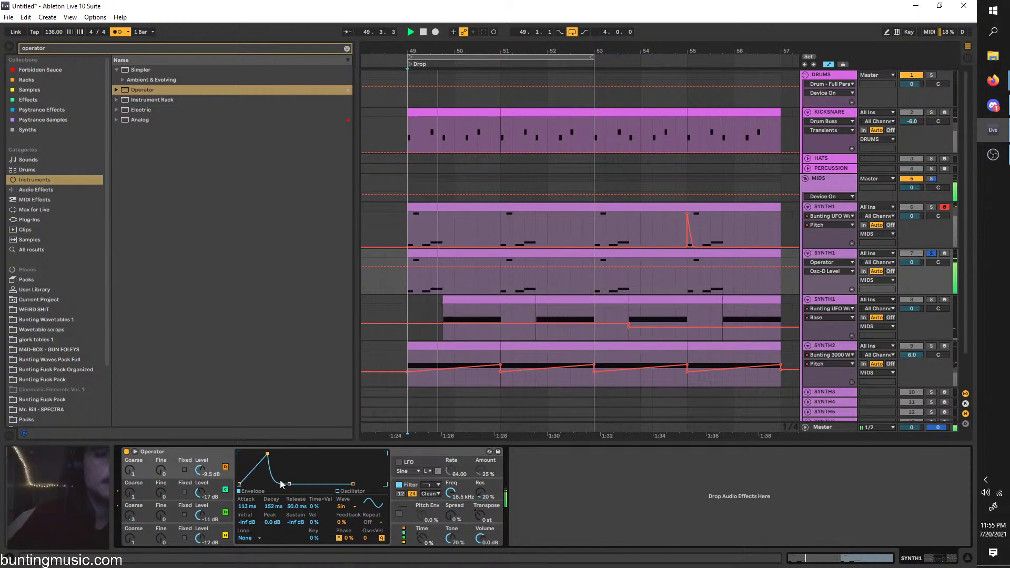
pyautogui.click(203, 493)
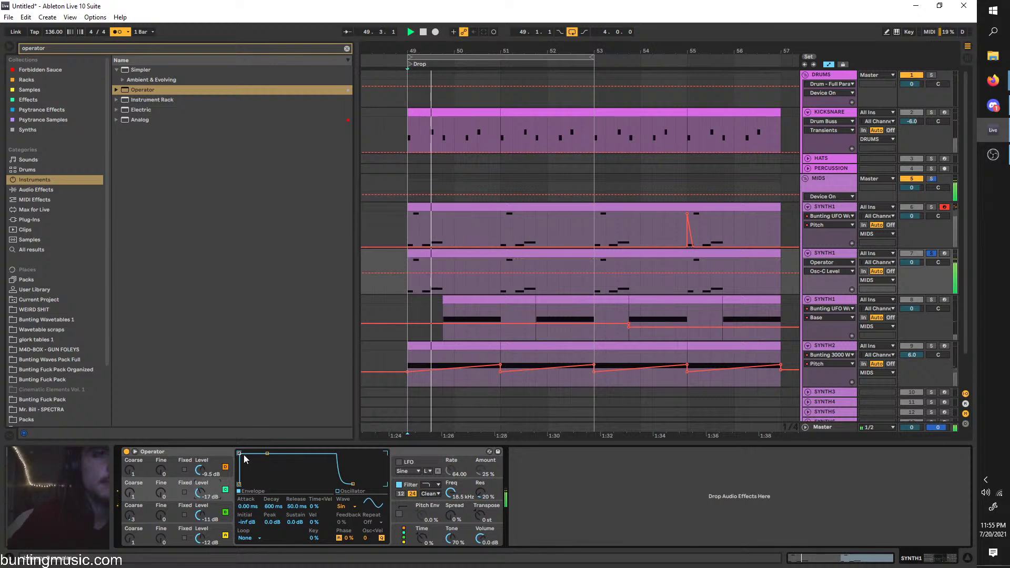
pyautogui.moveTo(267, 454); pyautogui.dragTo(263, 483)
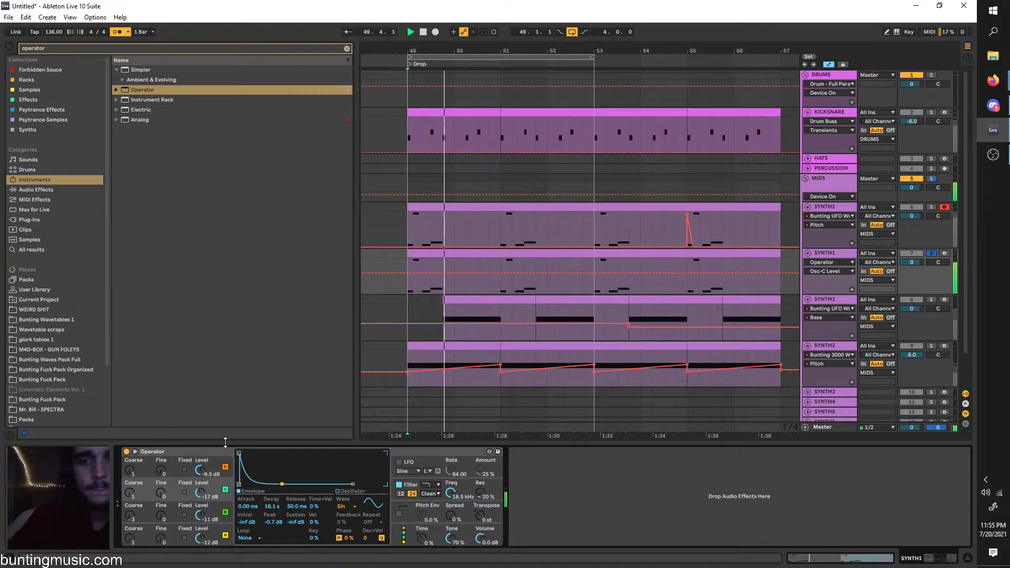
# Delete the Operator instance and load a fresh default Operator on the same track
pyautogui.click(203, 453)
pyautogui.press('Delete')
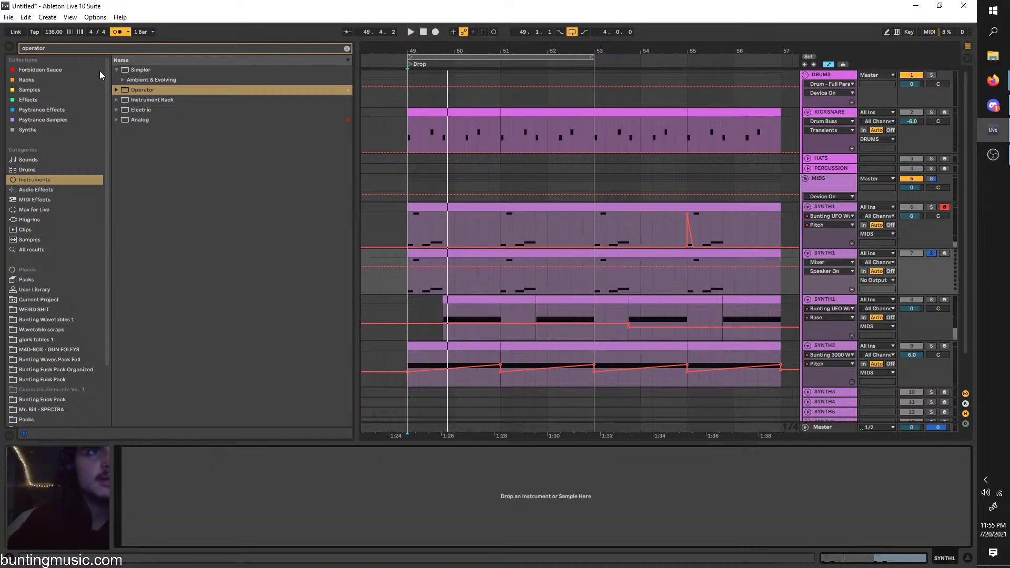
pyautogui.doubleClick(134, 89)
pyautogui.hotkey('ctrl', 'f')
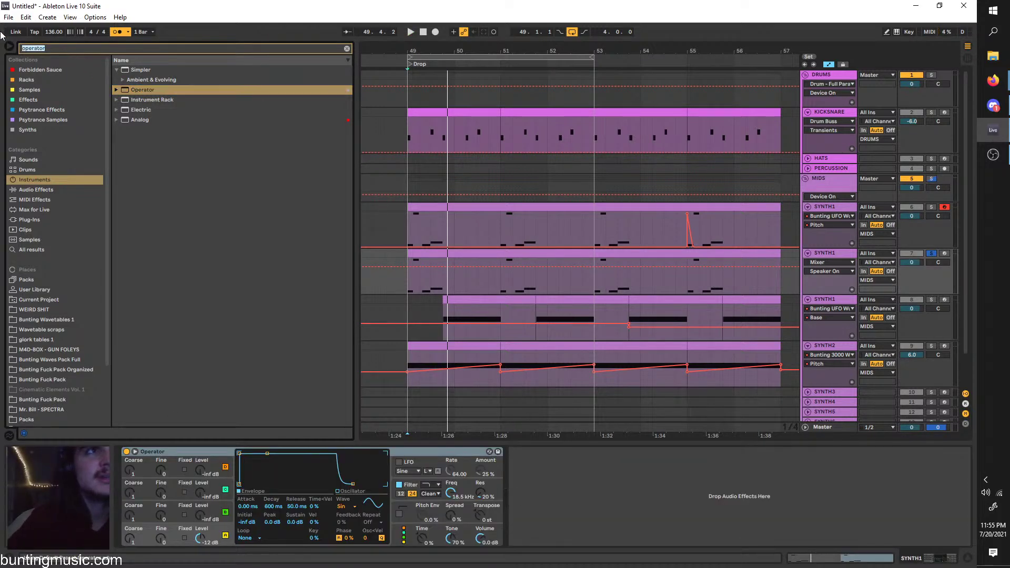
# Set Operator's filter to Soft shaper and OSR circuit, and raise oscillators B, C and D to -9.4, -12 and -25 dB
pyautogui.click(410, 492)
pyautogui.click(372, 507)
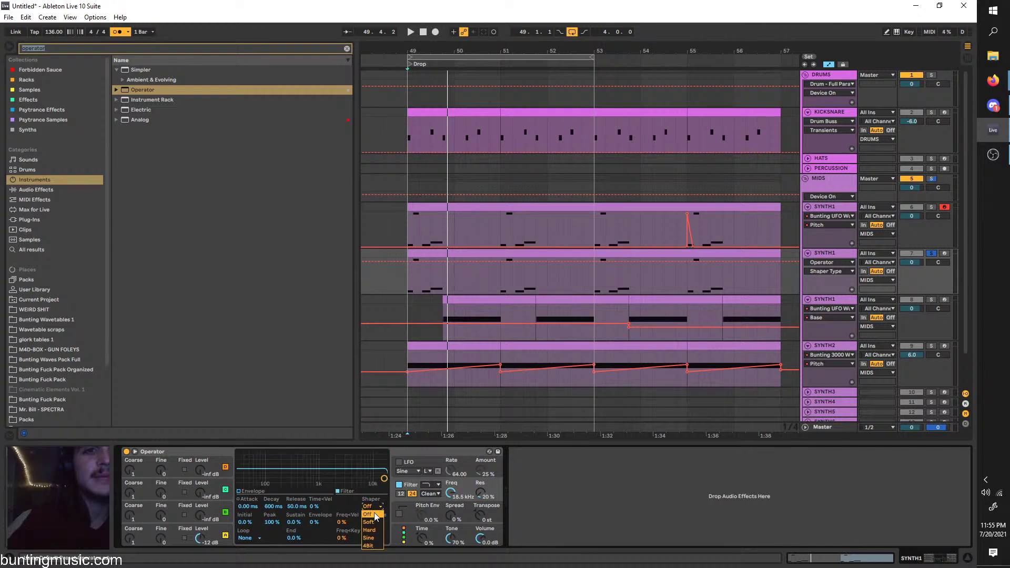
pyautogui.click(373, 521)
pyautogui.click(437, 493)
pyautogui.click(433, 509)
pyautogui.press('space')
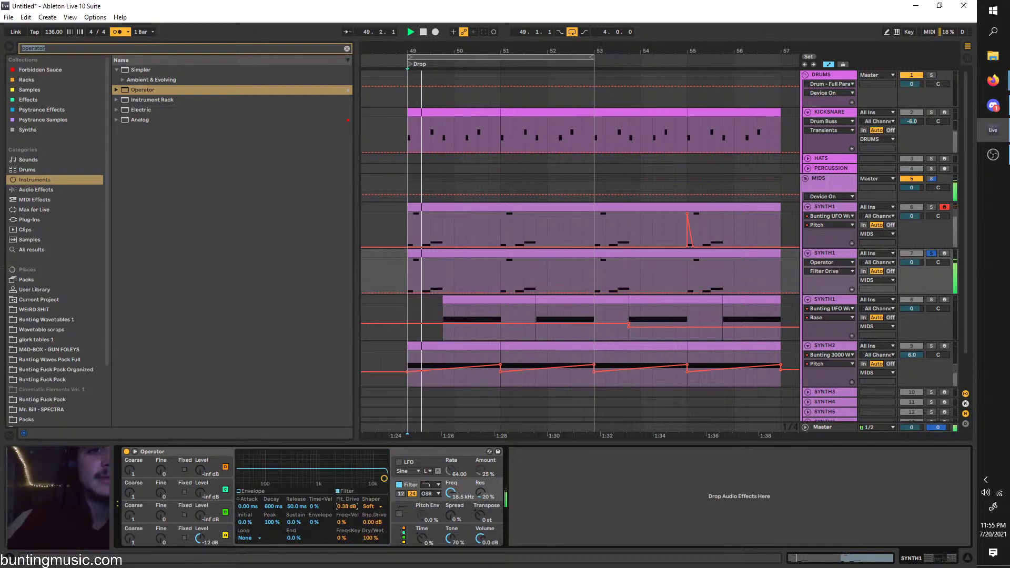
pyautogui.moveTo(200, 517); pyautogui.dragTo(200, 477)
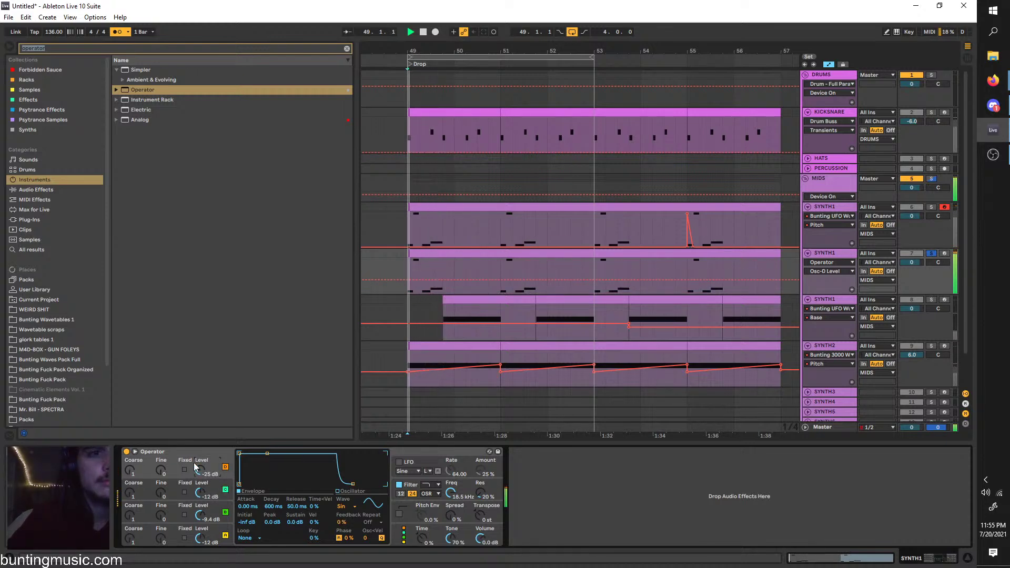
# Stop playback and remove the new Operator bass, deleting both the instrument and its SYNTH1 track
pyautogui.click(182, 451)
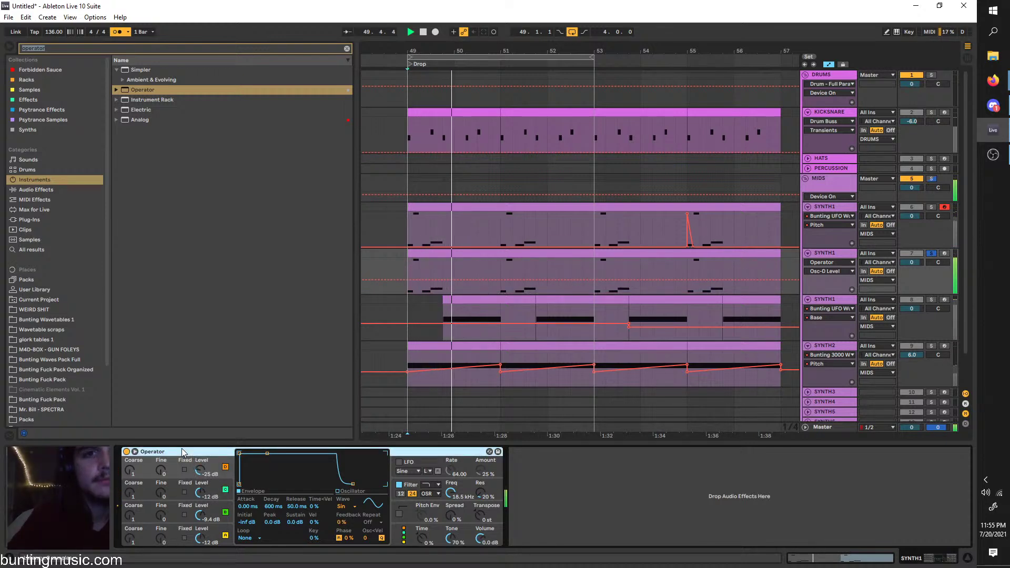
pyautogui.press('Delete')
pyautogui.press('space')
pyautogui.click(828, 253)
pyautogui.press('Delete')
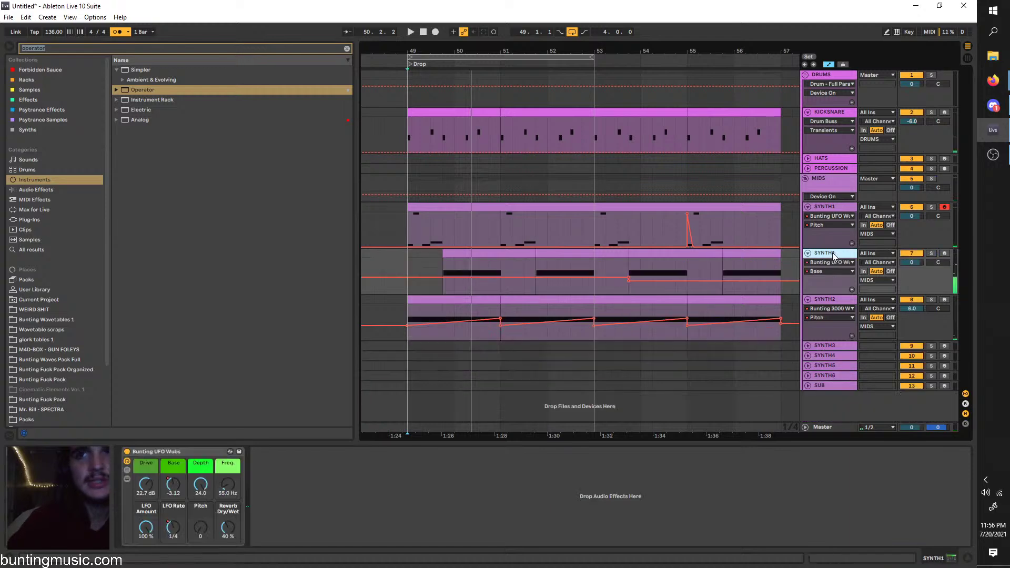
# Audition the first SYNTH1 track in solo, and replay the drop with all tracks
pyautogui.click(932, 207)
pyautogui.press('space')
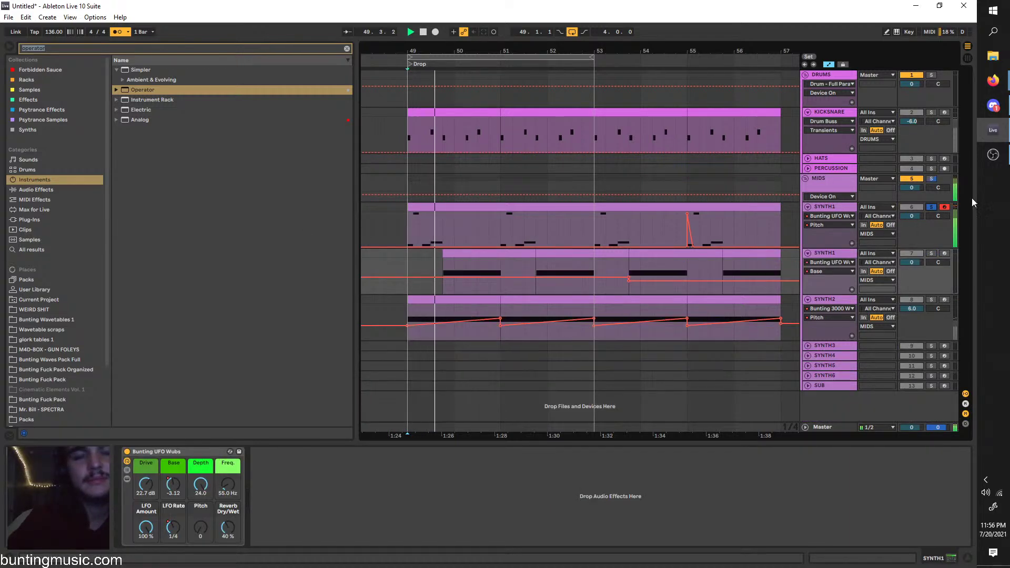
pyautogui.press('space')
pyautogui.click(932, 207)
pyautogui.press('space')
pyautogui.click(444, 269)
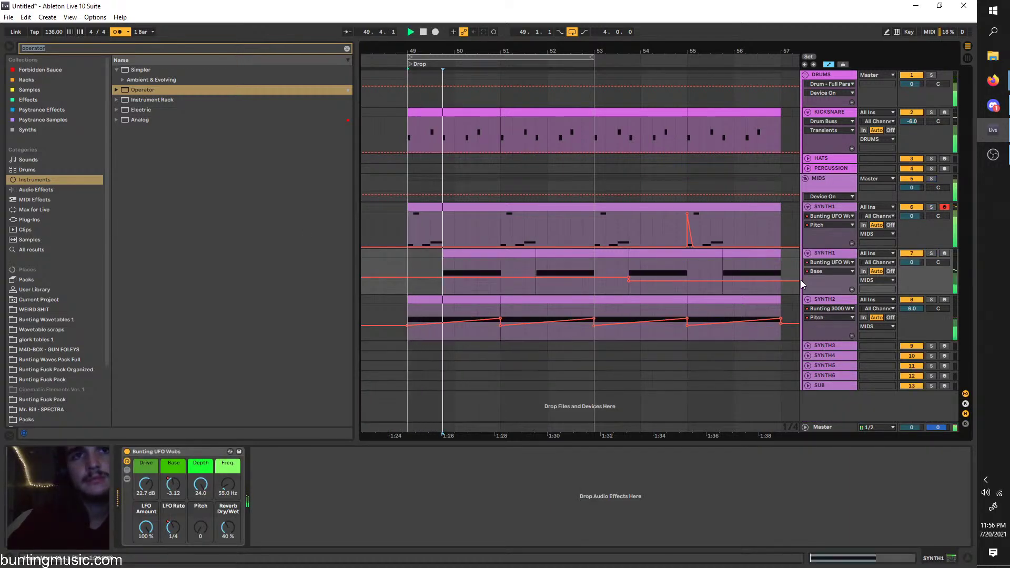
pyautogui.scroll(4, 644, 316)
pyautogui.scroll(-2, 480, 292)
pyautogui.hscroll(-3, 445, 329)
pyautogui.scroll(-4, 442, 332)
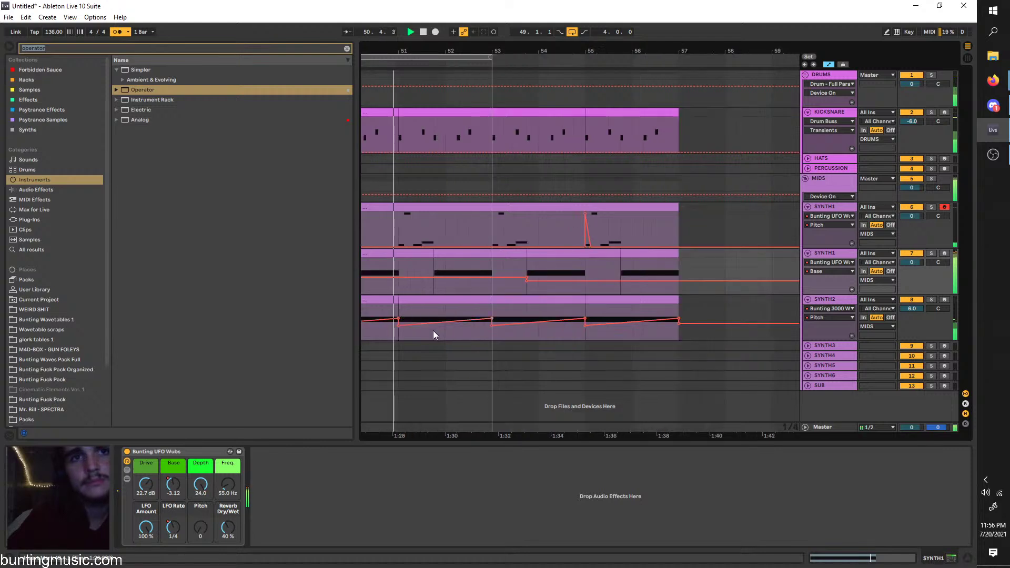
pyautogui.scroll(1, 434, 333)
pyautogui.hscroll(-2, 463, 328)
pyautogui.press('space')
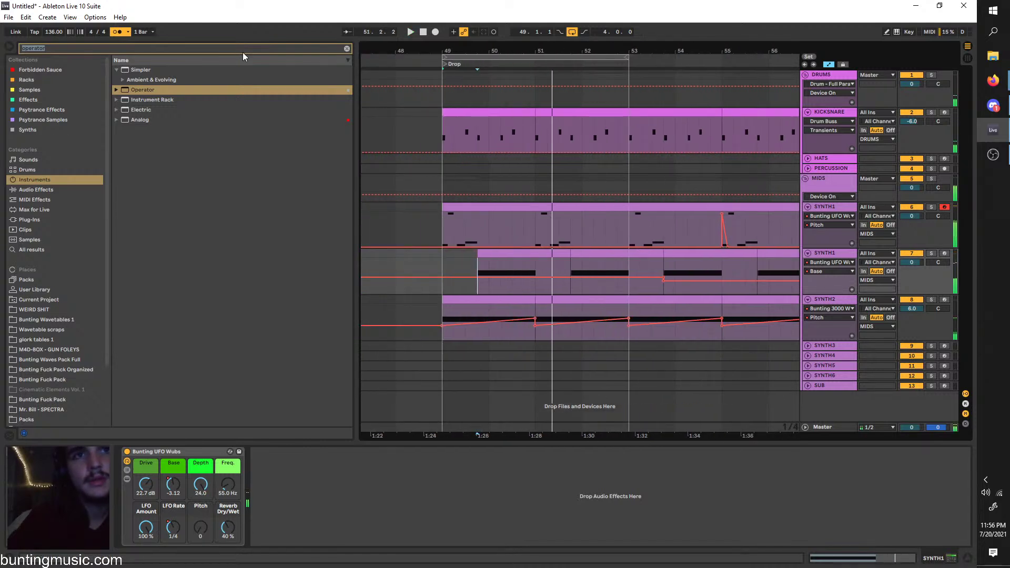
# Search the browser for "rack" within the personal folder and expand Bunting Rack Pack to its Bunting Mix Racks
pyautogui.click(347, 49)
pyautogui.click(49, 309)
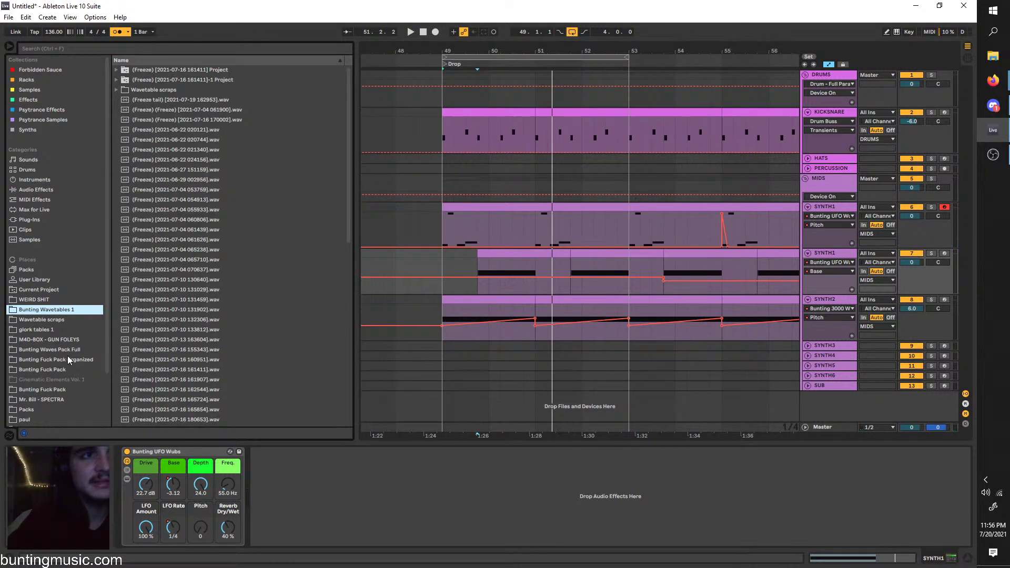
pyautogui.click(75, 47)
pyautogui.write('rack')
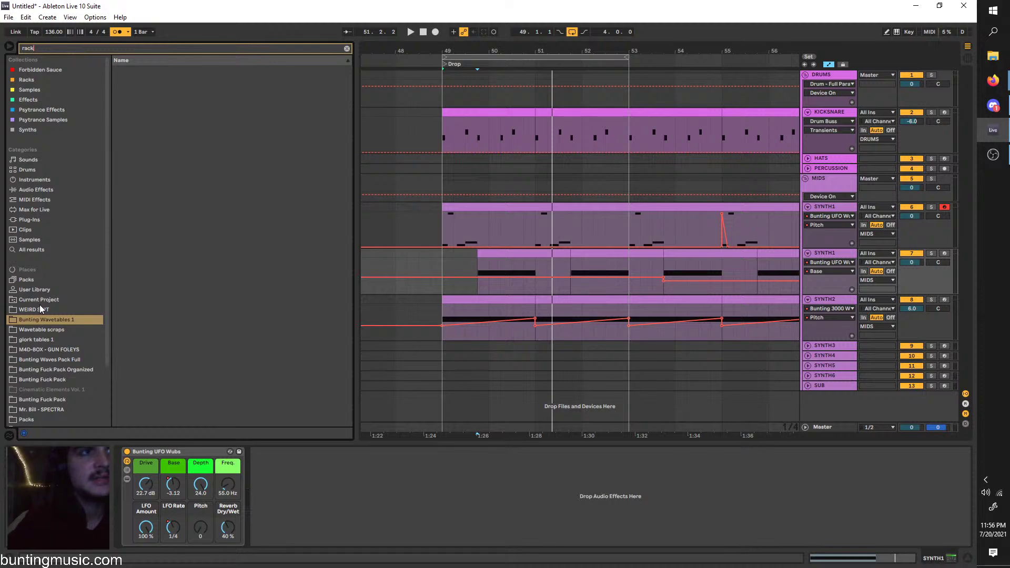
pyautogui.scroll(-2, 48, 377)
pyautogui.click(36, 376)
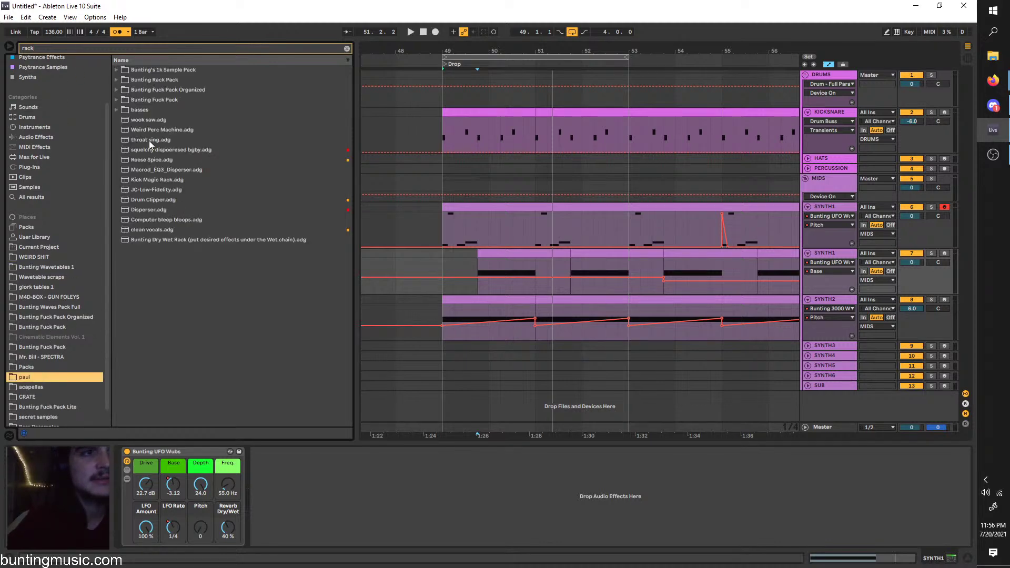
pyautogui.click(121, 83)
pyautogui.click(118, 82)
pyautogui.click(123, 90)
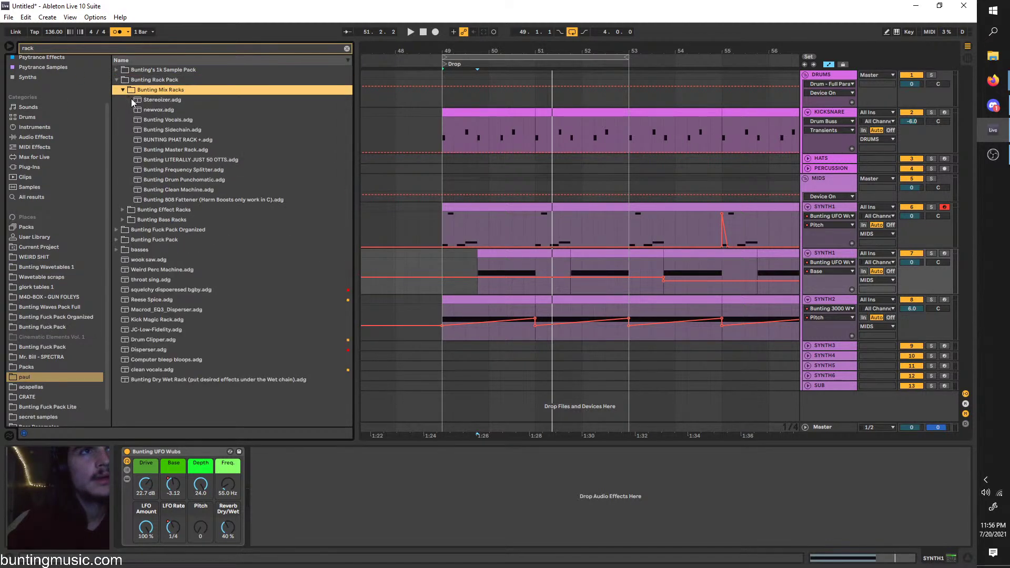
# Load Stereoizer.adg onto the second SYNTH1 track and close the Wider plug-in window
pyautogui.click(134, 103)
pyautogui.press('space')
pyautogui.press('space')
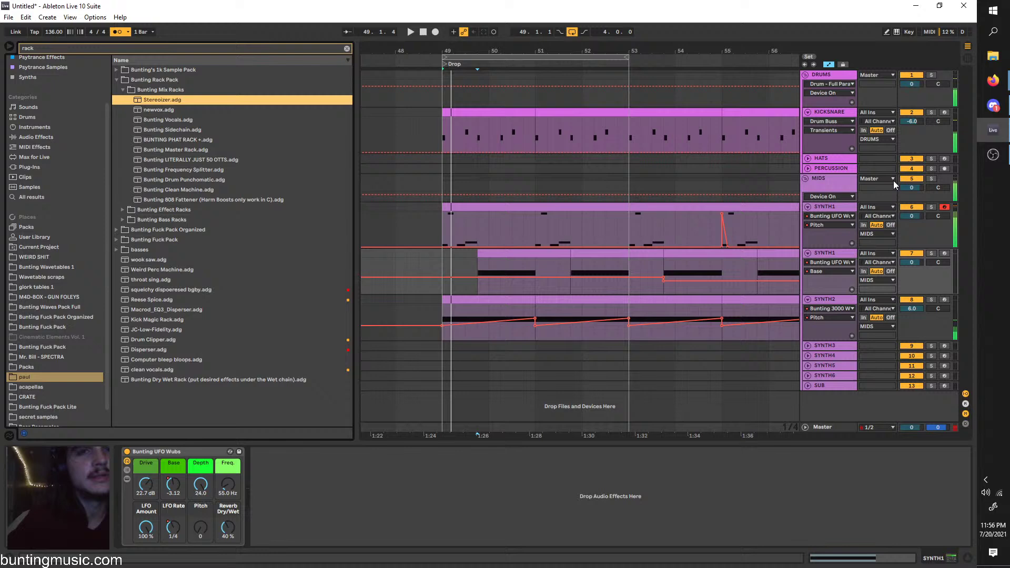
pyautogui.click(931, 207)
pyautogui.click(148, 101)
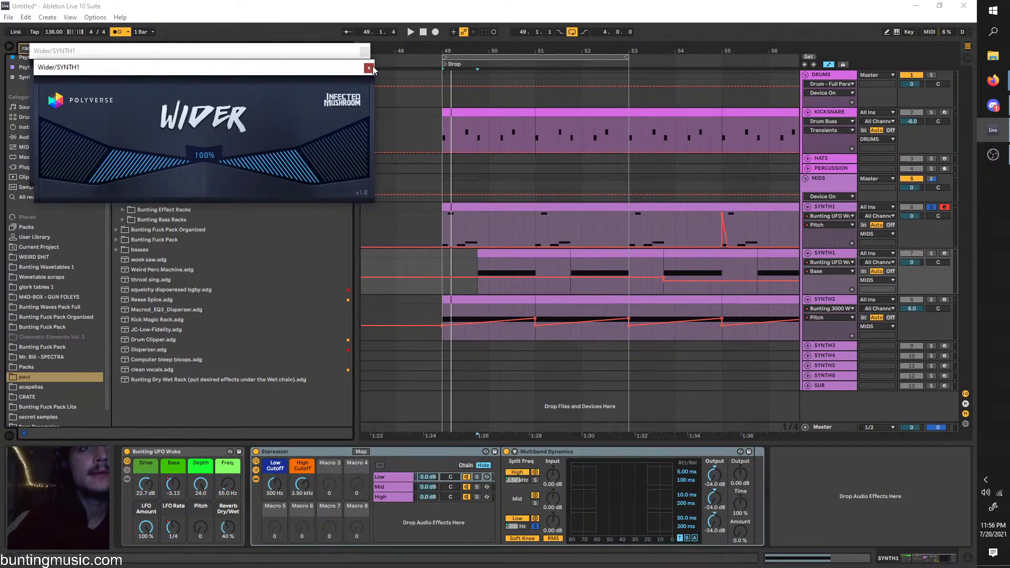
pyautogui.click(368, 68)
# Play the soloed first SYNTH1 track, and solo the second SYNTH1 track to hear it from the start of its clip
pyautogui.press('space')
pyautogui.click(434, 240)
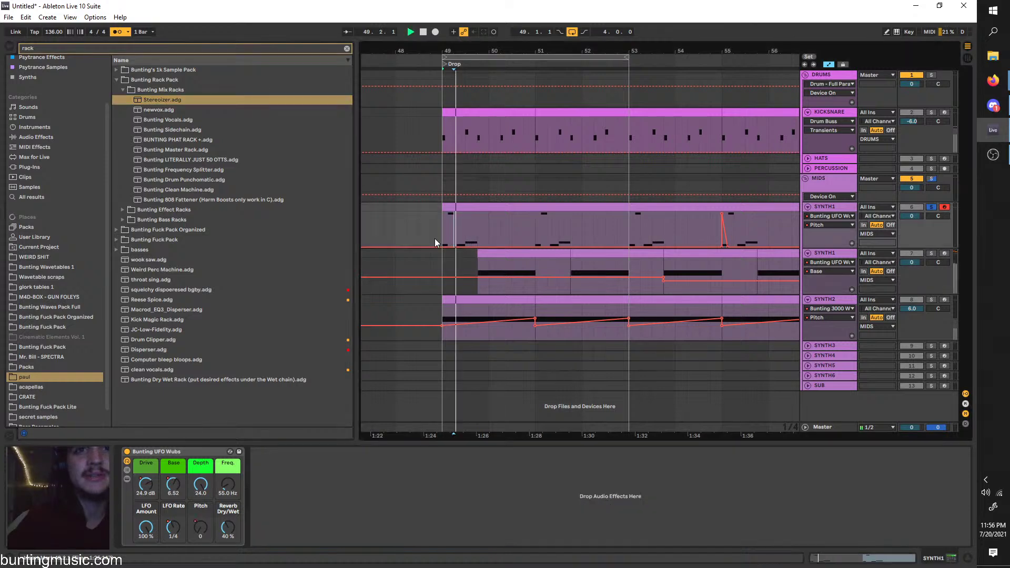
pyautogui.press('space')
pyautogui.click(826, 256)
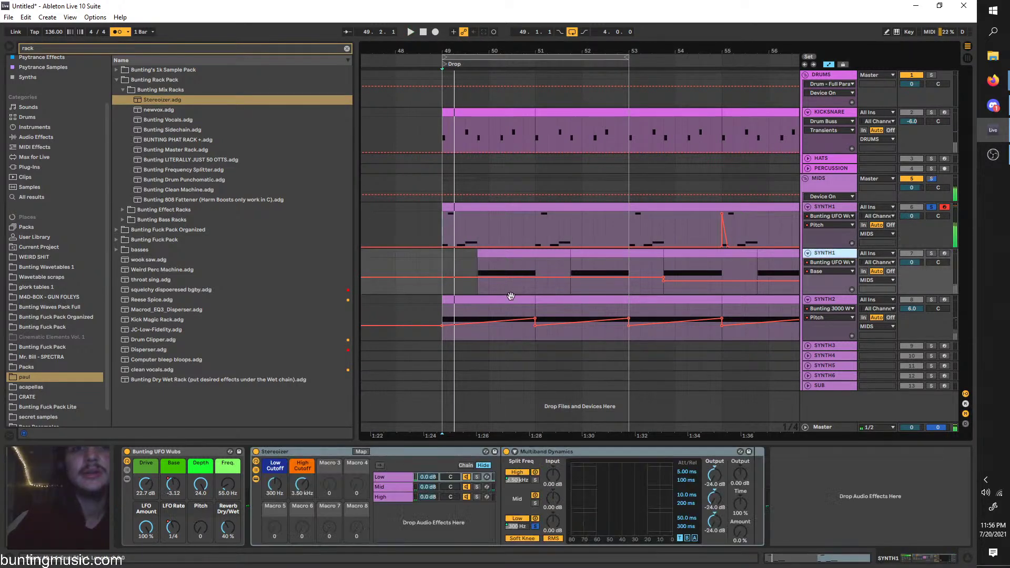
pyautogui.click(475, 270)
pyautogui.click(905, 255)
pyautogui.press('space')
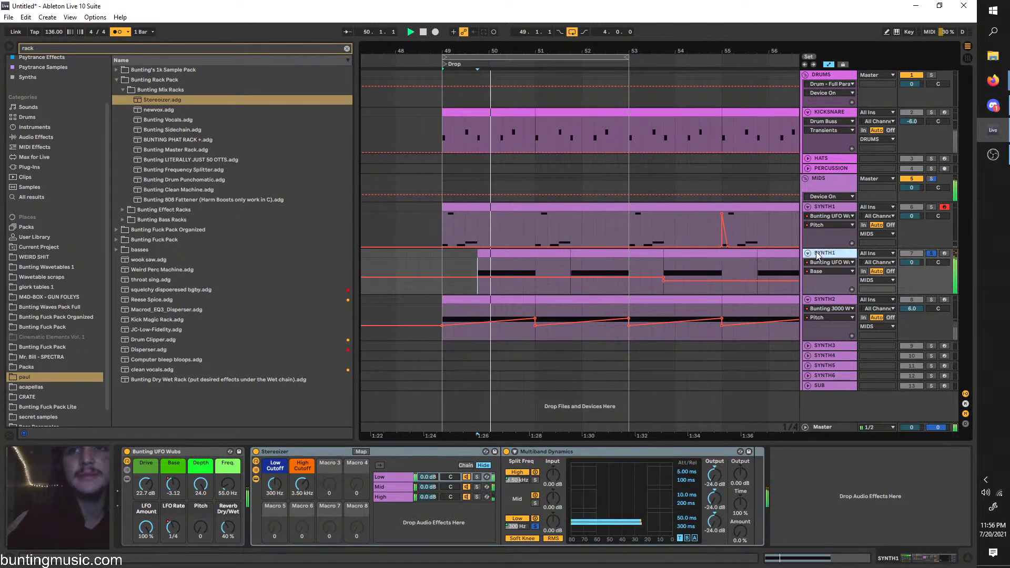
pyautogui.press('space')
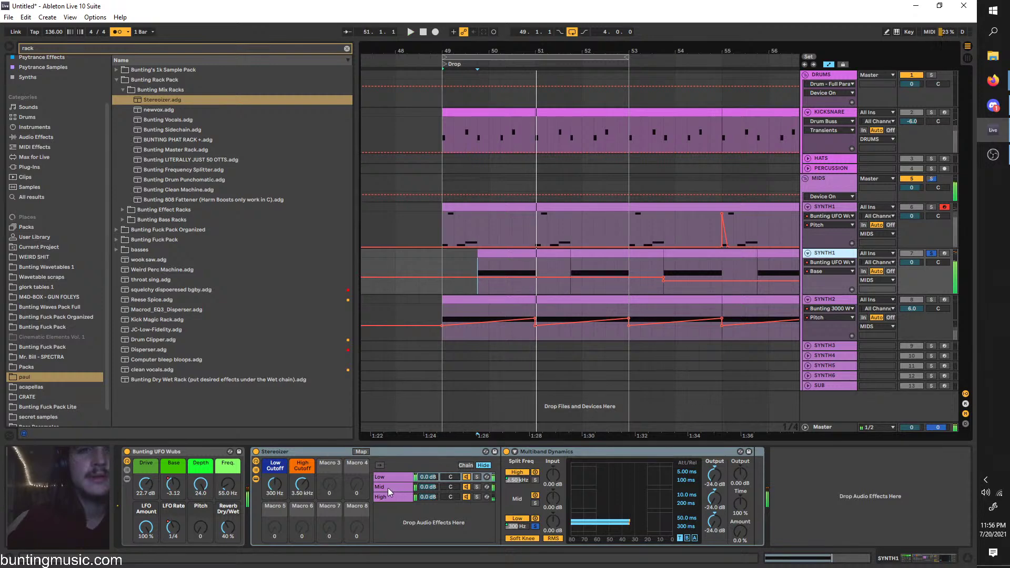
# Examine the devices in Stereoizer's Low, Mid and High chains
pyautogui.click(388, 487)
pyautogui.click(393, 498)
pyautogui.click(390, 487)
pyautogui.click(393, 478)
pyautogui.click(394, 486)
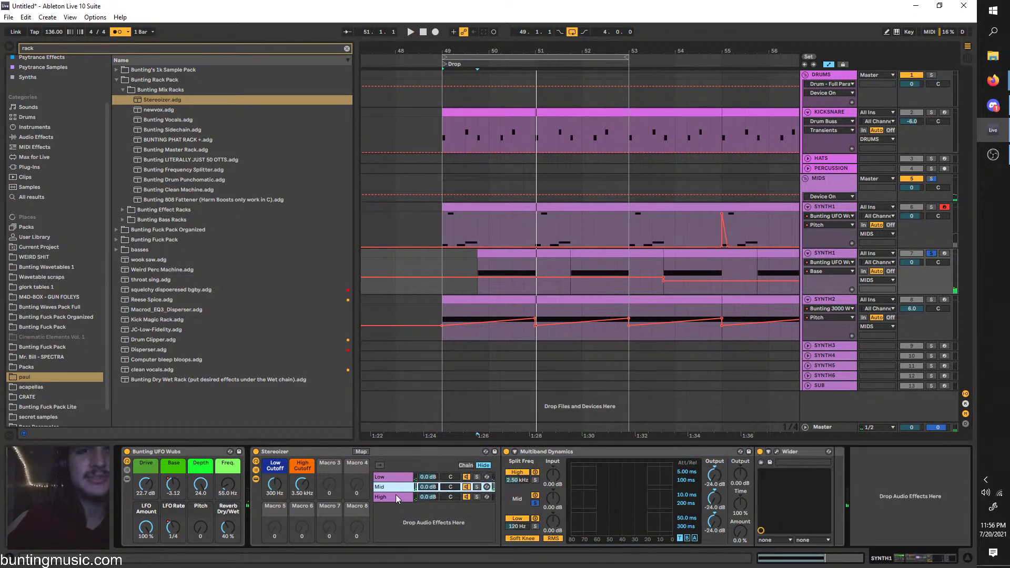
# Compare the soloed second SYNTH1 track with Stereoizer on and off, and leave the rack switched off
pyautogui.press('space')
pyautogui.click(256, 452)
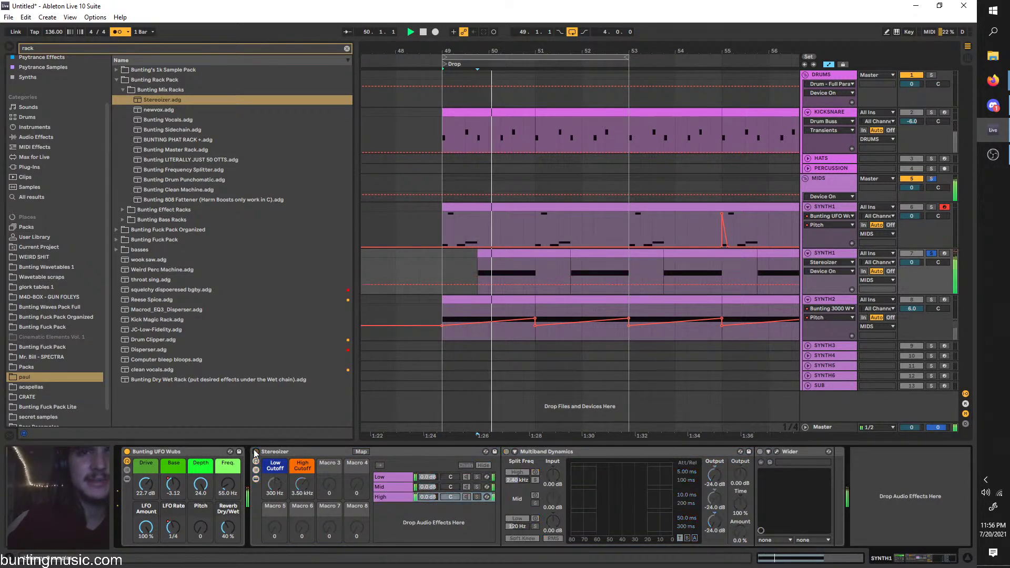
pyautogui.click(256, 451)
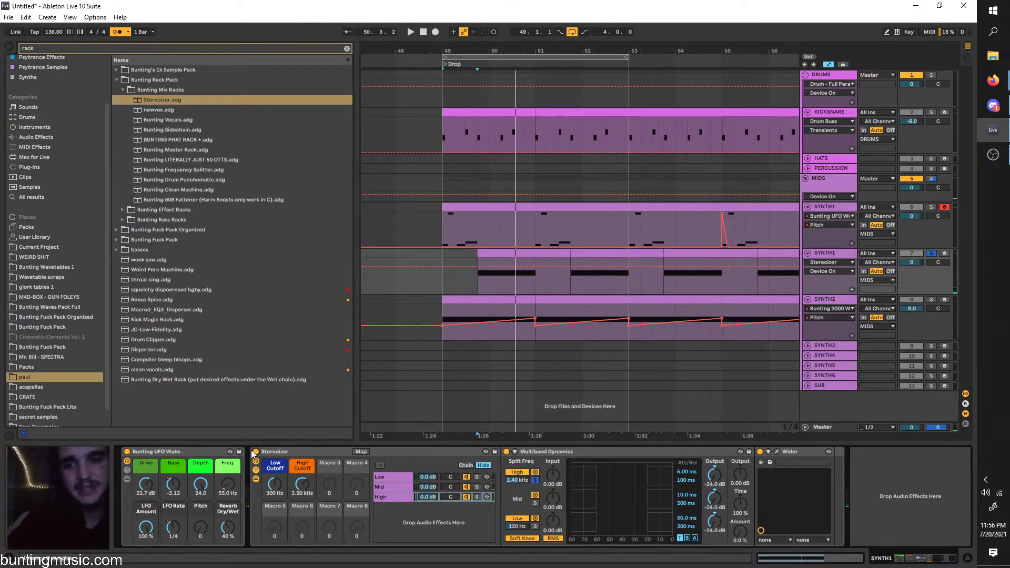
pyautogui.press('space')
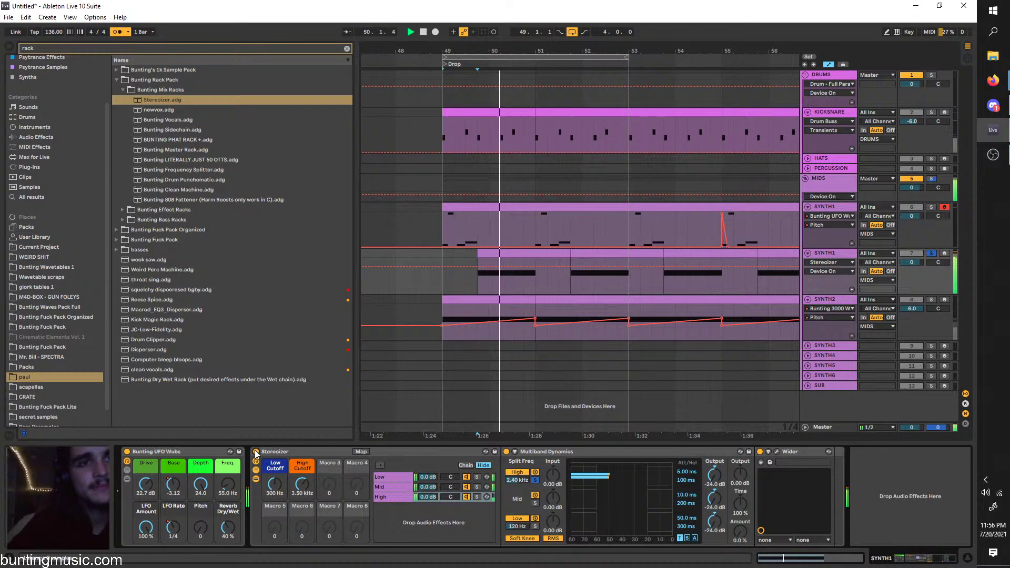
pyautogui.click(256, 451)
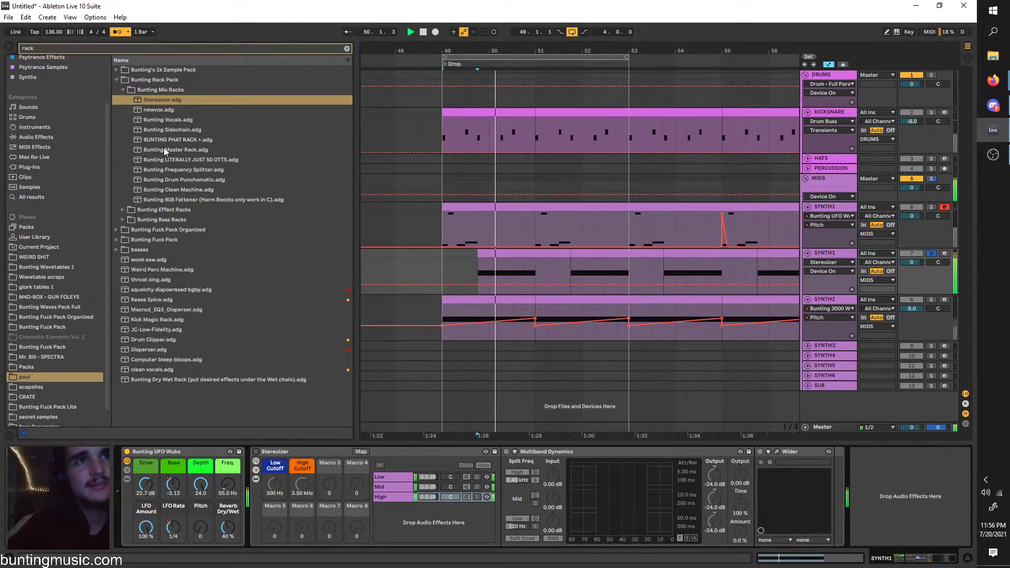
# Replace the Master track's entire effect chain, including the reastream plug-in, with Bunting Master Rack.adg
pyautogui.click(833, 426)
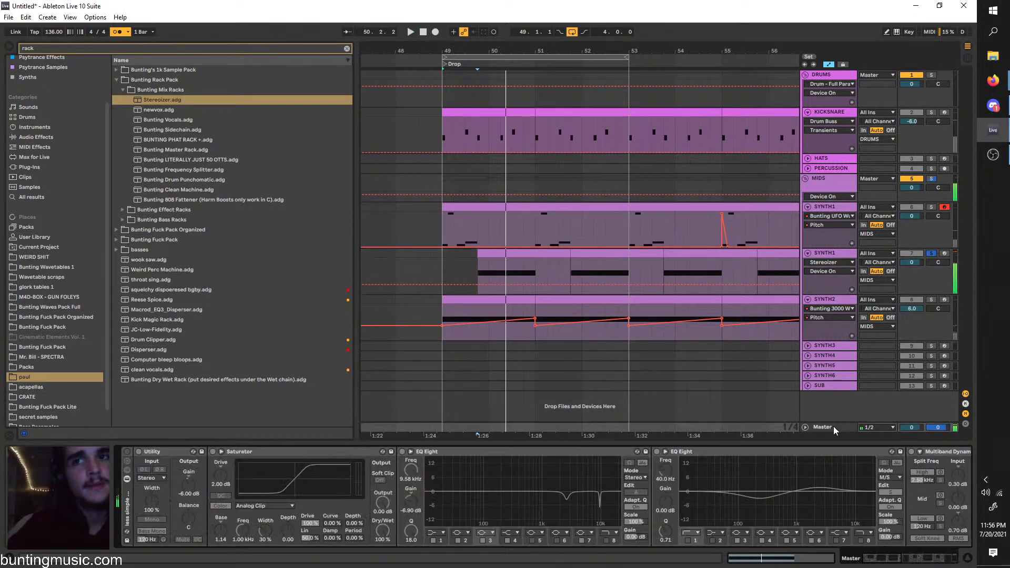
pyautogui.click(124, 514)
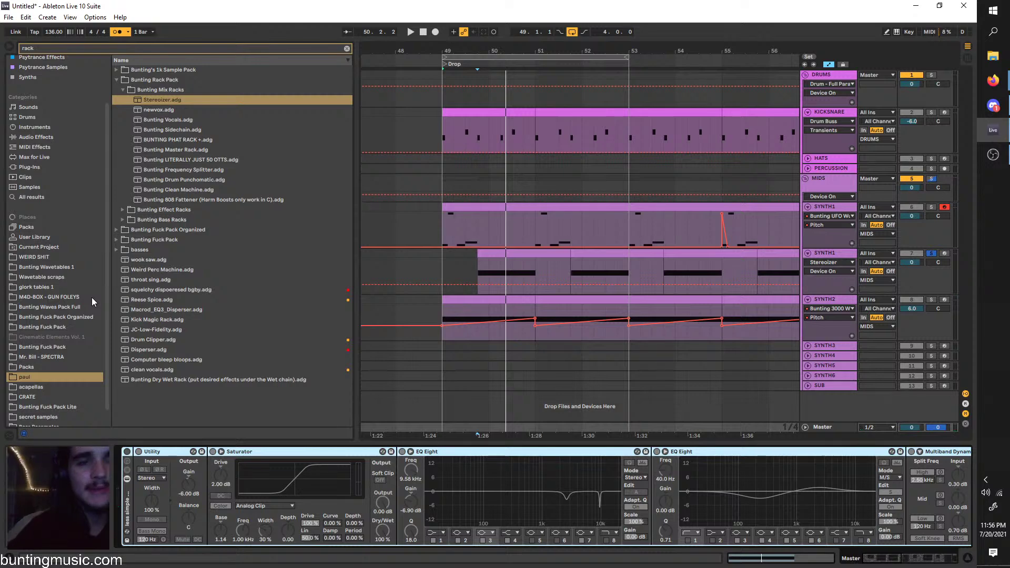
pyautogui.hotkey('ctrl', 'a')
pyautogui.press('Delete')
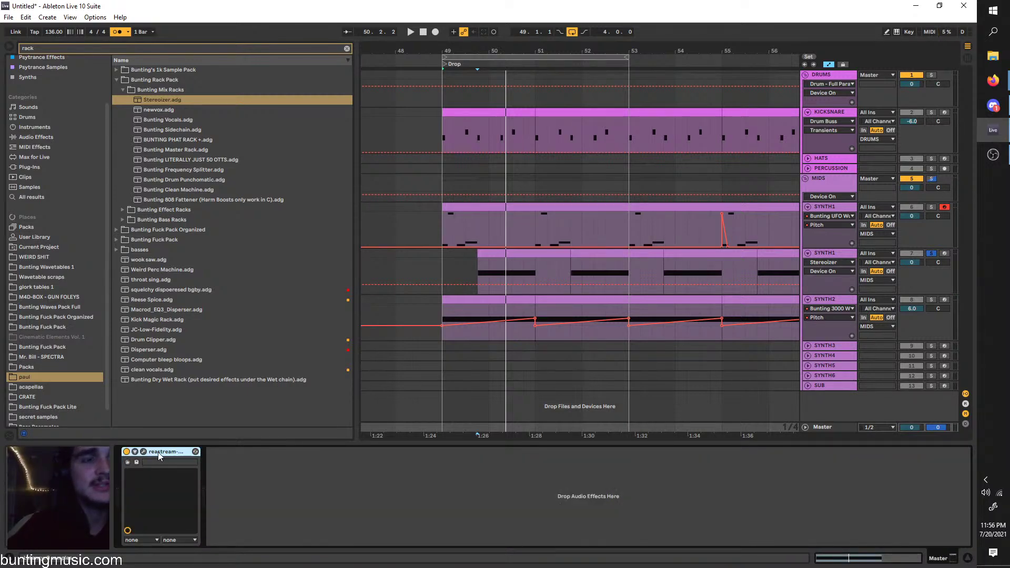
pyautogui.press('Delete')
pyautogui.click(168, 158)
pyautogui.click(161, 151)
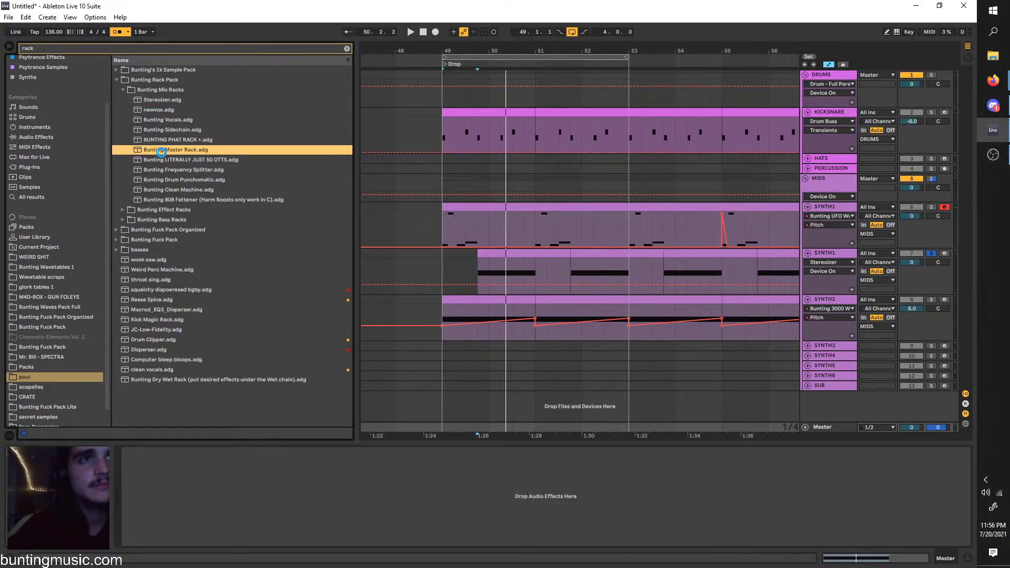
# Play the soloed synth through Bunting Master Rack and examine the devices inside the rack along its whole chain
pyautogui.press('space')
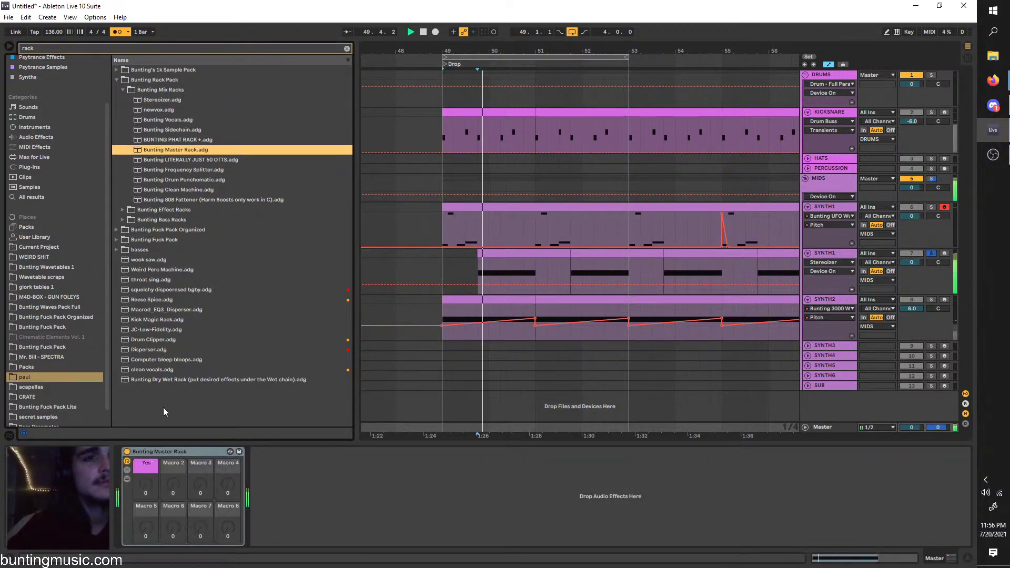
pyautogui.press('space')
pyautogui.click(128, 477)
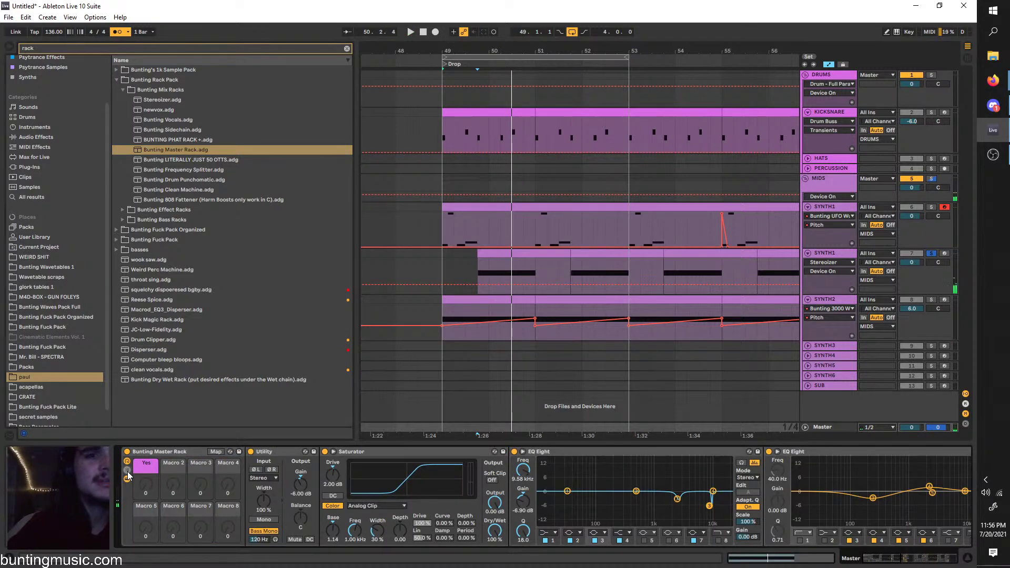
pyautogui.click(126, 480)
pyautogui.click(126, 481)
pyautogui.hscroll(8, 263, 500)
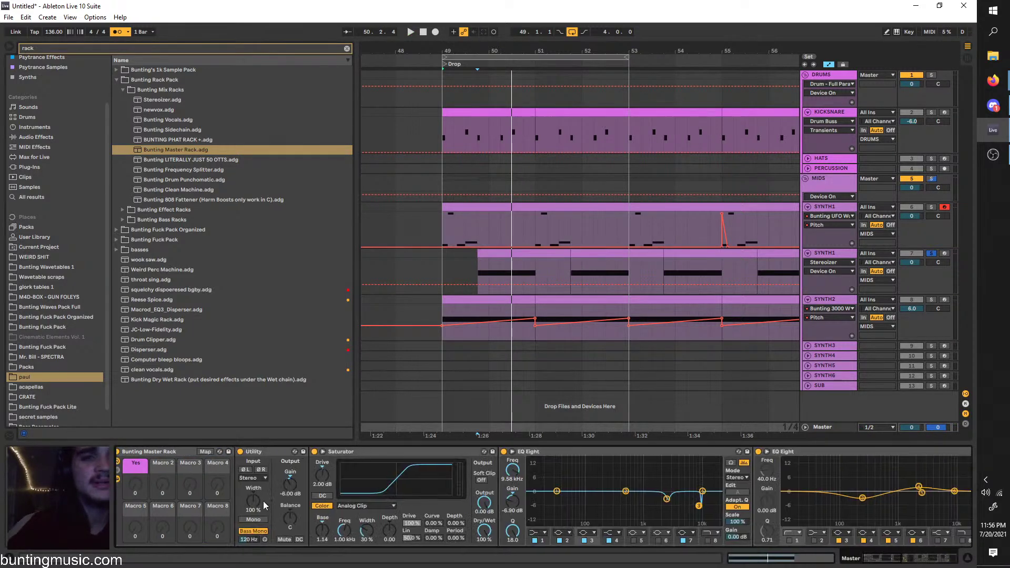
pyautogui.hscroll(10, 330, 528)
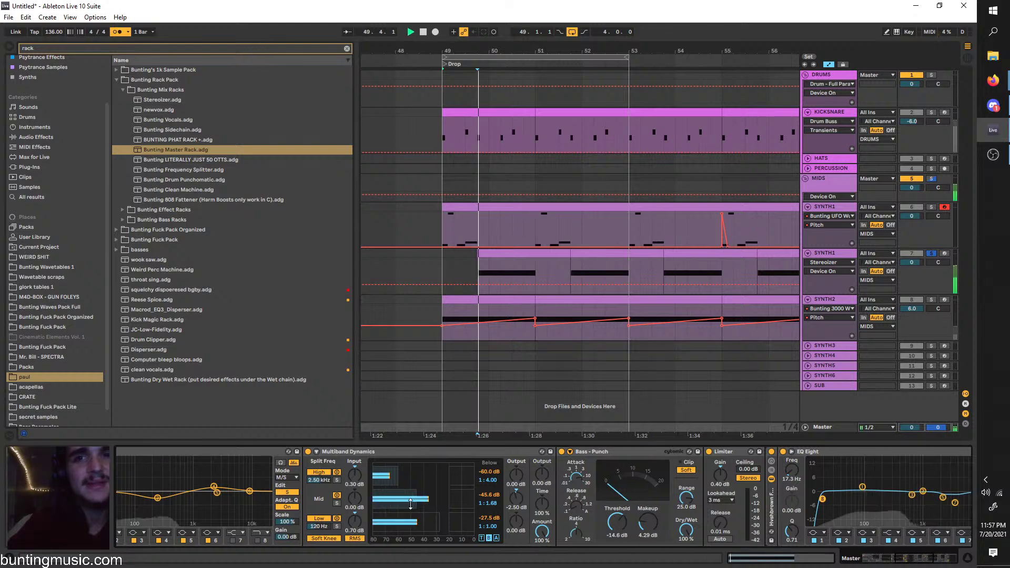
pyautogui.press('space')
pyautogui.hscroll(-5, 456, 501)
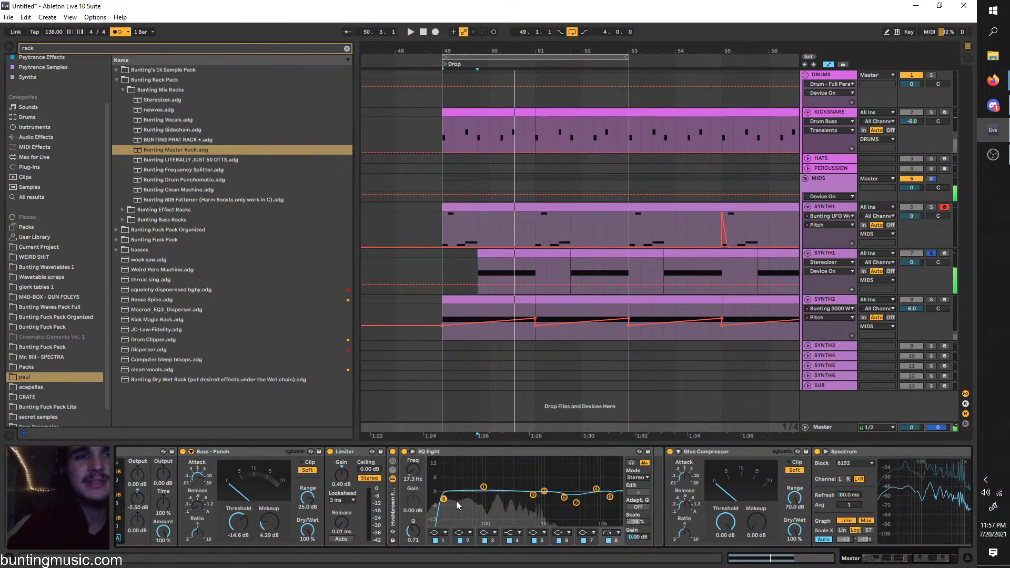
pyautogui.hscroll(10, 466, 505)
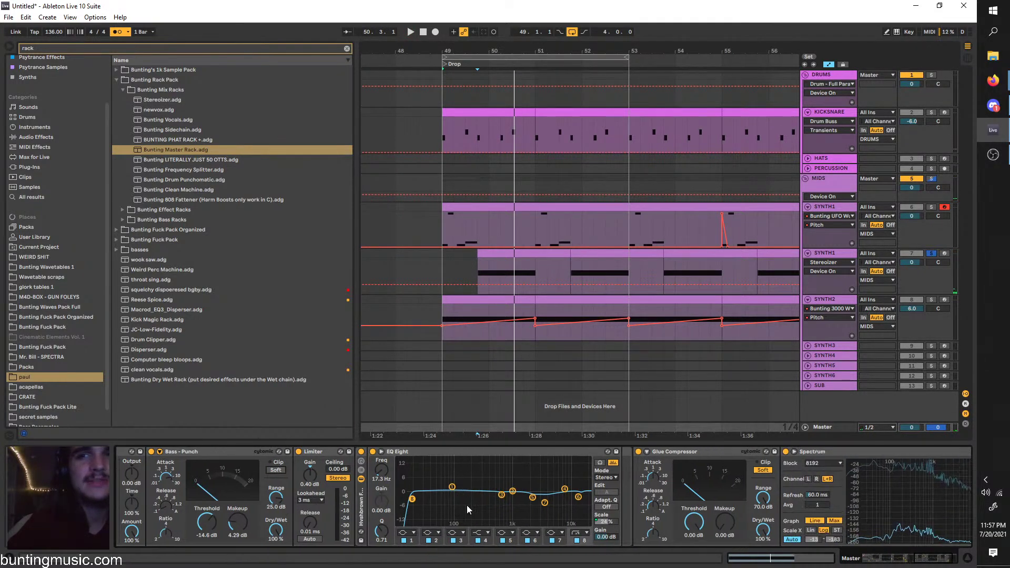
pyautogui.hscroll(-1, 217, 483)
# Switch off the Master rack's Limiter, raise the Glue Compressor's makeup to 10.0 dB, and play the result
pyautogui.click(239, 450)
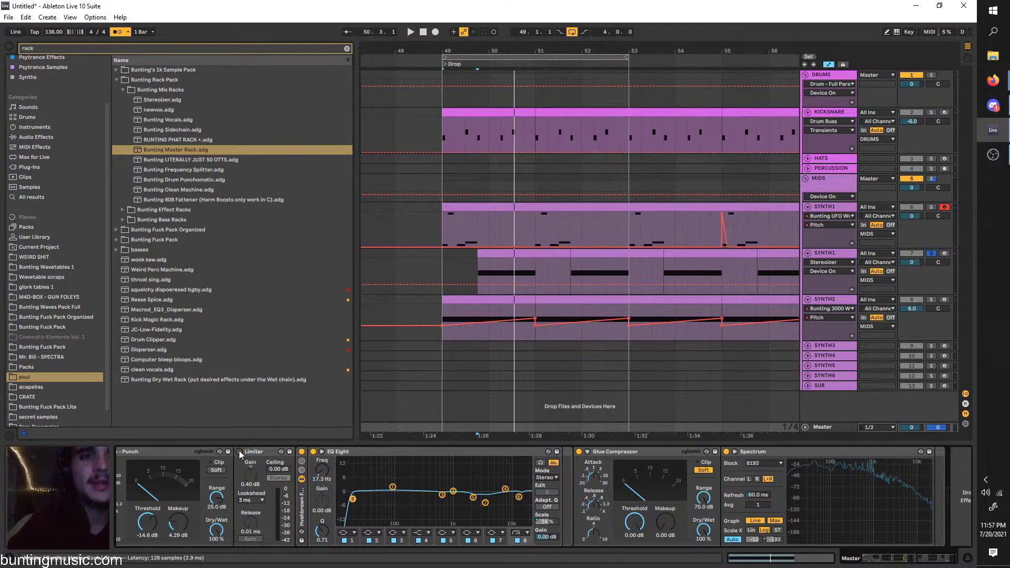
pyautogui.hscroll(3, 244, 486)
pyautogui.press('space')
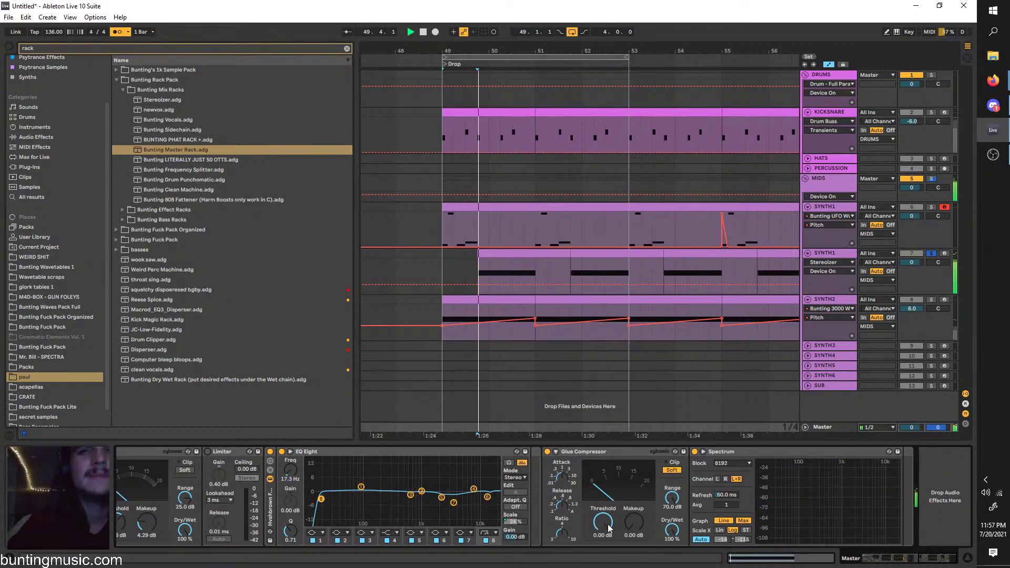
pyautogui.moveTo(604, 523); pyautogui.dragTo(609, 529)
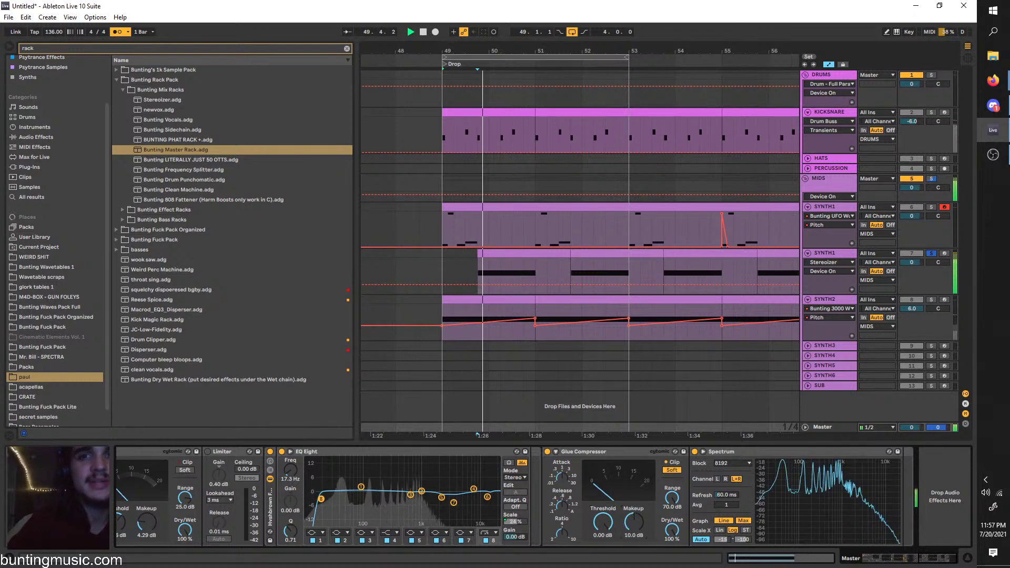
pyautogui.press('space')
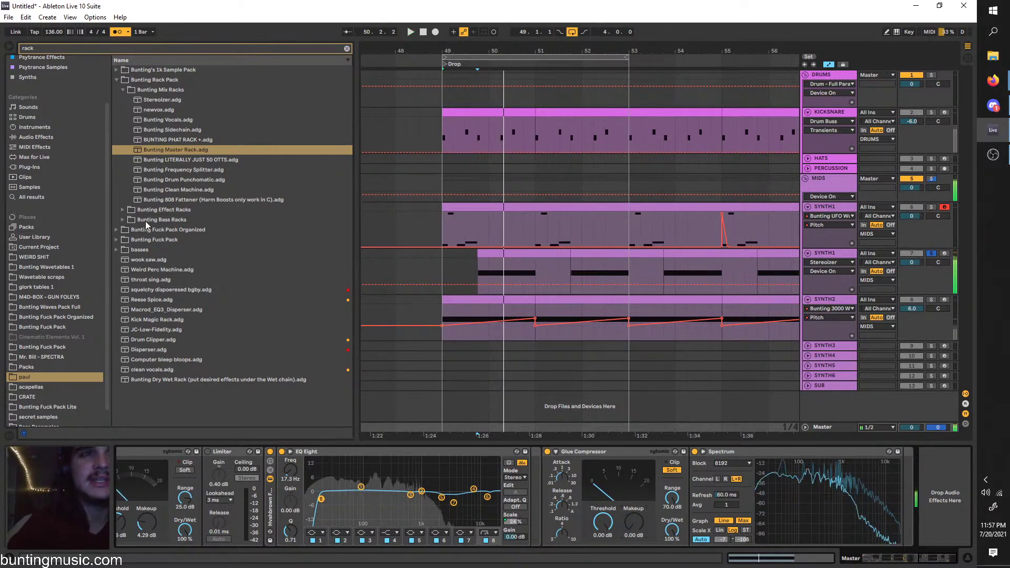
# Delete Bunting Master Rack from the Master track
pyautogui.click(193, 190)
pyautogui.moveTo(928, 559); pyautogui.dragTo(804, 559)
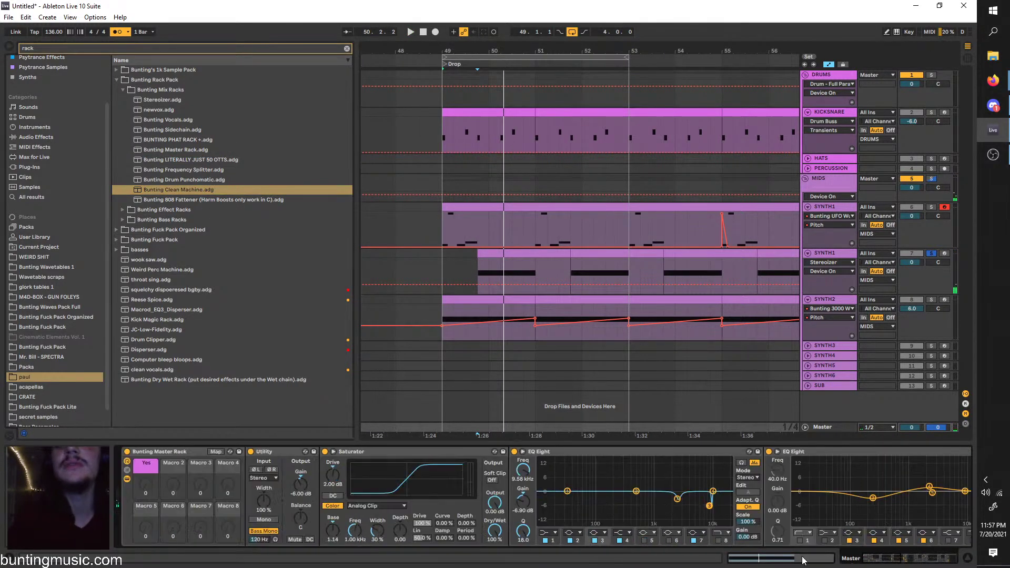
pyautogui.click(160, 455)
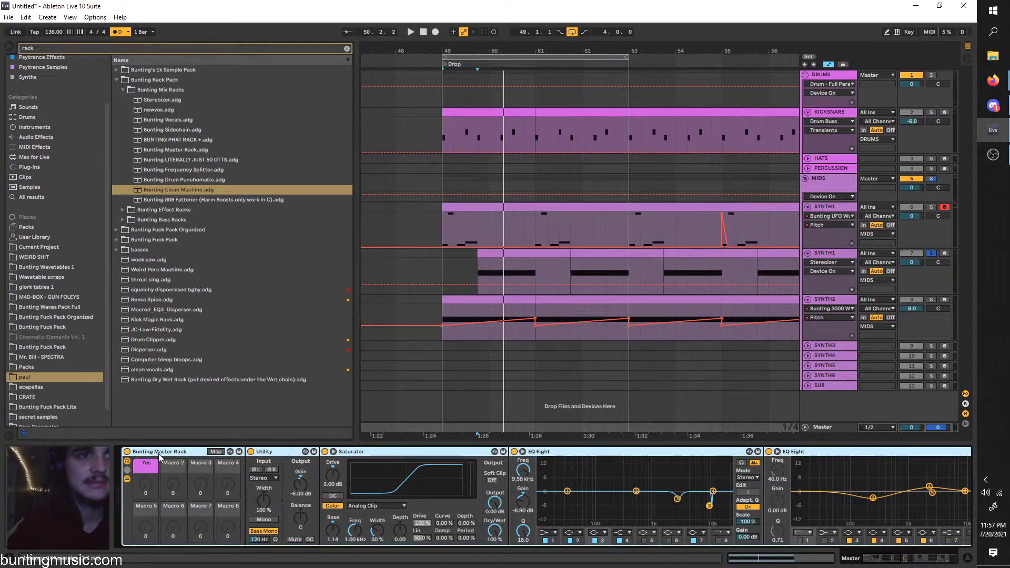
pyautogui.press('Delete')
# Add Bunting Clean Machine.adg to the second SYNTH1 track during playback from the clip's start, and reveal the rack's chain and devices
pyautogui.click(483, 263)
pyautogui.press('space')
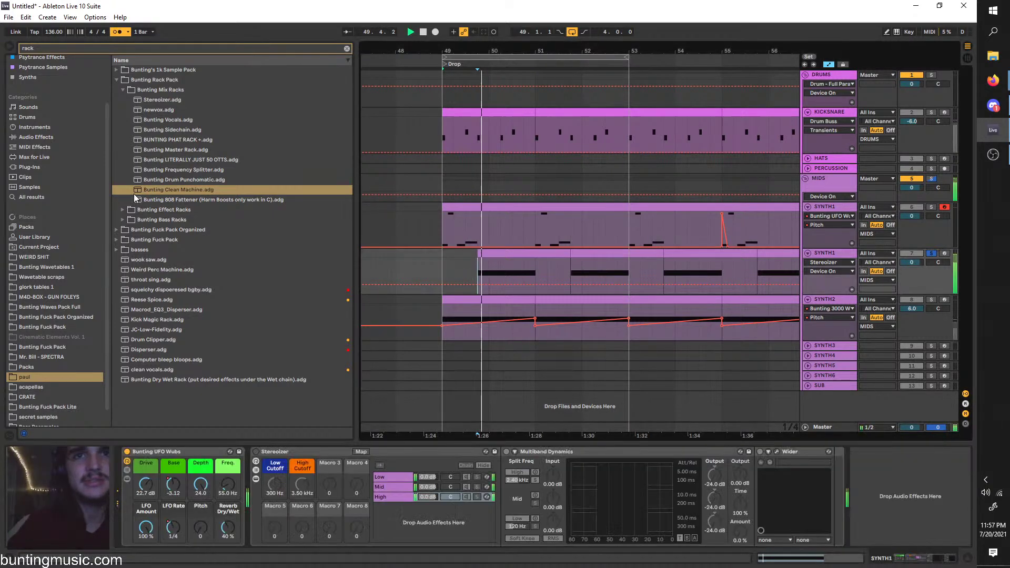
pyautogui.doubleClick(151, 187)
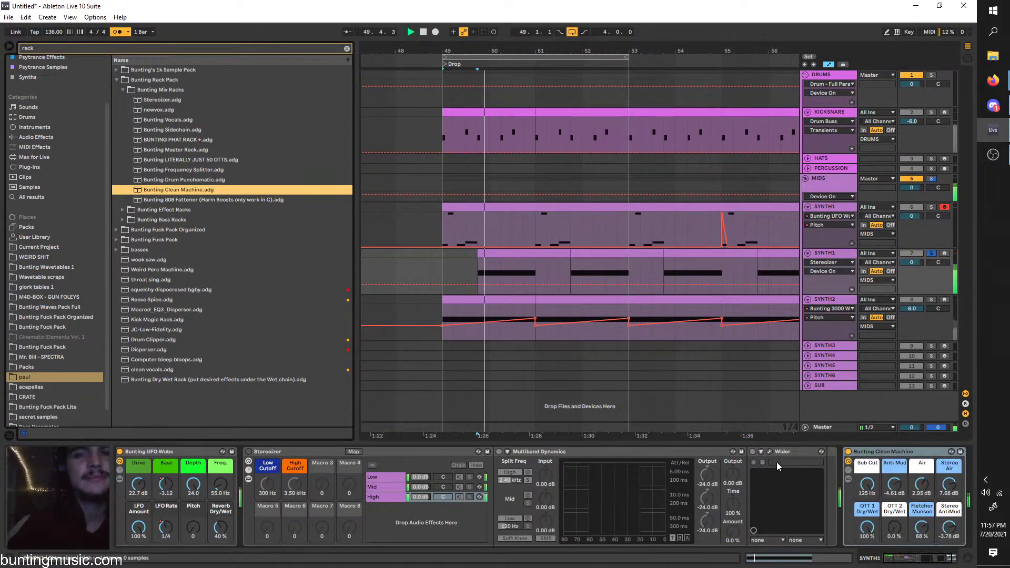
pyautogui.click(848, 470)
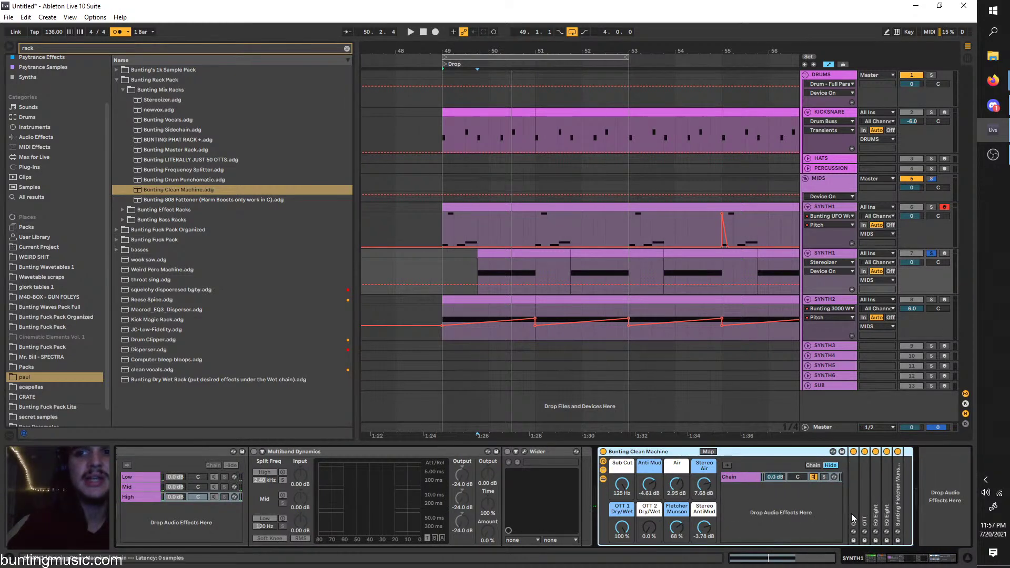
# Replace Bunting Clean Machine on the second SYNTH1 track with a fresh copy, and delete that copy as well
pyautogui.click(677, 456)
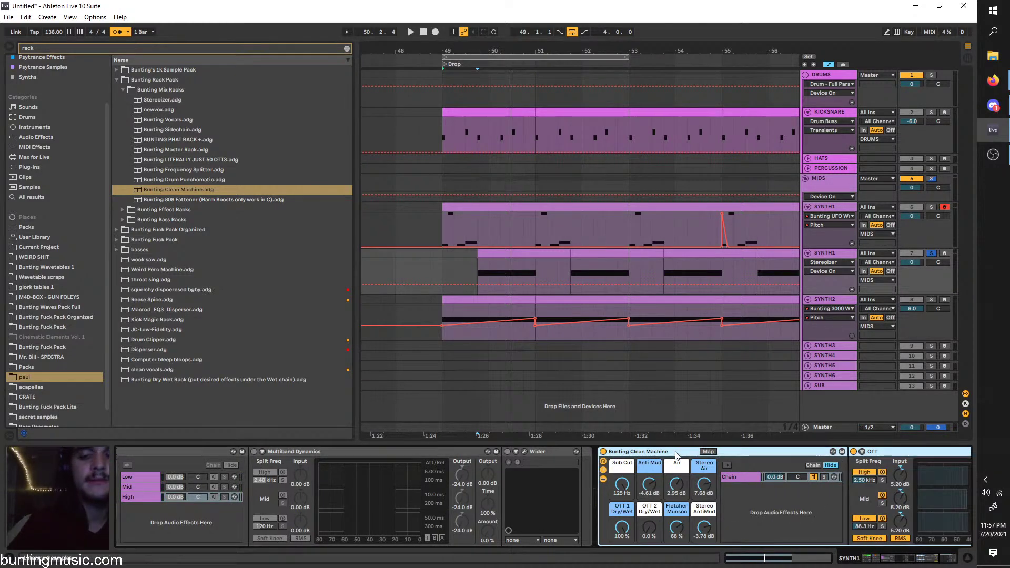
pyautogui.press('Delete')
pyautogui.click(170, 189)
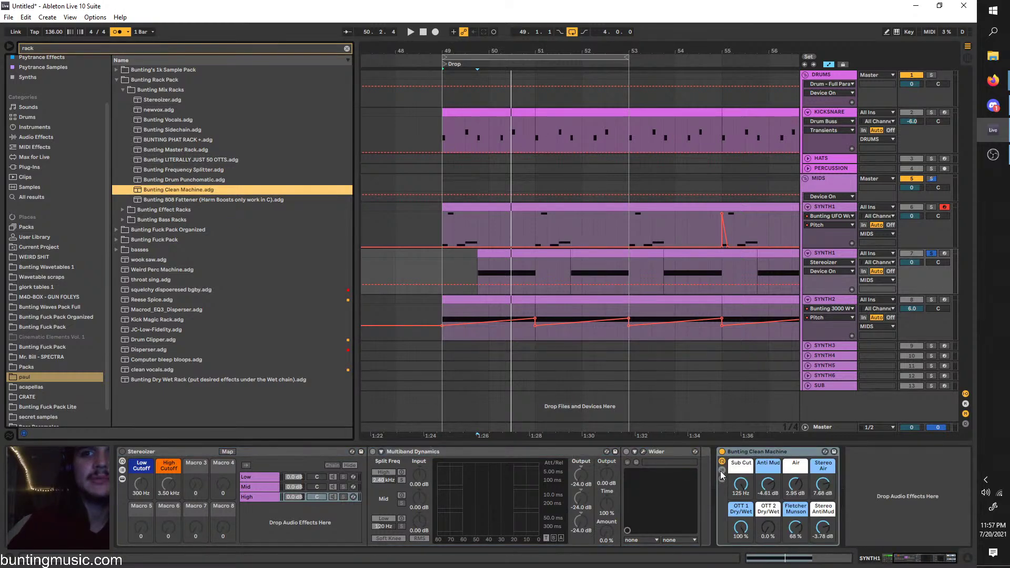
pyautogui.click(745, 456)
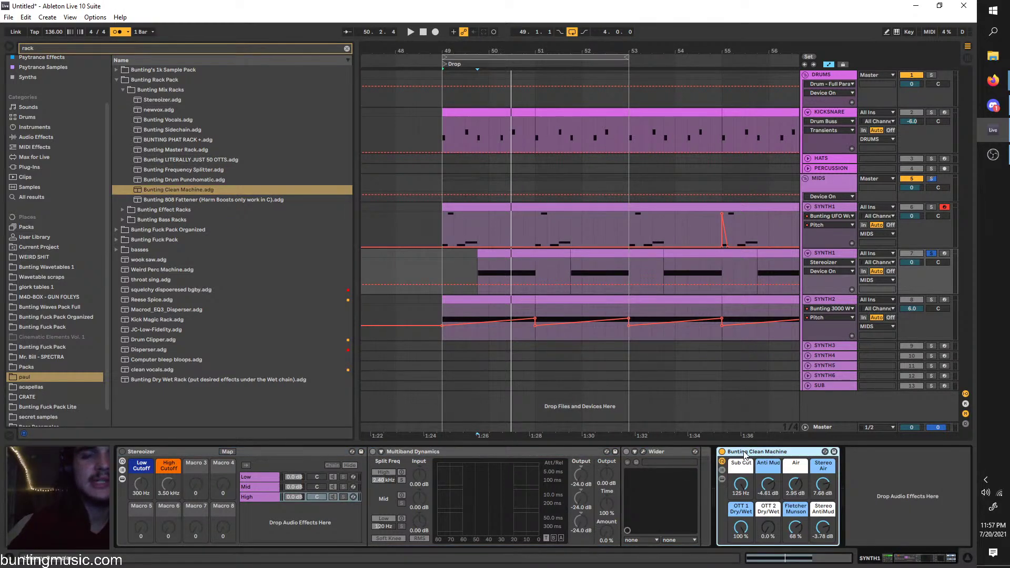
pyautogui.press('Delete')
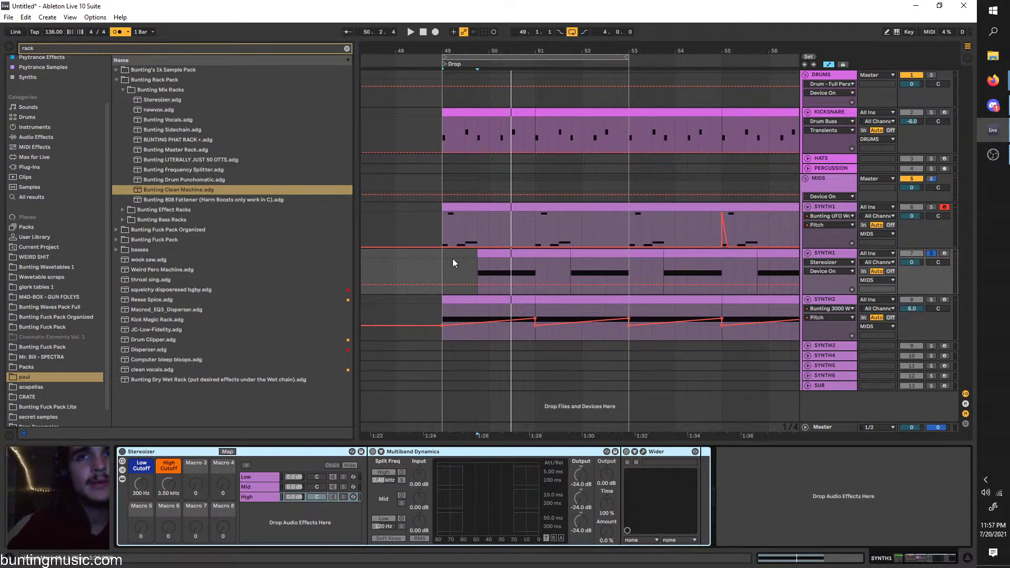
# Look over the Frequency Splitter, PHAT RACK +, Sidechain and 808 Fattener mix racks, and set the playback start to bar 49
pyautogui.click(476, 269)
pyautogui.click(182, 170)
pyautogui.click(189, 140)
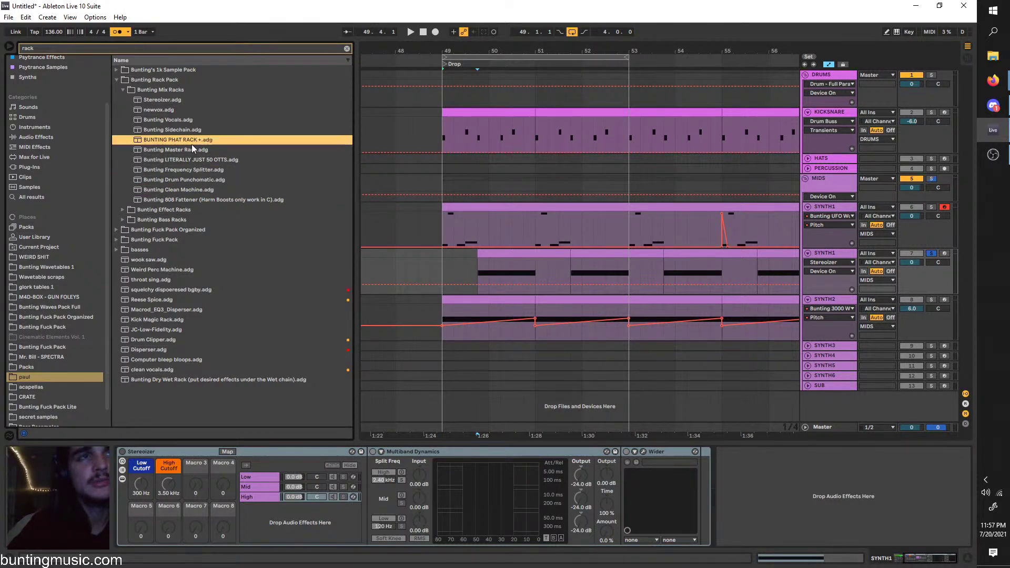
pyautogui.click(191, 131)
pyautogui.click(206, 140)
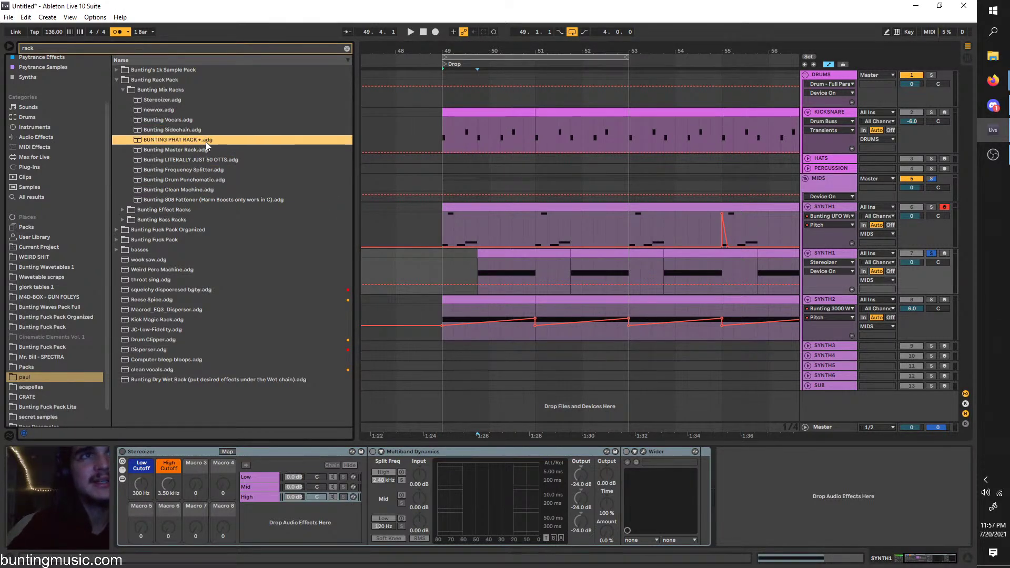
pyautogui.click(230, 199)
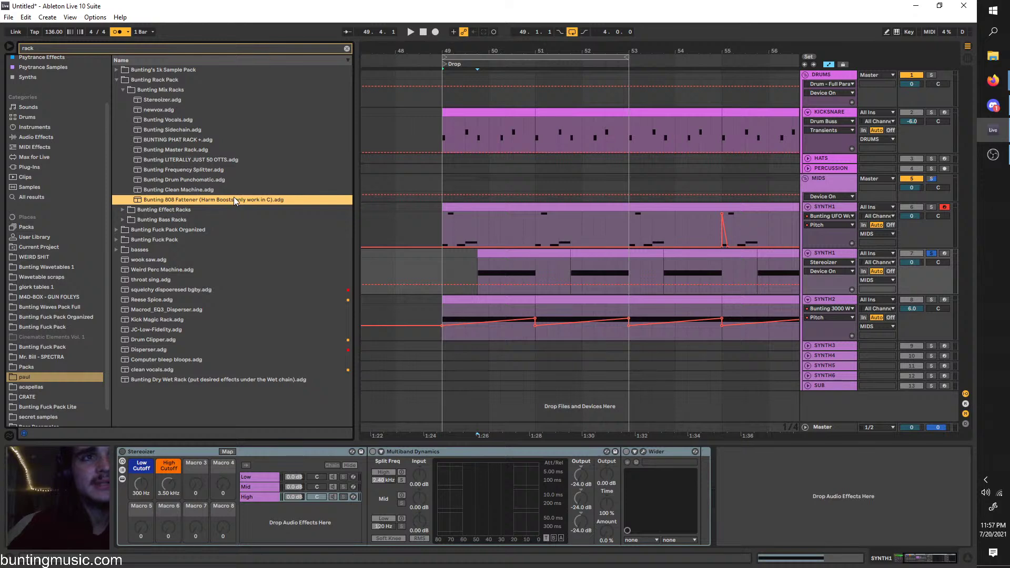
pyautogui.click(455, 273)
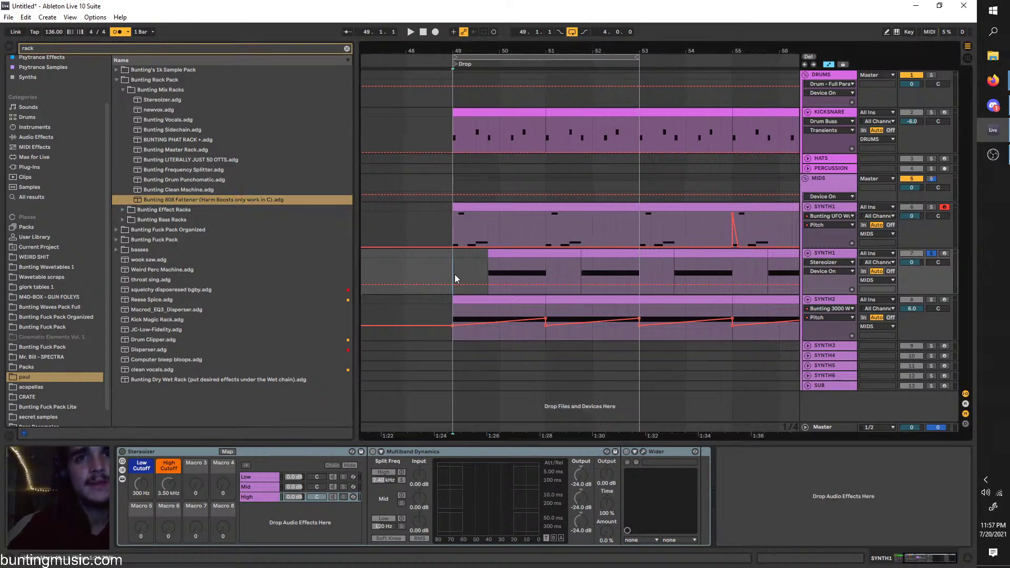
pyautogui.rightClick(829, 346)
pyautogui.click(850, 426)
pyautogui.click(832, 360)
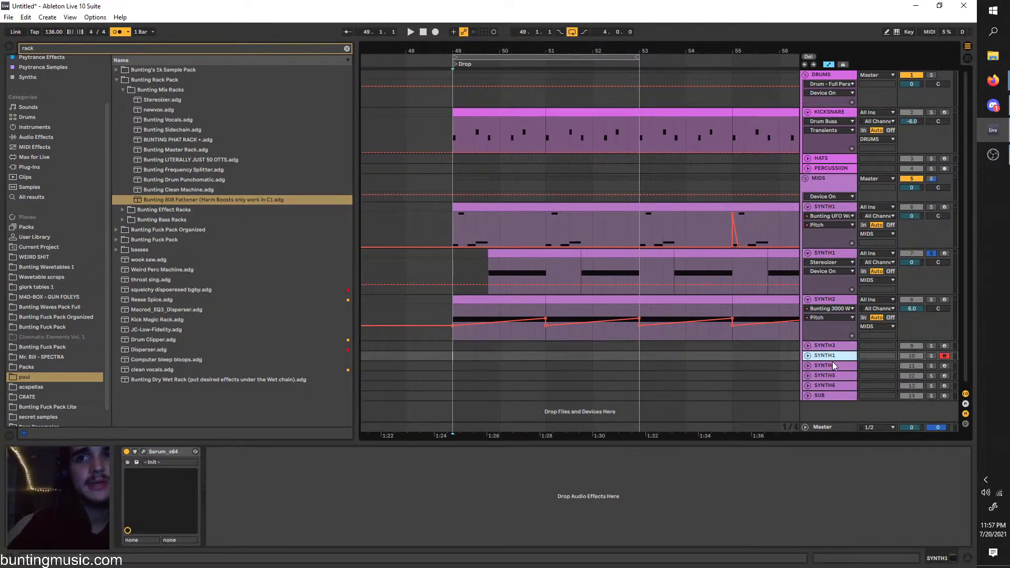
# Insert an audio track below the collapsed SYNTH3 track and search the browser for 808
pyautogui.rightClick(828, 347)
pyautogui.click(872, 423)
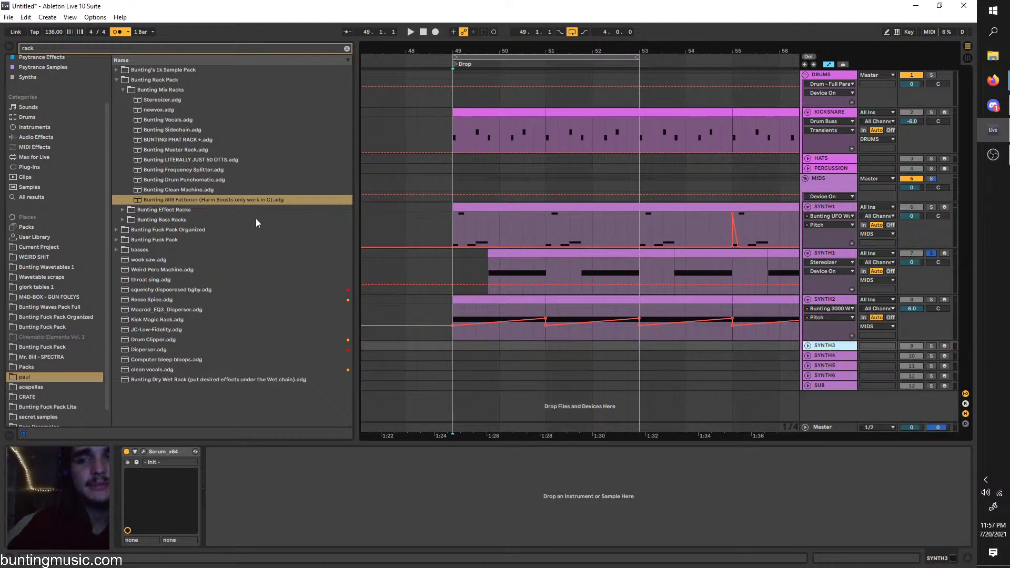
pyautogui.hotkey('ctrl', 'f')
pyautogui.write('808')
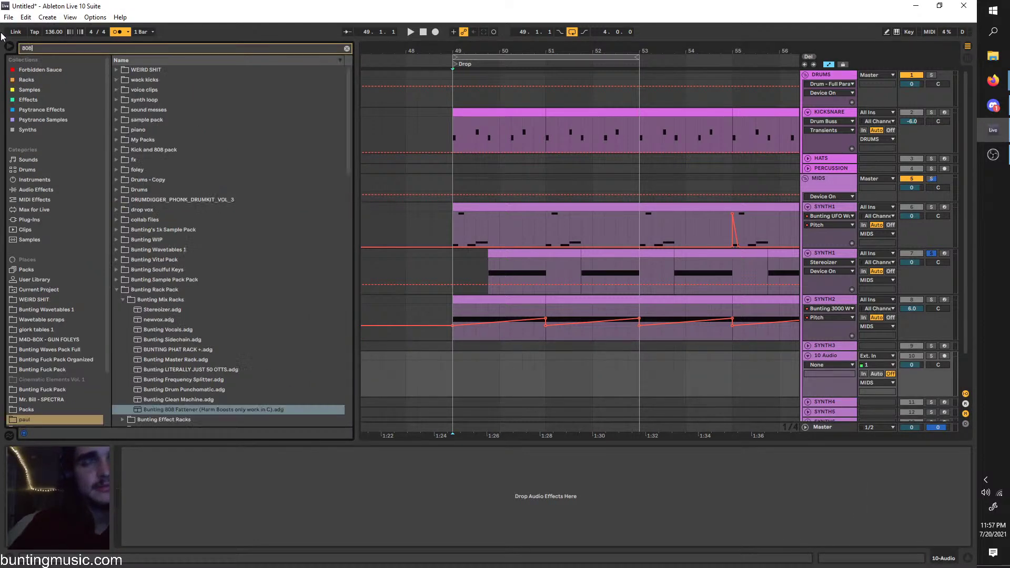
# Open the 808s folder under Drums in the Bunting Waves Pack Full library
pyautogui.click(158, 129)
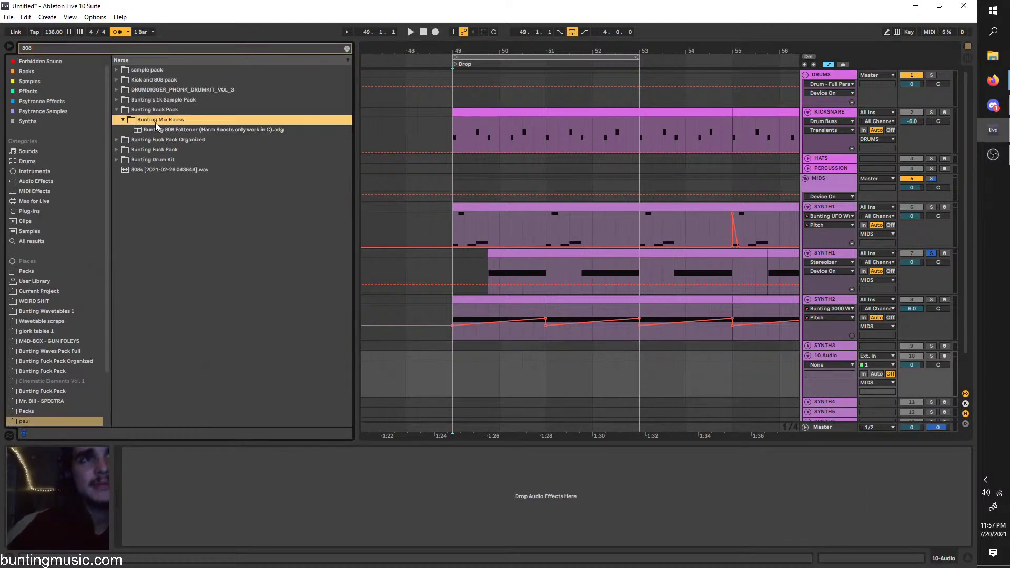
pyautogui.click(122, 171)
pyautogui.click(56, 311)
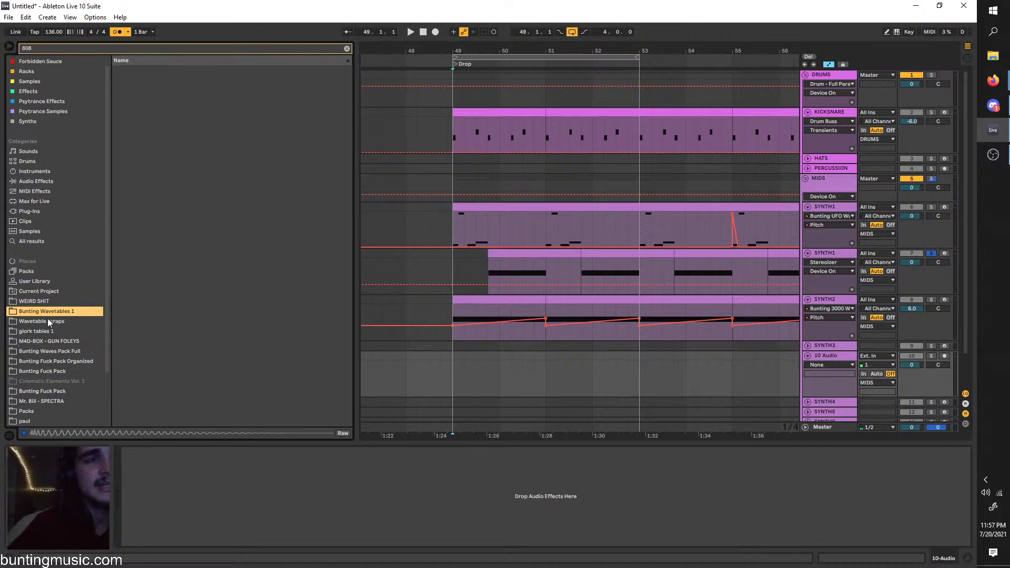
pyautogui.click(116, 70)
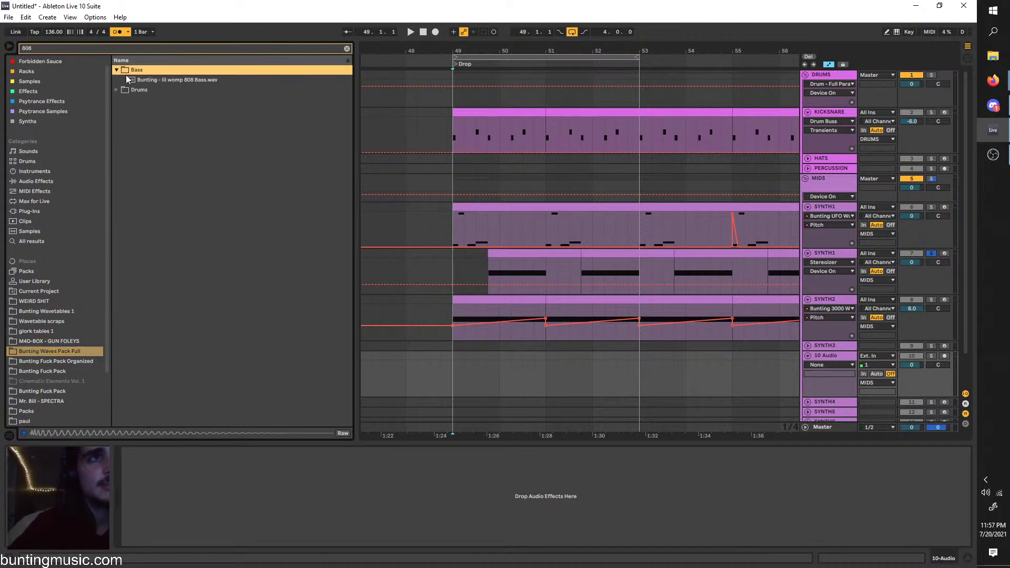
pyautogui.click(123, 81)
pyautogui.click(118, 90)
pyautogui.click(123, 90)
pyautogui.click(132, 99)
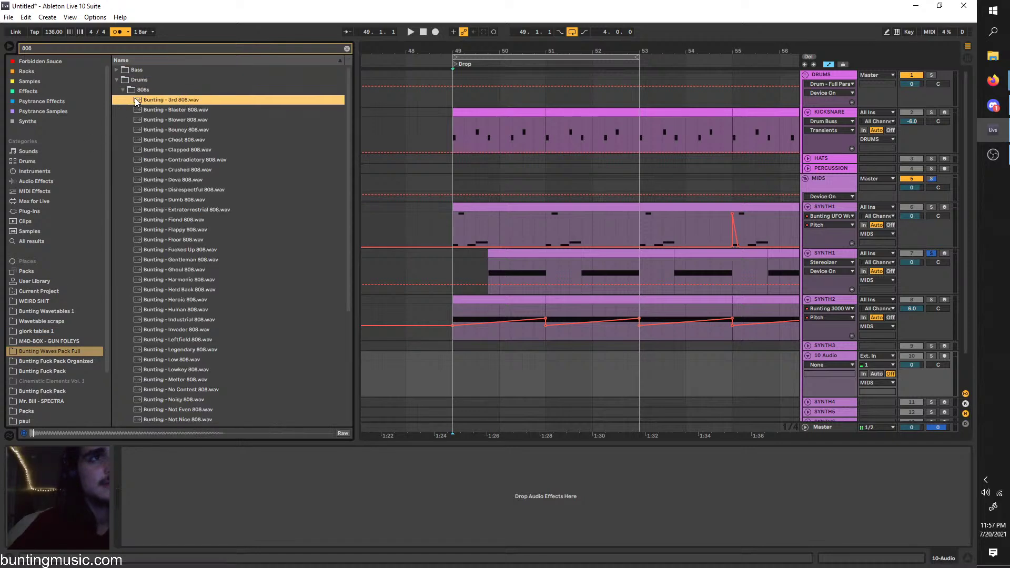
# Audition several 808 samples and place Bunting - Invader 808.wav on the new audio track at bar 49
pyautogui.click(154, 140)
pyautogui.click(167, 179)
pyautogui.click(187, 230)
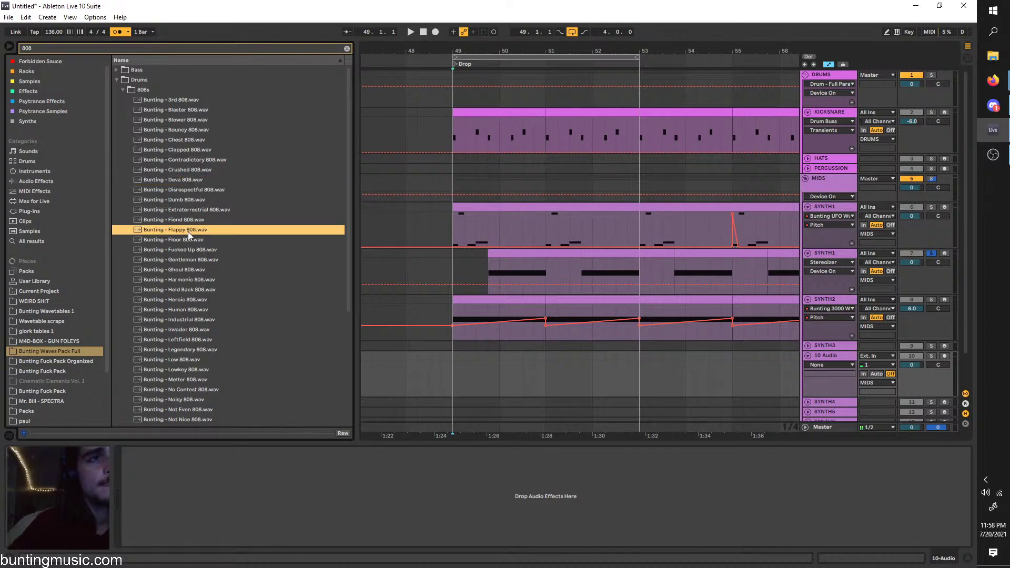
pyautogui.click(186, 221)
pyautogui.click(191, 239)
pyautogui.click(195, 279)
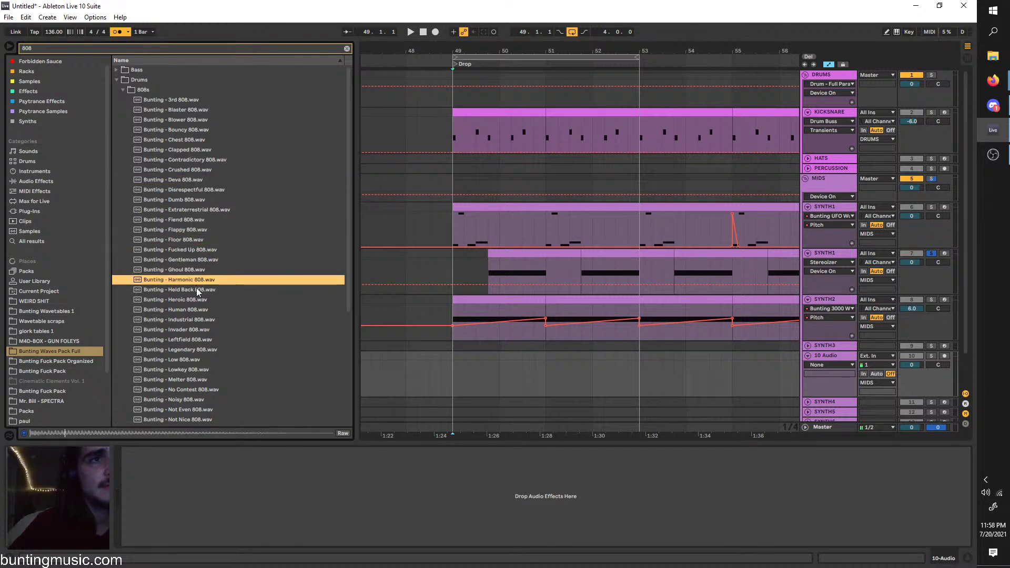
pyautogui.click(196, 290)
pyautogui.click(197, 299)
pyautogui.click(196, 321)
pyautogui.click(193, 332)
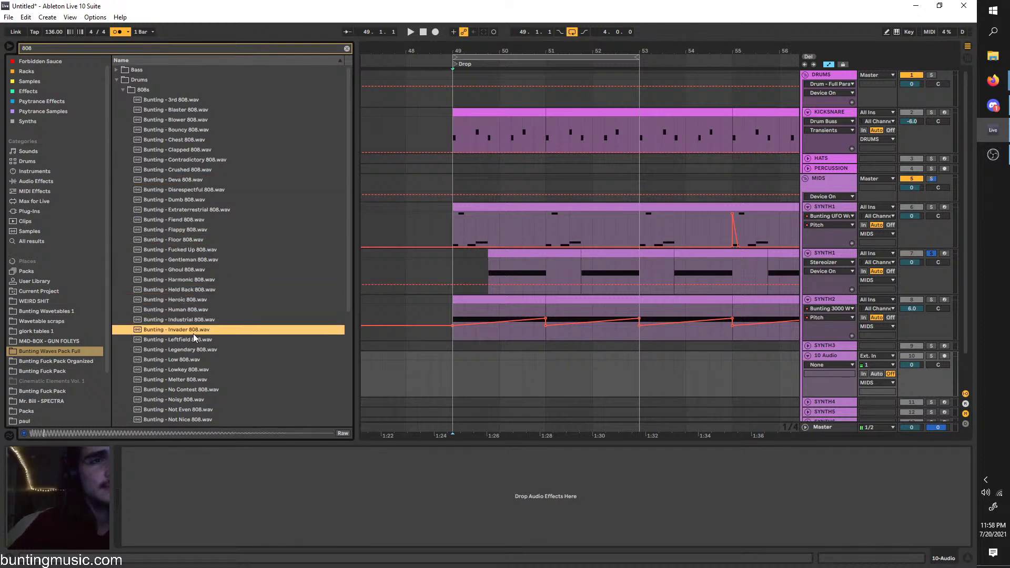
pyautogui.click(186, 338)
pyautogui.click(180, 329)
pyautogui.moveTo(172, 333); pyautogui.dragTo(452, 361)
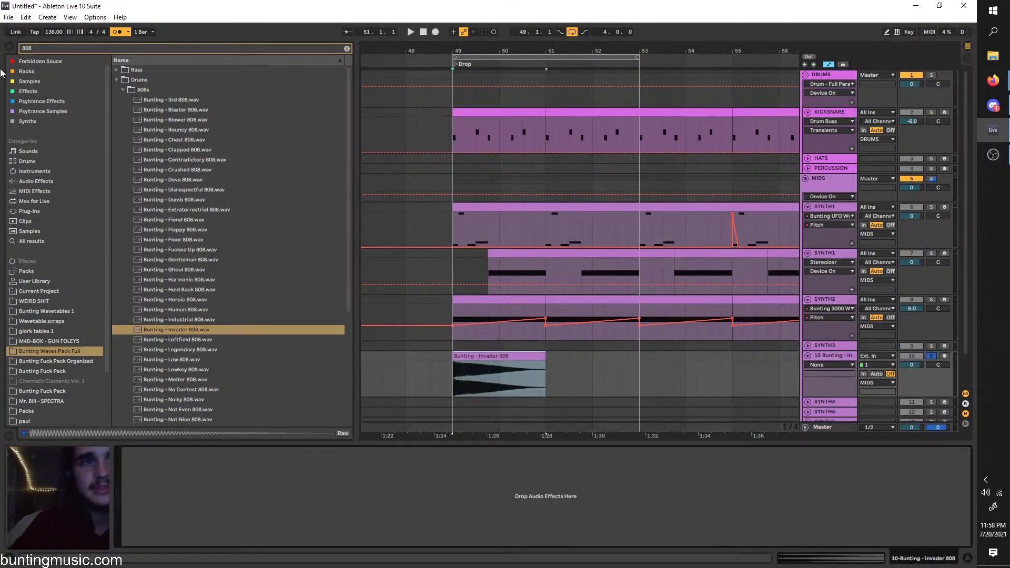
pyautogui.click(104, 49)
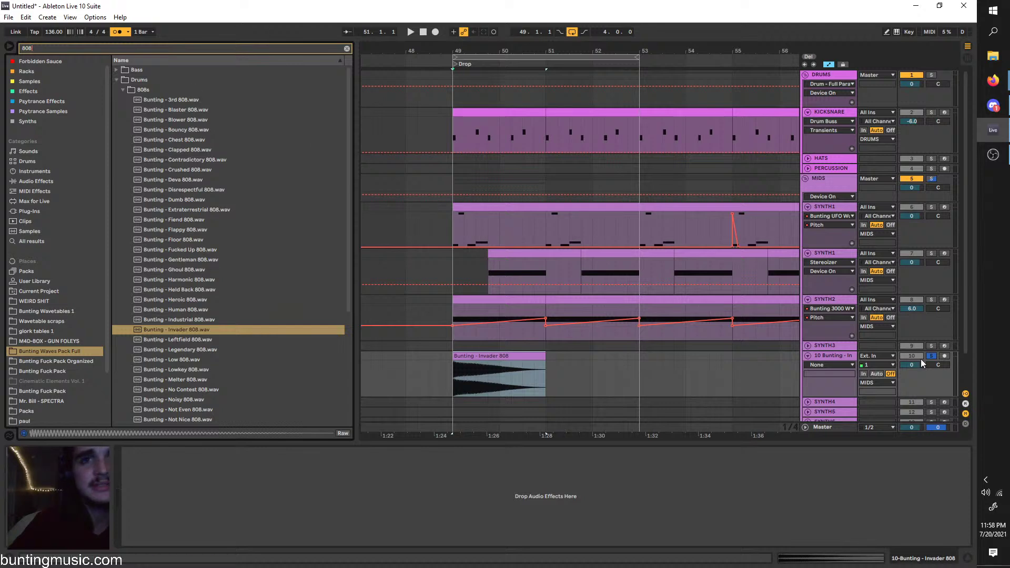
pyautogui.click(847, 346)
pyautogui.click(833, 309)
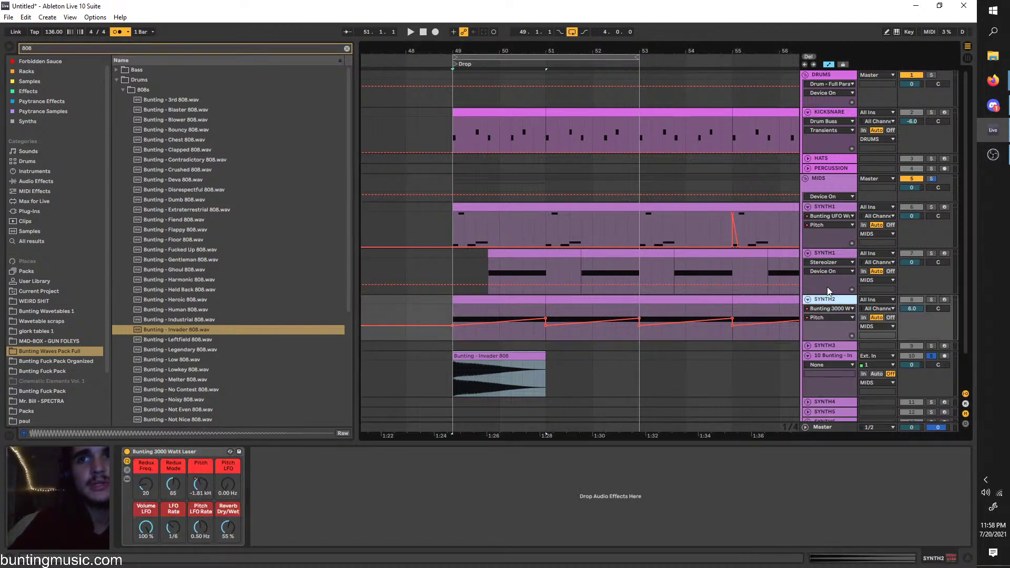
pyautogui.click(825, 255)
pyautogui.click(823, 239)
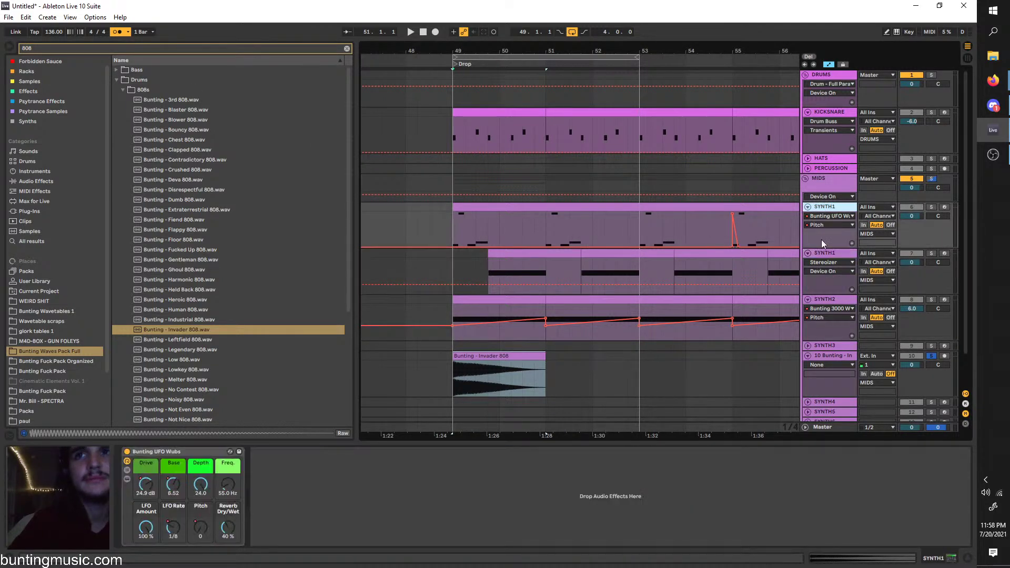
pyautogui.click(829, 367)
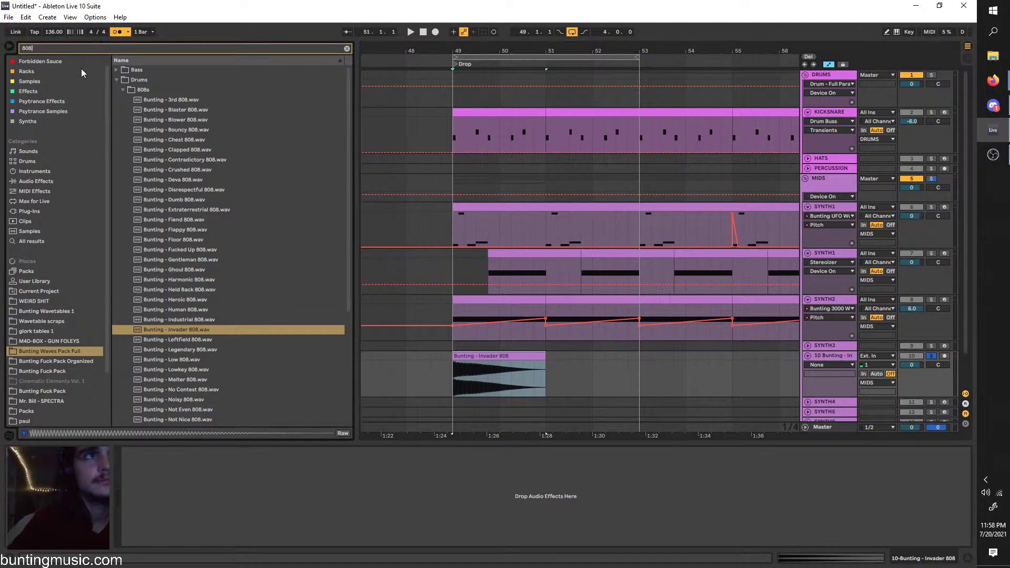
# Load the Bunting 808 Fattener rack from the paul folder onto the Invader 808 track and start playback
pyautogui.click(32, 241)
pyautogui.scroll(-2, 59, 347)
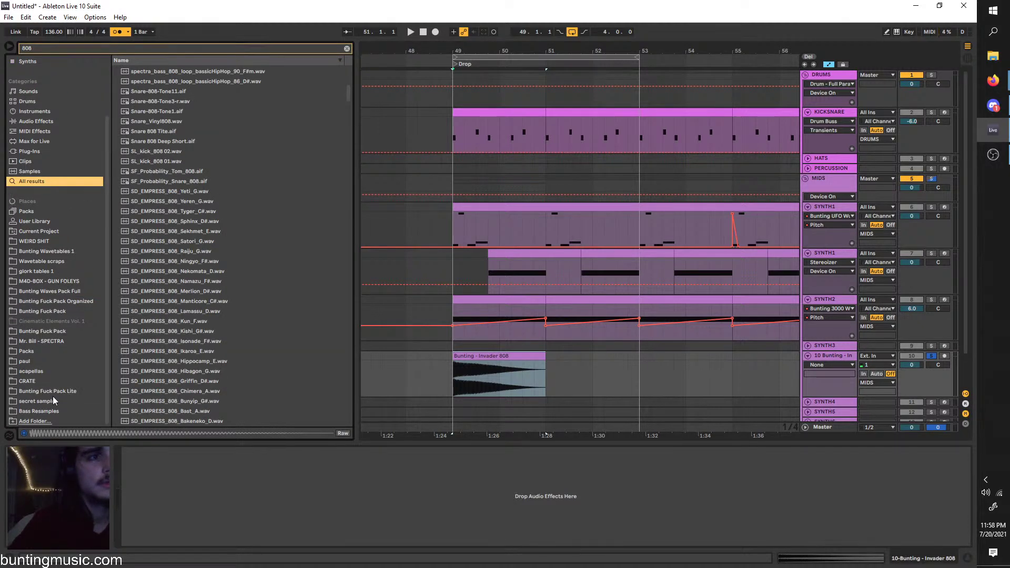
pyautogui.click(42, 362)
pyautogui.click(151, 131)
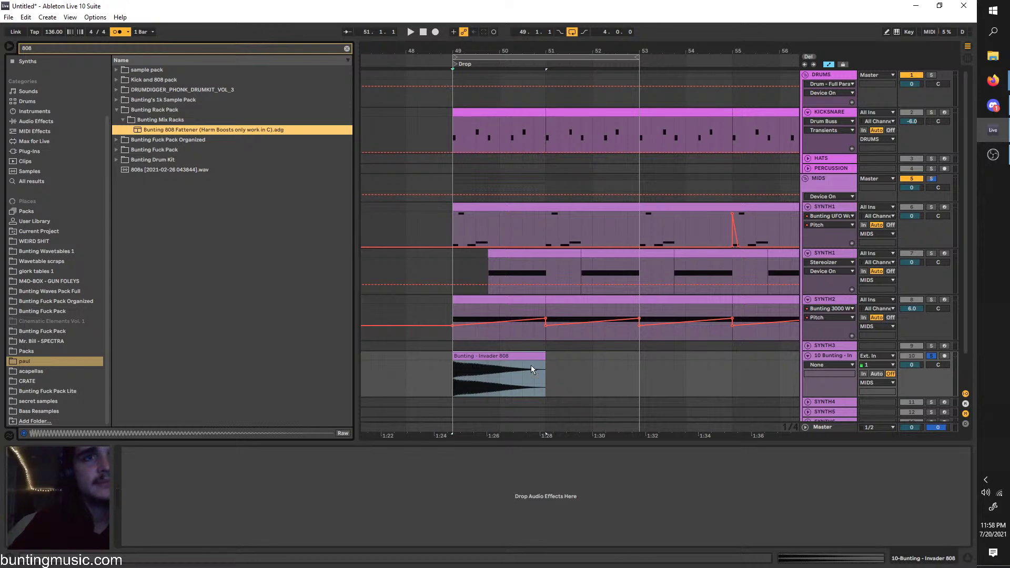
pyautogui.moveTo(839, 355); pyautogui.dragTo(837, 356)
pyautogui.press('space')
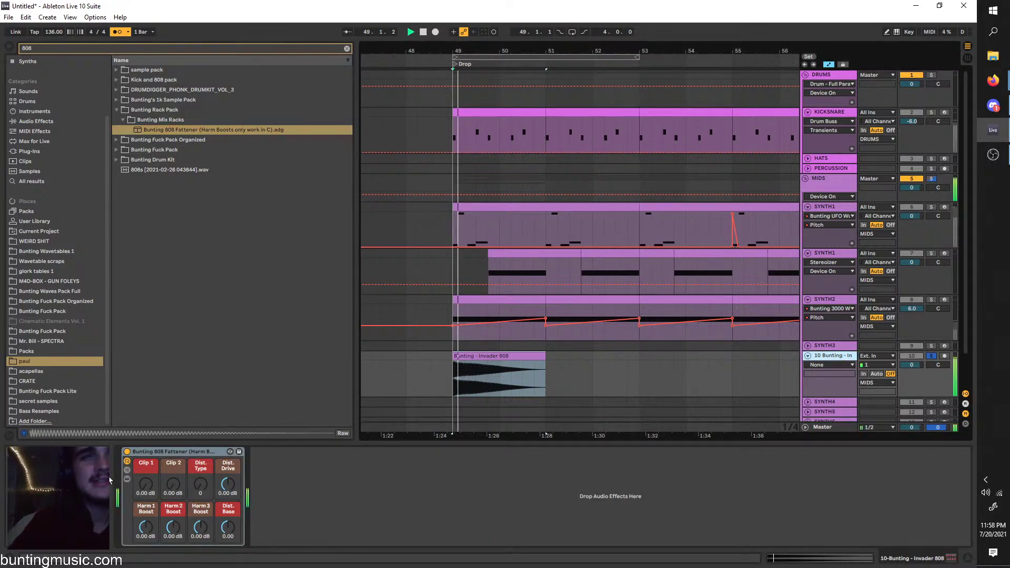
# Show the 808 Fattener's chain and devices, unfold its EQ Eight, and raise Clip 1 to about 11.8 dB
pyautogui.click(126, 469)
pyautogui.click(127, 479)
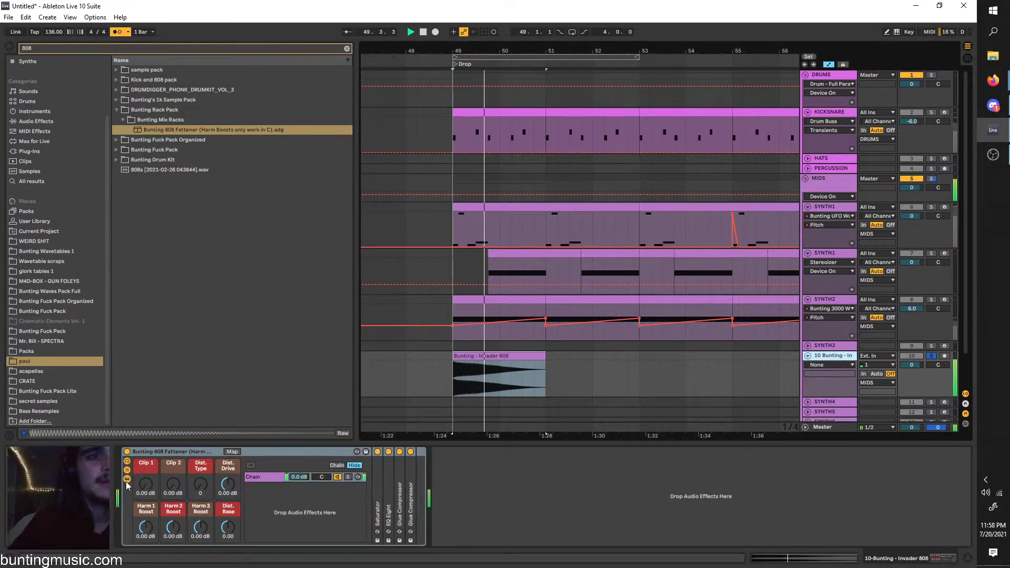
pyautogui.doubleClick(387, 506)
pyautogui.click(152, 482)
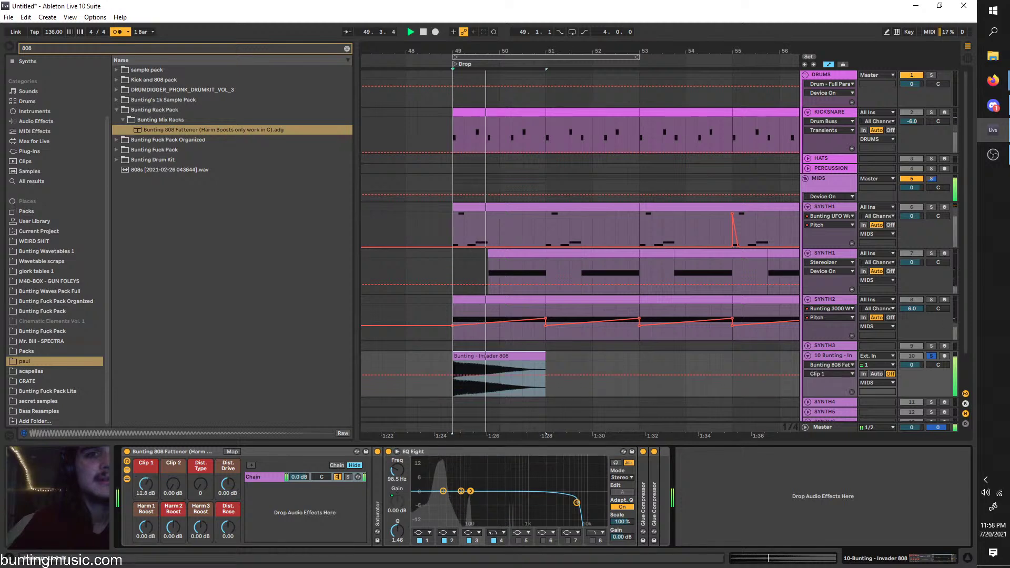
# While replaying the 808, set Clip 1 to 9.13 dB, Harm 1 Boost to 0.59 dB and Harm 2 Boost to 9.57 dB
pyautogui.press('space')
pyautogui.press('space')
pyautogui.moveTo(145, 530)
pyautogui.mouseDown()
pyautogui.moveTo(145, 508)
pyautogui.moveTo(173, 521)
pyautogui.moveTo(150, 460)
pyautogui.moveTo(153, 546)
pyautogui.mouseUp()
pyautogui.press('space')
pyautogui.press('space')
pyautogui.press('space')
pyautogui.press('space')
pyautogui.press('space')
pyautogui.press('space')
pyautogui.click(153, 530)
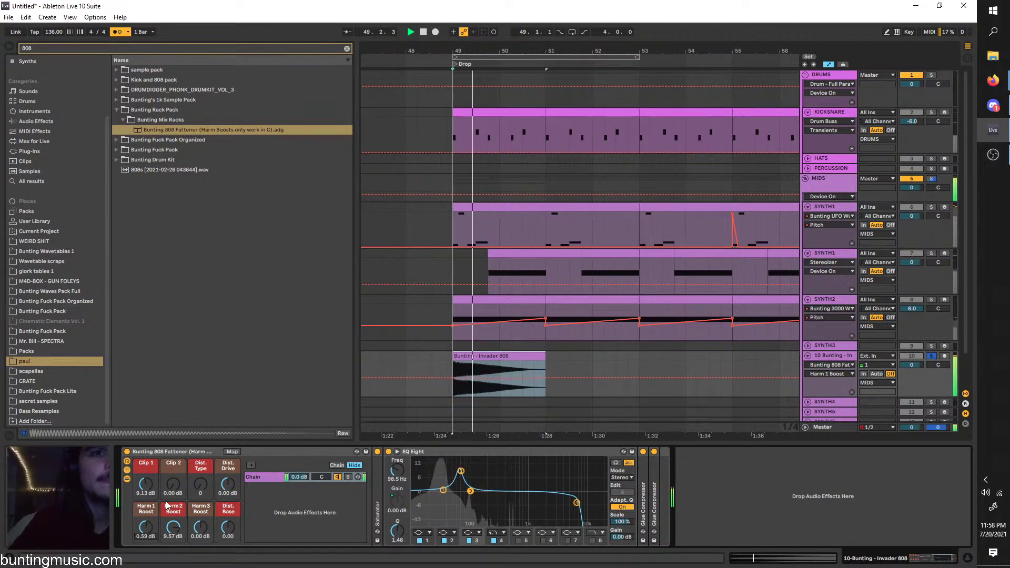
# Set Clip 1 to 5.98 dB, Clip 2 to 6.46 dB, Harm 2 Boost to 1.30 dB and Harm 3 Boost to -0.59 dB
pyautogui.press('space')
pyautogui.press('space')
pyautogui.moveTo(173, 485); pyautogui.dragTo(197, 529)
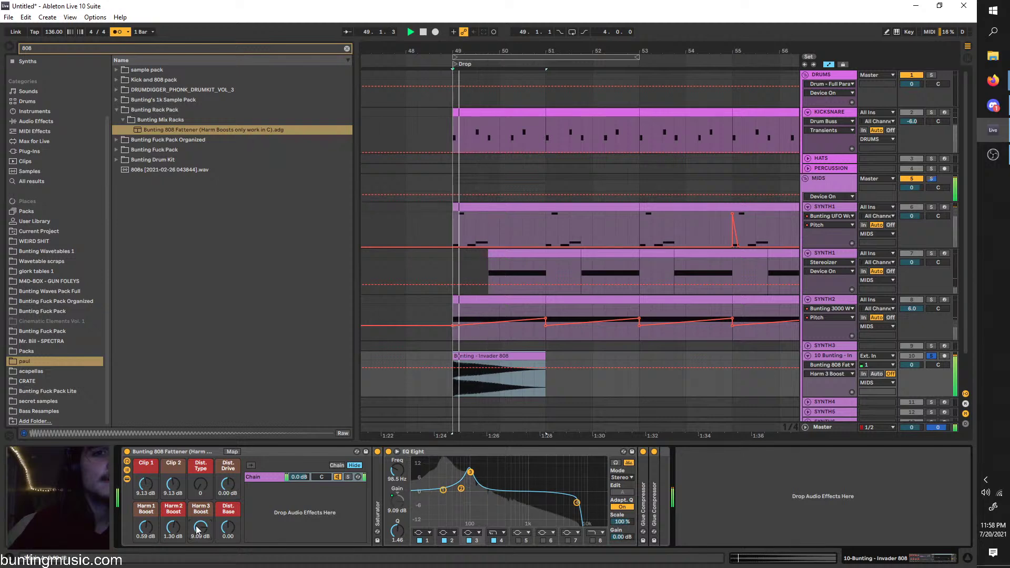
pyautogui.moveTo(173, 484); pyautogui.dragTo(198, 534)
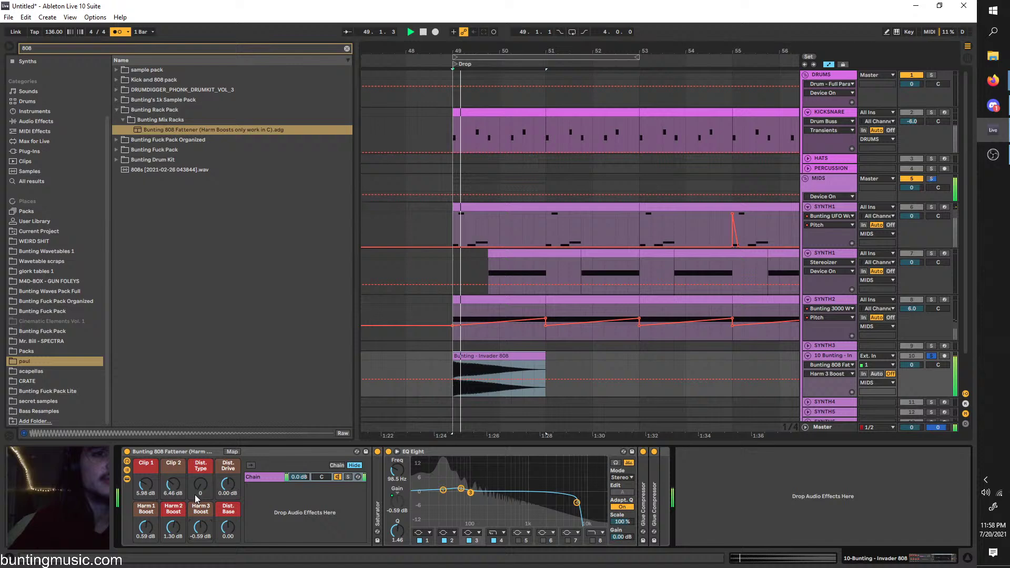
# Set Clip 2 to 5.35 dB, Dist. Type 66, Drive -6.52 dB, Base 13.3, Harm 1 Boost -5.31 dB and Harm 2 Boost -5.79 dB
pyautogui.moveTo(197, 489); pyautogui.dragTo(228, 518)
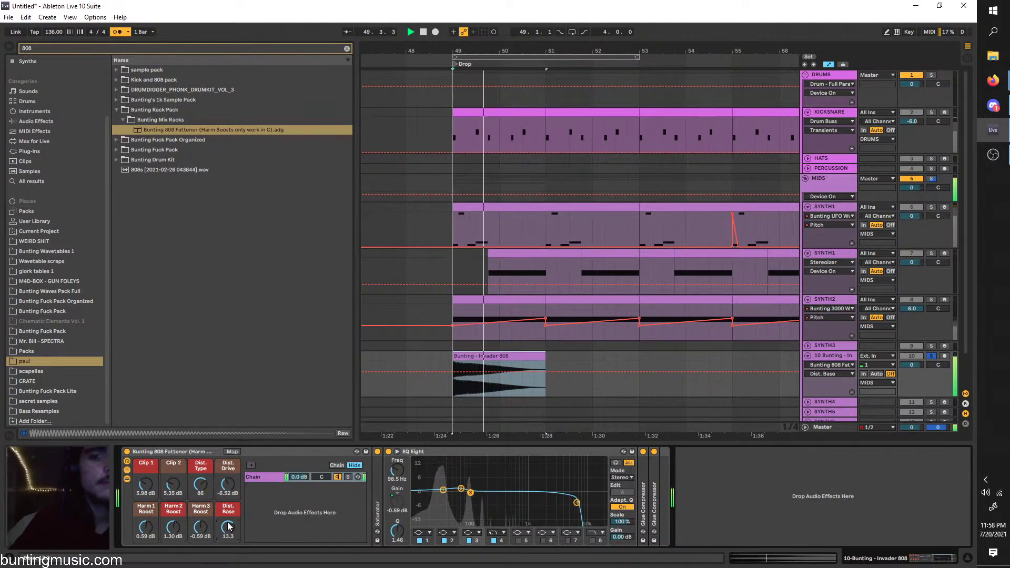
pyautogui.press('space')
pyautogui.press('space')
pyautogui.moveTo(146, 527); pyautogui.dragTo(171, 550)
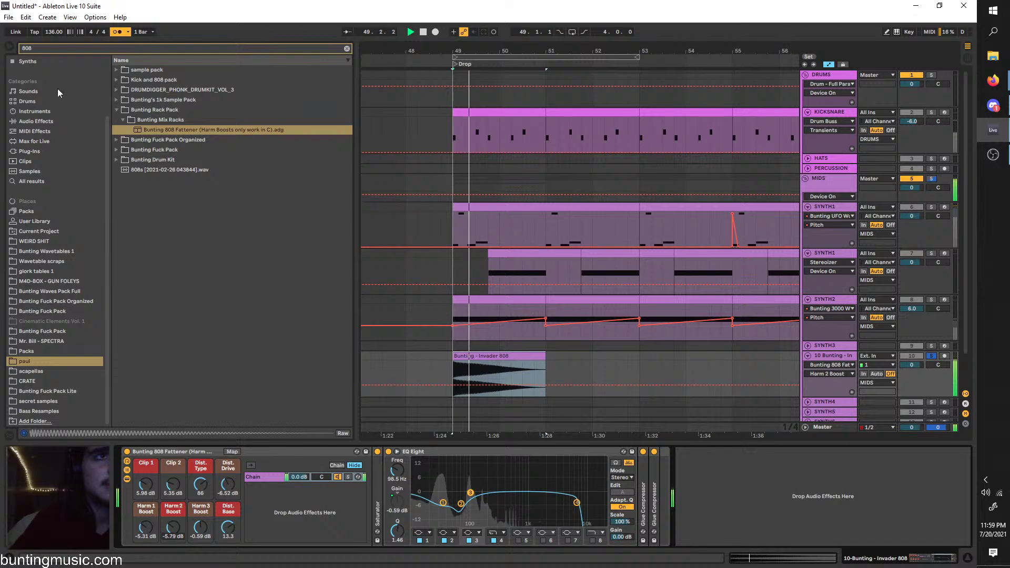
pyautogui.press('space')
# Search the browser for mix, solo KICKSNARE, load Bunting Drum Punchomatic.adg onto it, and start playback
pyautogui.hotkey('ctrl', 'l')
pyautogui.hotkey('ctrl', 'f')
pyautogui.write('mix')
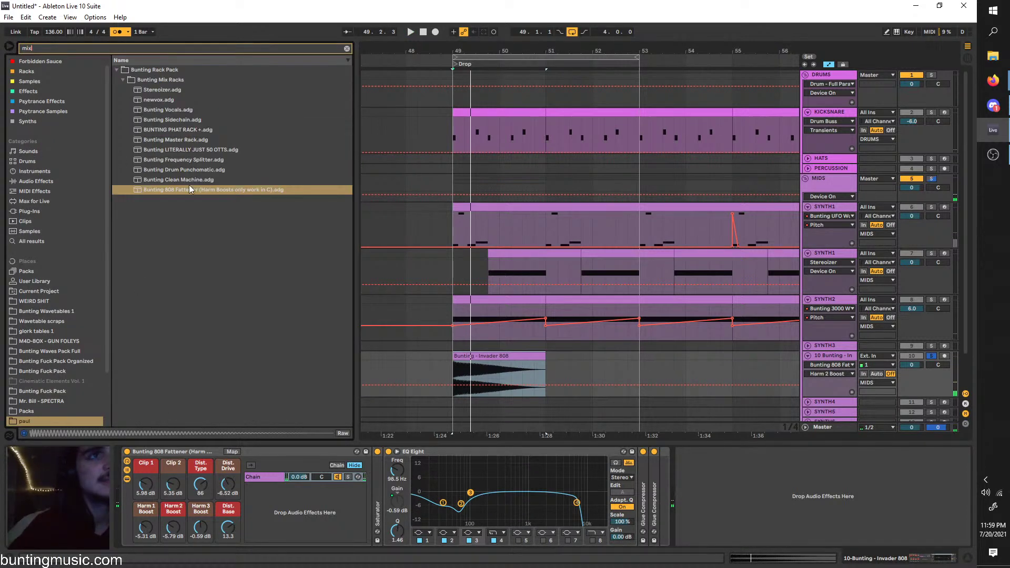
pyautogui.click(190, 162)
pyautogui.click(190, 166)
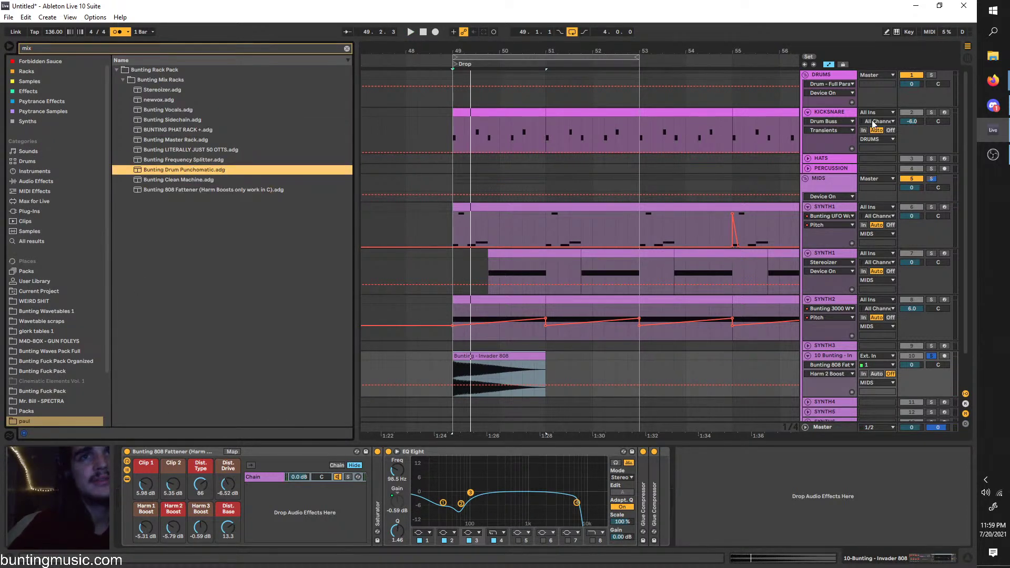
pyautogui.click(930, 113)
pyautogui.click(841, 112)
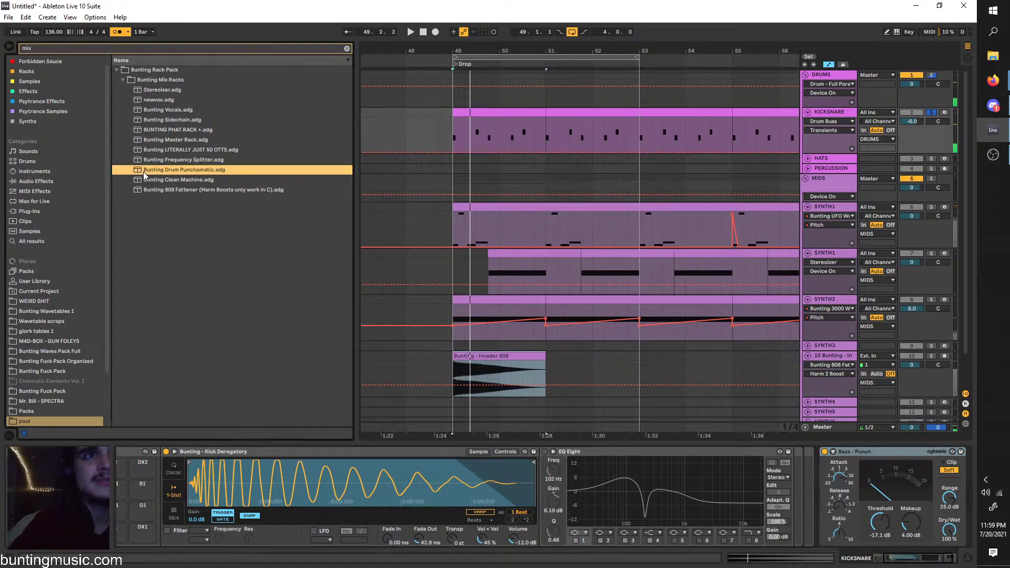
pyautogui.hotkey('ctrl', 'l')
pyautogui.press('space')
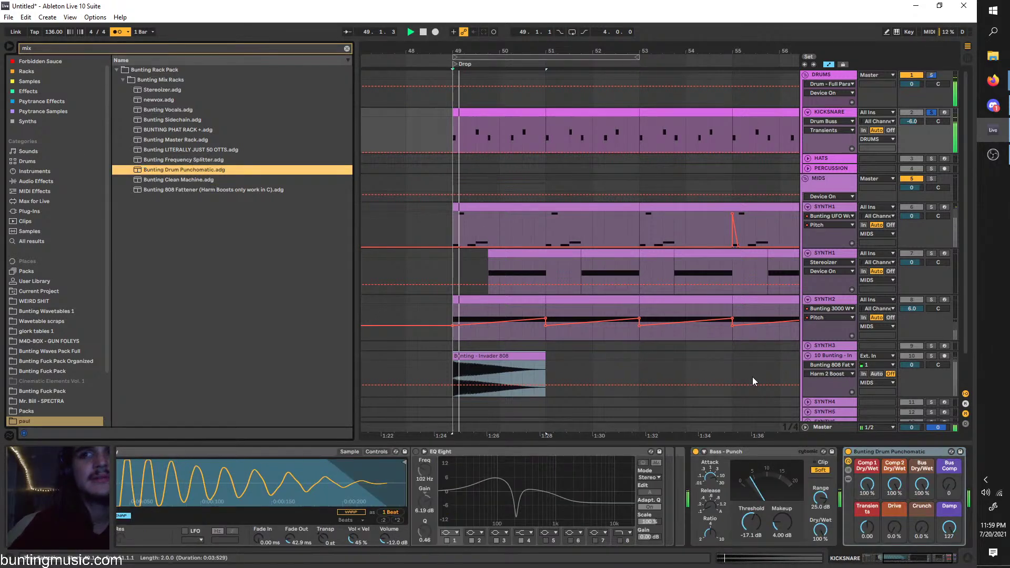
# Compare the kick and snare with the Drum Punchomatic rack bypassed and active, restarting playback repeatedly
pyautogui.click(850, 466)
pyautogui.click(795, 452)
pyautogui.press('space')
pyautogui.press('space')
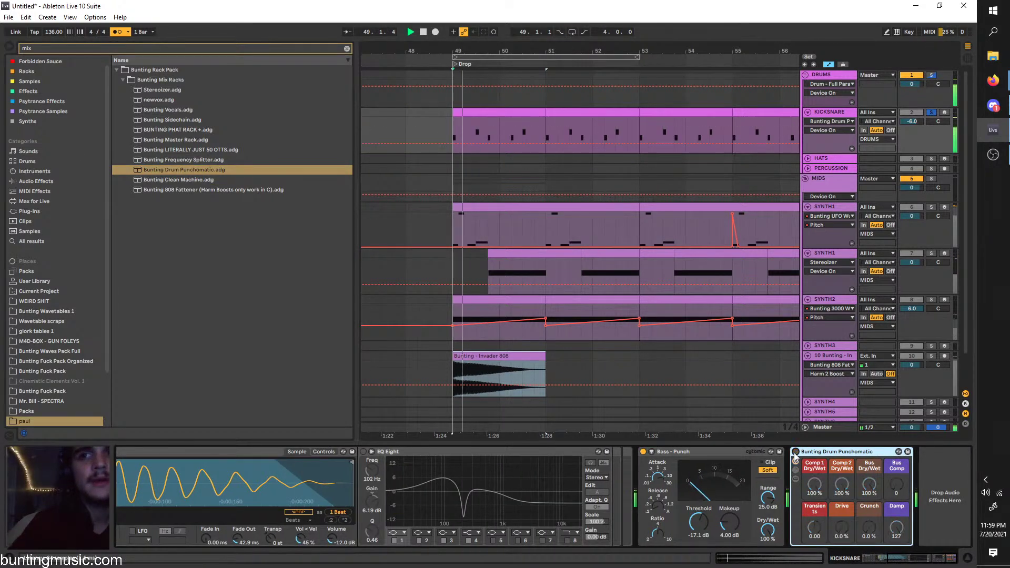
pyautogui.click(796, 452)
pyautogui.press('space')
pyautogui.press('space')
pyautogui.press('space')
pyautogui.press('space')
pyautogui.press('space')
pyautogui.press('space')
pyautogui.press('space')
pyautogui.press('space')
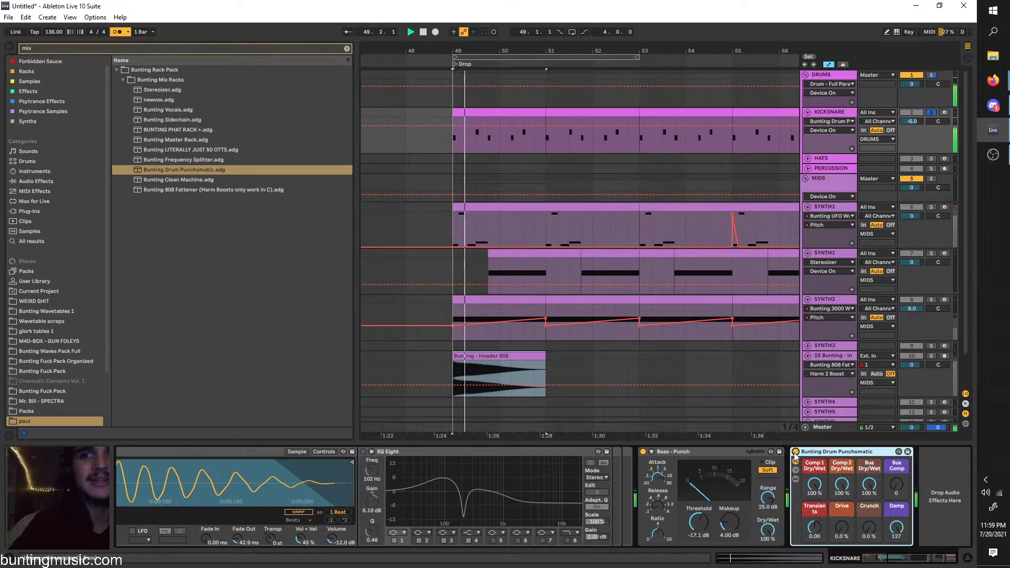
pyautogui.press('space')
pyautogui.press('space')
pyautogui.press('space')
pyautogui.hotkey('ctrl', 'l')
# Search all results for kick and replace the Drum Rack's kick sample with VEH4 Low Kick 46.wav
pyautogui.scroll(10, 605, 491)
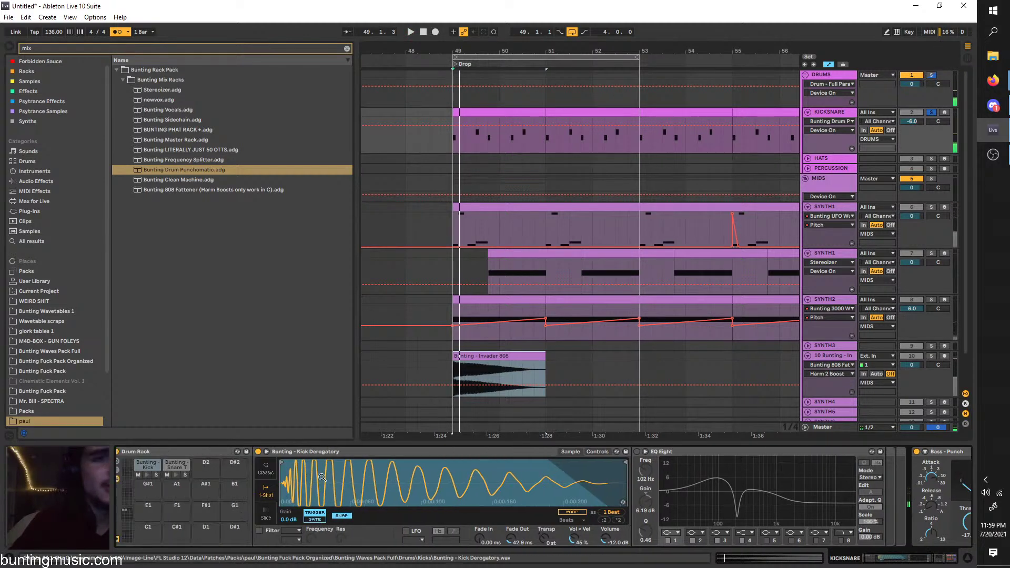
pyautogui.click(118, 49)
pyautogui.write('ki')
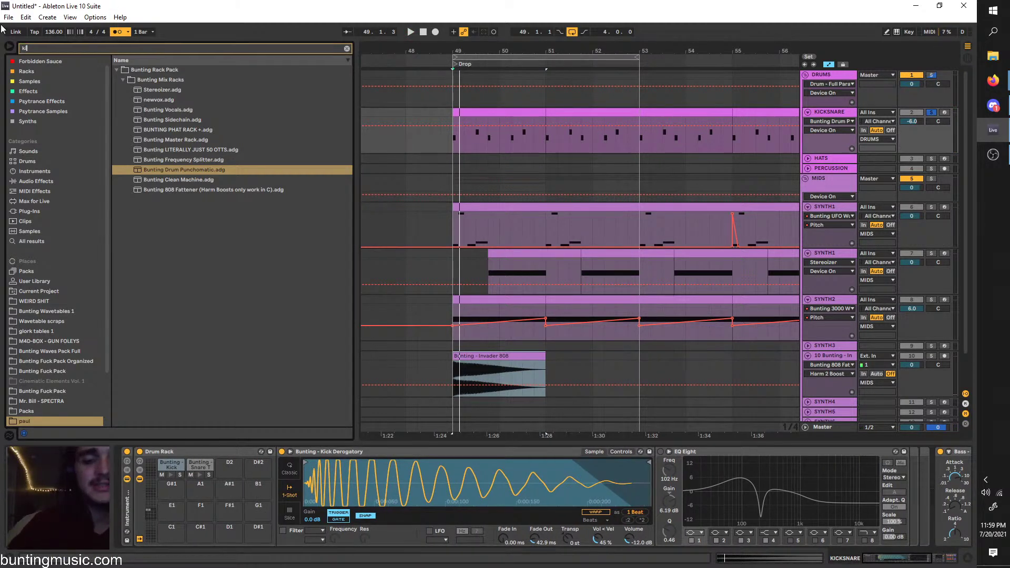
pyautogui.write('ck')
pyautogui.click(47, 241)
pyautogui.click(166, 241)
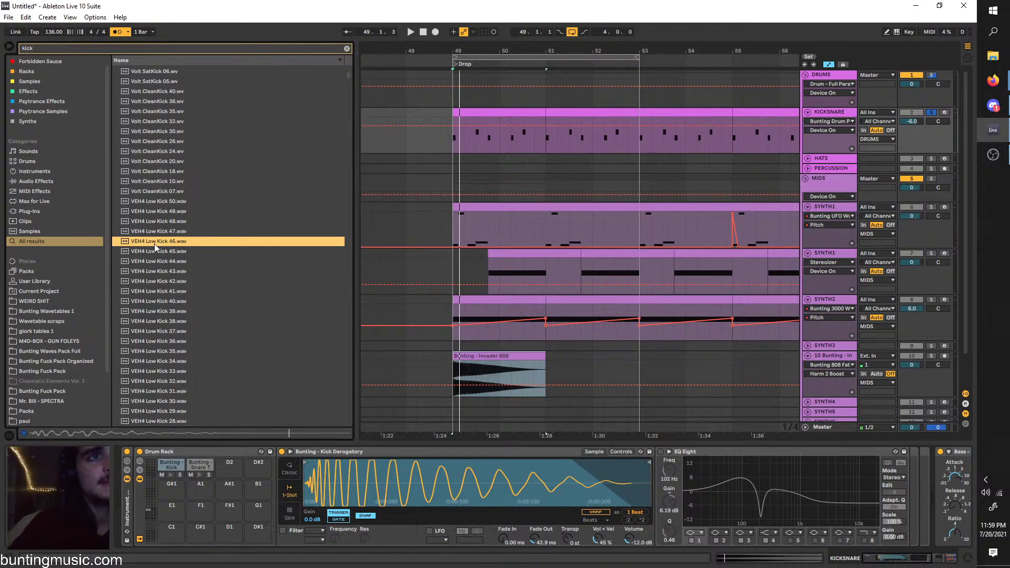
pyautogui.moveTo(80, 48); pyautogui.dragTo(35, 51)
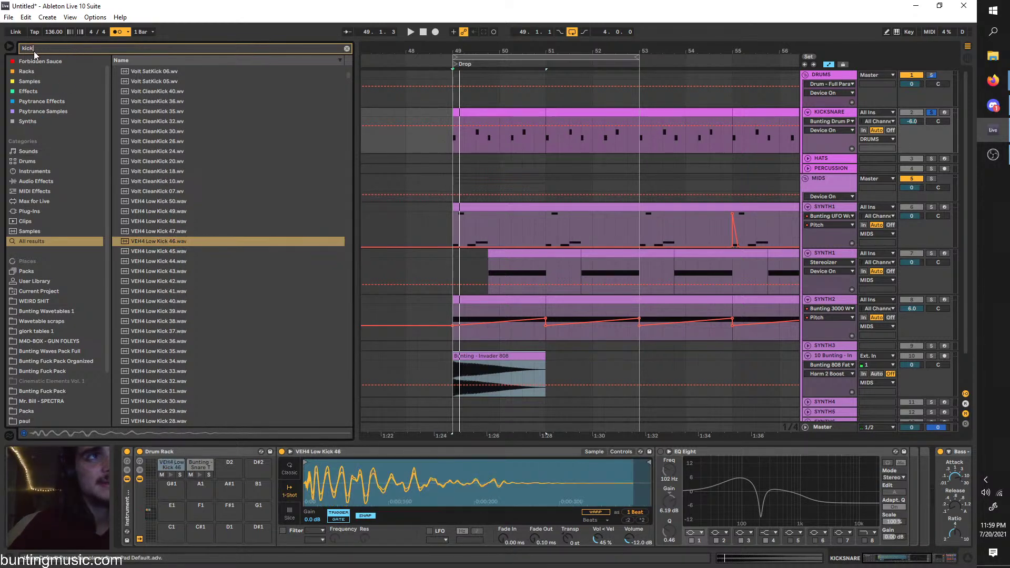
# Search all results for snare, audition several samples, and select Volt CleanSnare 27.wv
pyautogui.write('snare')
pyautogui.click(171, 270)
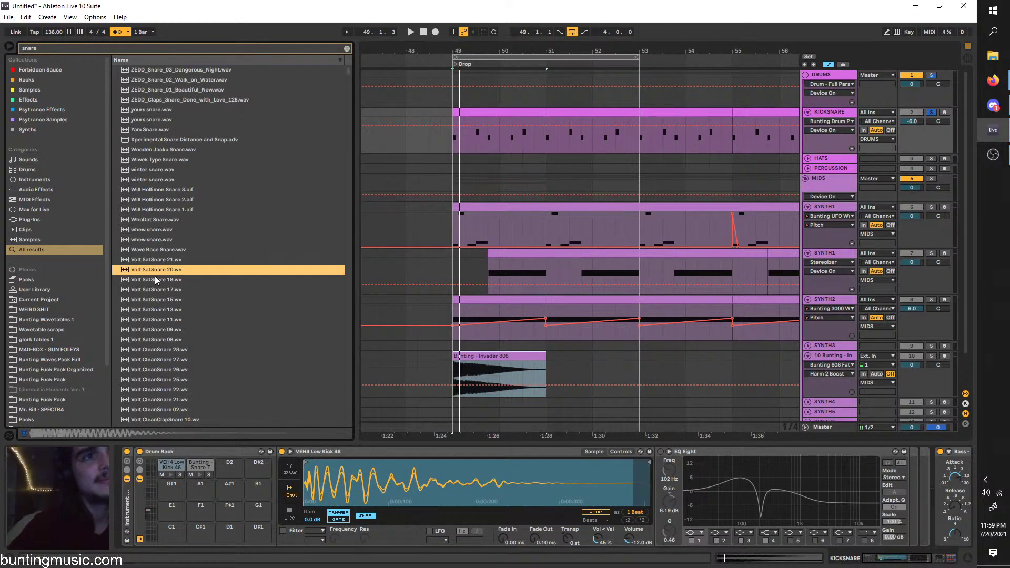
pyautogui.click(158, 290)
pyautogui.click(159, 357)
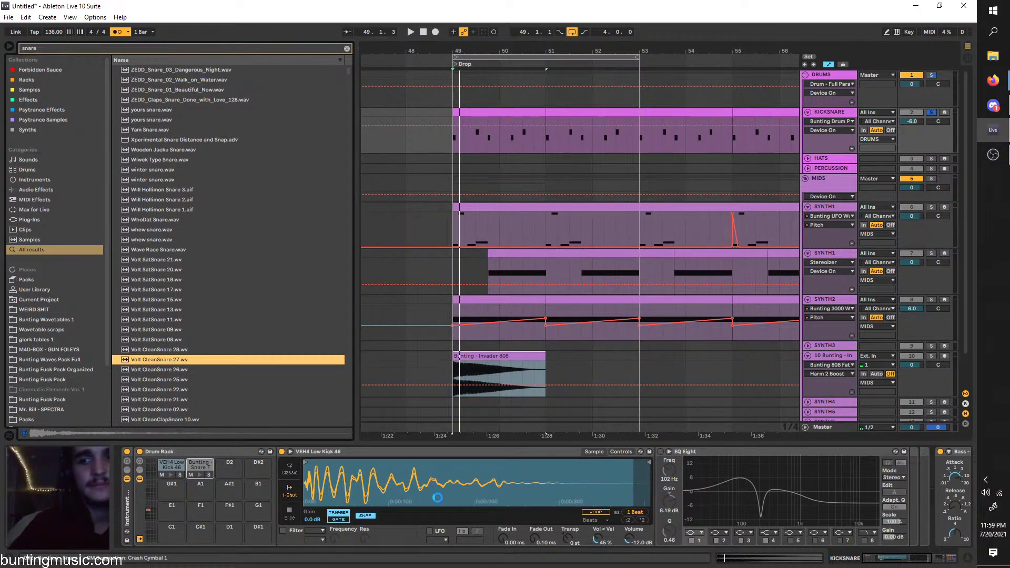
# Play the kick and snare through the Drum Punchomatic rack, restarting playback several times from bar 49
pyautogui.scroll(-5, 437, 497)
pyautogui.hotkey('ctrl', 'l')
pyautogui.press('space')
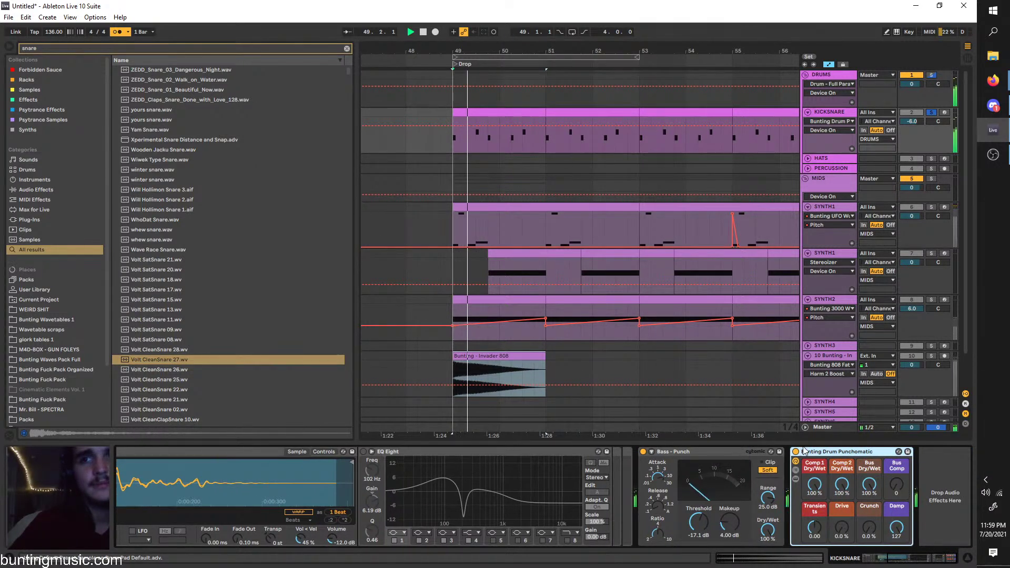
pyautogui.press('space')
pyautogui.press('space')
pyautogui.press('space')
pyautogui.press('space')
pyautogui.press('space')
pyautogui.press('space')
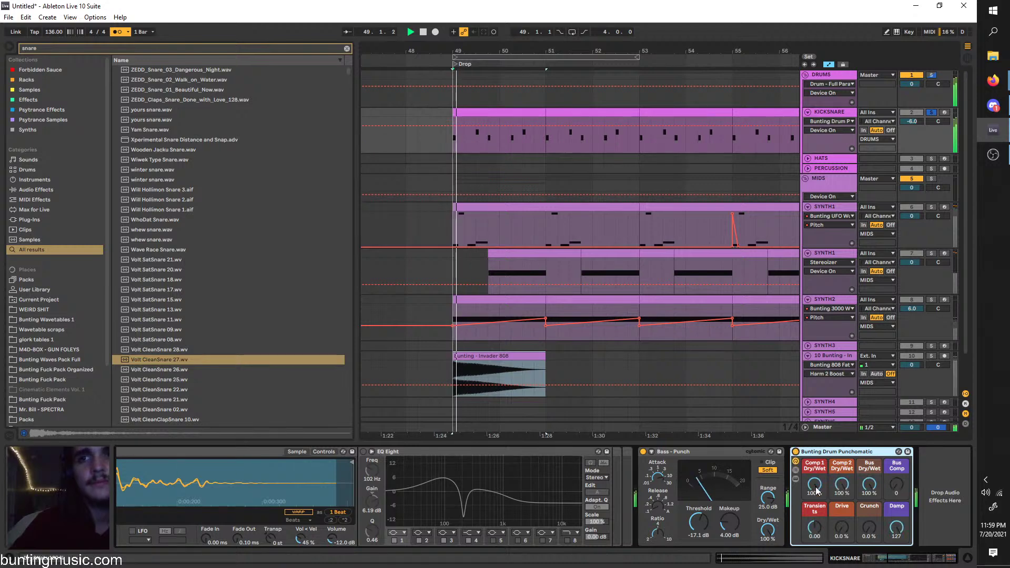
# Set the Drum Punchomatic's Transients to -0.67, Drive to 36 %, Crunch to 21 % and Bus Comp to 89 while replaying the drums
pyautogui.moveTo(821, 536); pyautogui.dragTo(869, 521)
pyautogui.press('space')
pyautogui.press('space')
pyautogui.press('space')
pyautogui.press('space')
pyautogui.moveTo(896, 483)
pyautogui.mouseDown()
pyautogui.moveTo(896, 452)
pyautogui.moveTo(896, 485)
pyautogui.mouseUp()
pyautogui.press('space')
pyautogui.press('space')
pyautogui.press('space')
pyautogui.press('space')
pyautogui.press('space')
pyautogui.press('space')
pyautogui.press('space')
pyautogui.press('space')
# Compare the kick and snare with the adjusted Drum Punchomatic bypassed and active, replaying them from the drop
pyautogui.click(795, 452)
pyautogui.click(795, 452)
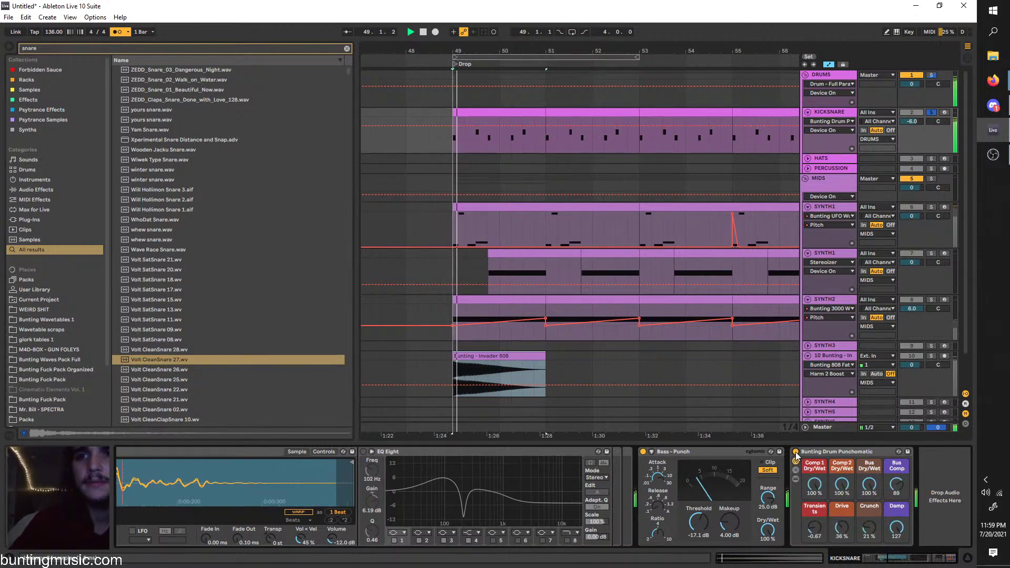
pyautogui.scroll(4, 420, 137)
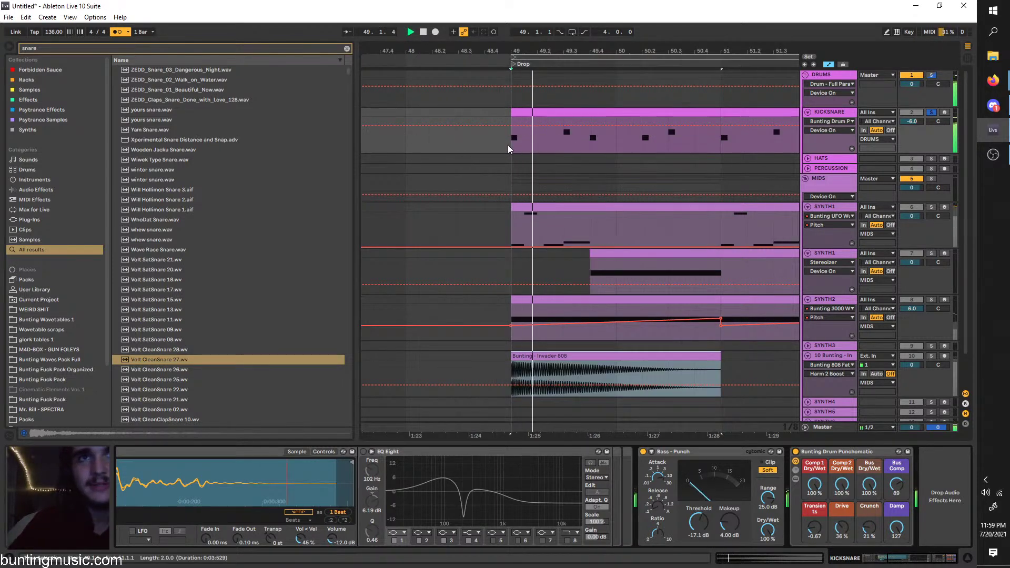
pyautogui.press('space')
pyautogui.press('space')
pyautogui.scroll(7, 375, 462)
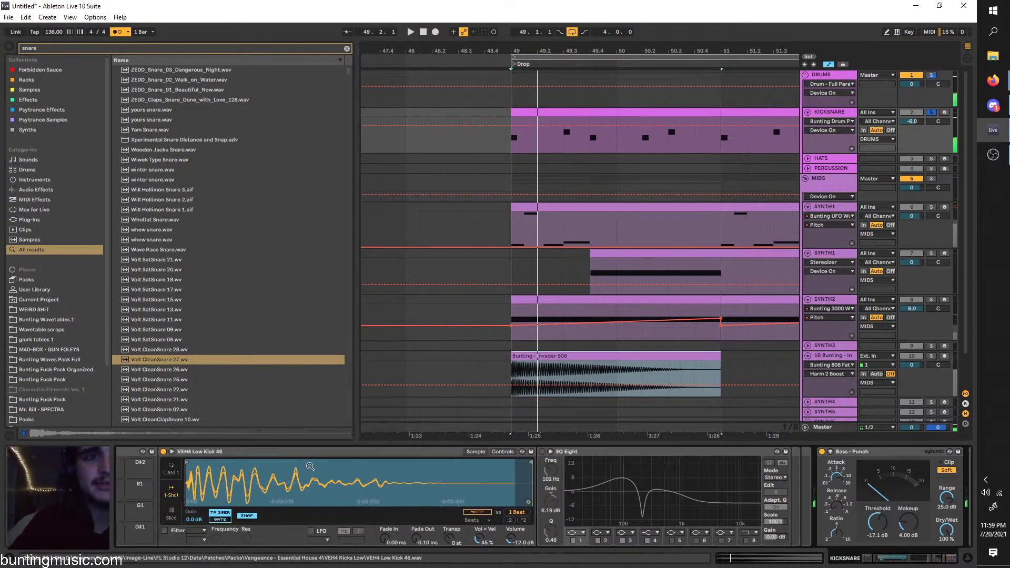
# Raise the Drum Punchomatic's Crunch to 43 % and sweep Damp down and back to 127 during playback
pyautogui.scroll(-6, 375, 462)
pyautogui.hotkey('ctrl', 'l')
pyautogui.press('space')
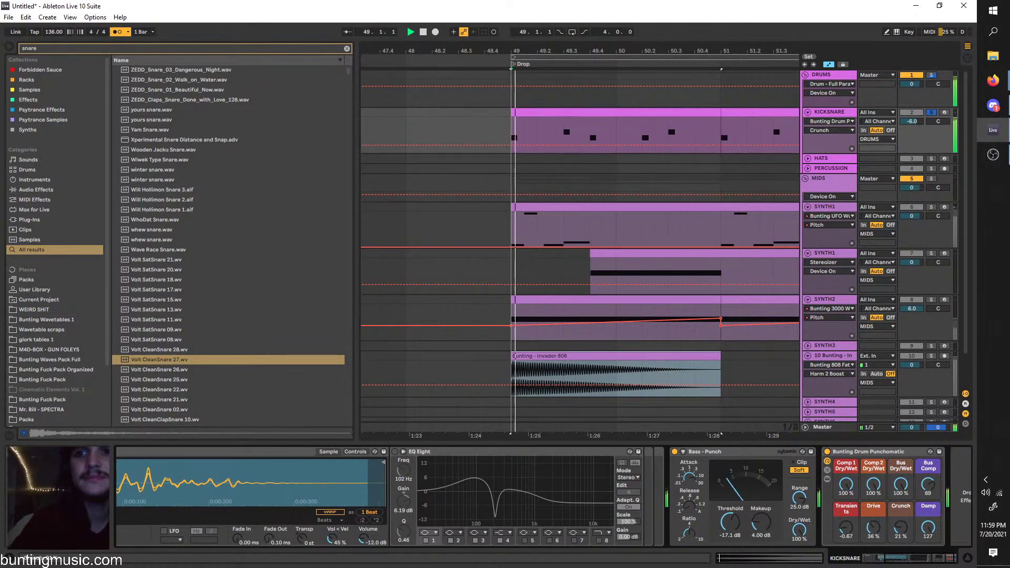
pyautogui.moveTo(927, 527); pyautogui.dragTo(926, 567)
pyautogui.press('space')
pyautogui.press('space')
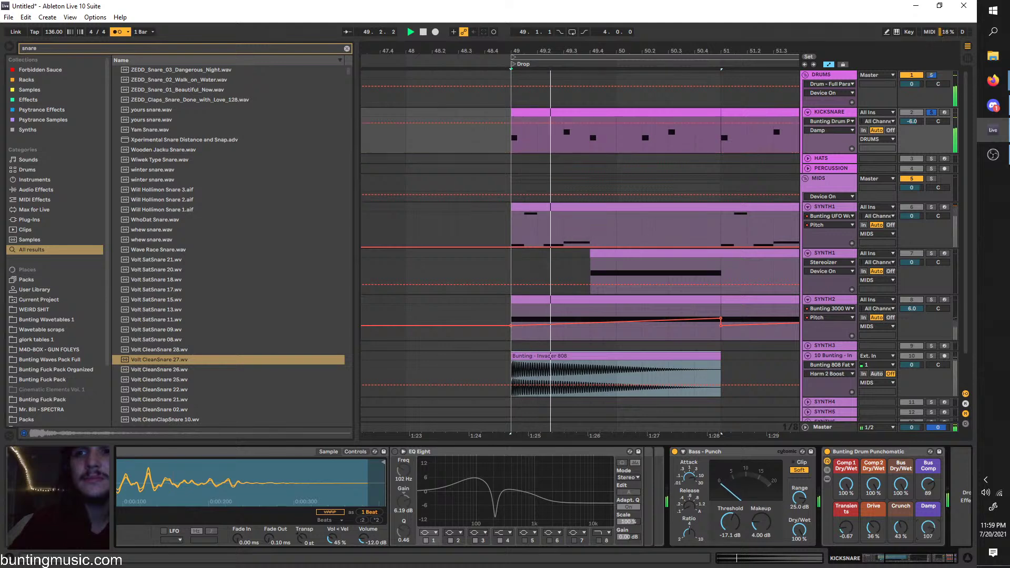
# Listen to the kick and snare in the full mix by temporarily turning off the KICKSNARE solo
pyautogui.click(931, 112)
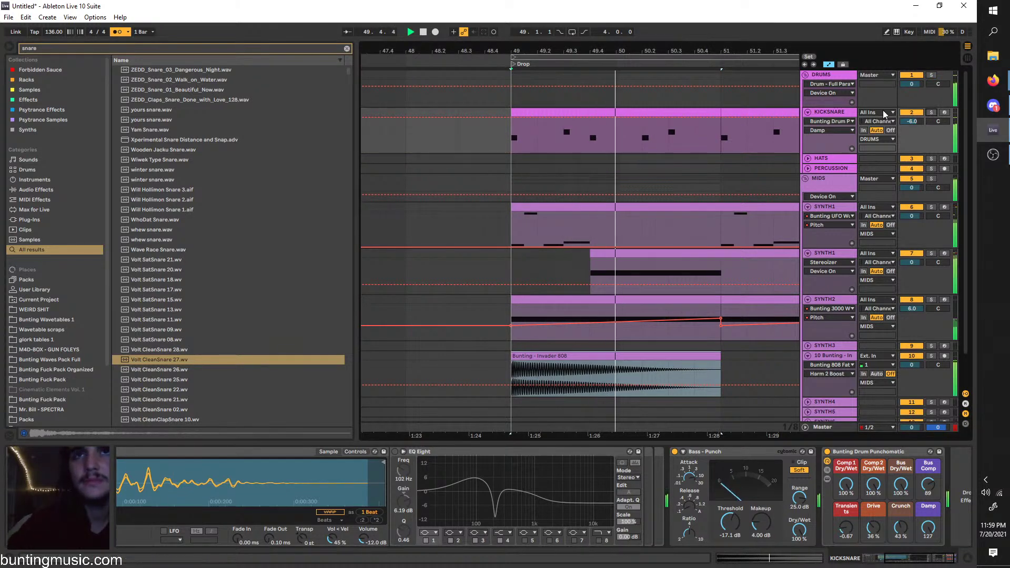
pyautogui.press('space')
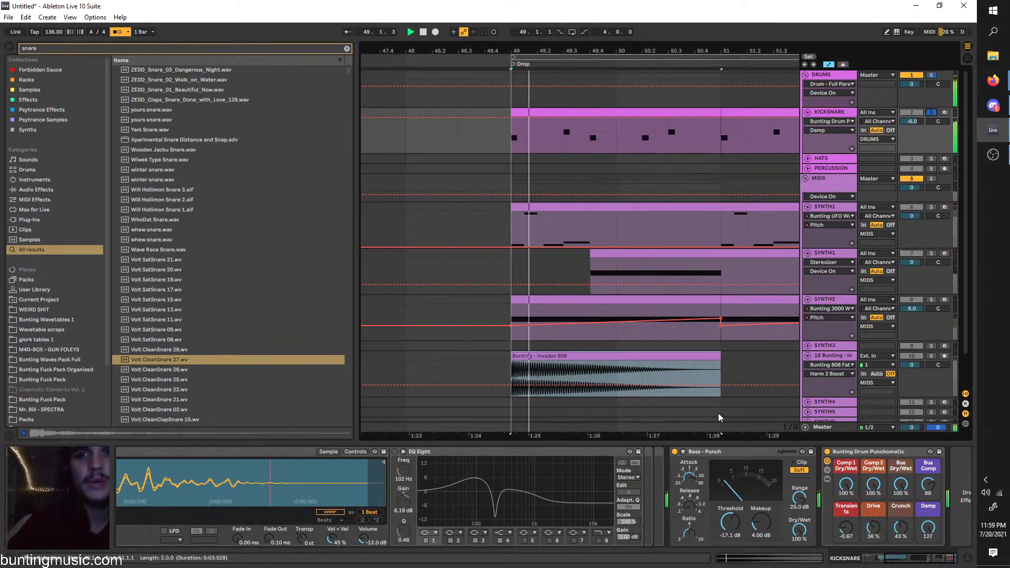
pyautogui.hotkey('ctrl', 'l')
# Duplicate the Drum Punchomatic rack three times and play the kick and snare through all four racks in series
pyautogui.click(866, 454)
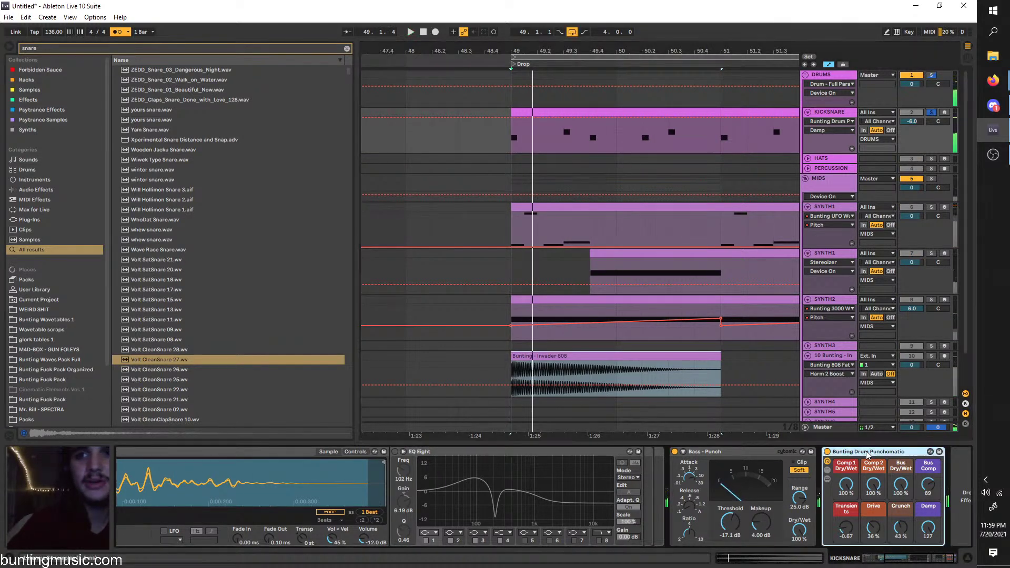
pyautogui.hotkey('ctrl', 'd')
pyautogui.hotkey('ctrl', 'd')
pyautogui.hotkey('ctrl', 'd')
pyautogui.hotkey('ctrl', 'l')
pyautogui.press('space')
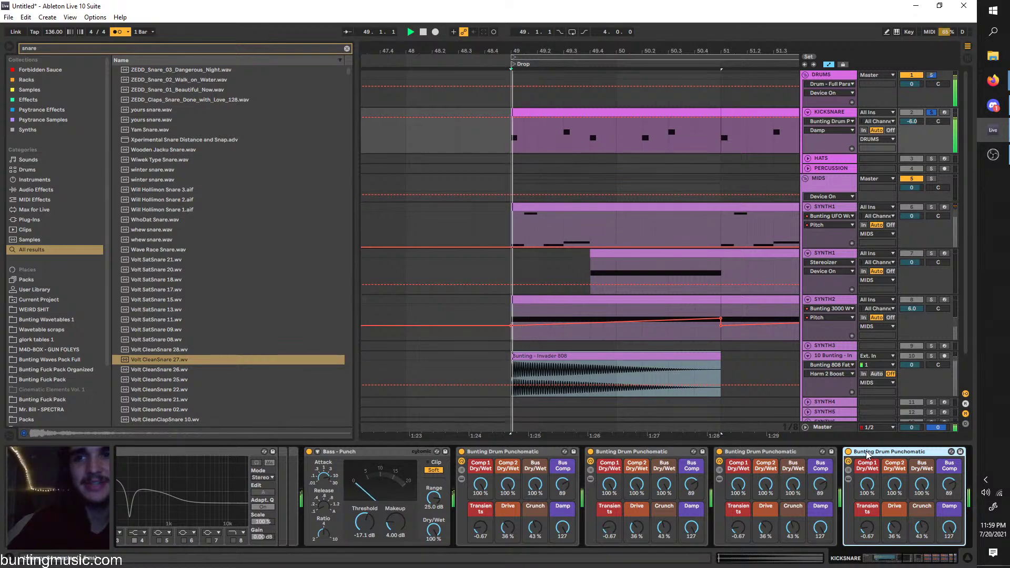
# Delete two of the duplicate Drum Punchomatic racks and compare the sound with the remaining duplicate bypassed and active
pyautogui.click(648, 450)
pyautogui.press('Delete')
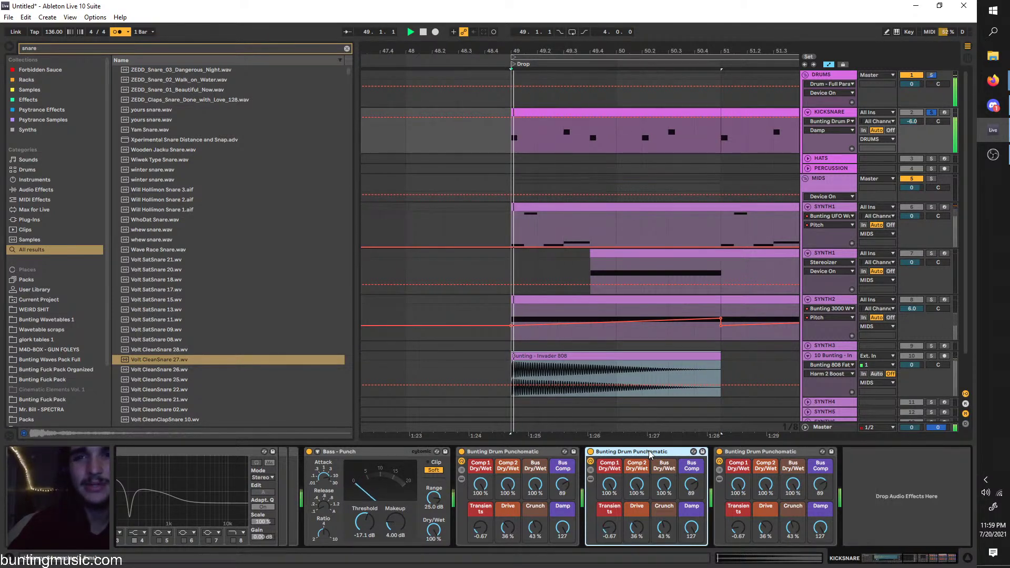
pyautogui.press('Delete')
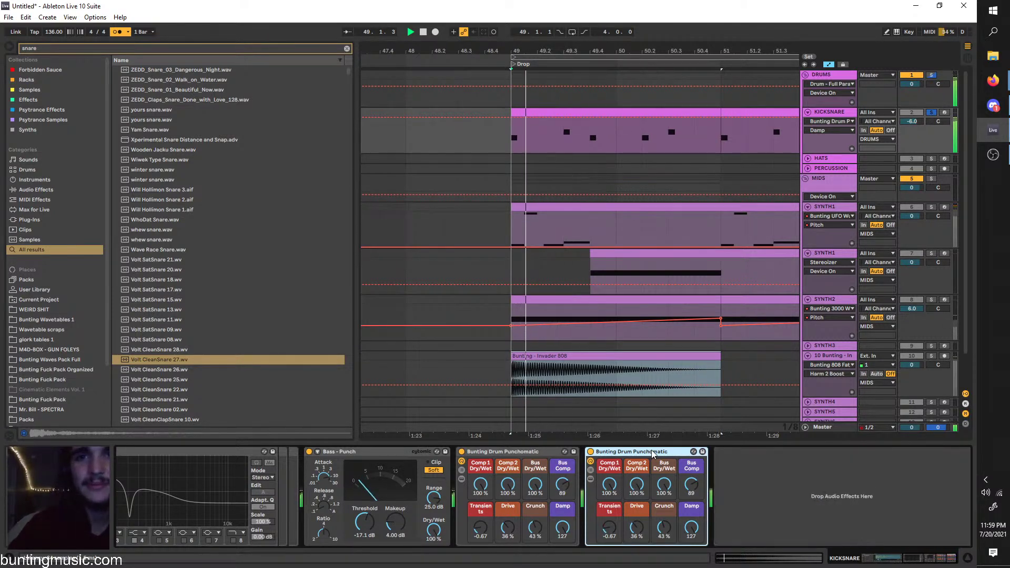
pyautogui.click(591, 451)
pyautogui.click(590, 451)
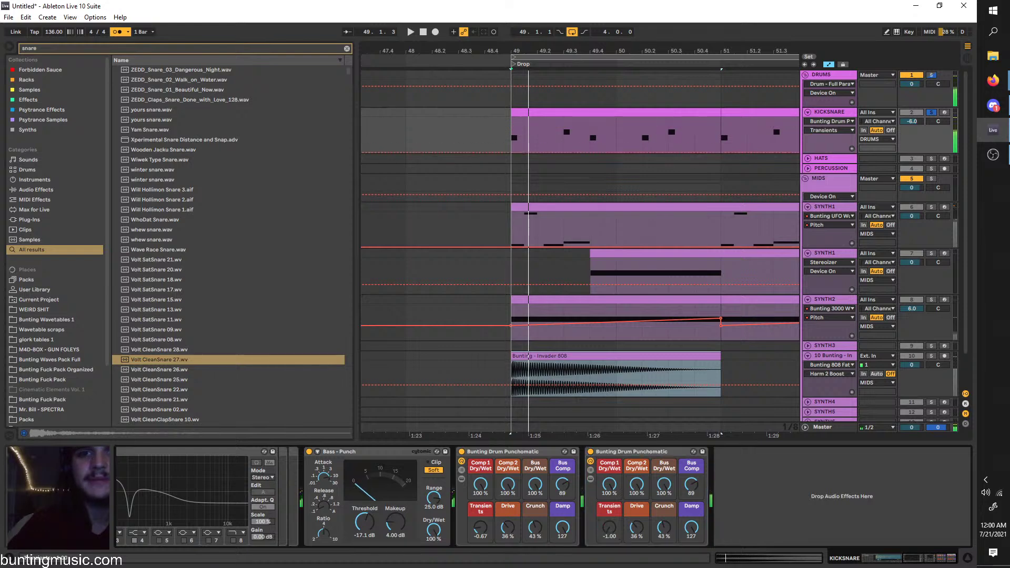
# Set the second Drum Punchomatic's Transients to -0.20, Drive and Crunch to 0 %, and Bus Comp to 101
pyautogui.moveTo(604, 495); pyautogui.dragTo(637, 559)
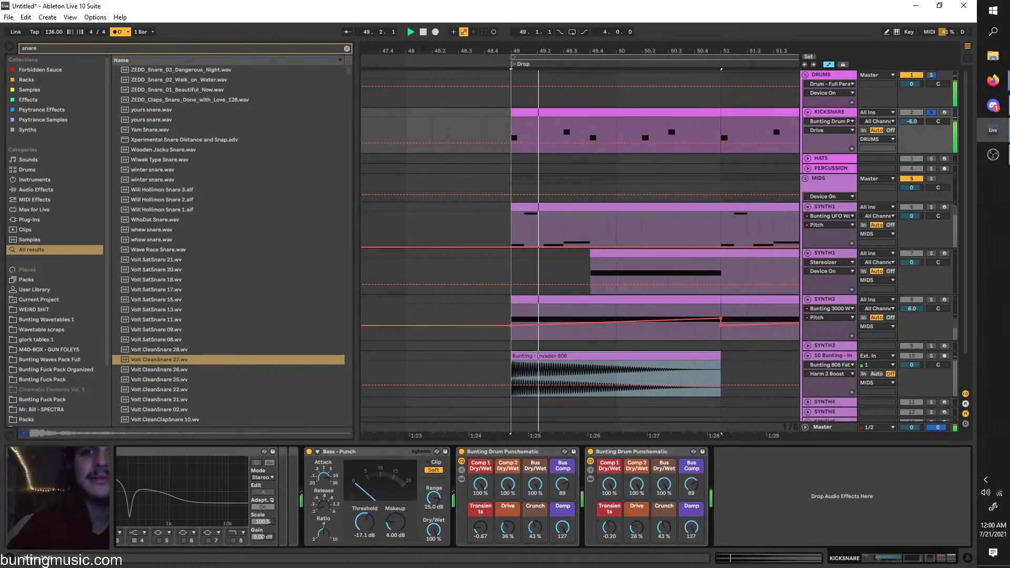
pyautogui.moveTo(664, 527); pyautogui.dragTo(664, 562)
pyautogui.moveTo(694, 495); pyautogui.dragTo(691, 500)
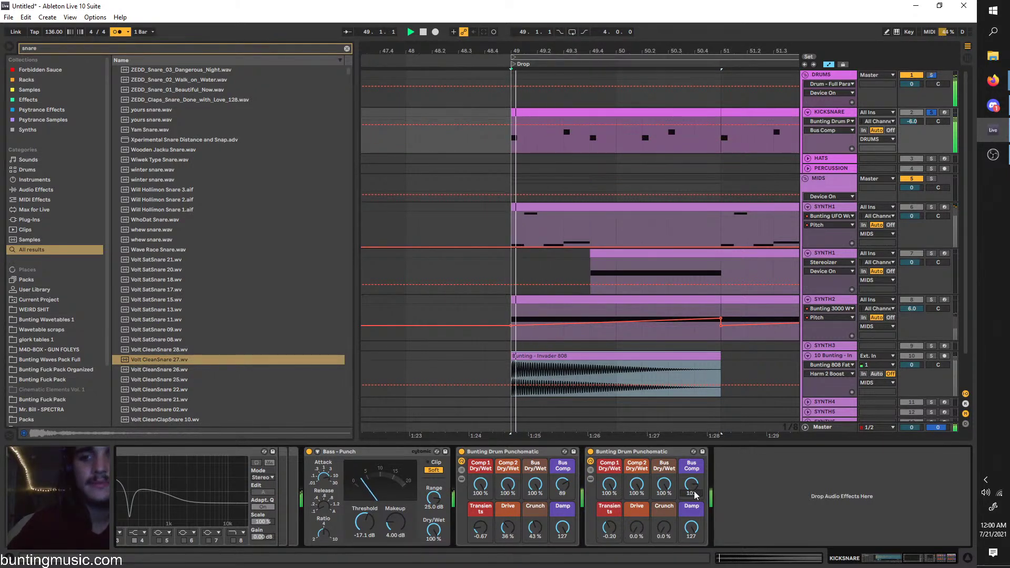
pyautogui.hotkey('ctrl', 'l')
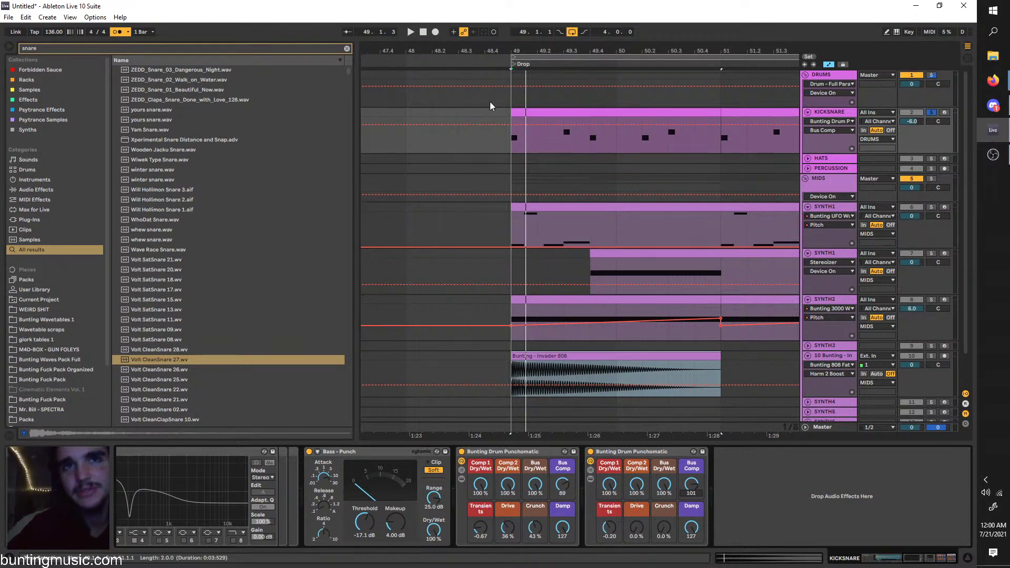
pyautogui.press('space')
# Examine the device chains of the DRUMS, KICKSNARE, HATS and PERCUSSION tracks
pyautogui.click(826, 78)
pyautogui.click(840, 121)
pyautogui.click(843, 113)
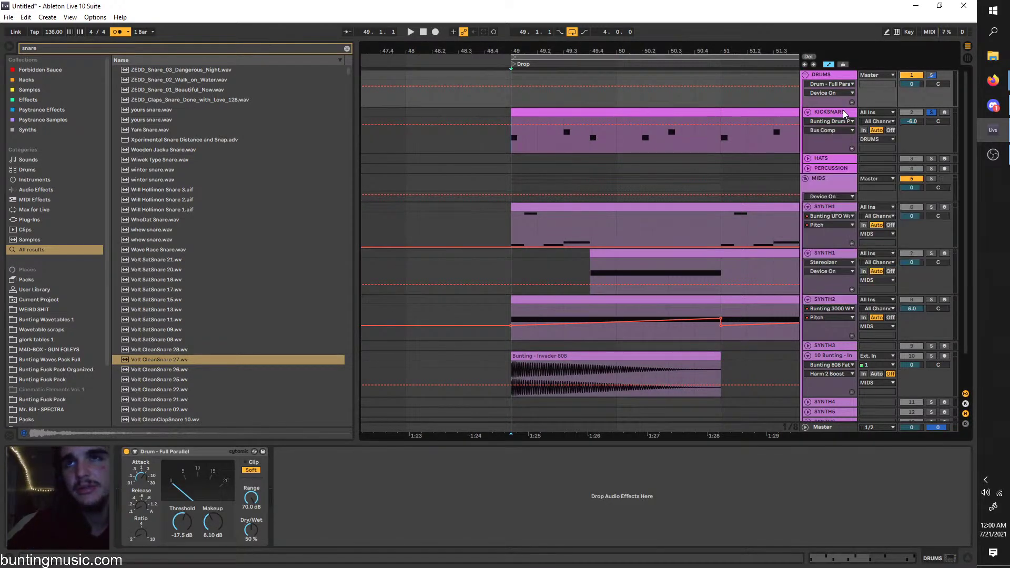
pyautogui.click(843, 112)
pyautogui.click(845, 157)
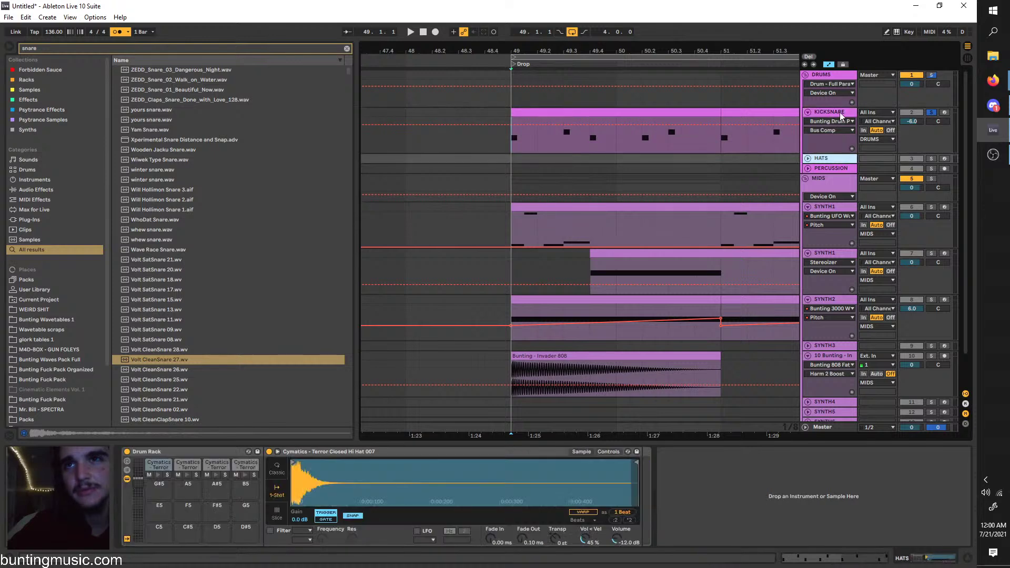
pyautogui.click(840, 112)
pyautogui.click(831, 169)
pyautogui.click(817, 160)
pyautogui.click(828, 113)
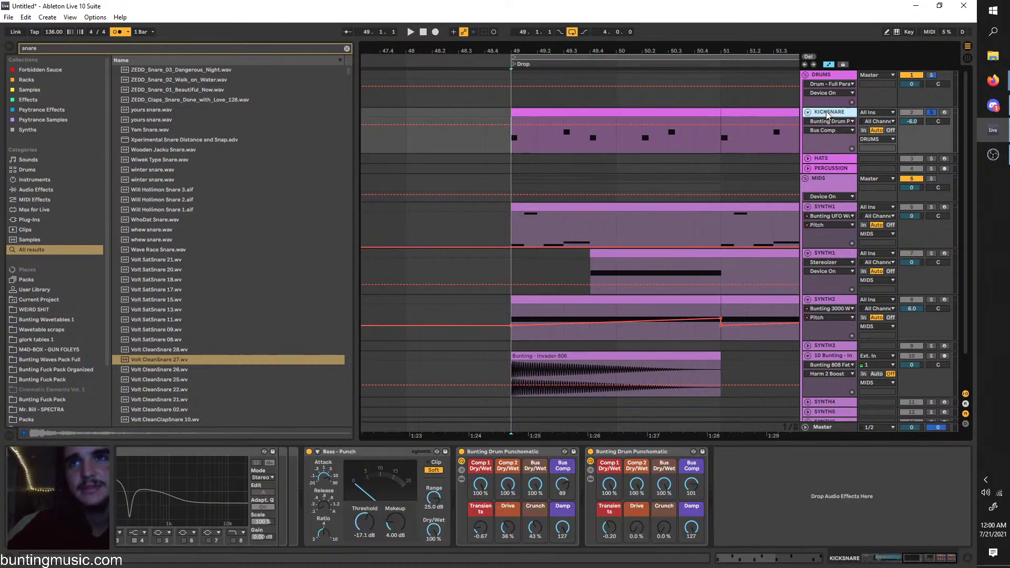
pyautogui.click(825, 159)
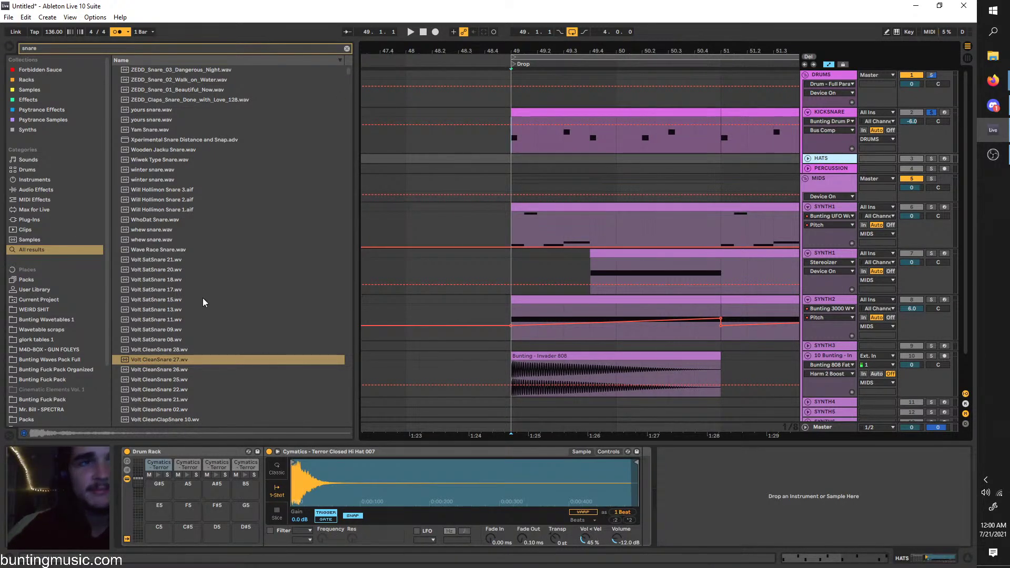
# Audition Volt snare samples in the search results, including Volt SatSnare 08, CleanClapSnare 09 and CleanClapSnare 10
pyautogui.click(184, 340)
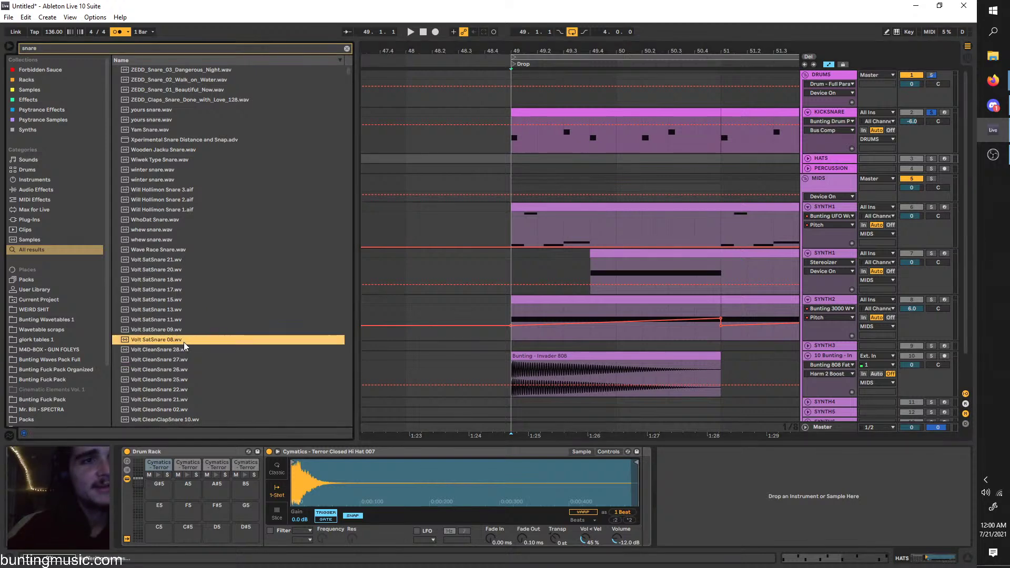
pyautogui.click(217, 389)
pyautogui.scroll(-3, 217, 387)
pyautogui.click(241, 374)
pyautogui.click(228, 336)
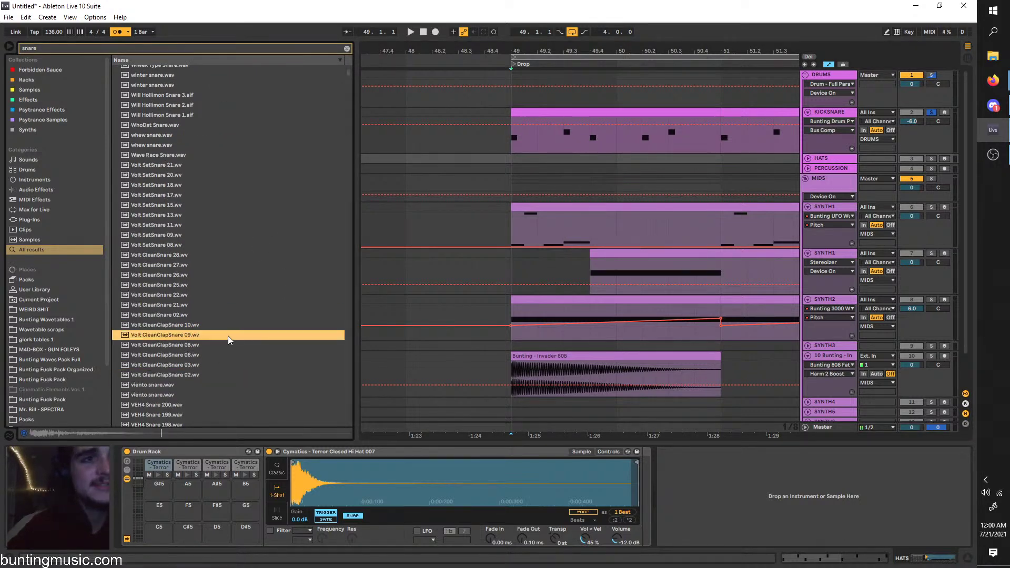
pyautogui.click(242, 366)
pyautogui.click(256, 316)
pyautogui.click(230, 326)
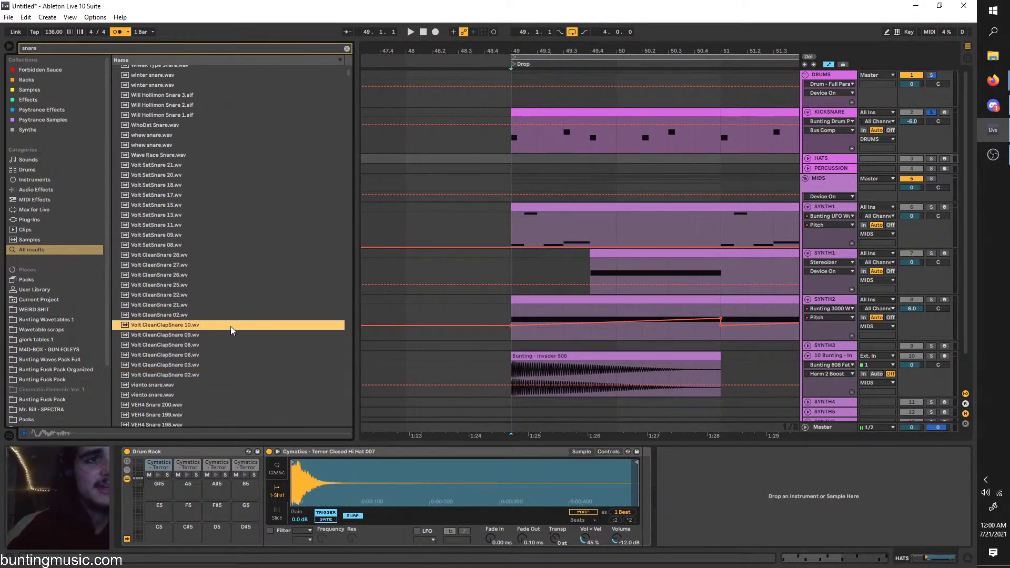
# Audition further snare samples, including whew snare.wav, yours snare.wav and VEC1 Snare 048.wav
pyautogui.click(262, 247)
pyautogui.scroll(2, 262, 247)
pyautogui.click(250, 231)
pyautogui.click(245, 208)
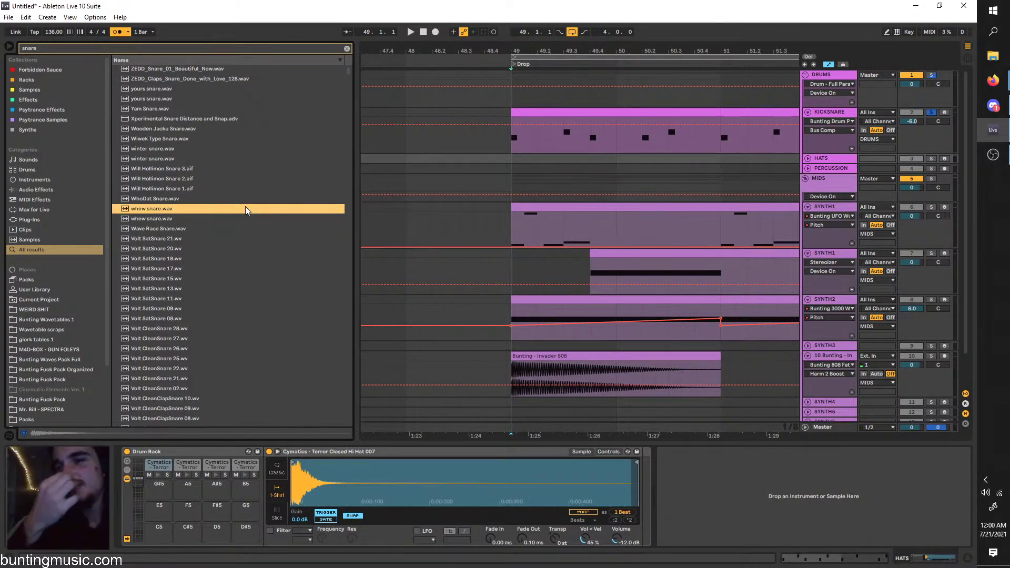
pyautogui.click(225, 151)
pyautogui.scroll(1, 225, 153)
pyautogui.click(226, 152)
pyautogui.click(236, 123)
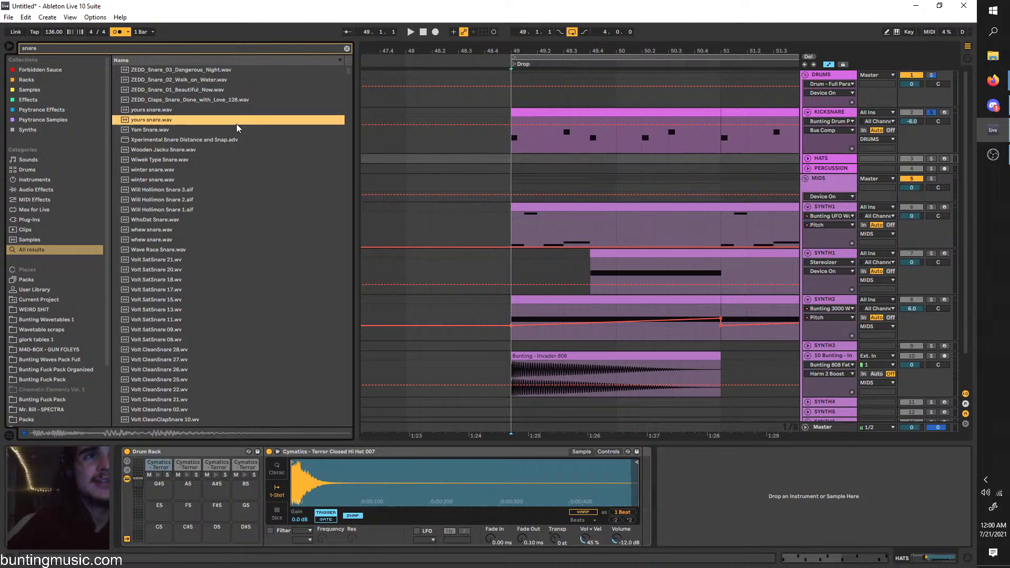
pyautogui.click(248, 109)
pyautogui.click(263, 131)
pyautogui.click(255, 120)
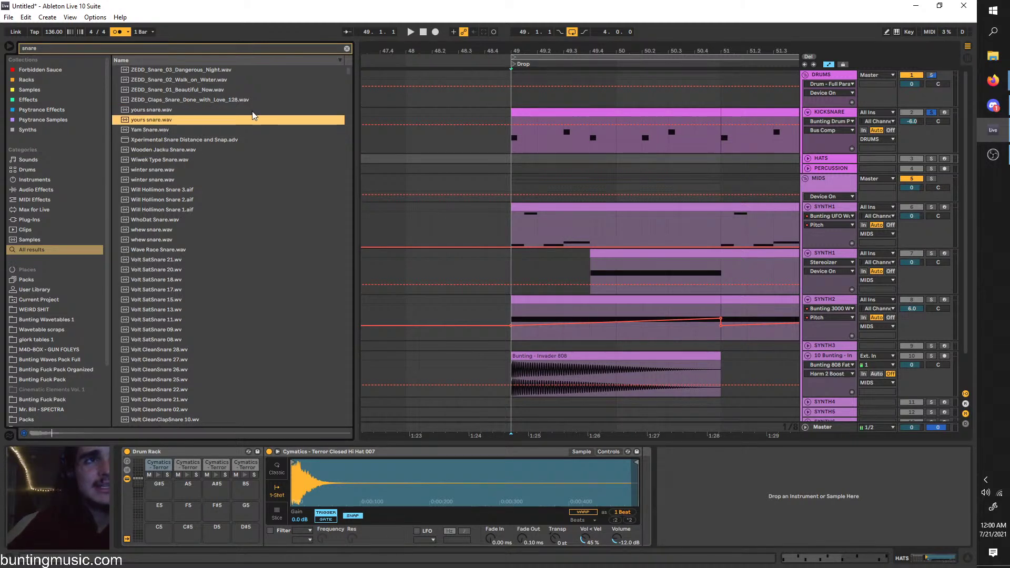
pyautogui.click(252, 109)
pyautogui.scroll(-15, 350, 83)
pyautogui.click(276, 206)
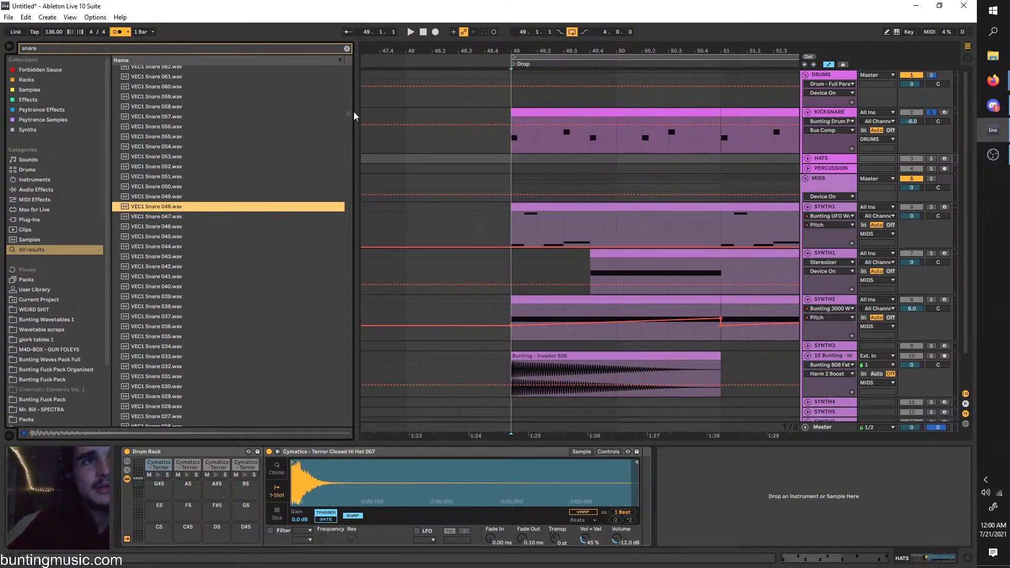
# Clear the browser search, open the Bunting Wavetables 1 folder, and audition several of its Freeze samples
pyautogui.click(346, 48)
pyautogui.click(36, 241)
pyautogui.click(75, 310)
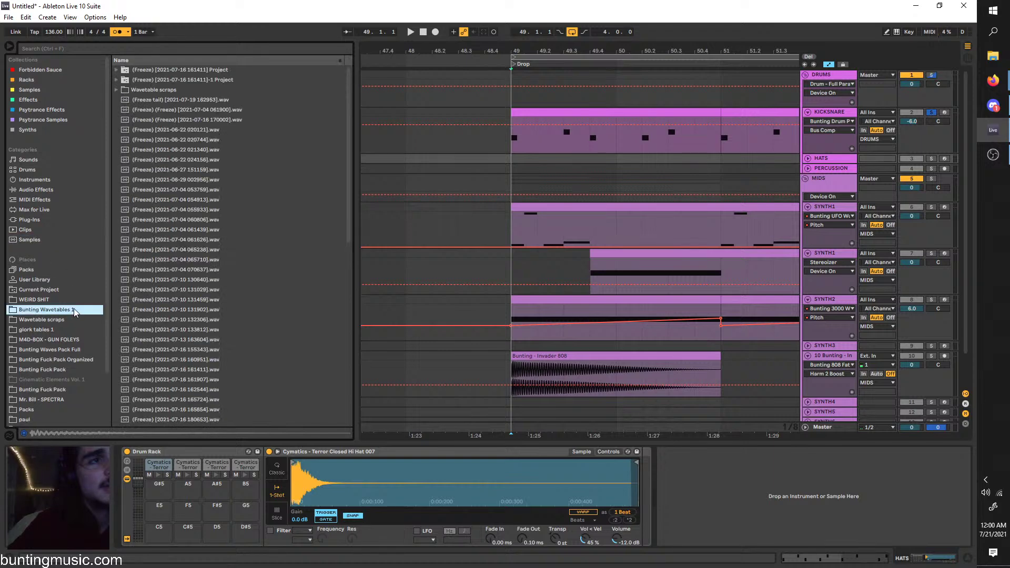
pyautogui.click(226, 269)
pyautogui.click(147, 139)
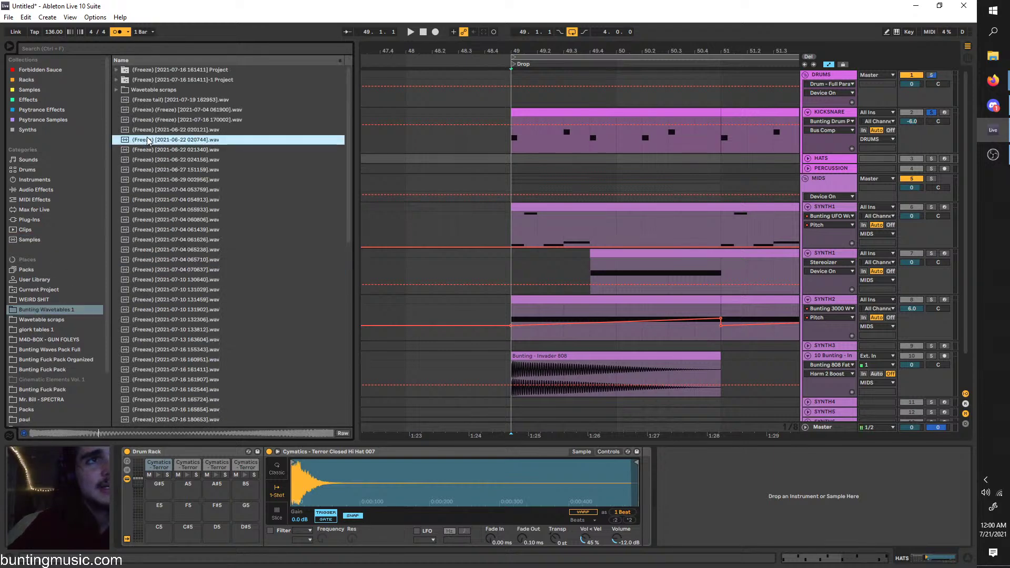
pyautogui.click(184, 280)
# Solo the Bunting - Invader 808 track, play it briefly, and show its 808 Fattener device chain
pyautogui.click(510, 148)
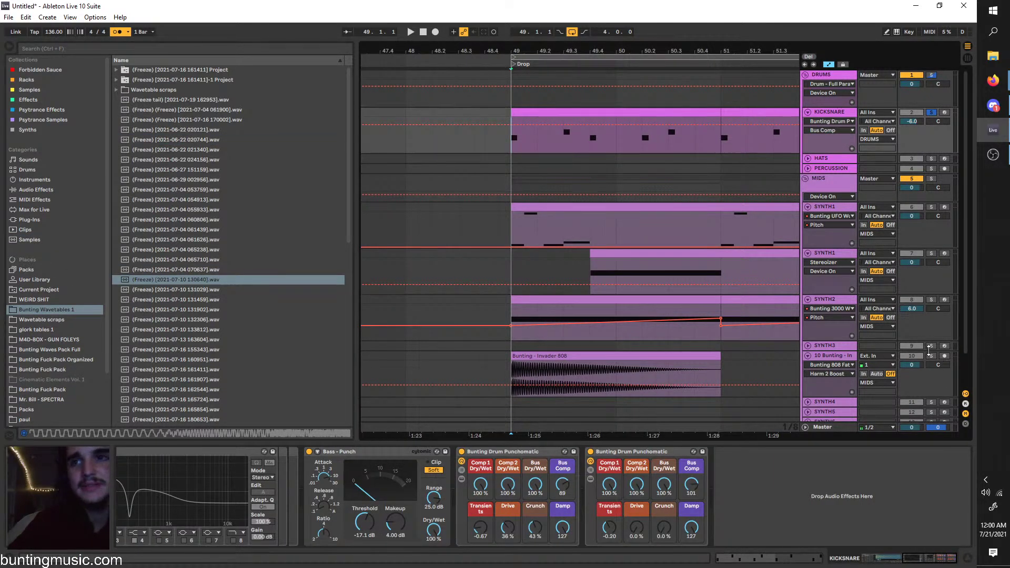
pyautogui.click(931, 357)
pyautogui.press('space')
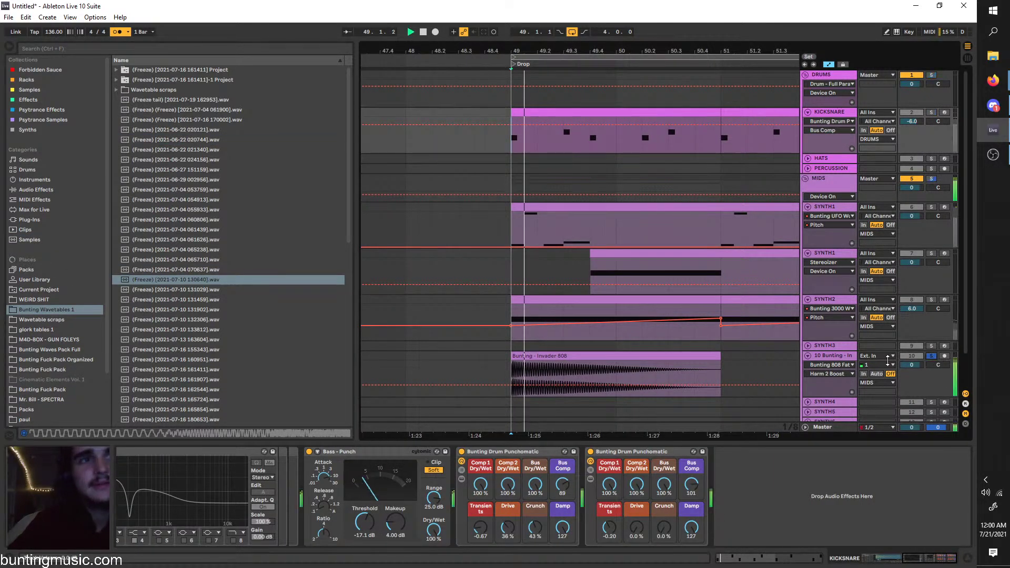
pyautogui.click(826, 355)
pyautogui.press('space')
pyautogui.scroll(-2, 247, 342)
pyautogui.click(234, 367)
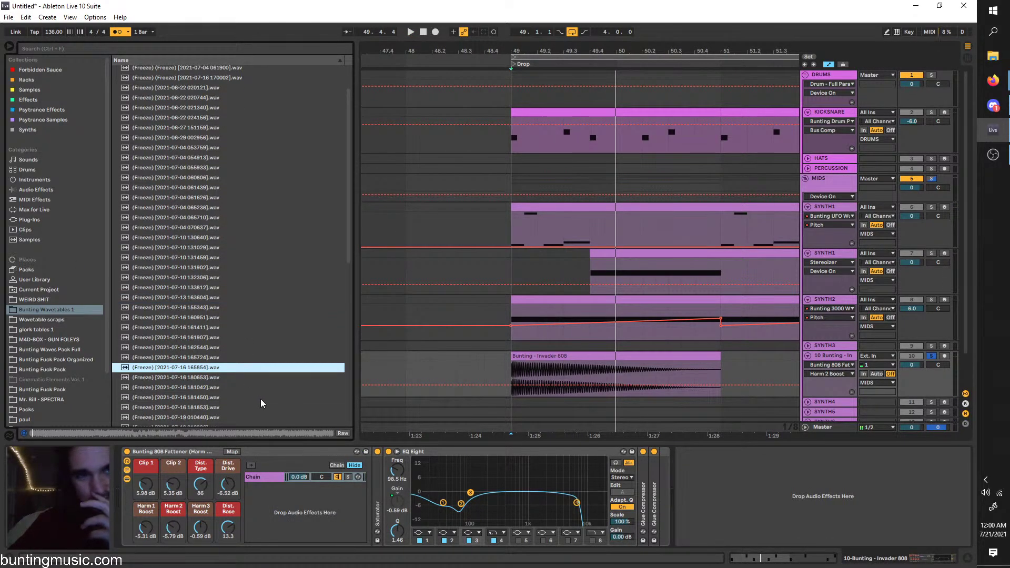
pyautogui.press('Down')
pyautogui.press('Down')
pyautogui.press('Down')
pyautogui.press('Down')
# Play the Bunting - Invader 808 clip, delete the track's whole effects chain including the 808 Fattener, and play the dry sound
pyautogui.click(509, 376)
pyautogui.press('space')
pyautogui.doubleClick(834, 357)
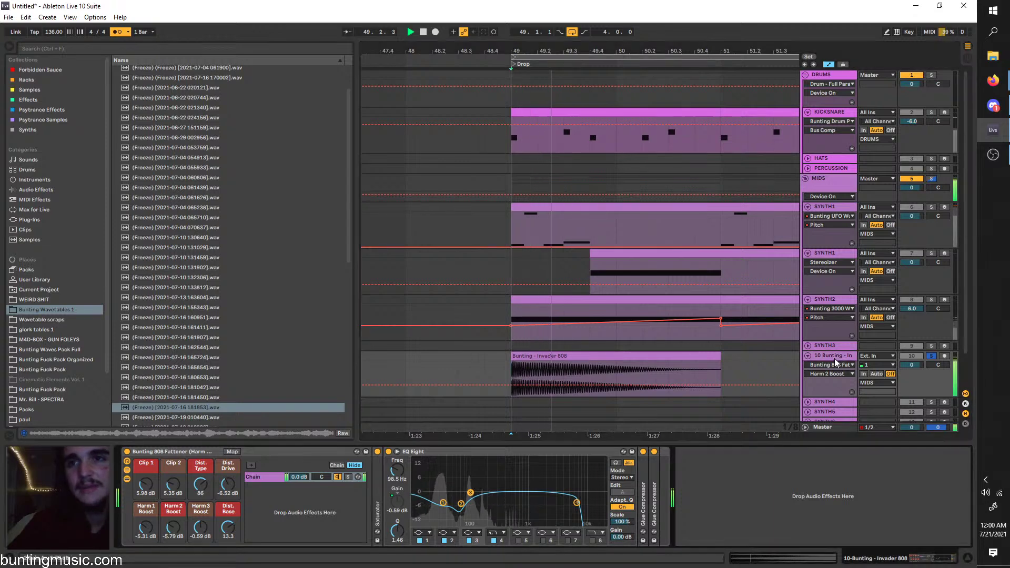
pyautogui.click(136, 451)
pyautogui.hotkey('ctrl', 'a')
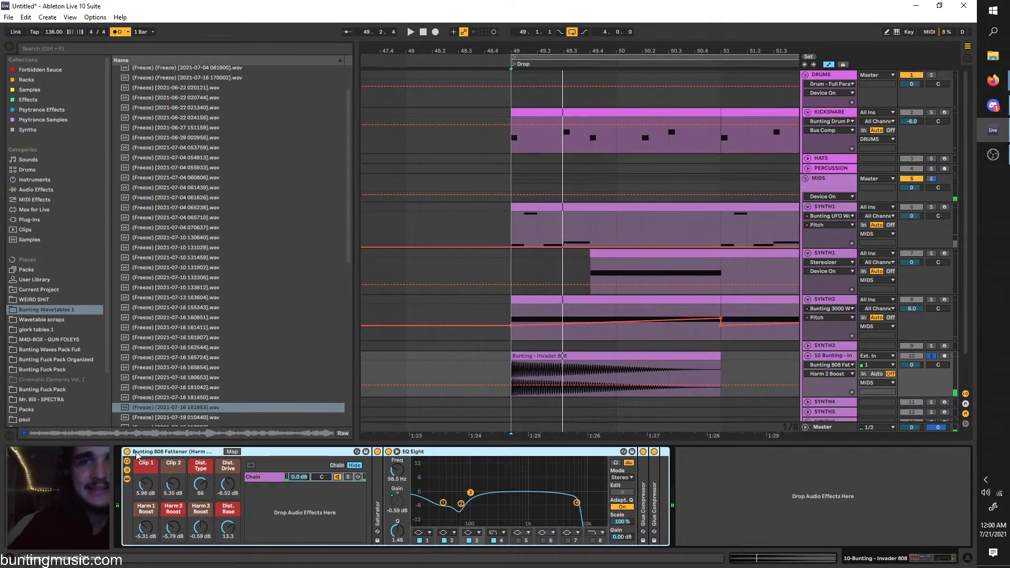
pyautogui.press('Delete')
pyautogui.press('space')
pyautogui.click(509, 387)
pyautogui.press('space')
pyautogui.press('space')
pyautogui.hscroll(1, 510, 387)
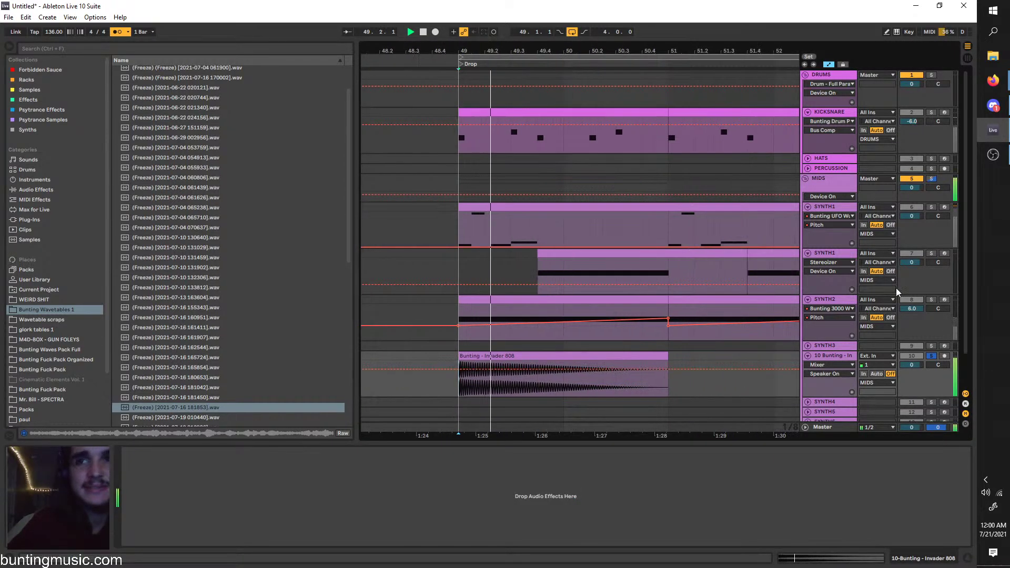
# Play the drop while toggling the solo on SYNTH2, and mute the Bunting - Invader 808 track
pyautogui.press('space')
pyautogui.click(931, 299)
pyautogui.press('space')
pyautogui.click(931, 300)
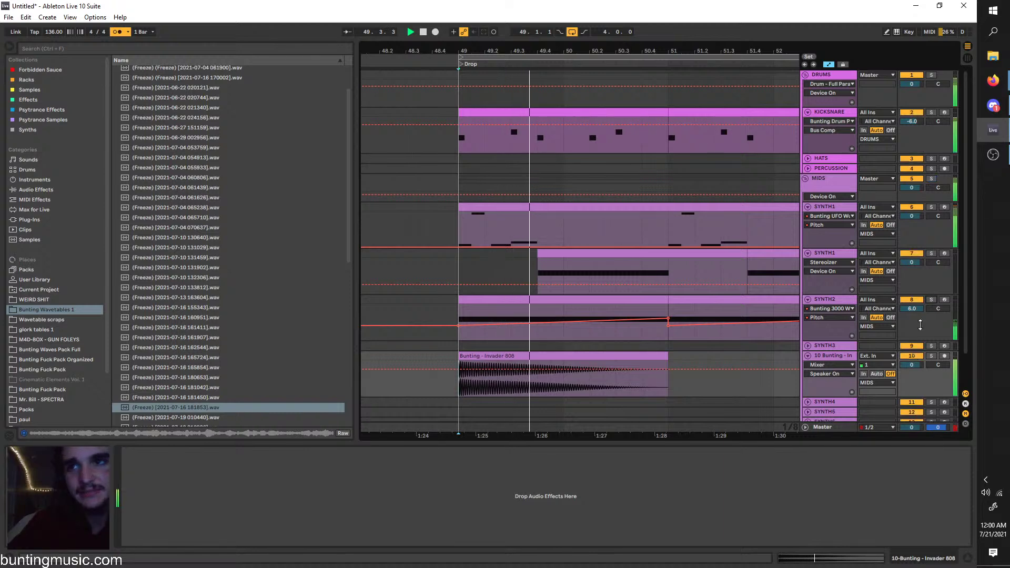
pyautogui.press('space')
pyautogui.click(912, 356)
pyautogui.press('space')
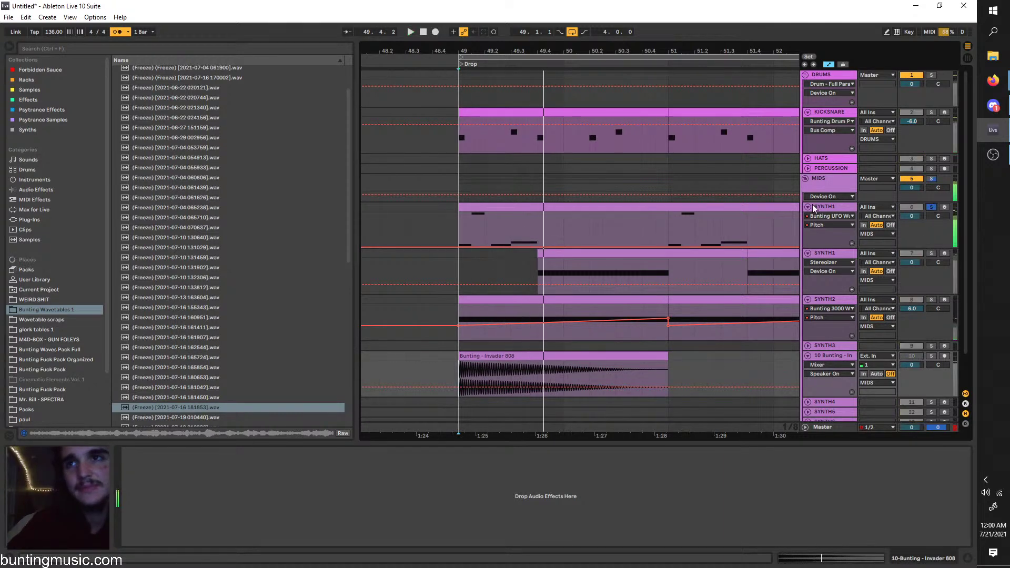
# Solo the upper SYNTH1 track, play its part and show its Bunting UFO Wubs rack
pyautogui.press('space')
pyautogui.press('space')
pyautogui.click(930, 207)
pyautogui.click(839, 207)
pyautogui.scroll(-5, 632, 260)
pyautogui.hscroll(2, 634, 260)
pyautogui.press('space')
# Clear the synth clips in the drop and delete the five tracks from the upper SYNTH1 through Bunting - Invader 808
pyautogui.click(683, 330)
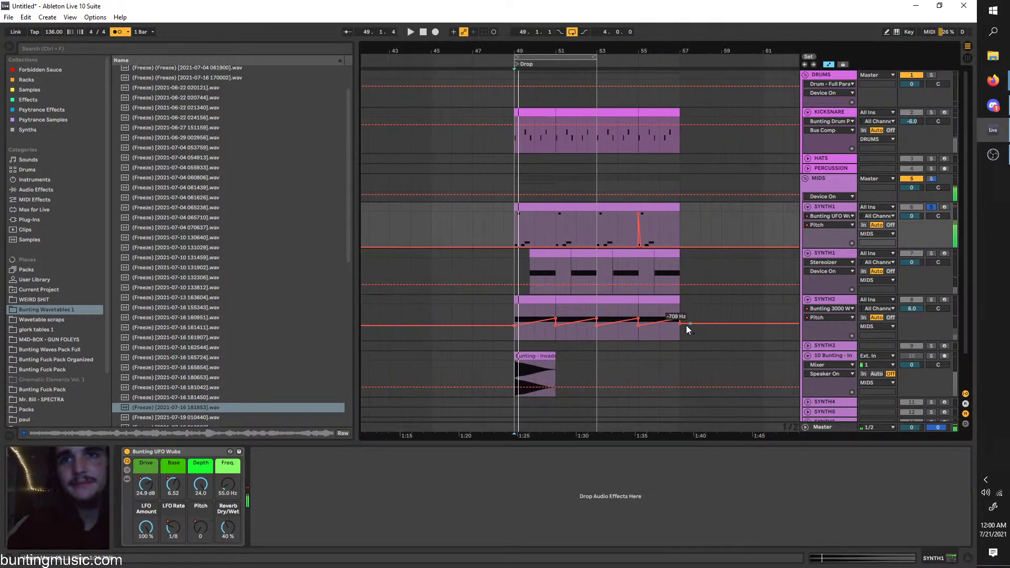
pyautogui.moveTo(675, 332); pyautogui.dragTo(509, 207)
pyautogui.press('Delete')
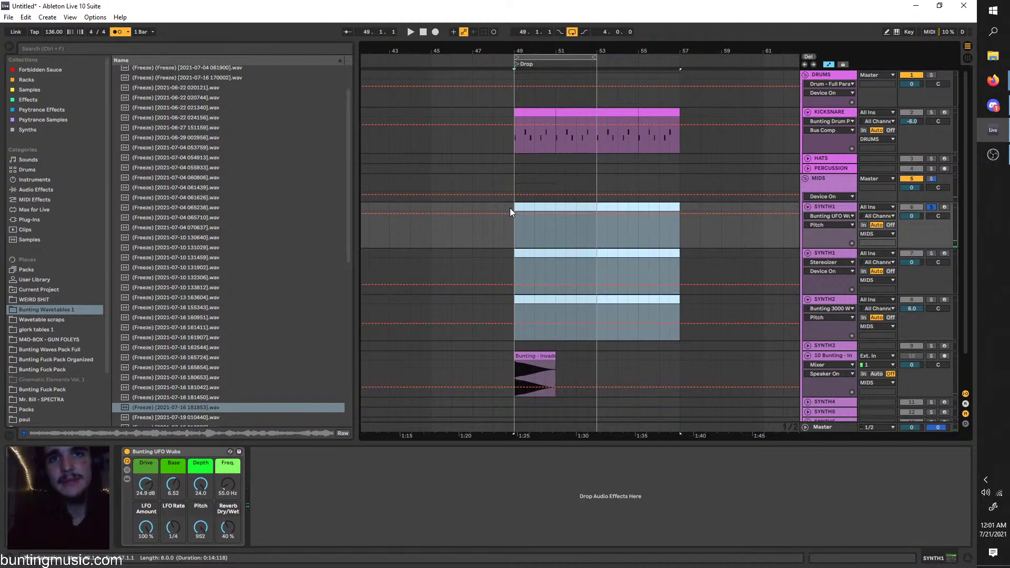
pyautogui.scroll(3, 511, 208)
pyautogui.click(833, 300)
pyautogui.click(835, 206)
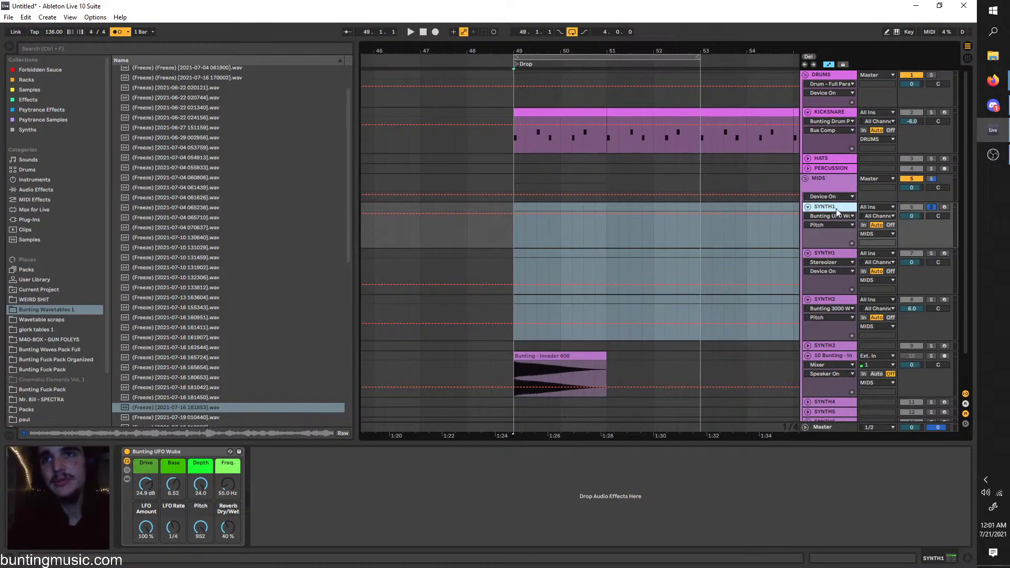
pyautogui.press('Delete')
pyautogui.press('Delete')
pyautogui.press('Delete')
pyautogui.press('Delete')
pyautogui.press('Delete')
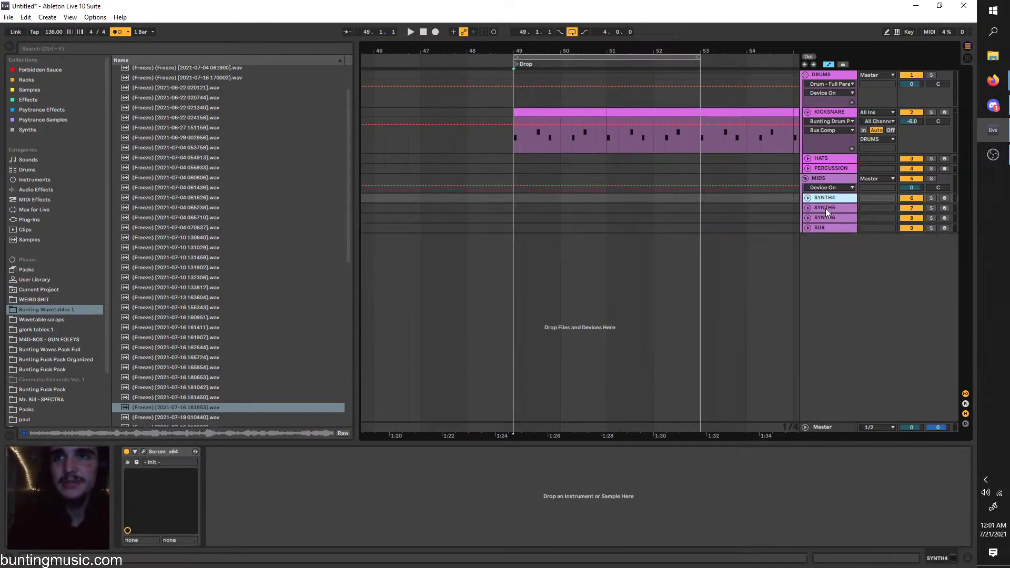
# Unfold the SYNTH4 track, search the browser for bass and open the glork tables 1 folder
pyautogui.click(808, 198)
pyautogui.click(64, 49)
pyautogui.write('ba')
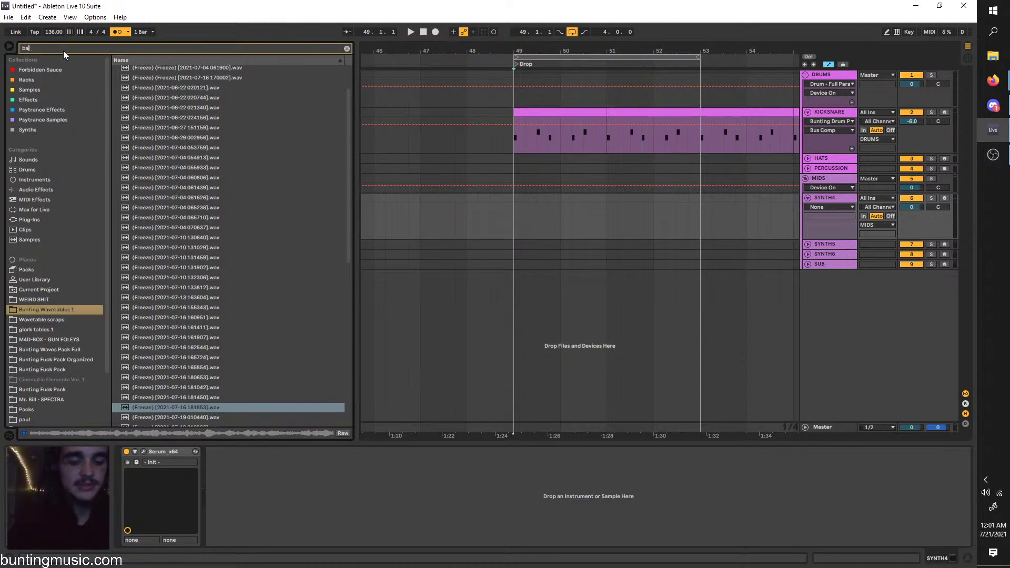
pyautogui.write('ss')
pyautogui.click(45, 345)
pyautogui.click(45, 337)
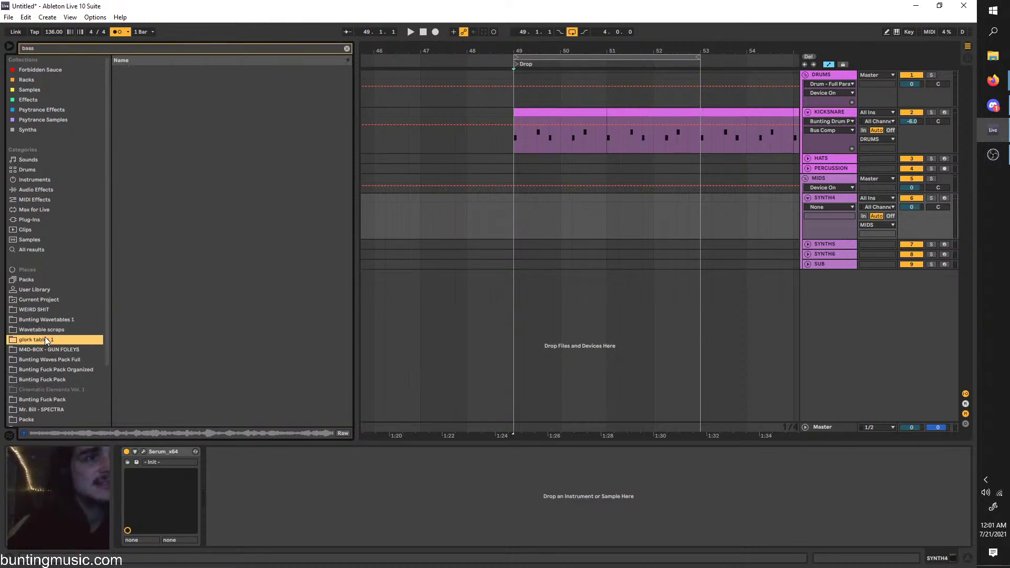
# Play the soloed KICKSNARE track with its Bunting Drum Punchomatic bypassed, and show its Drum Rack
pyautogui.click(508, 147)
pyautogui.press('space')
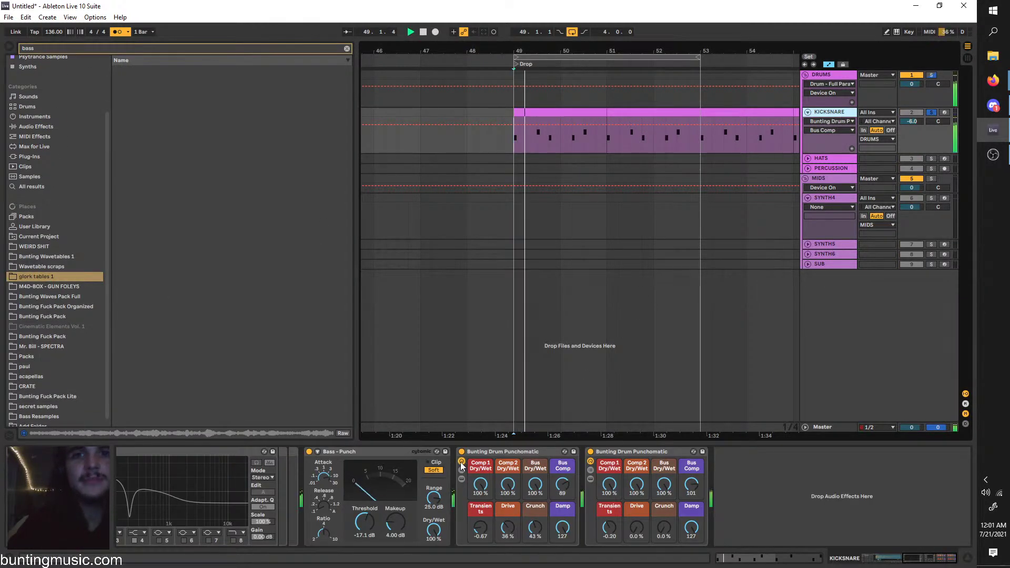
pyautogui.click(461, 451)
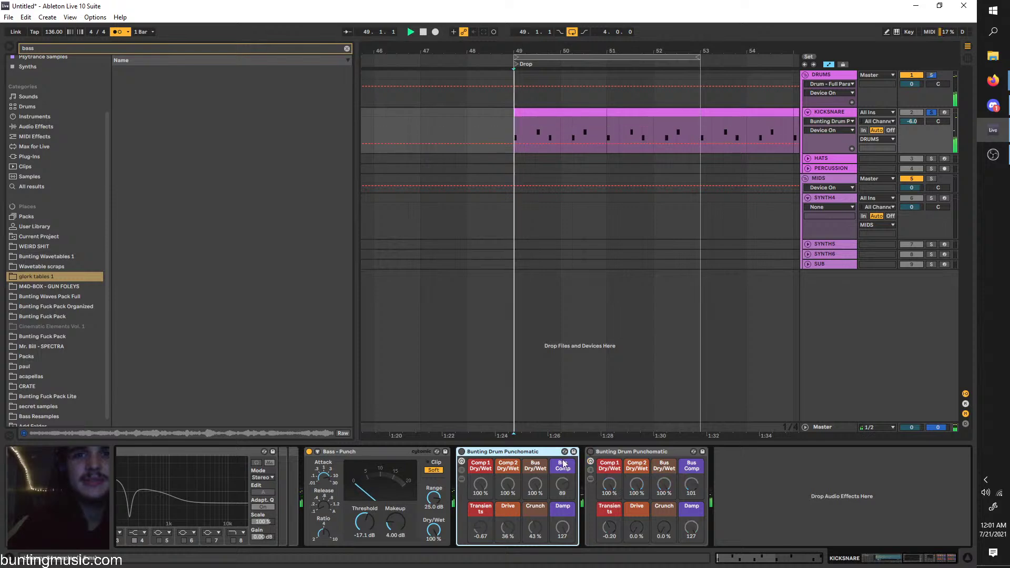
pyautogui.scroll(10, 412, 491)
pyautogui.scroll(3, 324, 508)
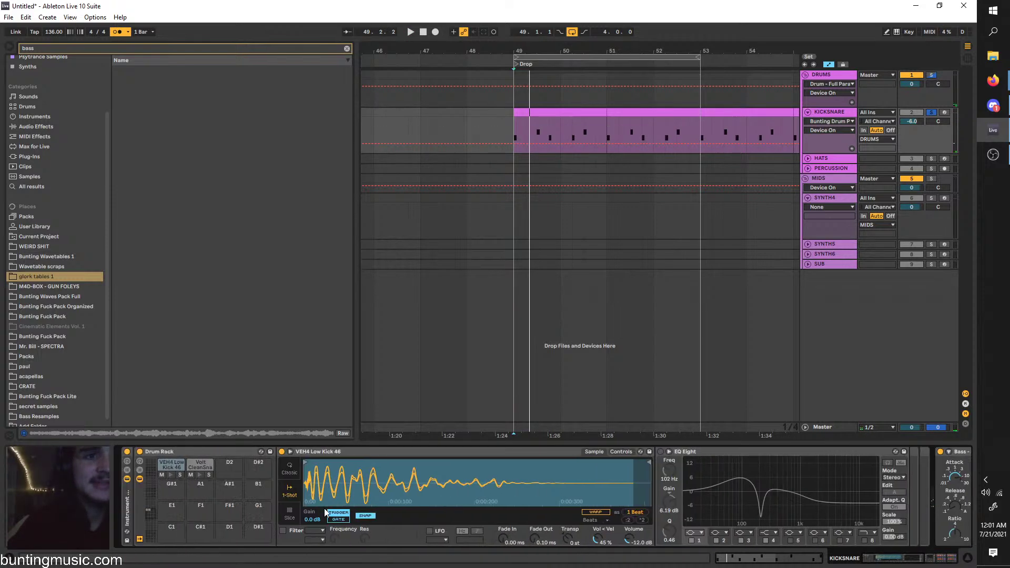
# Load Bunting - Kick Derogatory.wav onto the Drum Rack's kick pad and Bunting - Snare Boston.wav onto its snare pad
pyautogui.hotkey('ctrl', 'f')
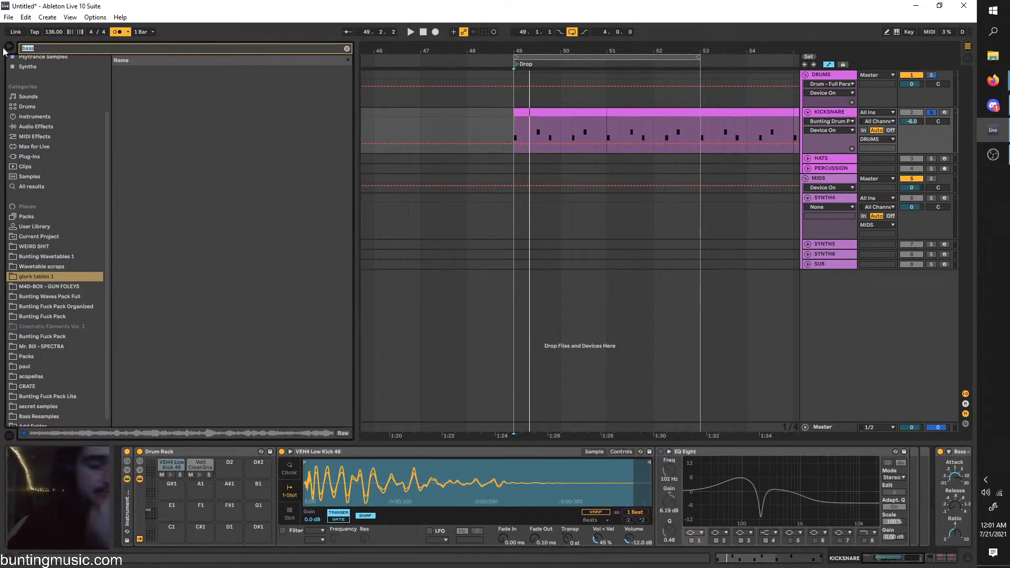
pyautogui.write('derogat')
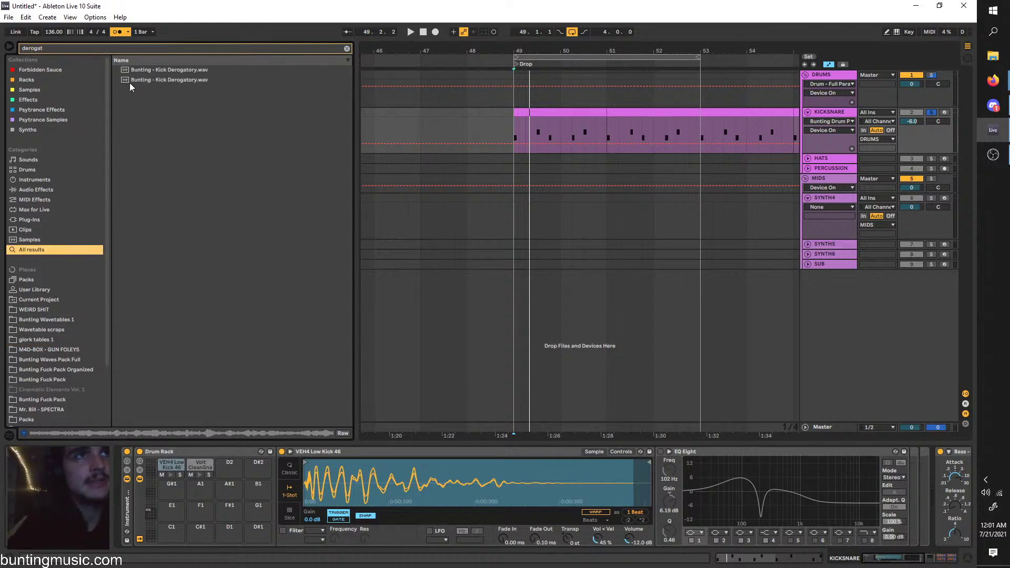
pyautogui.moveTo(130, 83); pyautogui.dragTo(164, 491)
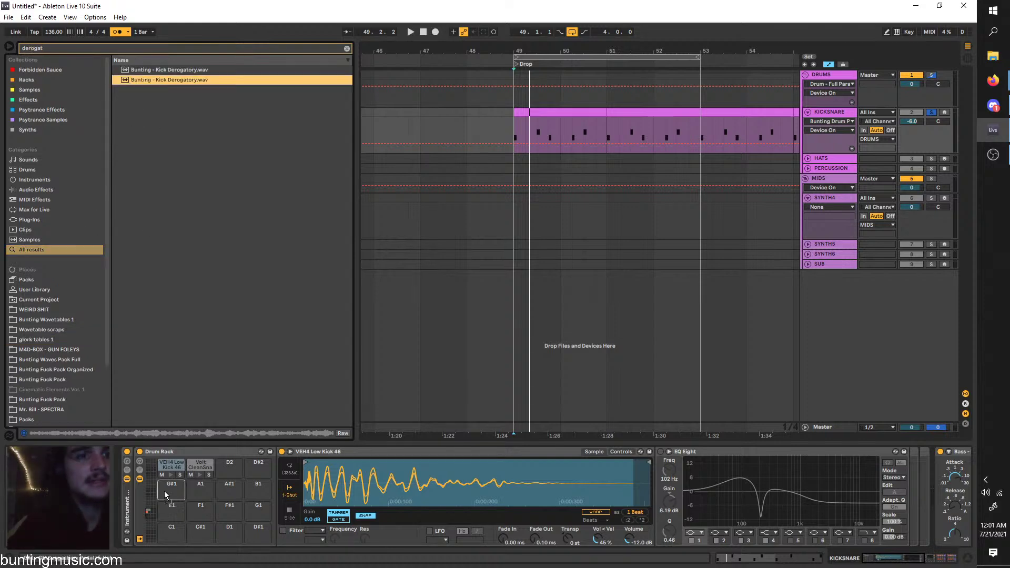
pyautogui.hotkey('ctrl', 'f')
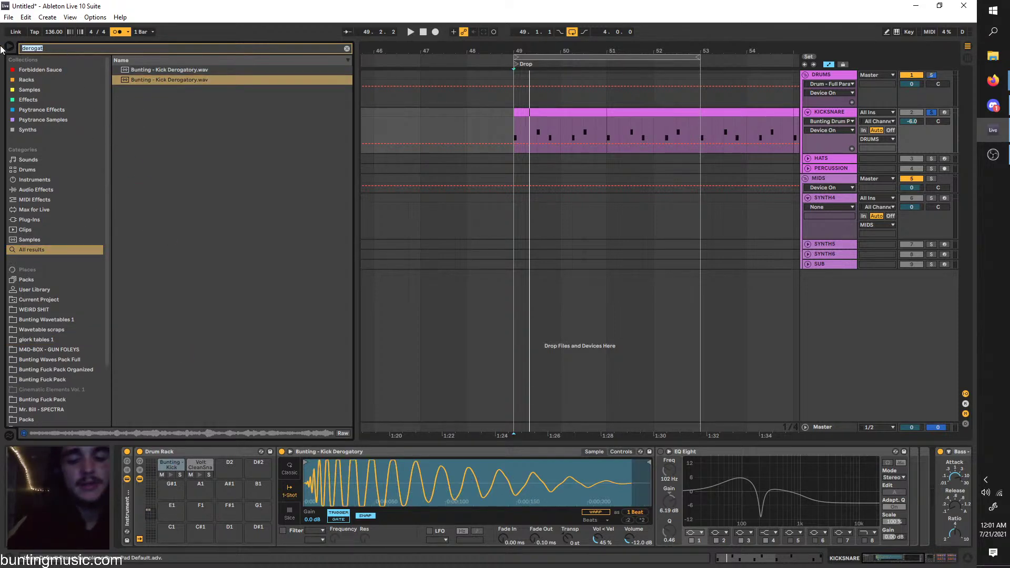
pyautogui.moveTo(131, 71); pyautogui.dragTo(159, 205)
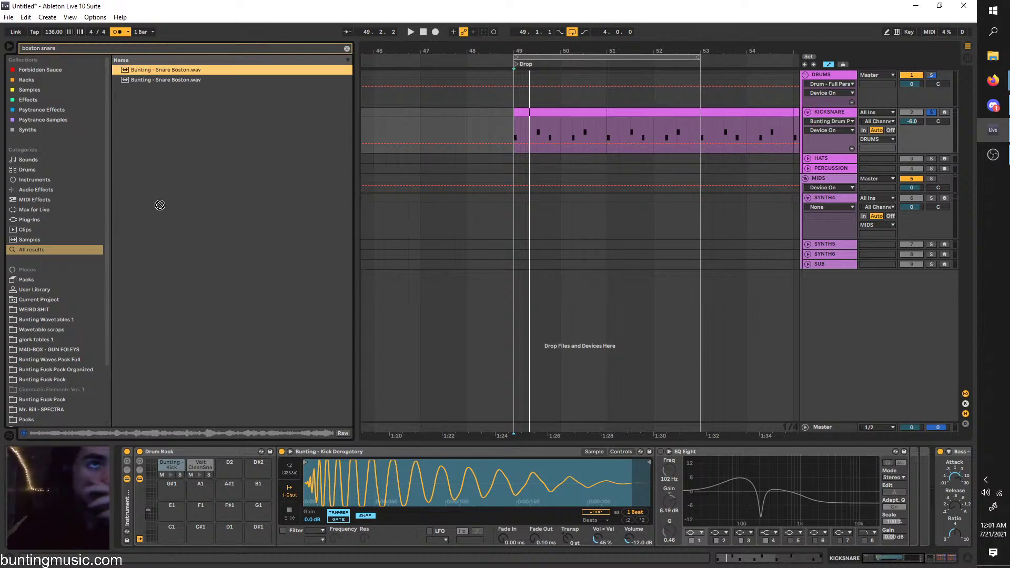
# Play the beat from bar 49 and set the kick sample's Fade Out to 27.0 ms
pyautogui.click(514, 134)
pyautogui.scroll(4, 513, 133)
pyautogui.press('space')
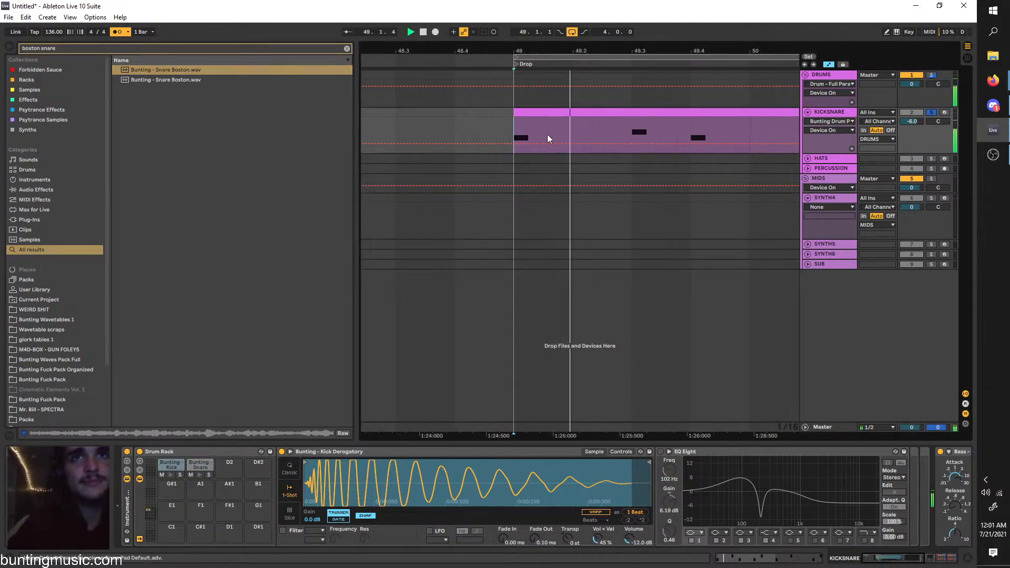
pyautogui.moveTo(515, 268); pyautogui.dragTo(462, 315)
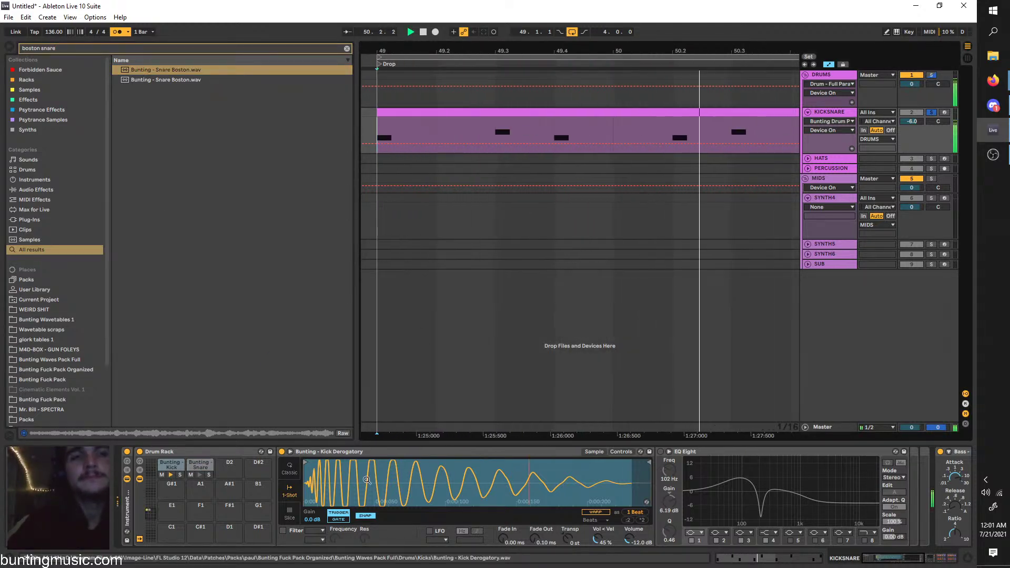
pyautogui.moveTo(537, 542); pyautogui.dragTo(536, 532)
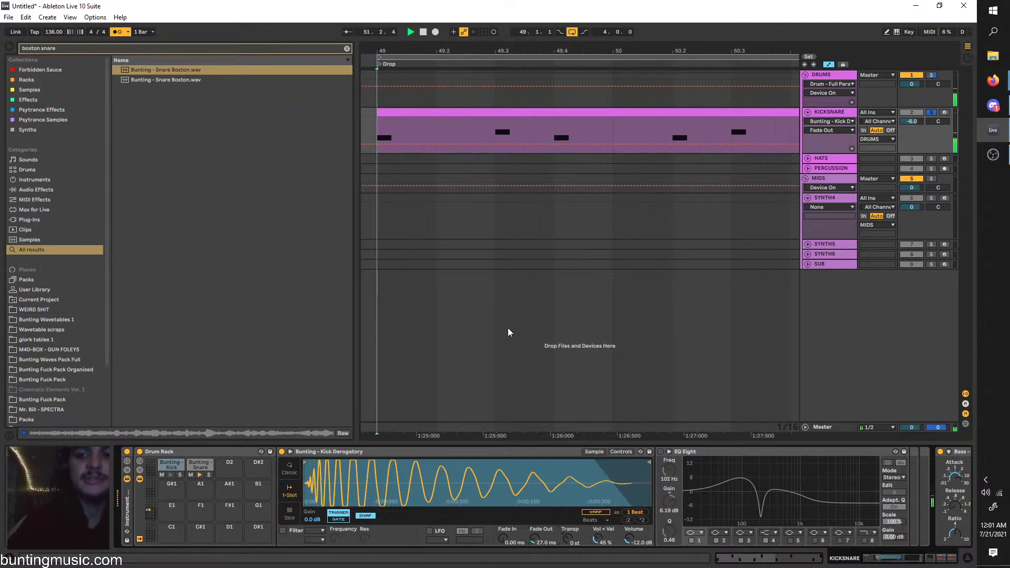
pyautogui.scroll(-5, 474, 141)
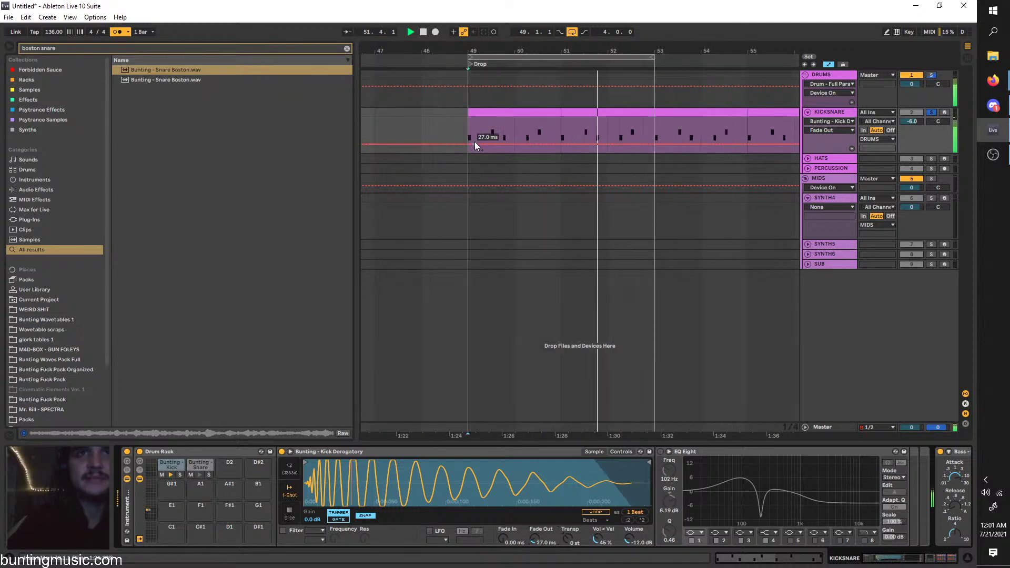
# Unsolo the KICKSNARE track and reset its volume to 0 dB
pyautogui.click(931, 113)
pyautogui.rightClick(915, 121)
pyautogui.click(904, 152)
# Show the Bunting - Snare Boston pad's chain and compare its sound with Drum Buss bypassed and re-enabled during playback
pyautogui.click(200, 469)
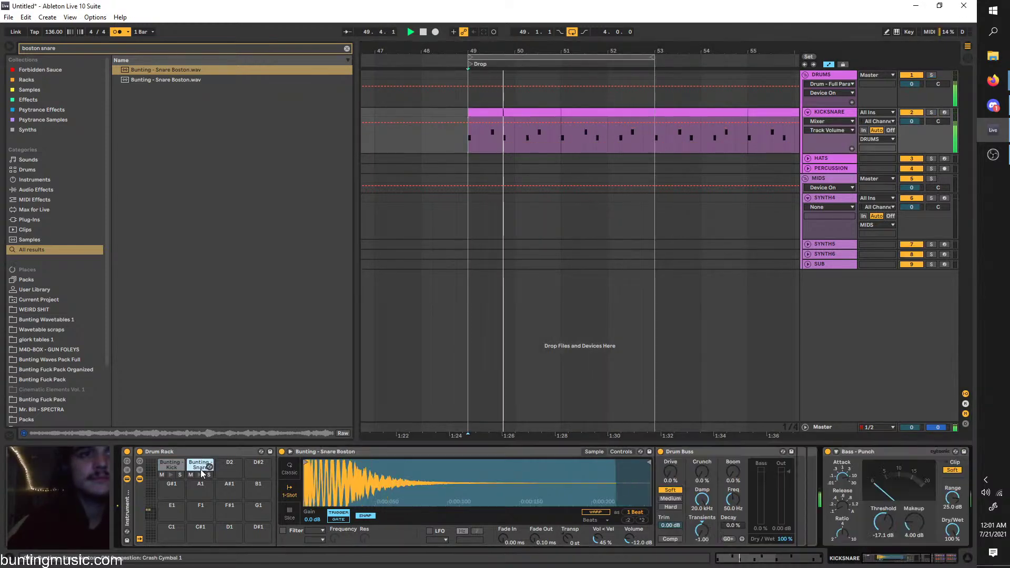
pyautogui.press('space')
pyautogui.click(660, 451)
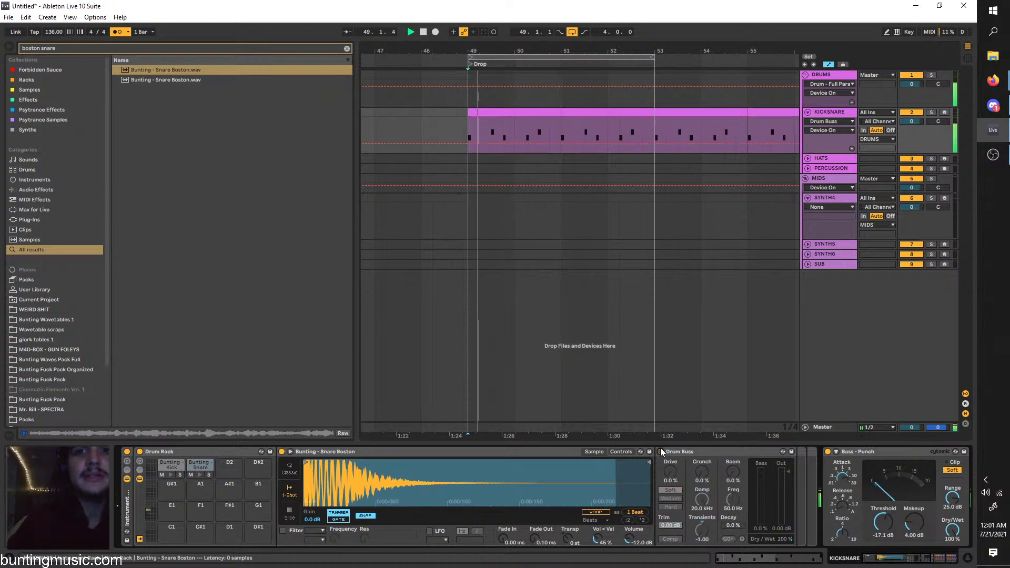
pyautogui.click(491, 126)
pyautogui.click(660, 451)
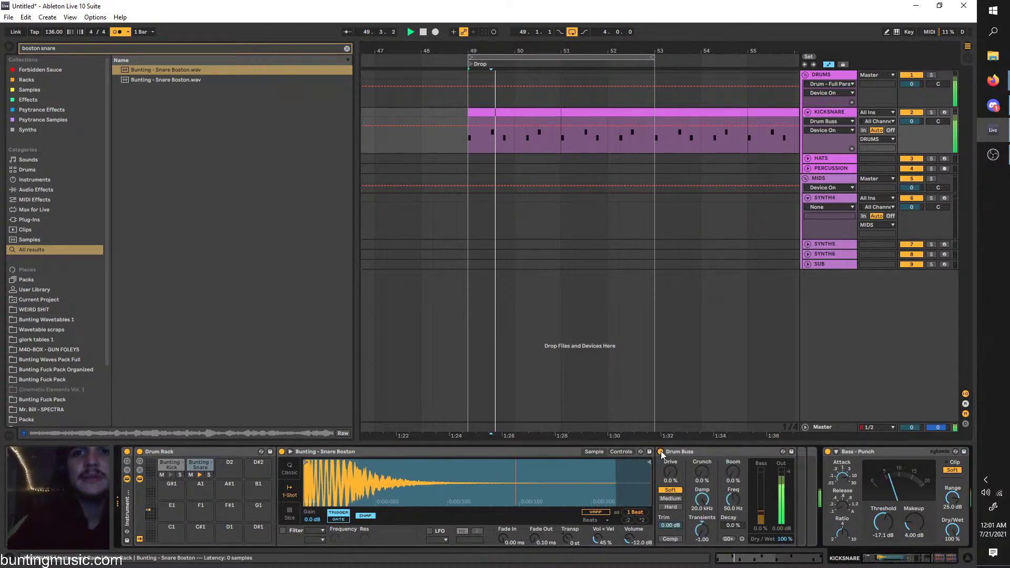
# Show the expanded Bass - Punch compressor on the KICKSNARE track and delete it
pyautogui.scroll(-4, 717, 472)
pyautogui.scroll(-2, 792, 459)
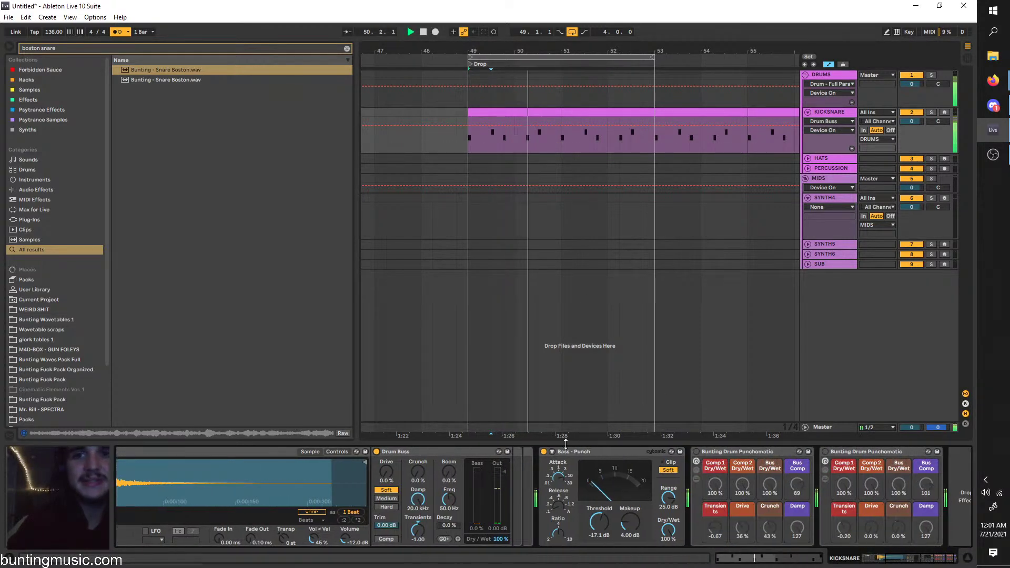
pyautogui.click(560, 451)
pyautogui.click(551, 451)
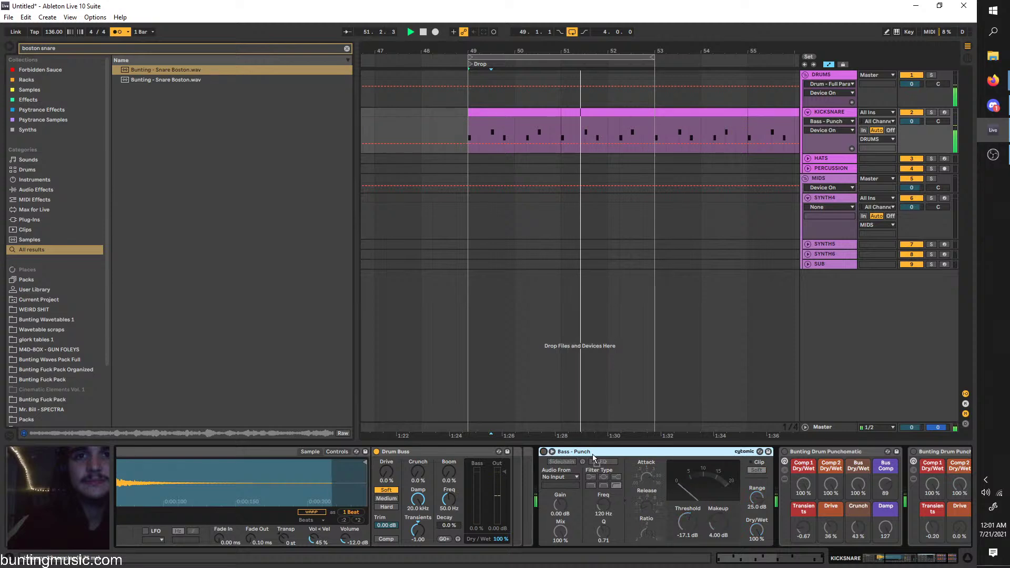
pyautogui.press('Delete')
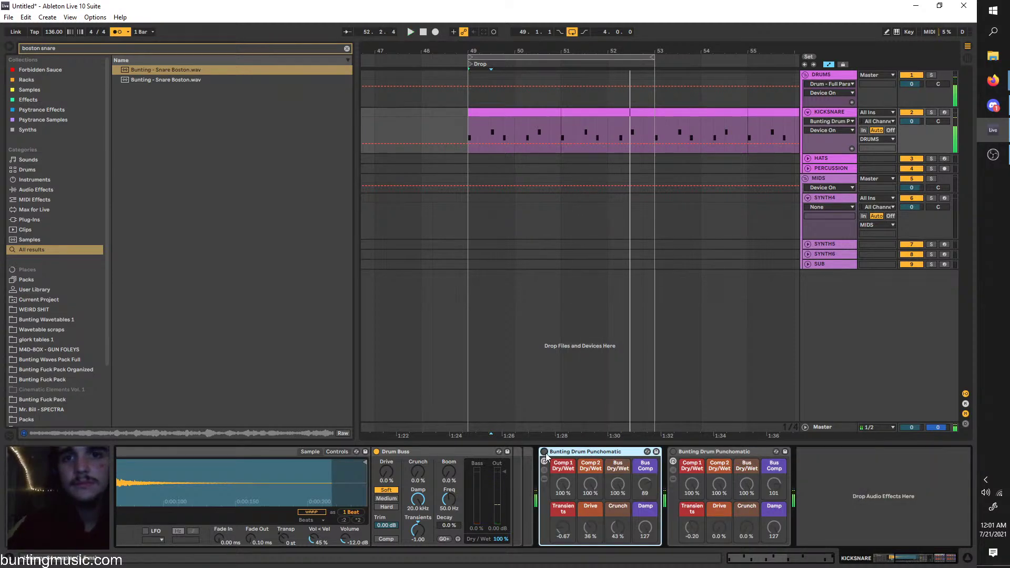
# Enable the first Drum Punchomatic and set Transients to -0.07, Drive to 16 %, Crunch to 9.4 % and Bus Comp to 36
pyautogui.click(544, 452)
pyautogui.moveTo(589, 527); pyautogui.dragTo(562, 524)
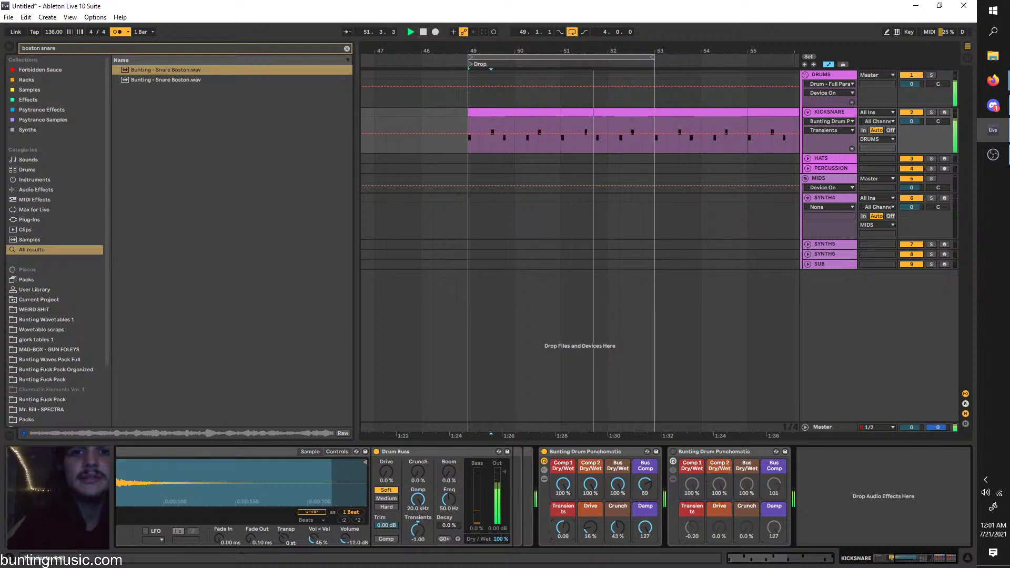
pyautogui.click(614, 529)
pyautogui.moveTo(640, 491); pyautogui.dragTo(617, 549)
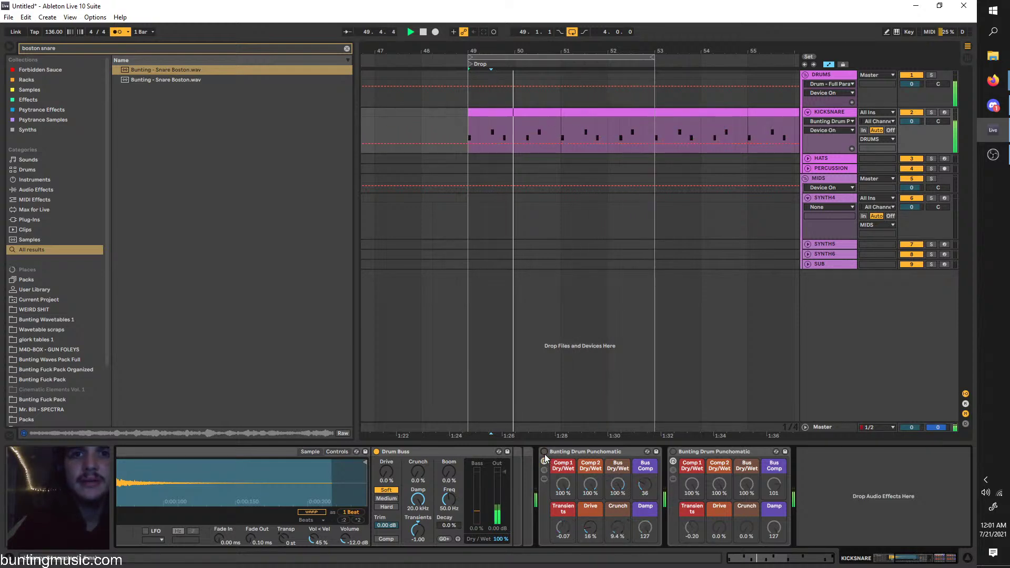
# Delete both Bunting Drum Punchomatic racks from the KICKSNARE track
pyautogui.click(560, 453)
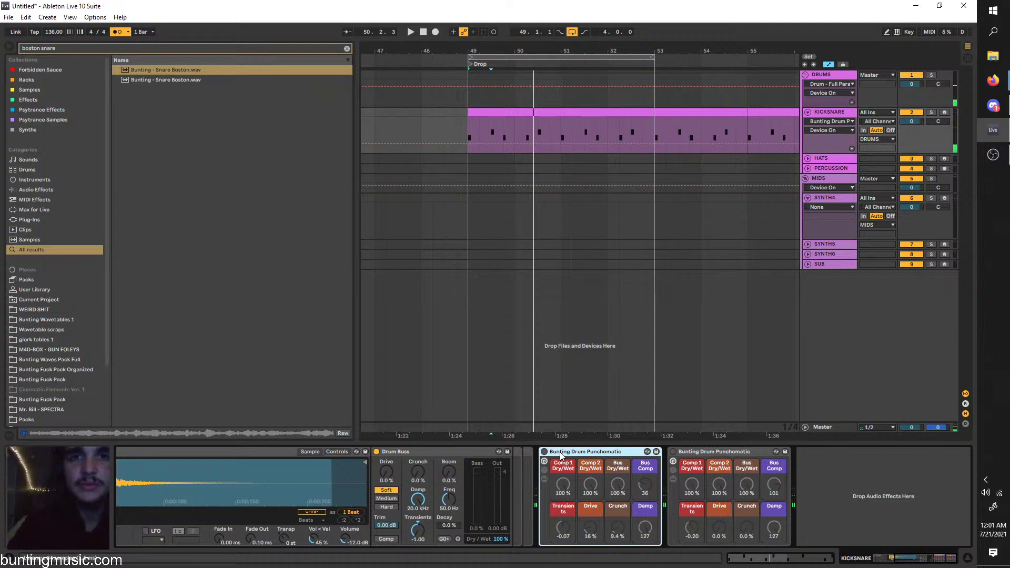
pyautogui.press('Delete')
pyautogui.press('Delete')
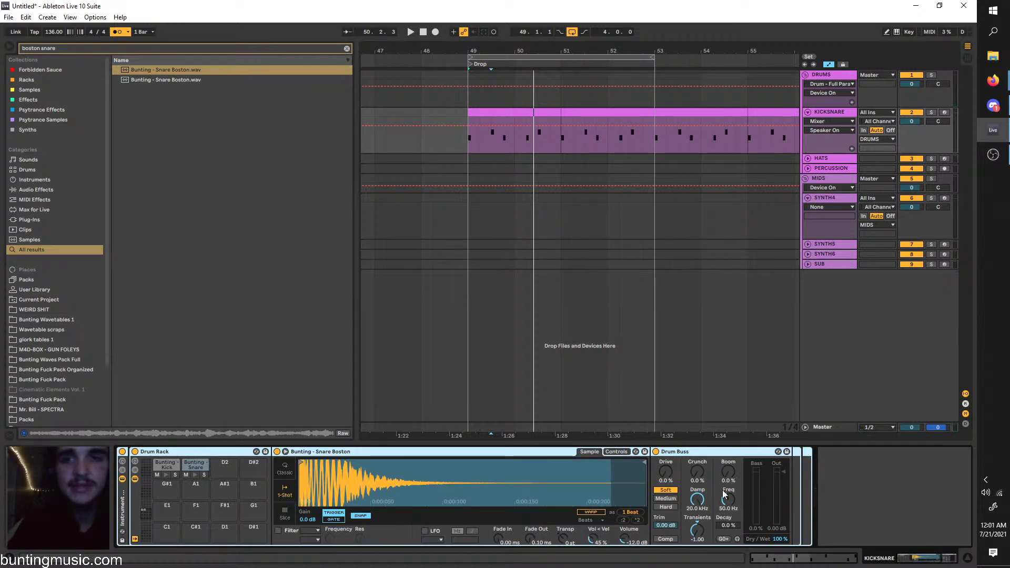
pyautogui.click(143, 513)
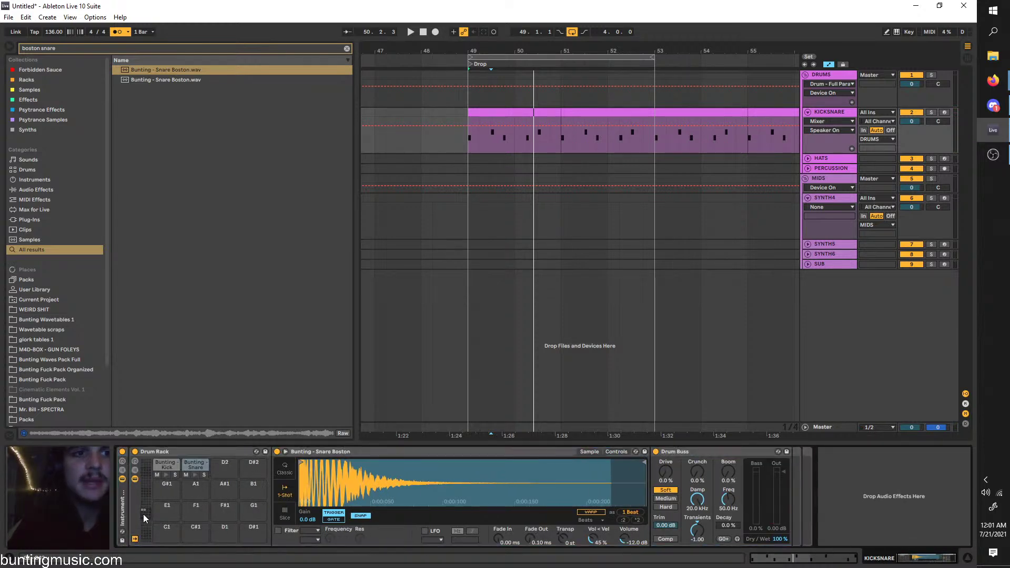
# Examine the device chains on the Bunting kick and snare pads and play the KICKSNARE pattern briefly
pyautogui.click(159, 466)
pyautogui.click(187, 469)
pyautogui.click(162, 467)
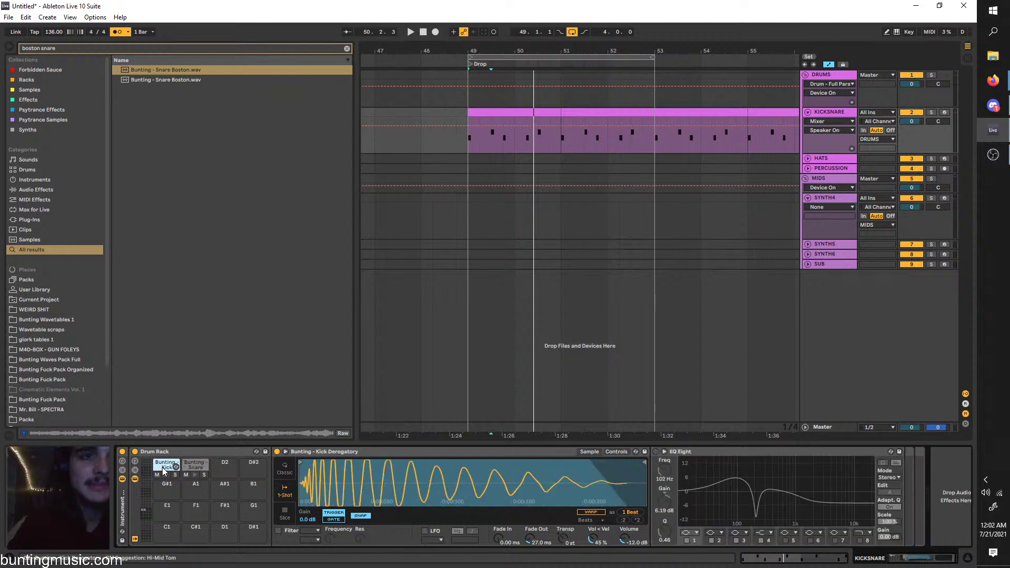
pyautogui.click(199, 468)
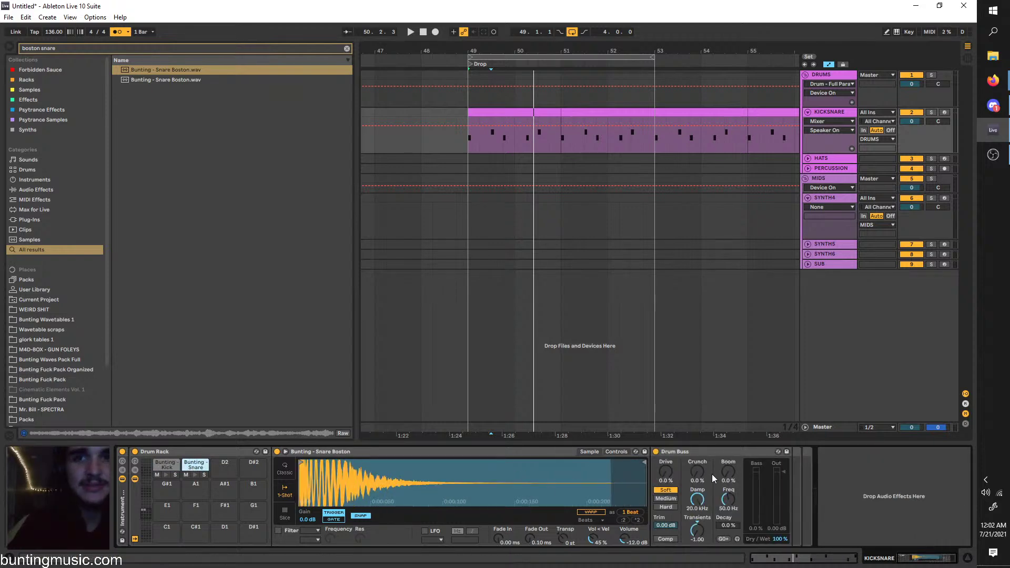
pyautogui.press('space')
pyautogui.scroll(3, 447, 128)
pyautogui.press('space')
pyautogui.click(482, 134)
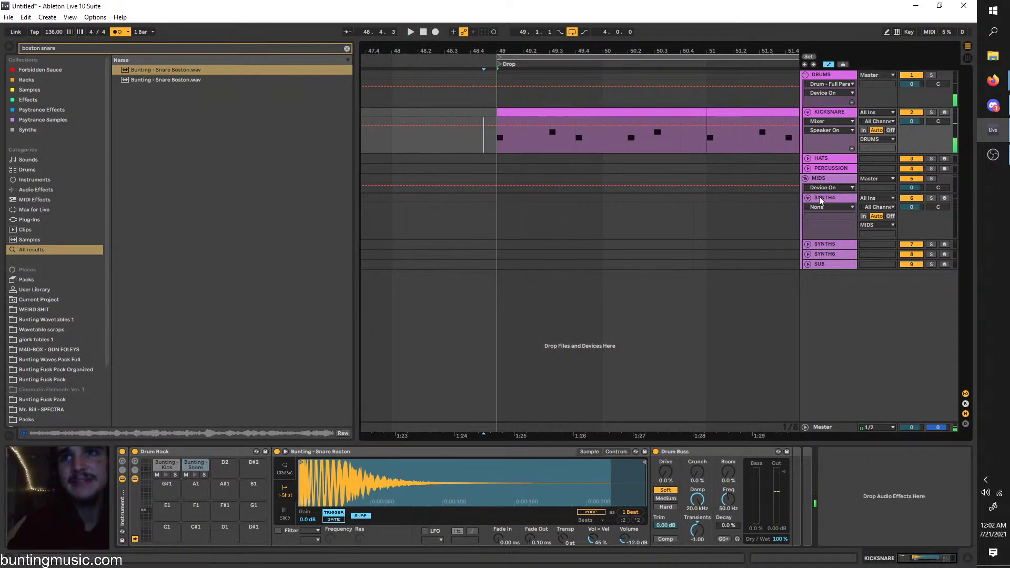
# Search the browser for "bass", open the Bunting Bass Racks folder and add Bunting Wobblifier after Serum on the SYNTH4 track
pyautogui.click(819, 197)
pyautogui.click(27, 47)
pyautogui.write('bass')
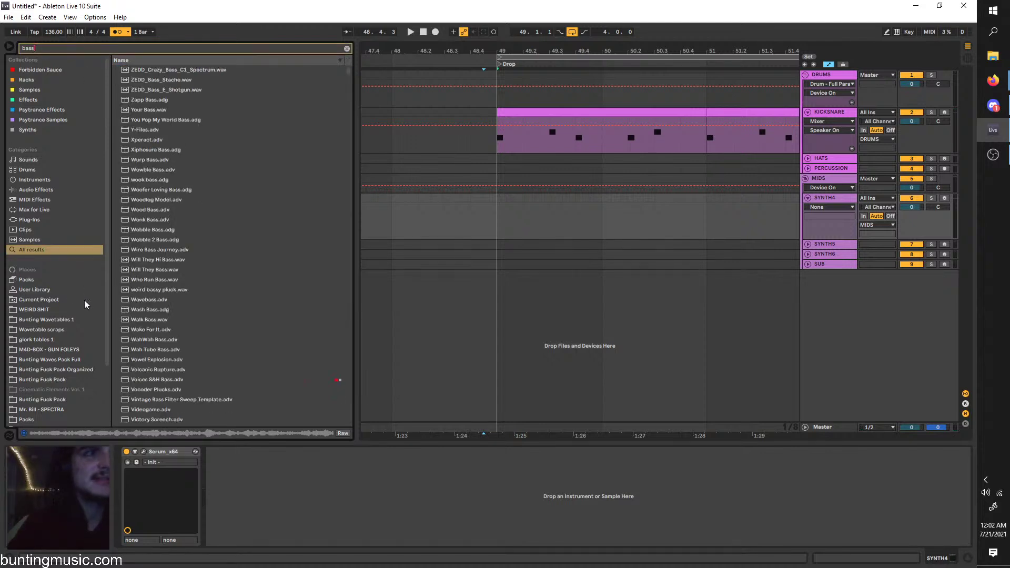
pyautogui.scroll(-3, 79, 310)
pyautogui.click(58, 366)
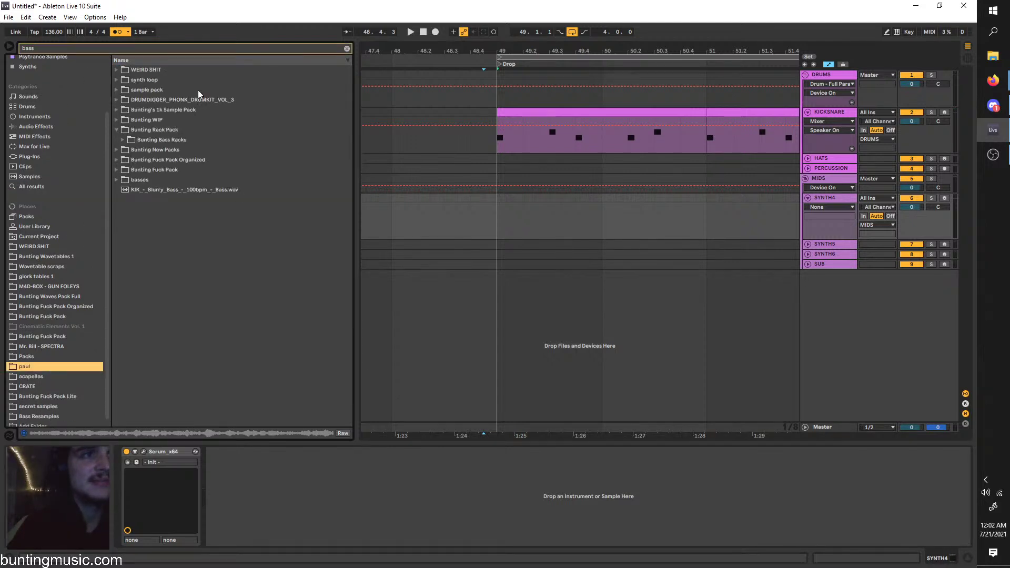
pyautogui.click(130, 140)
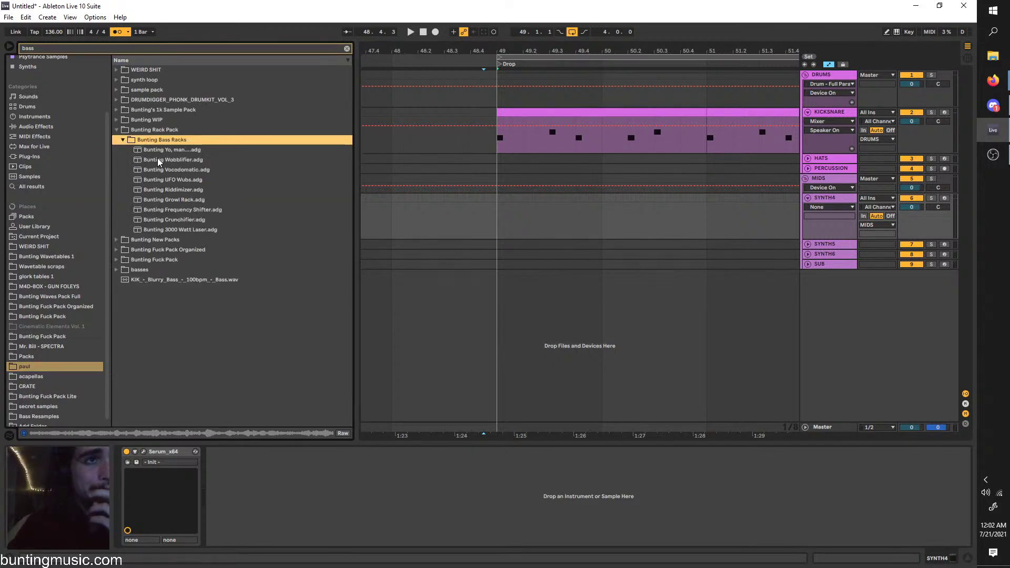
pyautogui.moveTo(158, 160); pyautogui.dragTo(281, 457)
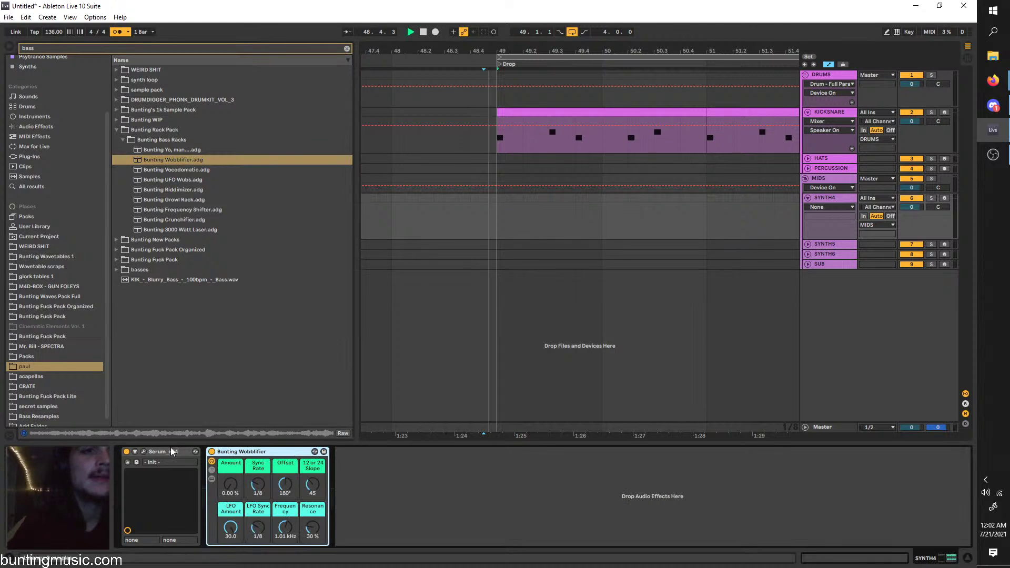
# Create a two-bar MIDI clip on the SYNTH4 track starting at the drop in bar 49
pyautogui.moveTo(602, 216); pyautogui.dragTo(501, 194)
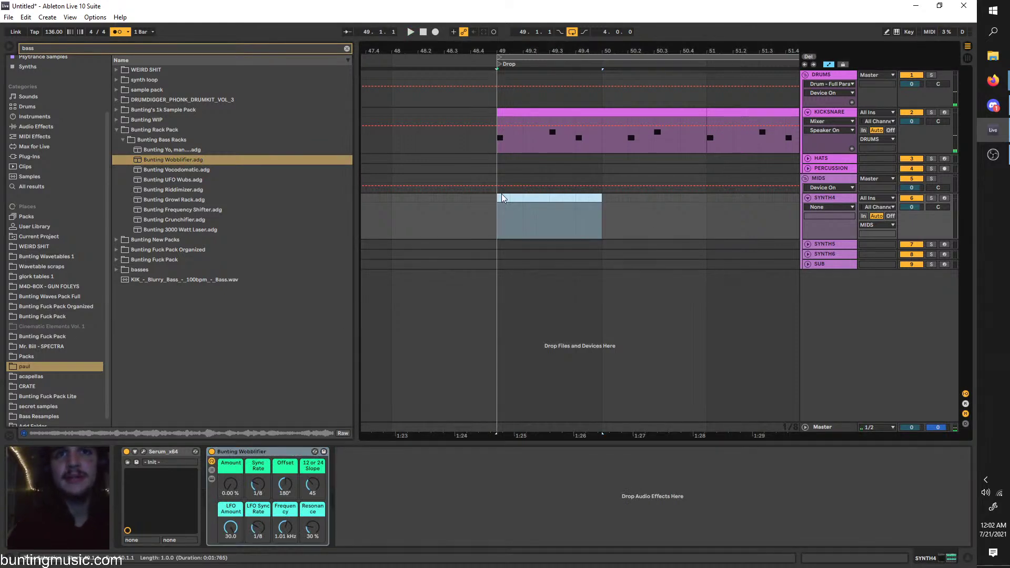
pyautogui.hotkey('ctrl', 'shift', 'm')
pyautogui.moveTo(710, 214); pyautogui.dragTo(497, 197)
pyautogui.hotkey('ctrl', 'j')
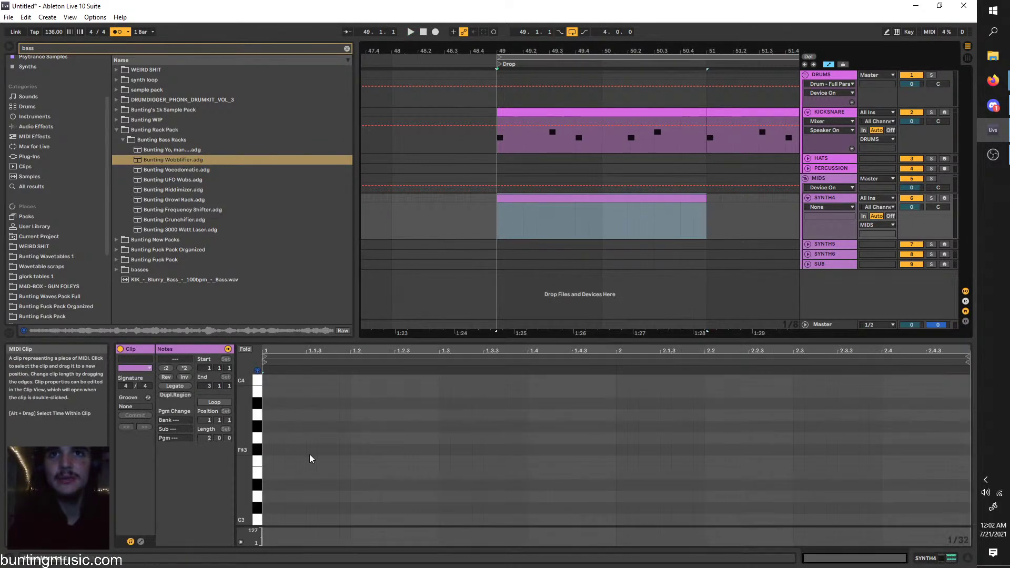
# Add a single note spanning the whole two-bar SYNTH4 clip and transpose it down three octaves to E0
pyautogui.doubleClick(267, 473)
pyautogui.moveTo(269, 473); pyautogui.dragTo(945, 457)
pyautogui.hotkey('shift', 'Down')
pyautogui.hotkey('shift', 'Down')
pyautogui.hotkey('shift', 'Down')
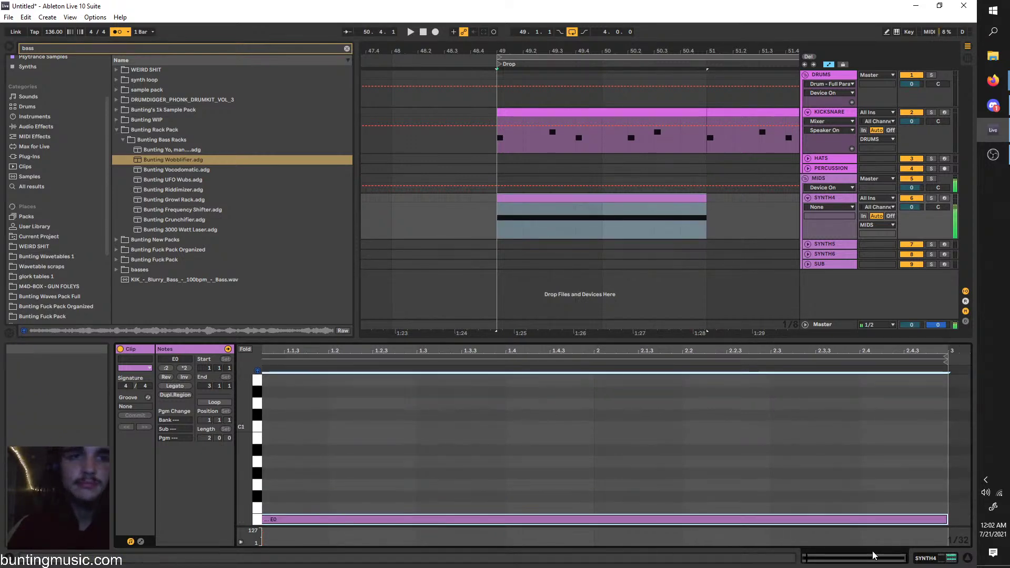
# Audition the Wobblifier during playback and set its 12 or 24 Slope to 127, Frequency to 200 Hz and Resonance to 66 %
pyautogui.press('space')
pyautogui.doubleClick(828, 198)
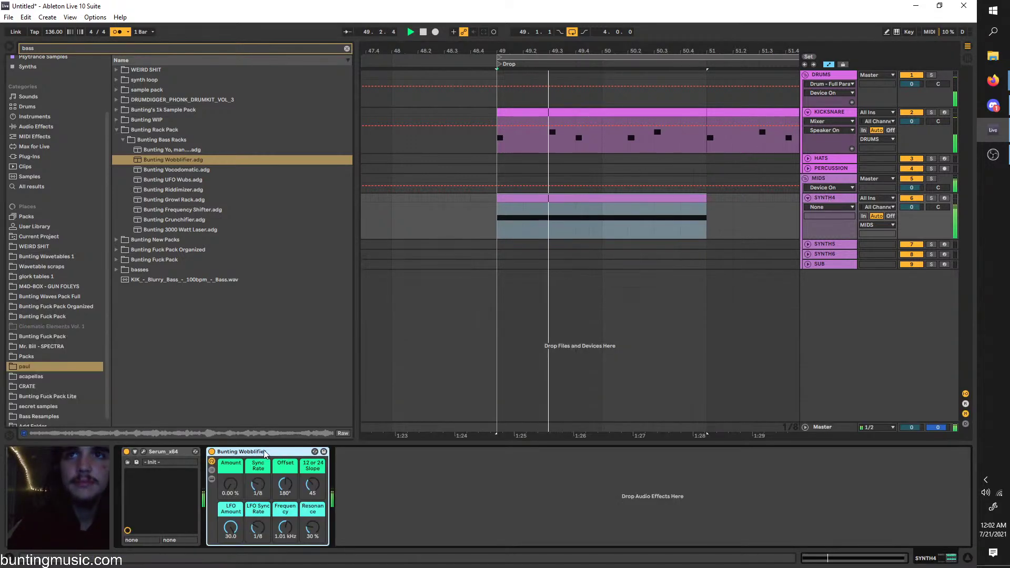
pyautogui.click(211, 451)
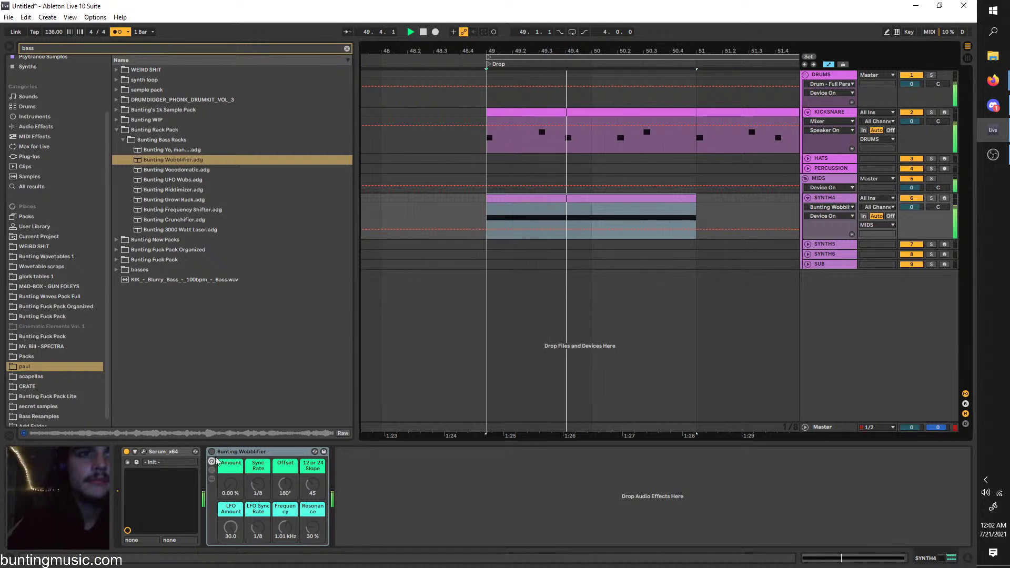
pyautogui.moveTo(232, 488); pyautogui.dragTo(231, 437)
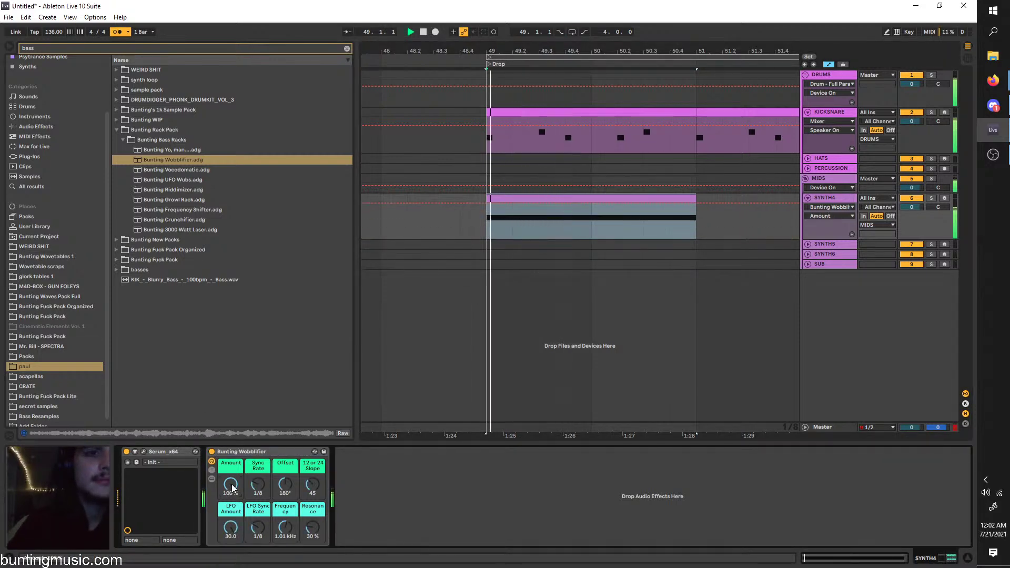
pyautogui.hotkey('ctrl', 'z')
pyautogui.moveTo(312, 485); pyautogui.dragTo(312, 452)
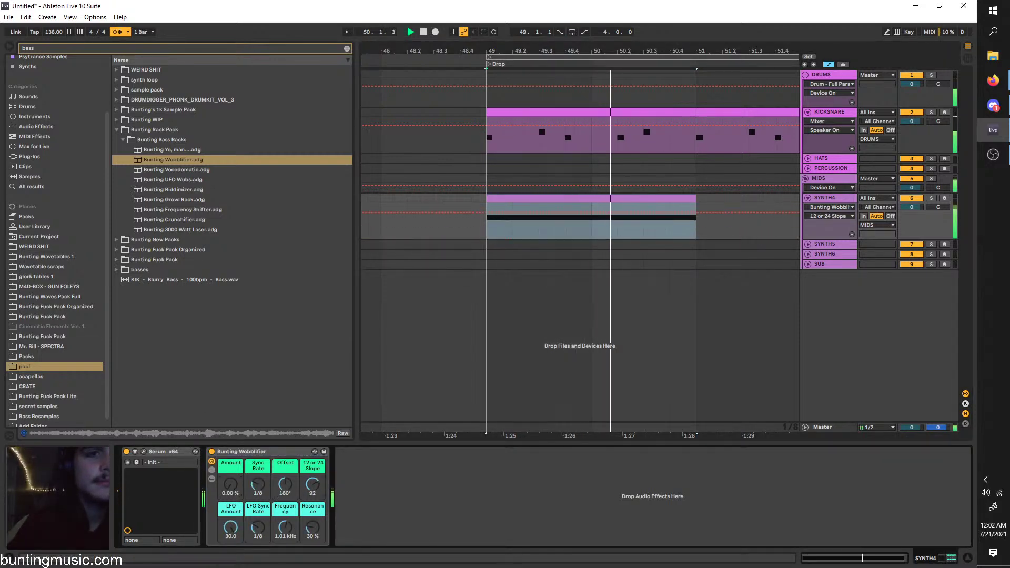
pyautogui.moveTo(315, 535); pyautogui.dragTo(285, 539)
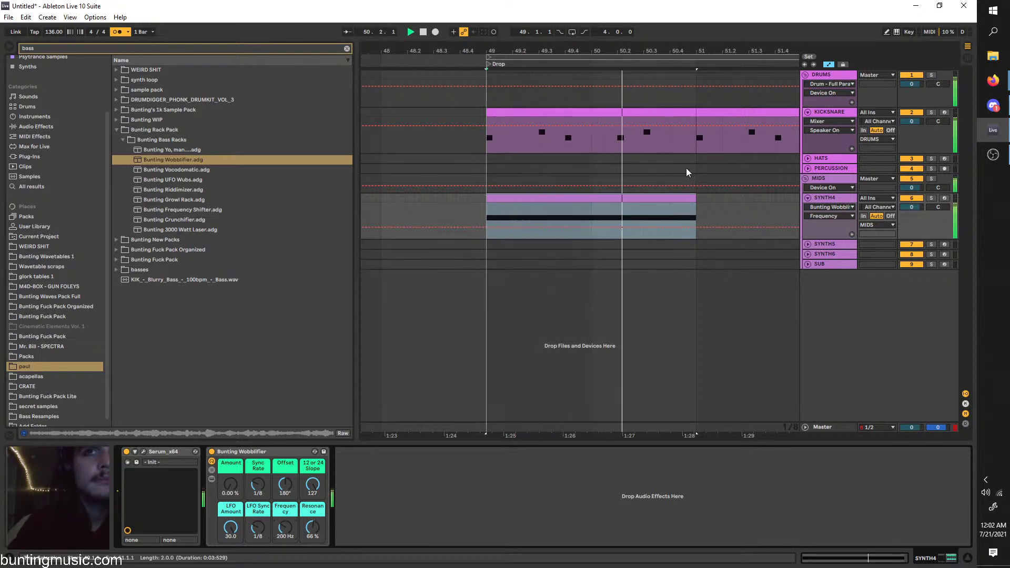
# Duplicate the SYNTH4 clip so that the copy follows from bar 51, and stop playback
pyautogui.click(643, 197)
pyautogui.hotkey('ctrl', 'd')
pyautogui.press('space')
pyautogui.hotkey('ctrl', 'l')
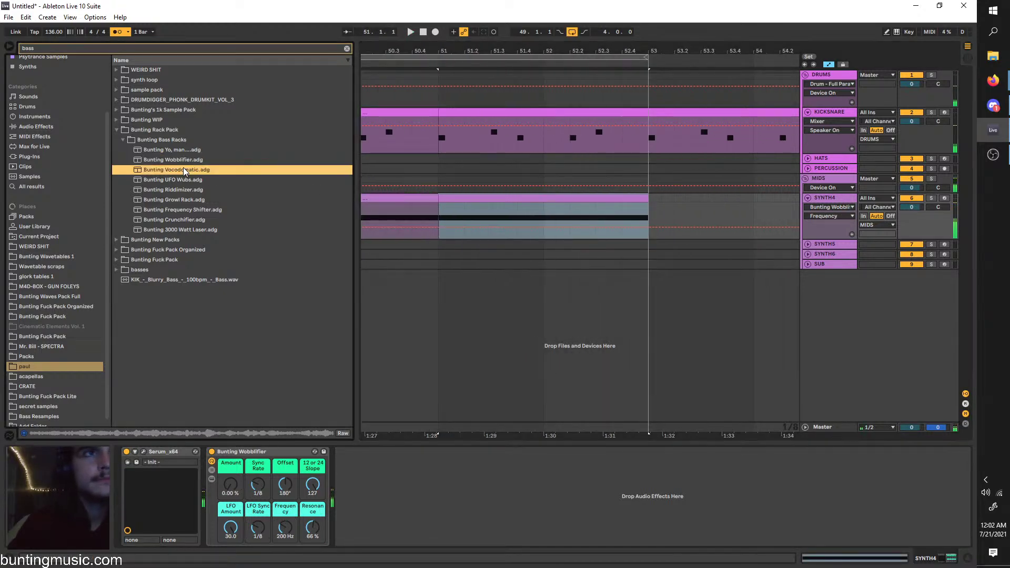
# Add Bunting Vocodomatic to SYNTH4 and, during playback, set OTT Boost to 14.6 dB and Release to 1.06 s with BW at 200 %
pyautogui.doubleClick(258, 171)
pyautogui.press('space')
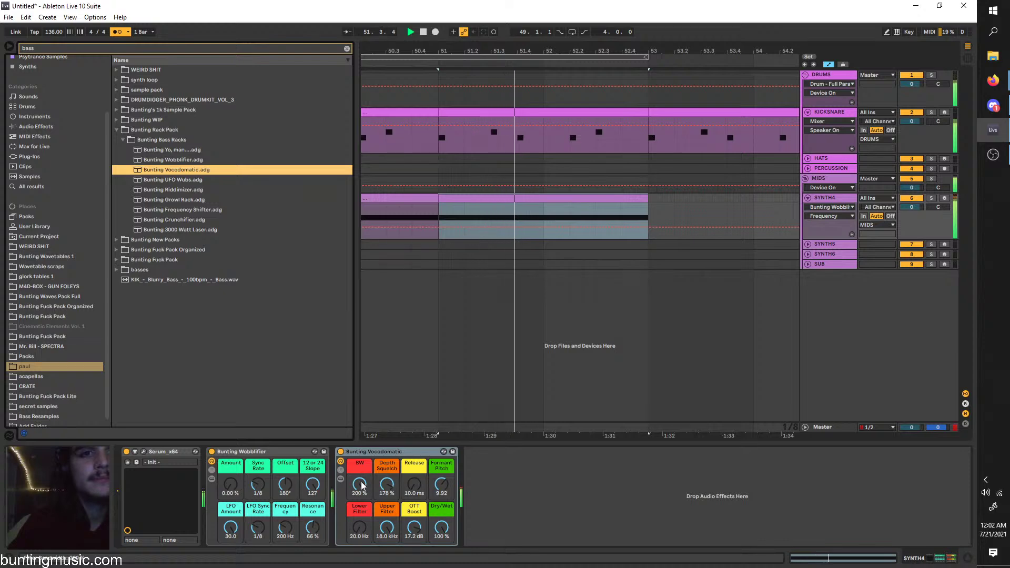
pyautogui.moveTo(361, 486); pyautogui.dragTo(361, 532)
pyautogui.moveTo(440, 527); pyautogui.dragTo(414, 539)
pyautogui.moveTo(360, 485); pyautogui.dragTo(360, 466)
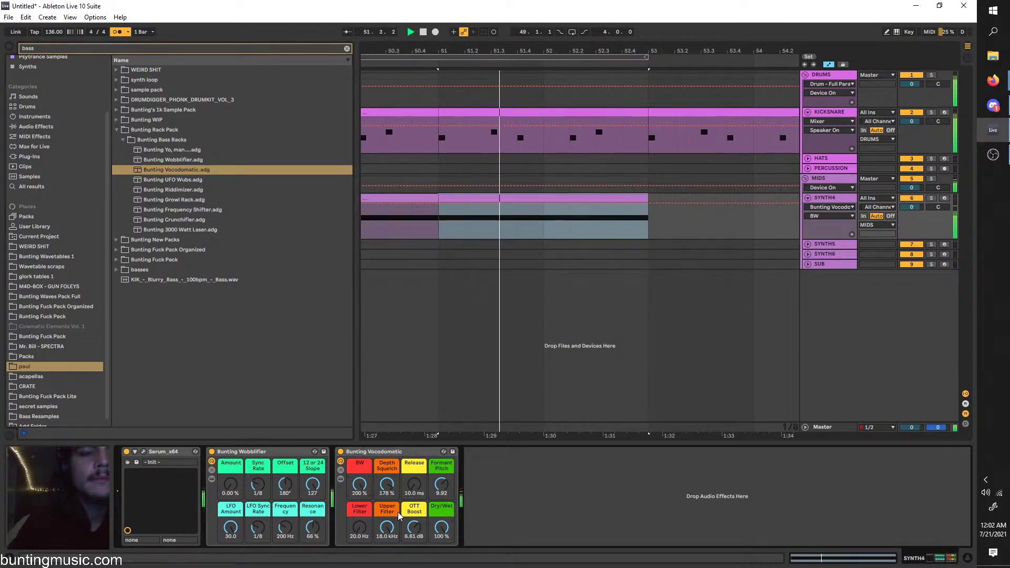
pyautogui.moveTo(414, 527); pyautogui.dragTo(414, 519)
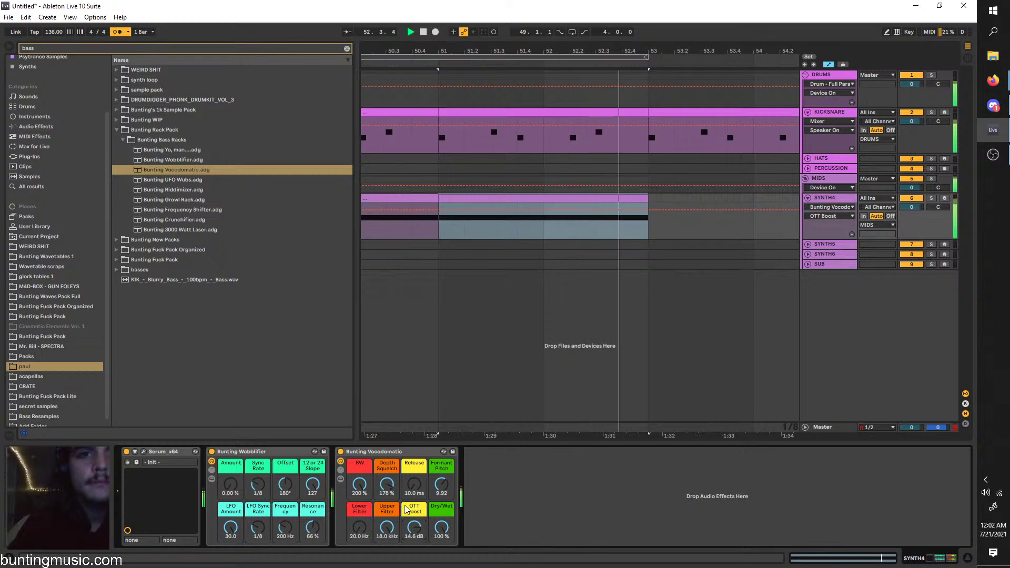
pyautogui.moveTo(414, 484)
pyautogui.mouseDown()
pyautogui.moveTo(413, 450)
pyautogui.moveTo(414, 467)
pyautogui.mouseUp()
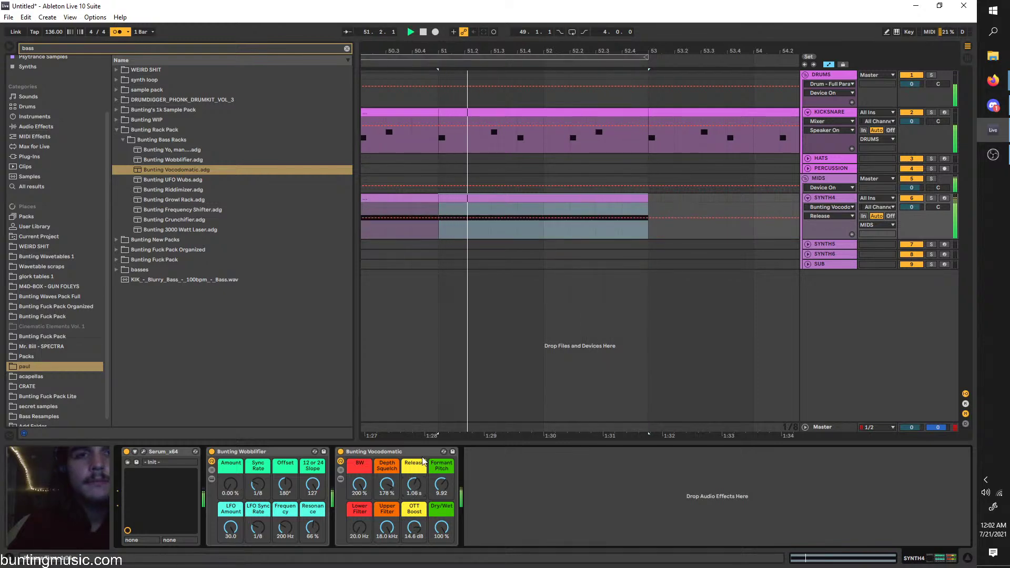
# Play the SYNTH4 bass from the start of the drop and switch the Vocodomatic rack off
pyautogui.hscroll(-4, 396, 231)
pyautogui.click(366, 230)
pyautogui.hotkey('ctrl', 'l')
pyautogui.press('space')
pyautogui.press('space')
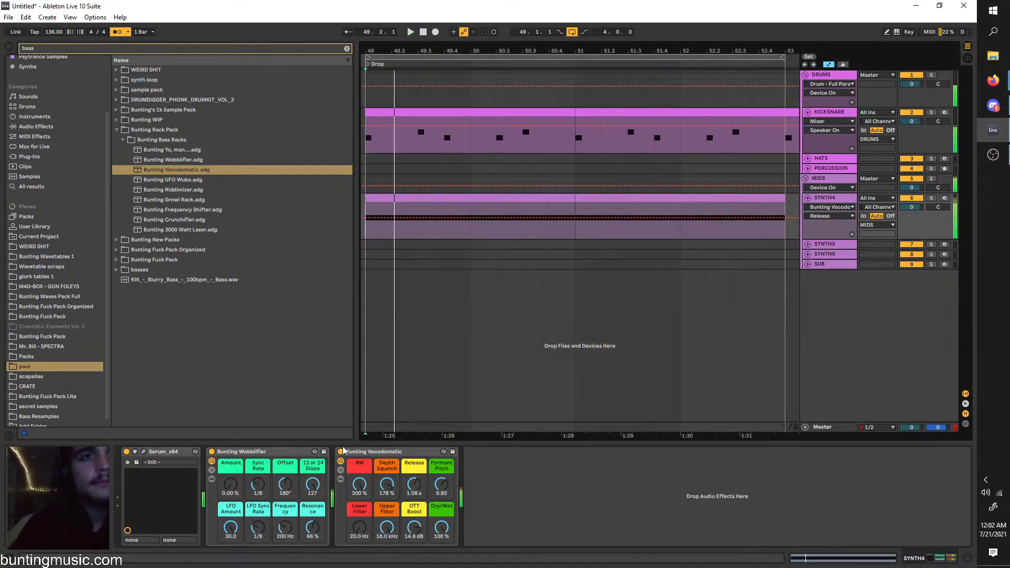
pyautogui.click(341, 451)
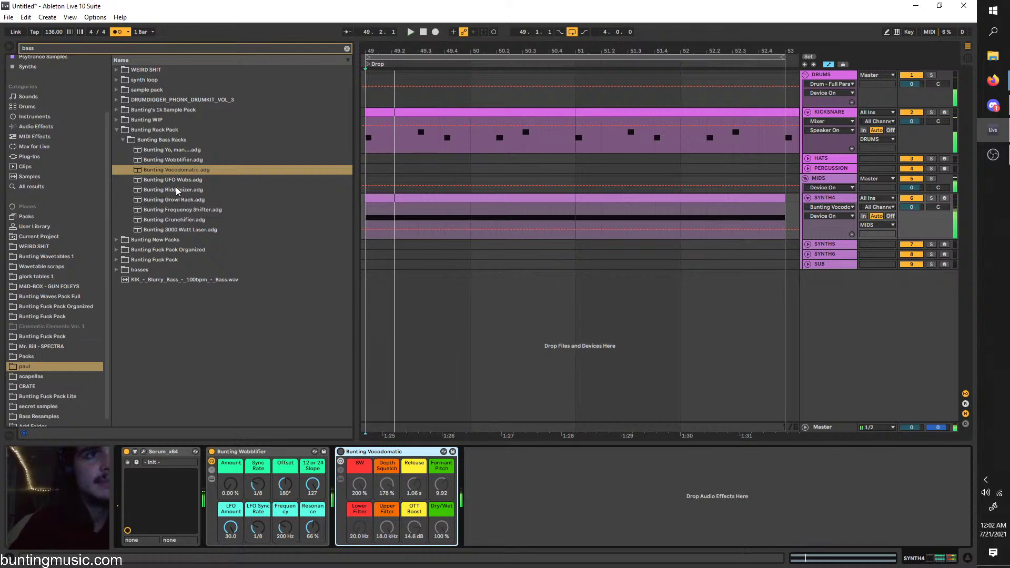
# Add Bunting Riddimizer, set Delay 1 Dry/Wet to 18 %, Delay 1 Time to 3.17 ms and Delay 2 Time to 10.1 ms, and compare it bypassed
pyautogui.moveTo(179, 190); pyautogui.dragTo(526, 494)
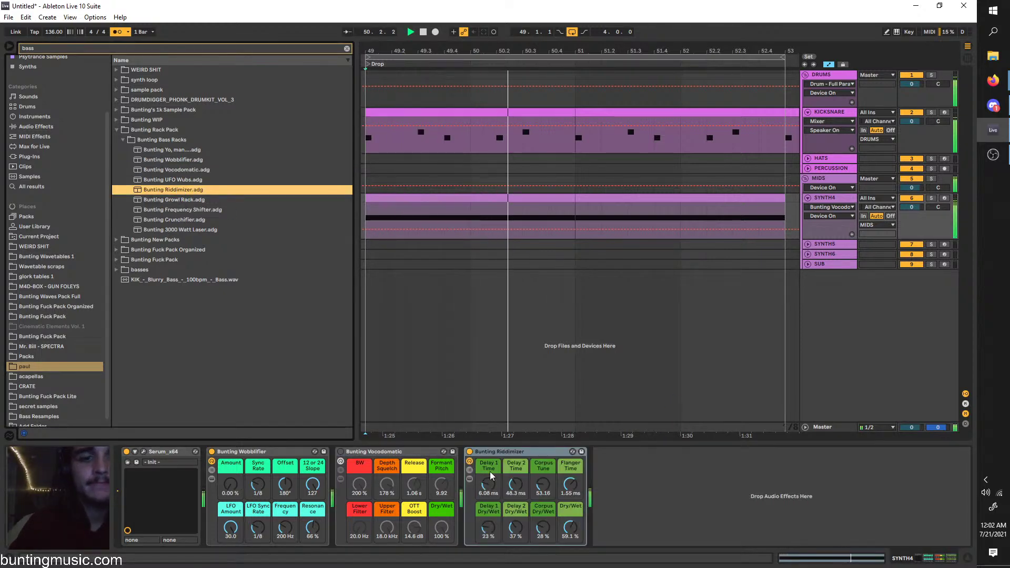
pyautogui.moveTo(493, 530)
pyautogui.mouseDown()
pyautogui.moveTo(493, 513)
pyautogui.moveTo(493, 535)
pyautogui.mouseUp()
pyautogui.moveTo(487, 484); pyautogui.dragTo(517, 497)
pyautogui.click(469, 452)
pyautogui.click(469, 452)
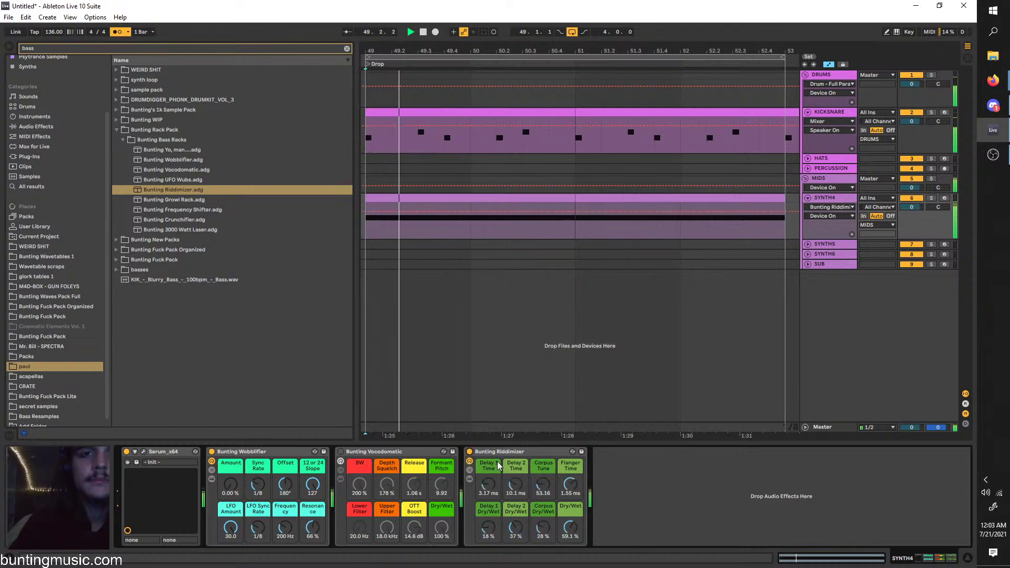
# Set the Riddimizer's Corpus Tune to 82.26 and Flanger Time to 0.67 ms during playback, ending with playback stopped
pyautogui.moveTo(543, 483); pyautogui.dragTo(570, 485)
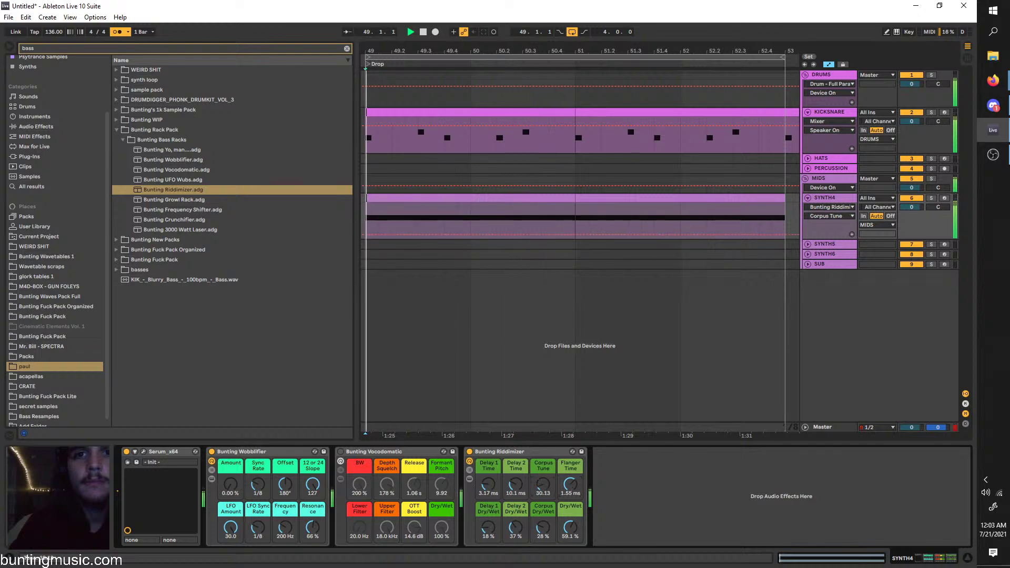
pyautogui.moveTo(542, 481); pyautogui.dragTo(569, 499)
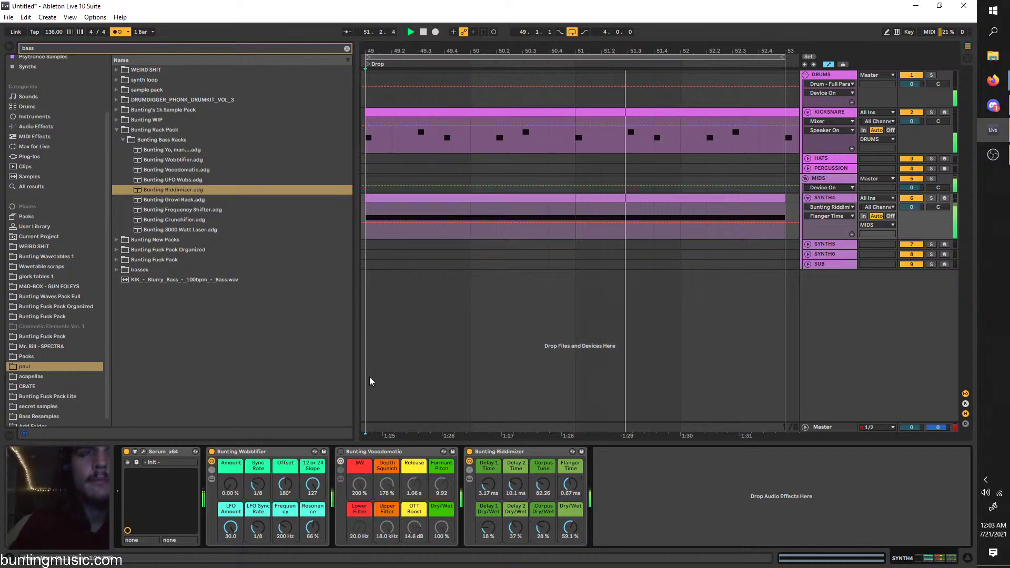
pyautogui.press('space')
pyautogui.press('space')
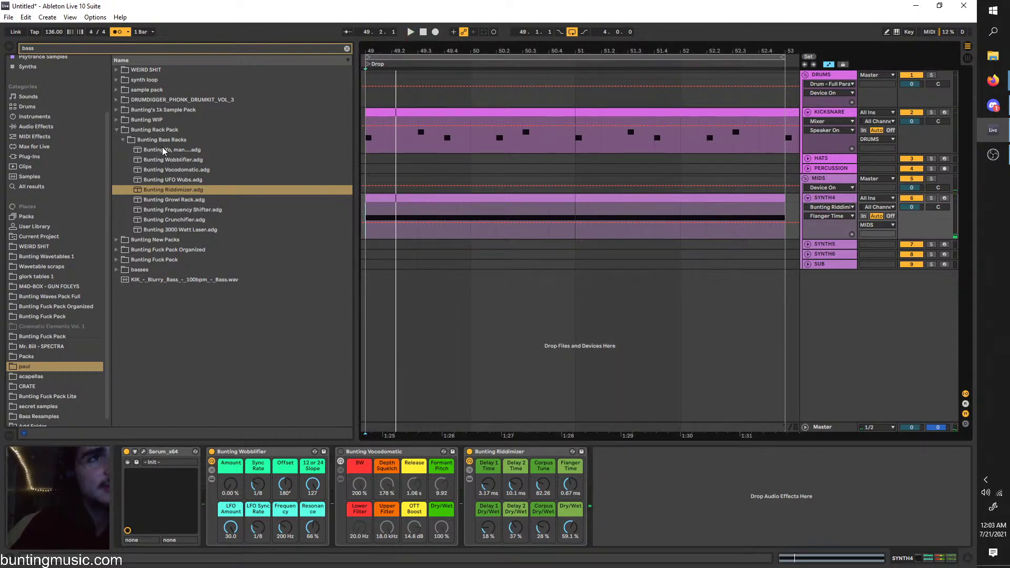
# Search the browser for "mix" and look through the racks in the Bunting Mix Racks folder, ending on BUNTING PHAT RACK +
pyautogui.click(103, 47)
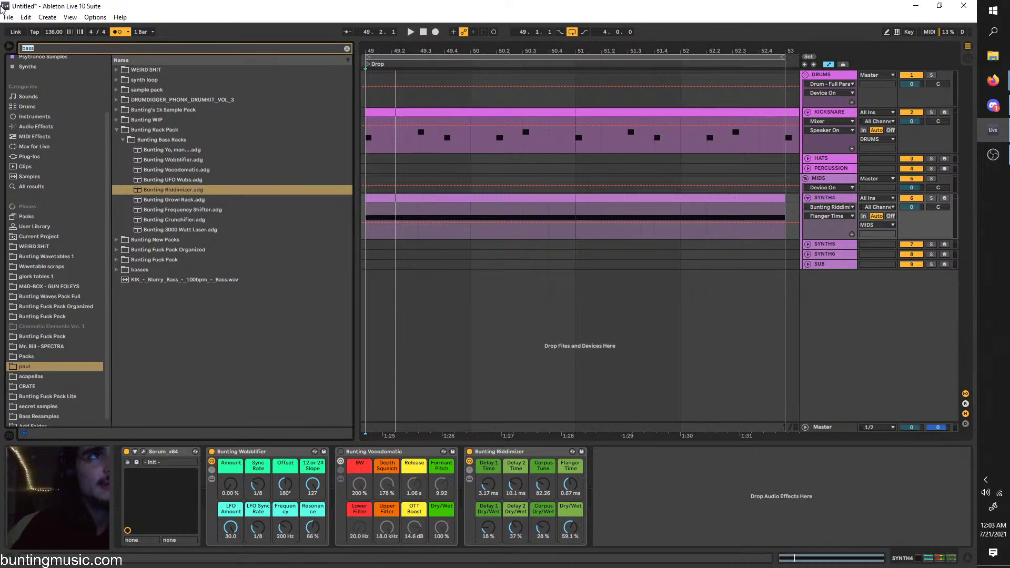
pyautogui.write('mix')
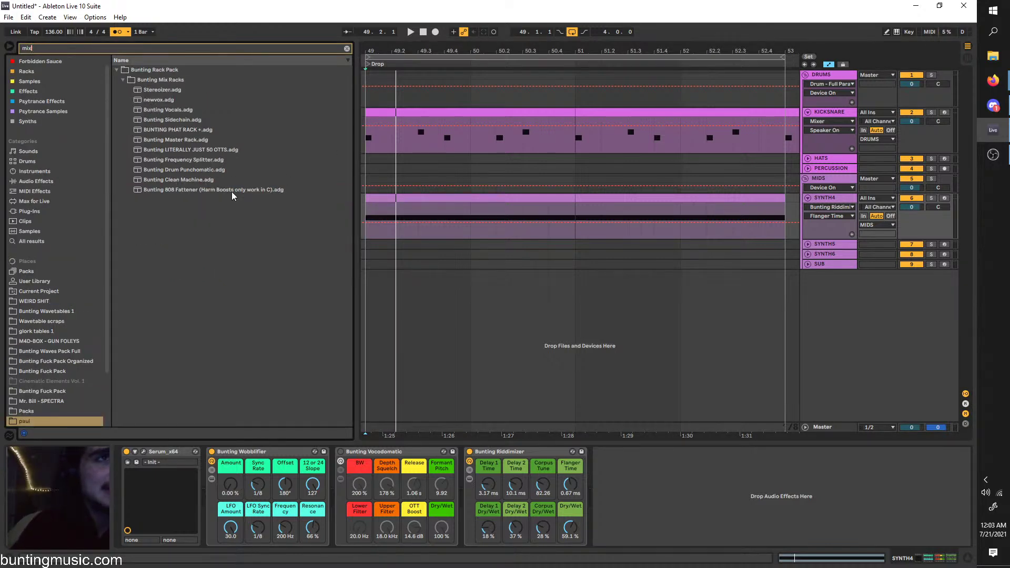
pyautogui.click(211, 179)
pyautogui.click(178, 160)
pyautogui.click(234, 139)
pyautogui.click(216, 131)
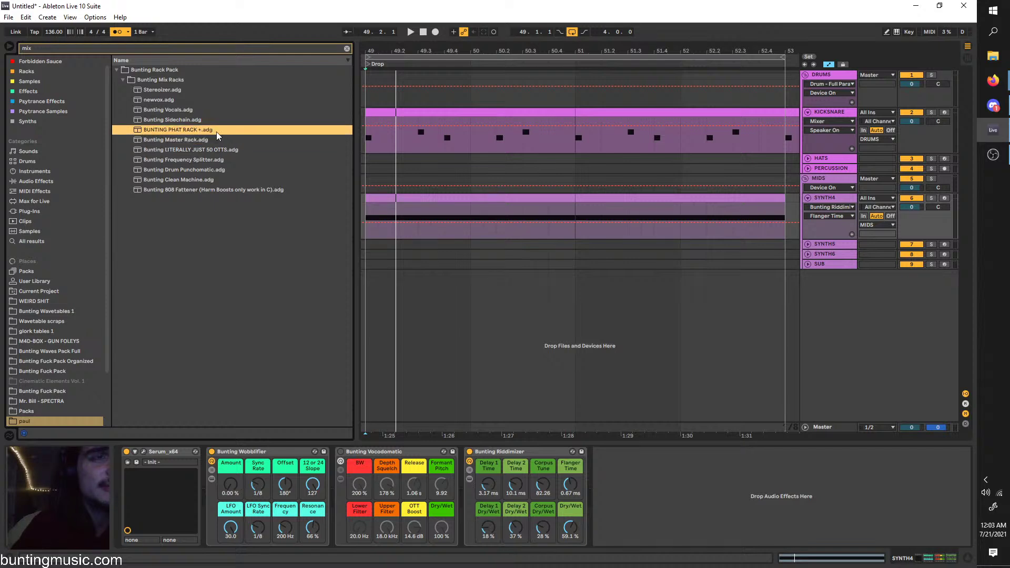
pyautogui.click(209, 117)
pyautogui.click(223, 100)
pyautogui.click(232, 90)
pyautogui.click(247, 100)
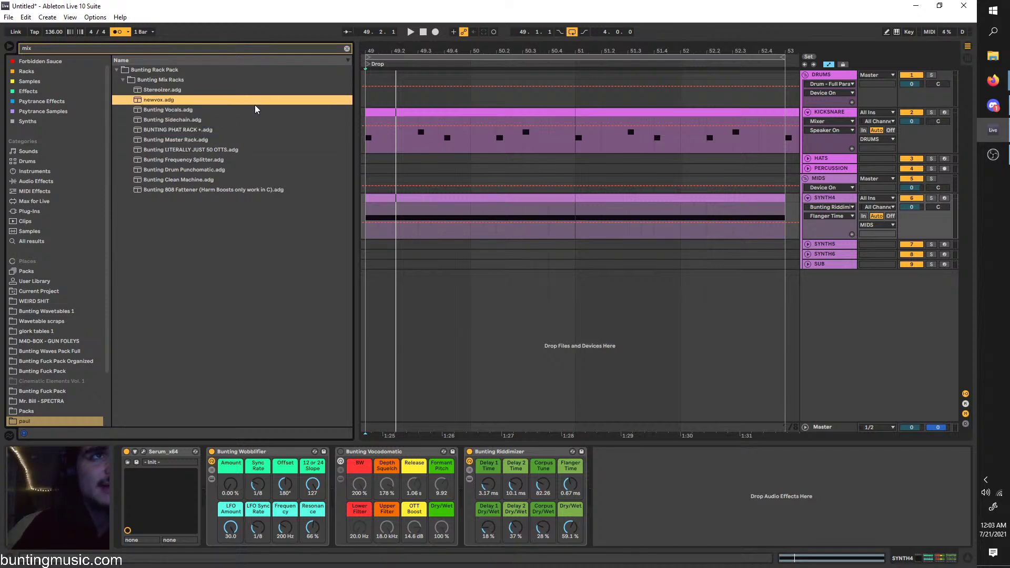
pyautogui.click(270, 109)
pyautogui.click(284, 129)
pyautogui.click(308, 160)
pyautogui.click(303, 180)
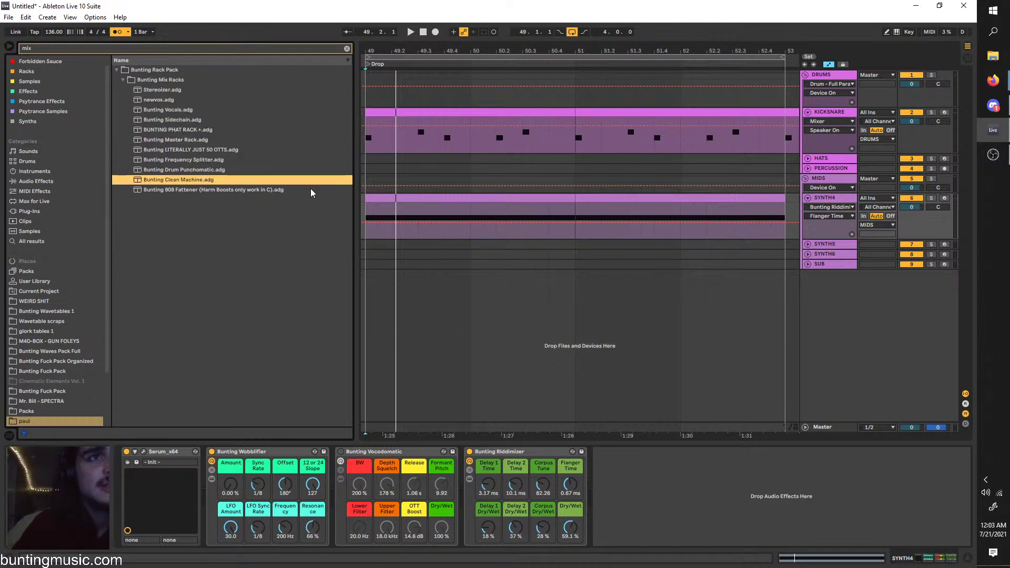
pyautogui.click(309, 190)
pyautogui.click(292, 179)
pyautogui.click(275, 170)
pyautogui.click(263, 159)
pyautogui.click(248, 141)
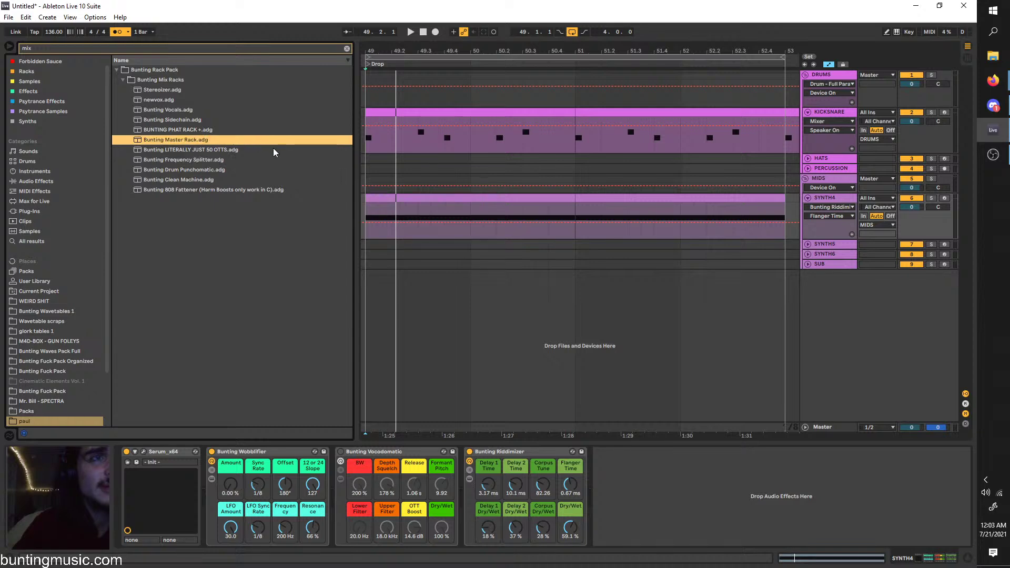
pyautogui.click(273, 149)
pyautogui.click(254, 139)
pyautogui.click(248, 128)
pyautogui.click(241, 120)
pyautogui.click(233, 110)
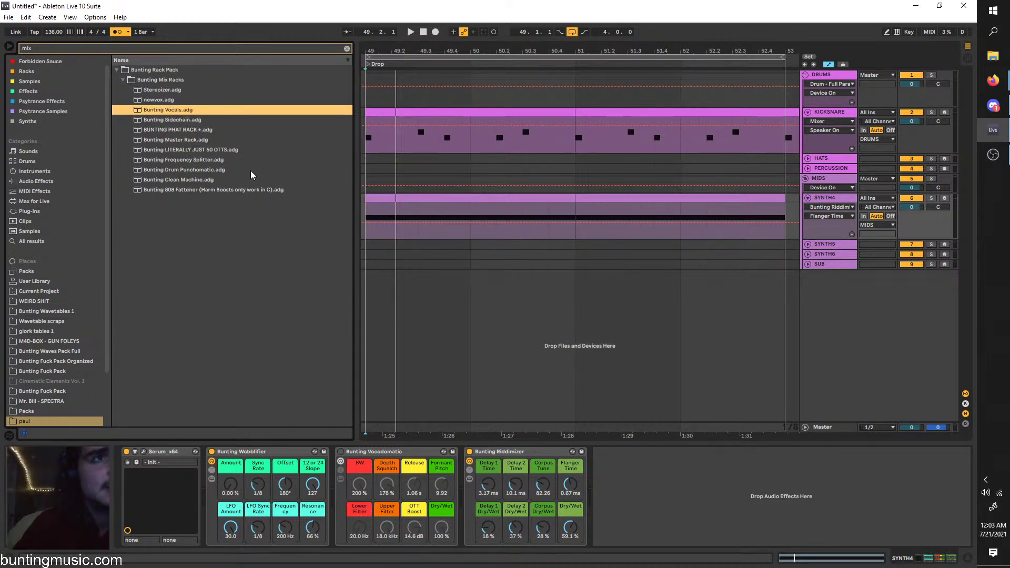
pyautogui.click(250, 170)
pyautogui.click(228, 131)
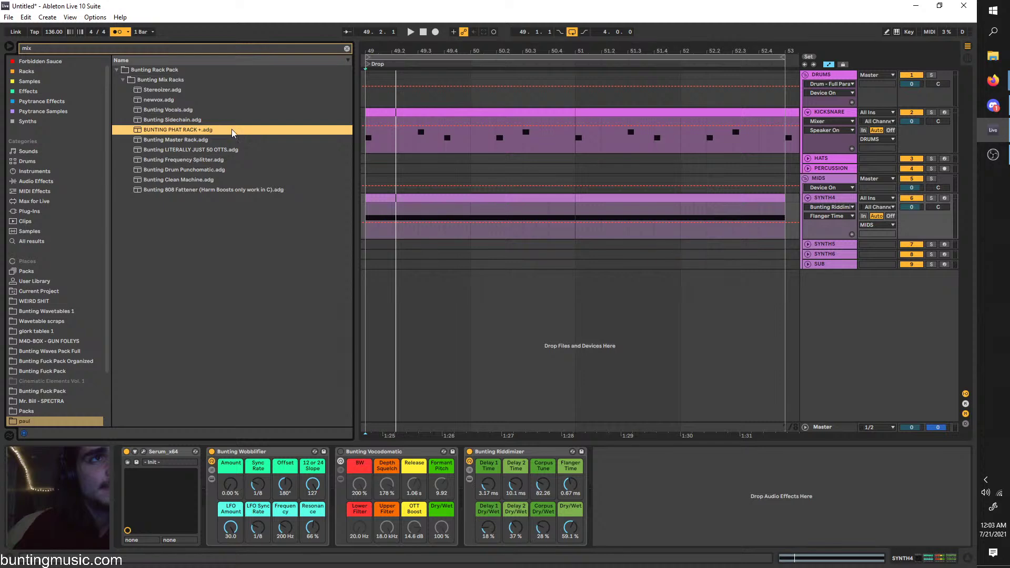
# Add BUNTING PHAT RACK + to the end of the SYNTH4 chain and set PHAT to 62 during playback
pyautogui.doubleClick(231, 129)
pyautogui.press('space')
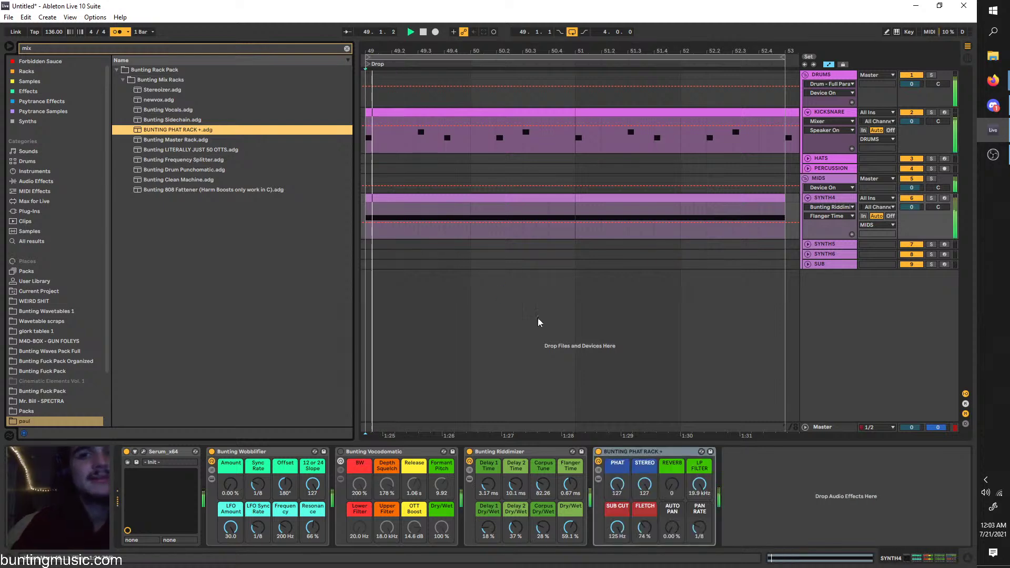
pyautogui.click(598, 453)
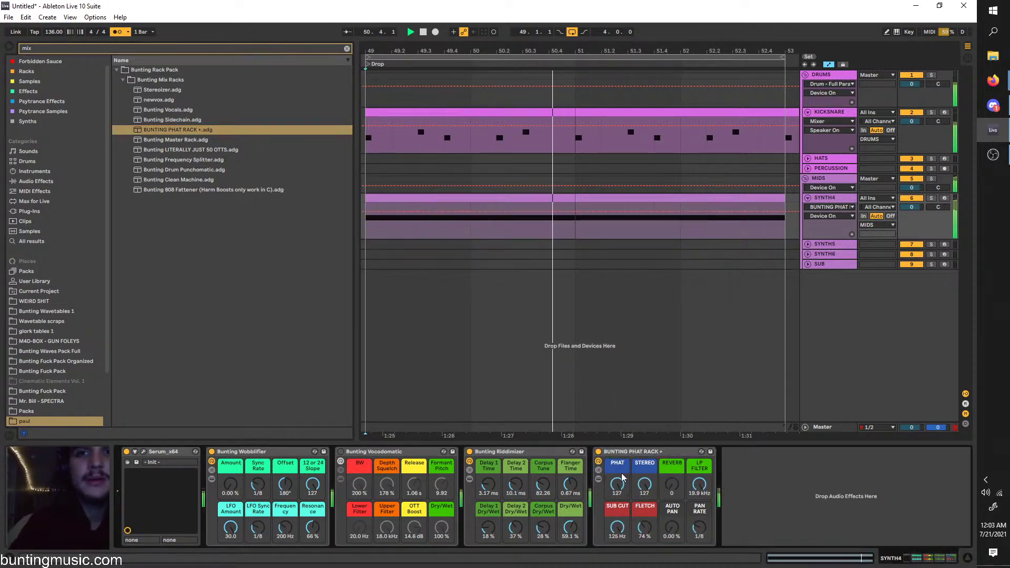
pyautogui.moveTo(617, 484)
pyautogui.mouseDown()
pyautogui.moveTo(617, 537)
pyautogui.moveTo(617, 502)
pyautogui.mouseUp()
pyautogui.press('space')
pyautogui.press('space')
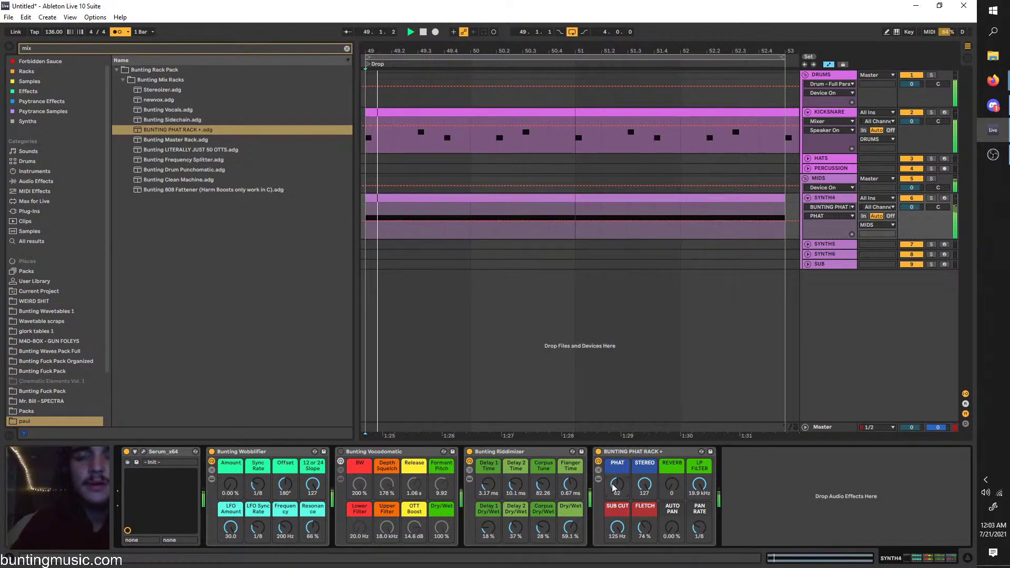
# Compare the SYNTH4 bass with BUNTING PHAT RACK + bypassed, ending with playback stopped
pyautogui.press('space')
pyautogui.click(600, 453)
pyautogui.press('space')
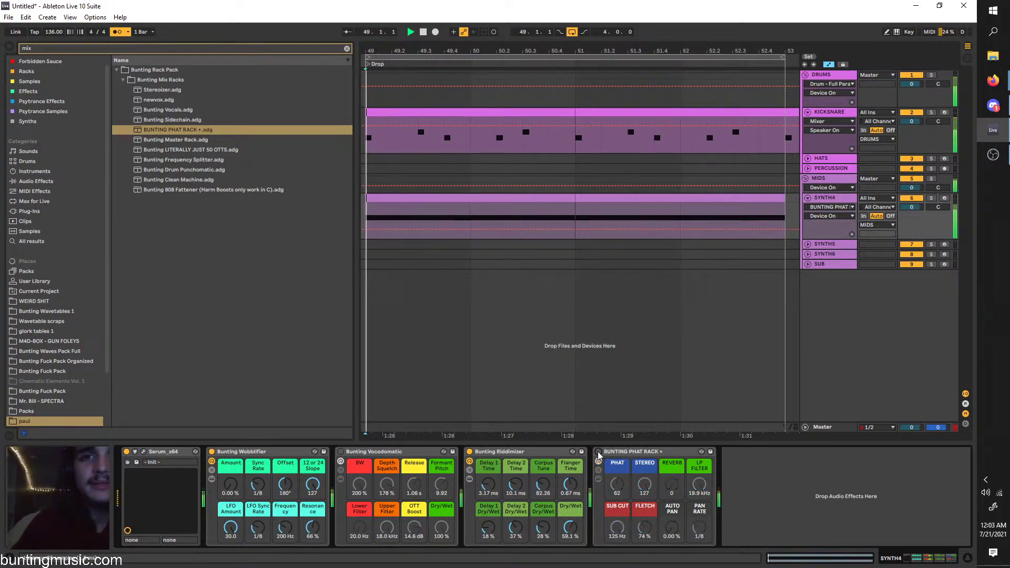
pyautogui.click(598, 452)
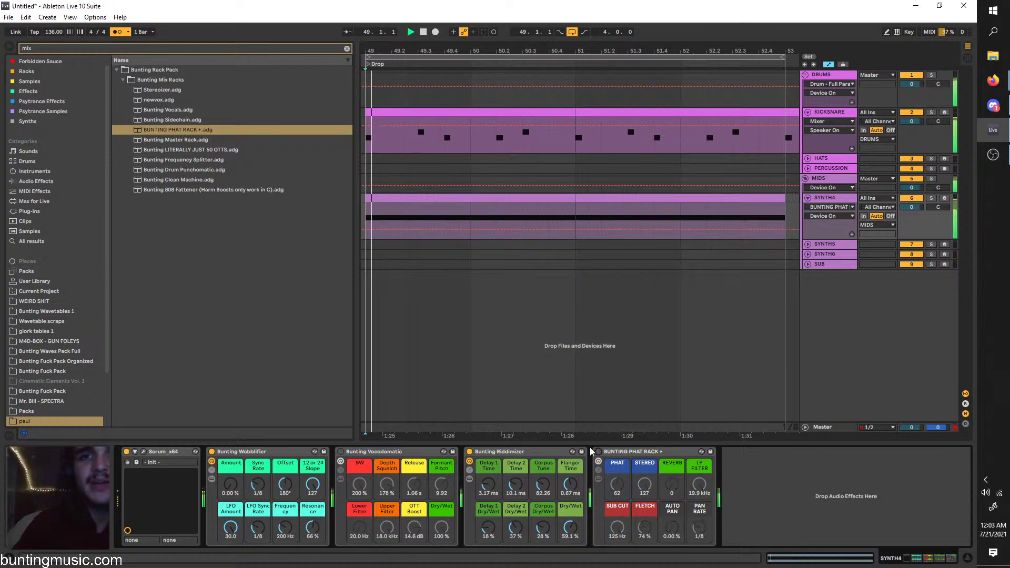
pyautogui.press('space')
# Try EQ Eight after the PHAT rack on SYNTH4 during playback and remove it again
pyautogui.click(54, 48)
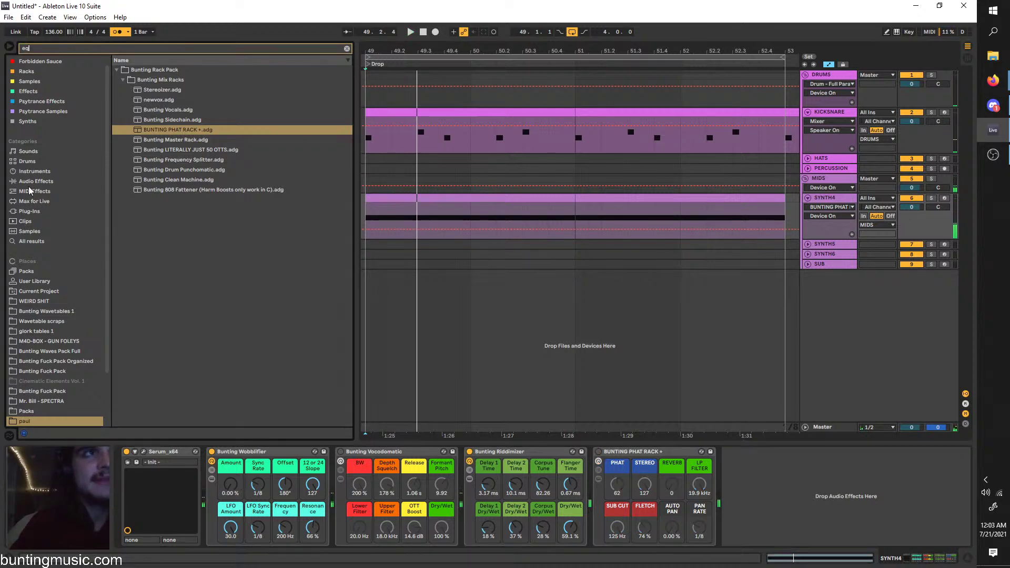
pyautogui.click(33, 181)
pyautogui.doubleClick(138, 110)
pyautogui.press('space')
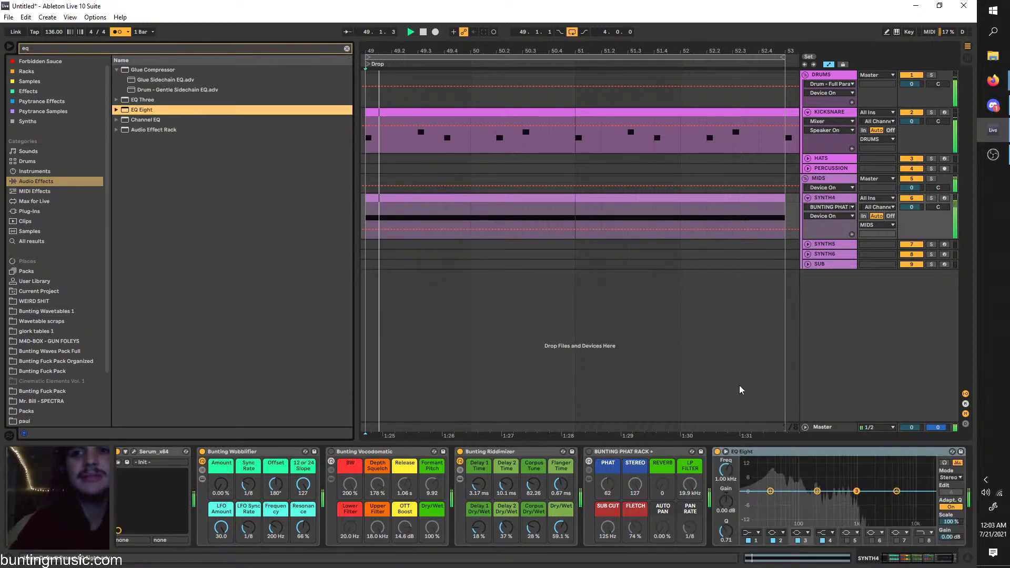
pyautogui.press('space')
pyautogui.click(740, 451)
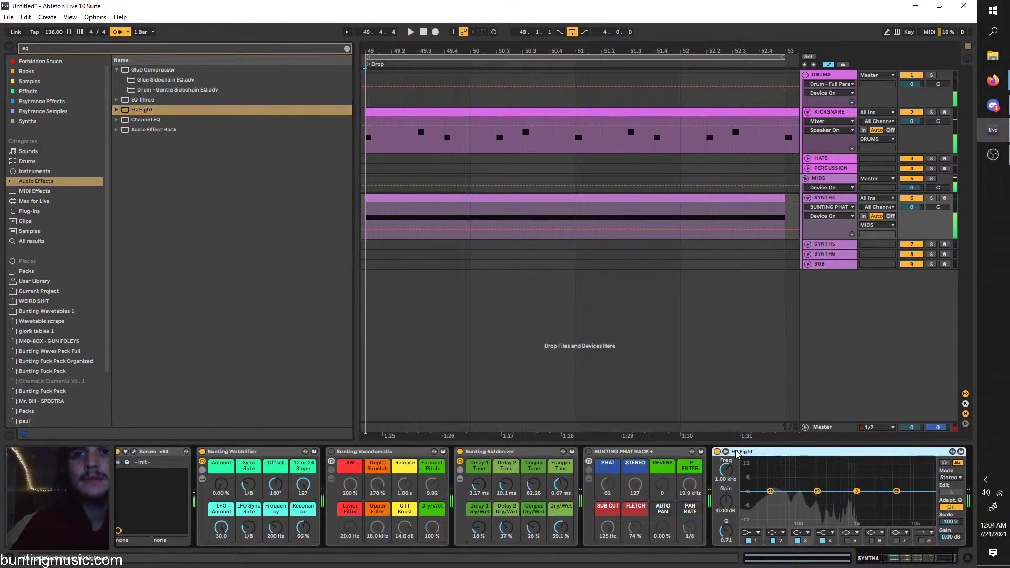
pyautogui.press('Delete')
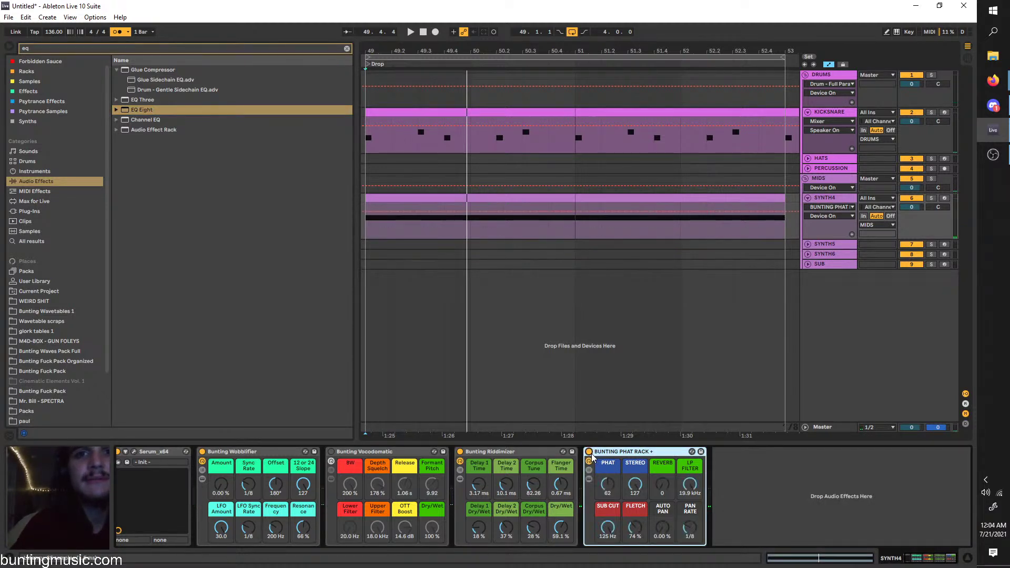
# Set the PHAT rack's PHAT to 43, SUB CUT to 10.0 Hz, REVERB to 35, AUTO PAN to 100 % and PAN RATE to 1/4 during playback
pyautogui.press('space')
pyautogui.moveTo(605, 488); pyautogui.dragTo(608, 565)
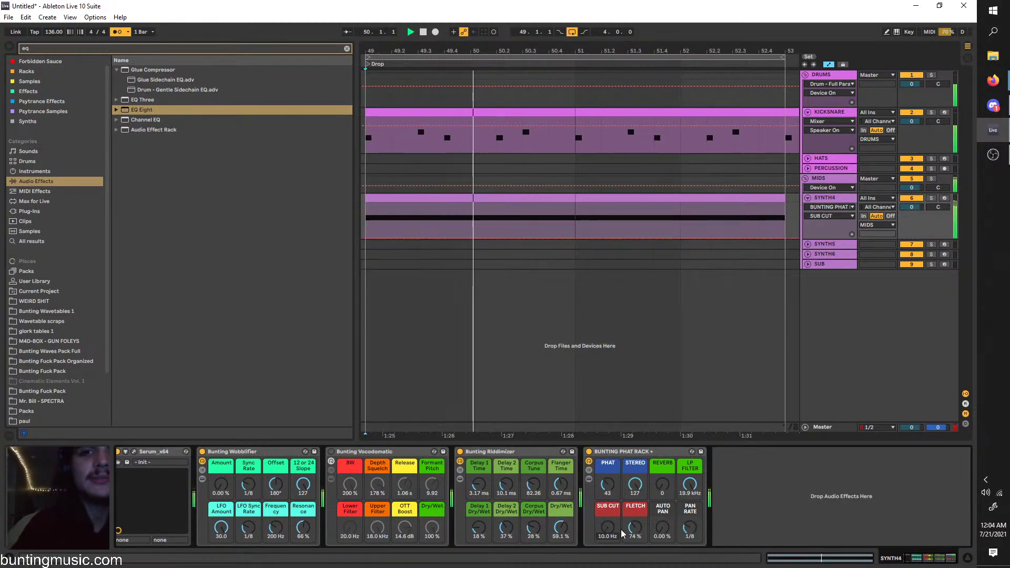
pyautogui.moveTo(662, 485)
pyautogui.mouseDown()
pyautogui.moveTo(661, 452)
pyautogui.moveTo(661, 491)
pyautogui.mouseUp()
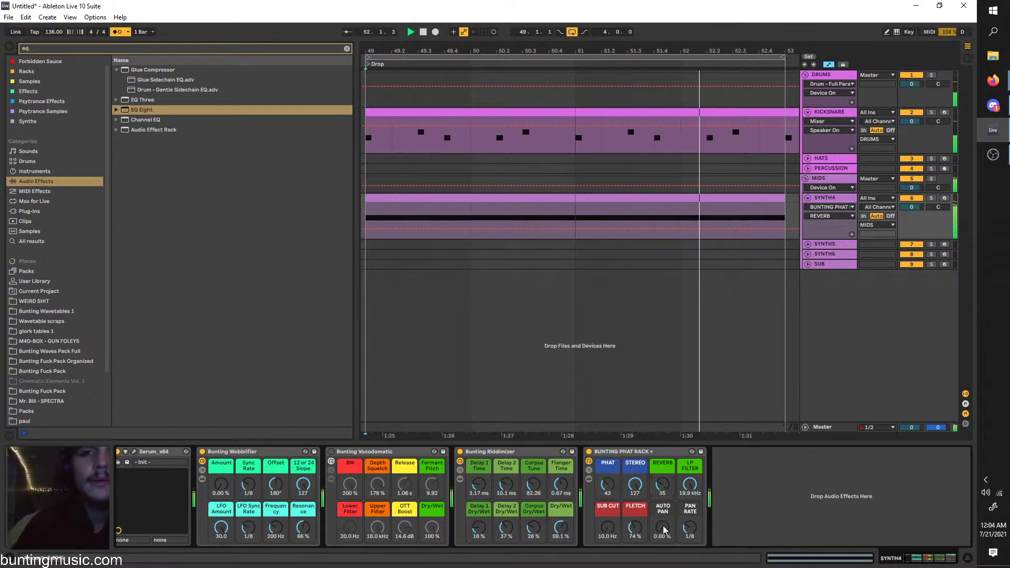
pyautogui.moveTo(663, 528); pyautogui.dragTo(664, 474)
pyautogui.moveTo(690, 536); pyautogui.dragTo(691, 529)
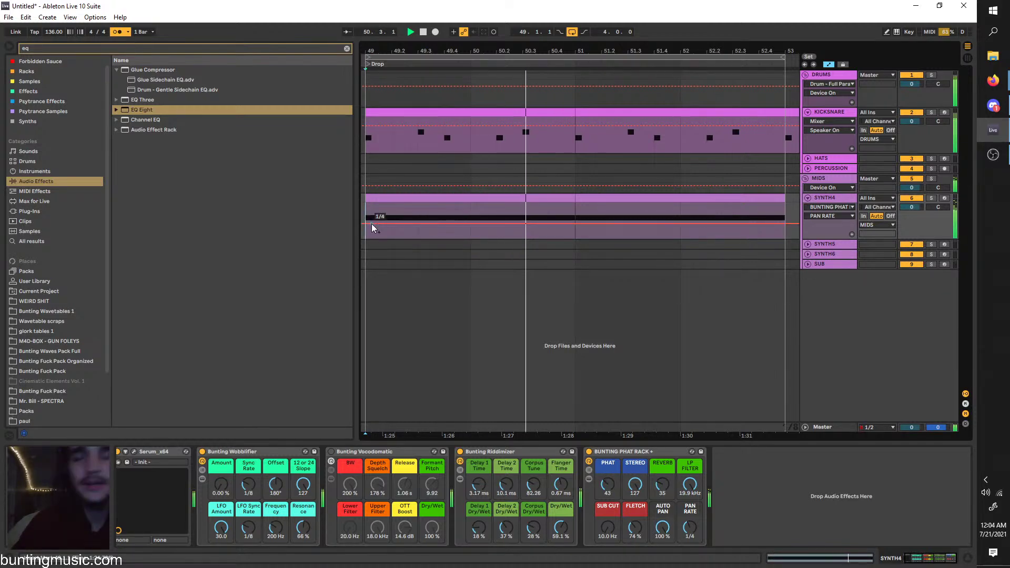
# Try a Glue Compressor with Makeup at 4.76 dB after the PHAT rack on SYNTH4 and delete it again
pyautogui.click(347, 46)
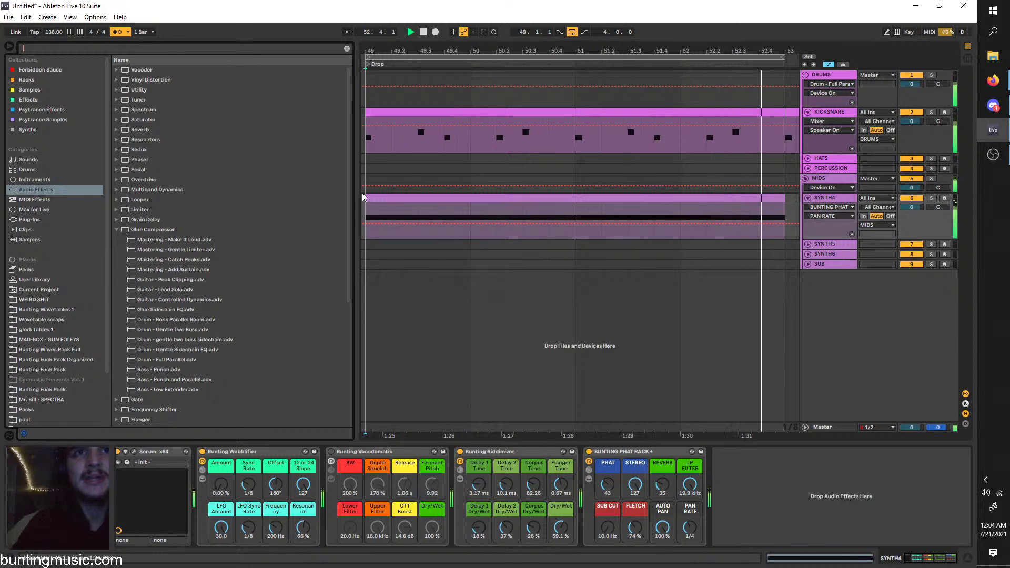
pyautogui.click(370, 171)
pyautogui.press('space')
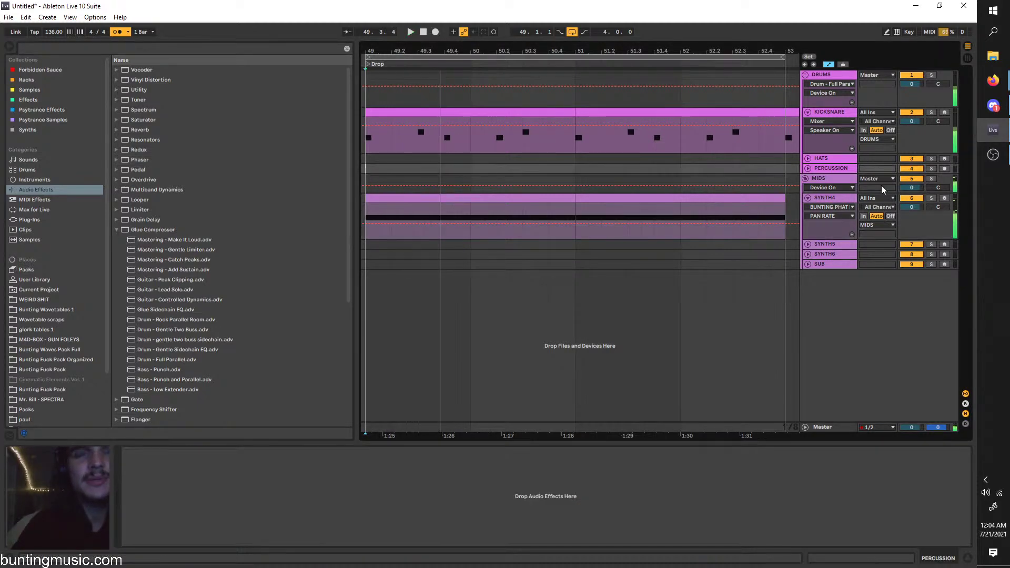
pyautogui.doubleClick(828, 198)
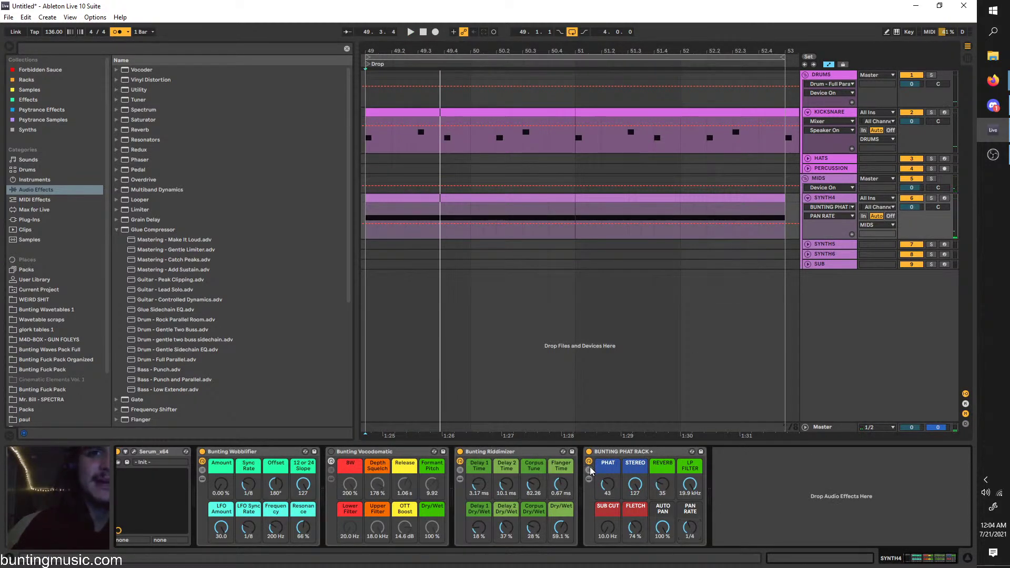
pyautogui.click(74, 49)
pyautogui.write('glue')
pyautogui.click(128, 69)
pyautogui.doubleClick(127, 70)
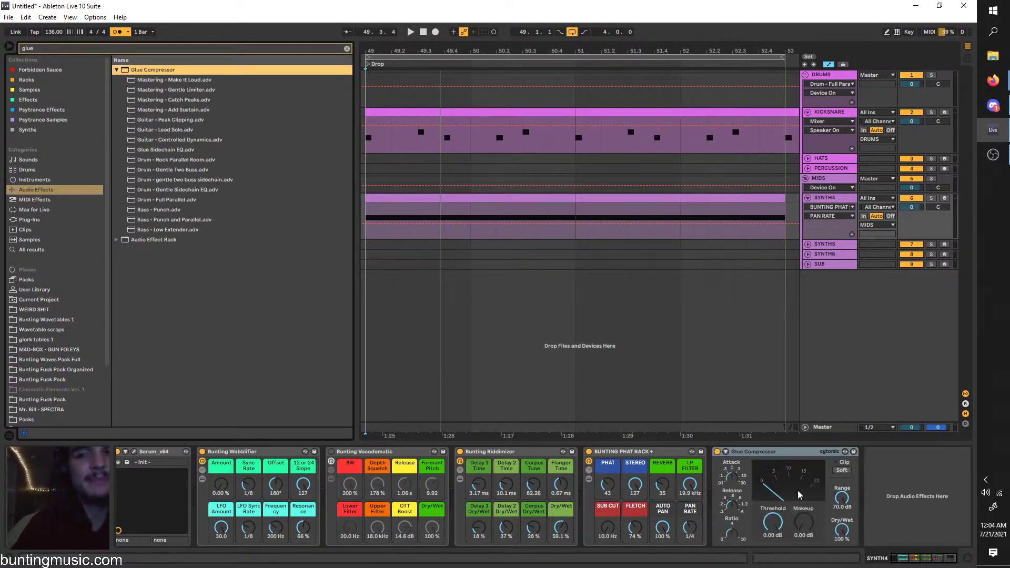
pyautogui.press('space')
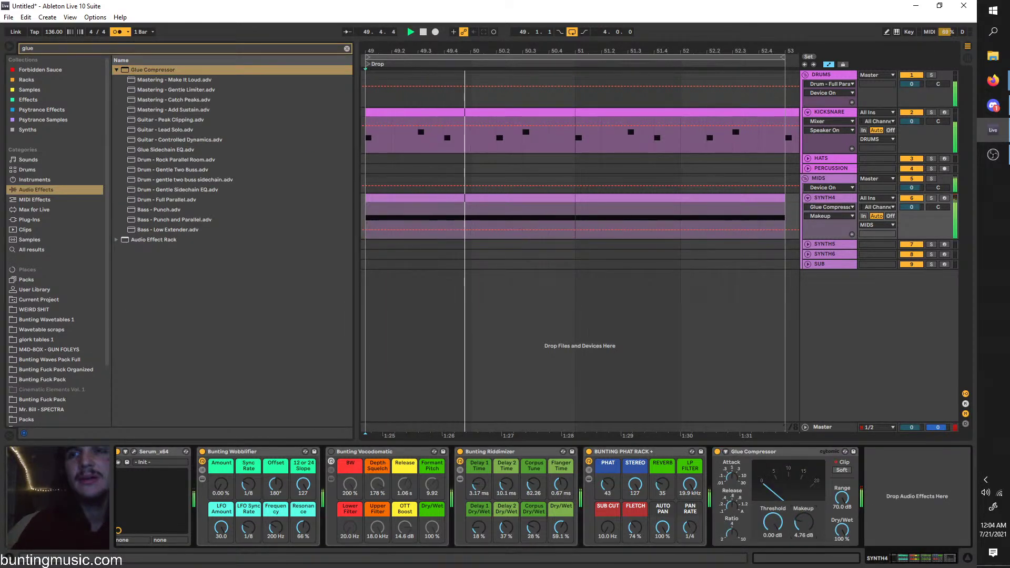
pyautogui.click(760, 455)
pyautogui.press('Delete')
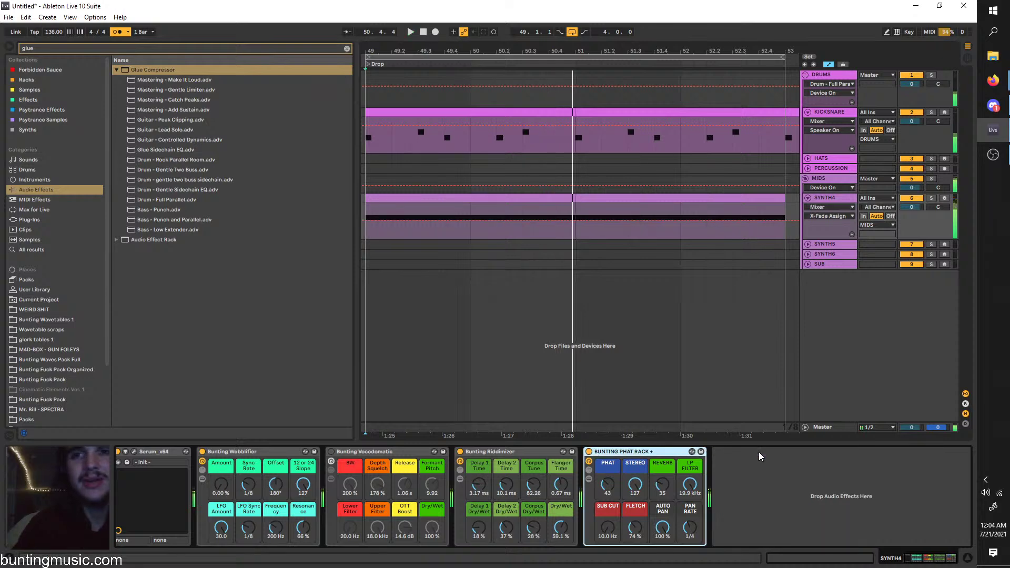
# Show the chain and devices inside BUNTING PHAT RACK +, examine them, and collapse the rack's device view
pyautogui.click(43, 319)
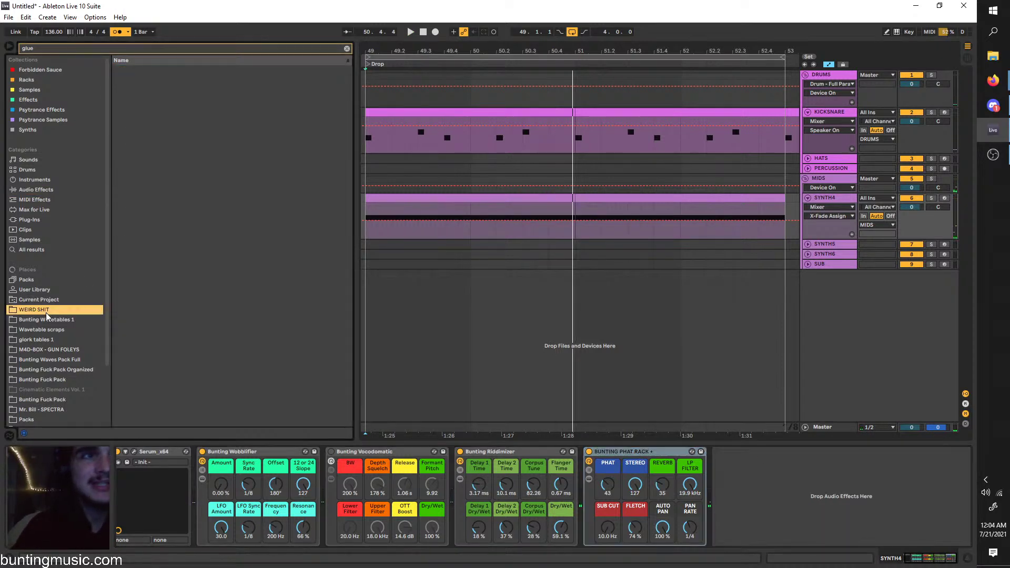
pyautogui.click(589, 470)
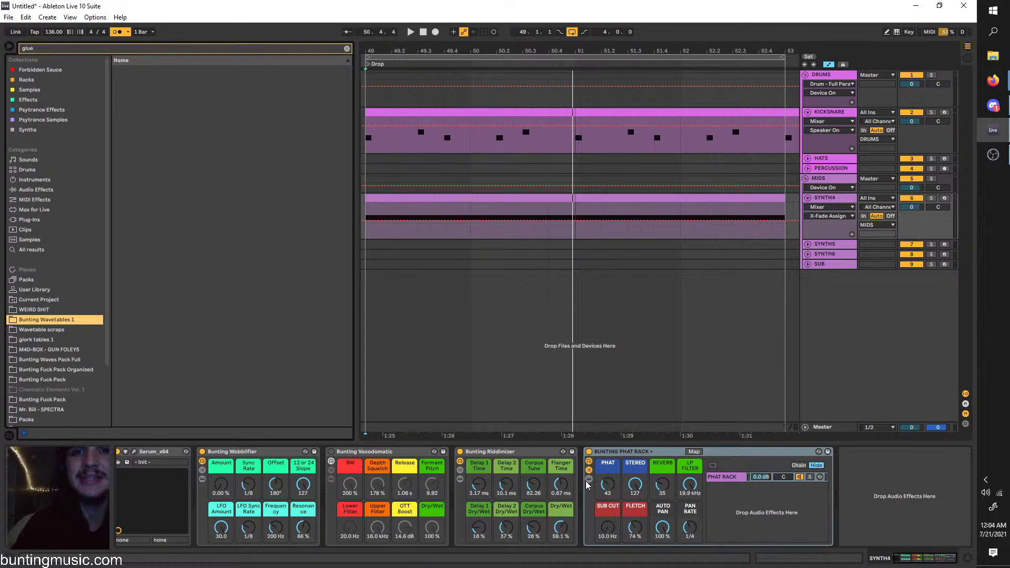
pyautogui.click(590, 479)
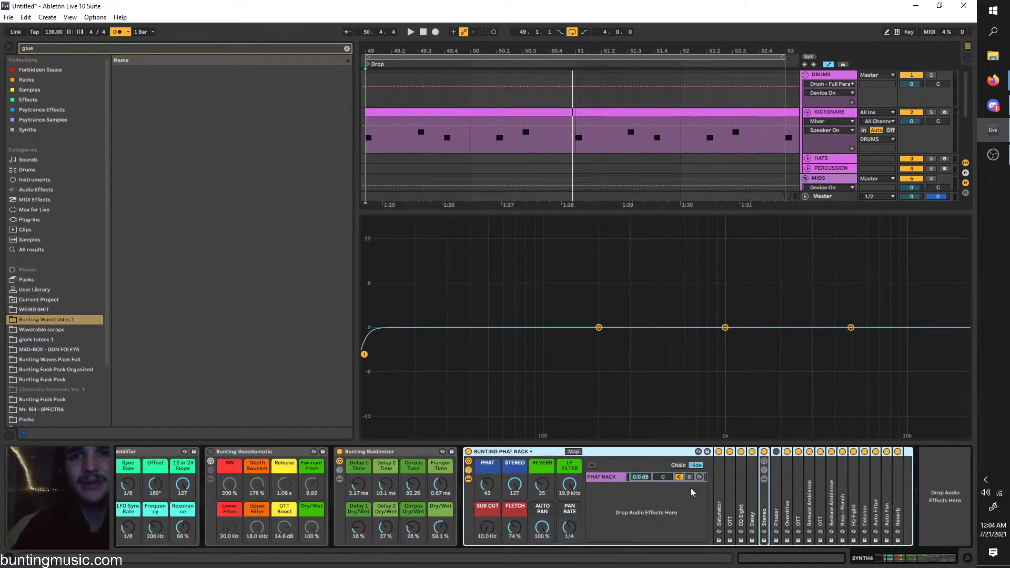
pyautogui.click(898, 510)
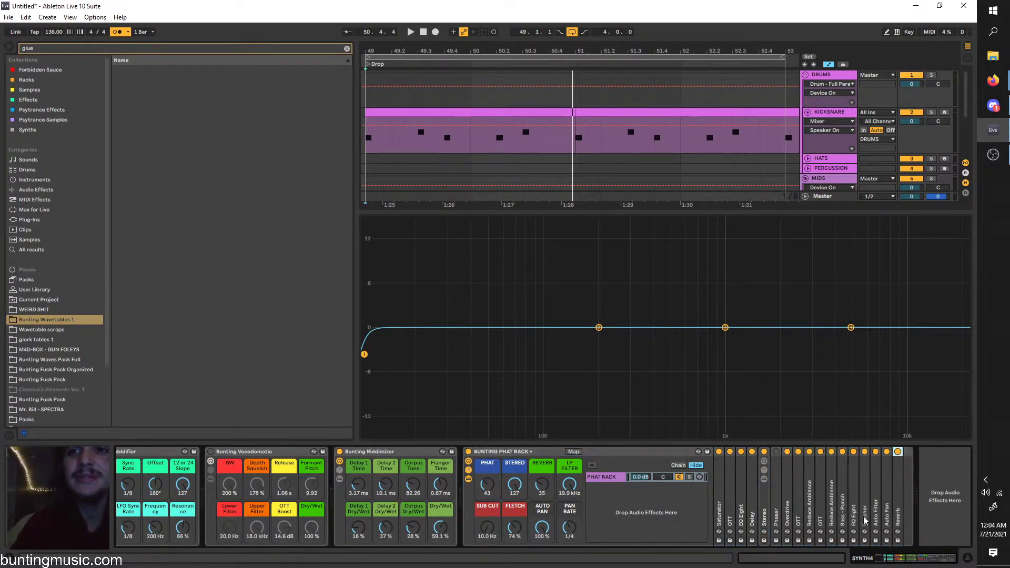
pyautogui.click(469, 480)
# Compare the bass with BUNTING PHAT RACK + bypassed during playback, and delete the rack from SYNTH4
pyautogui.press('space')
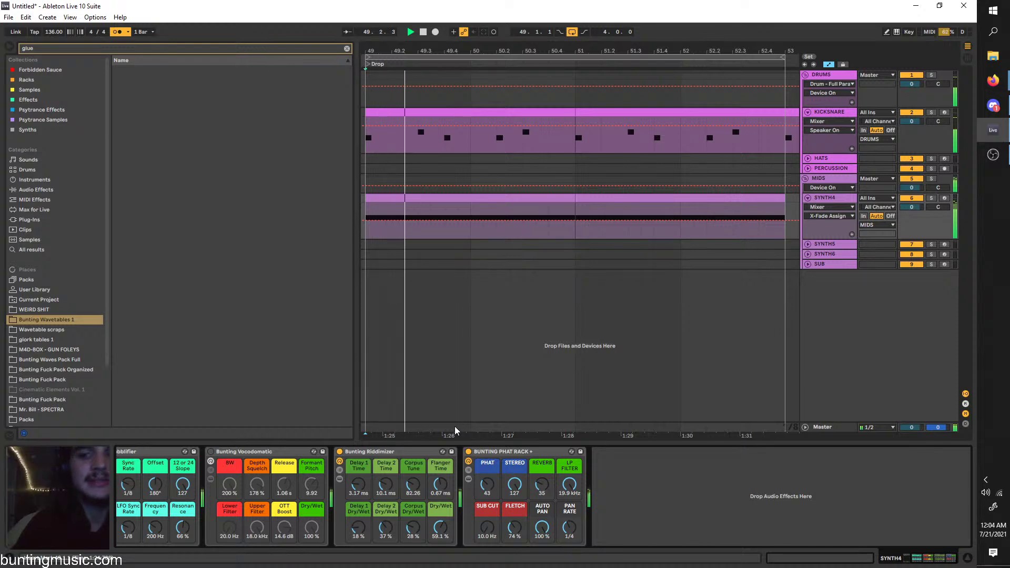
pyautogui.click(468, 453)
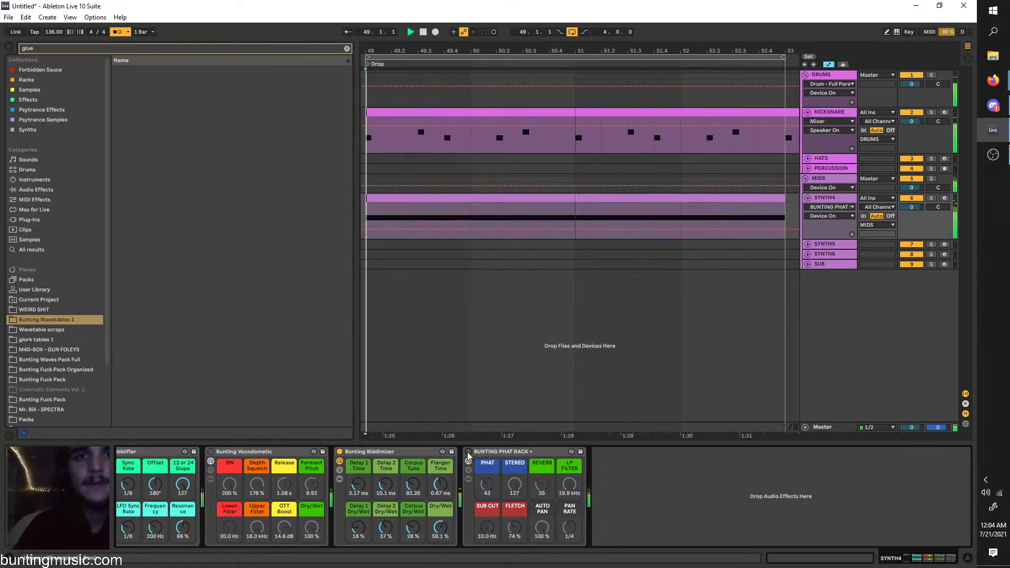
pyautogui.click(468, 453)
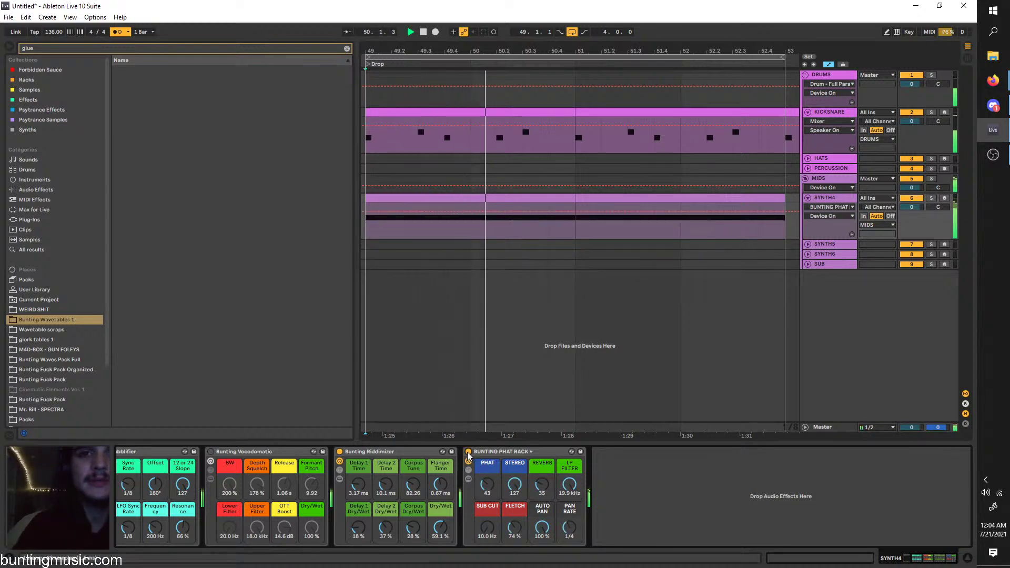
pyautogui.click(484, 452)
pyautogui.press('Delete')
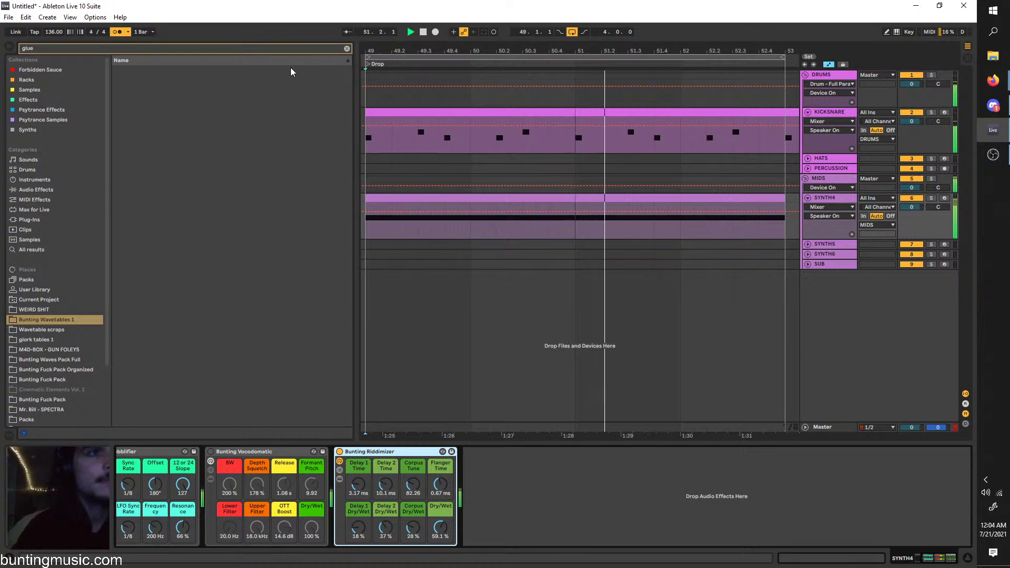
# Search the paul folder for "bass" and look at the racks in the Bunting Bass Racks folder
pyautogui.click(346, 49)
pyautogui.hotkey('ctrl', 'f')
pyautogui.write('bas')
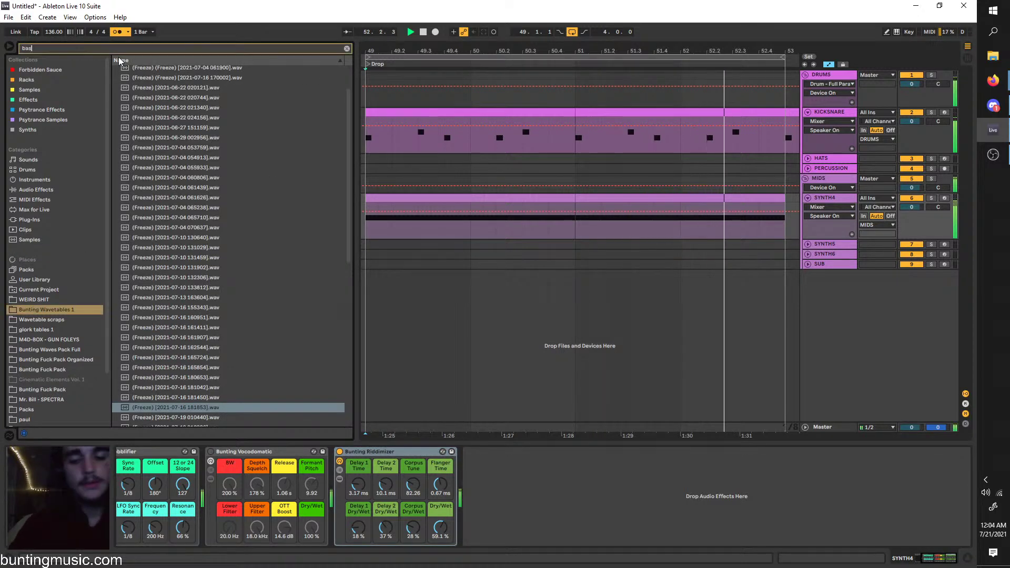
pyautogui.write('s')
pyautogui.scroll(-3, 26, 354)
pyautogui.click(34, 371)
pyautogui.click(36, 362)
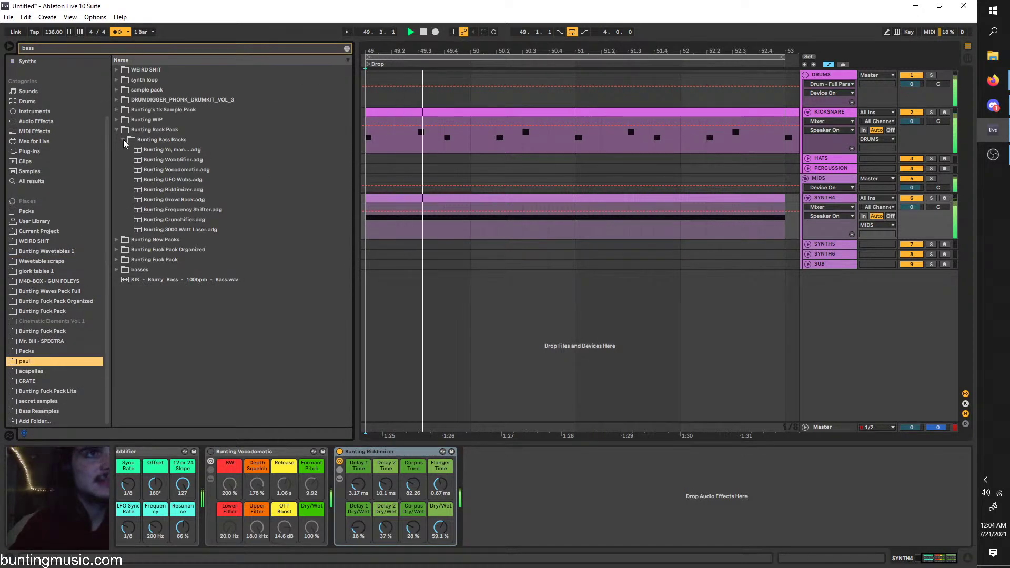
pyautogui.click(158, 129)
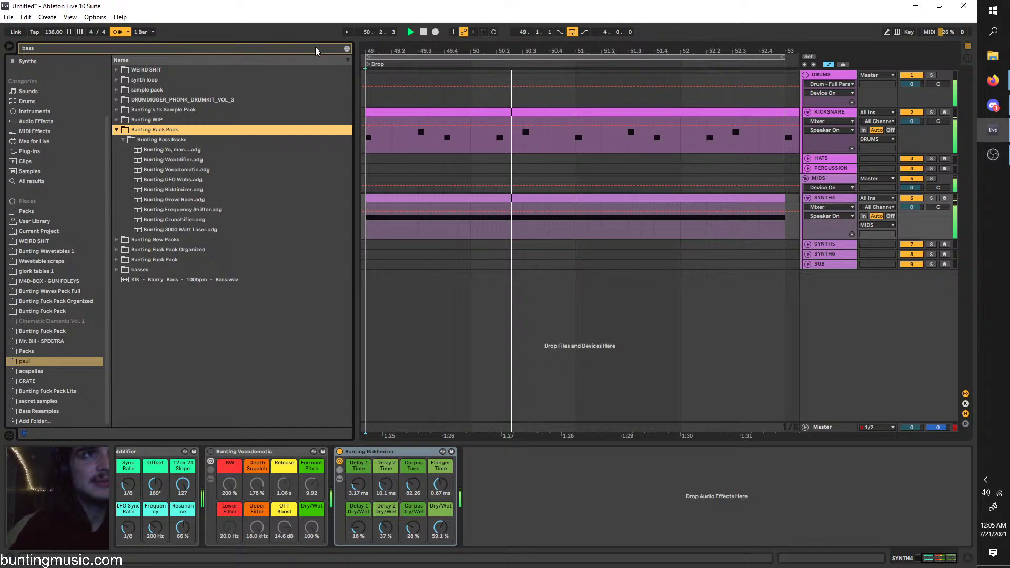
# Clear the browser search, stop playback and look through the Bunting Effect Racks folder, ending on Bunting 2 Clicks and It's Perfect
pyautogui.click(347, 48)
pyautogui.scroll(-3, 153, 296)
pyautogui.click(161, 317)
pyautogui.press('space')
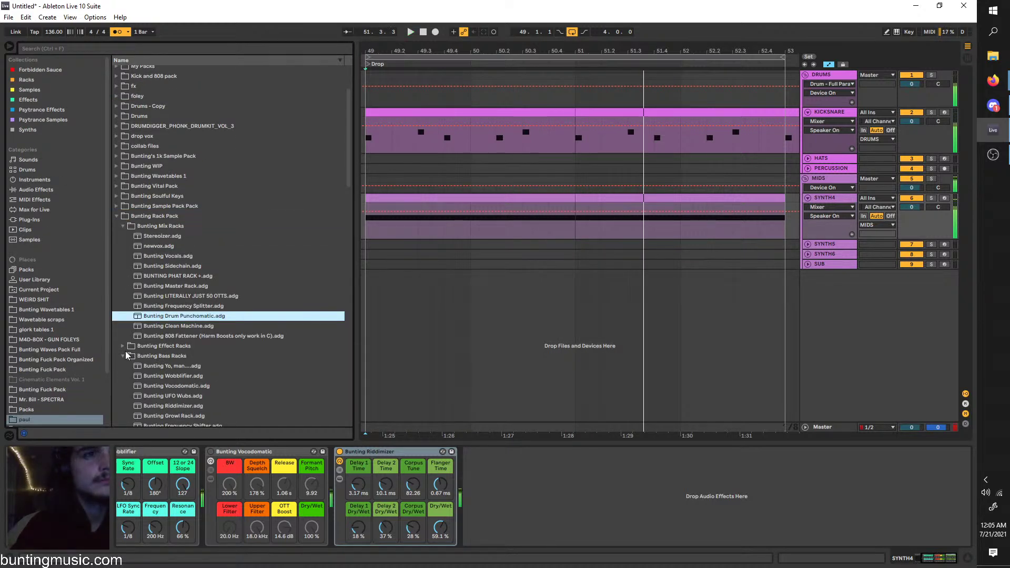
pyautogui.click(123, 347)
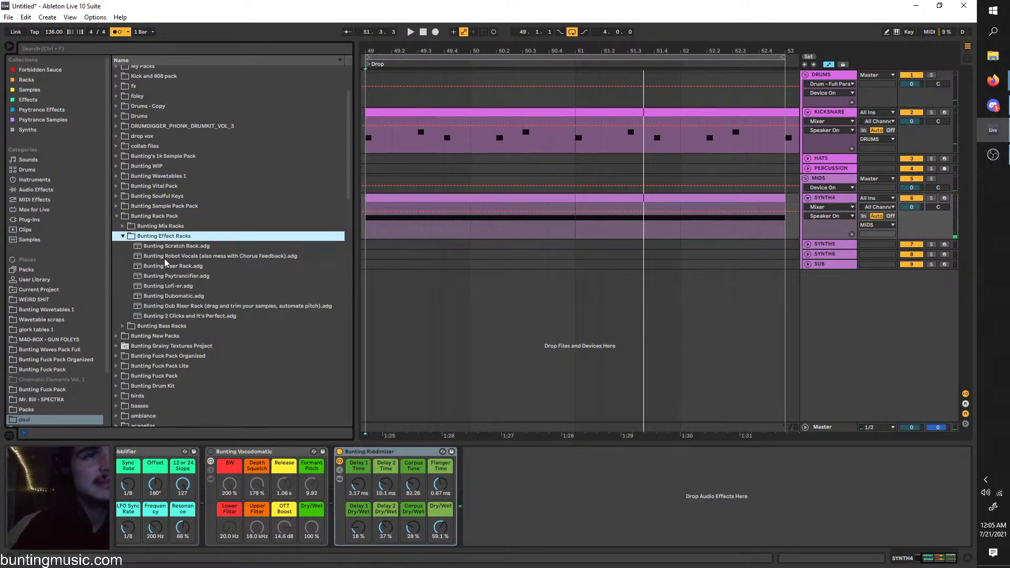
pyautogui.click(200, 266)
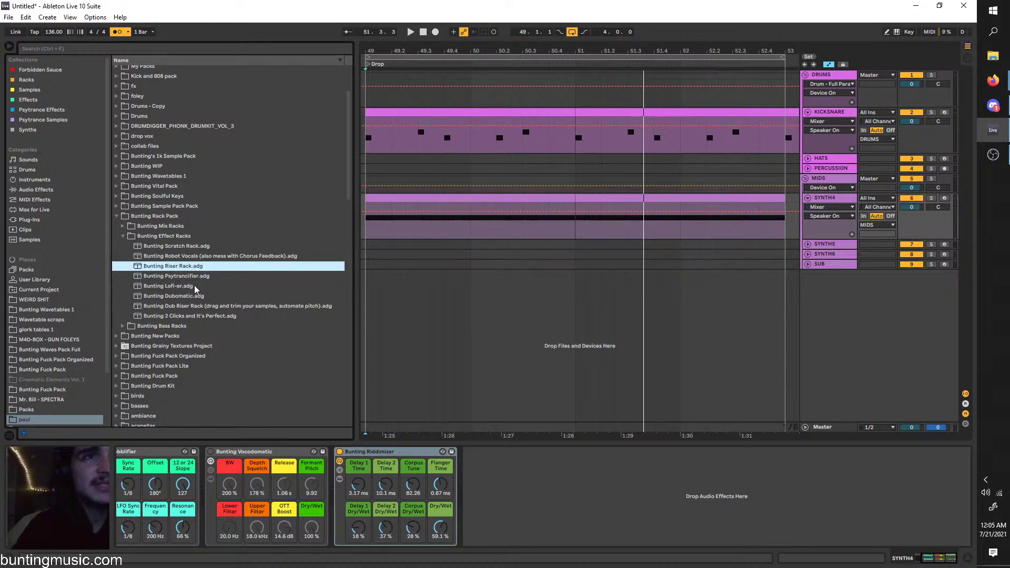
pyautogui.click(195, 287)
pyautogui.click(196, 297)
pyautogui.click(204, 309)
pyautogui.click(221, 316)
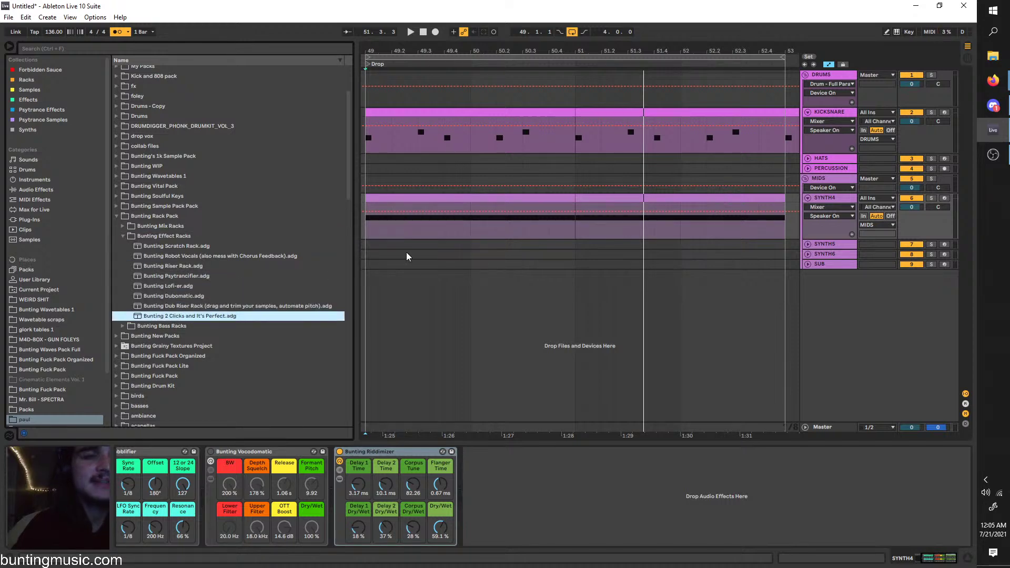
# Unfold the PERCUSSION track and load Bunting Dubomatic from the Bunting Effect Racks folder onto it
pyautogui.hscroll(-1, 406, 256)
pyautogui.click(808, 168)
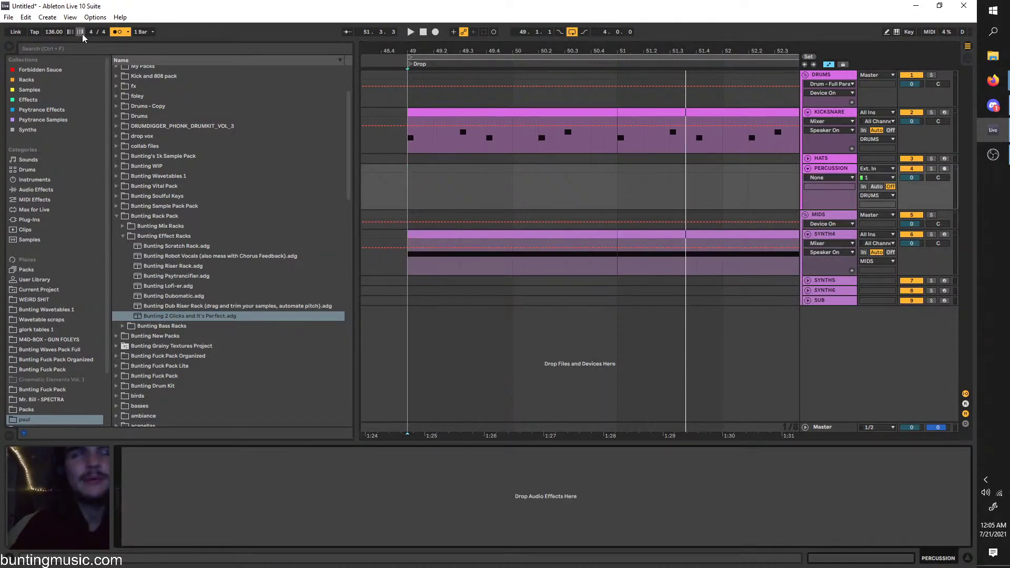
pyautogui.click(115, 49)
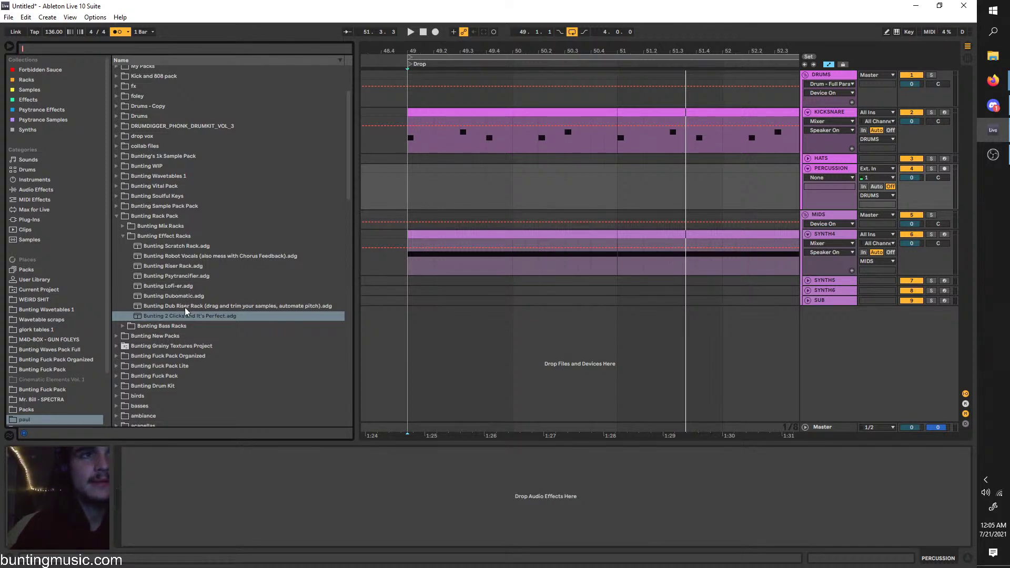
pyautogui.press('Escape')
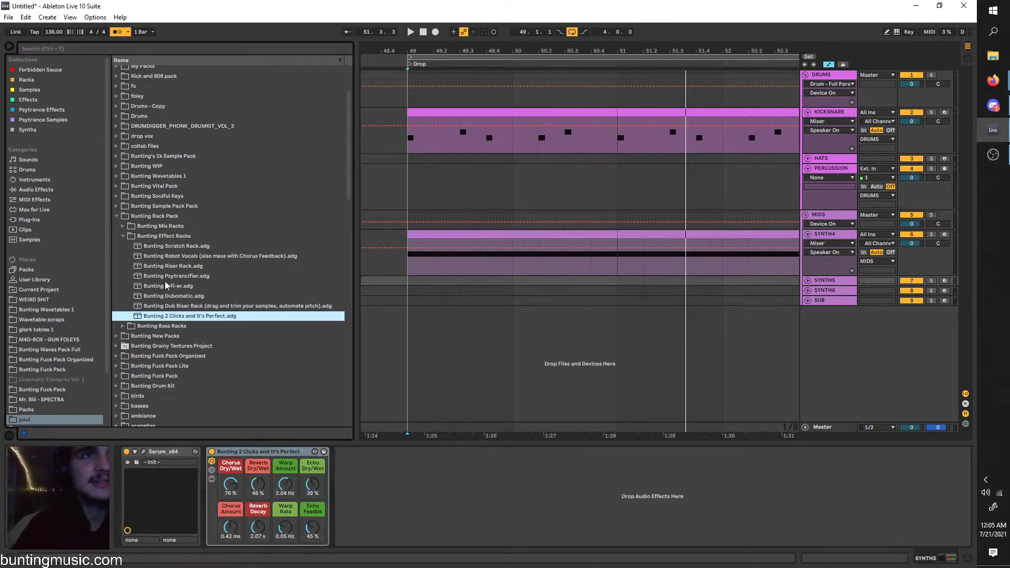
pyautogui.click(162, 290)
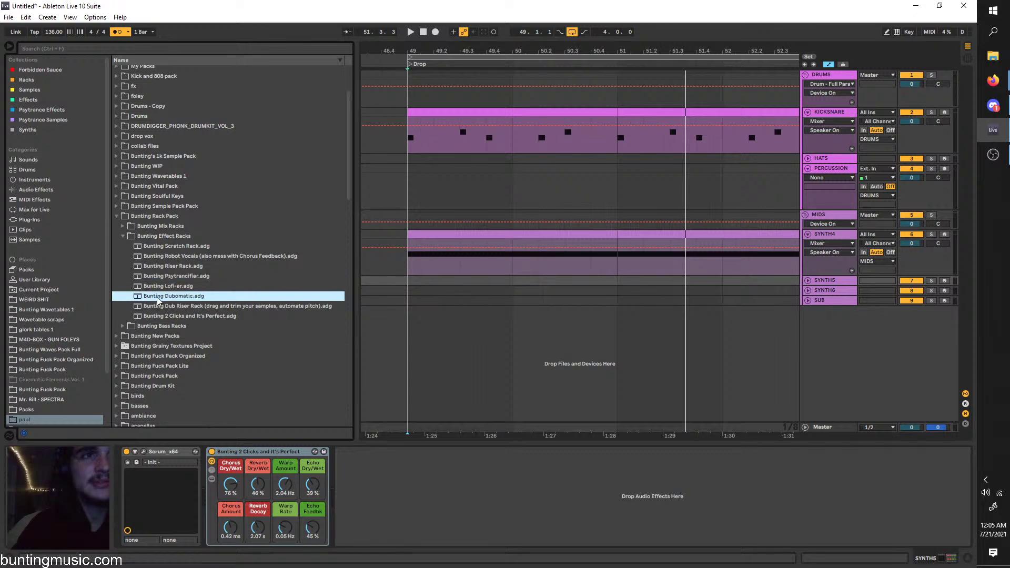
pyautogui.click(840, 169)
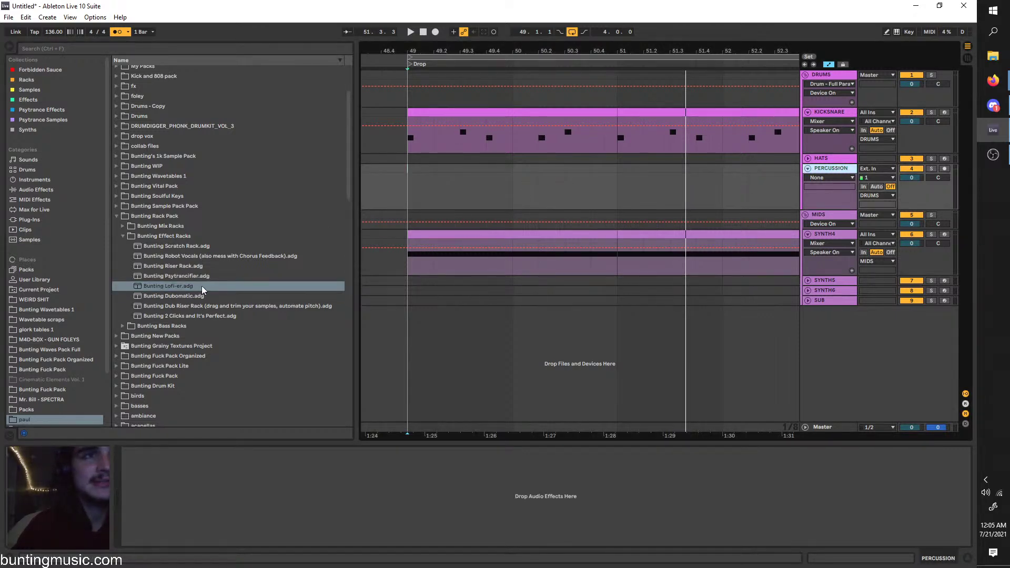
pyautogui.click(182, 297)
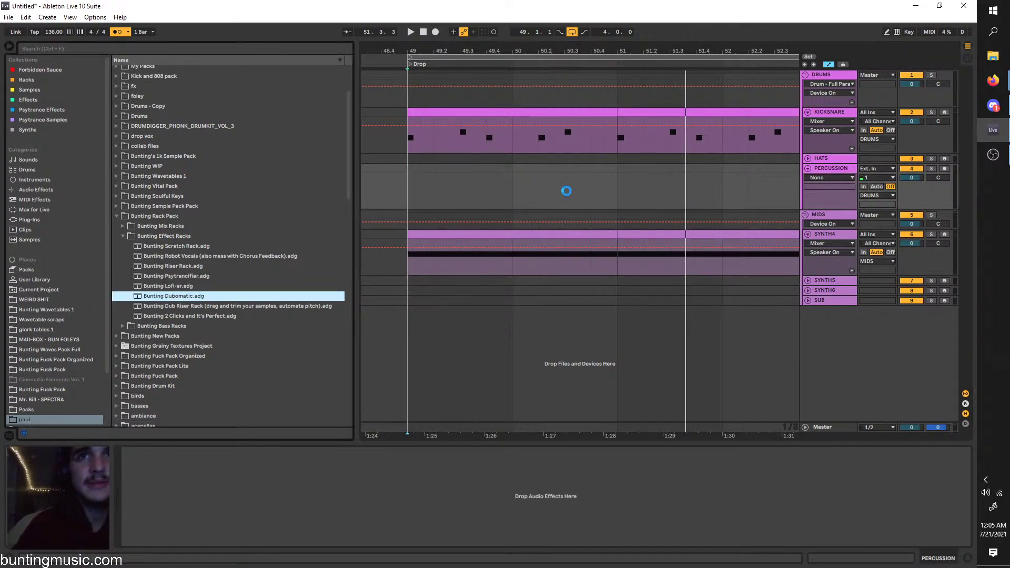
# Search the browser for "perc", audition samples and place VEH4 Percussion 234.wav on the PERCUSSION track at bar 49
pyautogui.click(55, 47)
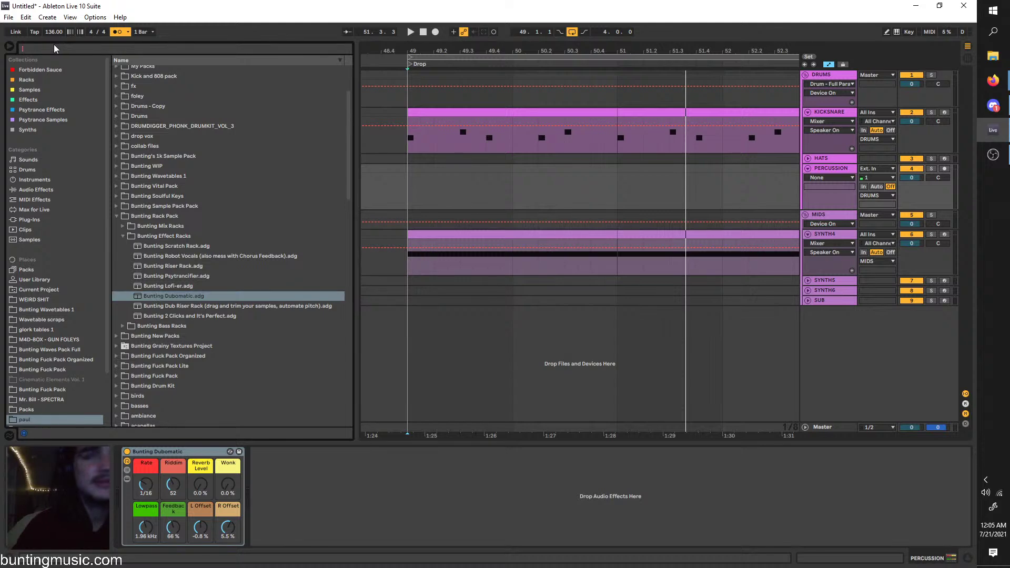
pyautogui.write('perc')
pyautogui.click(153, 269)
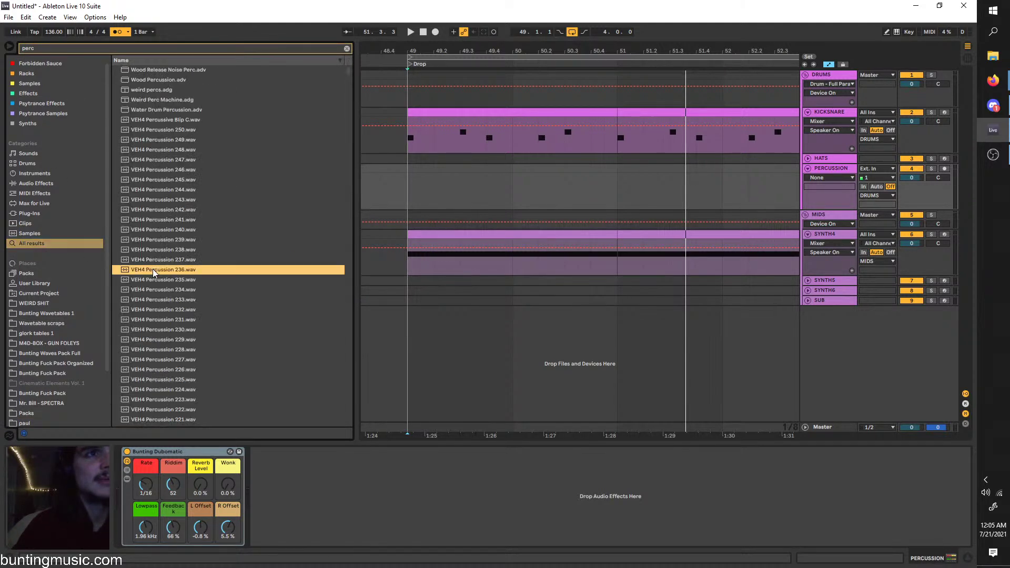
pyautogui.click(174, 309)
pyautogui.click(156, 289)
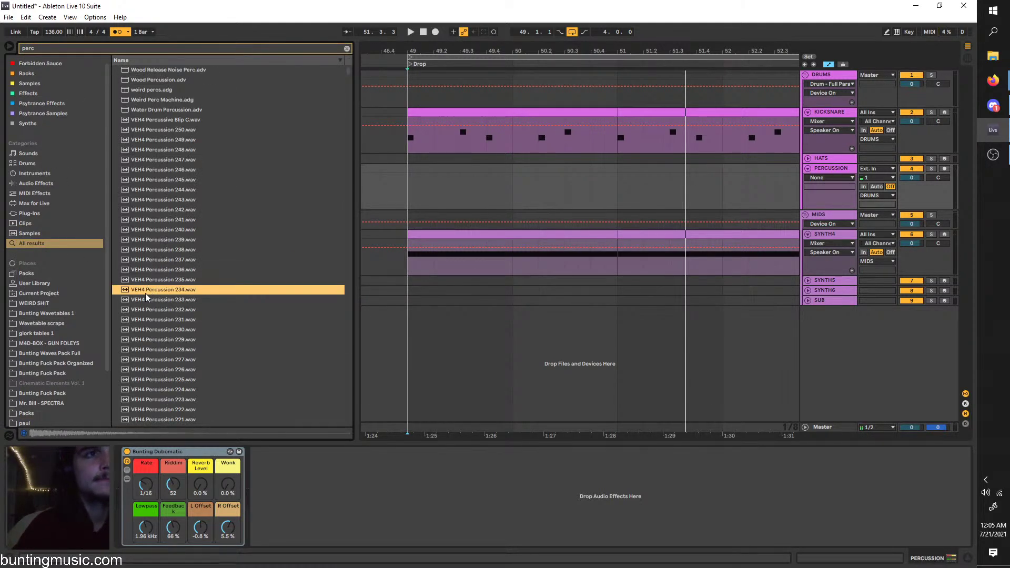
pyautogui.moveTo(145, 293); pyautogui.dragTo(413, 189)
# Solo the PERCUSSION track and set its volume to -4.9 while playing the sample back
pyautogui.press('space')
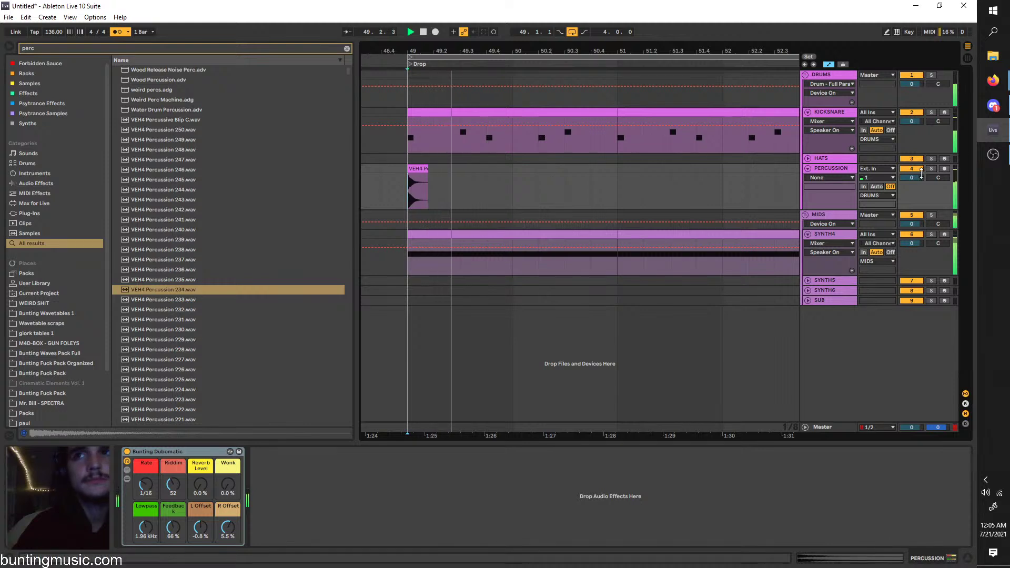
pyautogui.click(930, 168)
pyautogui.press('space')
pyautogui.press('space')
pyautogui.moveTo(915, 178); pyautogui.dragTo(917, 190)
pyautogui.press('space')
pyautogui.press('space')
pyautogui.press('space')
pyautogui.press('space')
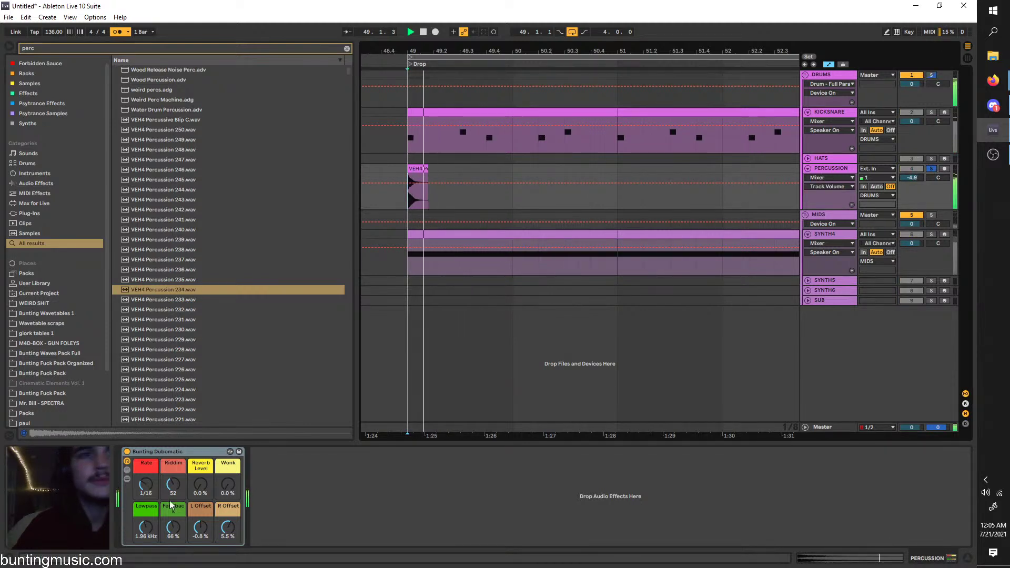
# Set Bunting Dubomatic's Rate to 1/4, Riddim to 30 and Wonk to 44 % during playback
pyautogui.moveTo(145, 484); pyautogui.dragTo(201, 445)
pyautogui.moveTo(224, 484); pyautogui.dragTo(201, 530)
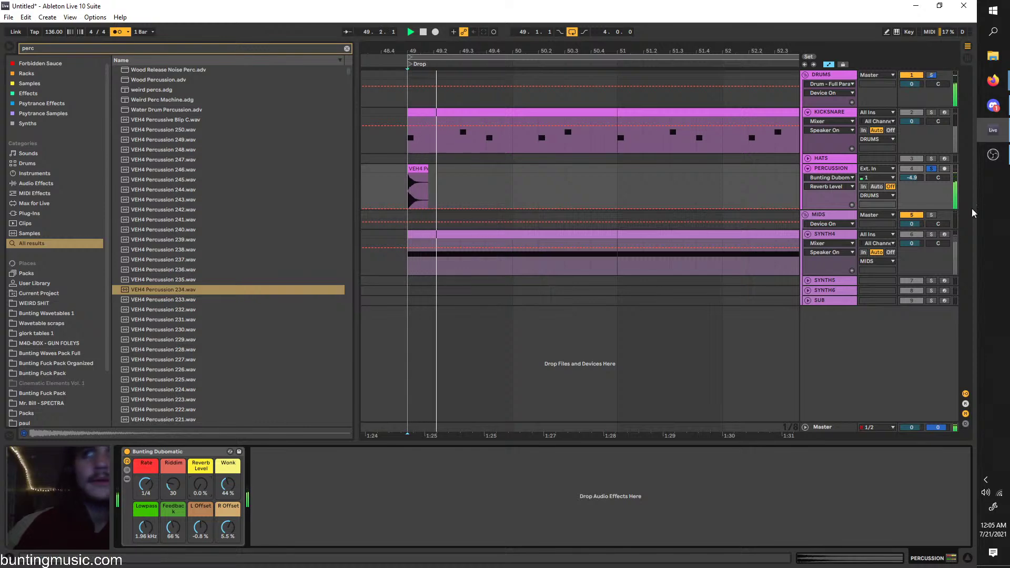
pyautogui.press('space')
# Set the transpose of the VEH4 Percussion 234 clip to 11 st and listen to it
pyautogui.click(413, 169)
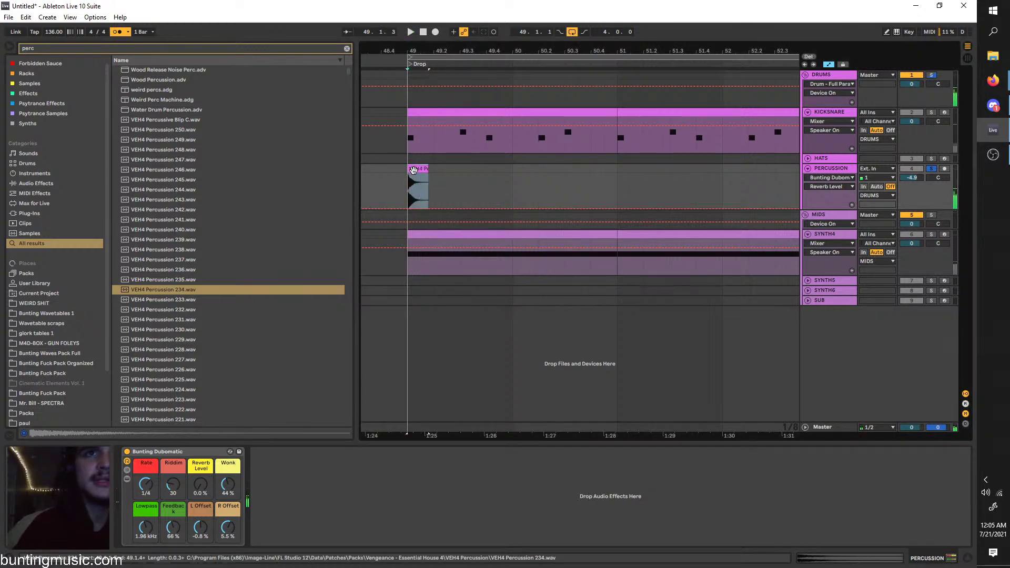
pyautogui.click(413, 169)
pyautogui.press('space')
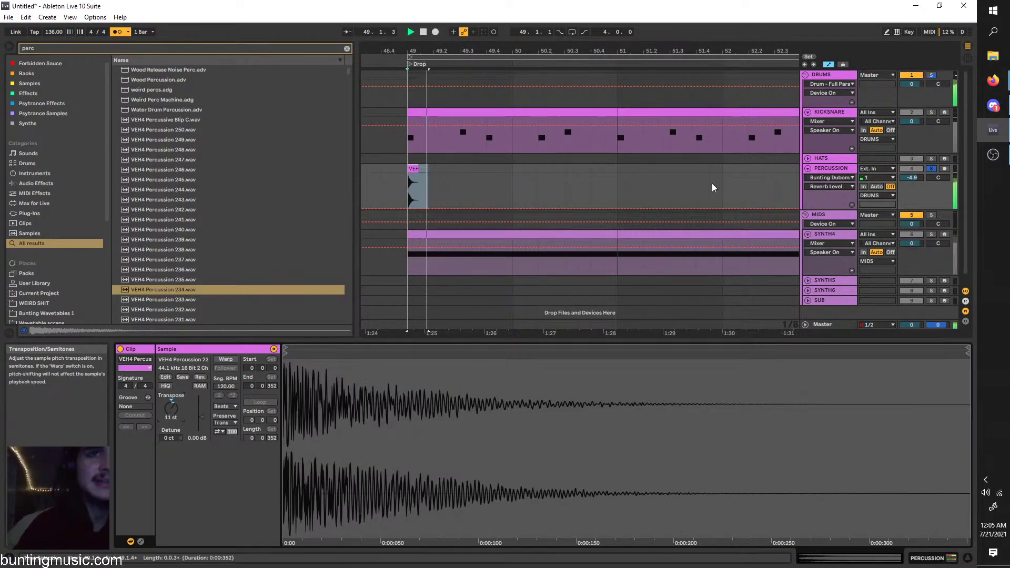
pyautogui.press('space')
# Unsolo the PERCUSSION track and set its volume to -14.3 while playing from bar 49
pyautogui.click(927, 168)
pyautogui.click(408, 186)
pyautogui.press('space')
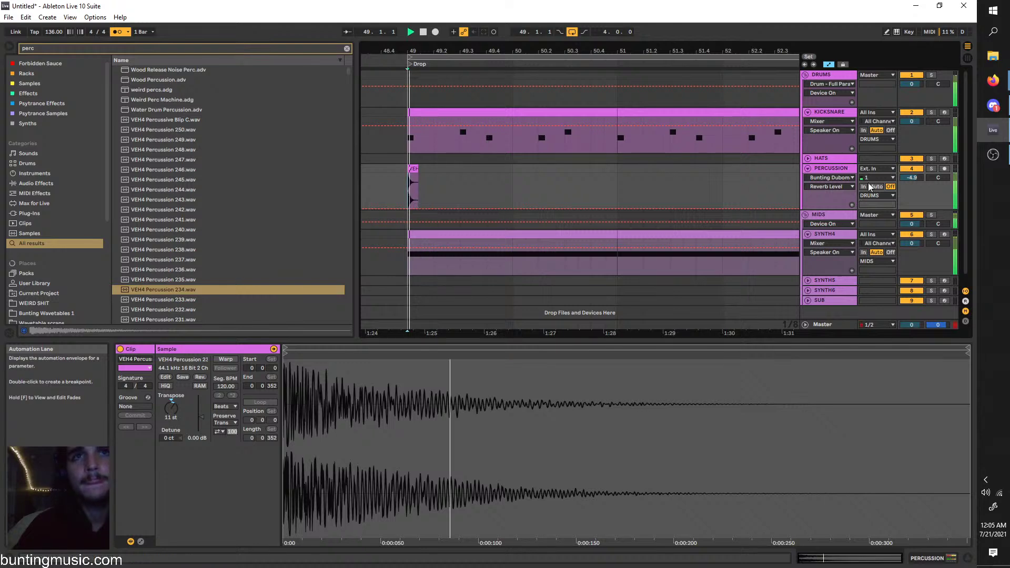
pyautogui.moveTo(911, 178); pyautogui.dragTo(911, 194)
# Copy the percussion clip from bar 49 to bar 51 on the PERCUSSION track
pyautogui.scroll(-2, 487, 171)
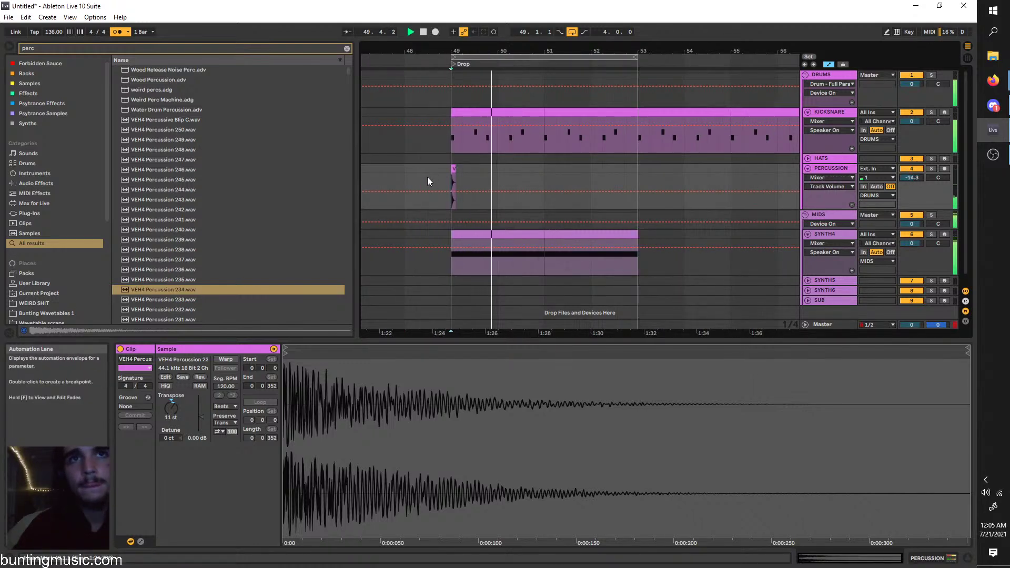
pyautogui.click(453, 168)
pyautogui.hotkey('ctrl', 'c')
pyautogui.click(542, 178)
pyautogui.hotkey('ctrl', 'v')
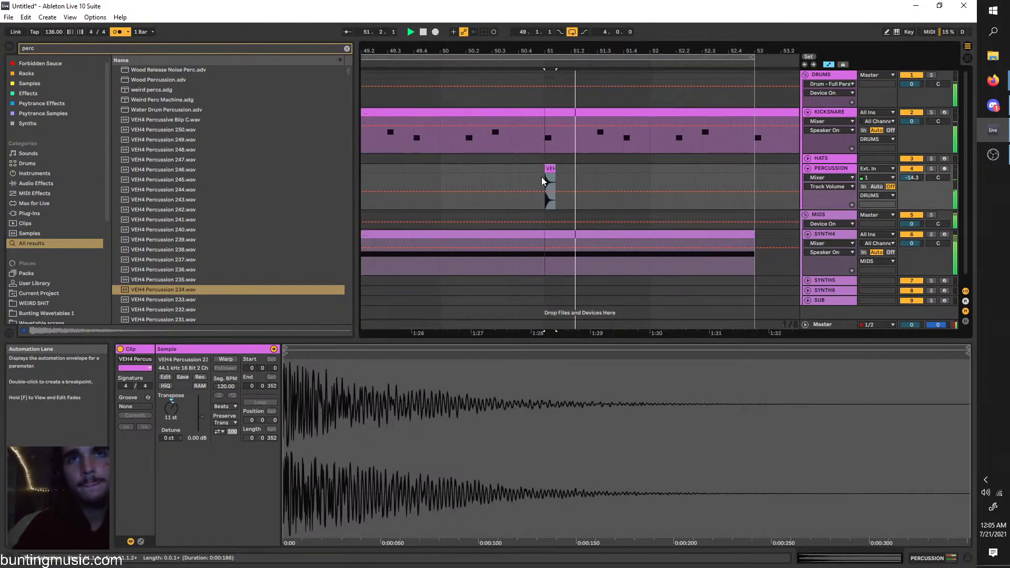
# Unfold and enlarge the SYNTH5 track and insert an empty MIDI clip from bar 49 to bar 51
pyautogui.click(832, 242)
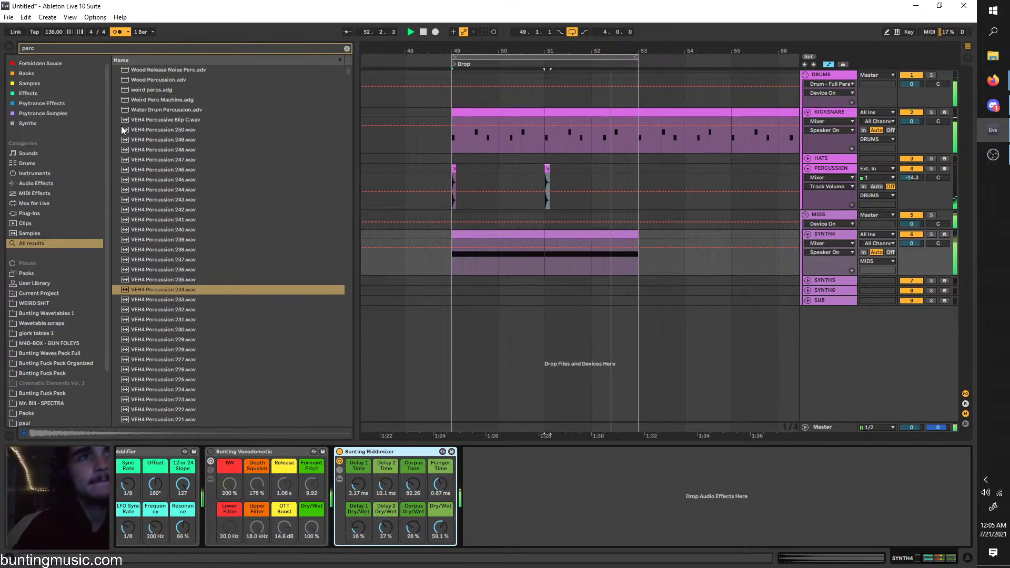
pyautogui.click(822, 280)
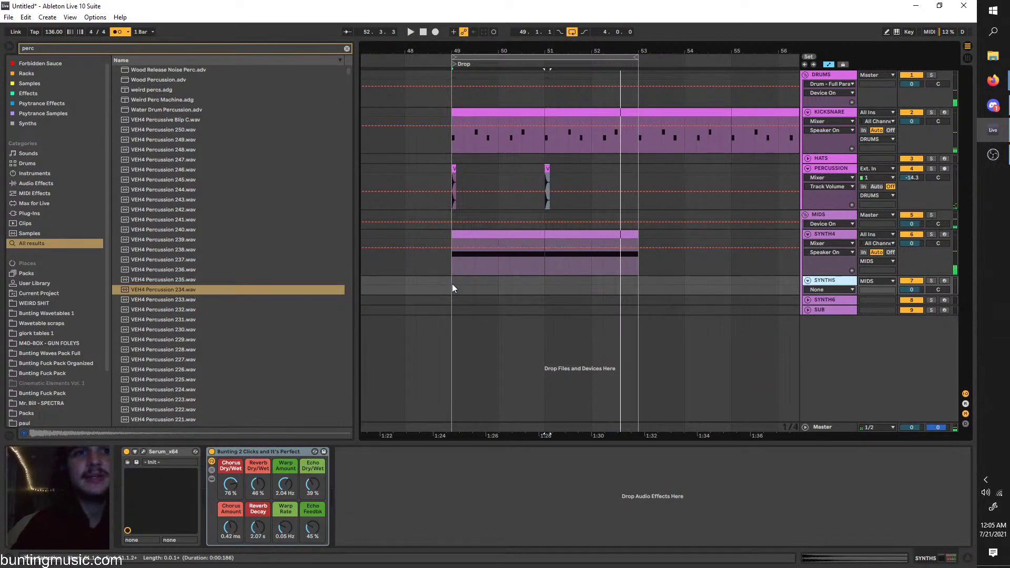
pyautogui.moveTo(819, 296); pyautogui.dragTo(819, 331)
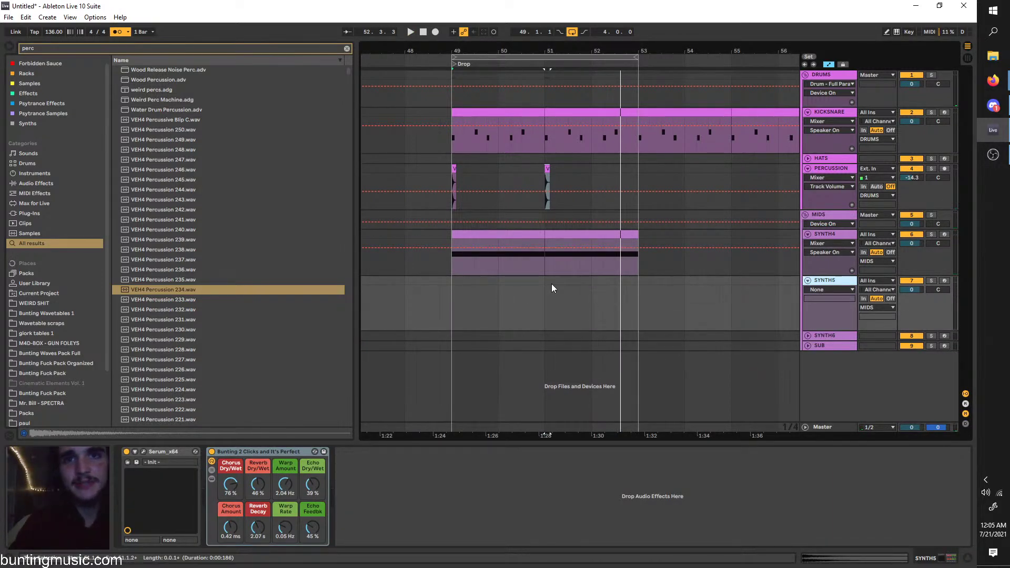
pyautogui.moveTo(551, 288); pyautogui.dragTo(451, 280)
pyautogui.hotkey('ctrl', 'shift', 'm')
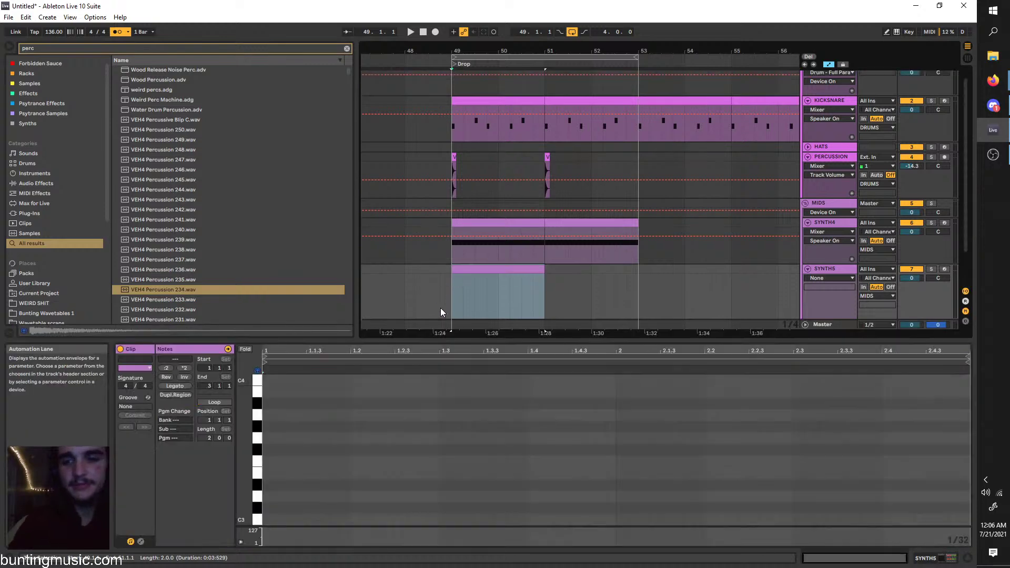
# Enter an eighth-note E3 at the clip's start, followed by the same note an octave higher, E4
pyautogui.doubleClick(269, 472)
pyautogui.moveTo(272, 473); pyautogui.dragTo(318, 472)
pyautogui.hotkey('ctrl', 'd')
pyautogui.hotkey('ctrl', 'z')
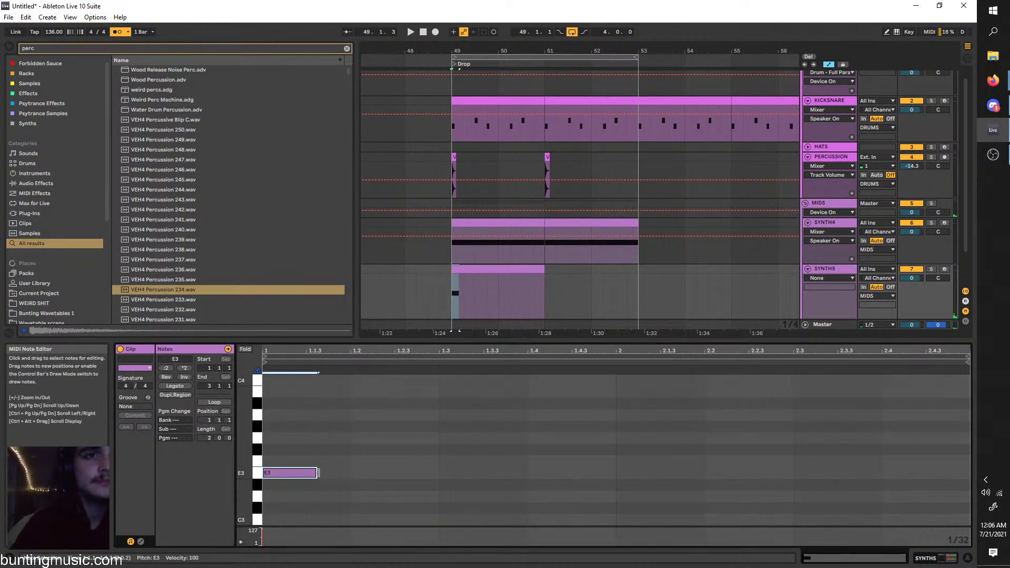
pyautogui.hotkey('ctrl', 'd')
pyautogui.hotkey('shift', 'Up')
# Continue the melody after E4 with descending eighth notes D4, B3 and G3, and play it back briefly
pyautogui.hotkey('ctrl', 'd')
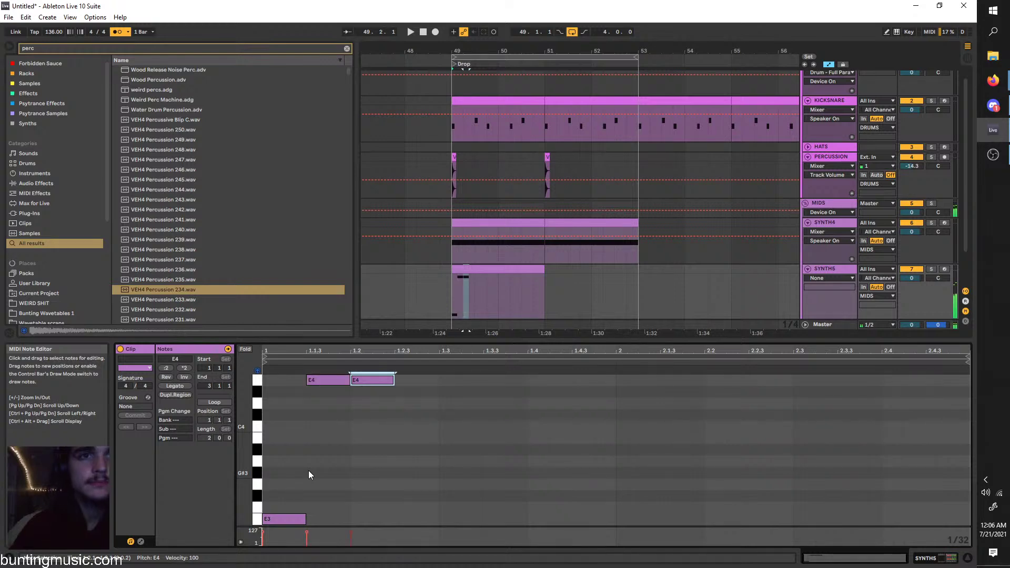
pyautogui.press('Down')
pyautogui.press('Down')
pyautogui.hotkey('ctrl', 'd')
pyautogui.press('Down')
pyautogui.press('Down')
pyautogui.press('Down')
pyautogui.hotkey('ctrl', 'd')
pyautogui.press('Down')
pyautogui.press('Down')
pyautogui.press('Down')
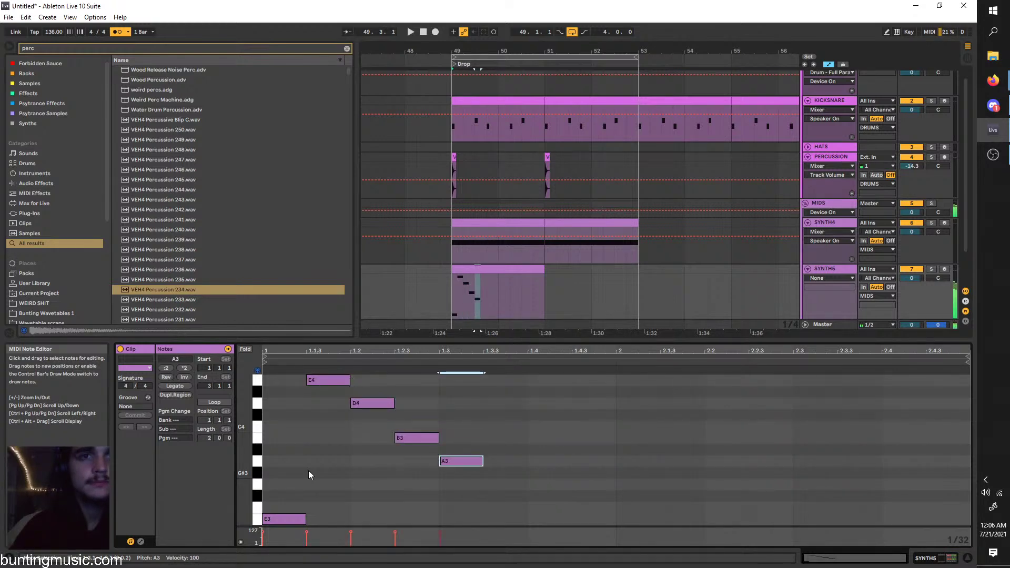
pyautogui.press('Down')
pyautogui.press('space')
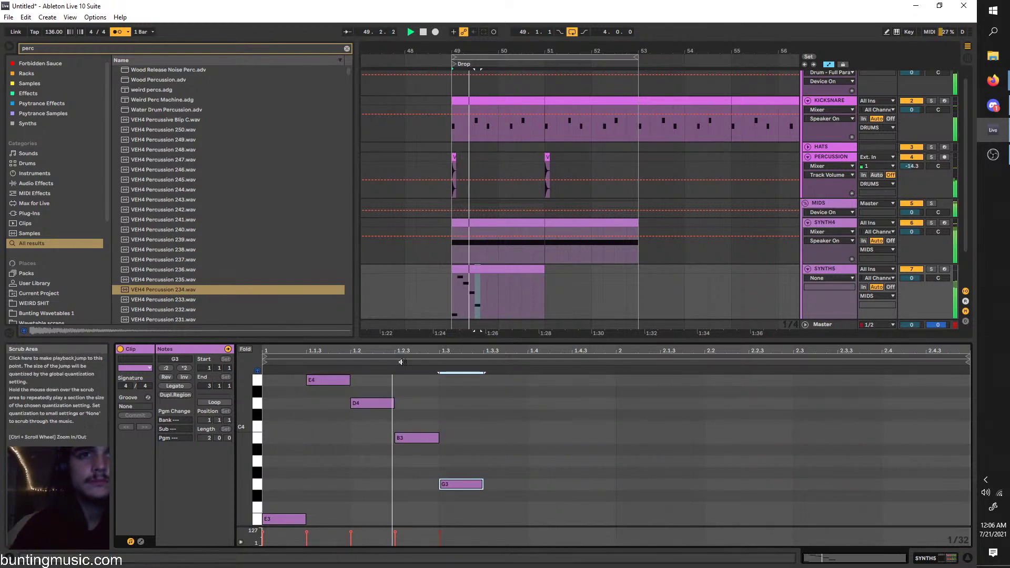
pyautogui.press('space')
# Complete the first bar of the melody with eighth notes B3, F#3 and B3
pyautogui.doubleClick(498, 439)
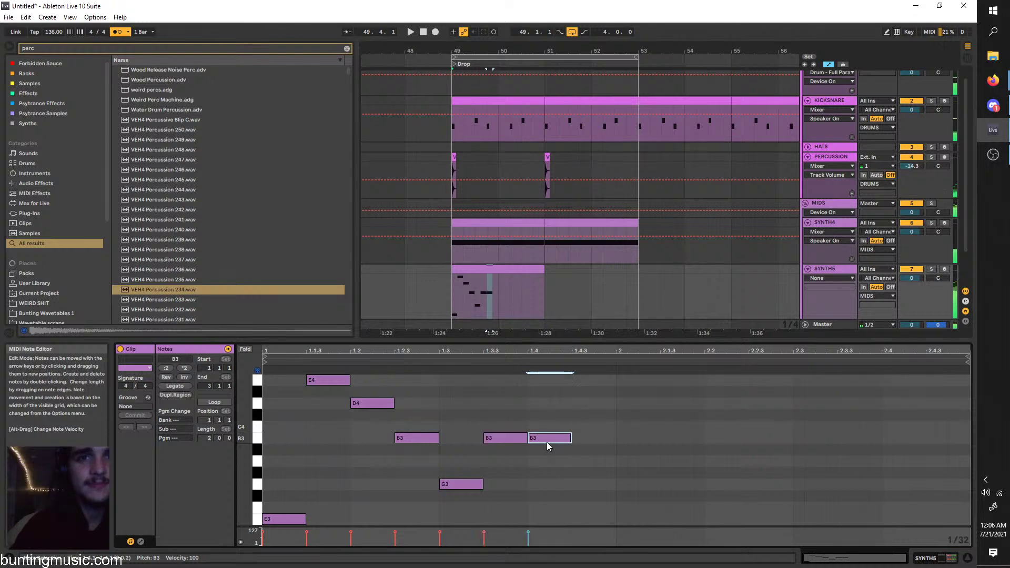
pyautogui.scroll(-2, 547, 442)
pyautogui.moveTo(546, 482); pyautogui.dragTo(583, 417)
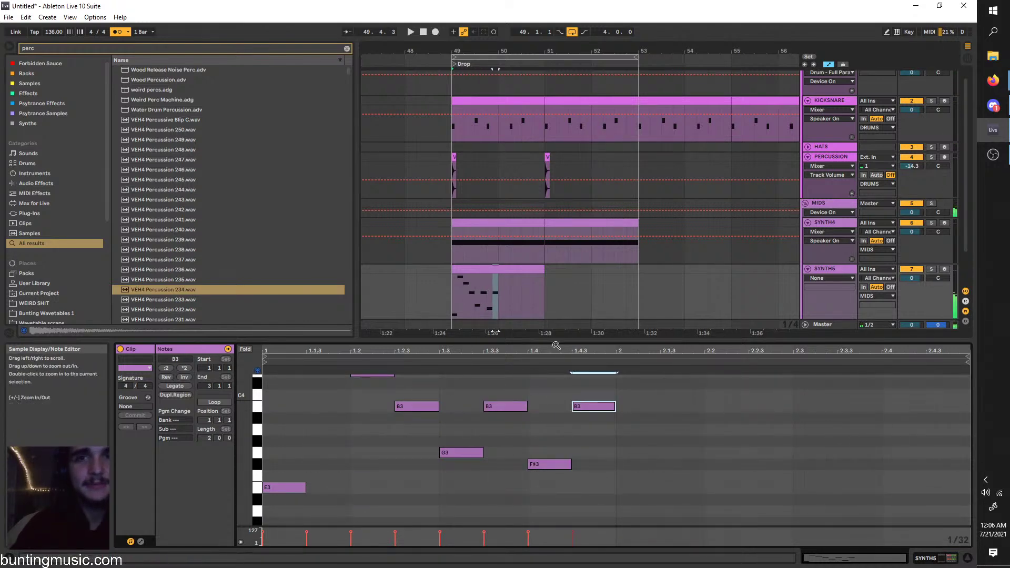
# Enlarge the note editor, select all notes of the first bar and duplicate them into the second bar
pyautogui.moveTo(555, 342); pyautogui.dragTo(571, 125)
pyautogui.scroll(4, 584, 418)
pyautogui.click(612, 399)
pyautogui.moveTo(603, 393); pyautogui.dragTo(268, 194)
pyautogui.hotkey('ctrl', 'd')
# Duplicate the SYNTH5 melody clip to bar 51 and set the track's volume to -7.0 during playback
pyautogui.press('space')
pyautogui.click(514, 76)
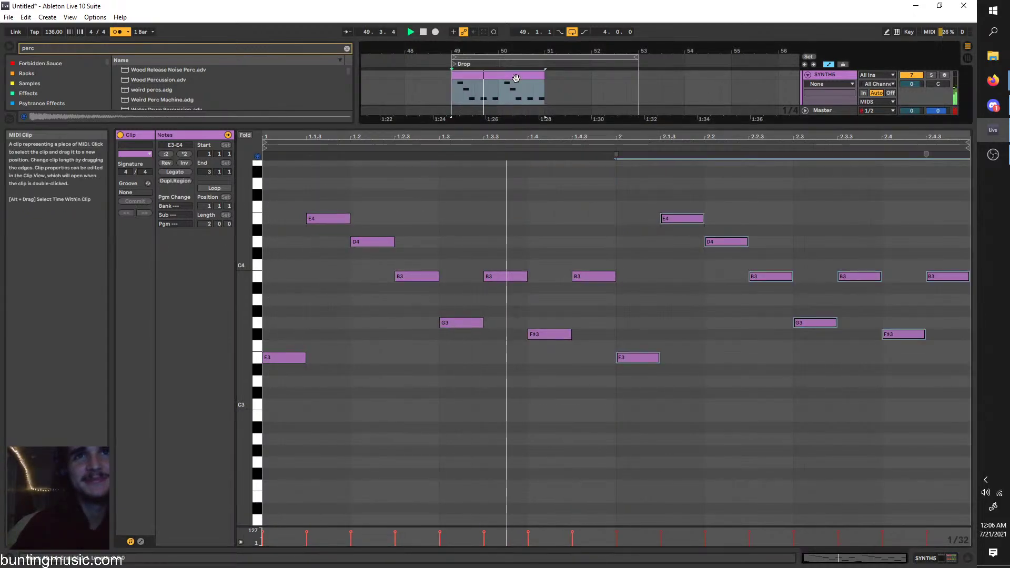
pyautogui.hotkey('ctrl', 'd')
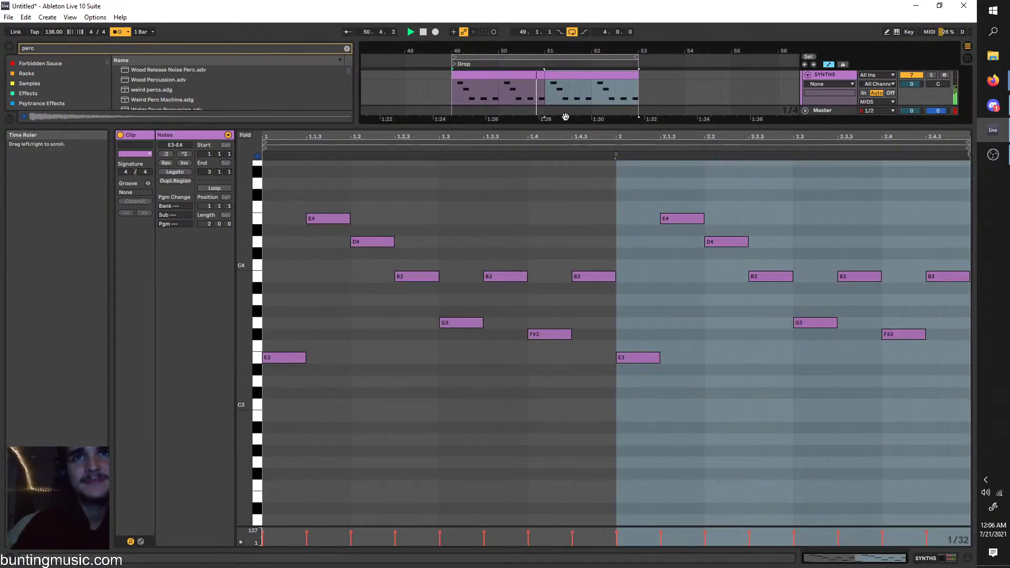
pyautogui.moveTo(586, 127); pyautogui.dragTo(587, 279)
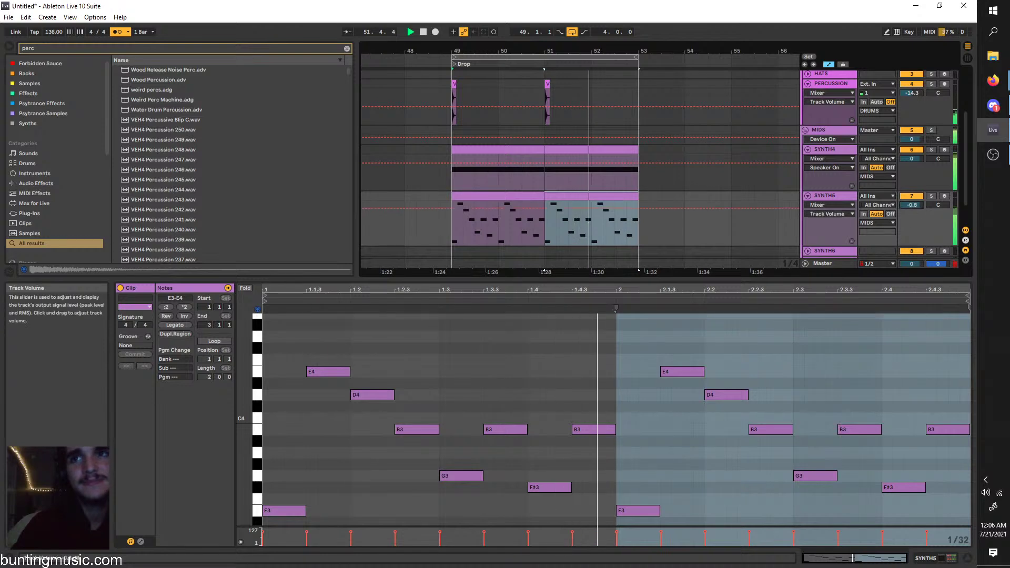
pyautogui.moveTo(911, 205); pyautogui.dragTo(911, 206)
# Show SYNTH5's devices, solo the track and compare the melody with Bunting 2 Clicks and It's Perfect enabled and bypassed
pyautogui.doubleClick(854, 196)
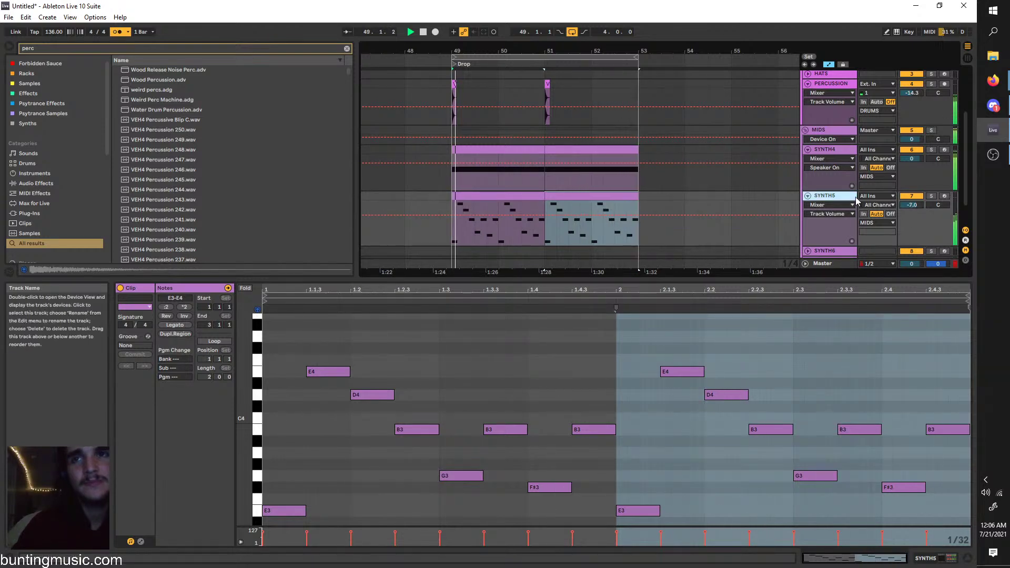
pyautogui.press('space')
pyautogui.click(930, 281)
pyautogui.press('space')
pyautogui.press('space')
pyautogui.click(211, 452)
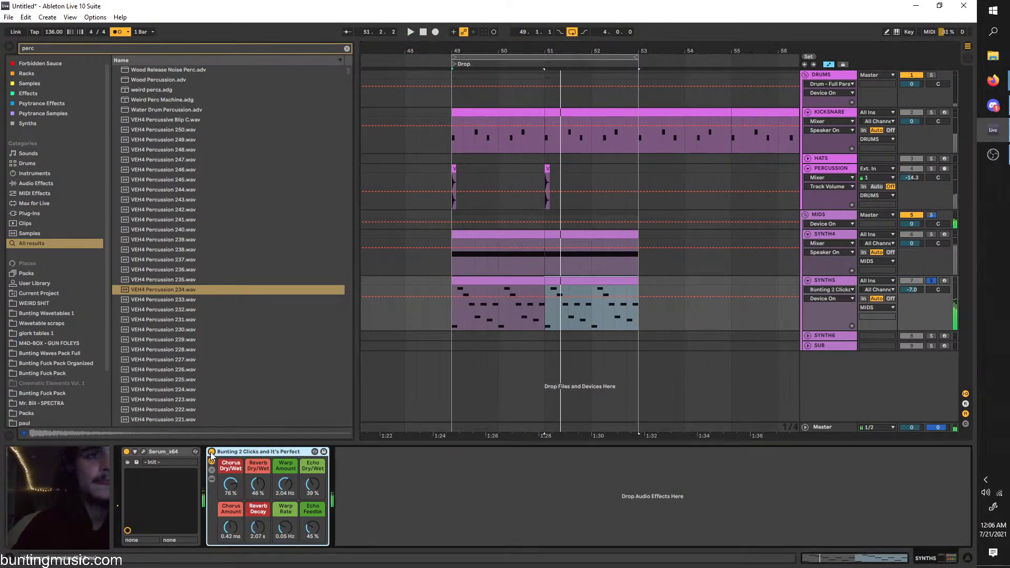
pyautogui.press('space')
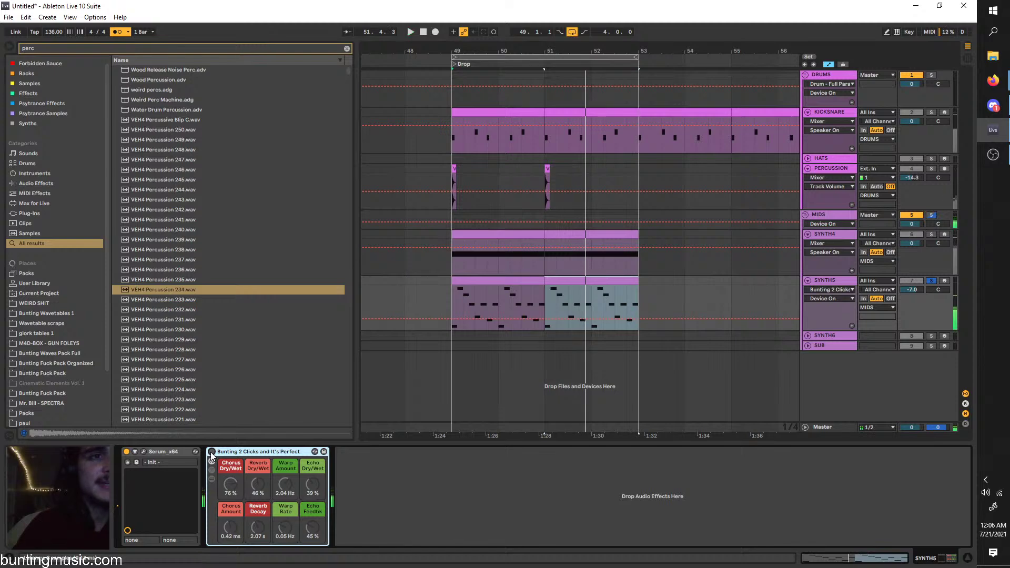
pyautogui.click(211, 452)
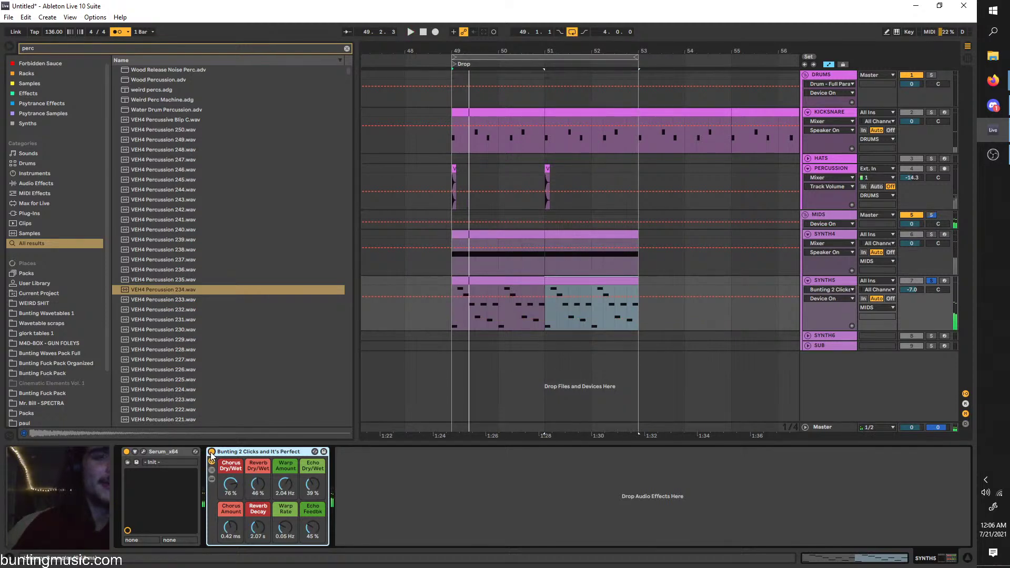
pyautogui.press('space')
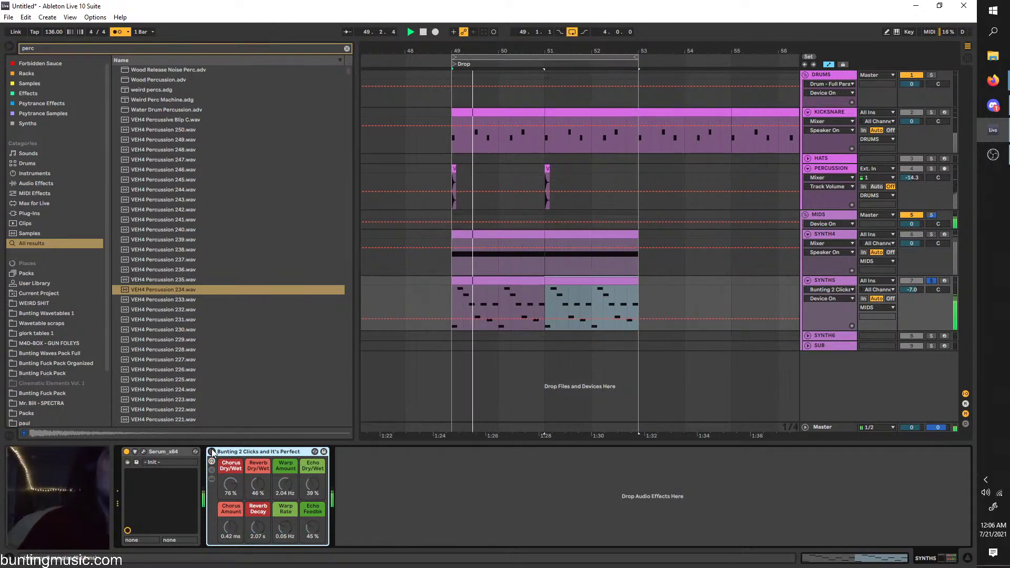
# Stop playback and briefly unfold the device chain inside Bunting 2 Clicks and It's Perfect
pyautogui.press('space')
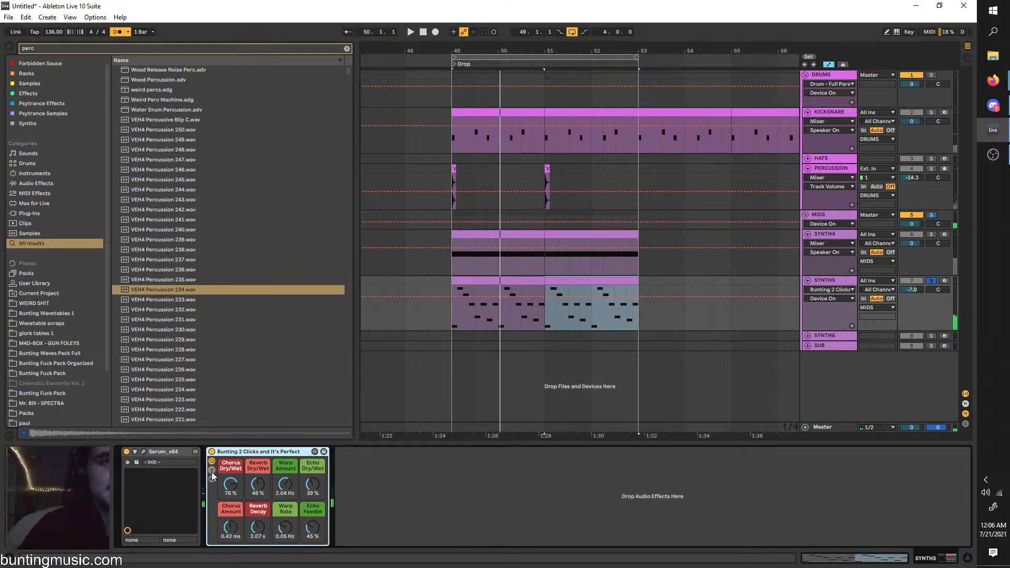
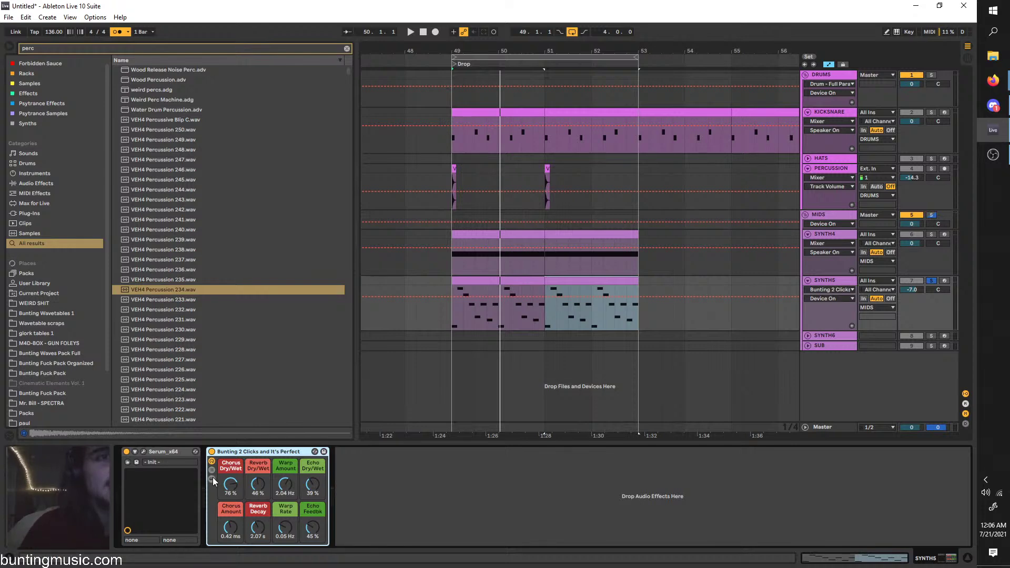
pyautogui.click(212, 479)
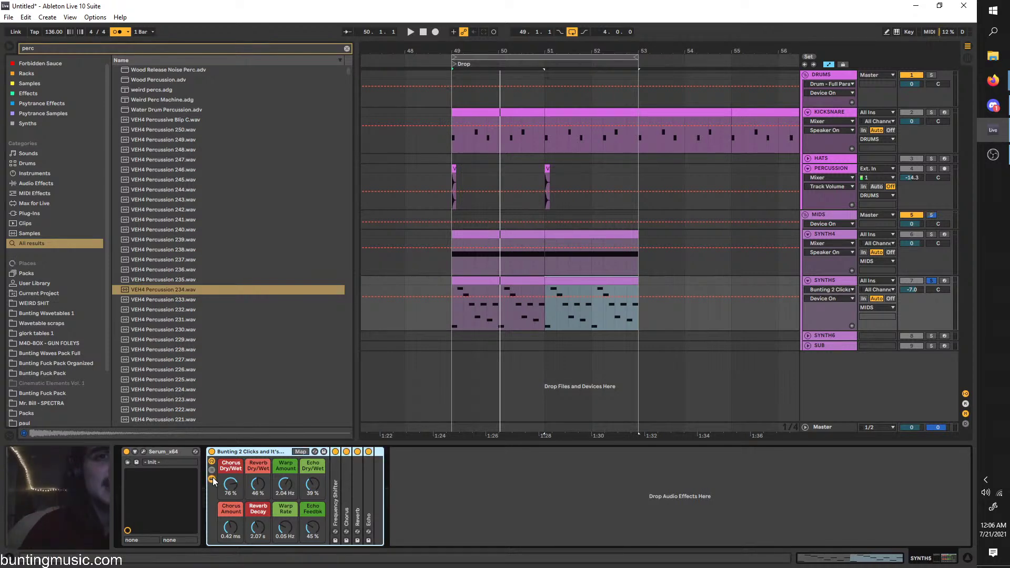
pyautogui.click(212, 478)
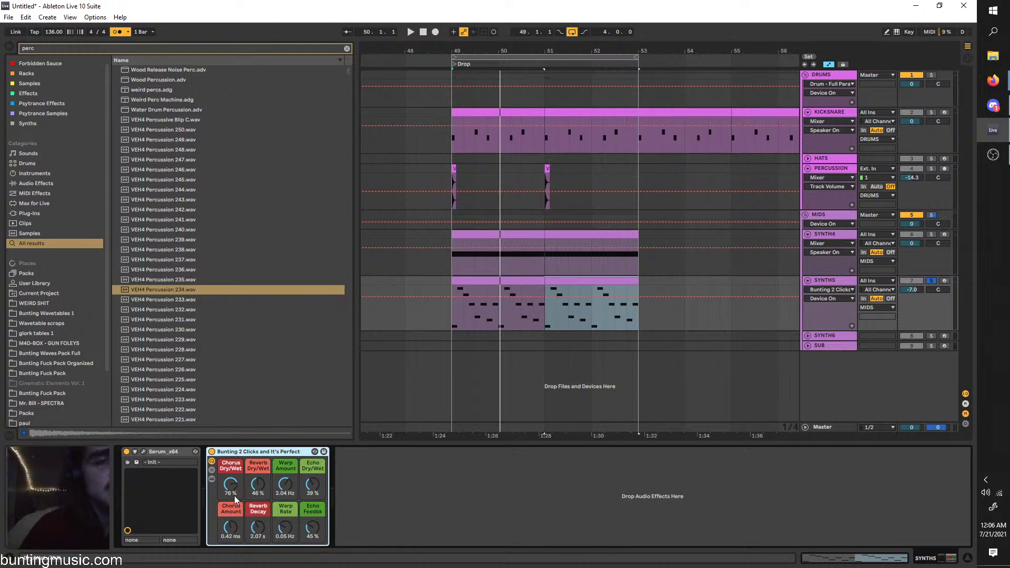
# In Bunting 2 Clicks and It's Perfect, set Chorus Dry/Wet to 41 %, Reverb Dry/Wet to 66 %, Warp Amount to 0.42 Hz and Echo Dry/Wet to 67 %
pyautogui.press('space')
pyautogui.moveTo(235, 483); pyautogui.dragTo(312, 467)
pyautogui.press('space')
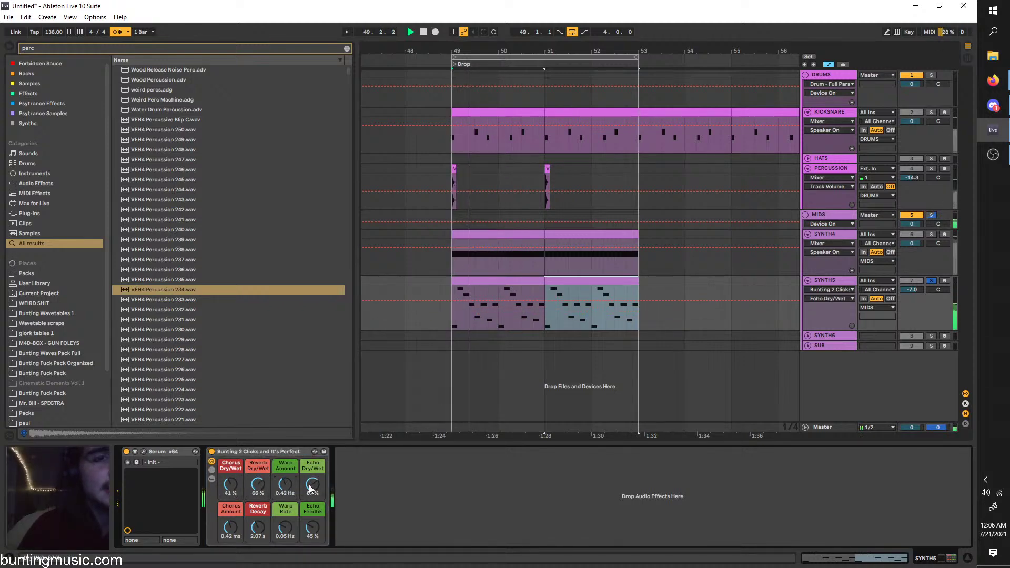
pyautogui.press('space')
# During playback, raise Reverb Decay to 5.55 s, Chorus Amount to 0.72 ms and Echo Feedback to 70 %
pyautogui.press('space')
pyautogui.moveTo(254, 528); pyautogui.dragTo(235, 517)
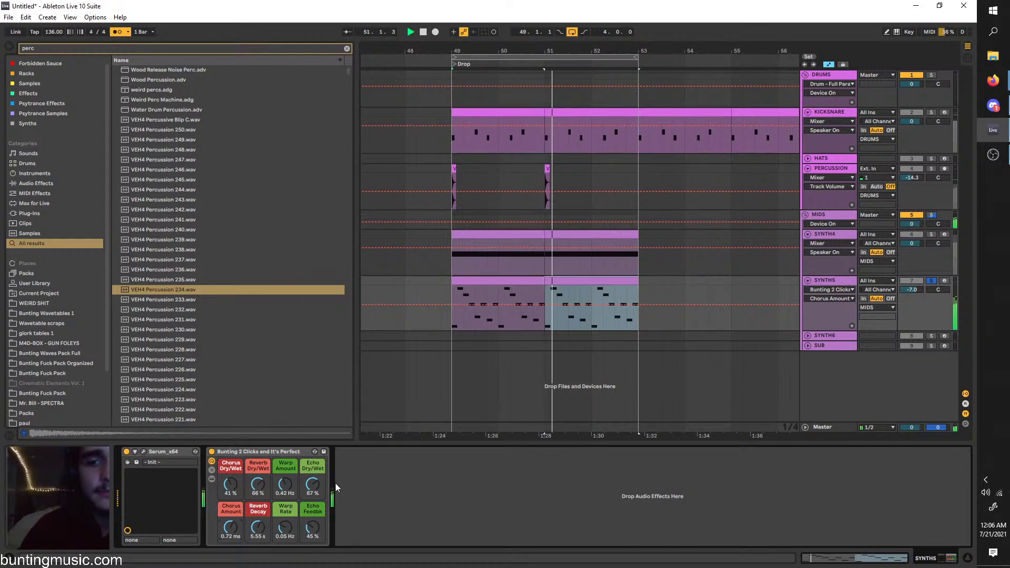
pyautogui.moveTo(313, 527); pyautogui.dragTo(312, 516)
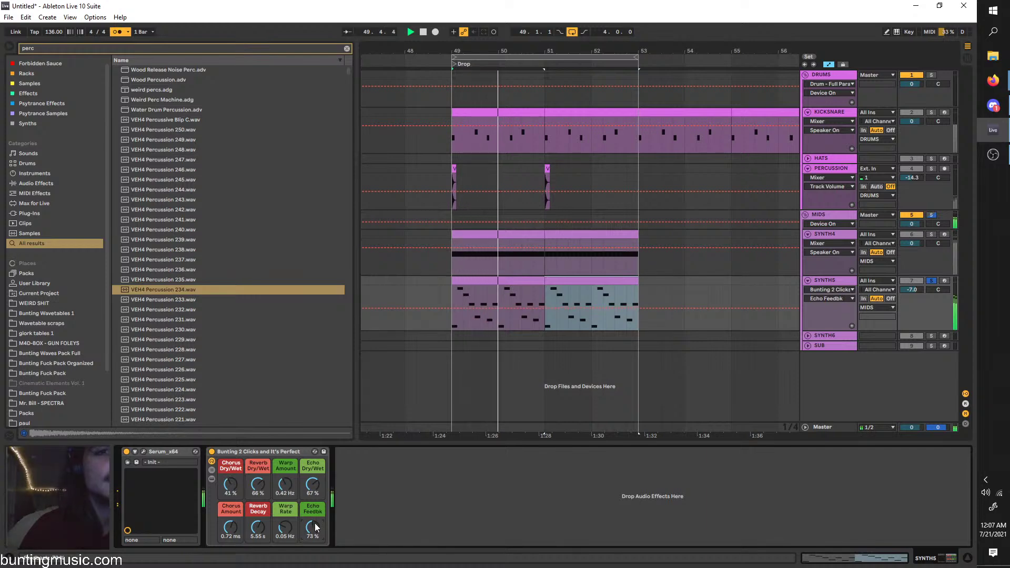
# Open SYNTH5's Serum and load the Analog wavetable Basic Shapes into oscillator A
pyautogui.click(143, 451)
pyautogui.click(633, 70)
pyautogui.moveTo(662, 109)
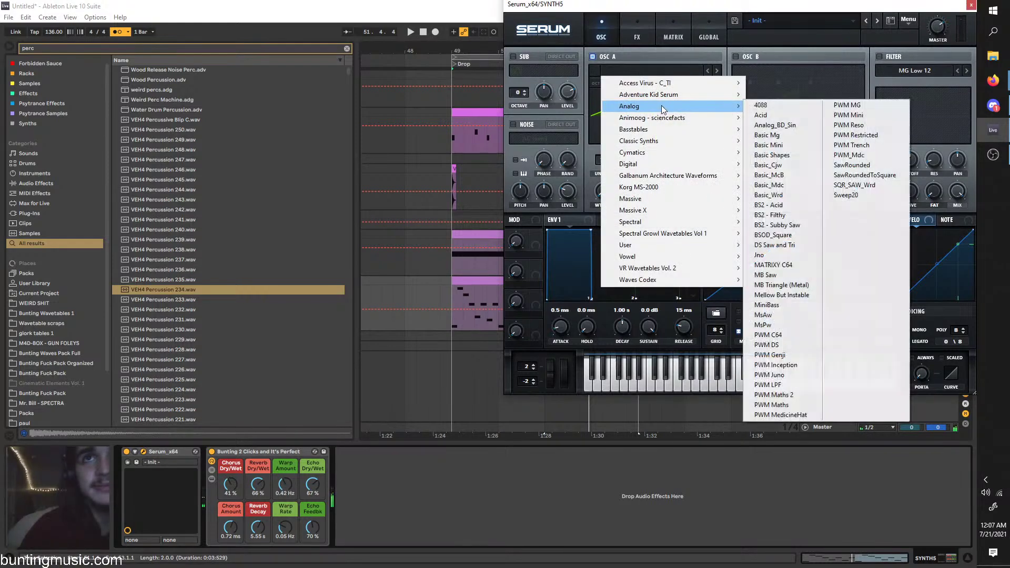
pyautogui.click(799, 155)
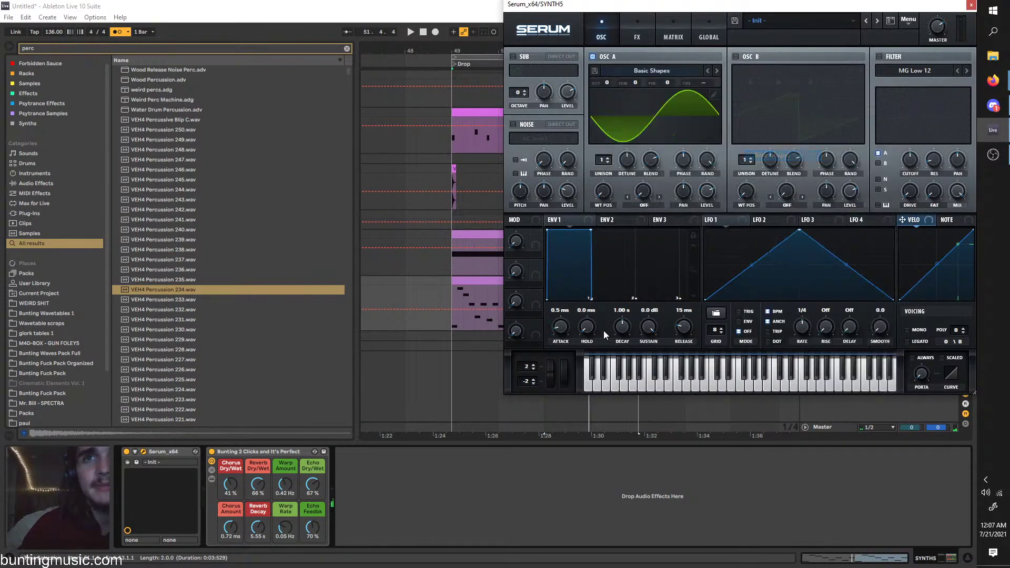
# Give Serum's Env 1 a plucky shape with sustain at minimum and decay at 361 ms, then close Serum
pyautogui.moveTo(622, 327); pyautogui.dragTo(603, 456)
pyautogui.press('space')
pyautogui.moveTo(630, 327); pyautogui.dragTo(627, 324)
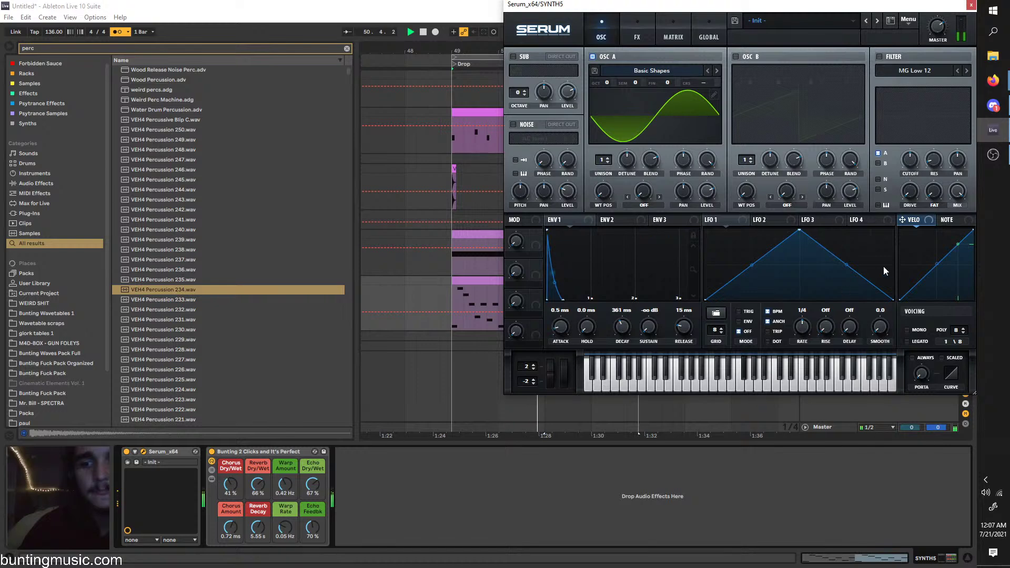
pyautogui.click(120, 32)
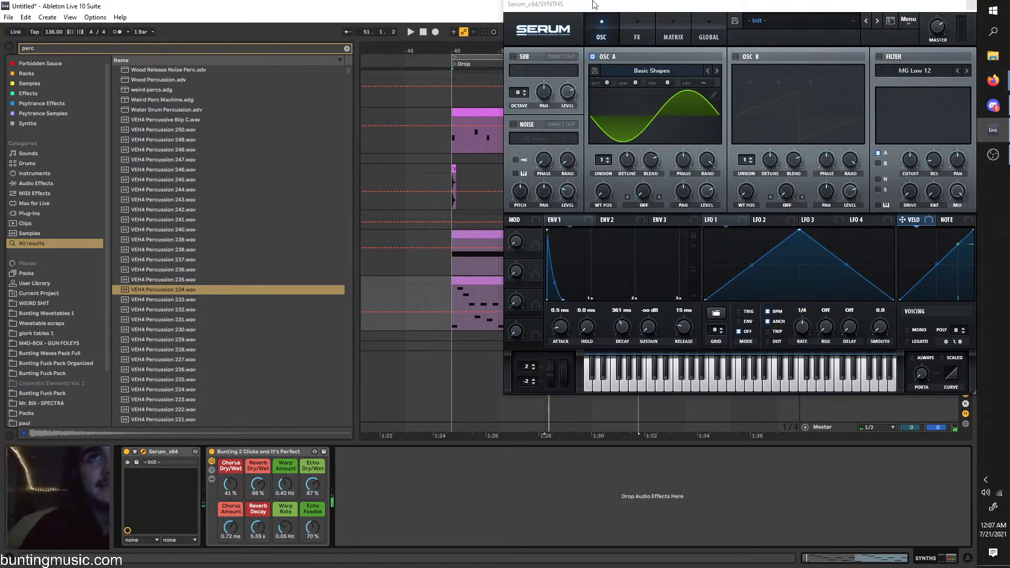
pyautogui.moveTo(592, 3); pyautogui.dragTo(272, 132)
pyautogui.click(652, 133)
pyautogui.click(651, 134)
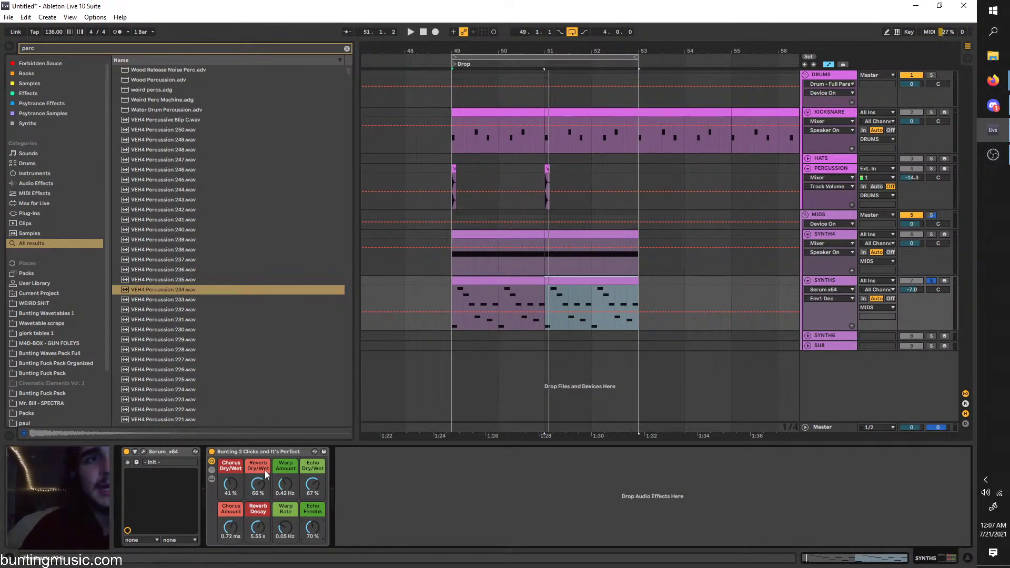
# Play the soloed SYNTH5 melody from the start of bar 49
pyautogui.moveTo(442, 294); pyautogui.dragTo(635, 289)
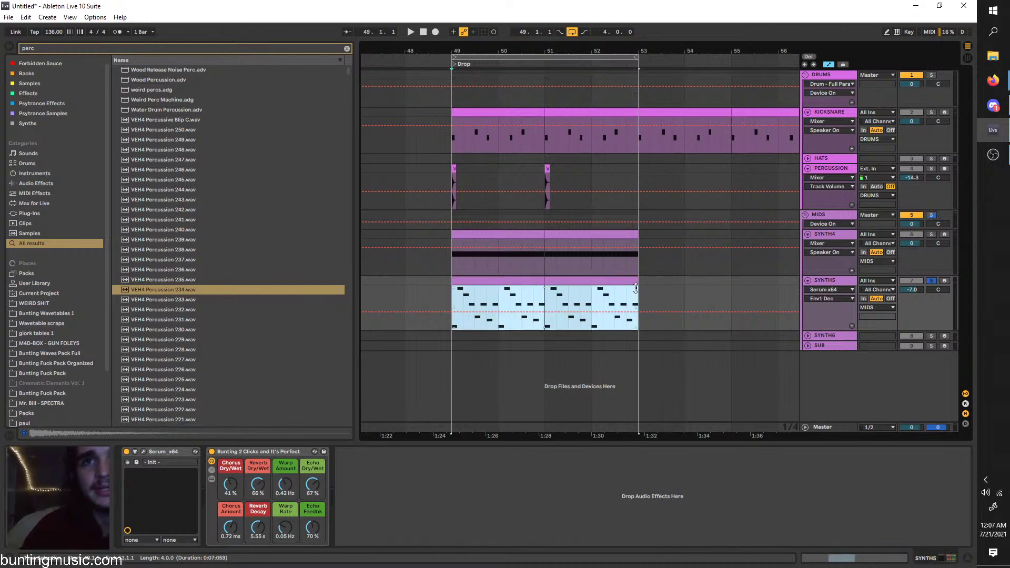
pyautogui.click(451, 310)
pyautogui.press('space')
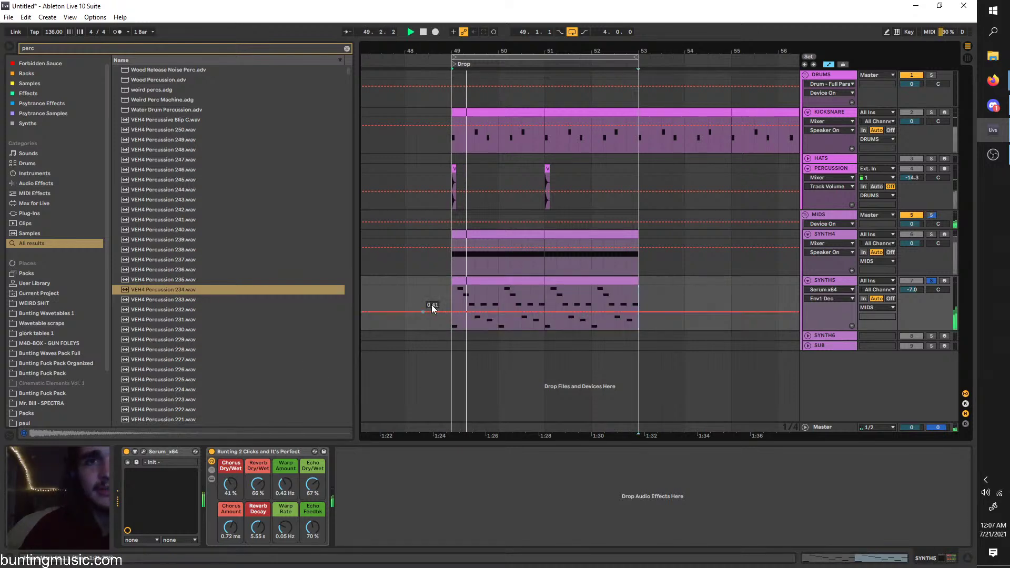
pyautogui.moveTo(451, 303); pyautogui.dragTo(442, 300)
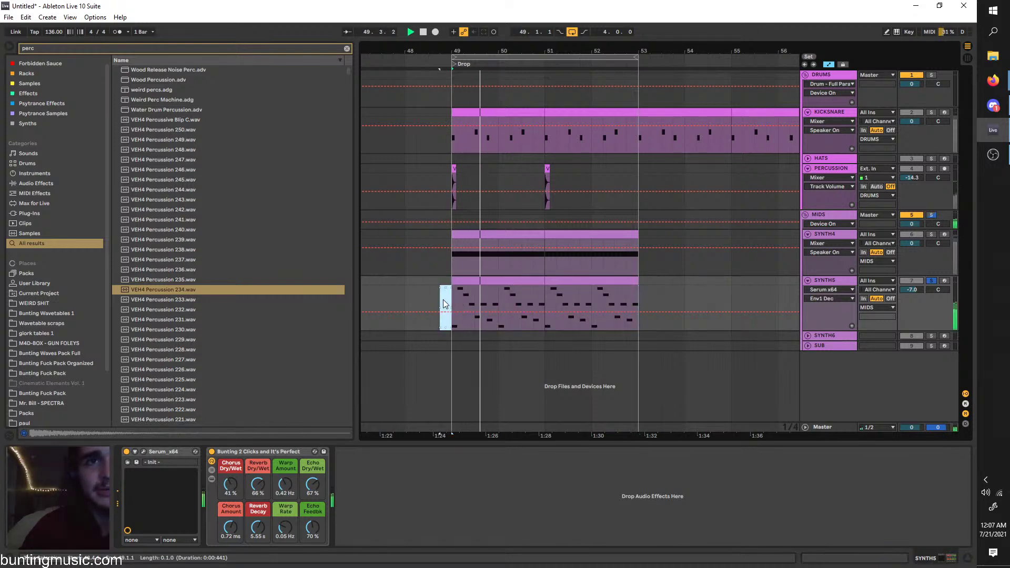
# Unsolo SYNTH5 during playback, lower SYNTH4's volume to -7.0, and solo SYNTH4 with its devices shown
pyautogui.click(931, 281)
pyautogui.moveTo(911, 243); pyautogui.dragTo(912, 267)
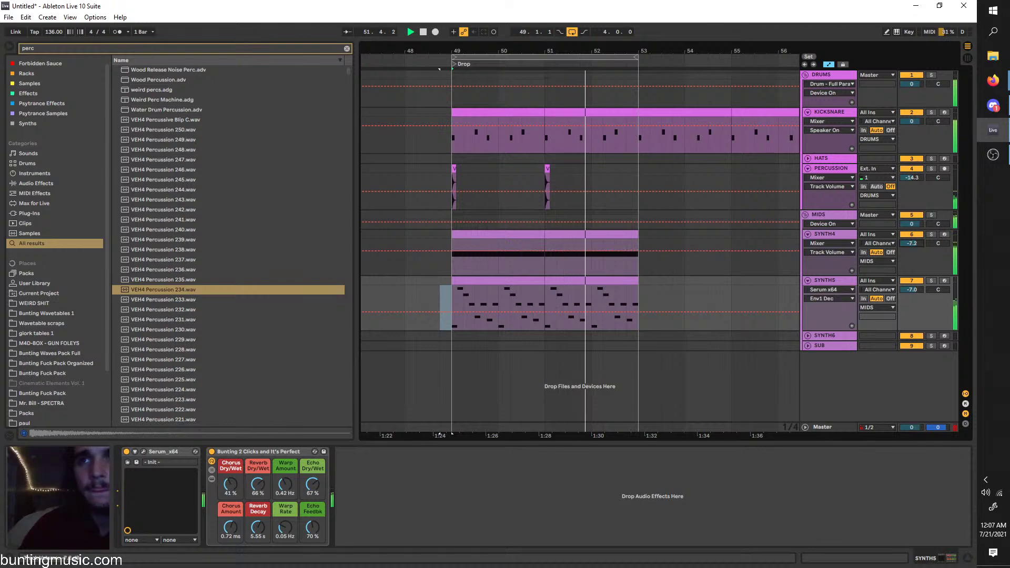
pyautogui.click(931, 234)
pyautogui.click(450, 244)
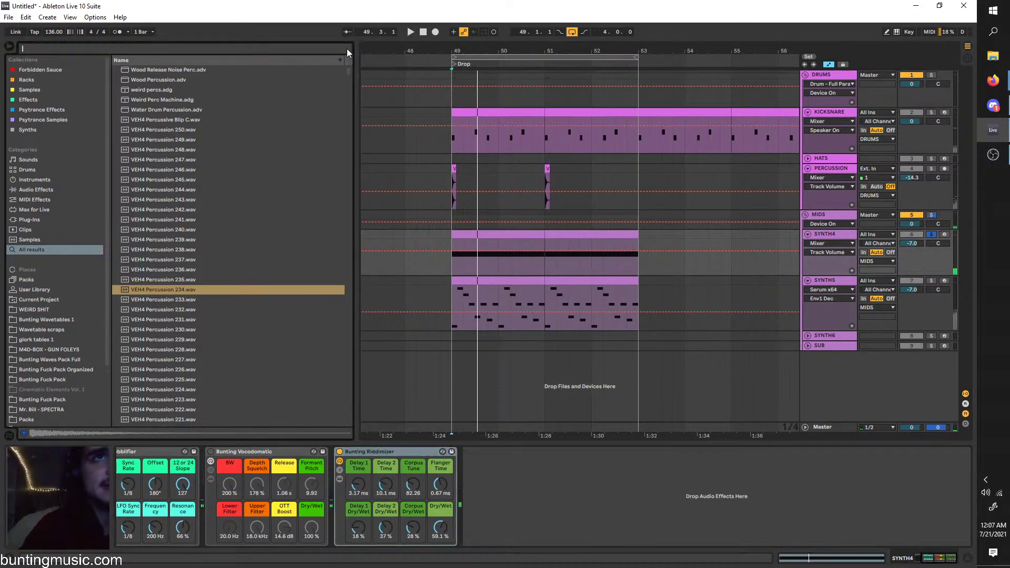
# Clear the browser search and look through the place folders for the one containing Bunting Rack Pack
pyautogui.click(346, 48)
pyautogui.click(73, 311)
pyautogui.scroll(-1, 75, 319)
pyautogui.scroll(-3, 75, 319)
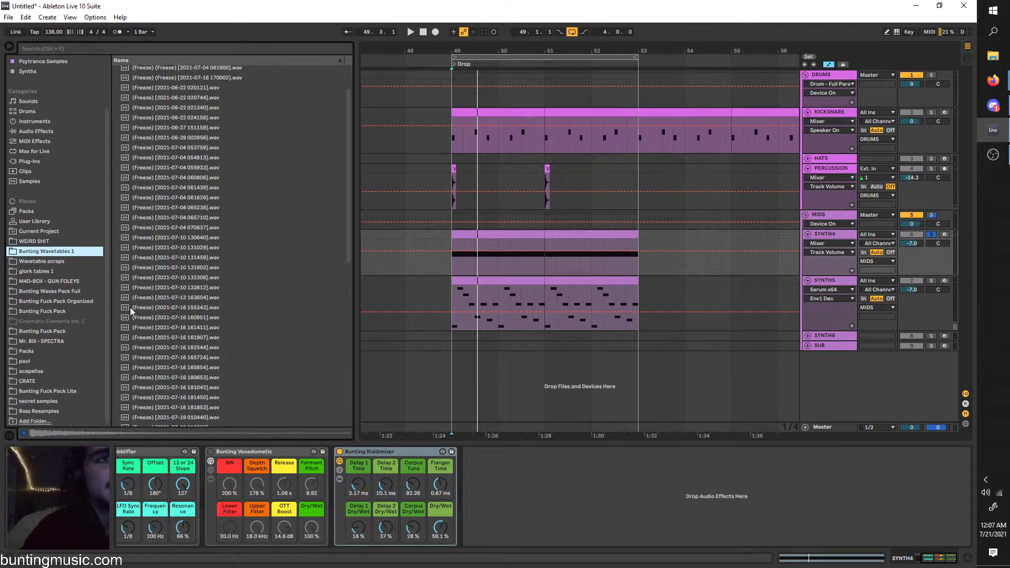
pyautogui.click(62, 272)
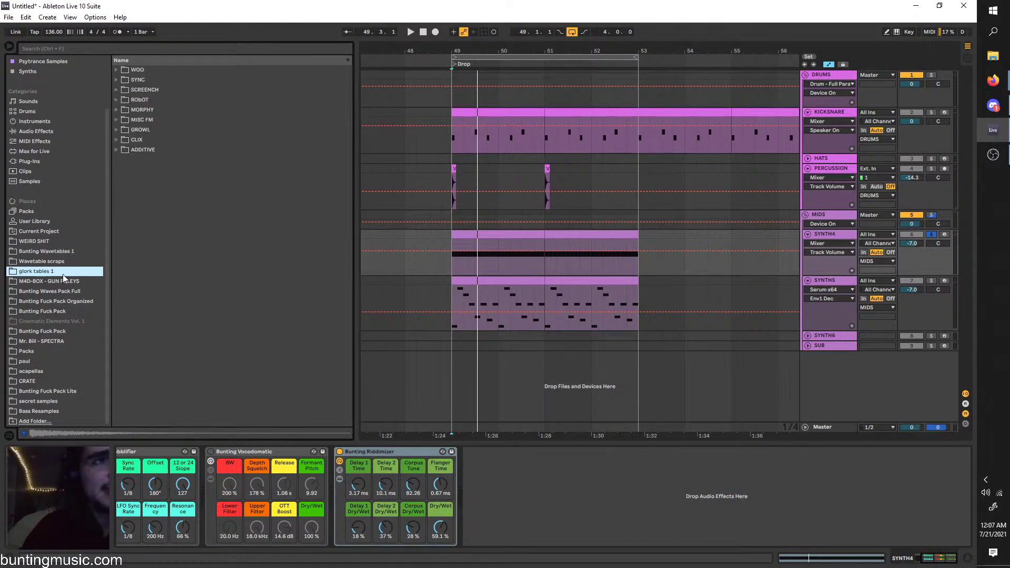
pyautogui.click(78, 265)
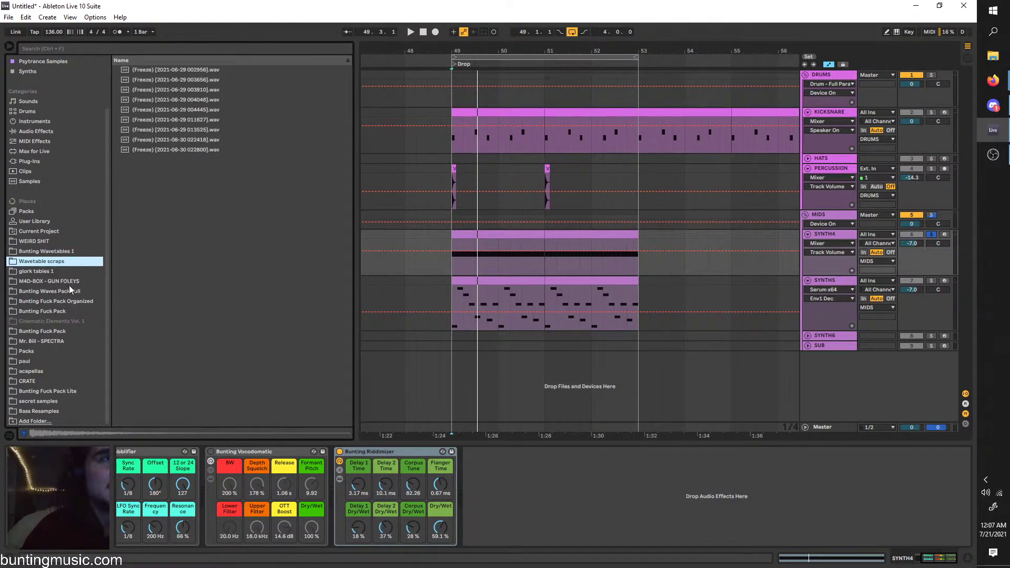
pyautogui.click(49, 372)
pyautogui.click(63, 362)
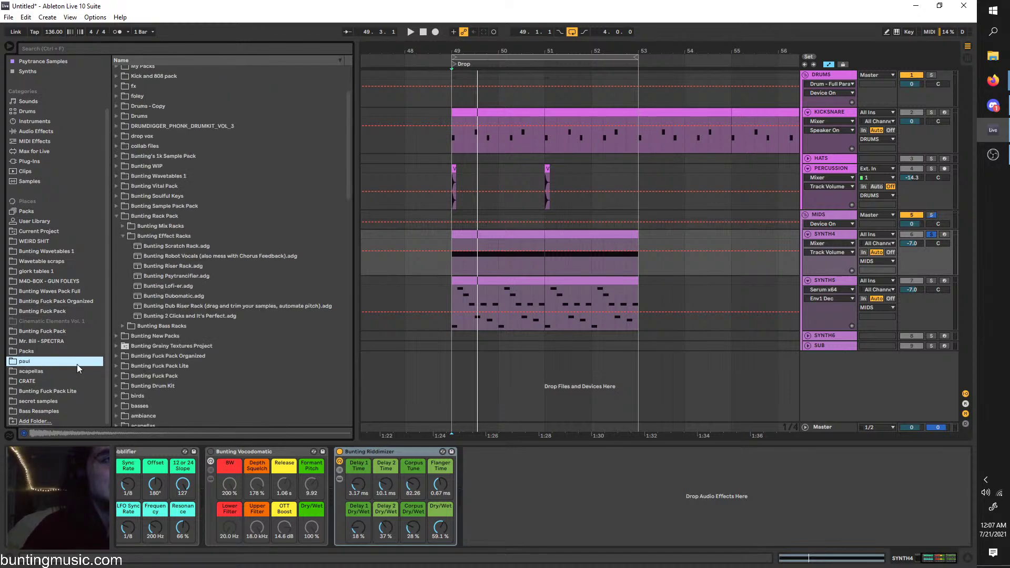
# Enable Bunting Vocodomatic on SYNTH4 during playback and set BW to 122 % and Lower Filter to 391 Hz
pyautogui.scroll(3, 242, 478)
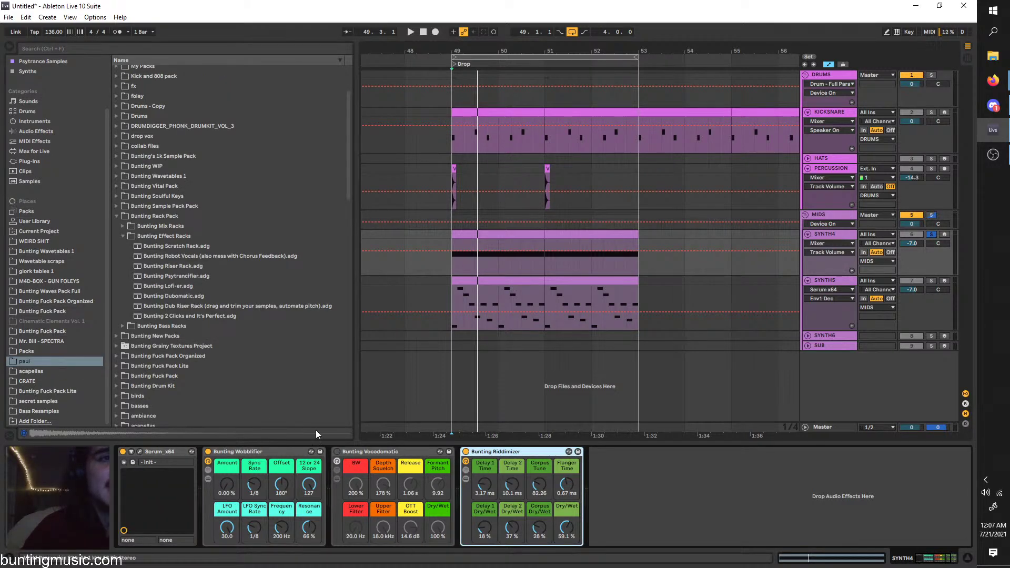
pyautogui.press('space')
pyautogui.click(336, 451)
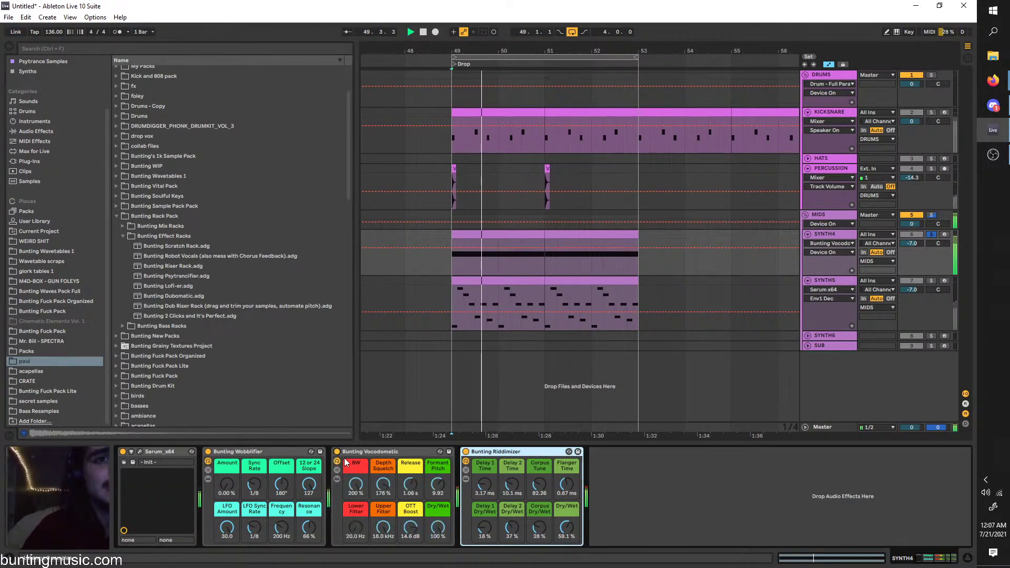
pyautogui.moveTo(355, 483)
pyautogui.mouseDown()
pyautogui.moveTo(355, 518)
pyautogui.moveTo(355, 471)
pyautogui.mouseUp()
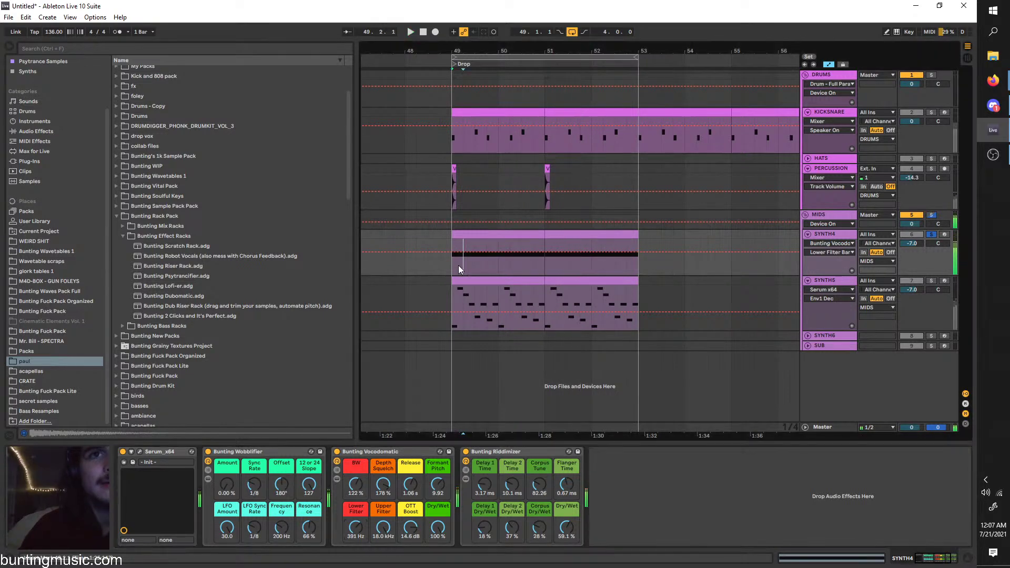
pyautogui.click(453, 279)
pyautogui.click(825, 235)
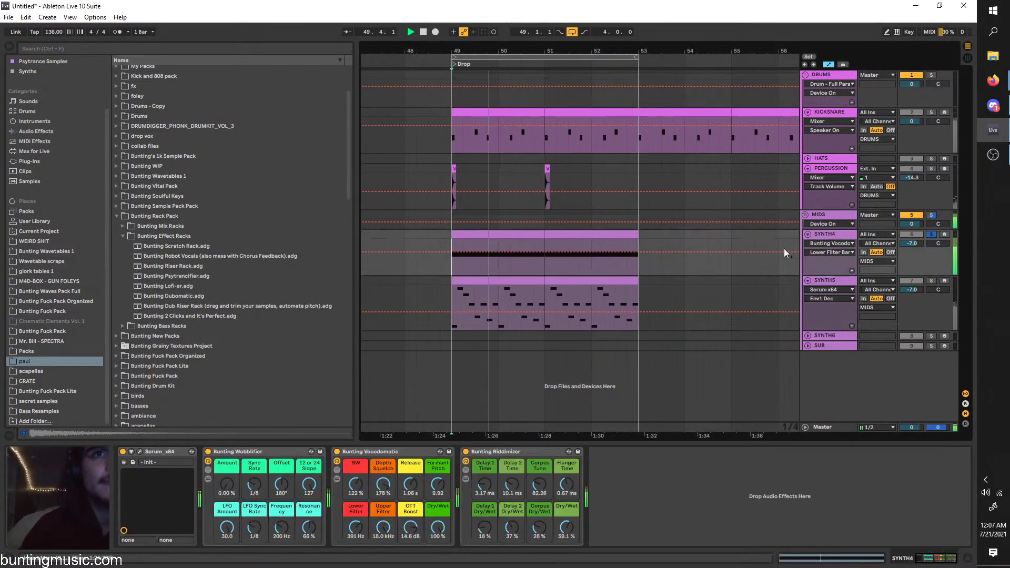
# Bypass Bunting Riddimizer on SYNTH4 and lower Vocodomatic's Upper Filter to 5.21 kHz
pyautogui.click(466, 451)
pyautogui.press('space')
pyautogui.press('space')
pyautogui.moveTo(383, 529); pyautogui.dragTo(383, 548)
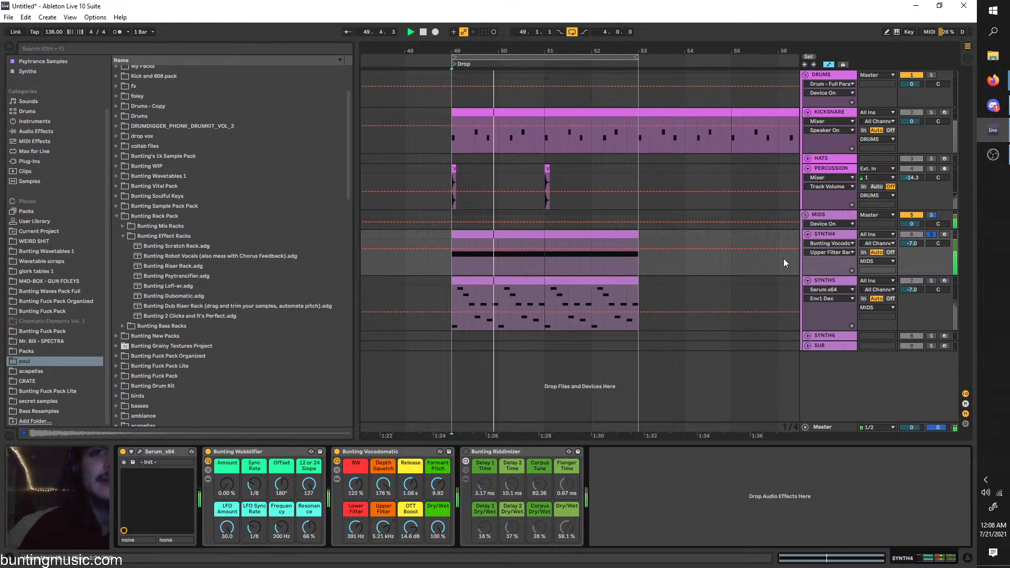
# Duplicate the SYNTH4 track and play the soloed copy
pyautogui.press('space')
pyautogui.click(826, 235)
pyautogui.hotkey('ctrl', 'd')
pyautogui.press('space')
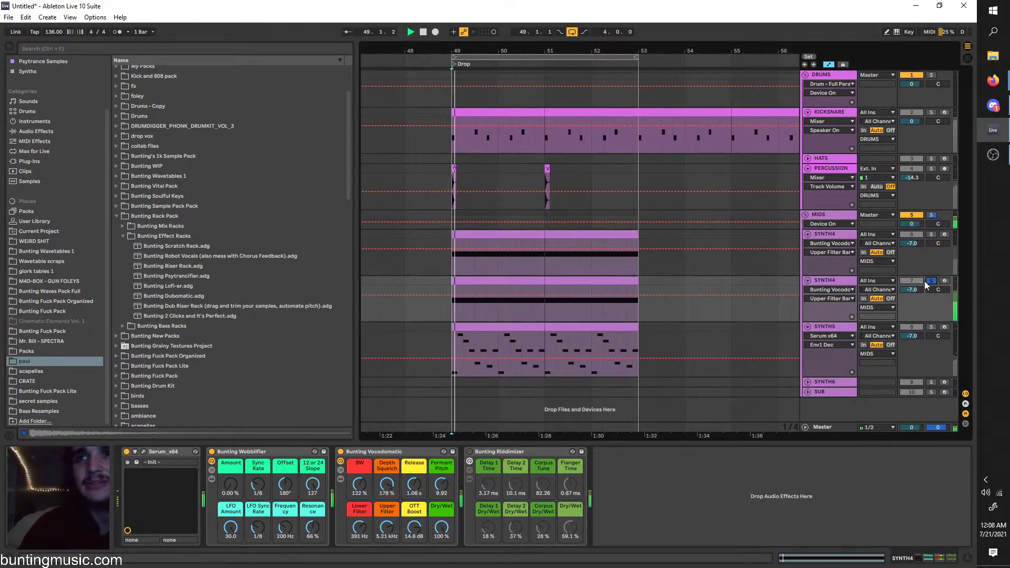
# On the duplicated SYNTH4, set Vocodomatic's Release to 2.41 s and Formant Pitch to 25.2 while auditioning
pyautogui.moveTo(414, 484); pyautogui.dragTo(442, 474)
pyautogui.press('space')
pyautogui.press('space')
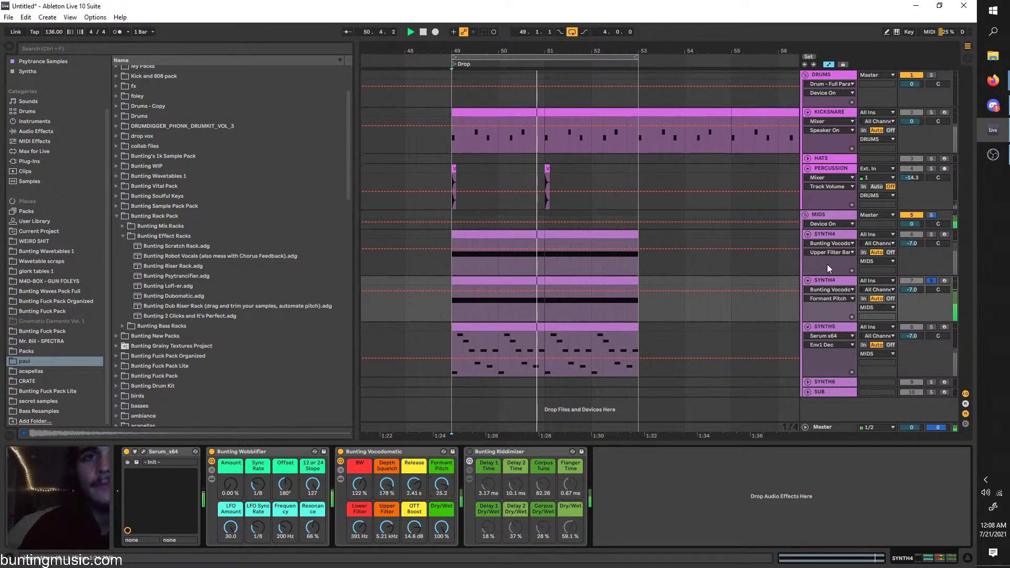
# Duplicate the second SYNTH4 track, set the new copy's Vocodomatic Formant Pitch to 13.9 and audition it soloed
pyautogui.press('space')
pyautogui.click(831, 235)
pyautogui.click(839, 279)
pyautogui.hotkey('ctrl', 'd')
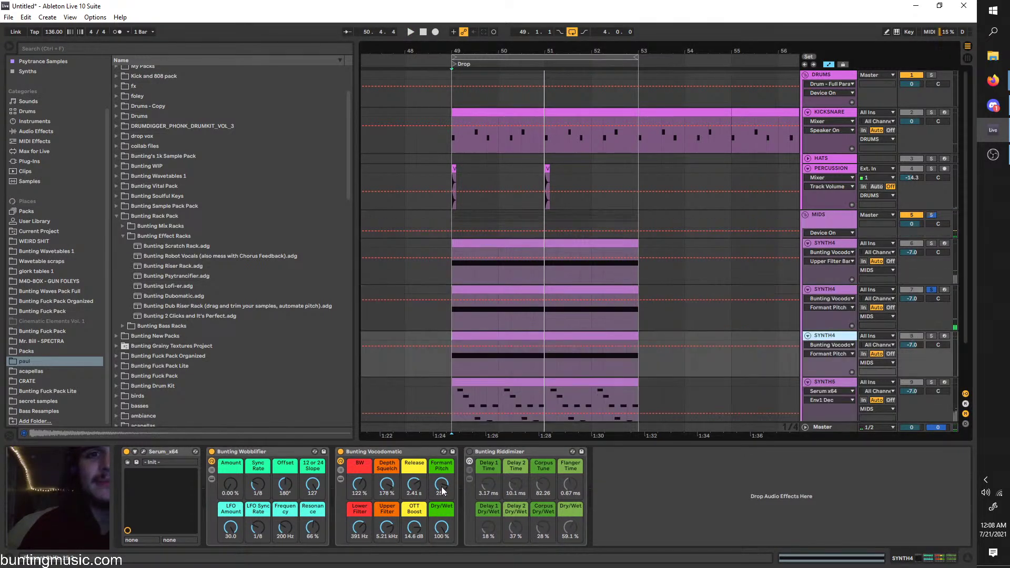
pyautogui.press('space')
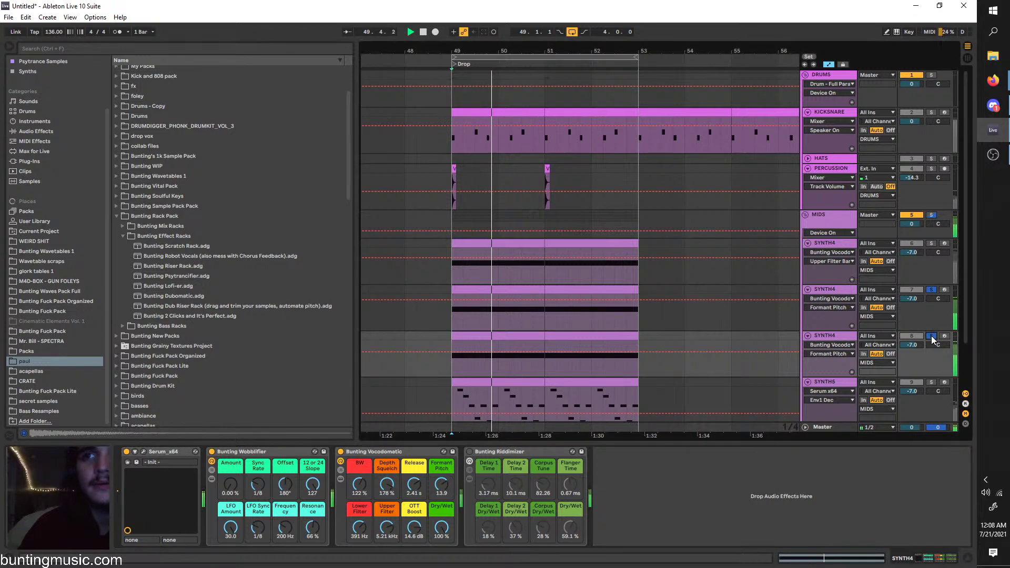
# Solo the first SYNTH4, bypass its Vocodomatic and enable Bunting Riddimizer, then unsolo it to hear the full mix
pyautogui.click(931, 243)
pyautogui.click(837, 271)
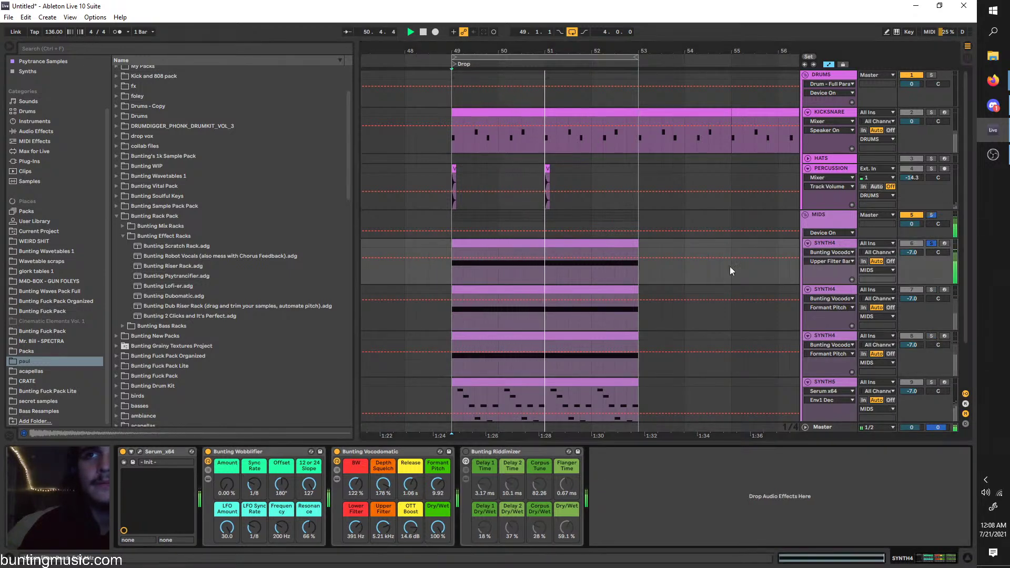
pyautogui.click(337, 452)
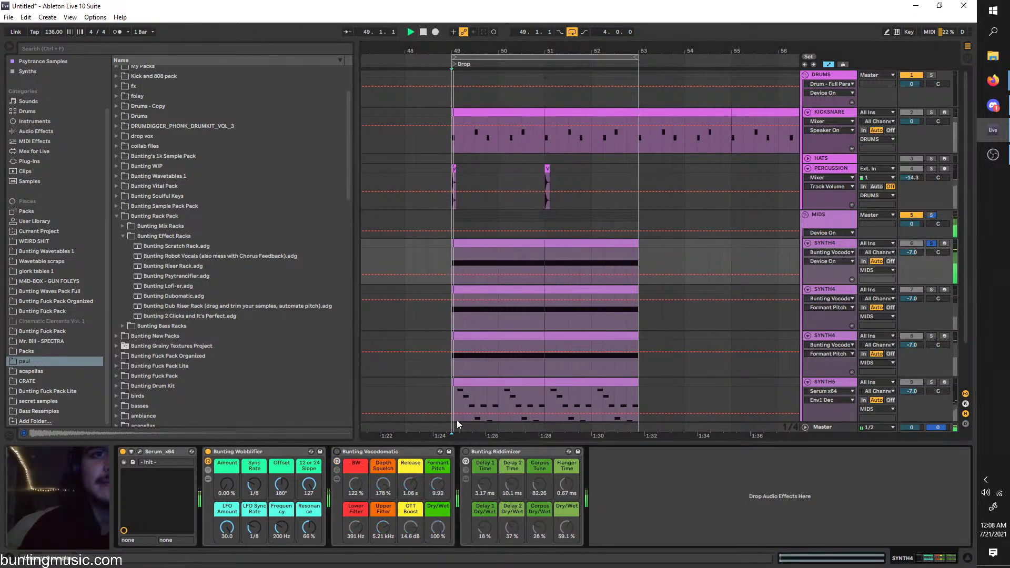
pyautogui.click(466, 452)
pyautogui.click(931, 244)
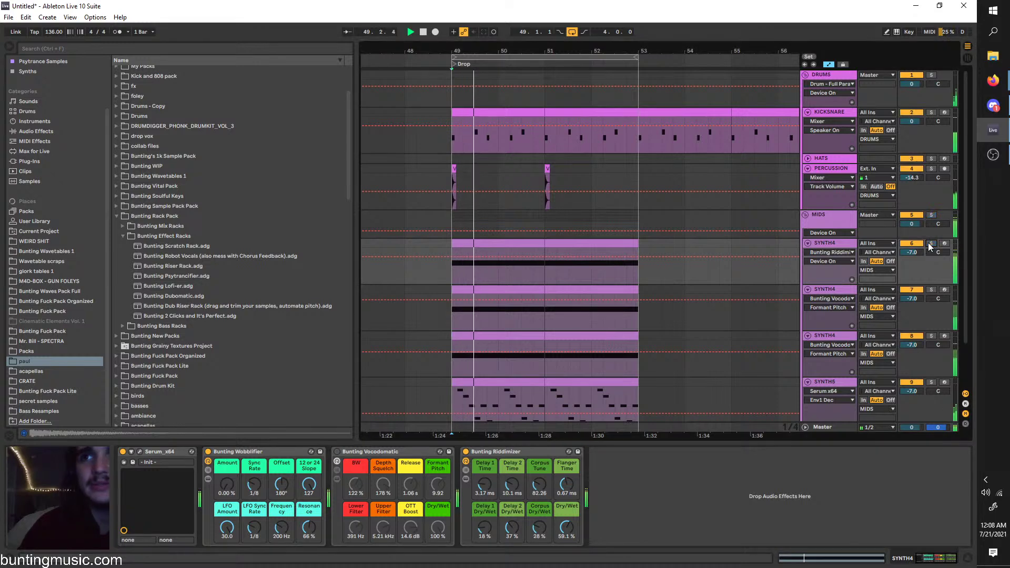
# Review the device chains of the second and first SYNTH4 tracks during playback and look through the rack pack list
pyautogui.click(844, 288)
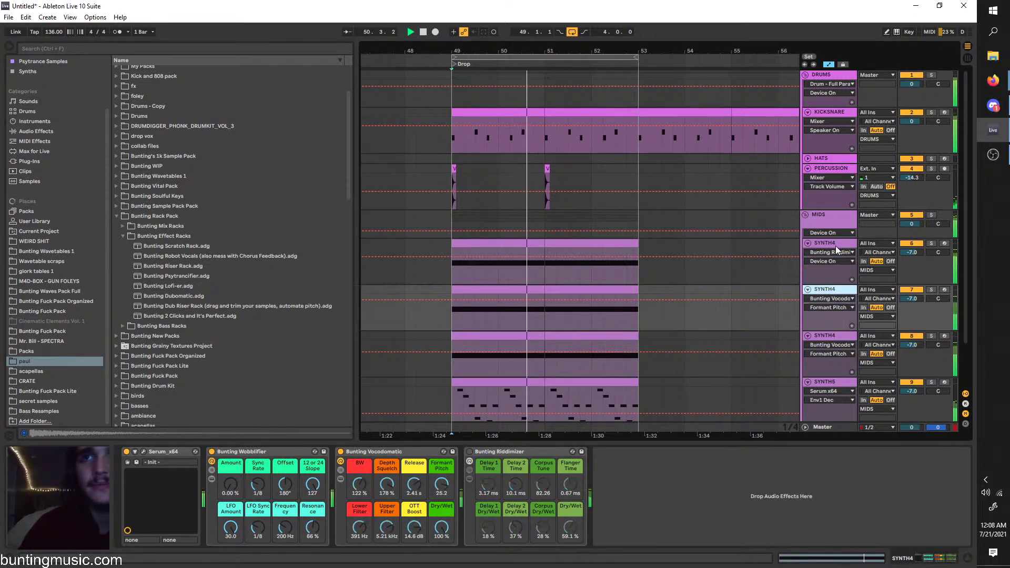
pyautogui.click(835, 245)
pyautogui.scroll(-2, 244, 242)
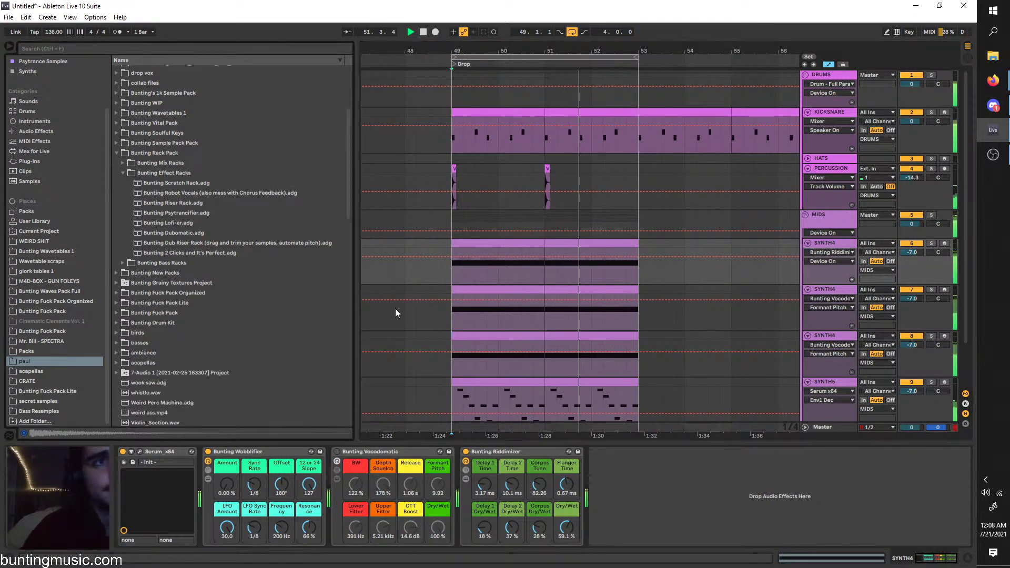
pyautogui.scroll(4, 462, 252)
pyautogui.moveTo(460, 245); pyautogui.dragTo(520, 262)
pyautogui.scroll(-2, 521, 263)
pyautogui.hotkey('ctrl', 'z')
pyautogui.scroll(-4, 755, 343)
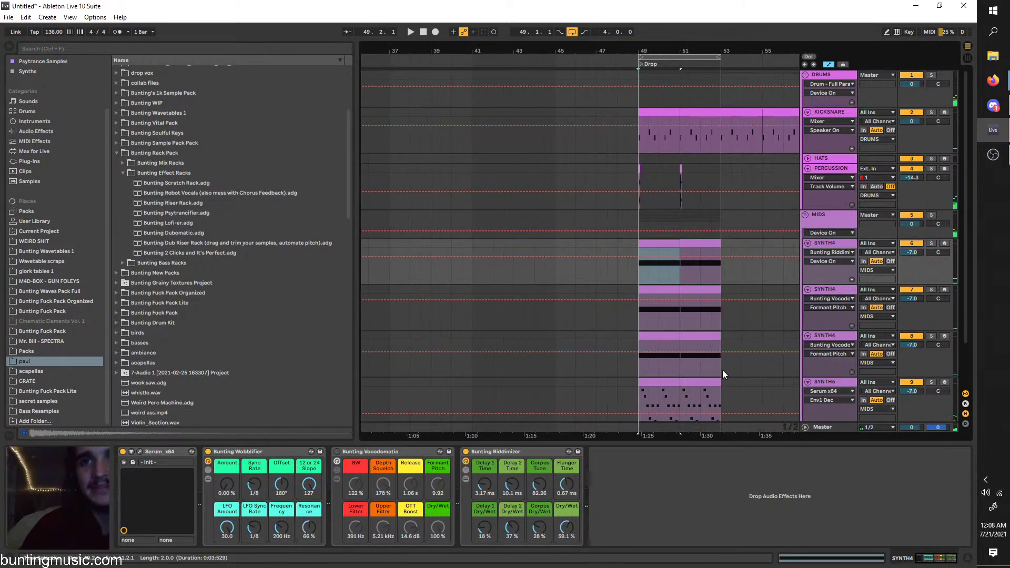
# Shift the clips on all three SYNTH4 tracks together so they start at 49.2, and audition the change
pyautogui.moveTo(721, 370)
pyautogui.mouseDown()
pyautogui.moveTo(648, 233)
pyautogui.moveTo(635, 249)
pyautogui.moveTo(667, 245)
pyautogui.mouseUp()
pyautogui.scroll(4, 635, 245)
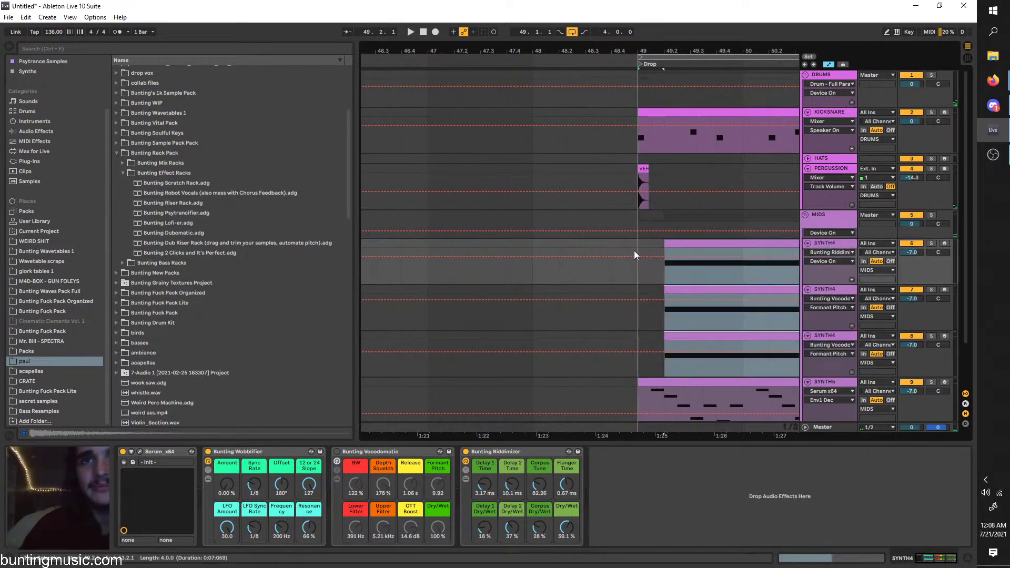
pyautogui.click(636, 248)
pyautogui.press('space')
pyautogui.hscroll(1, 638, 260)
pyautogui.hscroll(2, 637, 271)
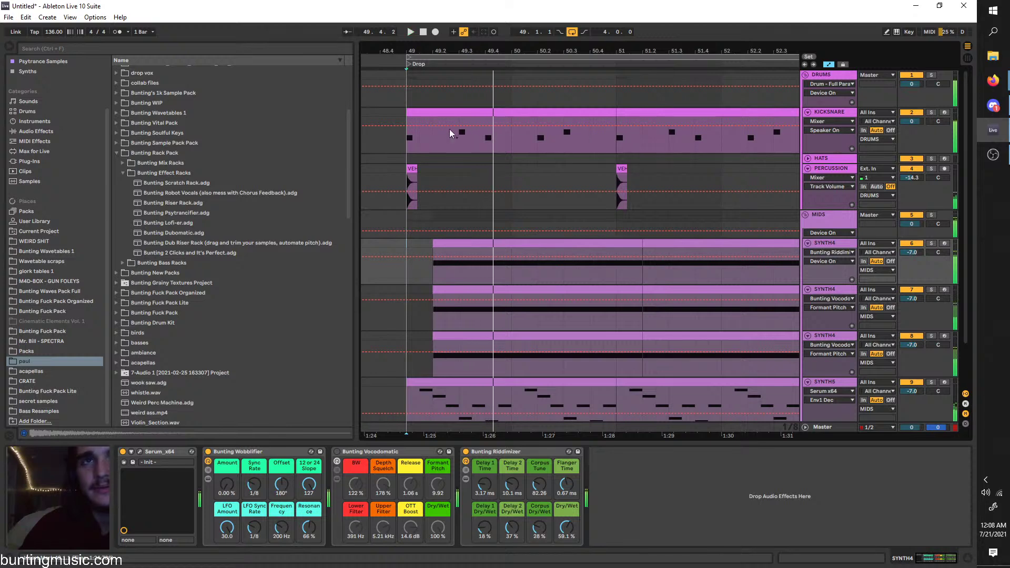
# Move the clips on the three SYNTH4 tracks further along to start at 49.4, and play the drop again
pyautogui.scroll(-3, 594, 367)
pyautogui.moveTo(705, 364); pyautogui.dragTo(565, 247)
pyautogui.press('space')
pyautogui.click(510, 245)
pyautogui.press('space')
pyautogui.scroll(5, 543, 254)
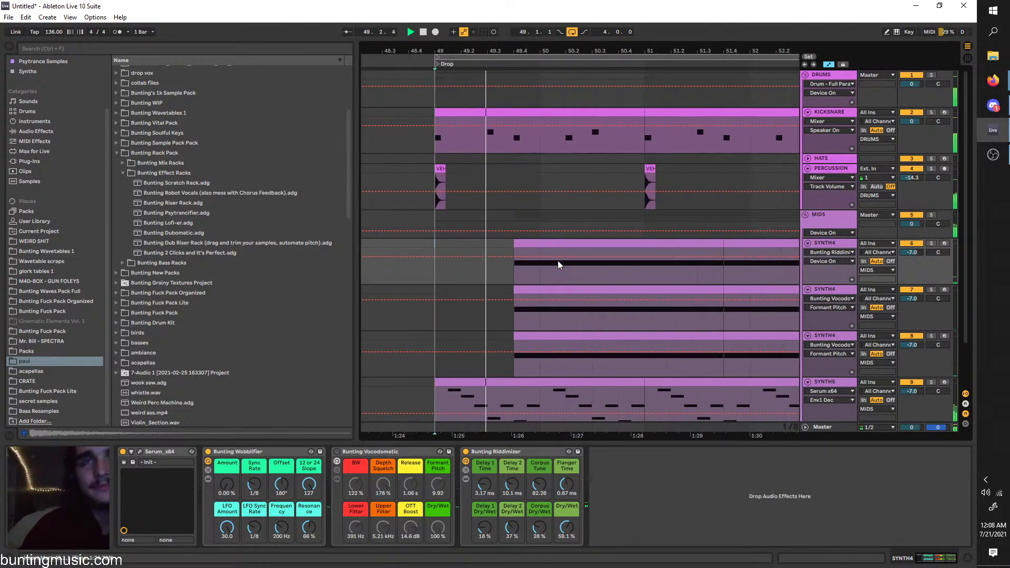
pyautogui.scroll(-4, 620, 367)
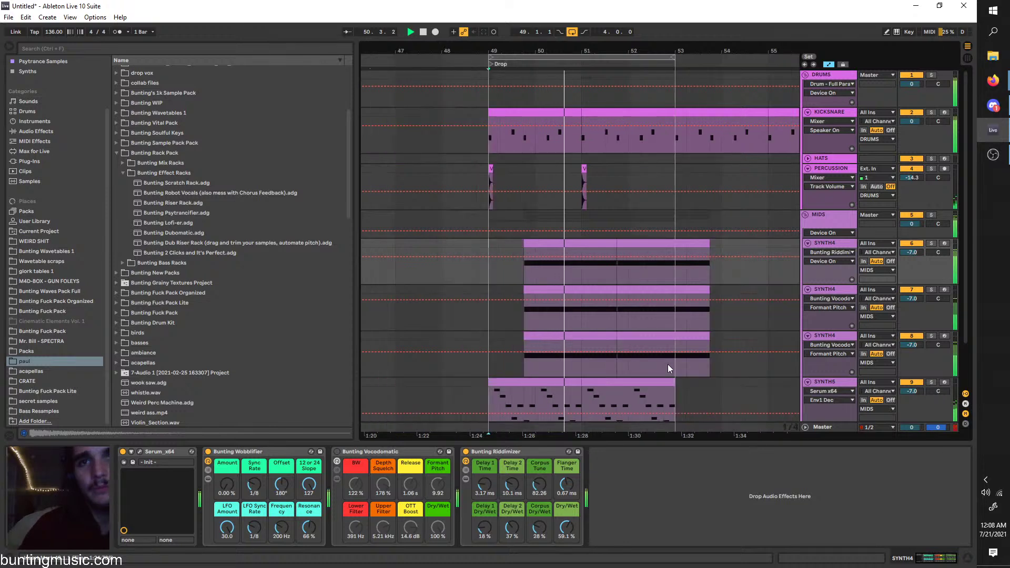
# Delete the SYNTH4 material after bar 51 on all three tracks, duplicate the bar 49–51 section up to bar 53, and play it
pyautogui.moveTo(694, 370); pyautogui.dragTo(554, 242)
pyautogui.press('Delete')
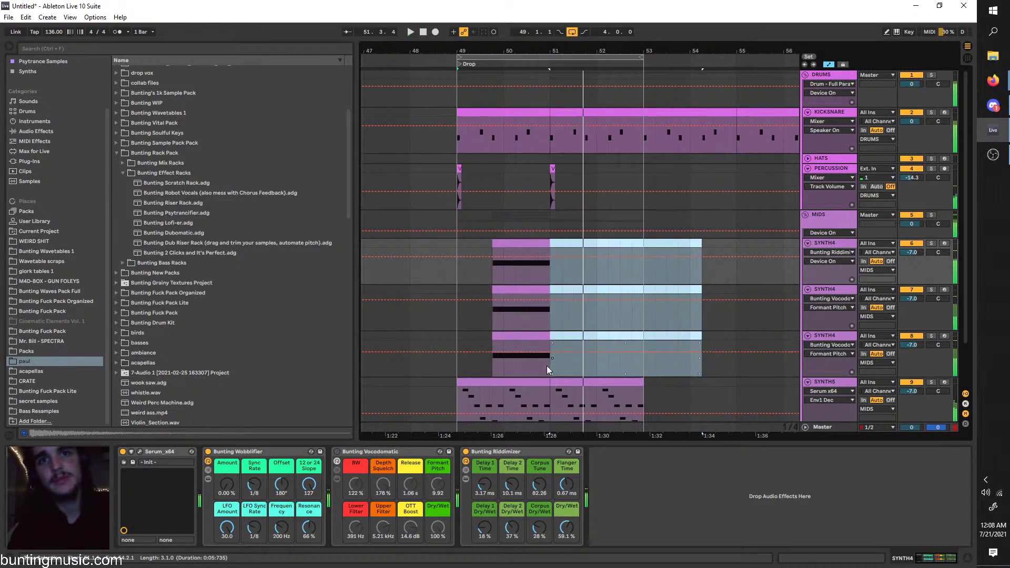
pyautogui.press('space')
pyautogui.moveTo(547, 365); pyautogui.dragTo(458, 244)
pyautogui.hotkey('ctrl', 'd')
pyautogui.click(457, 244)
pyautogui.press('space')
pyautogui.scroll(4, 460, 244)
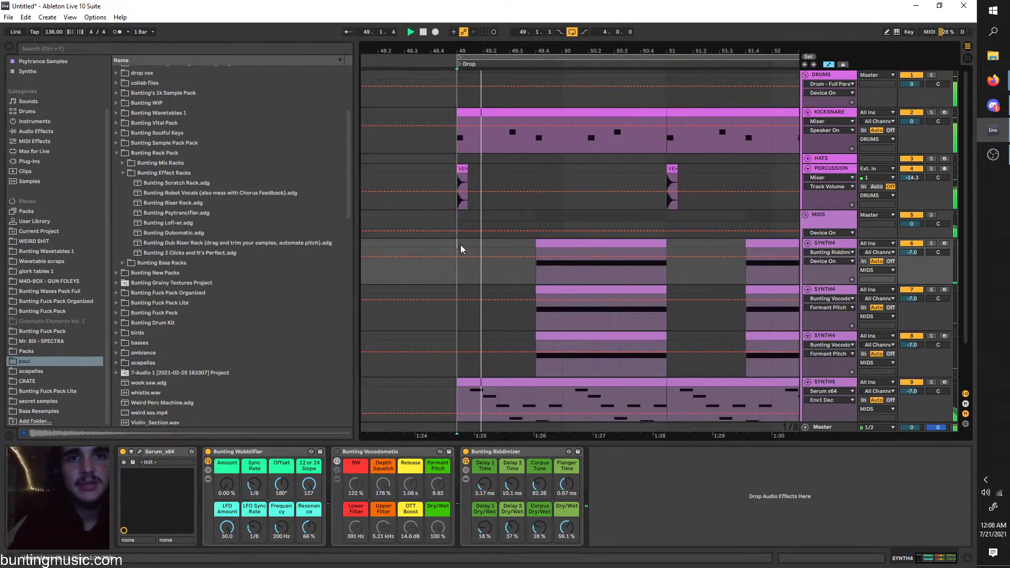
pyautogui.scroll(-4, 460, 245)
pyautogui.scroll(-2, 493, 397)
# Insert a new MIDI track with Serum in the MIDS group and place it above the first SYNTH4 track
pyautogui.click(826, 328)
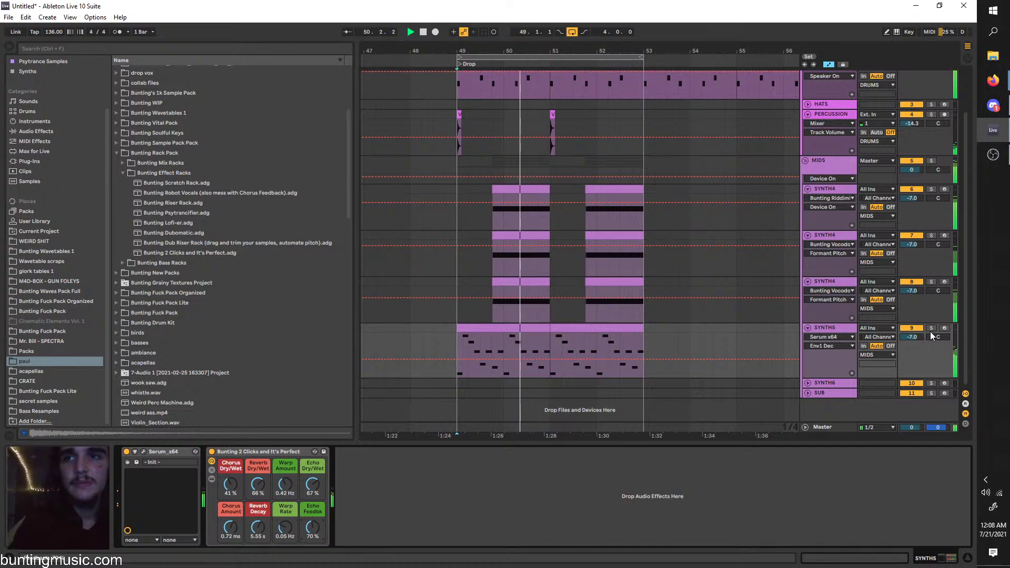
pyautogui.press('z')
pyautogui.scroll(1, 594, 278)
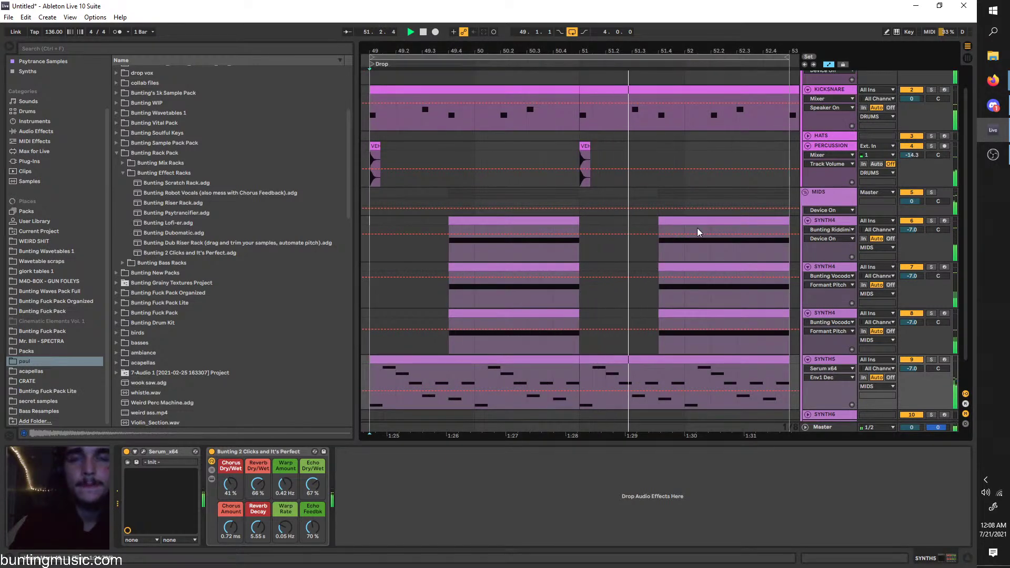
pyautogui.click(839, 225)
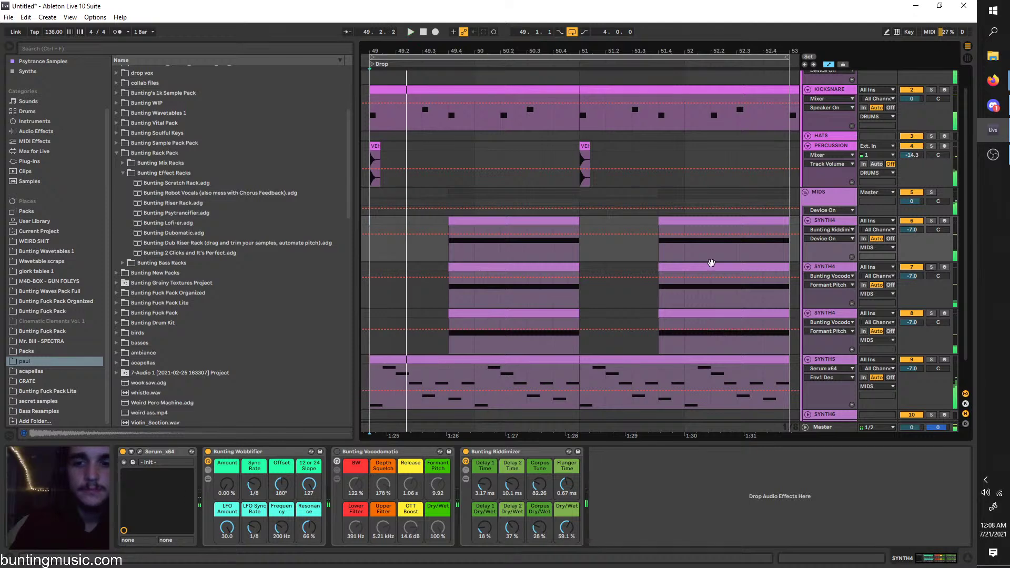
pyautogui.press('space')
pyautogui.rightClick(842, 225)
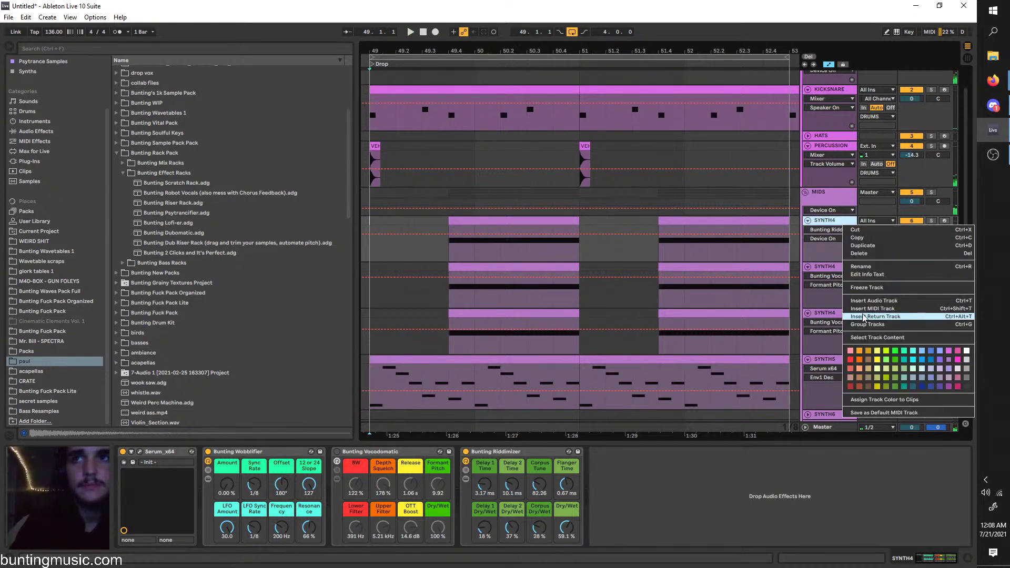
pyautogui.click(862, 316)
pyautogui.hotkey('ctrl', 'shift', 't')
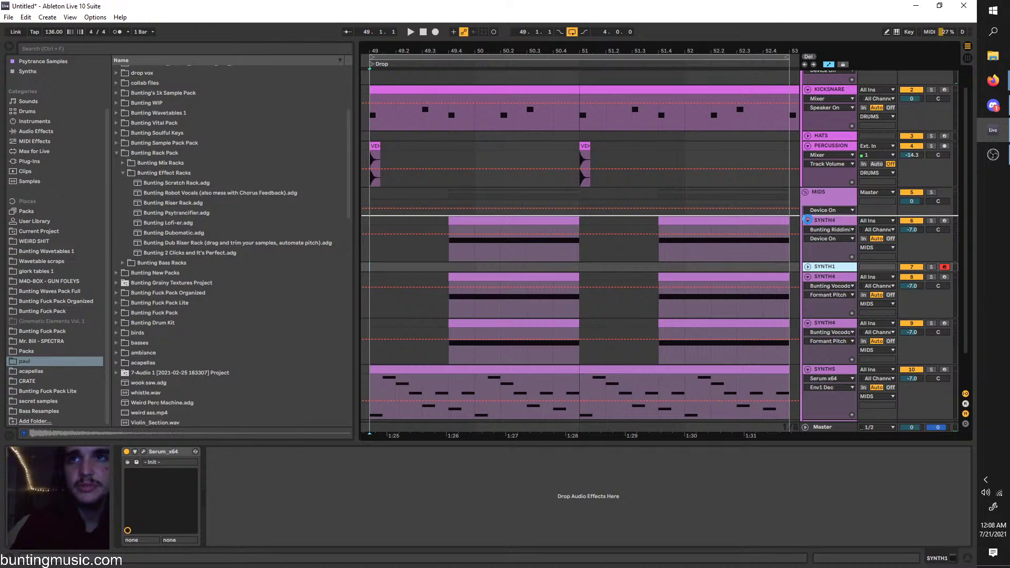
pyautogui.moveTo(807, 219); pyautogui.dragTo(579, 207)
# Copy the first SYNTH4 clip to bar 49 on the new SYNTH1 track and shorten it to end at 49.3
pyautogui.click(476, 267)
pyautogui.click(386, 250)
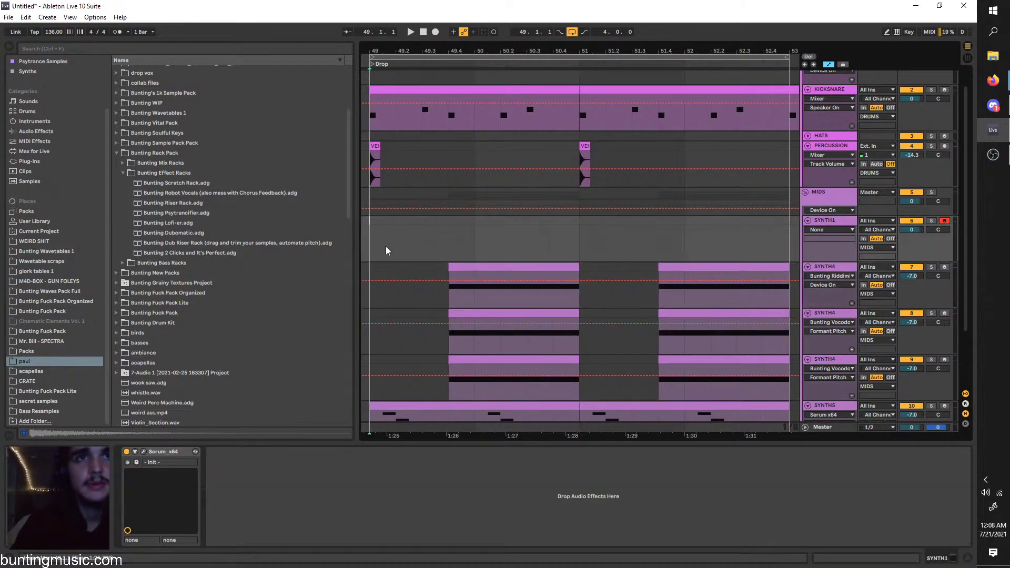
pyautogui.hotkey('ctrl', 'v')
pyautogui.press('space')
pyautogui.press('space')
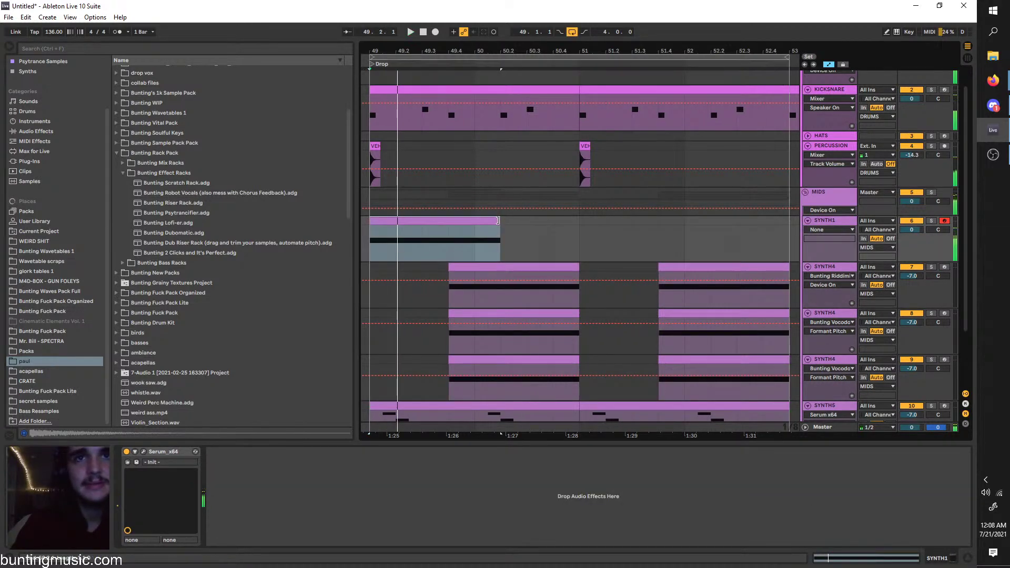
pyautogui.moveTo(500, 224); pyautogui.dragTo(423, 238)
pyautogui.click(372, 252)
# Look through the Bunting Effect Racks folder and play the shortened SYNTH1 clip
pyautogui.doubleClick(818, 223)
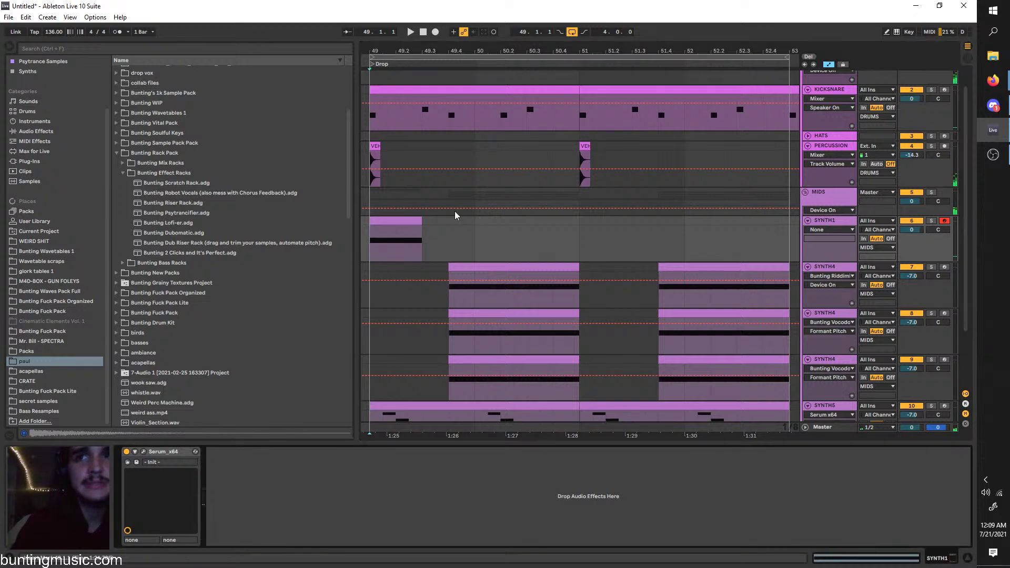
pyautogui.scroll(-2, 129, 224)
pyautogui.scroll(5, 128, 228)
pyautogui.click(135, 298)
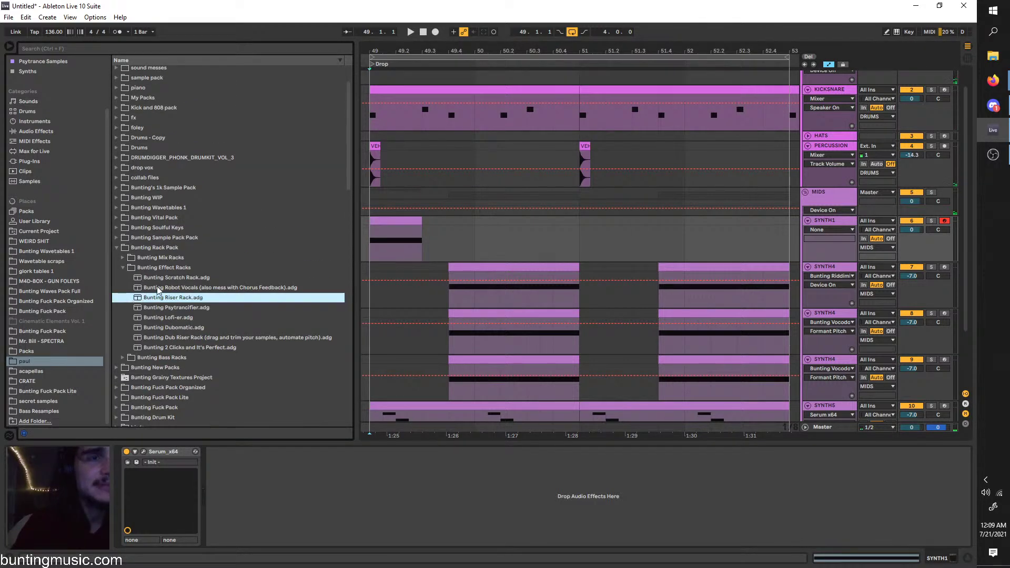
pyautogui.press('space')
# Duplicate the SYNTH1 track, solo the copy, extend its clip to bar 51 and duplicate that clip up to bar 53
pyautogui.click(825, 222)
pyautogui.hotkey('ctrl', 'd')
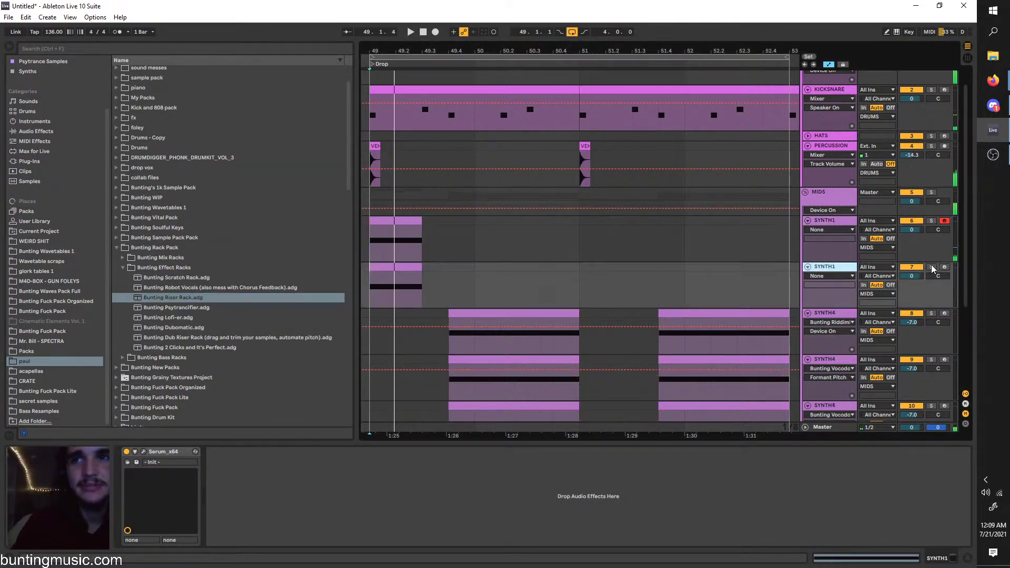
pyautogui.moveTo(419, 266); pyautogui.dragTo(579, 266)
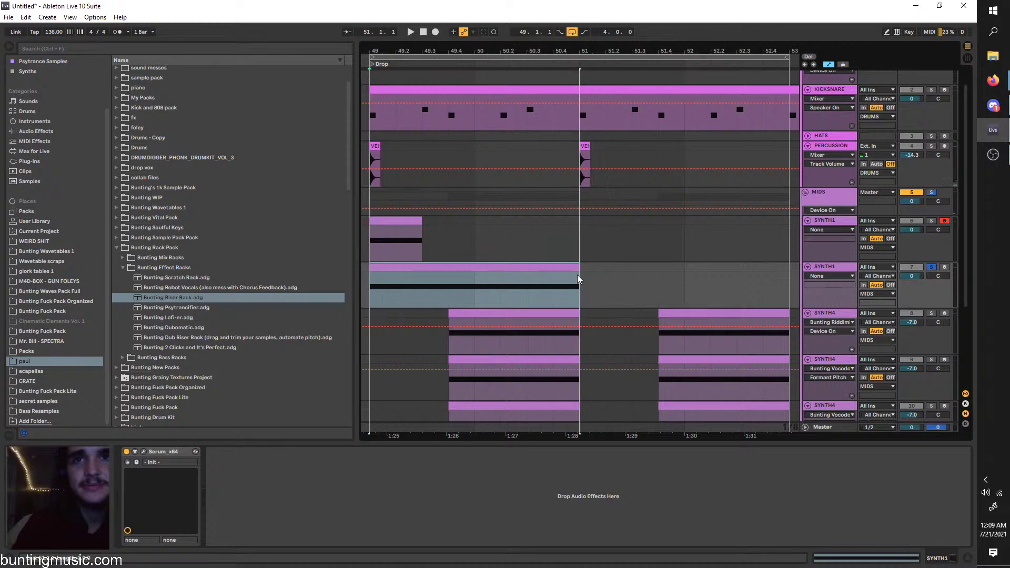
pyautogui.hotkey('ctrl', 'd')
pyautogui.scroll(-2, 569, 268)
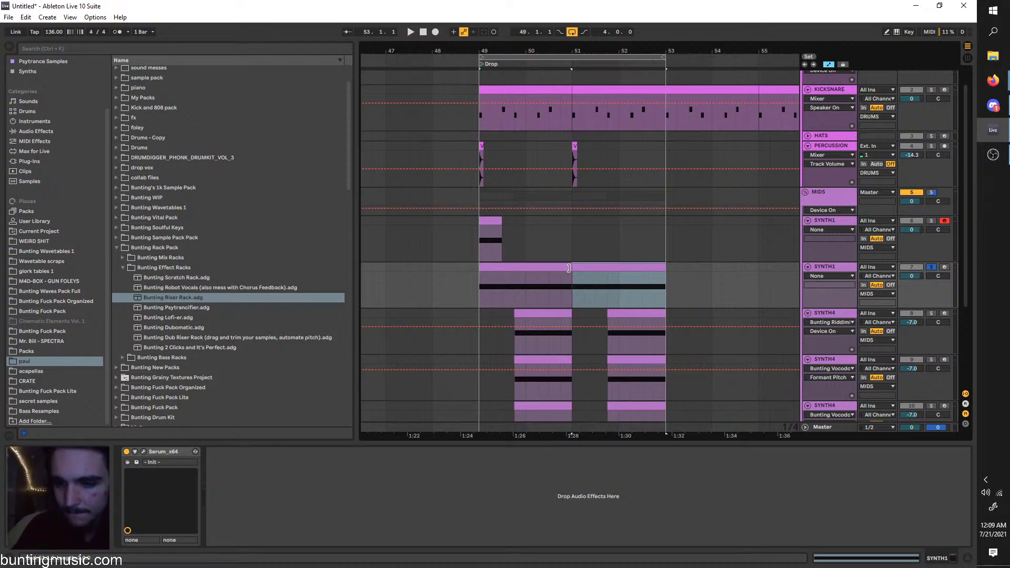
# Find the Velocity MIDI effect by searching "velo", add it before Serum on the soloed SYNTH1 track, and audition it
pyautogui.click(181, 51)
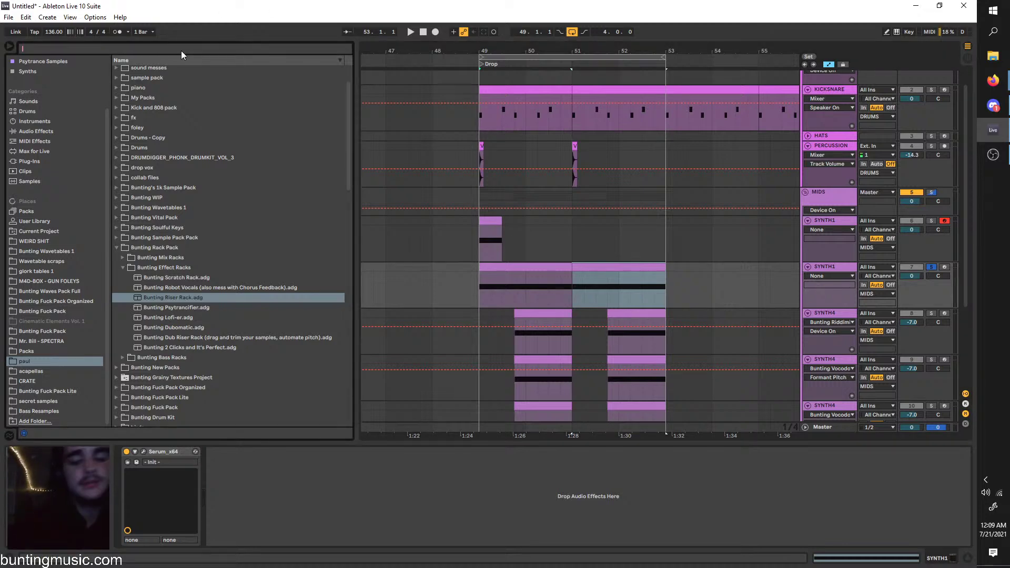
pyautogui.write('velo')
pyautogui.click(46, 191)
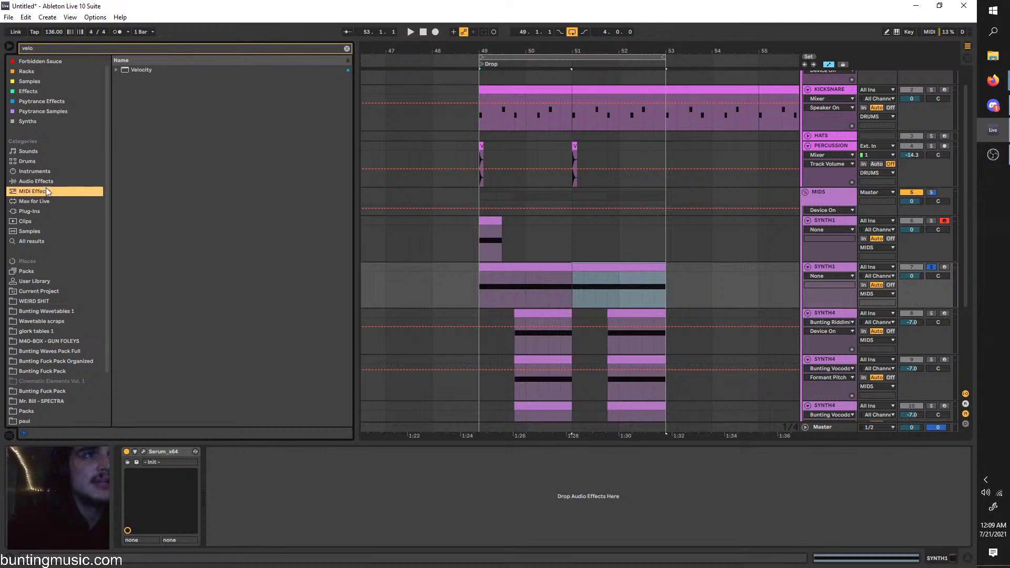
pyautogui.click(122, 69)
pyautogui.doubleClick(124, 69)
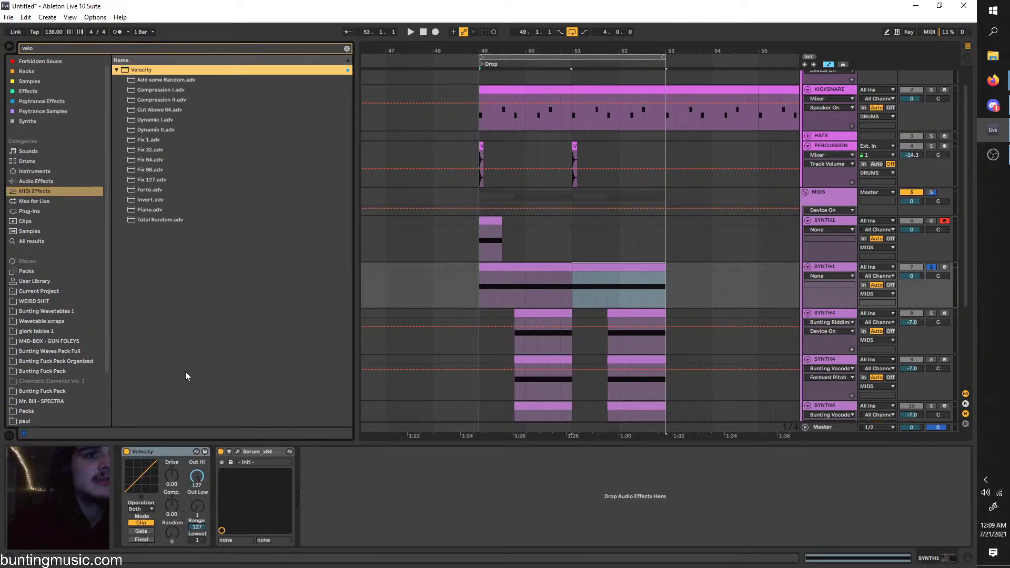
pyautogui.press('space')
pyautogui.click(485, 288)
pyautogui.press('space')
pyautogui.press('space')
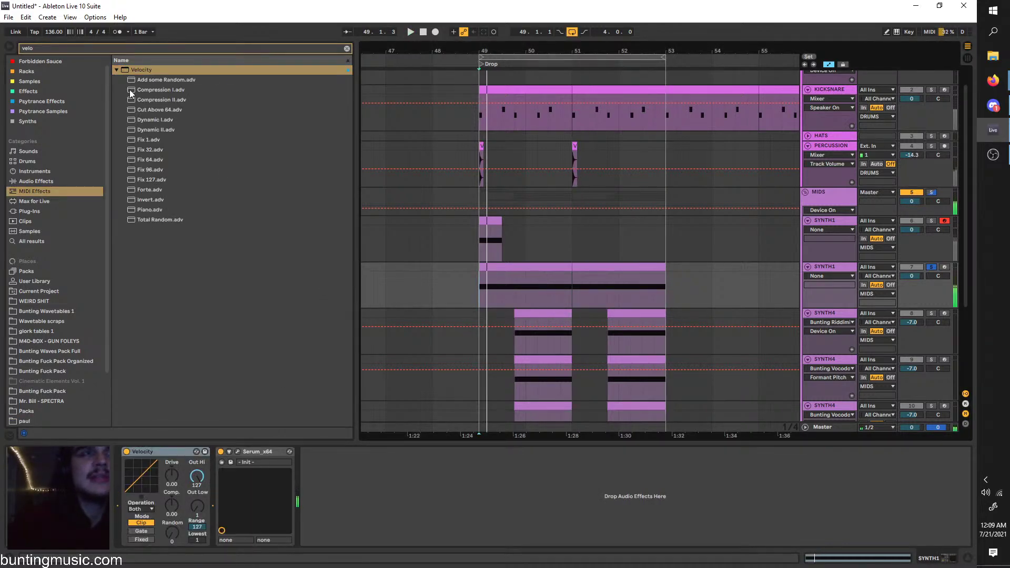
# Search the instruments for "piano", replace Serum on the soloed SYNTH1 with Simpler's Grand Piano.adg, and play it
pyautogui.click(126, 47)
pyautogui.write('piano')
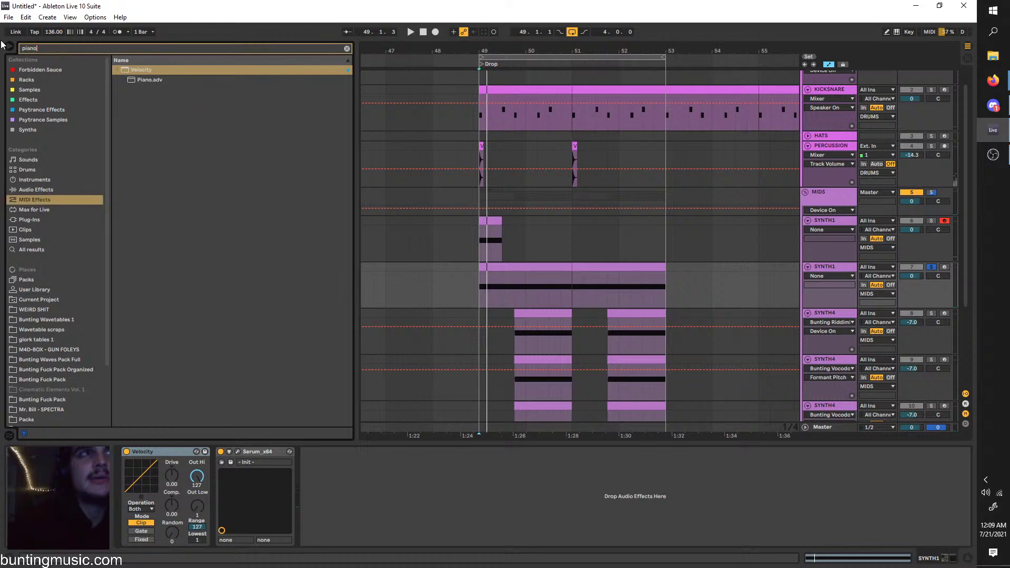
pyautogui.click(39, 219)
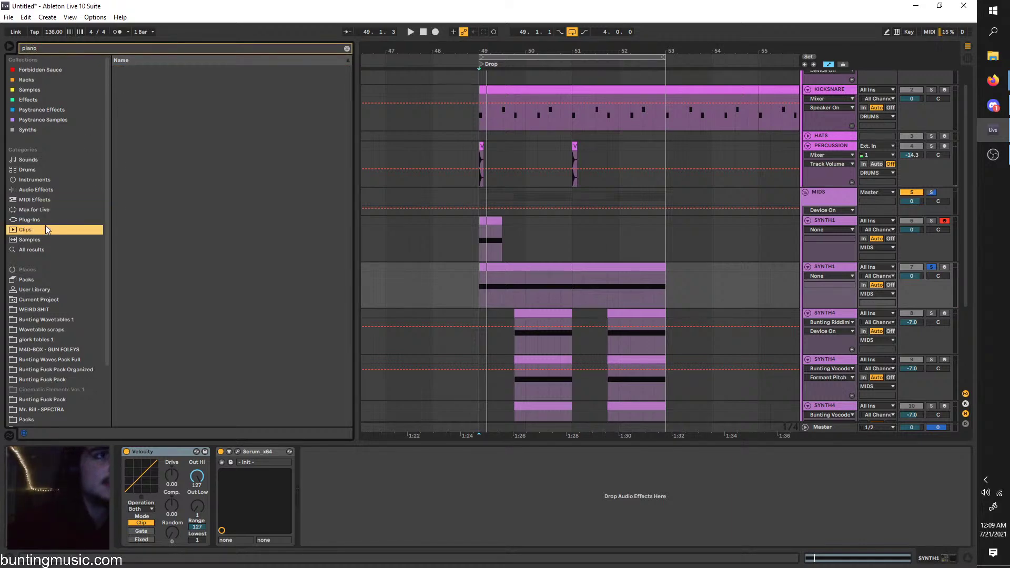
pyautogui.click(58, 180)
pyautogui.click(124, 120)
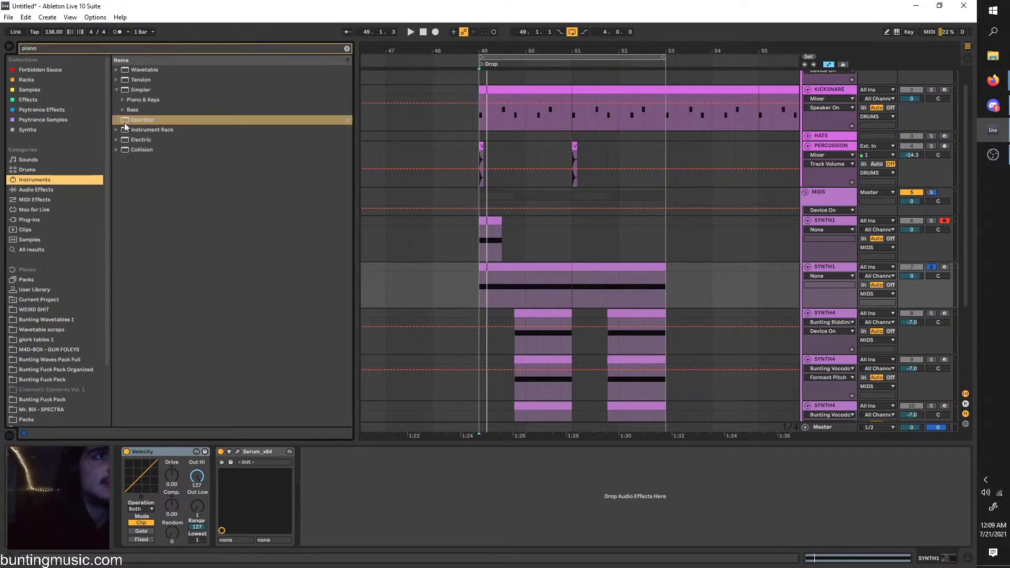
pyautogui.click(121, 100)
pyautogui.moveTo(140, 124)
pyautogui.mouseDown()
pyautogui.moveTo(259, 452)
pyautogui.moveTo(164, 133)
pyautogui.moveTo(141, 121)
pyautogui.mouseUp()
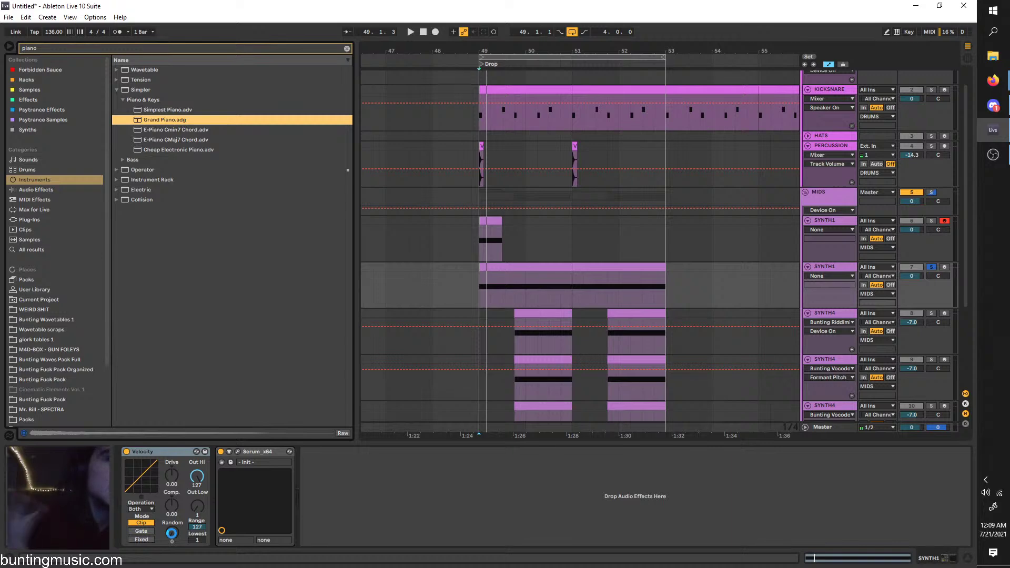
pyautogui.press('Return')
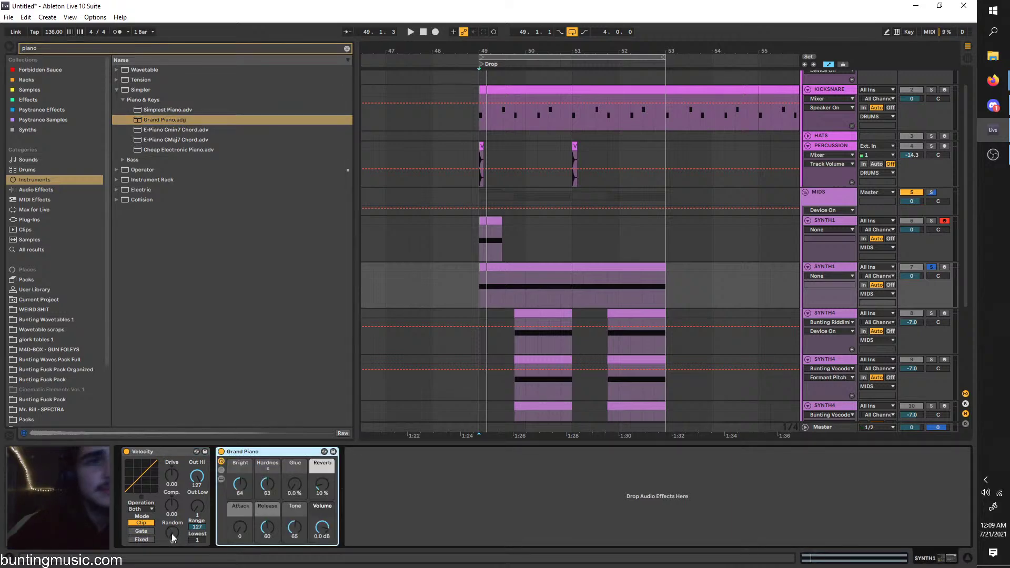
pyautogui.press('space')
pyautogui.press('space')
# Try repeating a 1/16-note slice from the start of the soloed SYNTH1 clip up to 49.3, and play it
pyautogui.press('+')
pyautogui.press('+')
pyautogui.press('+')
pyautogui.press('+')
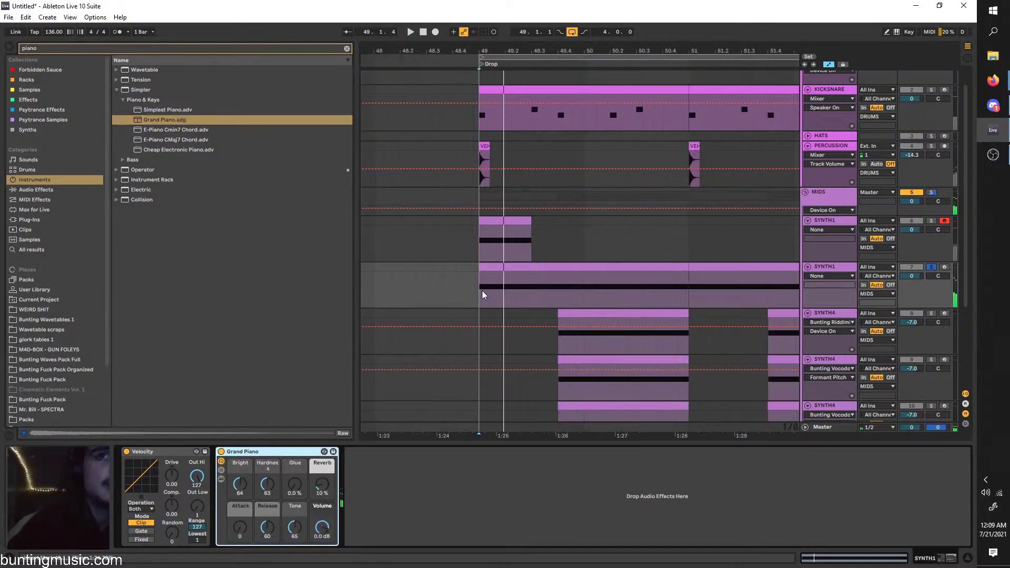
pyautogui.click(493, 278)
pyautogui.hotkey('ctrl', 'd')
pyautogui.hotkey('ctrl', 'd')
pyautogui.hotkey('ctrl', 'd')
pyautogui.hotkey('ctrl', 'd')
pyautogui.click(479, 287)
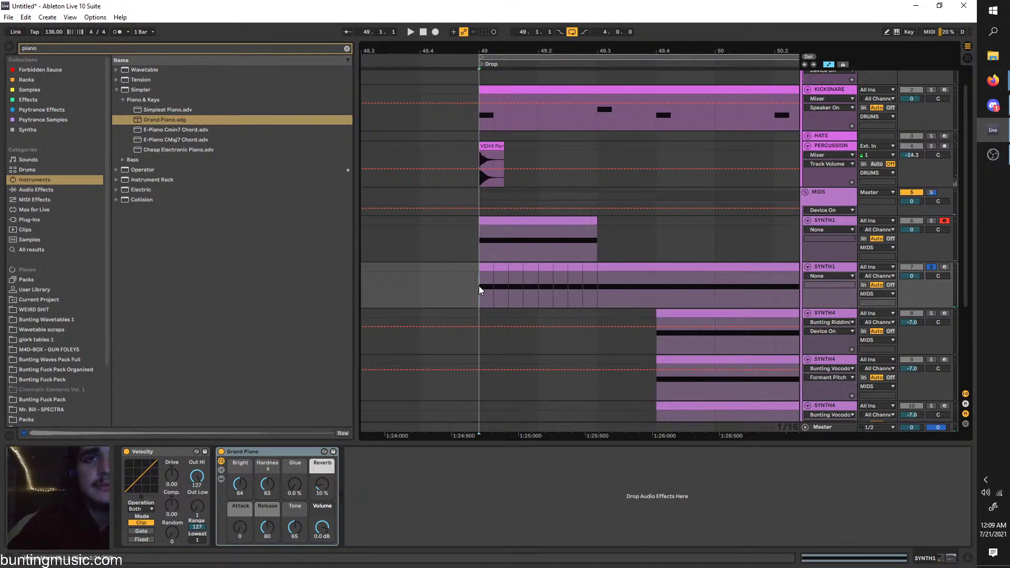
pyautogui.press('space')
pyautogui.moveTo(596, 290); pyautogui.dragTo(483, 269)
pyautogui.hotkey('ctrl', 'z')
pyautogui.press('space')
# Lengthen the first slice of the soloed SYNTH1 clip to a 1/8 note and duplicate it repeatedly to about 51.2
pyautogui.click(488, 269)
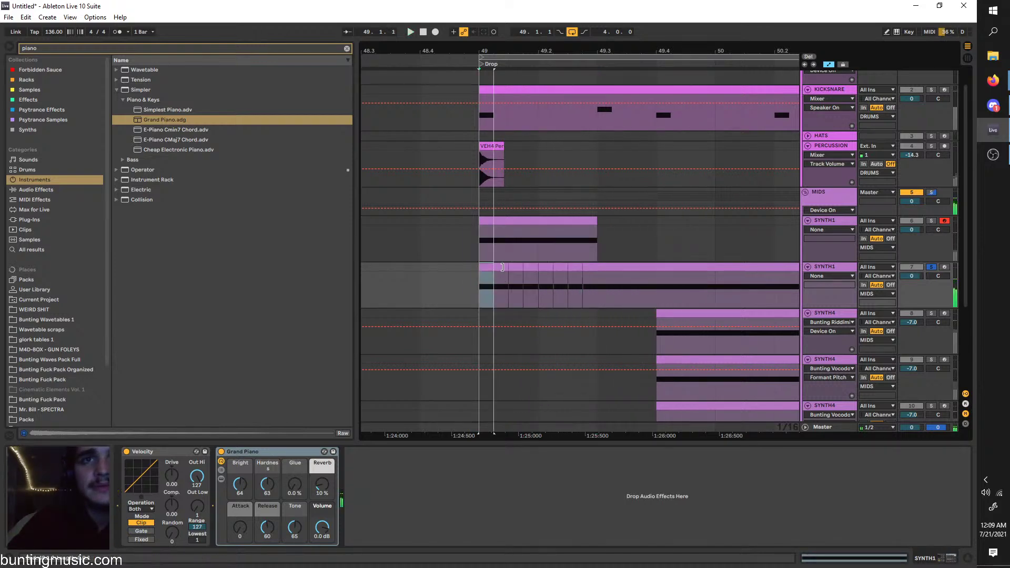
pyautogui.keyDown('shift'); pyautogui.click(499, 269); pyautogui.keyUp('shift')
pyautogui.scroll(-4, 499, 269)
pyautogui.hotkey('ctrl', 'd')
pyautogui.hotkey('ctrl', 'd')
pyautogui.hotkey('ctrl', 'd')
pyautogui.hotkey('ctrl', 'd')
pyautogui.hotkey('ctrl', 'd')
pyautogui.hotkey('ctrl', 'd')
pyautogui.hotkey('ctrl', 'd')
pyautogui.hotkey('ctrl', 'd')
pyautogui.hotkey('ctrl', 'd')
pyautogui.hotkey('ctrl', 'd')
pyautogui.hotkey('ctrl', 'd')
pyautogui.hotkey('ctrl', 'd')
pyautogui.hotkey('ctrl', 'd')
pyautogui.hotkey('ctrl', 'd')
pyautogui.hotkey('ctrl', 'd')
pyautogui.hotkey('ctrl', 'd')
pyautogui.hotkey('ctrl', 'd')
pyautogui.click(491, 295)
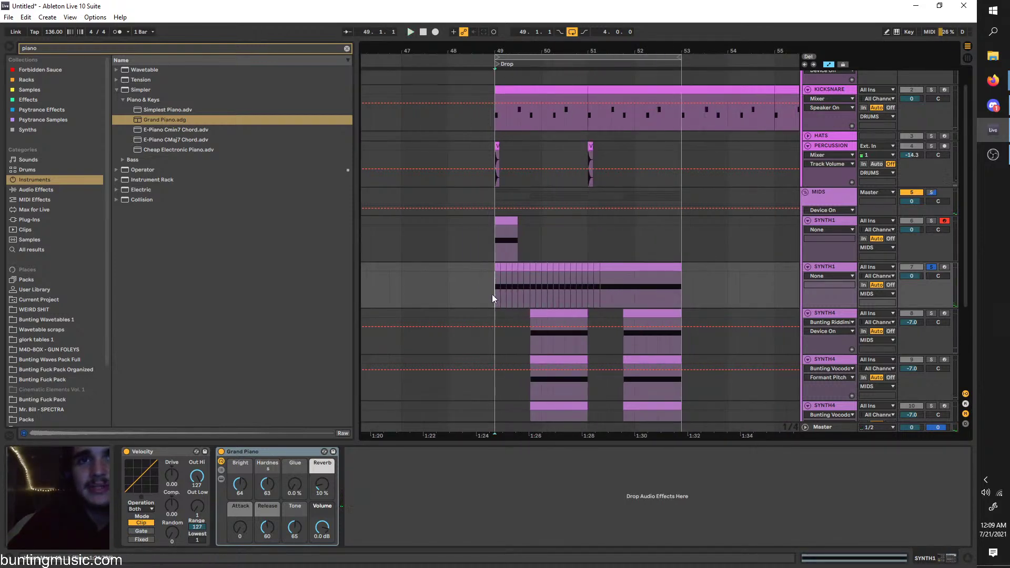
pyautogui.scroll(3, 492, 295)
# During playback, set the Velocity effect's Random to 54, Out Hi to 39, Comp. to -0.48 and Drive to -0.24
pyautogui.press('space')
pyautogui.moveTo(172, 534)
pyautogui.mouseDown()
pyautogui.moveTo(172, 500)
pyautogui.moveTo(177, 512)
pyautogui.mouseUp()
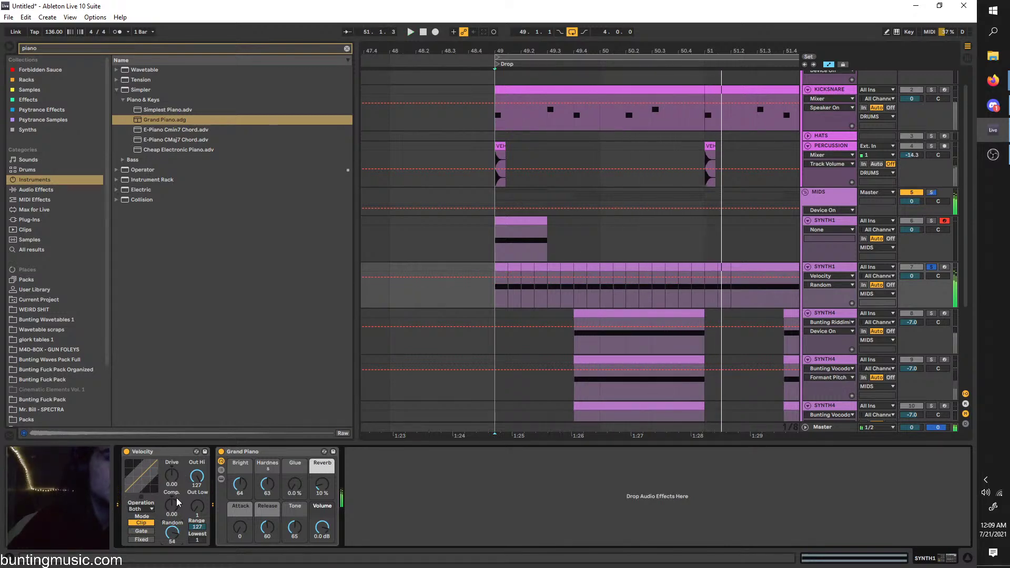
pyautogui.moveTo(197, 476); pyautogui.dragTo(197, 506)
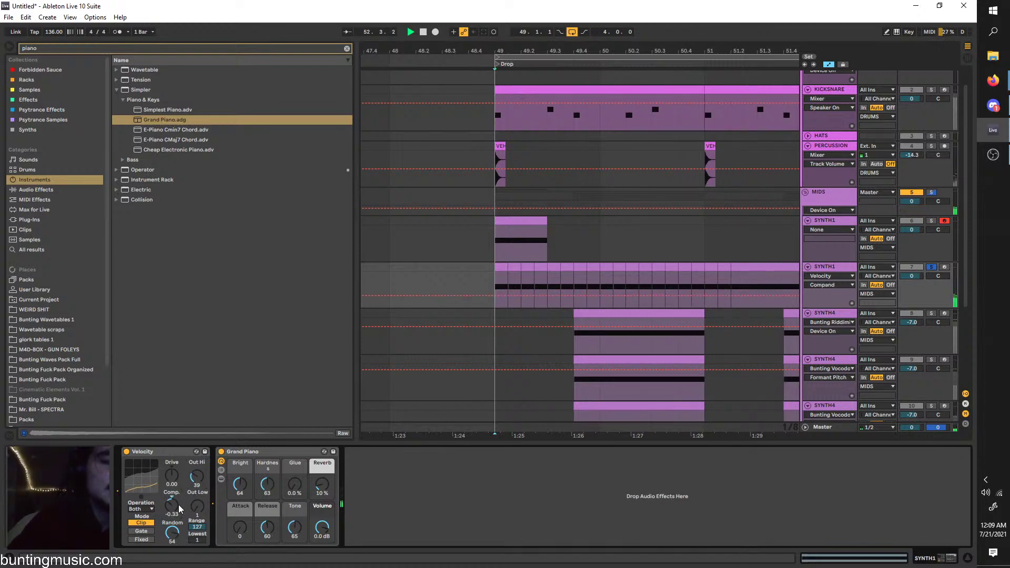
pyautogui.moveTo(179, 508); pyautogui.dragTo(172, 489)
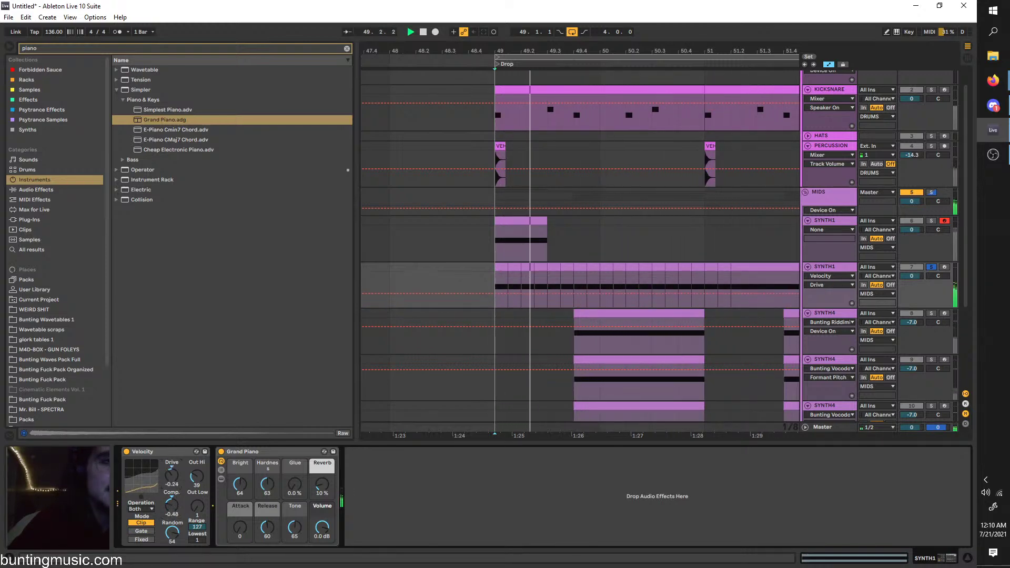
# Adjust the Velocity effect's knobs on the soloed SYNTH1, then delete both Velocity and Grand Piano from the track
pyautogui.moveTo(172, 531); pyautogui.dragTo(196, 467)
pyautogui.click(168, 498)
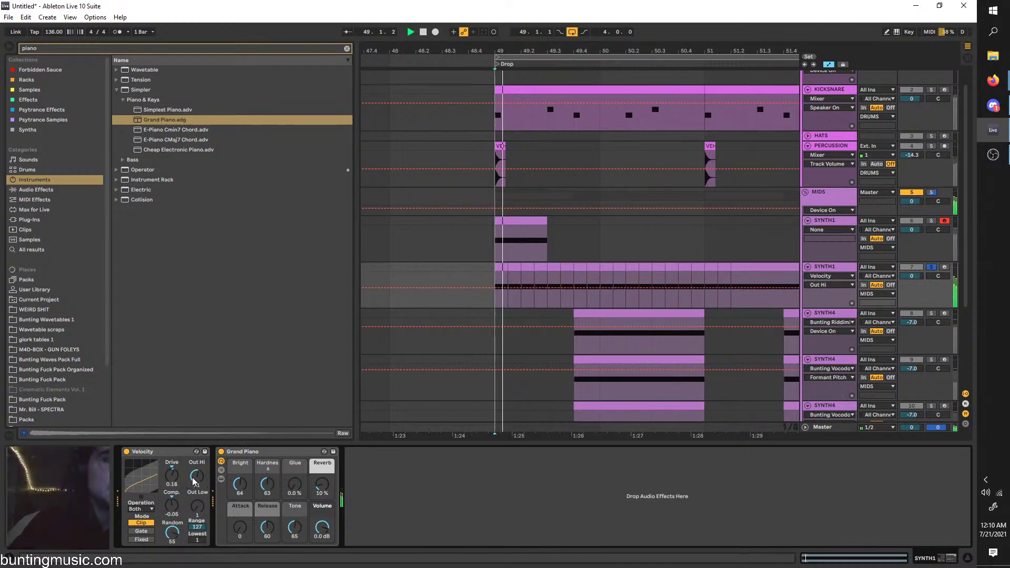
pyautogui.click(182, 452)
pyautogui.press('Delete')
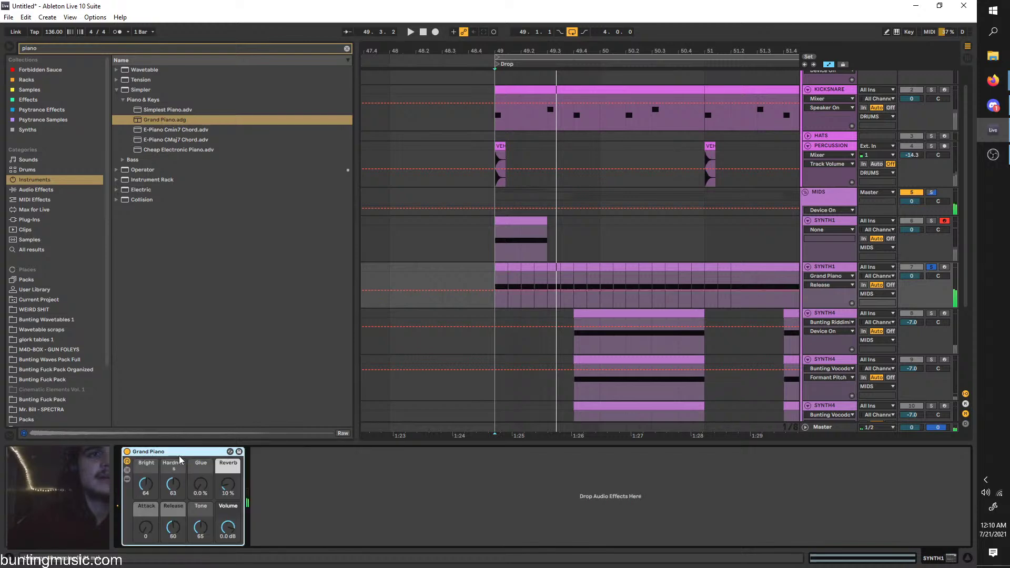
pyautogui.press('Delete')
# Consolidate the soloed SYNTH1 slices from bar 49 to 51 and duplicate the result up to bar 53
pyautogui.scroll(-3, 518, 270)
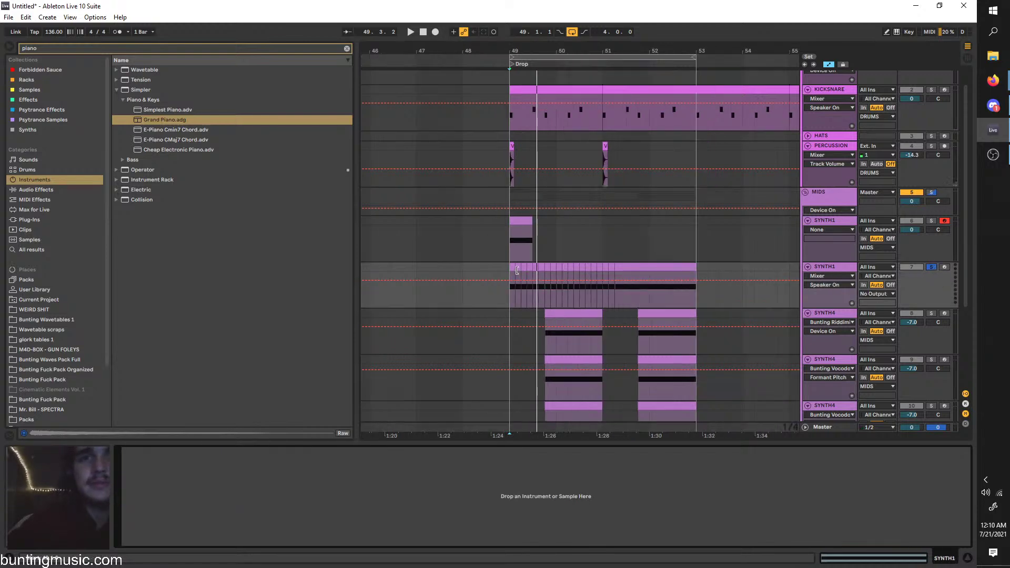
pyautogui.moveTo(514, 265); pyautogui.dragTo(604, 266)
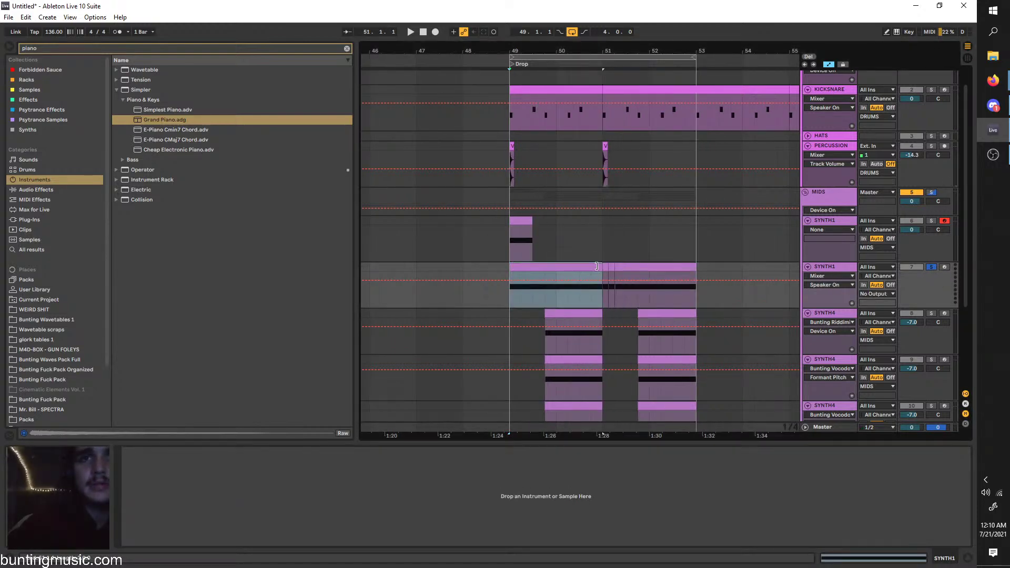
pyautogui.hotkey('ctrl', 'd')
# Search all results for "psytra", load Bunting Psytrancifier.adg onto the soloed SYNTH1, and start playback from bar 49
pyautogui.click(139, 52)
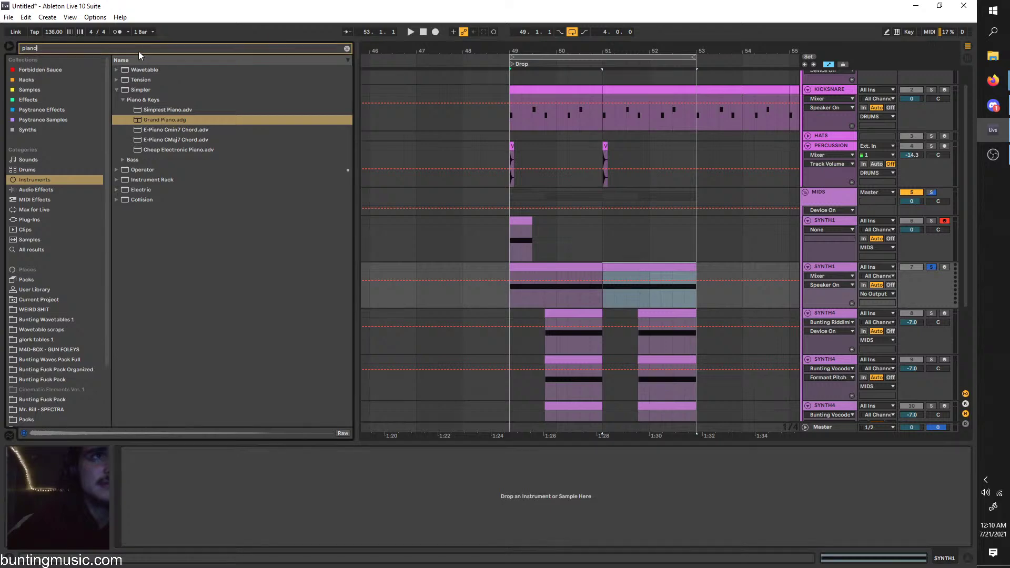
pyautogui.write('psytra')
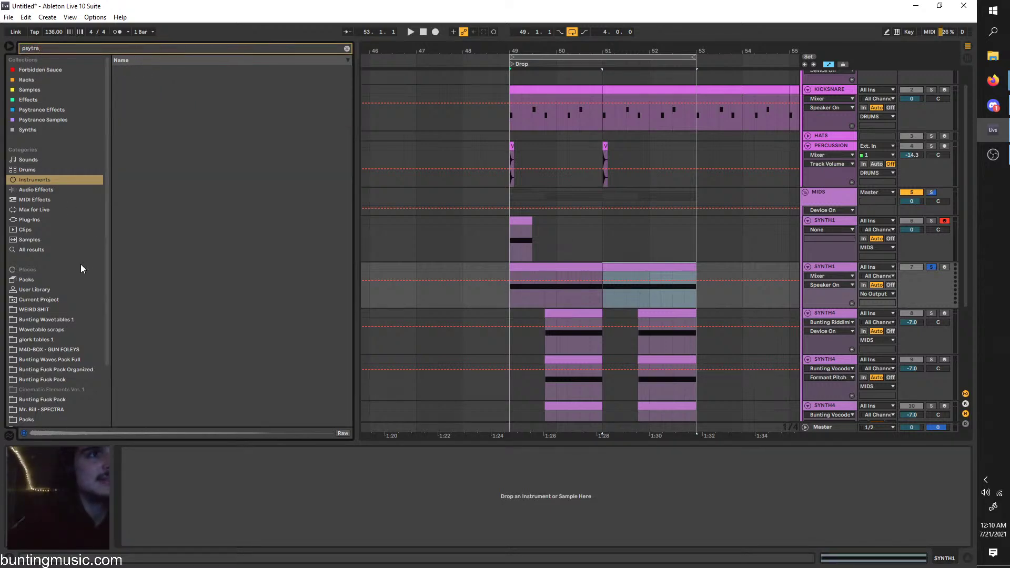
pyautogui.click(72, 250)
pyautogui.click(152, 100)
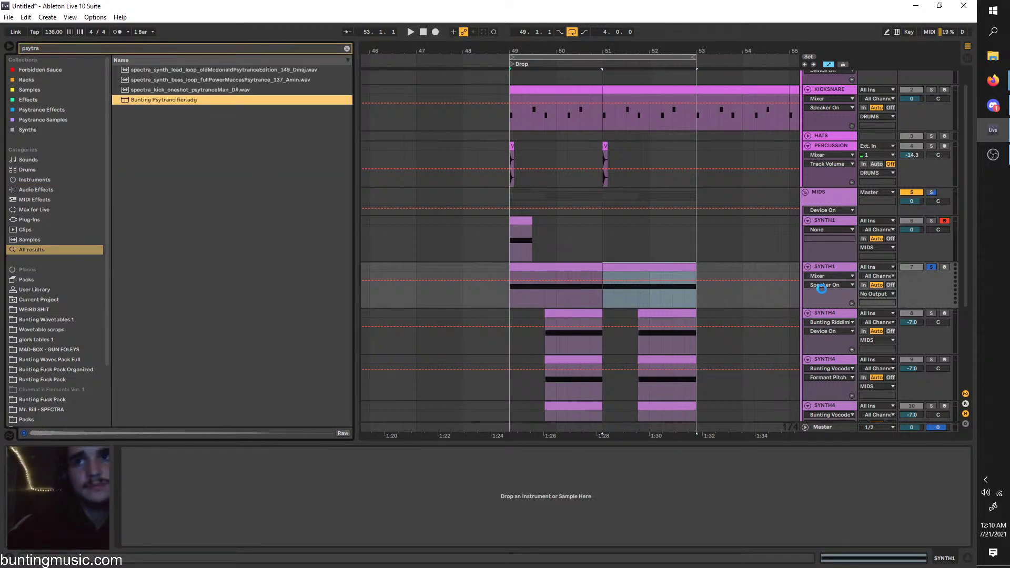
pyautogui.press('space')
pyautogui.click(506, 295)
pyautogui.press('space')
pyautogui.press('space')
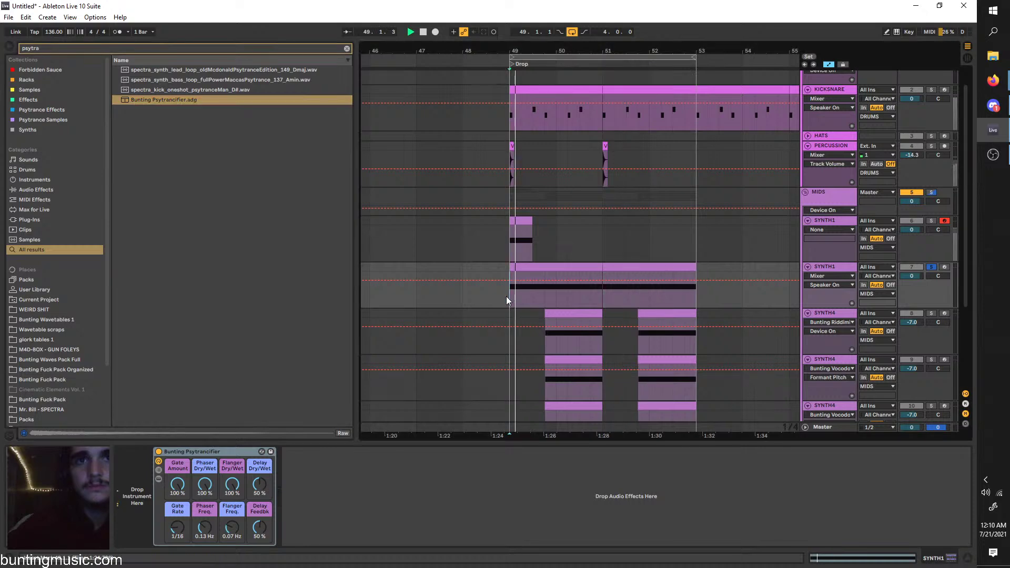
# Search the instruments for "operat" and add Operator ahead of Bunting Psytrancifier on the soloed SYNTH1
pyautogui.press('+')
pyautogui.press('+')
pyautogui.click(51, 50)
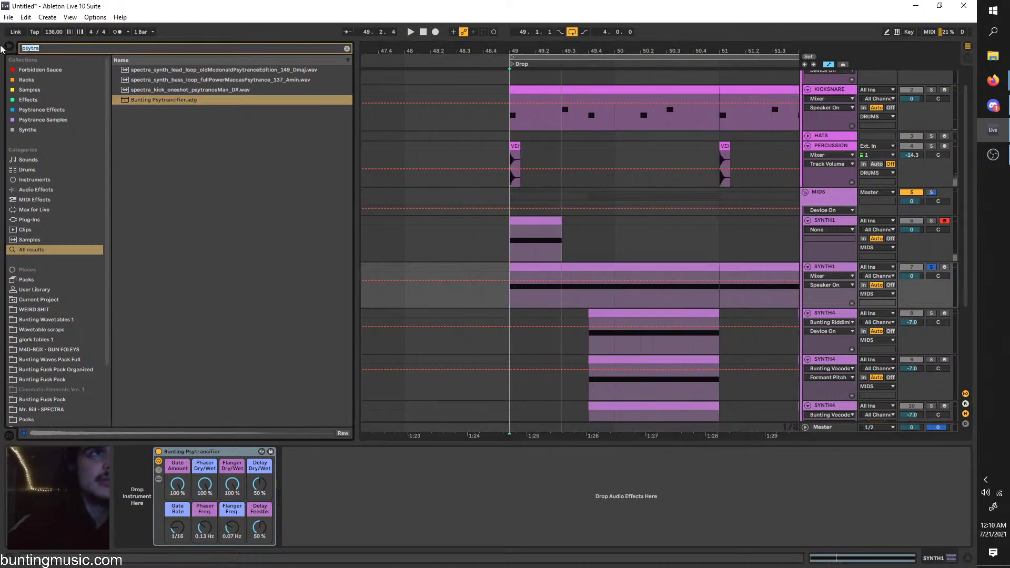
pyautogui.write('operat')
pyautogui.click(29, 188)
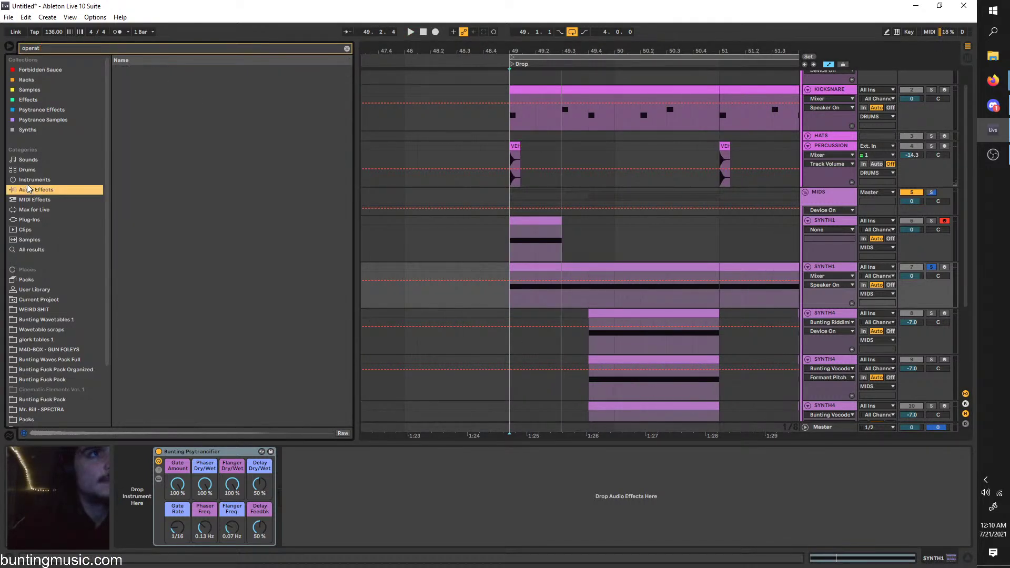
pyautogui.click(31, 180)
pyautogui.moveTo(132, 90); pyautogui.dragTo(144, 508)
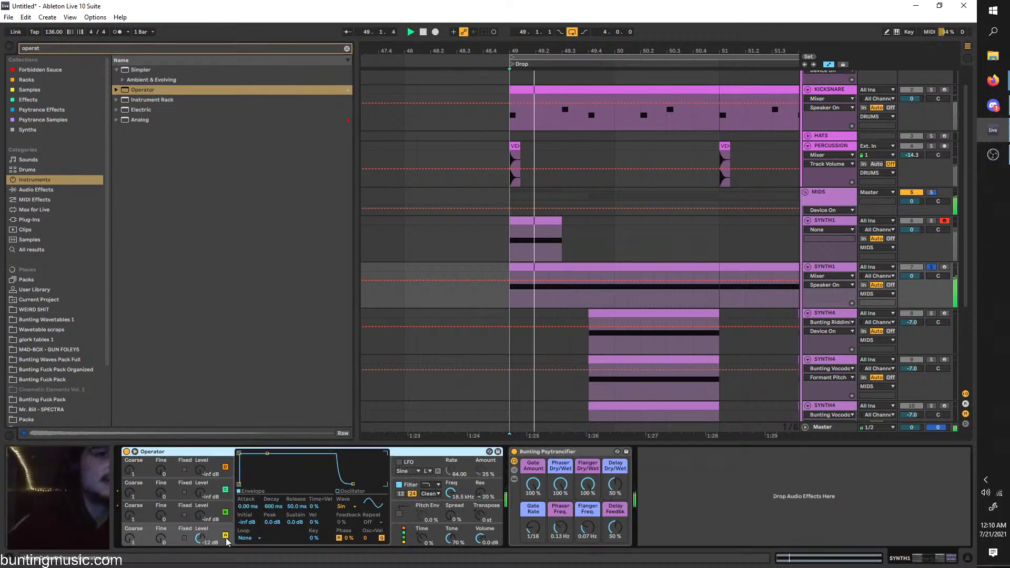
# Set Operator's oscillator A to the Saw D wave with Coarse 4, lower the track volume to -10.5 dB, and play it
pyautogui.click(342, 506)
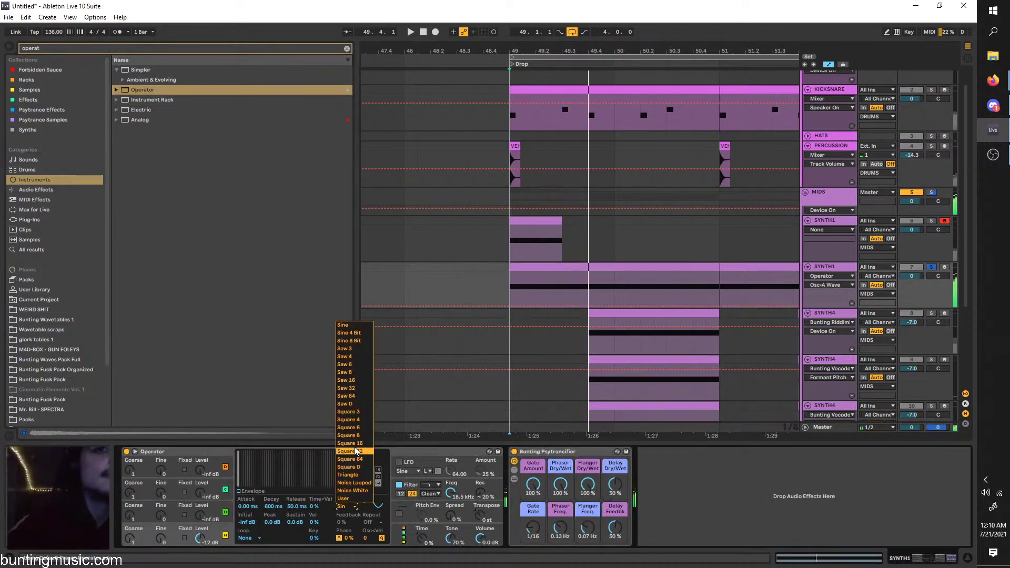
pyautogui.click(355, 404)
pyautogui.moveTo(136, 536); pyautogui.dragTo(141, 534)
pyautogui.moveTo(919, 274); pyautogui.dragTo(919, 291)
pyautogui.click(537, 482)
pyautogui.press('space')
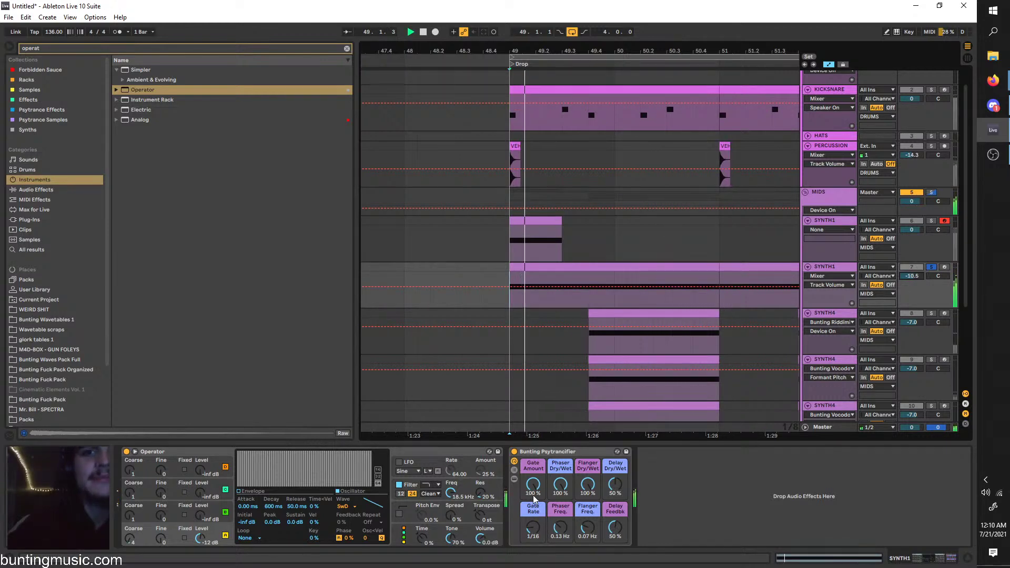
# Raise oscillator A's Coarse to 18 in Operator and replay the soloed SYNTH1 part
pyautogui.moveTo(587, 485)
pyautogui.mouseDown()
pyautogui.moveTo(588, 531)
pyautogui.moveTo(587, 485)
pyautogui.mouseUp()
pyautogui.press('space')
pyautogui.moveTo(141, 537); pyautogui.dragTo(147, 541)
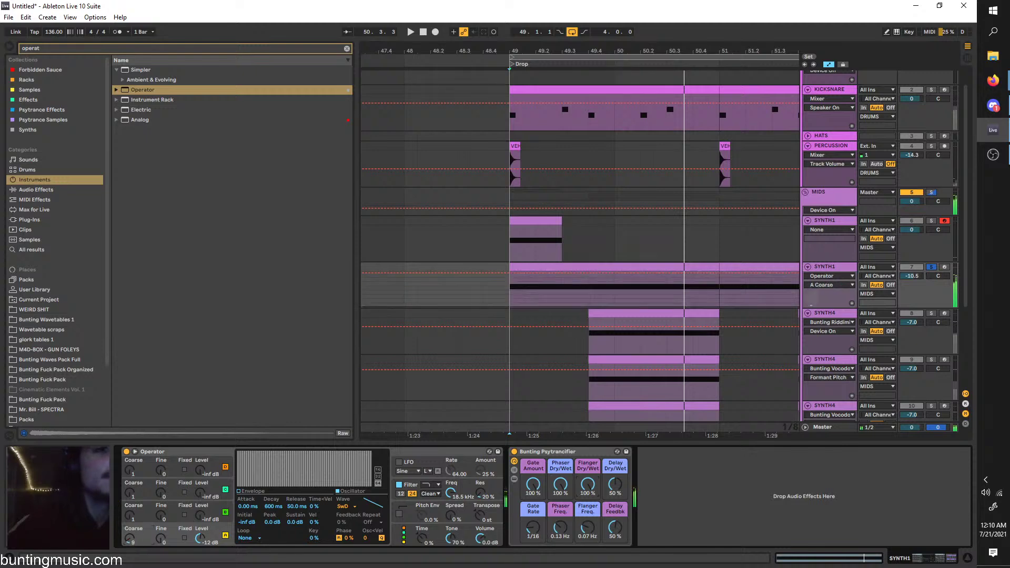
pyautogui.press('space')
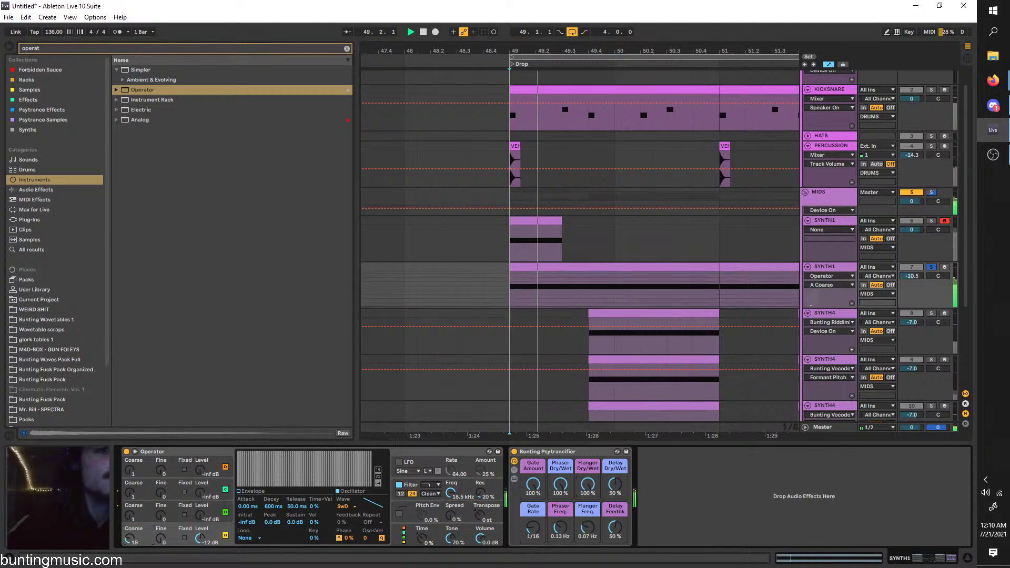
# Switch oscillator A to a fixed frequency and automate it falling from bar 49 to about 126 Hz at bar 53
pyautogui.click(184, 537)
pyautogui.press('space')
pyautogui.press('space')
pyautogui.moveTo(131, 539); pyautogui.dragTo(131, 515)
pyautogui.scroll(-3, 482, 293)
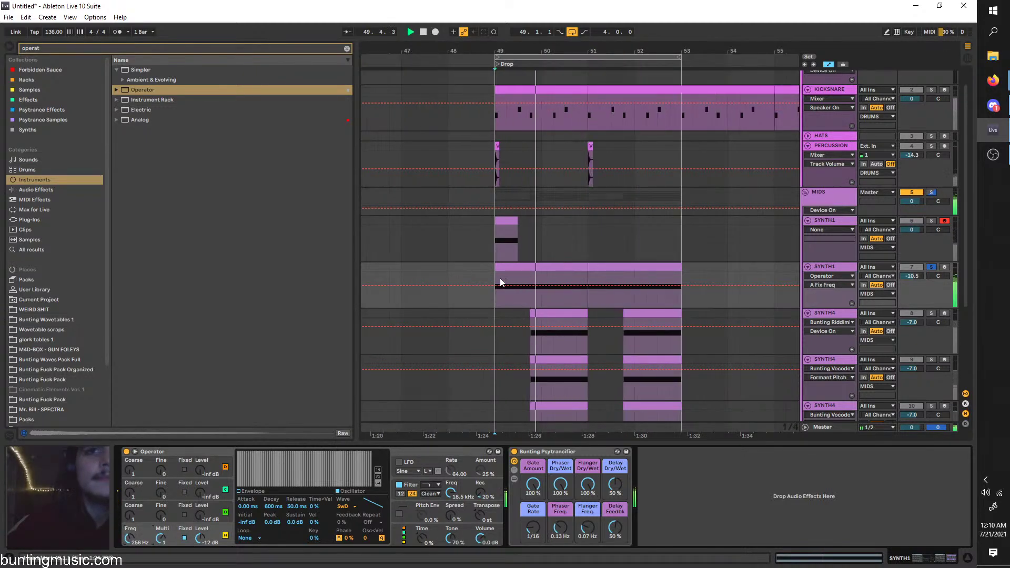
pyautogui.moveTo(494, 285); pyautogui.dragTo(681, 290)
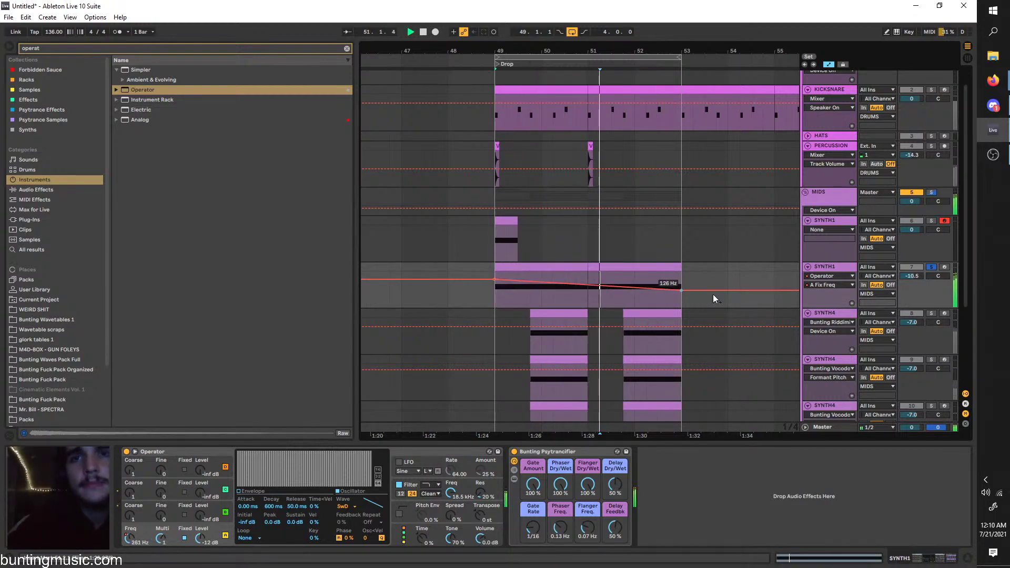
# Unsolo the Operator SYNTH1 track, play the full drop, and lower the track's volume to -16.0 dB
pyautogui.scroll(-3, 731, 265)
pyautogui.click(623, 296)
pyautogui.press('space')
pyautogui.scroll(2, 644, 295)
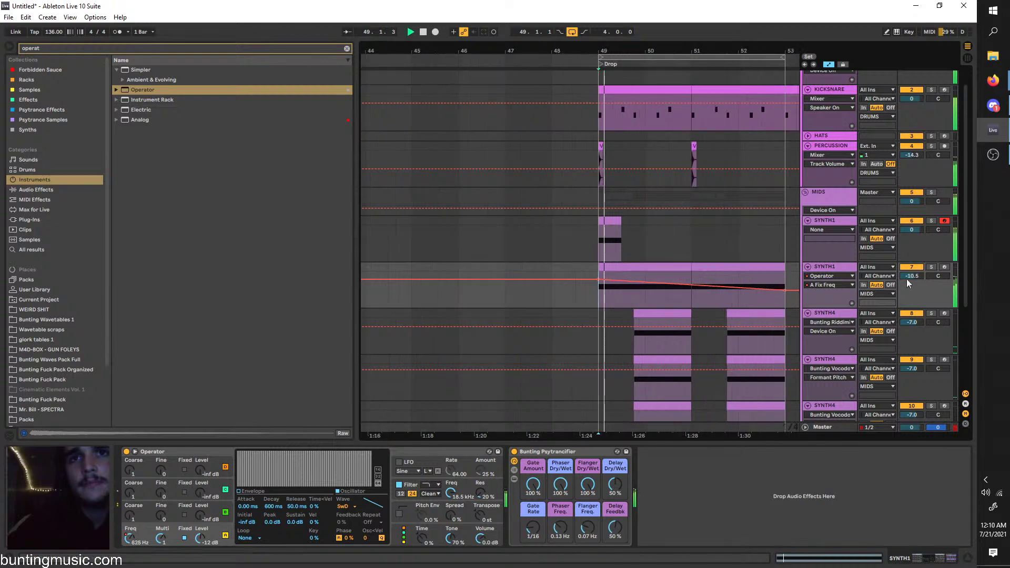
pyautogui.moveTo(908, 277); pyautogui.dragTo(907, 295)
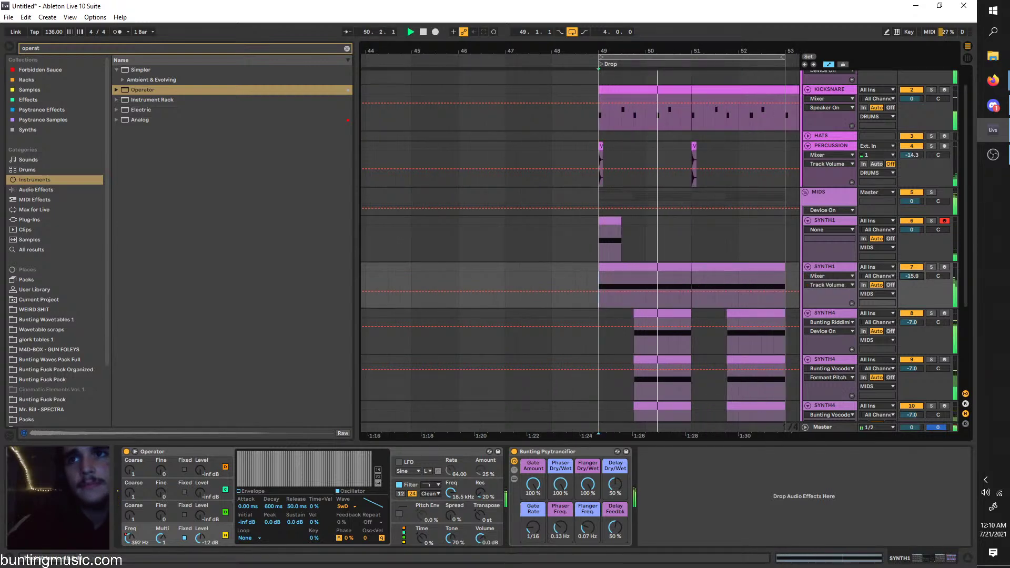
pyautogui.hscroll(3, 697, 319)
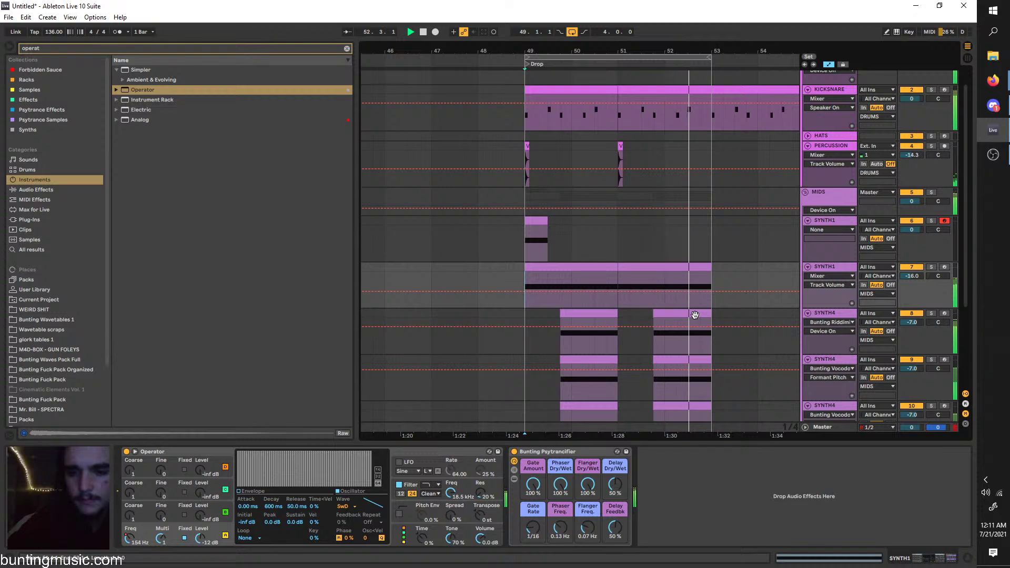
pyautogui.hscroll(1, 694, 314)
# Replay the drop from bar 49 and lower the Operator SYNTH1 track's volume to -20.0 dB
pyautogui.press('space')
pyautogui.press('space')
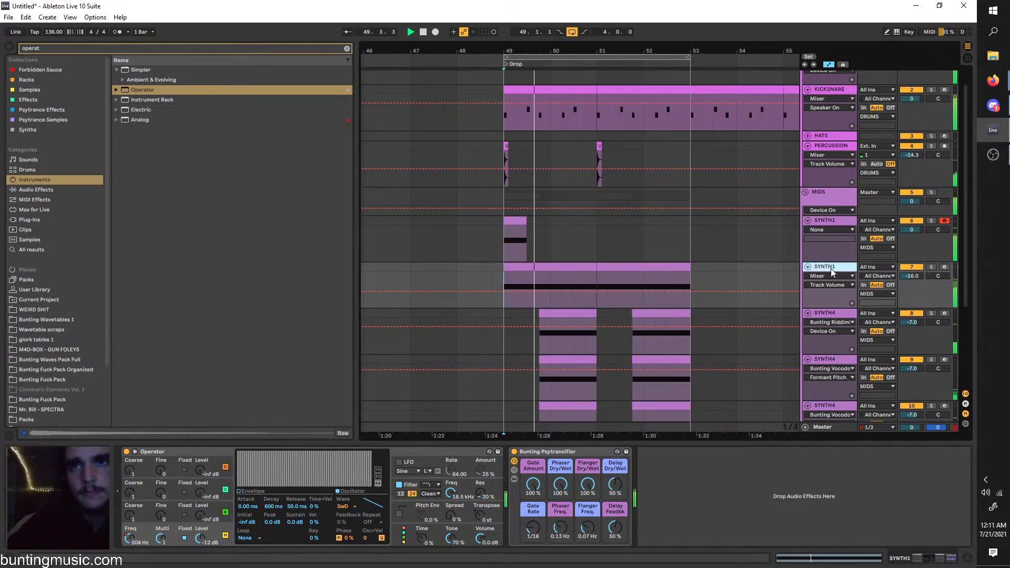
pyautogui.press('space')
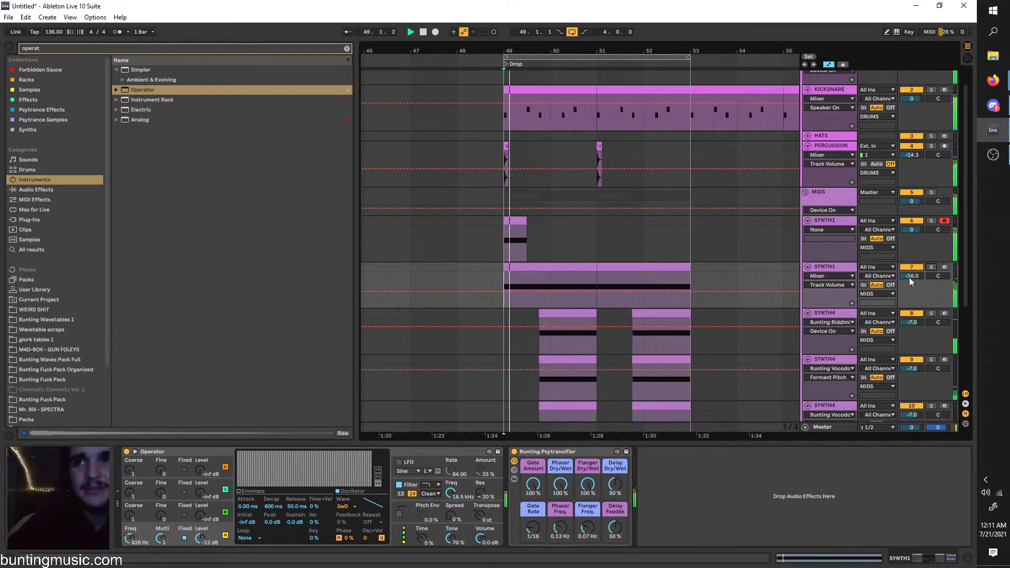
pyautogui.moveTo(909, 276); pyautogui.dragTo(909, 287)
pyautogui.hscroll(1, 629, 290)
pyautogui.scroll(-2, 525, 280)
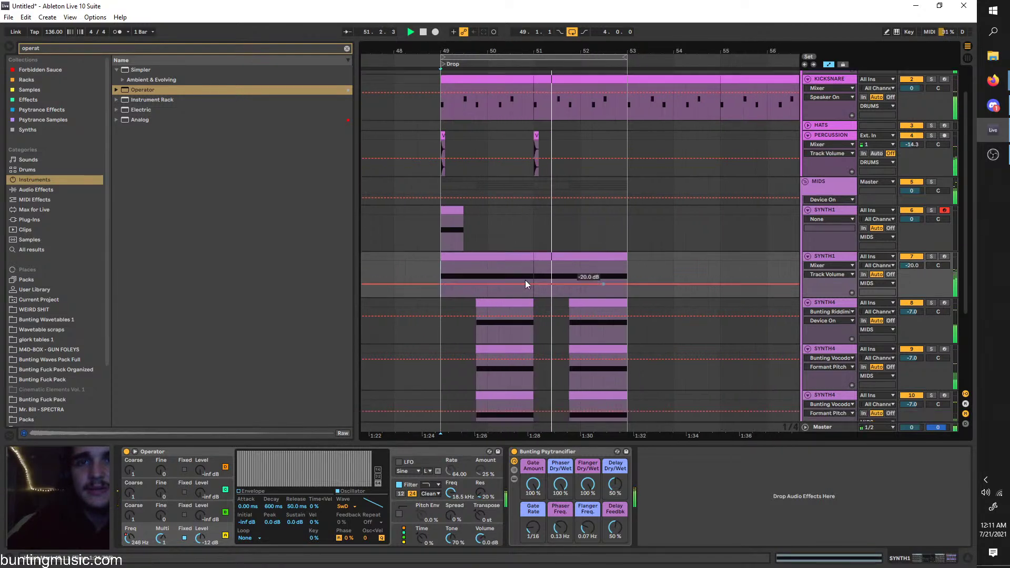
# Restart the drop, solo the SYNTH1 track holding the short clip, and select it to show its Serum
pyautogui.click(444, 171)
pyautogui.press('space')
pyautogui.press('space')
pyautogui.click(926, 146)
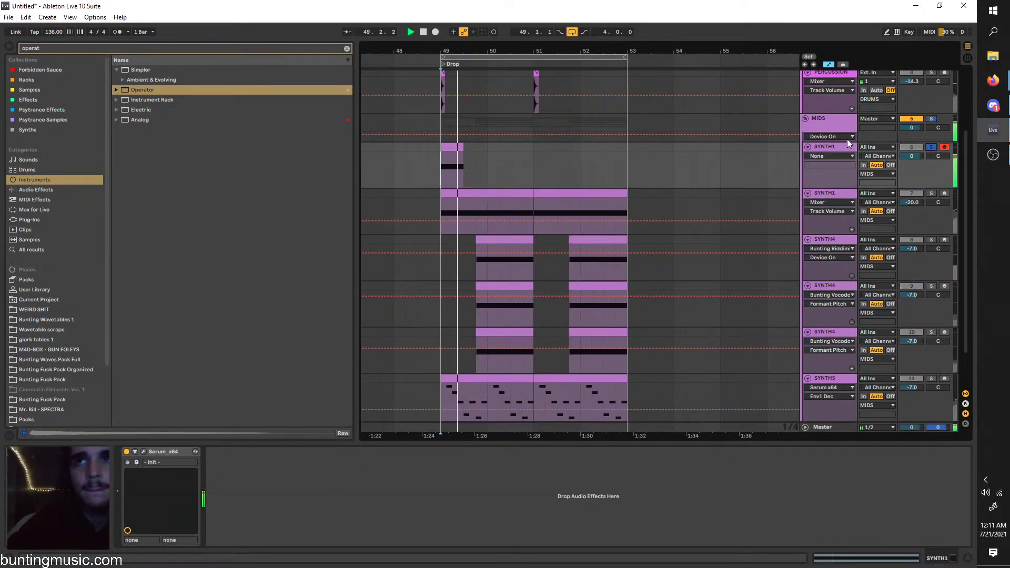
pyautogui.click(832, 147)
# Clear the browser search and look through the wavetable, foley and sample pack folders in Places
pyautogui.moveTo(145, 48); pyautogui.dragTo(2, 51)
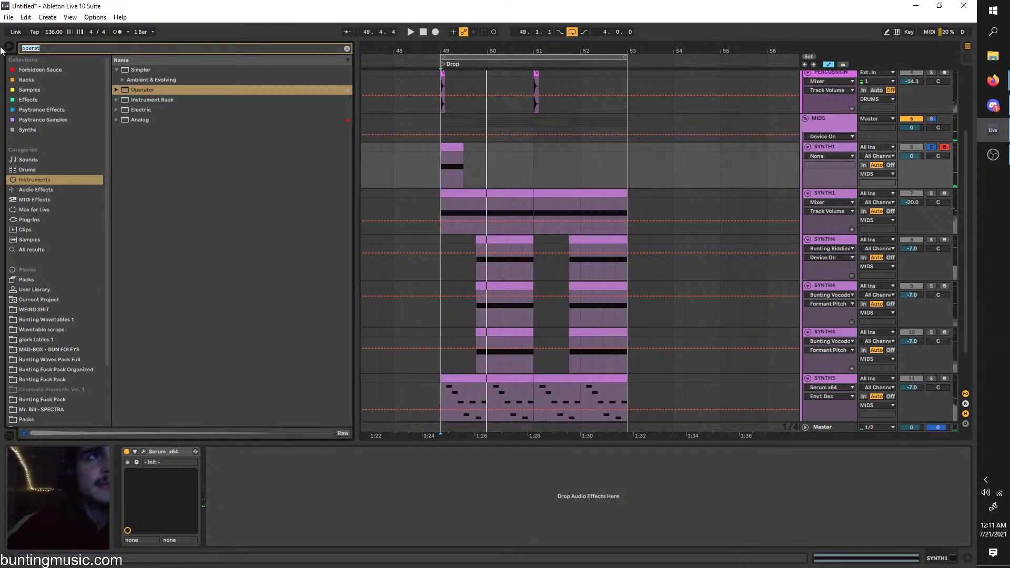
pyautogui.press('BackSpace')
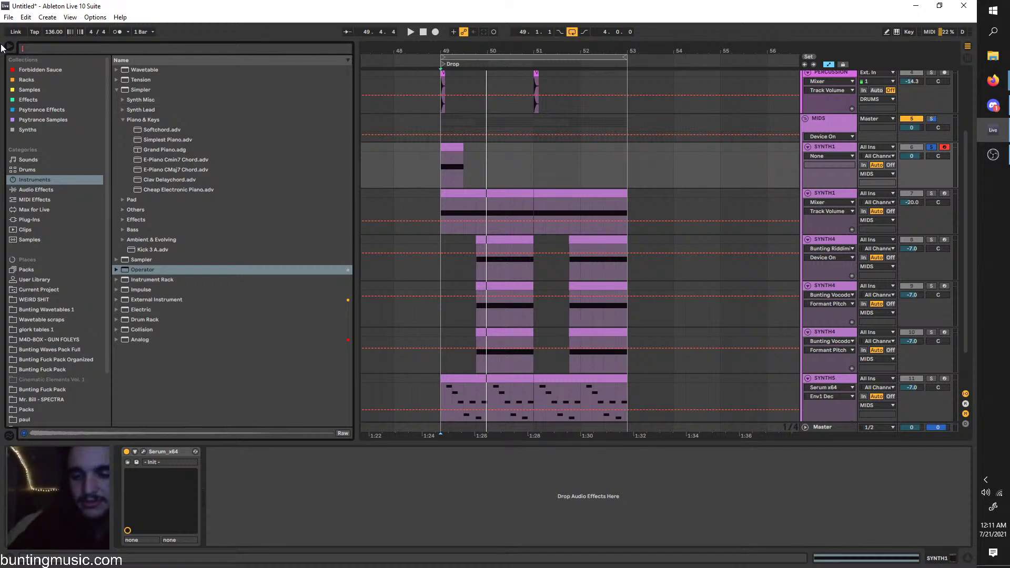
pyautogui.click(54, 319)
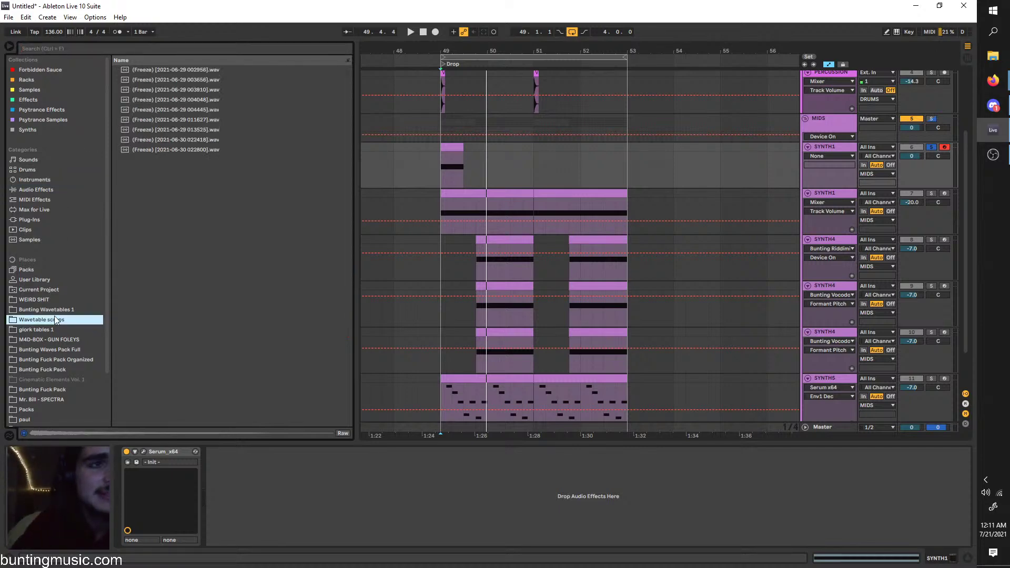
pyautogui.click(56, 309)
pyautogui.click(58, 300)
pyautogui.click(66, 329)
pyautogui.click(72, 311)
pyautogui.click(79, 319)
pyautogui.click(87, 339)
pyautogui.click(79, 359)
pyautogui.click(74, 367)
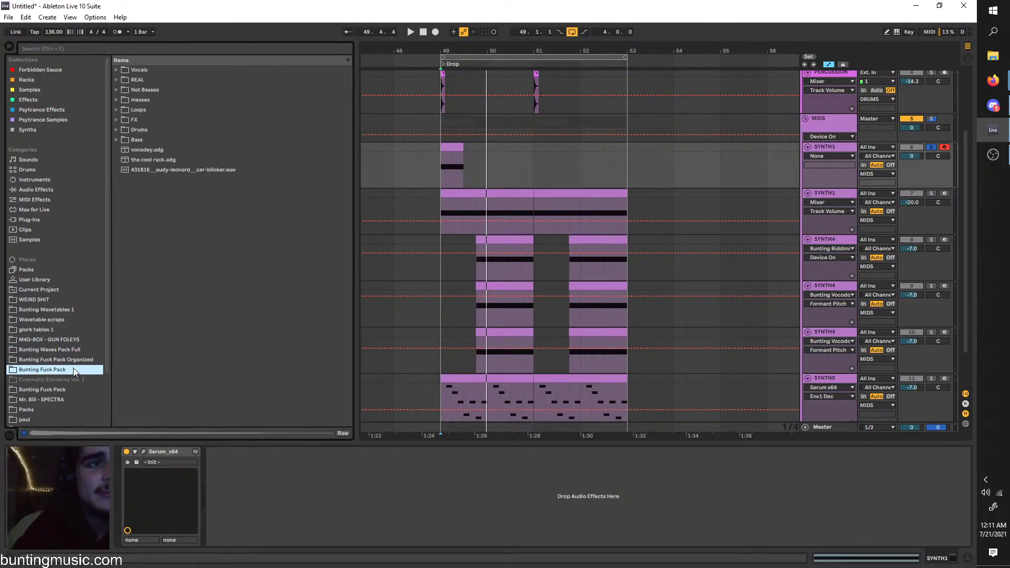
pyautogui.click(77, 380)
pyautogui.click(89, 389)
pyautogui.click(78, 371)
pyautogui.click(71, 362)
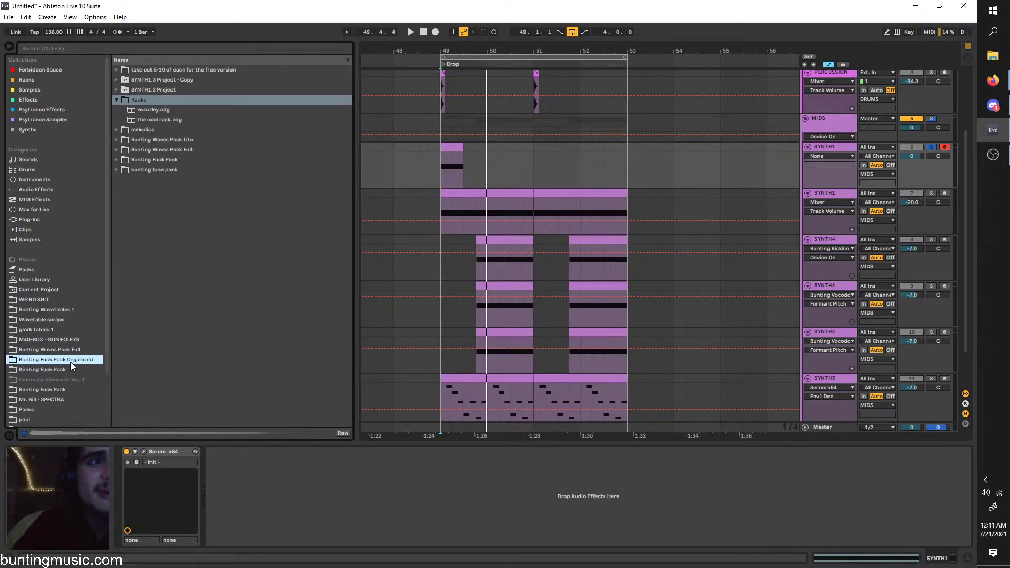
pyautogui.click(68, 351)
pyautogui.click(77, 357)
pyautogui.click(74, 352)
pyautogui.click(76, 357)
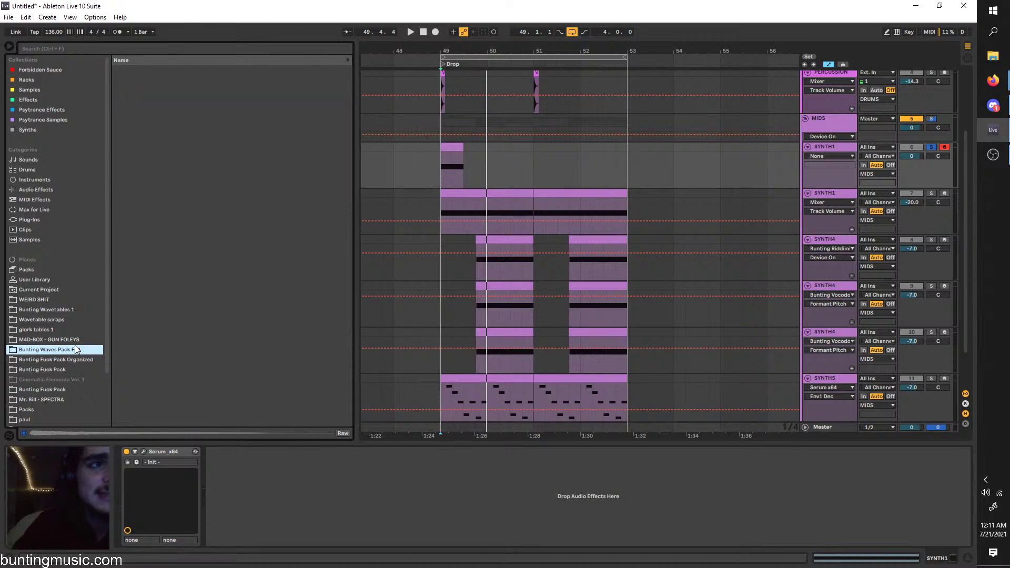
pyautogui.click(73, 343)
pyautogui.click(74, 333)
pyautogui.click(62, 320)
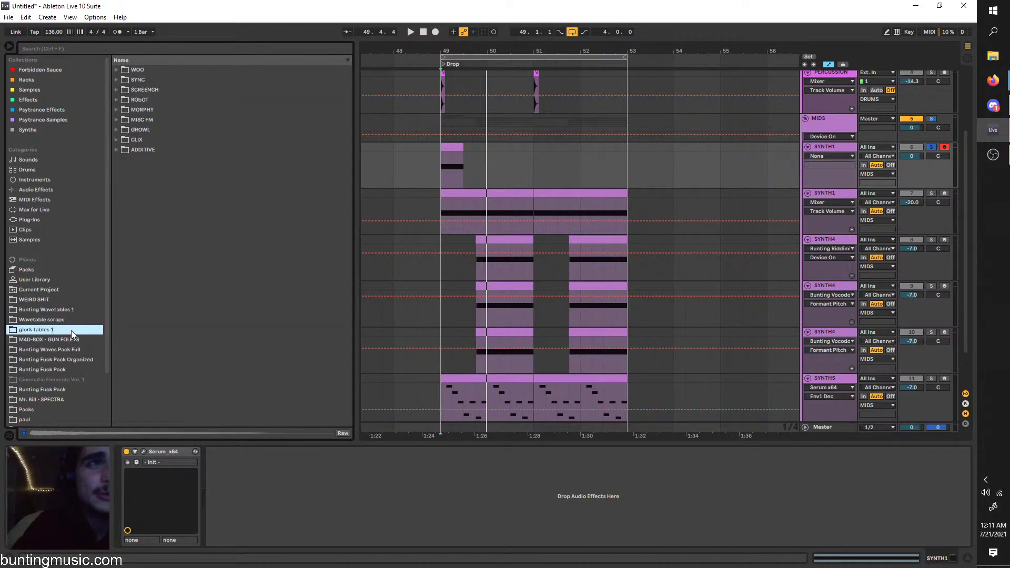
# Open the Bunting Wavetables 1 folder and look through its list of frozen wavetable files
pyautogui.click(79, 310)
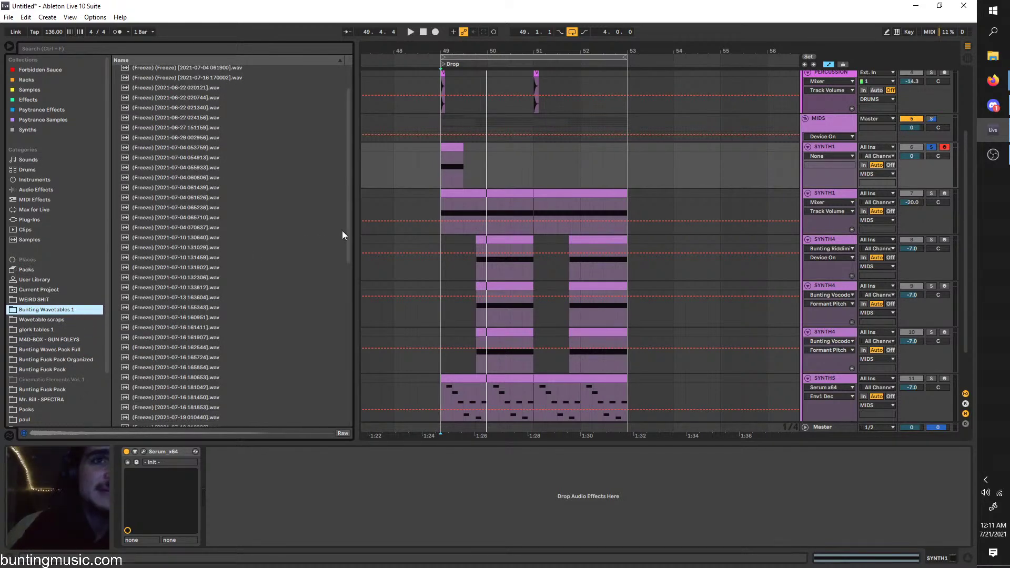
pyautogui.scroll(-10, 343, 229)
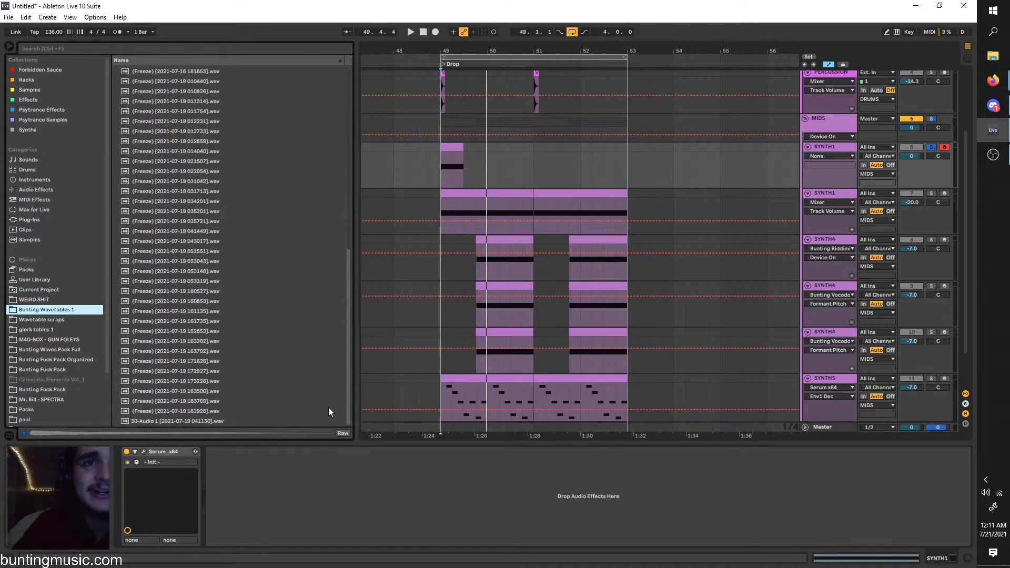
pyautogui.moveTo(346, 401); pyautogui.dragTo(364, 195)
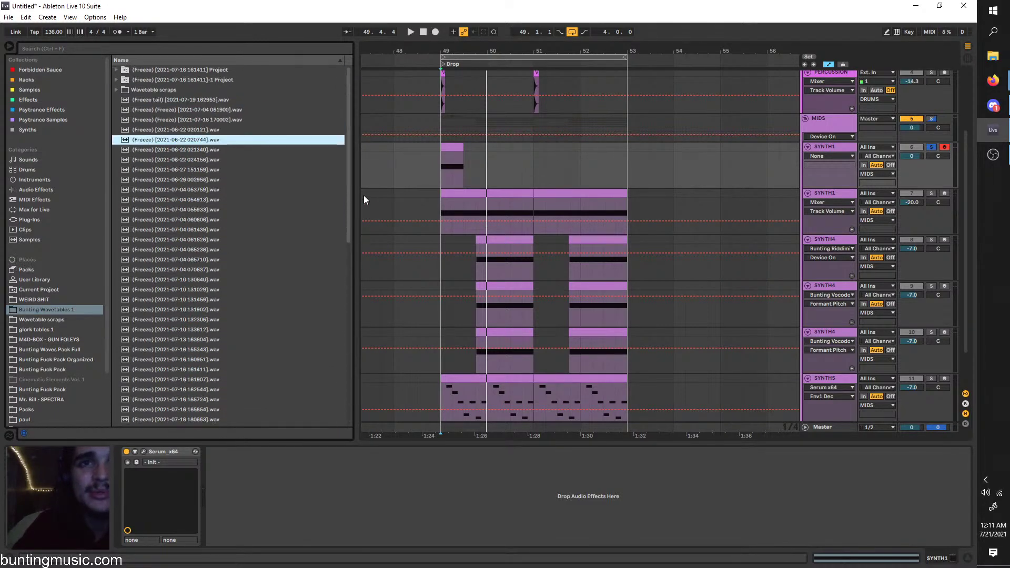
pyautogui.scroll(-1, 337, 224)
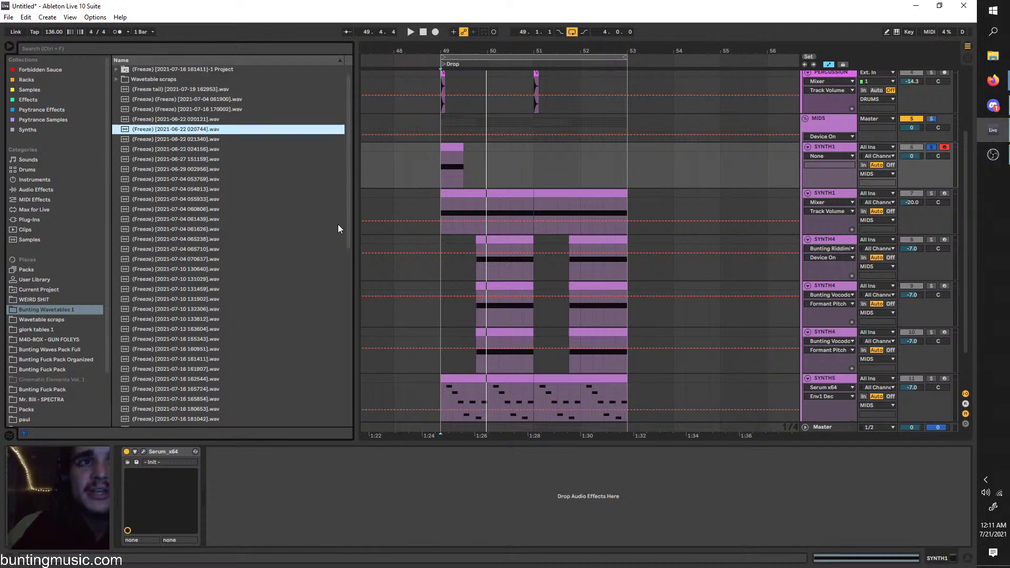
# Open the paul folder in Places and expand Bunting Mix Racks inside Bunting Rack Pack
pyautogui.scroll(1, 337, 224)
pyautogui.moveTo(349, 231); pyautogui.dragTo(339, 125)
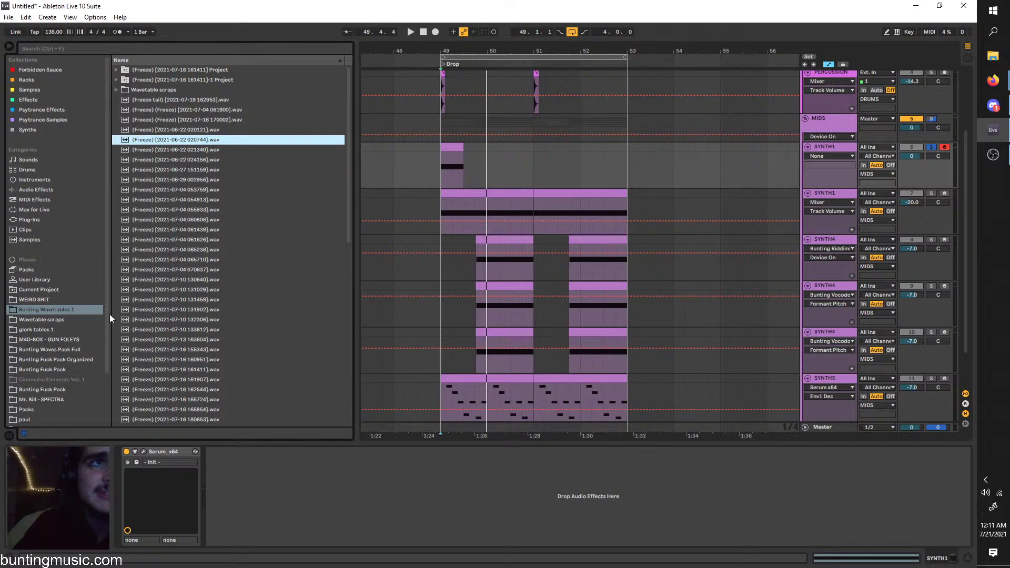
pyautogui.scroll(-3, 78, 314)
pyautogui.click(54, 391)
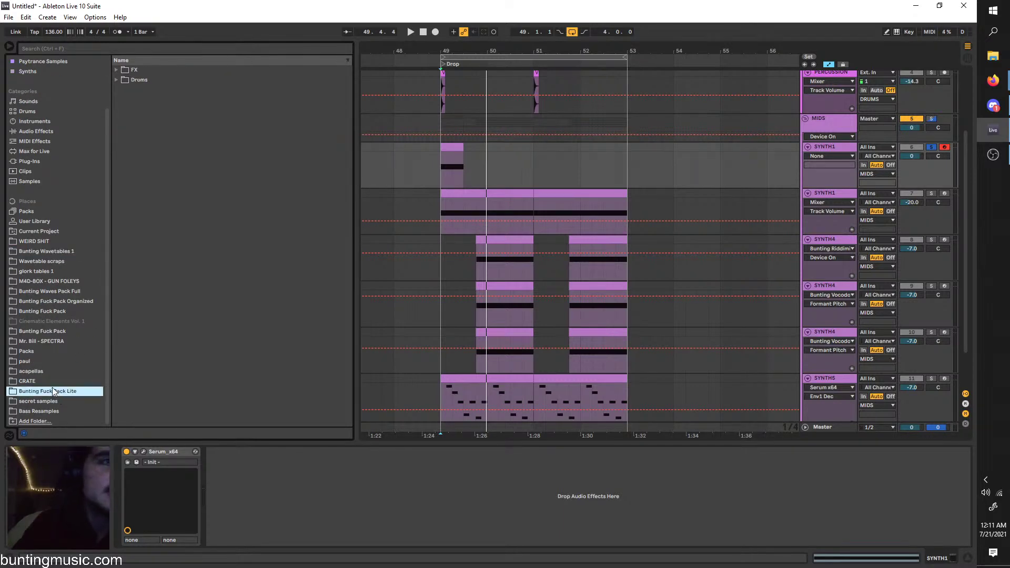
pyautogui.click(52, 350)
pyautogui.click(52, 361)
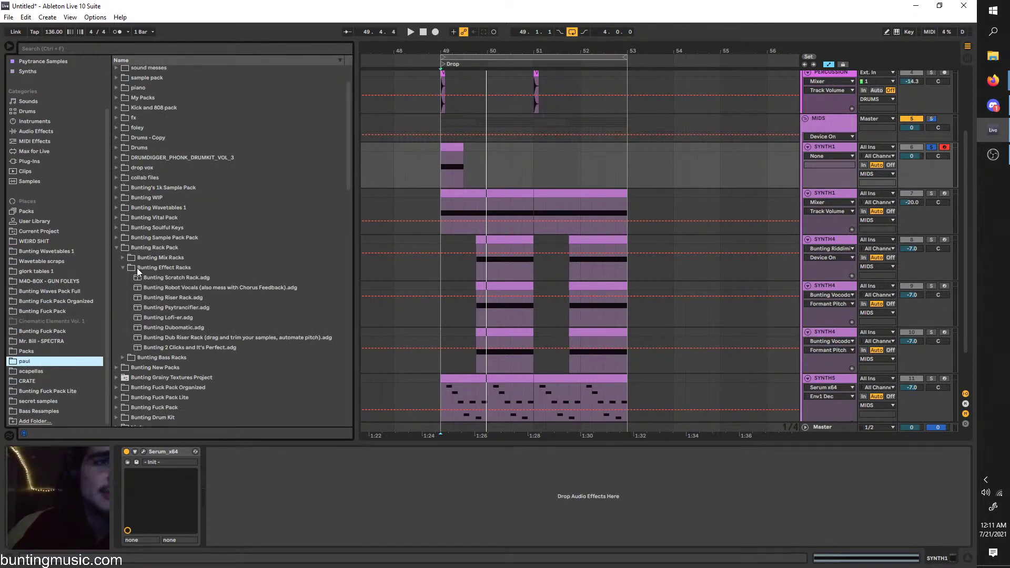
pyautogui.click(125, 258)
pyautogui.click(125, 260)
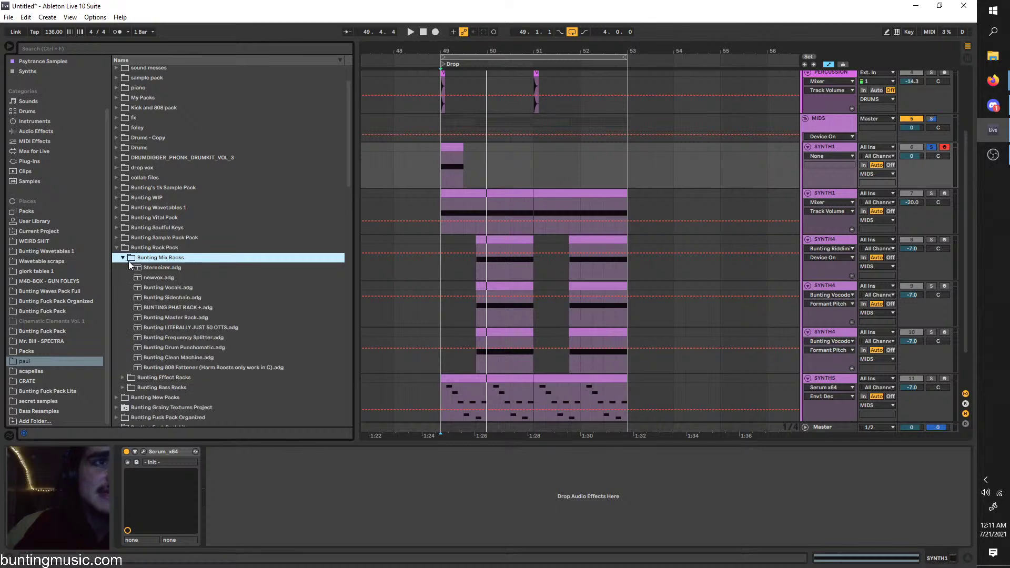
# Play the drop from bar 49 while comparing the two SYNTH1 tracks in solo, and reselect the Serum track
pyautogui.click(438, 204)
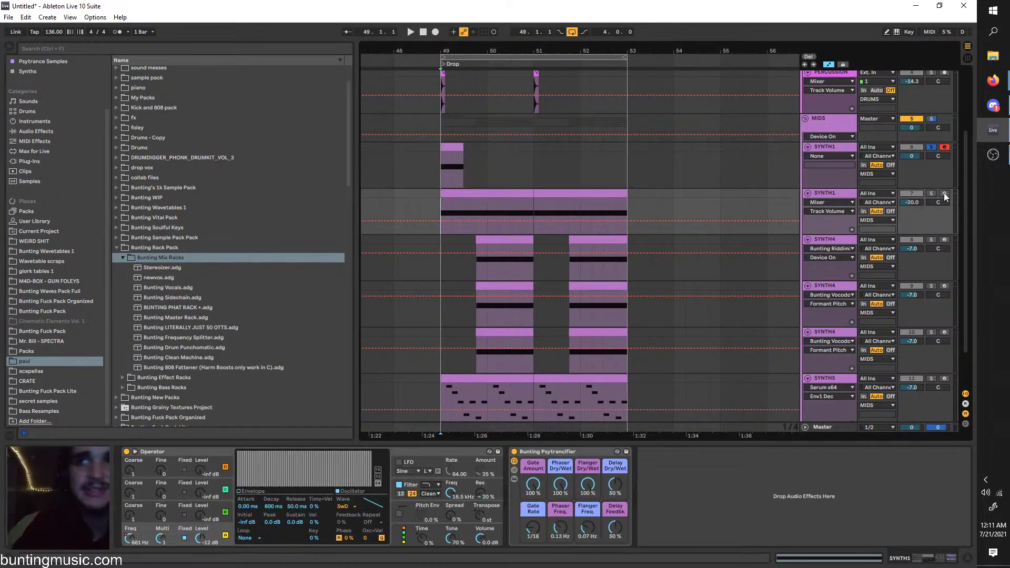
pyautogui.click(931, 193)
pyautogui.press('space')
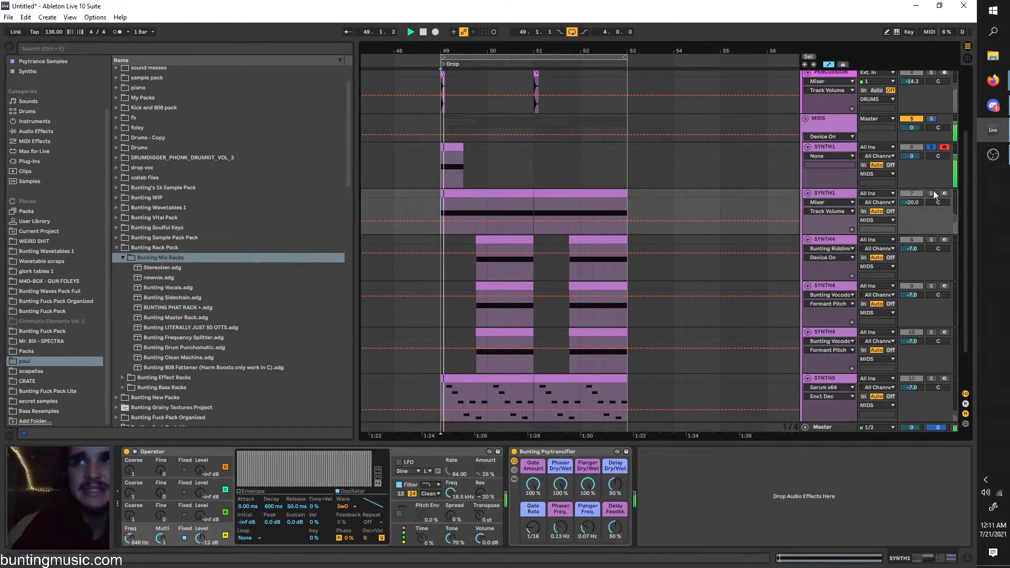
pyautogui.click(930, 147)
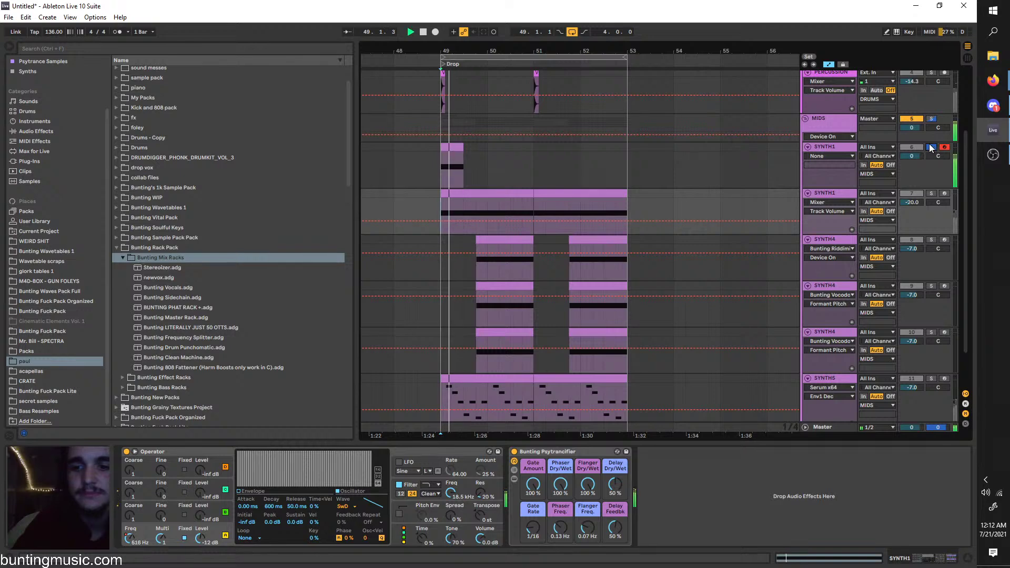
pyautogui.click(808, 162)
# Add the Bunting LITERALLY JUST 50 OTTS rack after Serum on the short-clip SYNTH1 track and play it
pyautogui.click(169, 296)
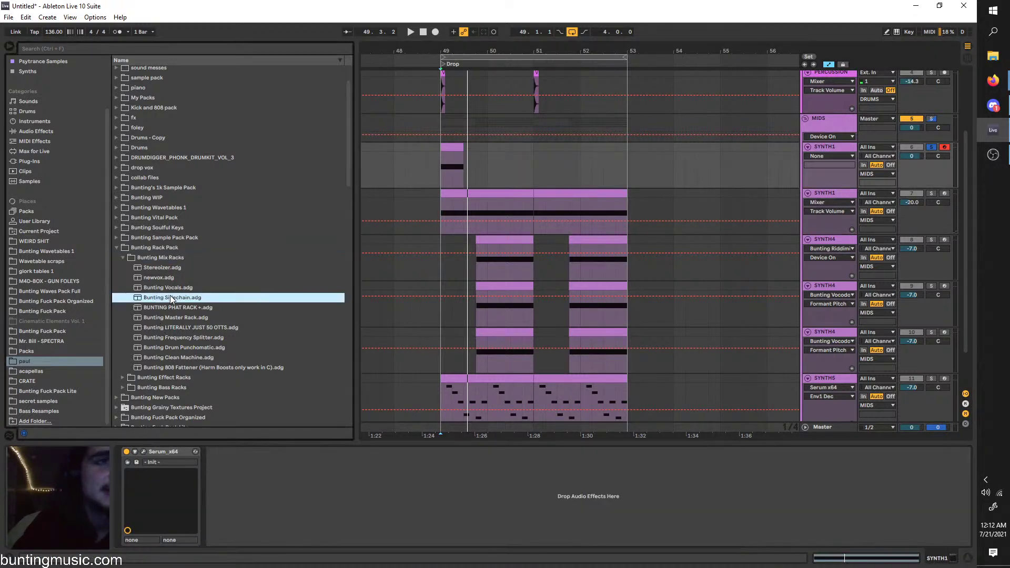
pyautogui.click(176, 279)
pyautogui.click(178, 290)
pyautogui.click(174, 281)
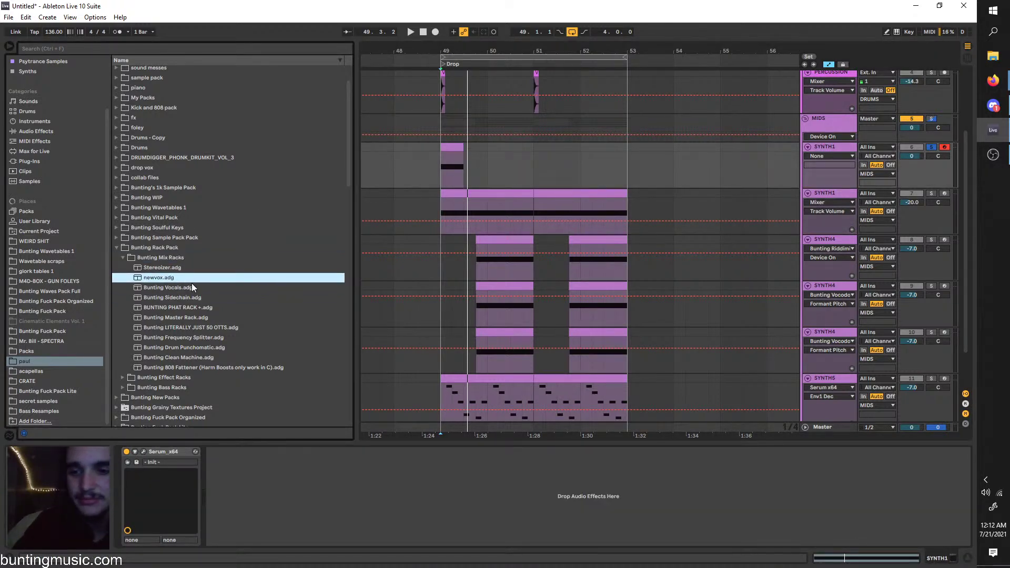
pyautogui.click(197, 327)
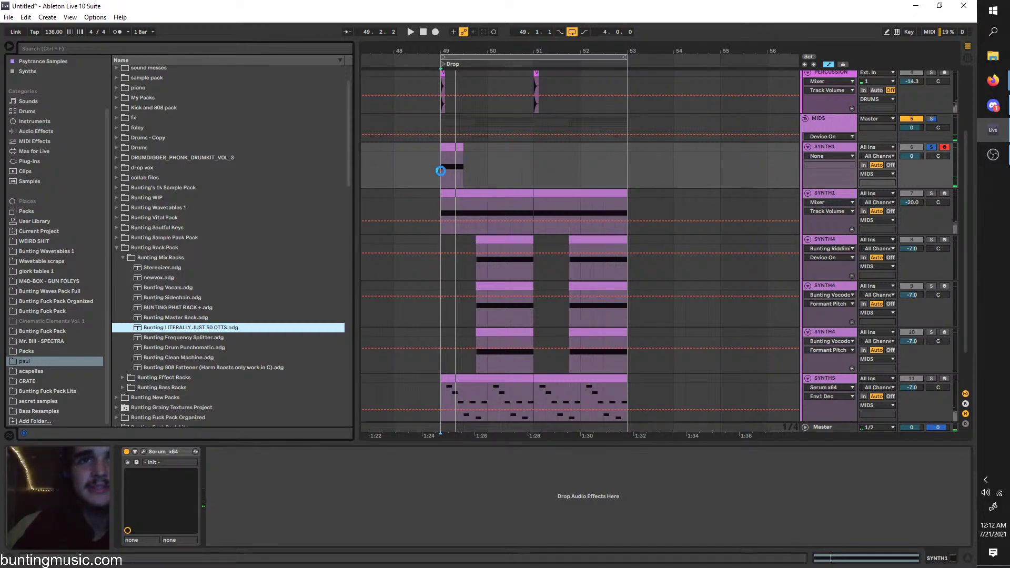
pyautogui.moveTo(441, 171); pyautogui.dragTo(440, 171)
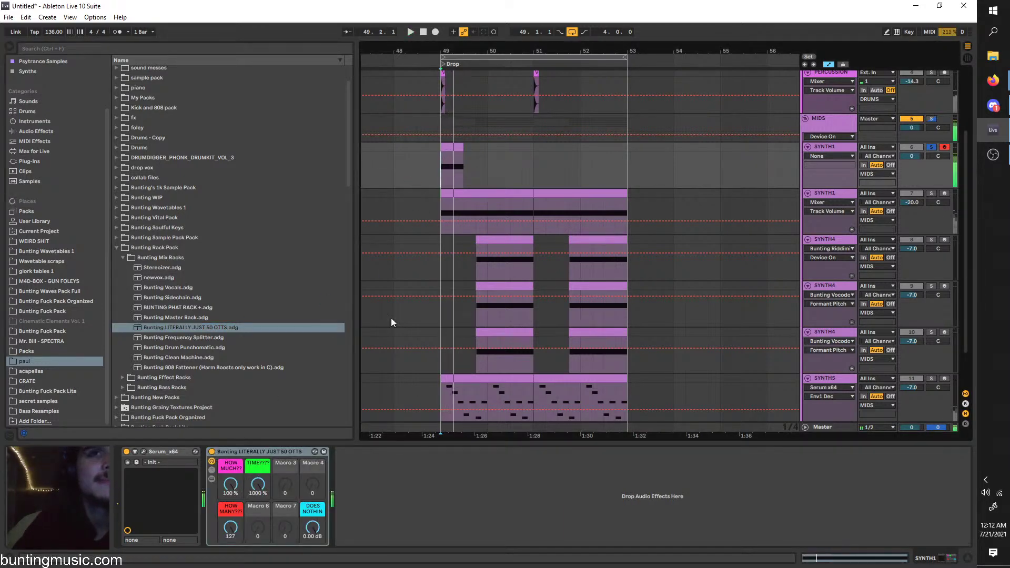
# Duplicate the Serum SYNTH1 track, and freeze and flatten the original to audio
pyautogui.scroll(3, 430, 205)
pyautogui.click(466, 174)
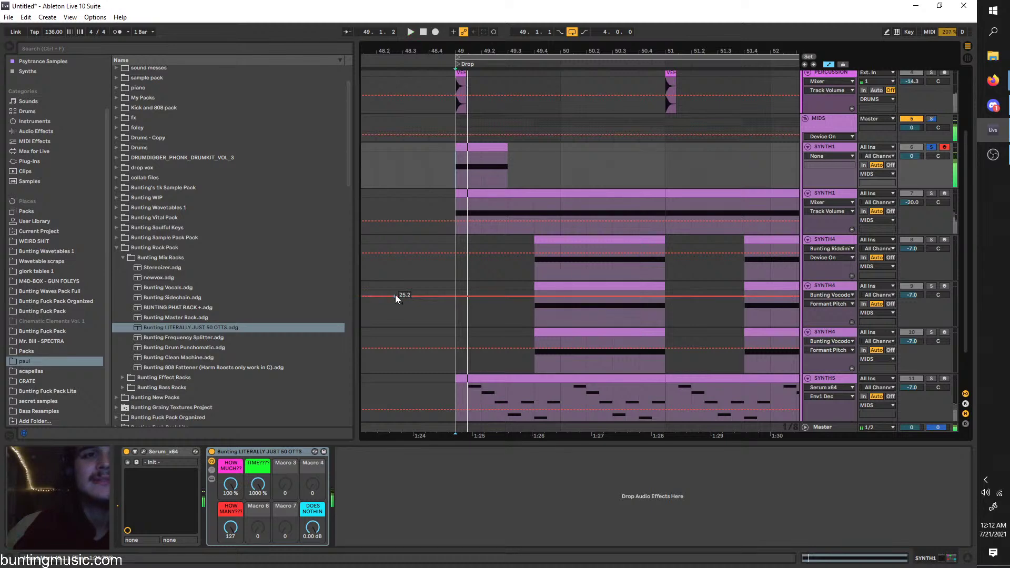
pyautogui.hotkey('ctrl', 'd')
pyautogui.rightClick(841, 149)
pyautogui.click(865, 213)
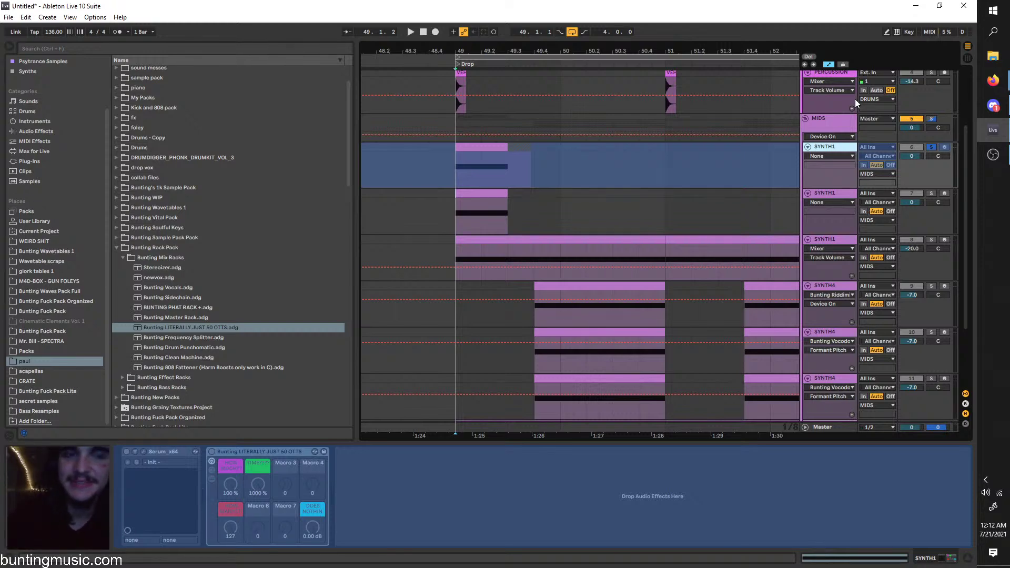
pyautogui.rightClick(819, 148)
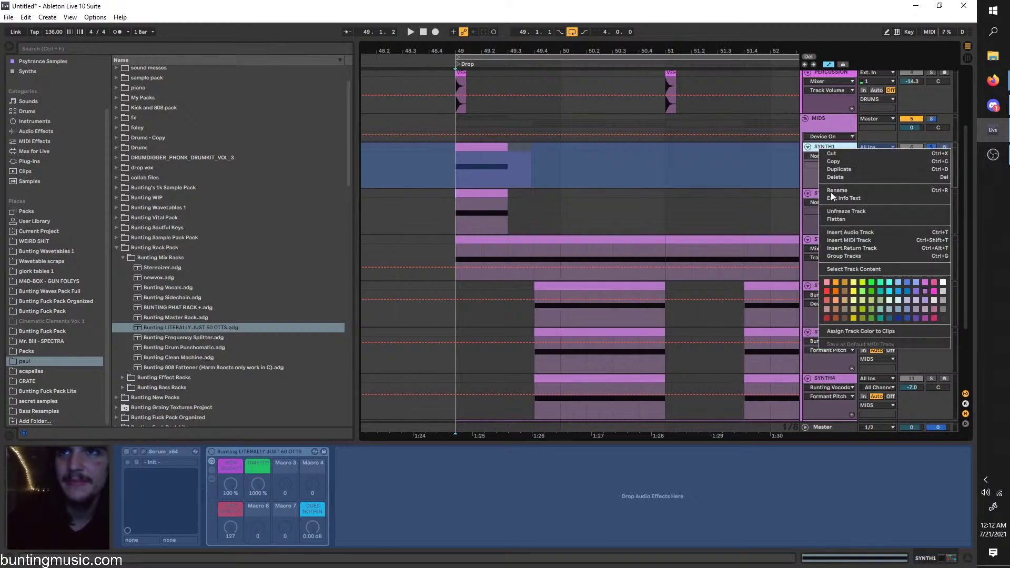
pyautogui.click(833, 217)
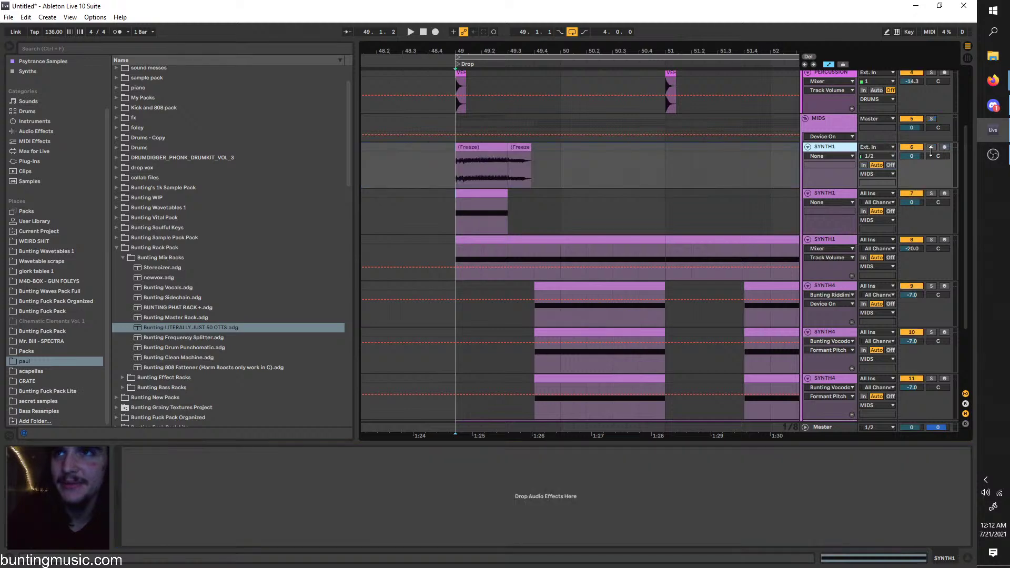
pyautogui.rightClick(847, 150)
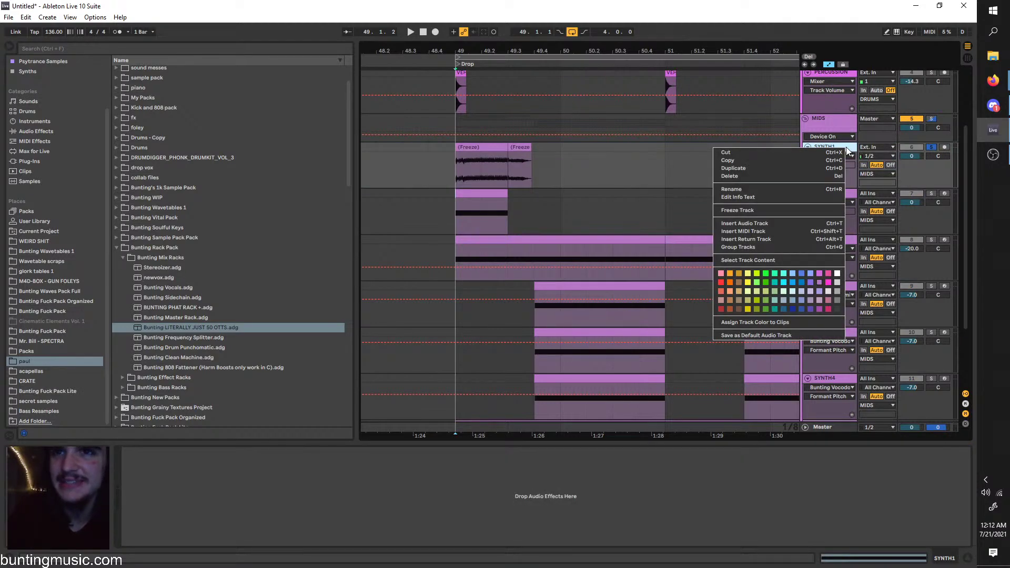
pyautogui.click(846, 148)
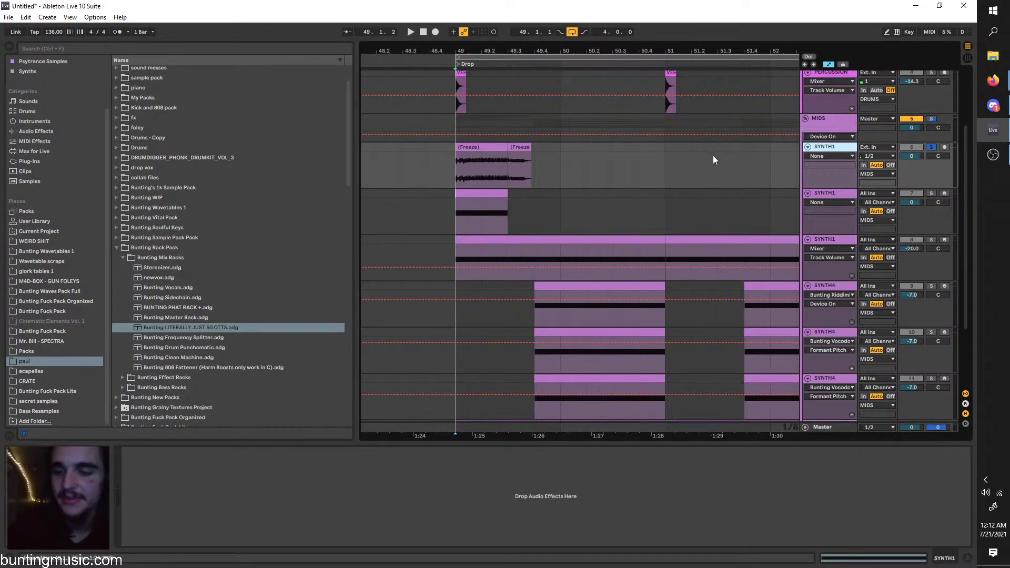
# Extend the flattened SYNTH1 audio clip over its freeze tail, remove the leftover sliver, and fade out the clip's end with automation hidden
pyautogui.click(460, 162)
pyautogui.press('+')
pyautogui.press('+')
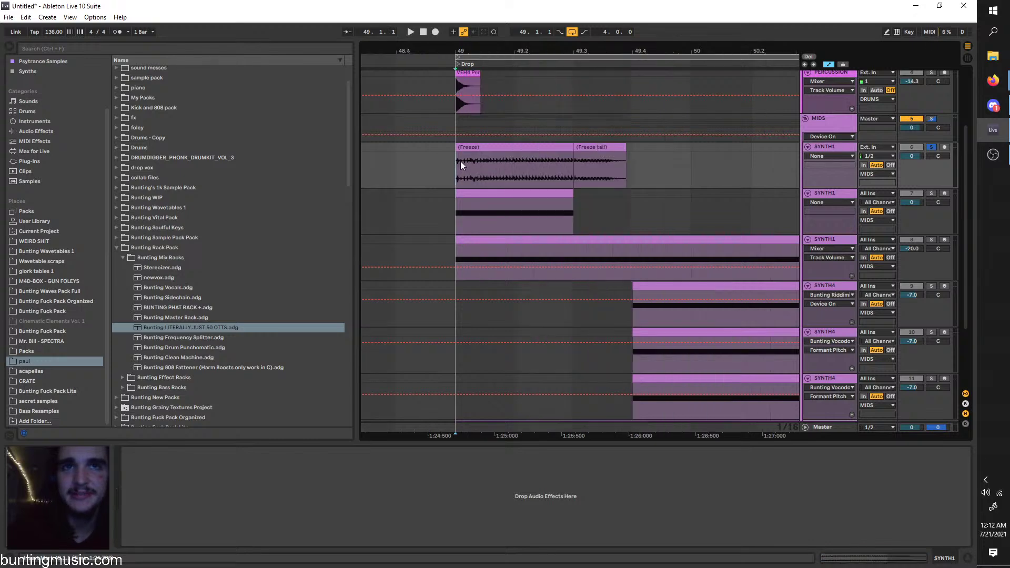
pyautogui.moveTo(569, 152); pyautogui.dragTo(622, 149)
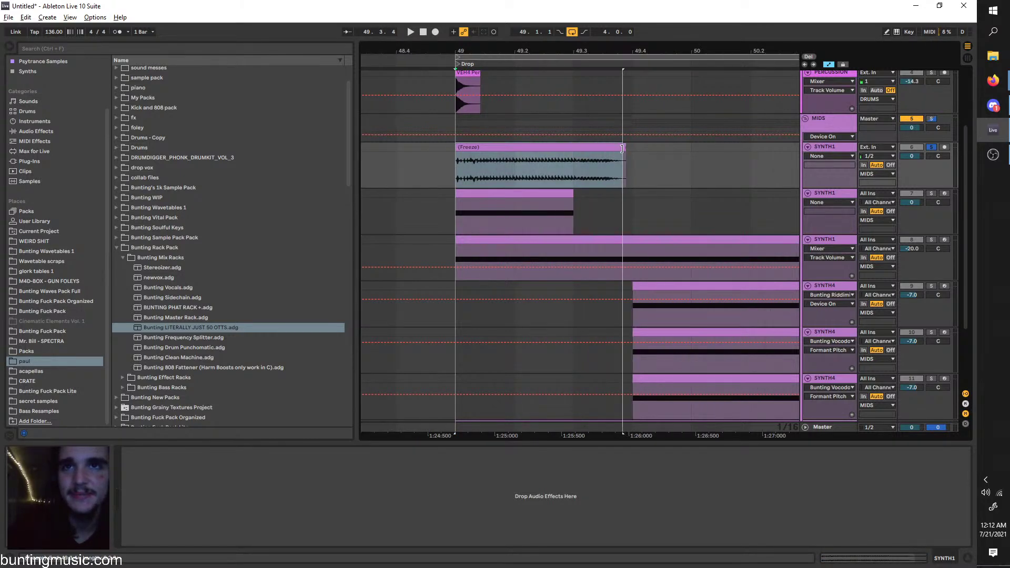
pyautogui.click(623, 152)
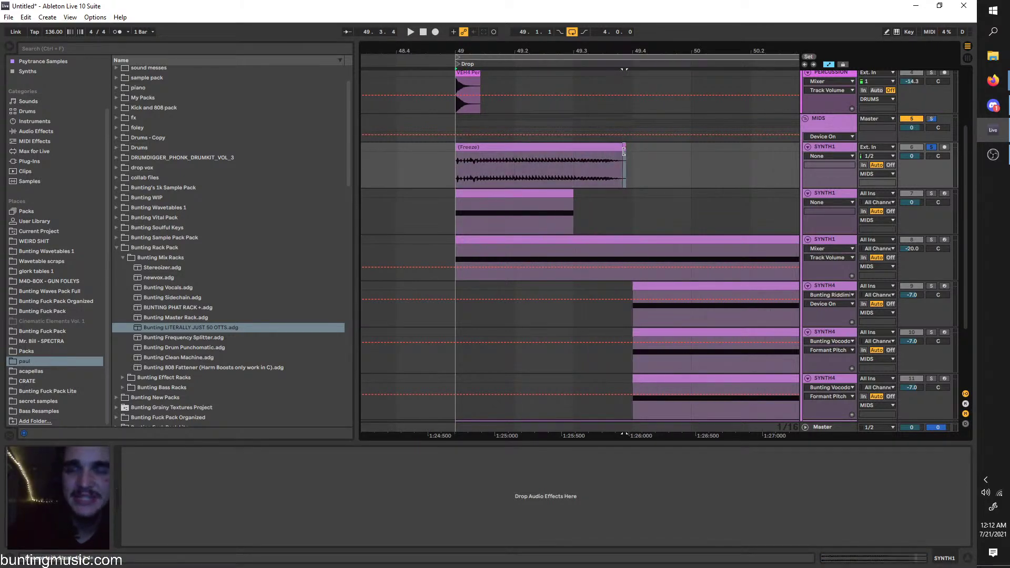
pyautogui.press('a')
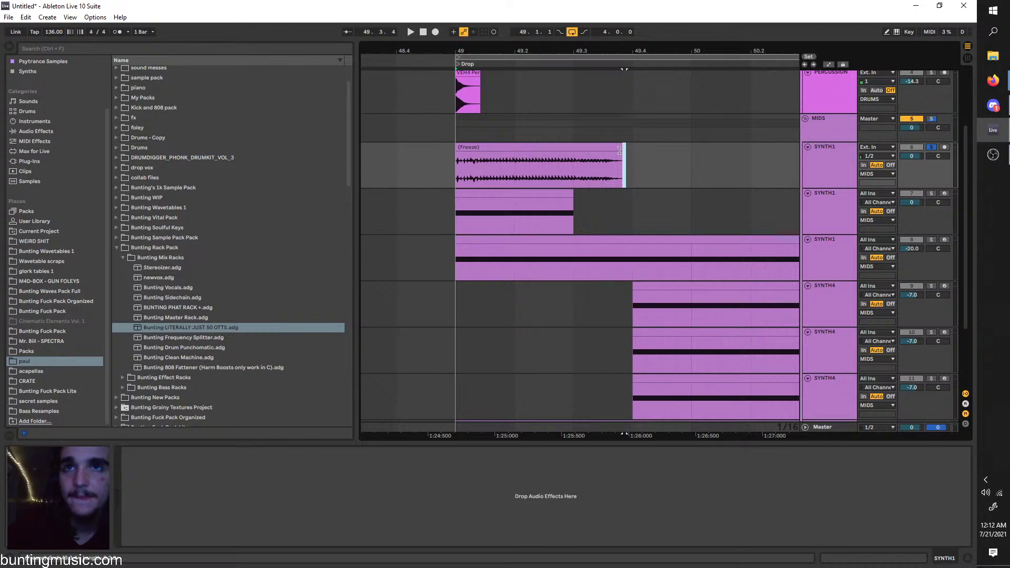
# Play the flattened clip from bar 49 and deactivate the duplicated SYNTH1 MIDI track
pyautogui.press('space')
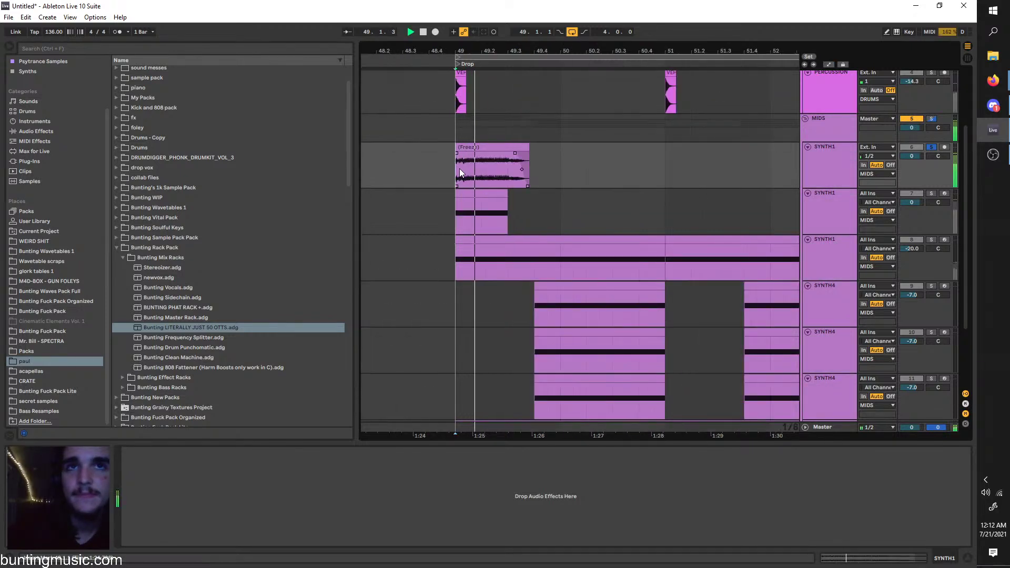
pyautogui.press('space')
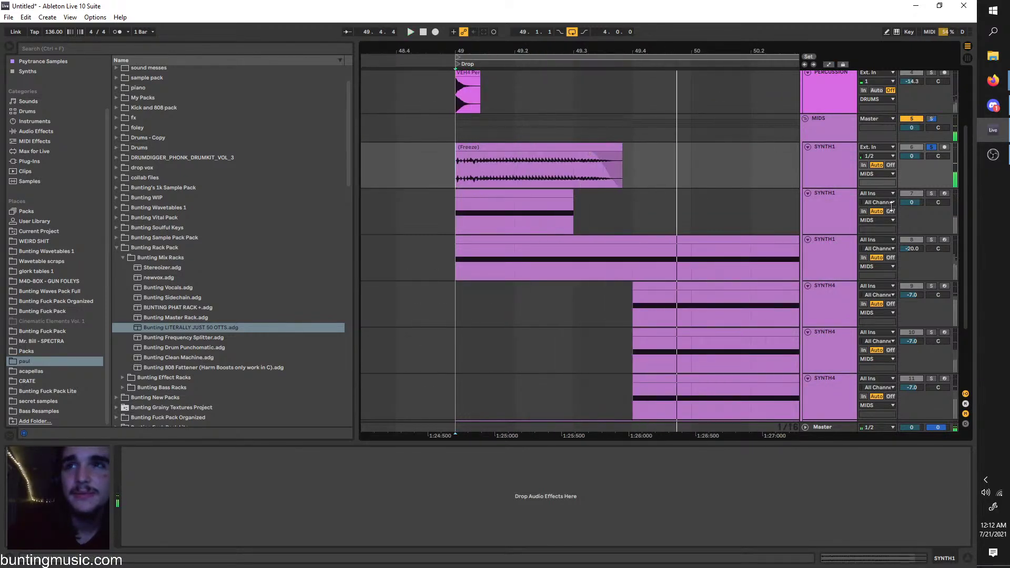
pyautogui.click(908, 194)
pyautogui.press('space')
pyautogui.scroll(-3, 747, 205)
pyautogui.press('space')
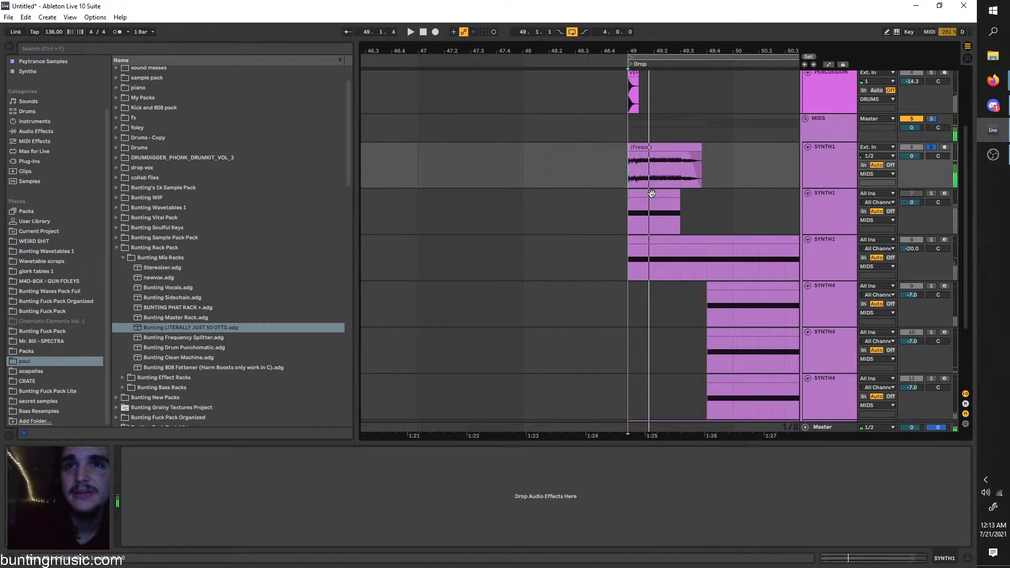
# Delete the duplicated SYNTH1 MIDI track and replay the drop with the flattened audio clip
pyautogui.moveTo(651, 210); pyautogui.dragTo(376, 210)
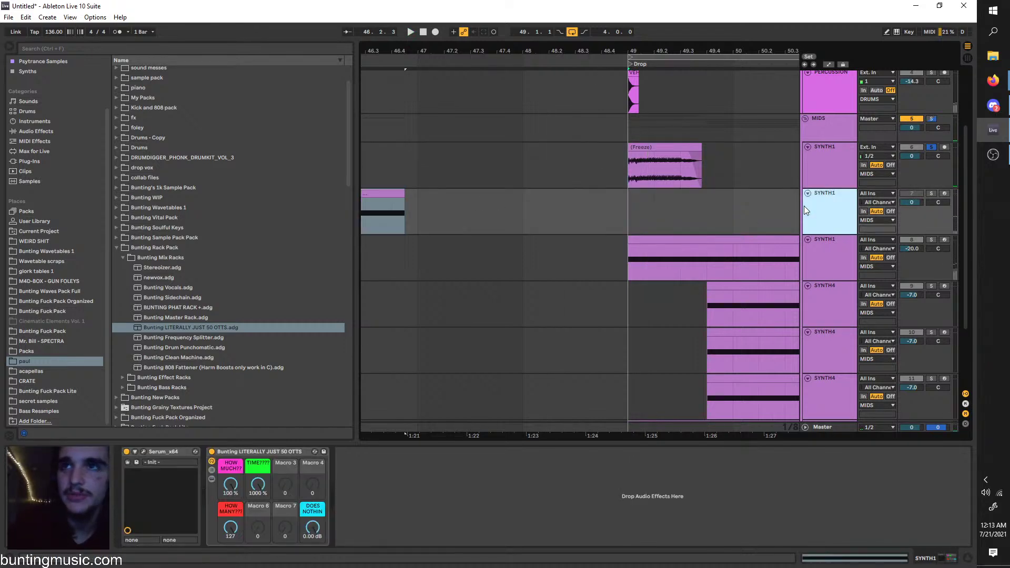
pyautogui.press('Delete')
pyautogui.click(629, 164)
pyautogui.press('space')
pyautogui.scroll(3, 629, 164)
pyautogui.hscroll(1, 628, 164)
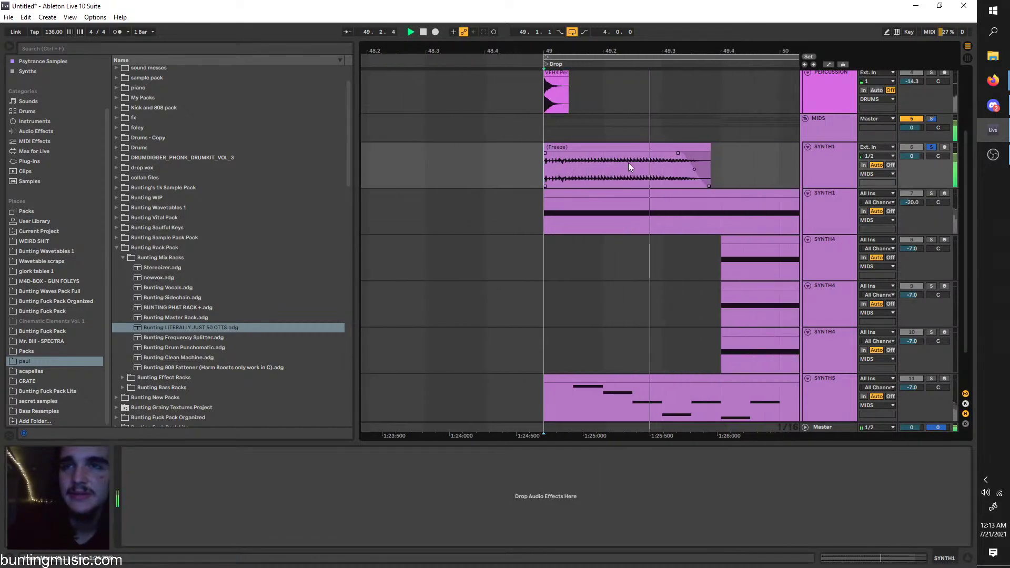
# Play back the soloed frozen SYNTH1 clip at the drop several times and inspect its waveform up close
pyautogui.hscroll(2, 629, 165)
pyautogui.press('space')
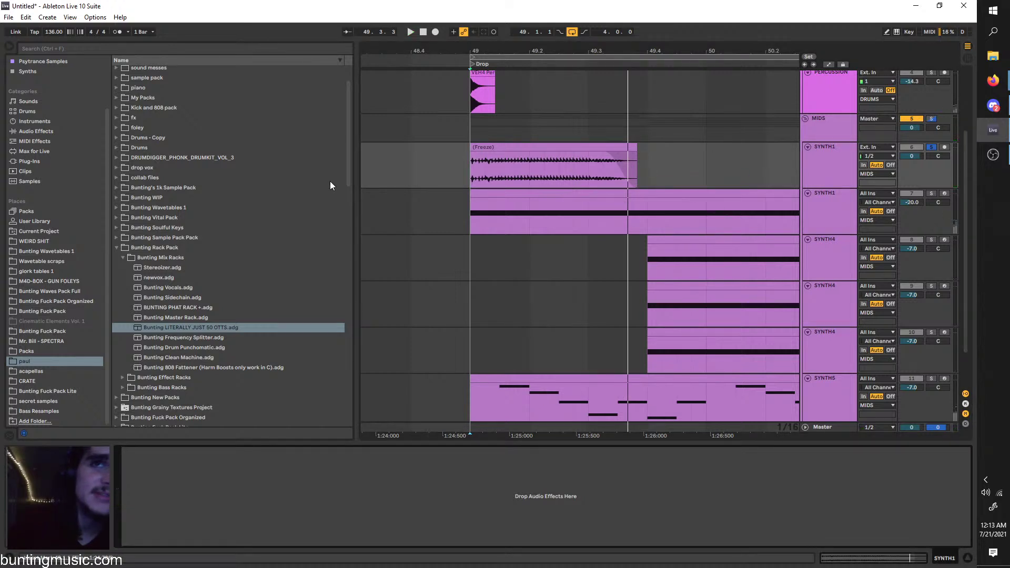
pyautogui.press('space')
pyautogui.scroll(3, 476, 176)
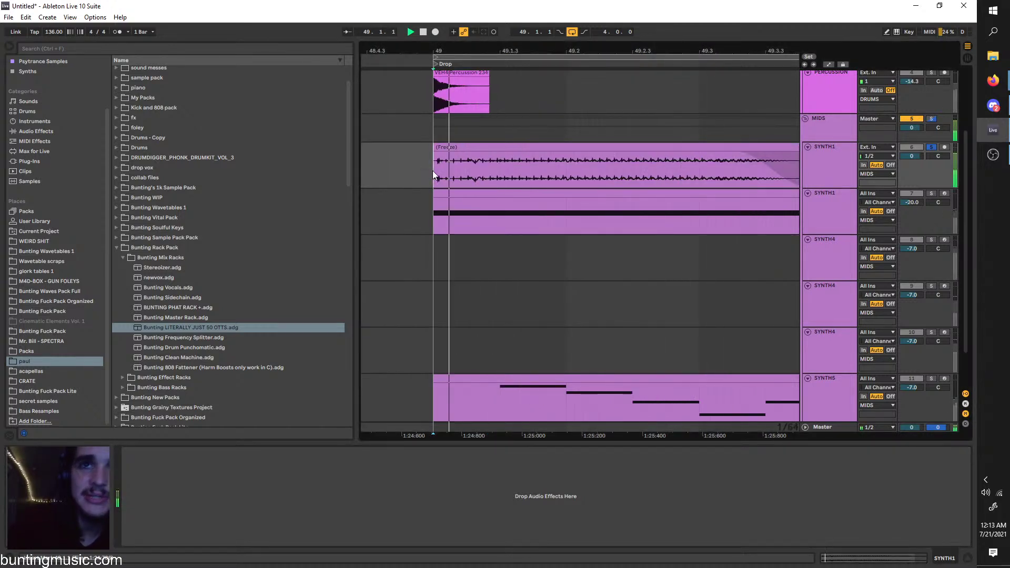
pyautogui.scroll(-2, 432, 170)
pyautogui.scroll(-2, 432, 170)
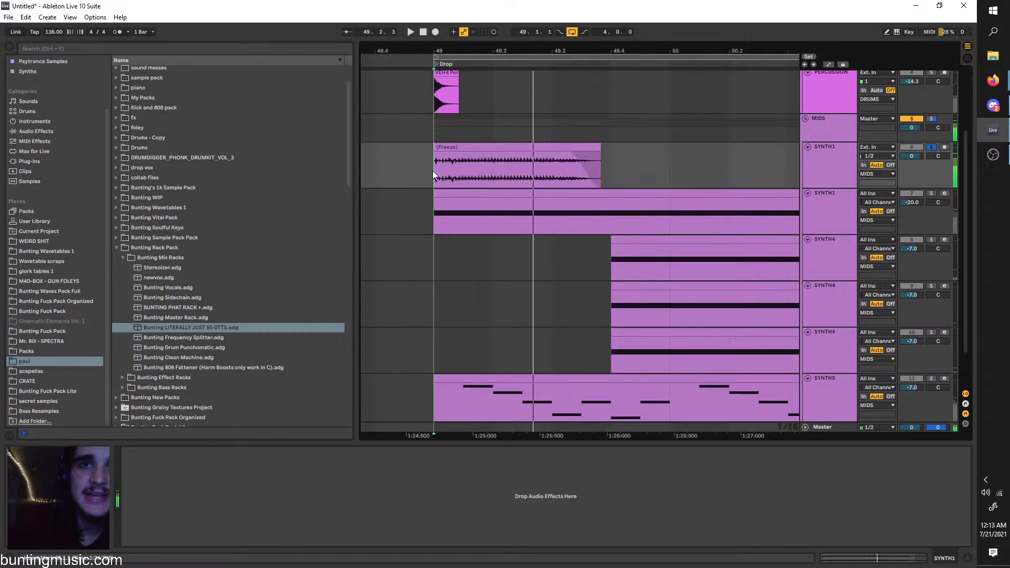
pyautogui.click(156, 328)
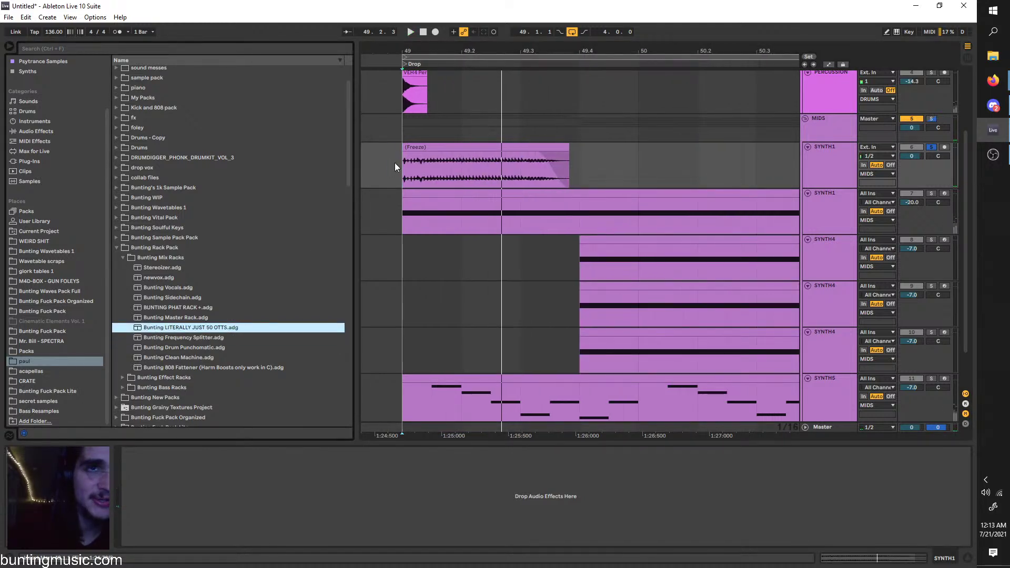
pyautogui.press('space')
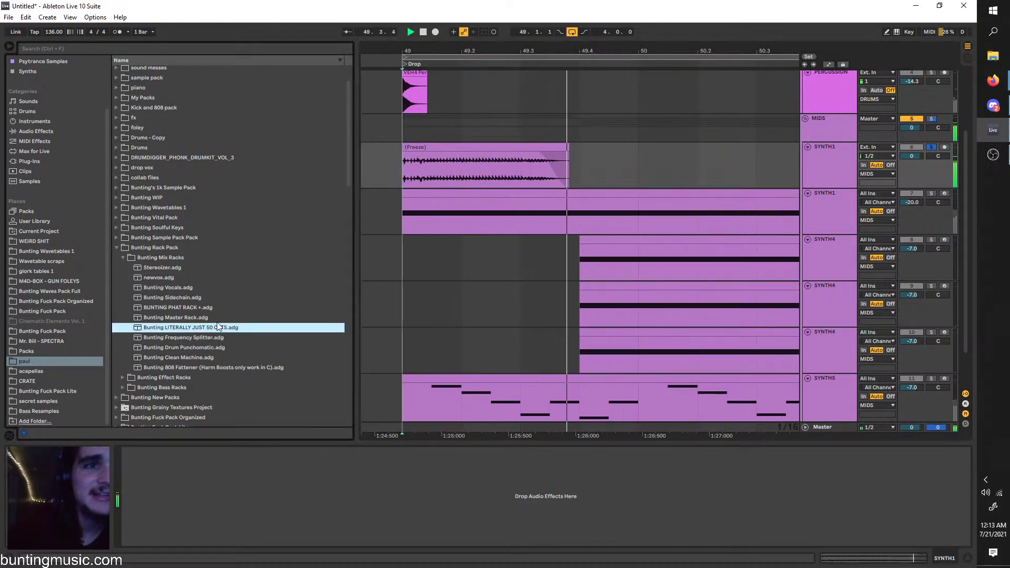
pyautogui.press('space')
pyautogui.press('space')
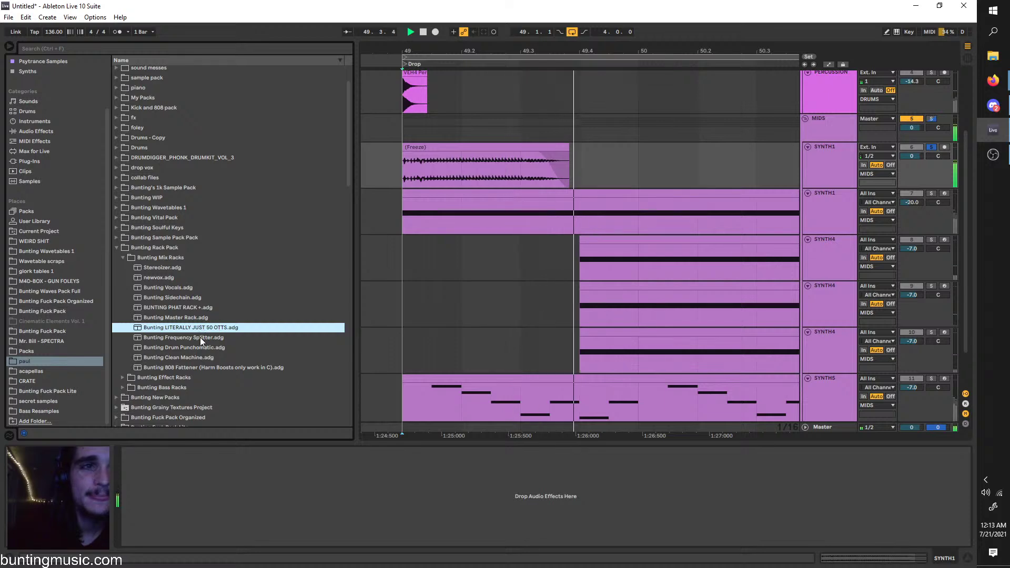
# Turn off LFOTool on the MIDS group and add the Bunting Sidechain rack to the end of its effects chain
pyautogui.click(206, 299)
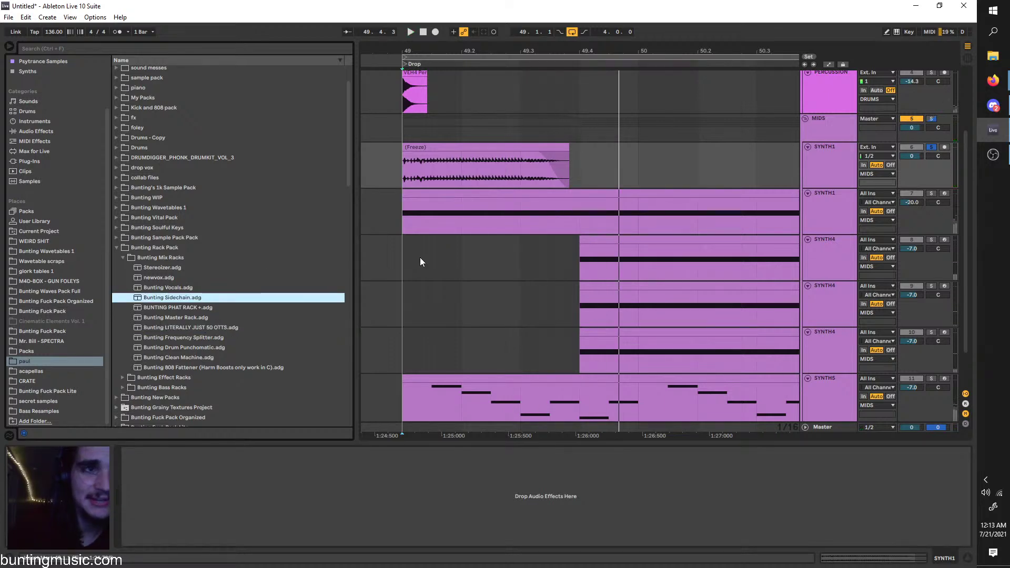
pyautogui.scroll(3, 420, 257)
pyautogui.click(837, 219)
pyautogui.press('space')
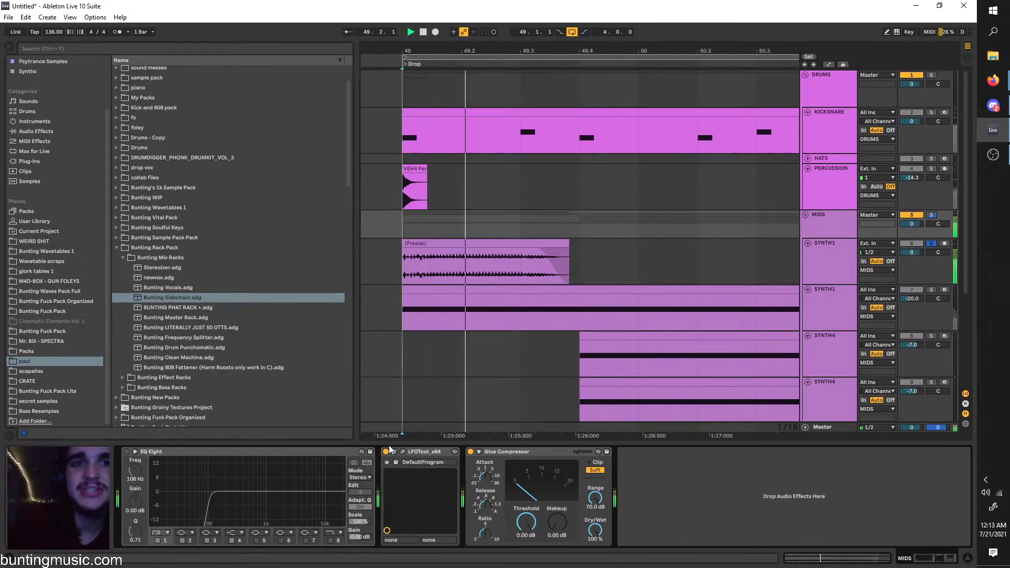
pyautogui.click(386, 451)
pyautogui.click(140, 300)
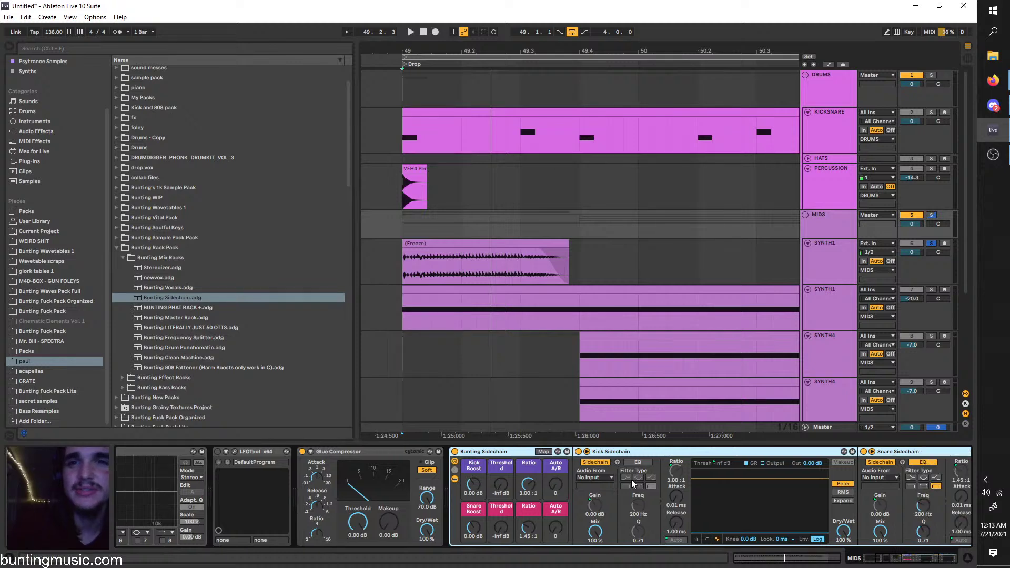
# Open the choice of audio sources for the Kick Sidechain compressor in the Bunting Sidechain rack
pyautogui.scroll(-2, 631, 479)
pyautogui.scroll(-3, 476, 496)
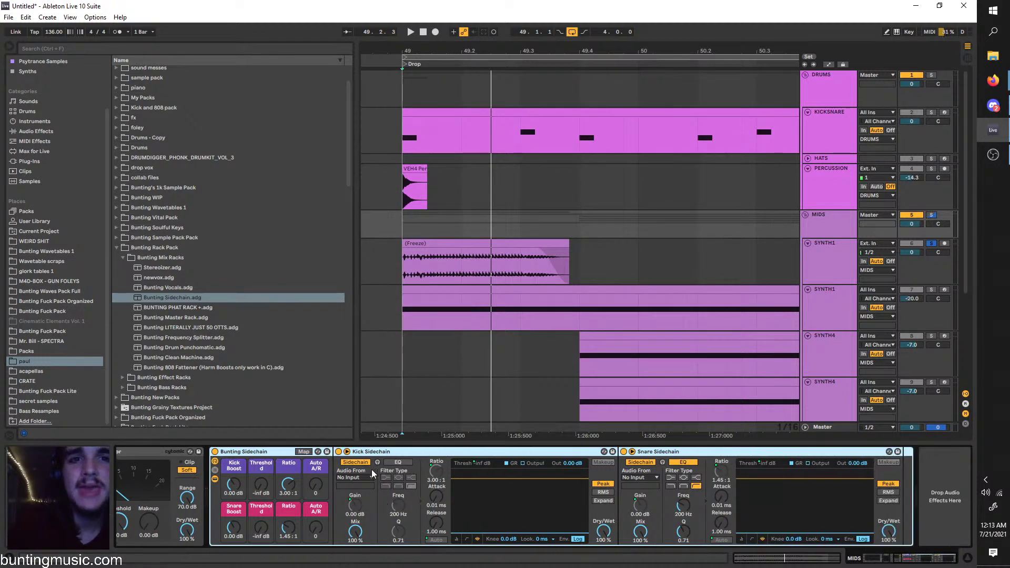
pyautogui.click(363, 476)
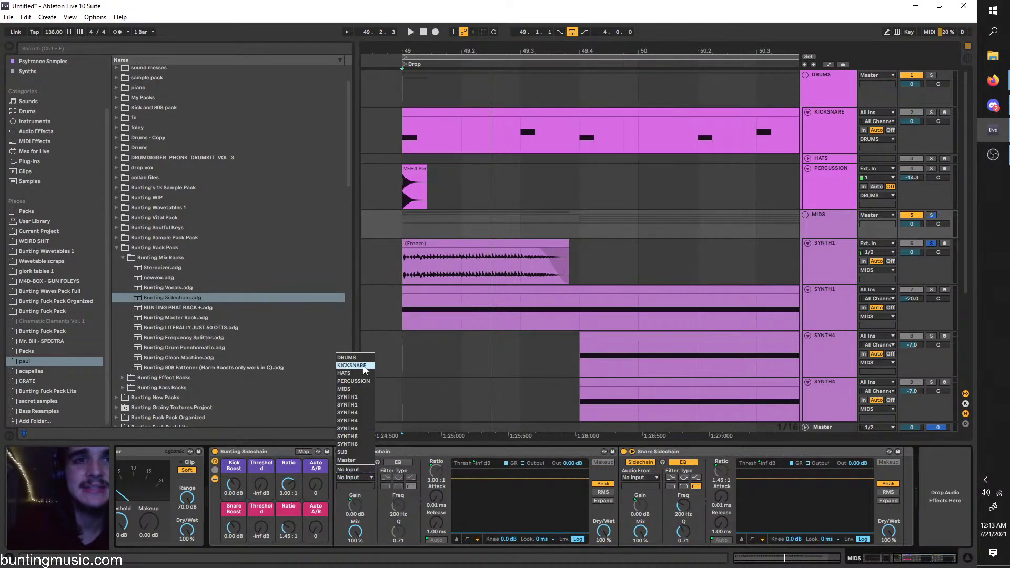
# Duplicate the KICKSNARE track and mute the Bunting Kick pad in the copy's drum rack
pyautogui.click(838, 134)
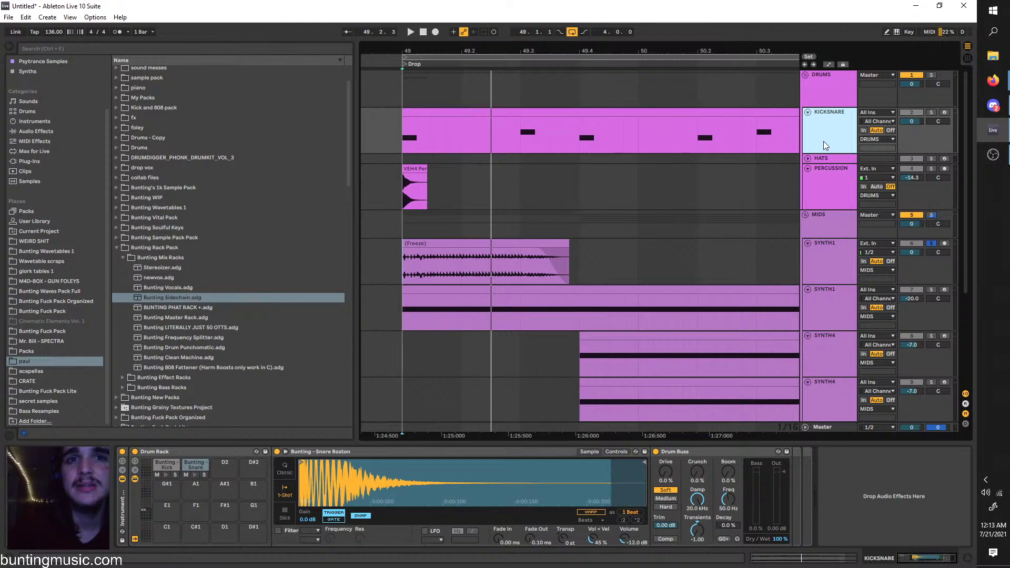
pyautogui.hotkey('ctrl', 'd')
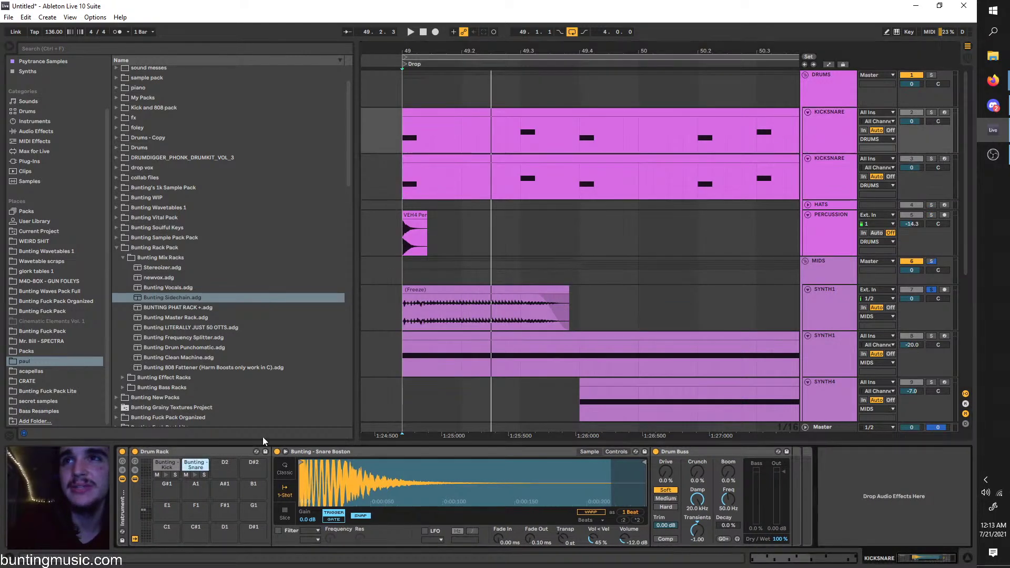
pyautogui.click(822, 192)
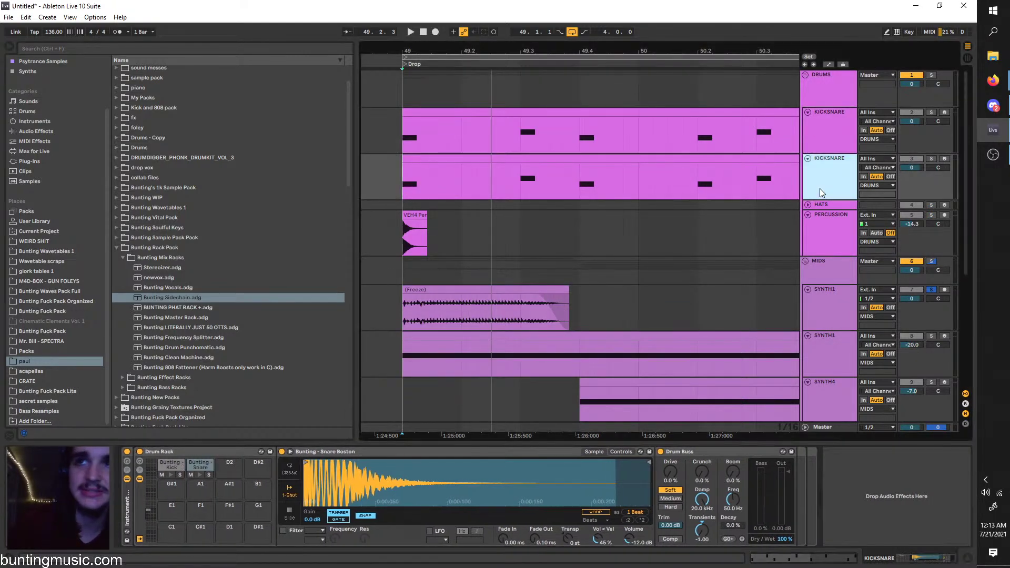
pyautogui.click(193, 478)
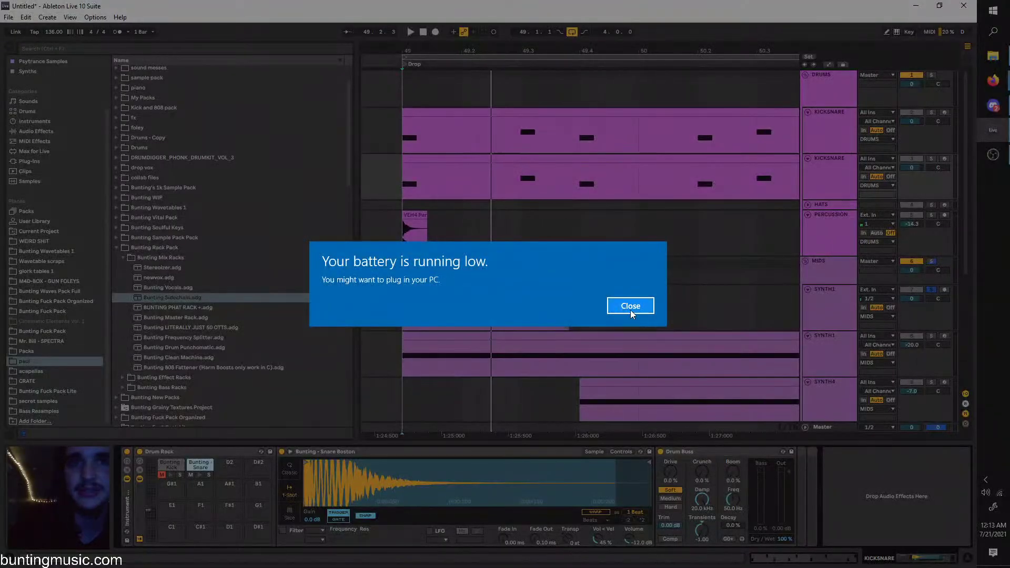
pyautogui.click(630, 310)
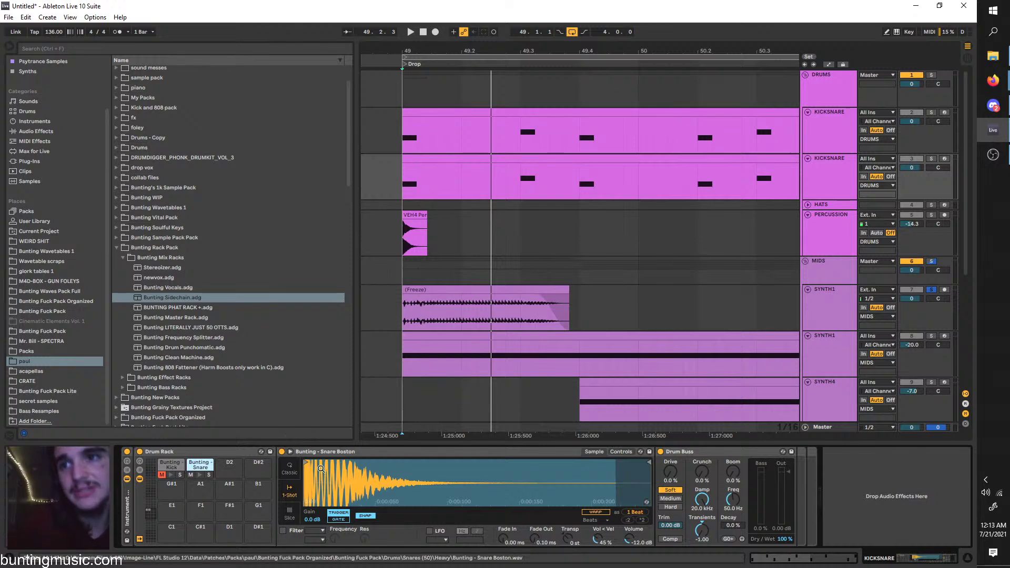
pyautogui.click(986, 483)
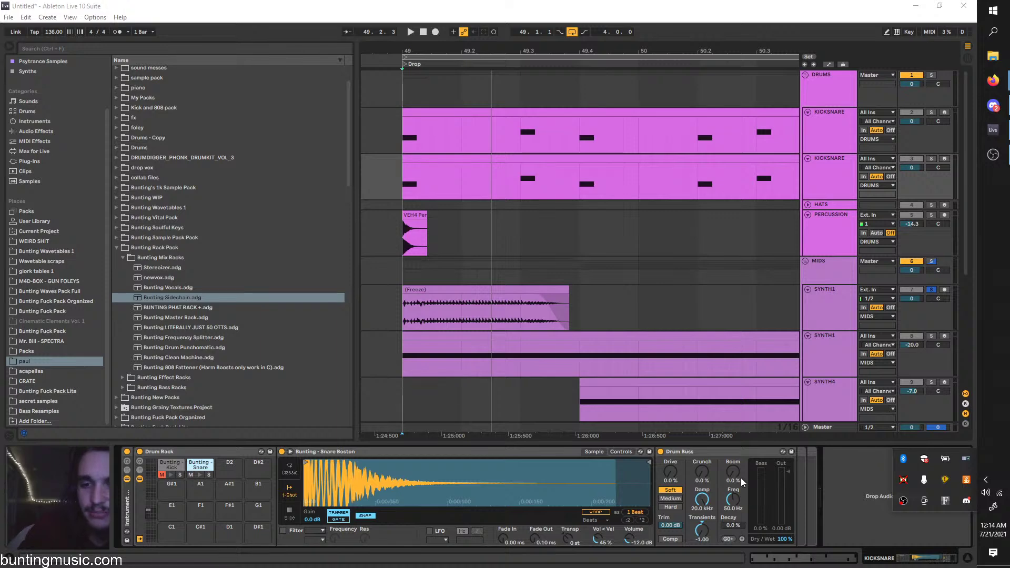
# Lower the transposition of the frozen SYNTH1 clip and audition it repeatedly from the drop
pyautogui.click(400, 313)
pyautogui.press('space')
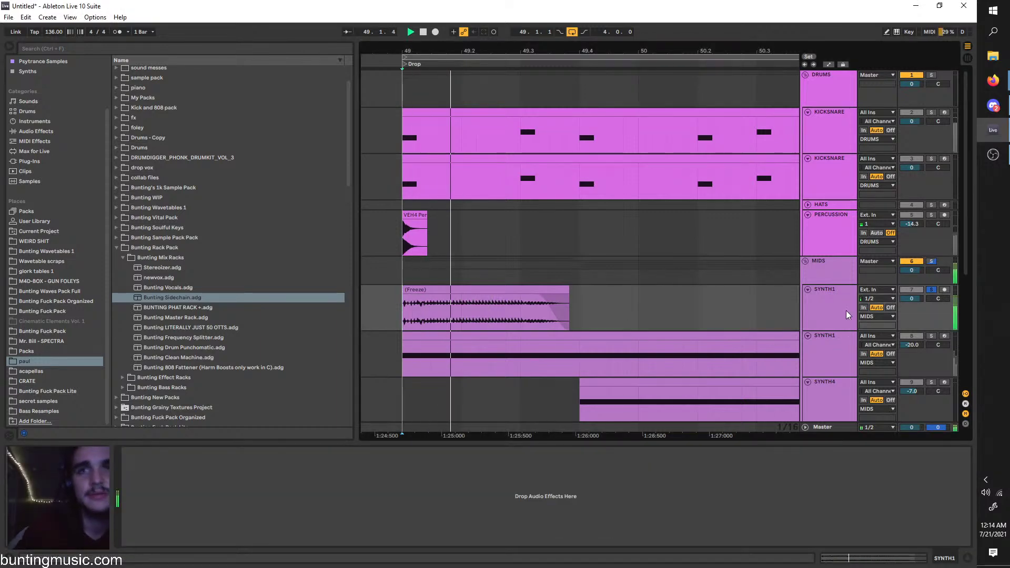
pyautogui.click(446, 288)
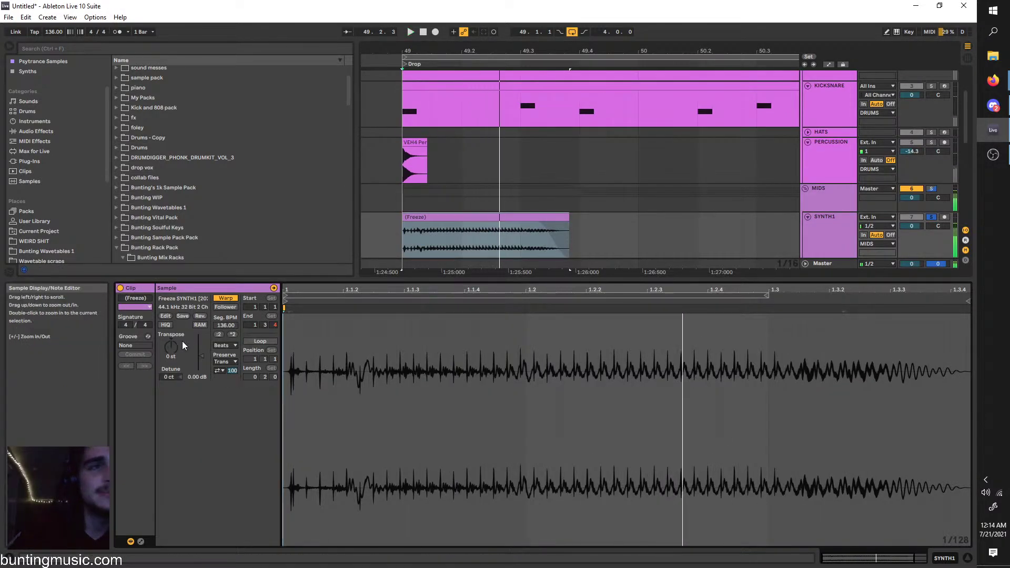
pyautogui.moveTo(171, 347)
pyautogui.mouseDown()
pyautogui.moveTo(171, 370)
pyautogui.moveTo(170, 297)
pyautogui.moveTo(171, 377)
pyautogui.moveTo(171, 360)
pyautogui.mouseUp()
pyautogui.press('space')
pyautogui.press('space')
pyautogui.press('space')
pyautogui.press('space')
pyautogui.press('space')
pyautogui.press('space')
pyautogui.press('space')
pyautogui.press('space')
pyautogui.press('space')
pyautogui.press('space')
pyautogui.press('space')
pyautogui.press('space')
pyautogui.press('space')
pyautogui.press('space')
pyautogui.press('space')
pyautogui.press('space')
pyautogui.press('space')
pyautogui.press('space')
pyautogui.press('space')
pyautogui.press('space')
pyautogui.press('space')
pyautogui.press('space')
pyautogui.press('space')
pyautogui.press('space')
pyautogui.press('space')
pyautogui.press('space')
pyautogui.press('space')
pyautogui.press('space')
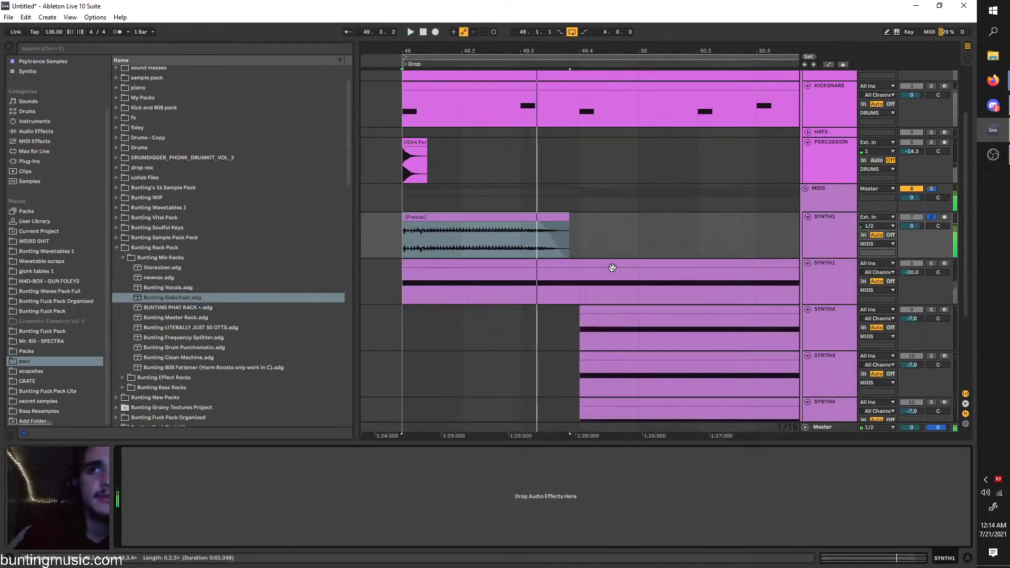
# Add the Bunting Frequency Splitter rack to the frozen SYNTH1 track and show the devices of its Low and Mid chains
pyautogui.click(157, 339)
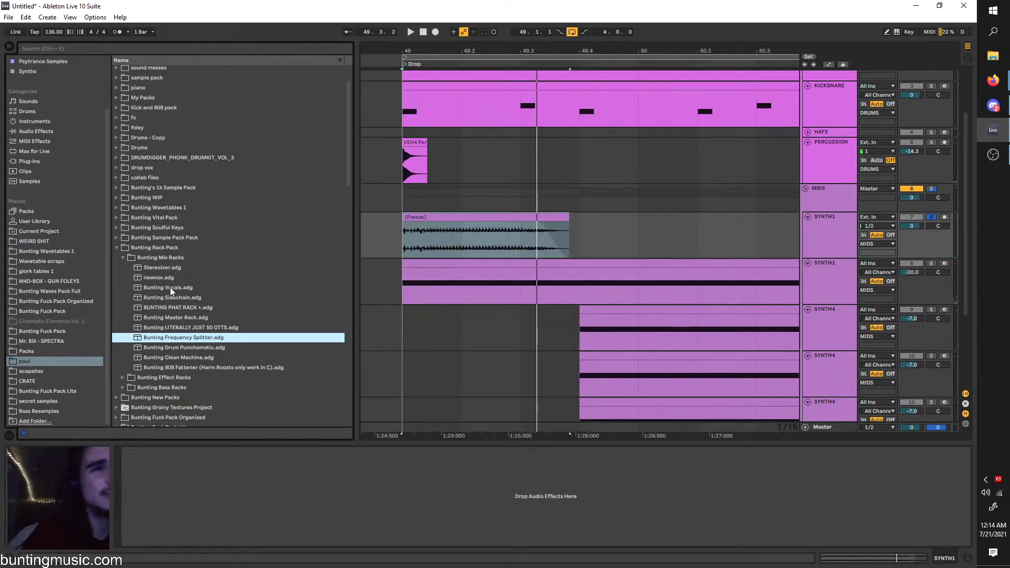
pyautogui.click(424, 214)
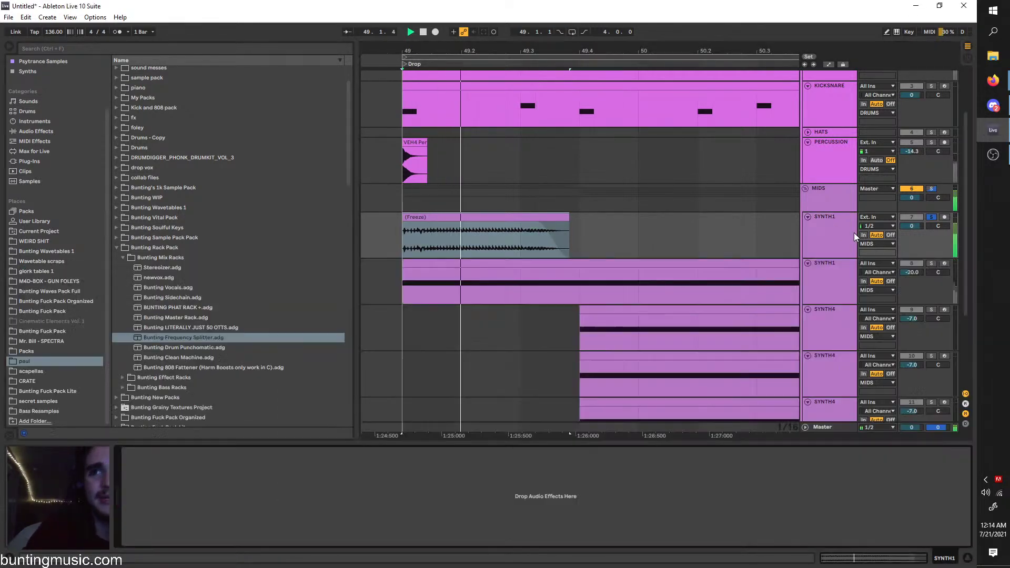
pyautogui.press('space')
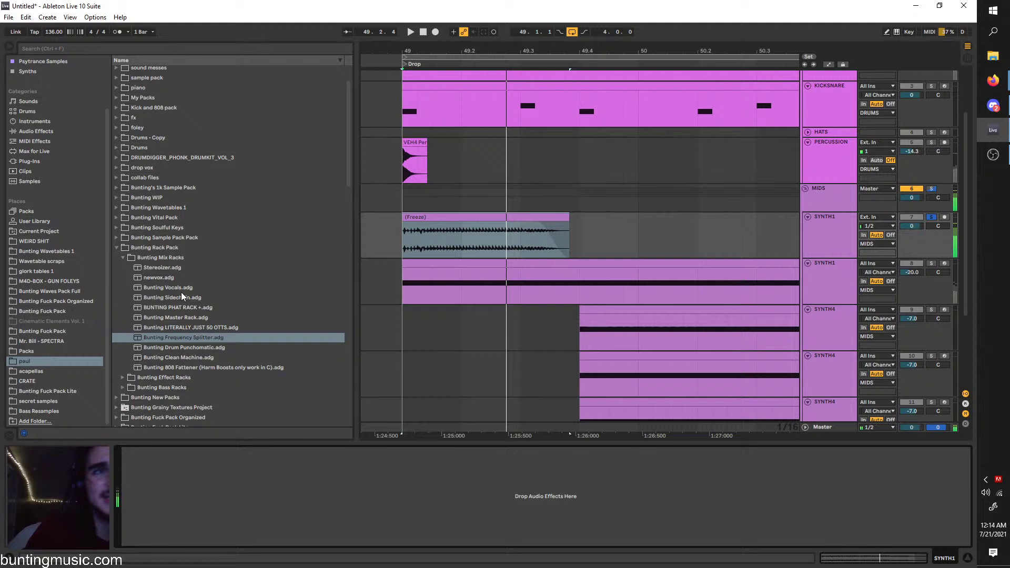
pyautogui.click(177, 338)
pyautogui.doubleClick(184, 337)
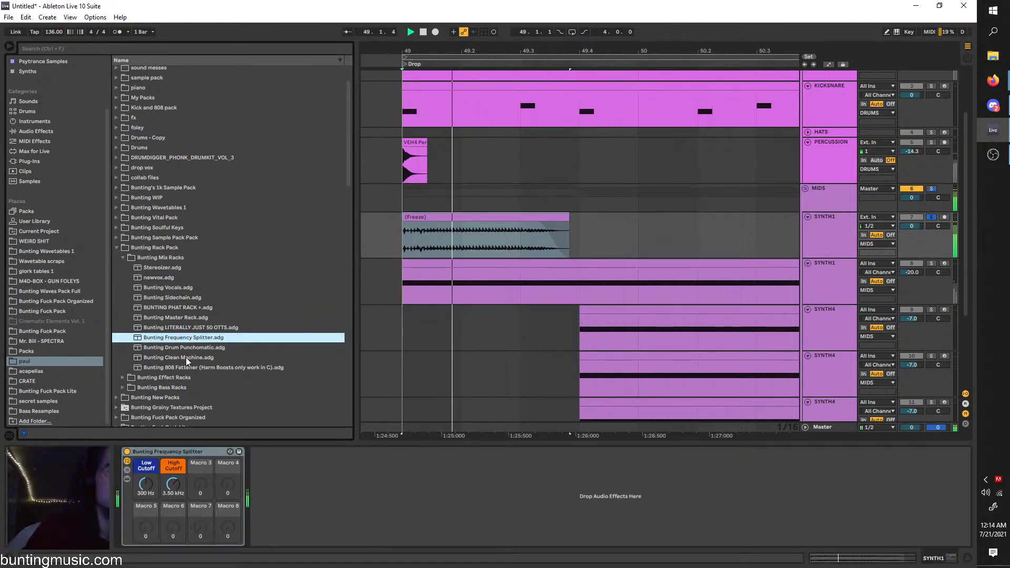
pyautogui.click(126, 470)
pyautogui.click(272, 478)
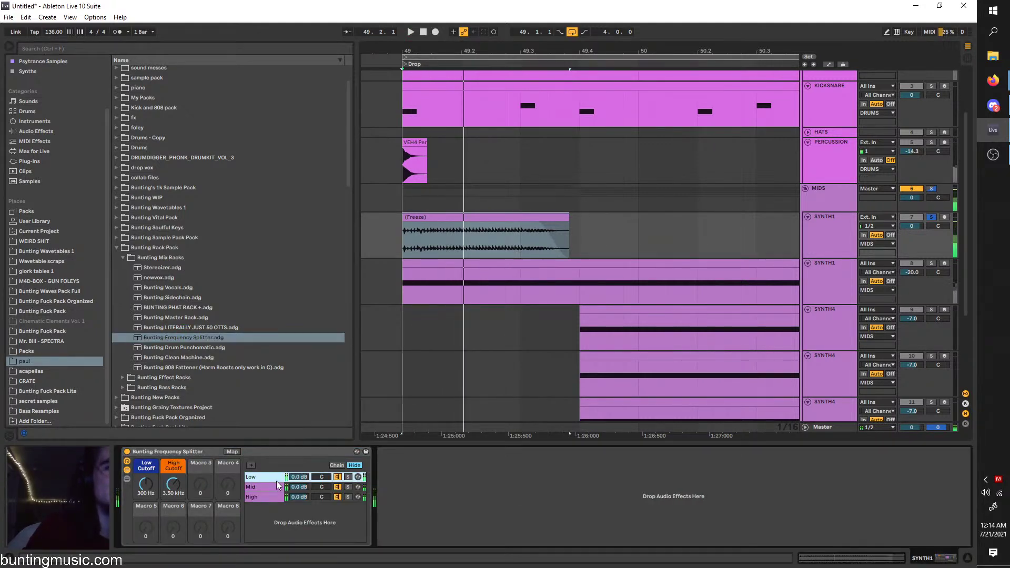
pyautogui.click(271, 485)
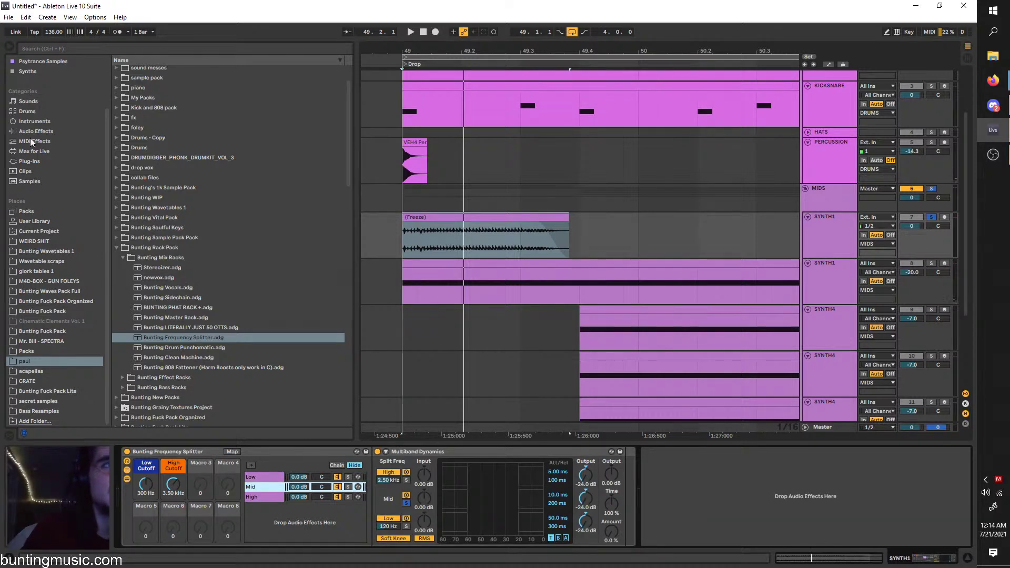
# Search the audio effects for "SAT" and add a Saturator to the High chain of the frequency splitter, behind its Multiband Dynamics
pyautogui.click(265, 499)
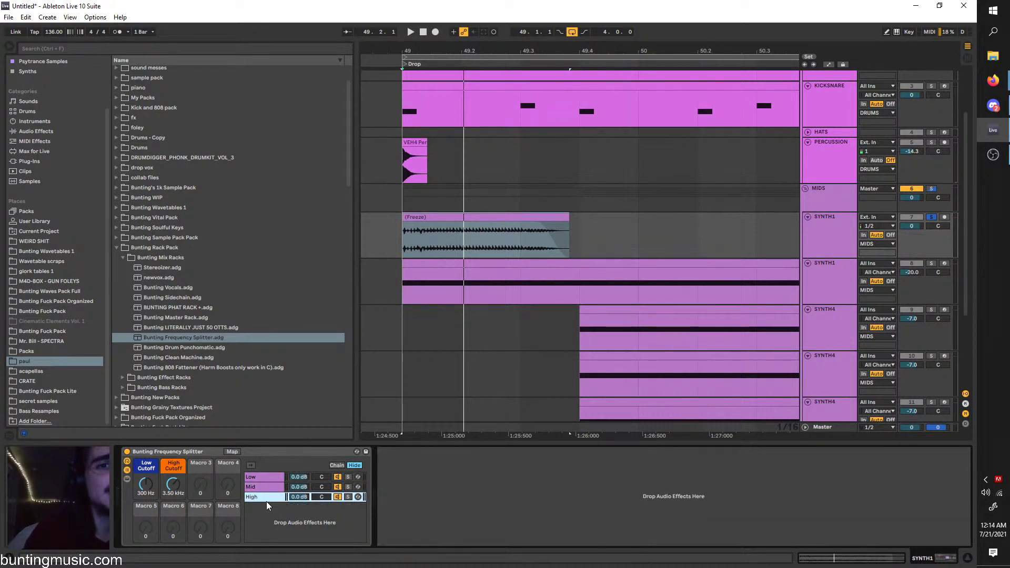
pyautogui.click(43, 131)
pyautogui.click(55, 47)
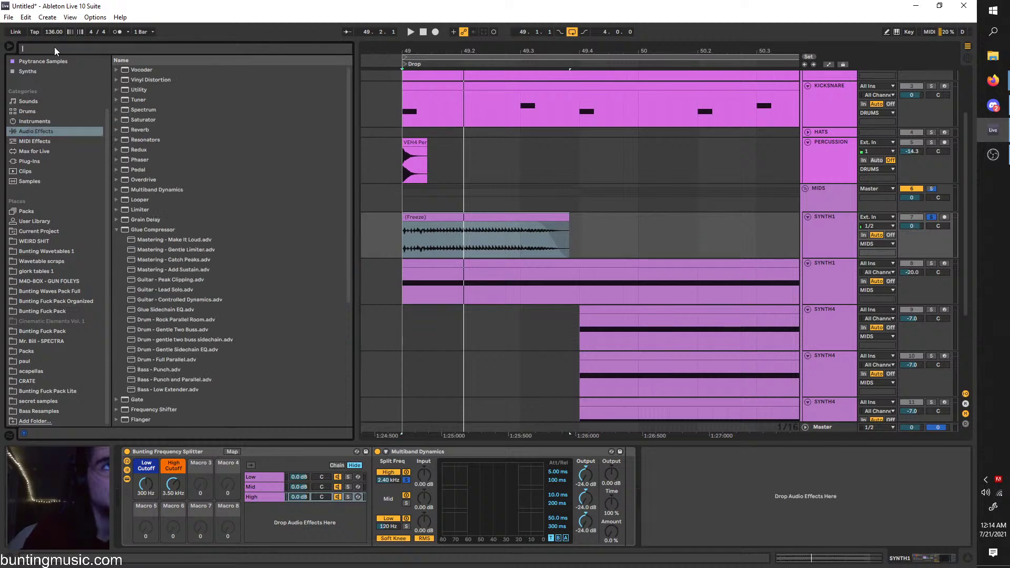
pyautogui.write('aut')
pyautogui.press('BackSpace')
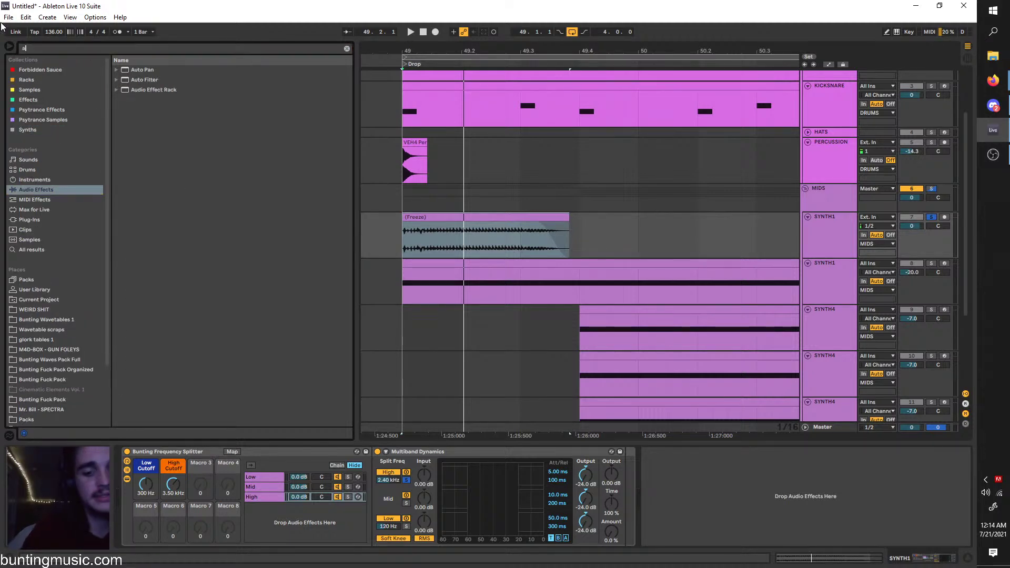
pyautogui.write('SAT')
pyautogui.press('Down')
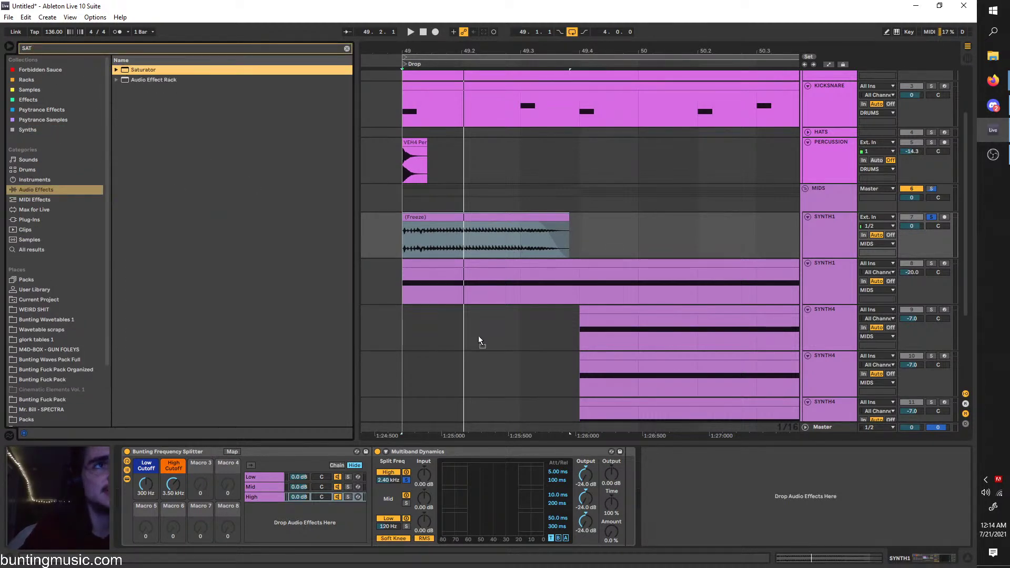
pyautogui.press('Return')
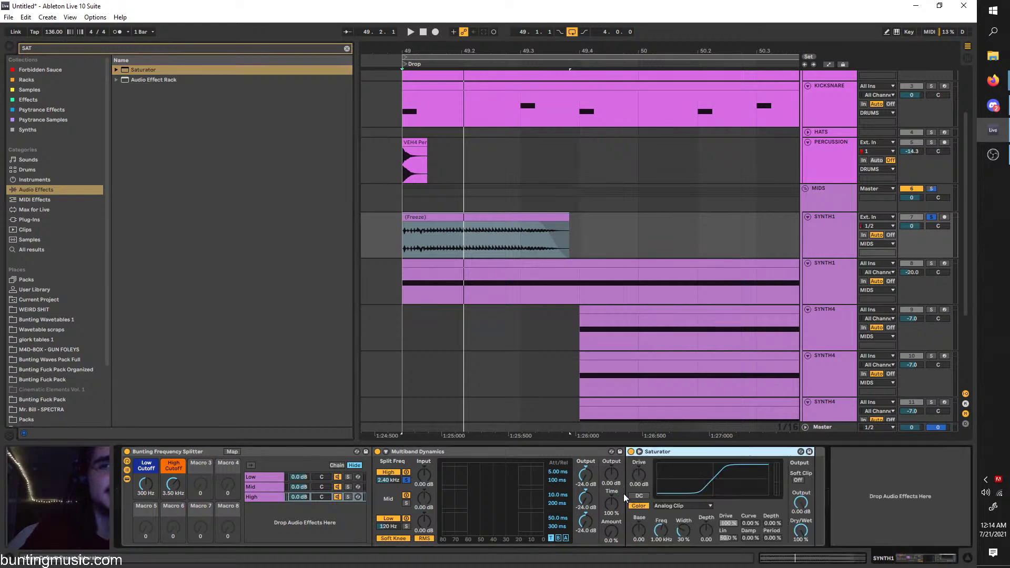
# Set the Saturator's Drive to 10.3 dB during playback and compare the sound with the device bypassed
pyautogui.press('space')
pyautogui.moveTo(639, 472); pyautogui.dragTo(639, 450)
pyautogui.click(630, 451)
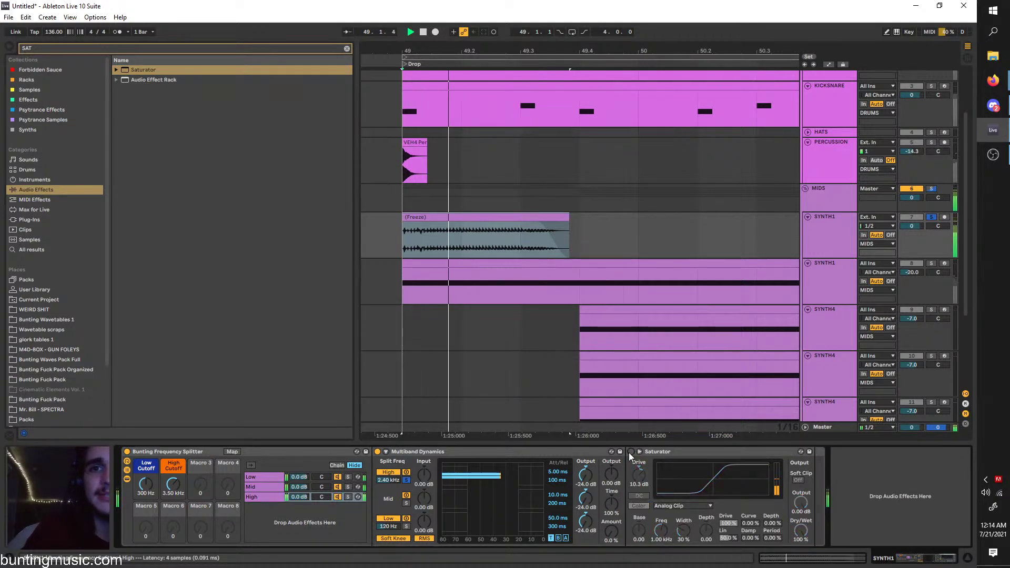
pyautogui.click(631, 452)
pyautogui.press('space')
# Duplicate the Saturator in the High chain and turn off the first one during playback
pyautogui.click(666, 457)
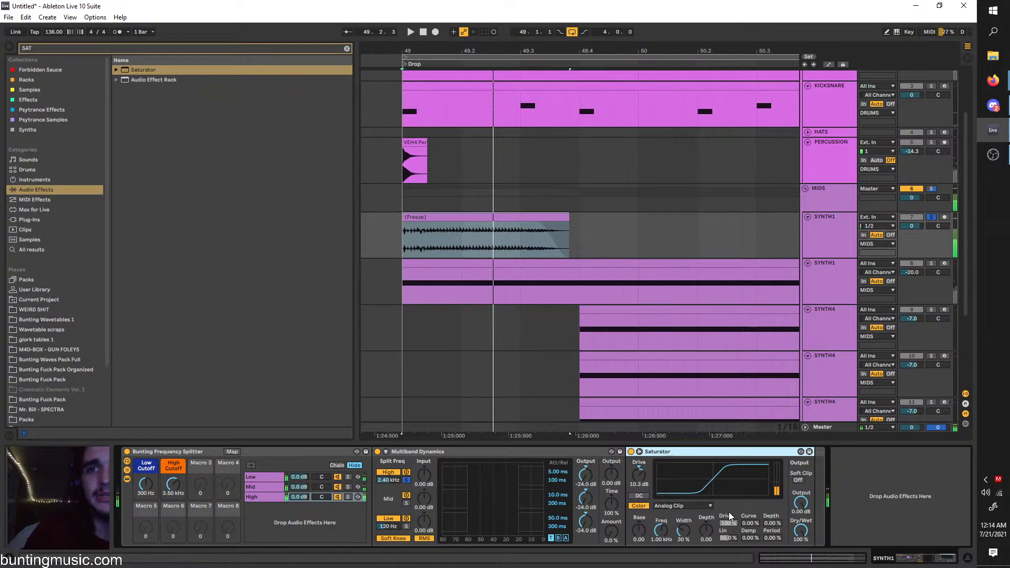
pyautogui.hotkey('ctrl', 'd')
pyautogui.hscroll(3, 962, 493)
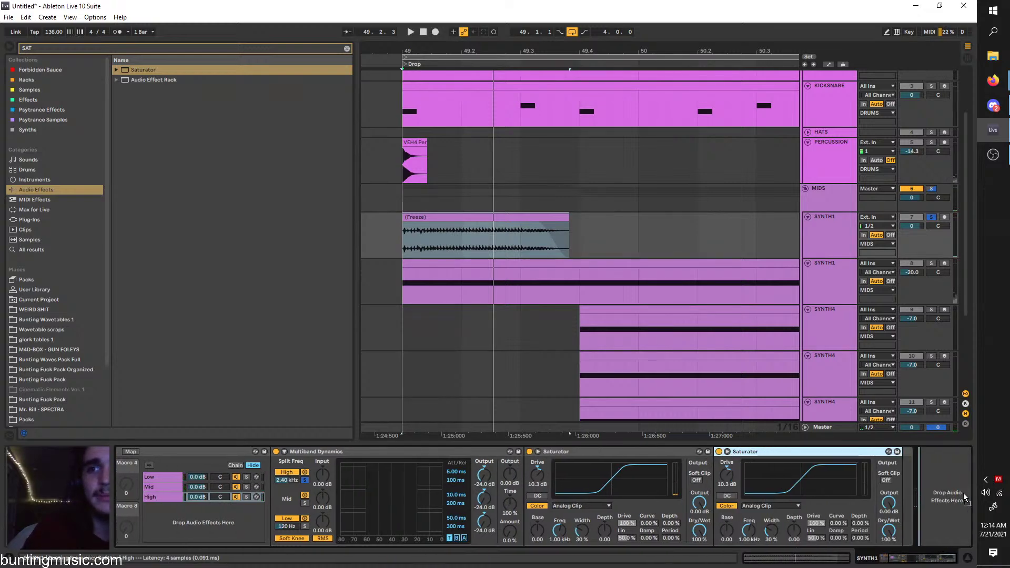
pyautogui.press('space')
pyautogui.click(527, 451)
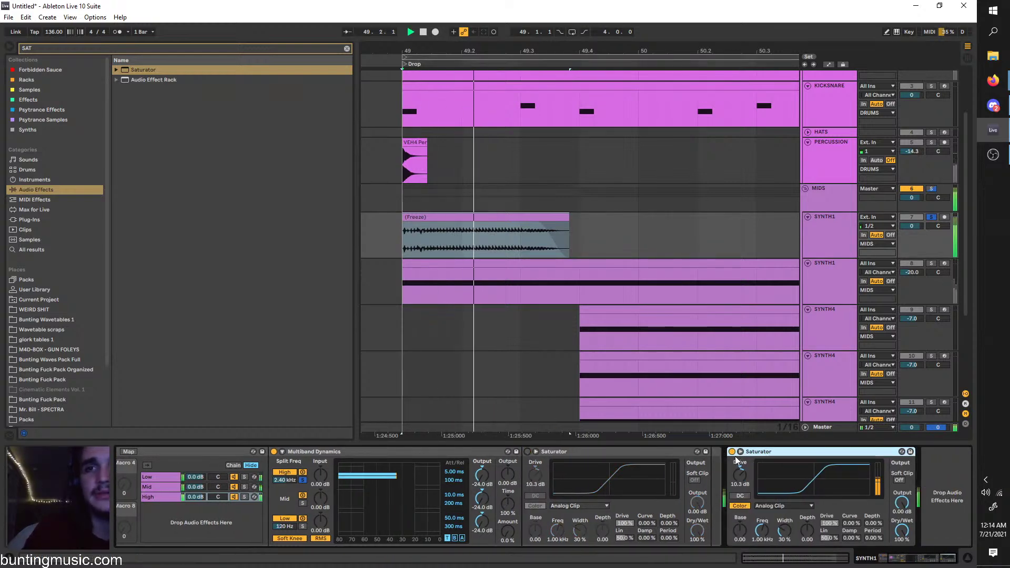
# Turn off the second Saturator, turn the first one back on and set its Drive to 9.14 dB during playback
pyautogui.click(731, 451)
pyautogui.click(731, 451)
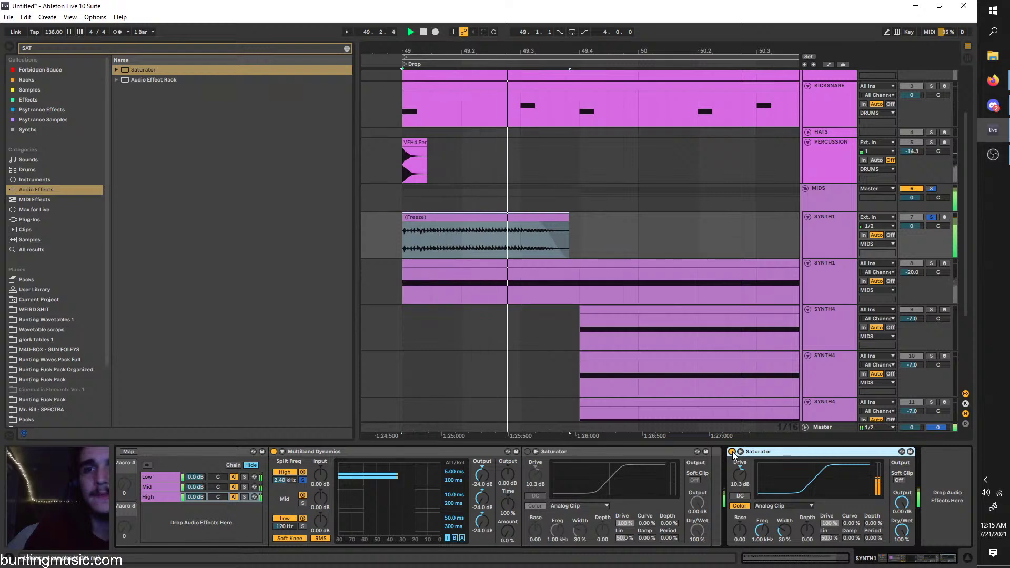
pyautogui.click(731, 451)
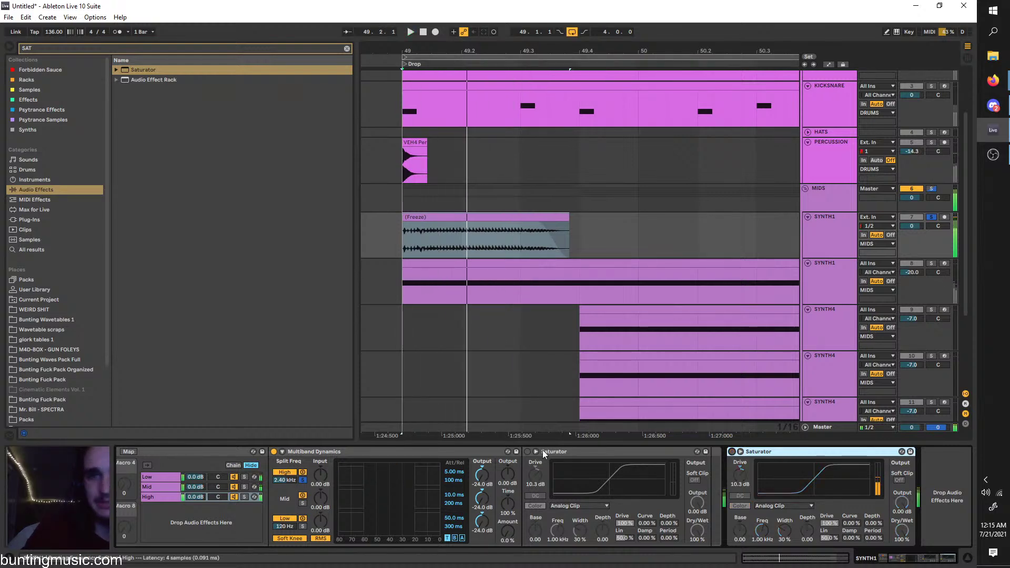
pyautogui.click(527, 451)
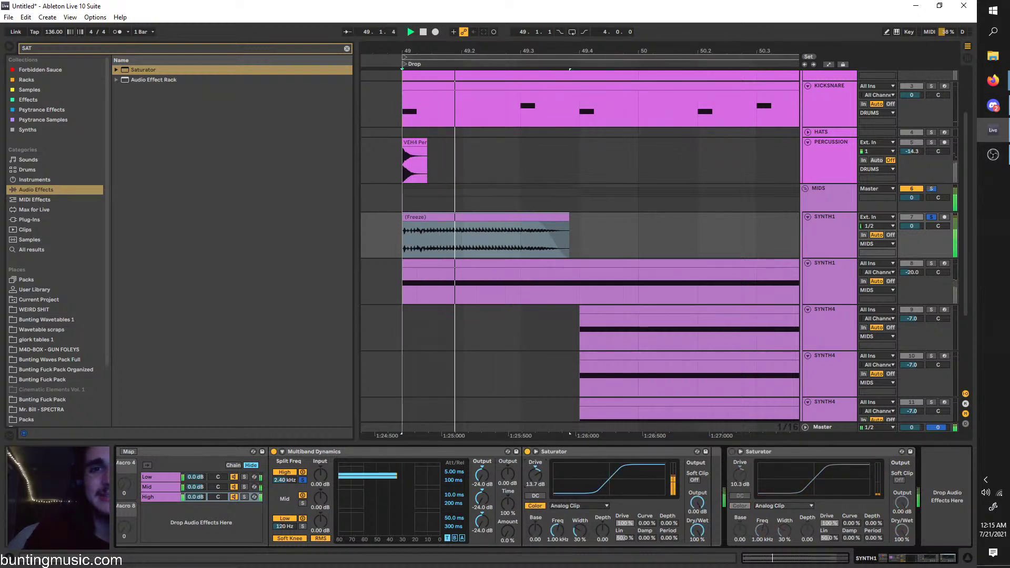
pyautogui.moveTo(535, 474); pyautogui.dragTo(535, 480)
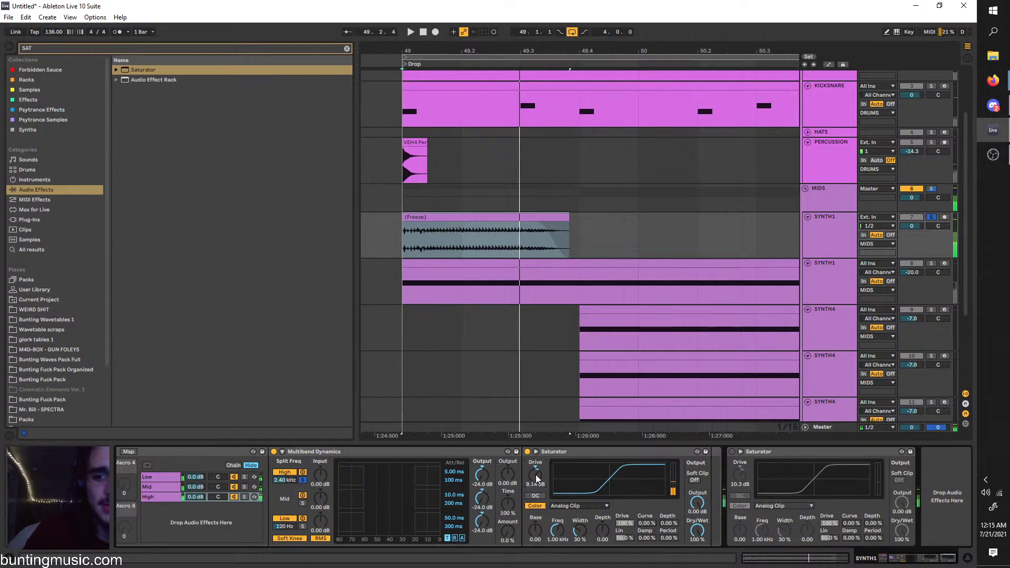
pyautogui.hotkey('ctrl', 'l')
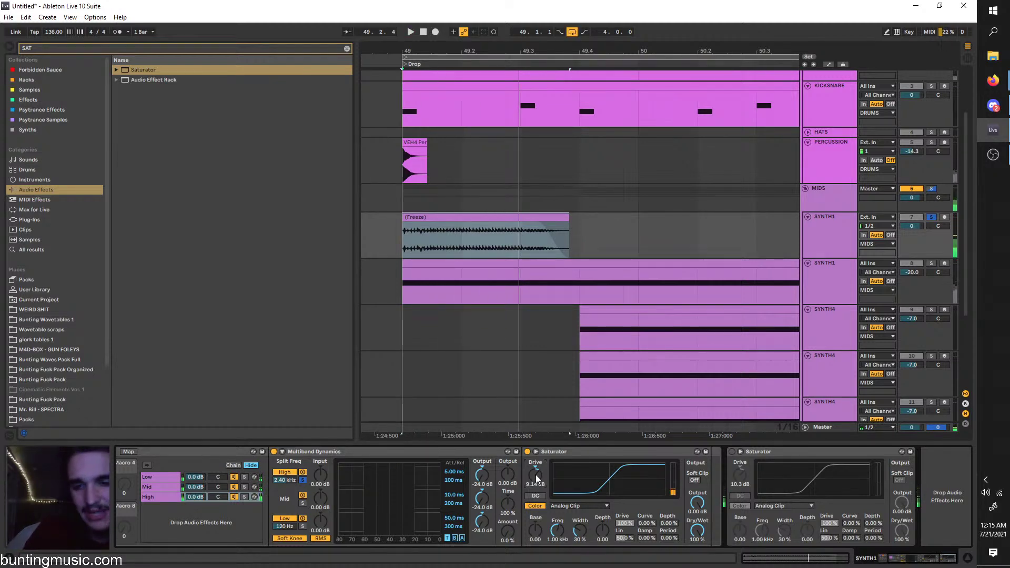
# Compare the sound with the second Saturator turned on and off during playback
pyautogui.click(732, 452)
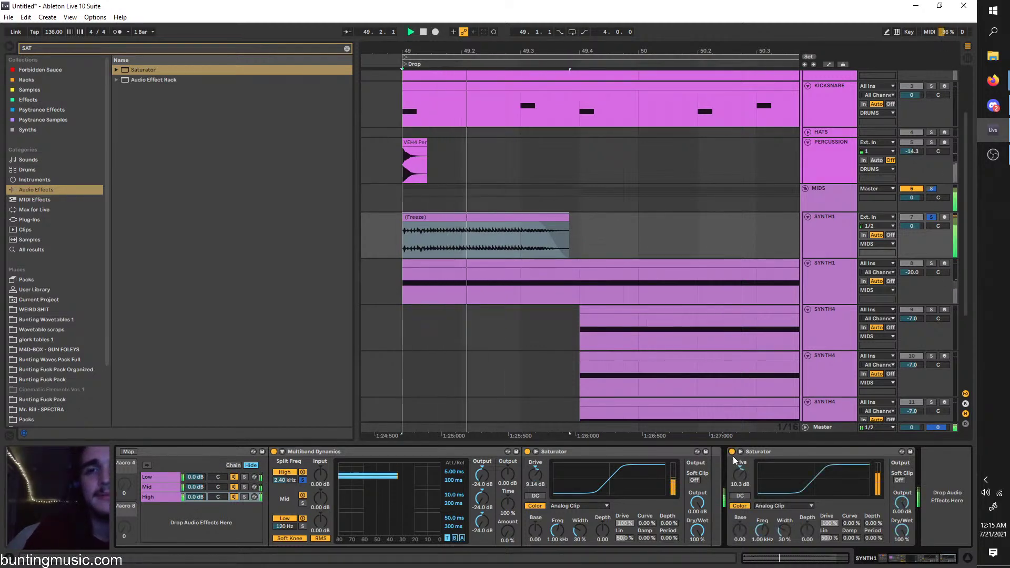
pyautogui.click(728, 451)
pyautogui.click(731, 451)
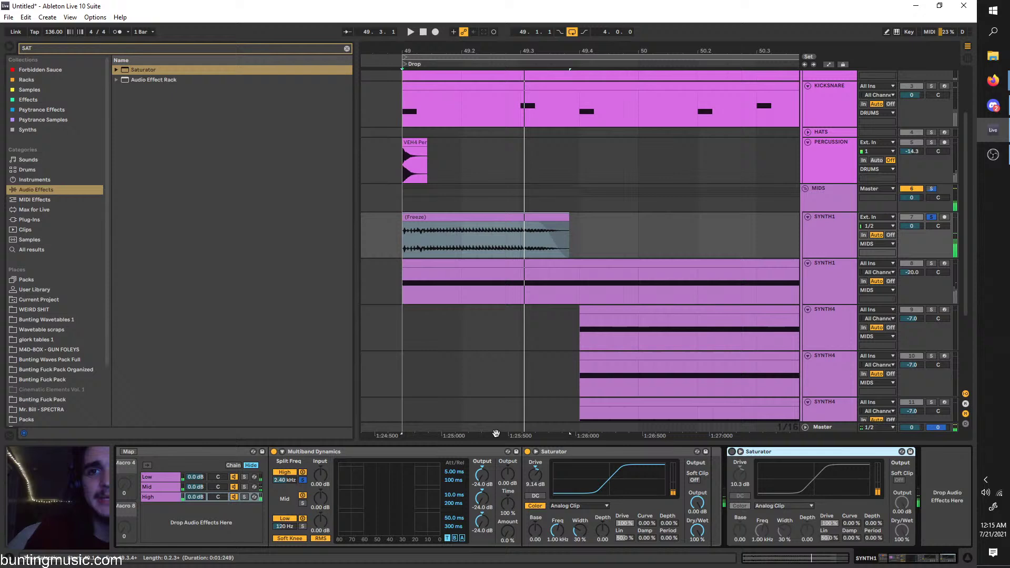
pyautogui.click(528, 451)
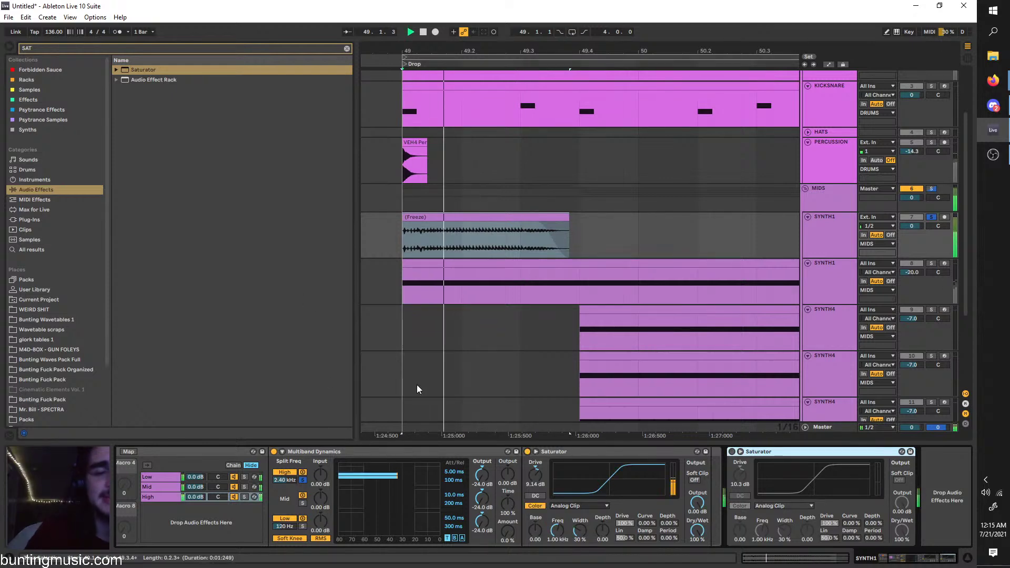
# Add Bunting Clean Machine.adg from the Bunting Mix Racks folder in paul to the end of the frozen SYNTH1 device chain and play the result
pyautogui.click(347, 48)
pyautogui.click(76, 236)
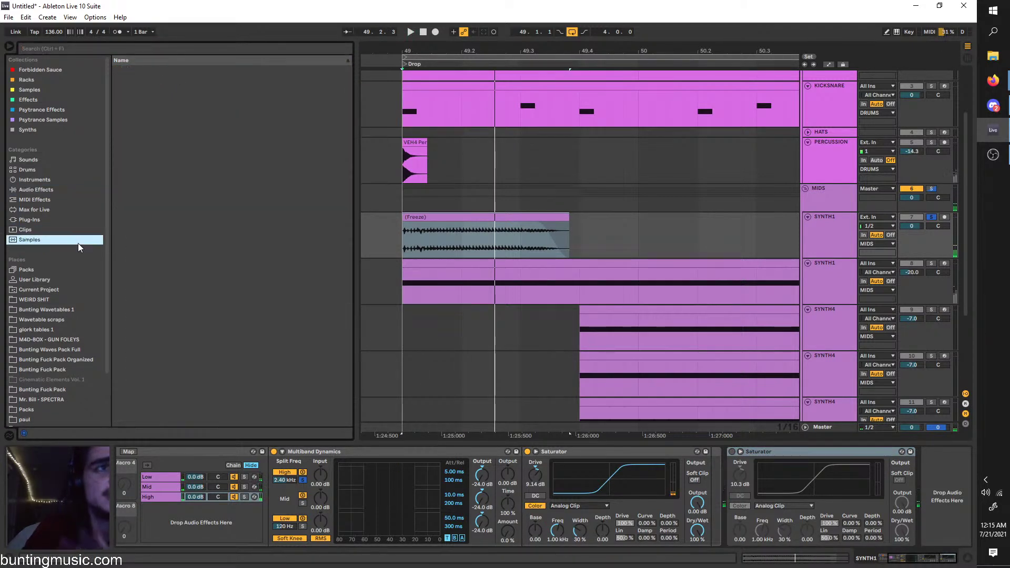
pyautogui.click(66, 311)
pyautogui.scroll(-3, 57, 308)
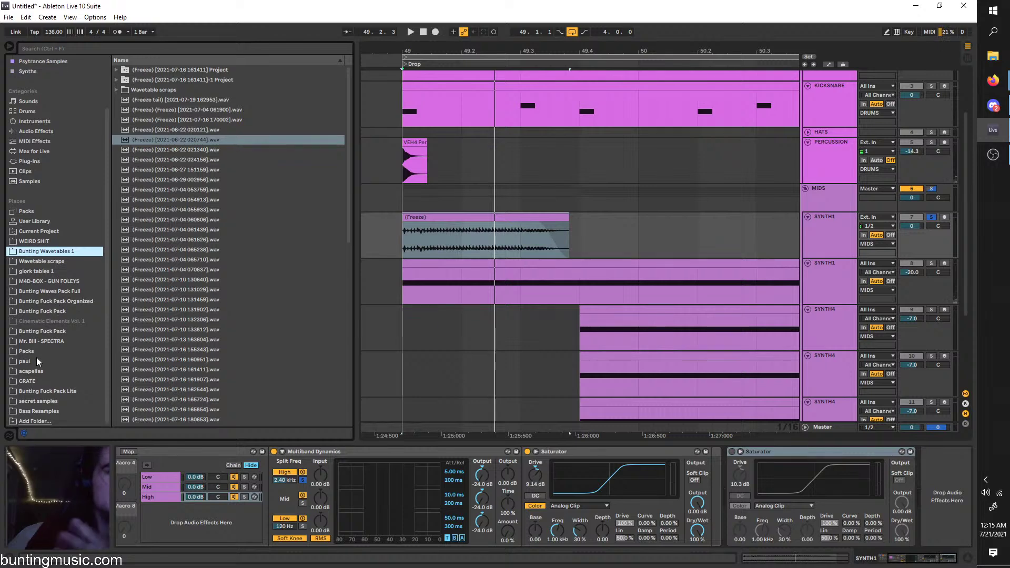
pyautogui.click(58, 360)
pyautogui.click(168, 297)
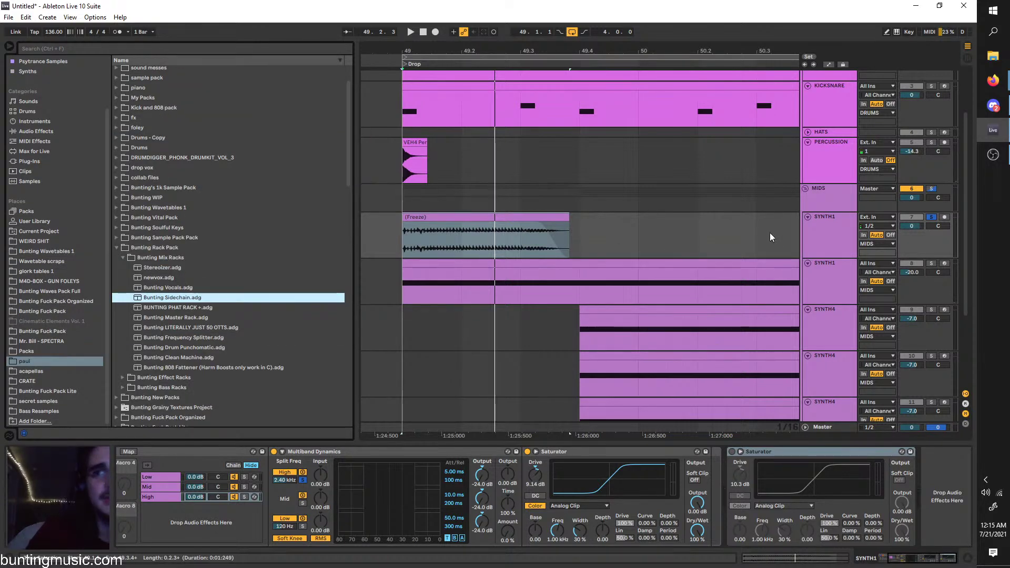
pyautogui.click(211, 357)
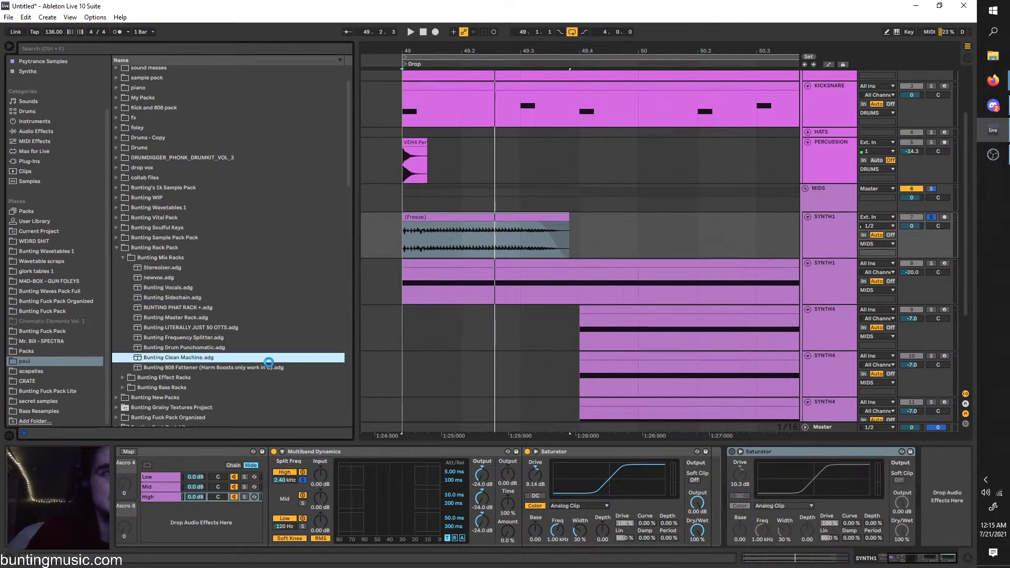
pyautogui.hotkey('ctrl', 'l')
pyautogui.press('space')
pyautogui.press('space')
pyautogui.press('space')
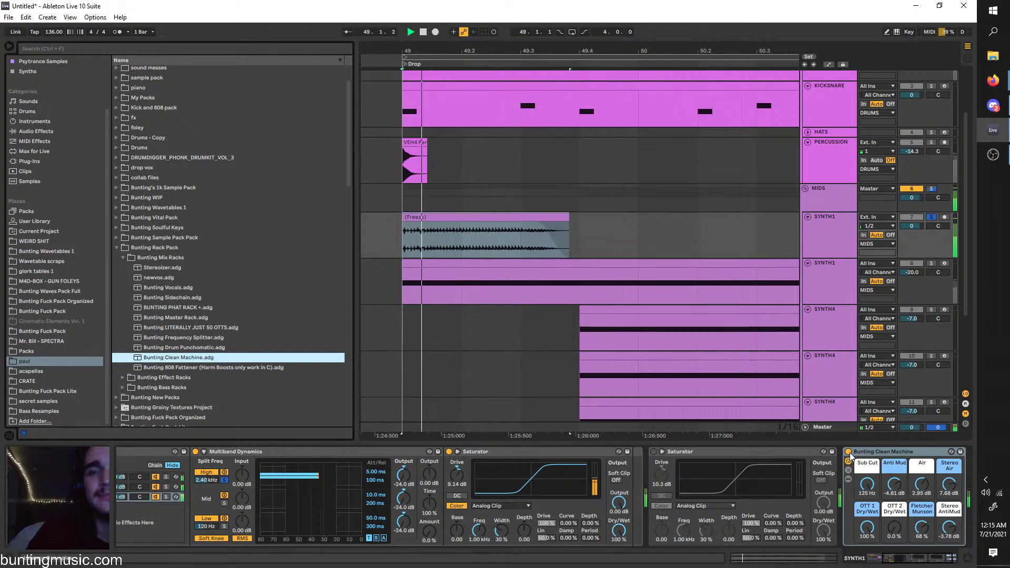
# Set Sub Cut on the Bunting Clean Machine to 10.0 Hz and compare the sound with the rack bypassed
pyautogui.click(848, 452)
pyautogui.press('space')
pyautogui.press('space')
pyautogui.press('space')
pyautogui.press('space')
pyautogui.click(848, 452)
pyautogui.press('space')
pyautogui.moveTo(866, 483); pyautogui.dragTo(866, 526)
pyautogui.press('space')
pyautogui.click(848, 451)
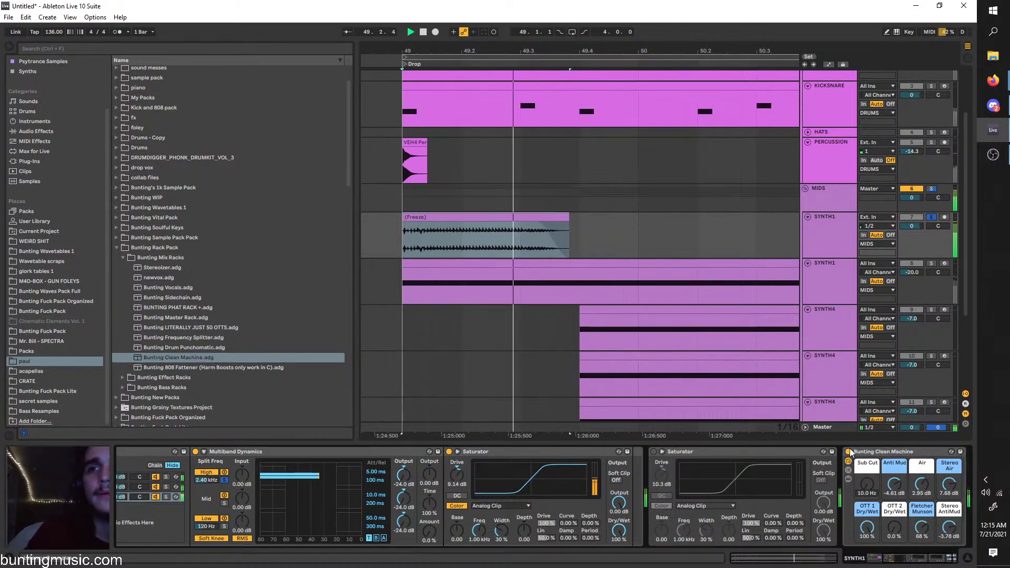
# Listen to the frozen SYNTH1 clip again and turn off the Bunting Clean Machine rack
pyautogui.press('space')
pyautogui.press('space')
pyautogui.scroll(-1, 870, 479)
pyautogui.press('space')
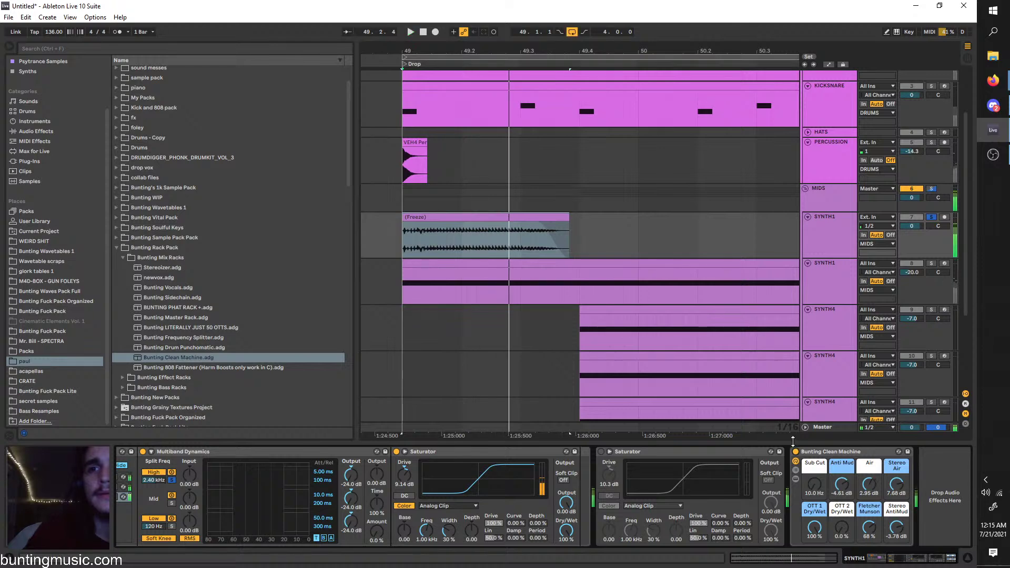
pyautogui.press('space')
pyautogui.click(796, 451)
# Insert a new audio track directly below the frozen SYNTH1 track and unfold it
pyautogui.rightClick(831, 229)
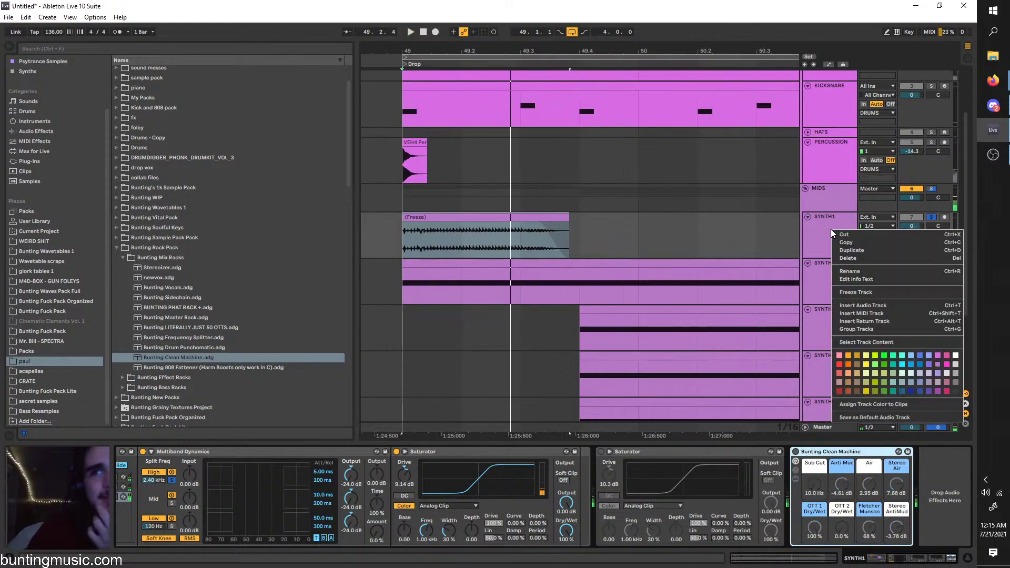
pyautogui.click(912, 384)
pyautogui.hotkey('ctrl', 't')
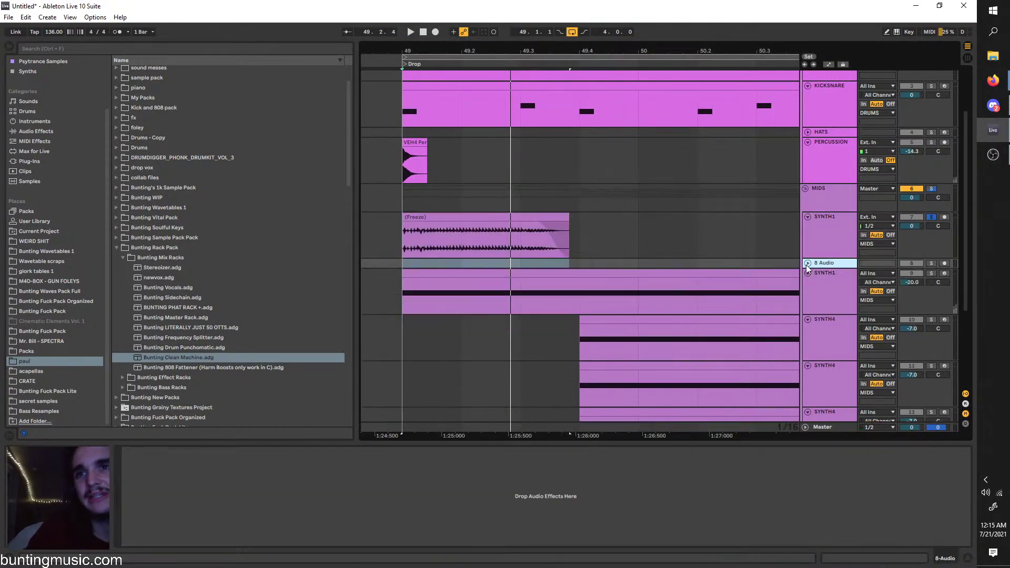
pyautogui.click(818, 246)
pyautogui.click(838, 276)
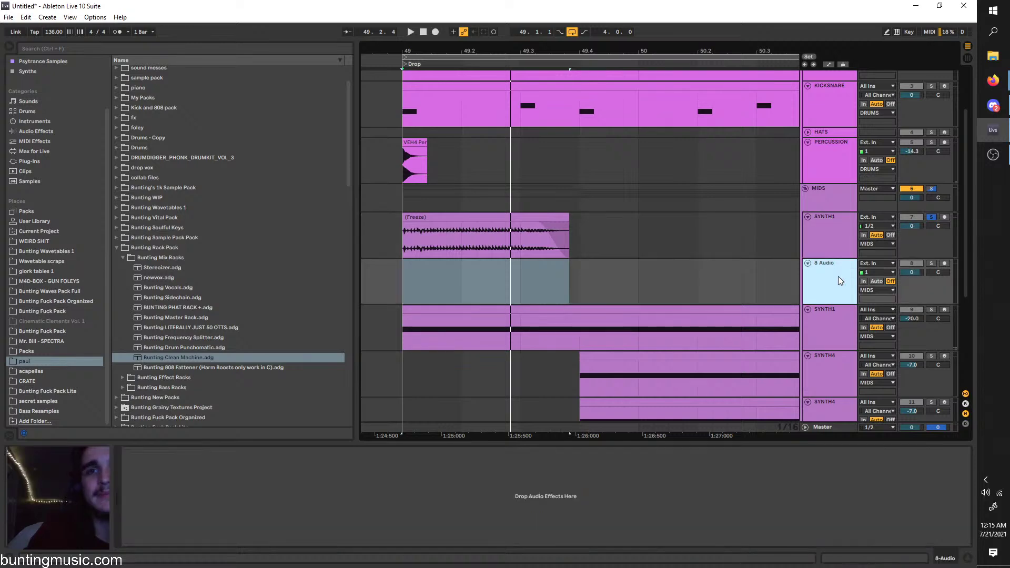
# Search all results for "vocal", preview samples such as VVE2 Vocal Words 144 and Cymatics - Vocal Phrase 26, and clear the search in Bunting Waves Pack Full
pyautogui.click(46, 47)
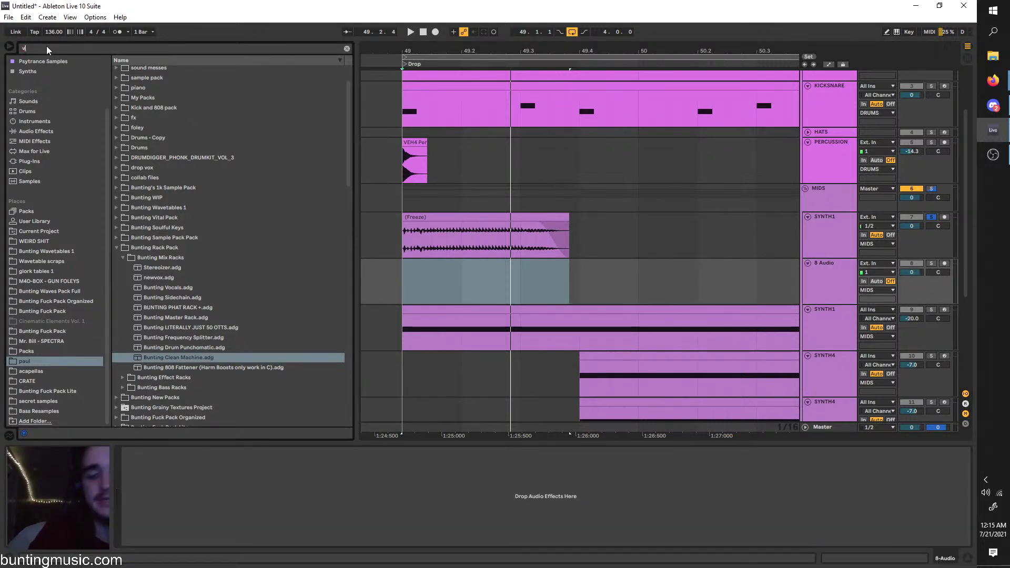
pyautogui.write('vocal')
pyautogui.click(31, 241)
pyautogui.click(221, 279)
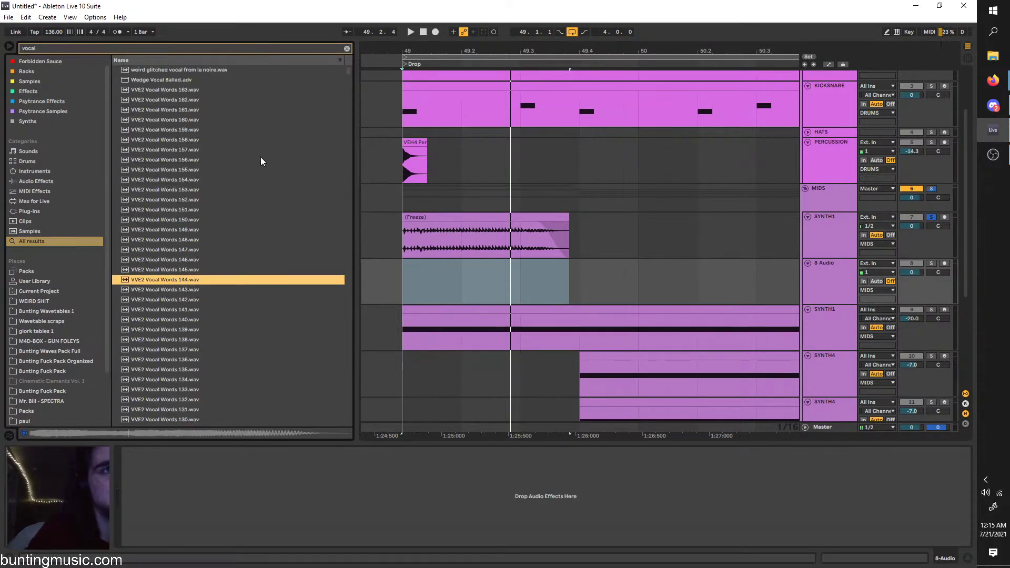
pyautogui.moveTo(349, 73); pyautogui.dragTo(342, 385)
pyautogui.click(314, 326)
pyautogui.click(273, 389)
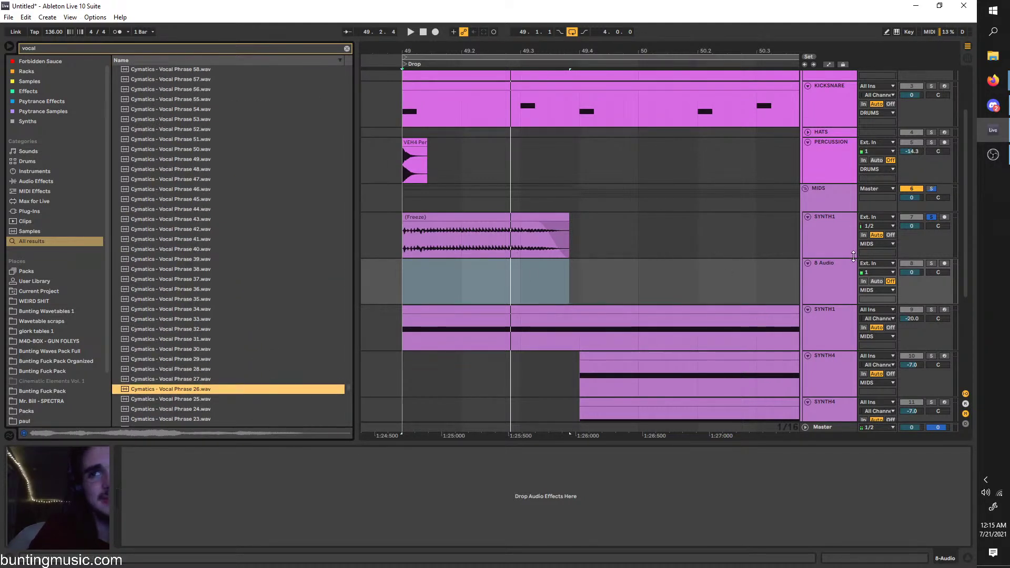
pyautogui.click(844, 278)
pyautogui.click(91, 351)
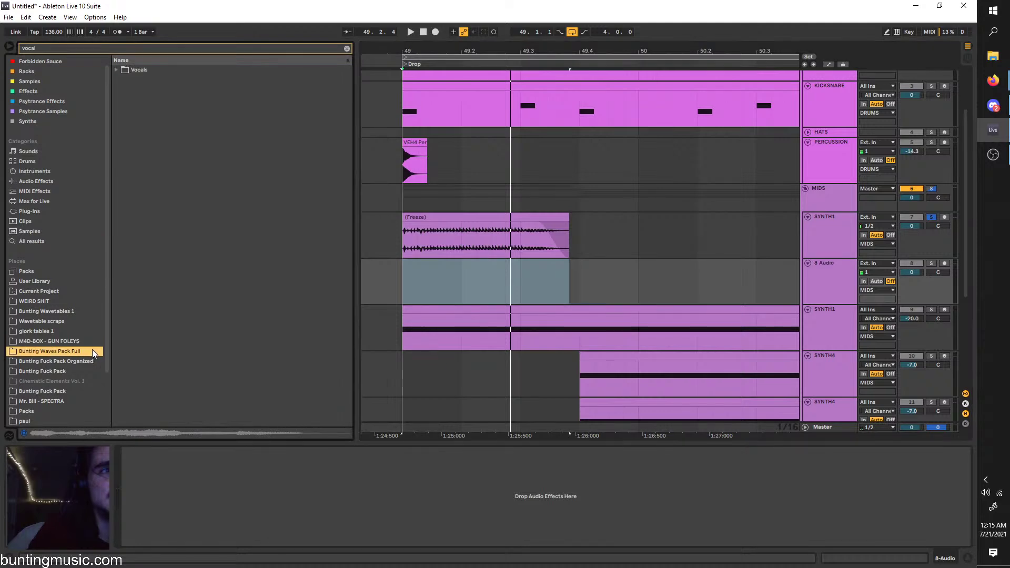
pyautogui.click(347, 49)
# Unsolo the frozen SYNTH1 track and play the drop with all tracks
pyautogui.scroll(-1, 390, 252)
pyautogui.keyDown('ctrl'); pyautogui.scroll(-2, 389, 252); pyautogui.keyUp('ctrl')
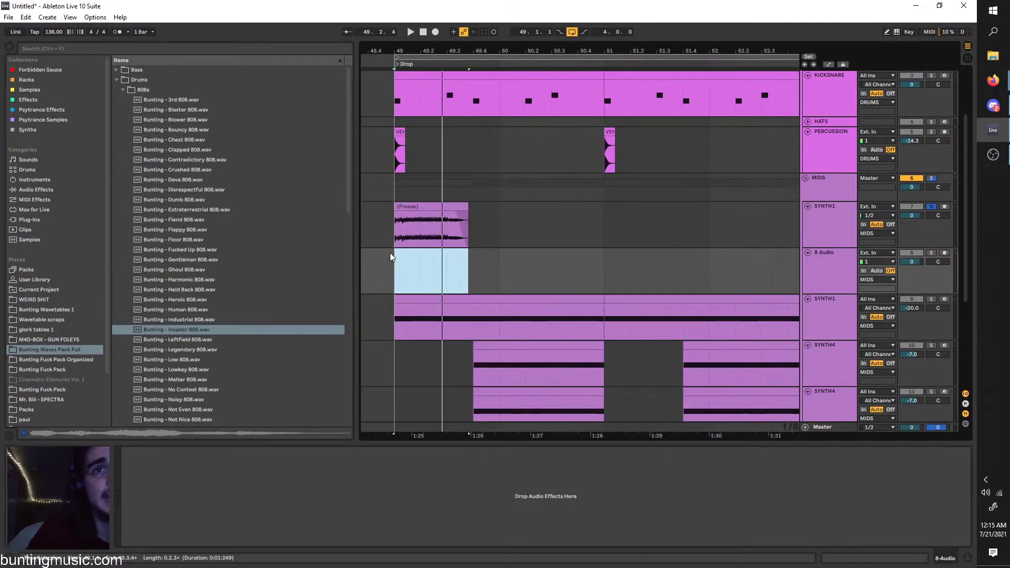
pyautogui.scroll(-3, 389, 252)
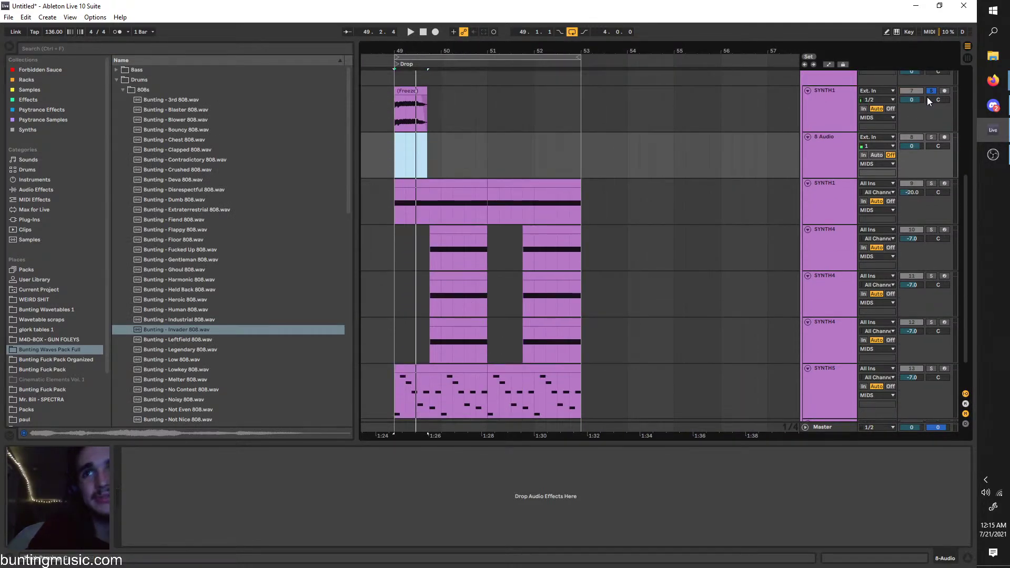
pyautogui.click(930, 91)
pyautogui.press('space')
pyautogui.keyDown('ctrl'); pyautogui.scroll(2, 403, 157); pyautogui.keyUp('ctrl')
pyautogui.scroll(1, 421, 142)
pyautogui.press('space')
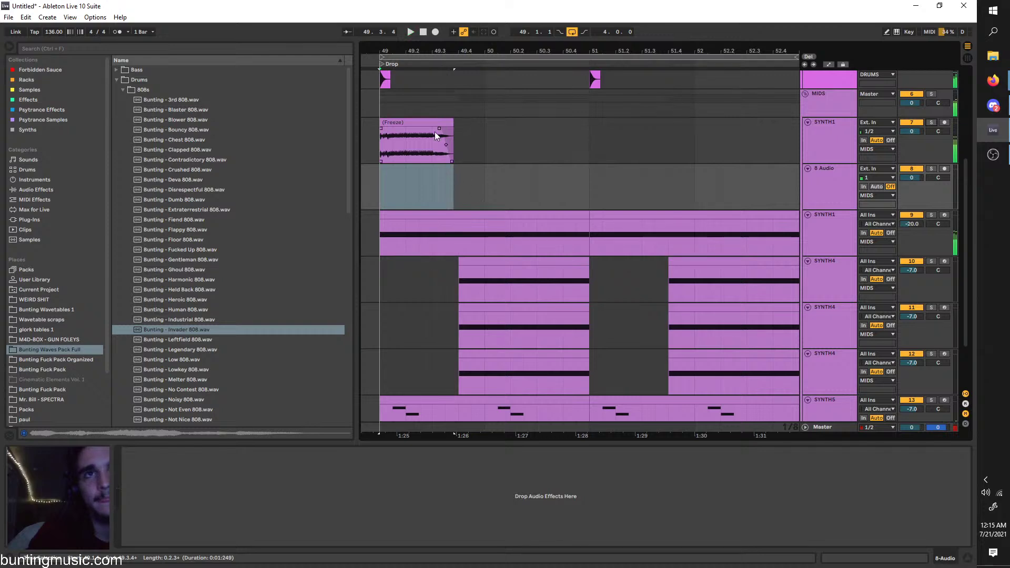
# Copy the frozen SYNTH1 clip to bar 51 on the same track and open the copy's sample view
pyautogui.click(434, 132)
pyautogui.press('space')
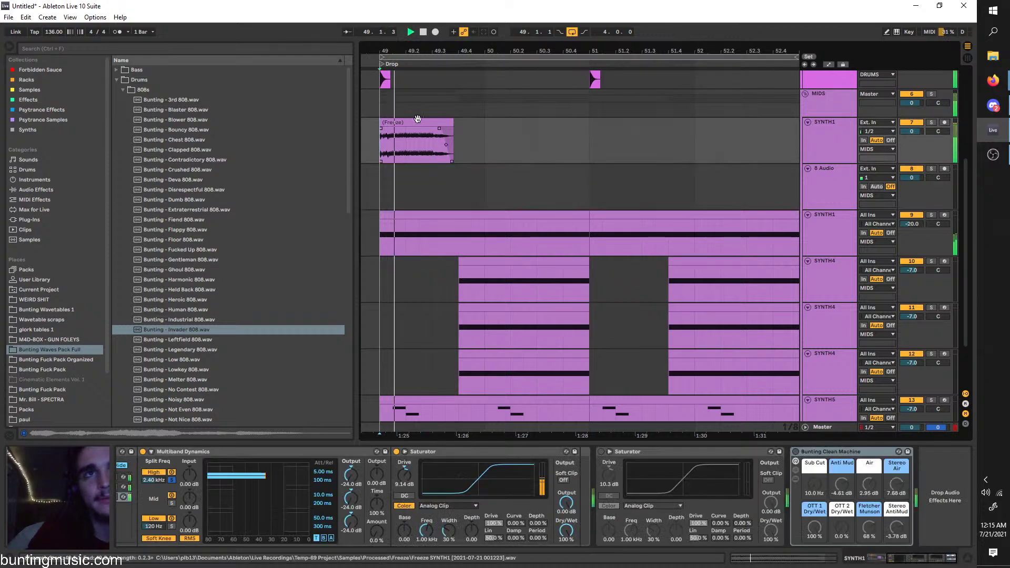
pyautogui.click(588, 148)
pyautogui.hotkey('ctrl', 'v')
pyautogui.doubleClick(610, 123)
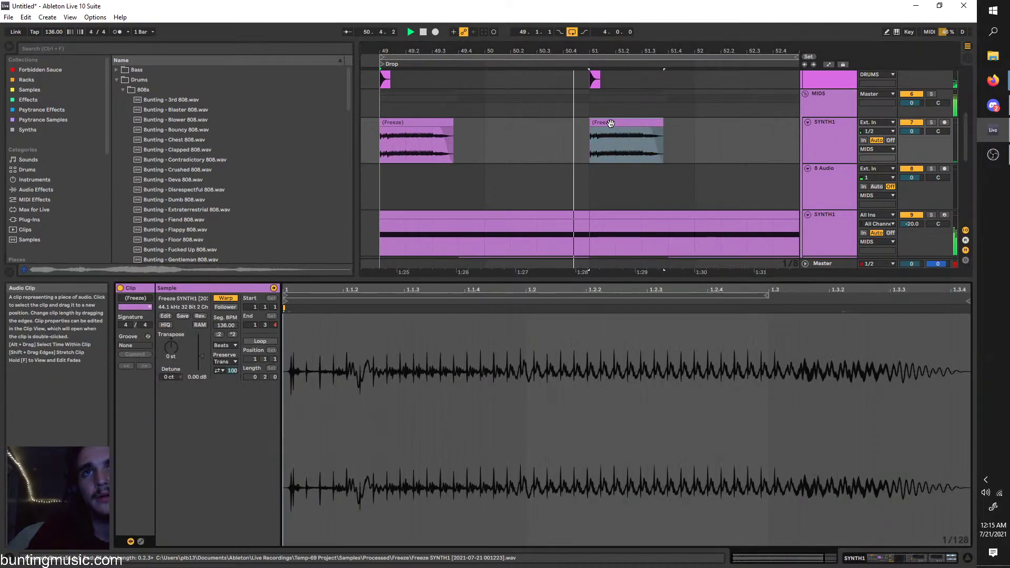
pyautogui.moveTo(643, 278); pyautogui.dragTo(668, 350)
# Turn on the second Saturator on the frozen SYNTH1 track and set its Drive to 2.81 dB during playback
pyautogui.click(809, 138)
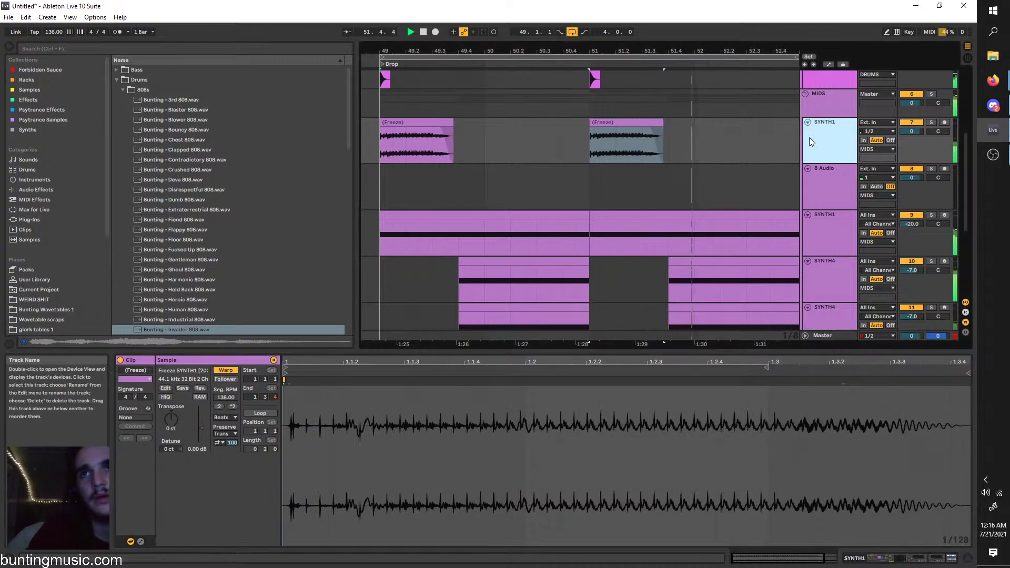
pyautogui.doubleClick(809, 137)
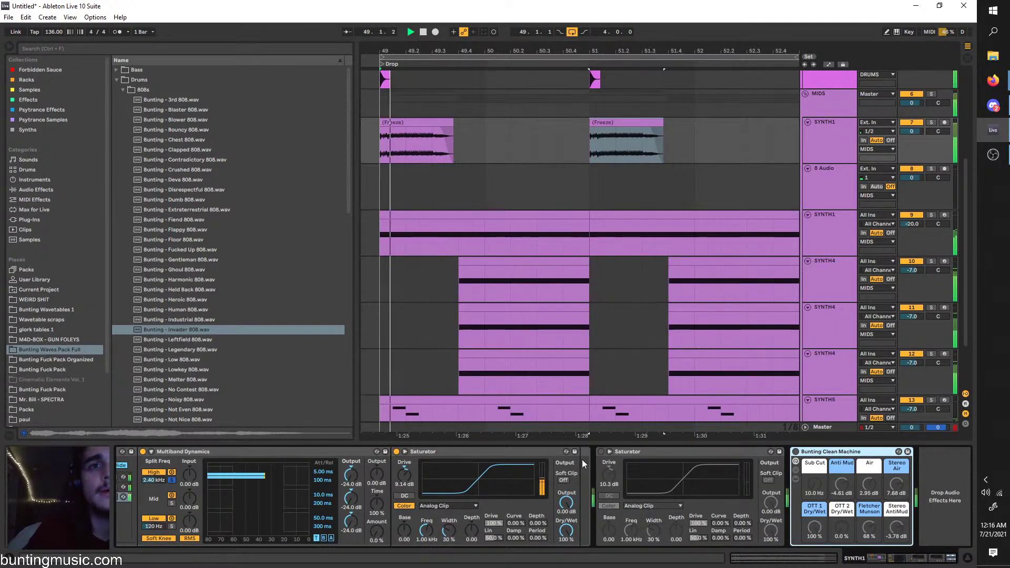
pyautogui.click(600, 452)
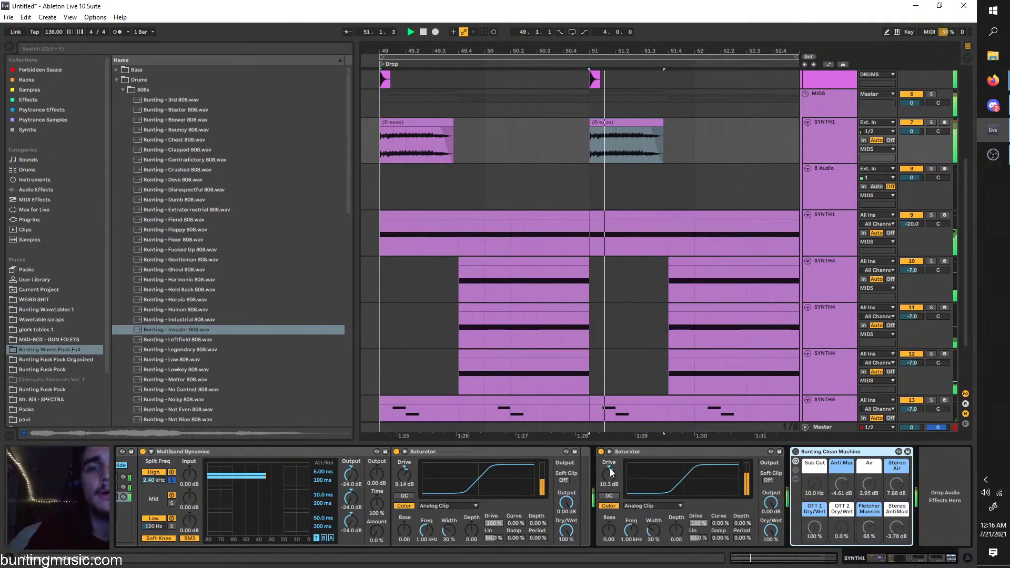
pyautogui.moveTo(608, 473); pyautogui.dragTo(609, 500)
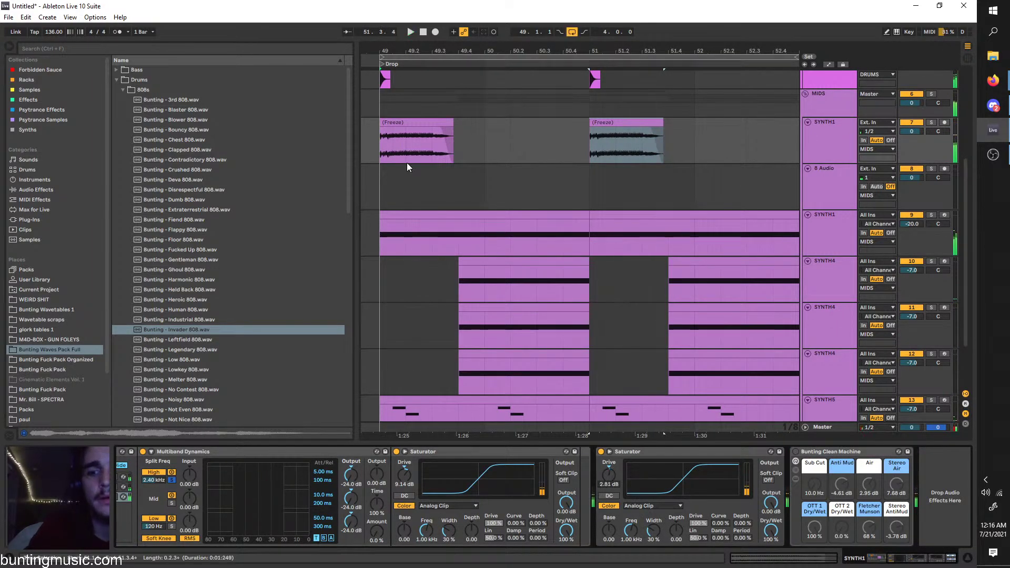
# Play the drop from bar 49, look over the synth tracks and briefly solo the MIDI SYNTH1 track
pyautogui.click(382, 144)
pyautogui.press('-')
pyautogui.press('-')
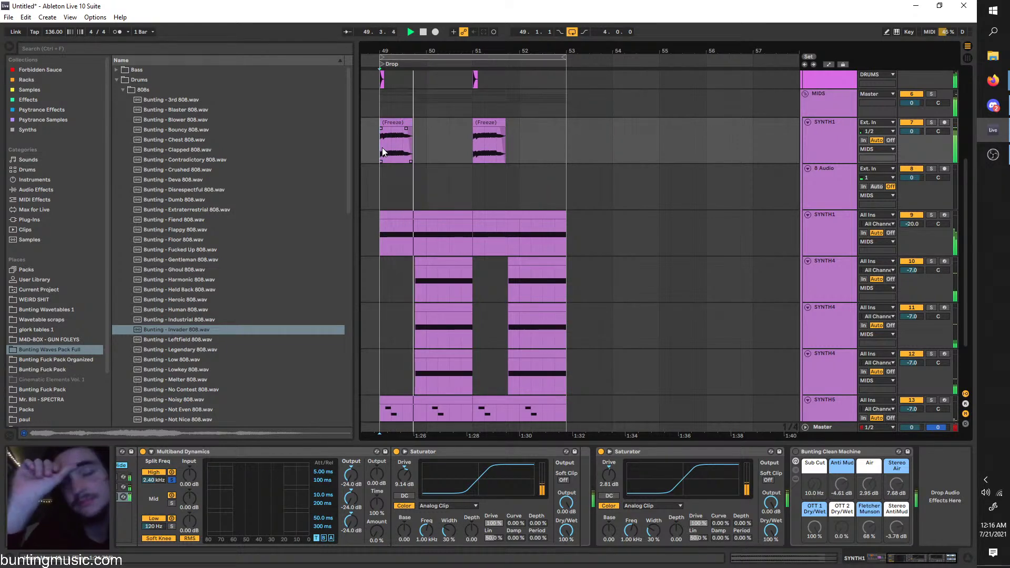
pyautogui.scroll(3, 422, 125)
pyautogui.scroll(-6, 494, 218)
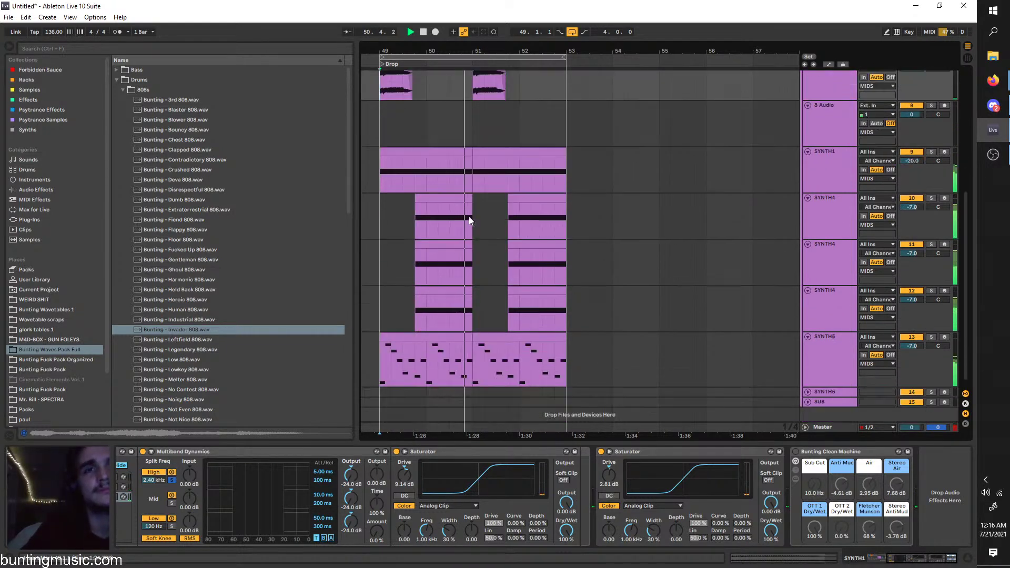
pyautogui.scroll(-1, 469, 220)
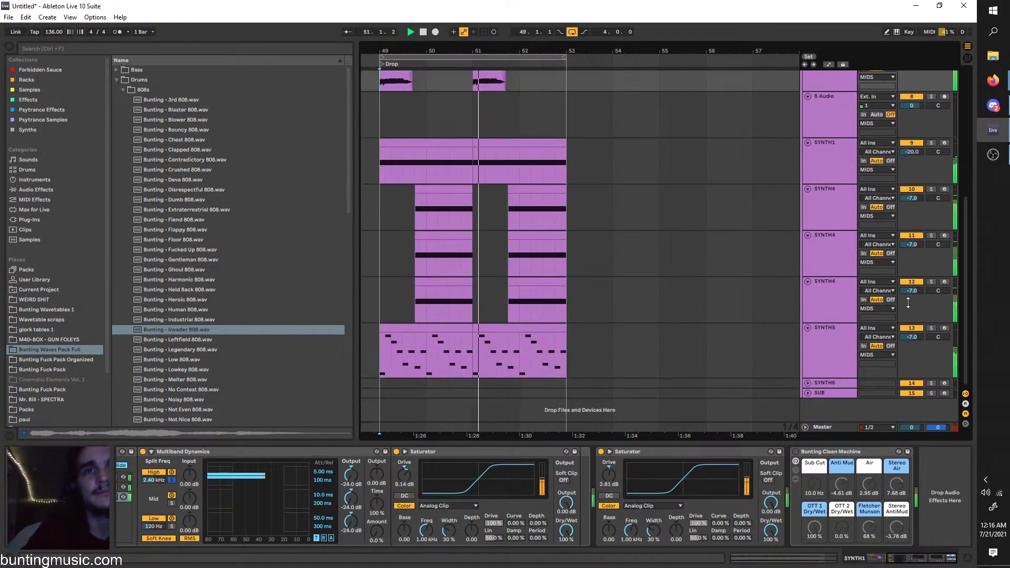
pyautogui.click(928, 143)
pyautogui.click(927, 142)
pyautogui.scroll(-3, 576, 235)
pyautogui.moveTo(521, 181); pyautogui.dragTo(459, 245)
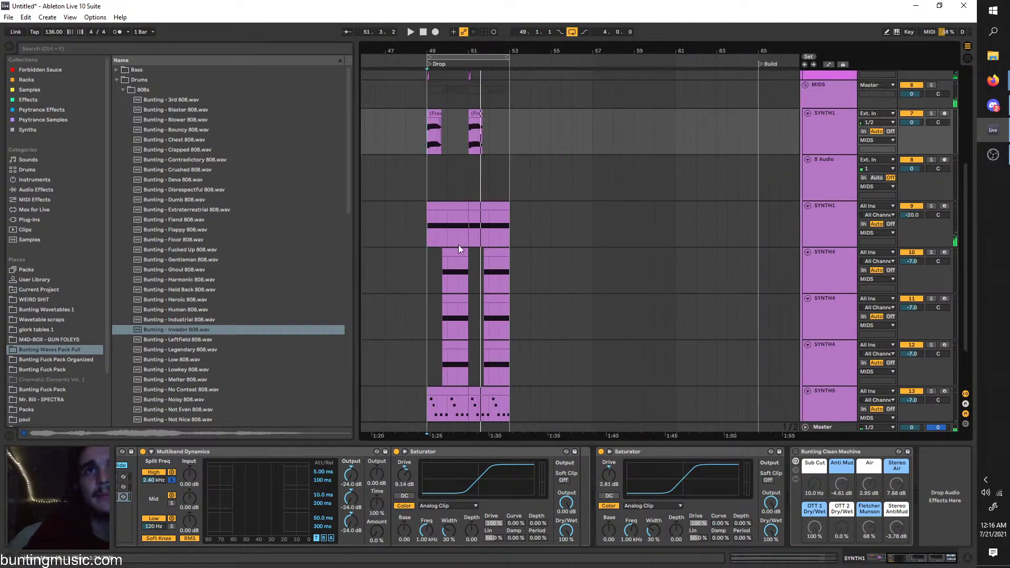
# Examine the two KICKSNARE tracks and the DRUMS group devices, leaving the loop over the drop's first four bars from bar 49
pyautogui.scroll(5, 459, 244)
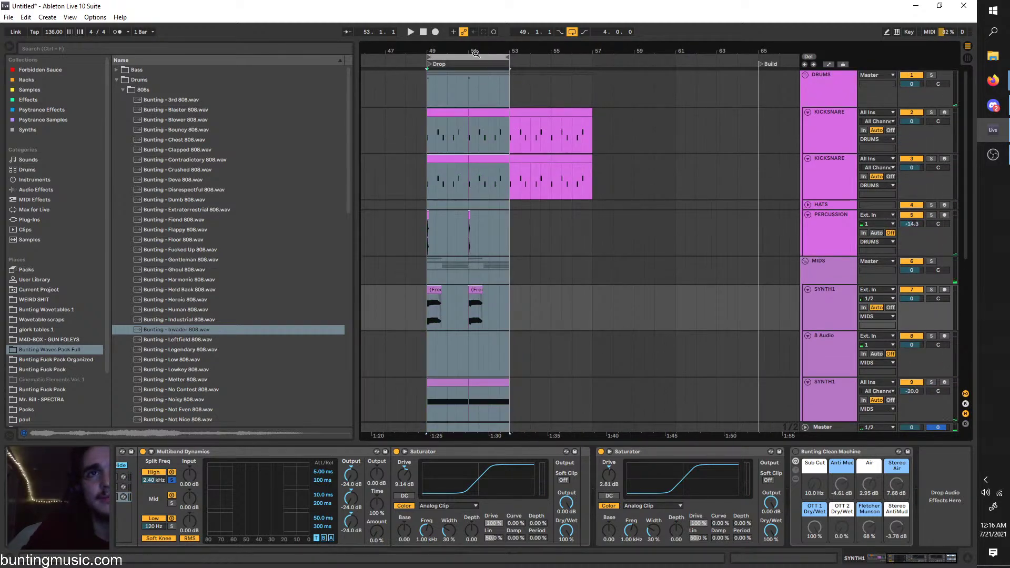
pyautogui.moveTo(476, 56); pyautogui.dragTo(778, 55)
pyautogui.moveTo(496, 179); pyautogui.dragTo(411, 109)
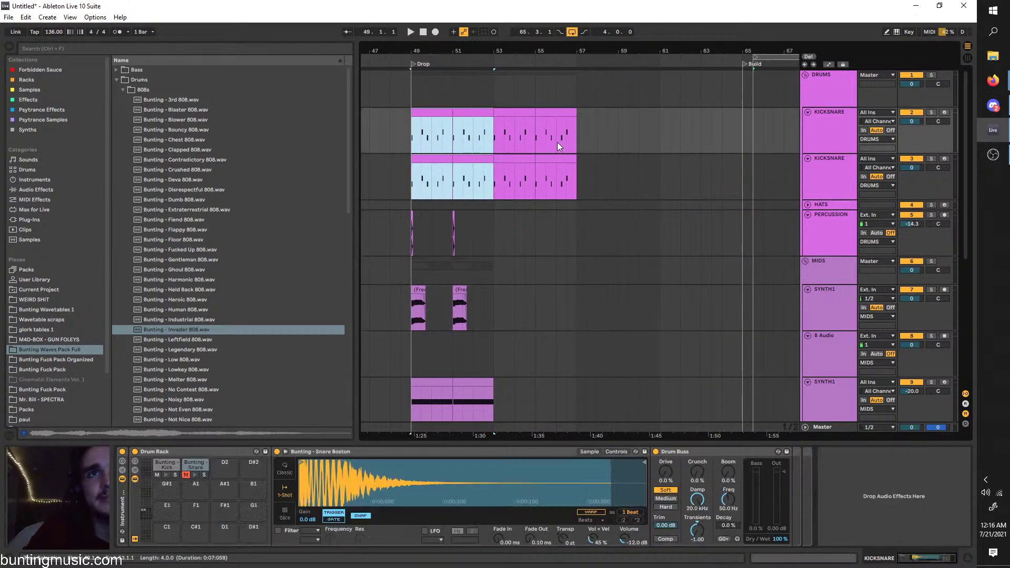
pyautogui.click(827, 135)
pyautogui.click(498, 132)
pyautogui.moveTo(494, 134); pyautogui.dragTo(411, 95)
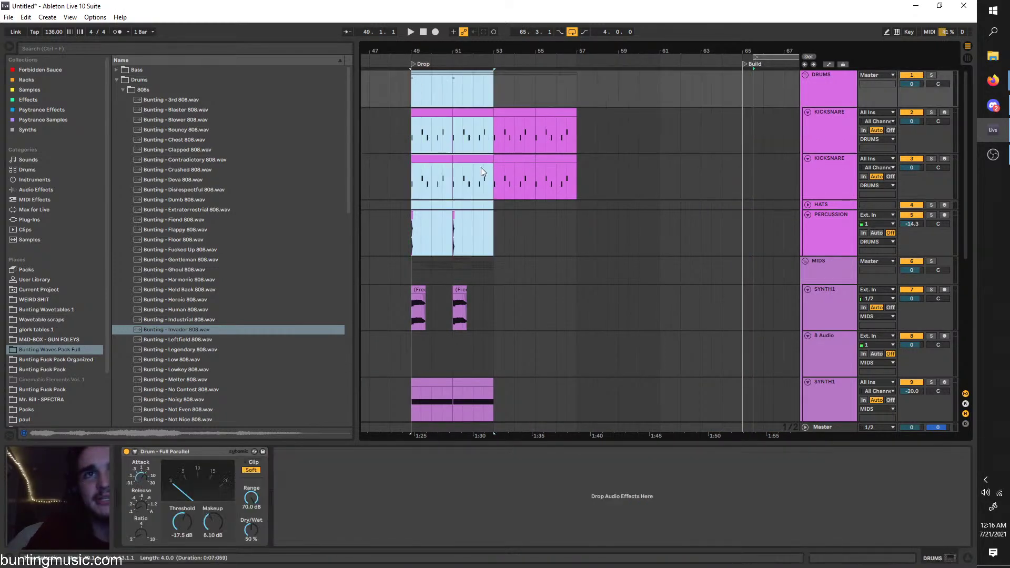
pyautogui.click(495, 175)
pyautogui.click(807, 228)
pyautogui.click(810, 263)
pyautogui.click(413, 182)
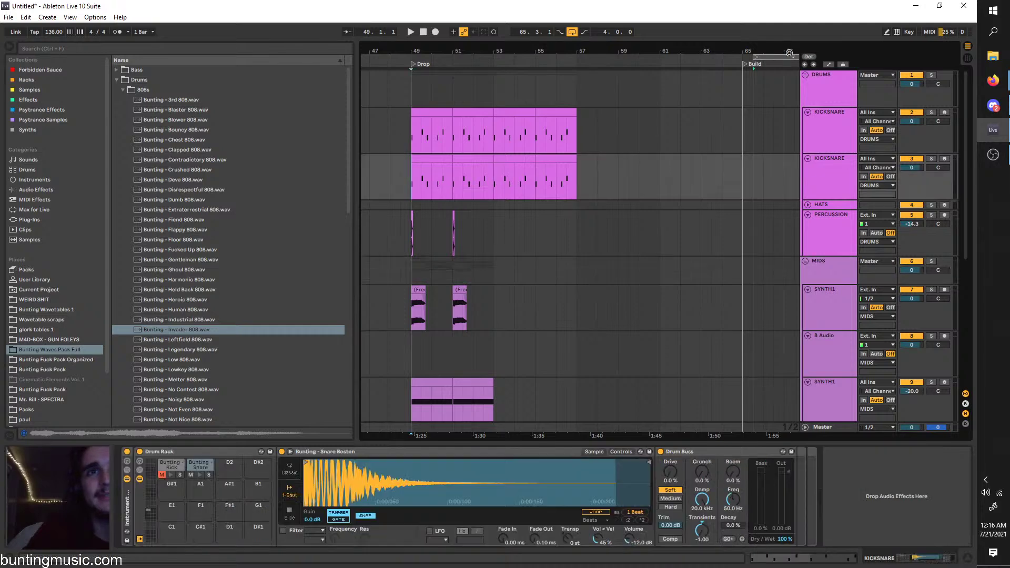
pyautogui.moveTo(792, 54); pyautogui.dragTo(452, 91)
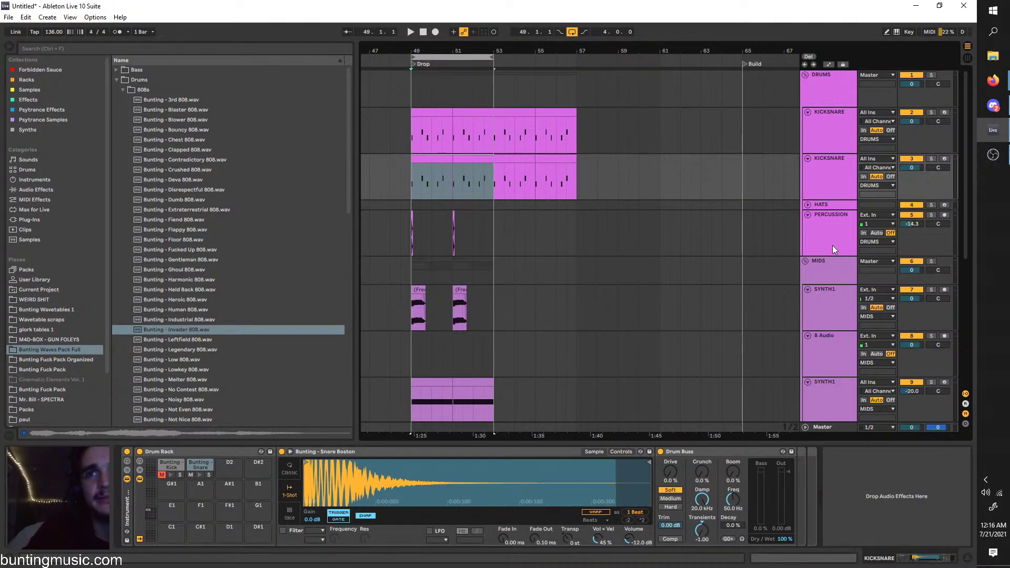
# In the MIDS group's sidechain rack, feed Kick Sidechain from the first KICKSNARE track and Snare Sidechain from the second, and play the drop
pyautogui.click(824, 269)
pyautogui.click(371, 476)
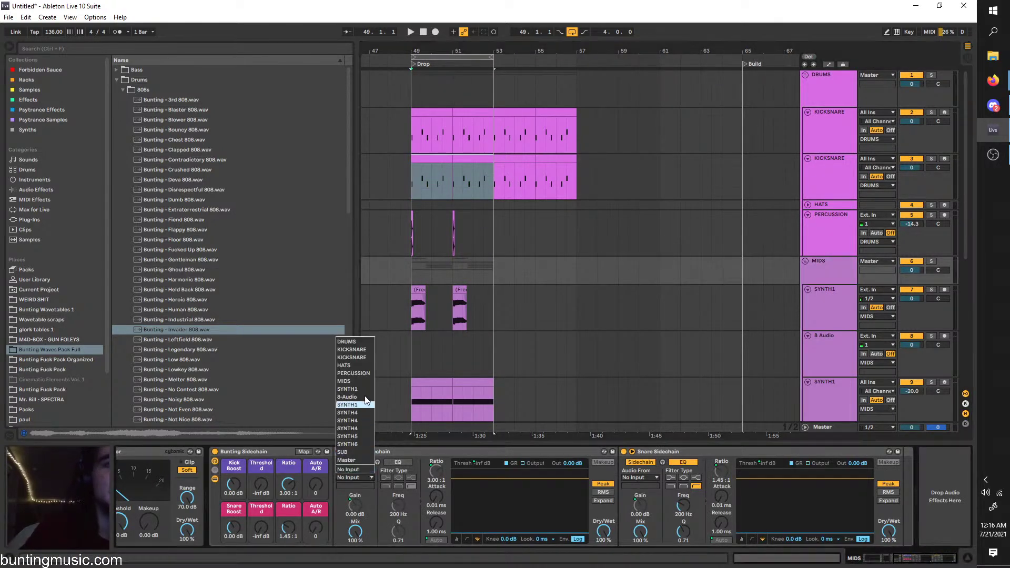
pyautogui.click(355, 349)
pyautogui.click(651, 479)
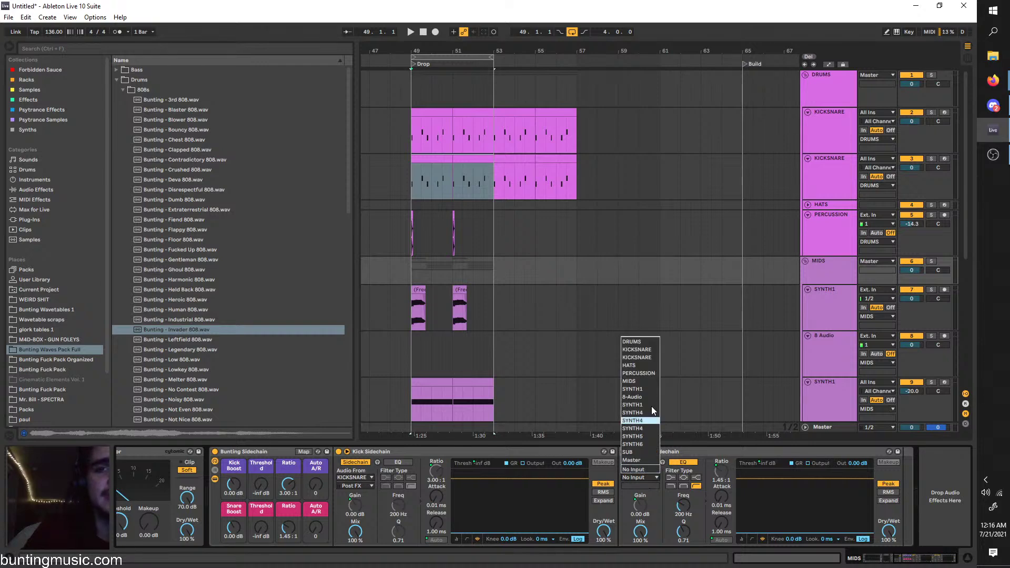
pyautogui.click(637, 357)
pyautogui.press('space')
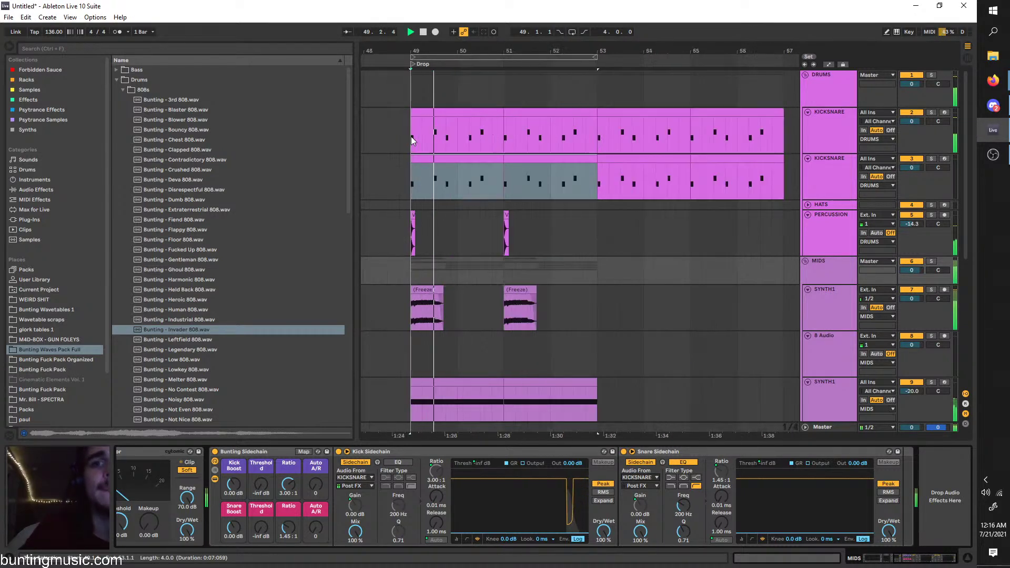
pyautogui.scroll(2, 411, 136)
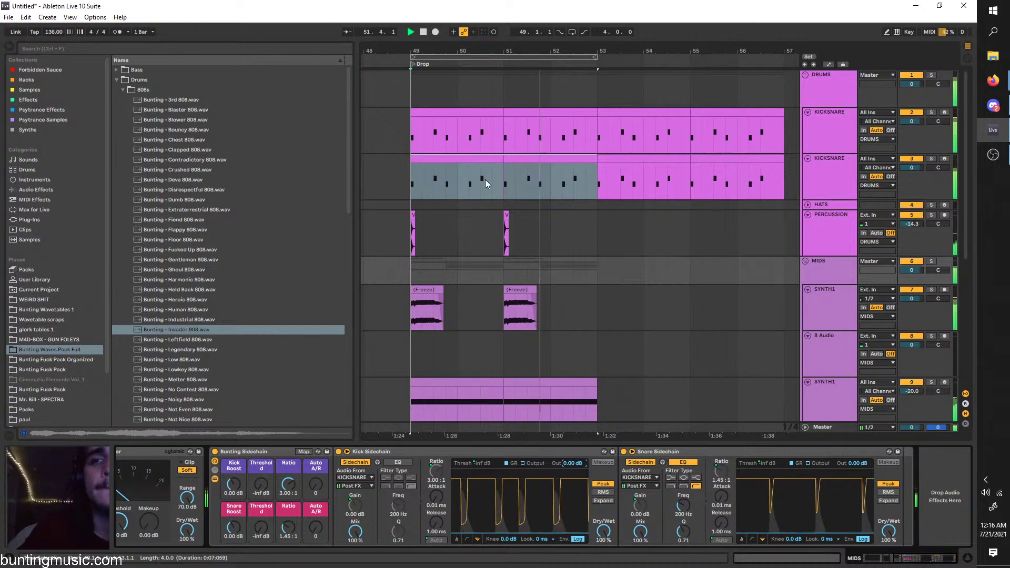
pyautogui.scroll(2, 375, 181)
pyautogui.hotkey('ctrl', 'l')
# Stop playback, duplicate the first KICKSNARE track and deactivate the upper one of the copies
pyautogui.click(828, 142)
pyautogui.press('space')
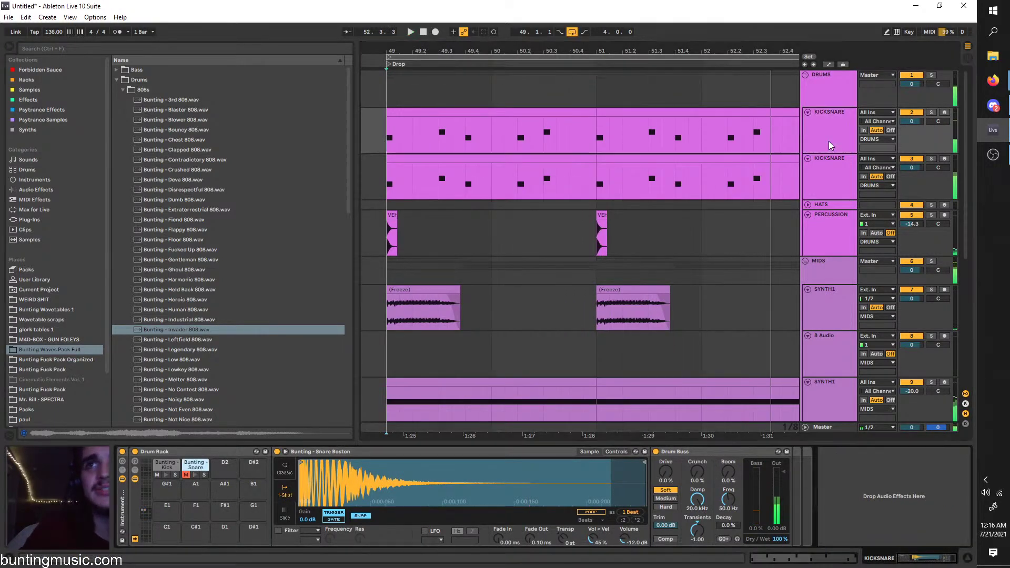
pyautogui.click(847, 141)
pyautogui.hotkey('ctrl', 'd')
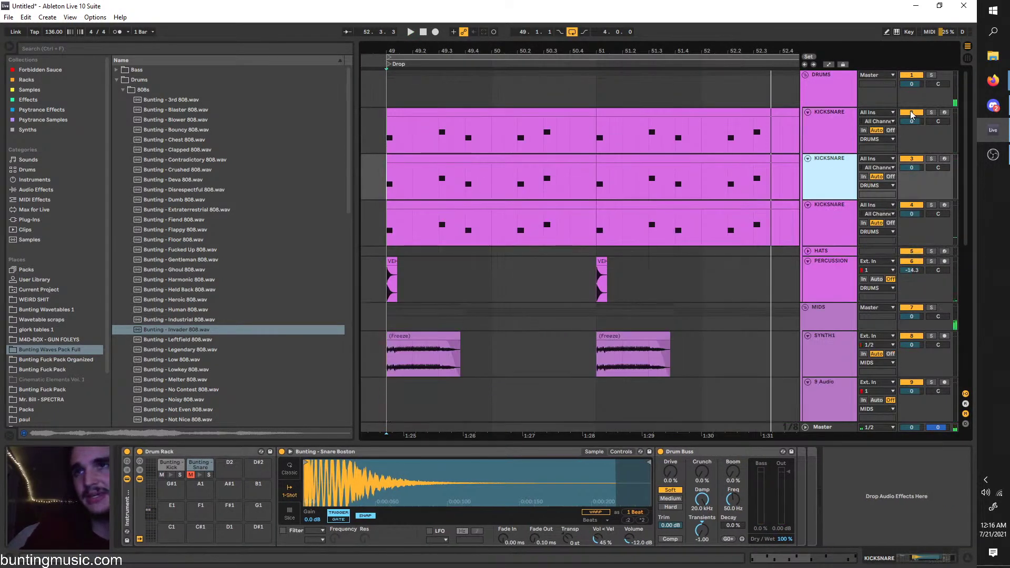
pyautogui.click(912, 112)
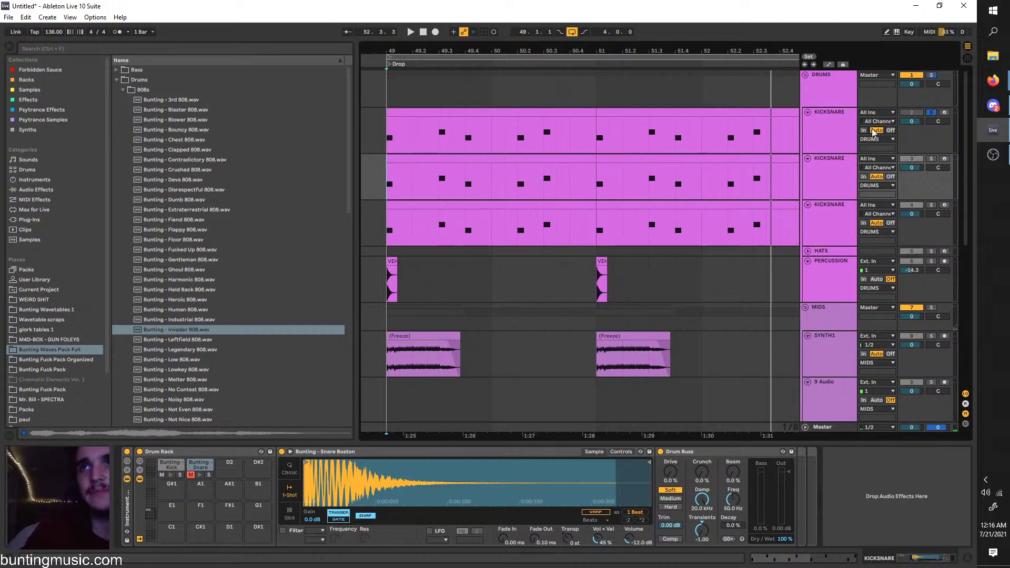
# Play the drop, solo the MIDS group briefly to hear the ducking, and set the Kick Sidechain release to 106 ms
pyautogui.click(852, 133)
pyautogui.click(174, 465)
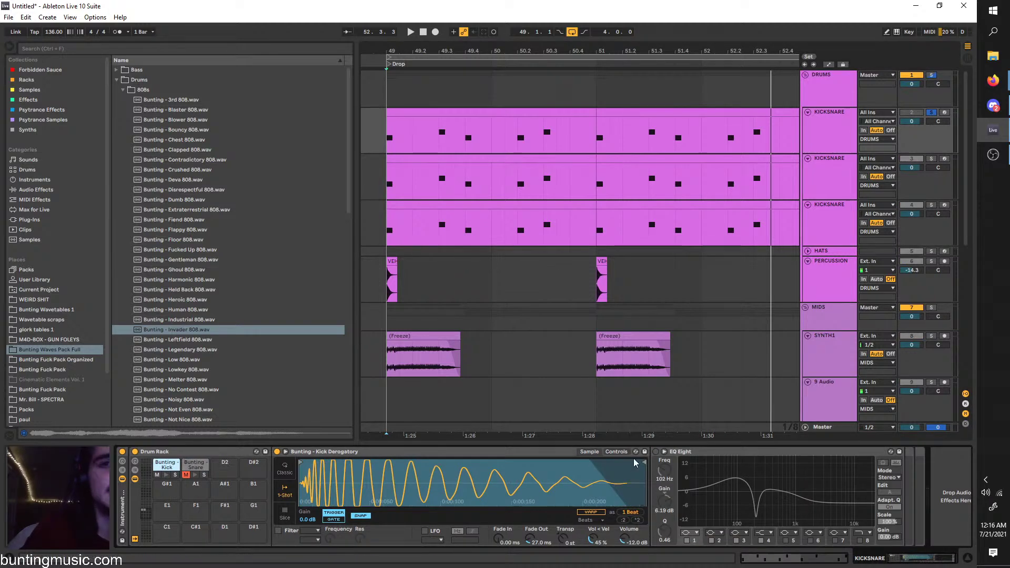
pyautogui.press('space')
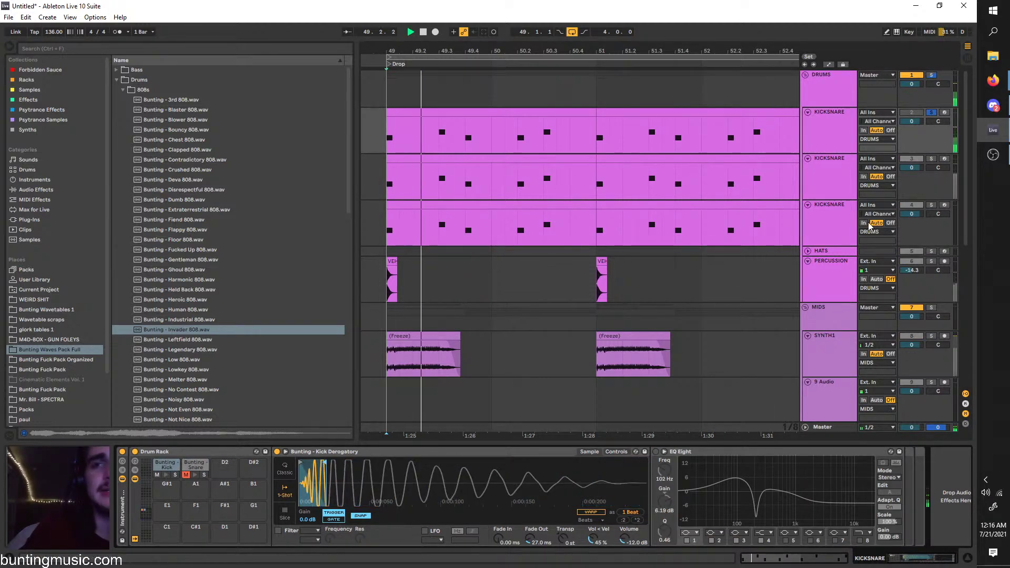
pyautogui.click(836, 316)
pyautogui.click(932, 308)
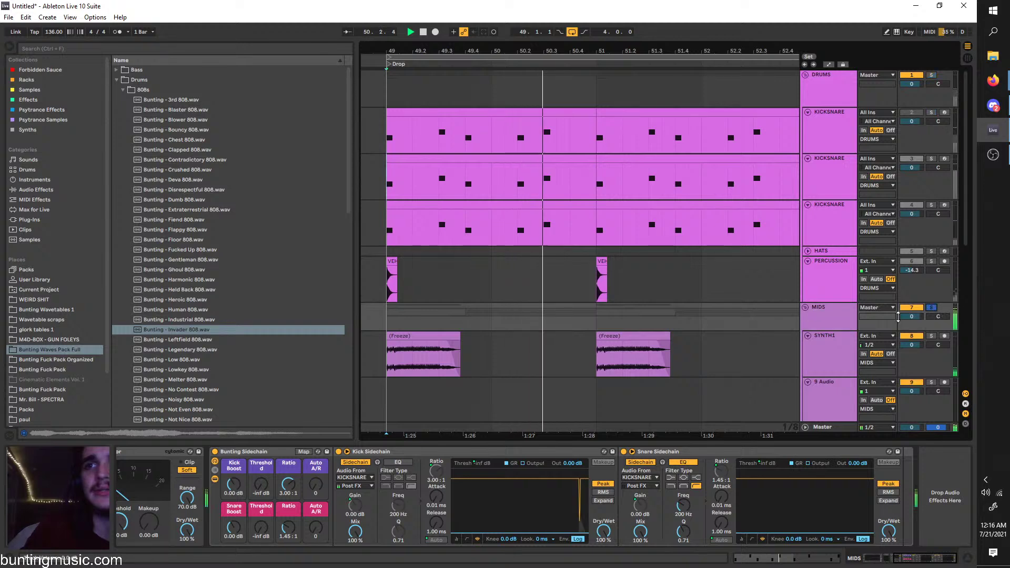
pyautogui.click(932, 308)
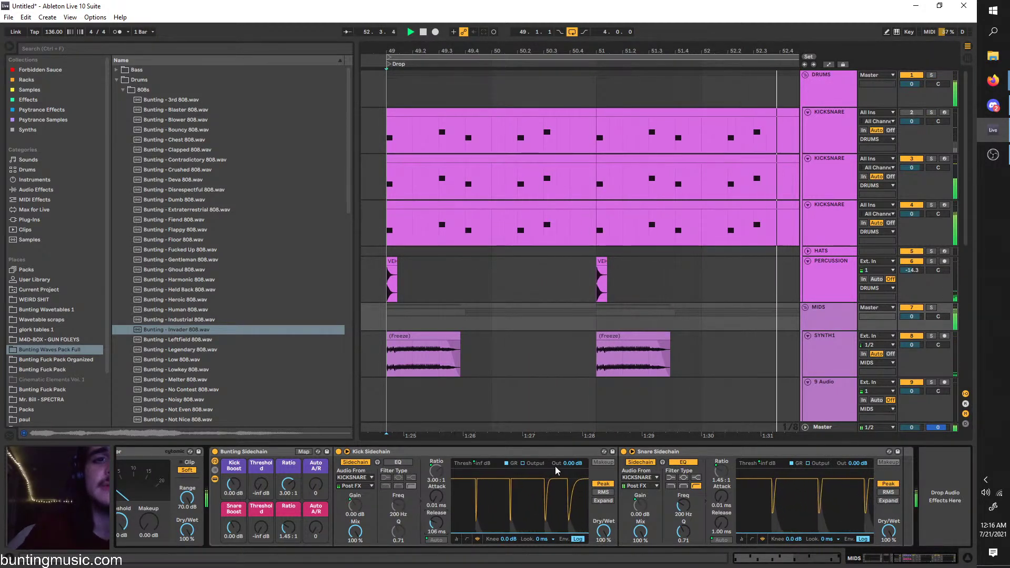
# Strengthen the ducking with Kick Boost at 24 dB, the deactivated KICKSNARE volume at 6.0 dB and the Snare Sidechain release at 7.52 ms
pyautogui.press('space')
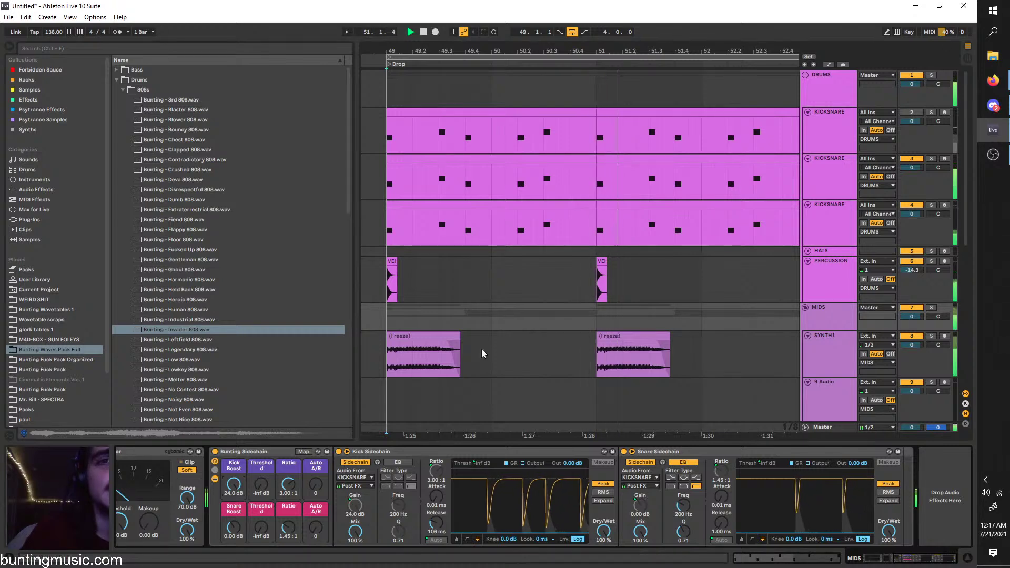
pyautogui.moveTo(914, 122); pyautogui.dragTo(914, 89)
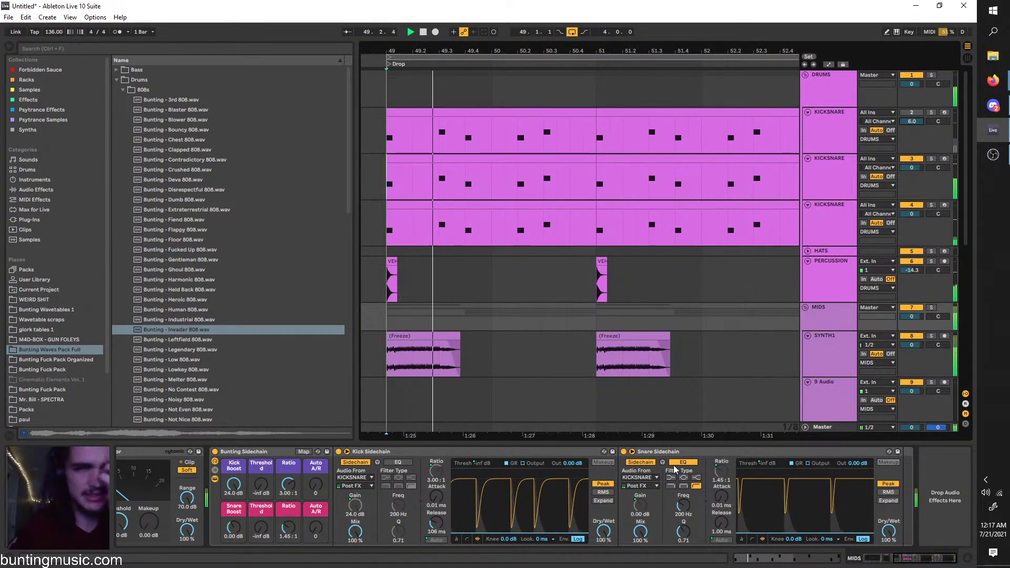
pyautogui.moveTo(721, 523); pyautogui.dragTo(720, 518)
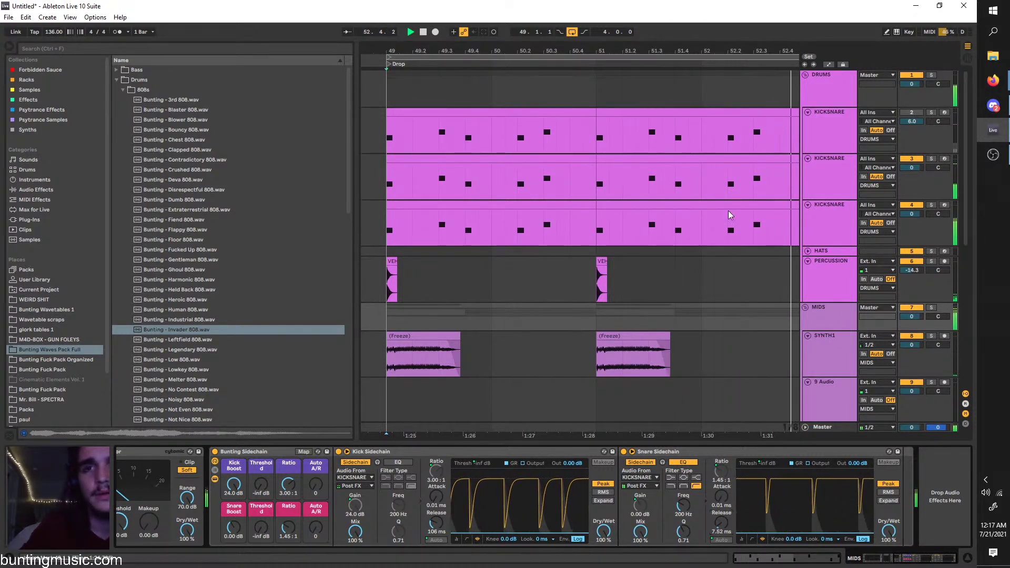
pyautogui.scroll(-2, 728, 210)
pyautogui.hscroll(2, 656, 239)
pyautogui.press('space')
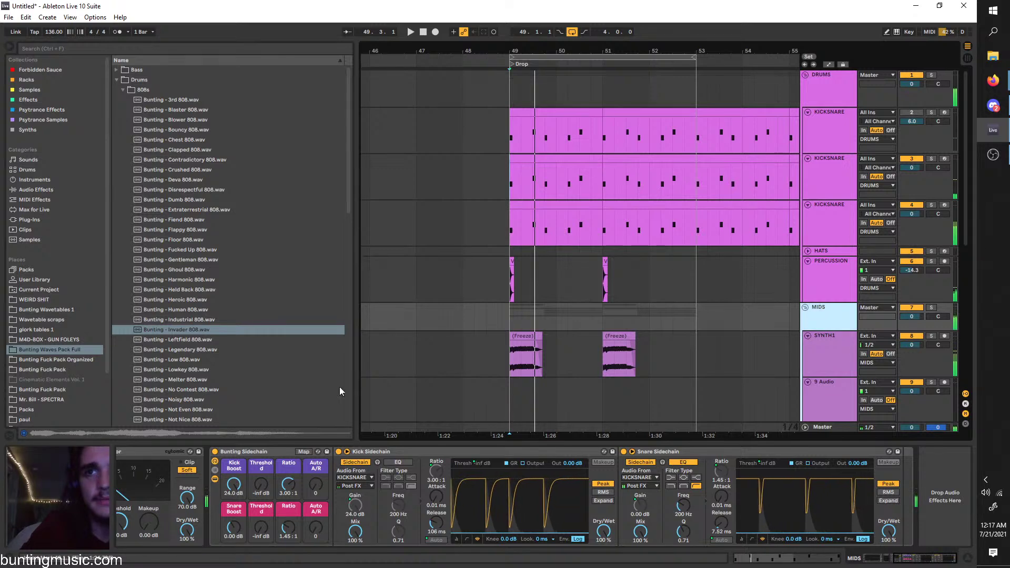
# Shift the four-bar loop to start at bar 53 and listen to the drums playing there
pyautogui.hscroll(2, 636, 292)
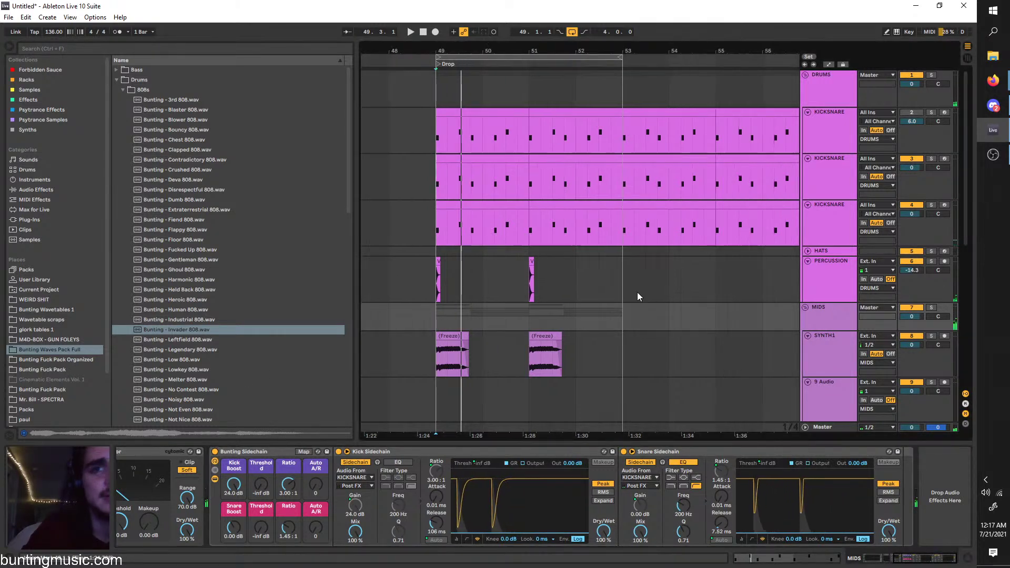
pyautogui.scroll(-3, 516, 248)
pyautogui.click(484, 60)
pyautogui.moveTo(483, 60)
pyautogui.mouseDown()
pyautogui.moveTo(577, 69)
pyautogui.moveTo(565, 70)
pyautogui.mouseUp()
pyautogui.press('space')
pyautogui.scroll(3, 531, 231)
pyautogui.hotkey('ctrl', 'l')
pyautogui.click(530, 230)
pyautogui.scroll(-2, 537, 233)
pyautogui.press('space')
pyautogui.scroll(-4, 544, 241)
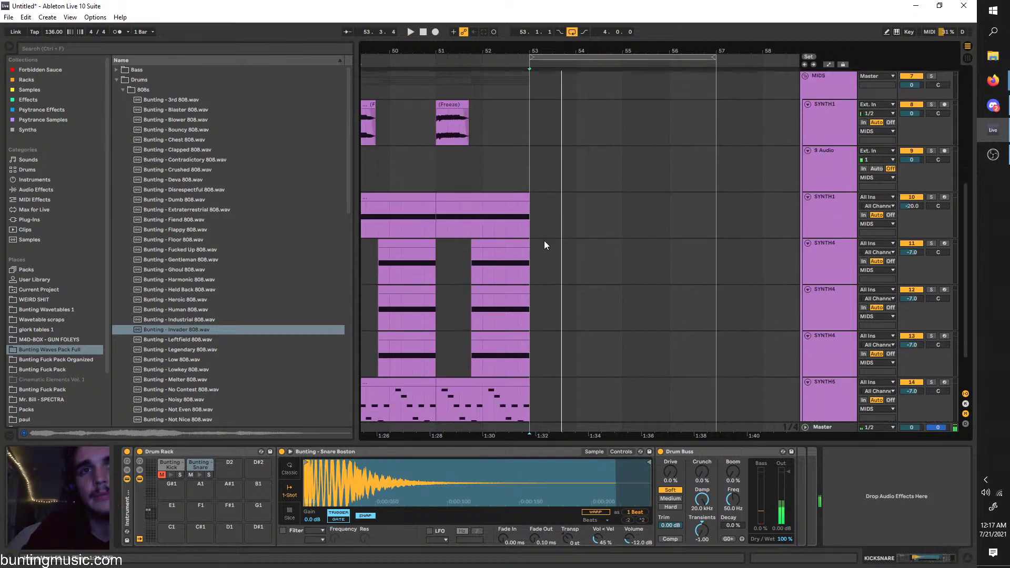
# Return the loop to bar 49 and view the device chain of the first SYNTH4 track
pyautogui.scroll(-3, 544, 241)
pyautogui.click(572, 32)
pyautogui.moveTo(585, 59); pyautogui.dragTo(503, 62)
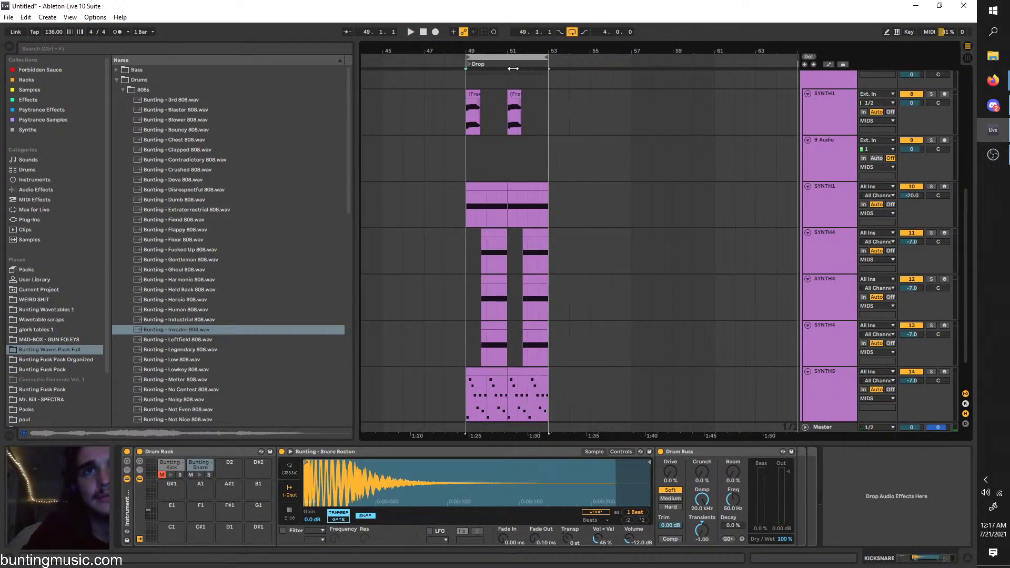
pyautogui.scroll(3, 502, 80)
pyautogui.scroll(-1, 433, 235)
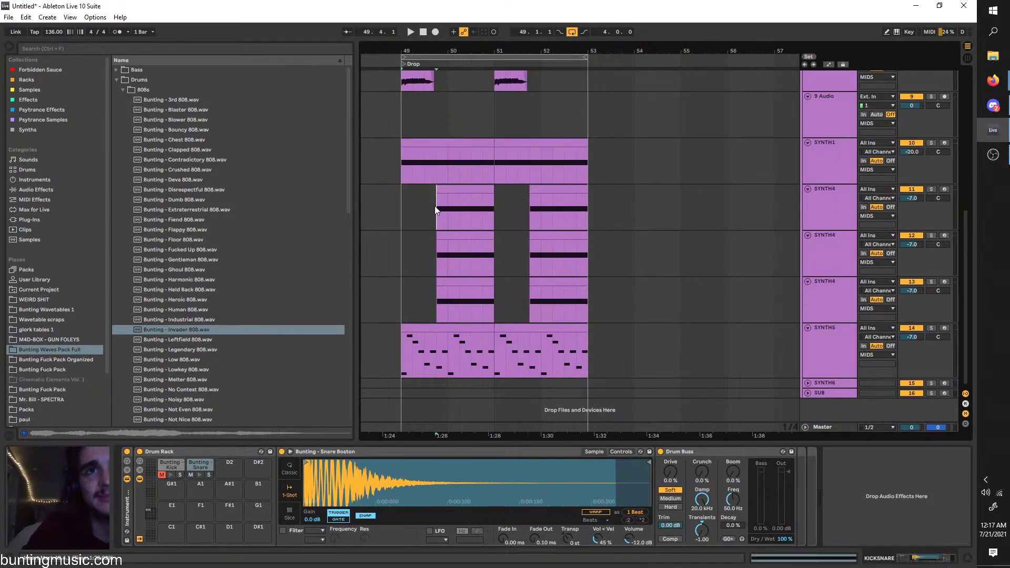
pyautogui.click(434, 206)
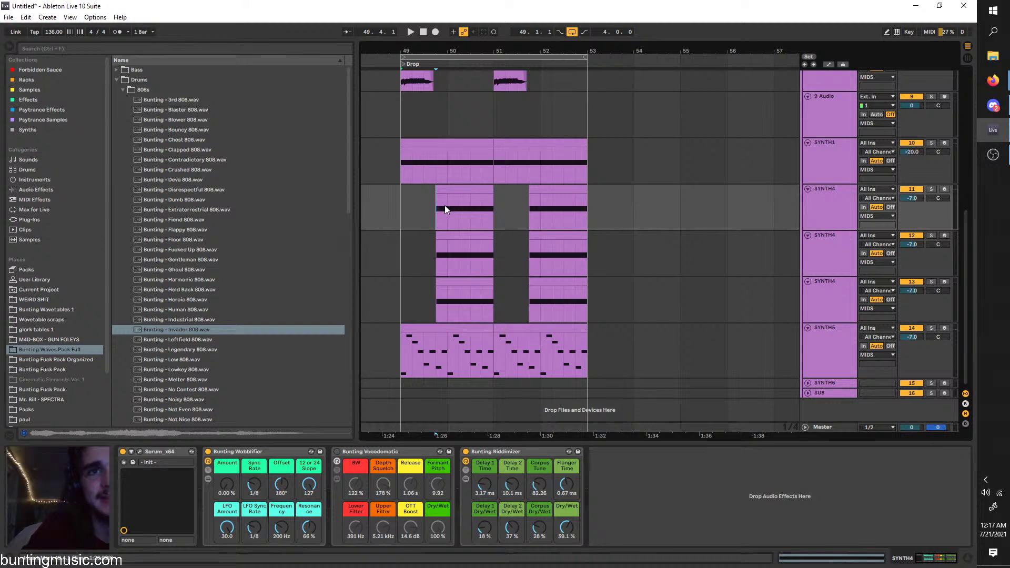
pyautogui.scroll(5, 449, 205)
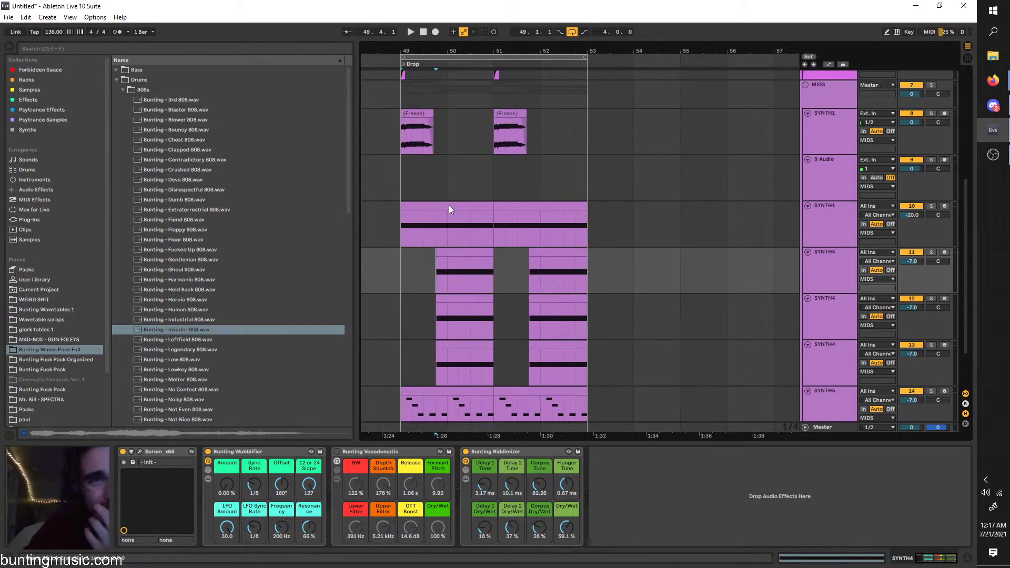
# Place the four-bar loop on bars 53 to 57 and start playback from bar 53
pyautogui.click(457, 59)
pyautogui.moveTo(457, 59); pyautogui.dragTo(644, 59)
pyautogui.scroll(4, 632, 223)
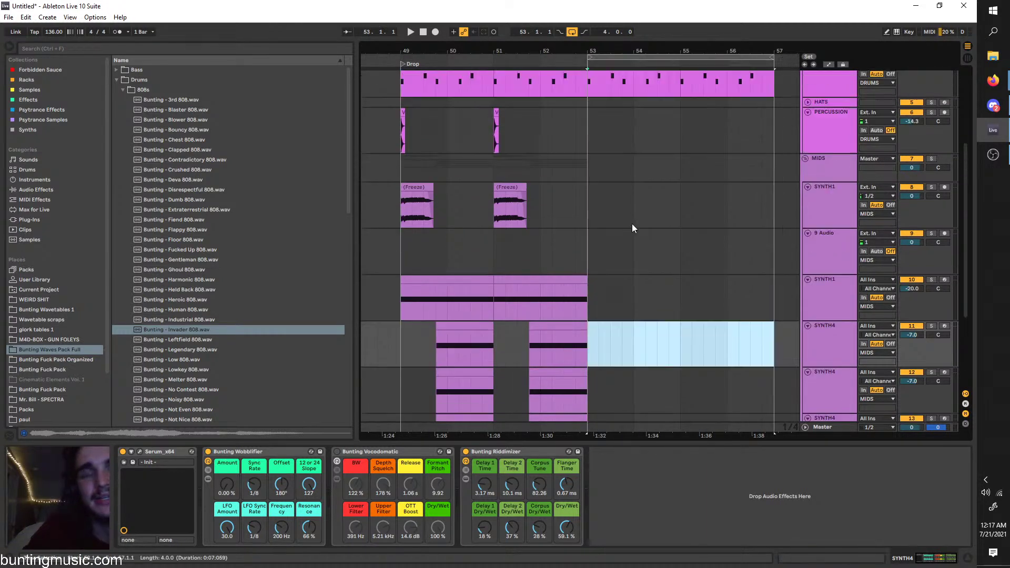
pyautogui.hscroll(1, 578, 201)
pyautogui.click(547, 146)
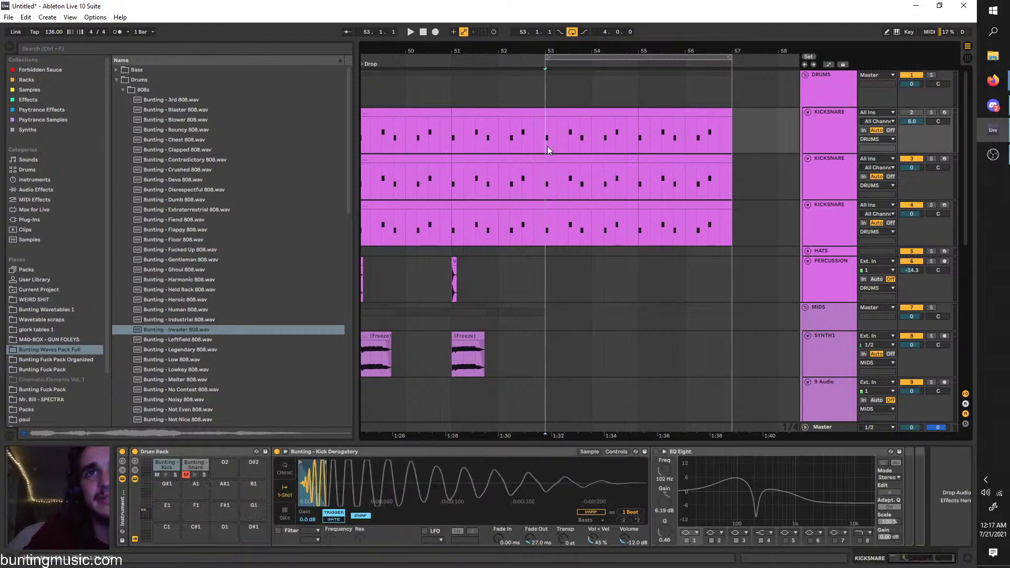
pyautogui.press('space')
# Unfold the SYNTH6 track and insert a new audio track directly below it
pyautogui.scroll(-4, 601, 241)
pyautogui.click(837, 237)
pyautogui.scroll(-3, 790, 323)
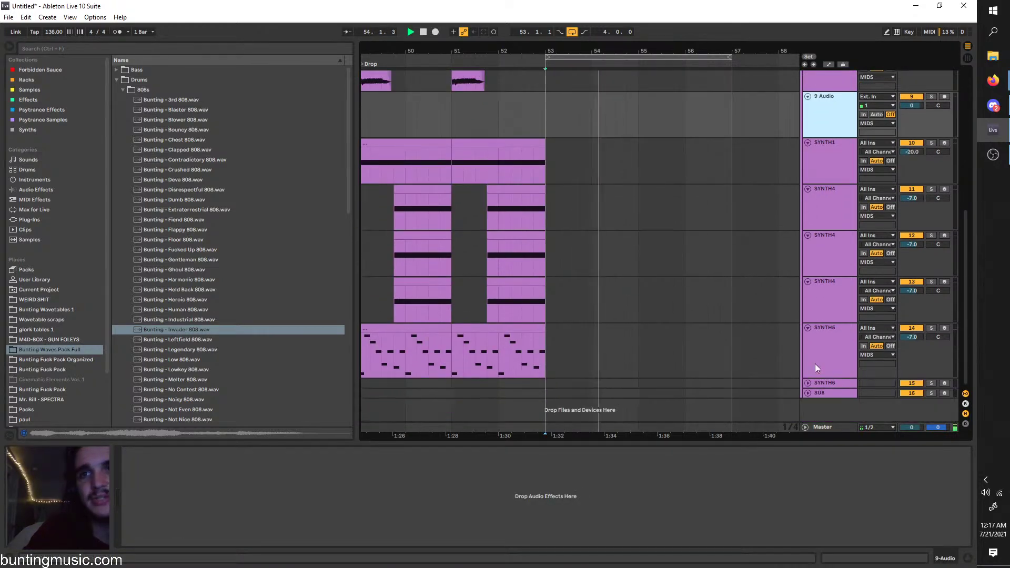
pyautogui.click(815, 364)
pyautogui.scroll(-1, 822, 379)
pyautogui.rightClick(824, 379)
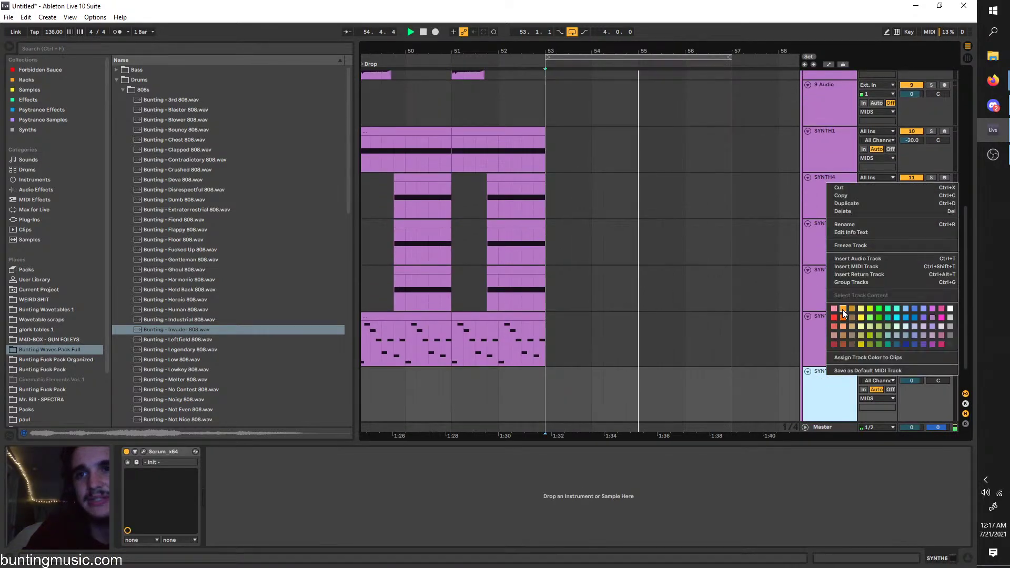
pyautogui.click(860, 260)
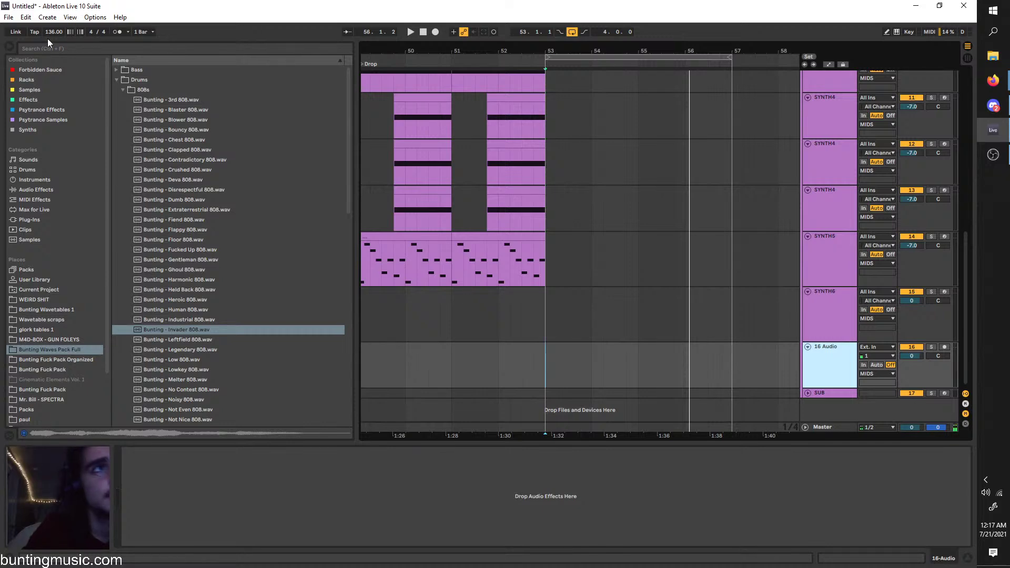
# Enter "wave" in the browser search, collapse the Drums folder and expand the Bass folder of Bunting Waves Pack Full
pyautogui.click(61, 46)
pyautogui.write('wave')
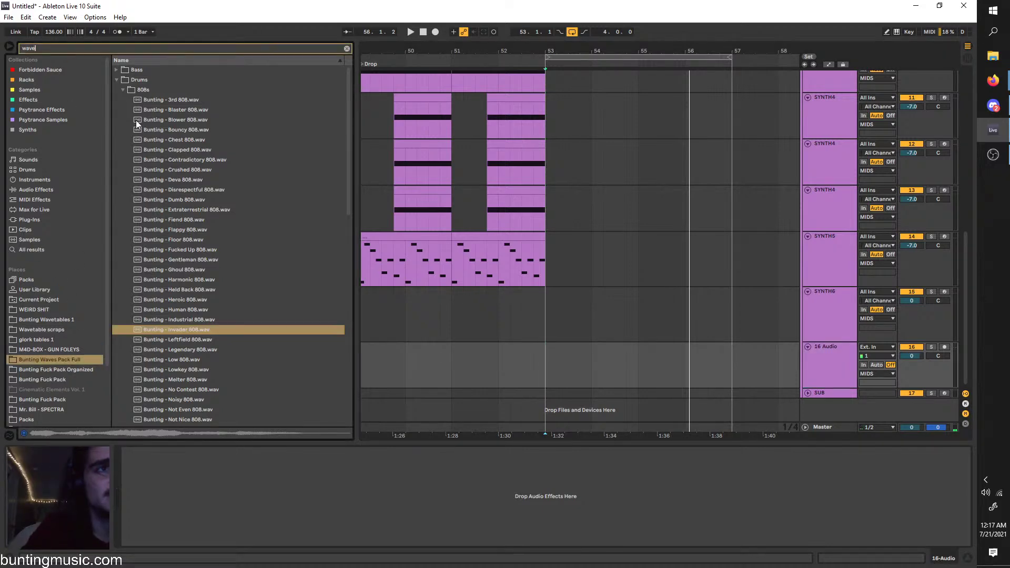
pyautogui.click(122, 90)
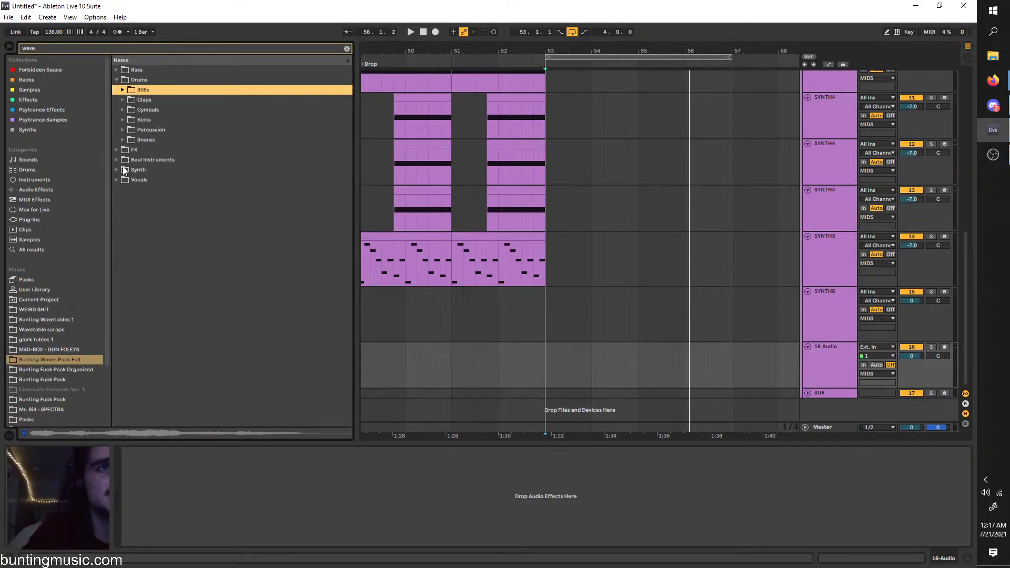
pyautogui.click(116, 79)
pyautogui.press('Up')
pyautogui.press('Right')
# Place Backwards Bass.wav from the Bass folder at bar 53 on the new audio track and play it back
pyautogui.press('Down')
pyautogui.click(128, 90)
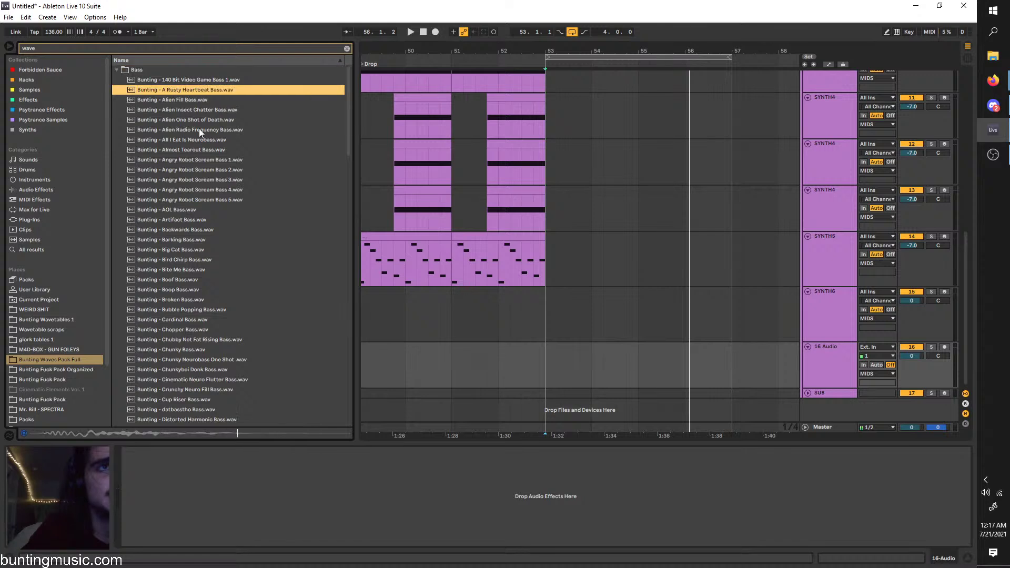
pyautogui.click(187, 80)
pyautogui.click(214, 230)
pyautogui.scroll(-3, 191, 154)
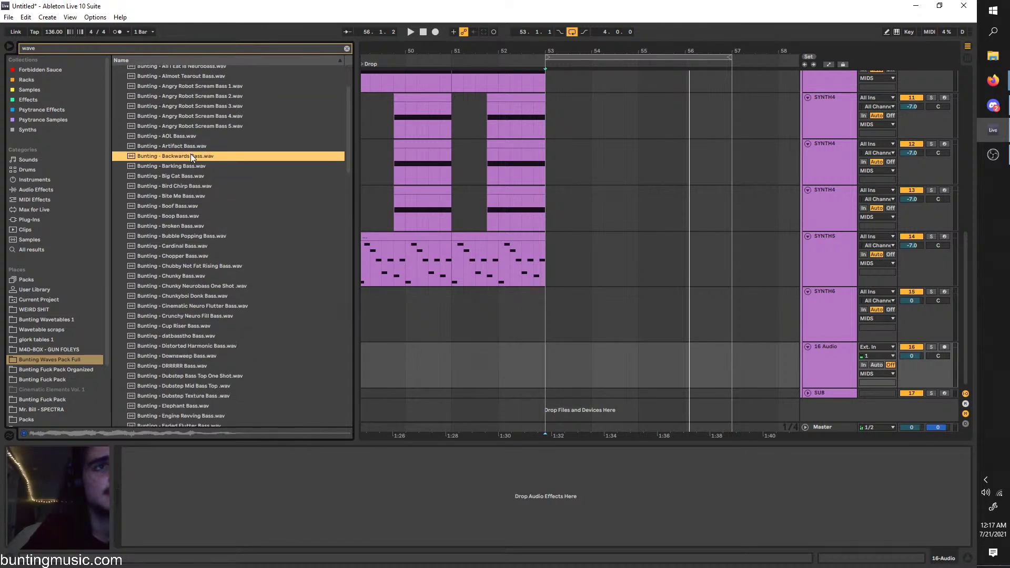
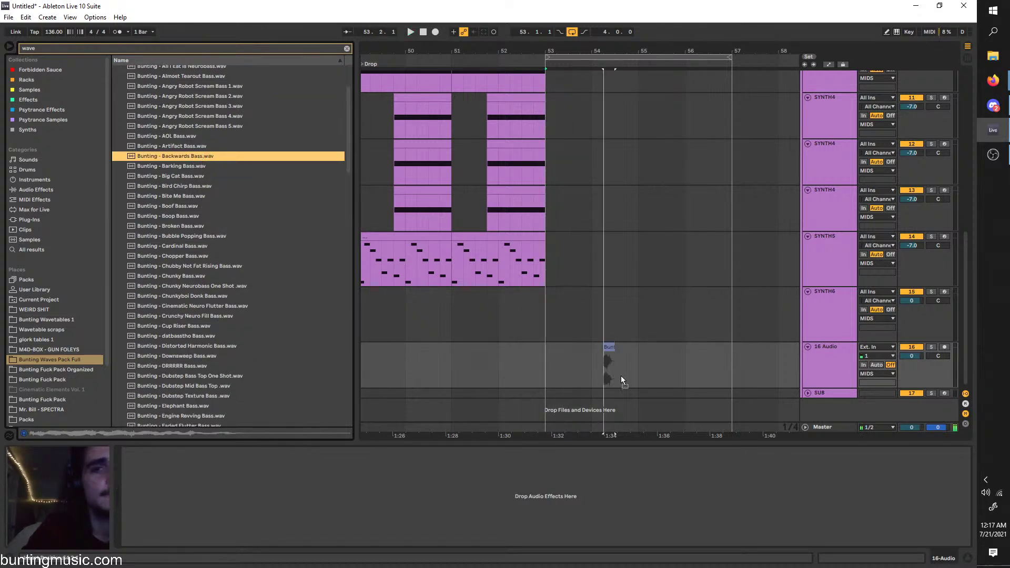
pyautogui.moveTo(550, 366); pyautogui.dragTo(549, 367)
pyautogui.press('+')
pyautogui.press('+')
pyautogui.press('space')
pyautogui.hscroll(1, 547, 345)
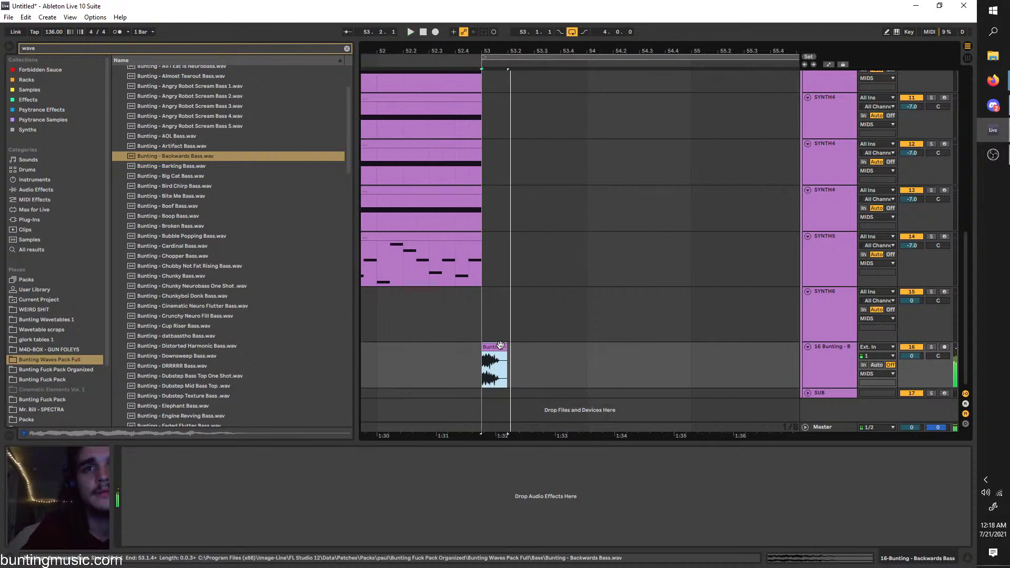
pyautogui.press('space')
pyautogui.press('space')
# Audition further samples down the Bass folder, including Chopper, Bubble Popping, Fat Womp Up and Harmonic Growl Bass
pyautogui.click(160, 246)
pyautogui.click(154, 254)
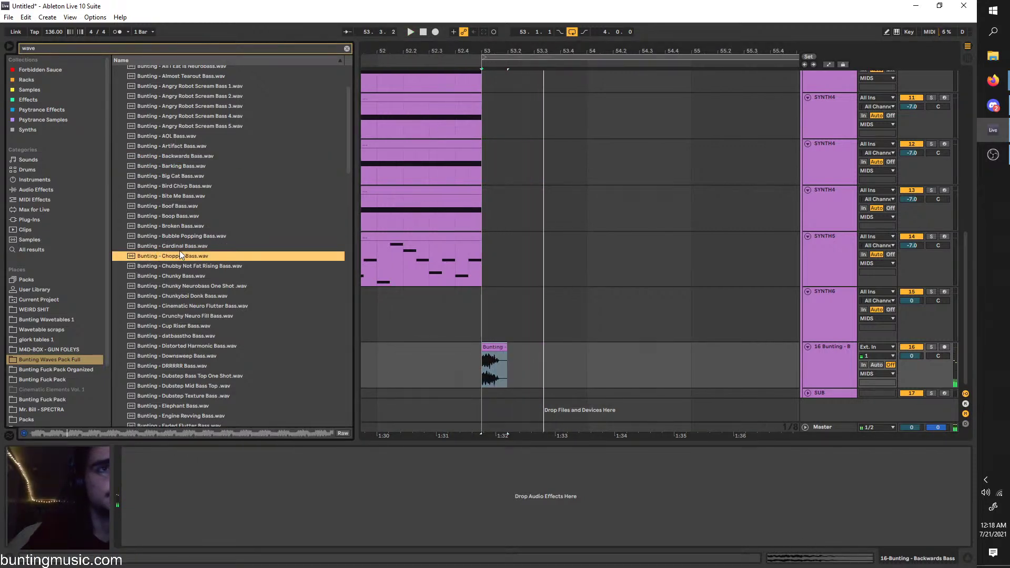
pyautogui.click(192, 228)
pyautogui.click(193, 236)
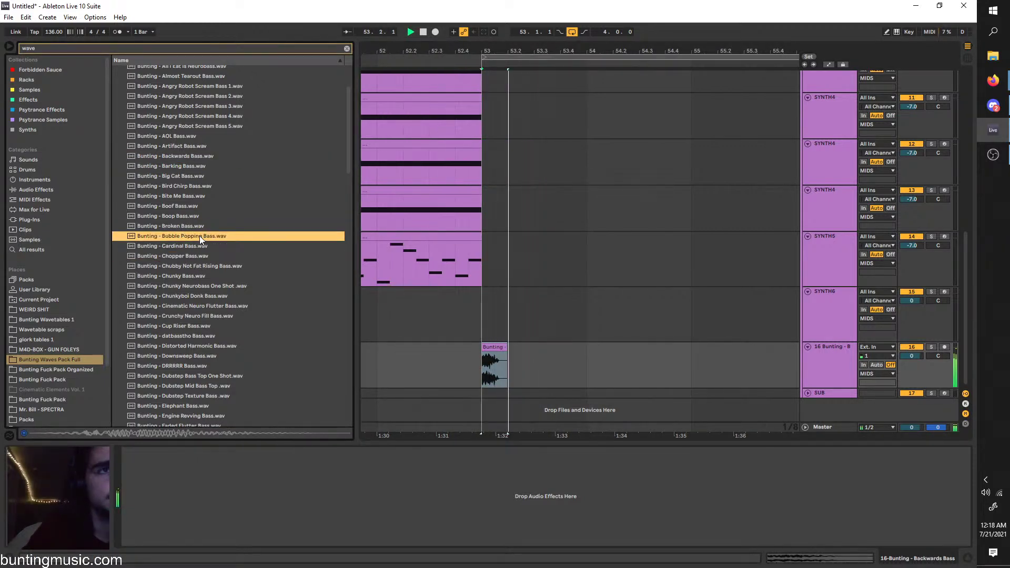
pyautogui.click(196, 217)
pyautogui.press('Up')
pyautogui.press('Up')
pyautogui.scroll(-2, 206, 217)
pyautogui.click(200, 373)
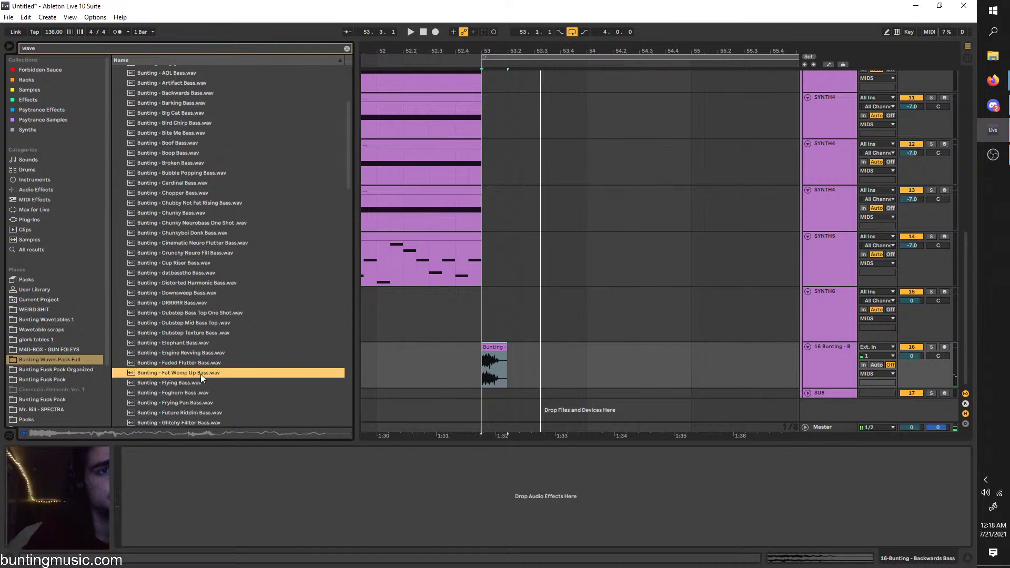
pyautogui.scroll(-1, 201, 374)
pyautogui.click(201, 374)
pyautogui.click(204, 363)
pyautogui.scroll(-3, 206, 351)
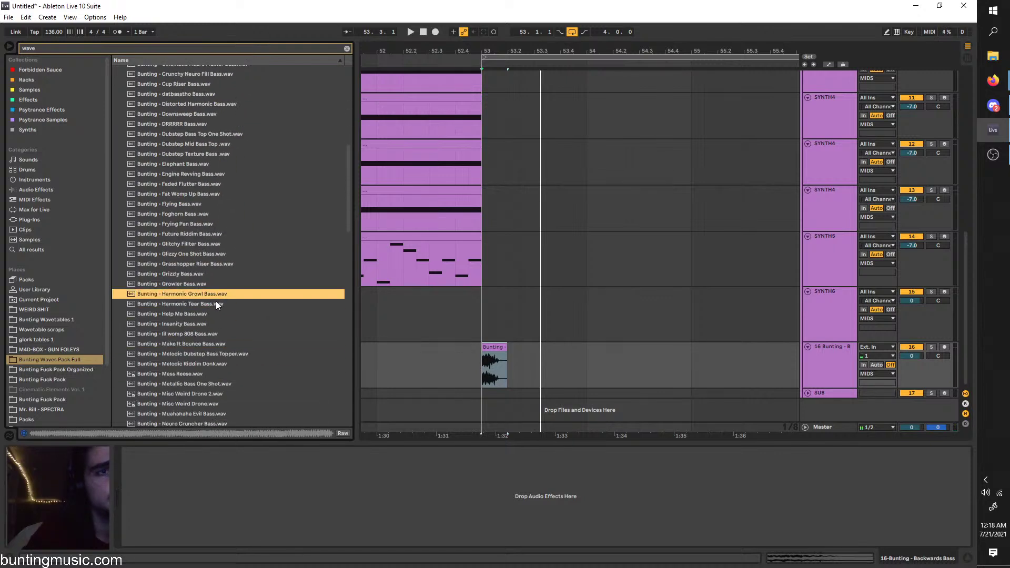
pyautogui.scroll(-1, 217, 301)
pyautogui.click(216, 321)
pyautogui.scroll(-1, 217, 321)
pyautogui.click(216, 321)
pyautogui.scroll(-1, 217, 321)
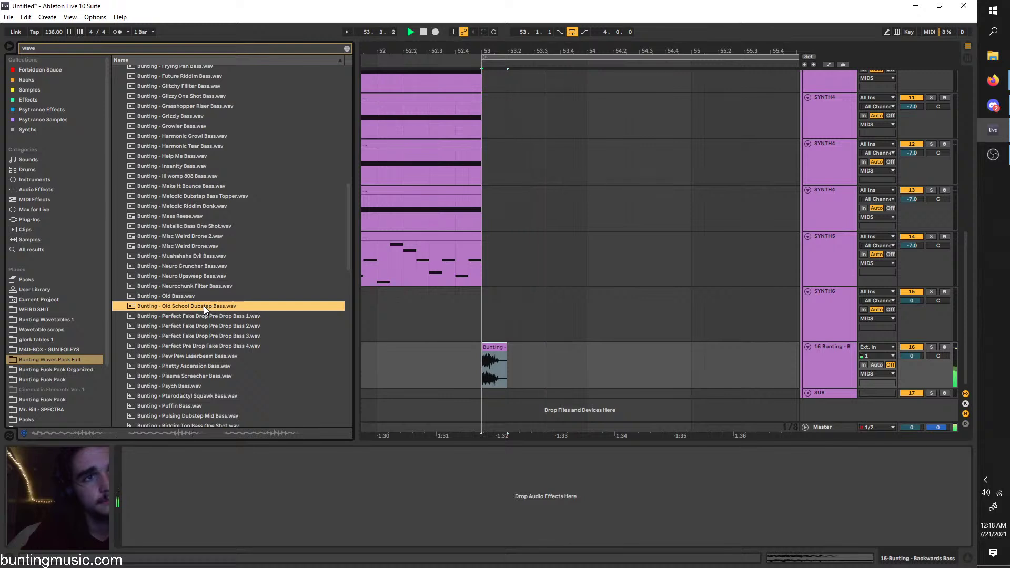
# Remove the Backwards Bass clip and place Old School Dubstep Bass.wav at beat 53.2 on the same track
pyautogui.moveTo(202, 306)
pyautogui.mouseDown()
pyautogui.moveTo(506, 371)
pyautogui.moveTo(521, 369)
pyautogui.moveTo(496, 354)
pyautogui.moveTo(536, 349)
pyautogui.mouseUp()
pyautogui.click(487, 358)
pyautogui.click(490, 360)
pyautogui.press('space')
pyautogui.scroll(3, 494, 355)
pyautogui.hscroll(3, 531, 350)
pyautogui.click(532, 348)
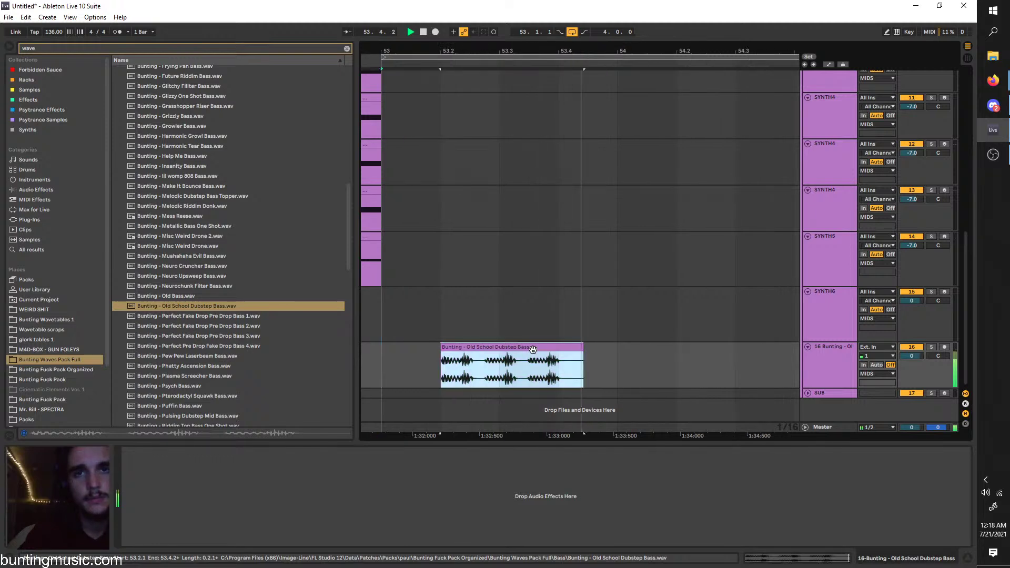
pyautogui.click(531, 352)
pyautogui.press('space')
# Shift the Old School Dubstep Bass clip to start at beat 53.3 and check it in playback from bar 53
pyautogui.moveTo(507, 347); pyautogui.dragTo(580, 345)
pyautogui.click(382, 352)
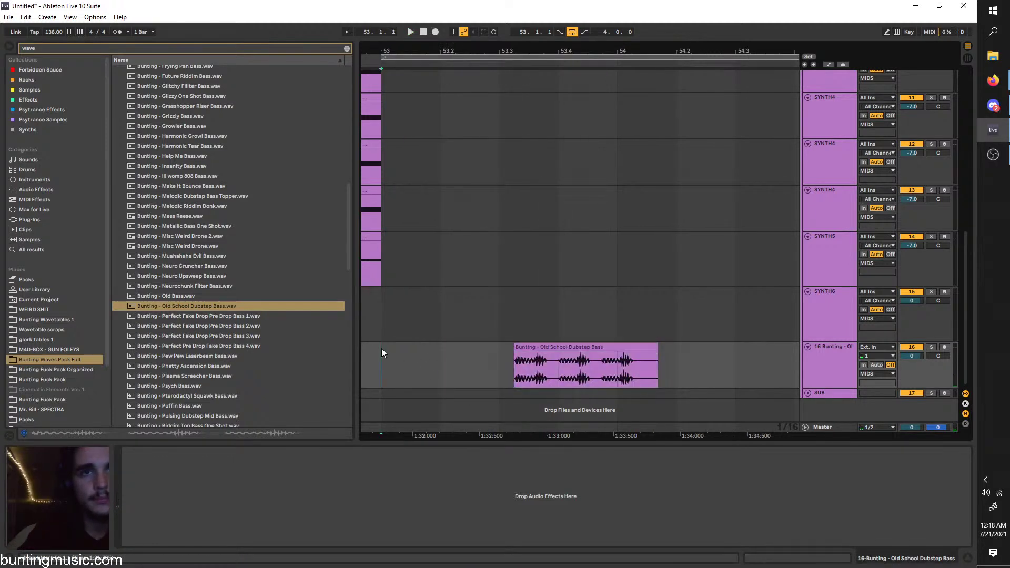
pyautogui.press('space')
pyautogui.scroll(-3, 407, 352)
pyautogui.keyDown('ctrl'); pyautogui.scroll(3, 488, 356); pyautogui.keyUp('ctrl')
pyautogui.moveTo(486, 345); pyautogui.dragTo(471, 345)
pyautogui.press('space')
pyautogui.click(409, 370)
pyautogui.press('space')
# Trim the Old School Dubstep Bass clip to end at bar 54 and duplicate the two-bar section from bar 53 to bar 55
pyautogui.keyDown('ctrl'); pyautogui.scroll(-3, 409, 371); pyautogui.keyUp('ctrl')
pyautogui.click(452, 357)
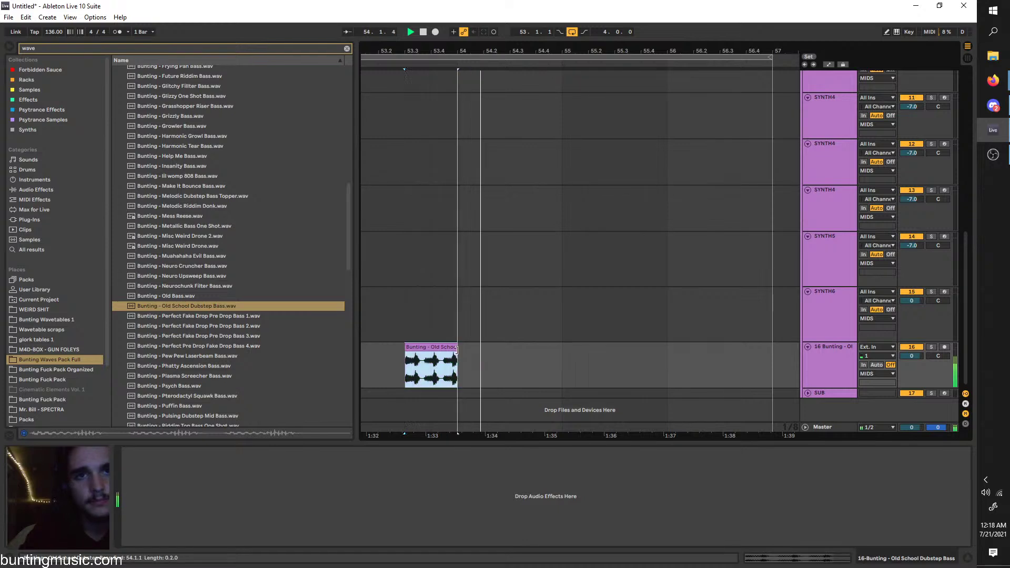
pyautogui.moveTo(468, 360); pyautogui.dragTo(457, 360)
pyautogui.keyDown('ctrl'); pyautogui.scroll(-3, 560, 355); pyautogui.keyUp('ctrl')
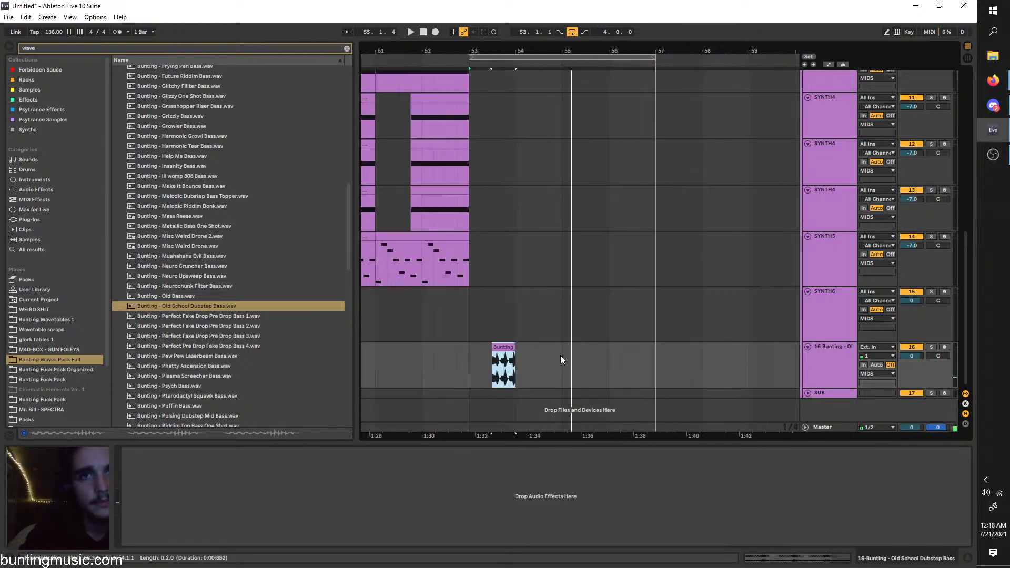
pyautogui.moveTo(560, 355); pyautogui.dragTo(474, 352)
pyautogui.hotkey('ctrl', 'd')
pyautogui.click(474, 354)
pyautogui.keyDown('ctrl'); pyautogui.scroll(3, 475, 358); pyautogui.keyUp('ctrl')
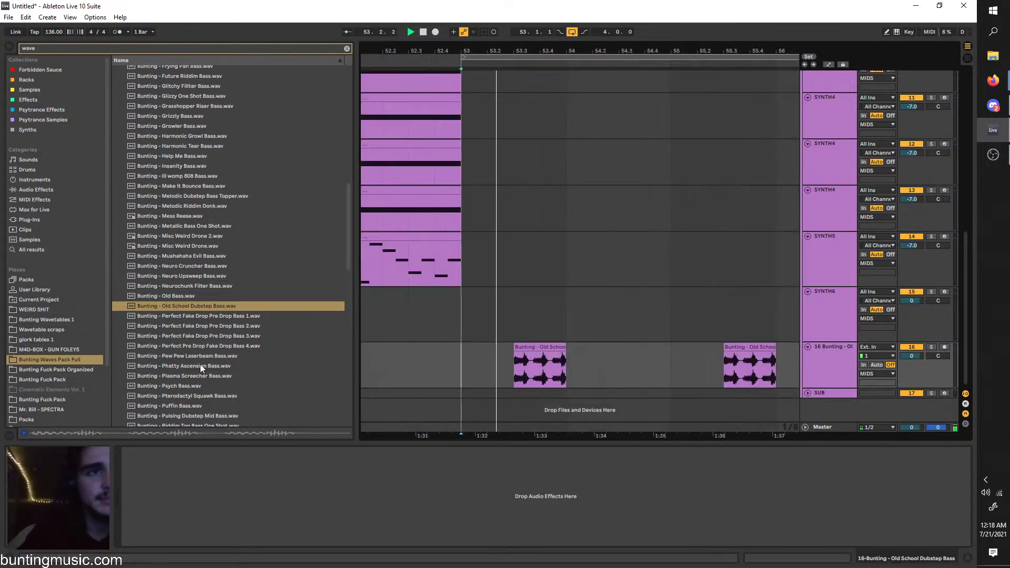
# Audition samples such as Puffin Bass and Ripple and Tear Bass, and insert a new audio track below the Old School Dubstep Bass track
pyautogui.press('space')
pyautogui.click(200, 366)
pyautogui.scroll(-2, 196, 365)
pyautogui.click(182, 344)
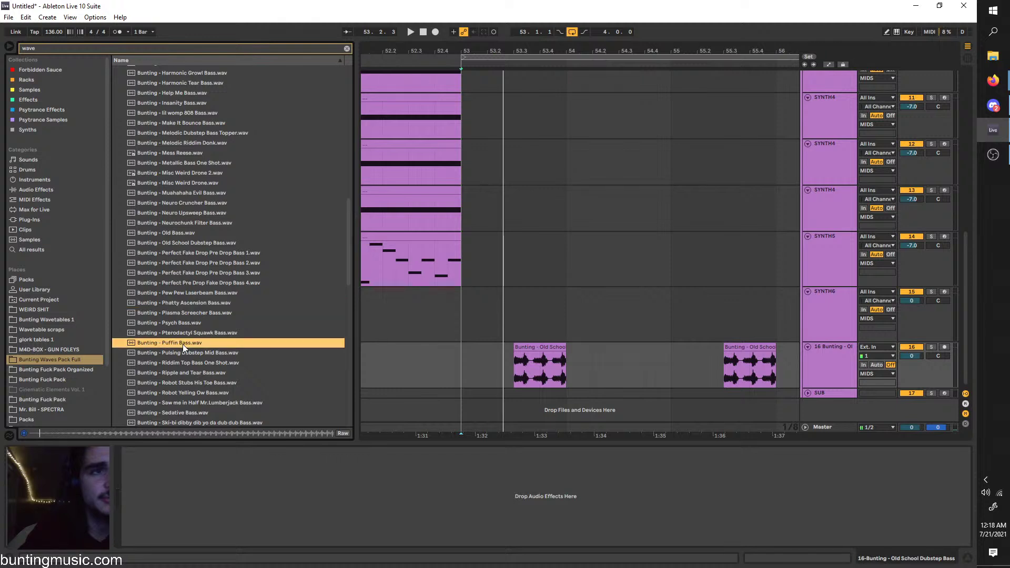
pyautogui.scroll(-2, 189, 333)
pyautogui.click(195, 321)
pyautogui.click(198, 311)
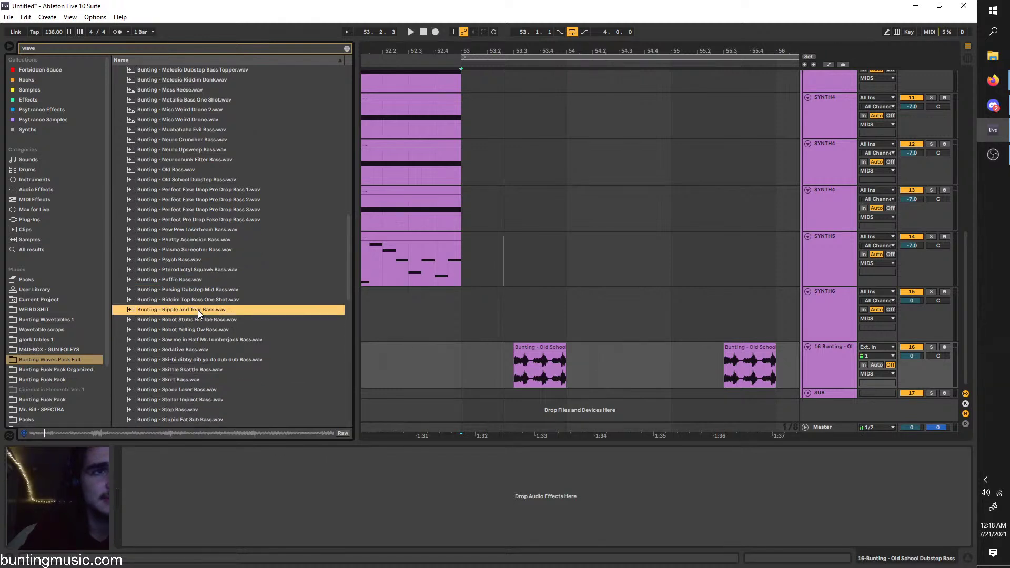
pyautogui.rightClick(838, 372)
pyautogui.click(852, 450)
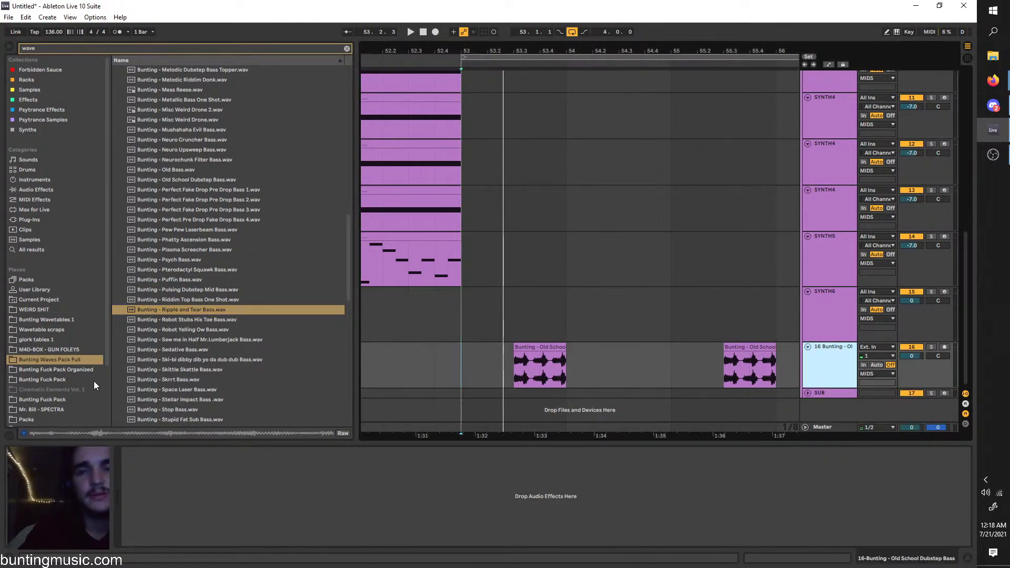
# Place Stupid Sustain Bass.wav on the new audio track from bar 53 to 54 with a fade-in across the whole clip
pyautogui.click(169, 388)
pyautogui.scroll(-2, 188, 398)
pyautogui.click(188, 381)
pyautogui.scroll(-3, 188, 379)
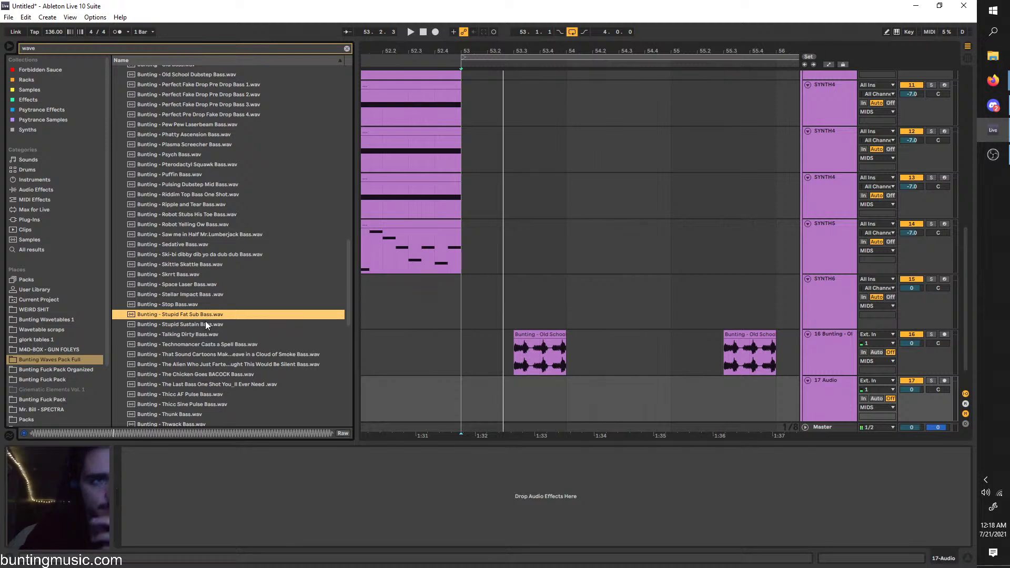
pyautogui.click(205, 323)
pyautogui.scroll(-3, 205, 321)
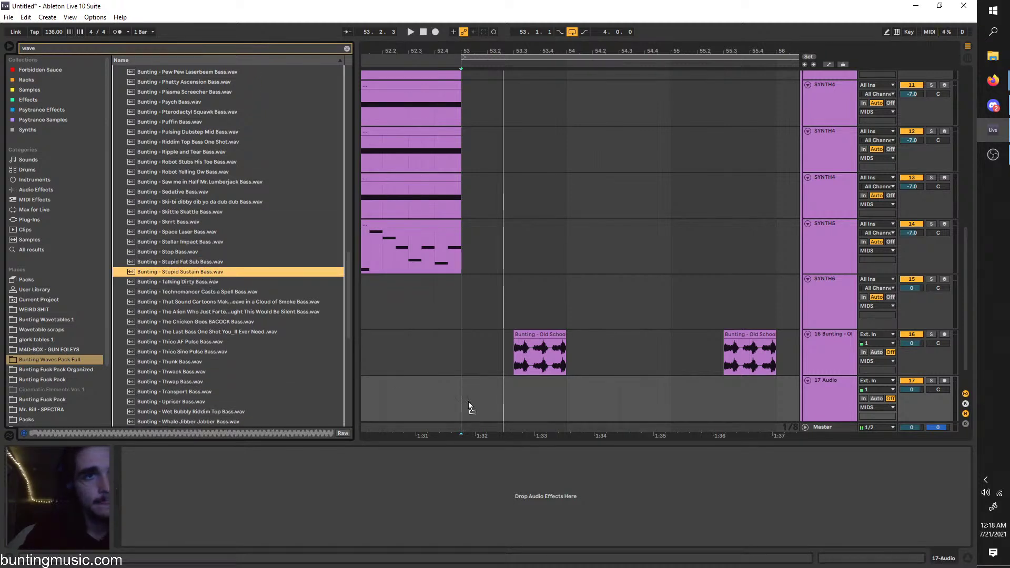
pyautogui.moveTo(468, 401); pyautogui.dragTo(585, 381)
pyautogui.press('space')
pyautogui.press('space')
pyautogui.press('space')
pyautogui.press('space')
pyautogui.press('space')
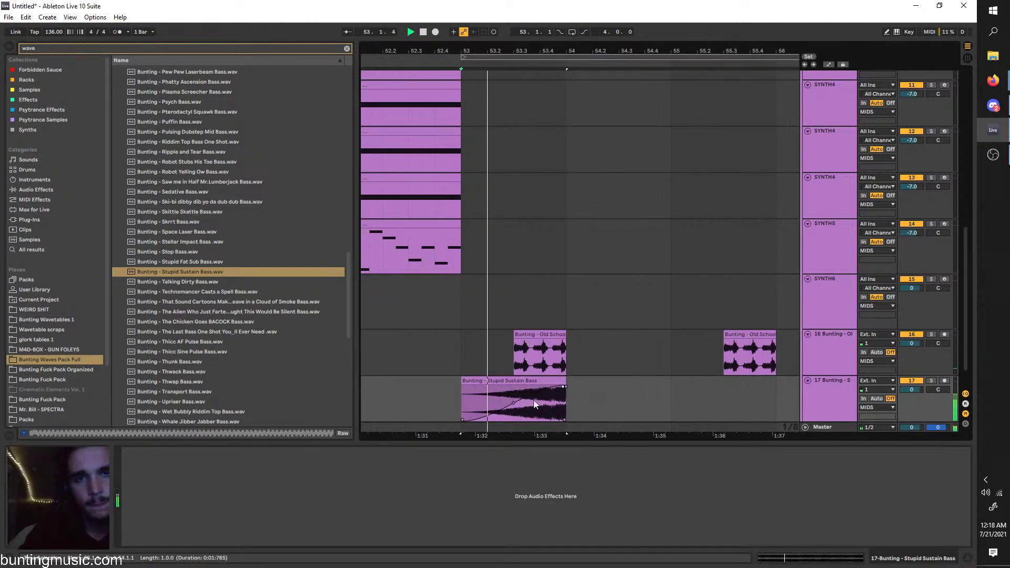
# Turn the arrangement loop back on for bars 53 to 57 and restart playback
pyautogui.click(555, 380)
pyautogui.scroll(-2, 559, 383)
pyautogui.hotkey('ctrl', 'l')
pyautogui.press('space')
pyautogui.press('space')
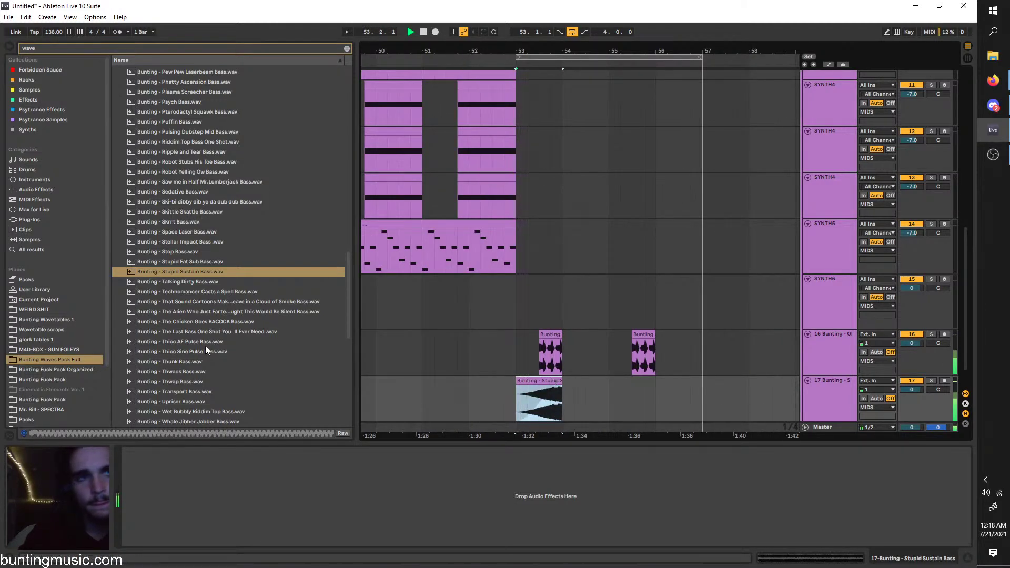
# Duplicate the Stupid Sustain Bass clip, transpose the copy up 1 st and shift it to start at 54.1.3
pyautogui.hotkey('ctrl', 'd')
pyautogui.doubleClick(588, 380)
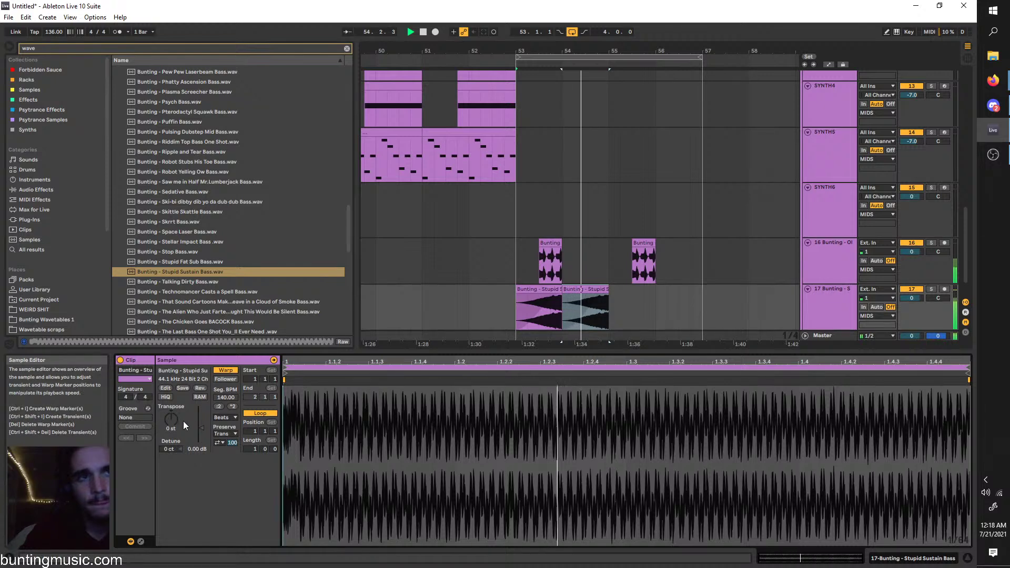
pyautogui.press('+')
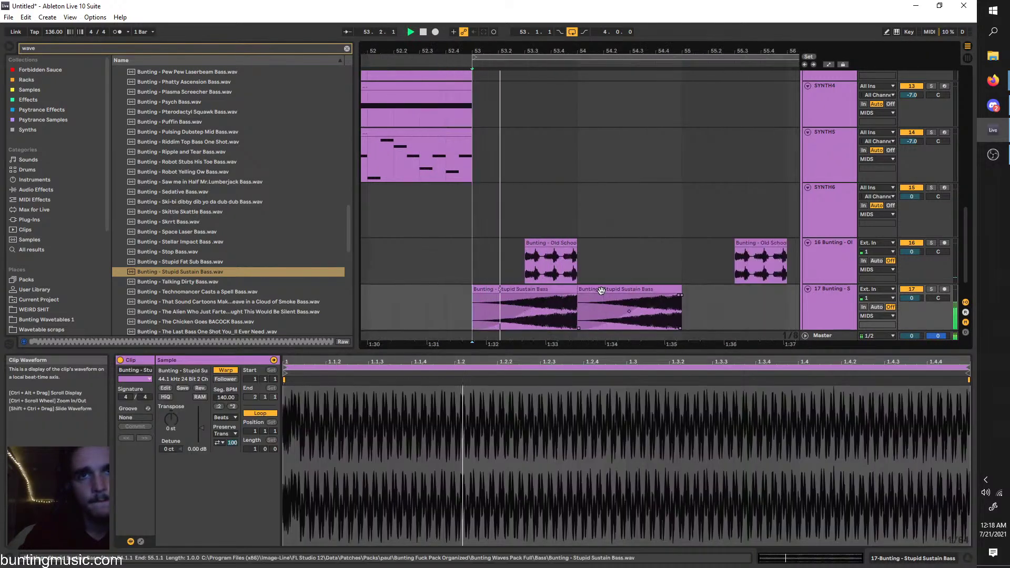
pyautogui.moveTo(601, 291); pyautogui.dragTo(614, 291)
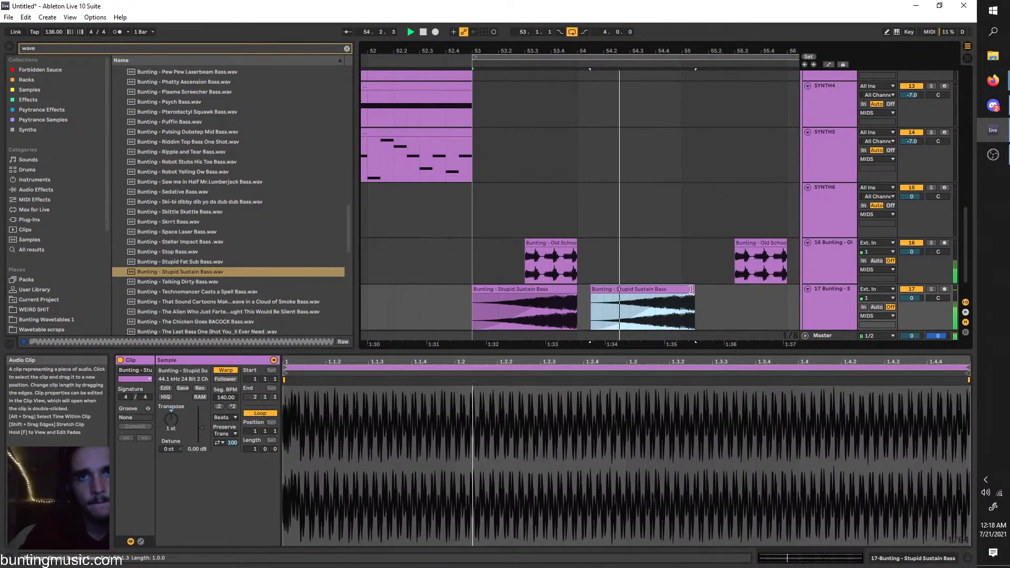
# Trim the transposed copy to end at bar 55, duplicate the two-bar Stupid Sustain Bass pattern to bars 55 to 57 and play it
pyautogui.moveTo(691, 289); pyautogui.dragTo(455, 308)
pyautogui.press('space')
pyautogui.click(682, 301)
pyautogui.hotkey('ctrl', 'd')
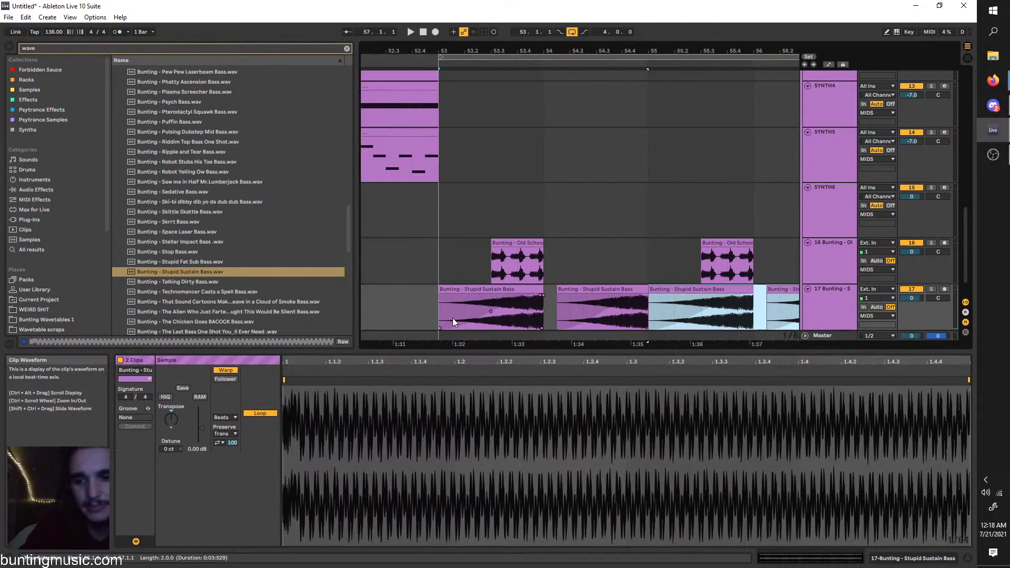
pyautogui.click(437, 313)
pyautogui.press('space')
# Insert a new audio track below the Stupid Sustain Bass track
pyautogui.scroll(-3, 437, 313)
pyautogui.rightClick(826, 306)
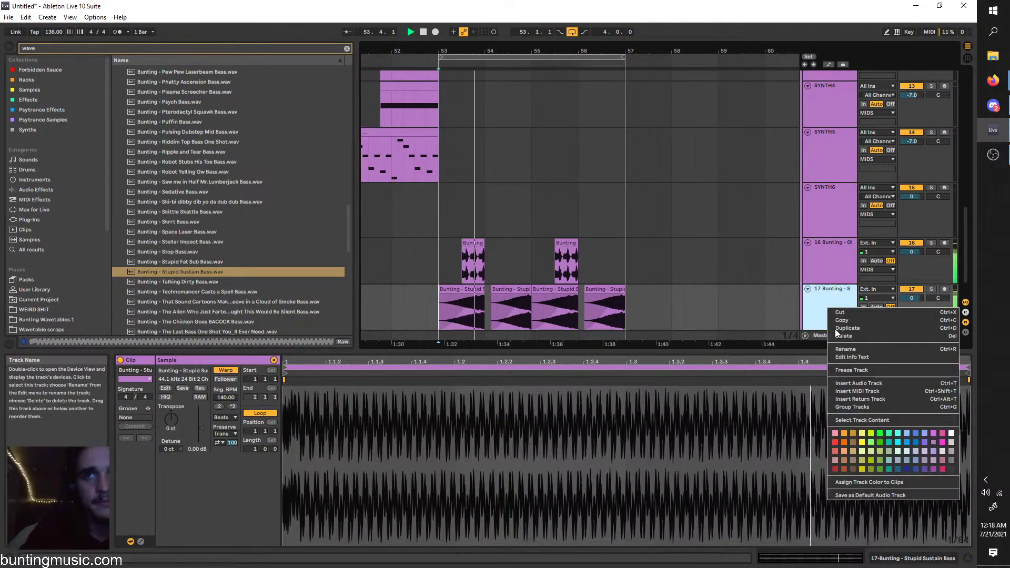
pyautogui.click(847, 384)
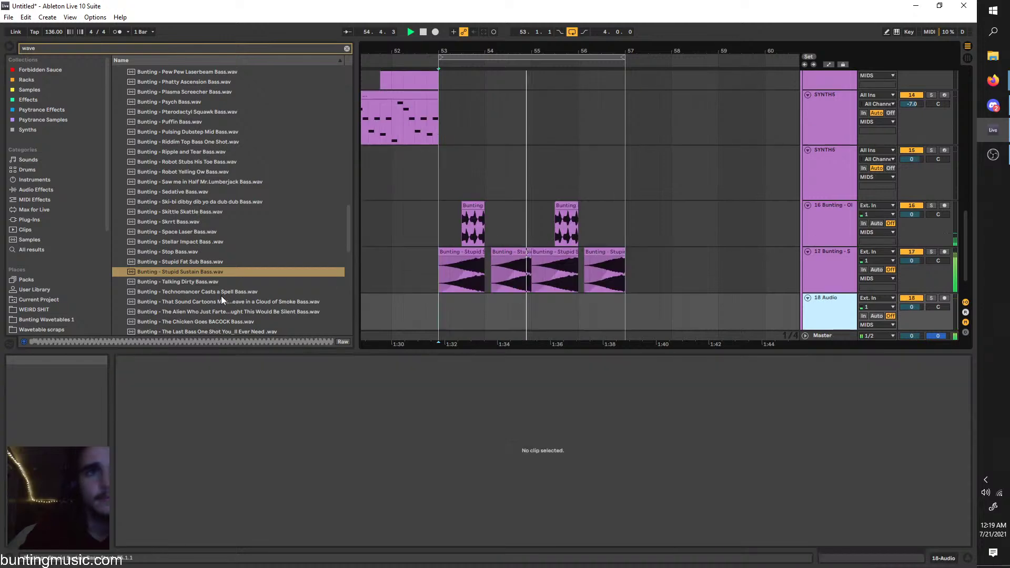
# Search the audio effects for "rev", add Reverb to the Stupid Sustain Bass track and set the track volume to -8.0
pyautogui.doubleClick(818, 267)
pyautogui.moveTo(44, 48); pyautogui.dragTo(4, 48)
pyautogui.write('rev')
pyautogui.click(53, 181)
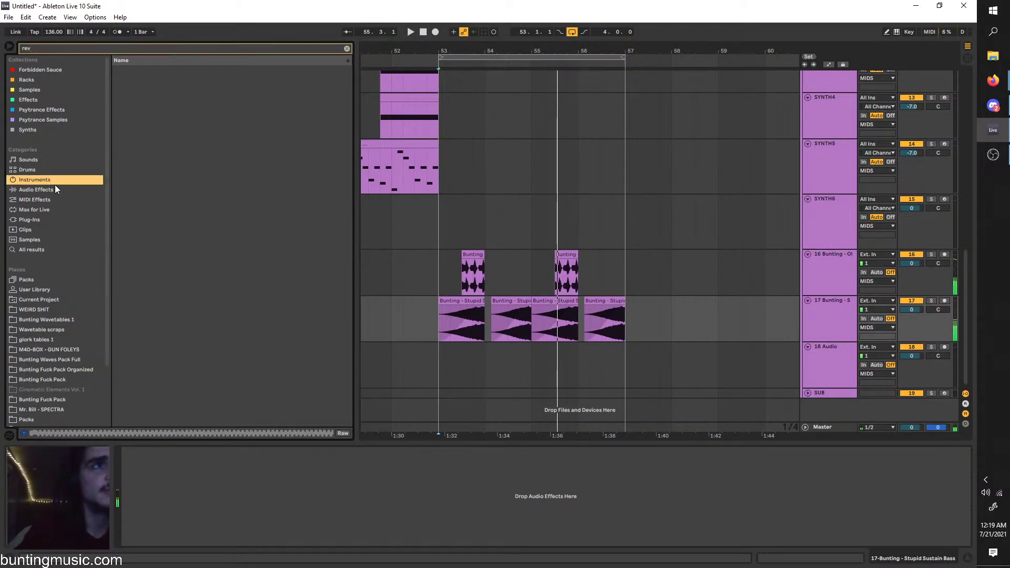
pyautogui.click(129, 71)
pyautogui.click(485, 316)
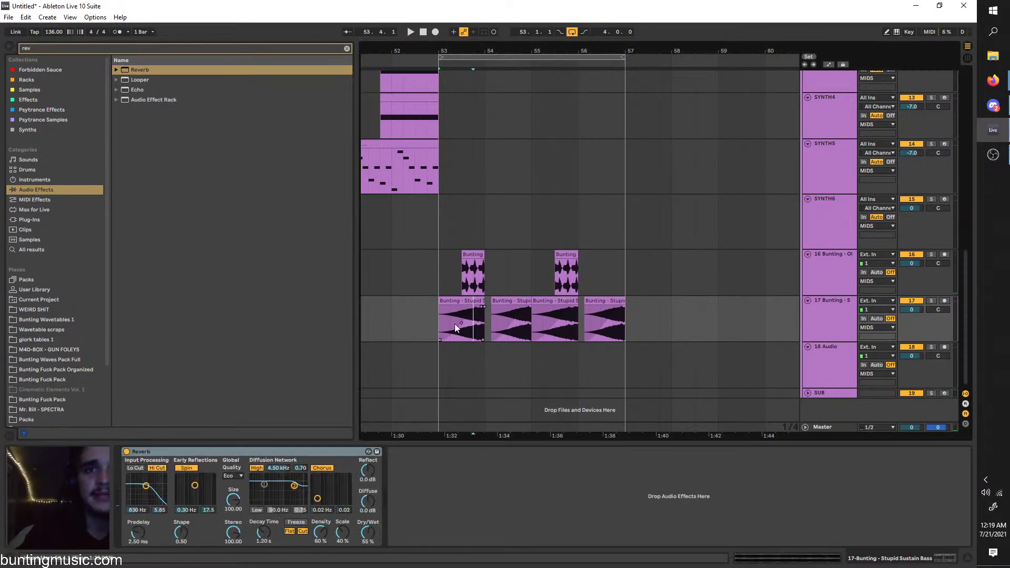
pyautogui.click(438, 274)
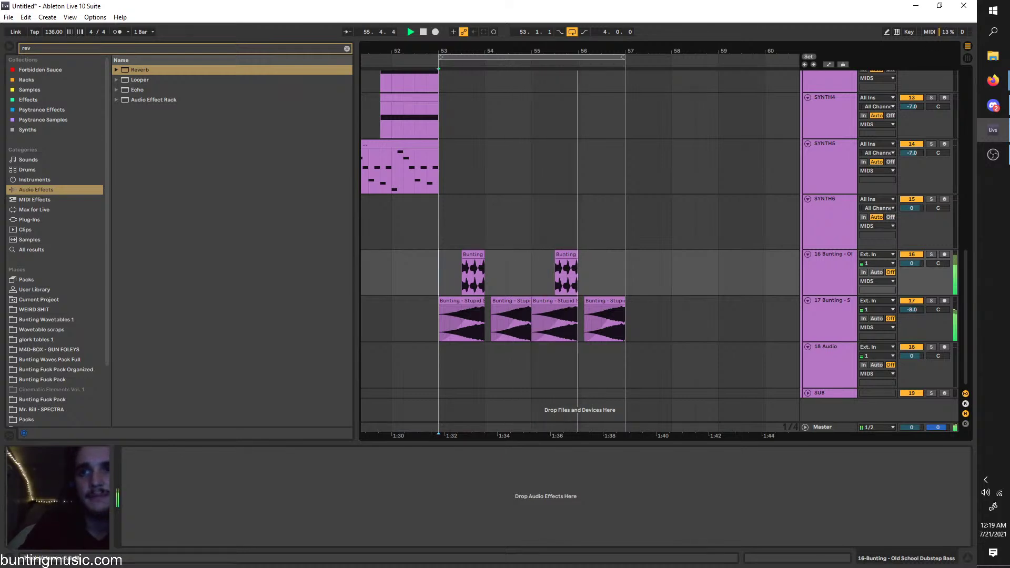
# Select the empty audio track, clear the browser search and audition the first bass samples in Bunting Waves Pack Full during playback
pyautogui.click(810, 357)
pyautogui.click(347, 49)
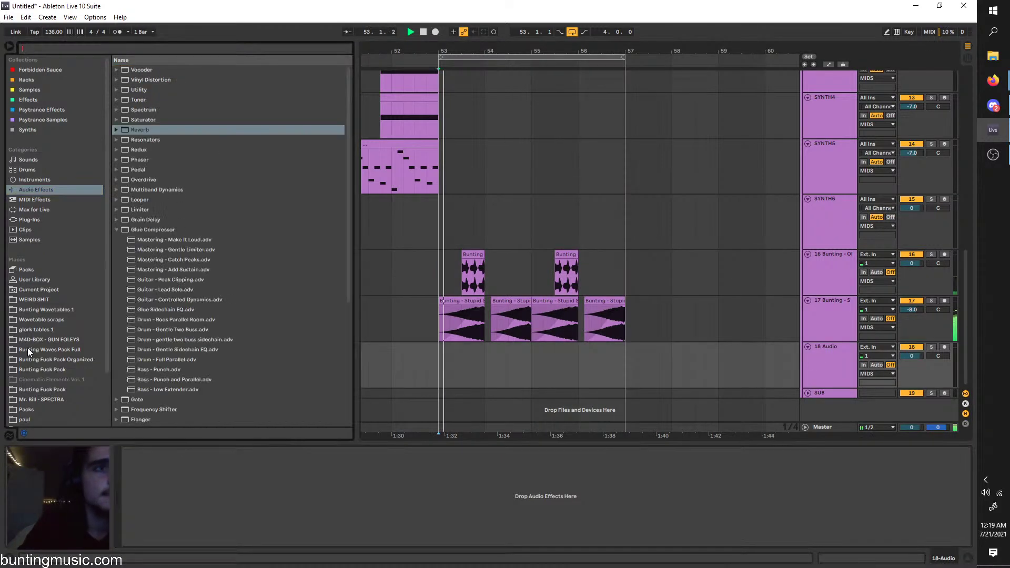
pyautogui.click(48, 349)
pyautogui.click(180, 148)
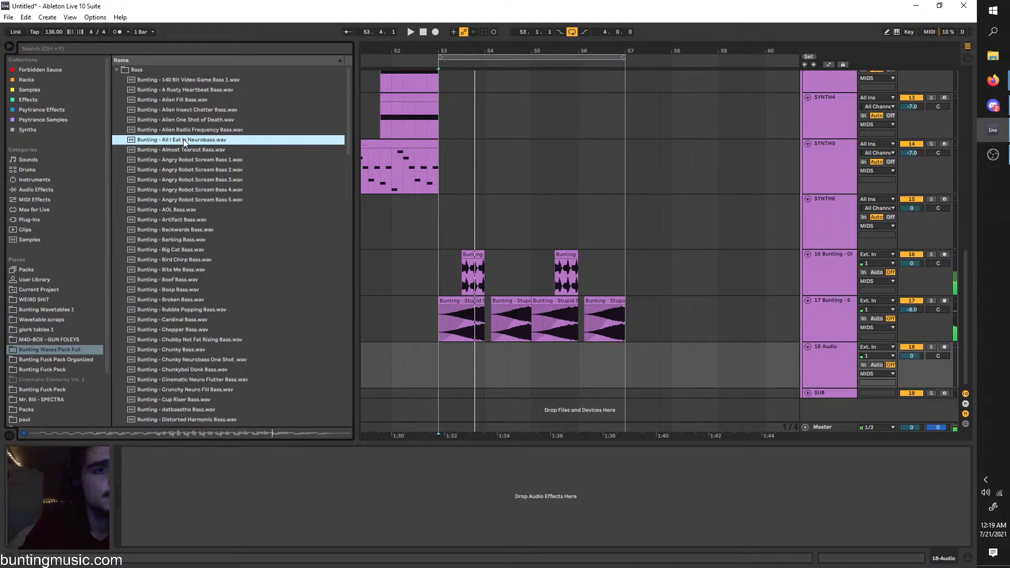
pyautogui.click(188, 122)
pyautogui.click(220, 140)
pyautogui.click(199, 122)
pyautogui.press('space')
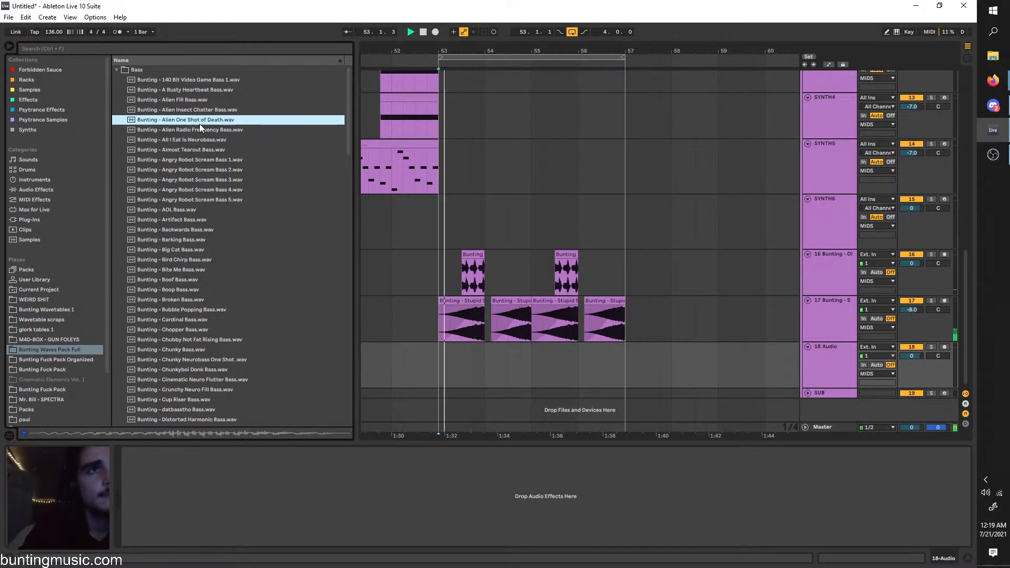
pyautogui.press('space')
pyautogui.click(207, 103)
# Audition further bass samples in Bunting Waves Pack Full, from Perfect Fake Drop Pre Drop Bass to Thicc Sine Pulse Bass
pyautogui.moveTo(348, 105); pyautogui.dragTo(349, 233)
pyautogui.click(277, 282)
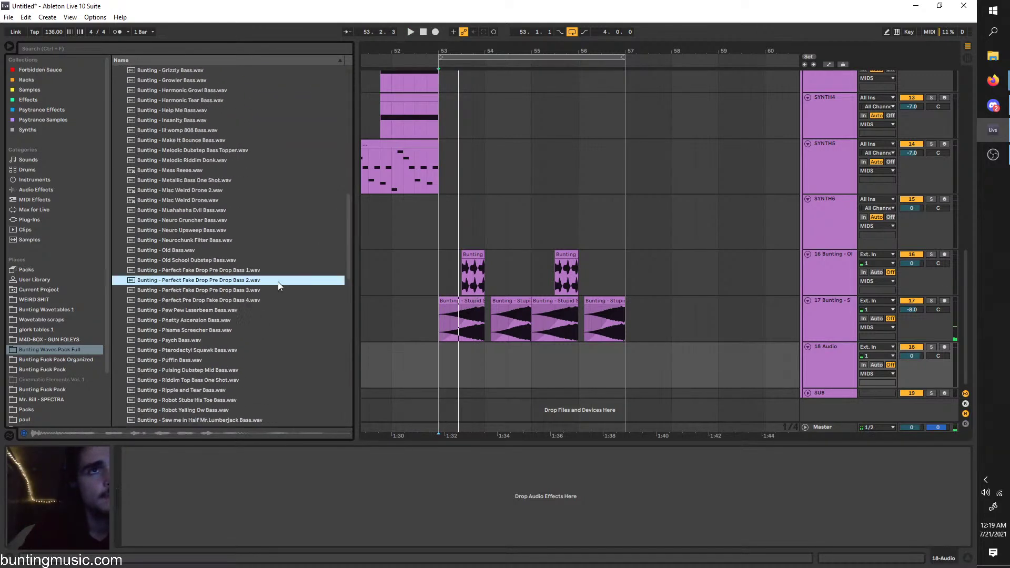
pyautogui.scroll(-3, 277, 282)
pyautogui.click(278, 281)
pyautogui.scroll(-2, 278, 282)
pyautogui.click(277, 282)
pyautogui.scroll(-3, 279, 280)
pyautogui.click(221, 207)
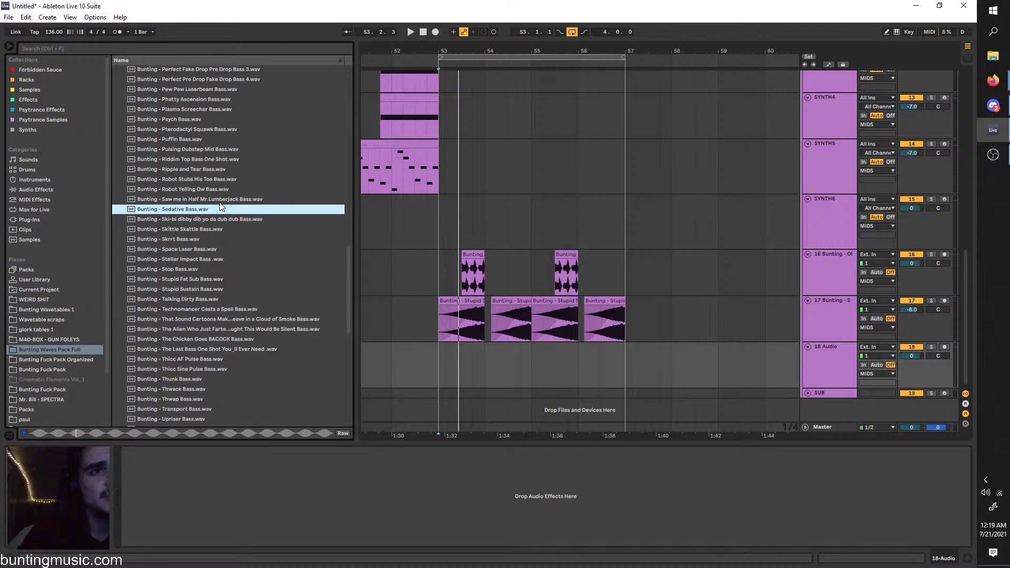
pyautogui.click(223, 284)
pyautogui.scroll(-3, 223, 284)
pyautogui.scroll(-1, 223, 283)
pyautogui.click(223, 283)
pyautogui.scroll(-3, 223, 283)
pyautogui.click(218, 211)
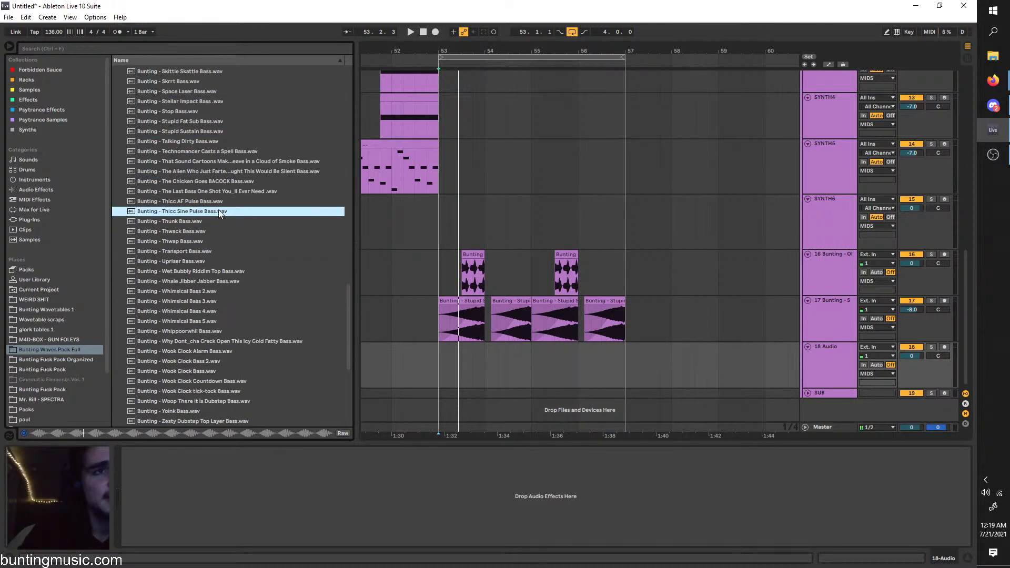
# Audition the remaining bass samples, from Thicc AF Pulse Bass through the Whimsical, Woop There it is and Talking Neuro Bass sounds
pyautogui.click(203, 202)
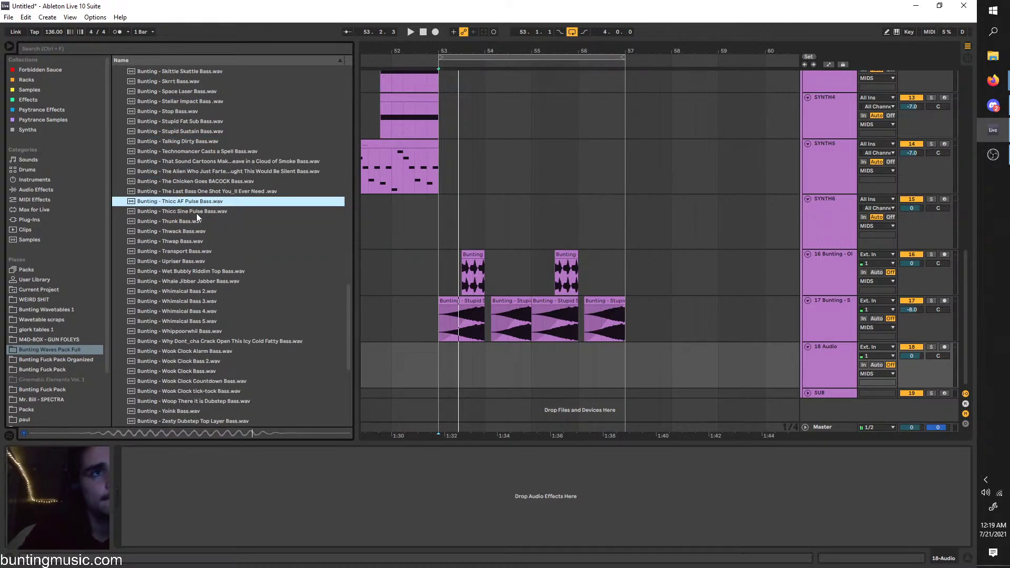
pyautogui.click(197, 211)
pyautogui.click(199, 221)
pyautogui.scroll(-3, 200, 221)
pyautogui.click(203, 223)
pyautogui.scroll(-3, 203, 223)
pyautogui.click(200, 175)
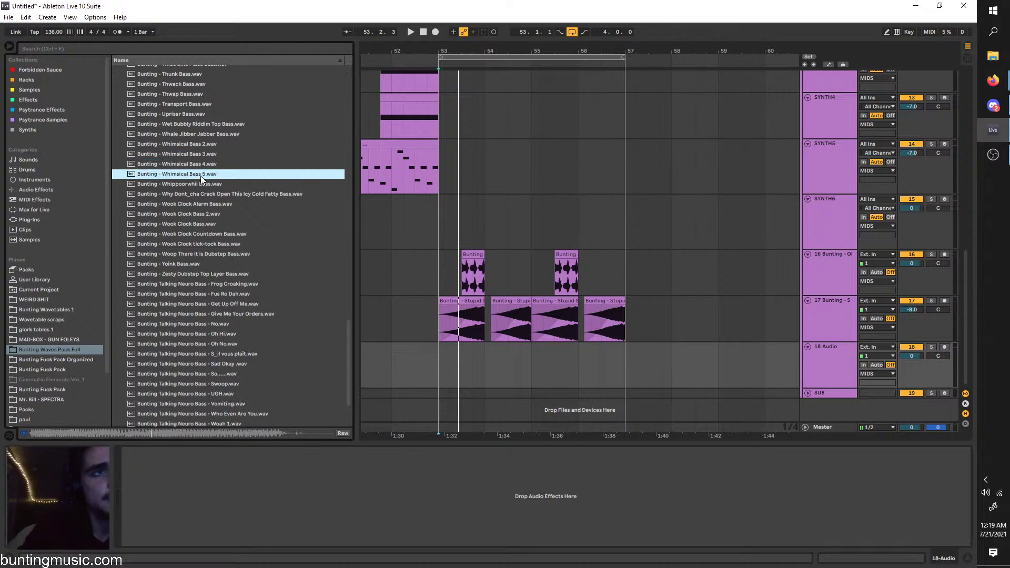
pyautogui.click(216, 186)
pyautogui.scroll(-3, 216, 188)
pyautogui.click(219, 192)
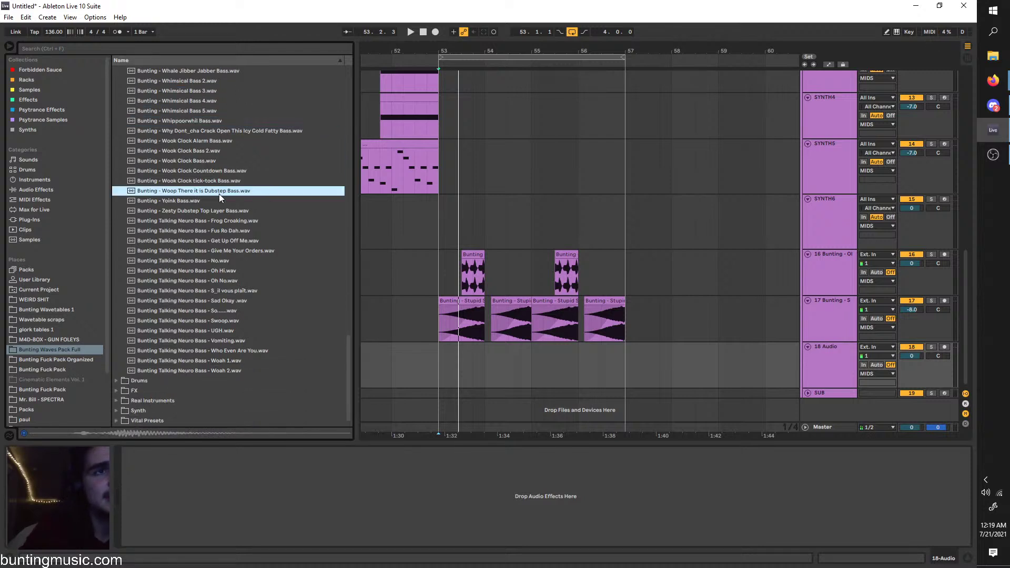
pyautogui.click(229, 202)
pyautogui.click(232, 282)
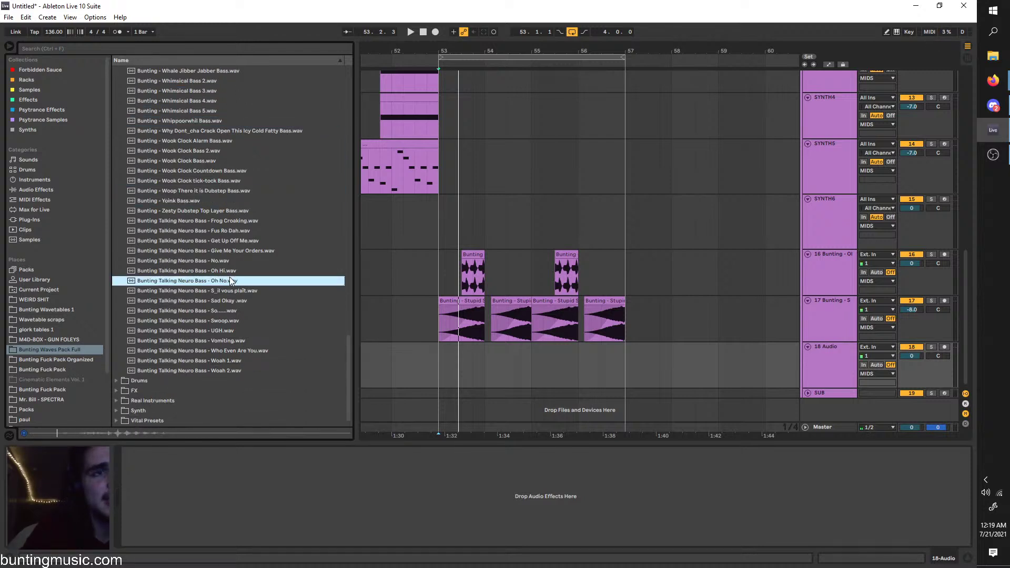
pyautogui.click(239, 300)
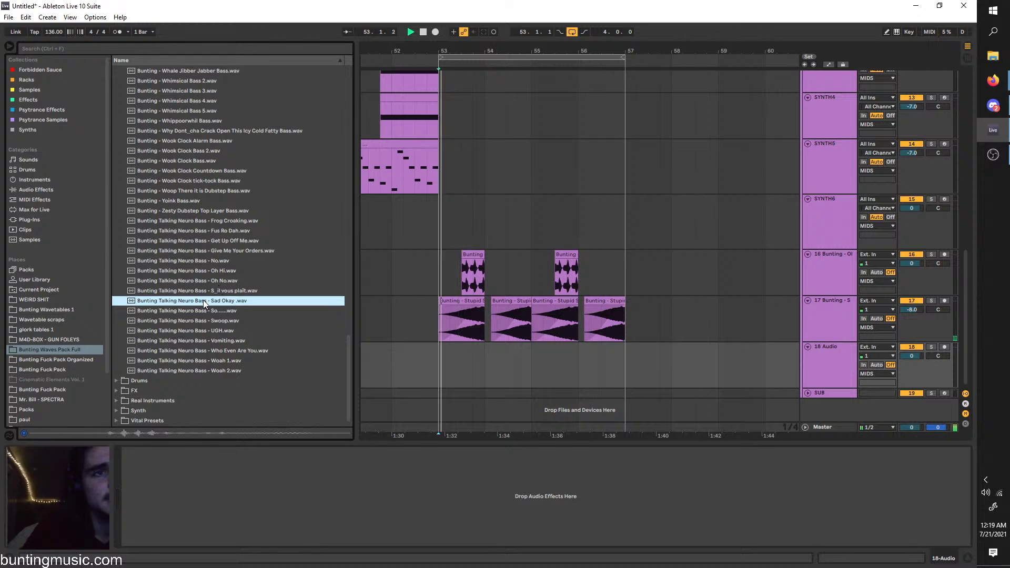
pyautogui.click(200, 340)
# Place Woop There it is Dubstep Bass at bar 53 on the empty audio track, transpose it up 10 semitones and play it
pyautogui.scroll(3, 195, 261)
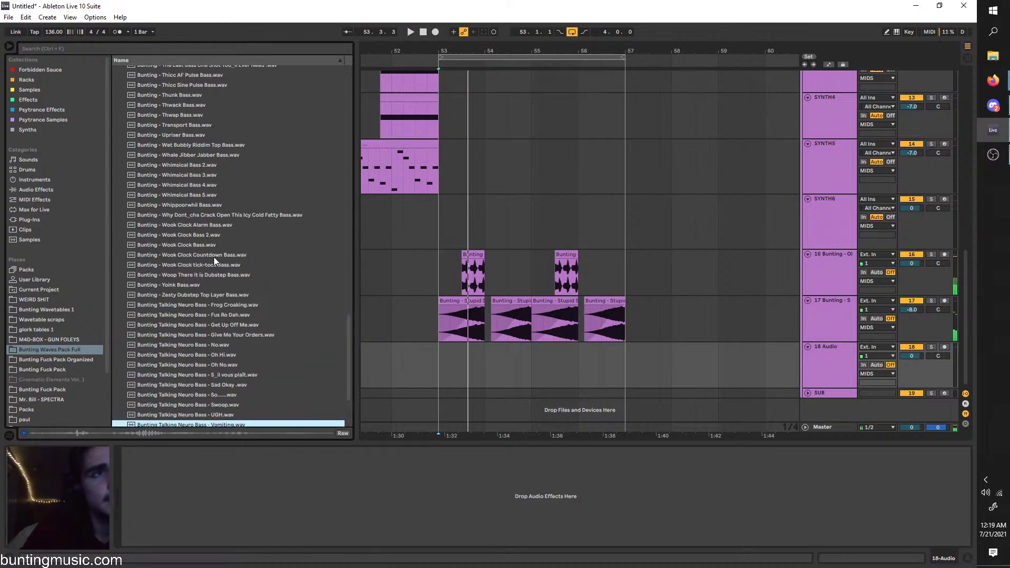
pyautogui.click(220, 273)
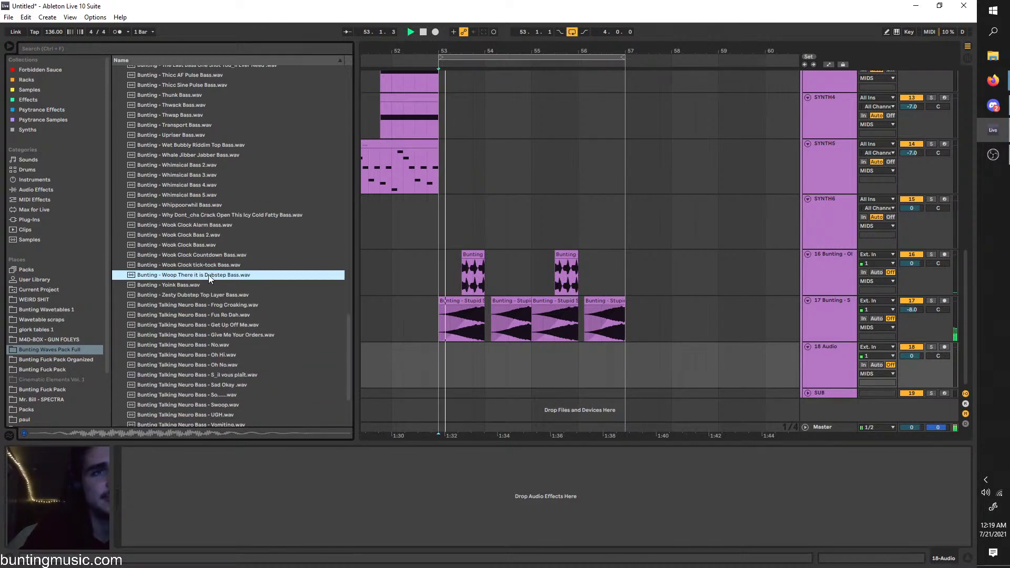
pyautogui.moveTo(208, 274); pyautogui.dragTo(441, 366)
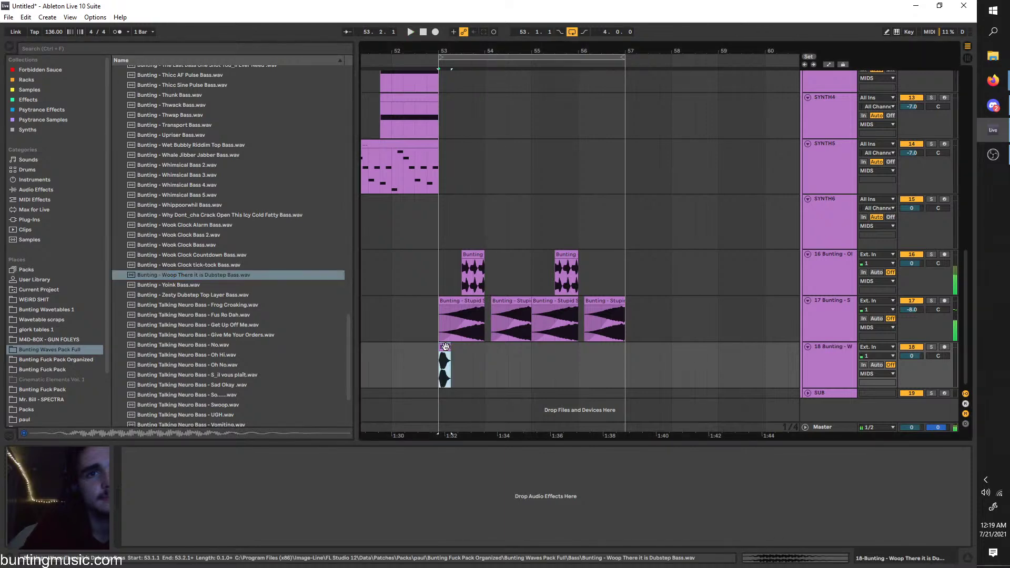
pyautogui.moveTo(174, 418); pyautogui.dragTo(175, 407)
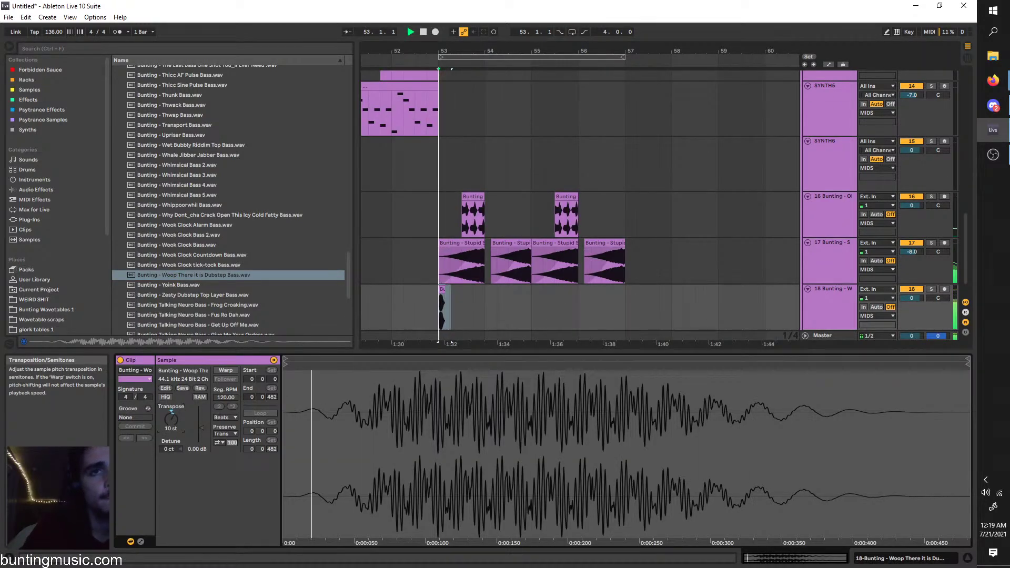
pyautogui.hotkey('ctrl', 'l')
pyautogui.press('space')
pyautogui.click(437, 316)
pyautogui.scroll(4, 437, 317)
pyautogui.press('space')
pyautogui.press('space')
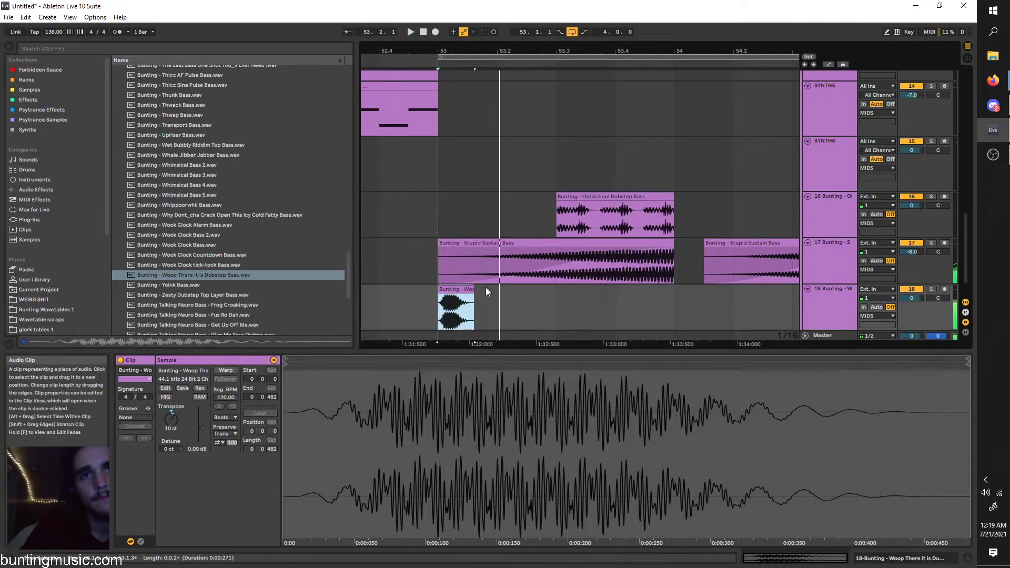
# Duplicate the Woop There it is clip to beat 53.2, transpose the copy to 9 semitones and play from bar 53
pyautogui.hotkey('ctrl', 'd')
pyautogui.hotkey('ctrl', 'd')
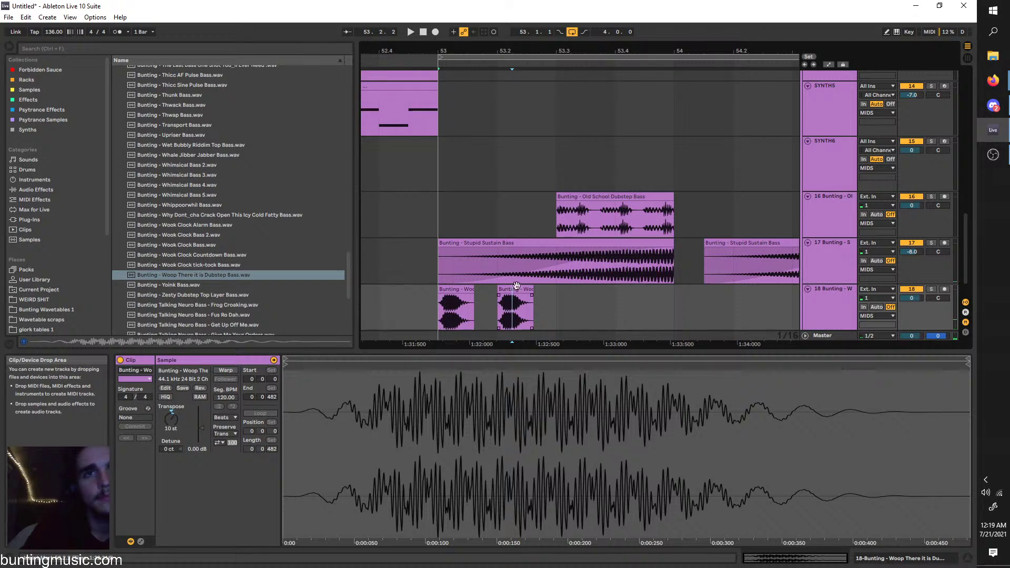
pyautogui.click(516, 287)
pyautogui.moveTo(171, 419); pyautogui.dragTo(171, 423)
pyautogui.press('space')
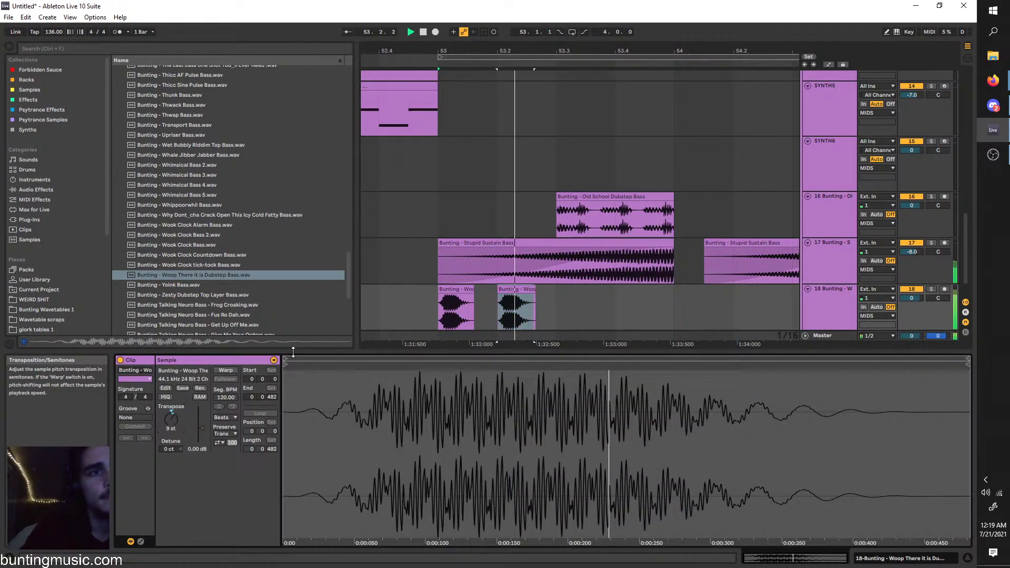
pyautogui.click(445, 309)
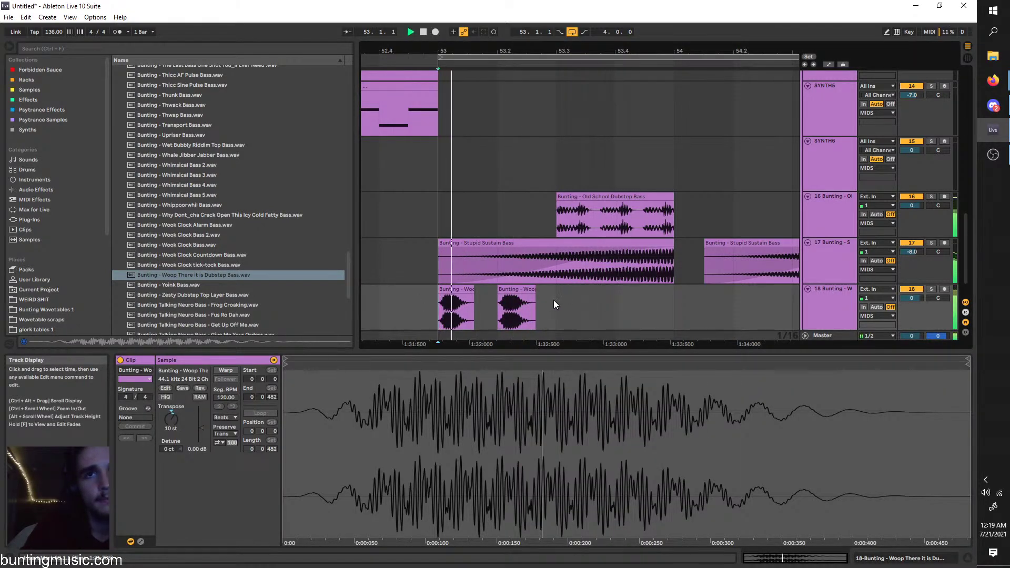
# Copy the first Woop There it is clip to beat 53.4, transpose the copy to 2 semitones and play the bar
pyautogui.moveTo(553, 300); pyautogui.dragTo(497, 292)
pyautogui.click(463, 289)
pyautogui.press('space')
pyautogui.hotkey('ctrl', 'c')
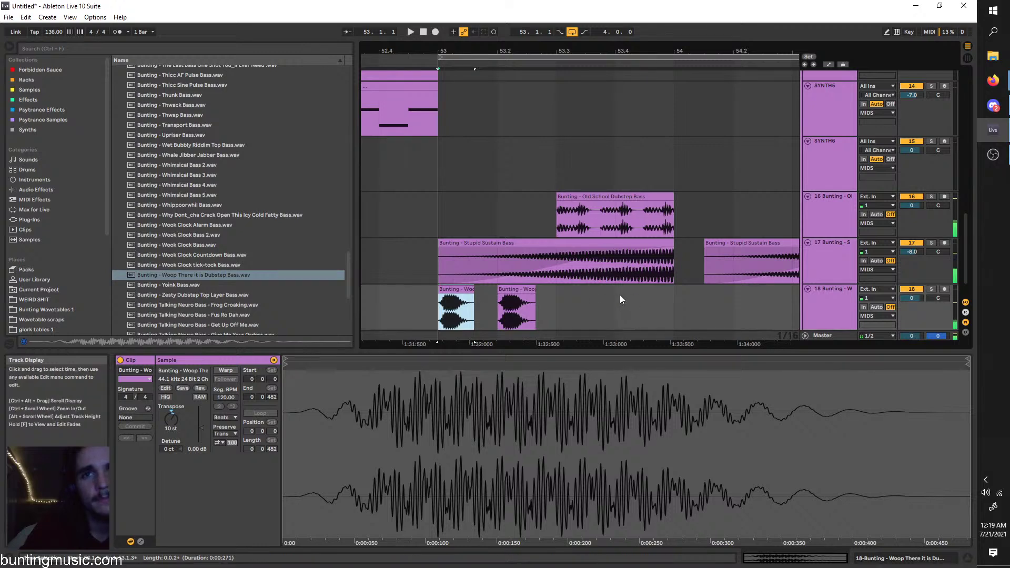
pyautogui.click(619, 295)
pyautogui.hotkey('ctrl', 'v')
pyautogui.click(173, 421)
pyautogui.moveTo(174, 421); pyautogui.dragTo(174, 428)
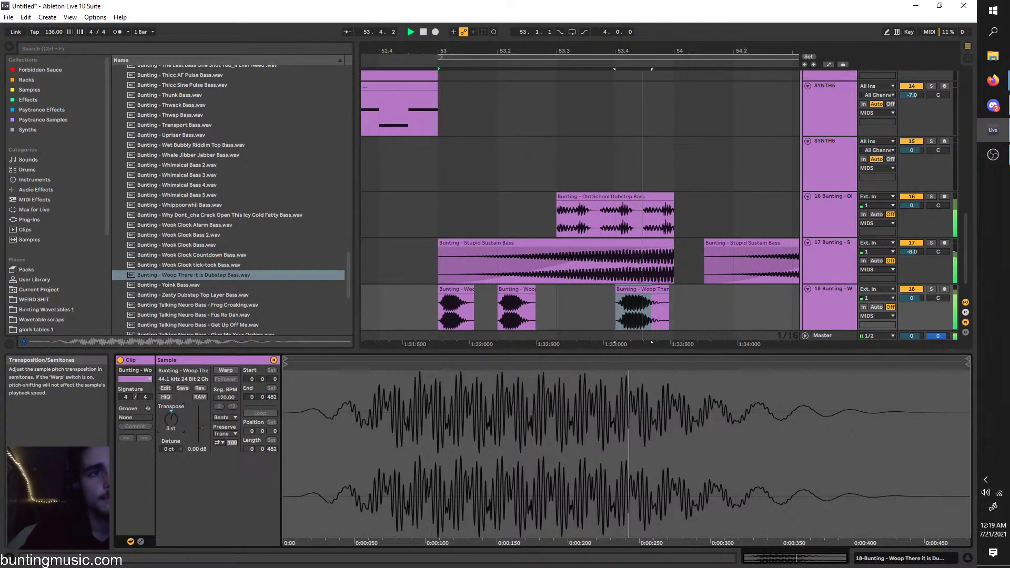
pyautogui.click(439, 312)
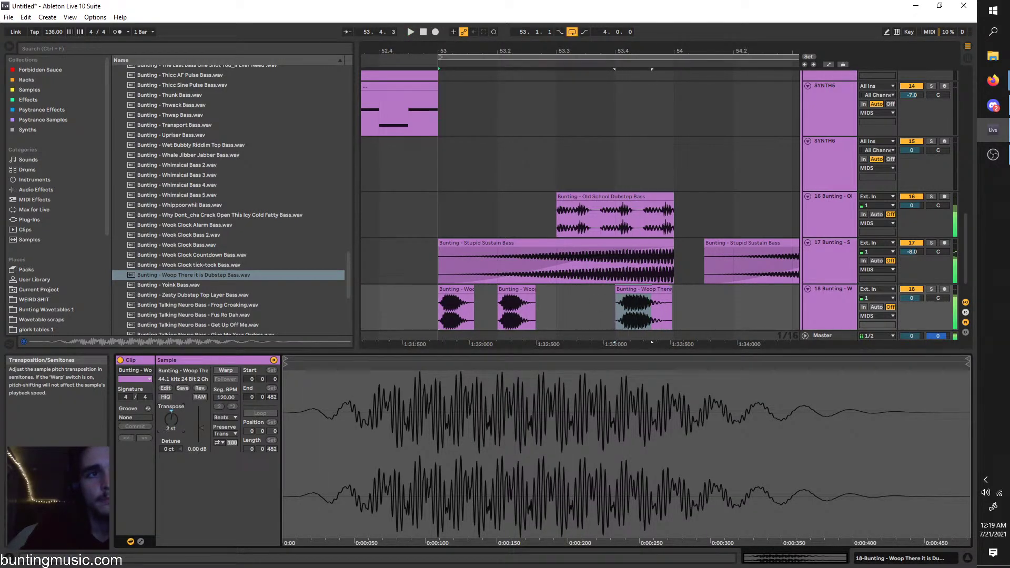
pyautogui.press('space')
# Duplicate the one-bar Woop There it is pattern to bar 54 and repeat the resulting two bars from bar 55 to 57
pyautogui.scroll(-1, 493, 310)
pyautogui.scroll(-3, 510, 308)
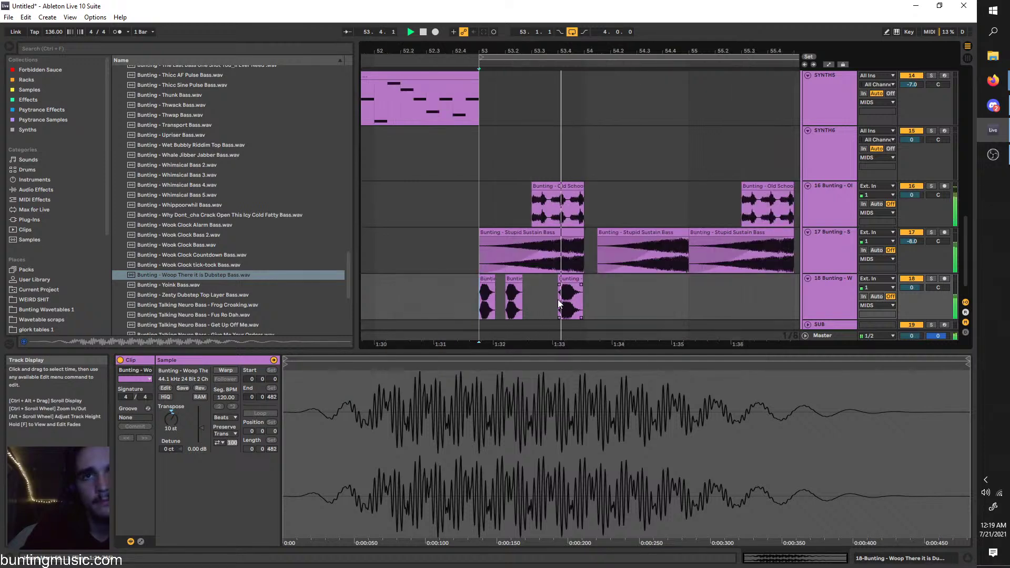
pyautogui.hscroll(1, 555, 298)
pyautogui.press('space')
pyautogui.moveTo(552, 299); pyautogui.dragTo(455, 273)
pyautogui.hotkey('ctrl', 'd')
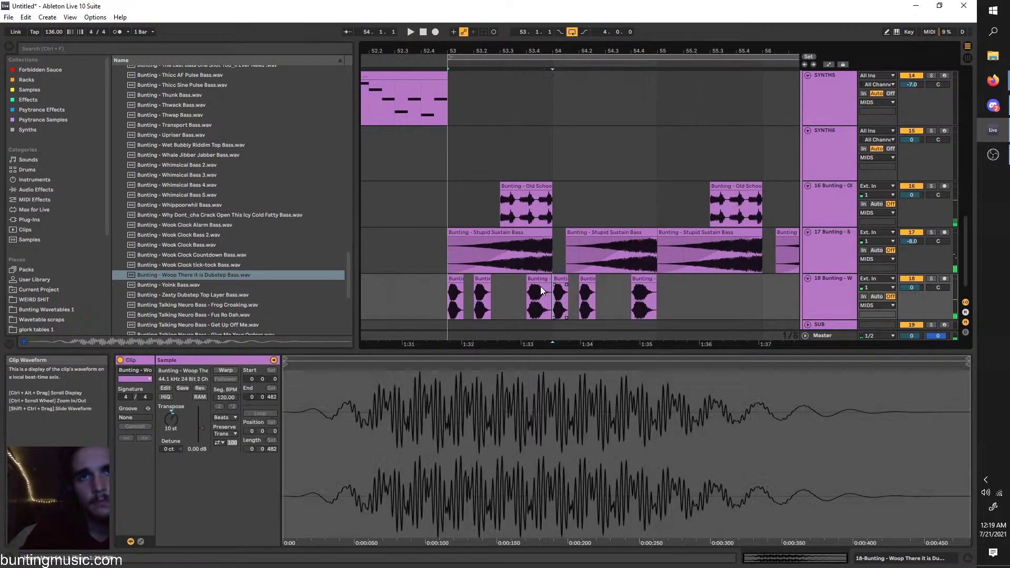
pyautogui.click(634, 295)
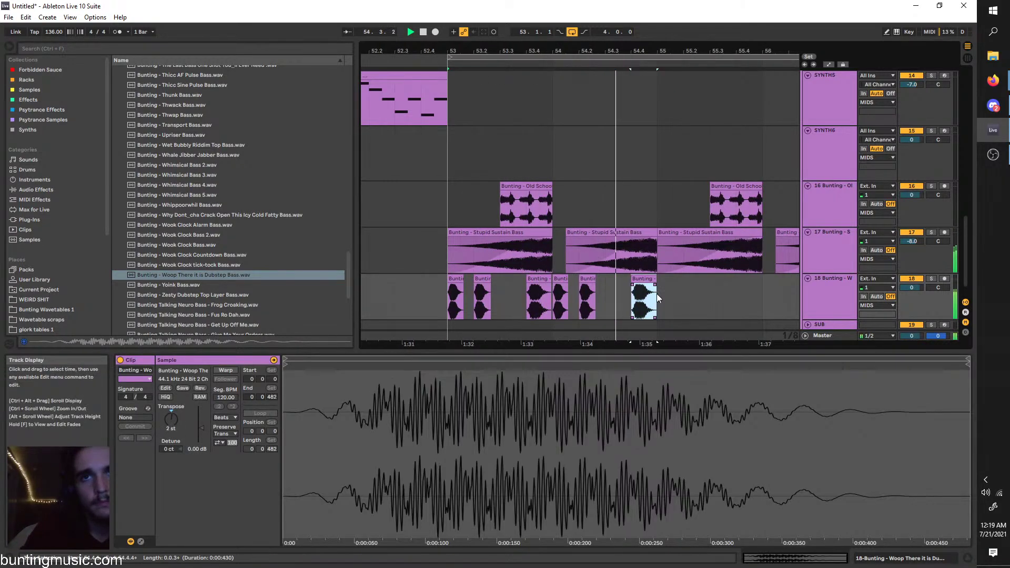
pyautogui.keyDown('shift'); pyautogui.click(447, 276); pyautogui.keyUp('shift')
pyautogui.hotkey('ctrl', 'd')
# Set the Woop There it is track's volume to -5.6, search the audio effects for "eq" and add EQ Eight to the track
pyautogui.moveTo(913, 277); pyautogui.dragTo(912, 295)
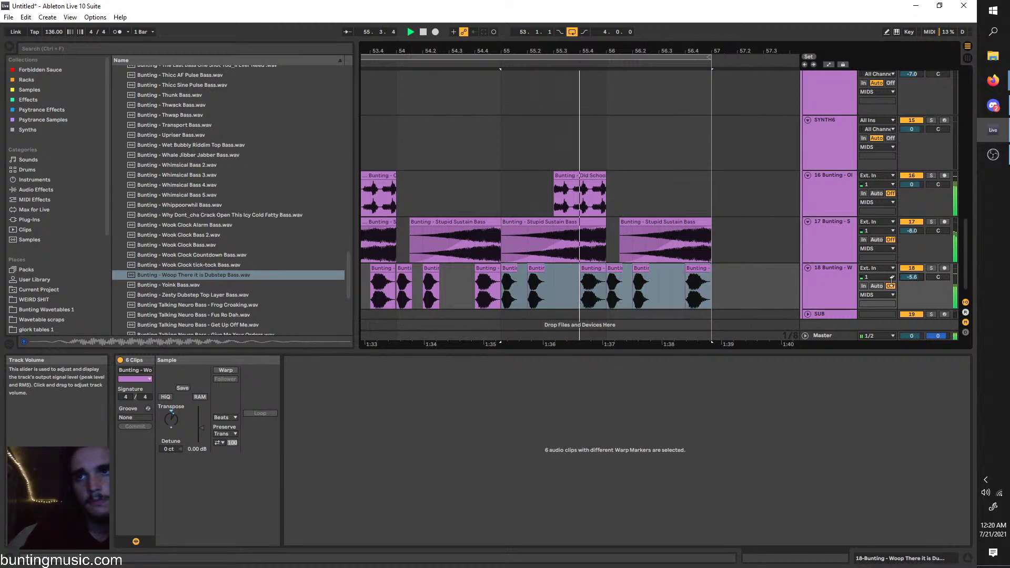
pyautogui.doubleClick(832, 276)
pyautogui.press('space')
pyautogui.click(140, 51)
pyautogui.write('eq')
pyautogui.click(46, 191)
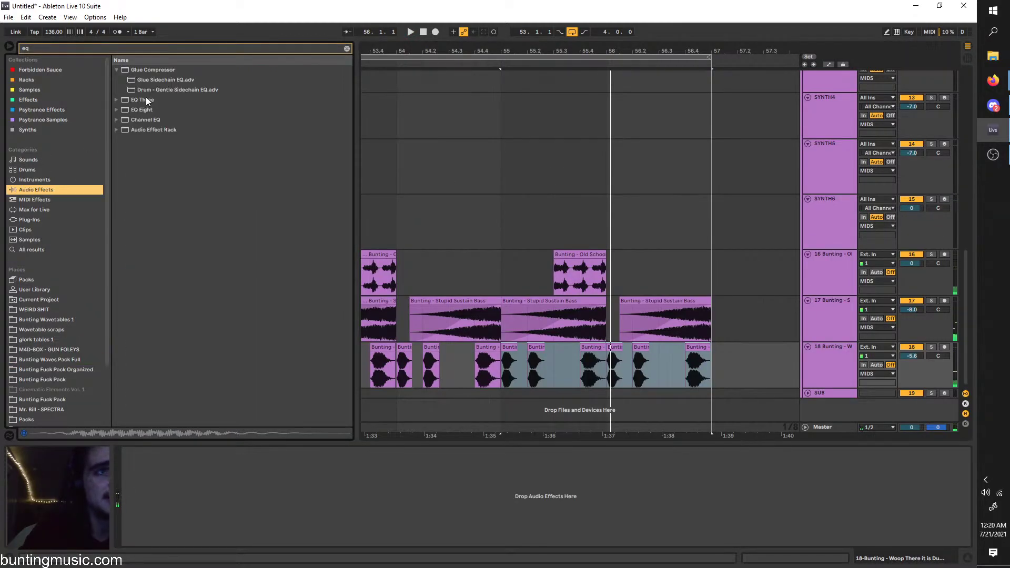
pyautogui.click(133, 110)
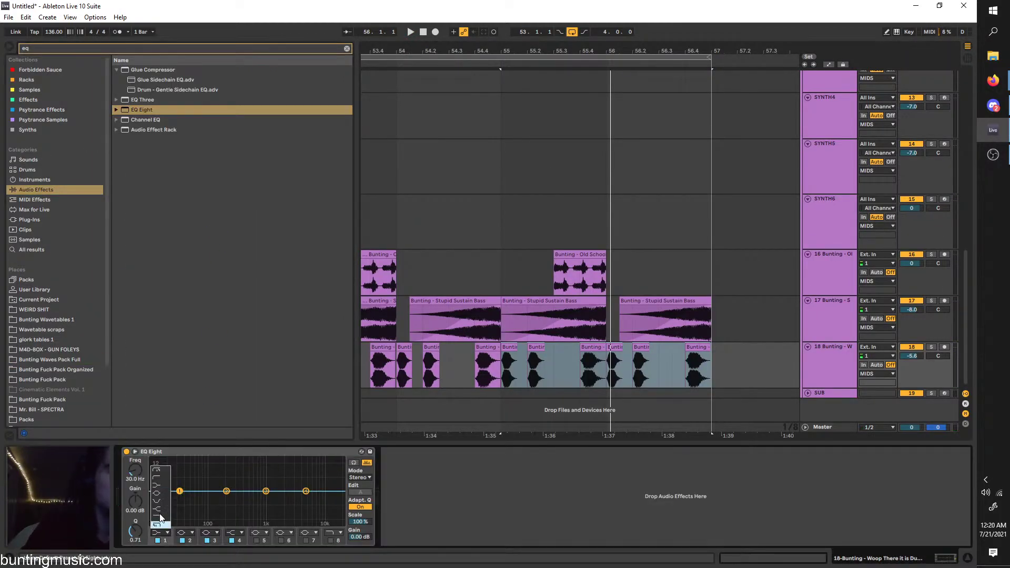
# Set the first EQ Eight band to a low-cut filter at about 415 Hz while playing the loop
pyautogui.click(155, 485)
pyautogui.moveTo(135, 472); pyautogui.dragTo(135, 445)
pyautogui.press('space')
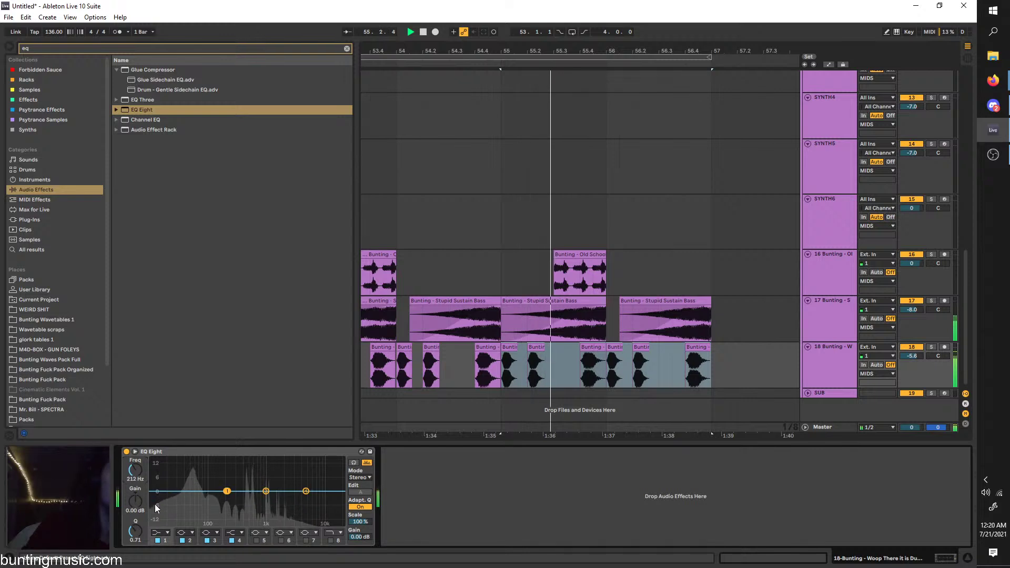
pyautogui.click(162, 529)
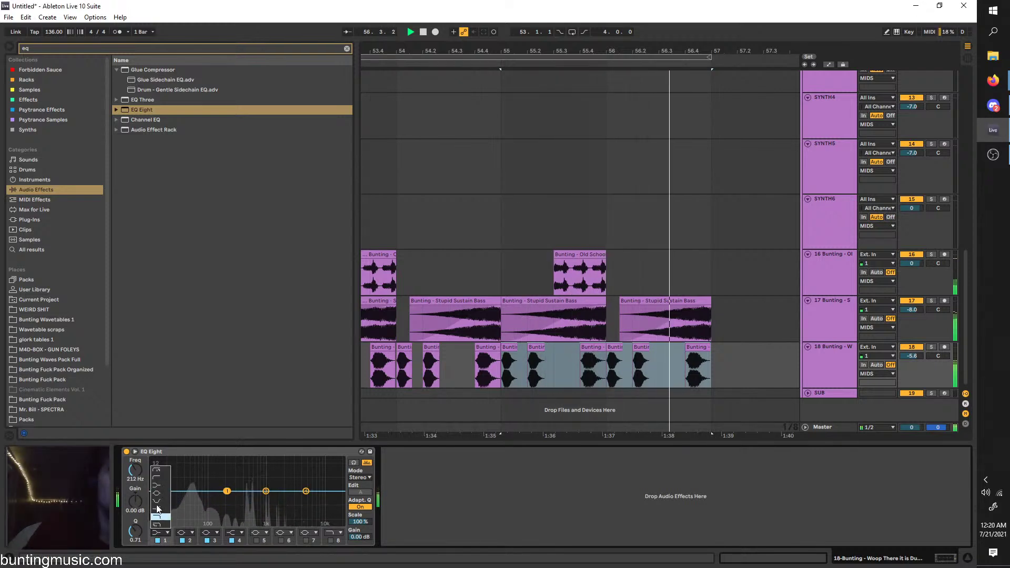
pyautogui.click(159, 478)
pyautogui.moveTo(226, 498); pyautogui.dragTo(244, 498)
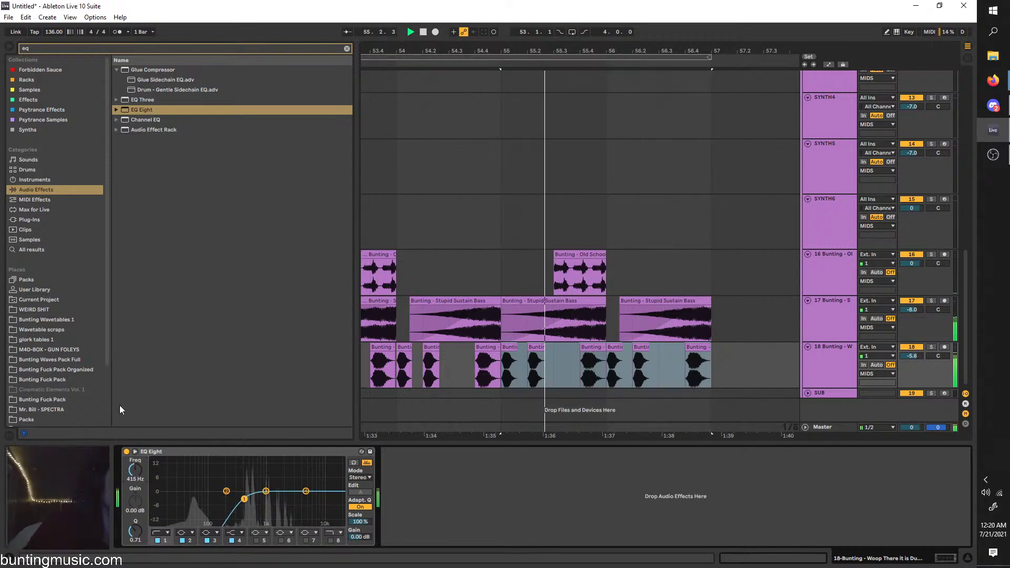
# Search the audio effects for "rev", add Reverb after EQ Eight and set its quality to High
pyautogui.hotkey('ctrl', 'f')
pyautogui.write('rev')
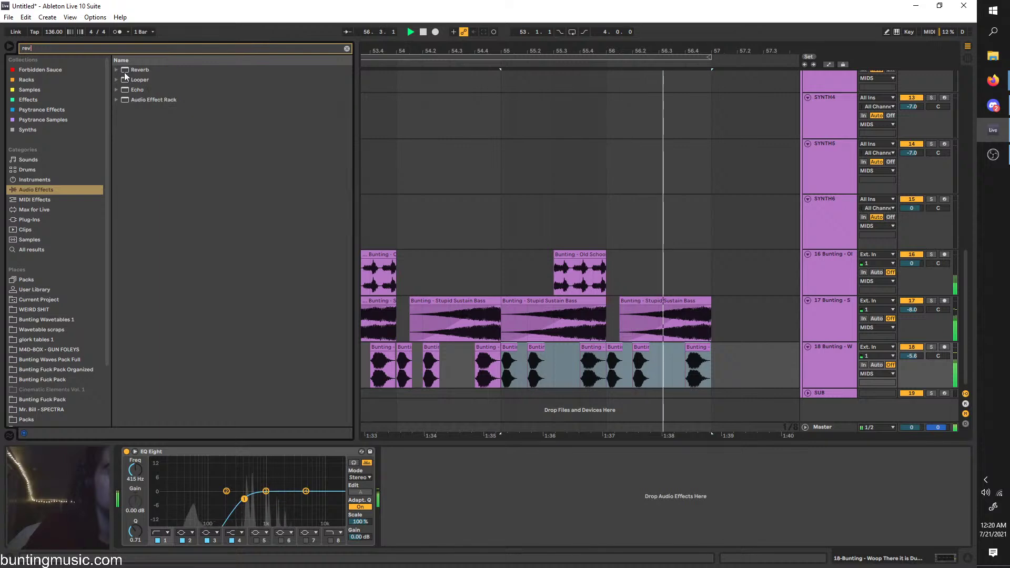
pyautogui.moveTo(124, 69); pyautogui.dragTo(520, 463)
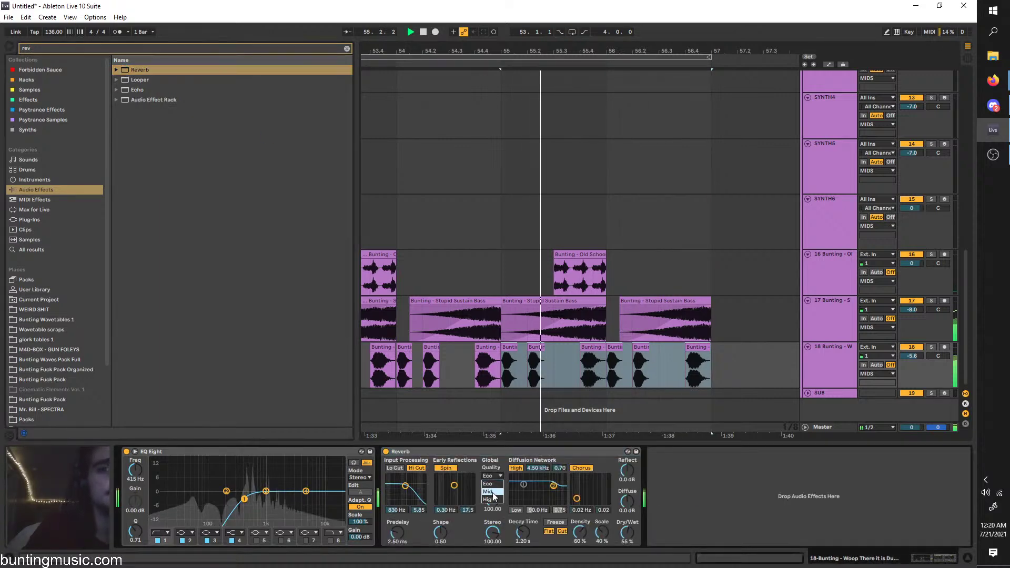
pyautogui.click(494, 500)
# Play the layered bass loop from bar 53 to 57 and select the Stupid Sustain and Woop There it is clips
pyautogui.scroll(-5, 441, 374)
pyautogui.click(415, 361)
pyautogui.scroll(3, 418, 363)
pyautogui.click(595, 380)
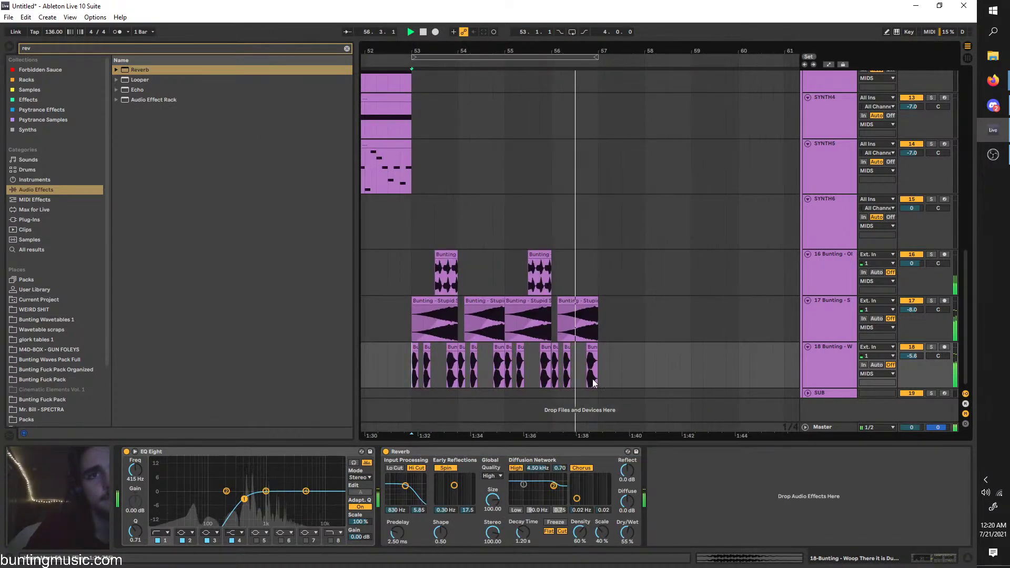
pyautogui.hotkey('ctrl', 'l')
pyautogui.moveTo(547, 367); pyautogui.dragTo(414, 327)
pyautogui.press('space')
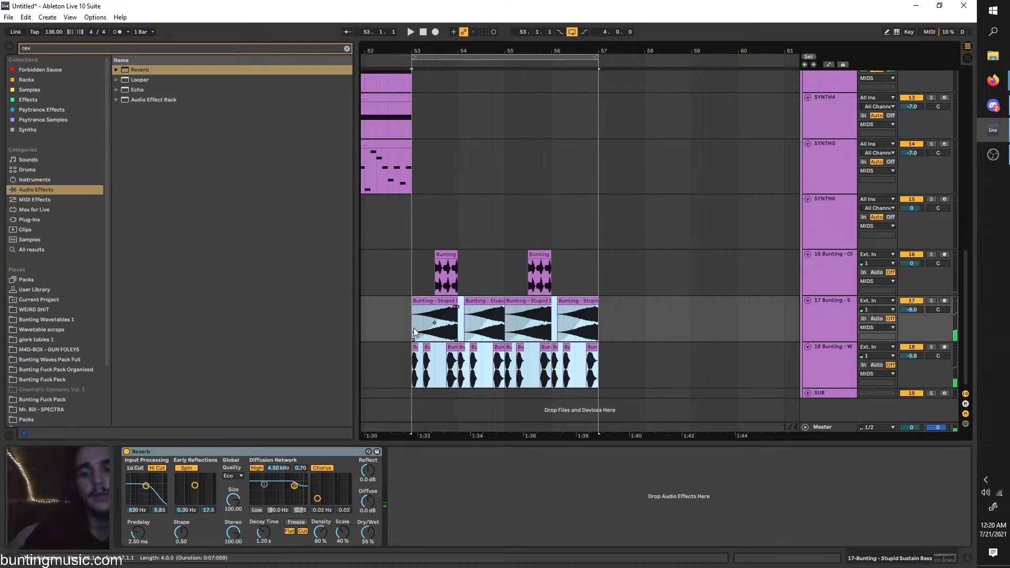
# Insert a new audio track below the Woop There it is track, search all browser results for "808" and audition a sample
pyautogui.rightClick(828, 355)
pyautogui.click(862, 433)
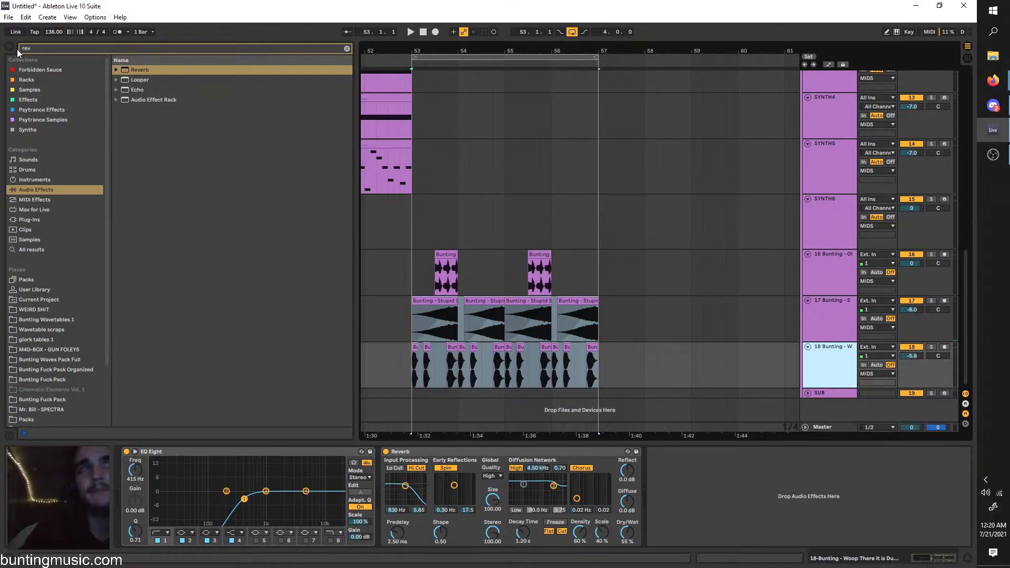
pyautogui.click(20, 49)
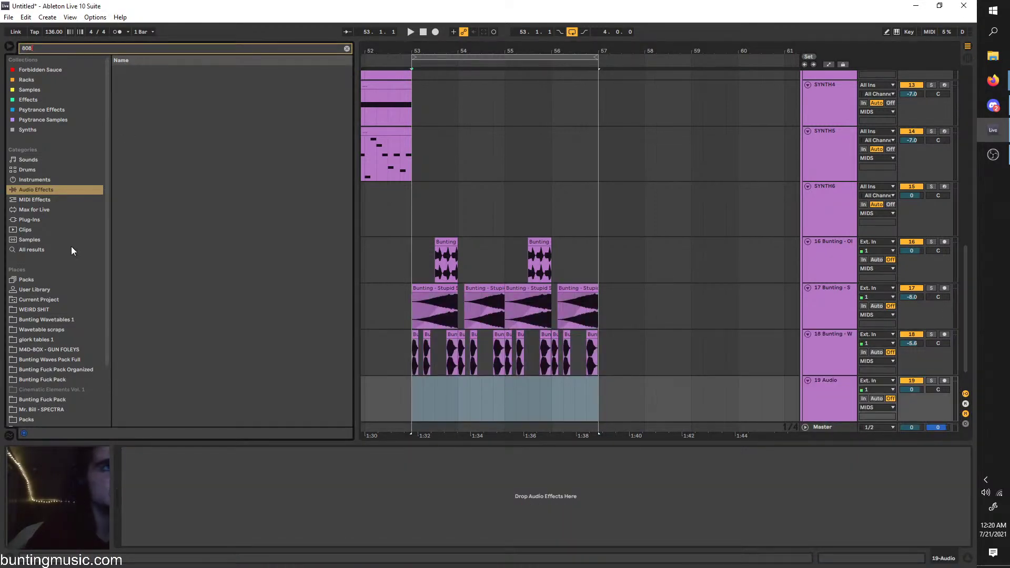
pyautogui.click(56, 251)
pyautogui.click(136, 173)
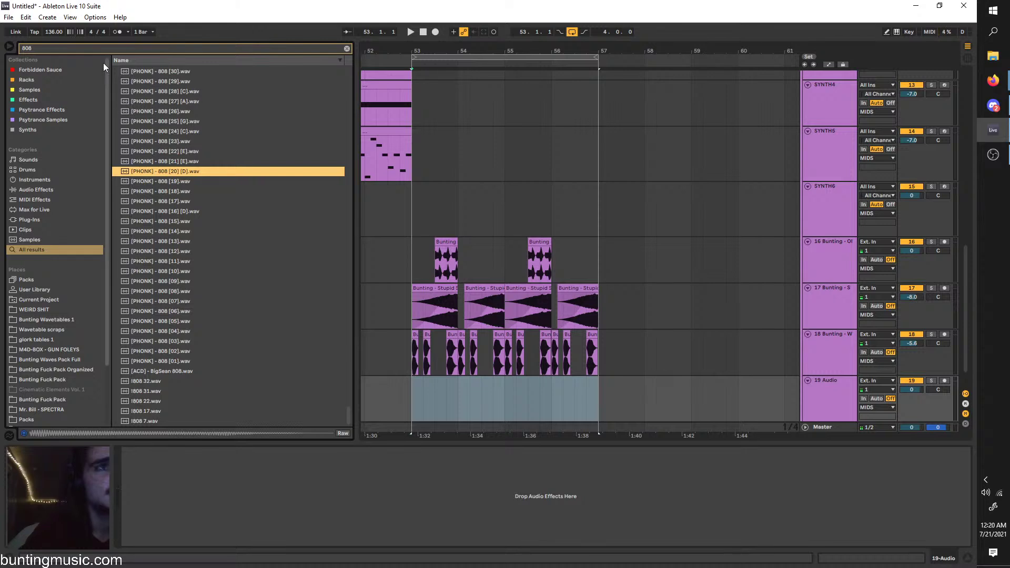
# Search all results for "808 bunting" and audition the Fiend, Extraterrestrial, Crushed and Chest 808 samples
pyautogui.click(93, 47)
pyautogui.write('bunting')
pyautogui.click(197, 172)
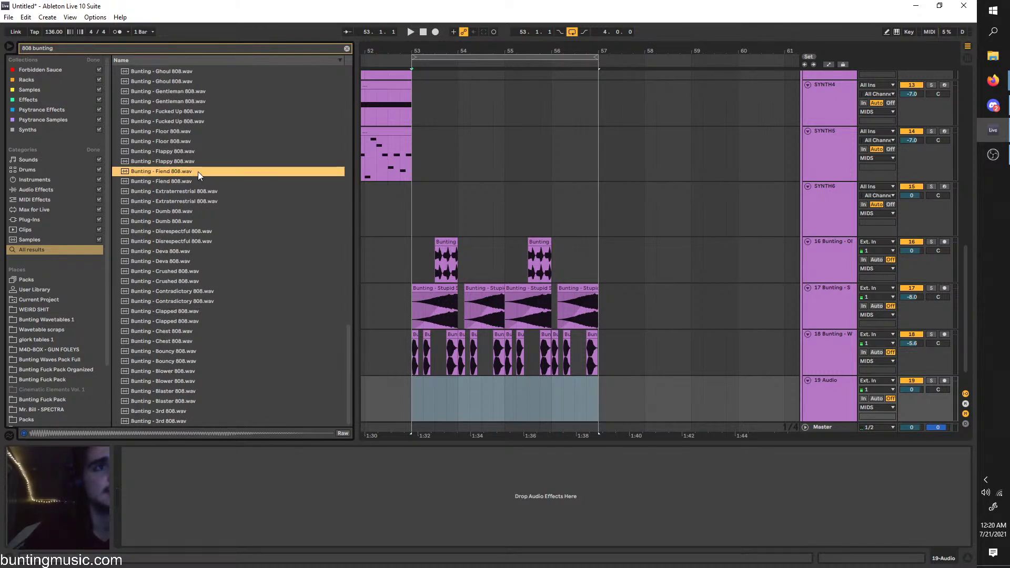
pyautogui.click(193, 193)
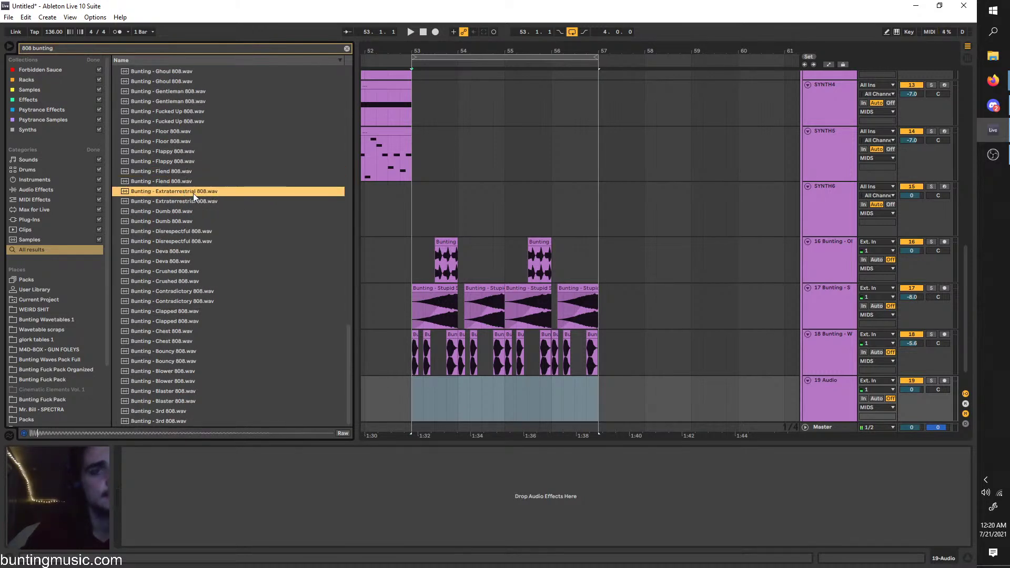
pyautogui.click(185, 201)
pyautogui.click(162, 270)
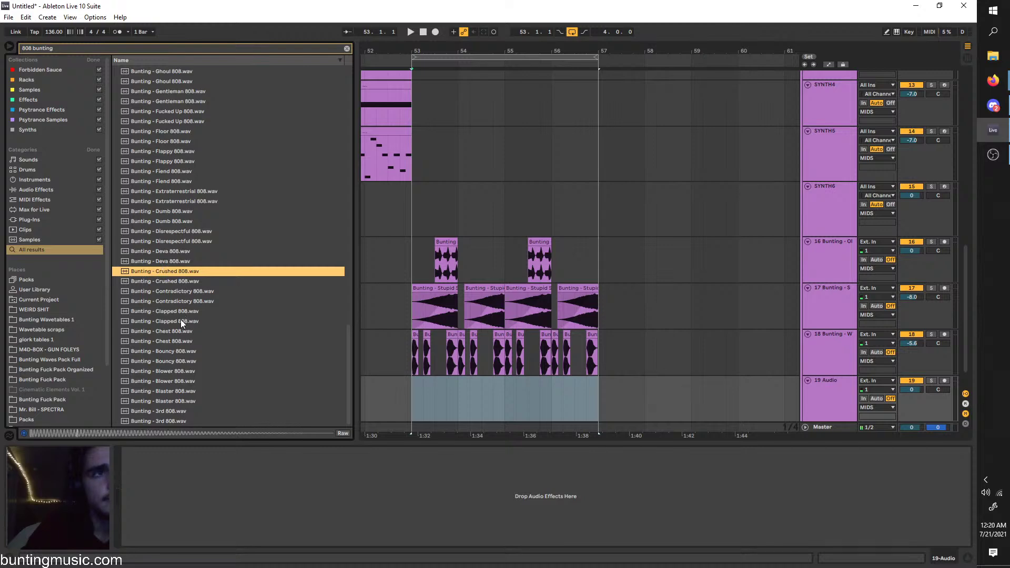
pyautogui.click(167, 341)
pyautogui.click(170, 330)
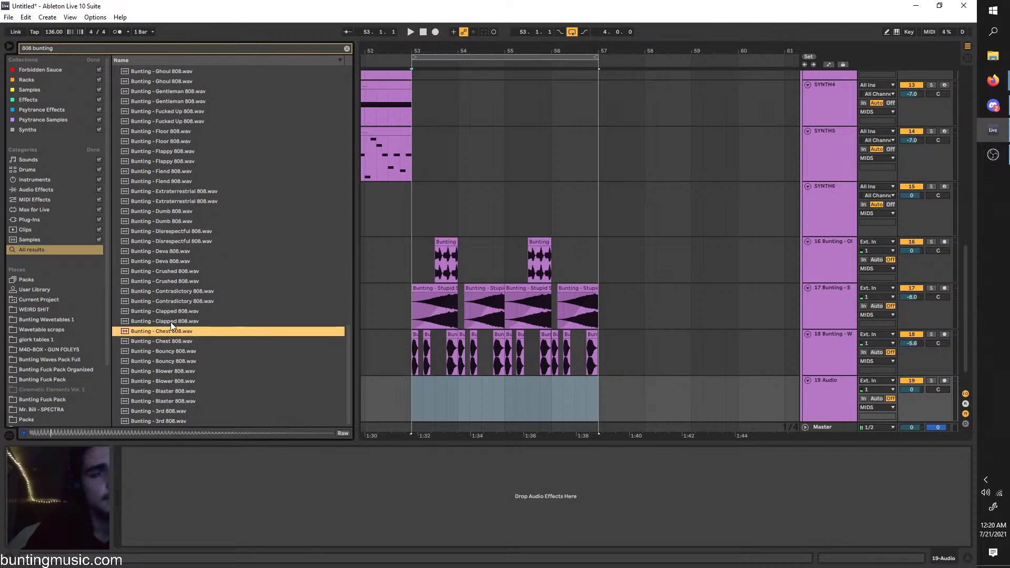
# Place the Bunting - Bouncy 808 sample on the new audio track at bar 53 and transpose it to 4 st during playback
pyautogui.click(184, 352)
pyautogui.moveTo(178, 348); pyautogui.dragTo(414, 383)
pyautogui.press('space')
pyautogui.moveTo(170, 419); pyautogui.dragTo(171, 408)
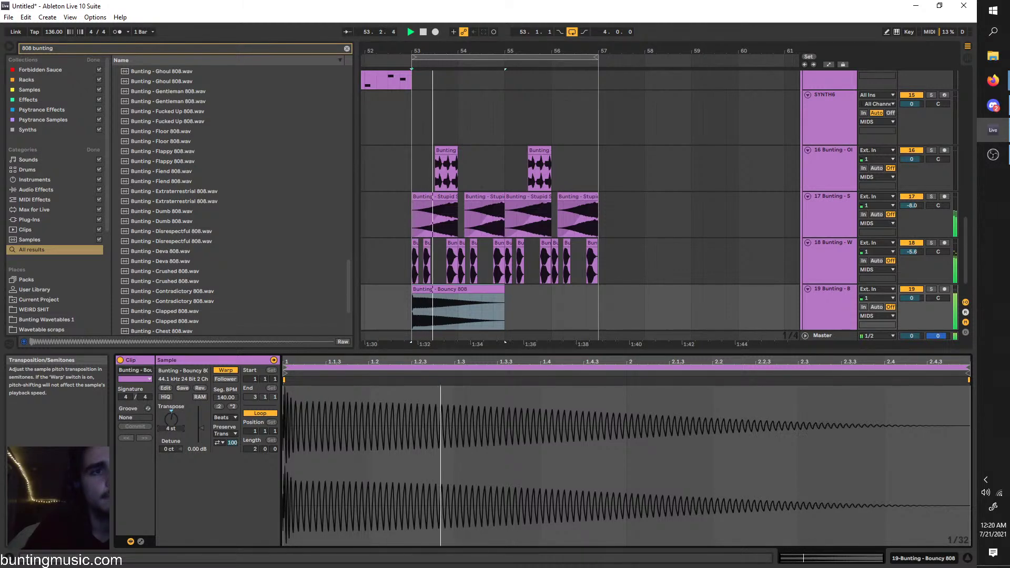
# Duplicate the first bar and one beat of the Bouncy 808 clip directly after itself at 54.2
pyautogui.moveTo(457, 315); pyautogui.dragTo(411, 297)
pyautogui.press('space')
pyautogui.press('space')
pyautogui.hotkey('ctrl', 'd')
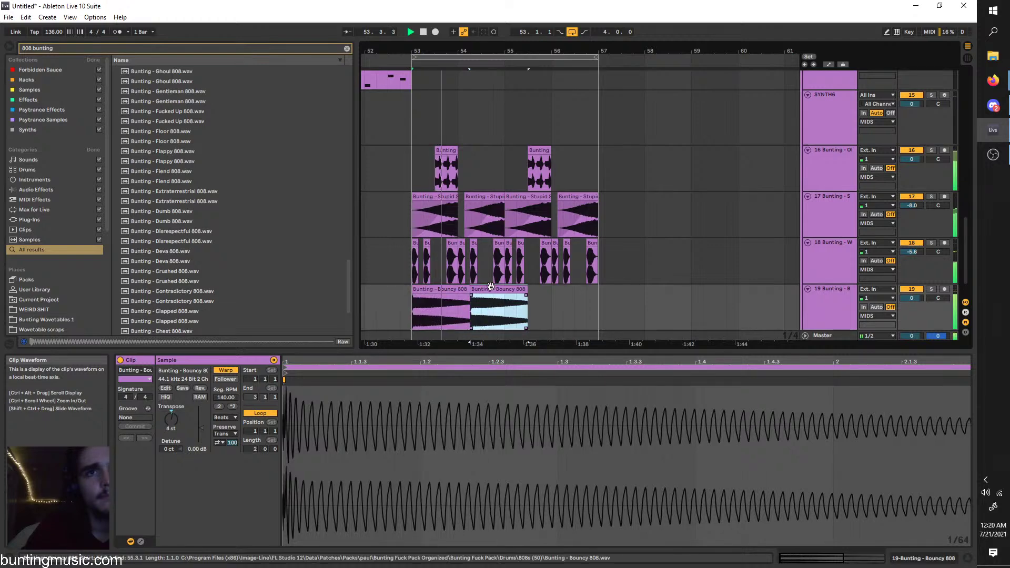
# Transpose the second Bouncy 808 clip to 7 st and duplicate the two-bar 808 pattern to fill bars 55 to 57
pyautogui.click(212, 425)
pyautogui.moveTo(171, 419); pyautogui.dragTo(171, 414)
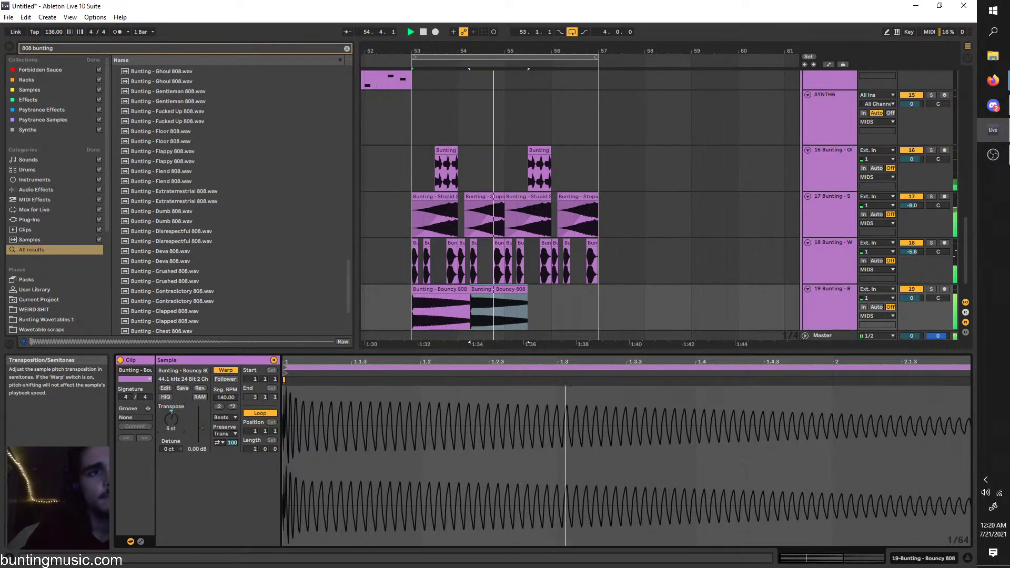
pyautogui.moveTo(177, 419); pyautogui.dragTo(177, 414)
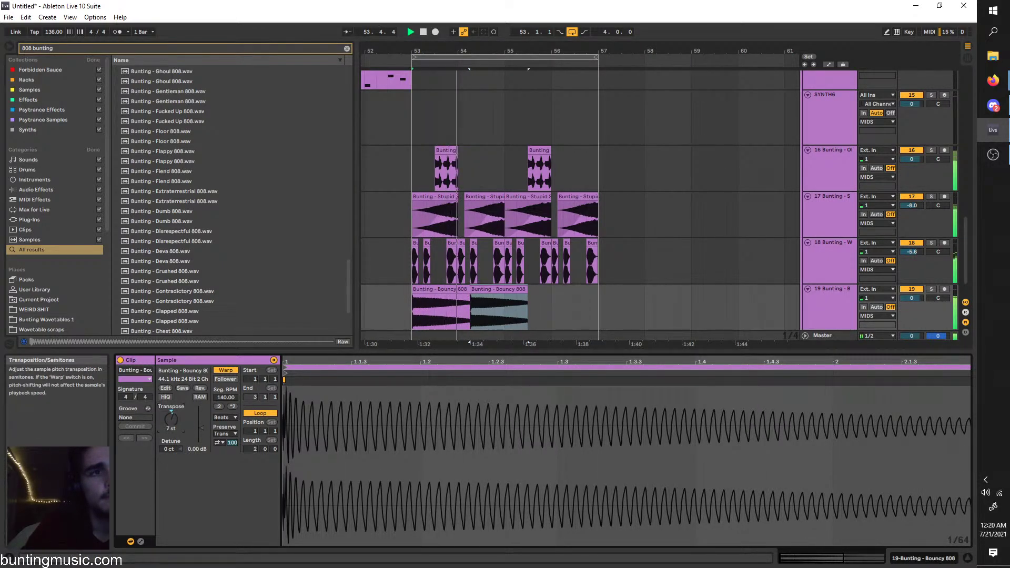
pyautogui.moveTo(507, 298); pyautogui.dragTo(413, 297)
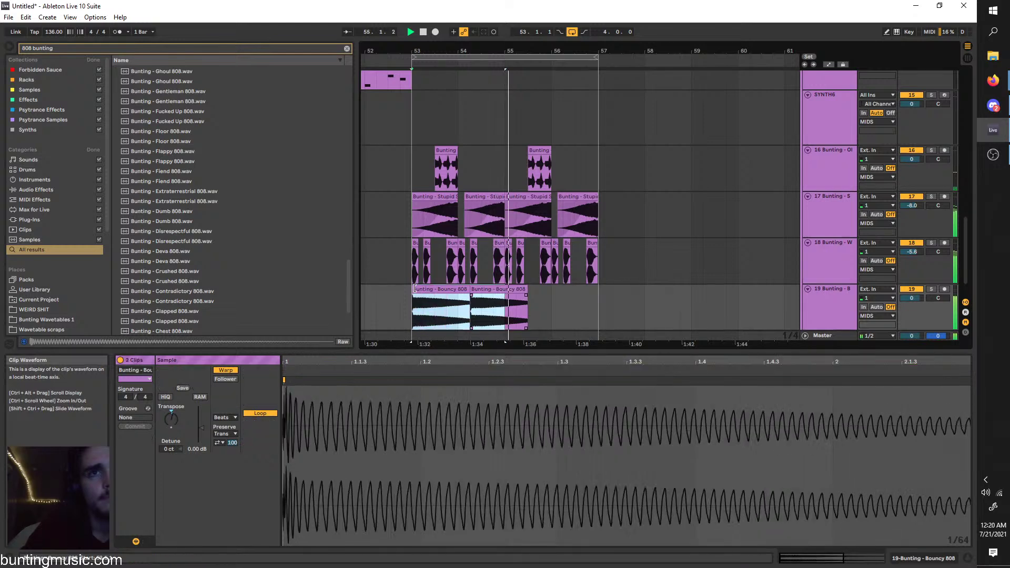
pyautogui.hotkey('ctrl', 'd')
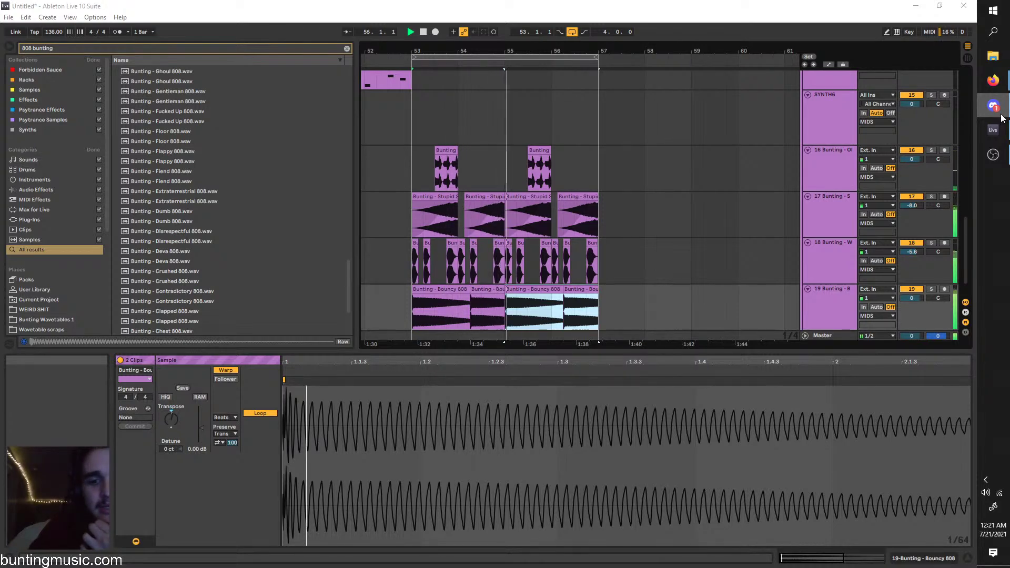
# Review the Bouncy 808, Stupid Sustain and Woop There it is tracks during playback and set the Woop There it is track's volume to -5.0
pyautogui.click(823, 292)
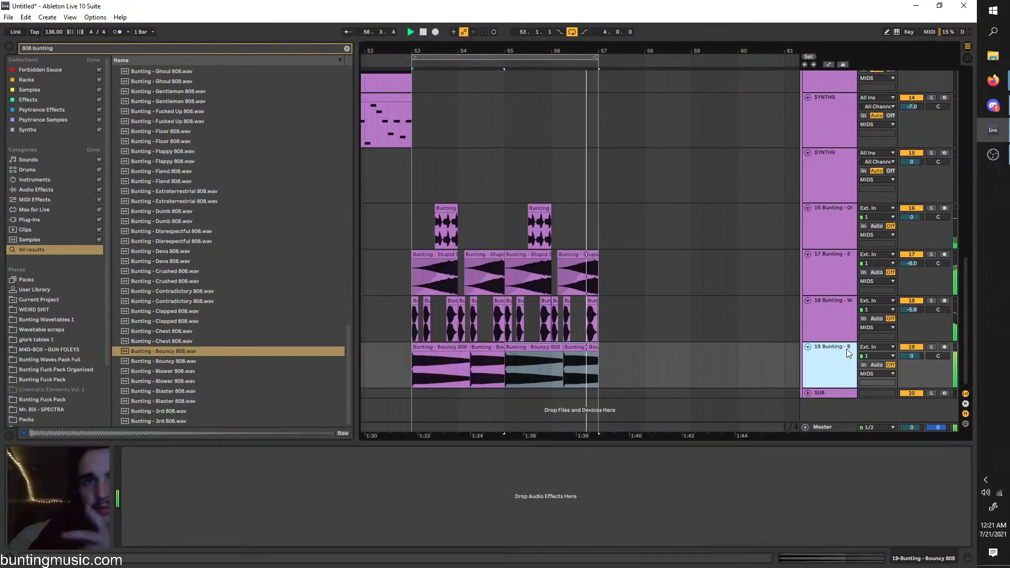
pyautogui.click(826, 336)
pyautogui.click(836, 348)
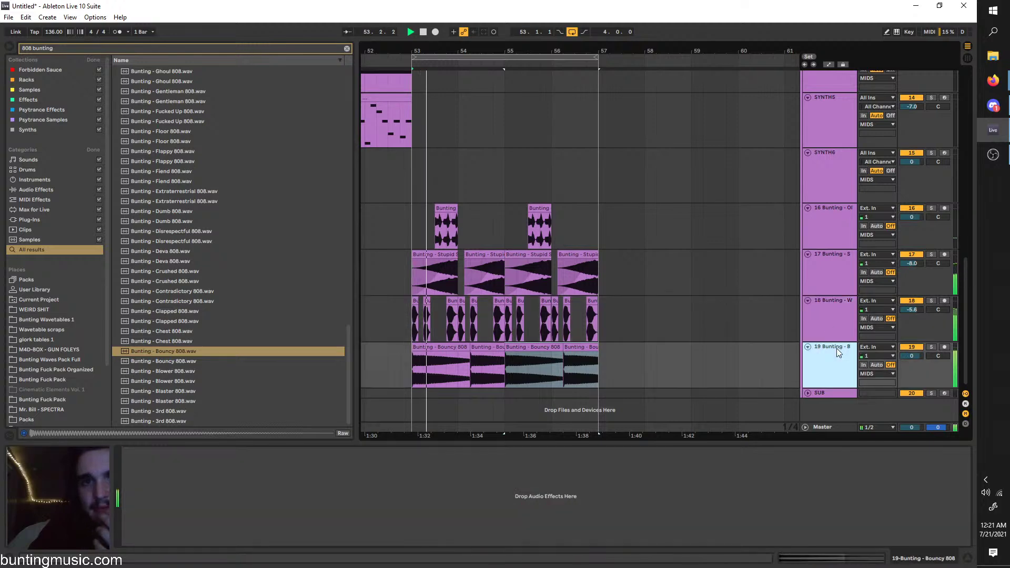
pyautogui.click(834, 334)
pyautogui.click(832, 352)
pyautogui.click(834, 334)
pyautogui.click(842, 353)
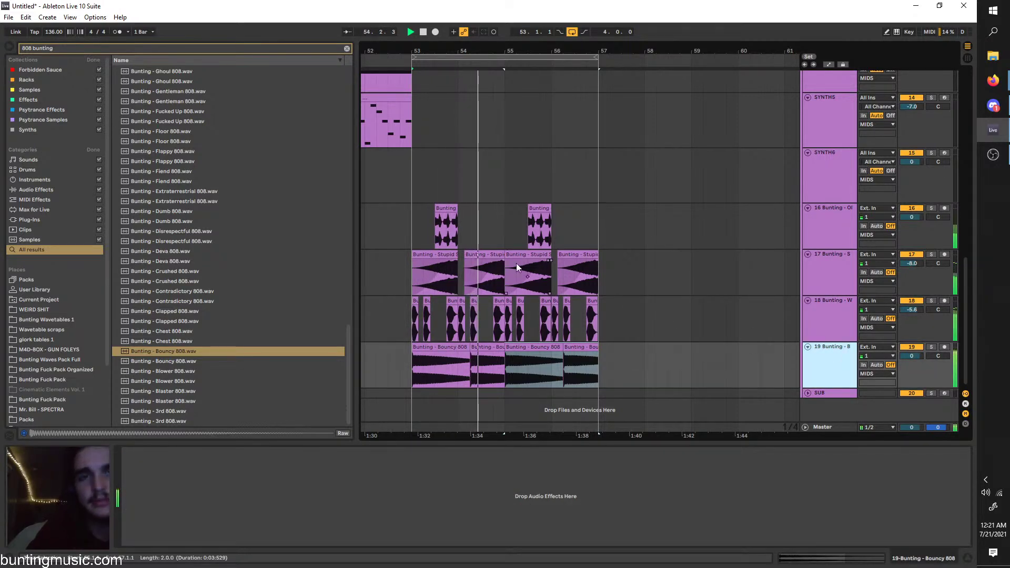
pyautogui.click(815, 377)
pyautogui.click(845, 279)
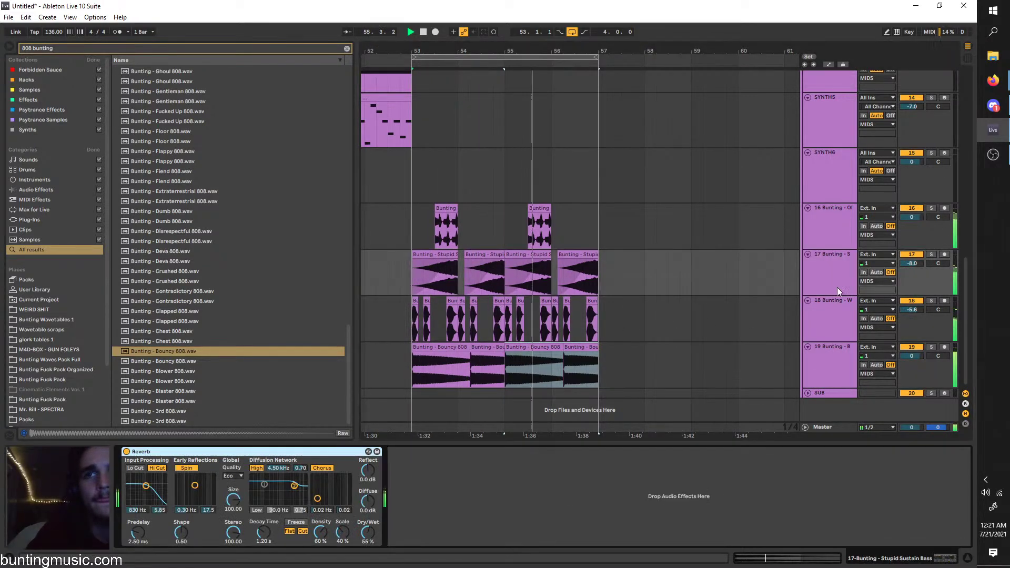
pyautogui.click(836, 316)
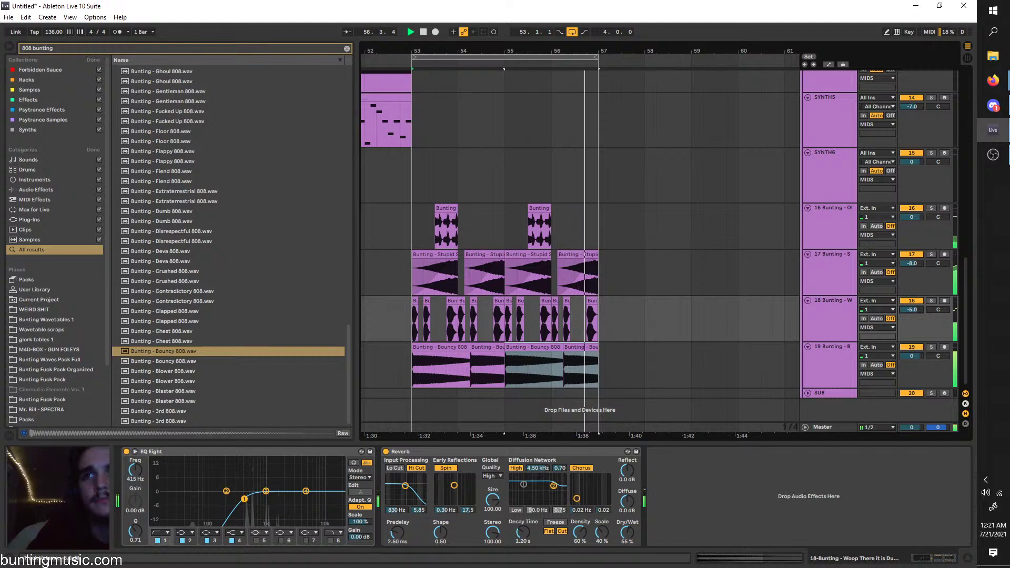
# Duplicate the whole section from bar 53 to 57 directly after itself and extend the loop to eight bars
pyautogui.scroll(3, 449, 268)
pyautogui.scroll(-6, 453, 268)
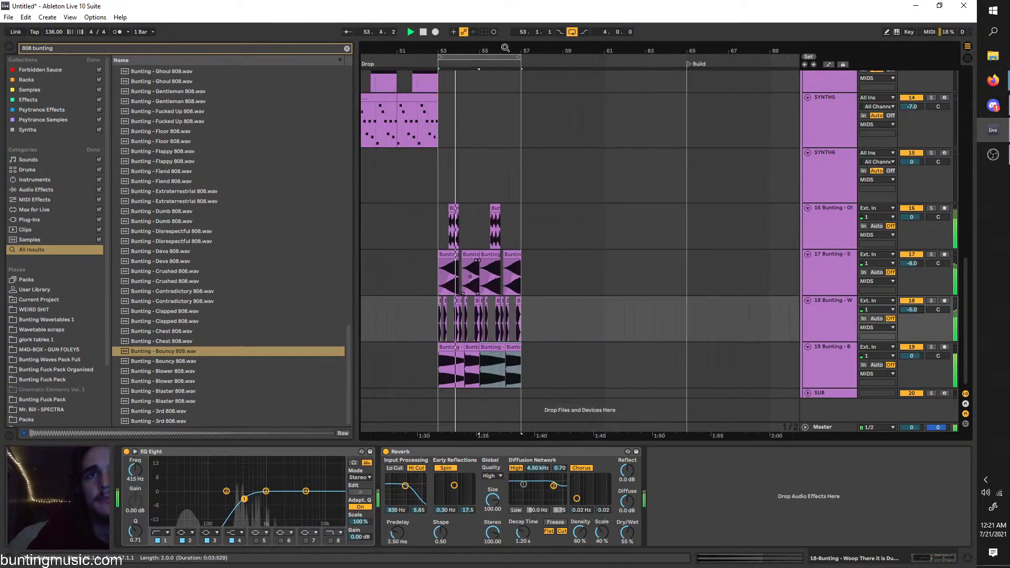
pyautogui.click(504, 57)
pyautogui.hotkey('ctrl', 'd')
pyautogui.moveTo(520, 57); pyautogui.dragTo(603, 64)
pyautogui.scroll(3, 436, 337)
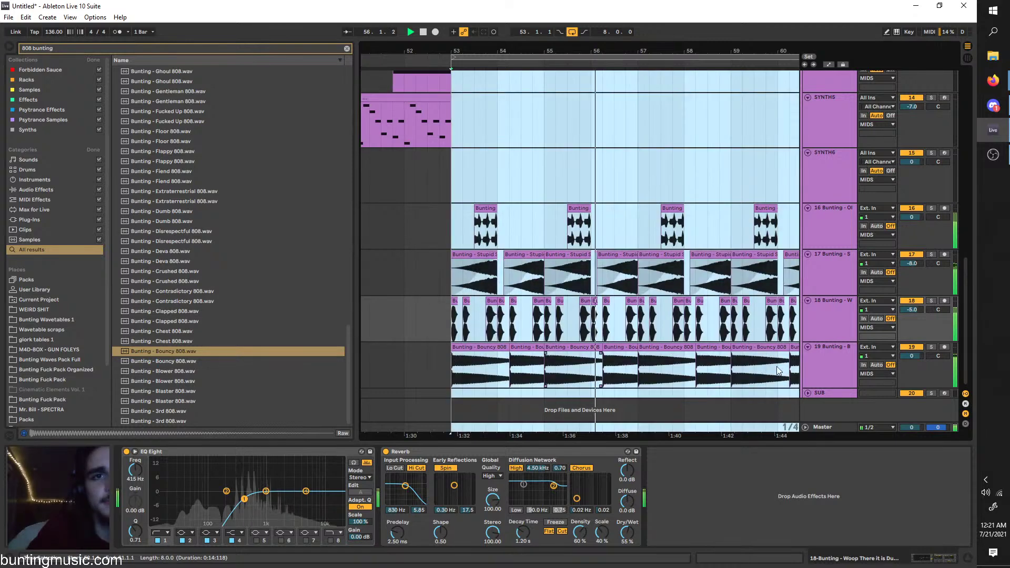
# Insert a new audio track below the Bouncy 808 track
pyautogui.click(848, 374)
pyautogui.rightClick(848, 374)
pyautogui.click(824, 450)
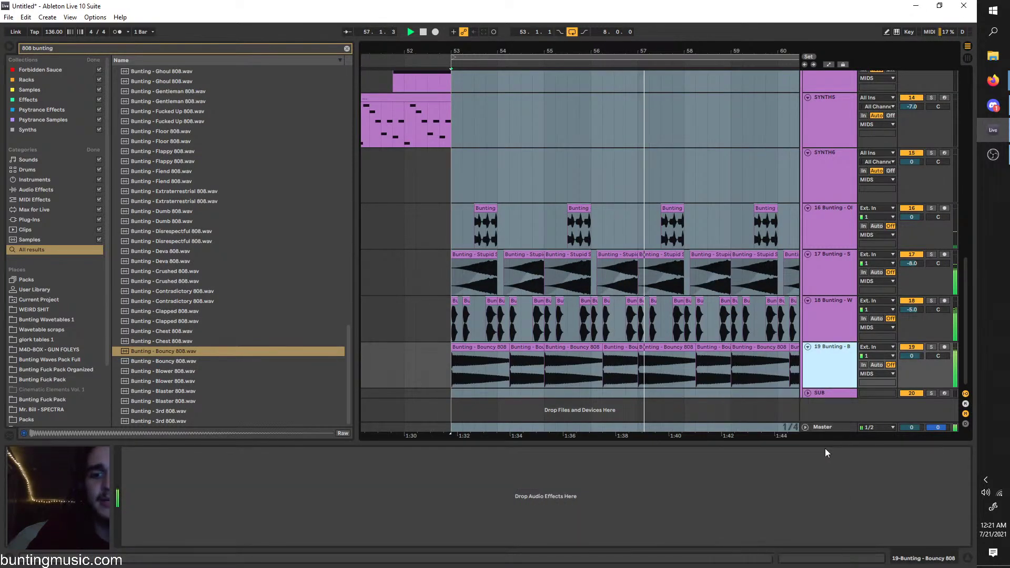
pyautogui.hotkey('ctrl', 't')
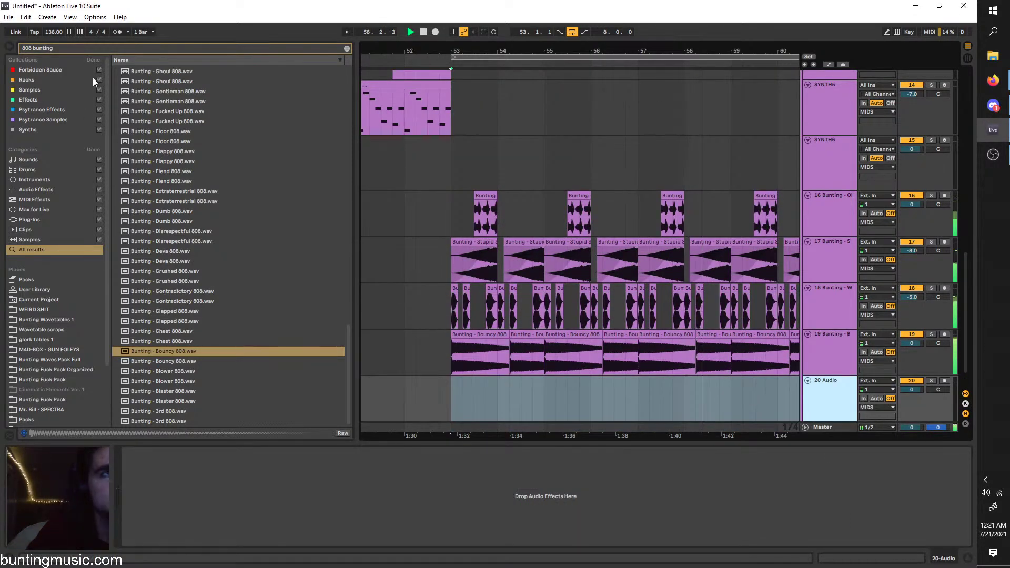
# Search all browser results for "bunting bass"
pyautogui.click(62, 48)
pyautogui.write('bun')
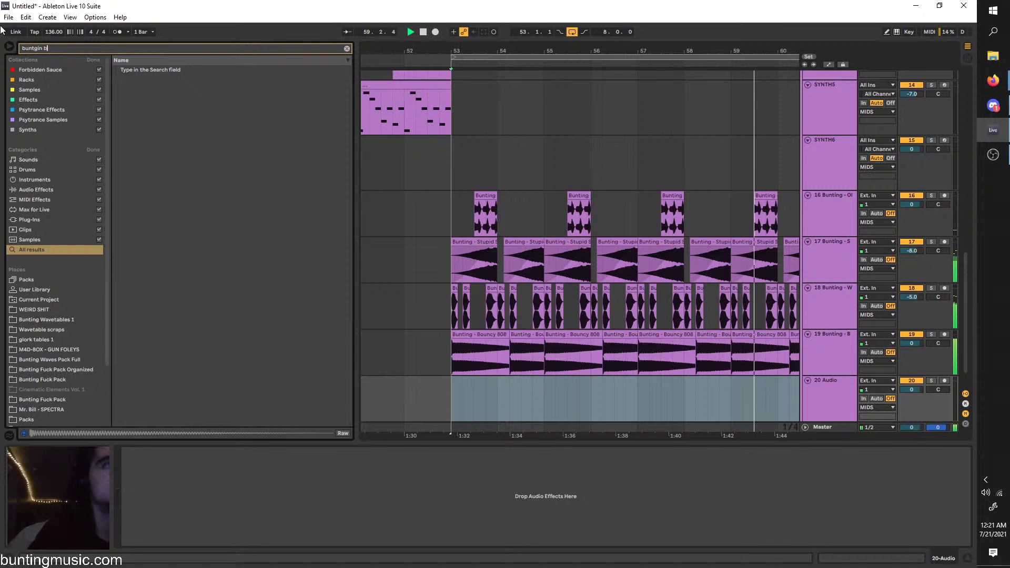
pyautogui.press('BackSpace')
pyautogui.press('BackSpace')
pyautogui.write('ing b')
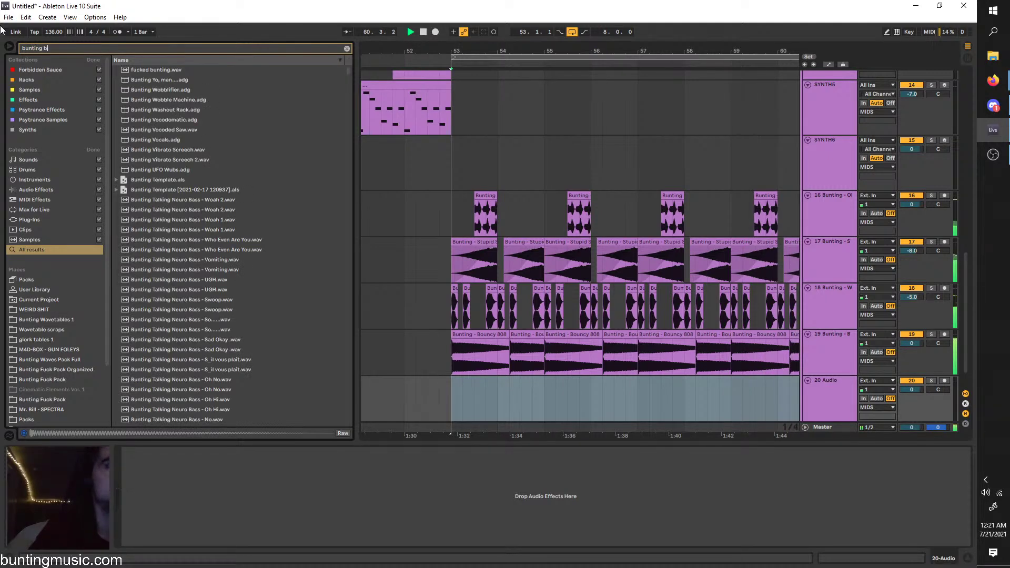
pyautogui.write('ass')
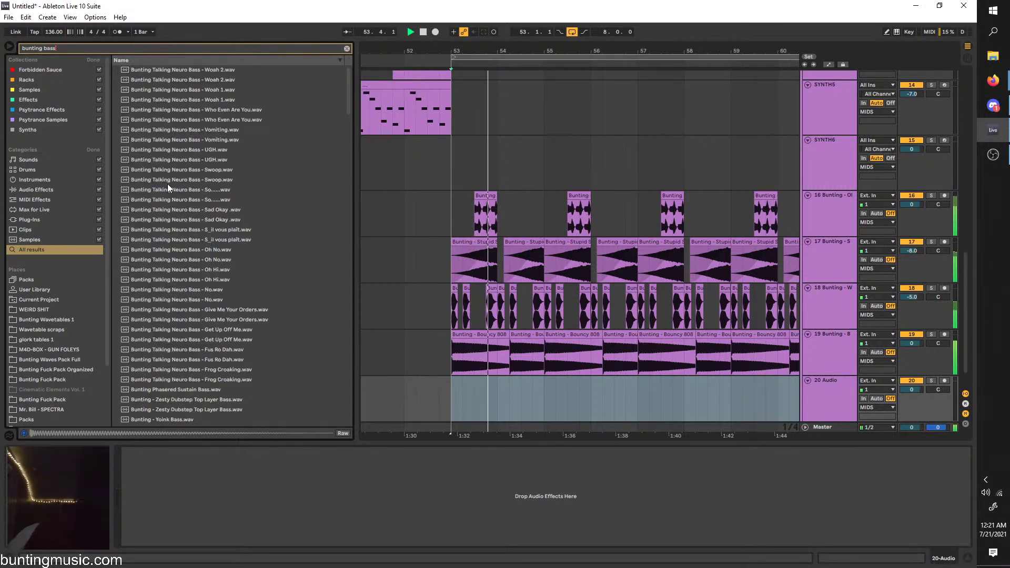
# Place the Talking Neuro Bass - Get Up Off Me sample on the new track at bar 53 and play it with the loop
pyautogui.click(219, 339)
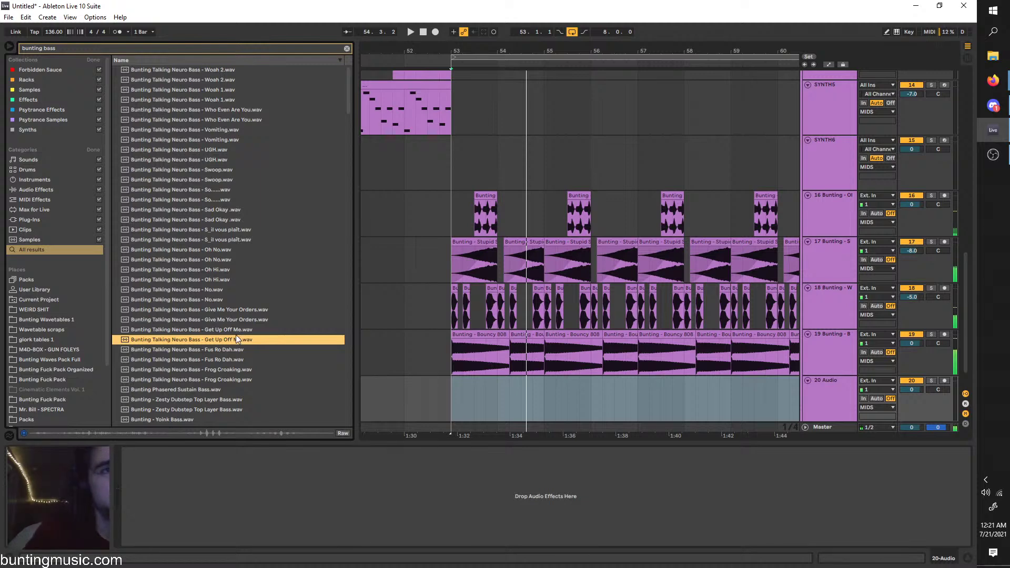
pyautogui.moveTo(222, 343); pyautogui.dragTo(453, 408)
pyautogui.press('space')
pyautogui.doubleClick(473, 378)
# Add the Give Me Your Orders, No and Oh Hi talking bass samples back to back from bar 54 and play the sequence from bar 53
pyautogui.click(193, 311)
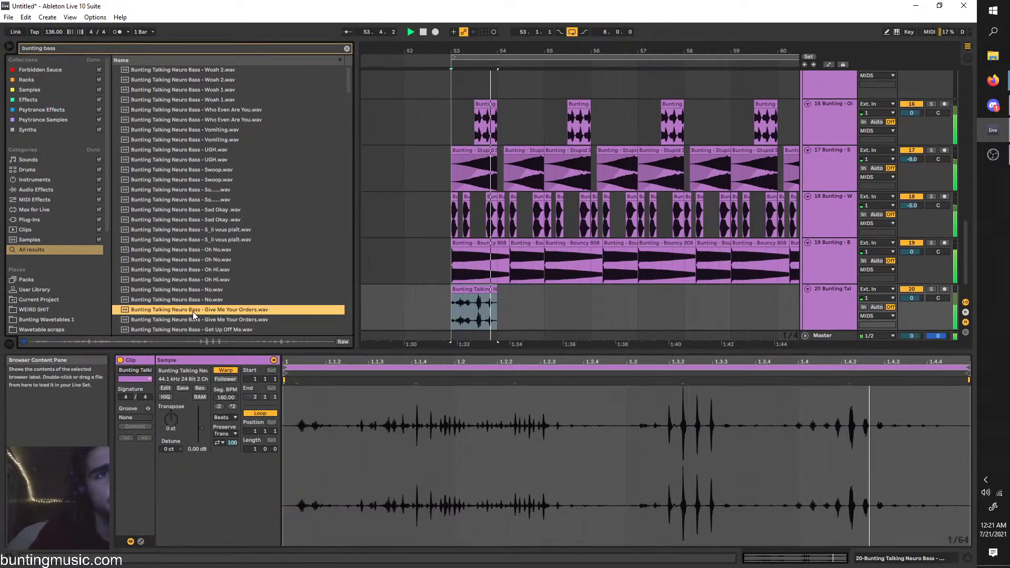
pyautogui.moveTo(466, 335); pyautogui.dragTo(500, 311)
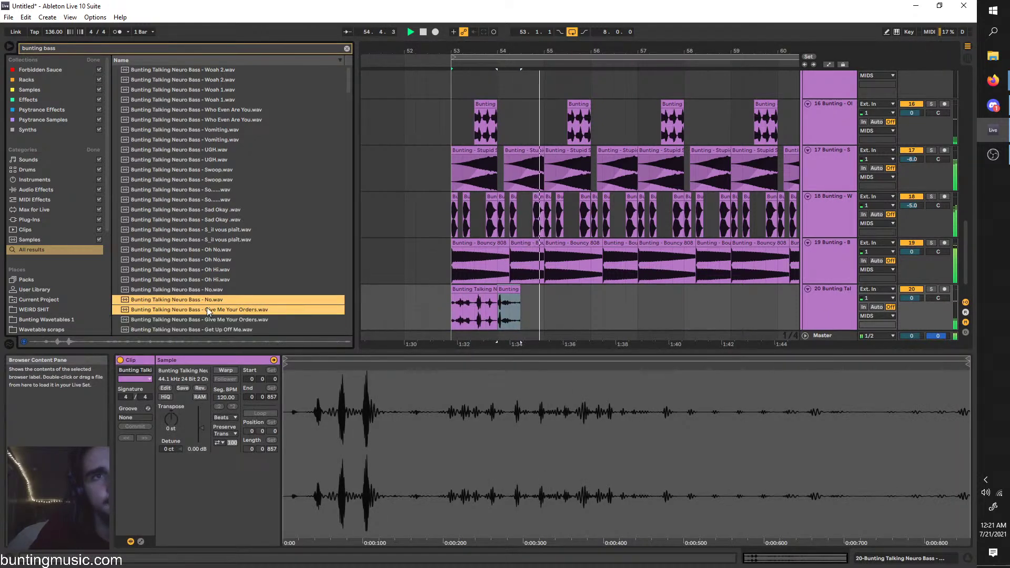
pyautogui.click(153, 299)
pyautogui.moveTo(539, 320); pyautogui.dragTo(523, 314)
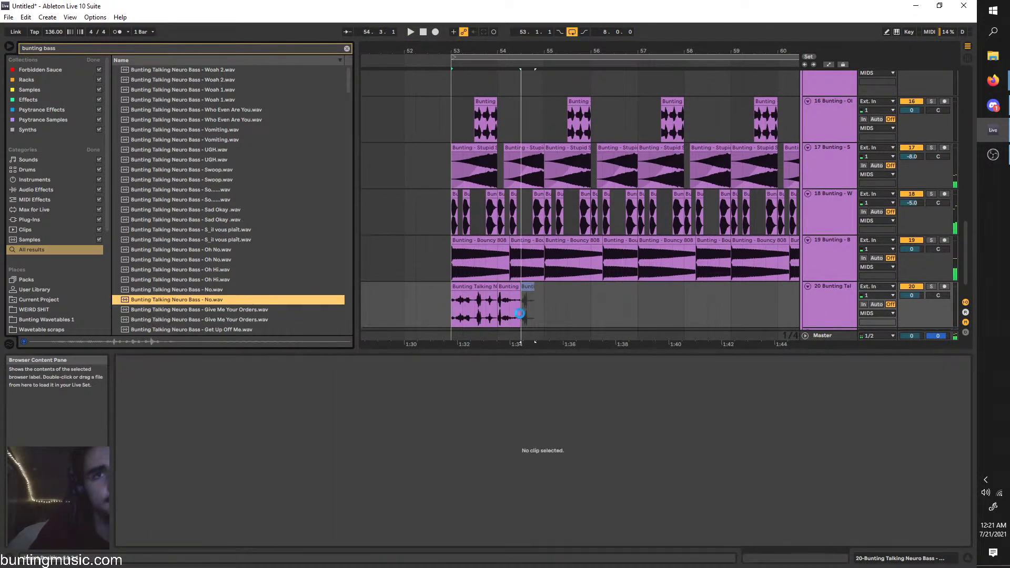
pyautogui.press('space')
pyautogui.moveTo(174, 269); pyautogui.dragTo(531, 312)
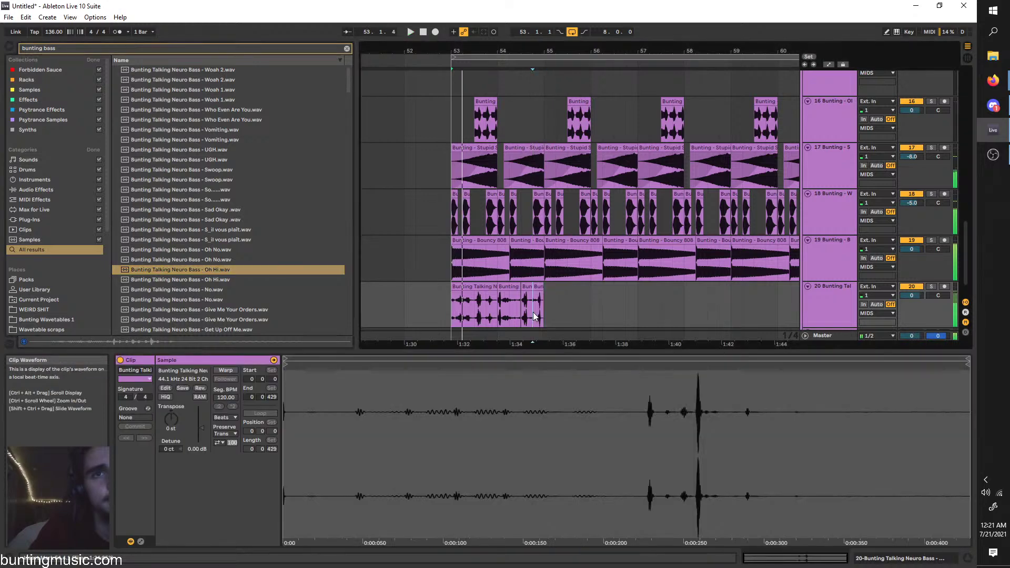
pyautogui.scroll(1, 532, 311)
pyautogui.click(455, 297)
pyautogui.press('space')
pyautogui.press('space')
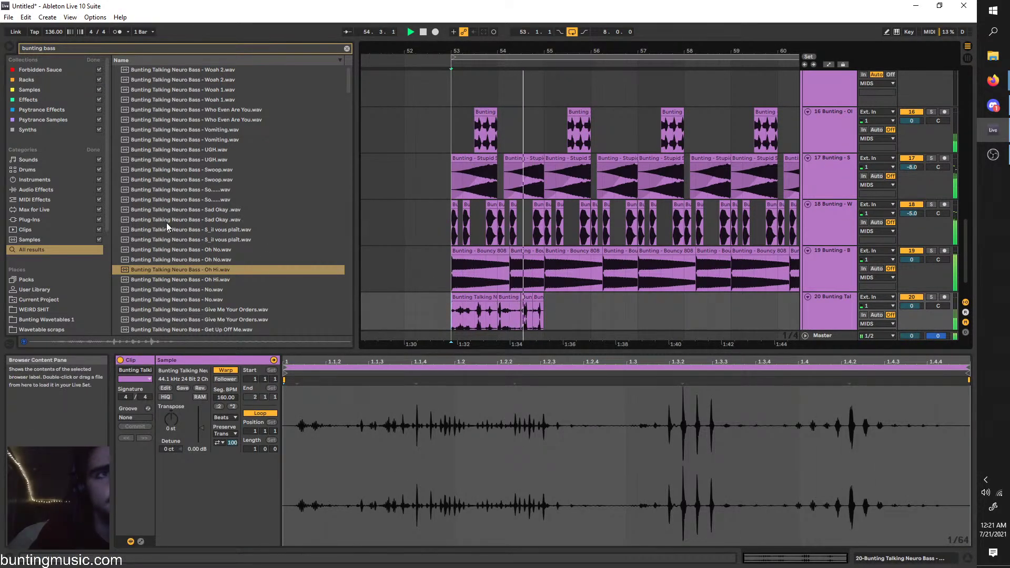
# Add the Sad Okay and So talking bass samples back to back from bar 55 and play the result
pyautogui.moveTo(168, 219); pyautogui.dragTo(545, 311)
pyautogui.moveTo(220, 189); pyautogui.dragTo(570, 311)
pyautogui.click(548, 313)
pyautogui.press('space')
pyautogui.press('space')
# Audition further talking bass samples and add Vomiting and Who Even Are You at the end of the clip sequence
pyautogui.click(230, 158)
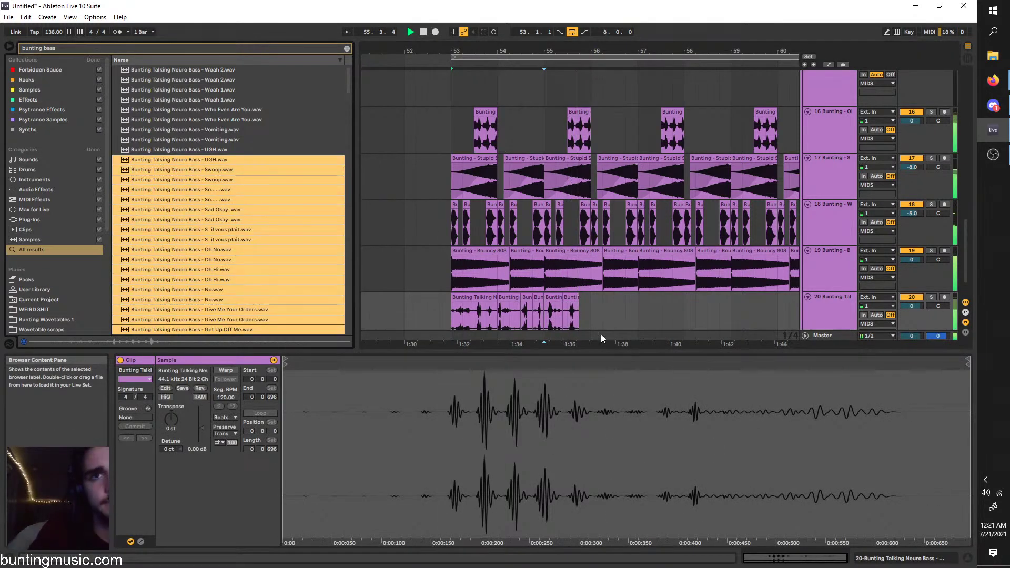
pyautogui.click(190, 150)
pyautogui.click(178, 132)
pyautogui.moveTo(151, 135); pyautogui.dragTo(581, 315)
pyautogui.press('space')
pyautogui.moveTo(223, 113); pyautogui.dragTo(626, 317)
pyautogui.click(626, 297)
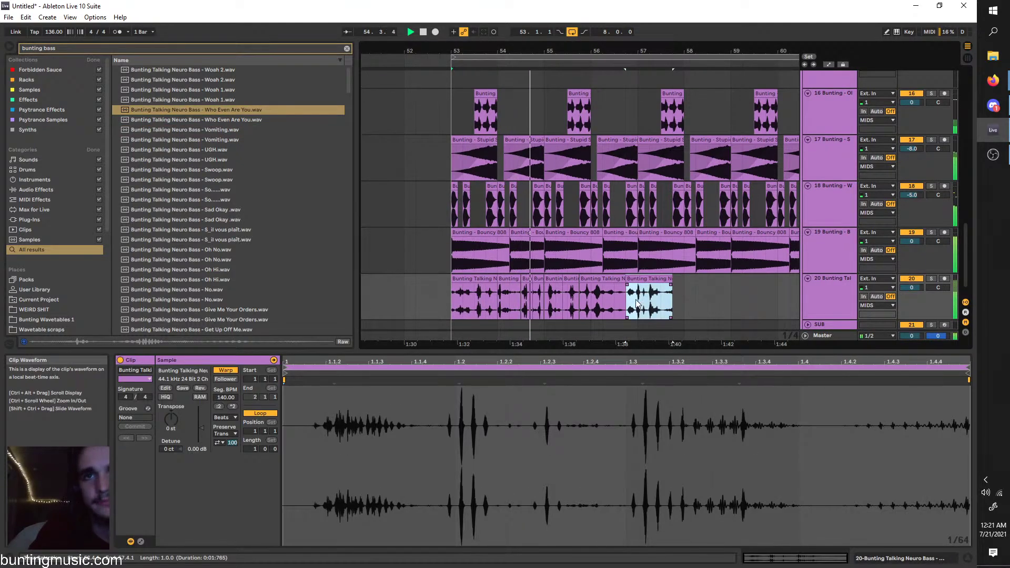
# Duplicate the whole talking bass clip sequence after itself and delete the part that runs past bar 61
pyautogui.moveTo(673, 293); pyautogui.dragTo(455, 278)
pyautogui.hotkey('ctrl', 'd')
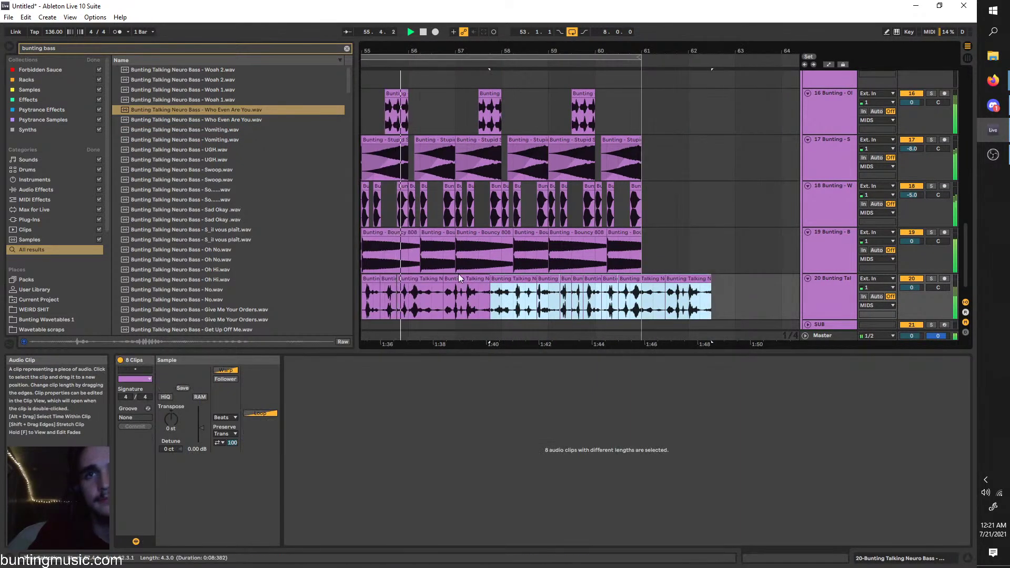
pyautogui.moveTo(717, 297); pyautogui.dragTo(645, 273)
pyautogui.press('Delete')
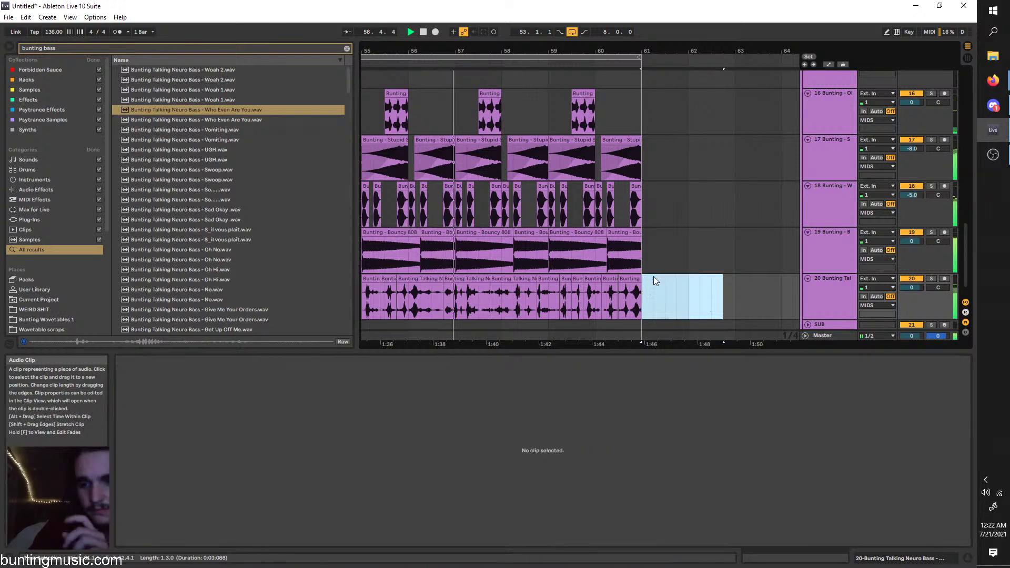
# Set the talking bass track's volume to -4.0 and solo the track
pyautogui.moveTo(911, 287); pyautogui.dragTo(912, 298)
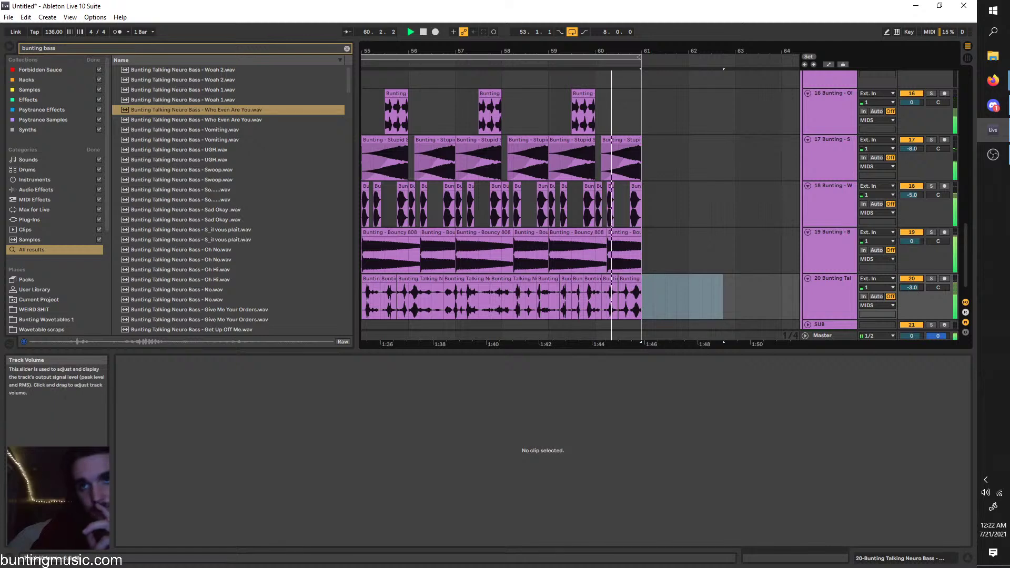
pyautogui.moveTo(912, 287); pyautogui.dragTo(912, 292)
pyautogui.click(931, 279)
# Show the talking bass track's devices, search the browser for "auto" and add Auto Pan to the track
pyautogui.doubleClick(836, 283)
pyautogui.moveTo(88, 46); pyautogui.dragTo(2, 33)
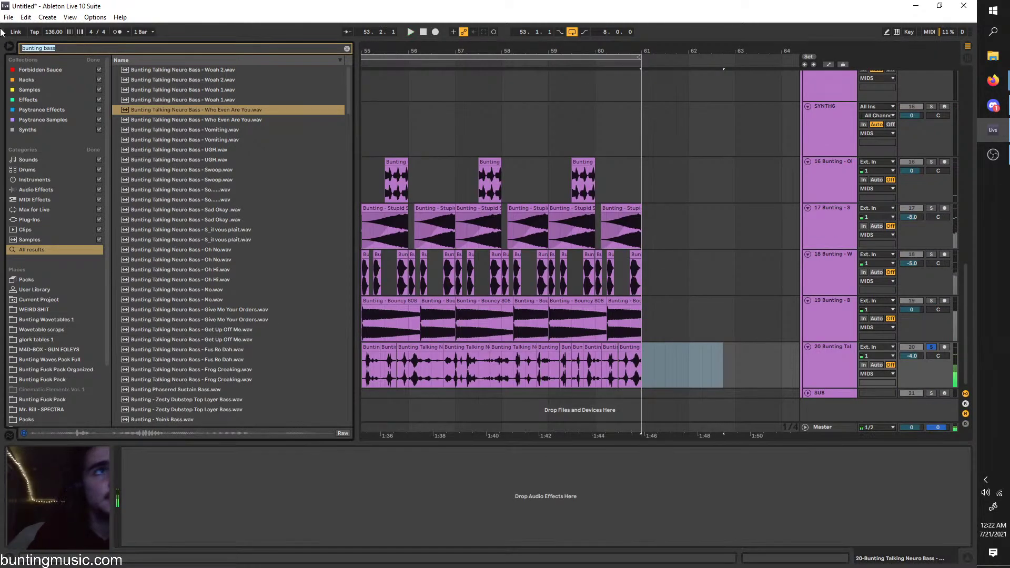
pyautogui.write('auto')
pyautogui.doubleClick(139, 72)
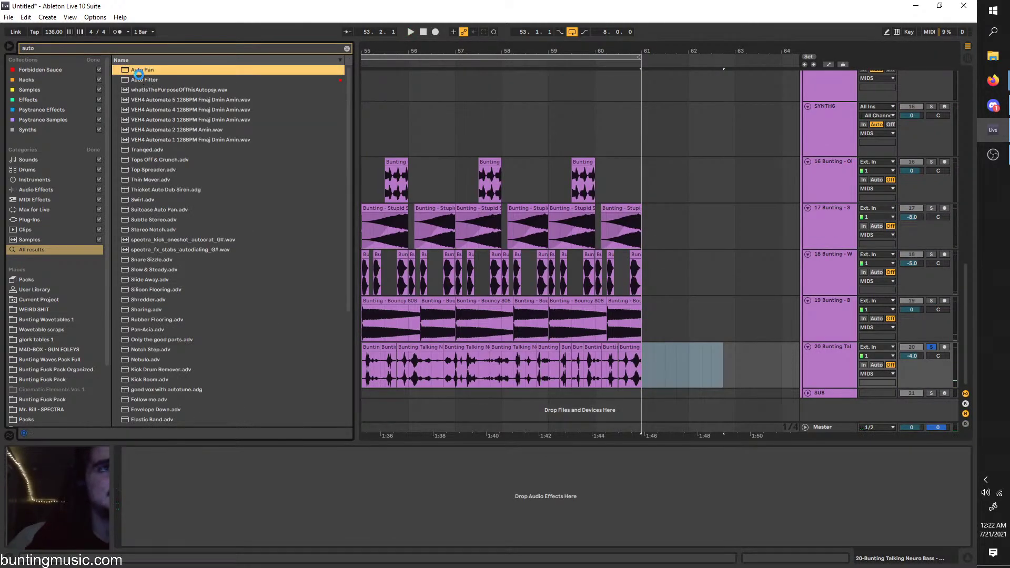
# Set Auto Pan on the talking bass to 2.00 Hz rate, 160° phase and 53.2% amount during playback, and unsolo the track
pyautogui.press('space')
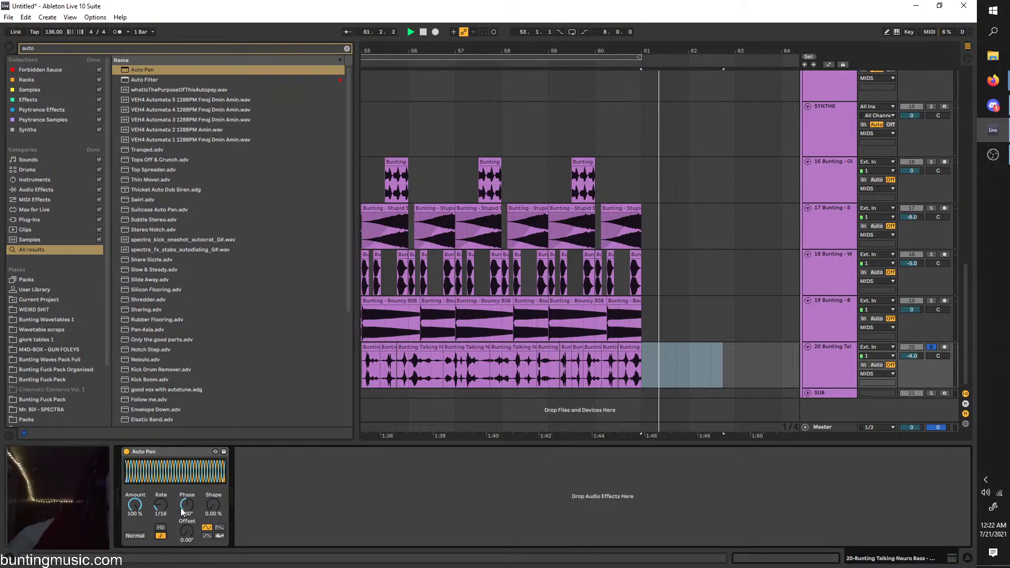
pyautogui.moveTo(187, 532); pyautogui.dragTo(186, 515)
pyautogui.hotkey('ctrl', 'l')
pyautogui.press('space')
pyautogui.hscroll(-3, 443, 388)
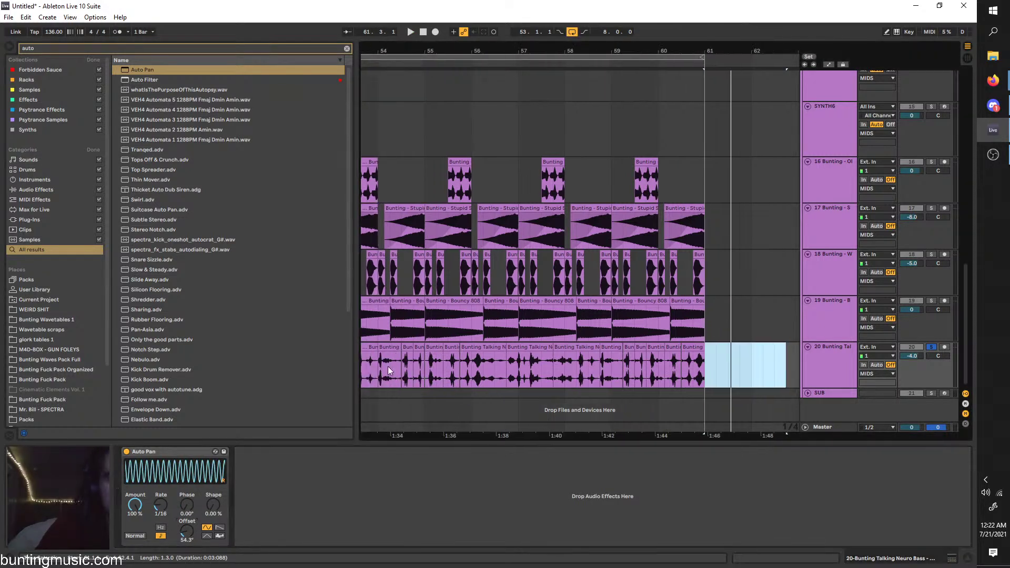
pyautogui.click(386, 371)
pyautogui.press('space')
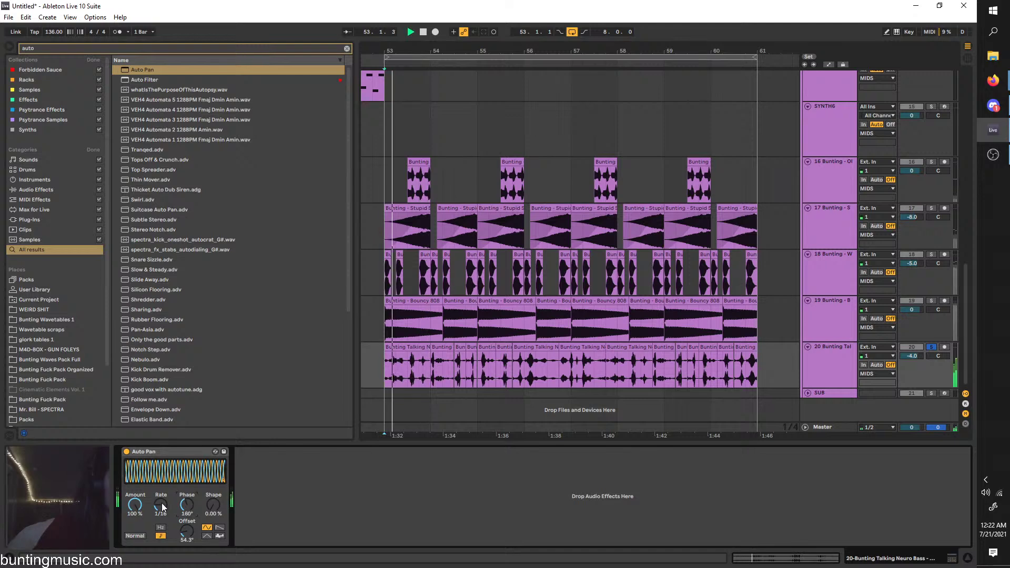
pyautogui.click(160, 527)
pyautogui.moveTo(159, 506); pyautogui.dragTo(135, 506)
pyautogui.click(931, 346)
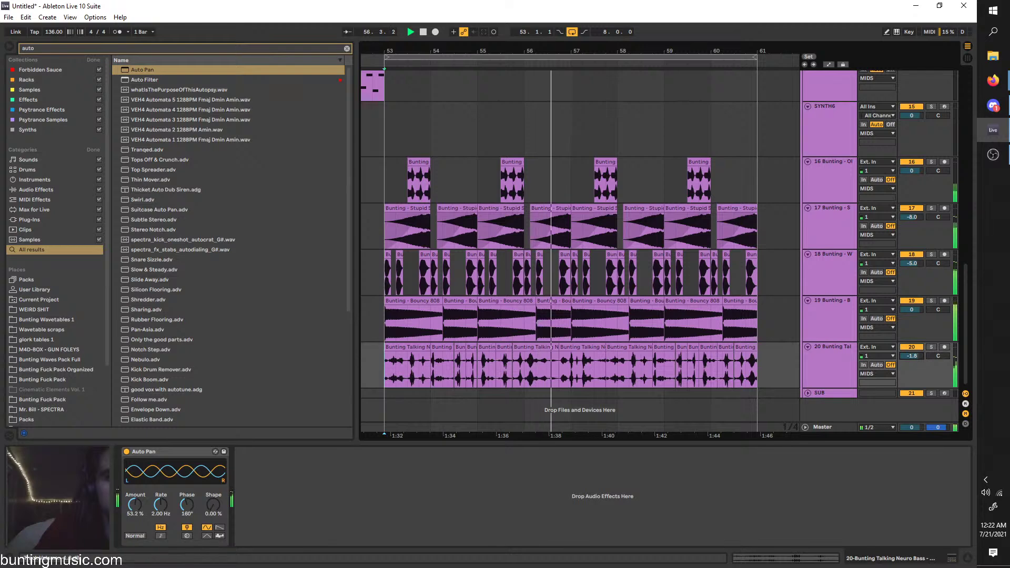
# Search the audio effects for "rev" and add Reverb to the talking bass with 33% Dry/Wet, with the track volume at -0.8
pyautogui.hotkey('ctrl', 'f')
pyautogui.write('rev')
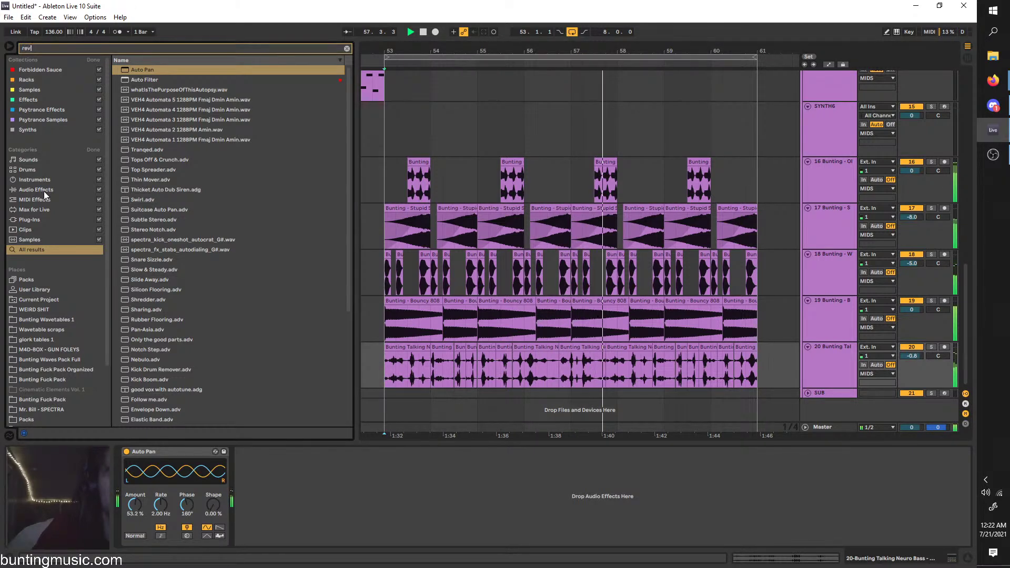
pyautogui.click(44, 189)
pyautogui.click(125, 70)
pyautogui.moveTo(125, 71); pyautogui.dragTo(344, 478)
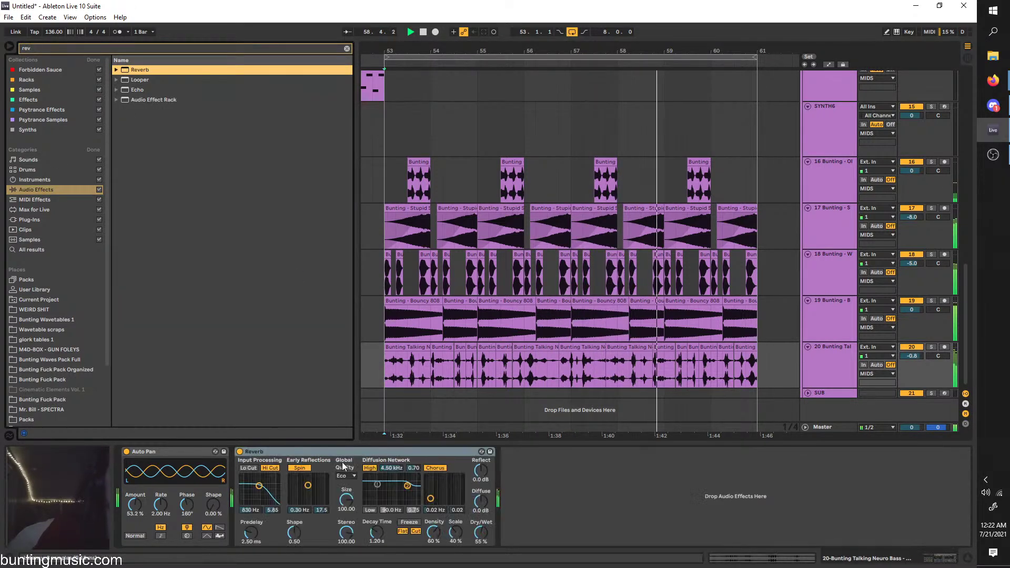
pyautogui.moveTo(484, 529); pyautogui.dragTo(485, 542)
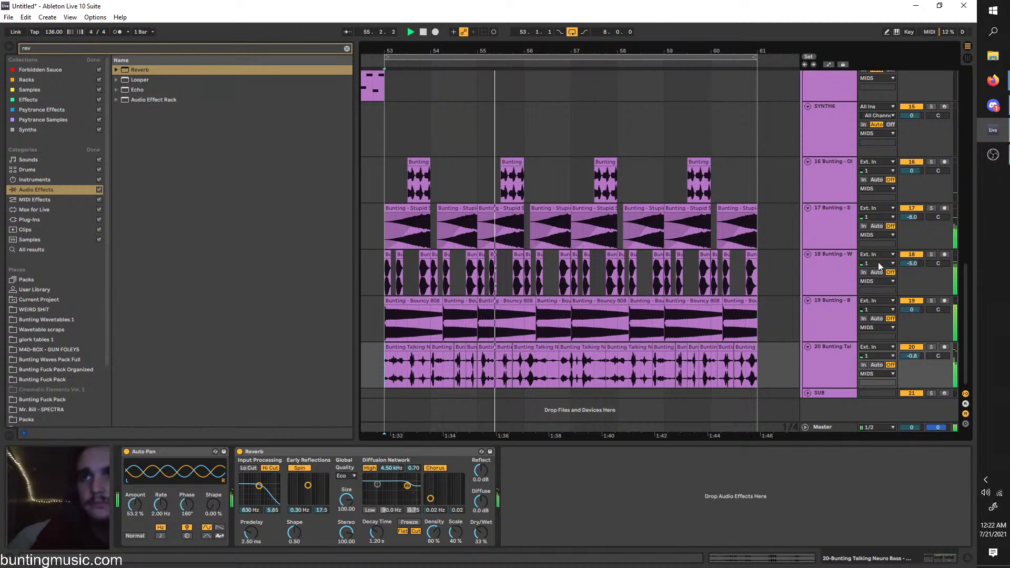
# Set the Woop There it is track's volume to -3.1, search the audio effects for "delay" and insert Delay before its Reverb
pyautogui.moveTo(911, 263); pyautogui.dragTo(911, 261)
pyautogui.click(844, 258)
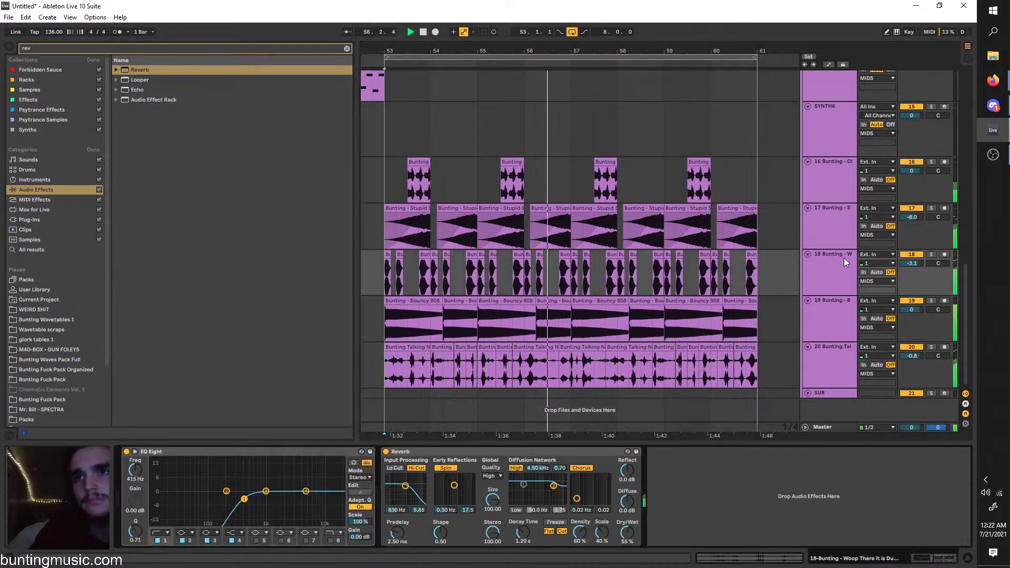
pyautogui.press('BackSpace')
pyautogui.press('BackSpace')
pyautogui.press('BackSpace')
pyautogui.write('delay')
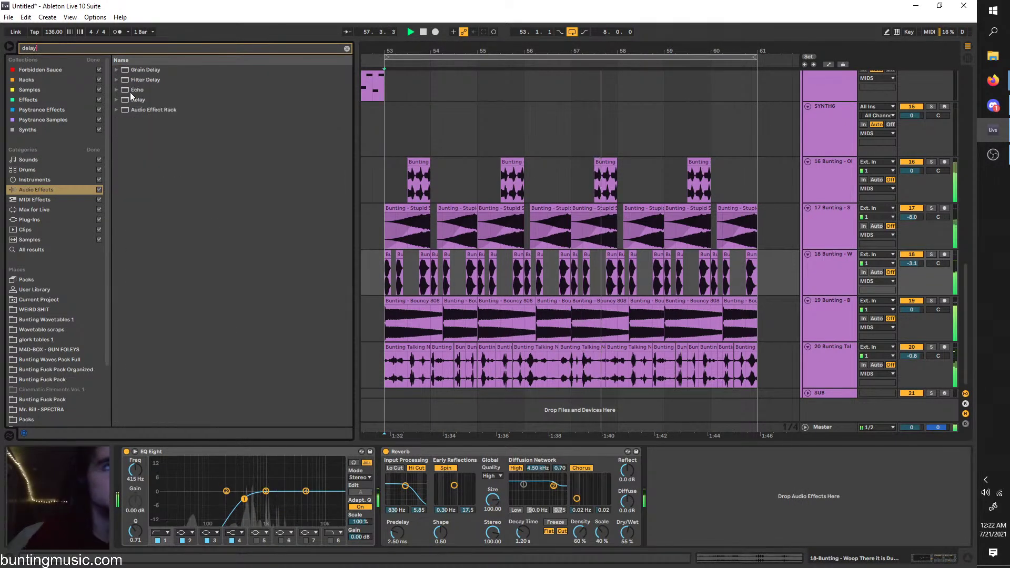
pyautogui.moveTo(136, 100); pyautogui.dragTo(385, 468)
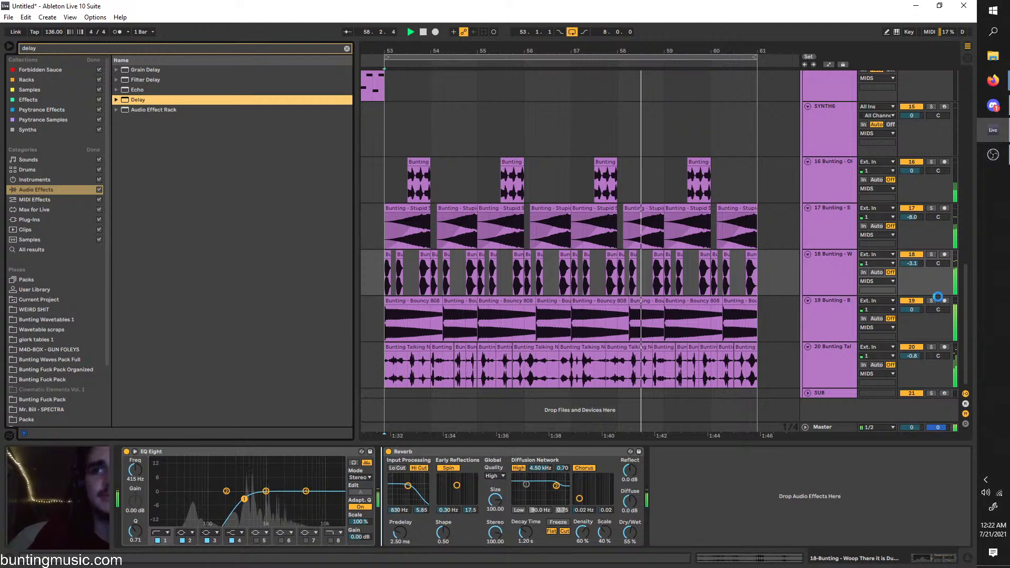
# Audition track 18 in solo, enable Delay's Ping Pong with a 3.35 kHz filter and 3.97 width, and lower the track volume to -5.3
pyautogui.click(931, 255)
pyautogui.press('space')
pyautogui.press('space')
pyautogui.click(439, 477)
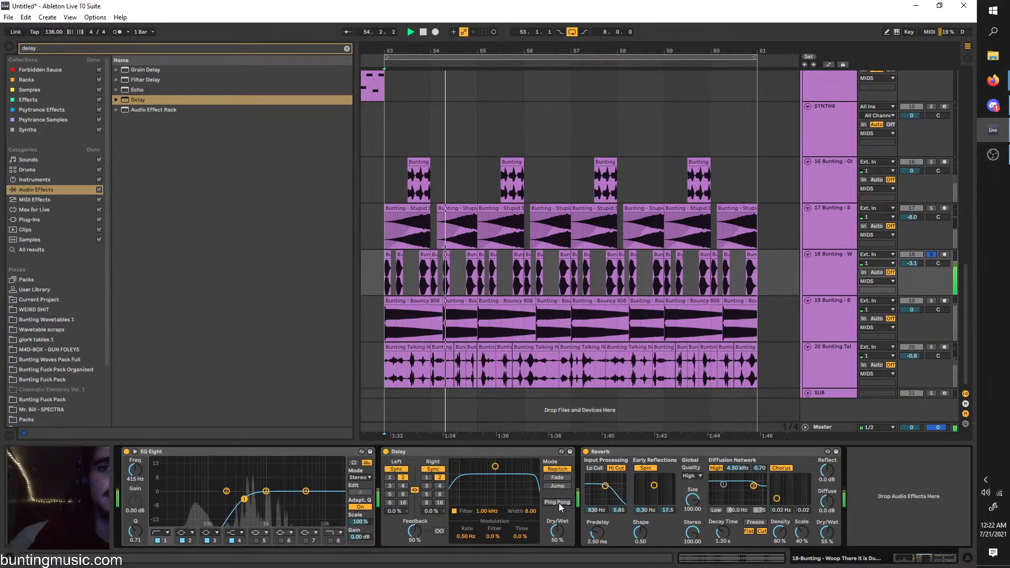
pyautogui.click(932, 254)
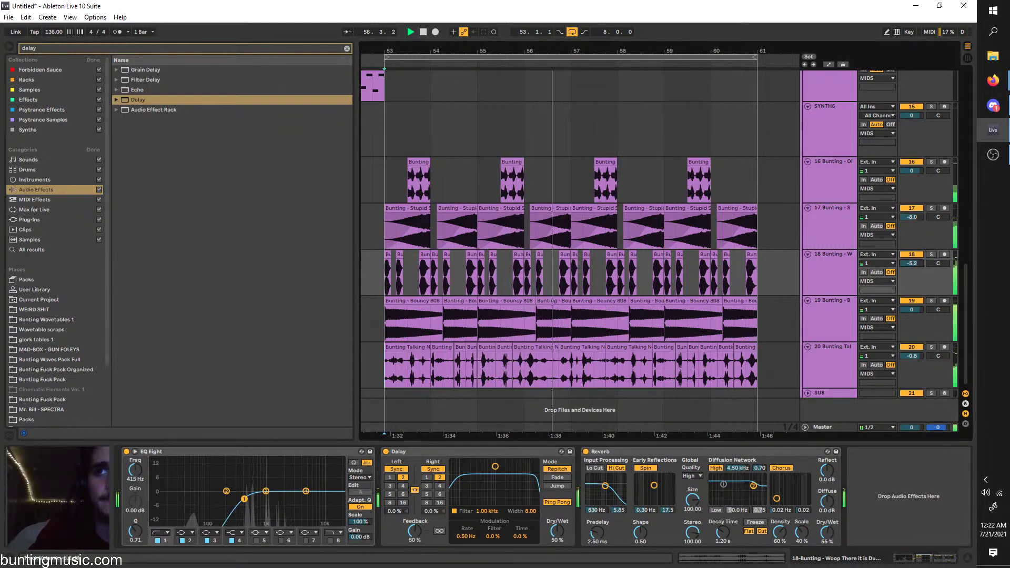
pyautogui.moveTo(495, 466); pyautogui.dragTo(512, 484)
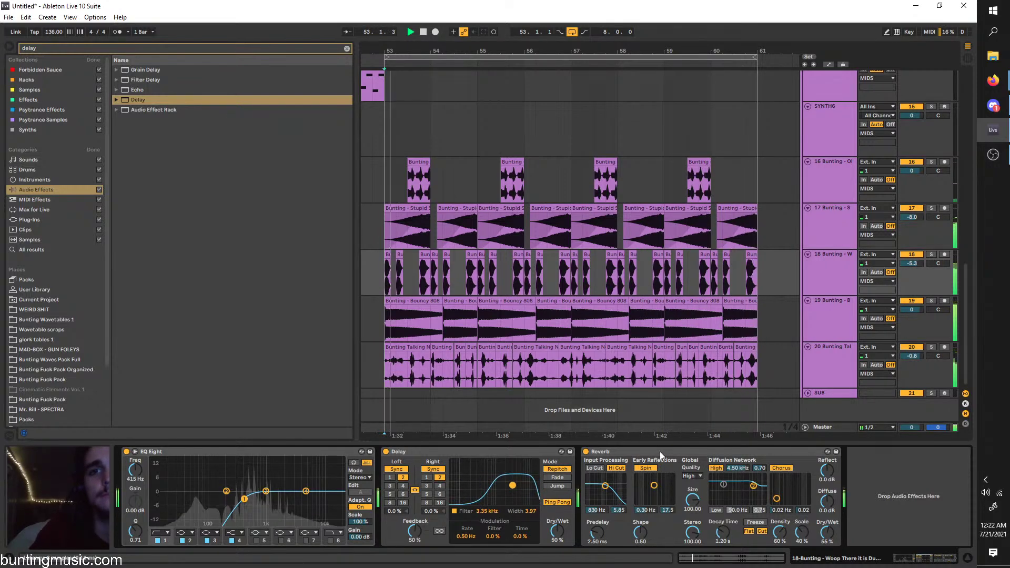
# Audition the Stupid Sustain Bass track in solo, and unsolo it
pyautogui.click(815, 229)
pyautogui.press('s')
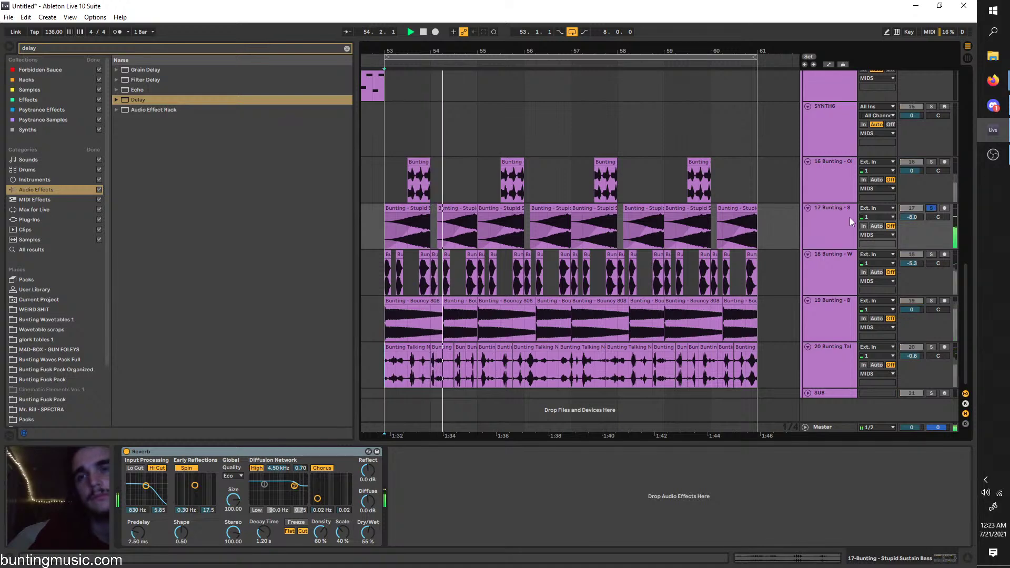
pyautogui.click(929, 208)
# Insert and unfold a MIDI track below the talking bass, and set the talking bass track's volume to 6.0
pyautogui.rightClick(822, 360)
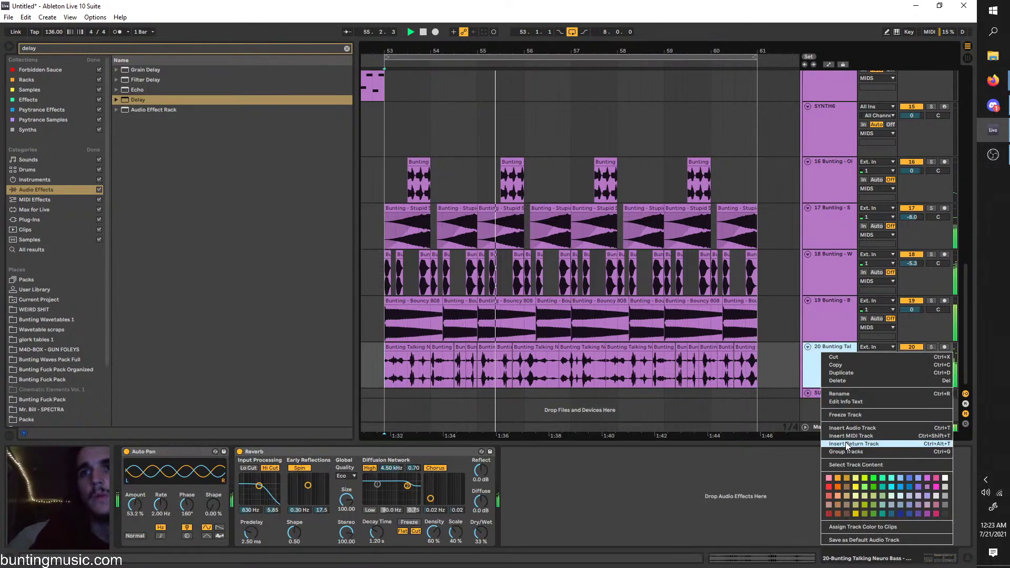
pyautogui.click(844, 437)
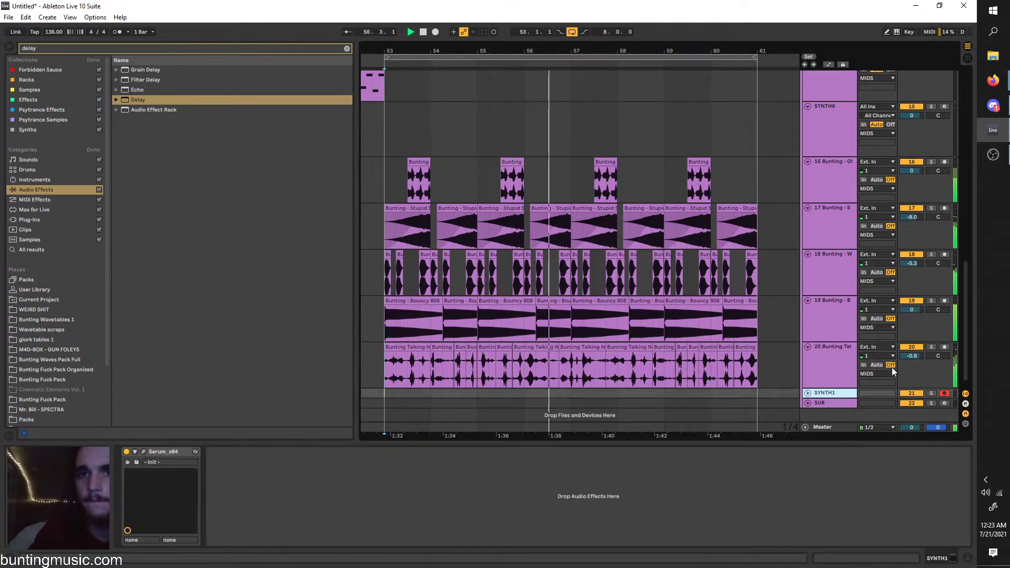
pyautogui.click(931, 348)
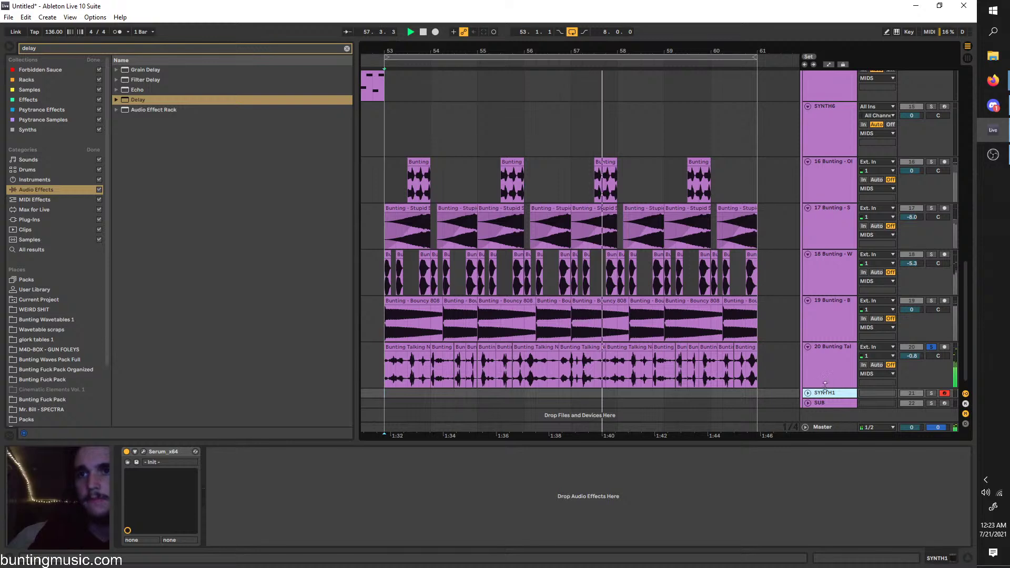
pyautogui.click(807, 394)
pyautogui.click(931, 333)
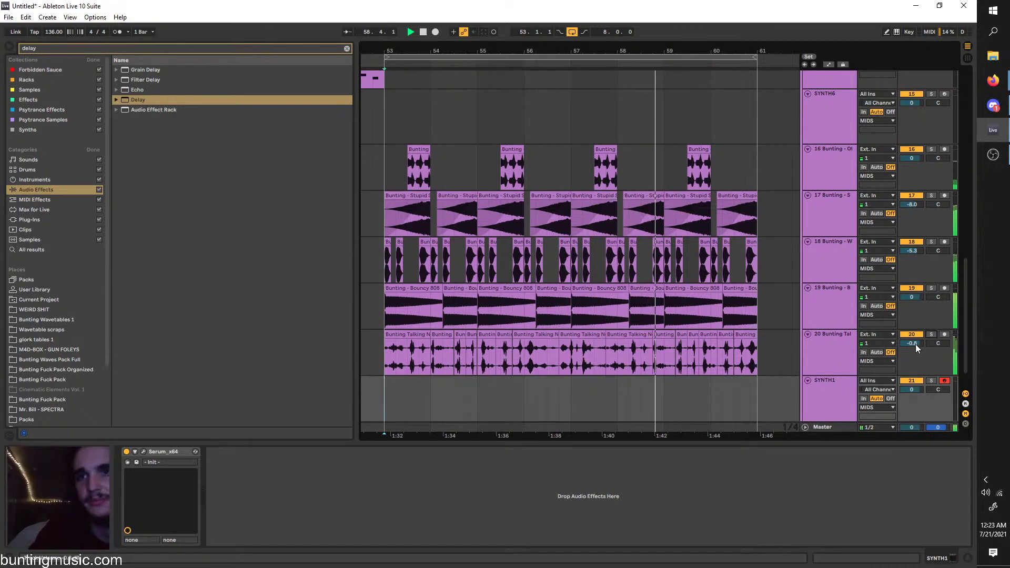
pyautogui.click(833, 350)
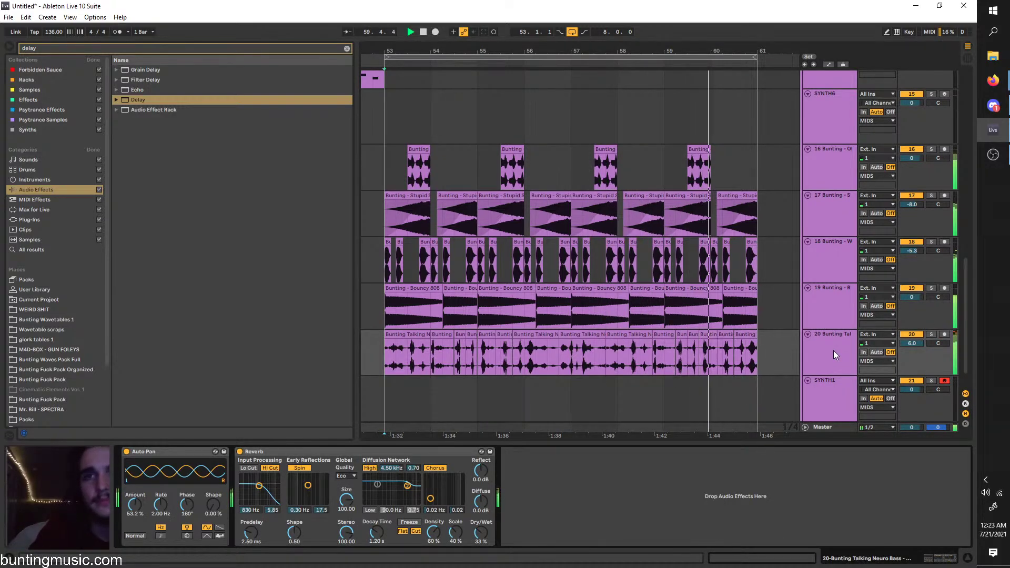
# Insert a new audio track below SYNTH1 and clear the browser search
pyautogui.click(838, 392)
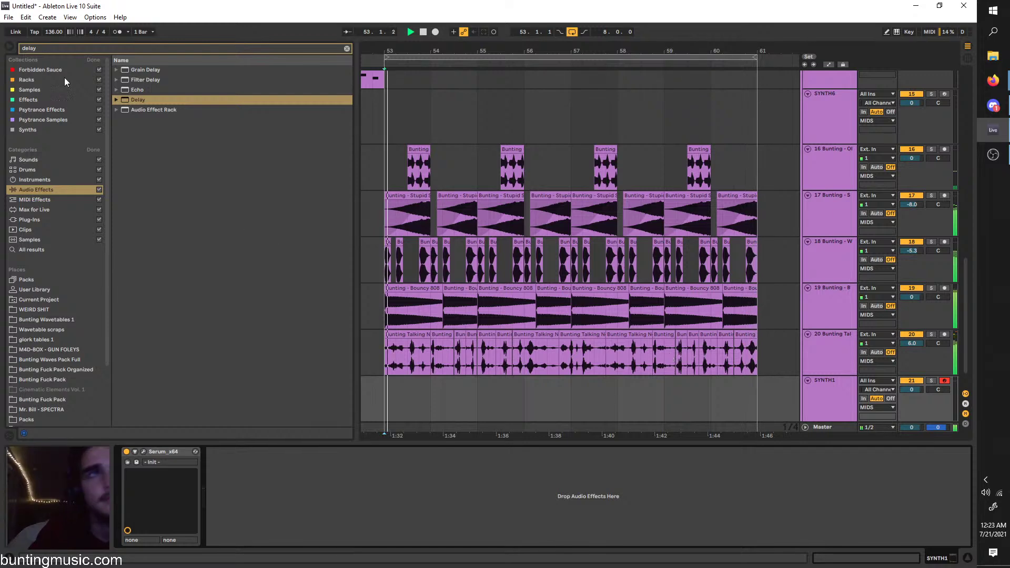
pyautogui.rightClick(823, 412)
pyautogui.click(902, 364)
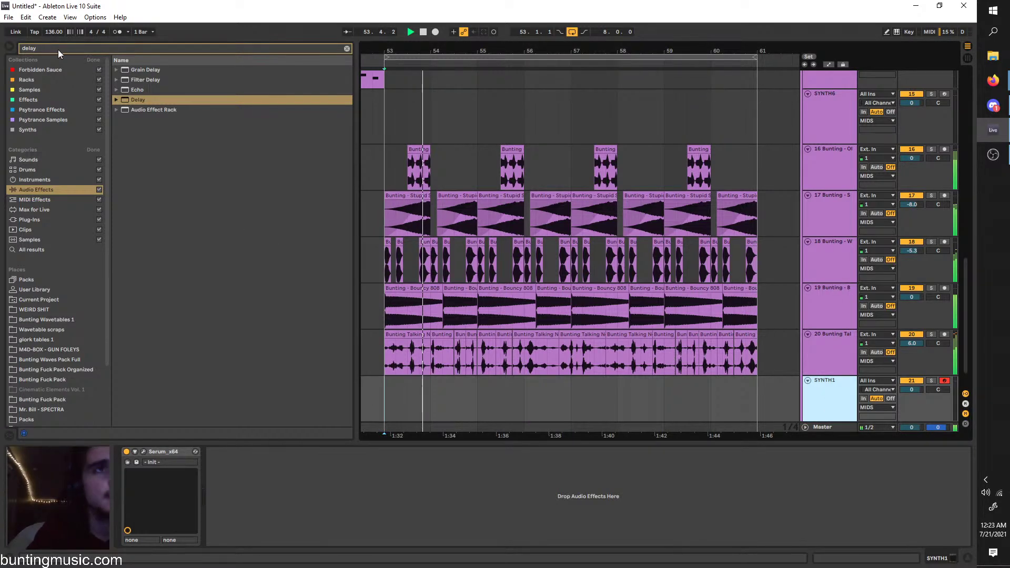
pyautogui.hotkey('ctrl', 't')
pyautogui.press('BackSpace')
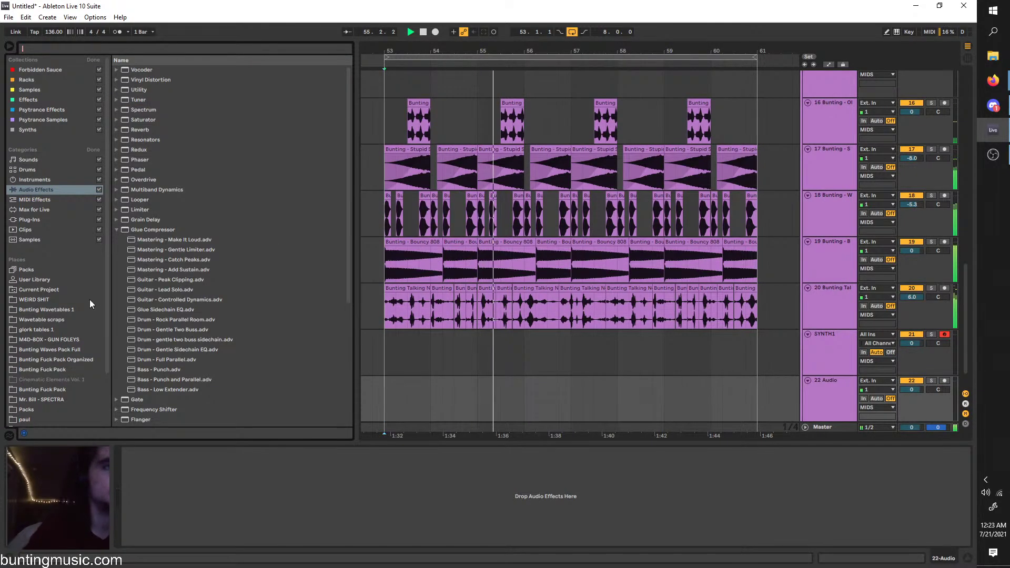
# Audition bass samples in Bunting Waves Pack Full and place Wook Clock Bass 2.wav at bar 53 on the new audio track
pyautogui.click(51, 349)
pyautogui.click(155, 181)
pyautogui.click(307, 405)
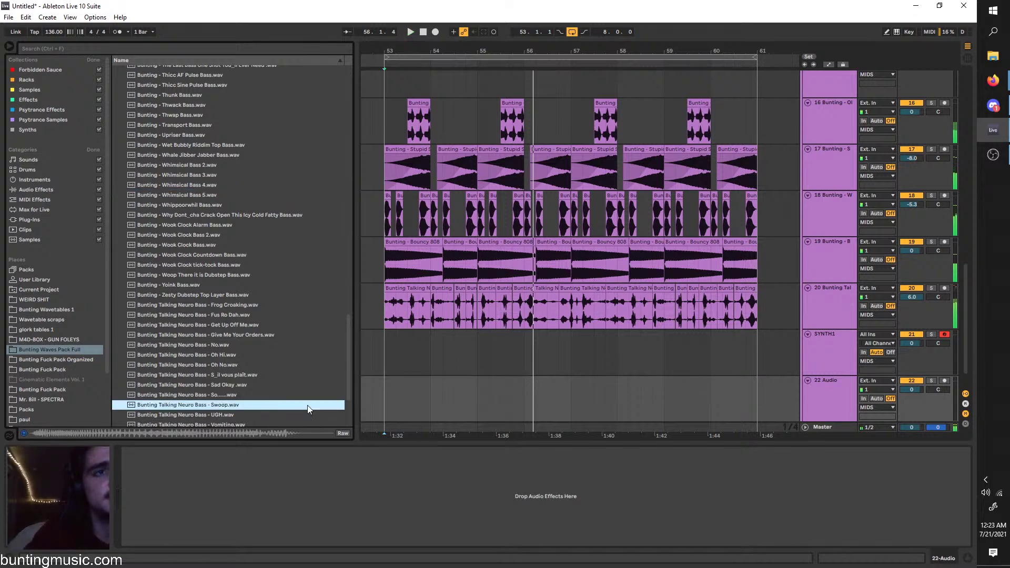
pyautogui.scroll(-3, 241, 369)
pyautogui.click(241, 380)
pyautogui.scroll(2, 239, 160)
pyautogui.click(222, 226)
pyautogui.scroll(2, 222, 226)
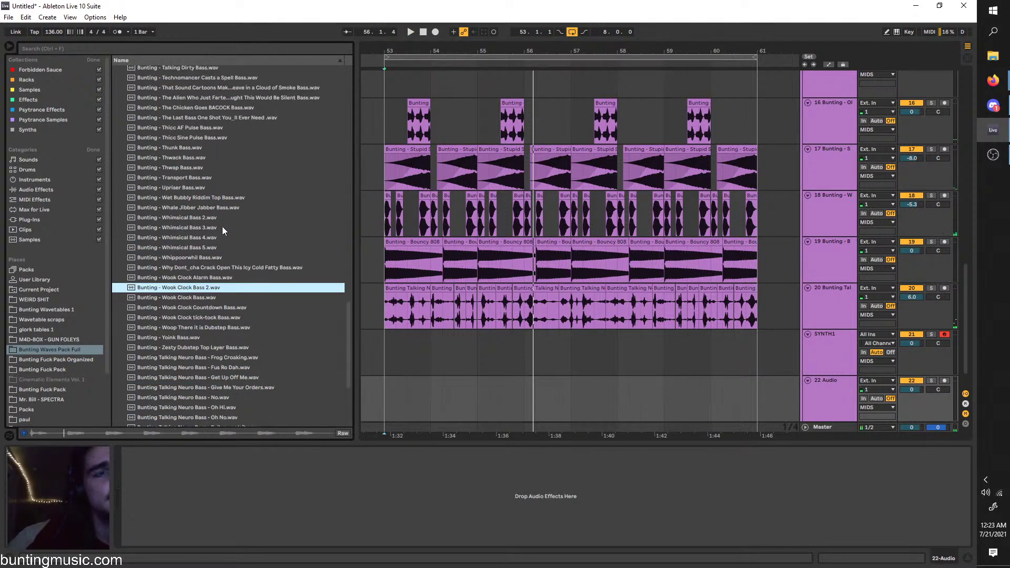
pyautogui.moveTo(232, 285); pyautogui.dragTo(403, 405)
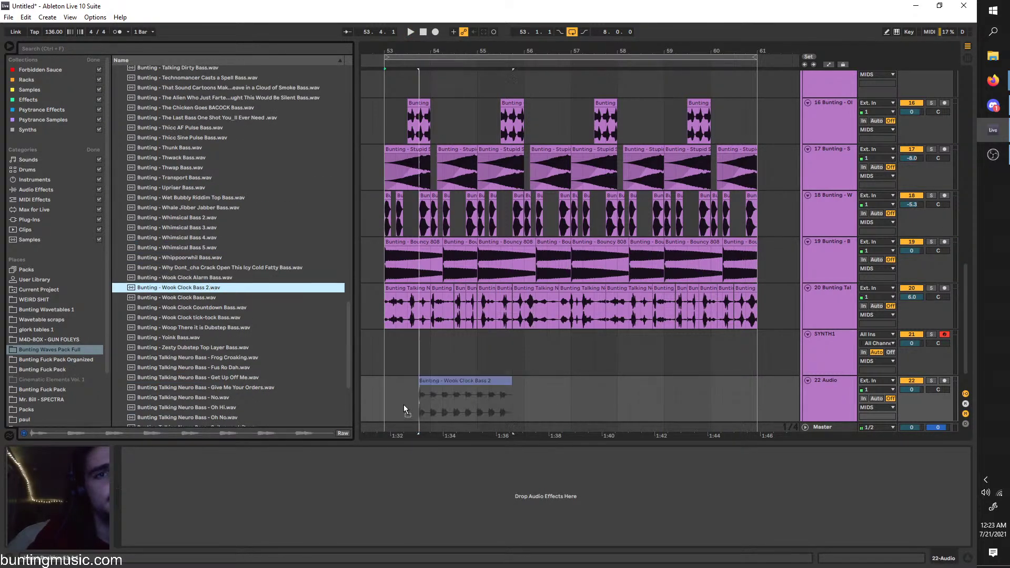
# Play the drop with the Wook Clock Bass 2 clip and duplicate it three times to fill the track up to bar 61
pyautogui.press('space')
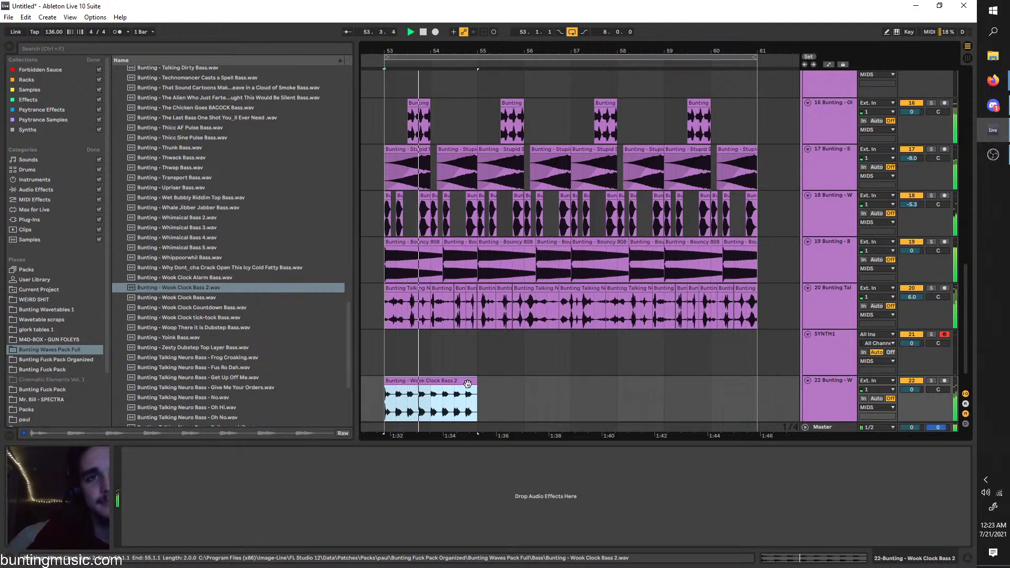
pyautogui.click(402, 371)
pyautogui.click(423, 379)
pyautogui.hotkey('ctrl', 'd')
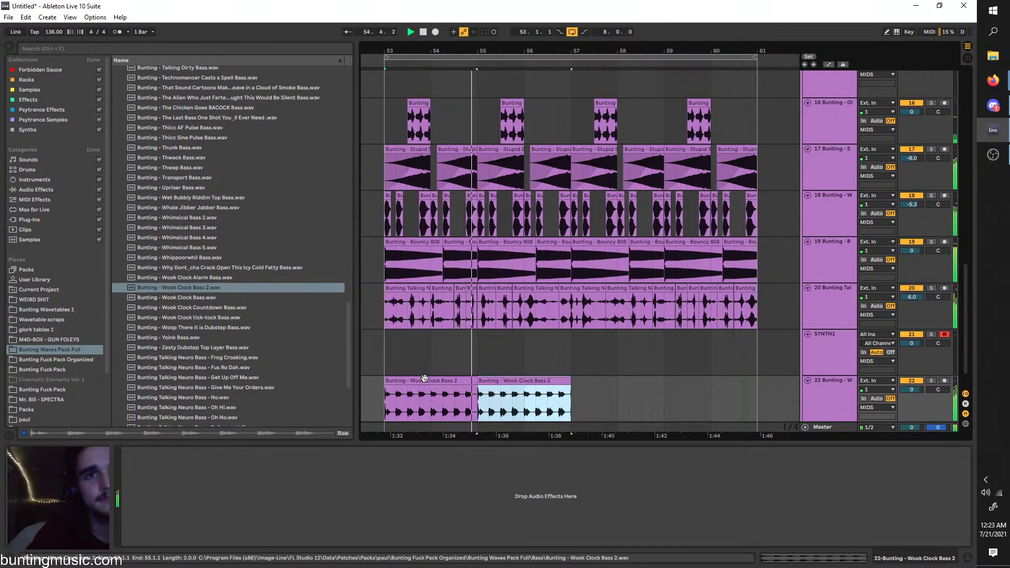
pyautogui.hotkey('ctrl', 'd')
pyautogui.hotkey('ctrl', 'd')
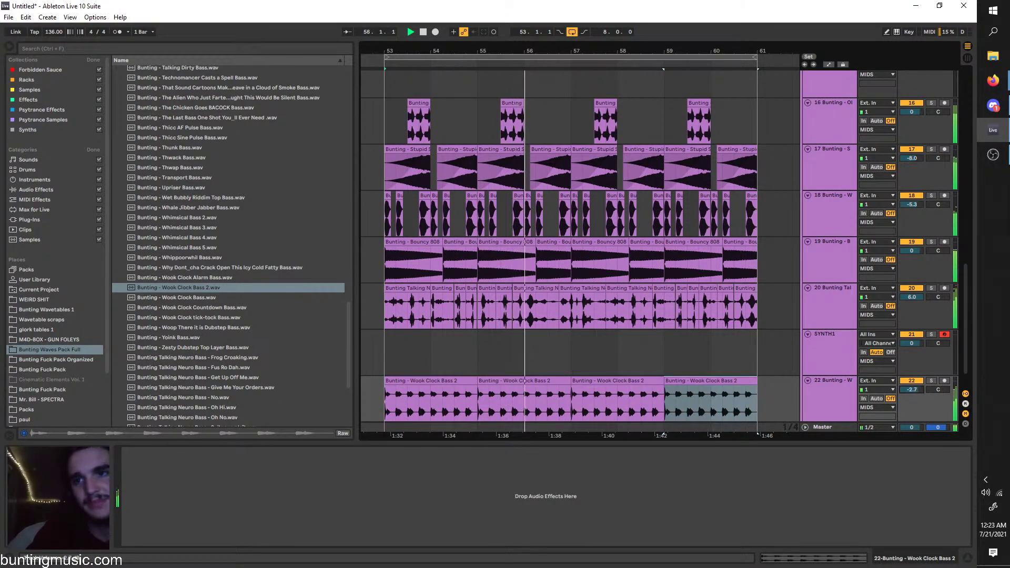
# Lower the Wook Clock Bass 2 track's volume to -5.0 and insert another audio track below it
pyautogui.rightClick(831, 403)
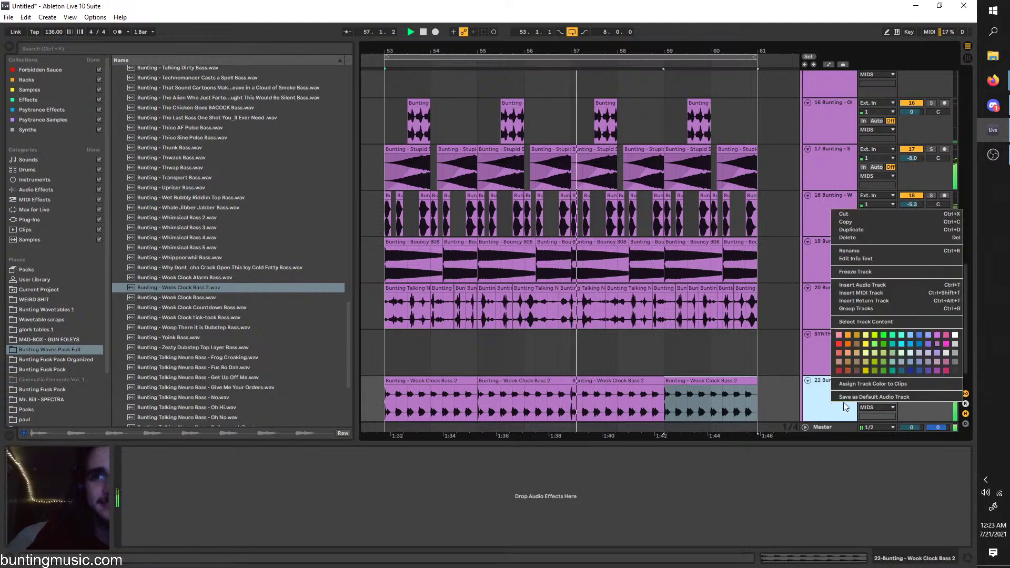
pyautogui.click(868, 284)
pyautogui.hotkey('ctrl', 't')
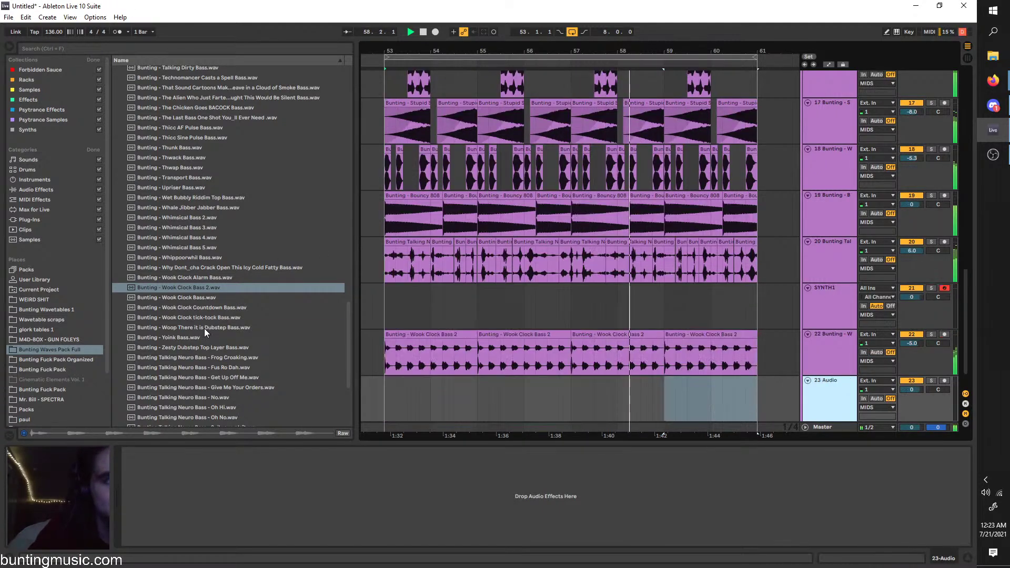
# Place Woop There it is Dubstep Bass.wav at 53.2 on the new audio track and play the drop from bar 53
pyautogui.click(203, 328)
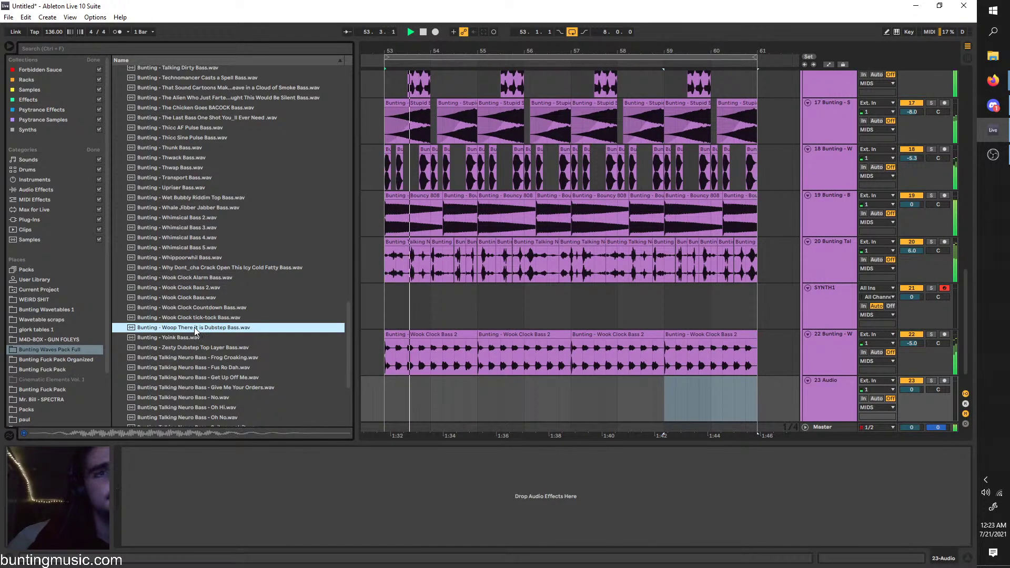
pyautogui.moveTo(194, 327); pyautogui.dragTo(395, 389)
pyautogui.scroll(2, 385, 392)
pyautogui.click(381, 394)
pyautogui.press('space')
pyautogui.press('space')
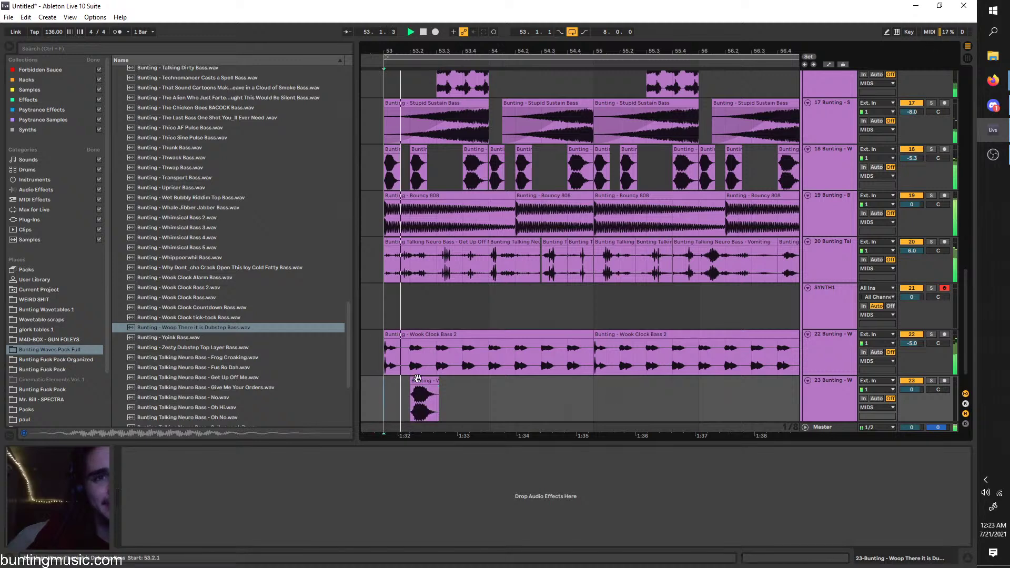
# Duplicate the Woop There it is Dubstep Bass clip and move the copy to 54.2 on its track
pyautogui.click(466, 389)
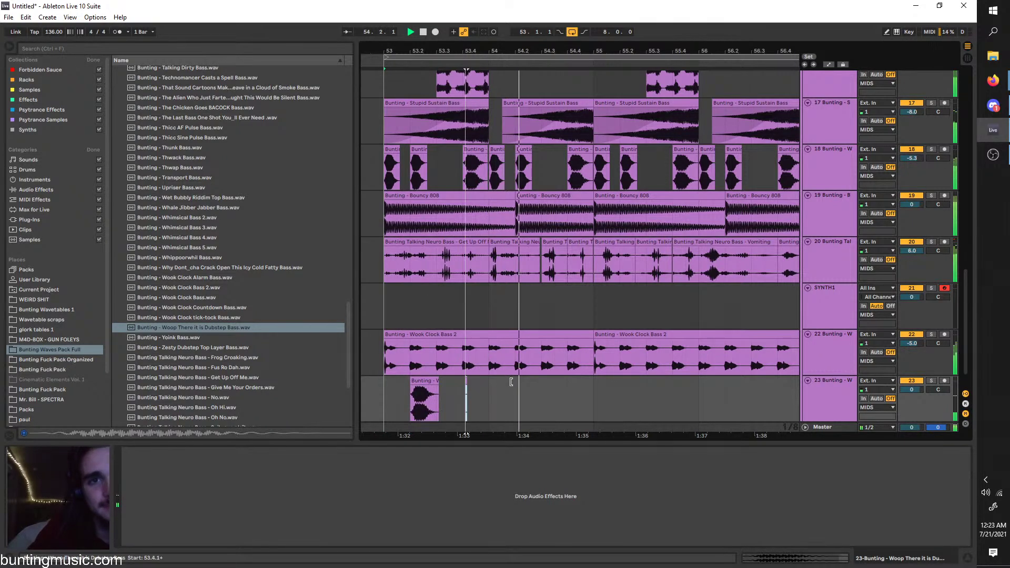
pyautogui.press('space')
pyautogui.press('z')
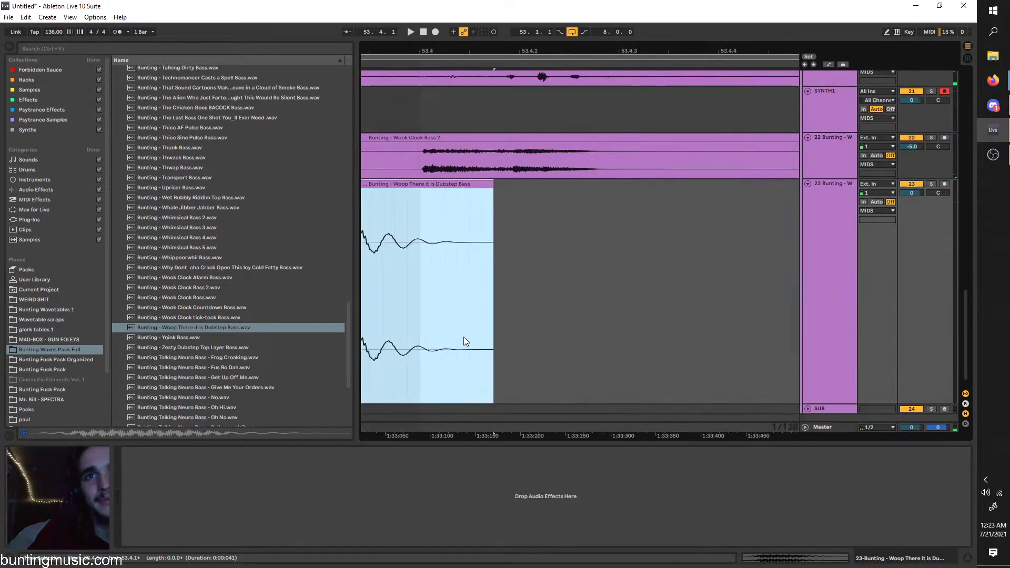
pyautogui.press('x')
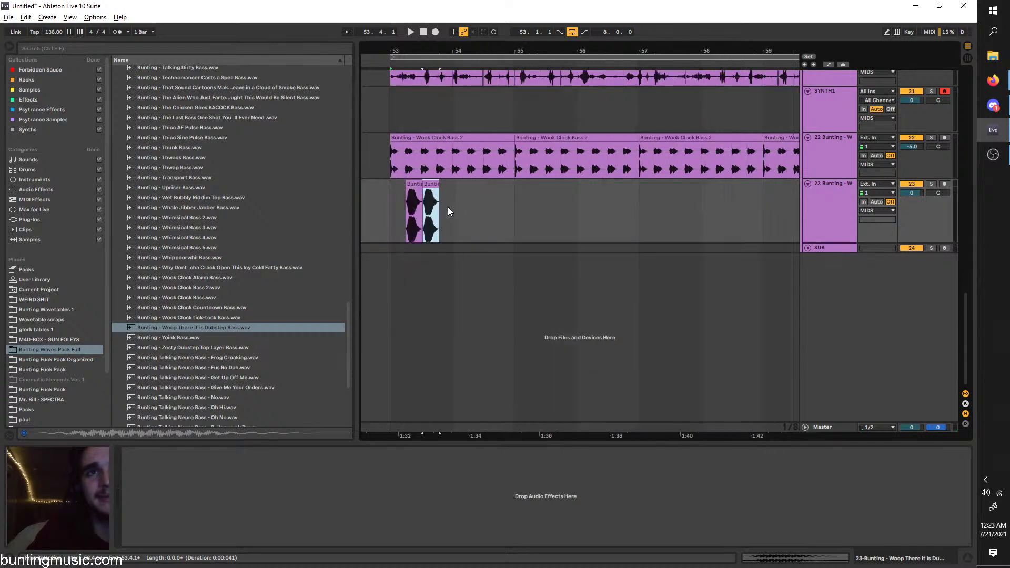
pyautogui.scroll(2, 448, 208)
pyautogui.press('space')
pyautogui.moveTo(430, 247); pyautogui.dragTo(474, 249)
# Transpose the Woop There it is clip at 54.2 to -1 st and play the drop
pyautogui.doubleClick(476, 246)
pyautogui.moveTo(171, 418); pyautogui.dragTo(171, 425)
pyautogui.press('space')
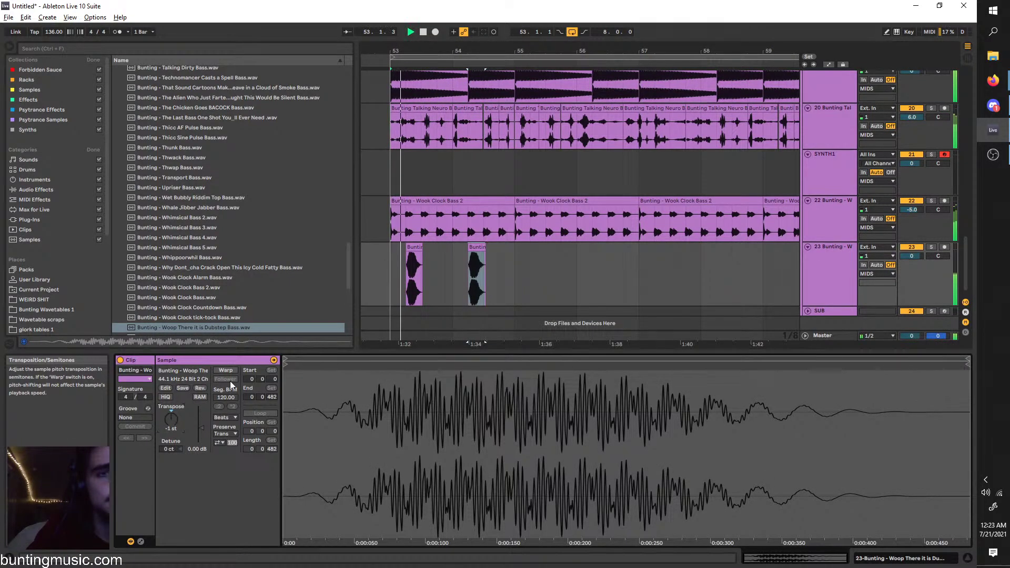
# Duplicate the two-bar section of Woop There it is clips from bar 53 until it fills the track up to bar 61
pyautogui.moveTo(515, 263); pyautogui.dragTo(393, 251)
pyautogui.hotkey('ctrl', 'd')
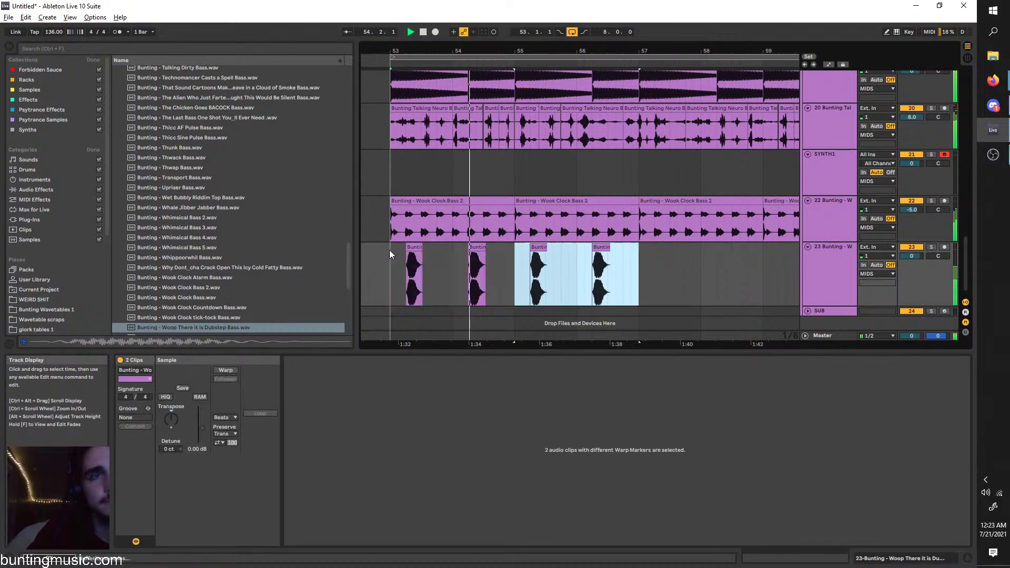
pyautogui.hotkey('ctrl', 'd')
pyautogui.hotkey('ctrl', 'd')
pyautogui.scroll(-2, 492, 263)
# Add a Reverb to the Woop There it is track with High quality and a 2.11 s decay time
pyautogui.doubleClick(834, 286)
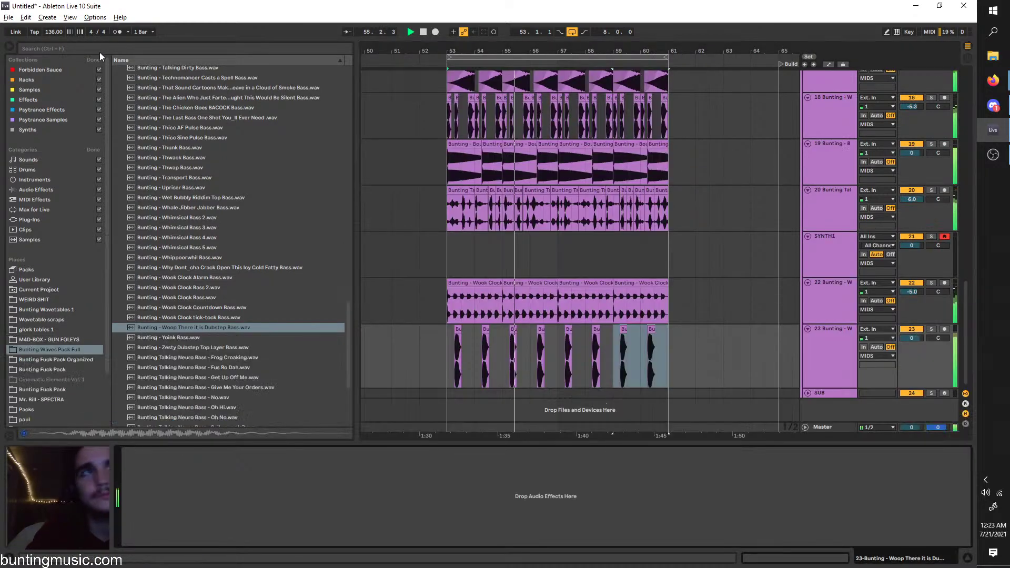
pyautogui.click(99, 51)
pyautogui.write('rev')
pyautogui.click(35, 191)
pyautogui.moveTo(122, 70); pyautogui.dragTo(279, 510)
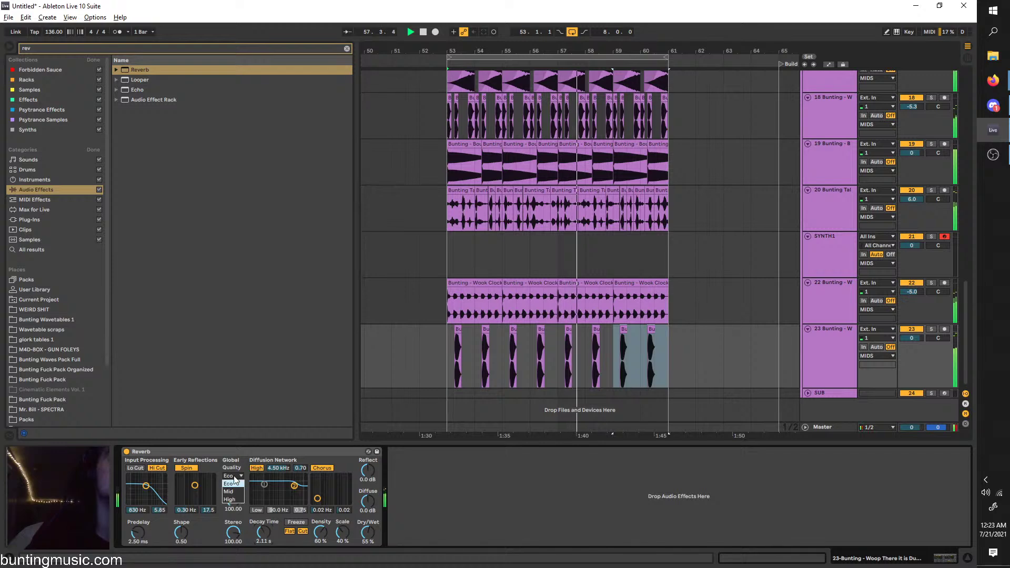
pyautogui.click(229, 499)
# Insert an Echo before the Reverb on the Woop There it is track and lower the track's volume to -6.0
pyautogui.click(65, 46)
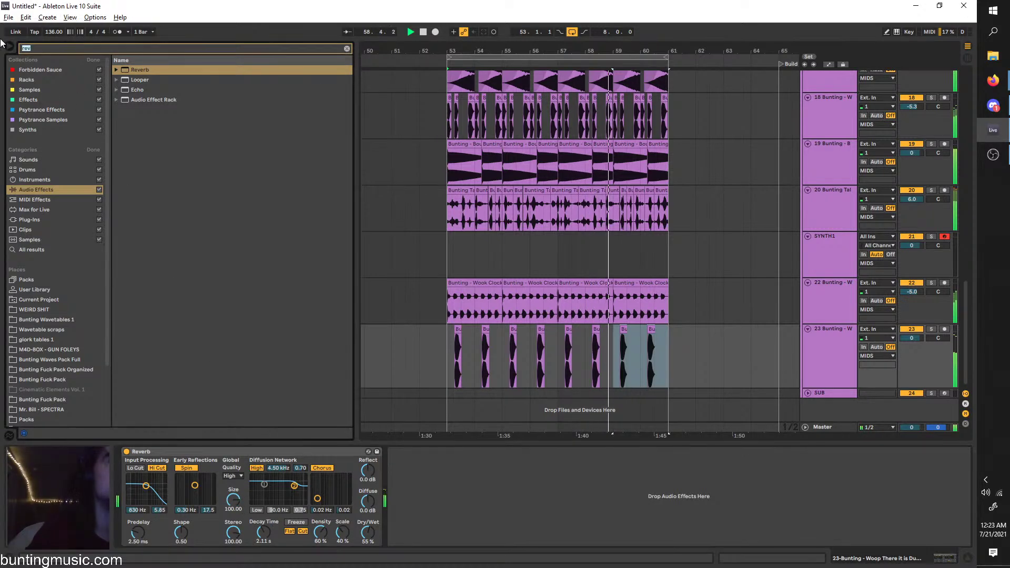
pyautogui.moveTo(138, 90); pyautogui.dragTo(129, 458)
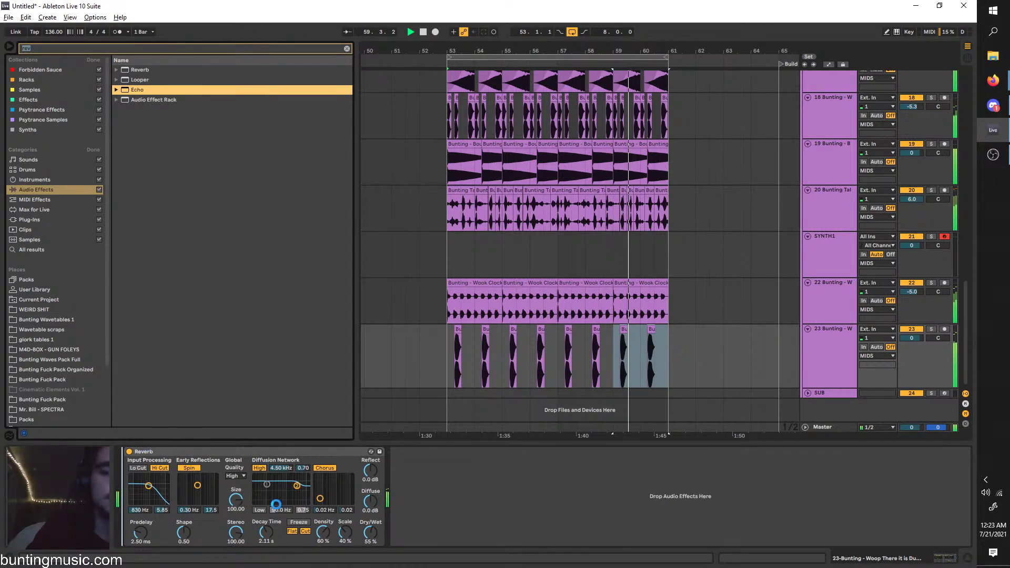
pyautogui.moveTo(275, 504); pyautogui.dragTo(276, 504)
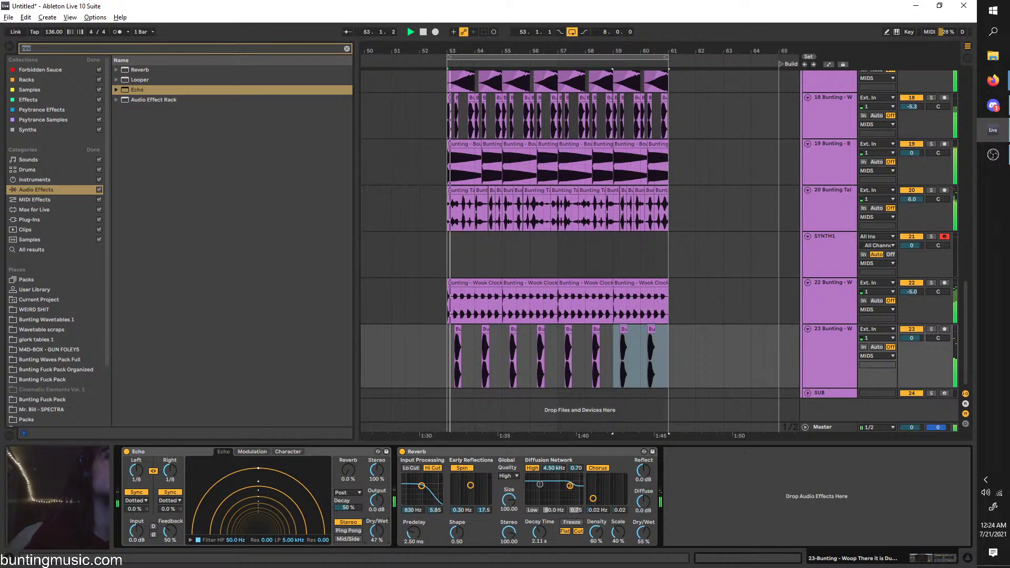
pyautogui.moveTo(915, 337); pyautogui.dragTo(915, 350)
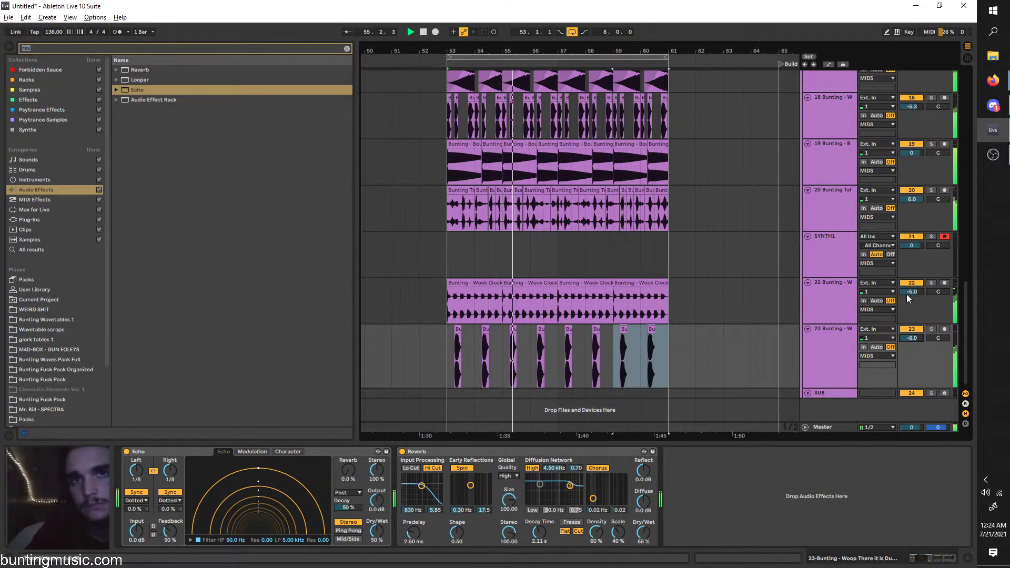
# Copy the Delay from track 18 onto the Wook Clock Bass 2 track
pyautogui.click(794, 292)
pyautogui.click(822, 128)
pyautogui.press('space')
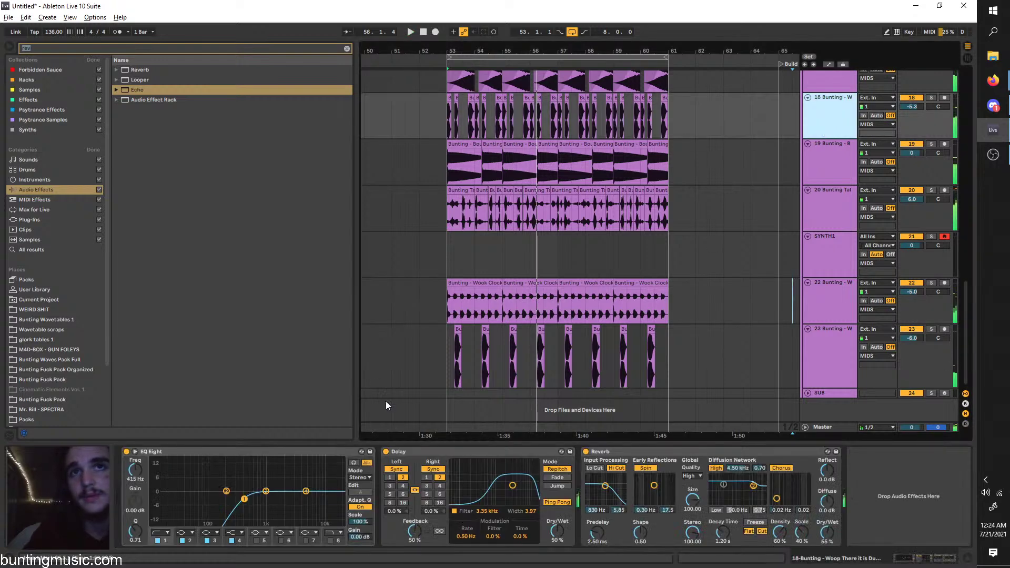
pyautogui.click(462, 451)
pyautogui.click(847, 302)
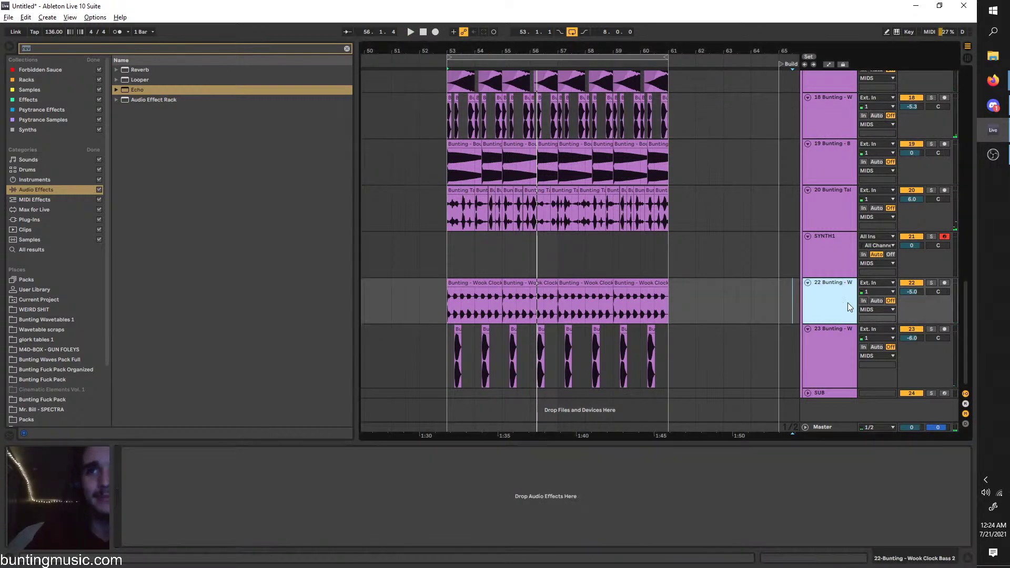
pyautogui.hotkey('ctrl', 'v')
pyautogui.click(821, 285)
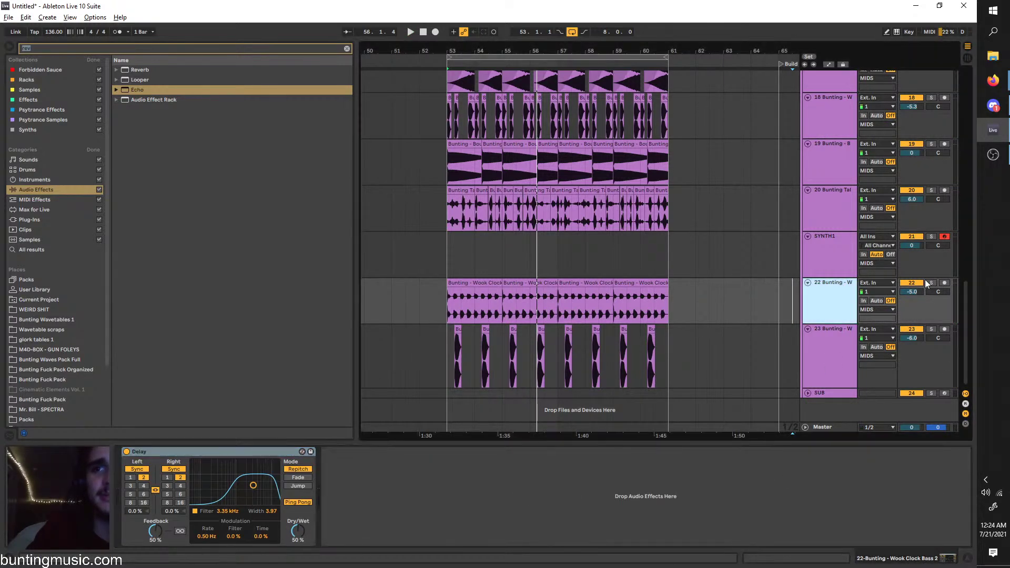
# Solo Wook Clock Bass 2 while setting its Delay filter to 601 Hz with width 4.53, add a Reverb, and unsolo it
pyautogui.press('space')
pyautogui.click(930, 283)
pyautogui.press('space')
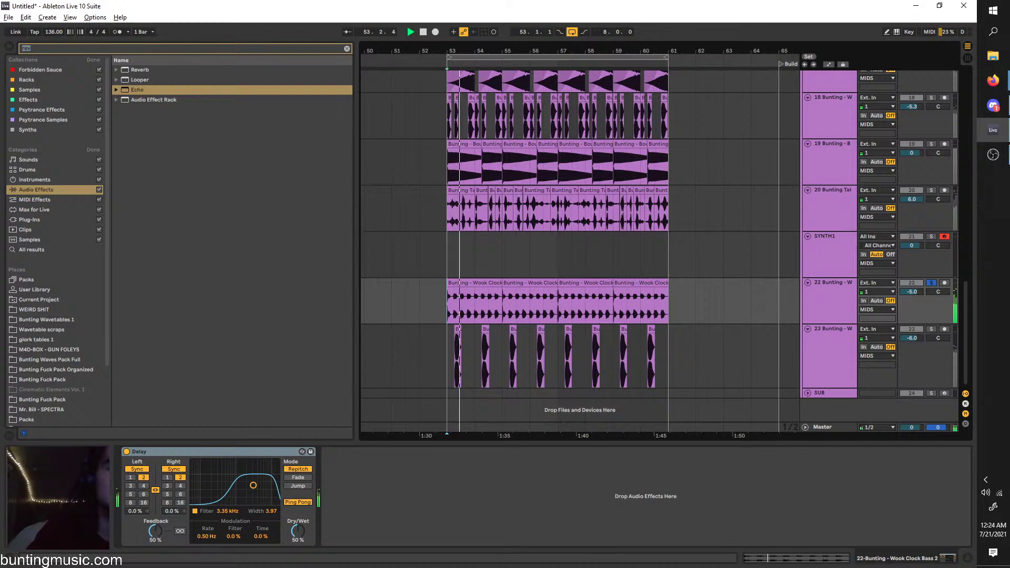
pyautogui.moveTo(253, 485); pyautogui.dragTo(228, 482)
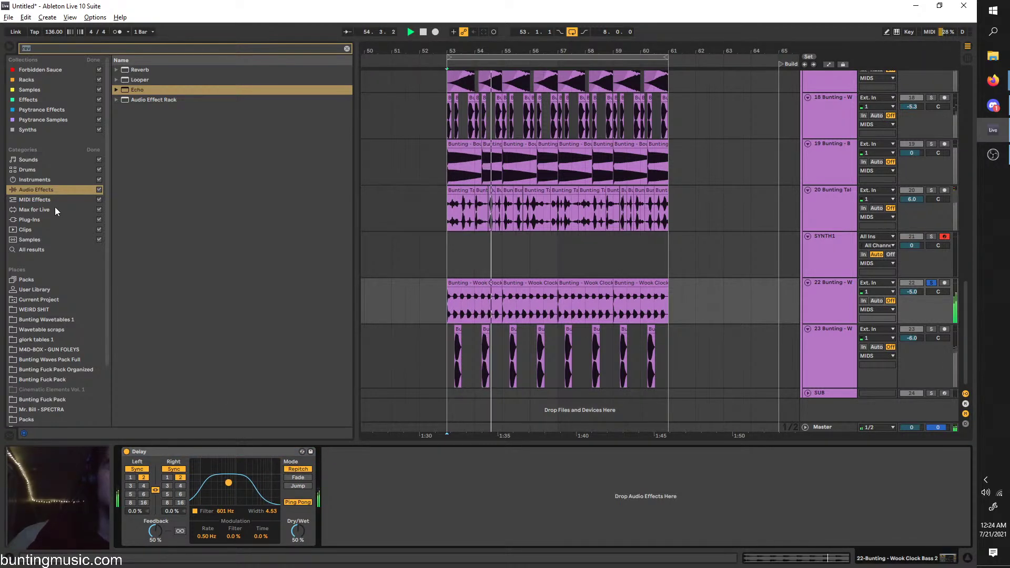
pyautogui.click(136, 70)
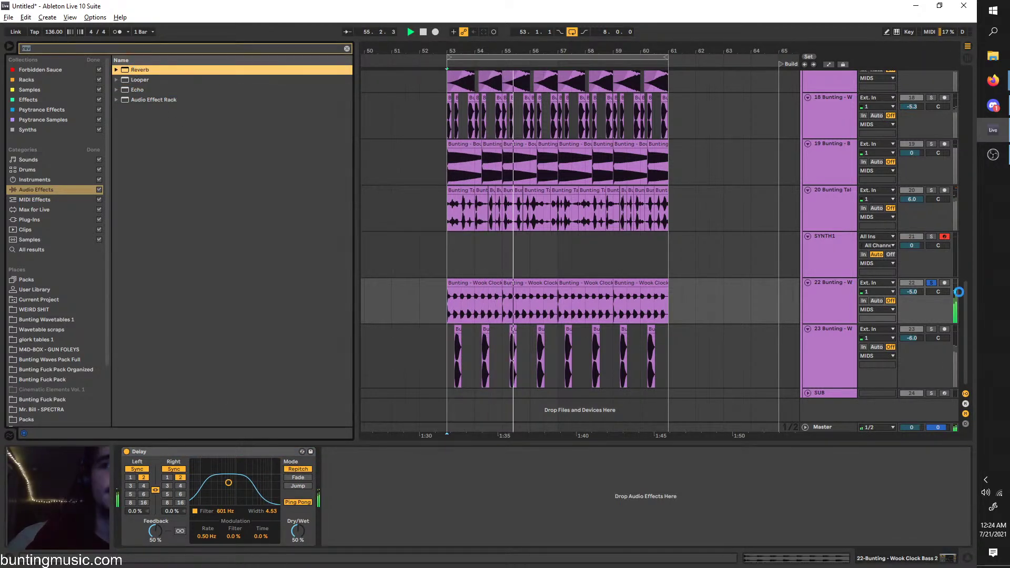
pyautogui.click(931, 283)
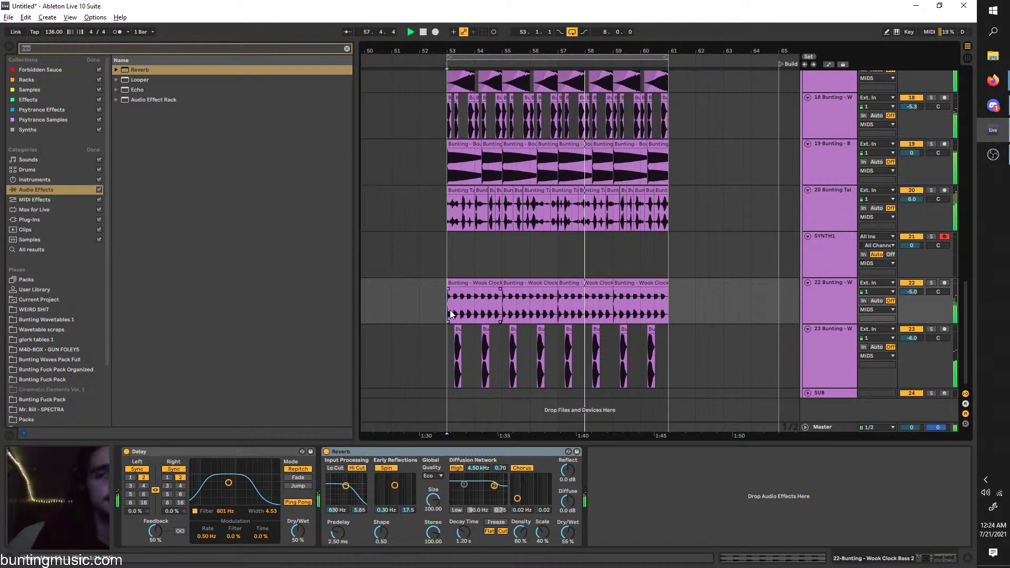
# Insert a new audio track below the Woop There it is track and clear the browser search
pyautogui.rightClick(828, 362)
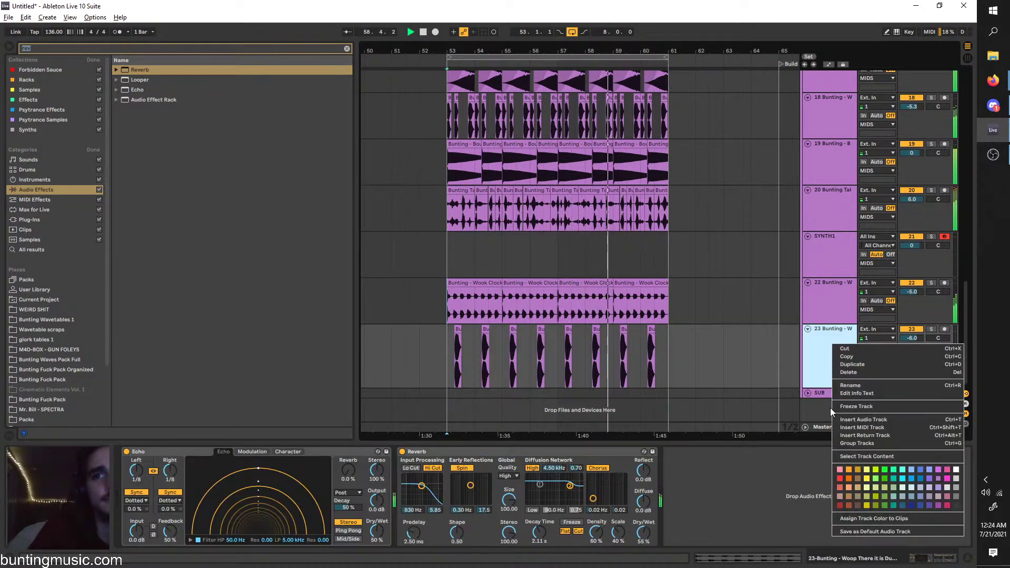
pyautogui.click(869, 418)
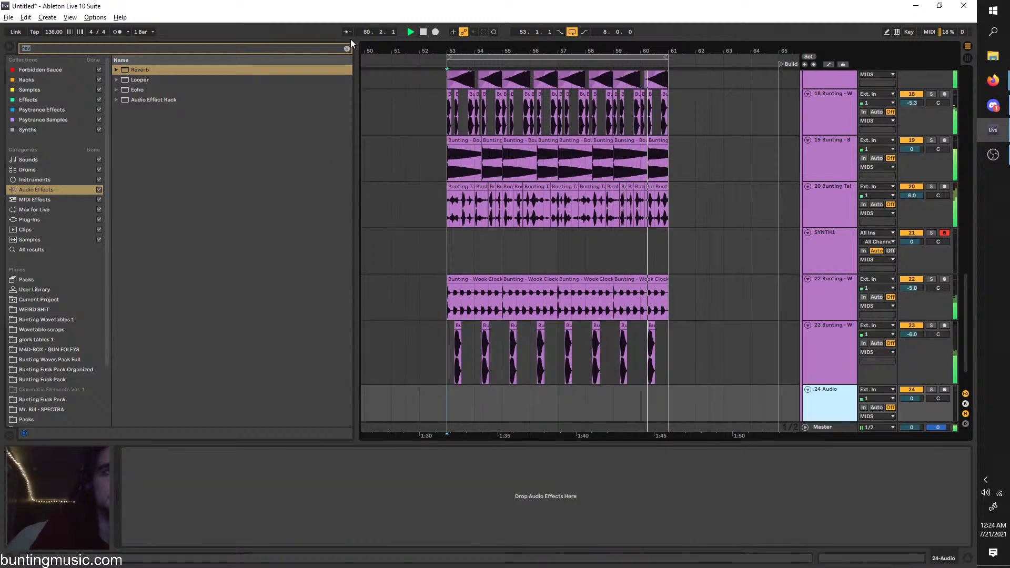
pyautogui.press('BackSpace')
pyautogui.scroll(1, 444, 218)
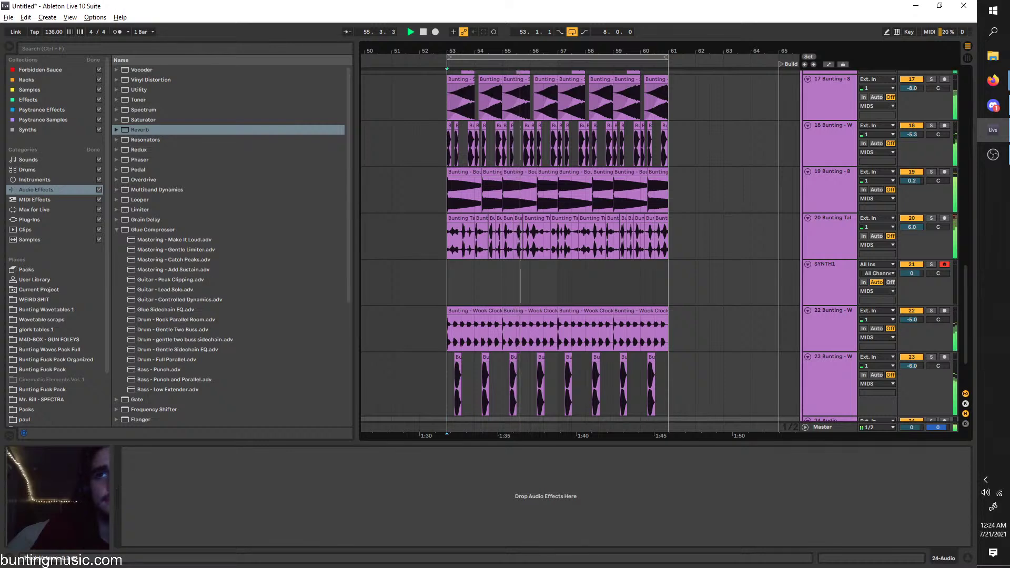
# Solo the Bouncy 808 track and add an inverted Auto Pan with 0° phase, 100% amount and a synced 1/16 rate
pyautogui.click(554, 180)
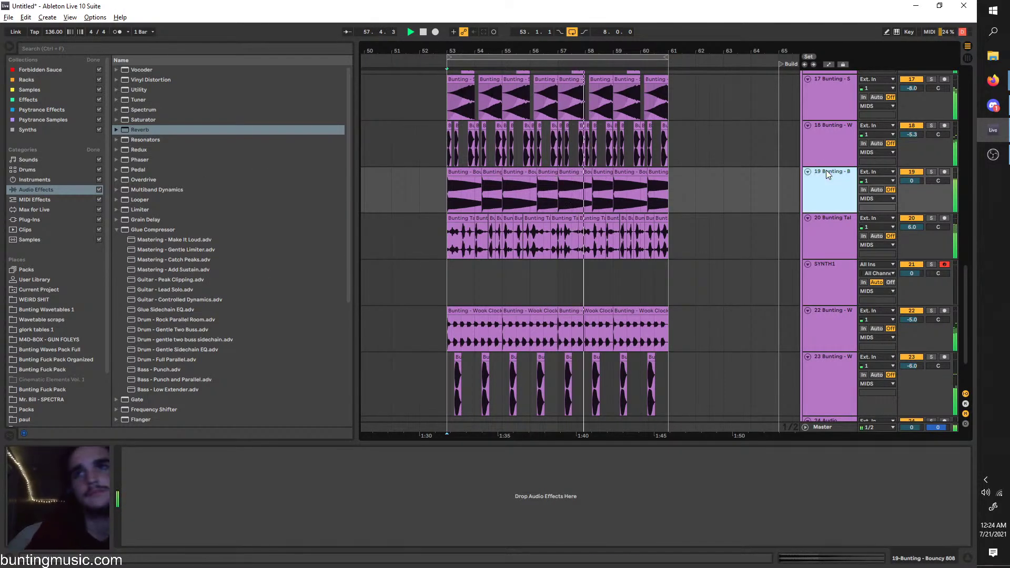
pyautogui.click(932, 175)
pyautogui.click(109, 46)
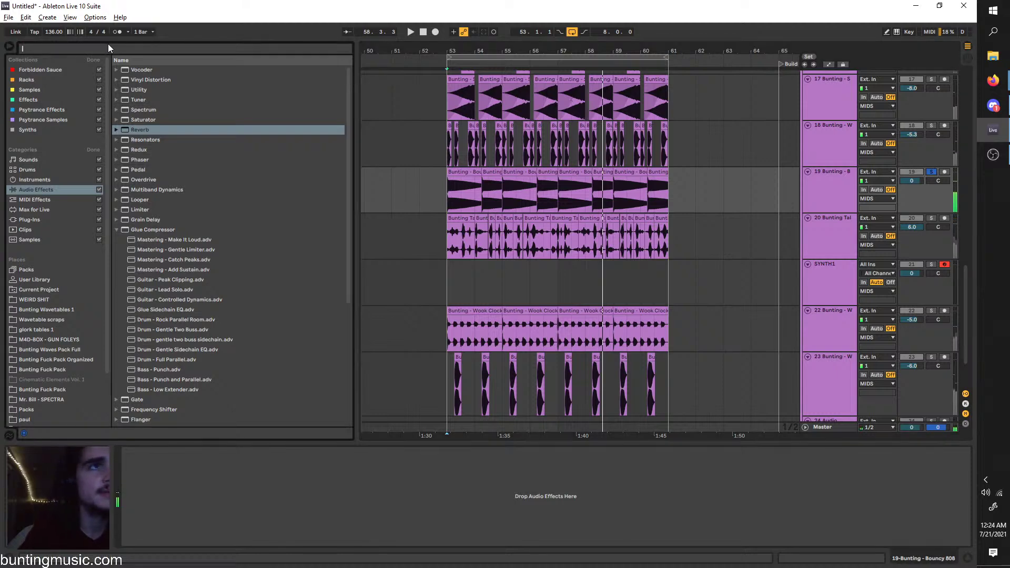
pyautogui.write('aut')
pyautogui.click(123, 80)
pyautogui.moveTo(122, 73); pyautogui.dragTo(185, 552)
pyautogui.press('space')
pyautogui.click(142, 537)
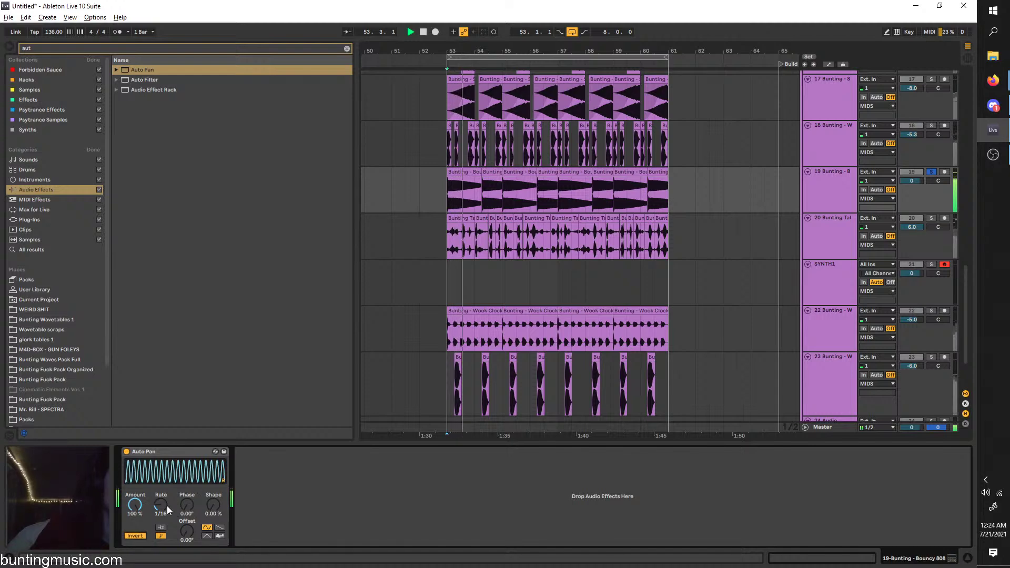
# Set the Auto Pan rate to 1/8 and its amount to 0%, and show the Amount automation on the Bouncy 808 track
pyautogui.press('space')
pyautogui.press('space')
pyautogui.moveTo(162, 505); pyautogui.dragTo(134, 558)
pyautogui.press('space')
pyautogui.press('space')
pyautogui.scroll(3, 460, 211)
pyautogui.press('a')
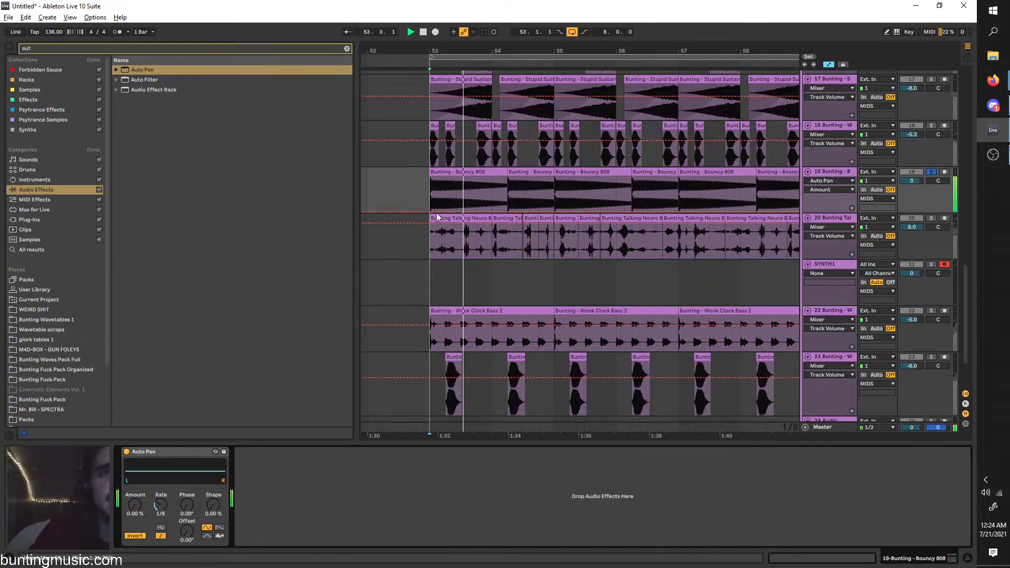
# Draw an Auto Pan Amount ramp from 0% to 100% across bars 53 to 55 and duplicate it up to bar 61
pyautogui.click(431, 211)
pyautogui.moveTo(438, 212); pyautogui.dragTo(507, 177)
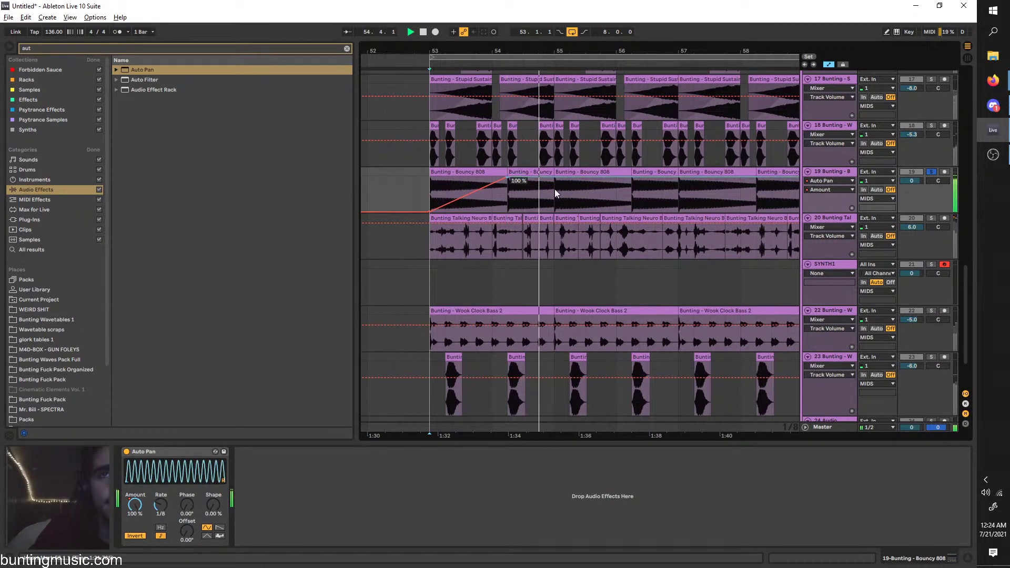
pyautogui.moveTo(508, 178); pyautogui.dragTo(431, 195)
pyautogui.hotkey('ctrl', 'd')
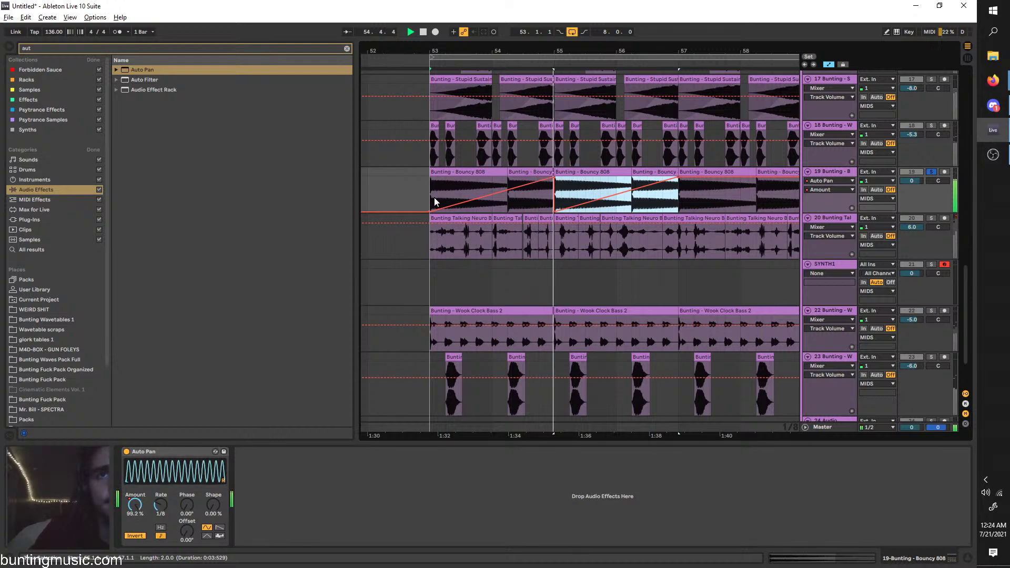
pyautogui.scroll(-3, 435, 197)
pyautogui.hotkey('ctrl', 'd')
pyautogui.hotkey('ctrl', 'd')
# Unsolo the Bouncy 808 track and raise its volume to 1.0 while the drop plays
pyautogui.click(928, 172)
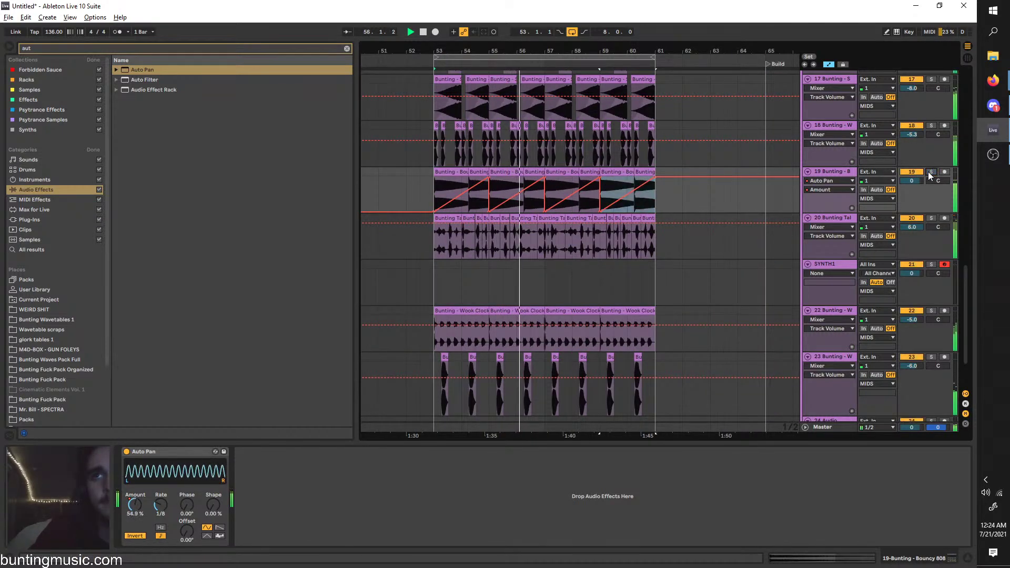
pyautogui.moveTo(913, 180); pyautogui.dragTo(914, 177)
pyautogui.scroll(-2, 529, 236)
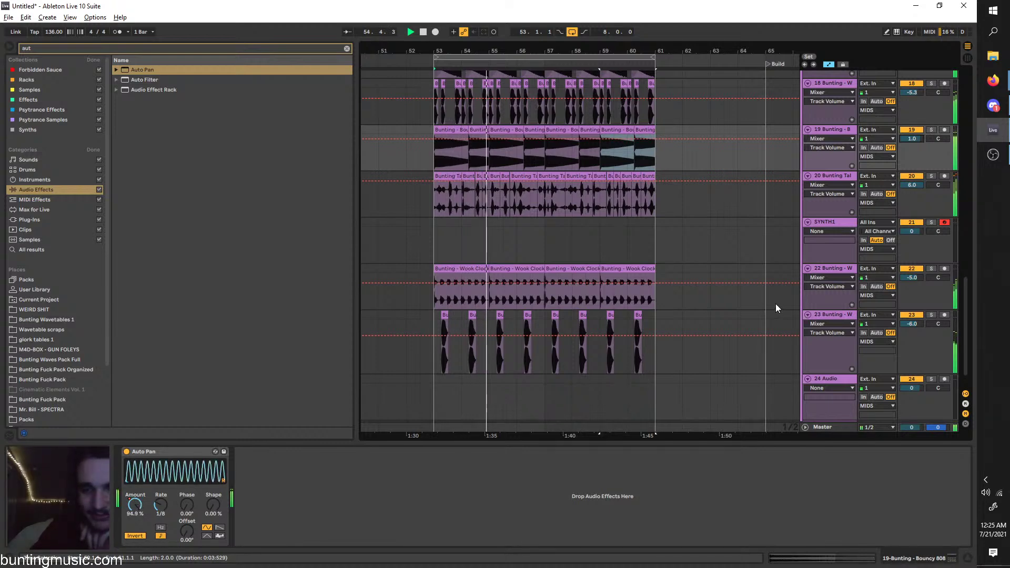
# Select the empty audio track 24, clear the browser search and reopen the Bunting Waves Pack Full folder
pyautogui.scroll(-1, 823, 318)
pyautogui.click(841, 345)
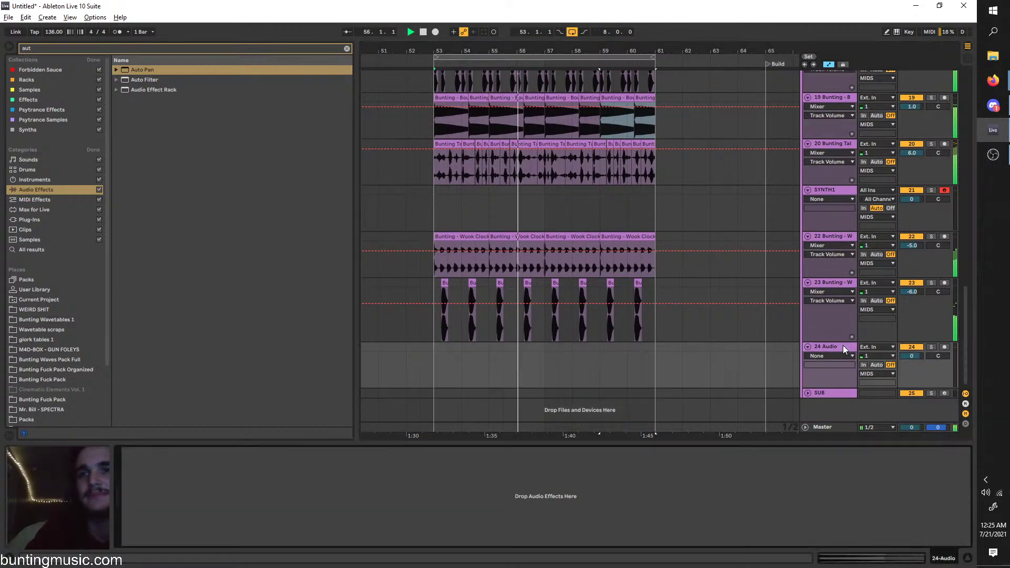
pyautogui.click(347, 49)
pyautogui.scroll(-3, 49, 307)
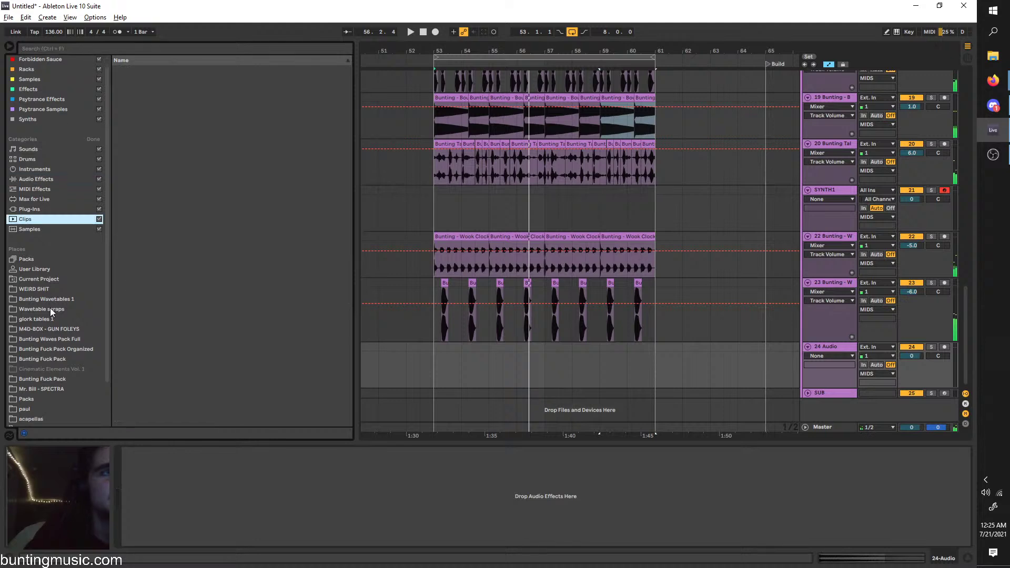
pyautogui.click(74, 299)
# Audition bass samples from the Bunting Waves Pack Full folder, including Help Me Bass, Glizzy One Shot Bass and Frying Pan Bass
pyautogui.scroll(-1, 309, 305)
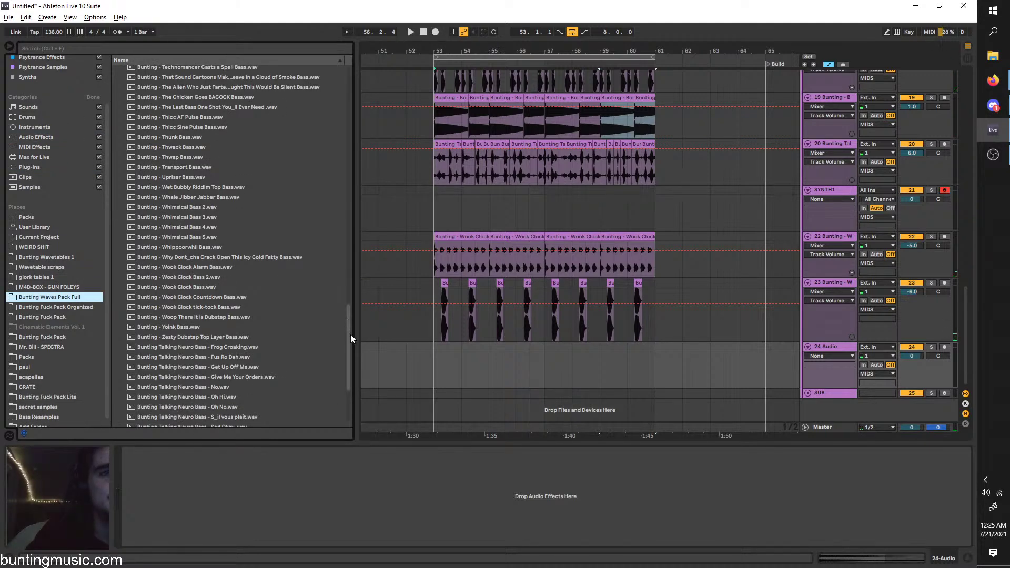
pyautogui.scroll(-5, 351, 333)
pyautogui.click(218, 311)
pyautogui.scroll(20, 304, 219)
pyautogui.click(288, 181)
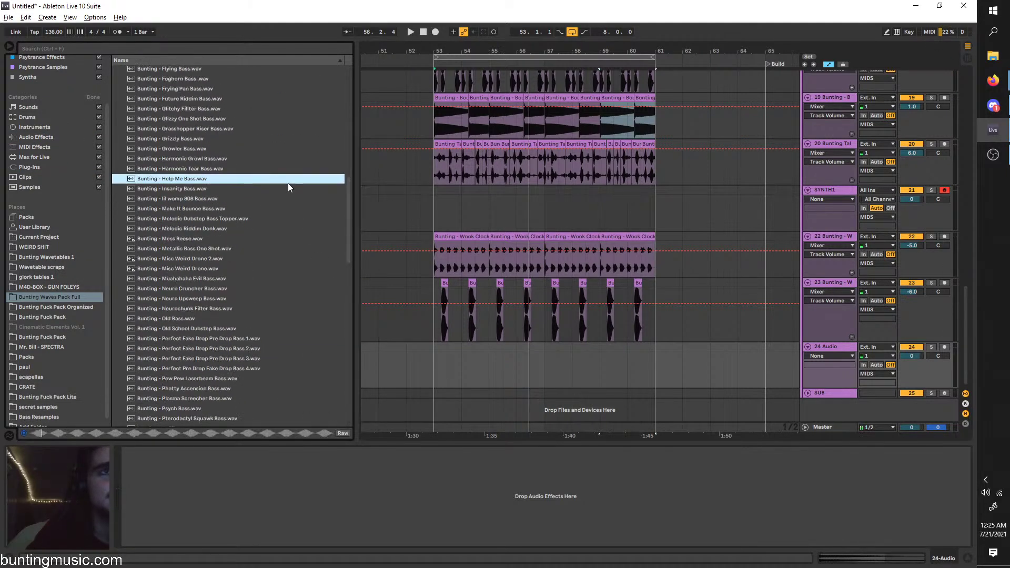
pyautogui.scroll(2, 288, 183)
pyautogui.click(214, 181)
pyautogui.scroll(1, 226, 186)
pyautogui.click(211, 205)
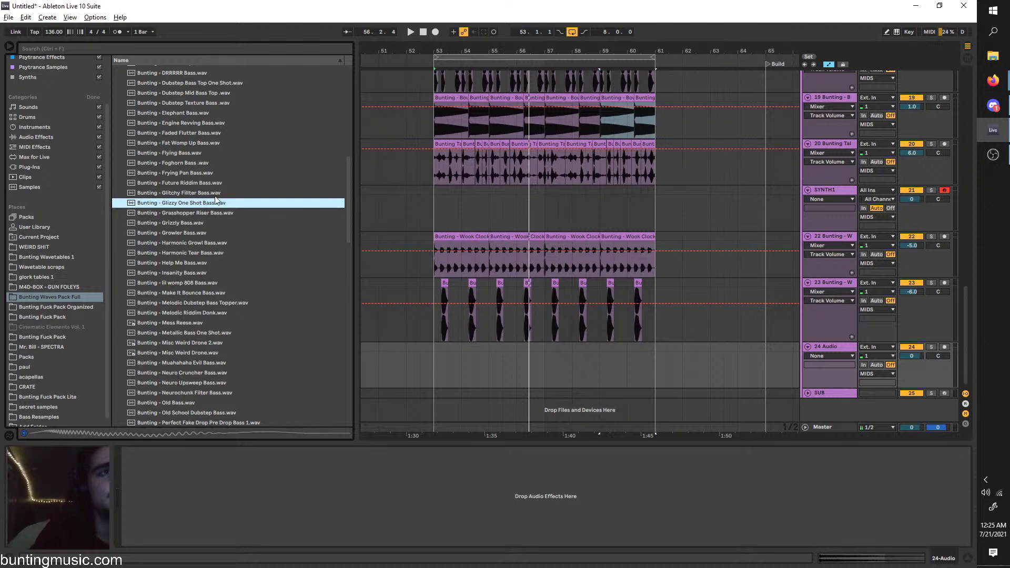
pyautogui.click(213, 173)
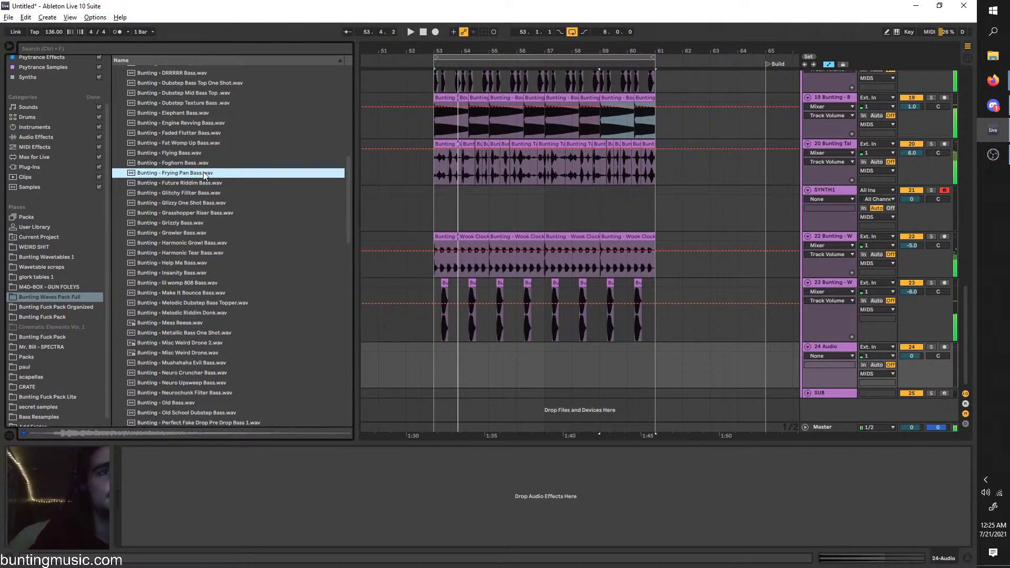
# Play the drop for reference and place the Frying Pan Bass sample at bar 53 on track 24
pyautogui.scroll(8, 355, 151)
pyautogui.click(548, 211)
pyautogui.press('space')
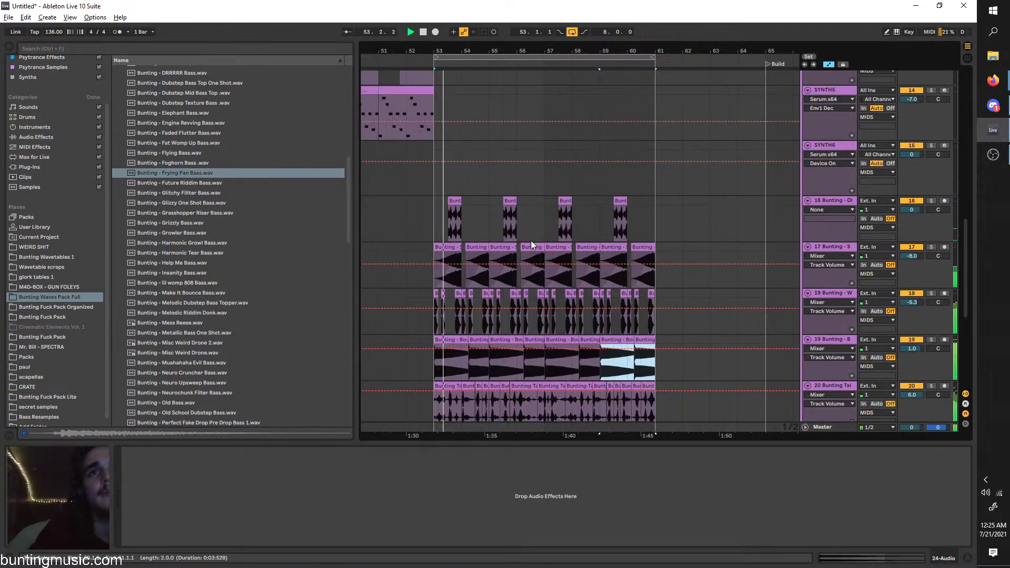
pyautogui.scroll(4, 543, 269)
pyautogui.scroll(-7, 544, 269)
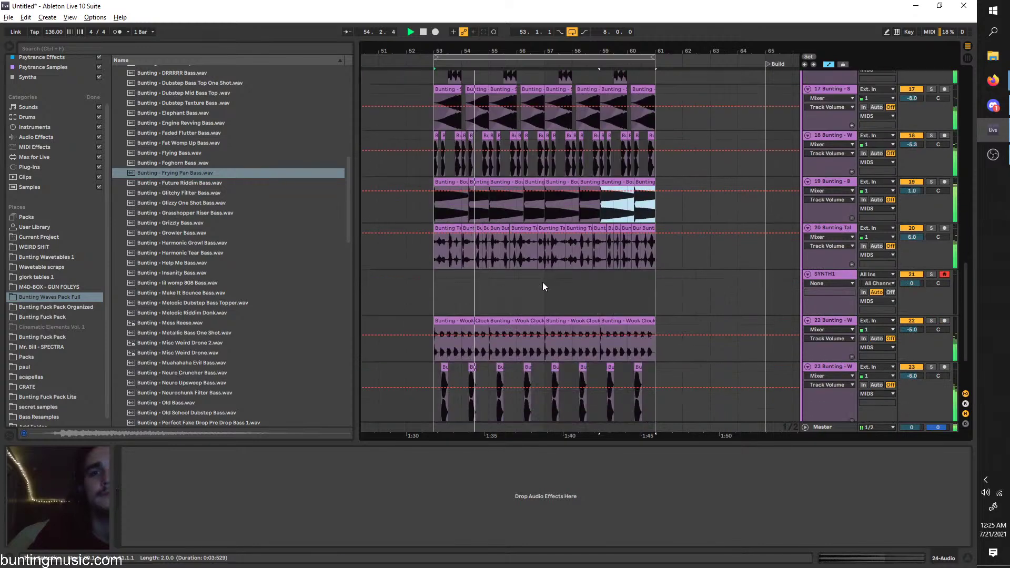
pyautogui.scroll(-3, 544, 284)
pyautogui.click(174, 162)
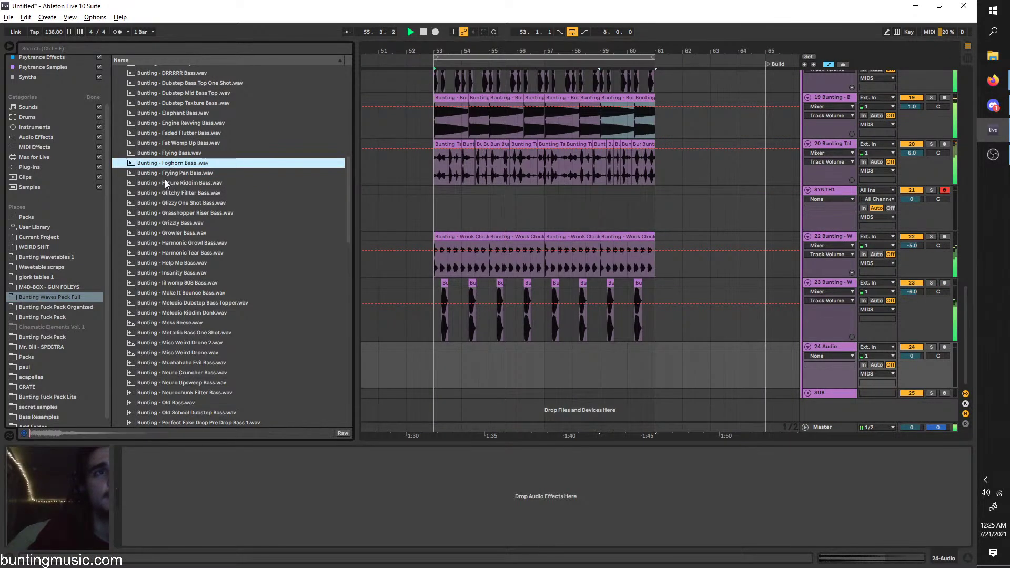
pyautogui.click(147, 174)
pyautogui.moveTo(499, 380); pyautogui.dragTo(434, 375)
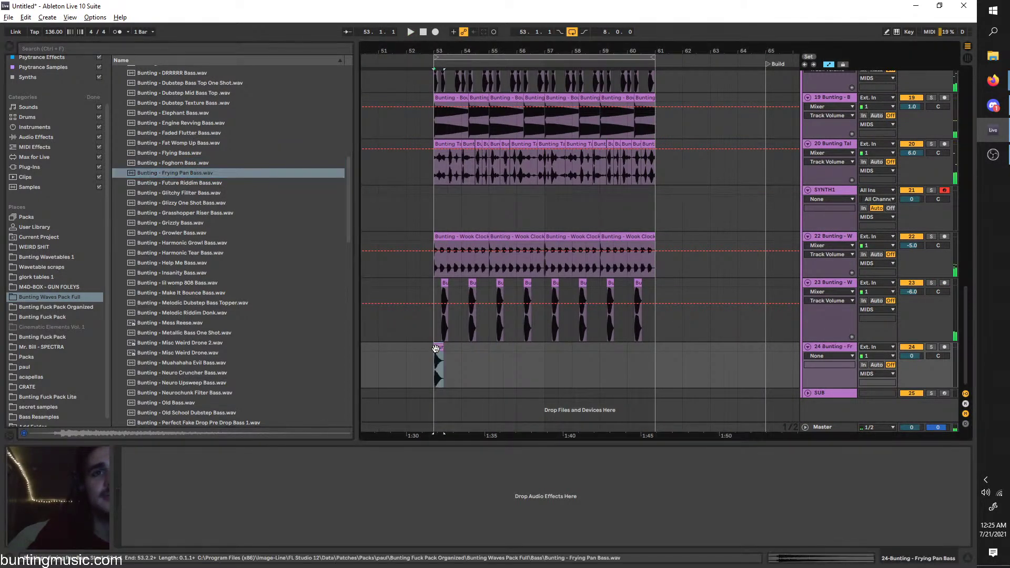
# Solo track 24, warp the Frying Pan Bass clip in Texture mode at 999 BPM and transpose it up 48 semitones
pyautogui.click(930, 289)
pyautogui.click(224, 370)
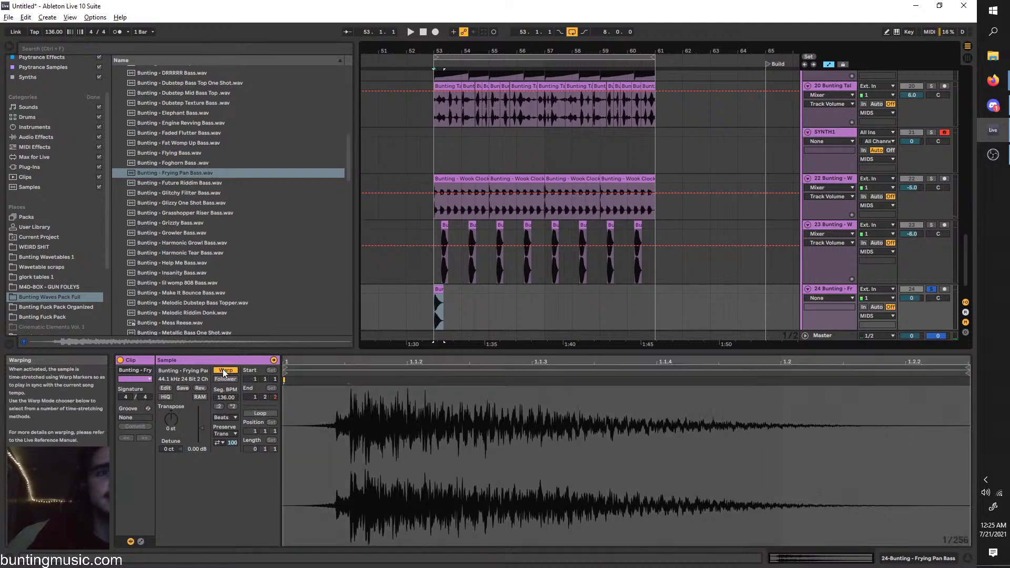
pyautogui.moveTo(230, 397); pyautogui.dragTo(230, 315)
pyautogui.click(229, 417)
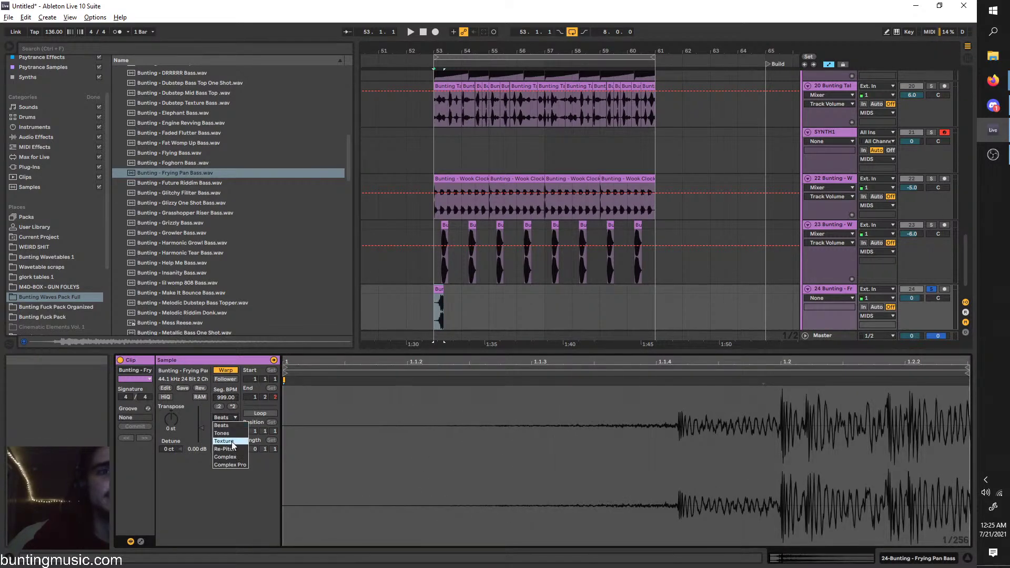
pyautogui.click(231, 443)
pyautogui.press('space')
pyautogui.moveTo(173, 421); pyautogui.dragTo(173, 368)
pyautogui.moveTo(179, 405); pyautogui.dragTo(178, 395)
pyautogui.press('space')
pyautogui.press('space')
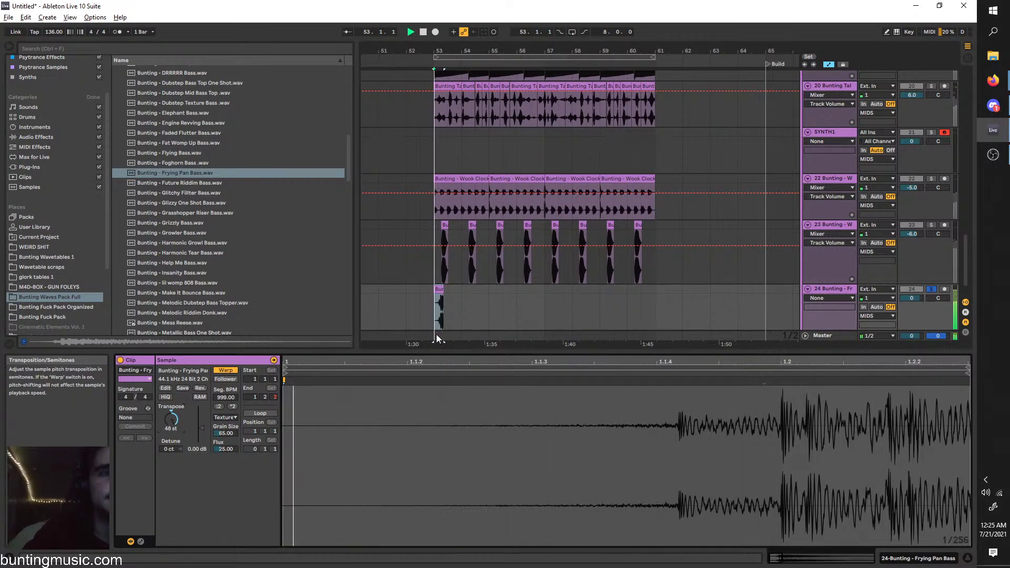
# Lengthen the Frying Pan Bass clip to about two and a half bars and transpose it to -38 semitones
pyautogui.press('space')
pyautogui.moveTo(443, 289); pyautogui.dragTo(714, 282)
pyautogui.press('space')
pyautogui.moveTo(170, 420); pyautogui.dragTo(171, 510)
pyautogui.press('space')
pyautogui.press('space')
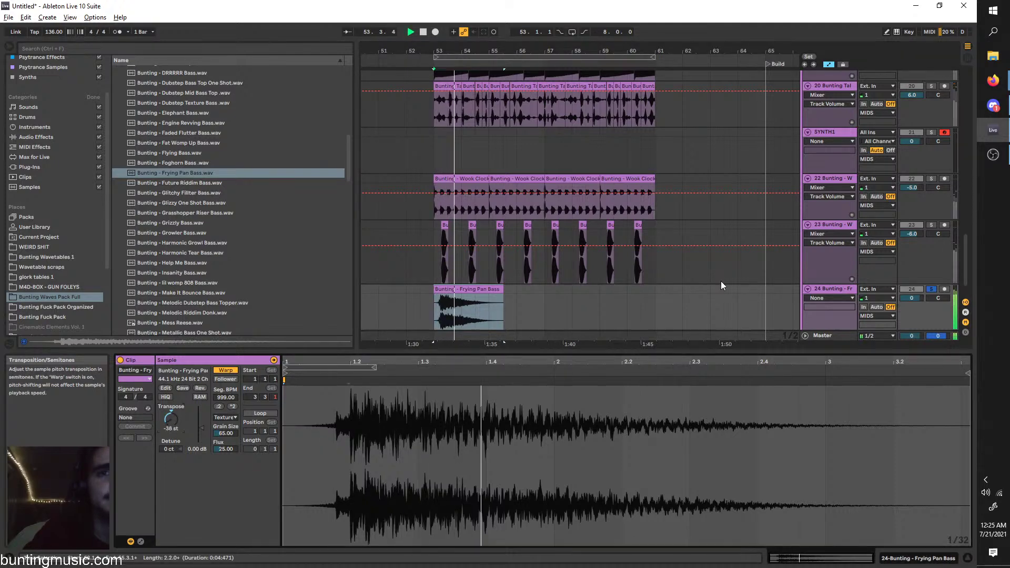
# Unsolo track 24 to hear it within the drop and place Faded Flutter Bass at bar 53 over the Frying Pan clip
pyautogui.click(930, 289)
pyautogui.moveTo(485, 293); pyautogui.dragTo(444, 293)
pyautogui.hotkey('ctrl', 'l')
pyautogui.press('space')
pyautogui.press('space')
pyautogui.scroll(4, 427, 297)
pyautogui.click(157, 133)
pyautogui.scroll(2, 201, 148)
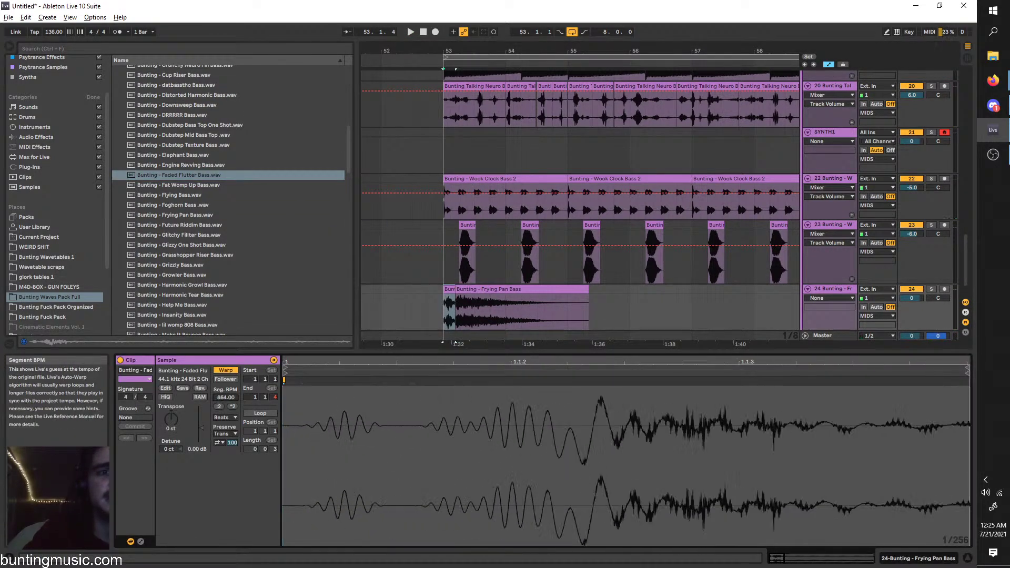
# Warp the Faded Flutter Bass clip in Texture mode at 999 BPM and lengthen it to about one and a half bars
pyautogui.click(225, 417)
pyautogui.click(224, 438)
pyautogui.press('space')
pyautogui.moveTo(456, 287); pyautogui.dragTo(712, 266)
pyautogui.hotkey('ctrl', 'l')
pyautogui.press('space')
pyautogui.press('space')
pyautogui.moveTo(229, 401); pyautogui.dragTo(229, 368)
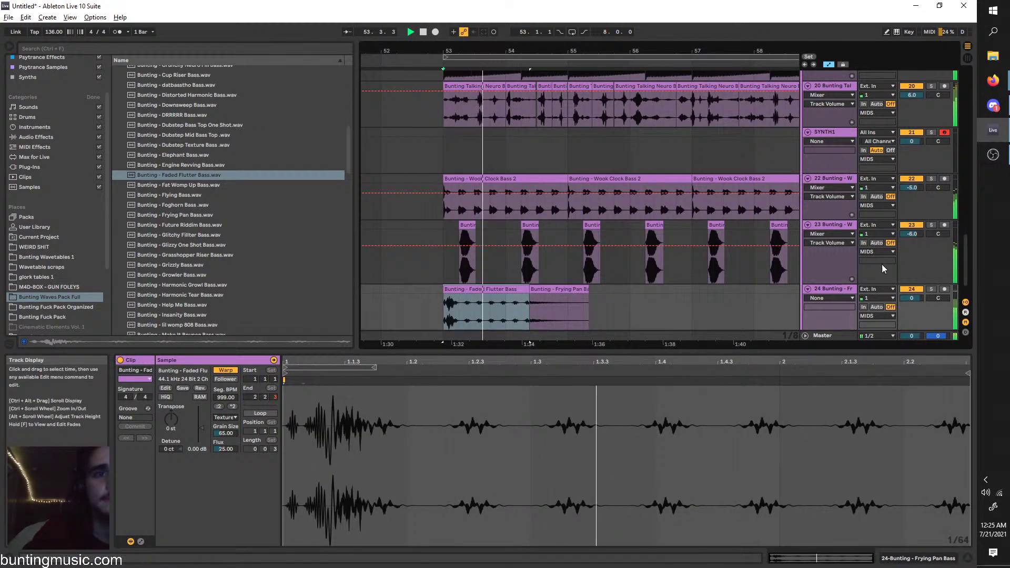
# Set the Faded Flutter Bass clip's grain size to 263 and transpose it to -48 semitones, checking it in playback
pyautogui.moveTo(226, 433); pyautogui.dragTo(171, 368)
pyautogui.press('space')
pyautogui.press('space')
pyautogui.press('space')
pyautogui.press('space')
pyautogui.press('space')
pyautogui.hotkey('ctrl', 'l')
pyautogui.press('space')
pyautogui.moveTo(170, 419); pyautogui.dragTo(171, 478)
pyautogui.hotkey('ctrl', 'l')
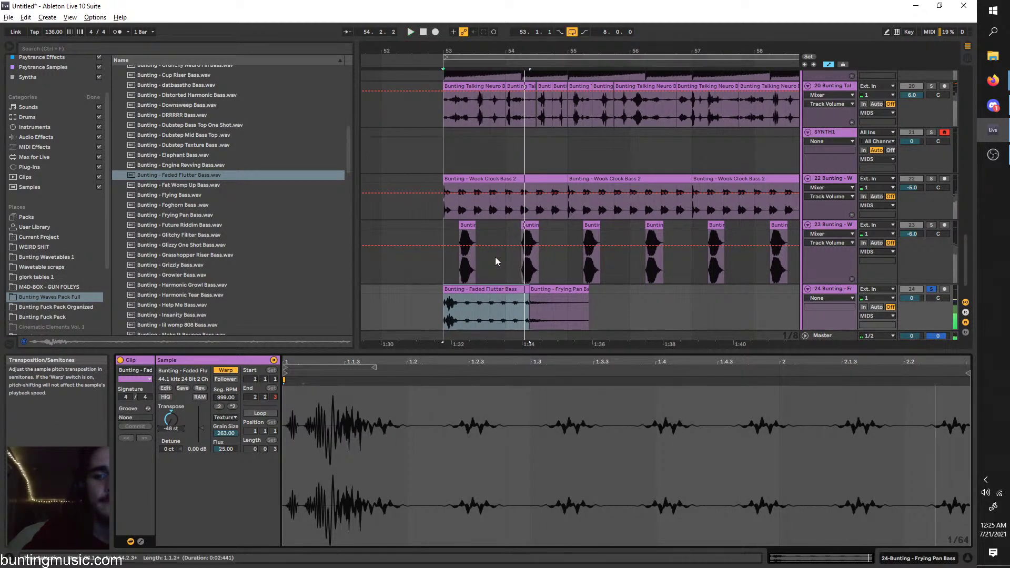
# Duplicate the first bar of the Faded Flutter Bass clip repeatedly along track 24
pyautogui.press('space')
pyautogui.press('space')
pyautogui.moveTo(506, 305); pyautogui.dragTo(445, 289)
pyautogui.hotkey('ctrl', 'd')
pyautogui.hotkey('ctrl', 'd')
pyautogui.hotkey('ctrl', 'd')
pyautogui.hotkey('ctrl', 'd')
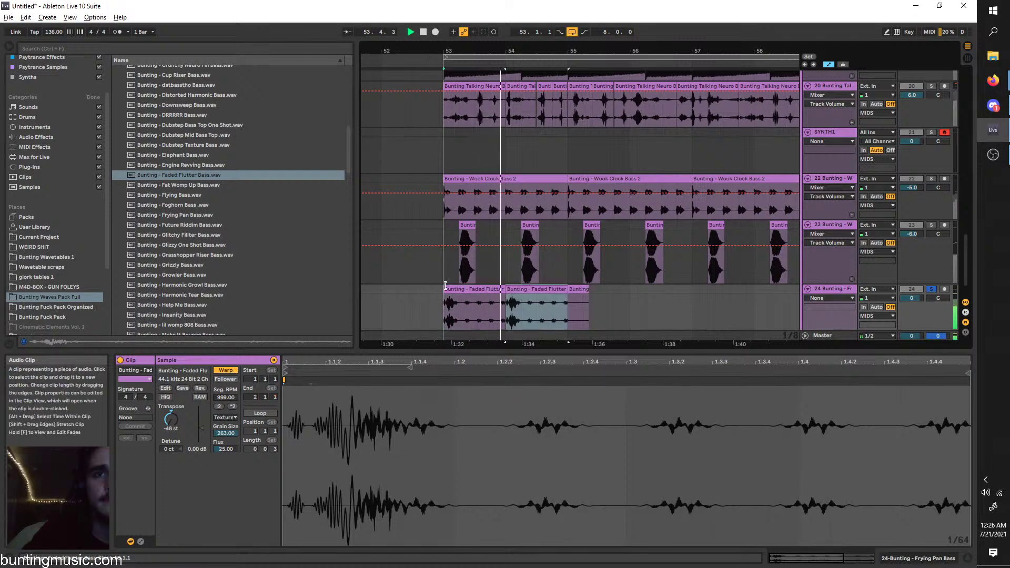
pyautogui.scroll(-5, 444, 290)
pyautogui.hotkey('ctrl', 'd')
# Delete all the Faded Flutter Bass clips from track 24 and stop playback
pyautogui.moveTo(553, 306); pyautogui.dragTo(442, 290)
pyautogui.press('Delete')
pyautogui.press('space')
# Audition DRRRRR Bass and another bass sample, and switch from the Bass folder to the Synth Loops folder
pyautogui.click(229, 116)
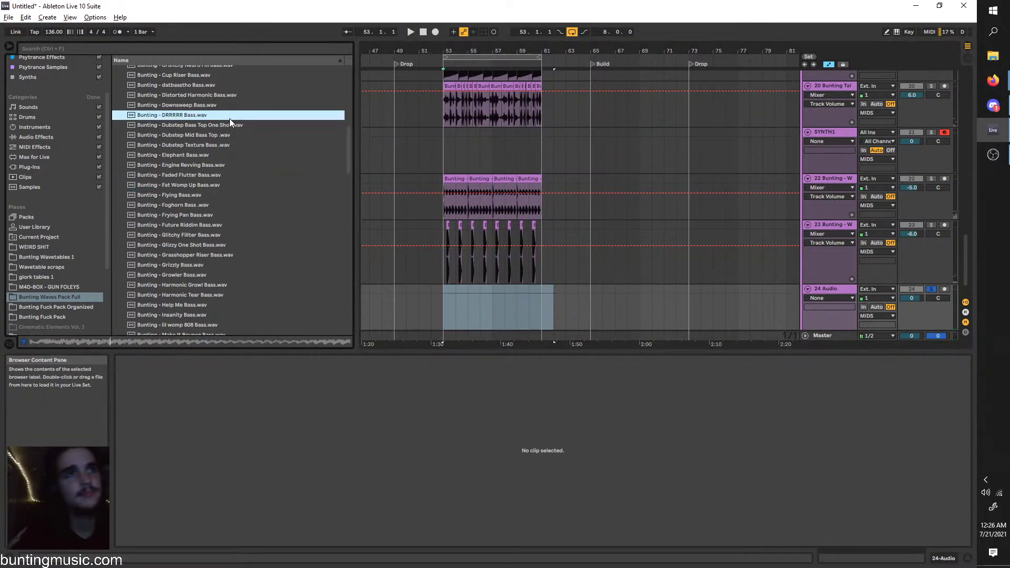
pyautogui.scroll(4, 221, 180)
pyautogui.click(220, 164)
pyautogui.scroll(4, 213, 175)
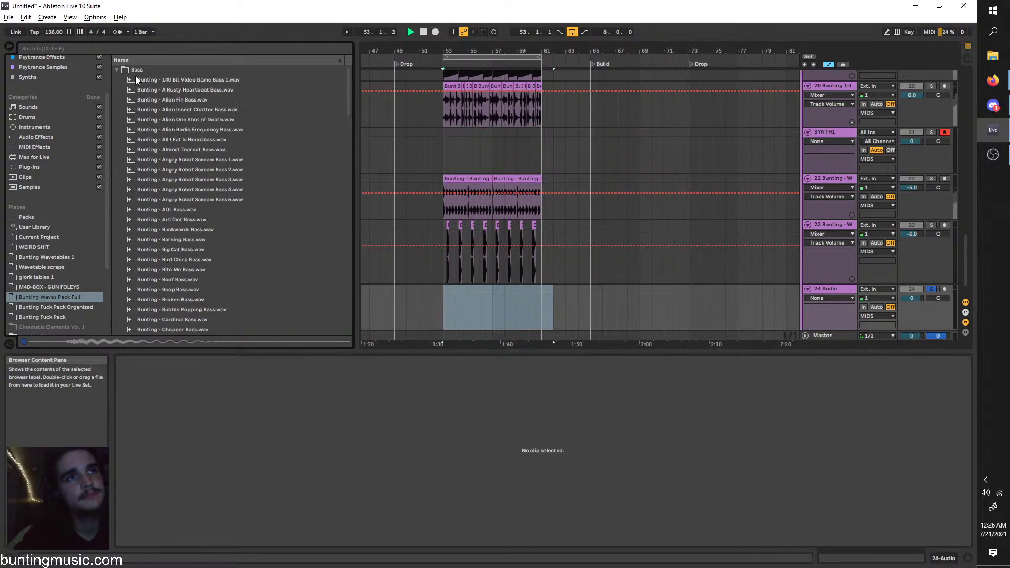
pyautogui.click(116, 71)
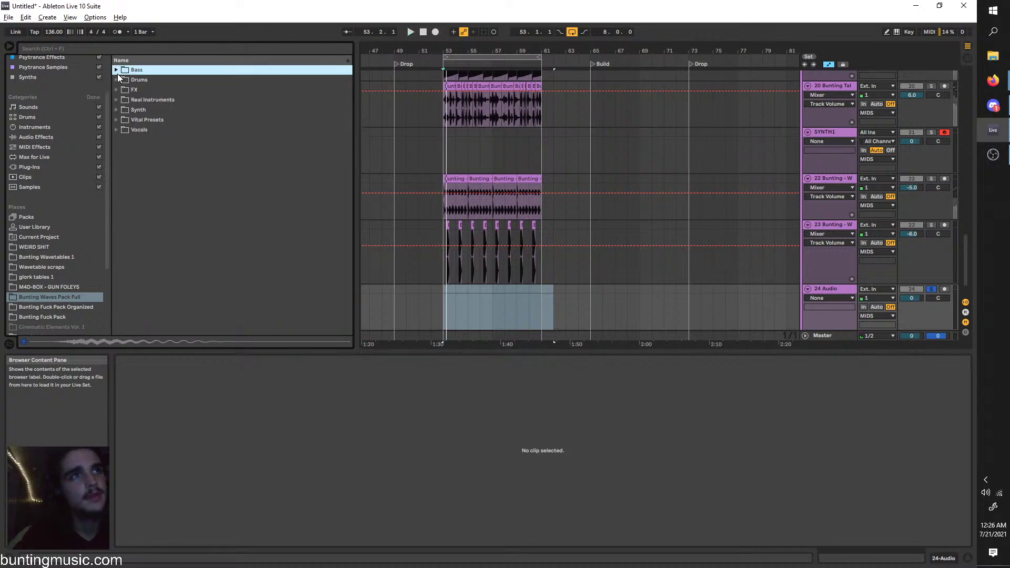
pyautogui.click(117, 110)
pyautogui.click(116, 111)
pyautogui.click(123, 120)
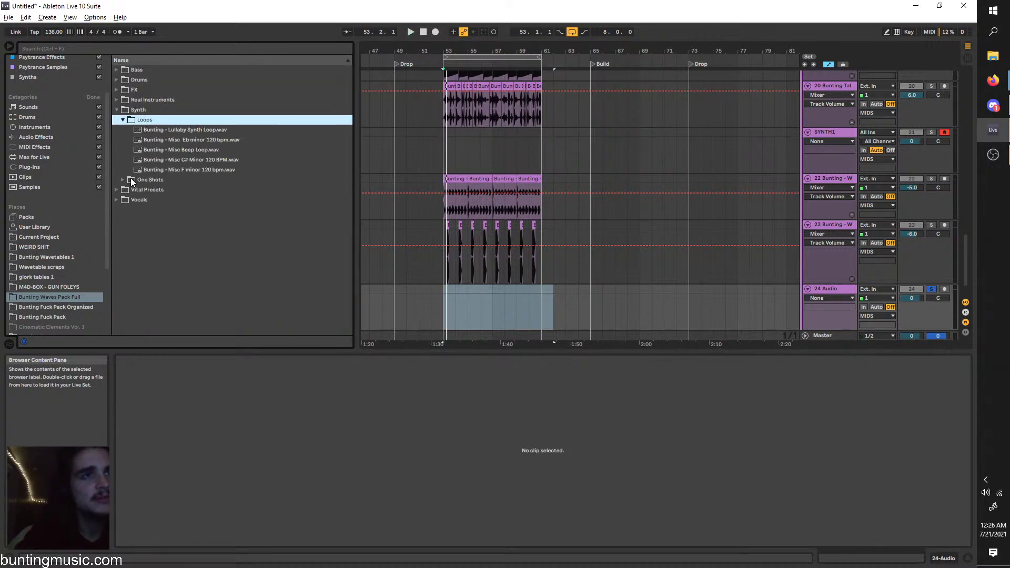
# Audition the synth loops, including Lullaby Synth Loop, Misc Beep Loop and the Eb minor, F minor and C# Minor loops
pyautogui.click(130, 180)
pyautogui.click(132, 160)
pyautogui.click(132, 121)
pyautogui.click(138, 129)
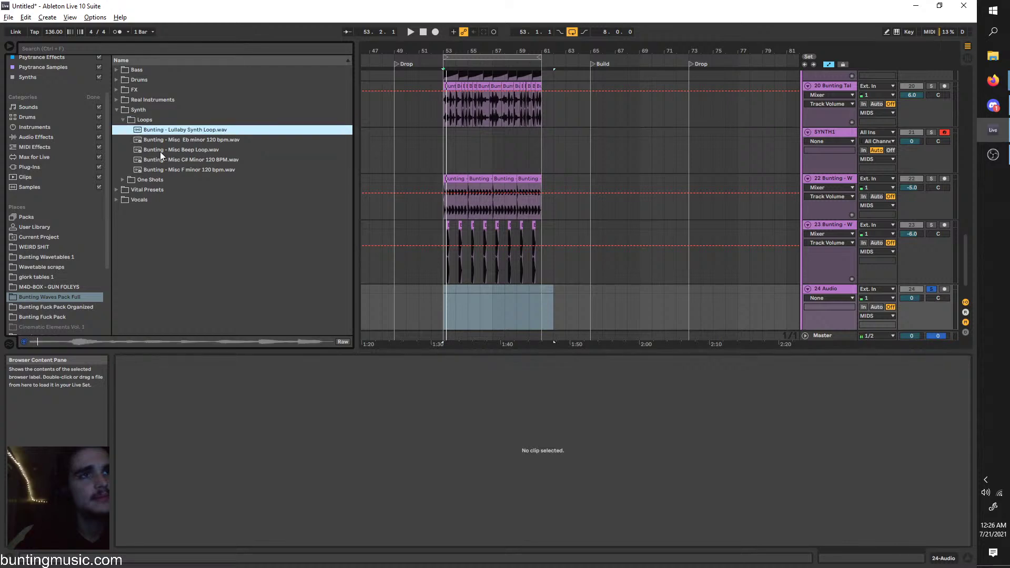
pyautogui.click(151, 151)
pyautogui.click(150, 141)
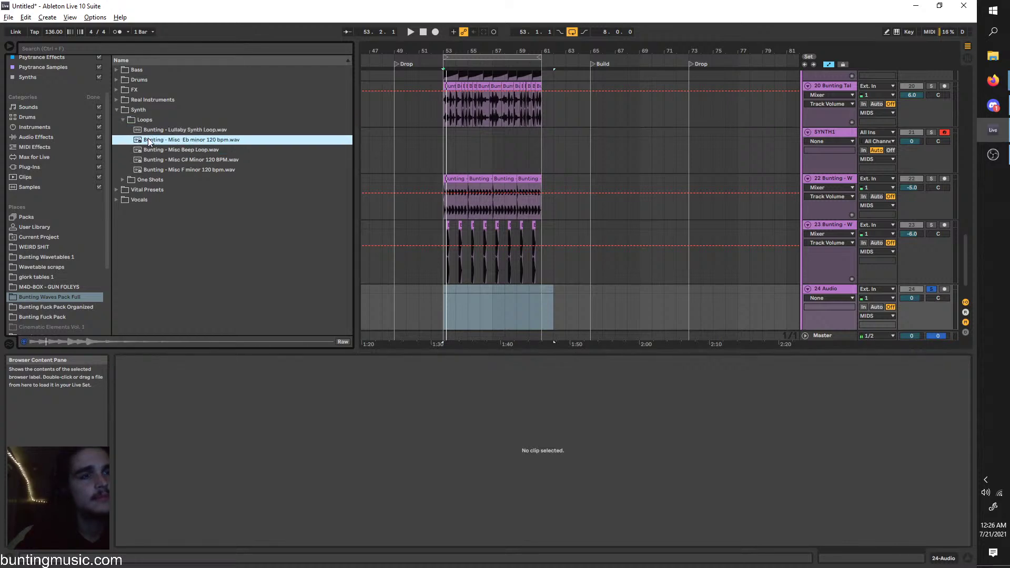
pyautogui.click(166, 168)
pyautogui.click(159, 151)
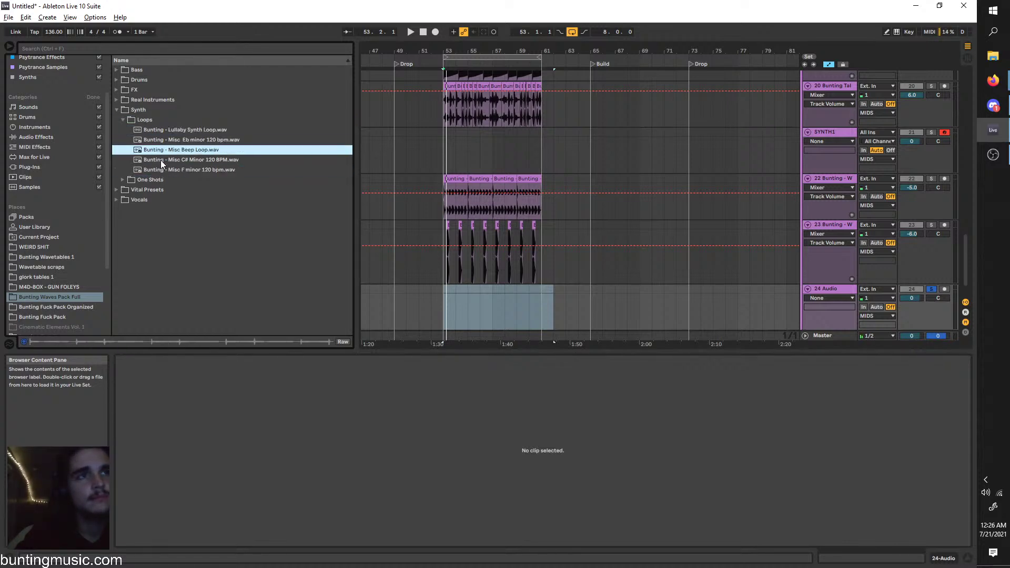
pyautogui.click(163, 169)
pyautogui.click(156, 161)
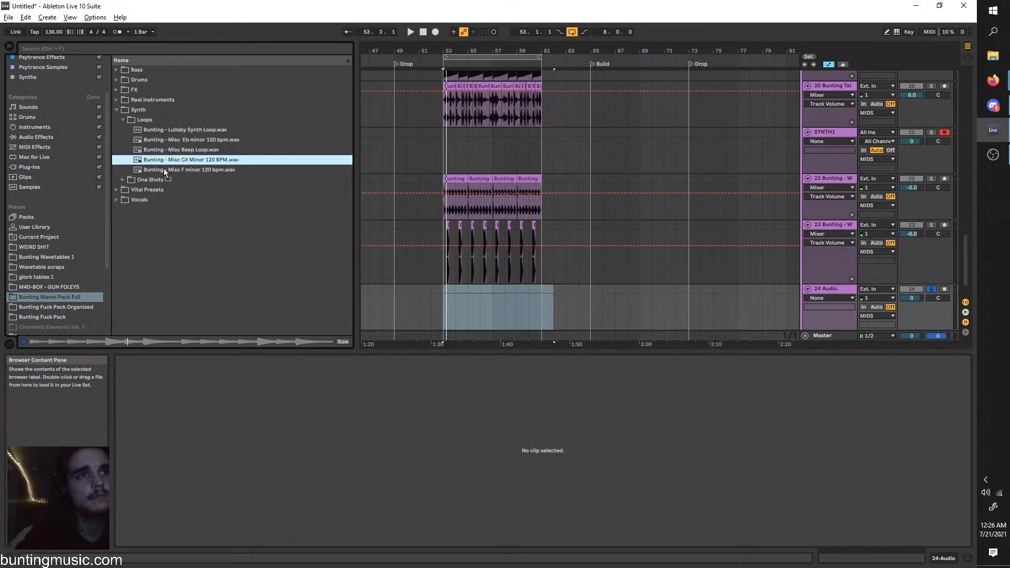
# Place the Misc C# Minor 120 BPM loop at bar 53 on track 24 with its segment BPM doubled to 240, and unsolo the track
pyautogui.moveTo(164, 170); pyautogui.dragTo(444, 308)
pyautogui.press('space')
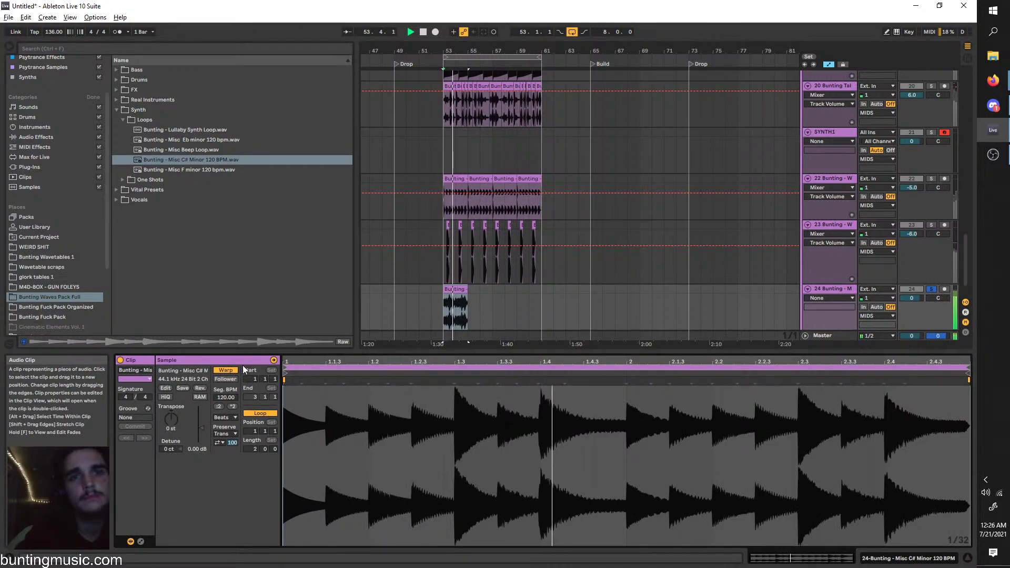
pyautogui.click(232, 407)
pyautogui.click(930, 291)
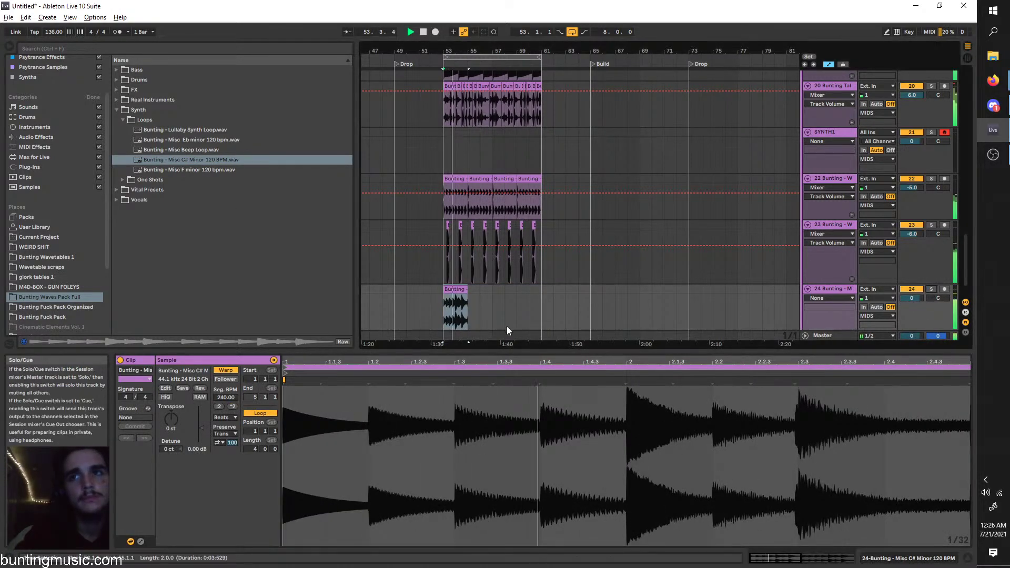
pyautogui.scroll(2, 506, 329)
pyautogui.hscroll(-1, 398, 306)
pyautogui.doubleClick(432, 294)
pyautogui.press('space')
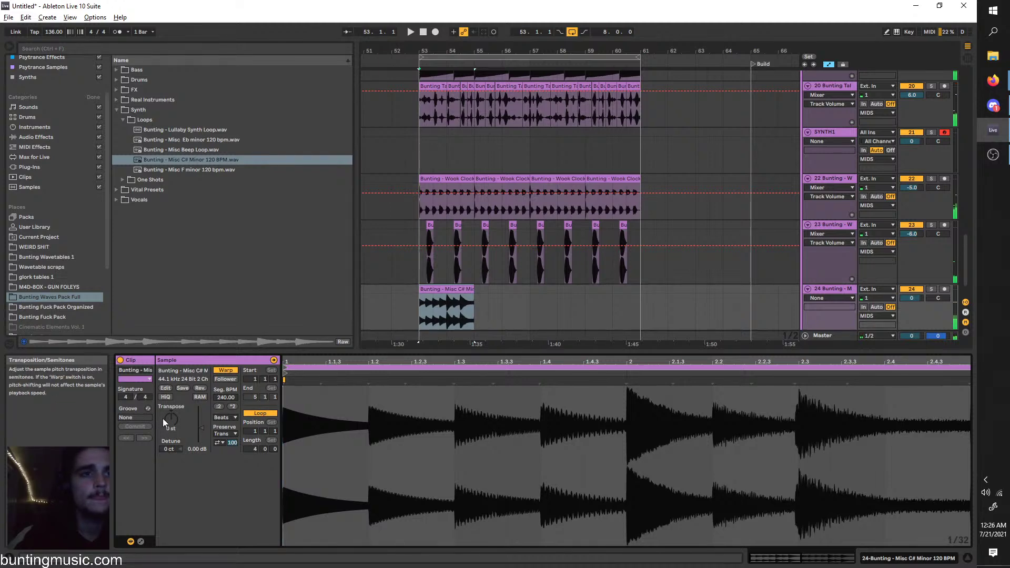
# Transpose the C# Minor loop up 1 semitone and play it against the drop
pyautogui.press('space')
pyautogui.moveTo(171, 419); pyautogui.dragTo(171, 416)
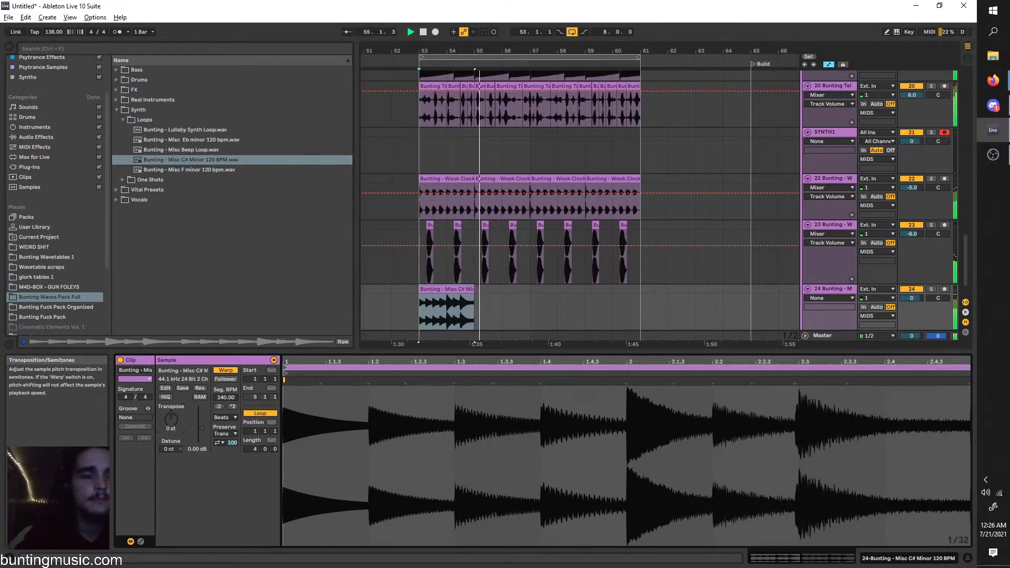
pyautogui.press('space')
pyautogui.press('space')
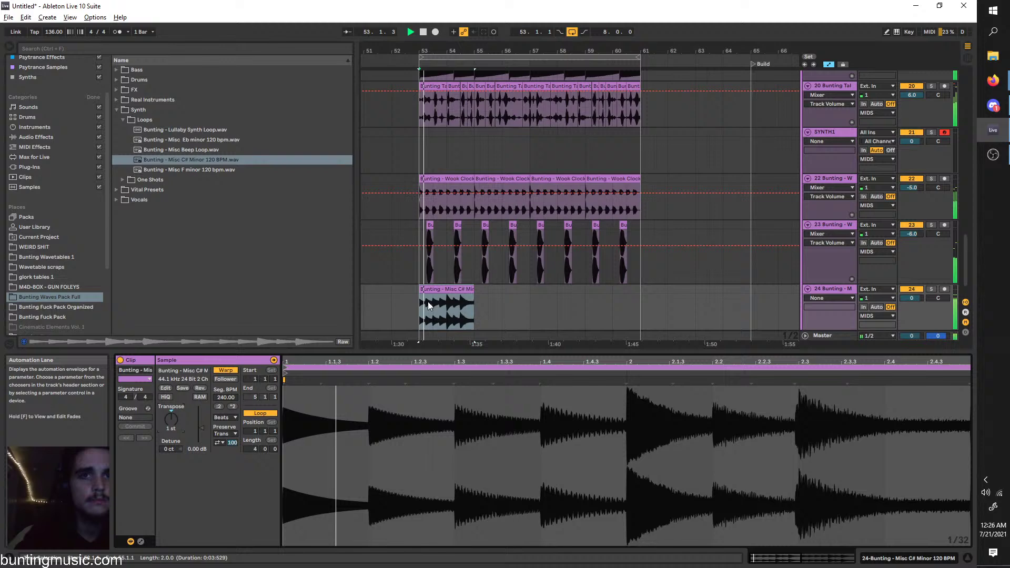
# Review the C# Minor loop's warp mode and Preserve options and set its transpose to -10 semitones
pyautogui.click(223, 417)
pyautogui.click(228, 427)
pyautogui.click(228, 434)
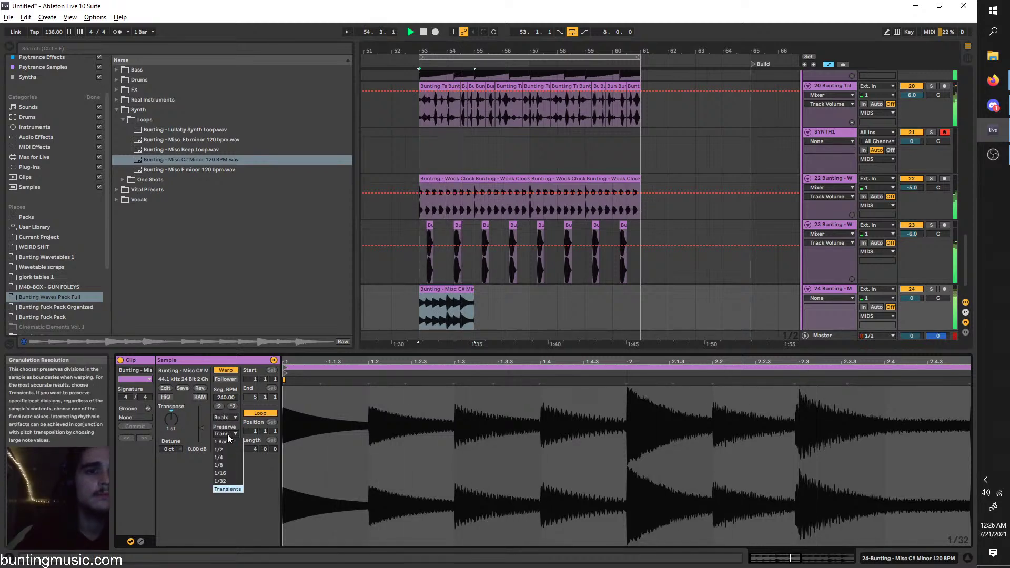
pyautogui.click(225, 431)
pyautogui.moveTo(171, 418); pyautogui.dragTo(171, 450)
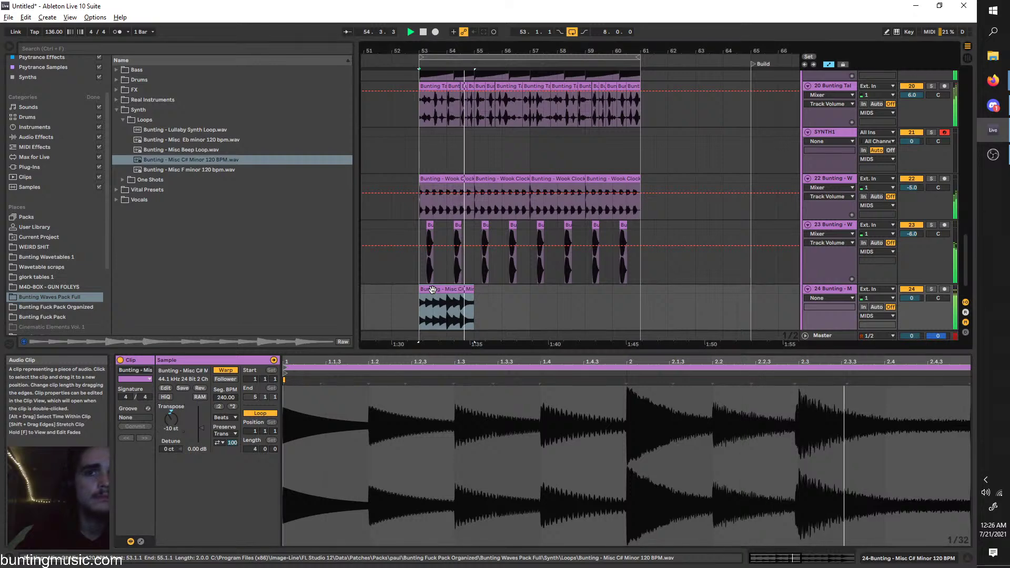
# Duplicate the C# Minor loop three times to fill the drop up to bar 61 and lower track 24's volume to -7.3
pyautogui.hotkey('ctrl', 'd')
pyautogui.hotkey('ctrl', 'd')
pyautogui.hotkey('ctrl', 'd')
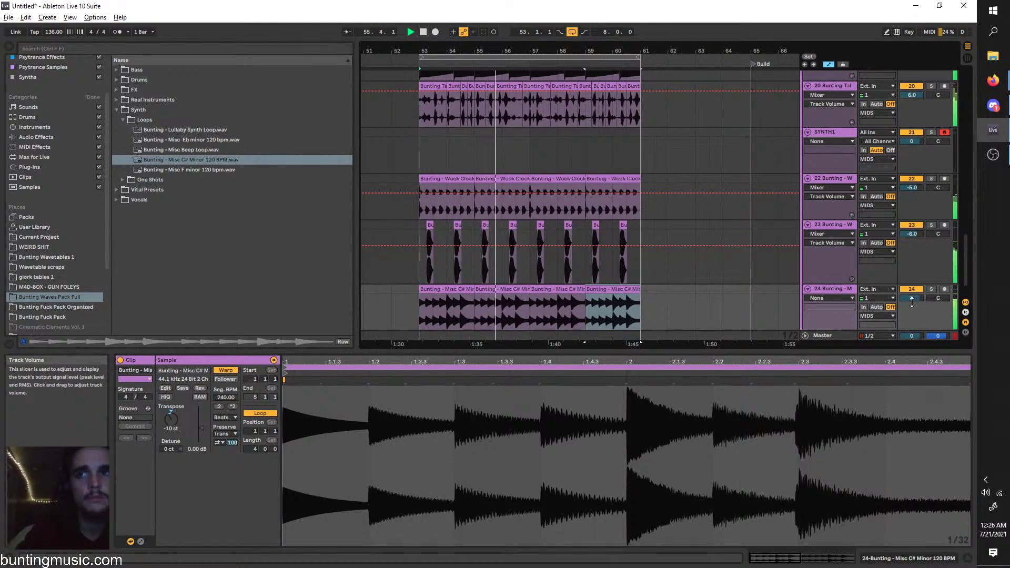
pyautogui.moveTo(902, 297); pyautogui.dragTo(902, 317)
# Find the Auto Pan effect, add it to track 24 with Invert enabled, and play the drop
pyautogui.doubleClick(844, 291)
pyautogui.click(166, 48)
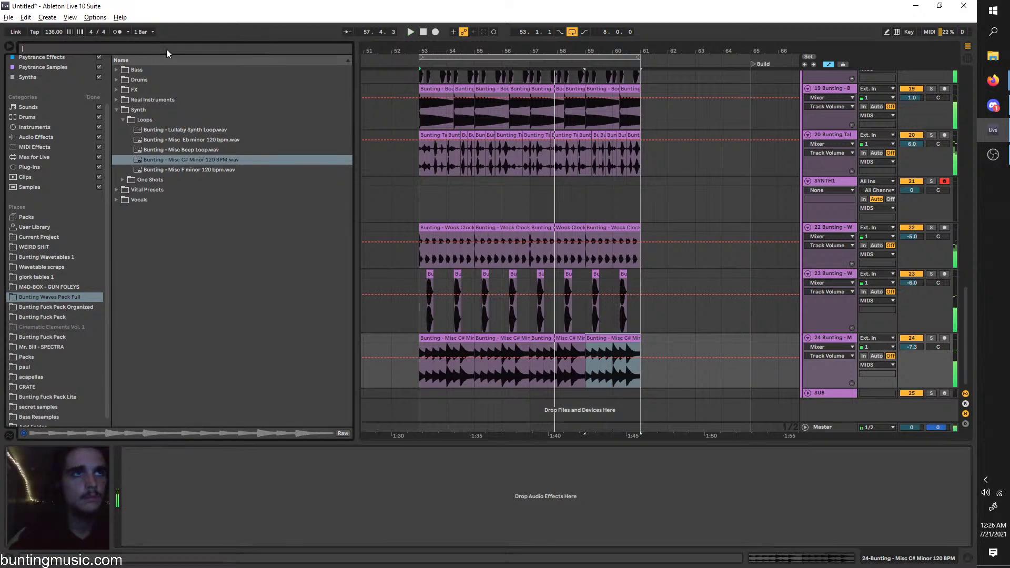
pyautogui.write('aut')
pyautogui.scroll(2, 18, 143)
pyautogui.click(50, 191)
pyautogui.click(134, 70)
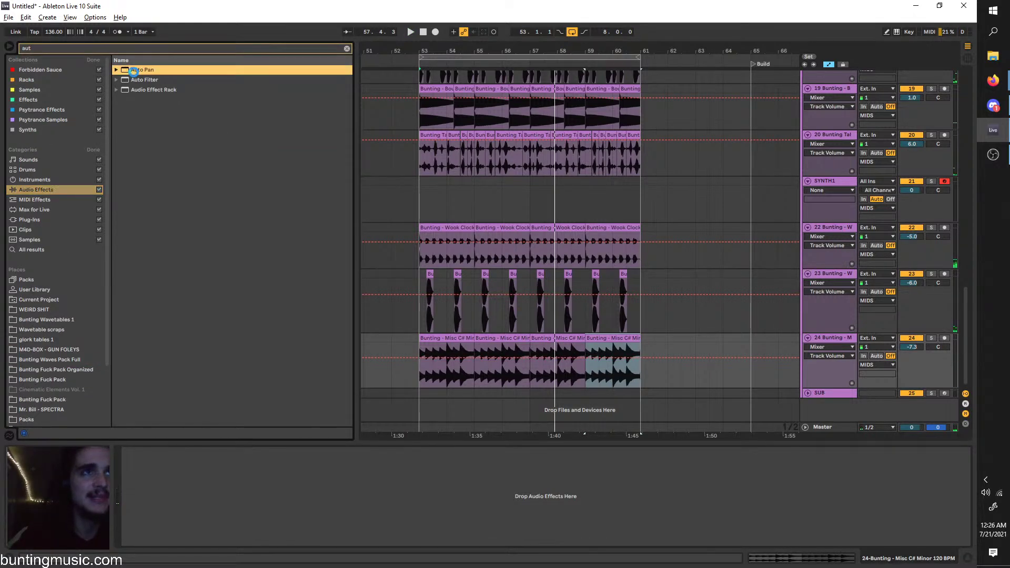
pyautogui.moveTo(162, 402); pyautogui.dragTo(186, 547)
pyautogui.click(143, 536)
pyautogui.press('space')
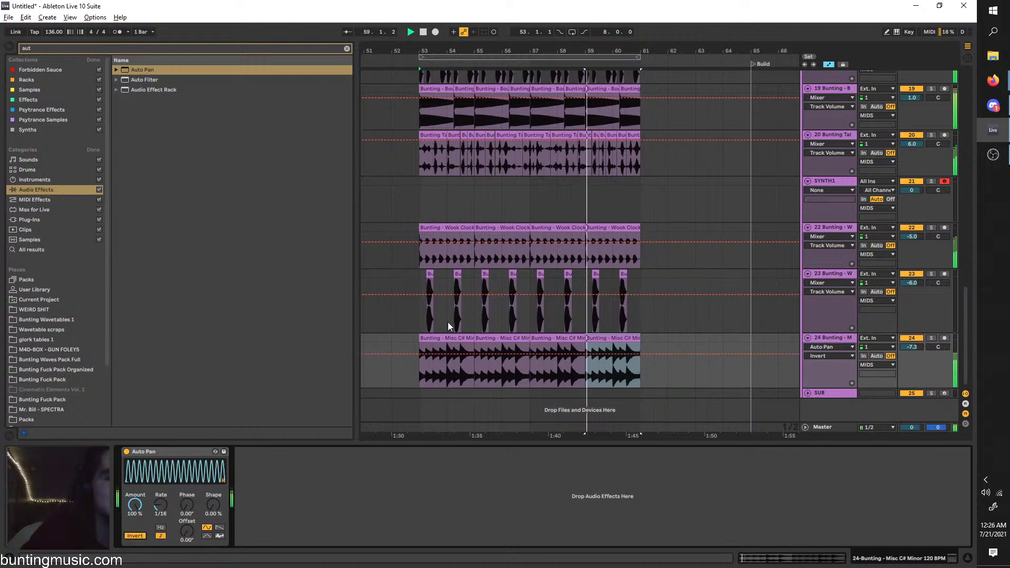
# Play the drop briefly from bar 53 and review the Auto Pan and Reverb devices on the talking bass track 20
pyautogui.click(424, 377)
pyautogui.press('+')
pyautogui.press('+')
pyautogui.press('space')
pyautogui.press('space')
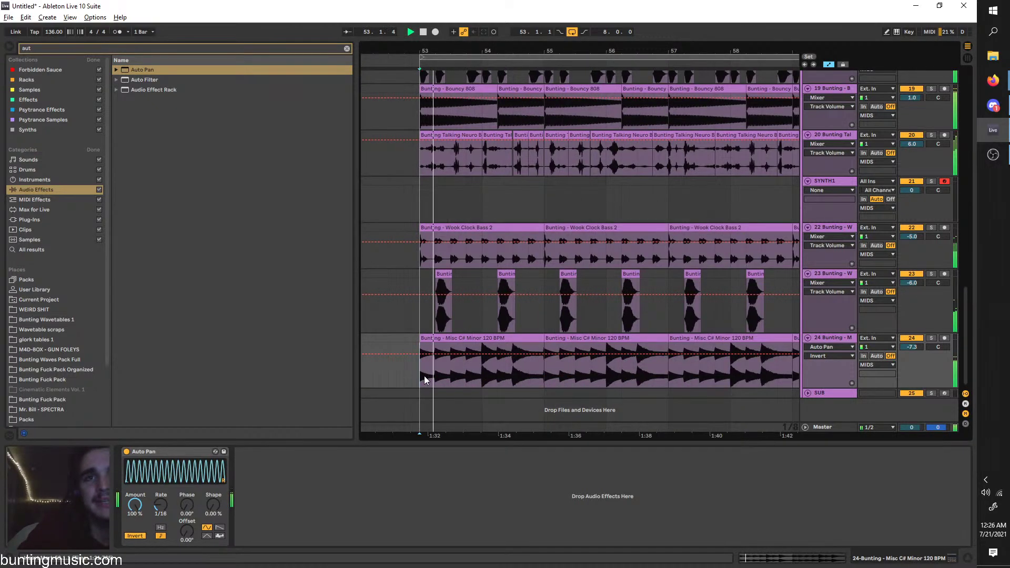
pyautogui.press('space')
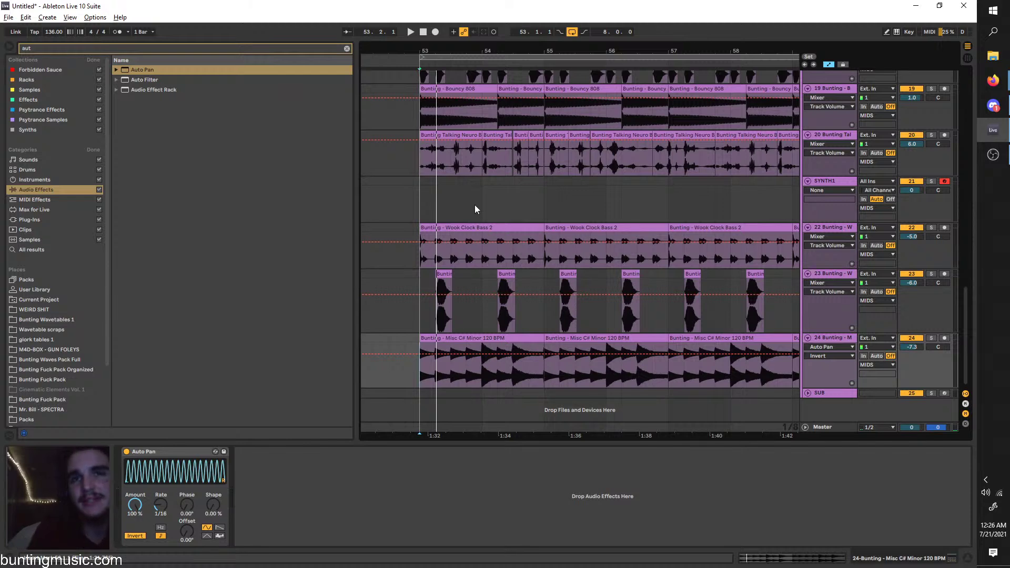
pyautogui.click(420, 162)
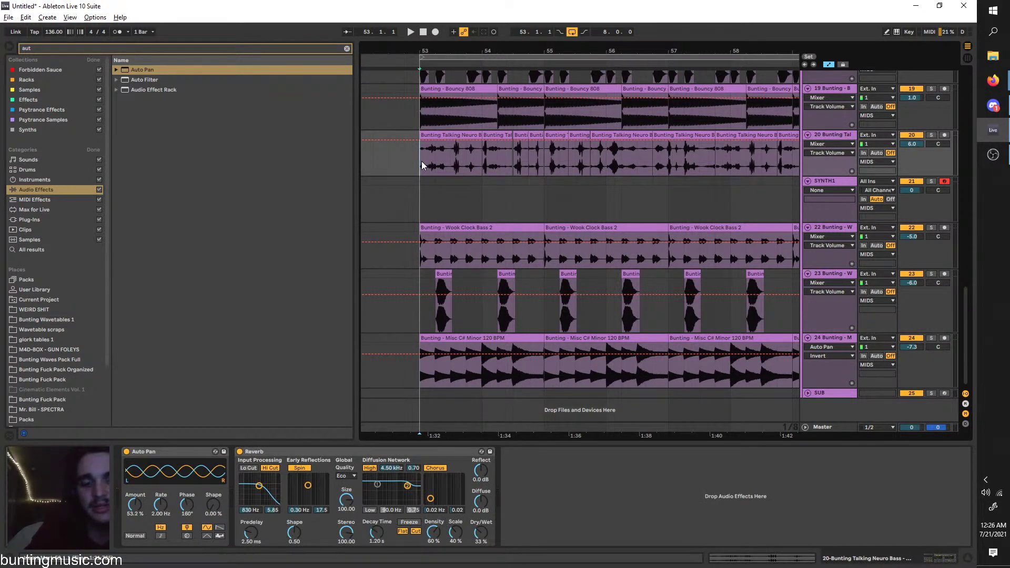
pyautogui.hscroll(2, 421, 161)
pyautogui.scroll(-5, 422, 162)
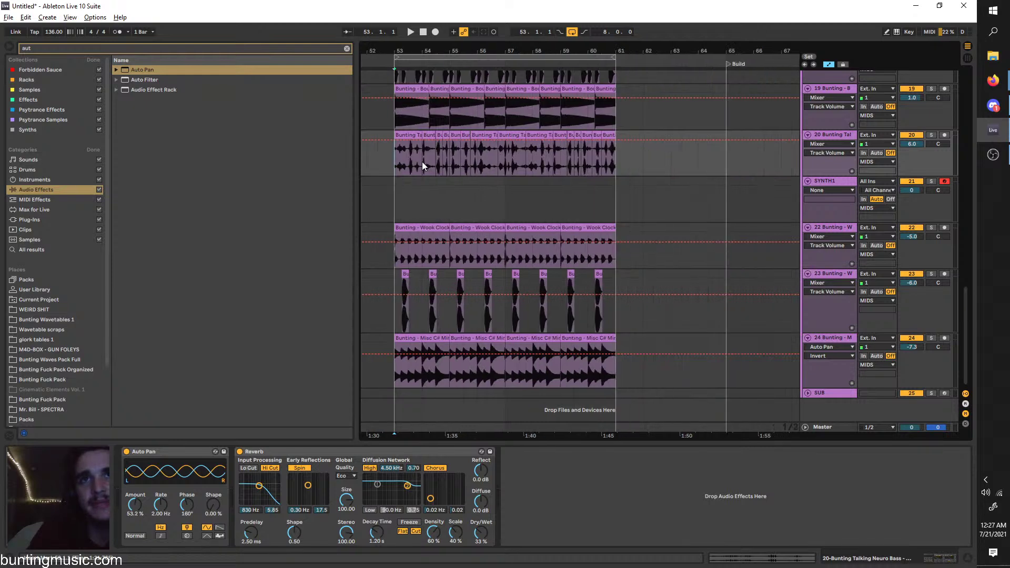
pyautogui.scroll(3, 421, 162)
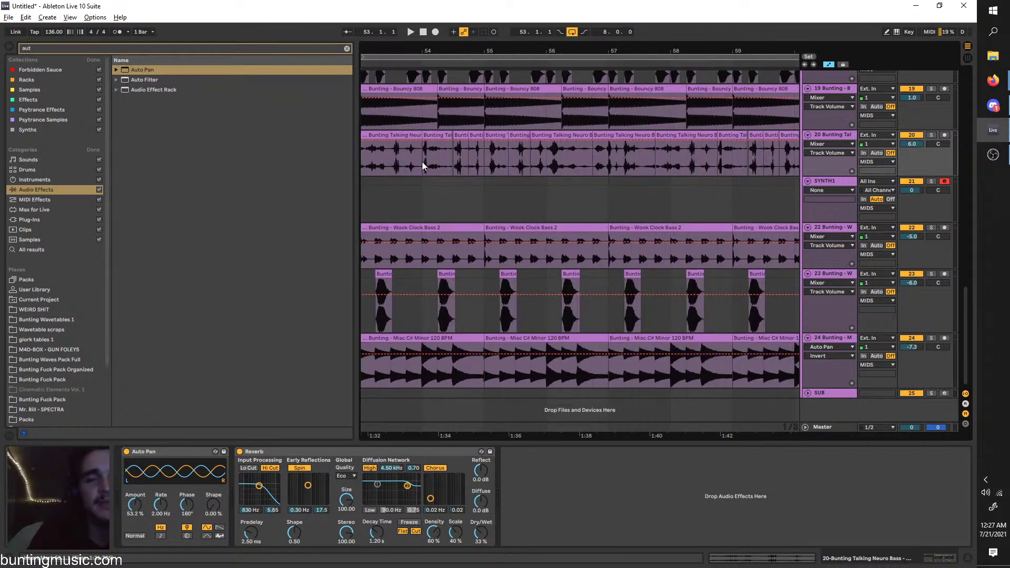
# Find the Reverb effect, add it to track 24 with Quality set to High, and play the drop
pyautogui.click(824, 342)
pyautogui.scroll(-3, 599, 343)
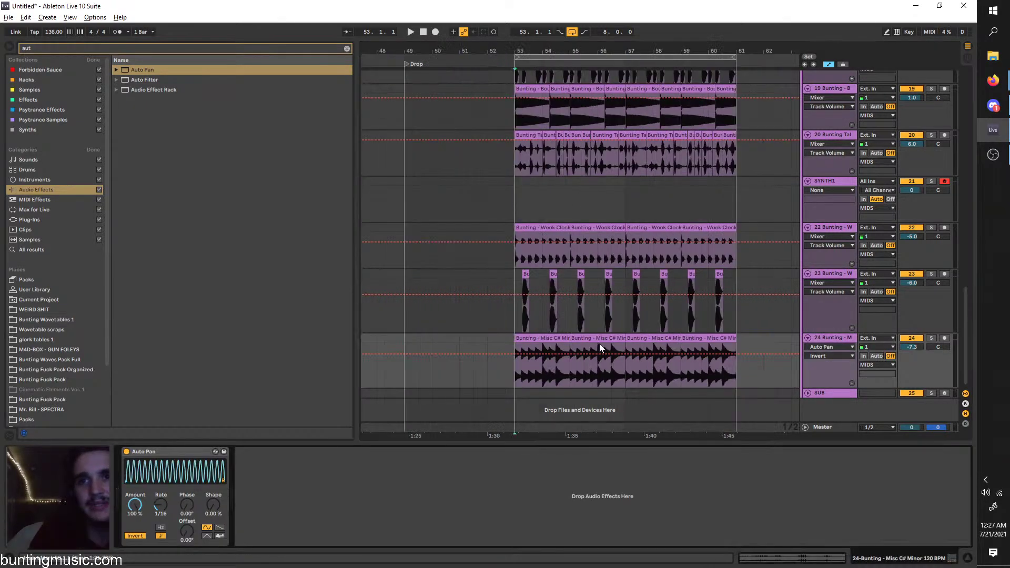
pyautogui.press('space')
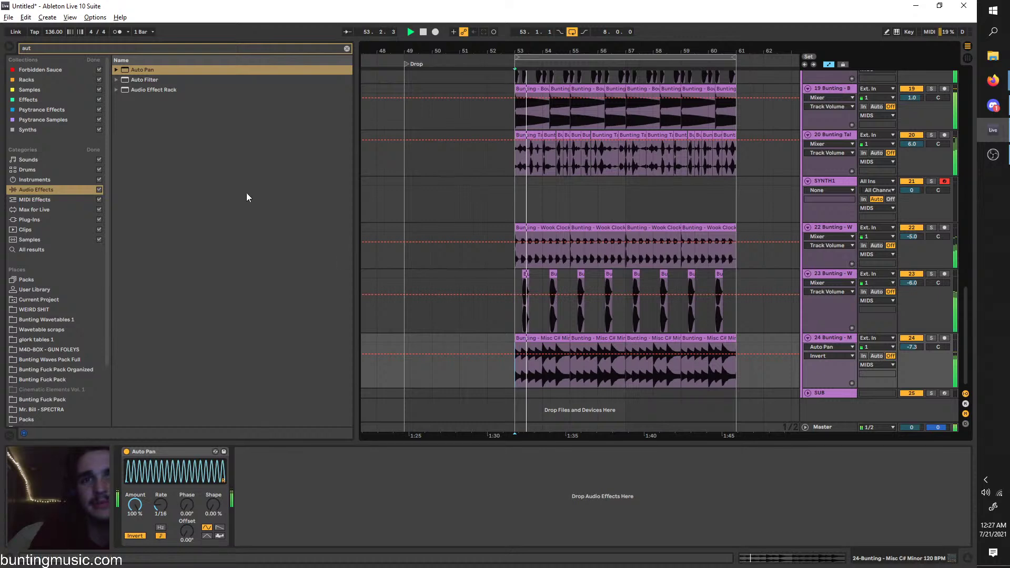
pyautogui.click(64, 49)
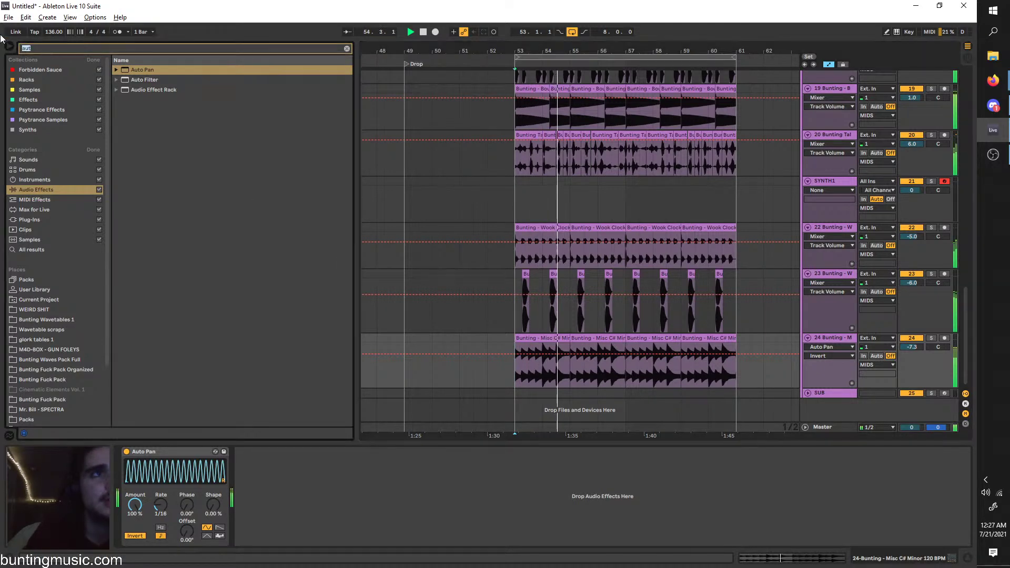
pyautogui.write('rev')
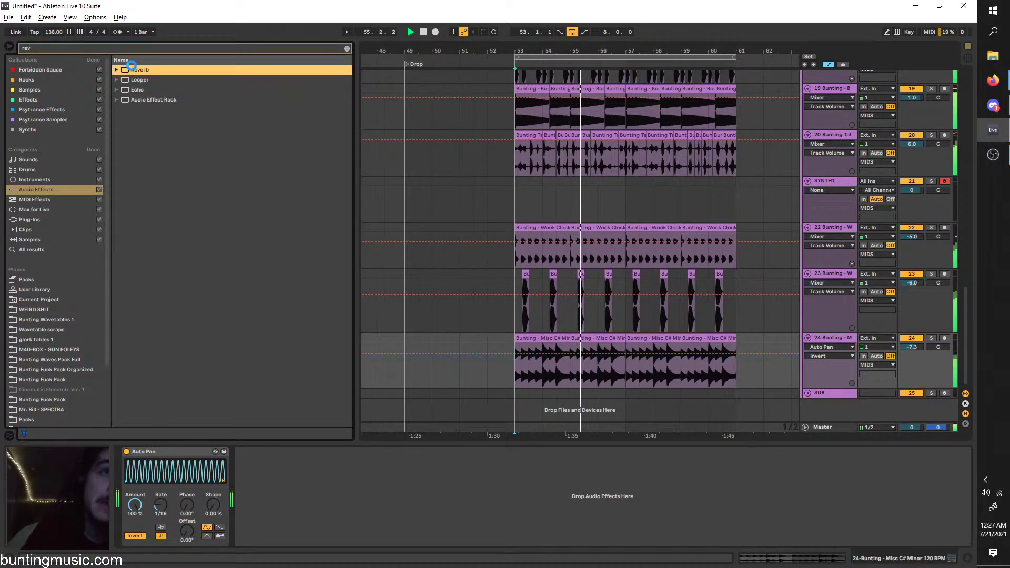
pyautogui.doubleClick(133, 68)
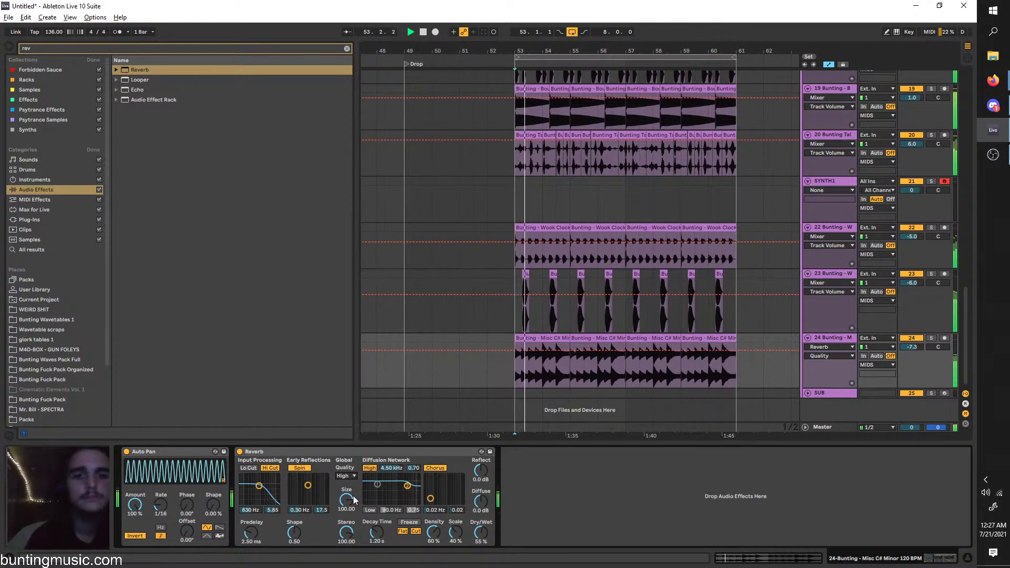
pyautogui.click(513, 116)
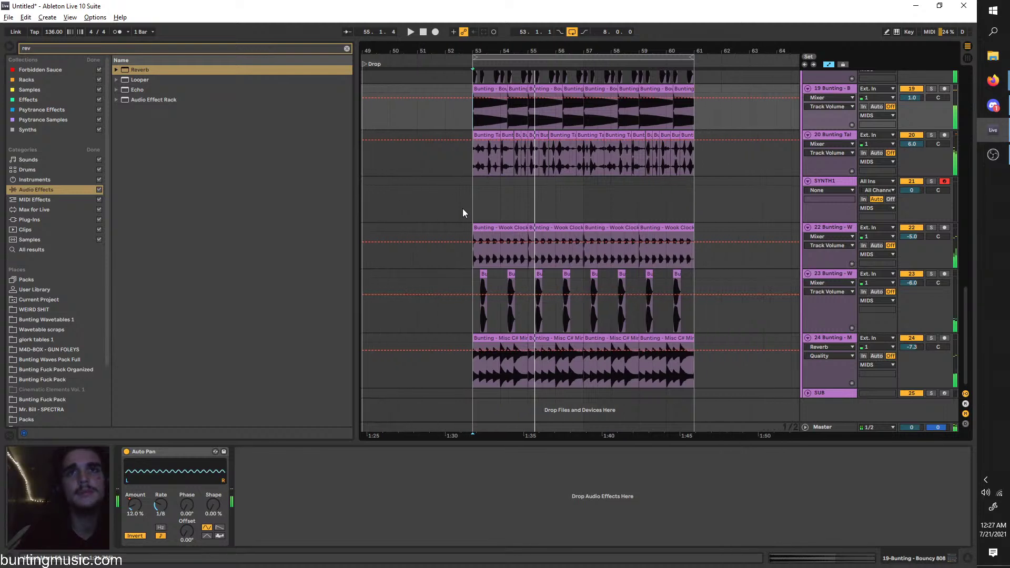
# Save the set as "streambeat 7212021" in the VIds folder inside the goods
pyautogui.scroll(-5, 468, 213)
pyautogui.scroll(8, 497, 237)
pyautogui.scroll(7, 464, 247)
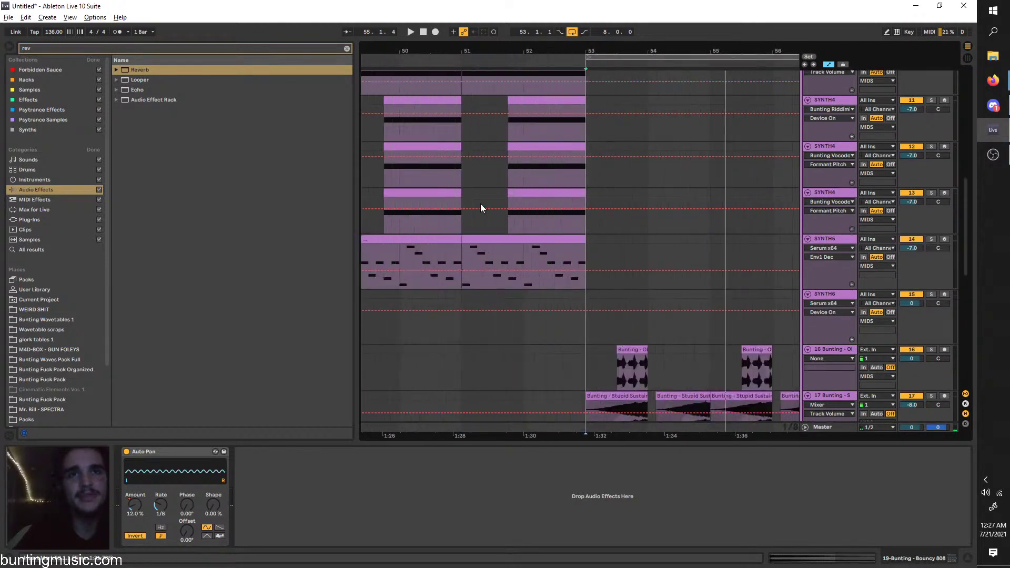
pyautogui.scroll(-5, 579, 125)
pyautogui.hotkey('ctrl', 'shift', 's')
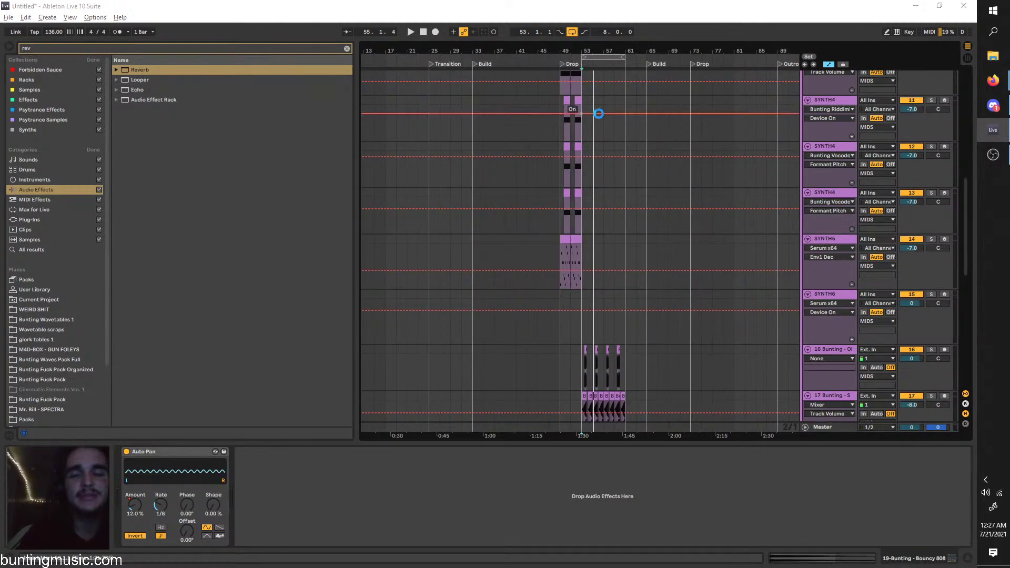
pyautogui.write('streambeat 7212021')
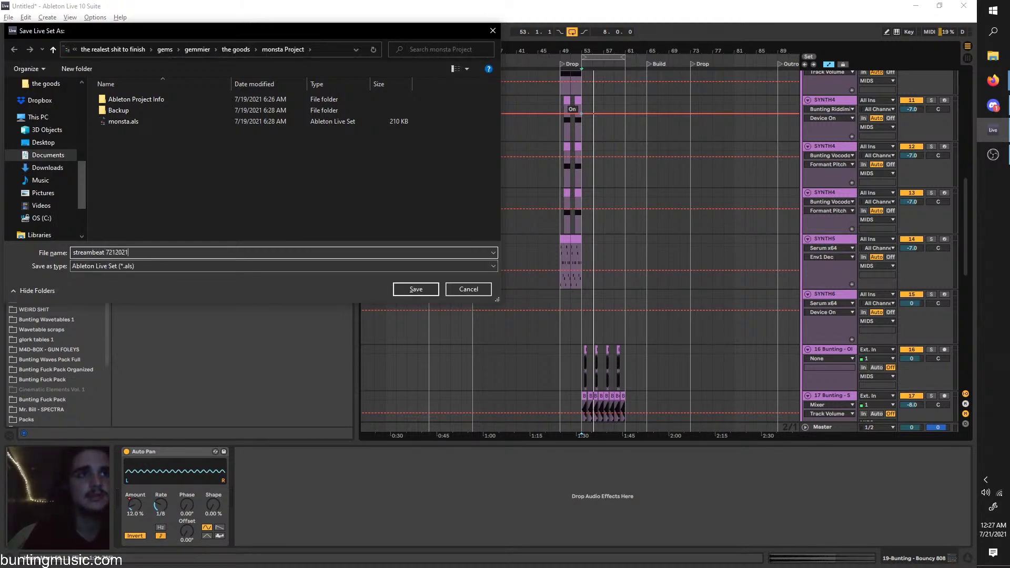
pyautogui.click(251, 51)
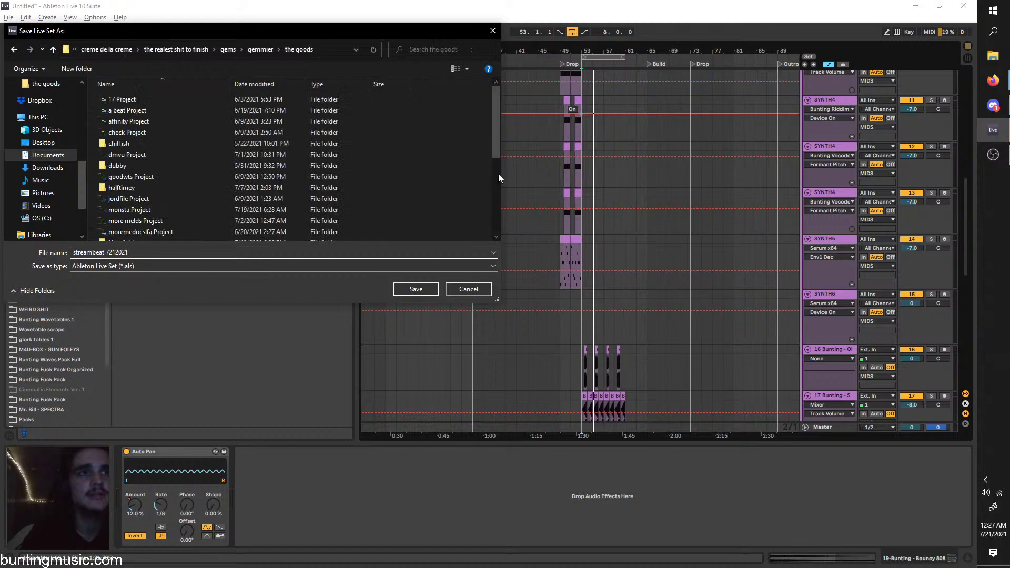
pyautogui.rightClick(468, 176)
pyautogui.click(428, 179)
pyautogui.scroll(-5, 287, 191)
pyautogui.click(184, 223)
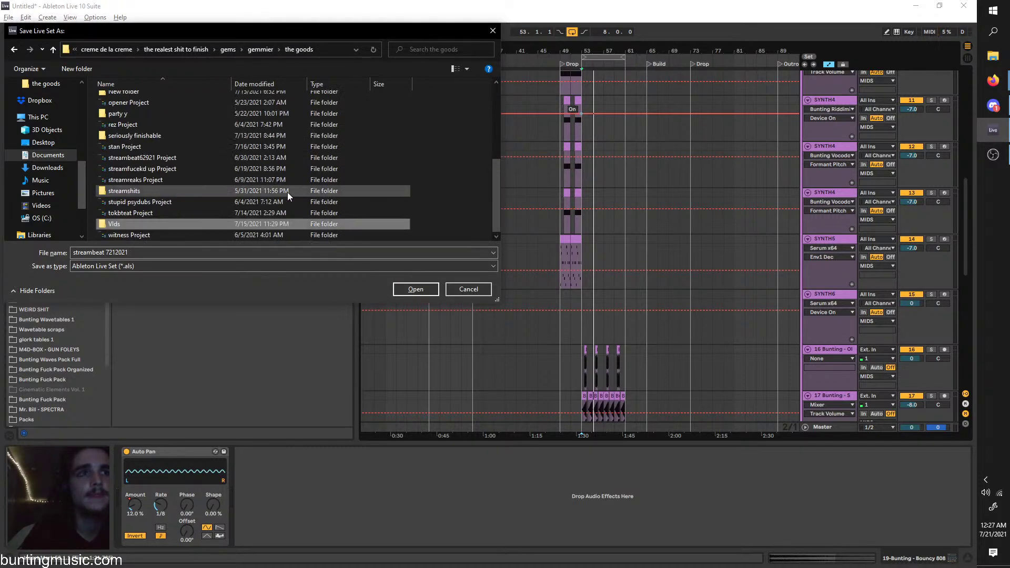
pyautogui.doubleClick(184, 222)
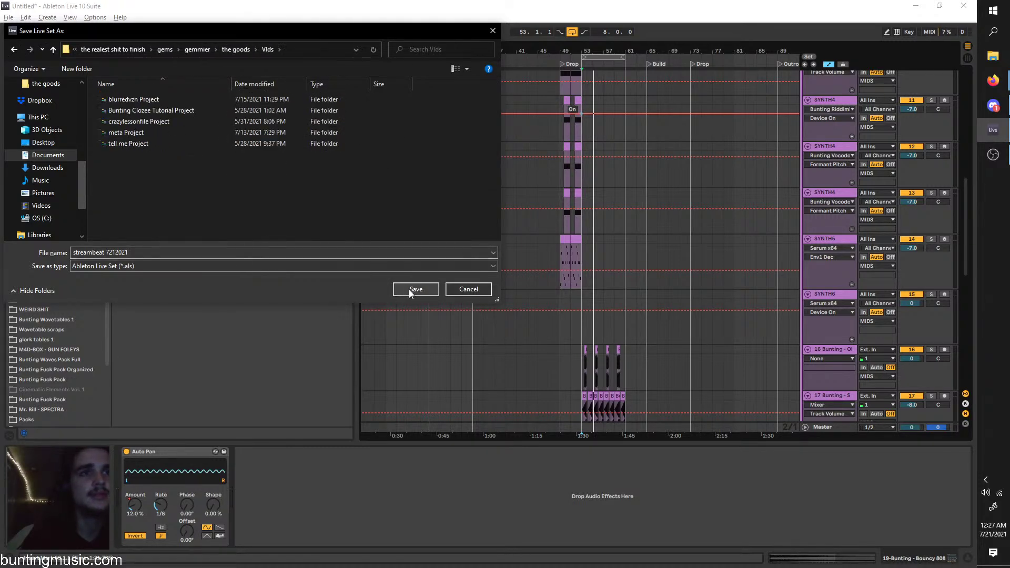
pyautogui.click(410, 289)
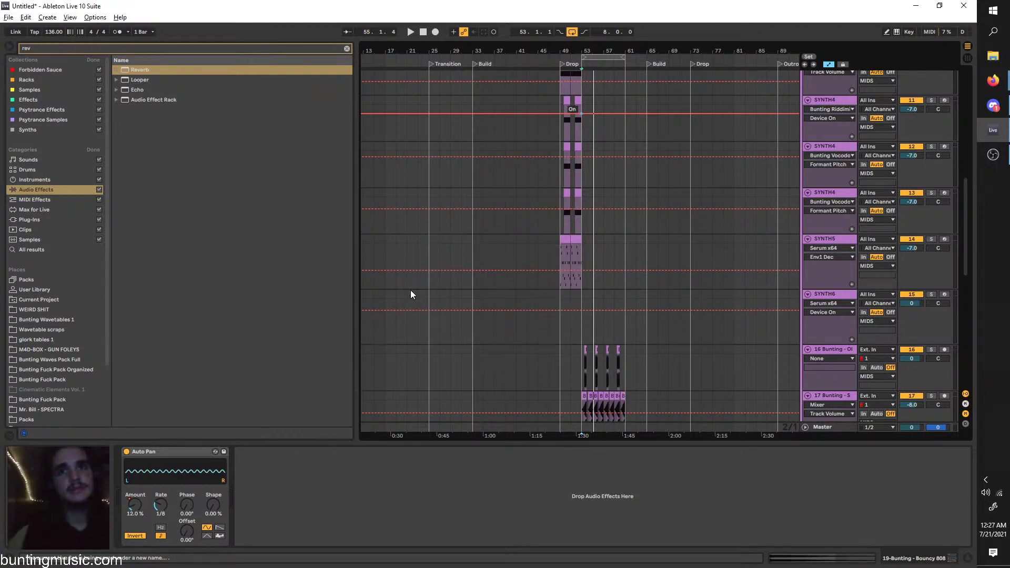
# Move the eight-bar loop brace to the second Drop, spanning bars 73 to 81
pyautogui.doubleClick(594, 53)
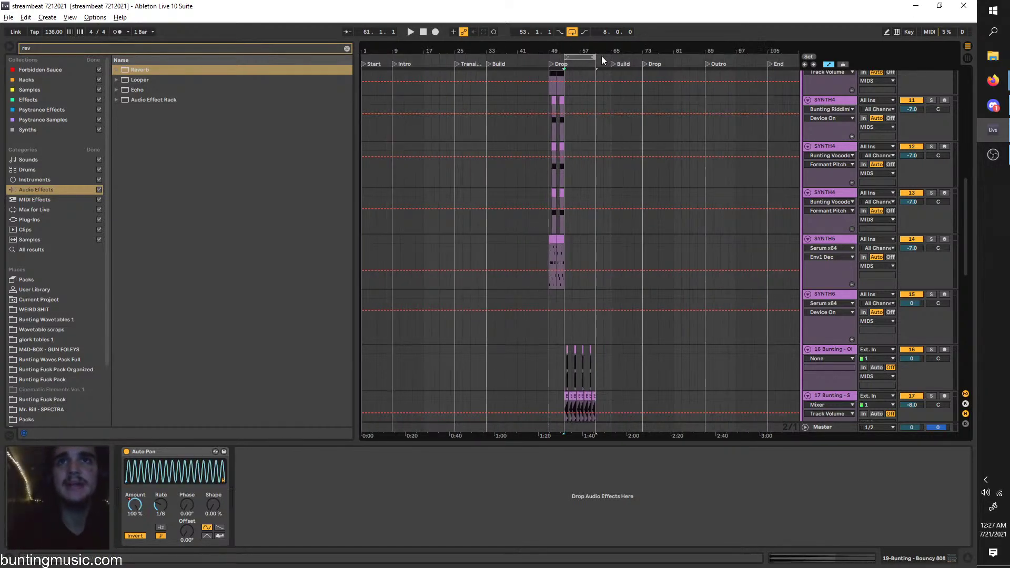
pyautogui.scroll(3, 579, 71)
pyautogui.moveTo(570, 57); pyautogui.dragTo(746, 72)
pyautogui.hscroll(2, 746, 71)
pyautogui.moveTo(965, 217); pyautogui.dragTo(921, 46)
pyautogui.scroll(3, 696, 156)
pyautogui.hscroll(-1, 447, 122)
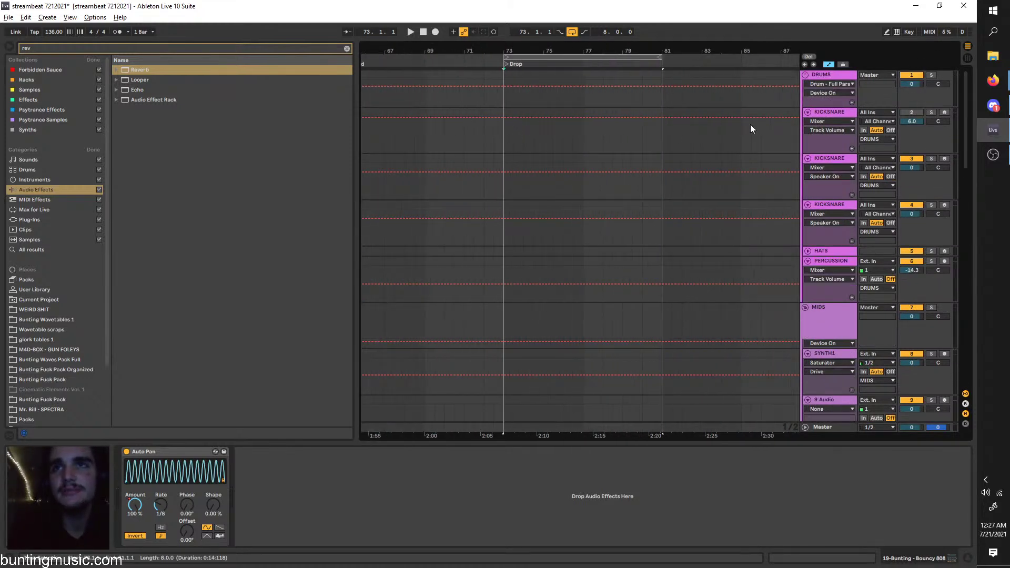
# Insert a MIDI track below the first KICKSNARE track in the DRUMS group, open the Bunting Waves Pack Full folder, and unfold the new track
pyautogui.rightClick(841, 113)
pyautogui.click(862, 201)
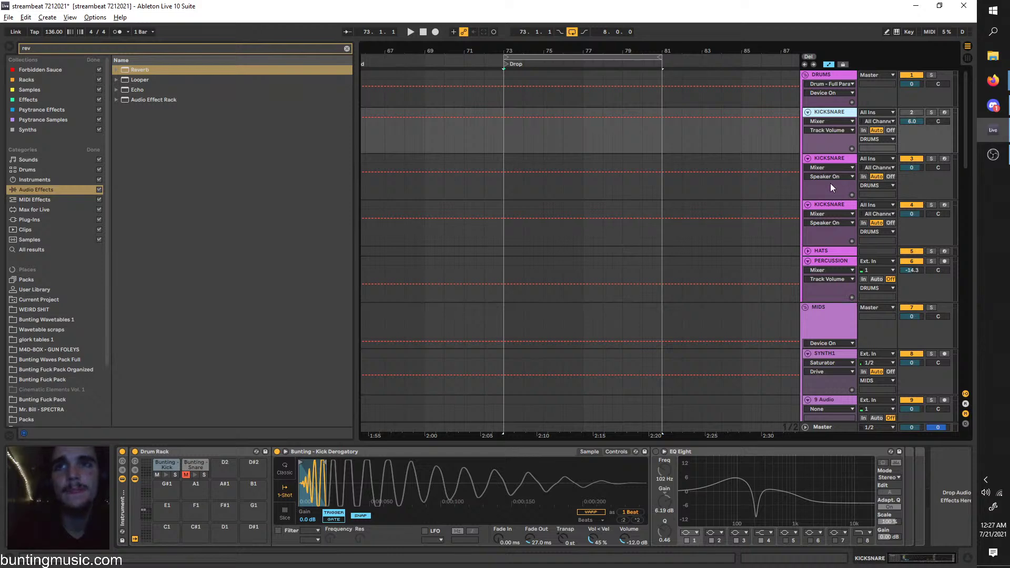
pyautogui.click(63, 361)
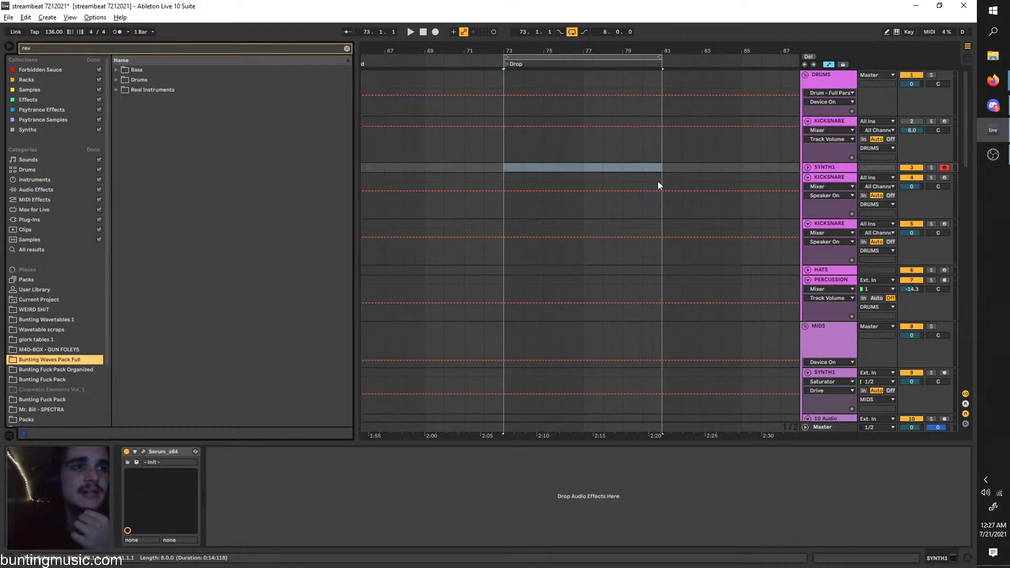
pyautogui.click(819, 175)
pyautogui.click(810, 171)
pyautogui.click(807, 168)
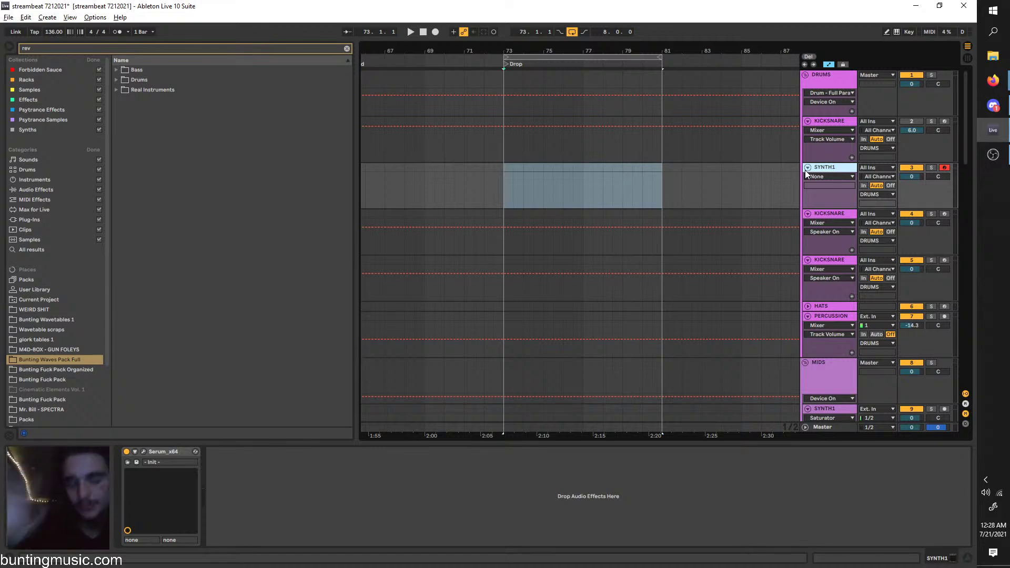
pyautogui.click(499, 170)
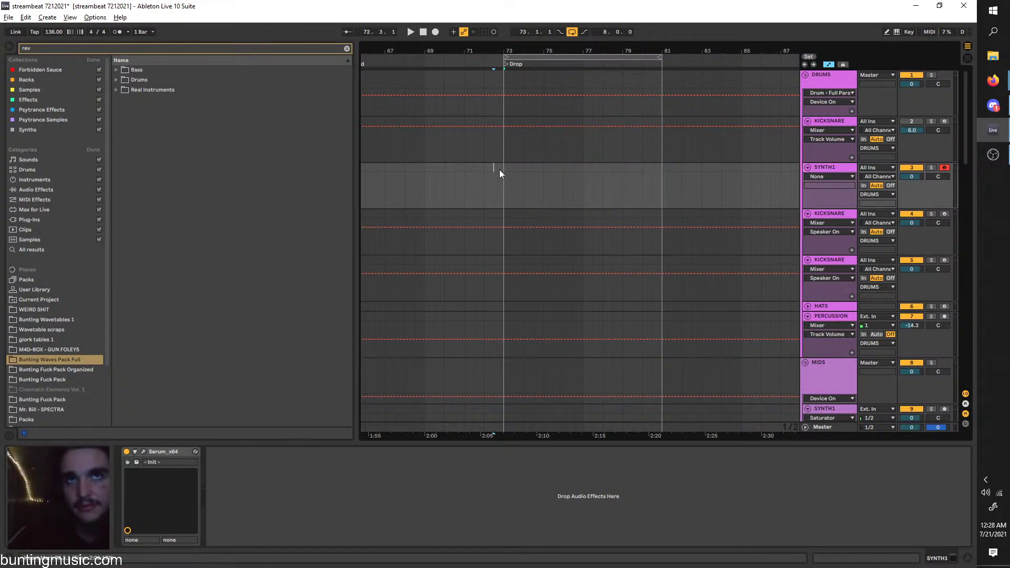
pyautogui.moveTo(500, 170); pyautogui.dragTo(595, 160)
pyautogui.click(626, 169)
pyautogui.moveTo(662, 172); pyautogui.dragTo(579, 171)
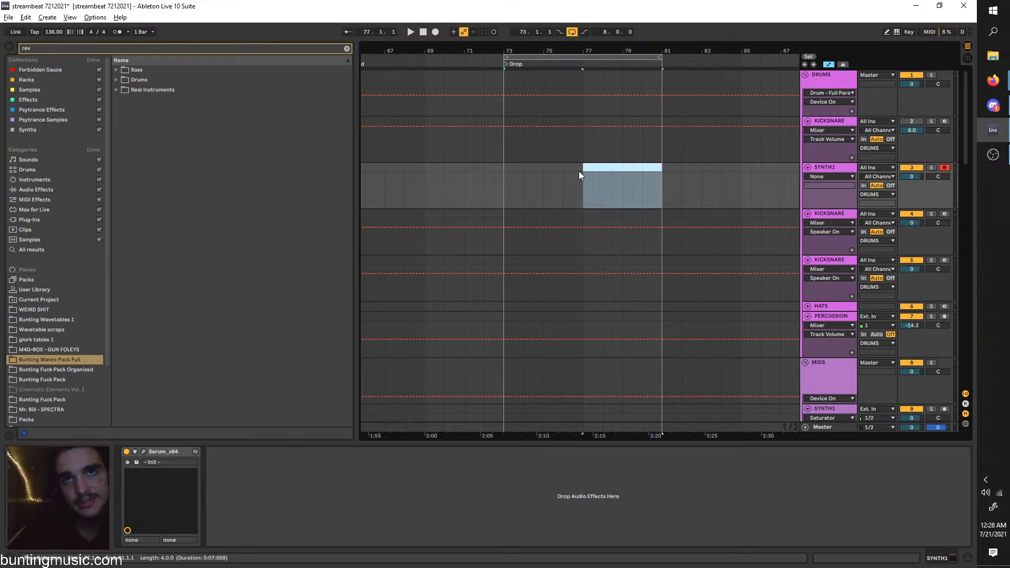
pyautogui.click(579, 172)
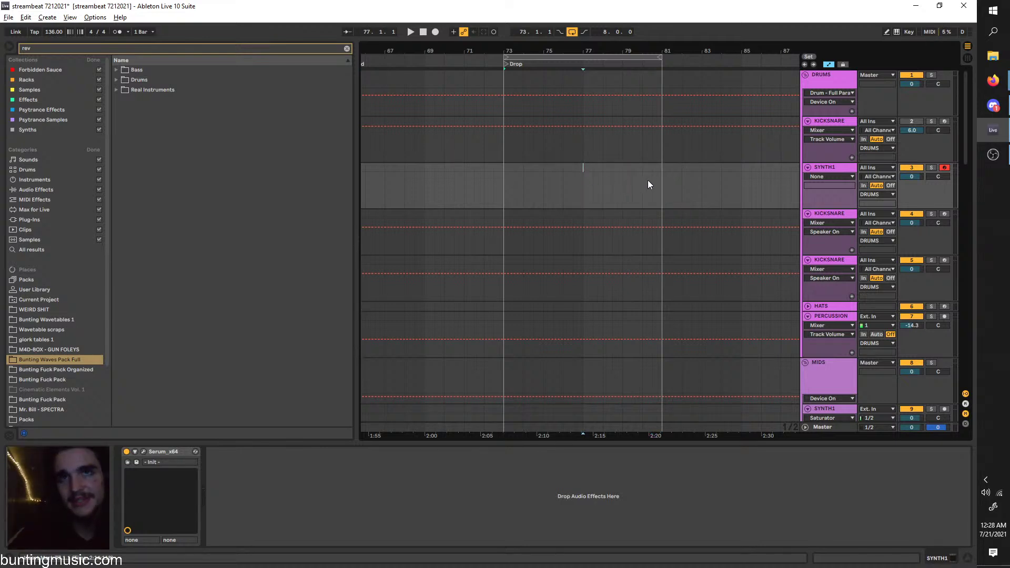
pyautogui.moveTo(662, 181)
pyautogui.mouseDown()
pyautogui.moveTo(598, 188)
pyautogui.moveTo(613, 186)
pyautogui.moveTo(499, 159)
pyautogui.moveTo(662, 175)
pyautogui.mouseUp()
pyautogui.click(583, 184)
pyautogui.click(662, 174)
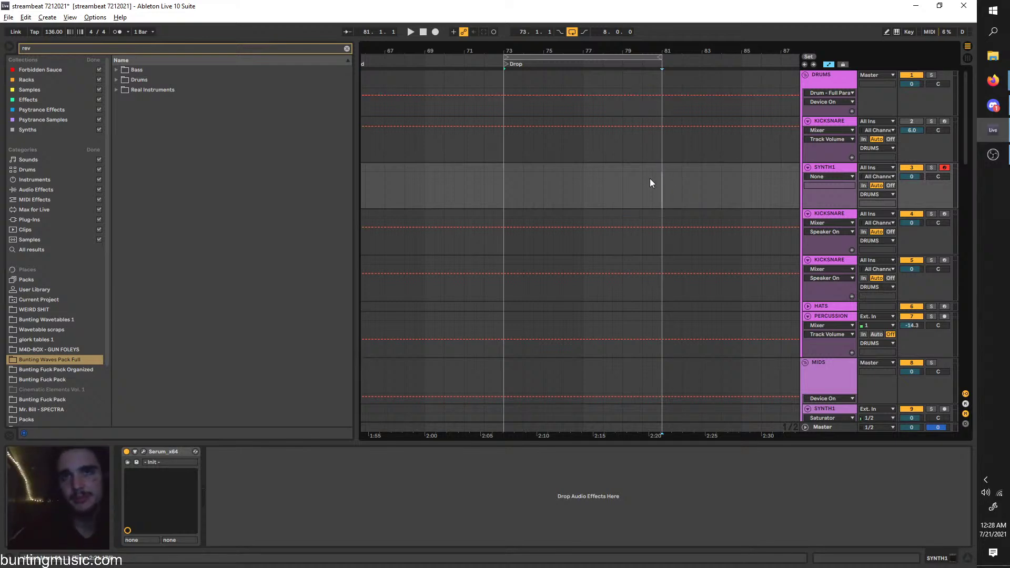
pyautogui.moveTo(649, 178)
pyautogui.mouseDown()
pyautogui.moveTo(497, 166)
pyautogui.moveTo(661, 168)
pyautogui.moveTo(578, 173)
pyautogui.moveTo(652, 183)
pyautogui.moveTo(666, 165)
pyautogui.moveTo(609, 185)
pyautogui.moveTo(662, 170)
pyautogui.moveTo(492, 169)
pyautogui.moveTo(663, 169)
pyautogui.mouseUp()
pyautogui.click(504, 167)
pyautogui.click(584, 175)
pyautogui.click(582, 169)
pyautogui.moveTo(663, 169); pyautogui.dragTo(504, 167)
pyautogui.click(503, 164)
pyautogui.moveTo(580, 165); pyautogui.dragTo(661, 204)
pyautogui.click(663, 185)
pyautogui.click(503, 122)
pyautogui.click(502, 124)
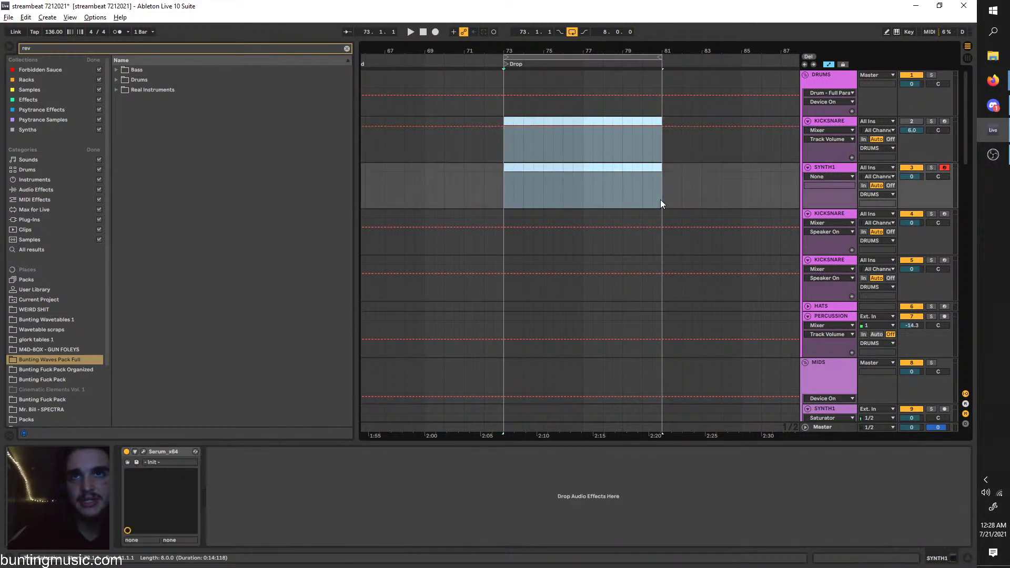
pyautogui.click(504, 167)
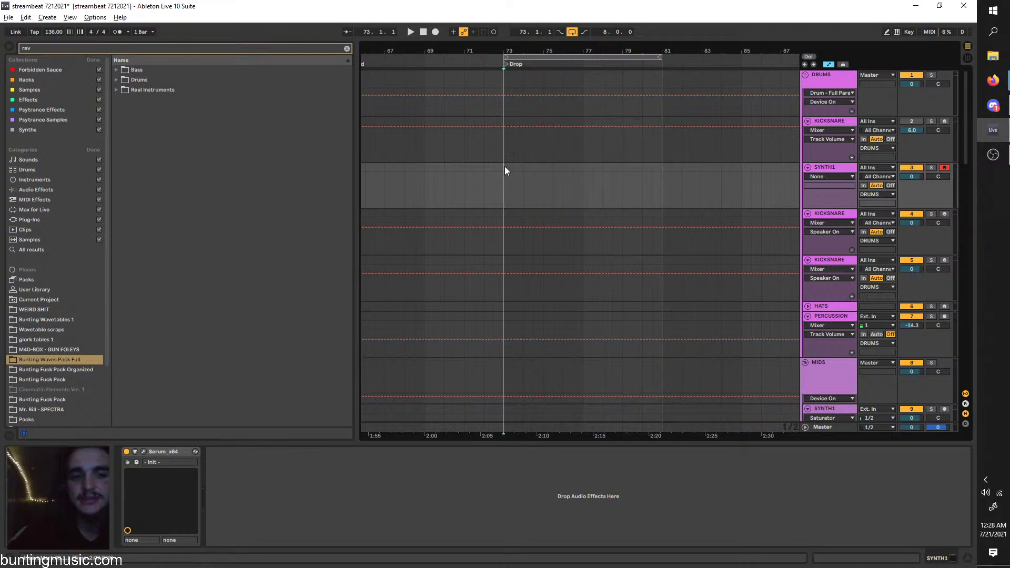
pyautogui.moveTo(504, 170)
pyautogui.mouseDown()
pyautogui.moveTo(672, 175)
pyautogui.moveTo(507, 179)
pyautogui.moveTo(509, 156)
pyautogui.moveTo(531, 171)
pyautogui.moveTo(664, 166)
pyautogui.moveTo(509, 162)
pyautogui.mouseUp()
pyautogui.click(664, 167)
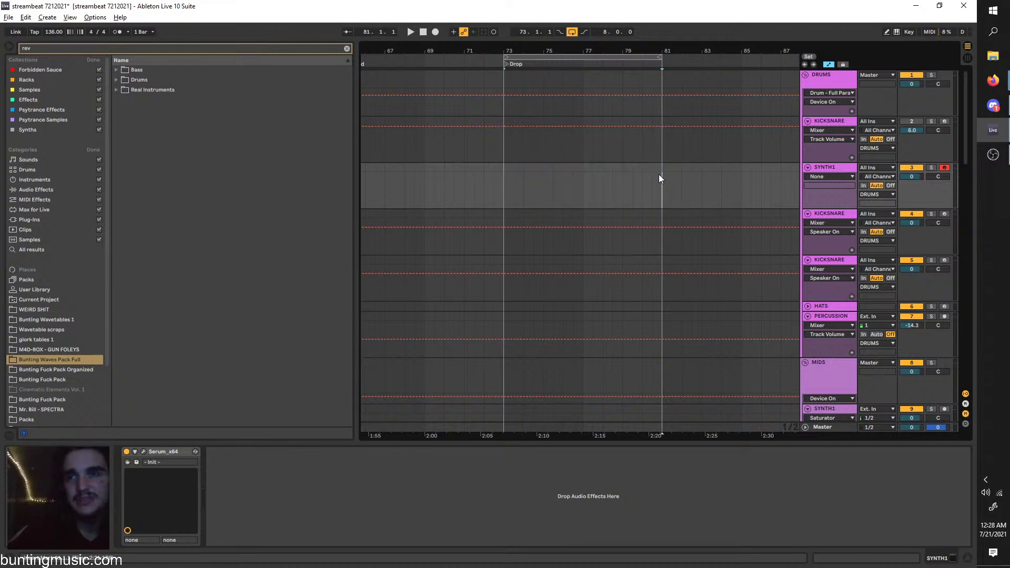
pyautogui.moveTo(658, 174)
pyautogui.mouseDown()
pyautogui.moveTo(516, 181)
pyautogui.moveTo(500, 170)
pyautogui.moveTo(632, 190)
pyautogui.moveTo(656, 181)
pyautogui.moveTo(520, 187)
pyautogui.moveTo(503, 170)
pyautogui.moveTo(661, 199)
pyautogui.moveTo(506, 170)
pyautogui.moveTo(683, 188)
pyautogui.moveTo(502, 168)
pyautogui.moveTo(687, 193)
pyautogui.moveTo(506, 169)
pyautogui.moveTo(651, 166)
pyautogui.moveTo(665, 168)
pyautogui.moveTo(493, 185)
pyautogui.moveTo(669, 166)
pyautogui.moveTo(509, 140)
pyautogui.moveTo(501, 108)
pyautogui.moveTo(674, 194)
pyautogui.moveTo(481, 115)
pyautogui.moveTo(505, 122)
pyautogui.mouseUp()
pyautogui.click(661, 179)
pyautogui.click(656, 195)
pyautogui.click(504, 180)
pyautogui.click(659, 168)
pyautogui.click(505, 122)
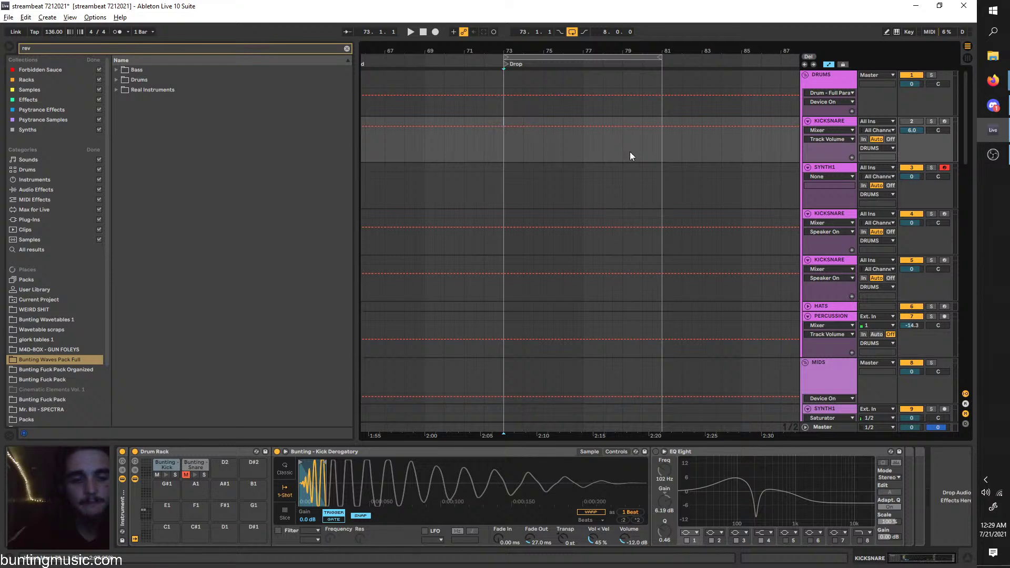
pyautogui.click(841, 166)
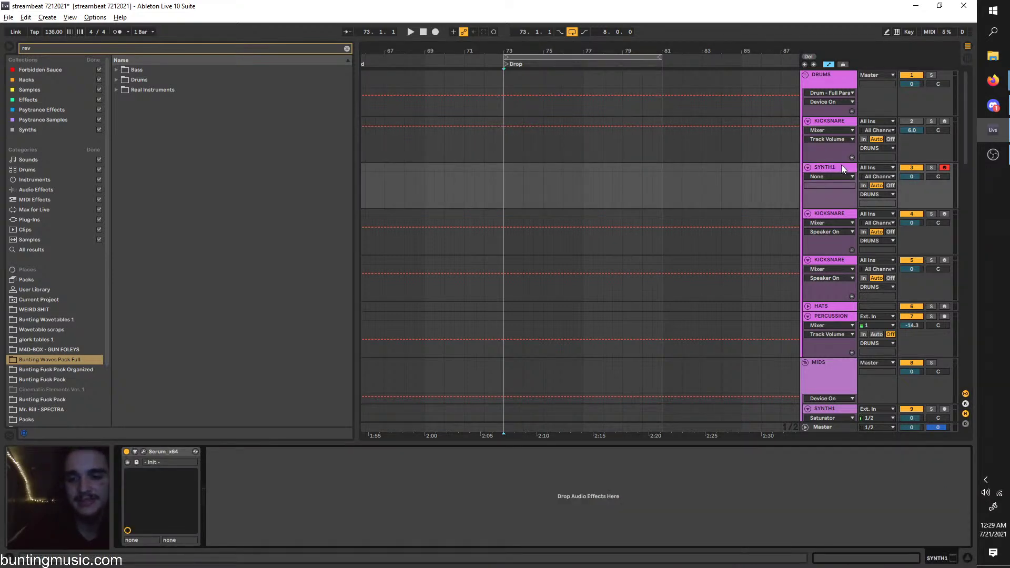
pyautogui.moveTo(664, 176)
pyautogui.mouseDown()
pyautogui.moveTo(493, 153)
pyautogui.moveTo(501, 164)
pyautogui.moveTo(654, 165)
pyautogui.moveTo(503, 176)
pyautogui.moveTo(564, 165)
pyautogui.moveTo(661, 169)
pyautogui.moveTo(504, 166)
pyautogui.moveTo(622, 177)
pyautogui.moveTo(500, 167)
pyautogui.moveTo(657, 176)
pyautogui.mouseUp()
pyautogui.click(657, 177)
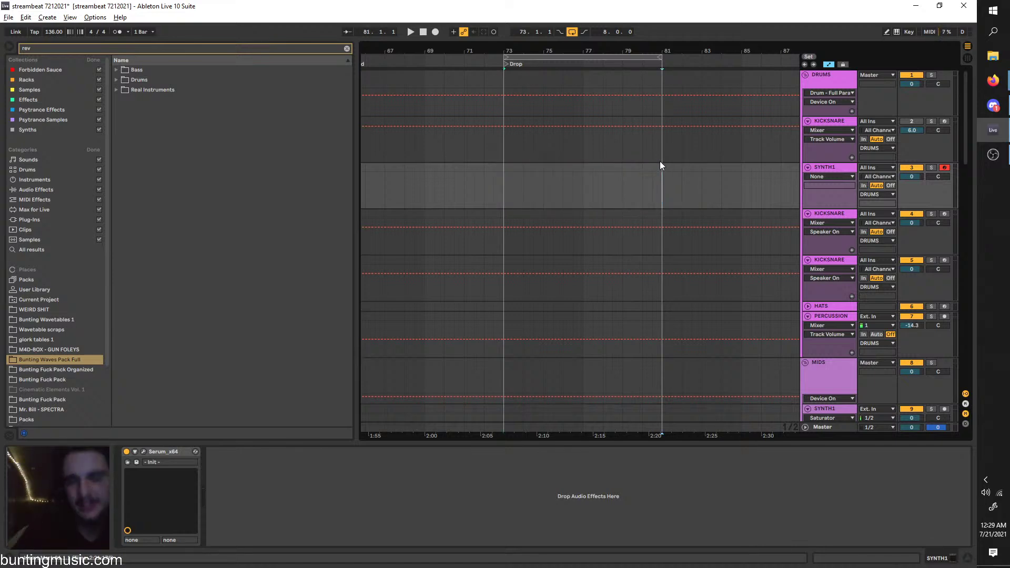
pyautogui.moveTo(663, 188); pyautogui.dragTo(497, 167)
pyautogui.click(497, 167)
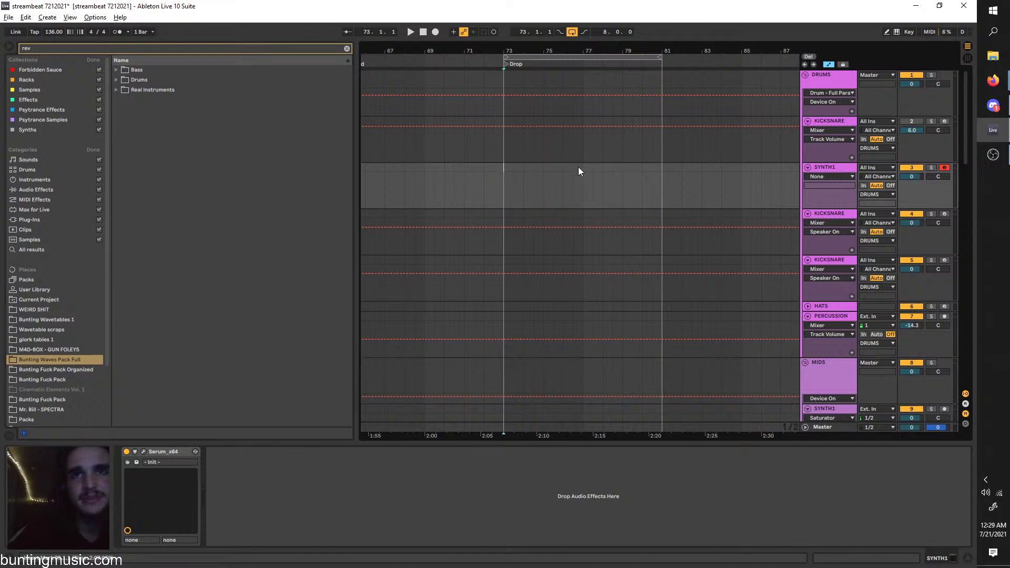
pyautogui.moveTo(578, 171)
pyautogui.mouseDown()
pyautogui.moveTo(507, 171)
pyautogui.moveTo(569, 171)
pyautogui.mouseUp()
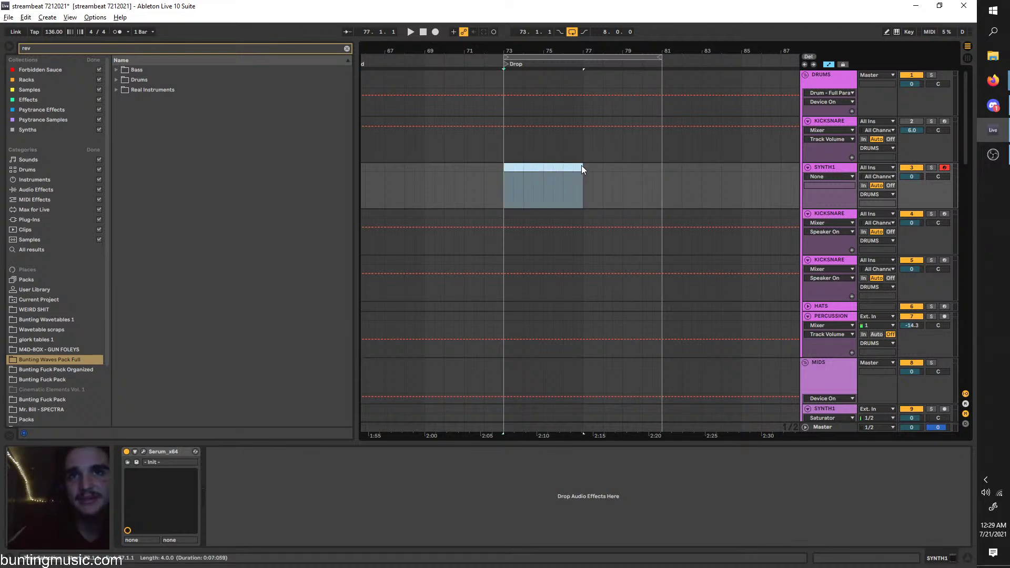
pyautogui.moveTo(657, 178); pyautogui.dragTo(547, 195)
pyautogui.moveTo(501, 166)
pyautogui.mouseDown()
pyautogui.moveTo(581, 160)
pyautogui.moveTo(664, 173)
pyautogui.moveTo(565, 186)
pyautogui.moveTo(500, 168)
pyautogui.moveTo(663, 168)
pyautogui.moveTo(545, 190)
pyautogui.moveTo(660, 169)
pyautogui.moveTo(498, 173)
pyautogui.moveTo(656, 166)
pyautogui.moveTo(586, 179)
pyautogui.moveTo(510, 162)
pyautogui.moveTo(579, 183)
pyautogui.moveTo(658, 169)
pyautogui.moveTo(561, 179)
pyautogui.moveTo(573, 189)
pyautogui.moveTo(584, 179)
pyautogui.moveTo(658, 193)
pyautogui.moveTo(652, 169)
pyautogui.moveTo(498, 171)
pyautogui.moveTo(573, 186)
pyautogui.moveTo(640, 190)
pyautogui.moveTo(658, 181)
pyautogui.moveTo(582, 169)
pyautogui.moveTo(515, 203)
pyautogui.moveTo(501, 169)
pyautogui.moveTo(583, 185)
pyautogui.moveTo(642, 180)
pyautogui.moveTo(600, 168)
pyautogui.moveTo(583, 196)
pyautogui.mouseUp()
pyautogui.click(508, 182)
pyautogui.doubleClick(658, 167)
pyautogui.press('Delete')
pyautogui.click(582, 169)
pyautogui.moveTo(661, 173); pyautogui.dragTo(622, 176)
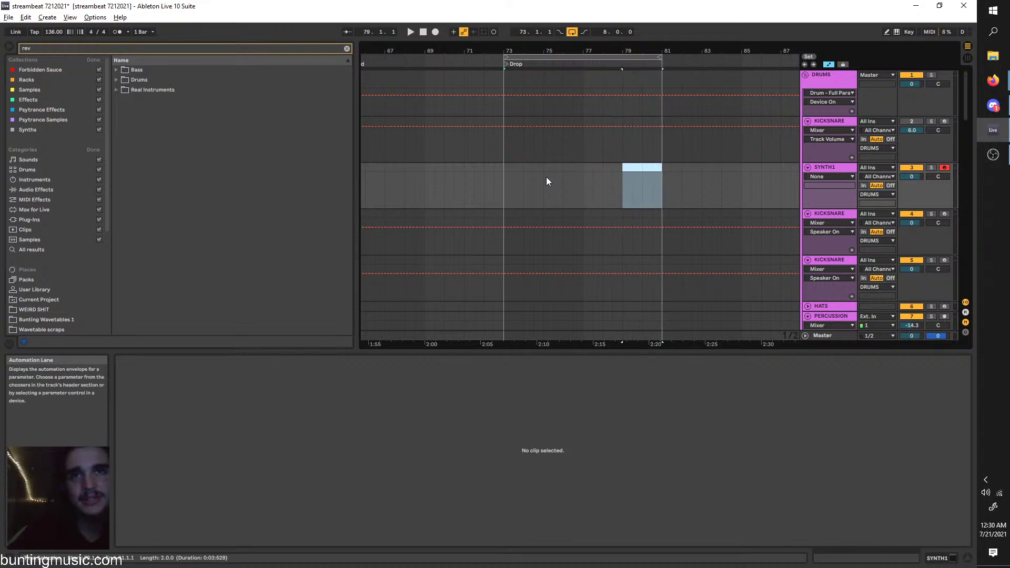
# Insert an empty four-bar MIDI clip on the SYNTH1 track from bar 73 to bar 77
pyautogui.click(545, 178)
pyautogui.click(815, 169)
pyautogui.moveTo(550, 176); pyautogui.dragTo(503, 169)
pyautogui.hotkey('ctrl', 'shift', 'm')
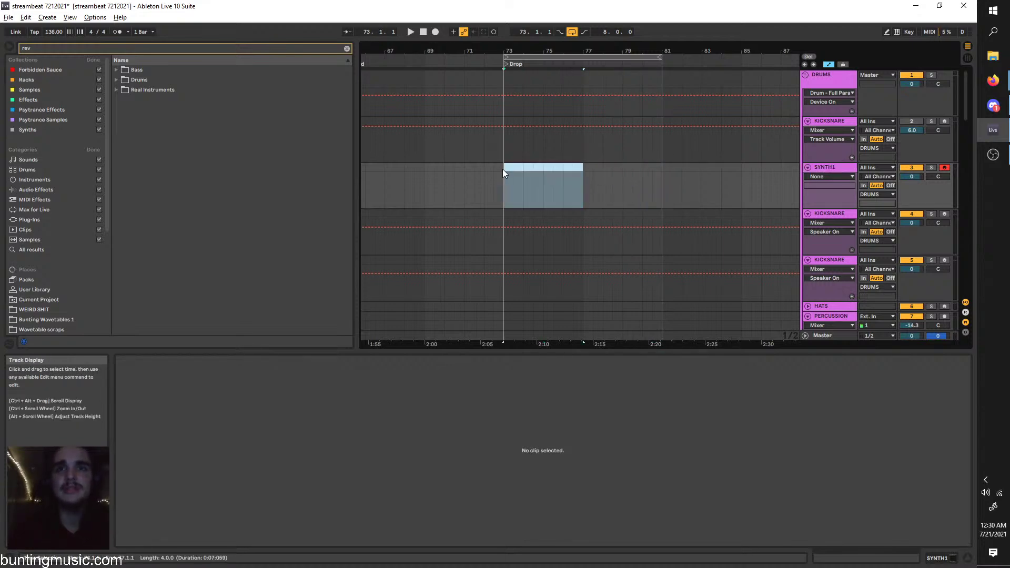
# Add an E3 note at the clip's start, extend it over all four bars, and transpose it down to E-1
pyautogui.doubleClick(269, 479)
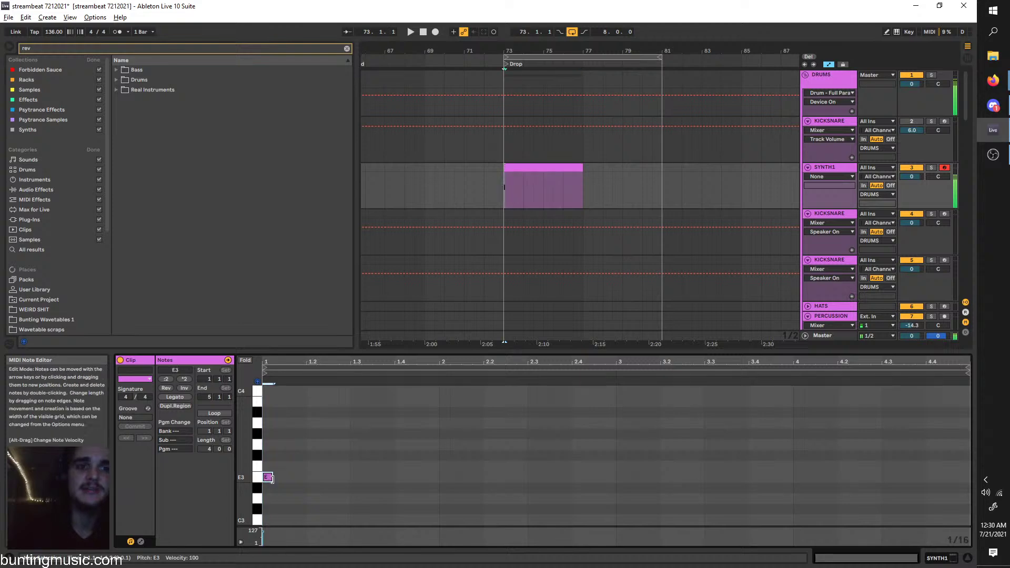
pyautogui.moveTo(272, 477); pyautogui.dragTo(872, 442)
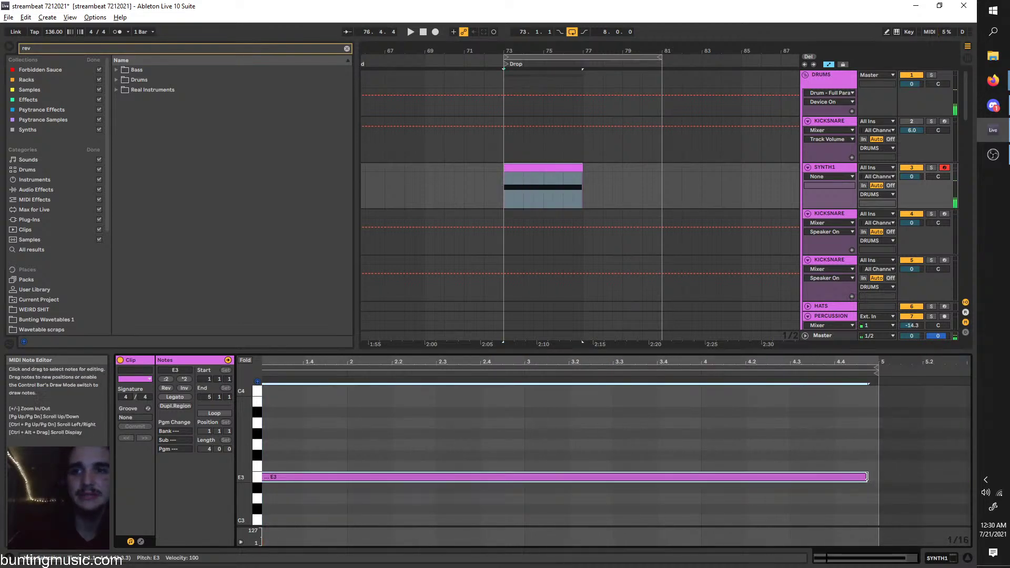
pyautogui.moveTo(866, 476); pyautogui.dragTo(877, 475)
pyautogui.hotkey('shift', 'Down')
pyautogui.hotkey('shift', 'Down')
pyautogui.hotkey('shift', 'Down')
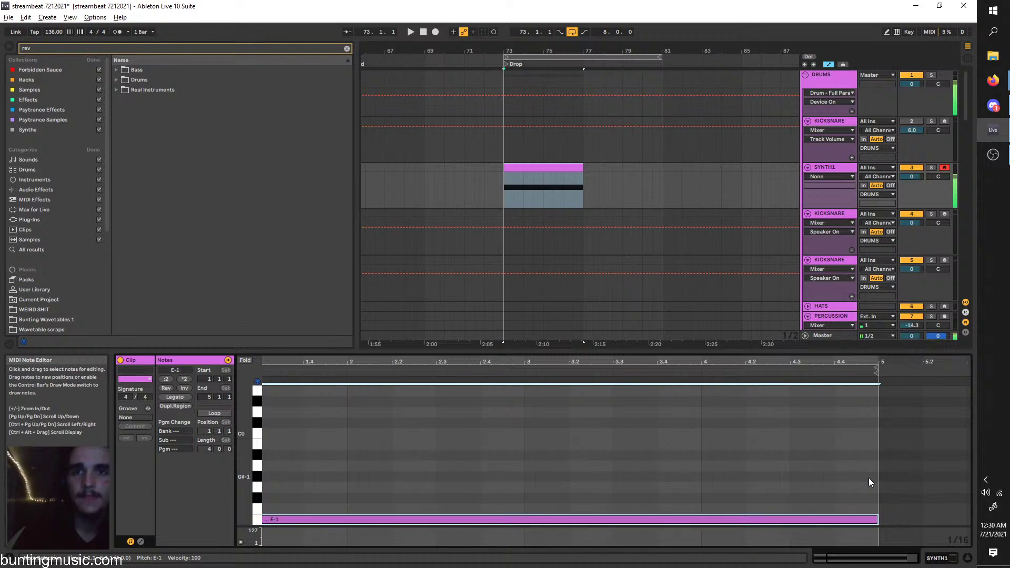
# Play the clip briefly and inspect the Serum instrument window on the SYNTH1 track
pyautogui.press('space')
pyautogui.press('space')
pyautogui.doubleClick(834, 169)
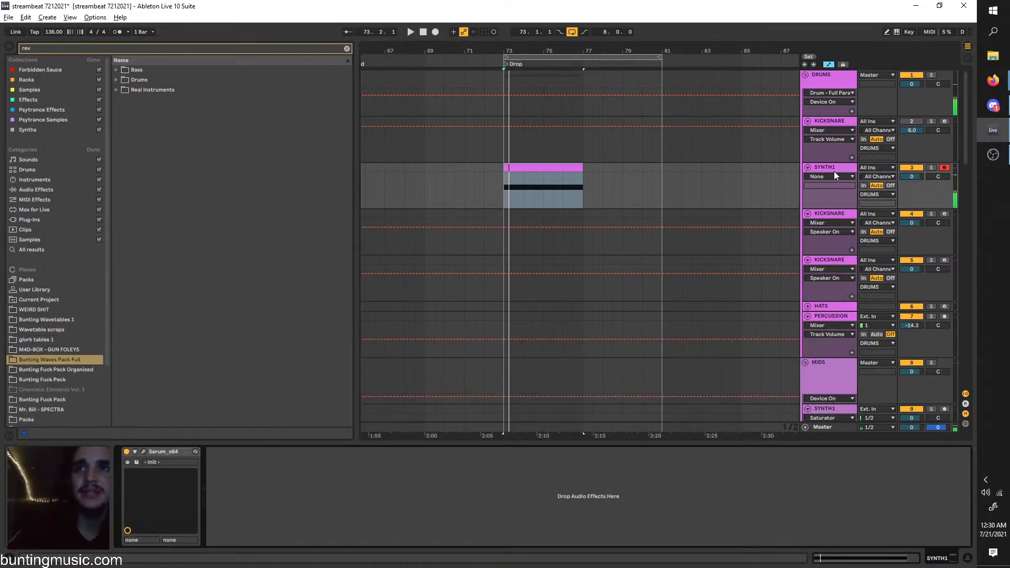
pyautogui.click(144, 452)
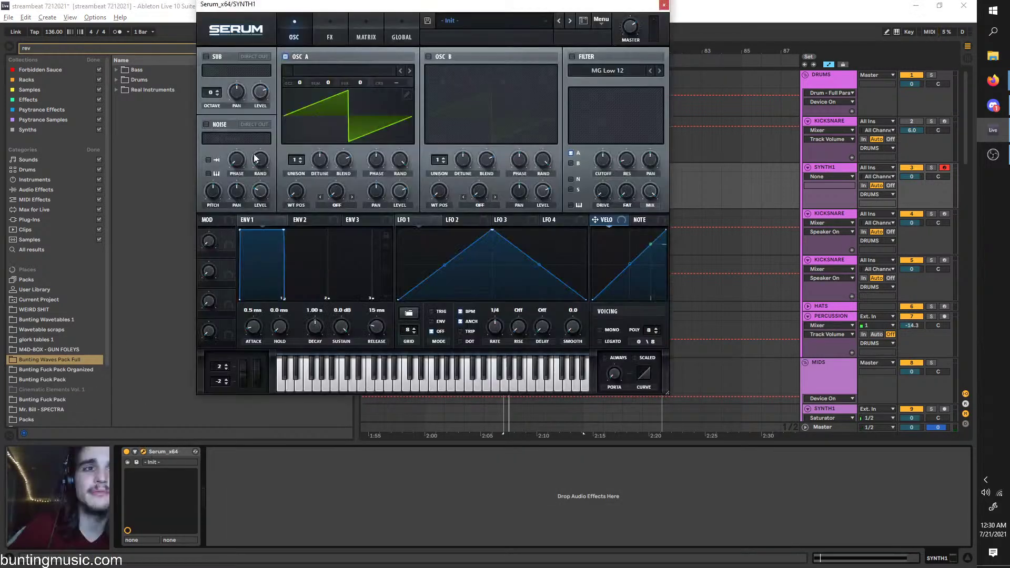
pyautogui.moveTo(652, 4); pyautogui.dragTo(721, 51)
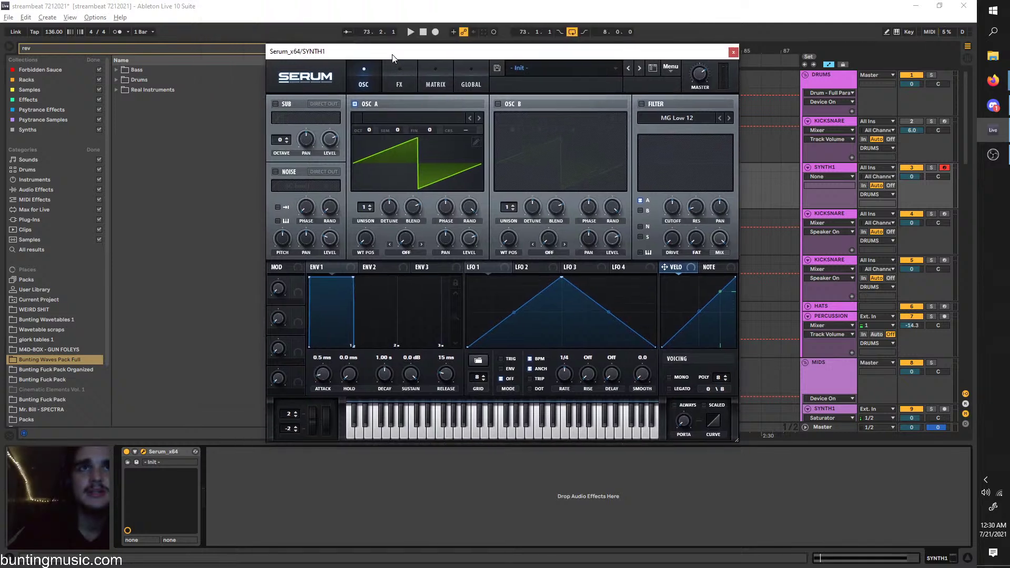
pyautogui.click(732, 52)
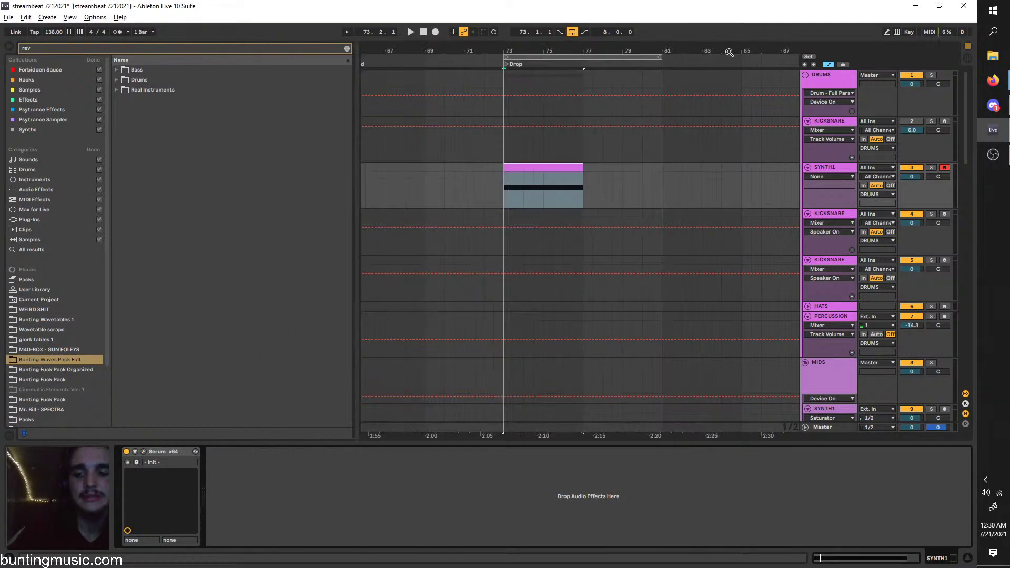
# Audition the SYNTH1 clip from bar 73 and stop playback
pyautogui.click(504, 197)
pyautogui.press('space')
pyautogui.press('space')
pyautogui.press('space')
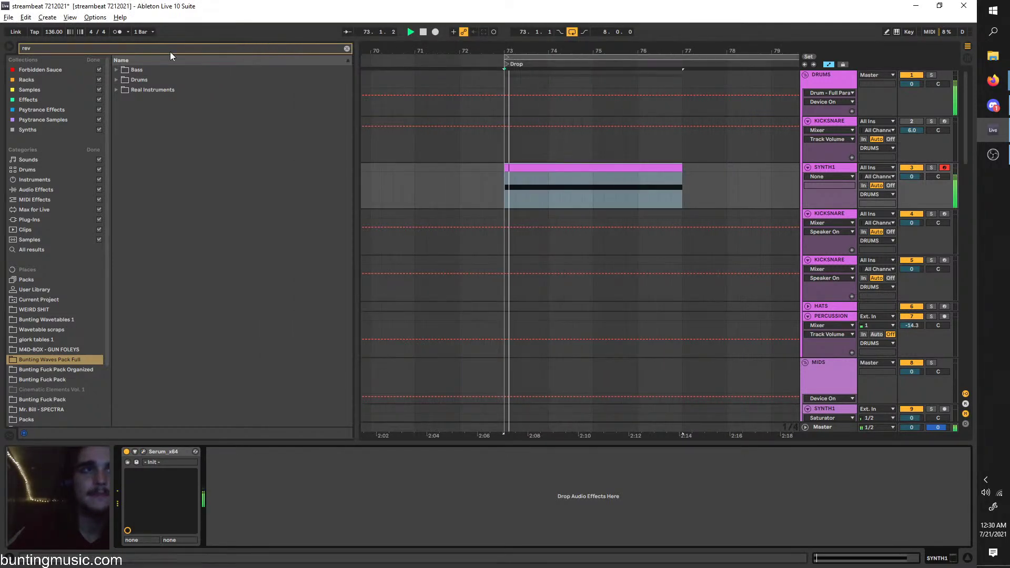
pyautogui.press('space')
pyautogui.click(121, 49)
pyautogui.press('Escape')
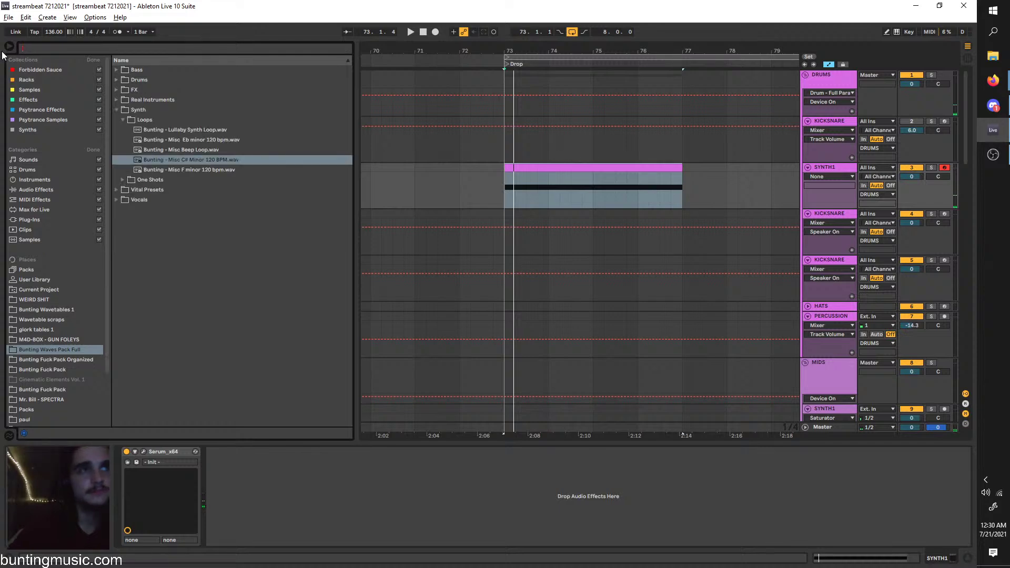
pyautogui.click(39, 239)
pyautogui.click(46, 309)
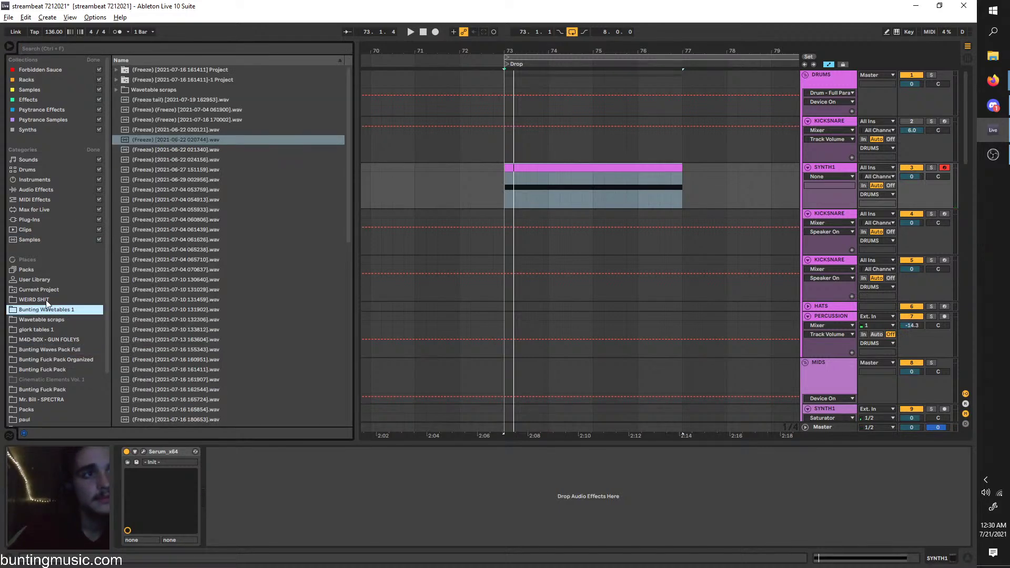
pyautogui.click(162, 152)
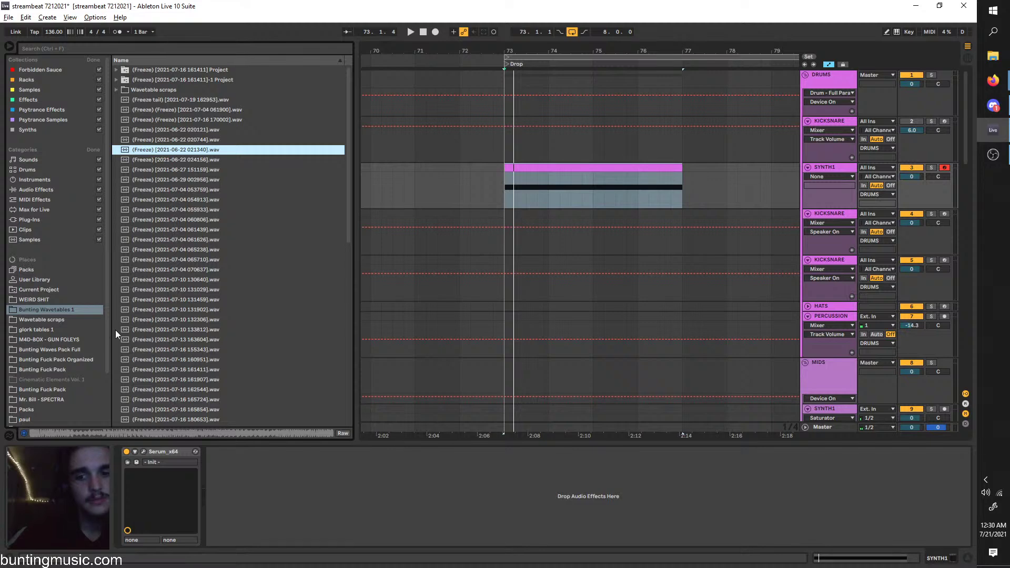
# Expand the FX folder inside Bunting Waves Pack Full in the browser
pyautogui.click(64, 323)
pyautogui.click(59, 349)
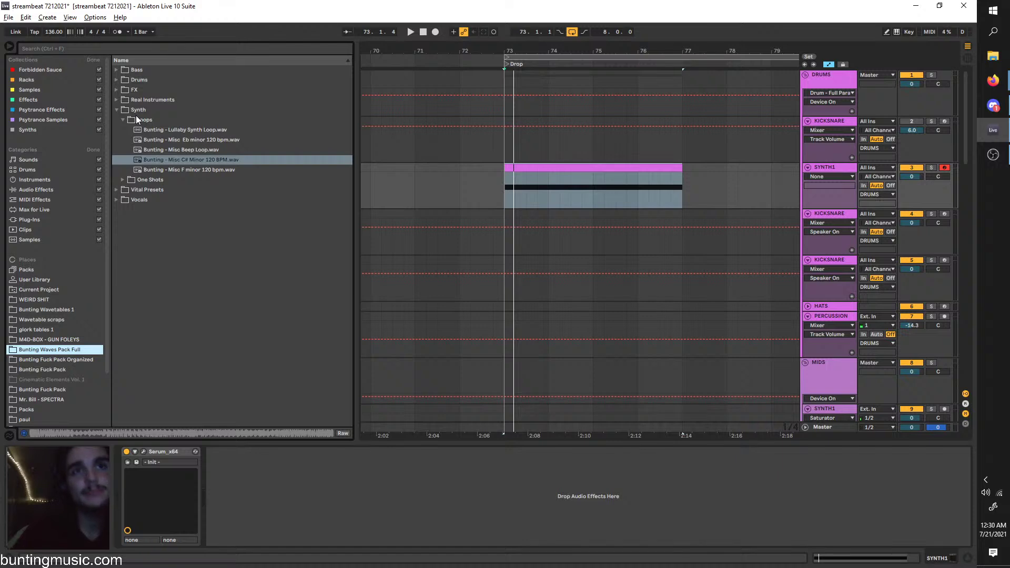
pyautogui.click(117, 90)
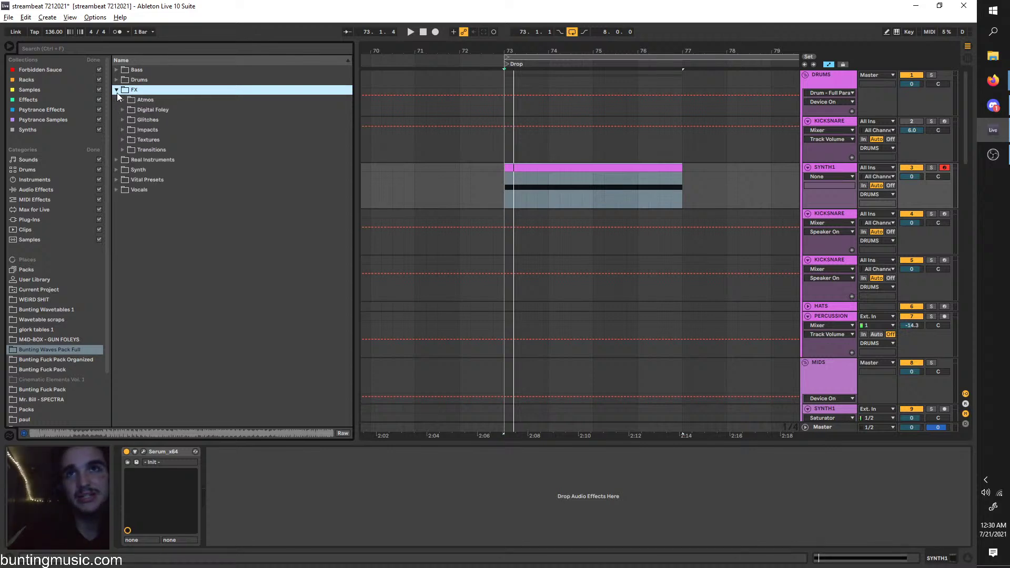
pyautogui.click(117, 90)
pyautogui.click(116, 90)
pyautogui.click(117, 91)
pyautogui.click(117, 90)
pyautogui.click(117, 90)
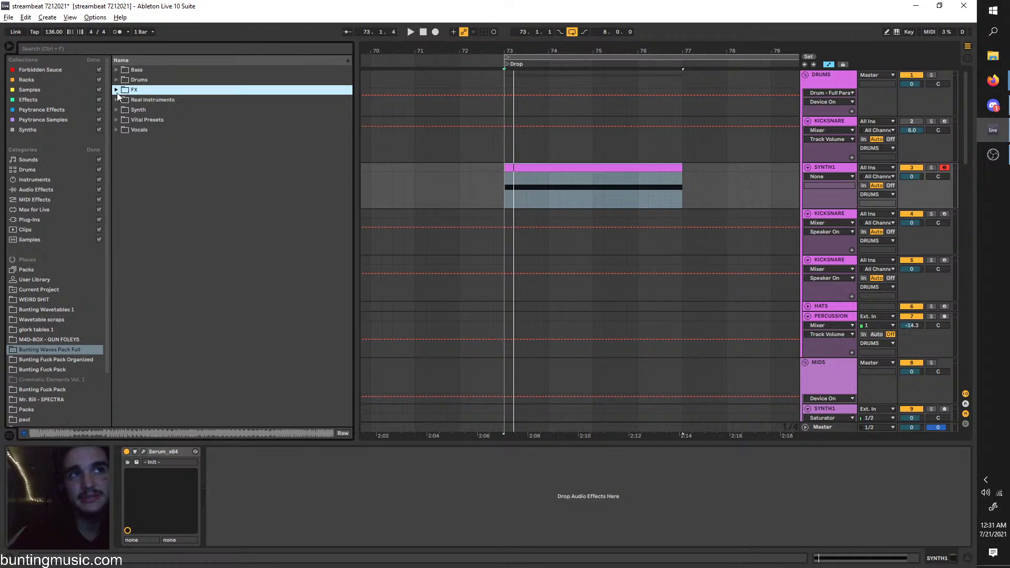
pyautogui.click(117, 92)
pyautogui.click(117, 93)
pyautogui.click(117, 92)
pyautogui.click(116, 93)
pyautogui.click(117, 93)
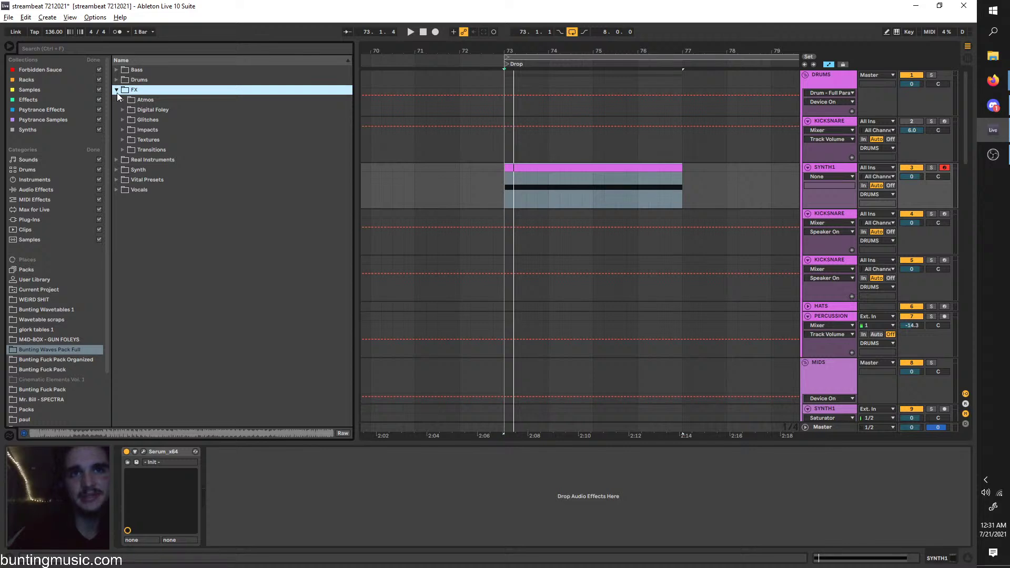
pyautogui.click(117, 92)
pyautogui.click(117, 93)
pyautogui.click(116, 92)
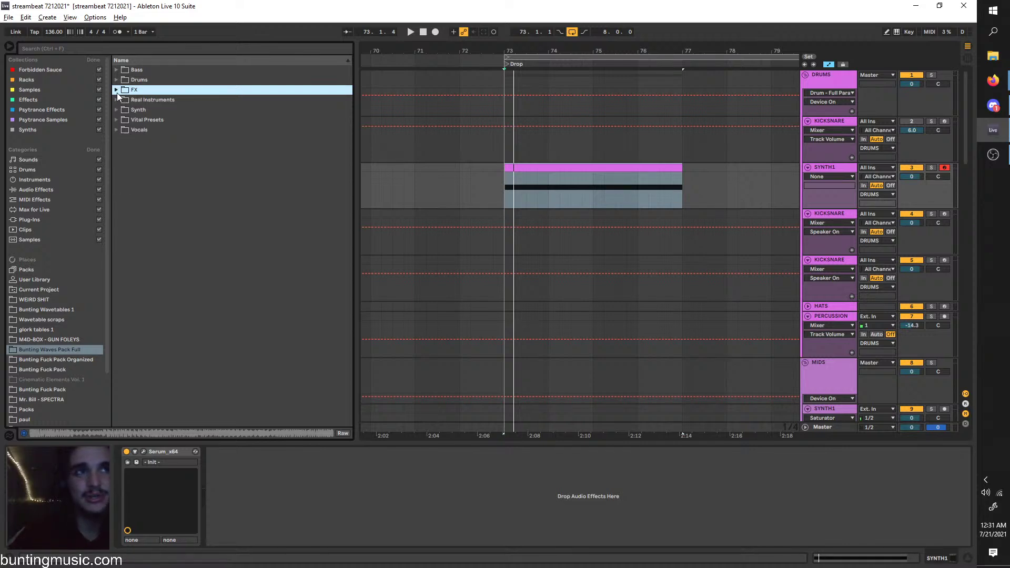
pyautogui.click(117, 93)
pyautogui.click(117, 92)
pyautogui.click(117, 93)
pyautogui.click(116, 93)
pyautogui.click(117, 93)
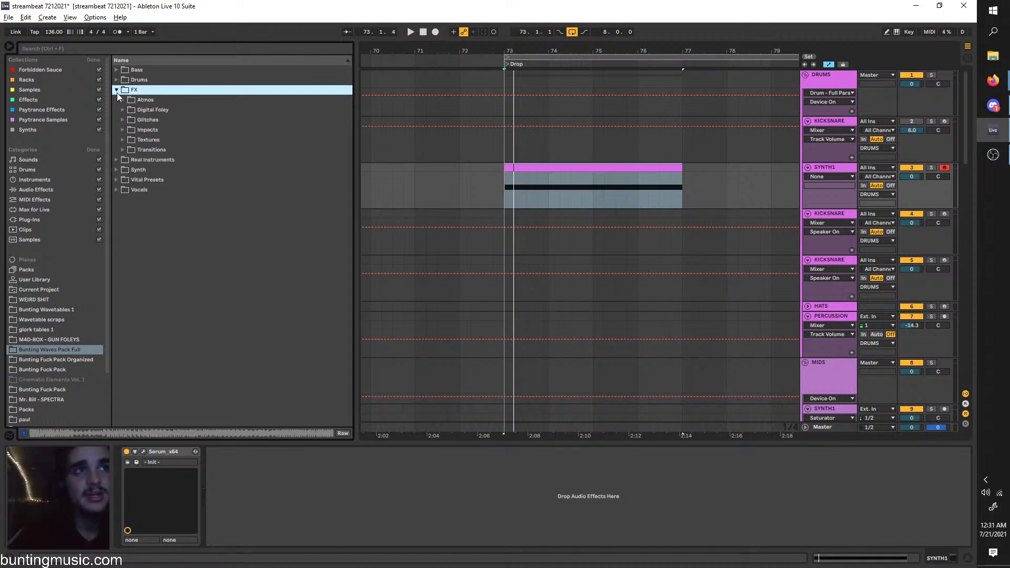
pyautogui.click(116, 92)
pyautogui.click(117, 93)
pyautogui.click(117, 92)
pyautogui.click(117, 93)
pyautogui.click(116, 93)
pyautogui.click(117, 93)
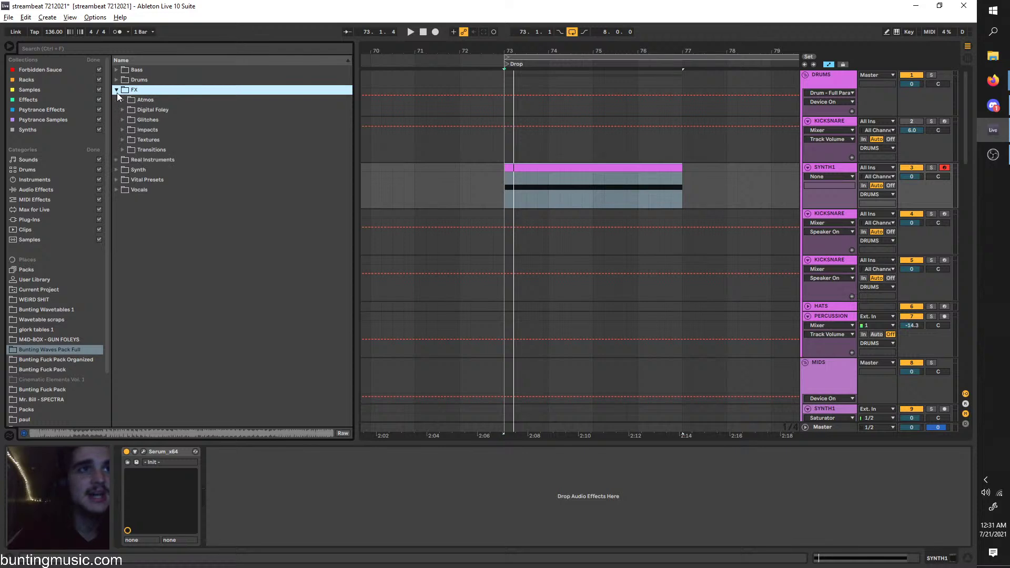
pyautogui.click(117, 92)
pyautogui.click(117, 93)
pyautogui.click(117, 92)
pyautogui.click(117, 93)
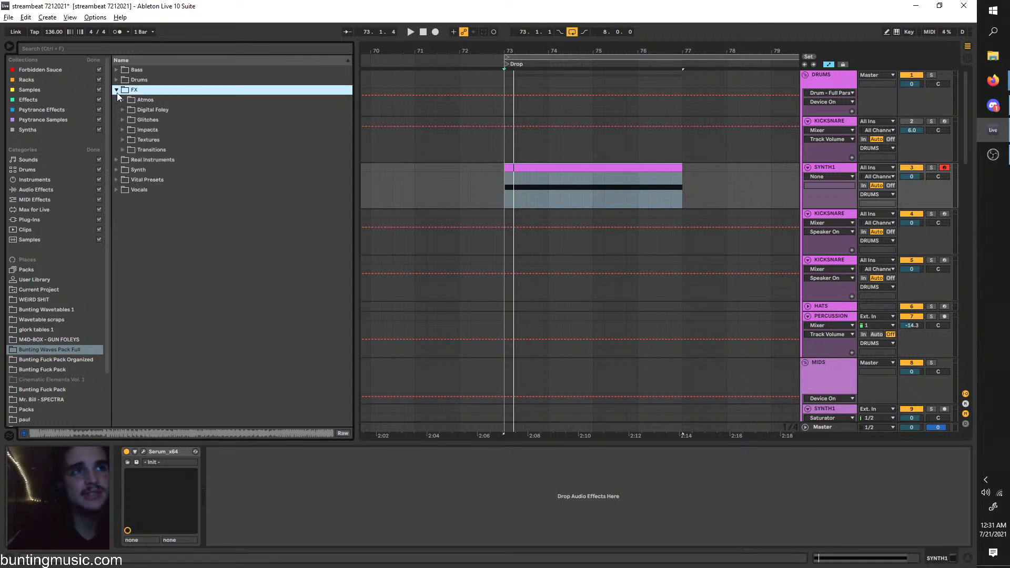
pyautogui.click(124, 119)
pyautogui.click(124, 119)
pyautogui.click(124, 119)
pyautogui.click(124, 119)
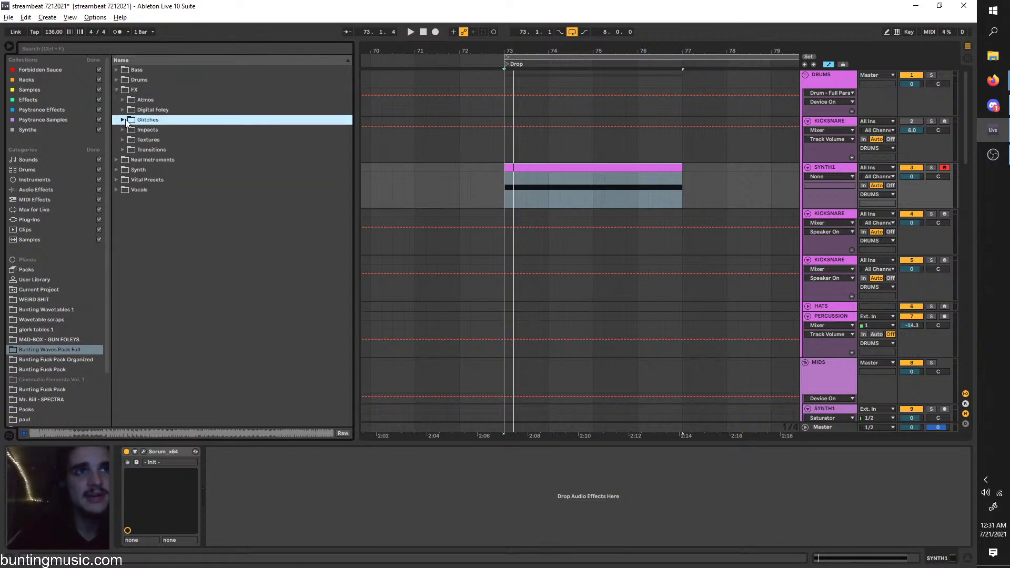
pyautogui.click(124, 120)
pyautogui.click(124, 119)
pyautogui.click(125, 119)
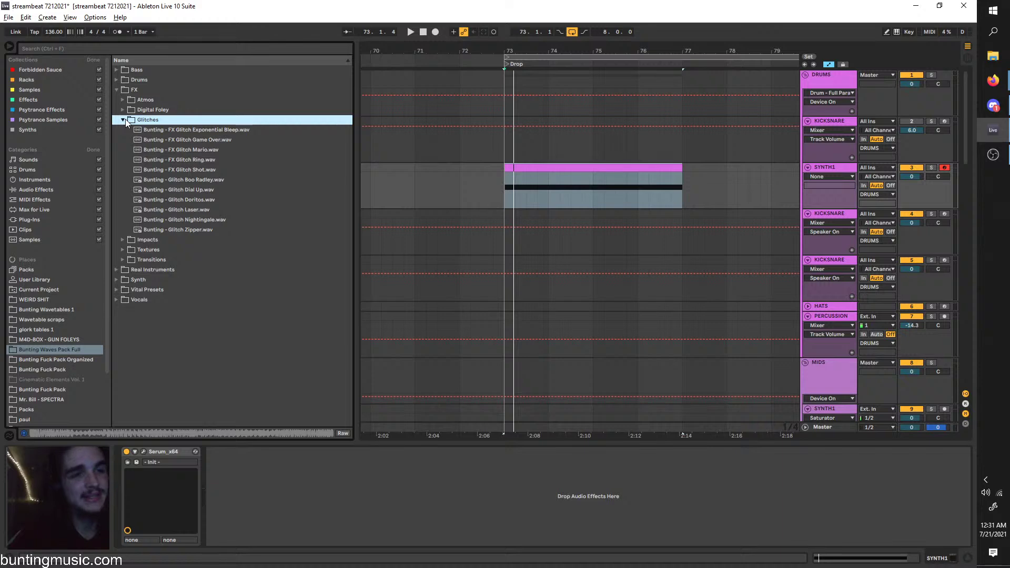
pyautogui.click(124, 119)
pyautogui.click(124, 119)
pyautogui.click(124, 120)
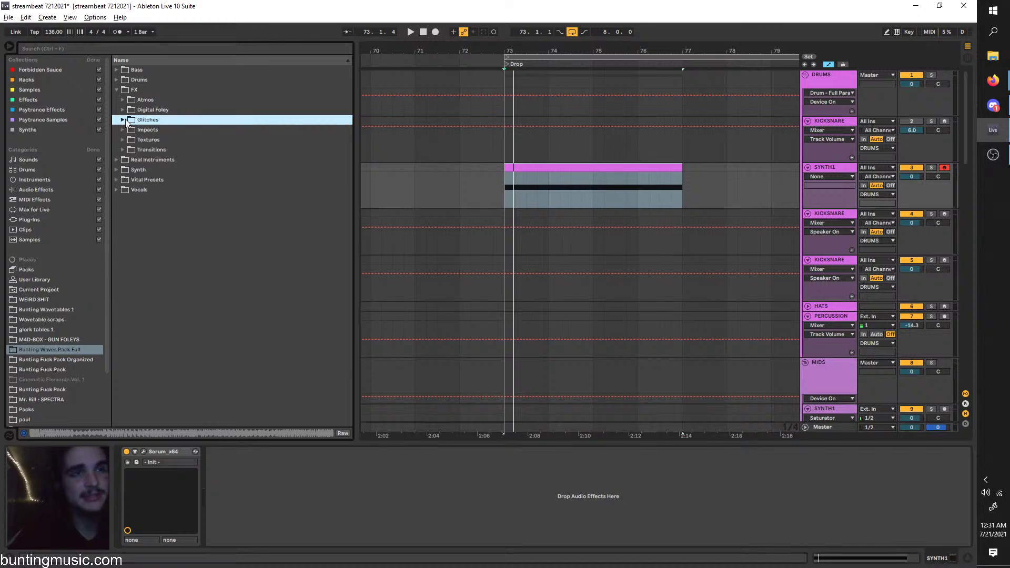
pyautogui.click(124, 120)
pyautogui.click(123, 120)
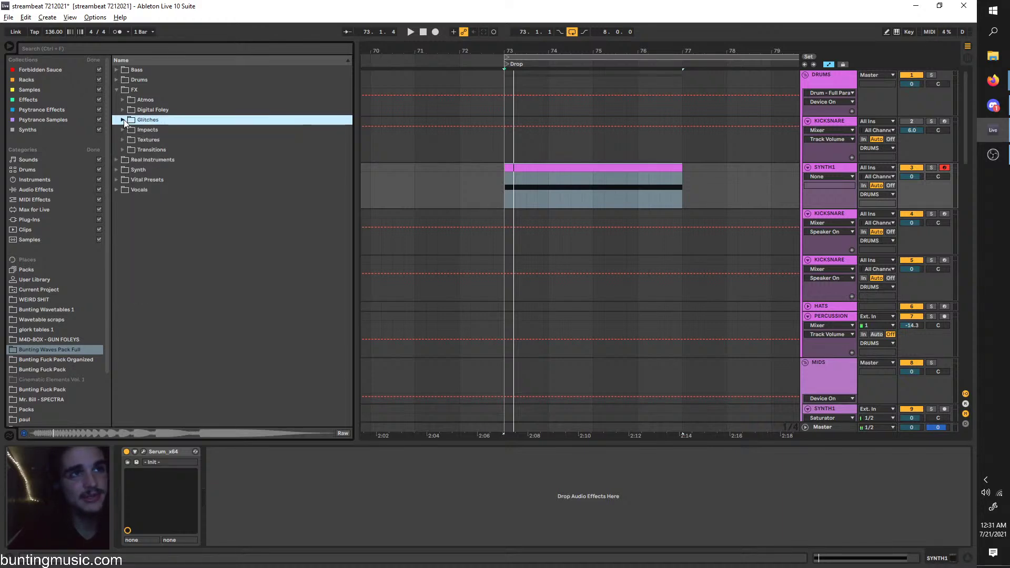
pyautogui.click(124, 120)
pyautogui.click(124, 120)
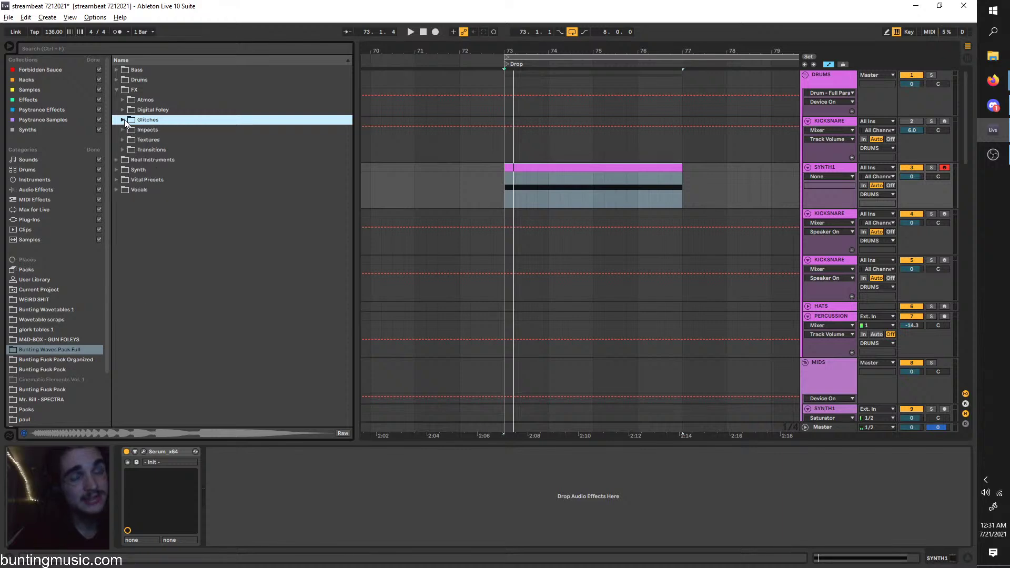
pyautogui.click(124, 120)
pyautogui.click(124, 119)
pyautogui.click(124, 120)
pyautogui.click(124, 119)
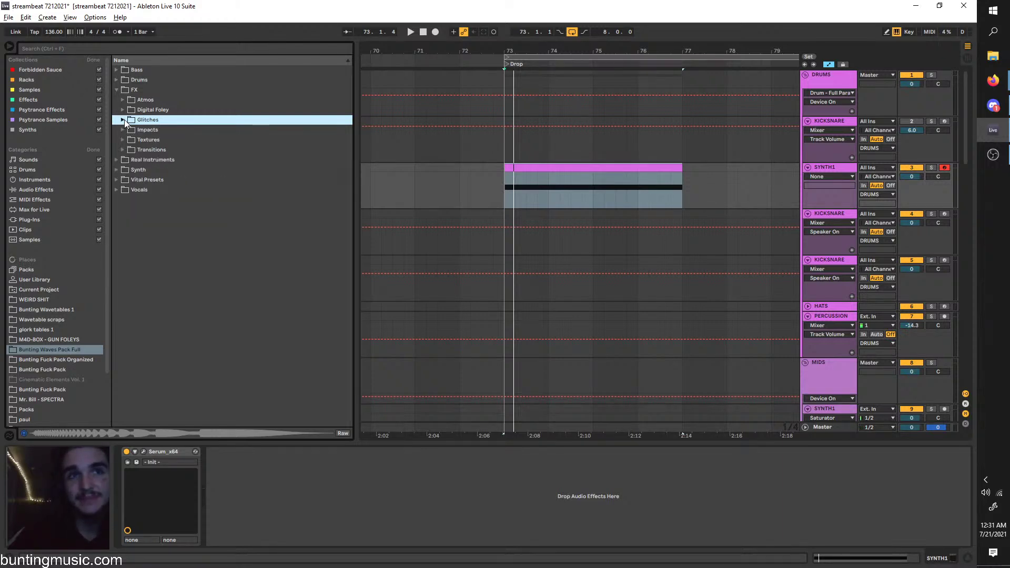
pyautogui.click(124, 120)
pyautogui.click(124, 119)
pyautogui.click(124, 119)
pyautogui.click(124, 119)
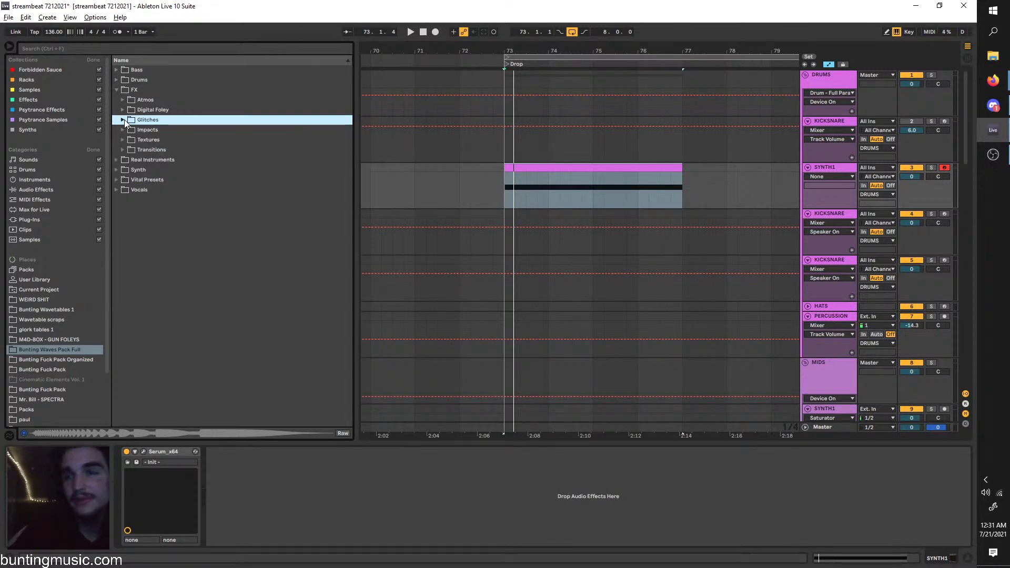
pyautogui.click(124, 119)
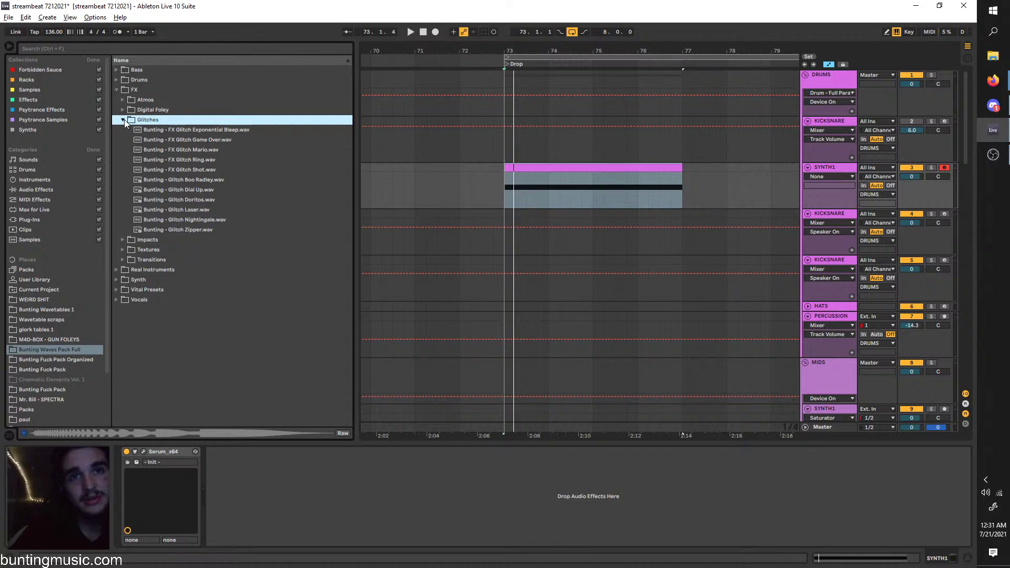
pyautogui.click(124, 120)
pyautogui.click(124, 119)
pyautogui.click(124, 119)
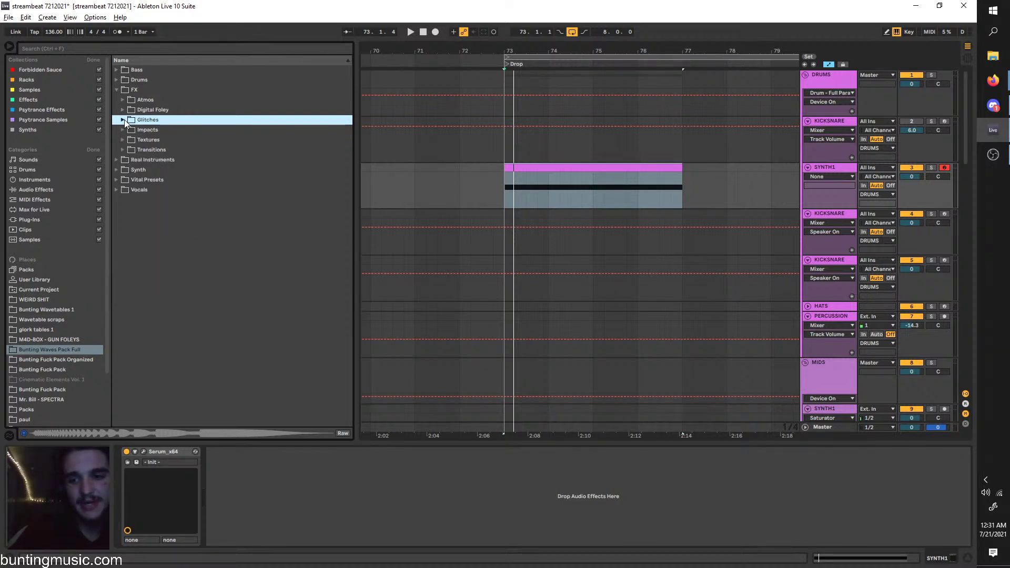
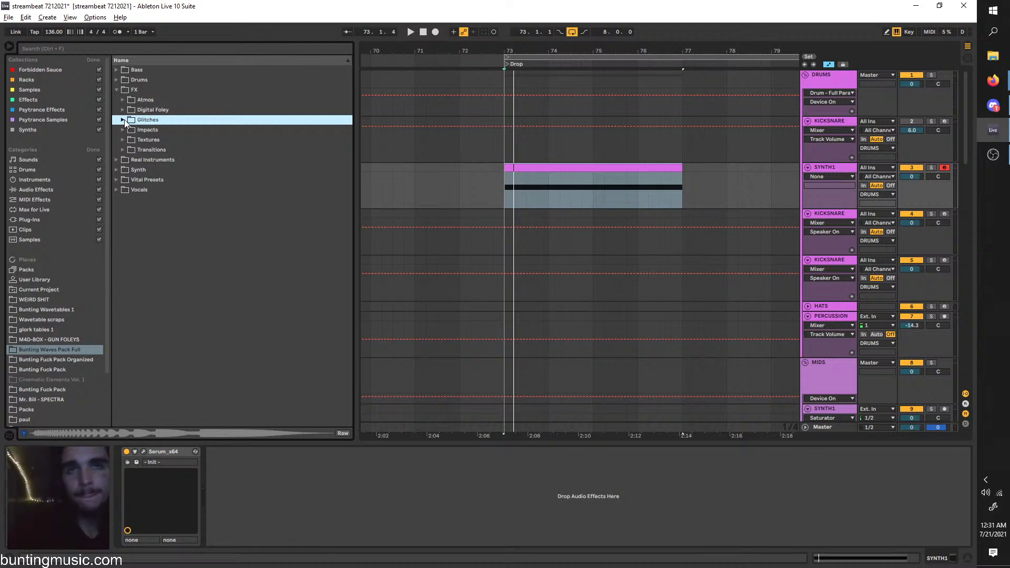
# Expand the Glitches folder and preview the FX Glitch Game Over, Mario and Shot samples
pyautogui.click(122, 120)
pyautogui.click(141, 140)
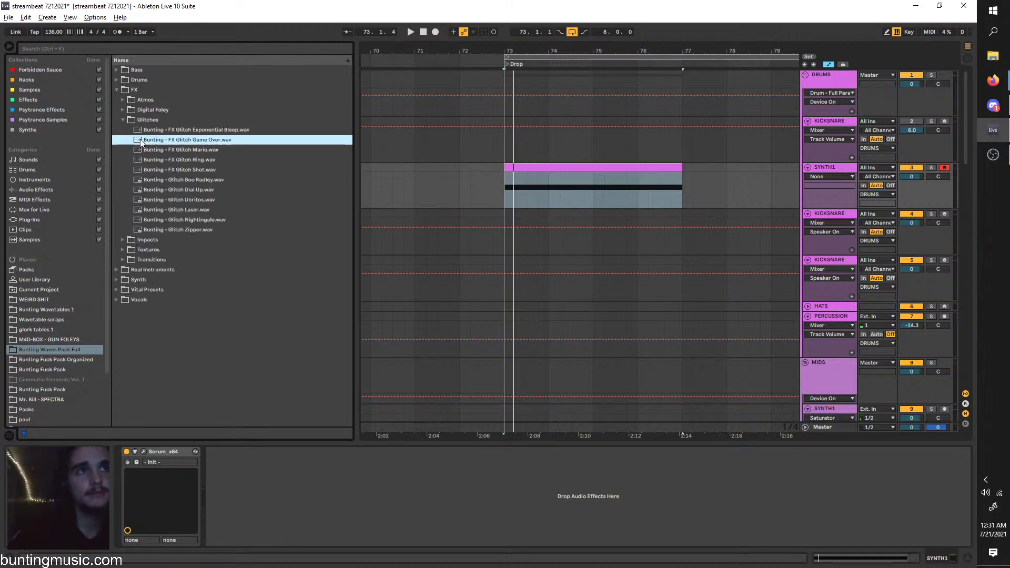
pyautogui.click(166, 149)
pyautogui.click(228, 168)
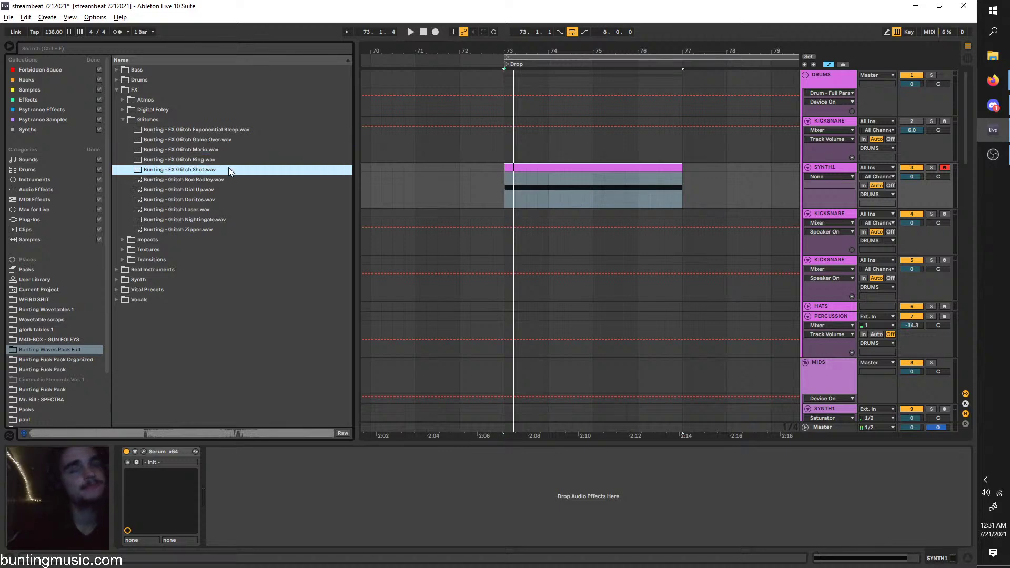
# Replace Serum on the SYNTH1 track with Vital from the Vital Audio VST3 plug-ins
pyautogui.click(78, 51)
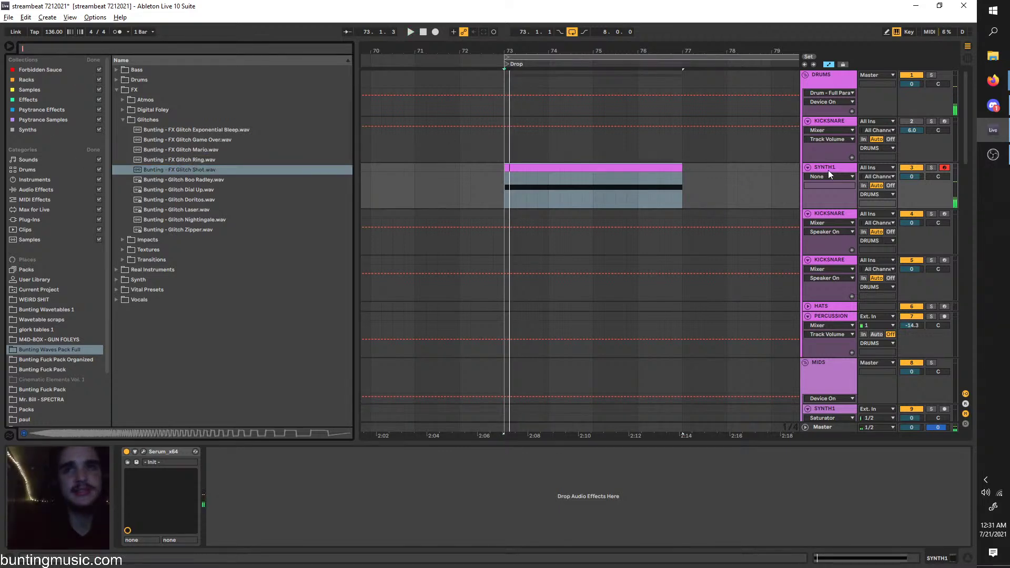
pyautogui.click(30, 219)
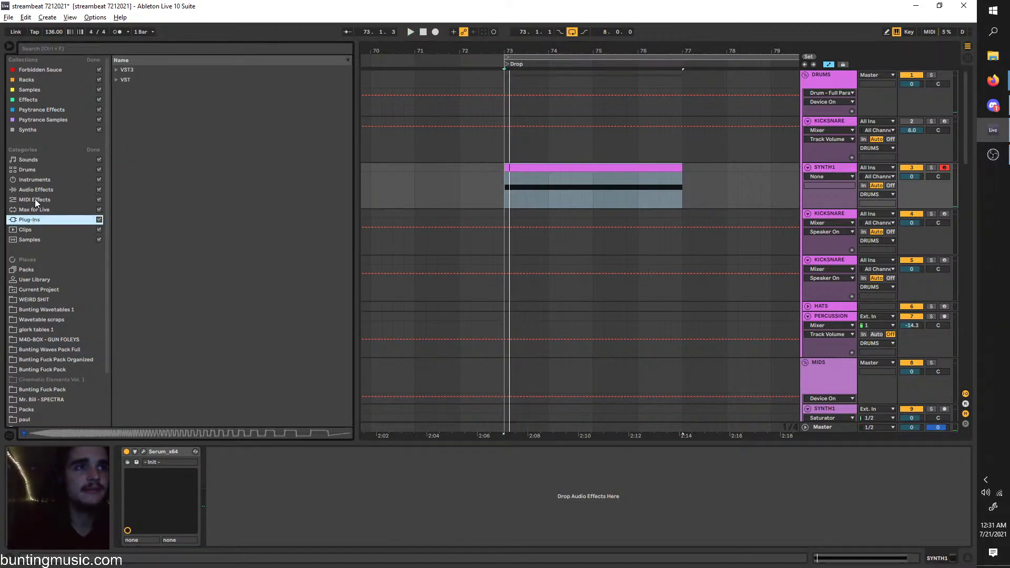
pyautogui.click(117, 70)
pyautogui.click(122, 90)
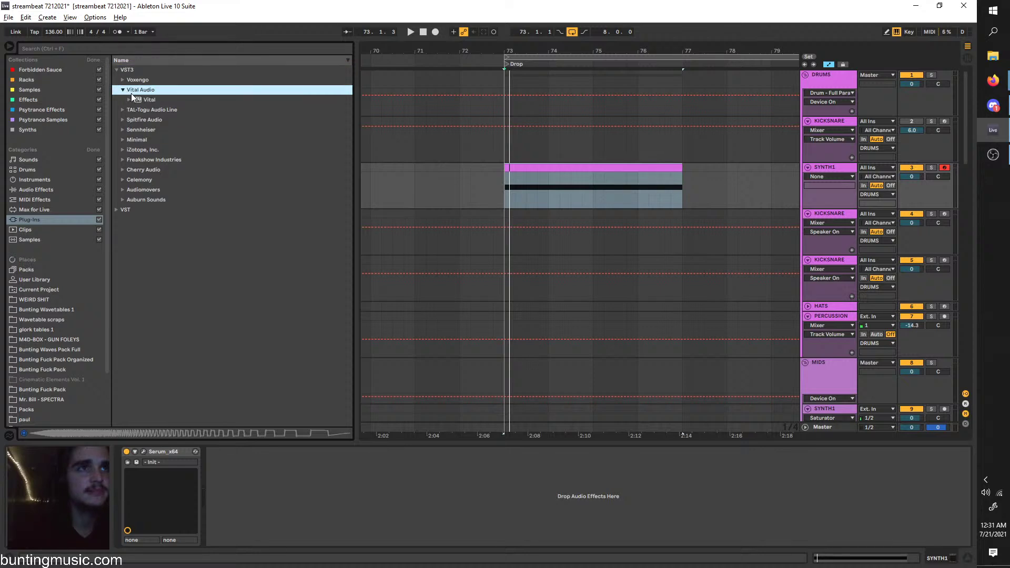
pyautogui.moveTo(135, 99); pyautogui.dragTo(162, 471)
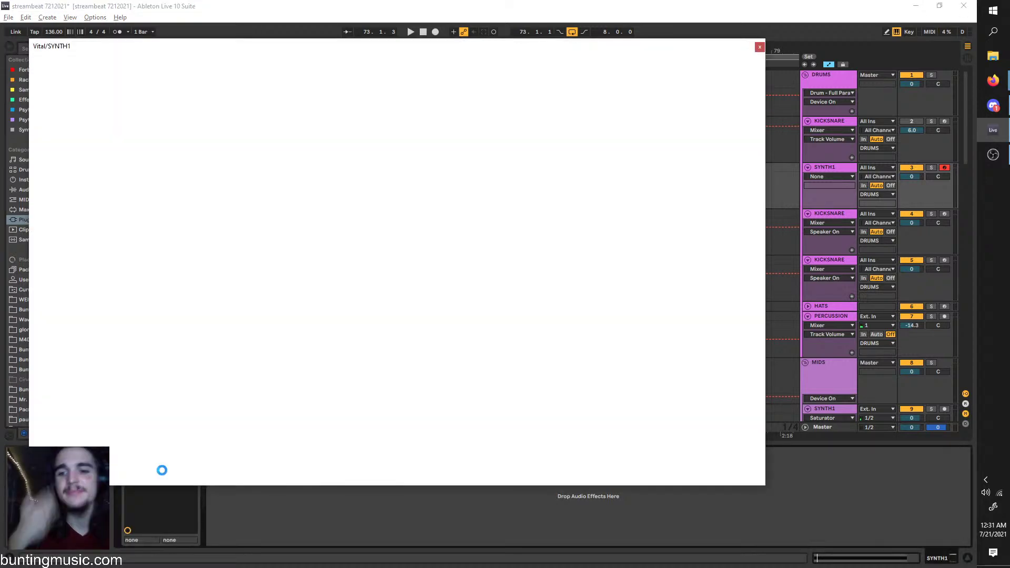
# Move the Vital window off the arrangement and audition the SYNTH1 clip from bar 73
pyautogui.moveTo(405, 42)
pyautogui.mouseDown()
pyautogui.moveTo(636, 24)
pyautogui.moveTo(485, 151)
pyautogui.moveTo(475, 185)
pyautogui.moveTo(566, 316)
pyautogui.moveTo(608, 325)
pyautogui.moveTo(604, 203)
pyautogui.moveTo(614, 342)
pyautogui.mouseUp()
pyautogui.click(507, 188)
pyautogui.press('space')
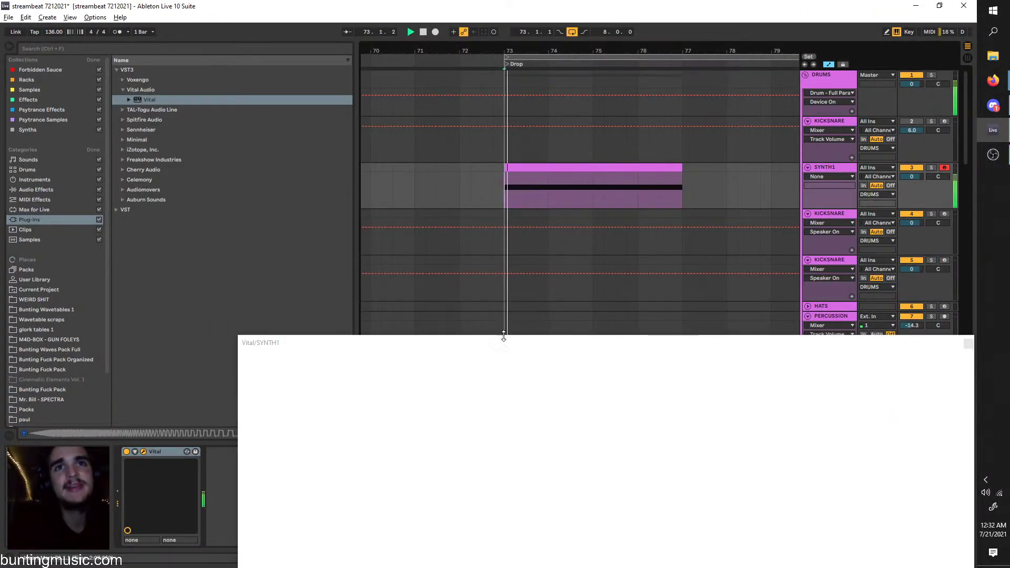
pyautogui.press('space')
pyautogui.click(835, 122)
pyautogui.click(848, 168)
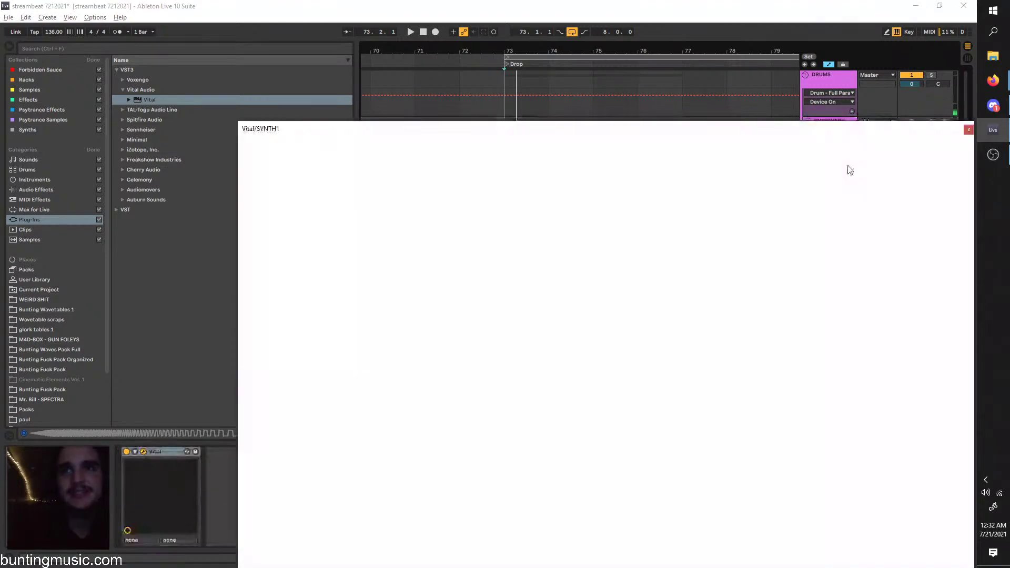
pyautogui.moveTo(771, 127); pyautogui.dragTo(715, 374)
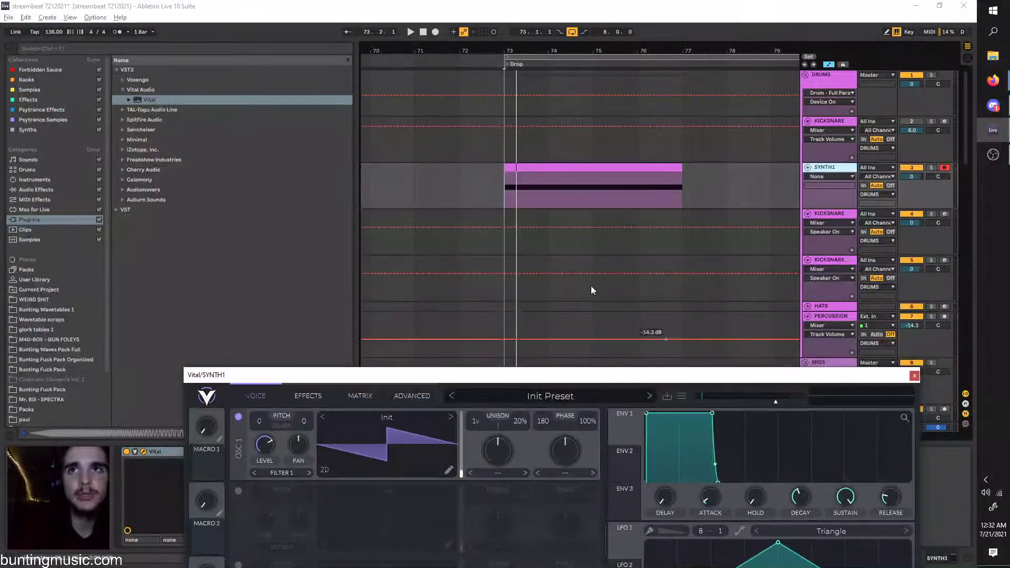
pyautogui.moveTo(546, 383); pyautogui.dragTo(547, 115)
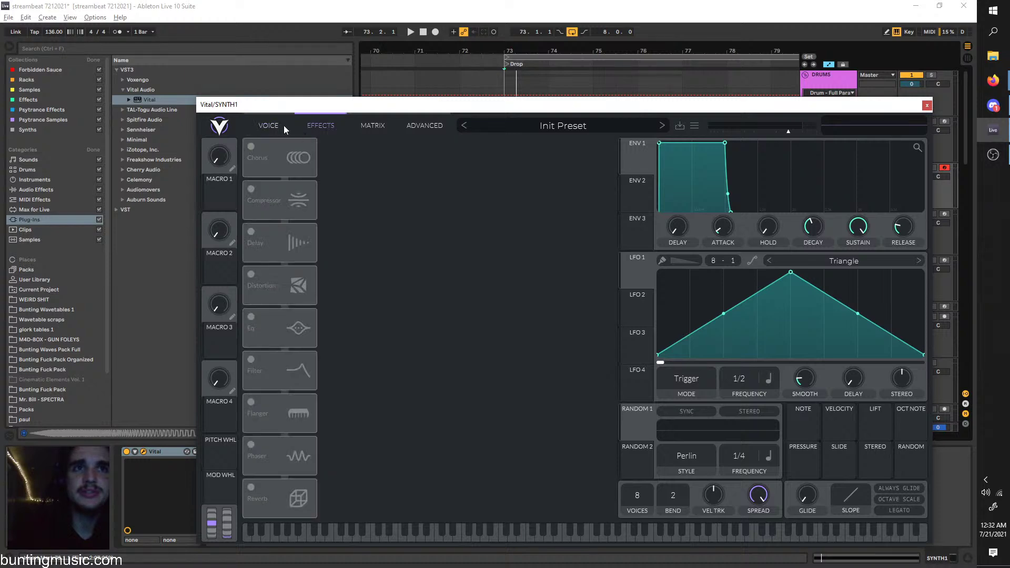
pyautogui.click(309, 130)
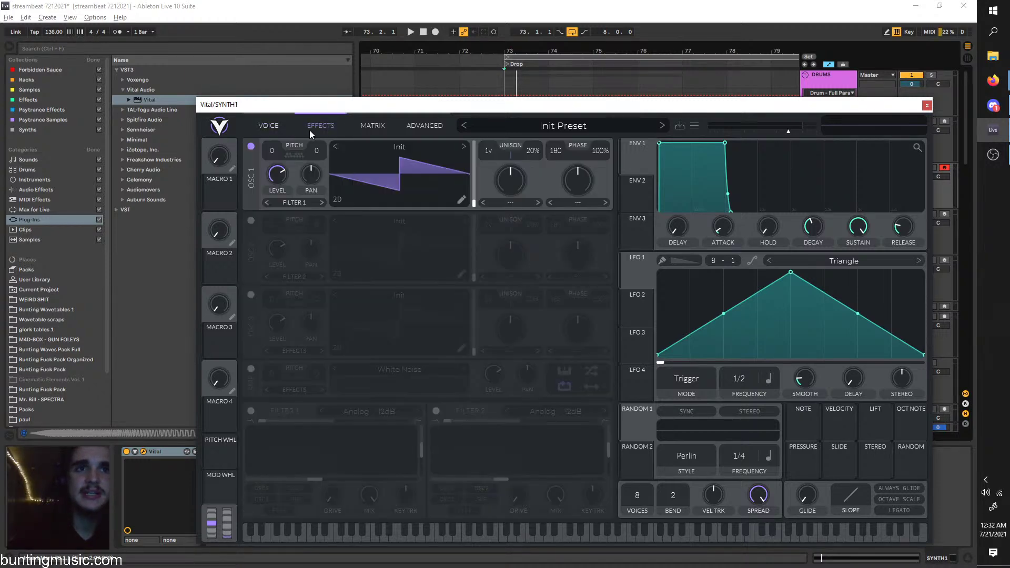
pyautogui.click(283, 129)
pyautogui.click(305, 127)
pyautogui.moveTo(338, 107); pyautogui.dragTo(347, 138)
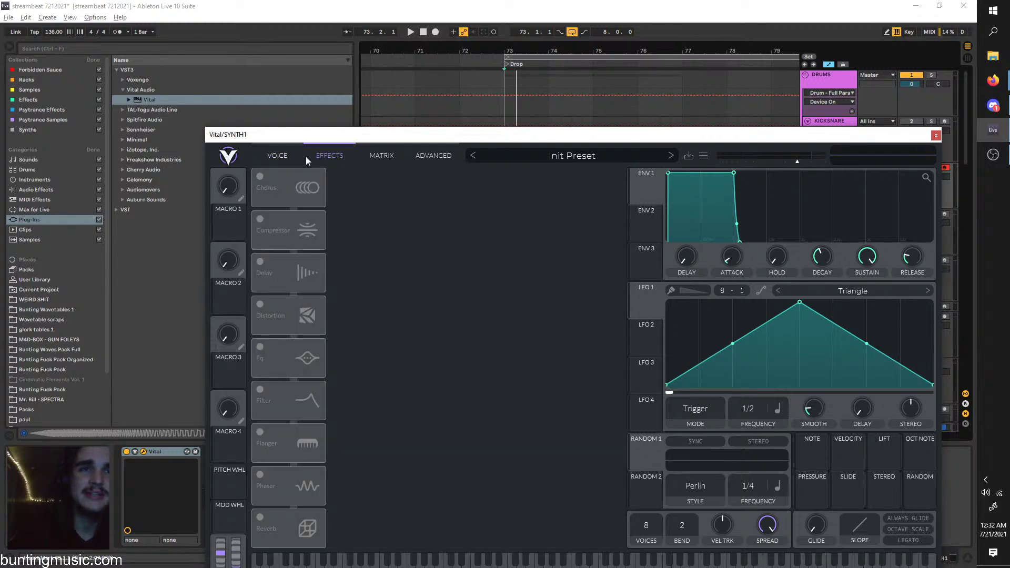
pyautogui.click(383, 156)
pyautogui.click(425, 156)
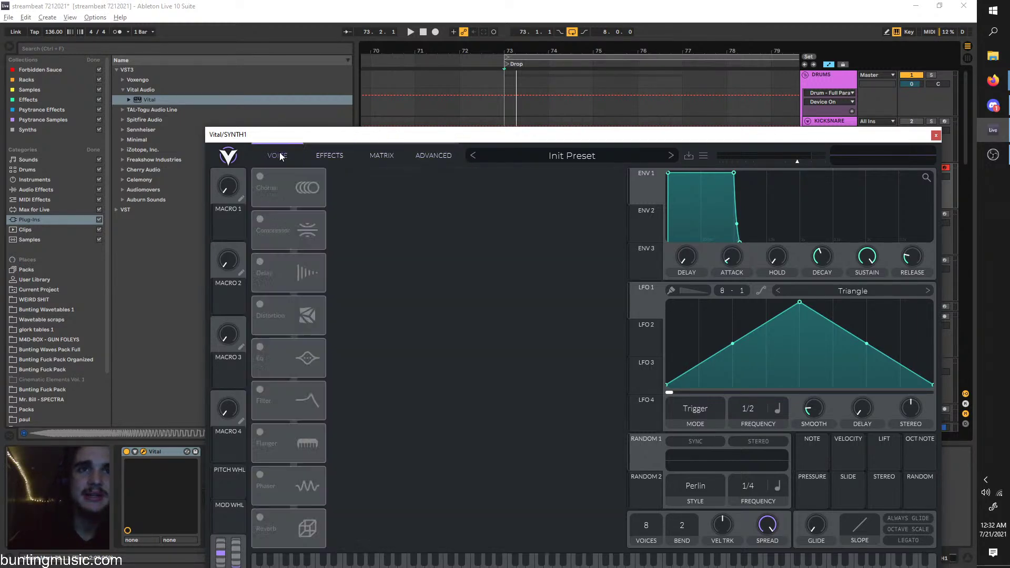
pyautogui.moveTo(323, 134); pyautogui.dragTo(401, 81)
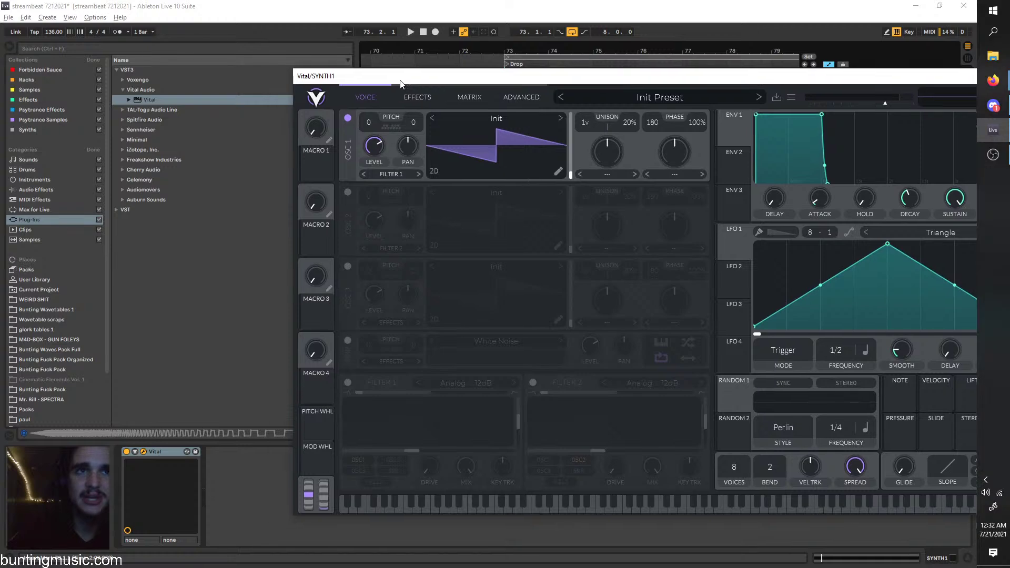
# Enable Vital's Chorus effect and audition it on the basic saw oscillator
pyautogui.click(422, 104)
pyautogui.click(377, 98)
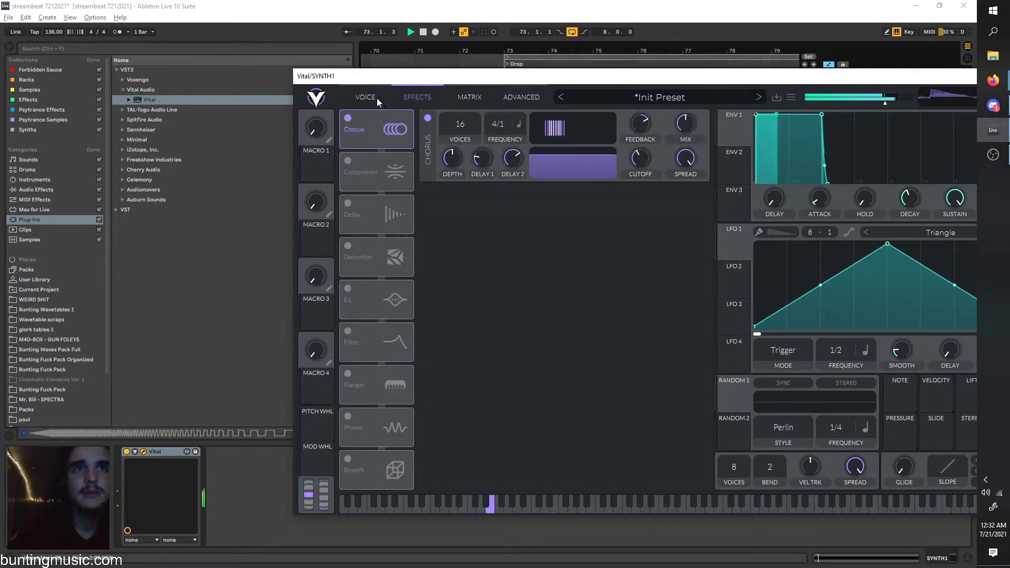
pyautogui.click(413, 98)
pyautogui.click(376, 97)
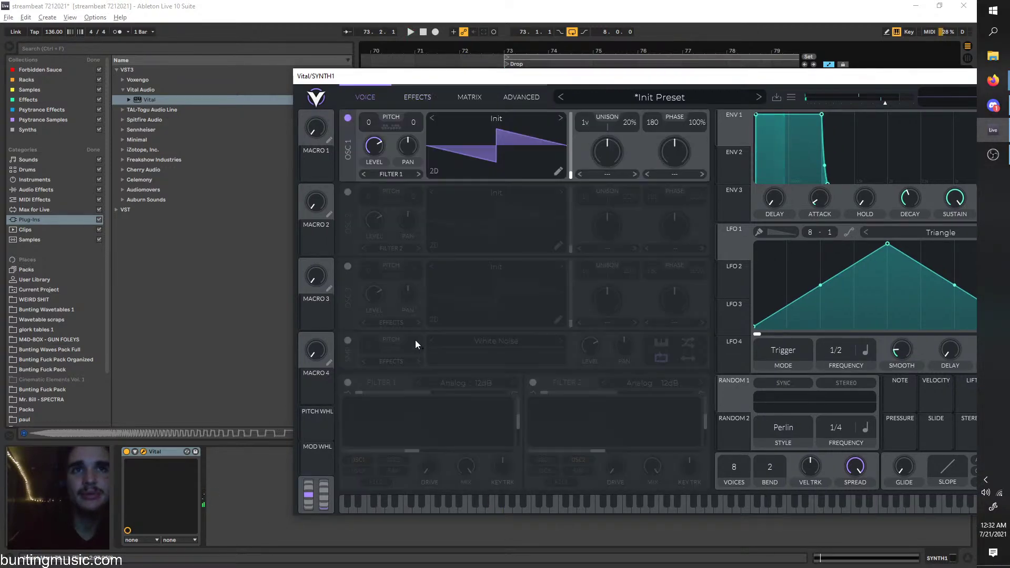
# Enable Filter 1 as Analog 24dB with a minimum cutoff, modulated by LFO 1 at a 1/4 rate
pyautogui.click(346, 384)
pyautogui.moveTo(733, 245); pyautogui.dragTo(430, 445)
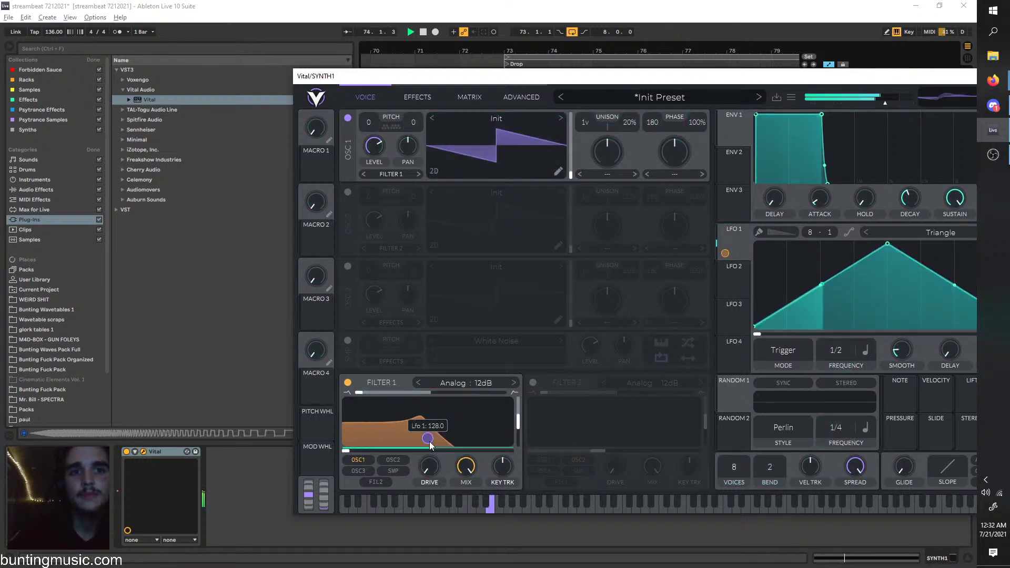
pyautogui.moveTo(835, 354); pyautogui.dragTo(841, 327)
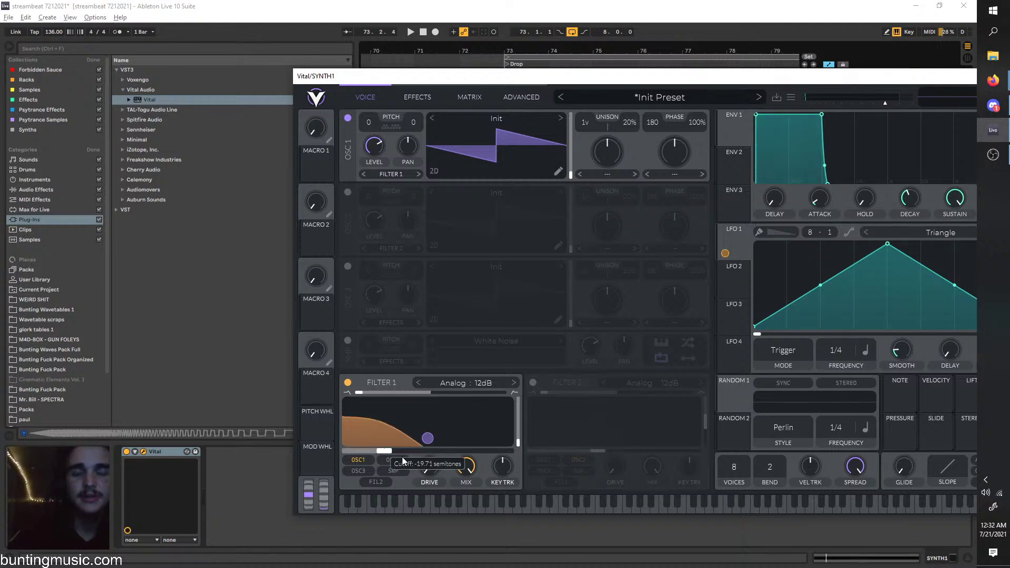
pyautogui.click(513, 382)
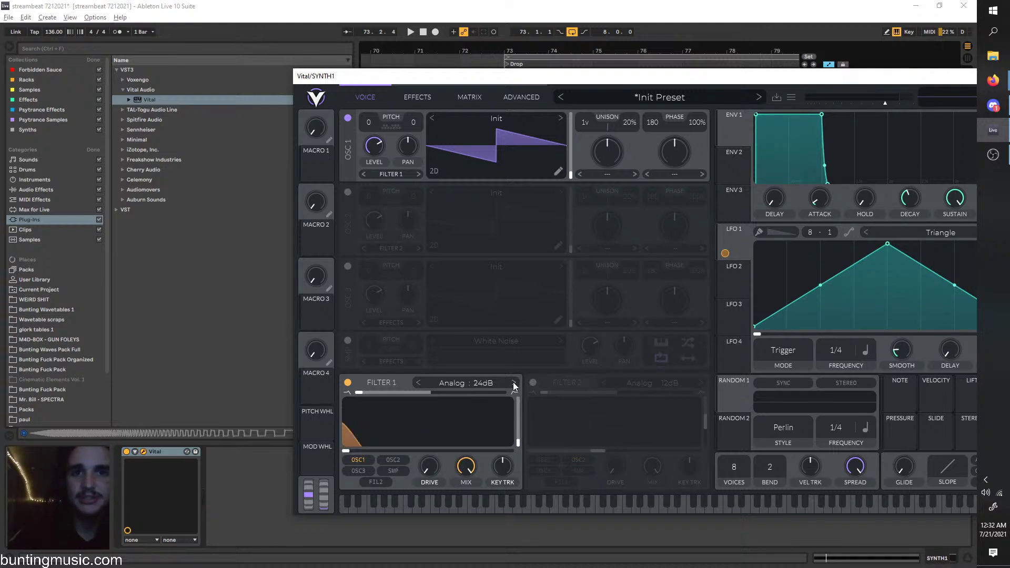
pyautogui.press('space')
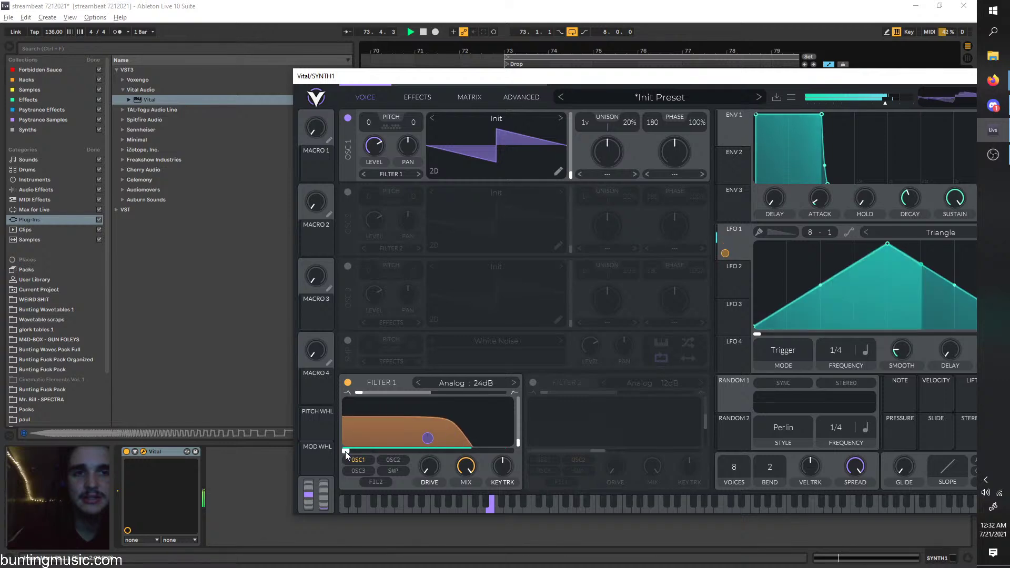
pyautogui.click(376, 98)
pyautogui.click(415, 98)
pyautogui.click(376, 98)
pyautogui.click(422, 99)
pyautogui.click(372, 96)
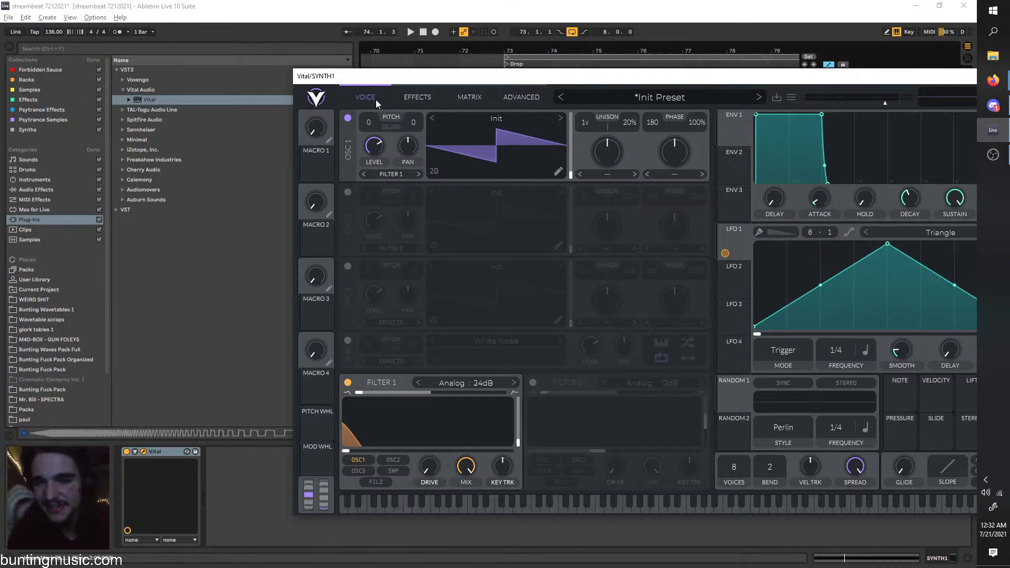
pyautogui.moveTo(413, 78); pyautogui.dragTo(412, 92)
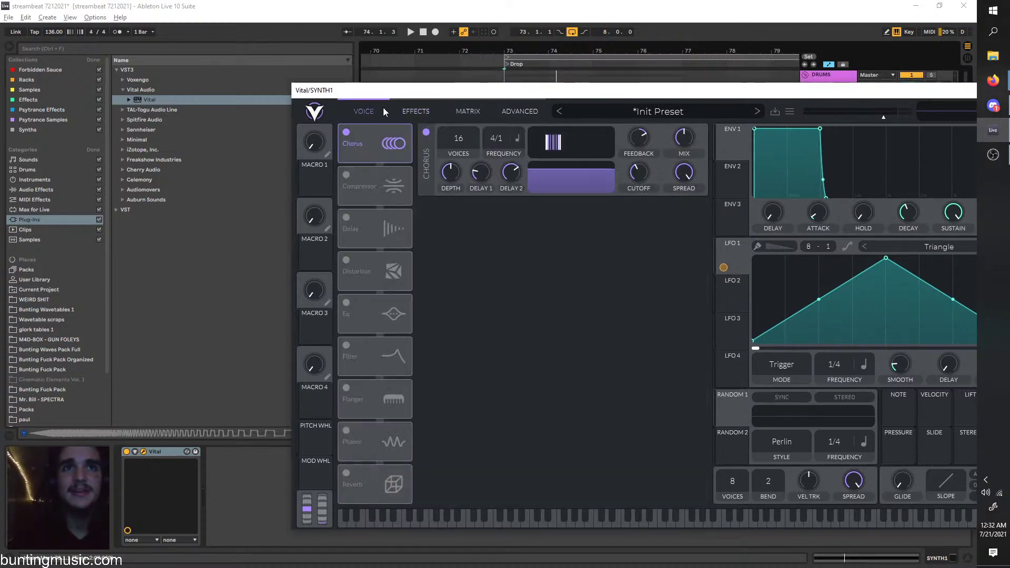
pyautogui.click(406, 113)
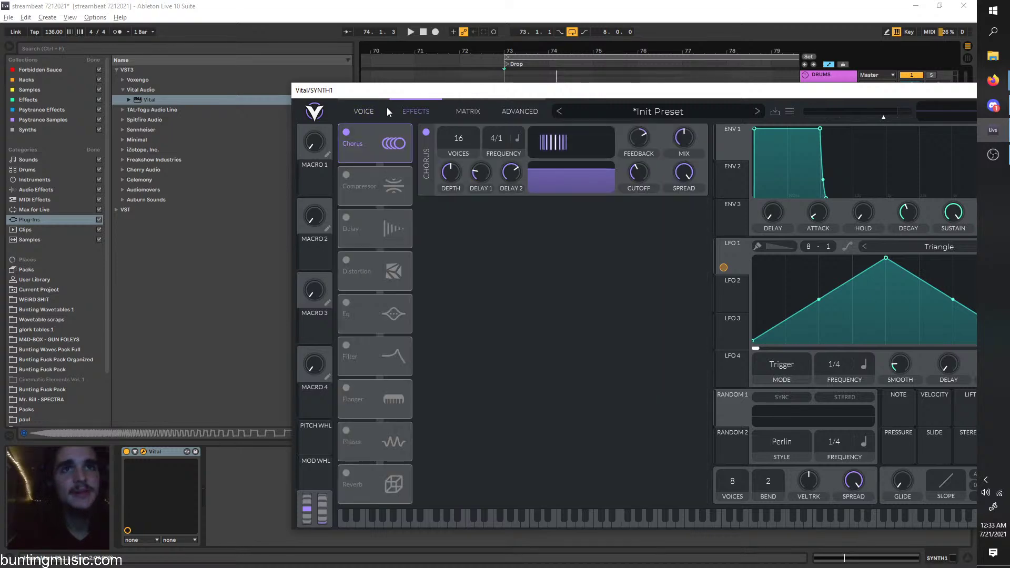
pyautogui.click(387, 108)
pyautogui.click(403, 110)
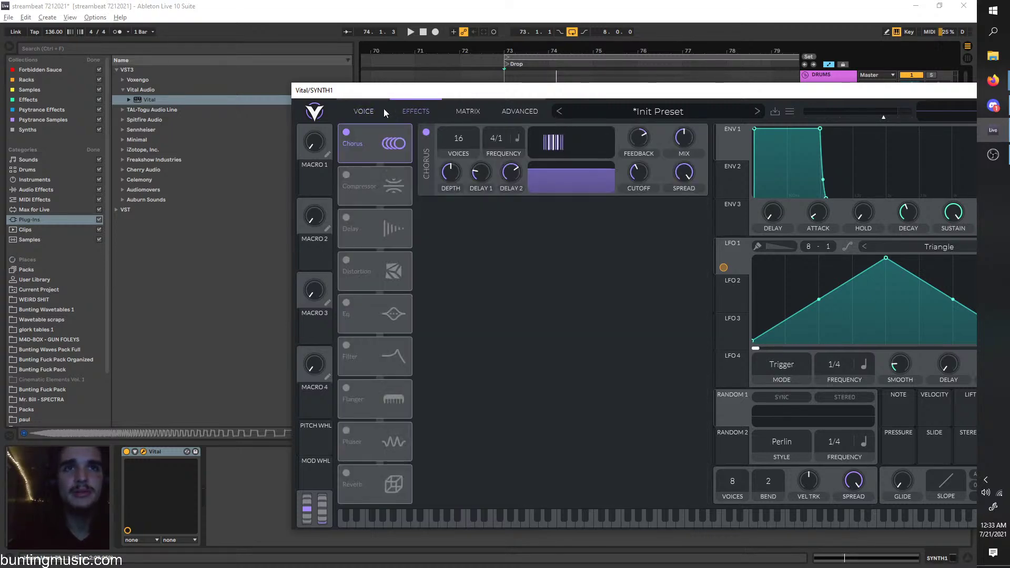
pyautogui.click(383, 108)
pyautogui.click(404, 110)
pyautogui.click(382, 109)
# Reshape LFO 1 with an earlier peak and a flat section at zero near its end, auditioning the result
pyautogui.press('space')
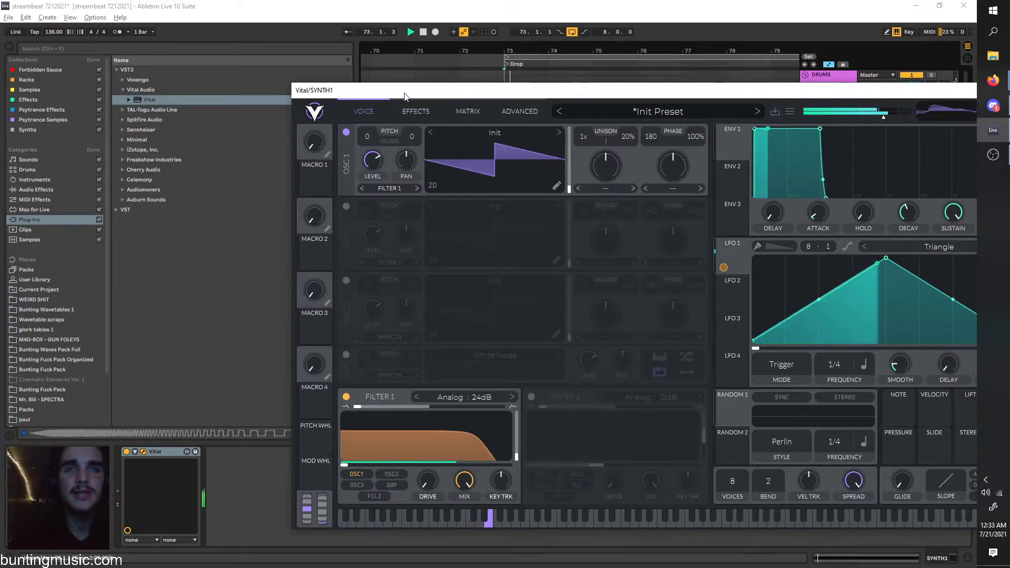
pyautogui.moveTo(405, 94); pyautogui.dragTo(342, 74)
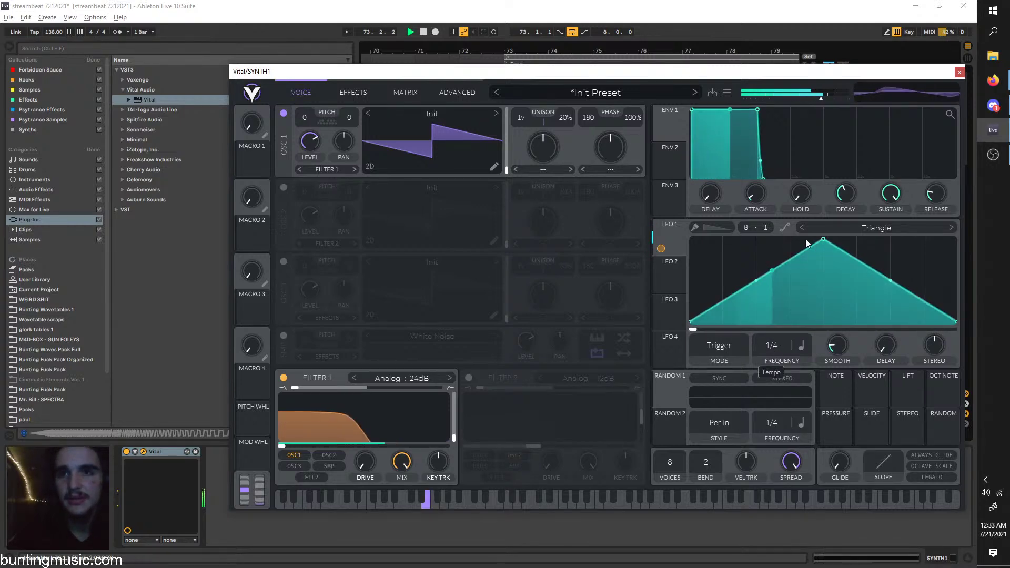
pyautogui.moveTo(823, 239); pyautogui.dragTo(754, 224)
pyautogui.doubleClick(790, 258)
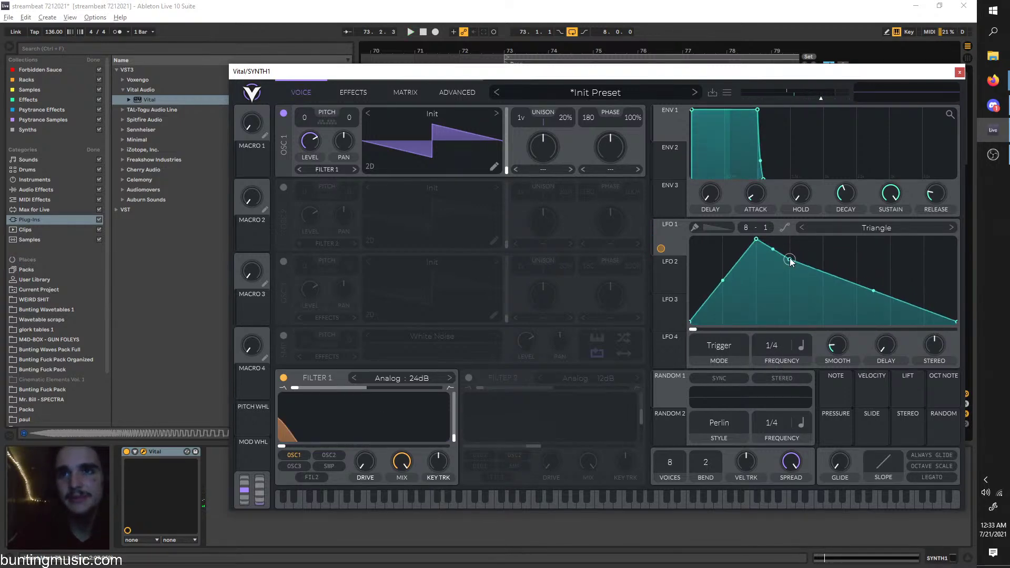
pyautogui.moveTo(789, 258); pyautogui.dragTo(881, 337)
pyautogui.press('space')
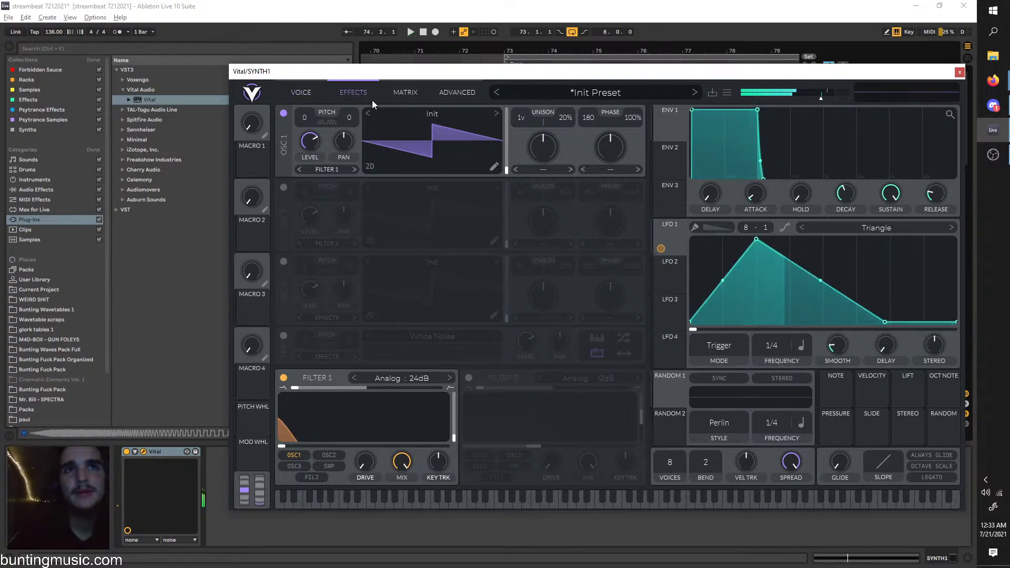
pyautogui.click(351, 95)
pyautogui.click(320, 97)
pyautogui.click(336, 96)
pyautogui.click(320, 97)
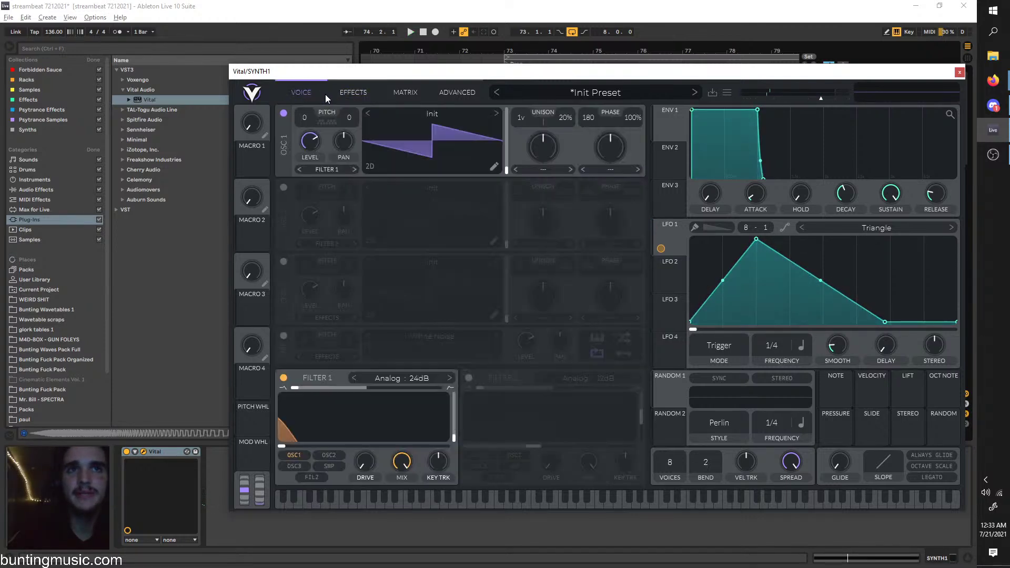
# Lower the Chorus mix to about 25.5%, switch the Chorus off and audition the patch
pyautogui.click(337, 96)
pyautogui.moveTo(578, 123); pyautogui.dragTo(564, 138)
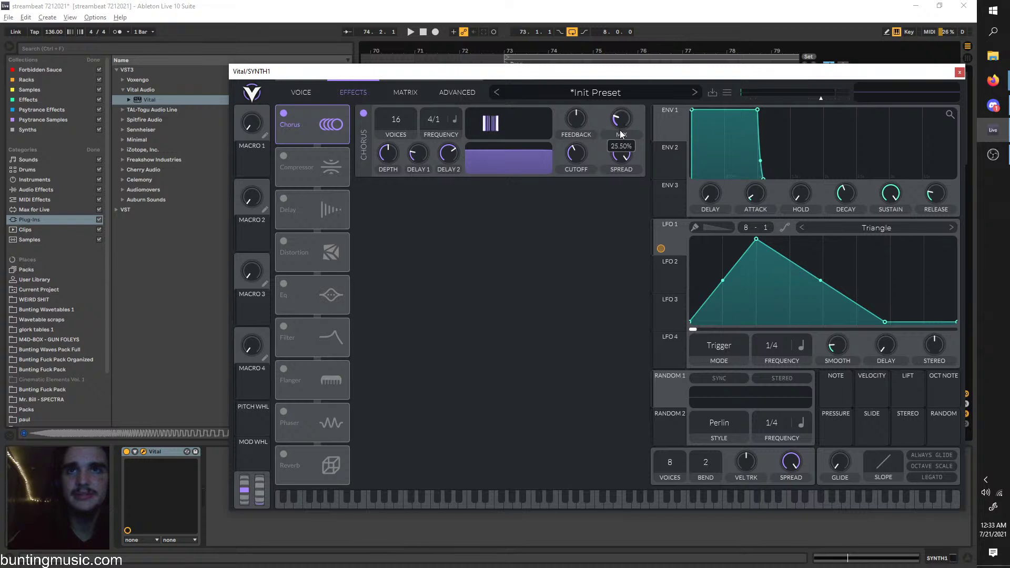
pyautogui.click(289, 113)
pyautogui.press('space')
pyautogui.click(309, 96)
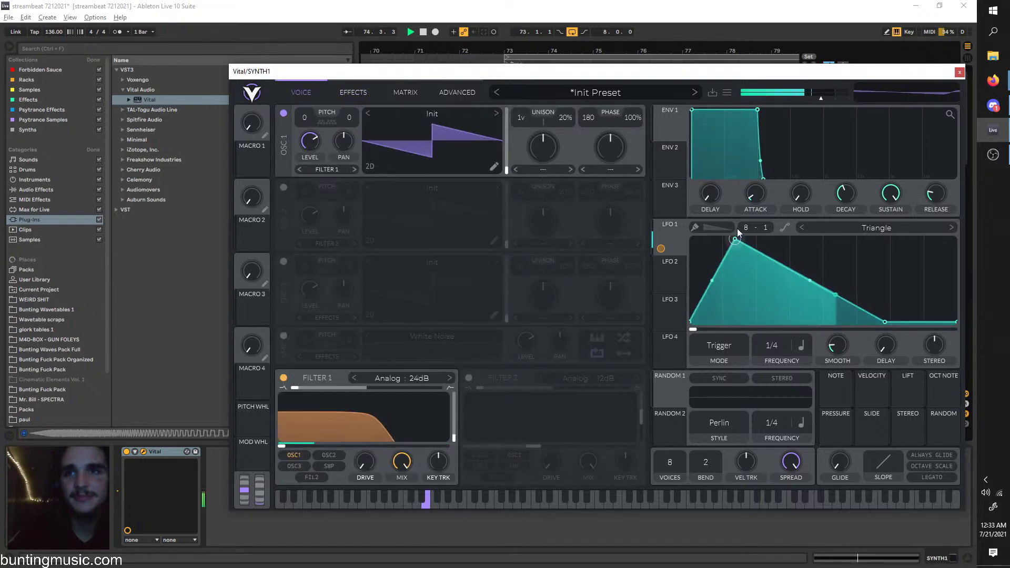
# Audition the Alien 808 preset, load Alien Slap Bass instead and close the preset browser
pyautogui.click(576, 93)
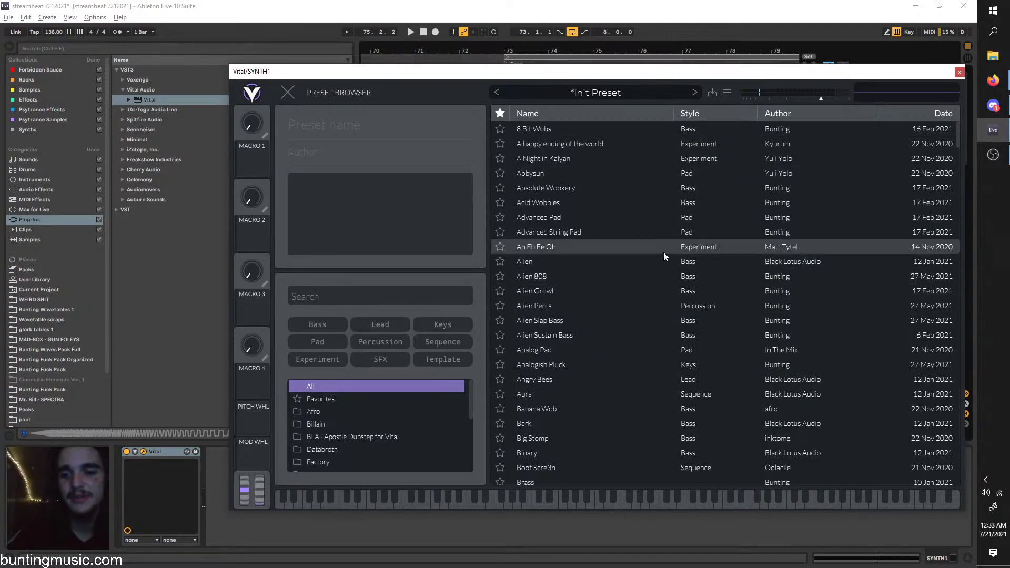
pyautogui.click(708, 276)
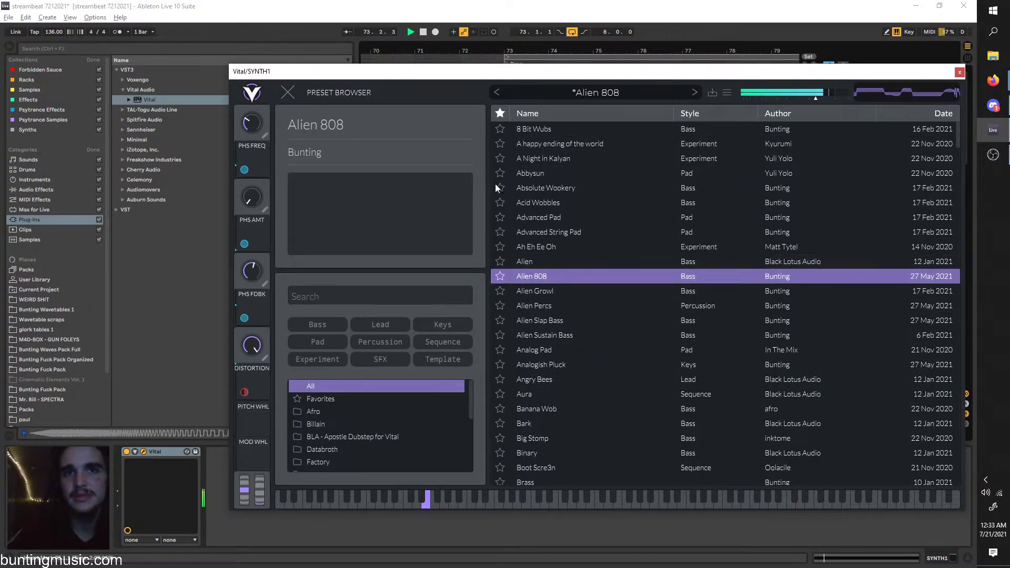
pyautogui.click(689, 320)
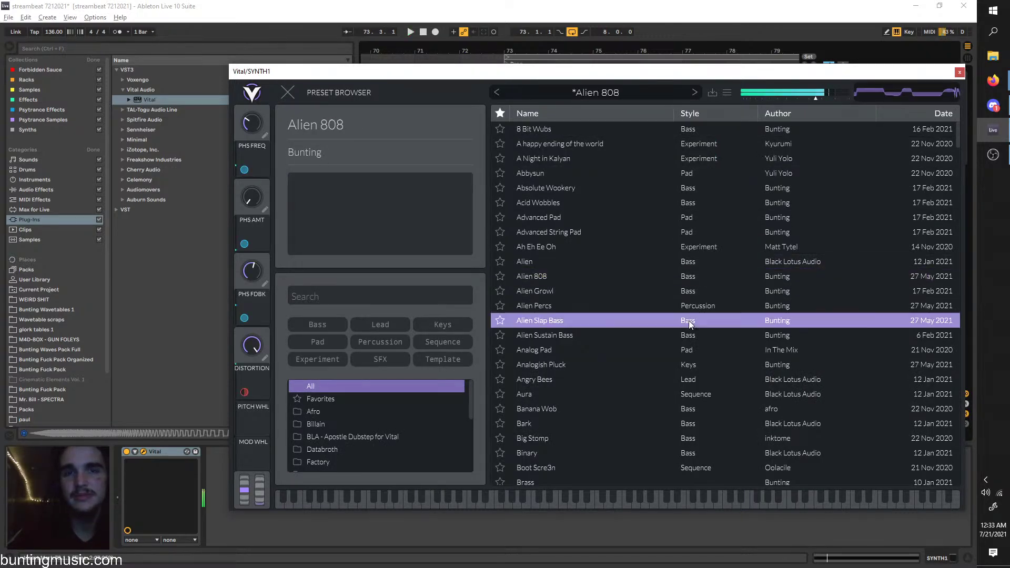
pyautogui.click(285, 94)
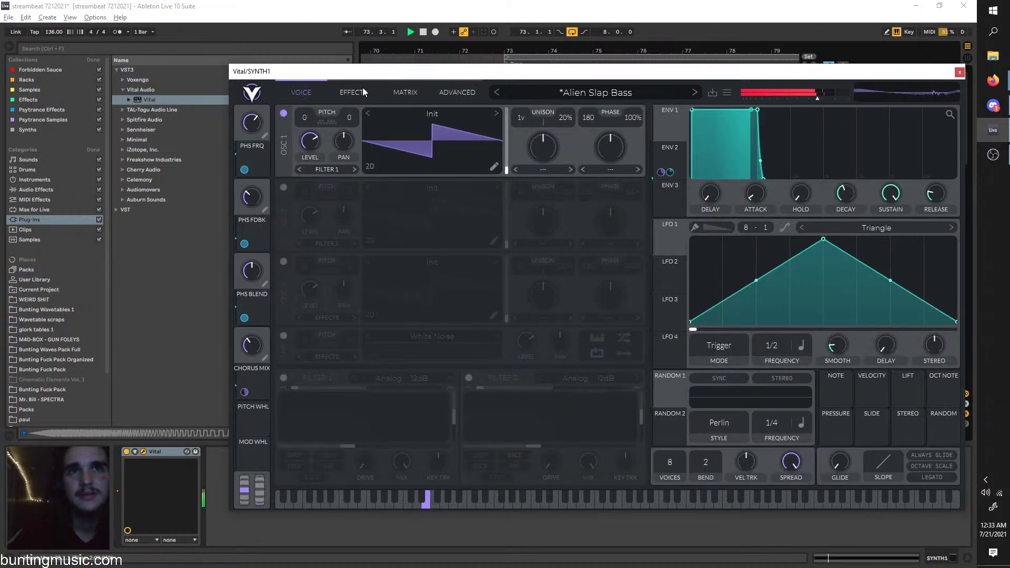
# Lower the PHS FRQ macro and raise the PHS FDBK macro of the Alien Slap Bass preset
pyautogui.moveTo(254, 130); pyautogui.dragTo(256, 135)
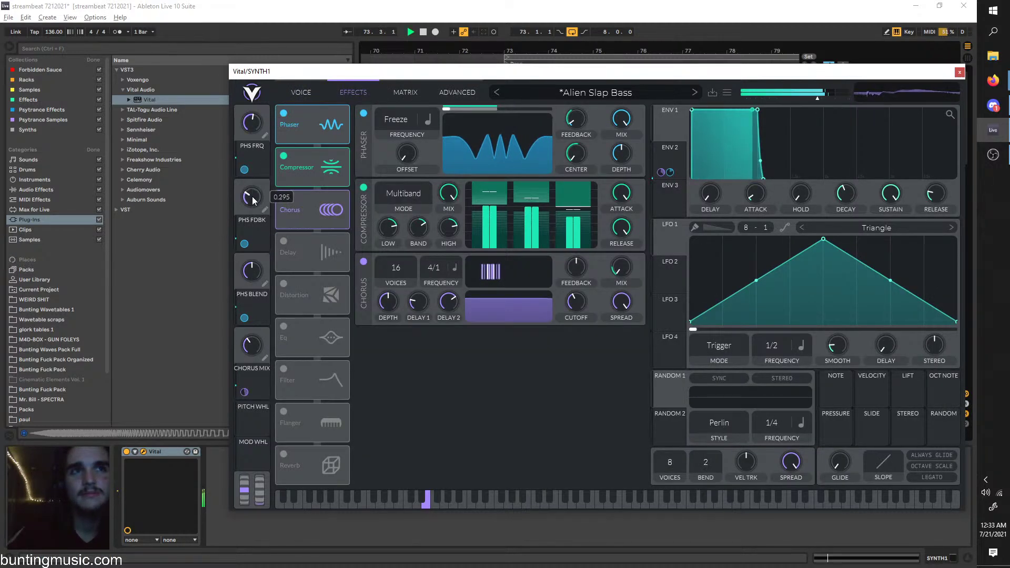
pyautogui.moveTo(250, 194); pyautogui.dragTo(245, 144)
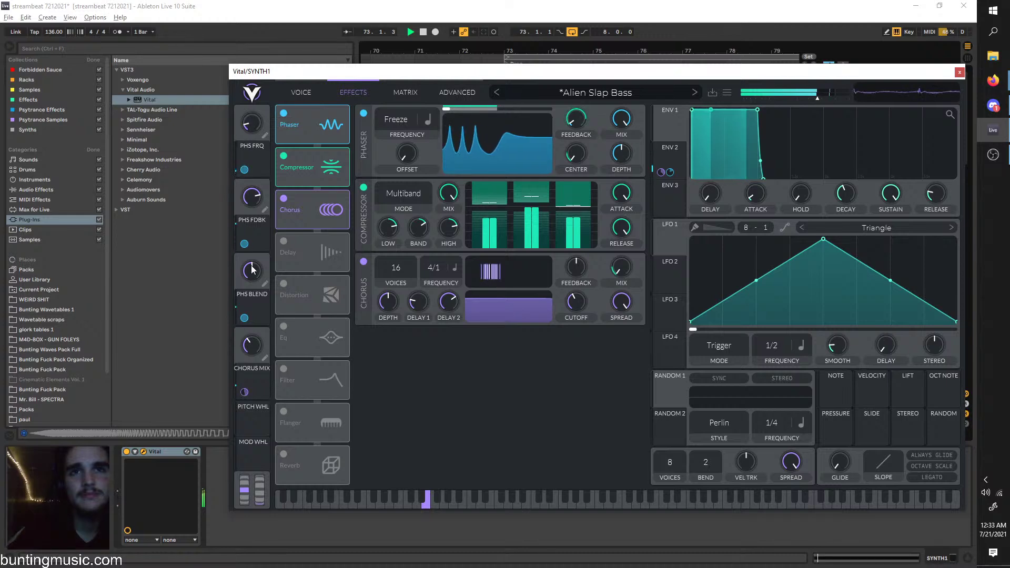
# Lower the PHS BLEND and CHORUS MIX macros of the Alien Slap Bass preset and readjust its PHS FRQ macro
pyautogui.moveTo(252, 268); pyautogui.dragTo(241, 279)
pyautogui.moveTo(246, 341)
pyautogui.mouseDown()
pyautogui.moveTo(242, 352)
pyautogui.moveTo(259, 271)
pyautogui.moveTo(240, 330)
pyautogui.mouseUp()
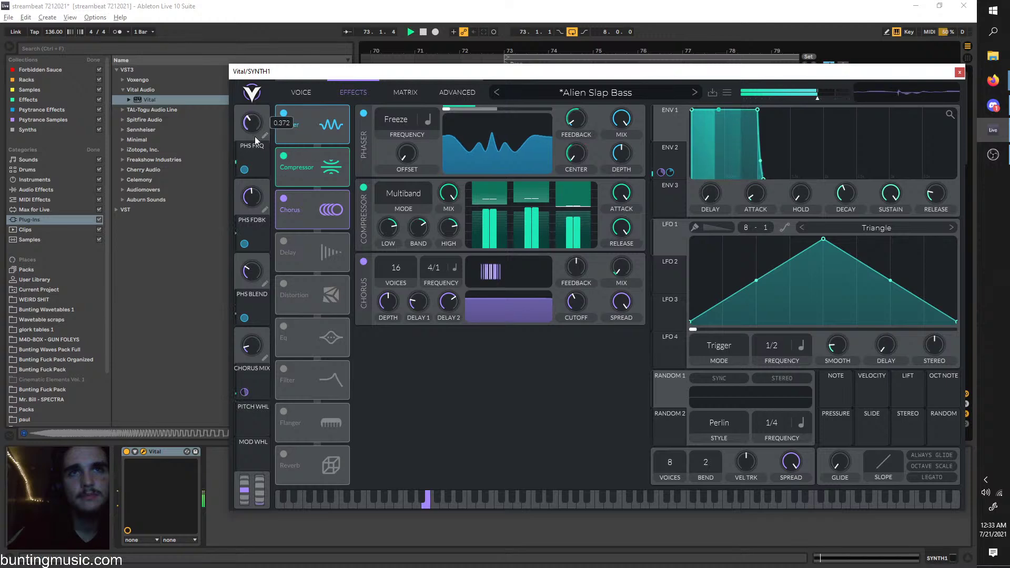
pyautogui.moveTo(254, 136); pyautogui.dragTo(249, 147)
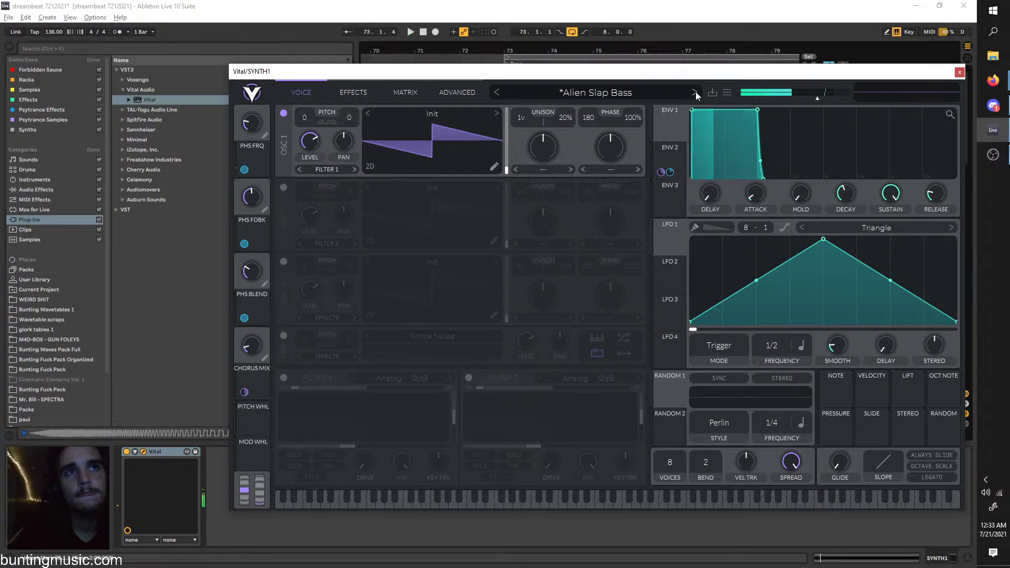
# Load the Alien Sustain Bass preset in Vital, audition it and close the plugin window
pyautogui.click(695, 93)
pyautogui.press('space')
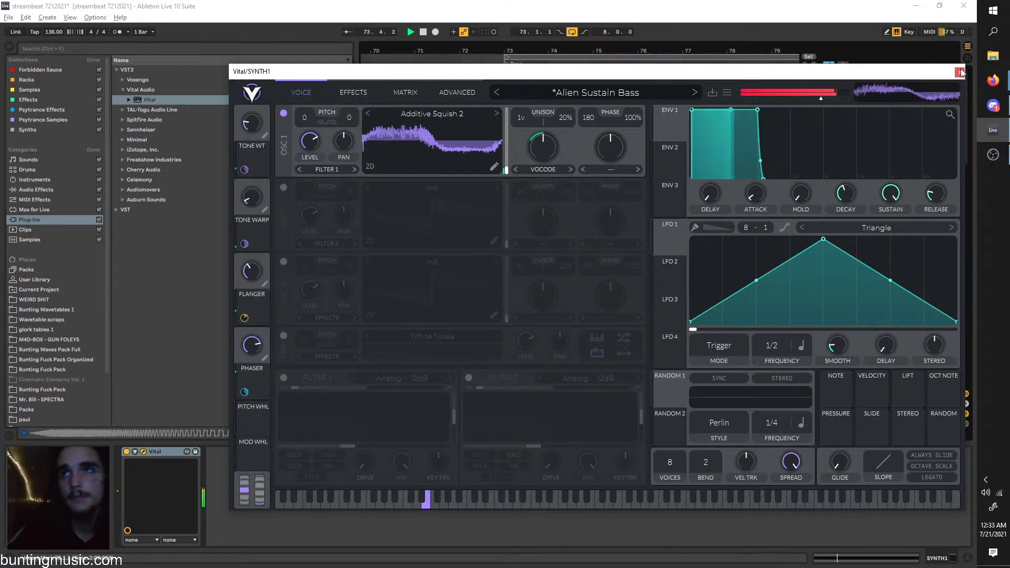
pyautogui.press('space')
pyautogui.scroll(3, 570, 141)
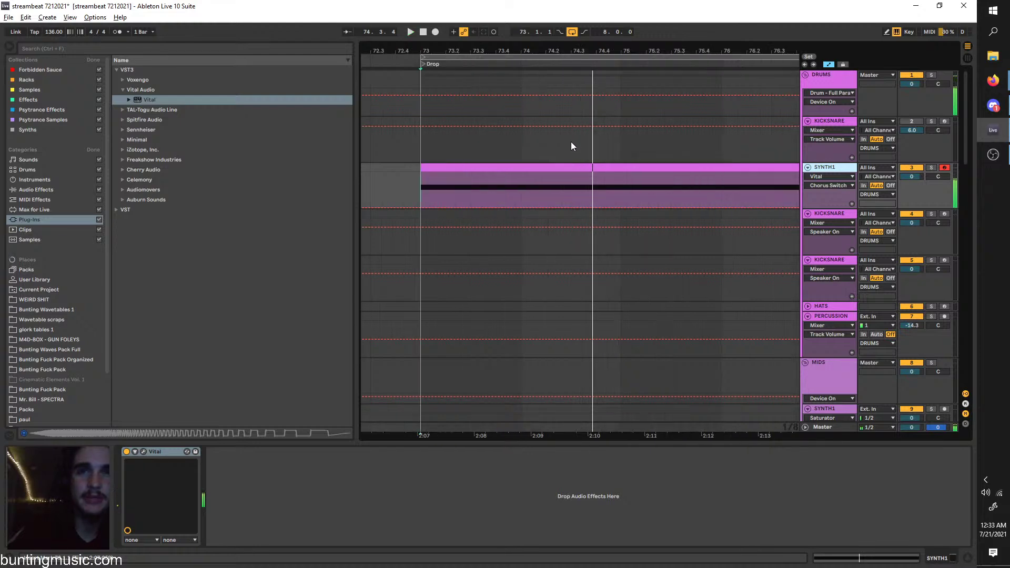
pyautogui.scroll(-3, 570, 141)
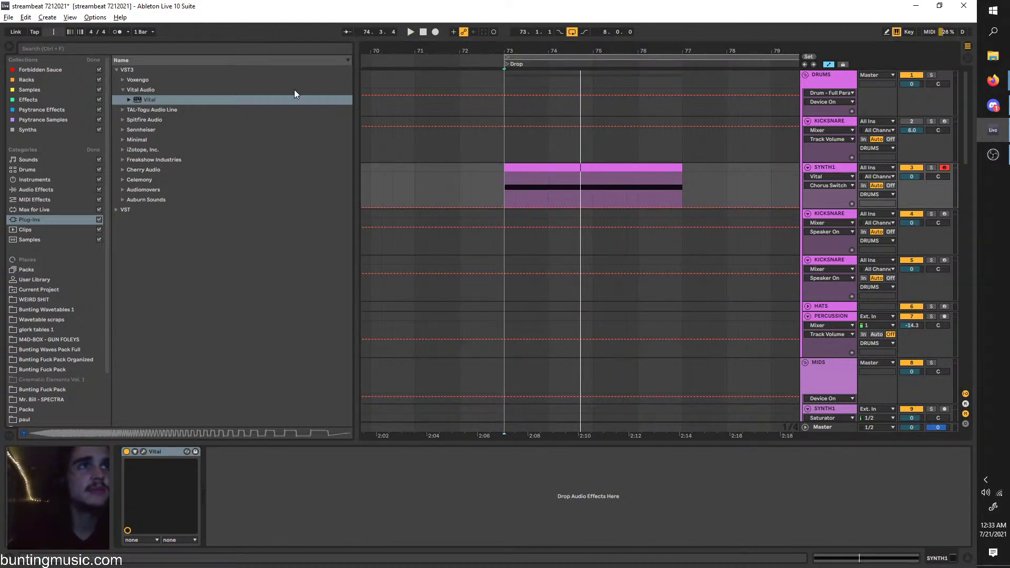
# Reactivate the KICKSNARE track above SYNTH1 and unmute the Bunting - Snare pad in its Drum Rack
pyautogui.click(830, 122)
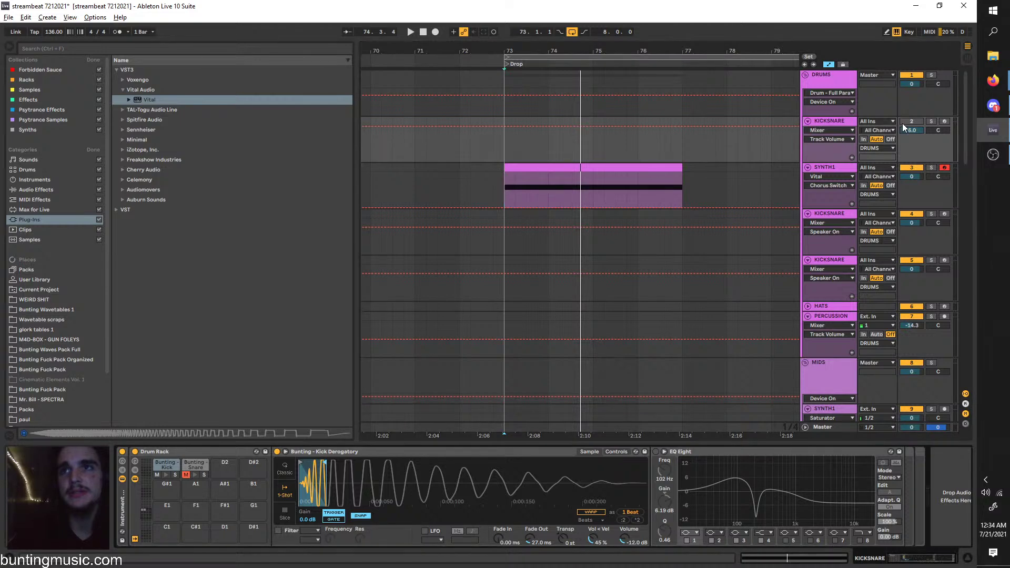
pyautogui.rightClick(825, 118)
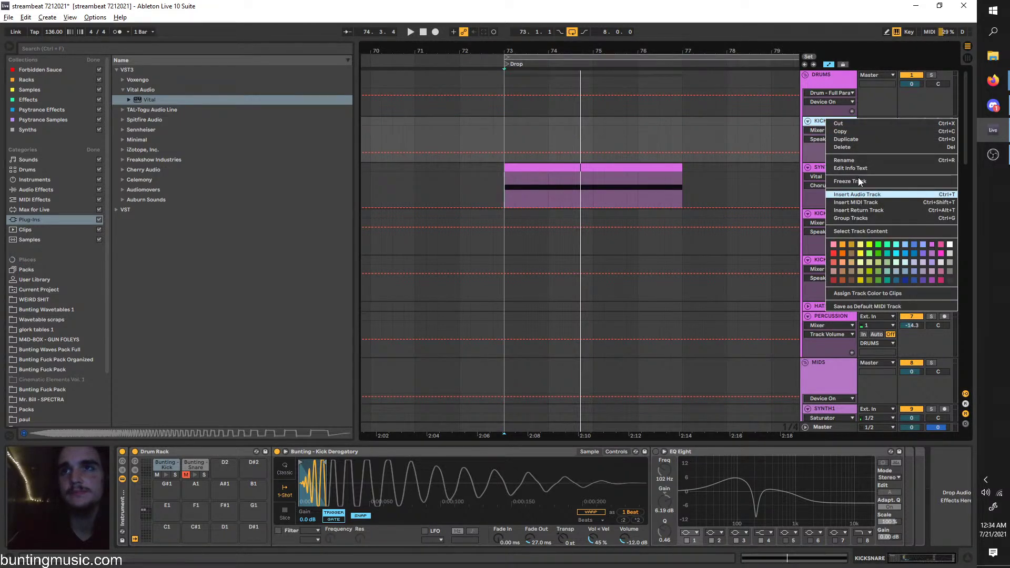
pyautogui.click(821, 118)
pyautogui.click(911, 121)
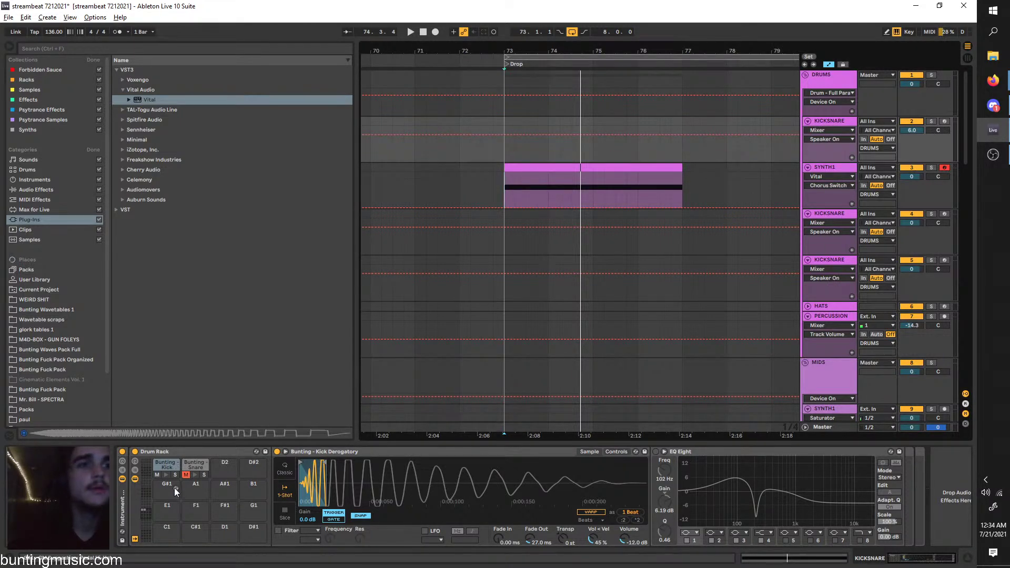
pyautogui.click(186, 474)
pyautogui.moveTo(324, 463); pyautogui.dragTo(748, 438)
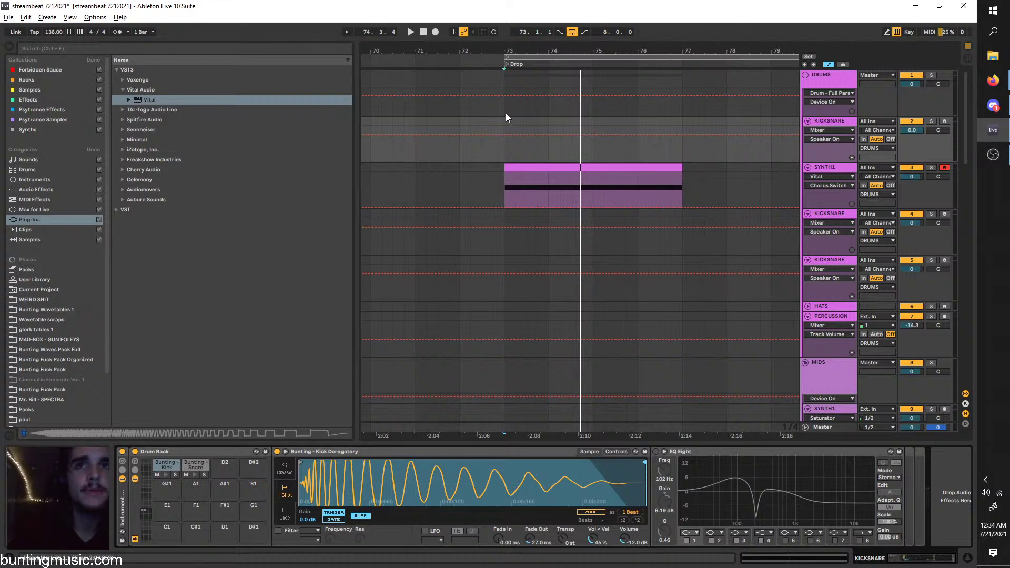
# Create an empty two-bar MIDI clip at bar 73 on the KICKSNARE track above SYNTH1 and open its notes
pyautogui.moveTo(506, 113); pyautogui.dragTo(589, 113)
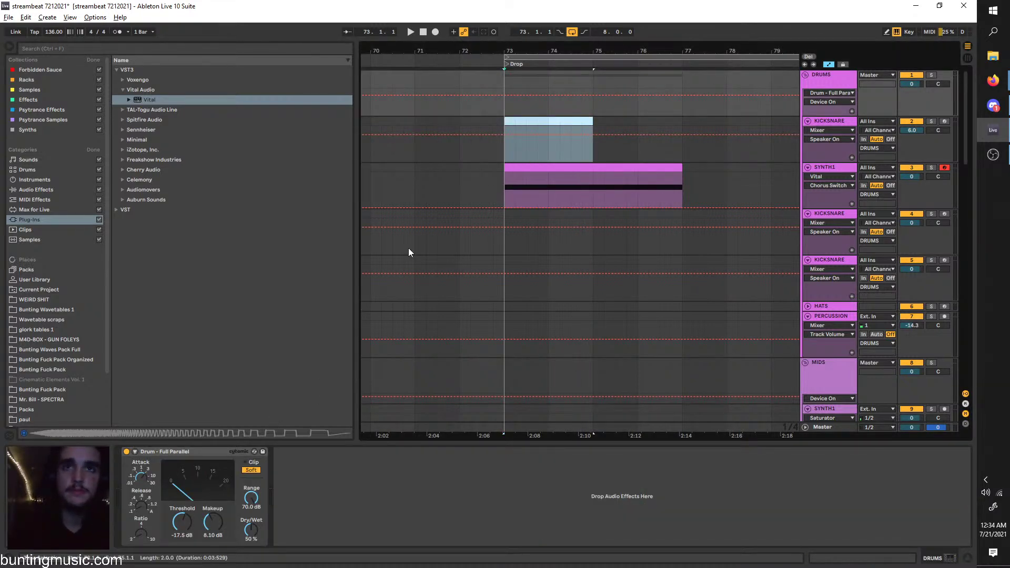
pyautogui.click(586, 122)
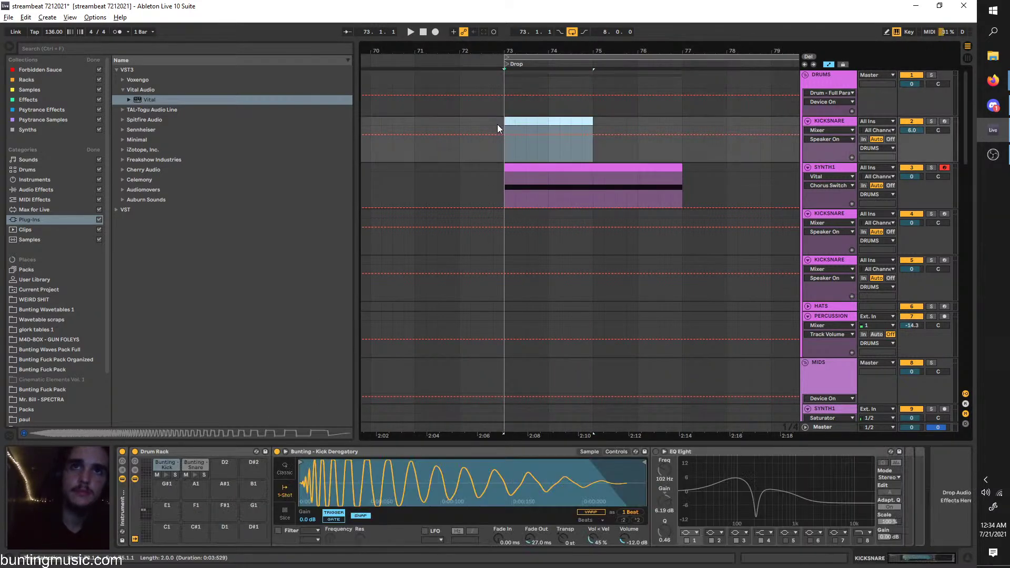
pyautogui.rightClick(519, 121)
pyautogui.click(521, 201)
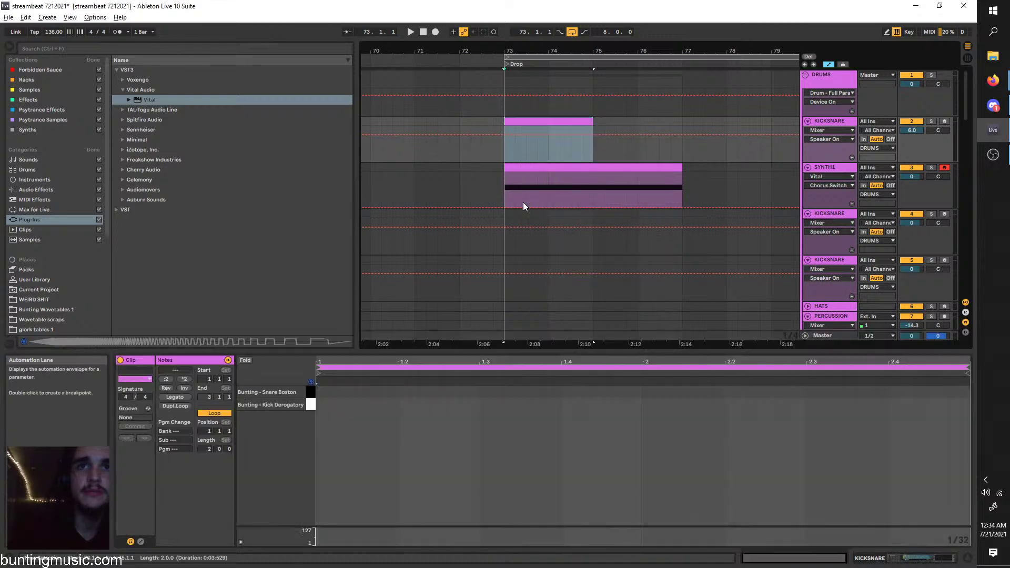
# Enter kick notes at beats 1 and 2.2 and a snare note at 1.3 in the KICKSNARE clip, auditioning the pattern
pyautogui.doubleClick(318, 406)
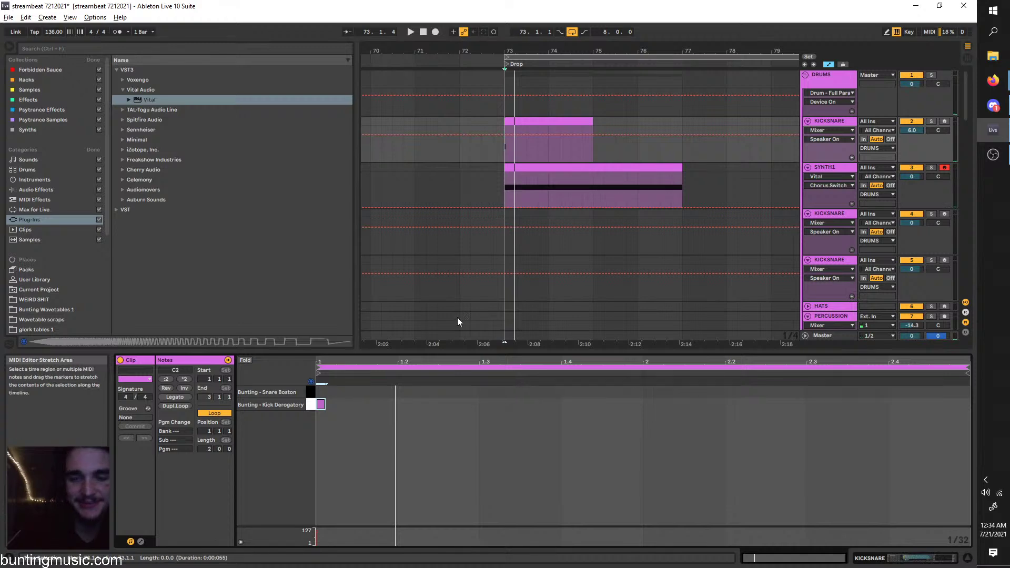
pyautogui.doubleClick(484, 392)
pyautogui.press('space')
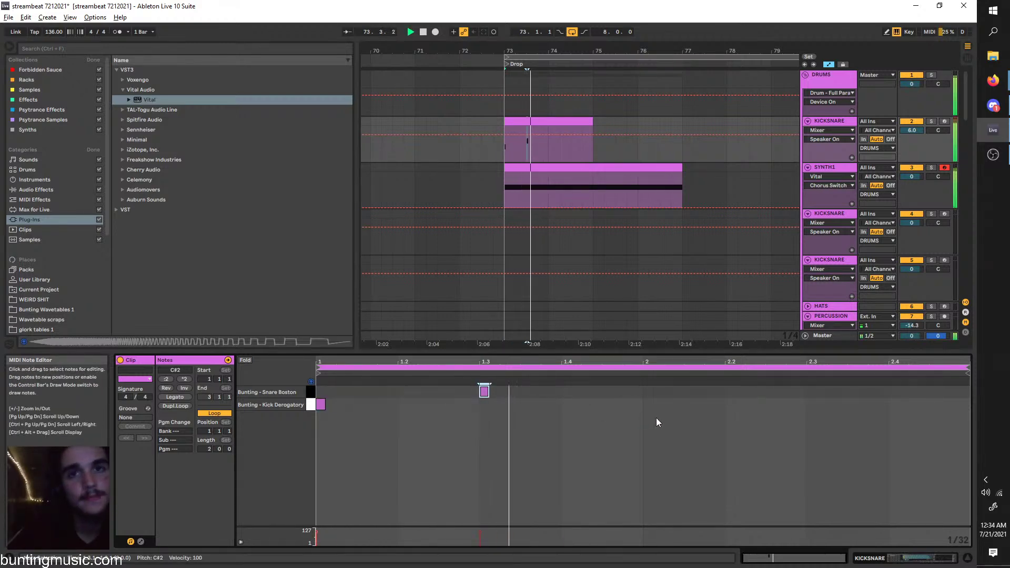
pyautogui.doubleClick(728, 404)
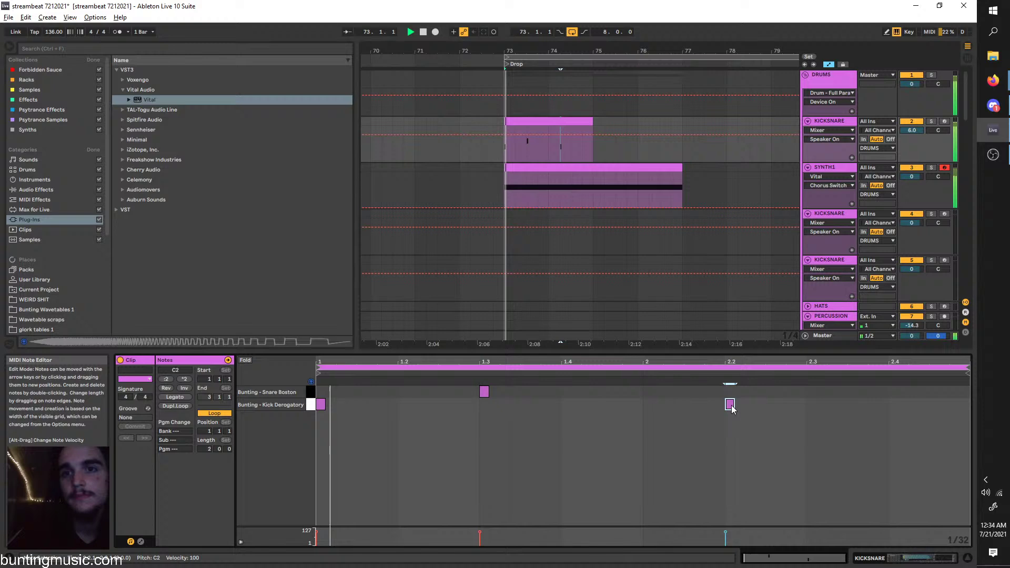
pyautogui.click(813, 391)
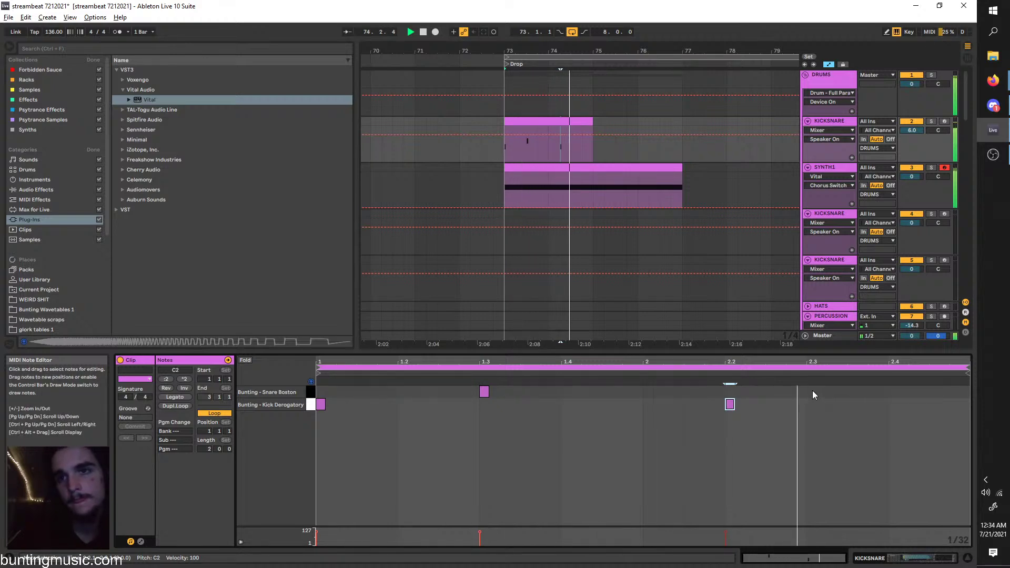
# Move the SYNTH1 clip to start at 74.2 and duplicate its section up to bar 75, raising the copy to F0
pyautogui.moveTo(519, 162); pyautogui.dragTo(584, 172)
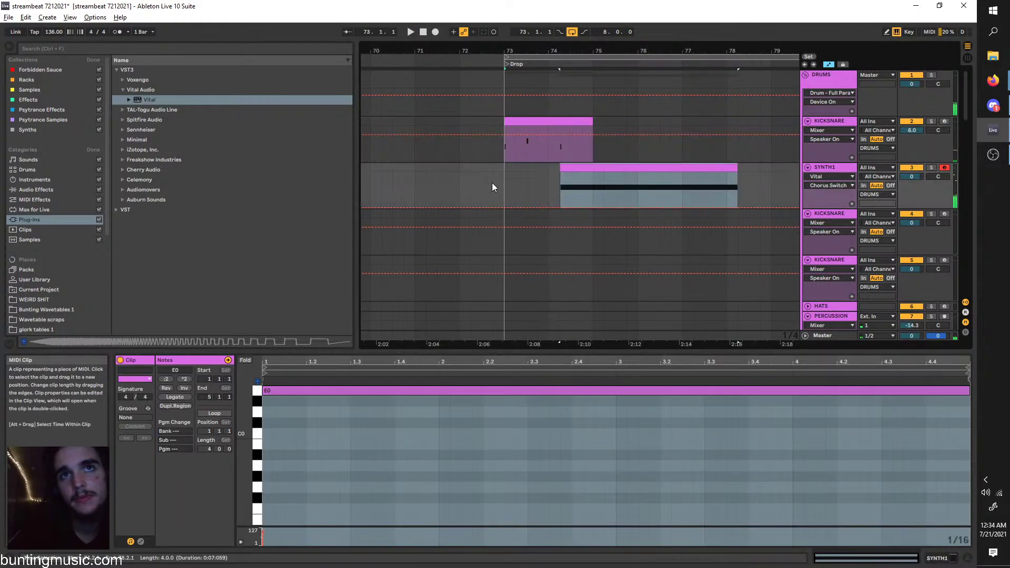
pyautogui.click(505, 185)
pyautogui.scroll(3, 594, 186)
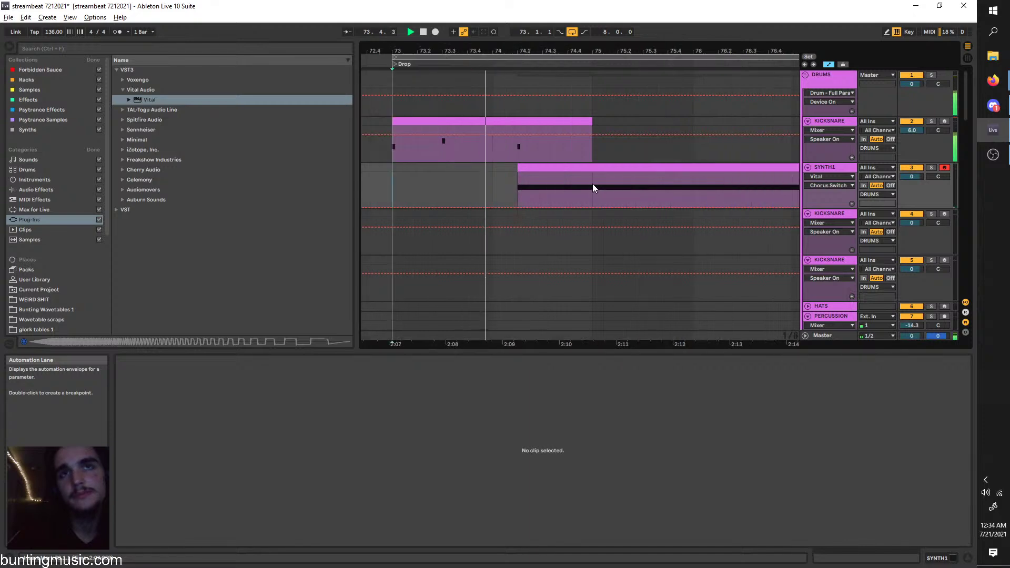
pyautogui.moveTo(595, 186); pyautogui.dragTo(442, 127)
pyautogui.hotkey('ctrl', 'd')
pyautogui.press('space')
# Copy the KICKSNARE snare hit to 74.3, audition the pattern from bar 73 and duplicate the two bars to bar 75
pyautogui.click(503, 417)
pyautogui.hotkey('ctrl', 'c')
pyautogui.click(542, 147)
pyautogui.hotkey('ctrl', 'v')
pyautogui.click(519, 148)
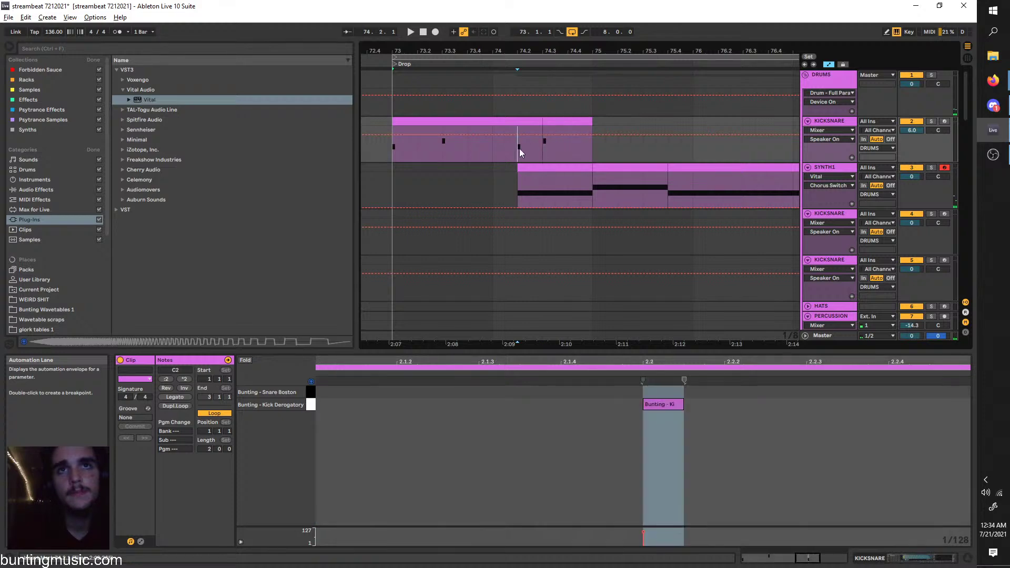
pyautogui.press('space')
pyautogui.click(394, 144)
pyautogui.press('space')
pyautogui.press('space')
pyautogui.click(392, 122)
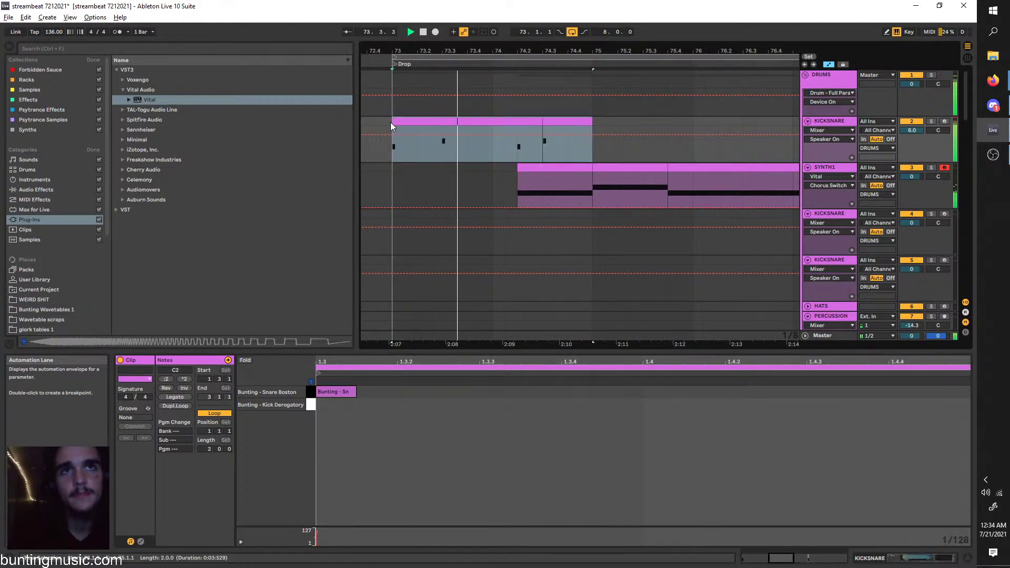
pyautogui.hotkey('ctrl', 'd')
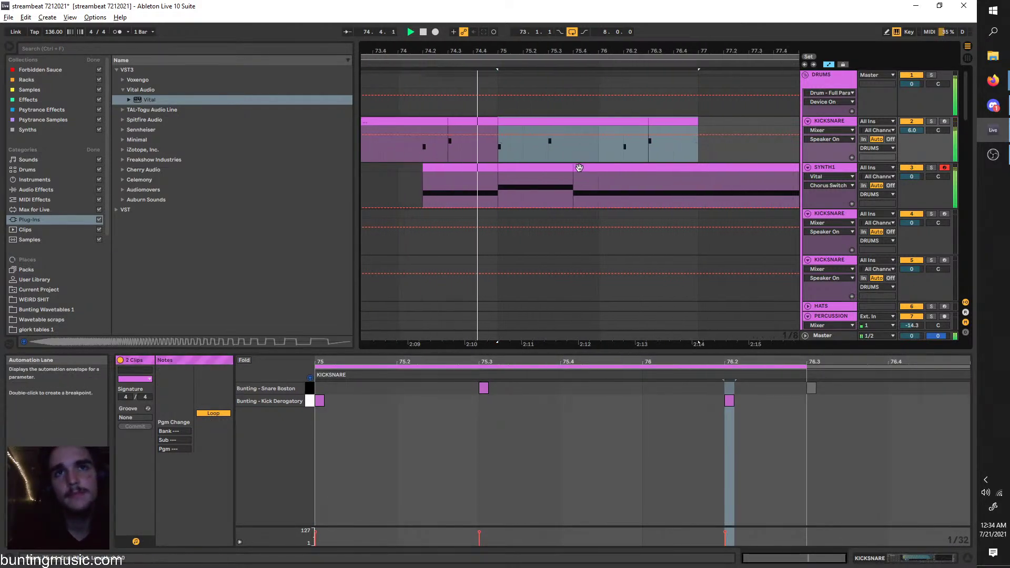
# Extend the F0 clip on SYNTH1 to 76.2 and duplicate it from there, lowering the copy to D0
pyautogui.moveTo(571, 165); pyautogui.dragTo(624, 171)
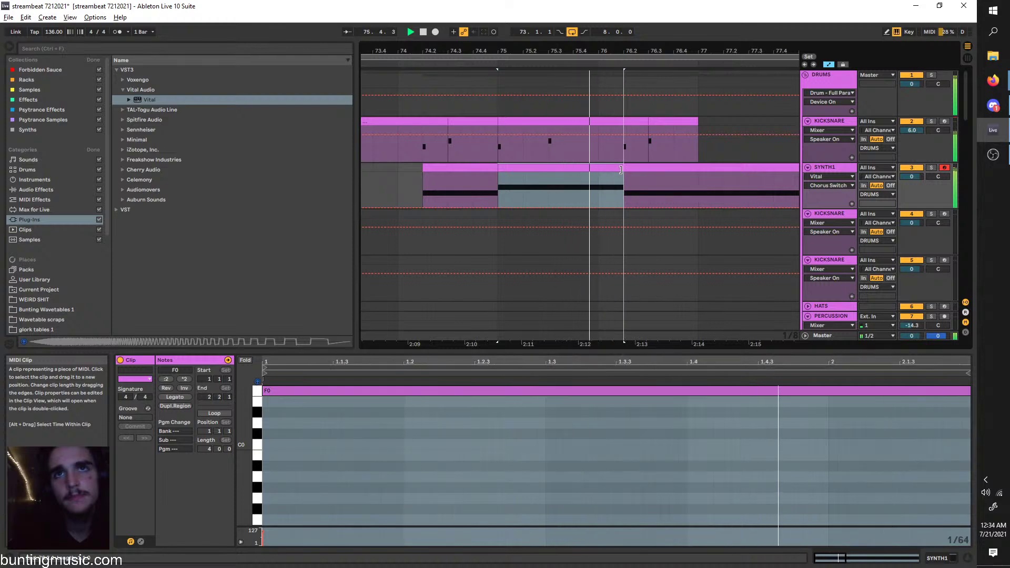
pyautogui.hotkey('ctrl', 'd')
pyautogui.press('space')
pyautogui.press('Down')
pyautogui.press('Down')
pyautogui.press('Down')
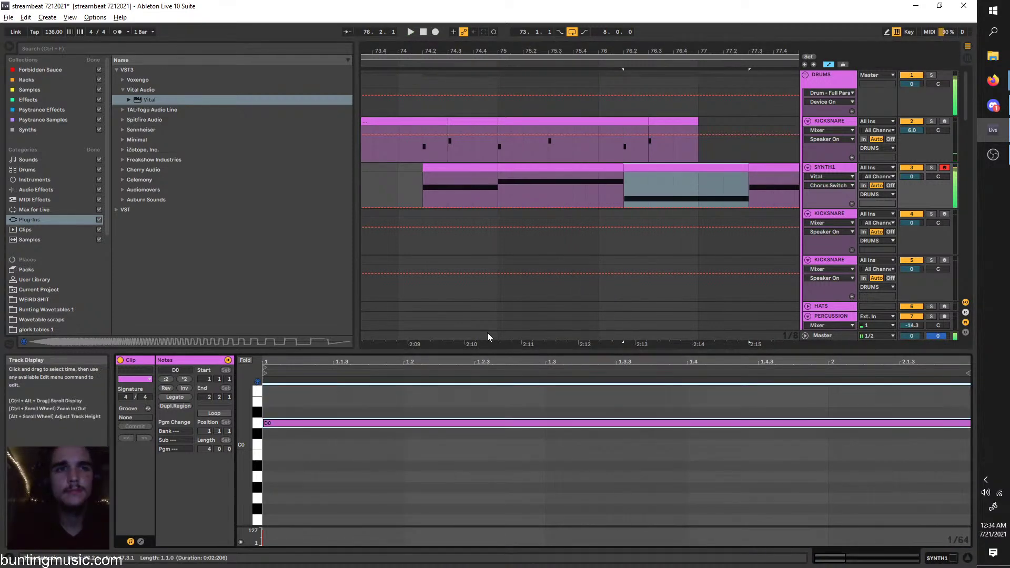
# Audition the D0 section and remove the SYNTH1 material beyond bar 77
pyautogui.click(625, 188)
pyautogui.press('space')
pyautogui.moveTo(747, 168)
pyautogui.mouseDown()
pyautogui.moveTo(646, 168)
pyautogui.moveTo(636, 115)
pyautogui.moveTo(641, 124)
pyautogui.mouseUp()
pyautogui.scroll(-5, 719, 173)
pyautogui.click(746, 148)
pyautogui.click(734, 169)
pyautogui.press('Delete')
# Duplicate the four-bar KICKSNARE and SYNTH1 pattern from bar 73 to bar 77 and play it back
pyautogui.press('space')
pyautogui.hotkey('ctrl', 'd')
pyautogui.moveTo(633, 190); pyautogui.dragTo(554, 119)
pyautogui.hotkey('ctrl', 'd')
pyautogui.click(576, 181)
pyautogui.press('space')
# Open Vital on the SYNTH1 track, show its Voice page and set the TONE WT macro to 0.410
pyautogui.doubleClick(829, 166)
pyautogui.scroll(5, 577, 211)
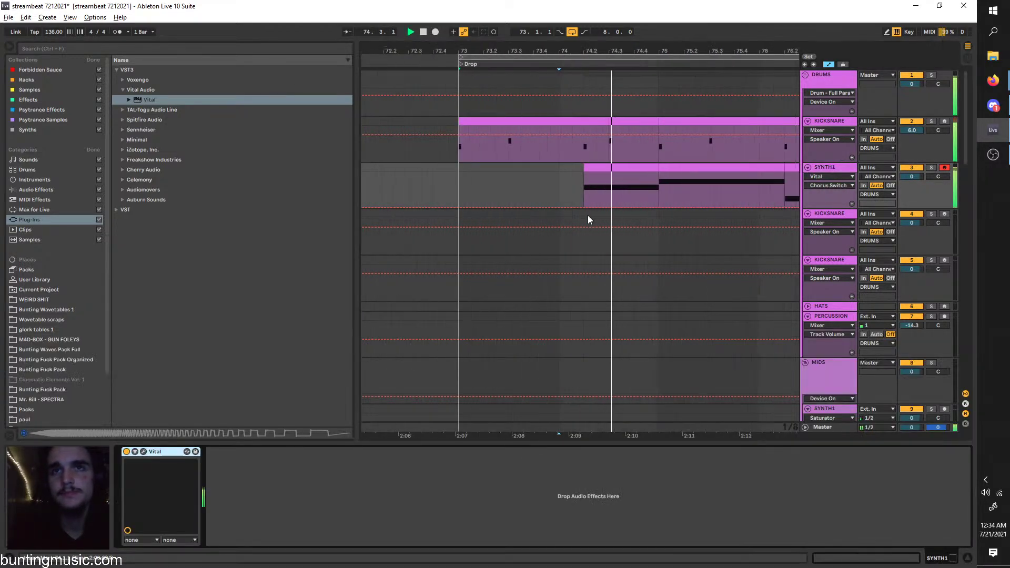
pyautogui.click(574, 194)
pyautogui.scroll(-3, 573, 195)
pyautogui.click(575, 195)
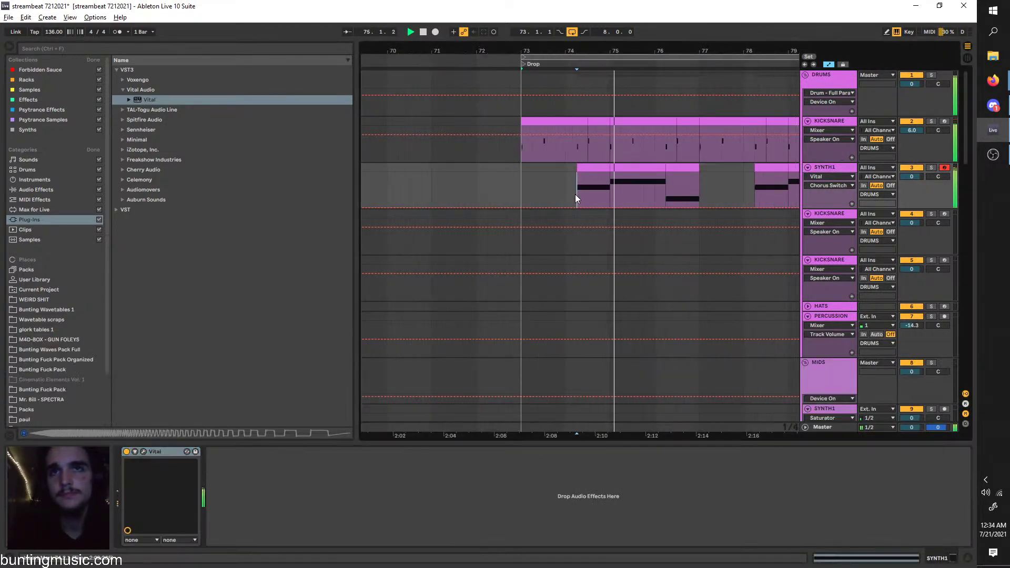
pyautogui.click(143, 451)
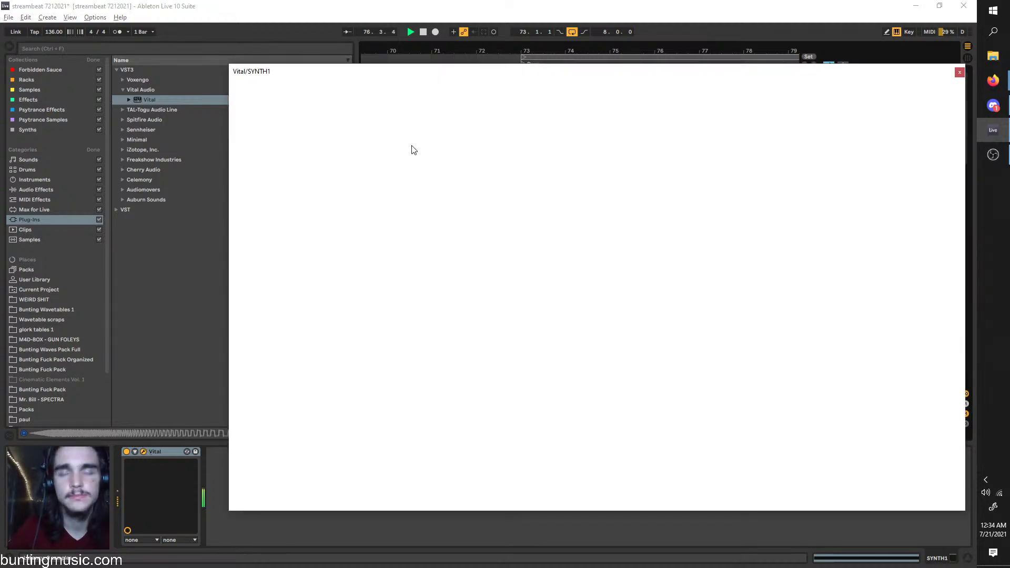
pyautogui.moveTo(368, 80); pyautogui.dragTo(466, 312)
pyautogui.moveTo(537, 361); pyautogui.dragTo(432, 195)
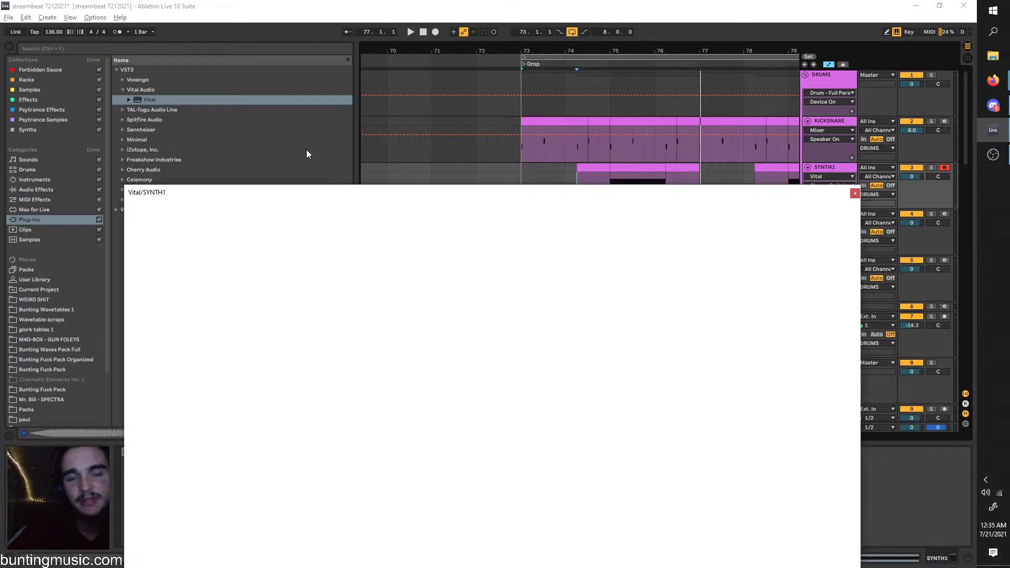
pyautogui.moveTo(343, 194); pyautogui.dragTo(388, 60)
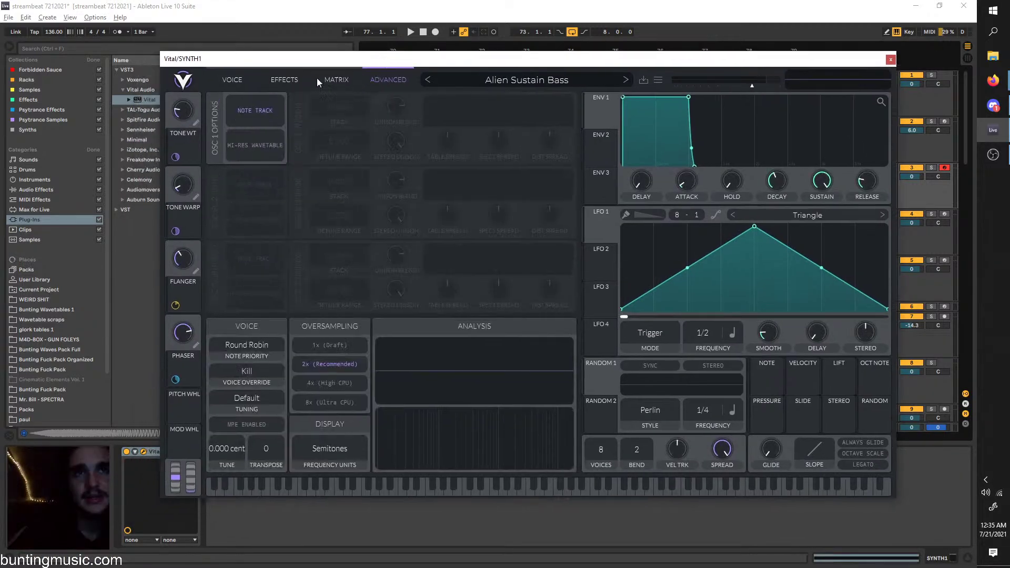
pyautogui.click(260, 78)
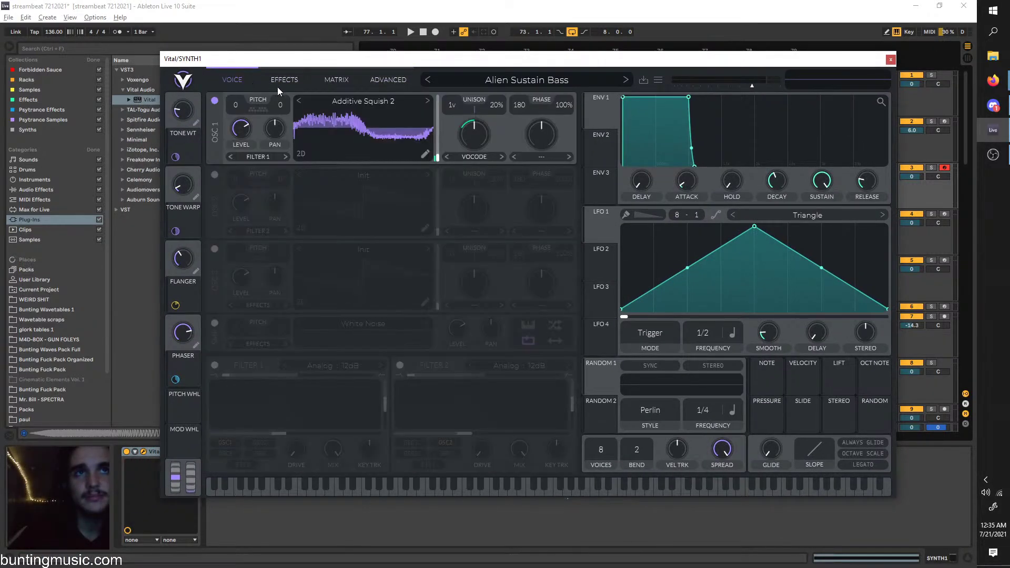
pyautogui.click(243, 79)
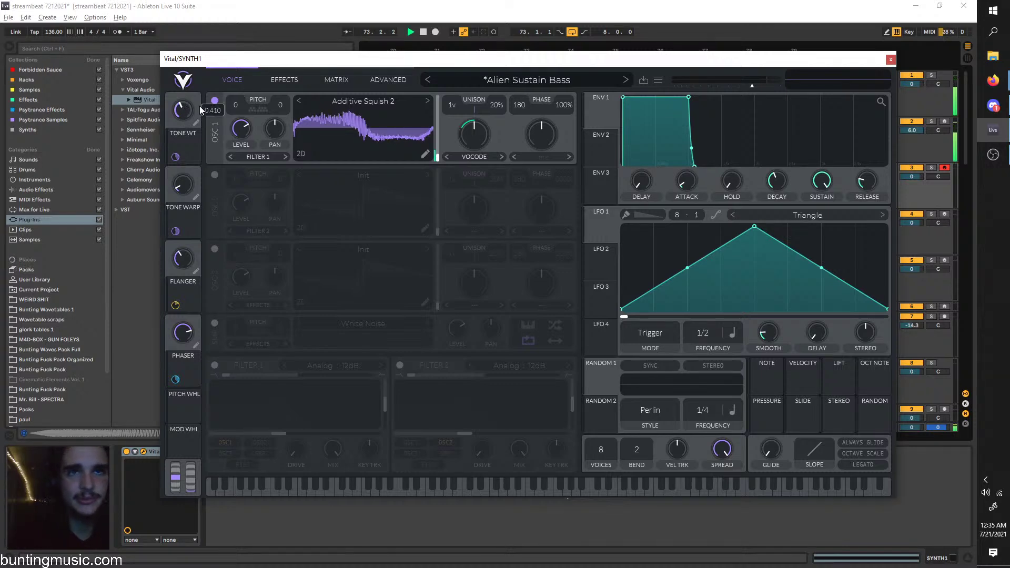
# Move the Vital window clear of the arrangement and play the second SYNTH1 phrase from 78.2
pyautogui.moveTo(219, 56)
pyautogui.mouseDown()
pyautogui.moveTo(274, 237)
pyautogui.moveTo(438, 414)
pyautogui.mouseUp()
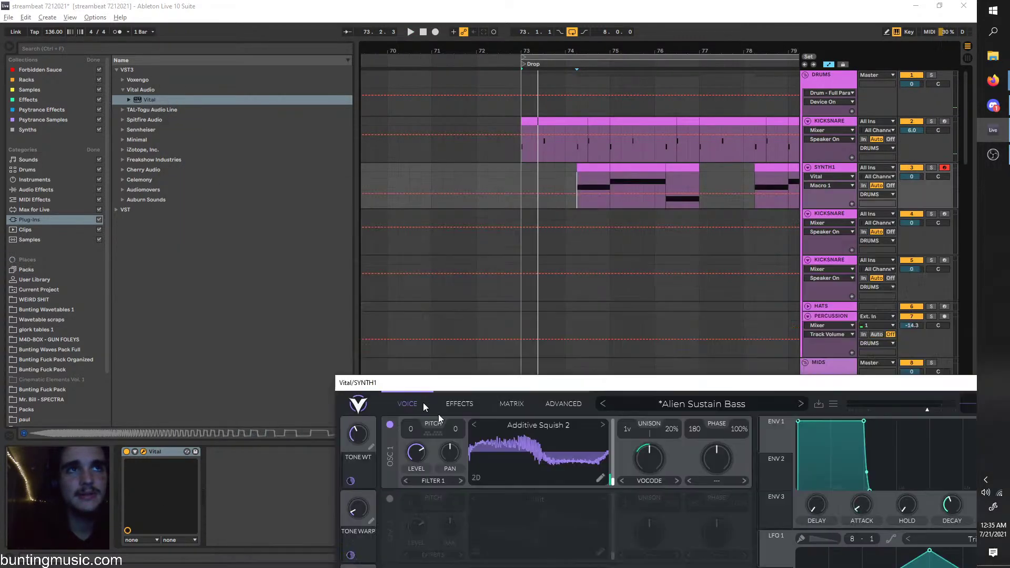
pyautogui.press('space')
pyautogui.hscroll(2, 594, 195)
pyautogui.click(692, 195)
pyautogui.press('space')
pyautogui.press('space')
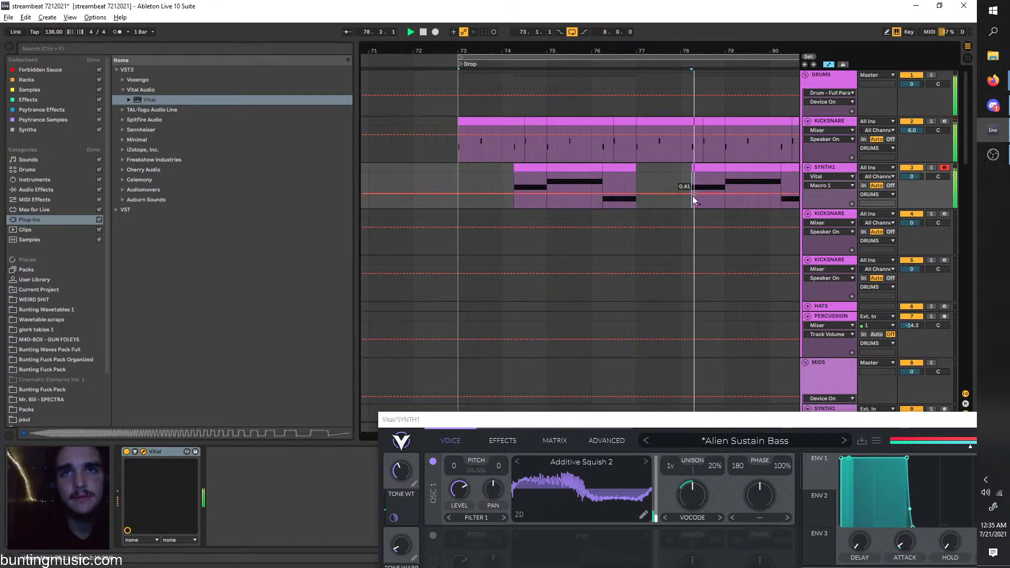
# Add a step to the SYNTH1 Macro 1 automation at 78.2, raising it to about 0.80, and audition from 74.2
pyautogui.click(690, 194)
pyautogui.press('space')
pyautogui.moveTo(687, 194)
pyautogui.mouseDown()
pyautogui.moveTo(686, 176)
pyautogui.moveTo(669, 177)
pyautogui.moveTo(690, 176)
pyautogui.moveTo(694, 189)
pyautogui.mouseUp()
pyautogui.press('space')
pyautogui.press('space')
pyautogui.click(502, 176)
pyautogui.click(514, 176)
pyautogui.press('space')
pyautogui.press('space')
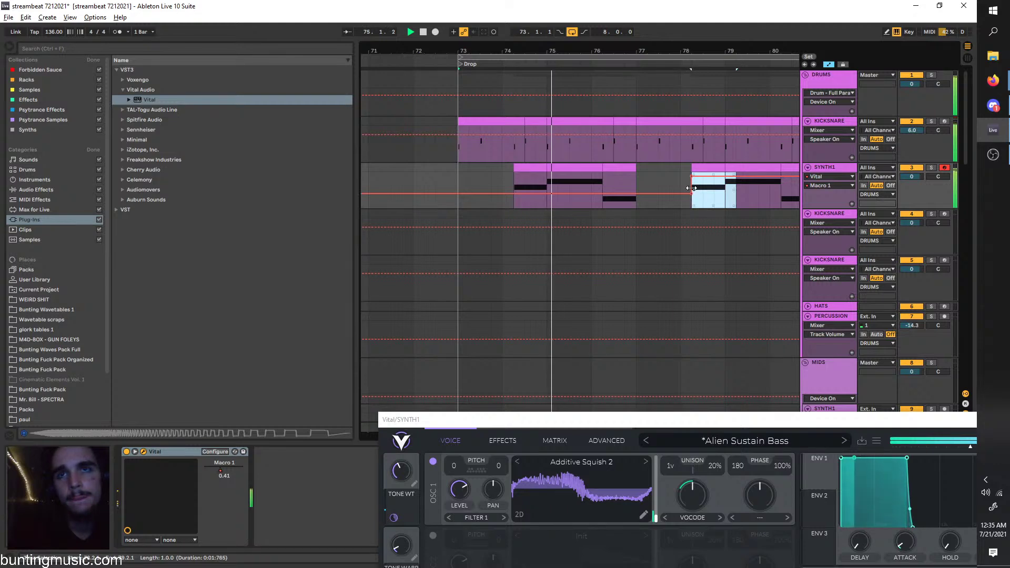
# Select the SYNTH1 track and bring its Vital window fully into view while the drop plays
pyautogui.click(405, 178)
pyautogui.click(842, 167)
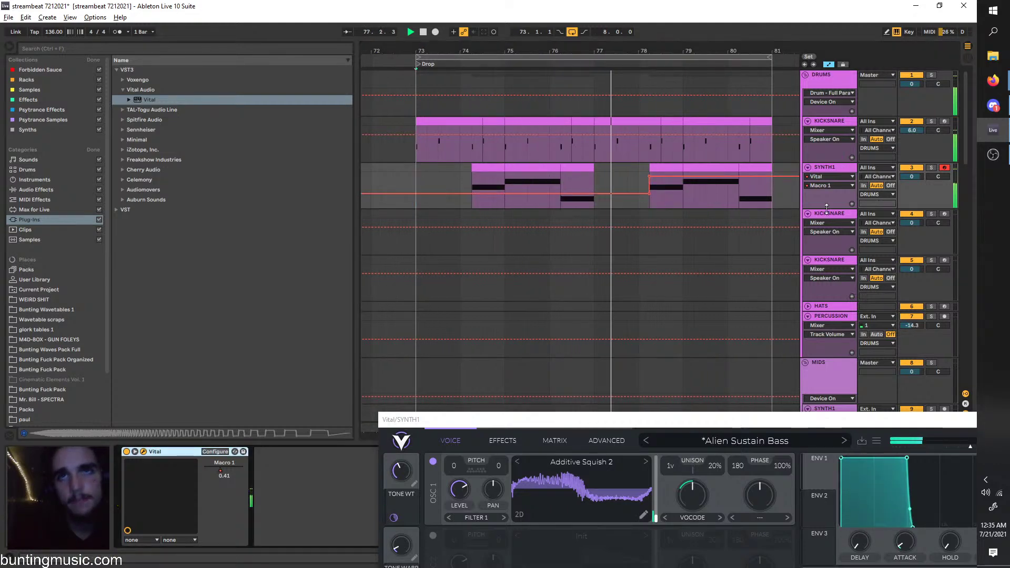
pyautogui.click(824, 157)
pyautogui.click(835, 168)
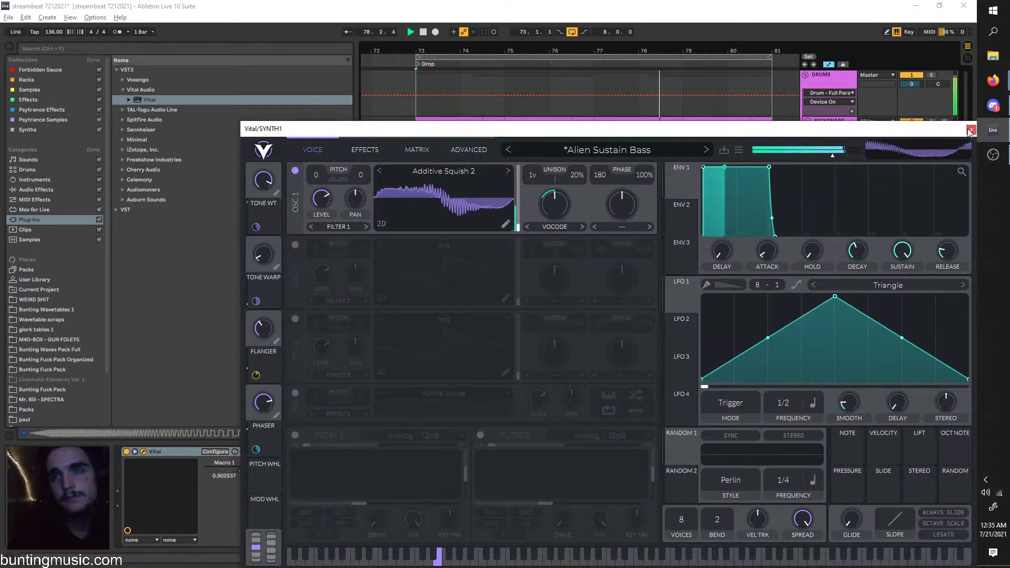
# Close the Vital window, duplicate the SYNTH1 track and move the copy's first clip from 74.2 to 73.1.1
pyautogui.hotkey('ctrl', 'alt', 'p')
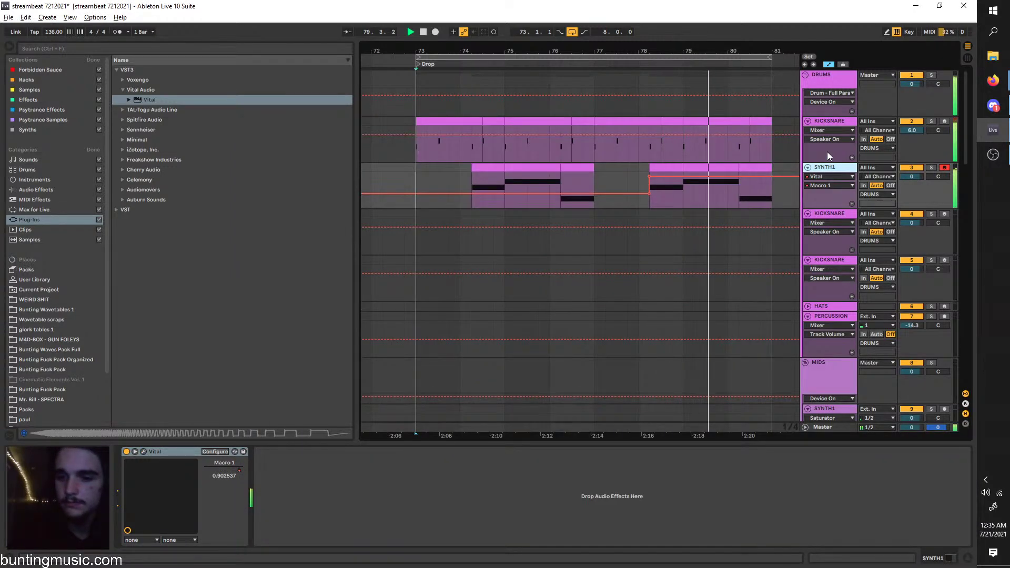
pyautogui.click(827, 151)
pyautogui.click(835, 171)
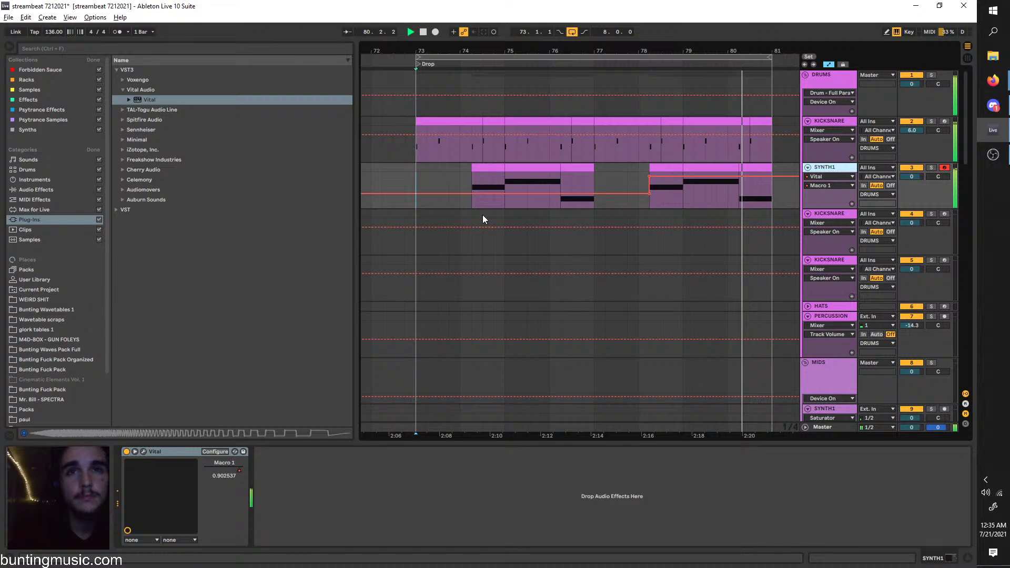
pyautogui.hotkey('ctrl', 'd')
pyautogui.moveTo(482, 214)
pyautogui.mouseDown()
pyautogui.moveTo(425, 215)
pyautogui.moveTo(472, 215)
pyautogui.mouseUp()
pyautogui.press('space')
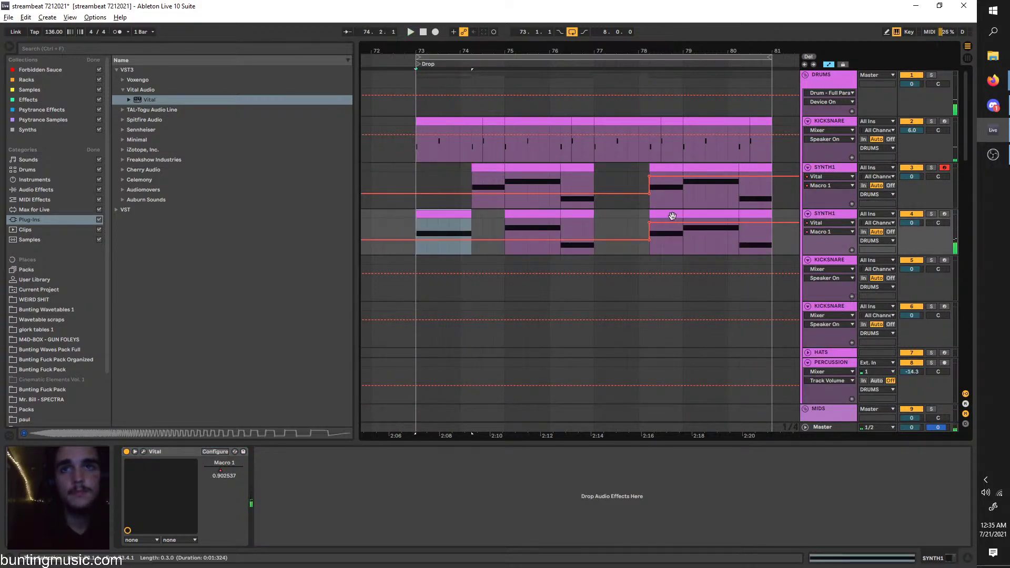
# Delete the remaining clips and Macro 1 automation on the duplicate SYNTH1 track, and repeat its opening note at bar 77
pyautogui.moveTo(780, 247); pyautogui.dragTo(425, 226)
pyautogui.press('Delete')
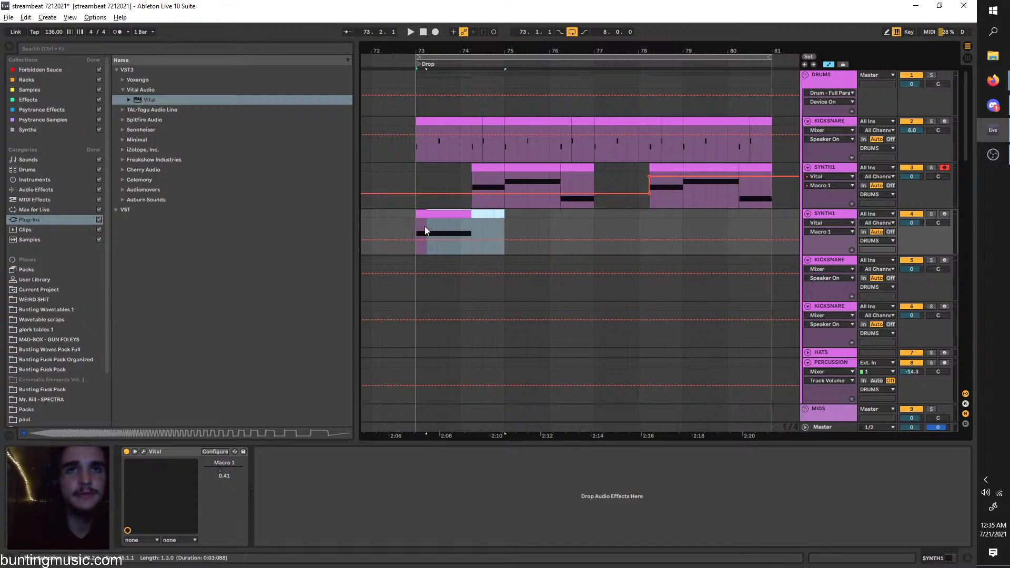
pyautogui.moveTo(592, 215); pyautogui.dragTo(457, 228)
pyautogui.hotkey('ctrl', 'd')
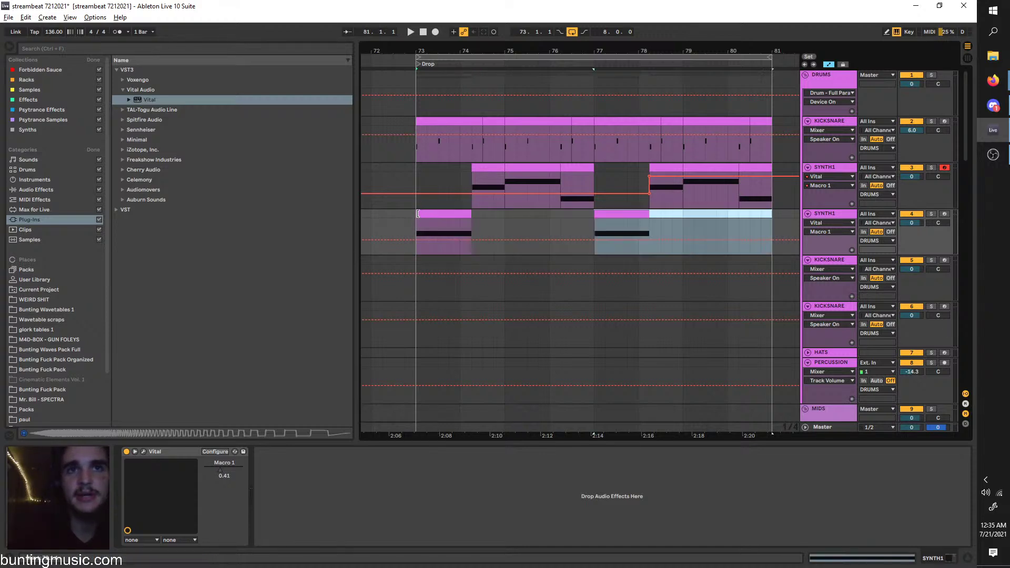
pyautogui.click(425, 226)
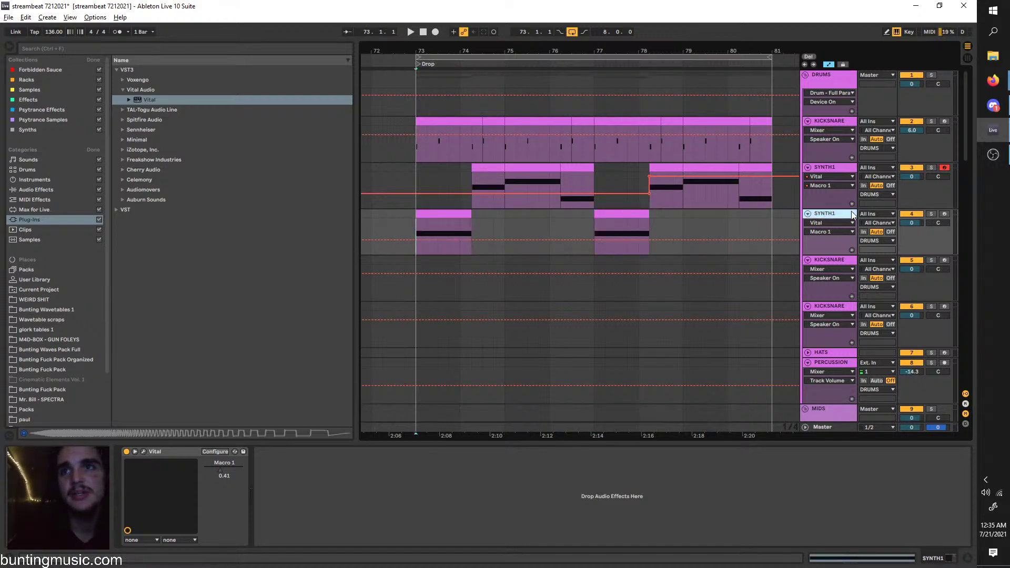
# Move both drop SYNTH1 tracks into the MIDS group, with the duplicate directly below the original
pyautogui.scroll(-3, 831, 131)
pyautogui.scroll(1, 828, 115)
pyautogui.moveTo(828, 105); pyautogui.dragTo(829, 378)
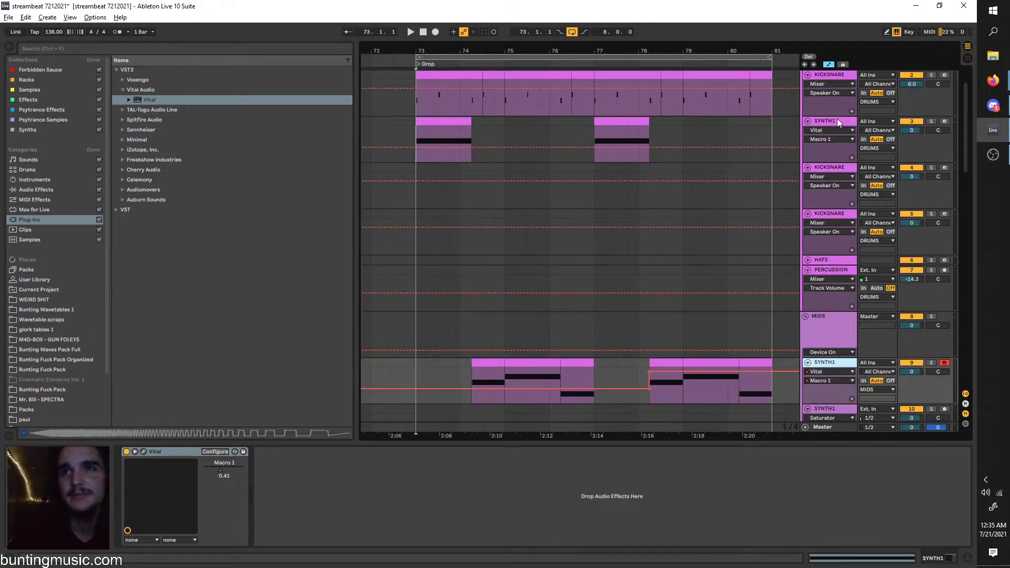
pyautogui.moveTo(839, 122); pyautogui.dragTo(815, 406)
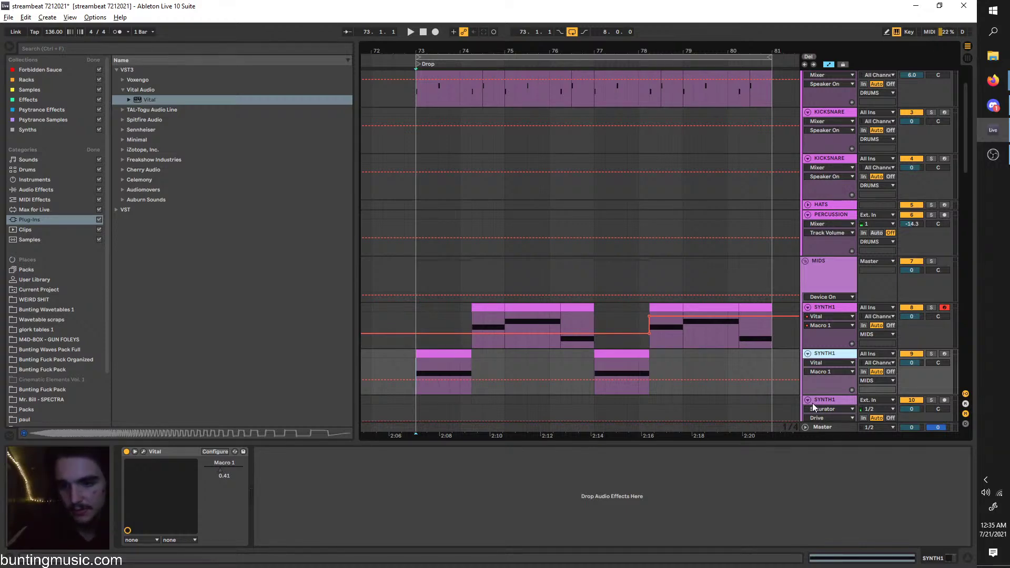
pyautogui.click(411, 366)
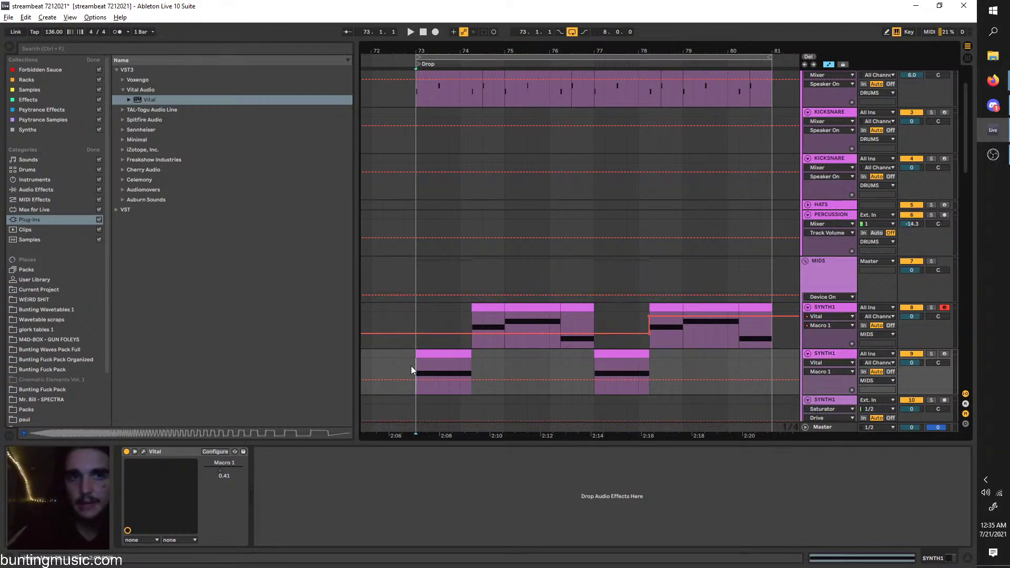
# Solo the duplicate SYNTH1 track, compare it with the original, and place the playback start at 73.1.1
pyautogui.click(928, 356)
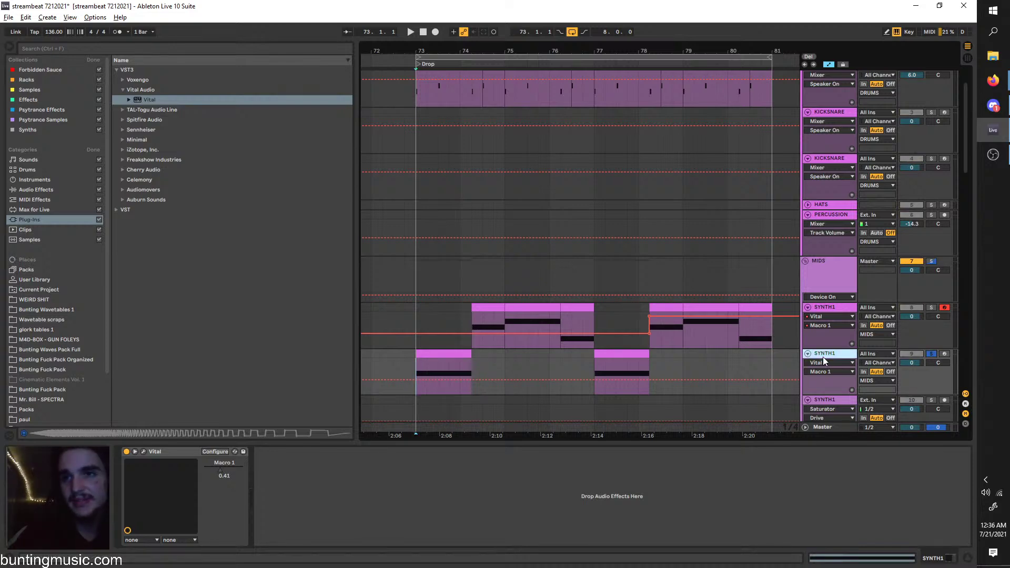
pyautogui.scroll(2, 820, 357)
pyautogui.click(418, 130)
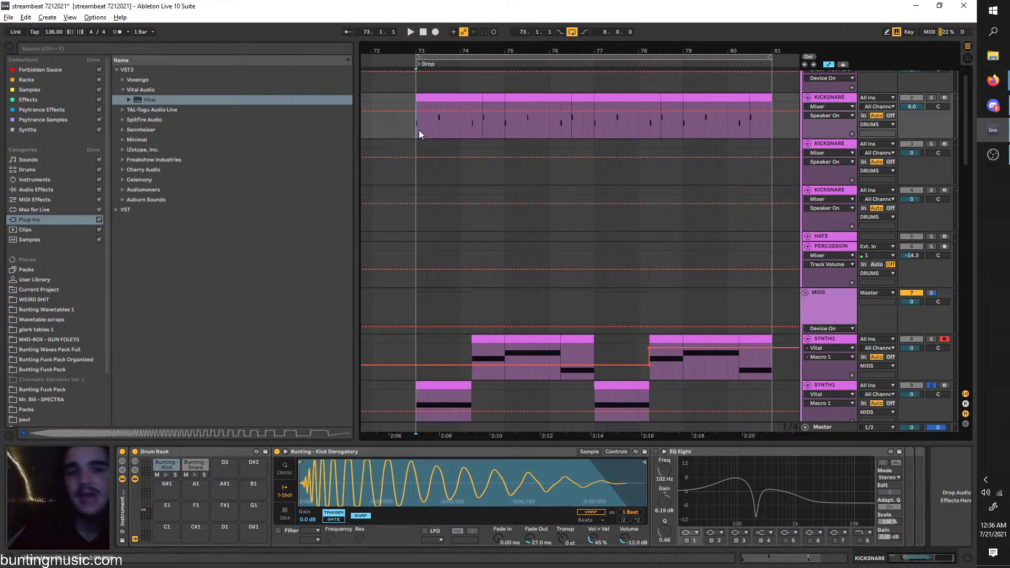
pyautogui.scroll(-3, 778, 301)
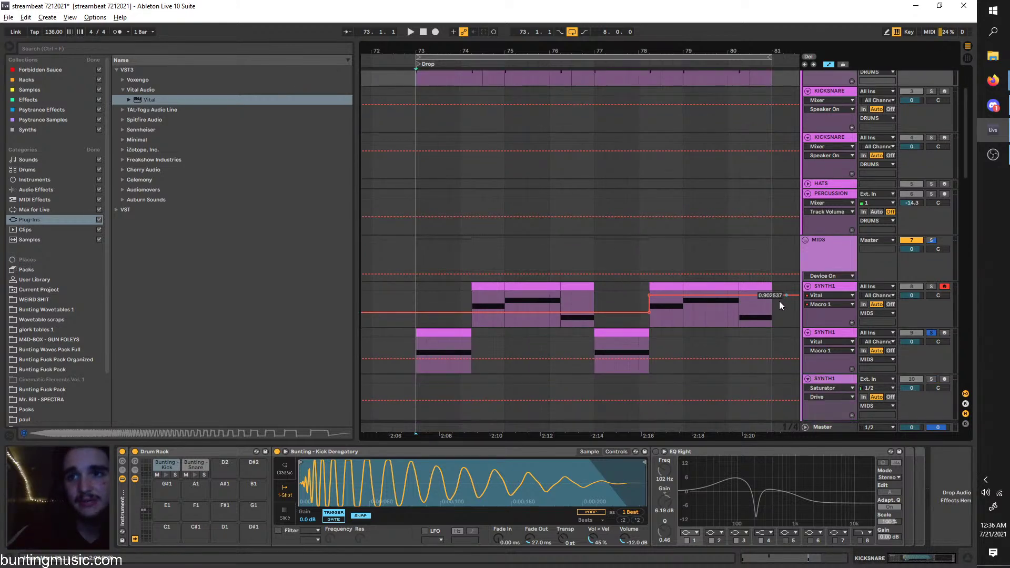
pyautogui.click(824, 333)
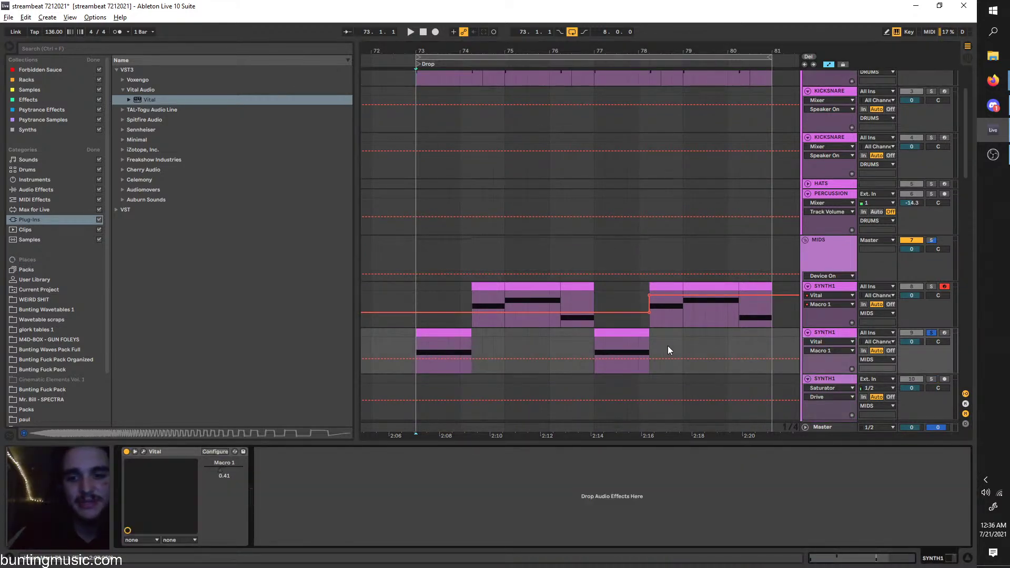
pyautogui.click(838, 287)
pyautogui.click(844, 334)
pyautogui.click(417, 351)
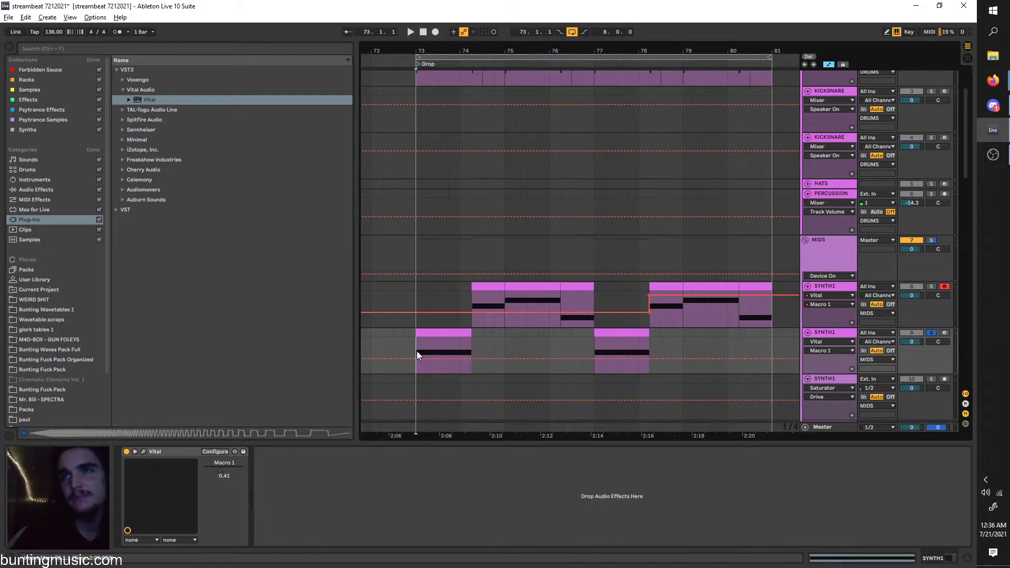
pyautogui.click(470, 304)
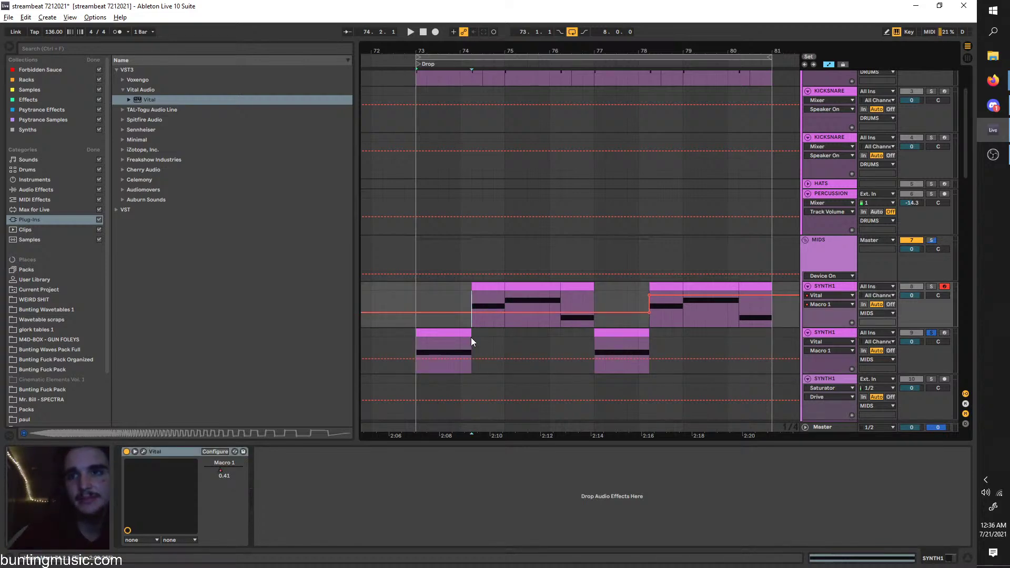
pyautogui.click(419, 348)
# Open Vital on the duplicate SYNTH1 track, play briefly from 73.1.1 and move the whole plugin window into view
pyautogui.click(140, 453)
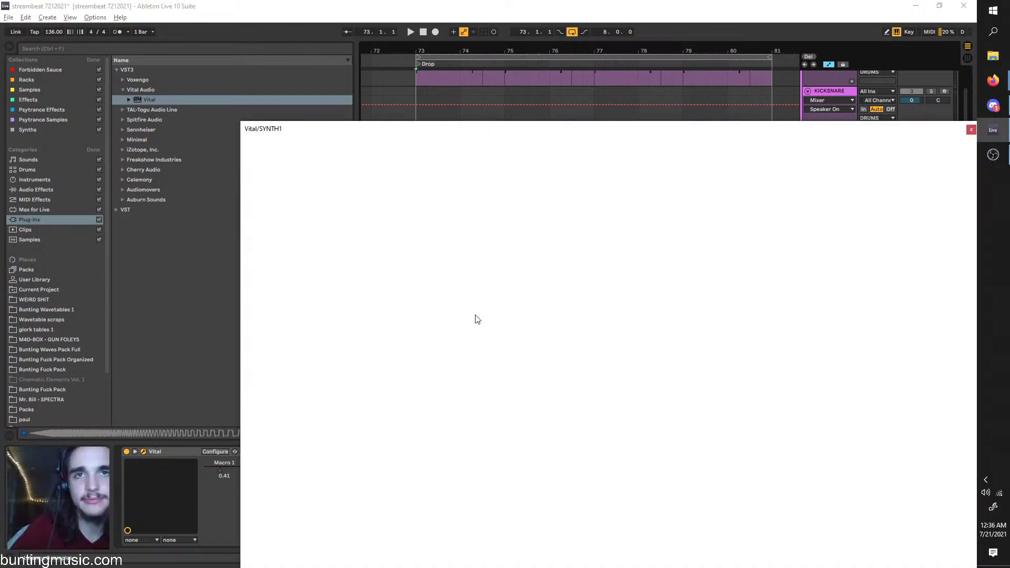
pyautogui.click(411, 31)
pyautogui.click(422, 33)
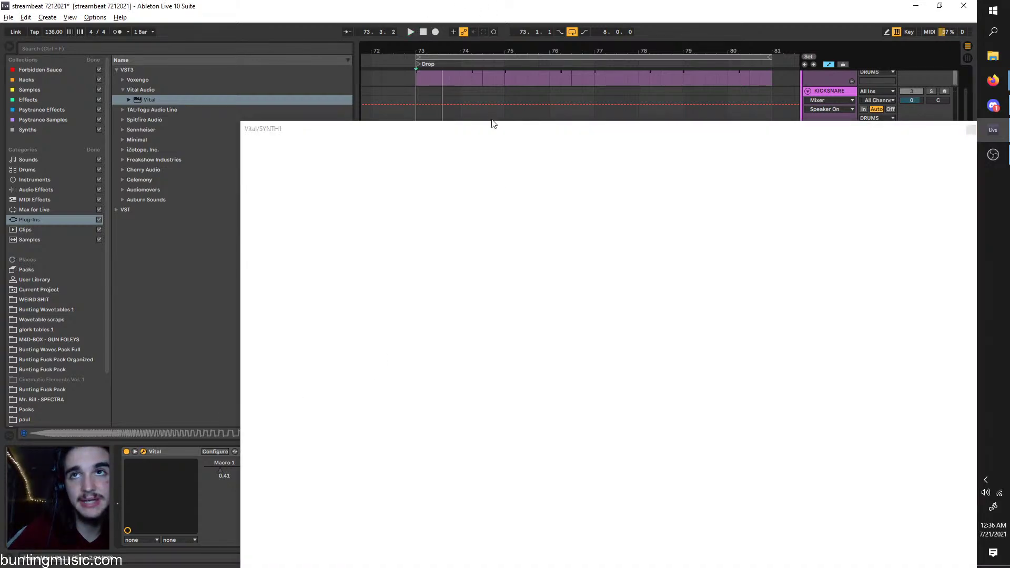
pyautogui.moveTo(392, 131); pyautogui.dragTo(364, 48)
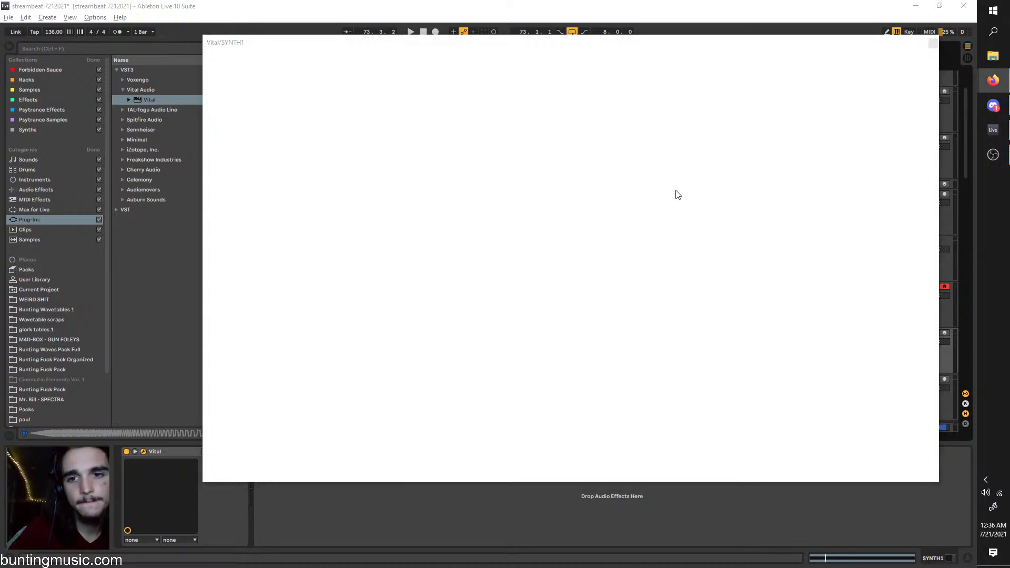
pyautogui.moveTo(576, 48); pyautogui.dragTo(491, 16)
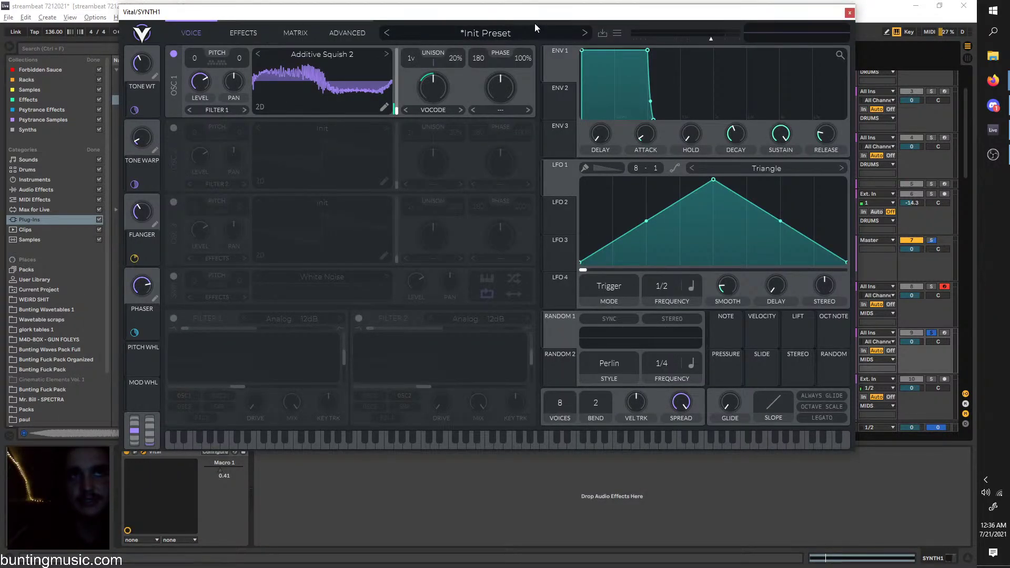
# Browse the Bass presets in Vital's preset browser for the duplicate SYNTH1 track and close the plugin window
pyautogui.click(479, 36)
pyautogui.click(479, 36)
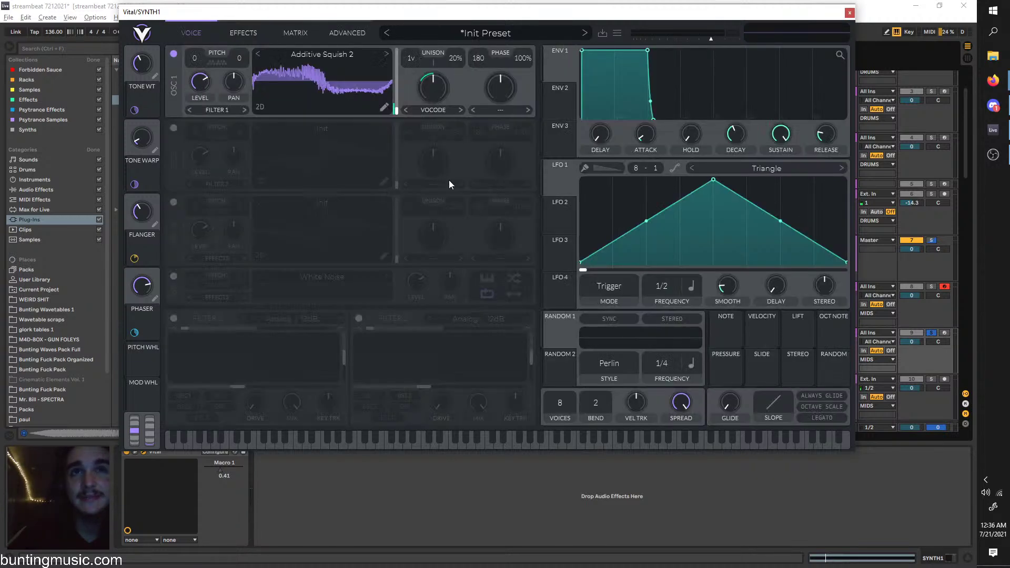
pyautogui.click(507, 33)
pyautogui.scroll(-2, 242, 379)
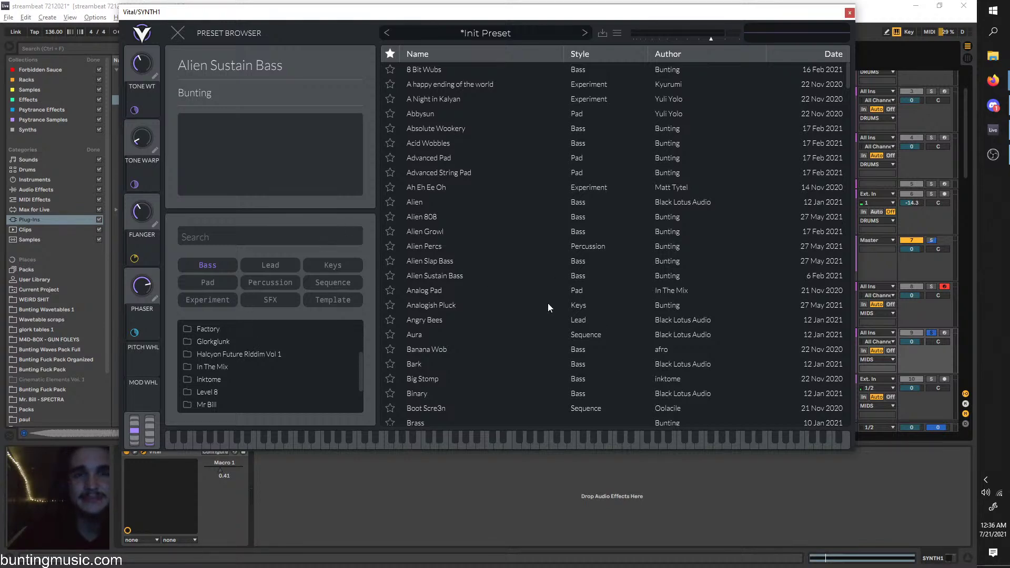
pyautogui.click(991, 103)
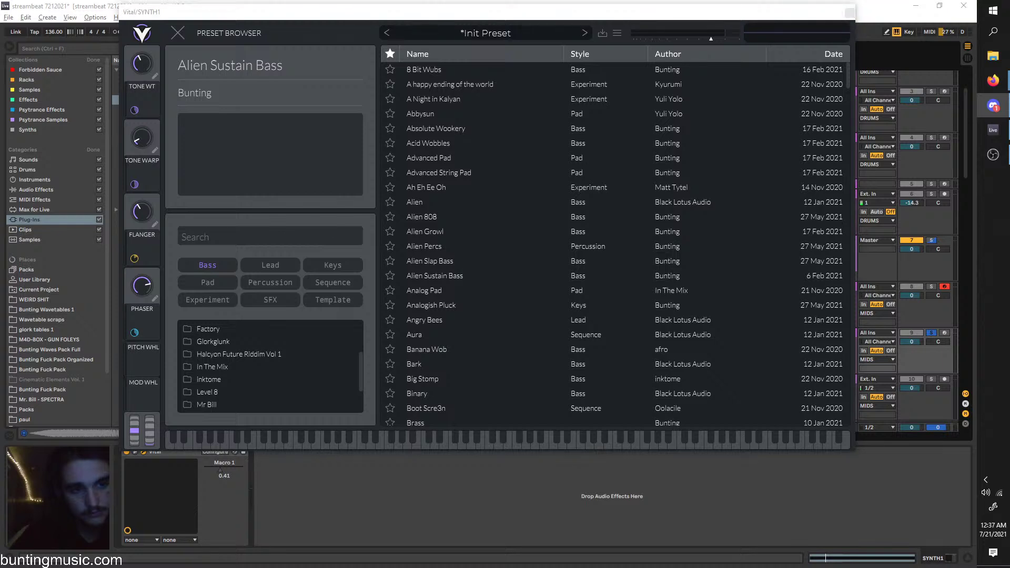
pyautogui.scroll(-1, 614, 243)
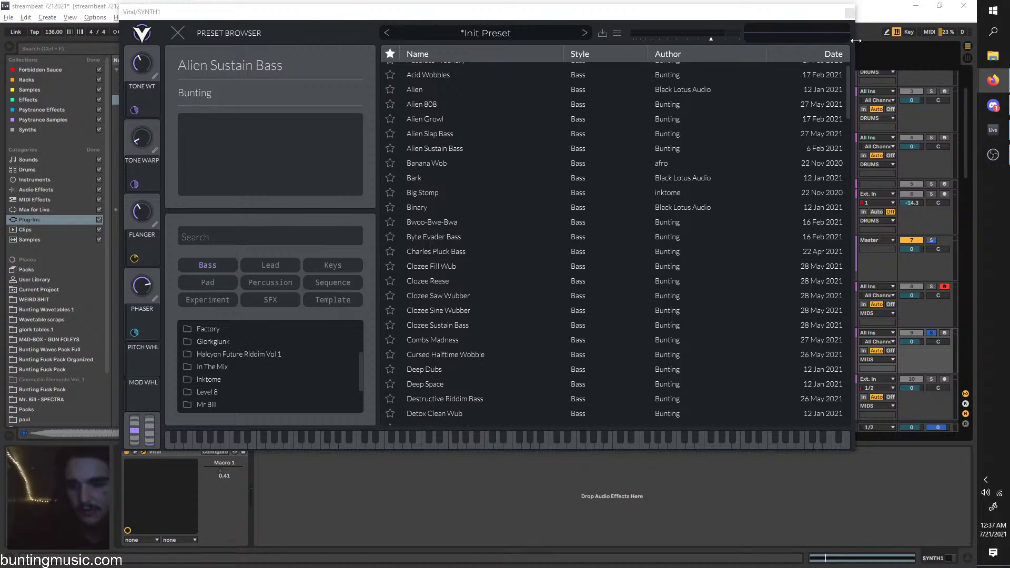
pyautogui.click(855, 18)
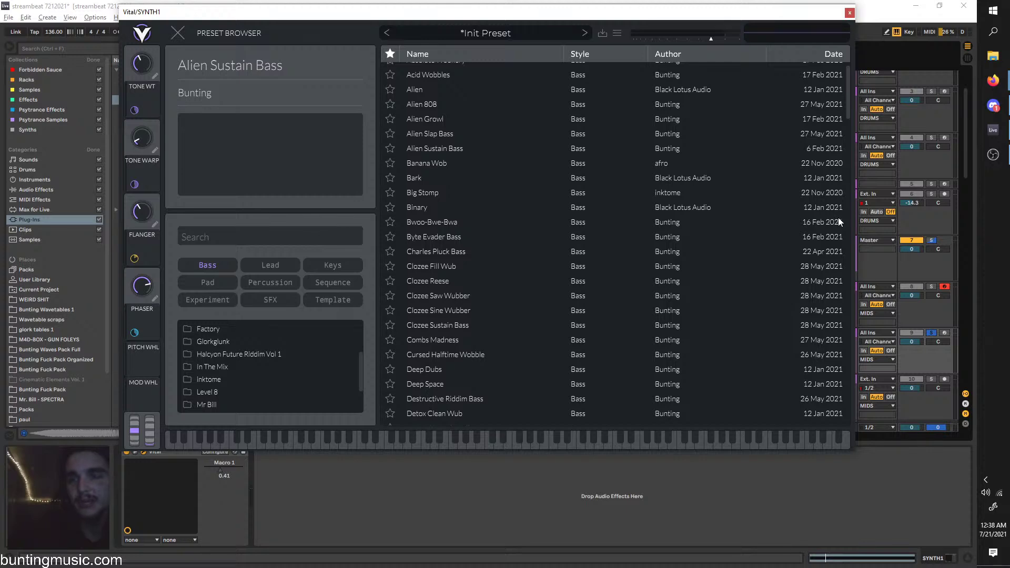
pyautogui.click(849, 12)
# Solo the KICKSNARE track in place of SYNTH1, audition it from 73.1.1 and clear the solo
pyautogui.click(829, 259)
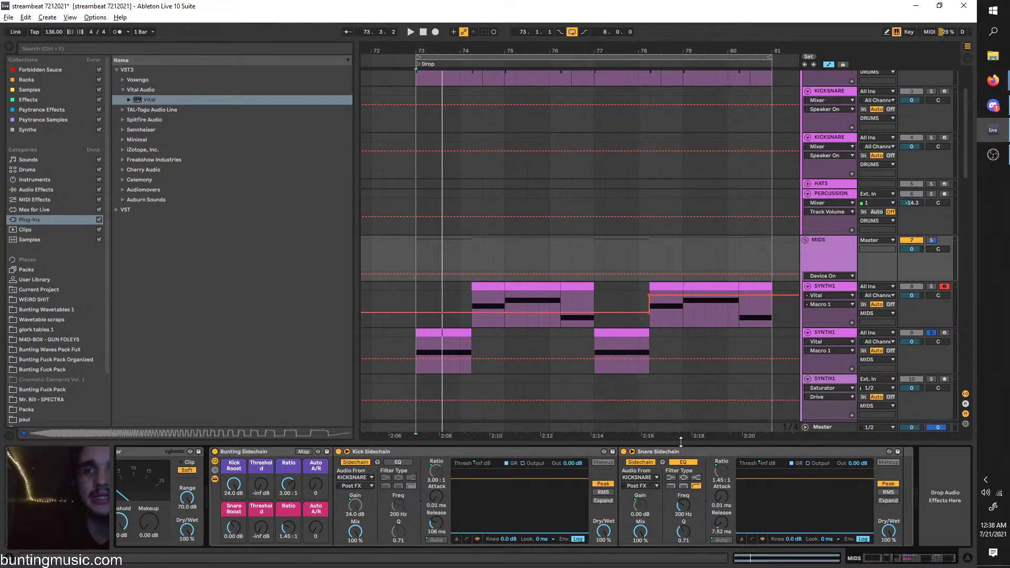
pyautogui.scroll(3, 450, 231)
pyautogui.click(421, 225)
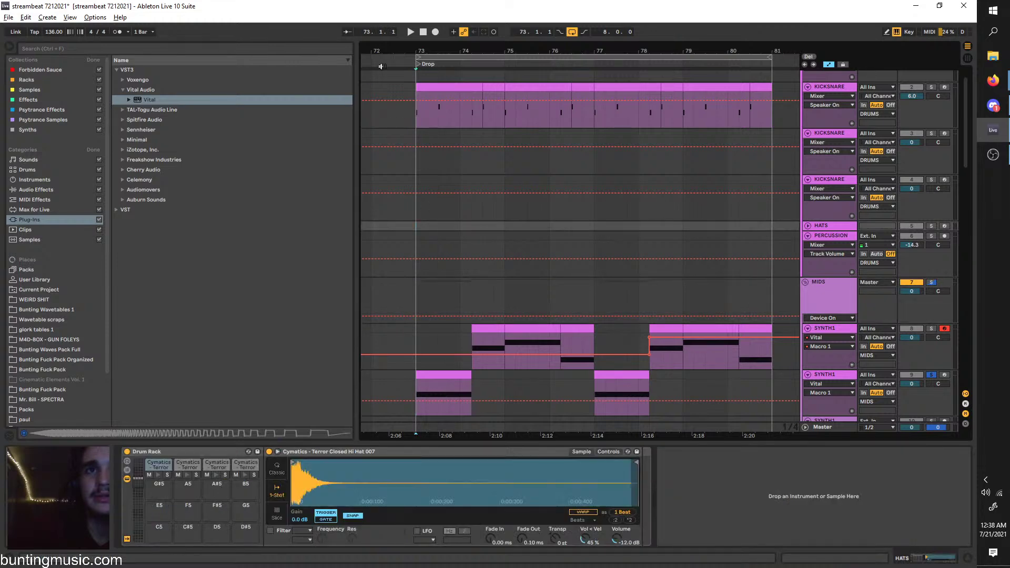
pyautogui.click(840, 92)
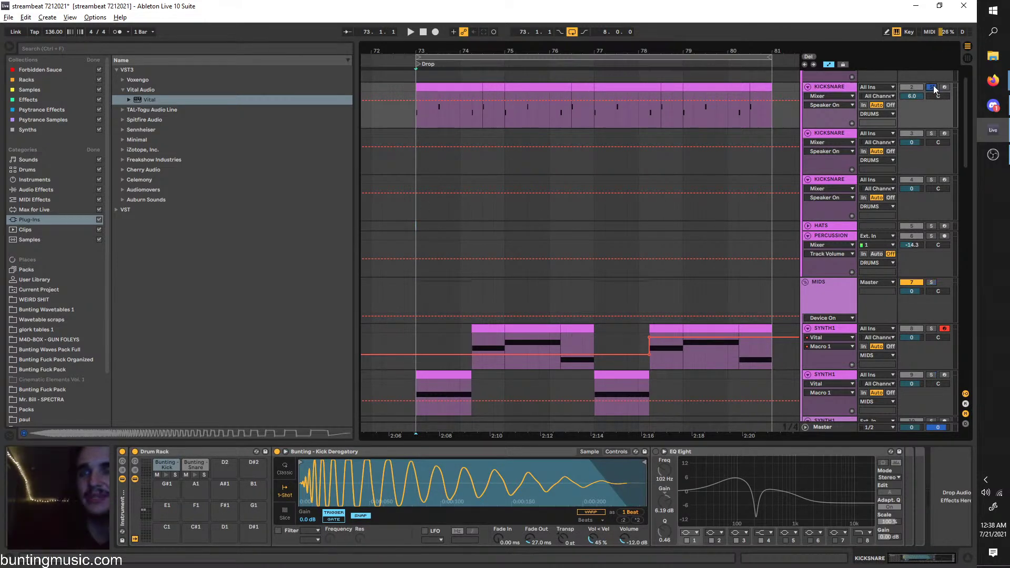
pyautogui.click(848, 90)
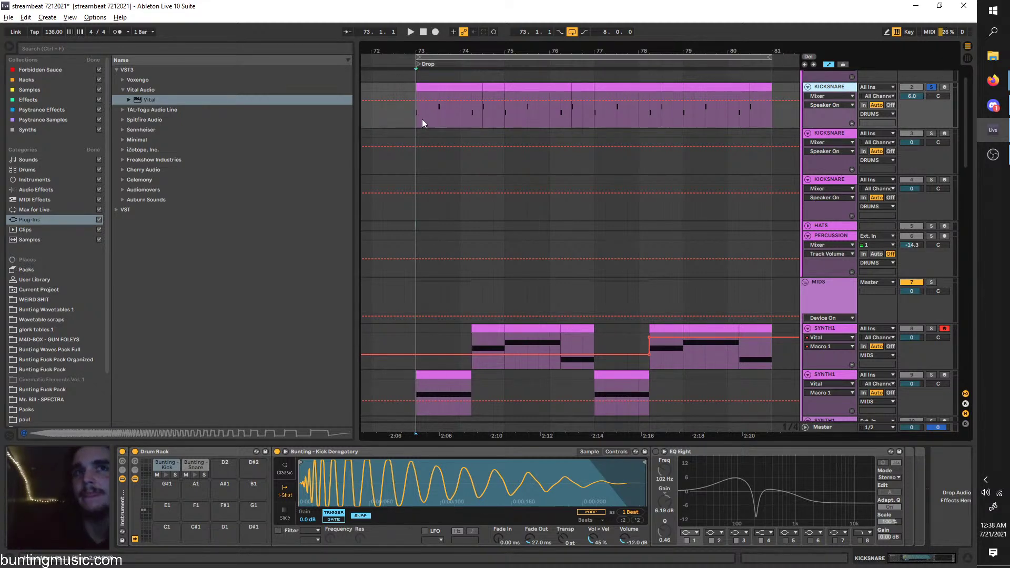
pyautogui.click(411, 31)
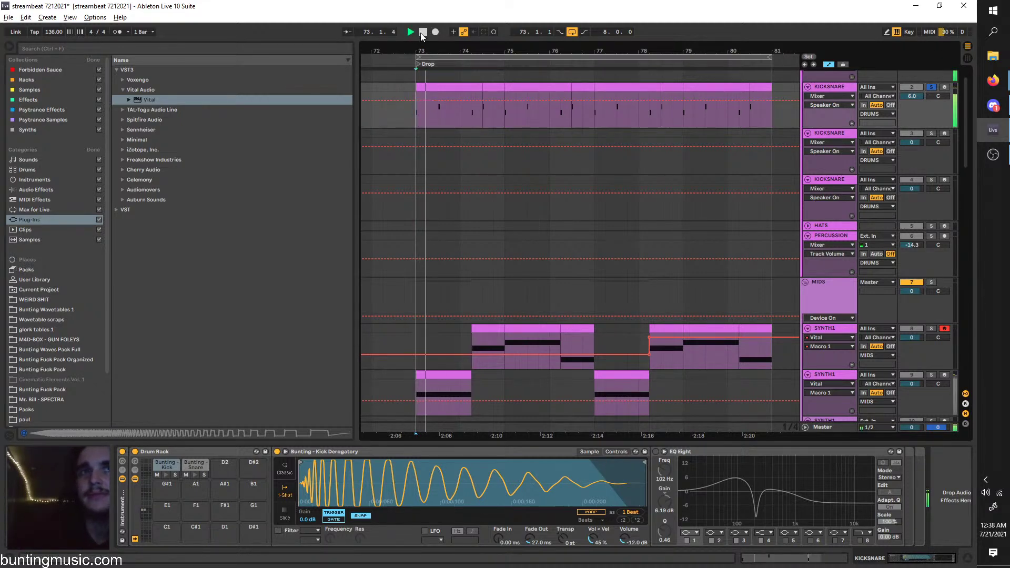
pyautogui.click(932, 88)
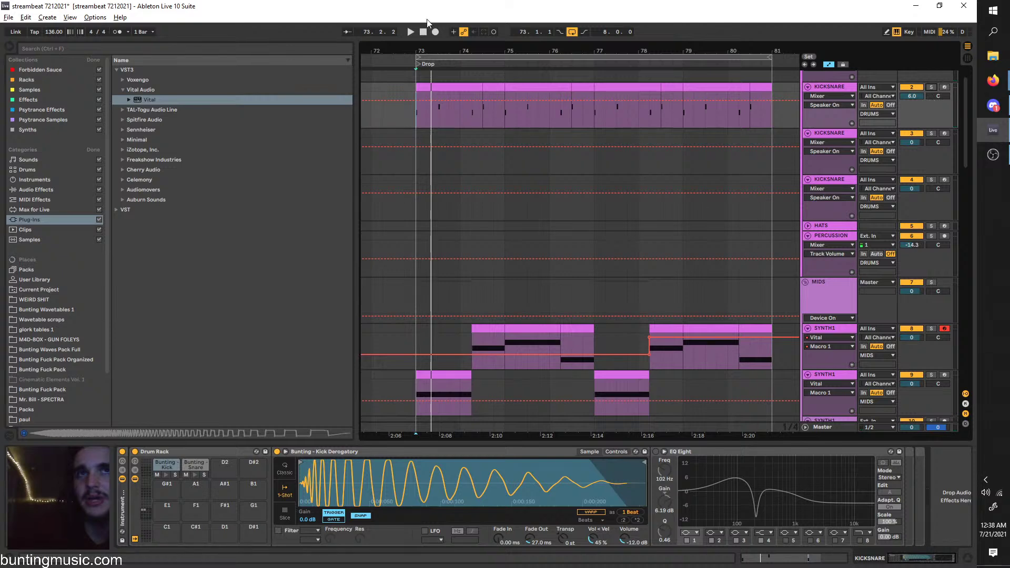
# Play the drop from bar 73 and turn off the Bunting Sidechain rack on the MIDS group before stopping playback
pyautogui.click(824, 374)
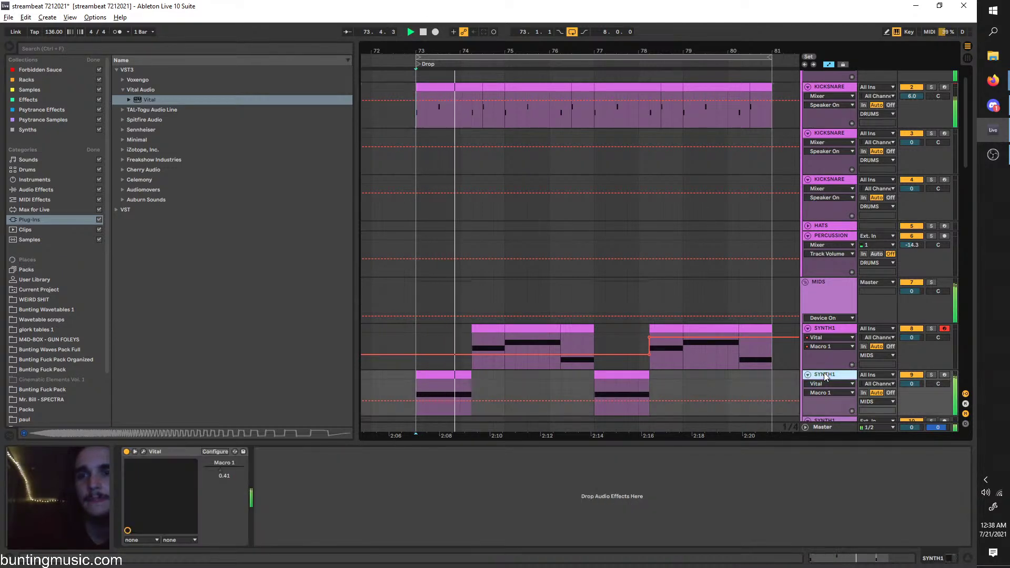
pyautogui.click(833, 282)
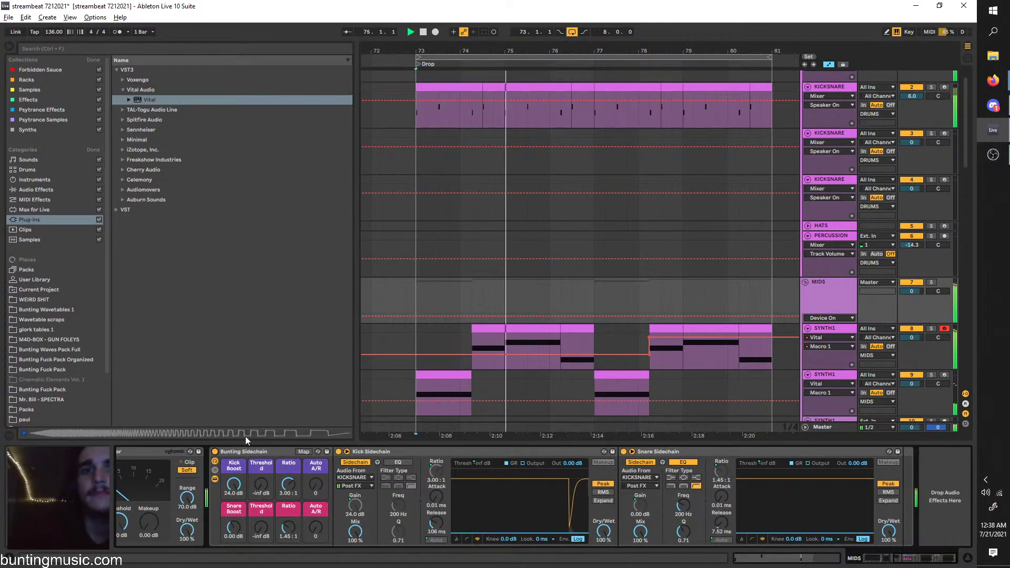
pyautogui.click(215, 452)
pyautogui.press('space')
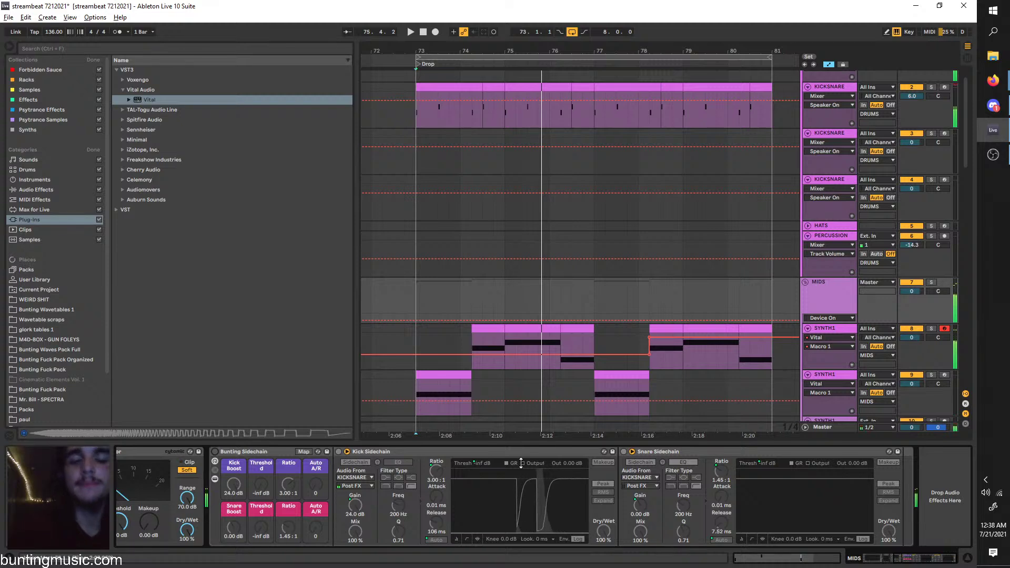
# Turn on LFOTool in the MIDS group's device chain and open its plugin window
pyautogui.hscroll(-5, 368, 494)
pyautogui.click(277, 455)
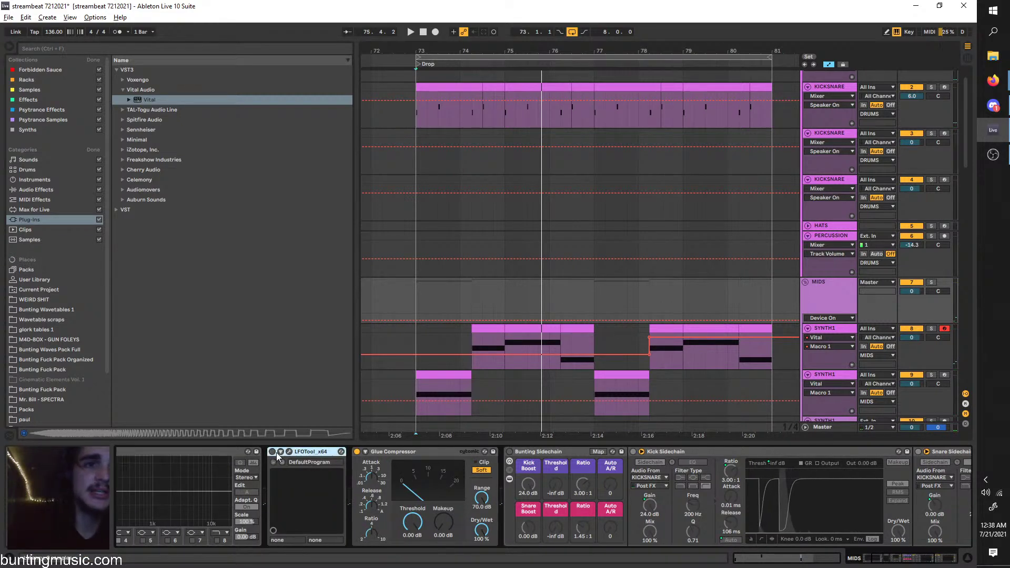
pyautogui.click(272, 452)
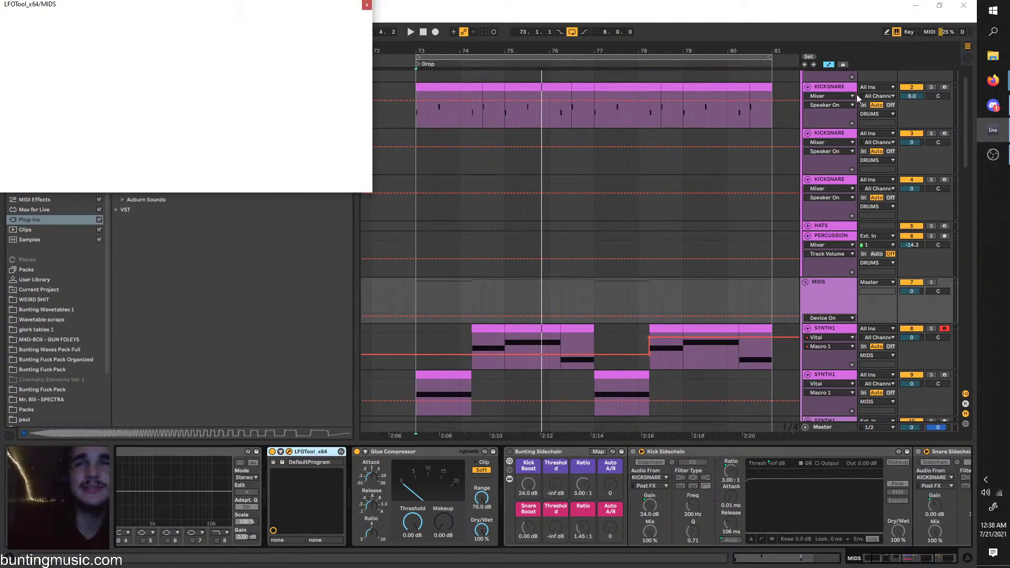
# Group the kick sample in the first KICKSNARE track's Drum Rack into an Instrument Rack and show its chain list
pyautogui.click(841, 89)
pyautogui.click(338, 451)
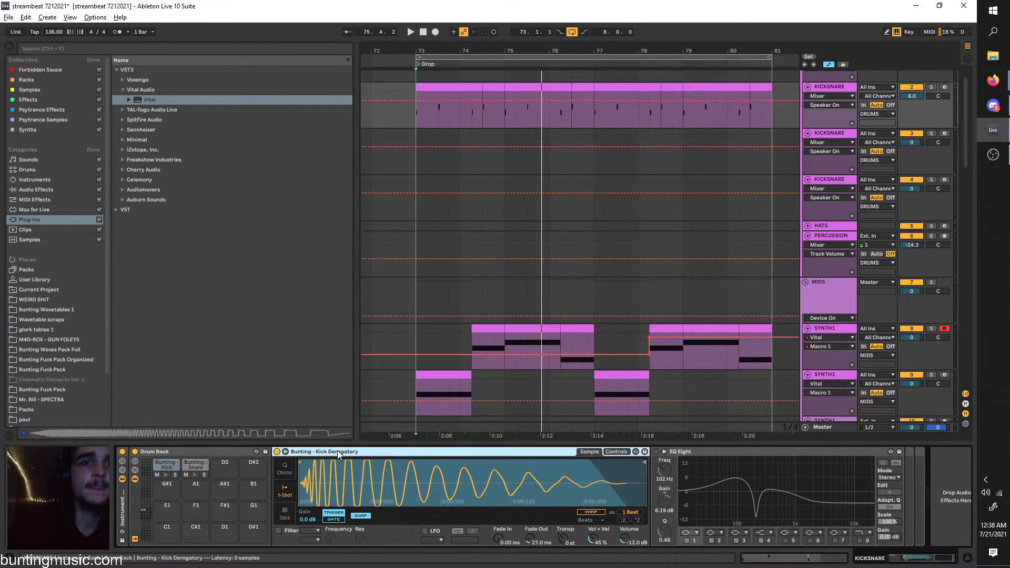
pyautogui.hotkey('ctrl', 'g')
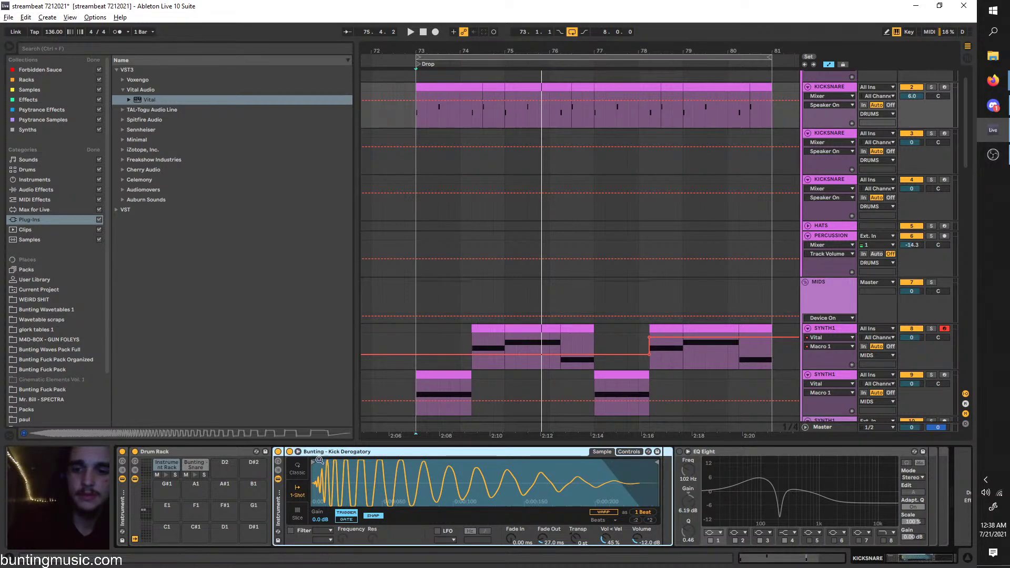
pyautogui.click(278, 469)
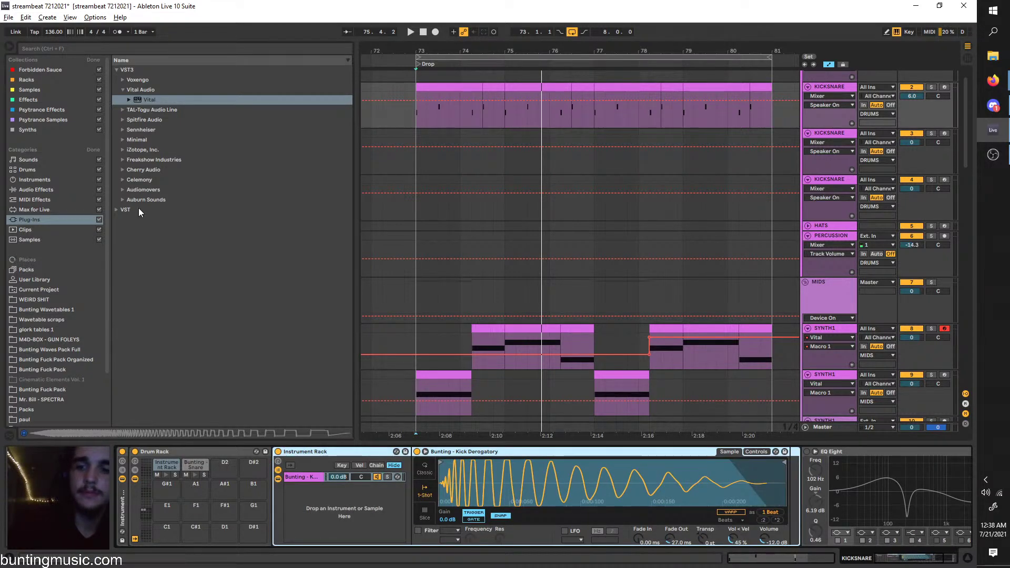
# Find External Instrument, add it as a chain in the kick's Instrument Rack and route its MIDI to LFOTool on MIDS
pyautogui.click(92, 51)
pyautogui.write('ext')
pyautogui.click(49, 179)
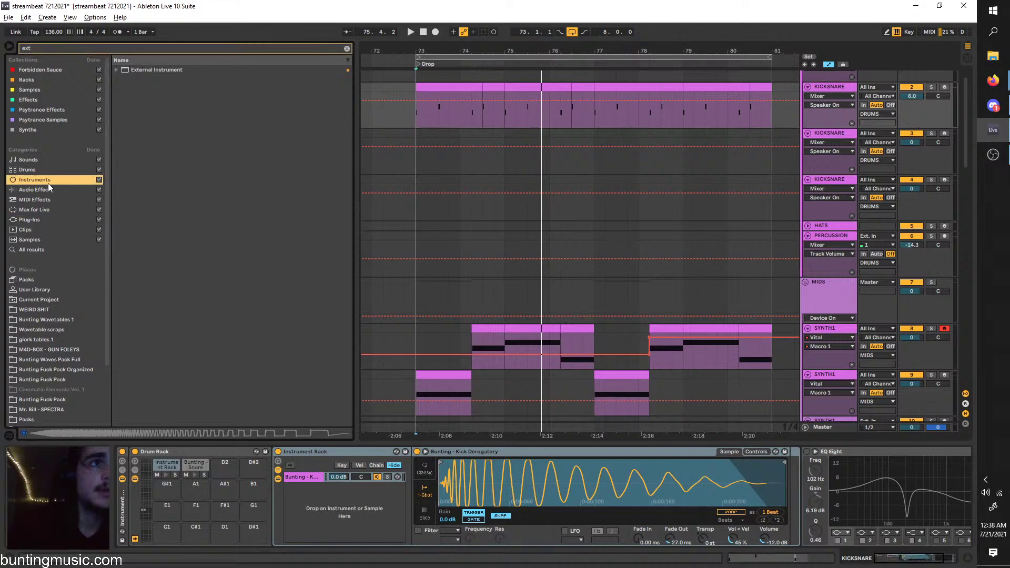
pyautogui.moveTo(135, 107); pyautogui.dragTo(293, 472)
pyautogui.click(442, 469)
pyautogui.click(383, 282)
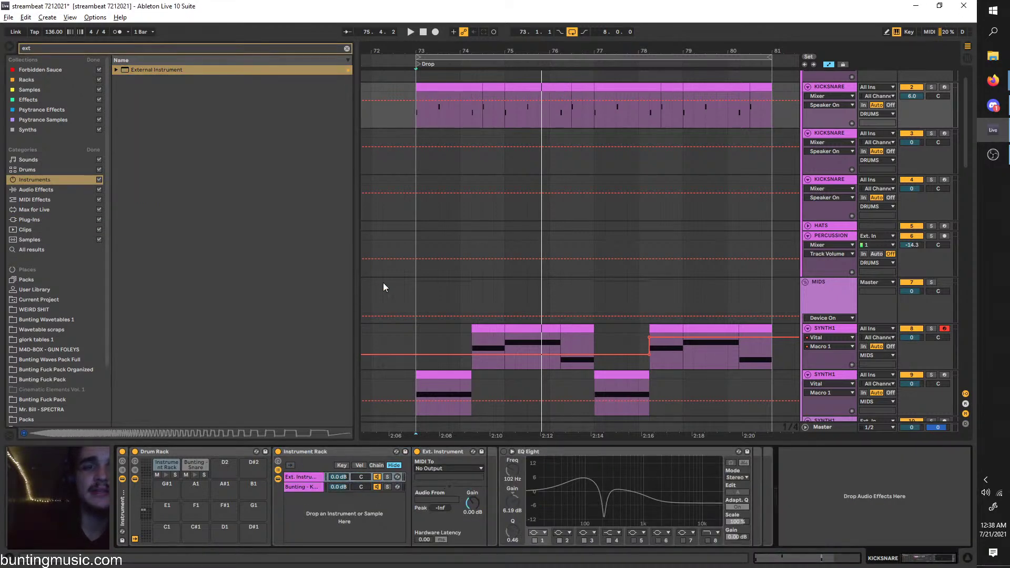
# Play the drop while reshaping LFOTool's volume curve on MIDS with a steep initial drop and later recovery, then close the plugin and stop
pyautogui.click(415, 282)
pyautogui.press('space')
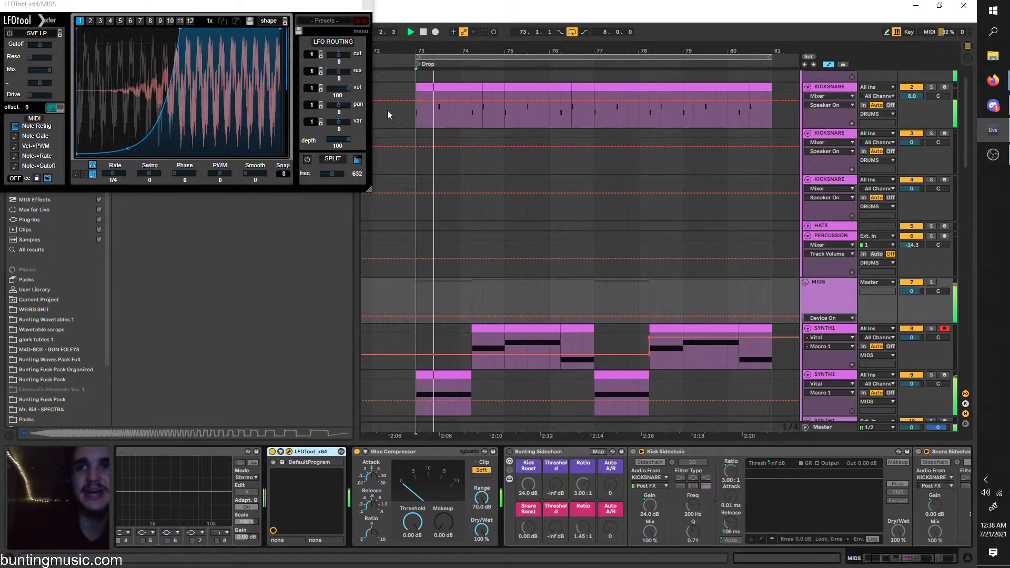
pyautogui.click(819, 291)
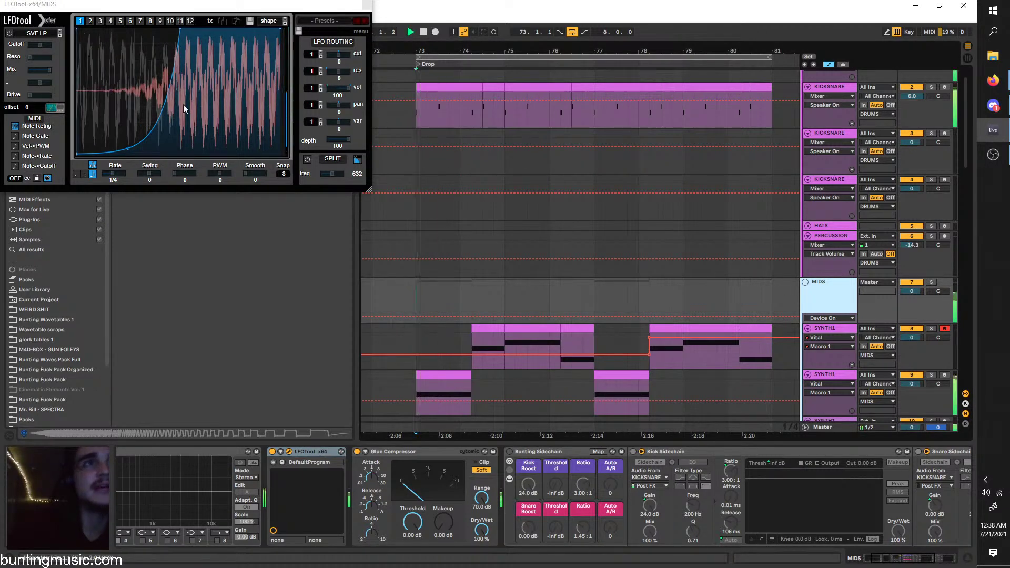
pyautogui.moveTo(77, 153); pyautogui.dragTo(84, 154)
pyautogui.moveTo(180, 29); pyautogui.dragTo(234, 6)
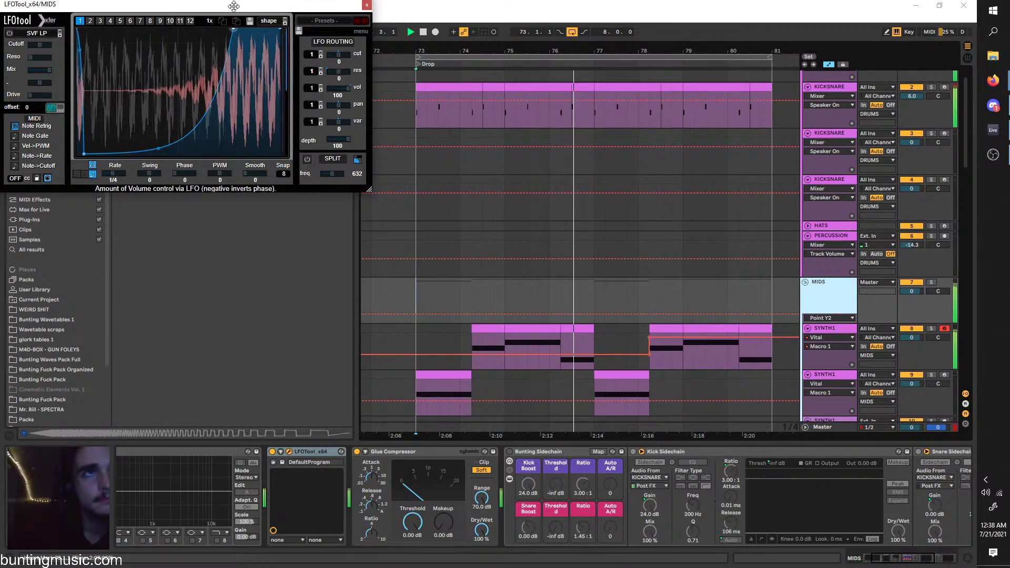
pyautogui.click(367, 4)
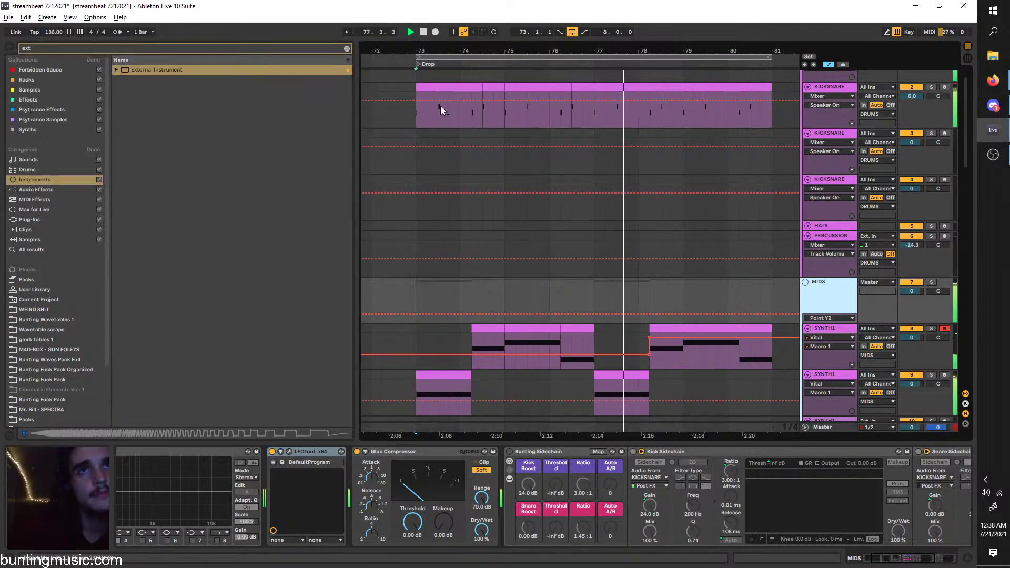
pyautogui.click(440, 107)
pyautogui.press('space')
# Open Vital on the second SYNTH1 track, look over its Alien Sustain Bass patch and close the plugin window
pyautogui.click(832, 364)
pyautogui.click(841, 373)
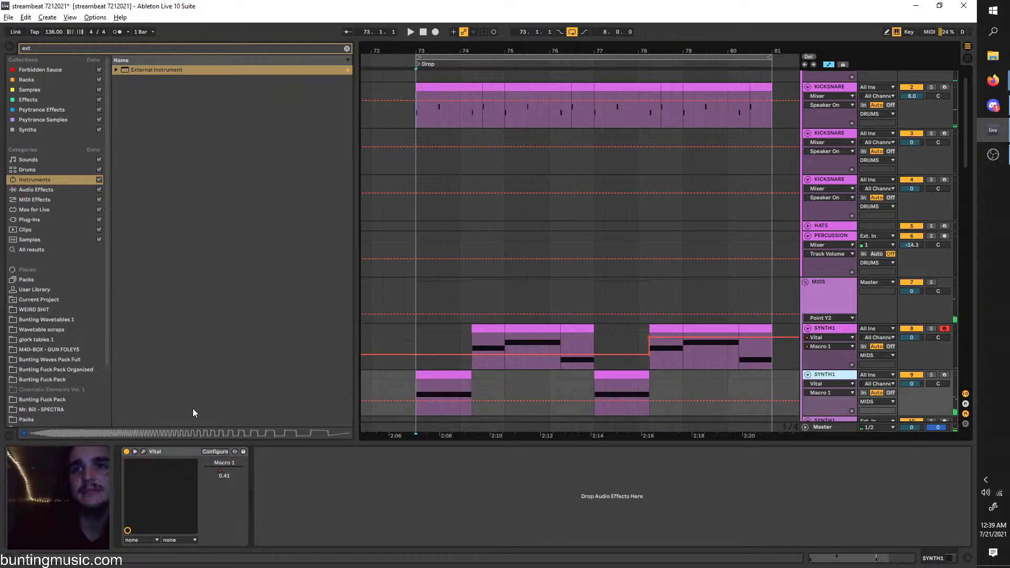
pyautogui.click(144, 452)
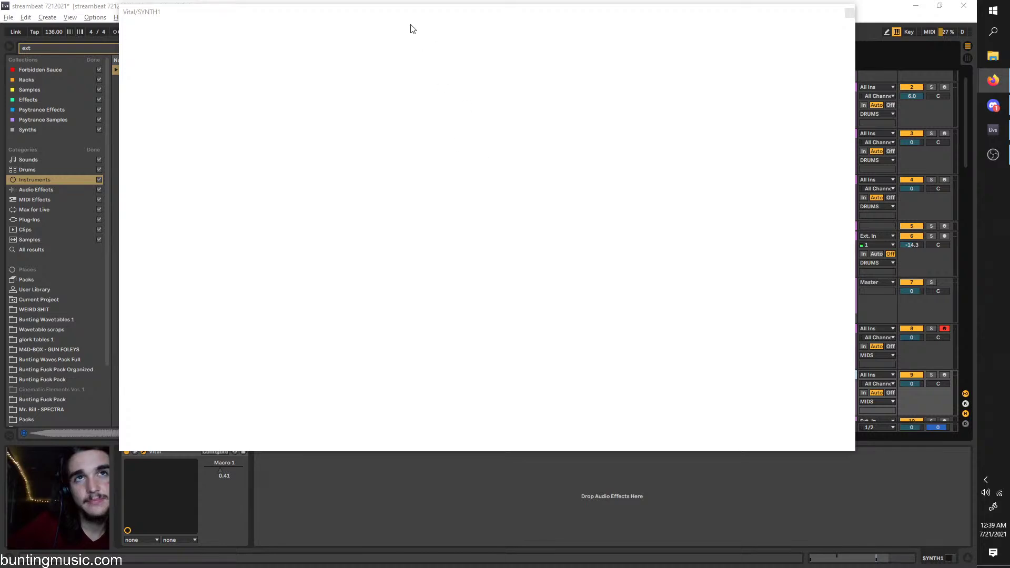
pyautogui.moveTo(400, 19); pyautogui.dragTo(439, 37)
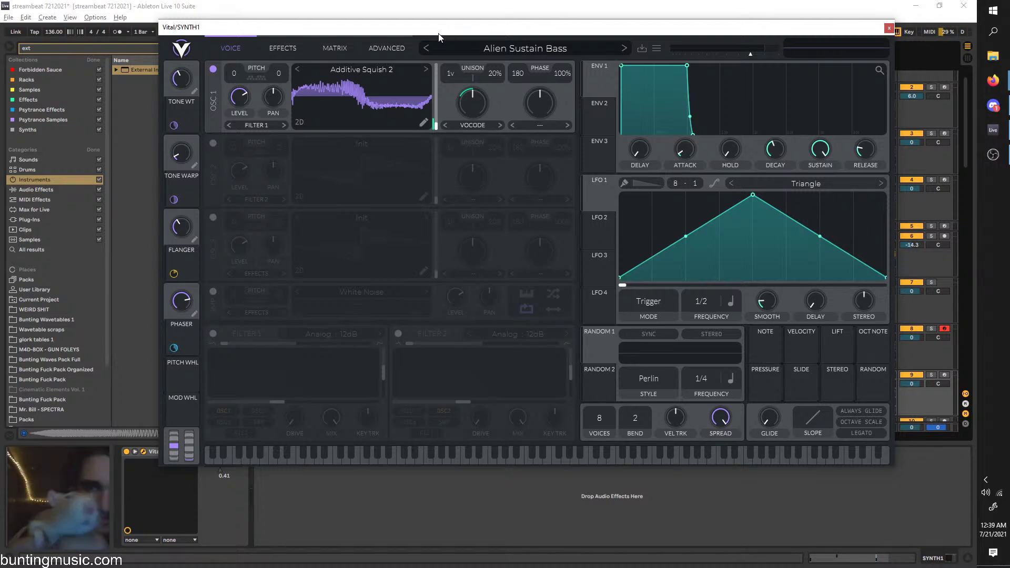
pyautogui.click(992, 154)
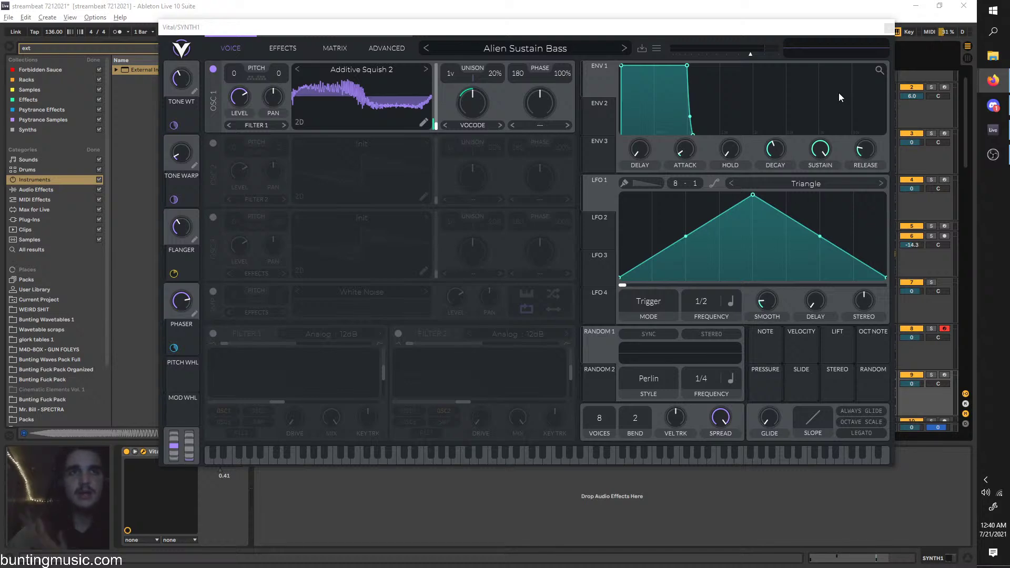
pyautogui.click(890, 28)
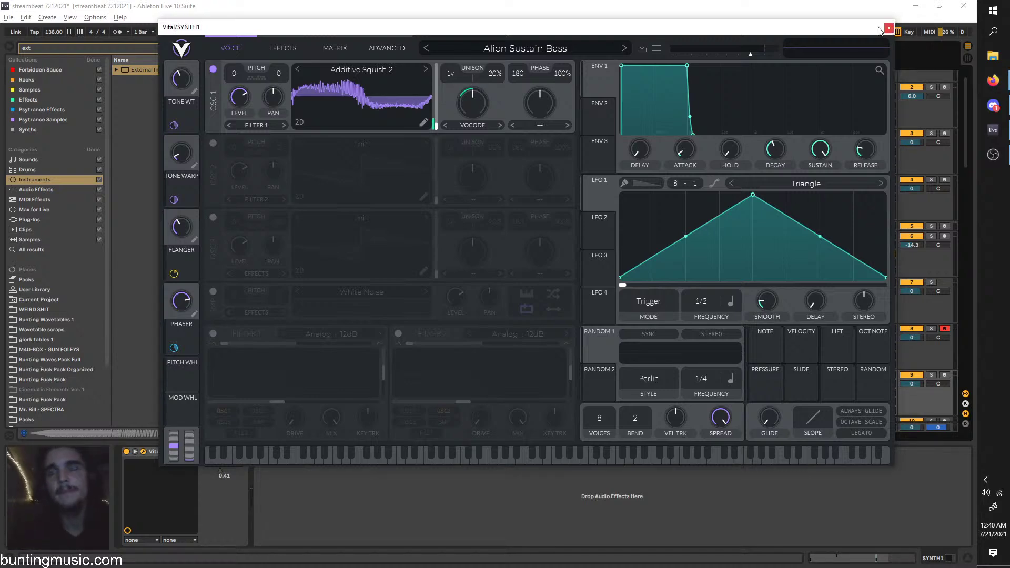
pyautogui.hotkey('alt', 'Tab')
# Open LFOTool on the MIDS group and audition the kick-triggered ducking from the start of the drop
pyautogui.click(822, 290)
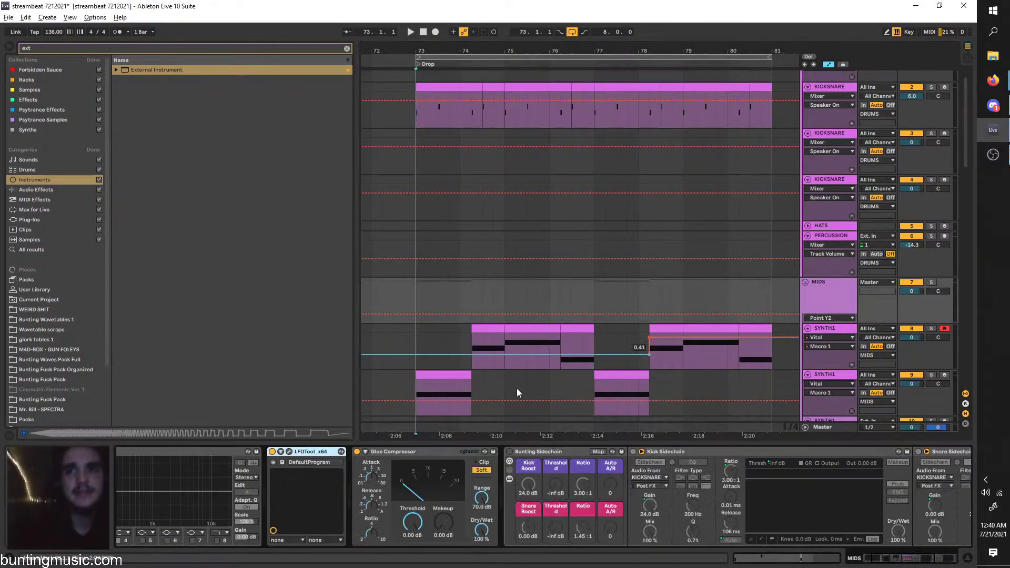
pyautogui.click(290, 452)
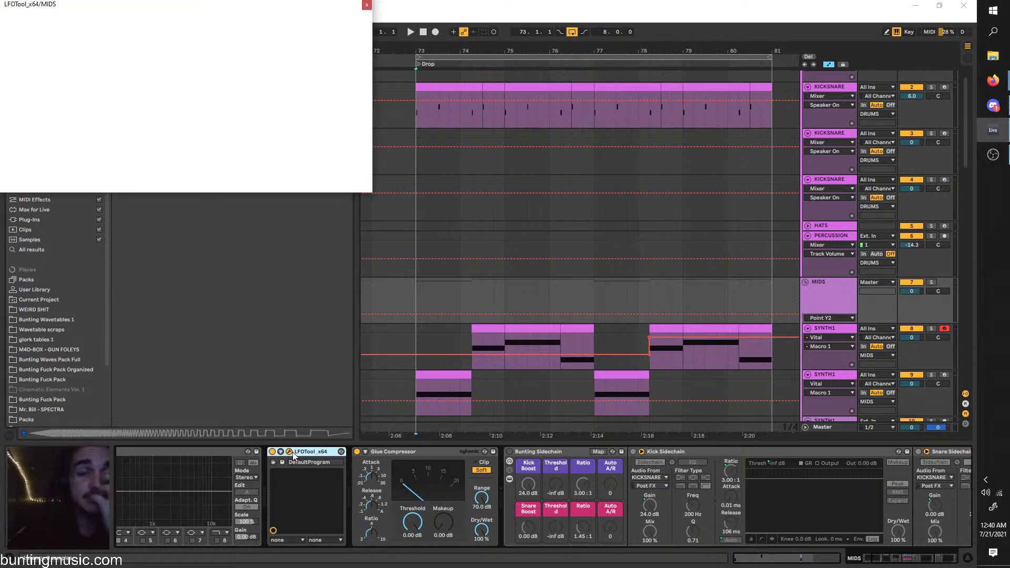
pyautogui.click(421, 120)
pyautogui.press('space')
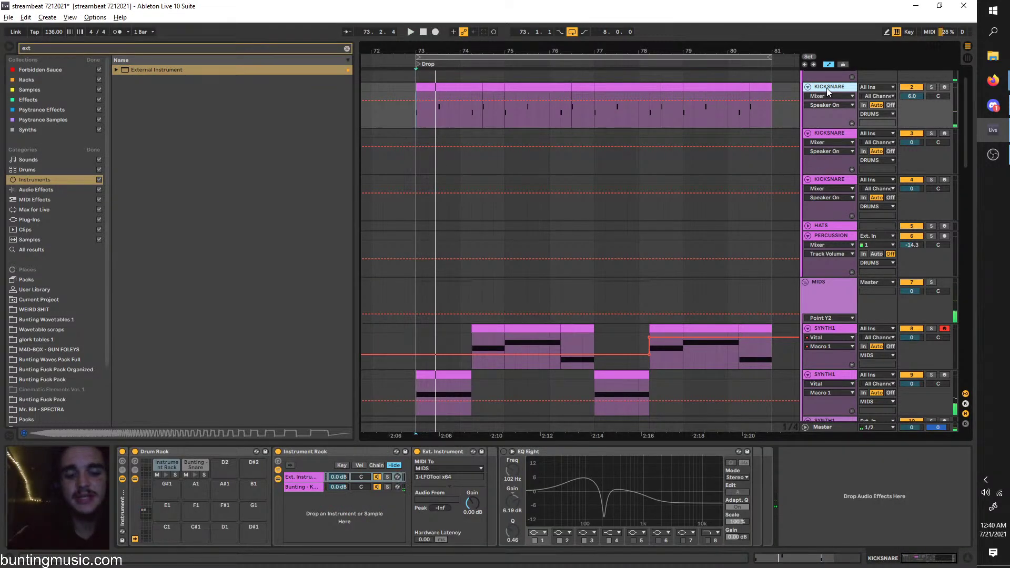
# Duplicate the first KICKSNARE track and switch the MIDS group from LFOTool to the Bunting Sidechain rack
pyautogui.hotkey('ctrl', 'd')
pyautogui.click(836, 343)
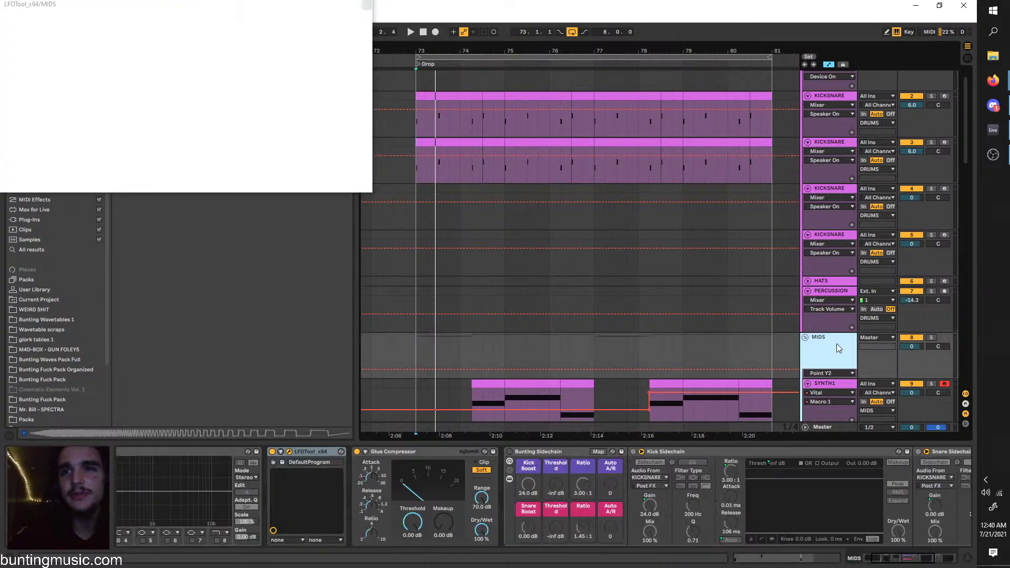
pyautogui.click(272, 452)
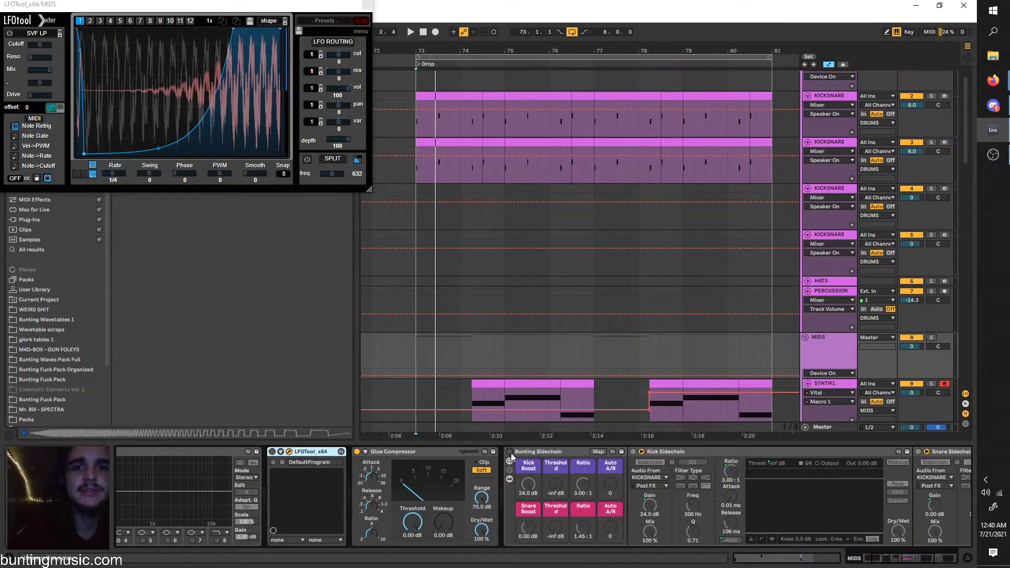
# Solo the duplicate KICKSNARE track and set it as the Kick Sidechain compressor's audio source on the MIDS group
pyautogui.click(417, 169)
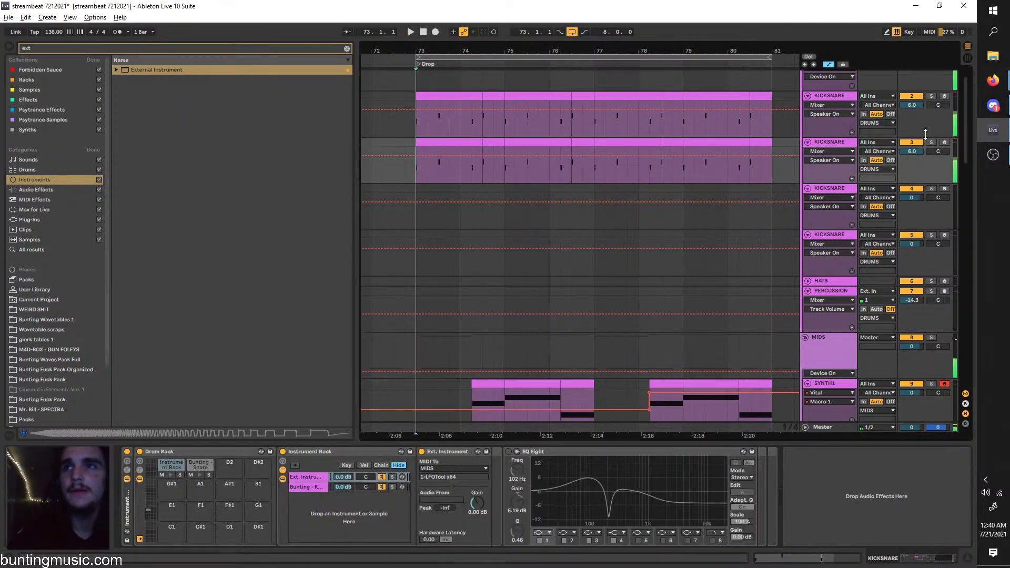
pyautogui.click(931, 142)
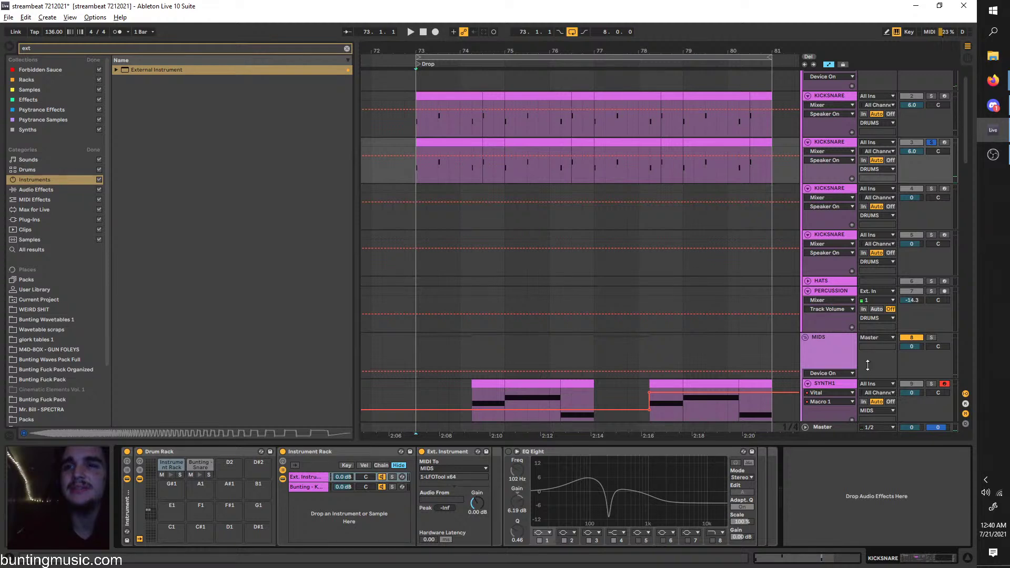
pyautogui.click(854, 353)
pyautogui.hscroll(2, 640, 459)
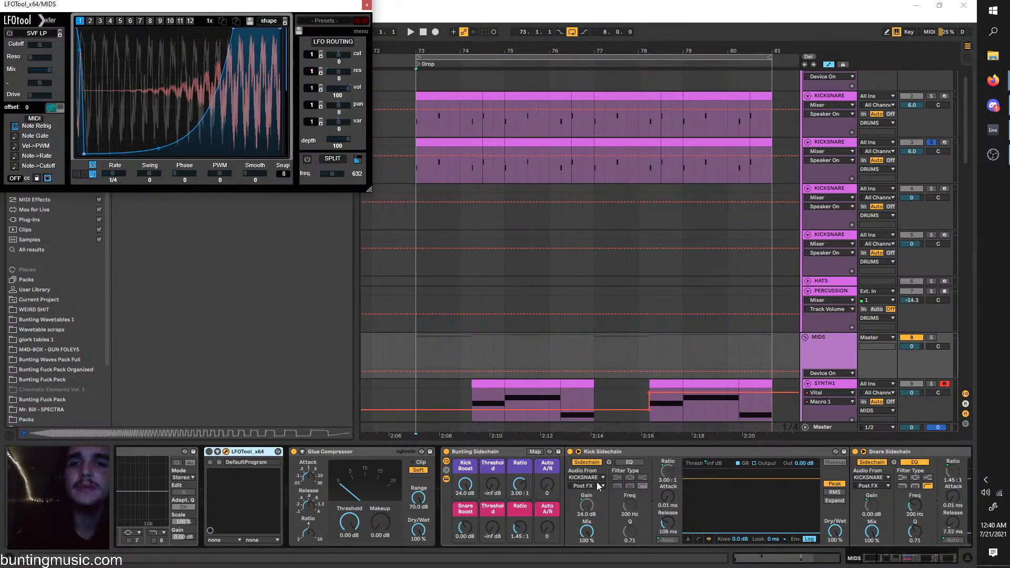
pyautogui.click(585, 477)
pyautogui.click(603, 255)
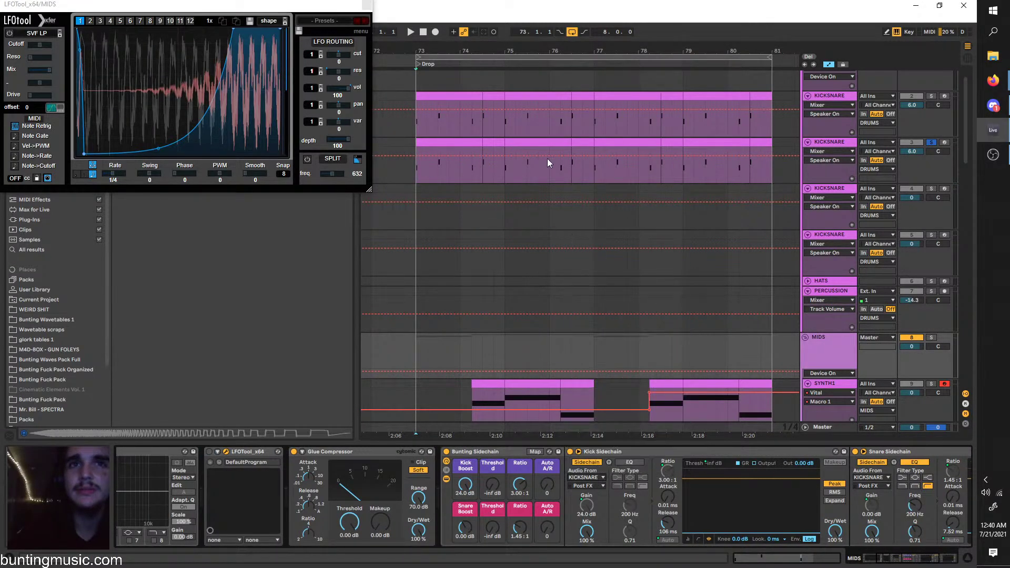
pyautogui.click(431, 166)
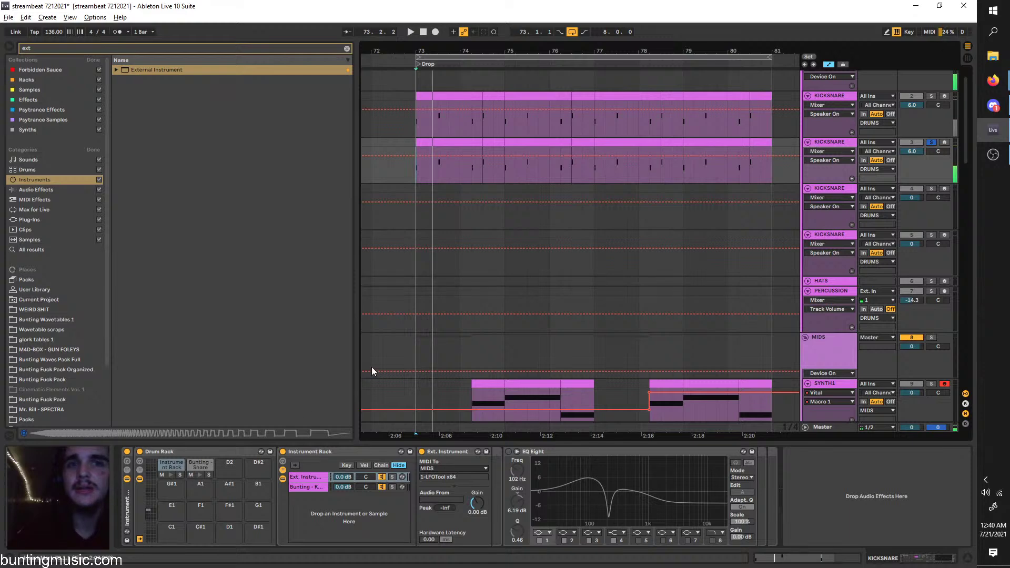
# Set the duplicate track's kick sample fade out to 125 ms and shorten the sample to its first few cycles
pyautogui.click(313, 487)
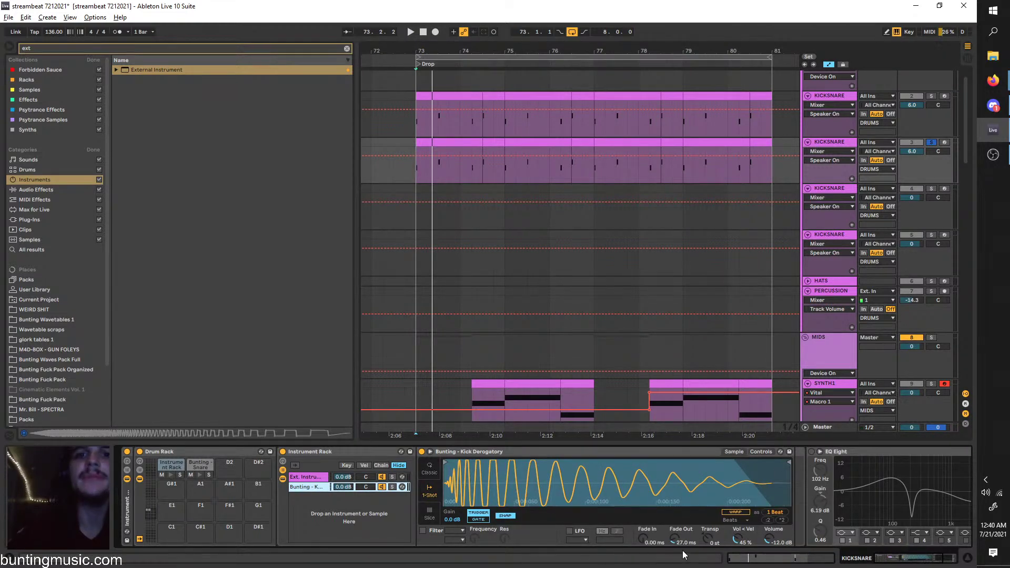
pyautogui.click(429, 467)
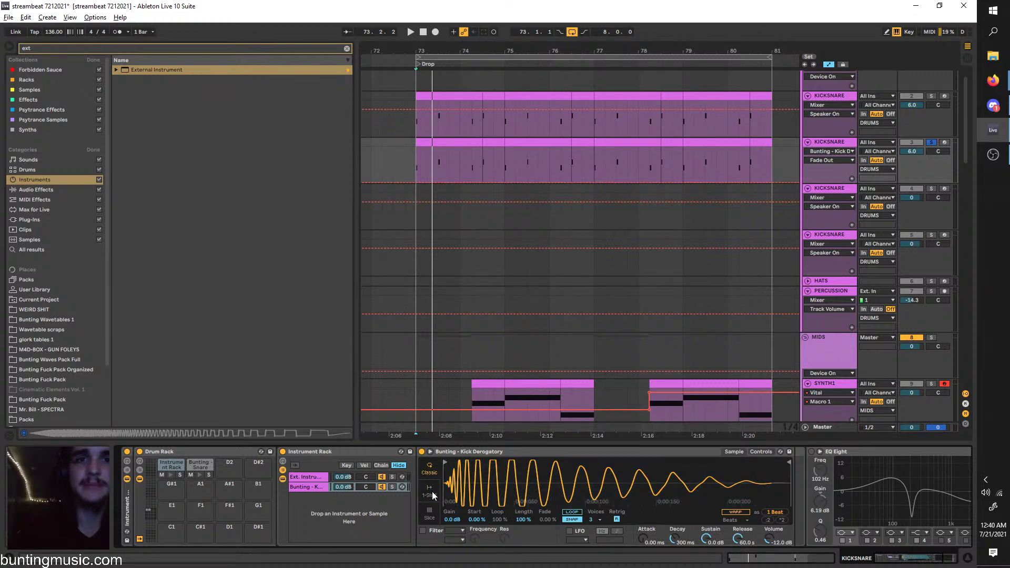
pyautogui.click(430, 493)
pyautogui.moveTo(677, 539); pyautogui.dragTo(677, 518)
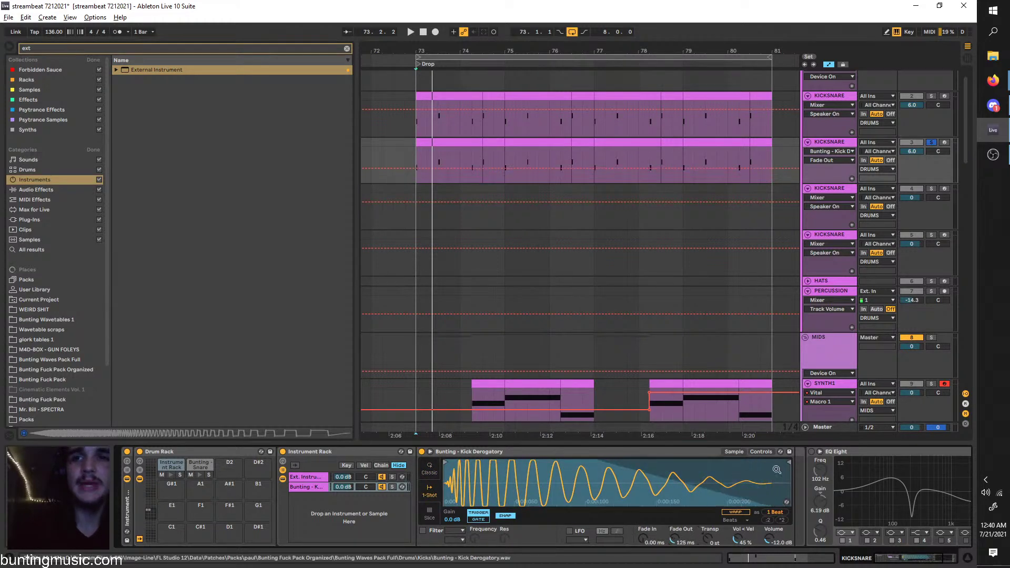
pyautogui.moveTo(787, 461); pyautogui.dragTo(479, 461)
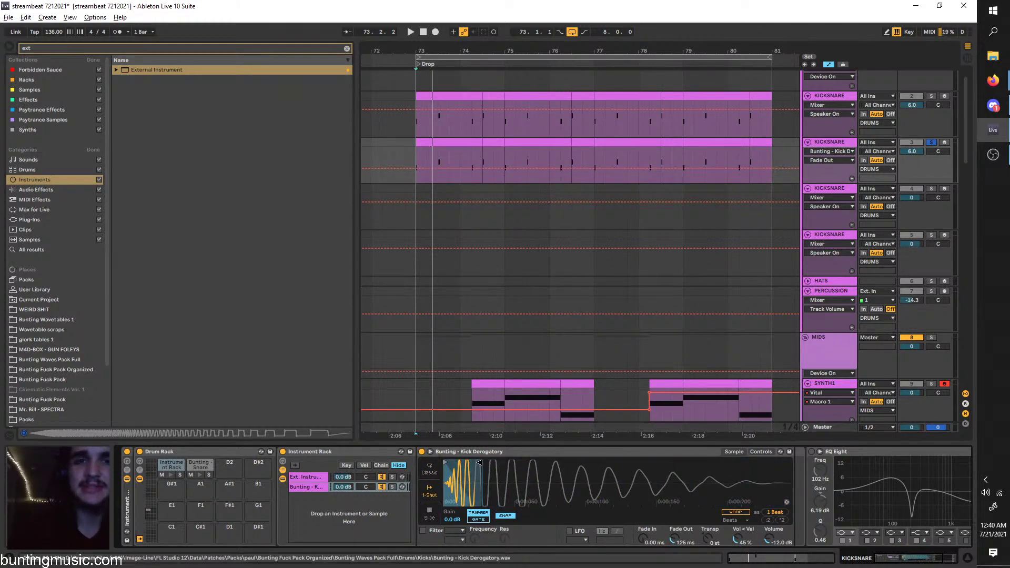
# Move the kick sample's start point past its opening cycles while repeatedly auditioning the duplicate track from 73.1.1
pyautogui.click(416, 161)
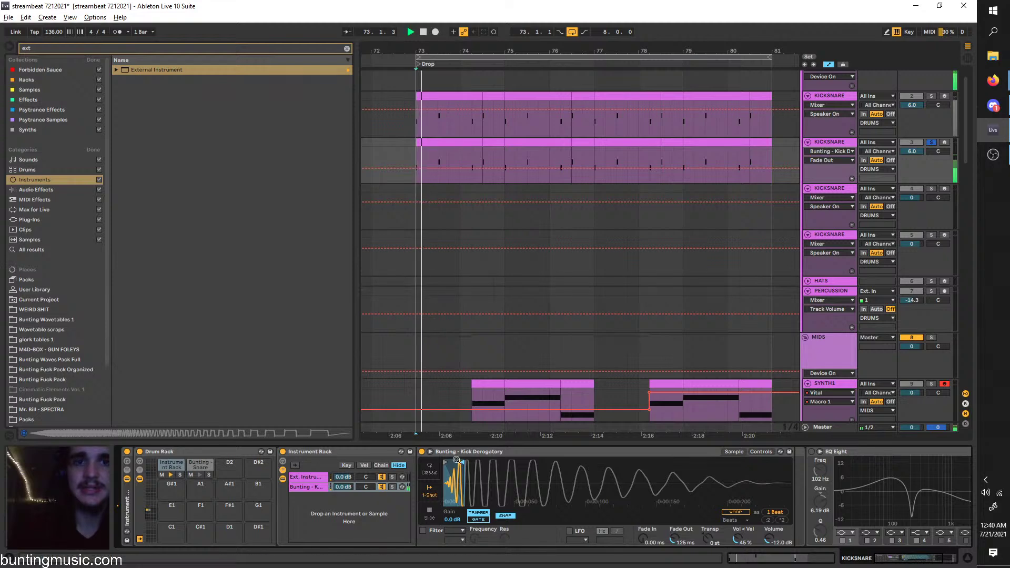
pyautogui.press('space')
pyautogui.moveTo(447, 463)
pyautogui.mouseDown()
pyautogui.moveTo(516, 463)
pyautogui.moveTo(489, 463)
pyautogui.mouseUp()
pyautogui.press('space')
pyautogui.press('space')
pyautogui.press('space')
pyautogui.press('space')
pyautogui.press('space')
pyautogui.press('space')
pyautogui.press('space')
pyautogui.press('space')
pyautogui.press('space')
pyautogui.press('space')
pyautogui.press('space')
pyautogui.press('space')
pyautogui.press('space')
pyautogui.press('space')
pyautogui.press('space')
pyautogui.press('space')
pyautogui.press('space')
pyautogui.press('space')
pyautogui.press('space')
pyautogui.press('space')
pyautogui.press('space')
pyautogui.press('space')
pyautogui.press('space')
pyautogui.press('space')
pyautogui.press('space')
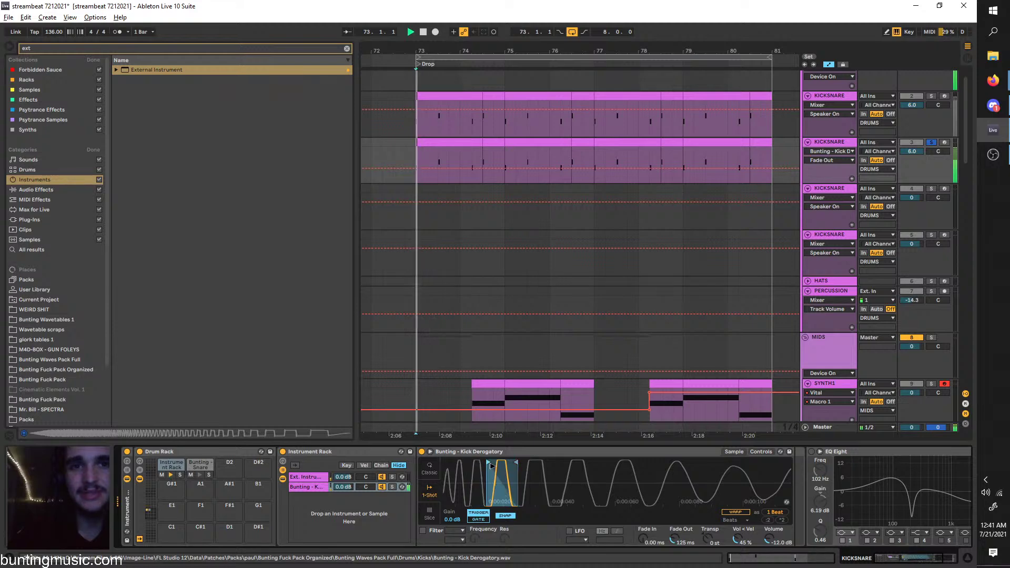
pyautogui.press('space')
pyautogui.press('space')
# Play the soloed duplicate kick and examine how the Kick Sidechain compressor on the MIDS group responds
pyautogui.click(823, 352)
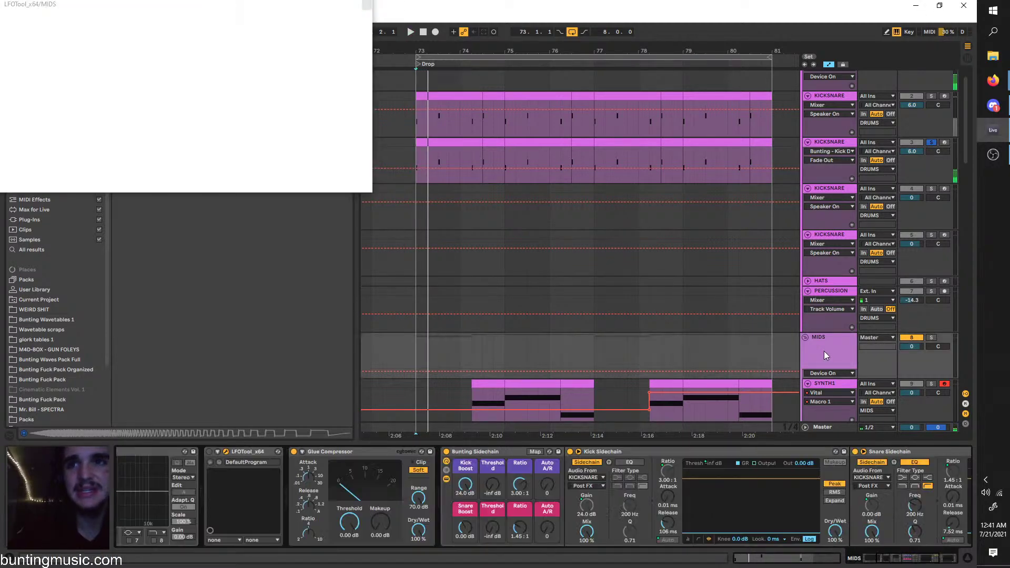
pyautogui.press('space')
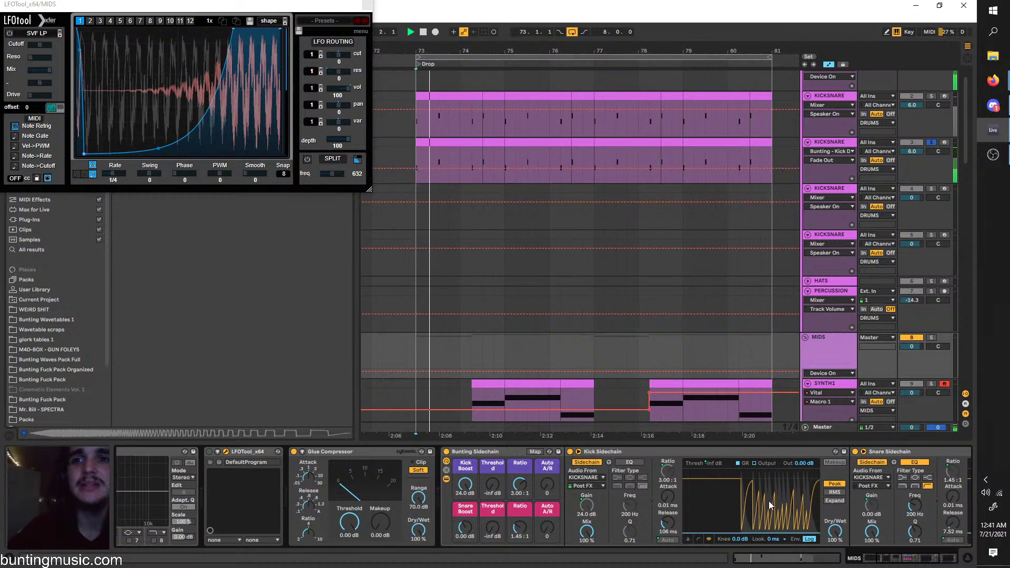
pyautogui.press('space')
pyautogui.press('space')
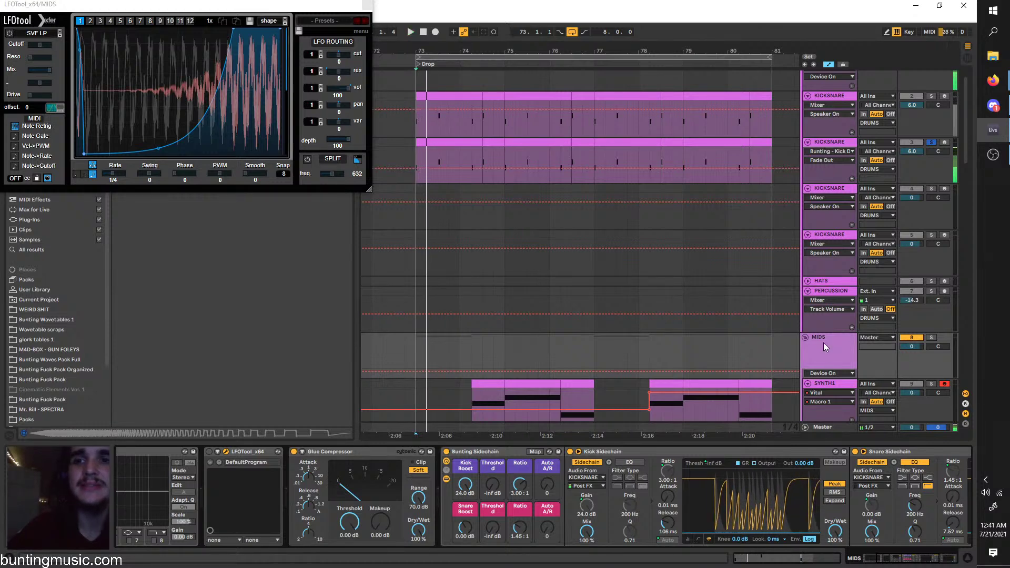
# Lengthen the played region of the duplicate's kick sample and recheck the Kick Sidechain response on MIDS during playback
pyautogui.click(828, 144)
pyautogui.click(829, 146)
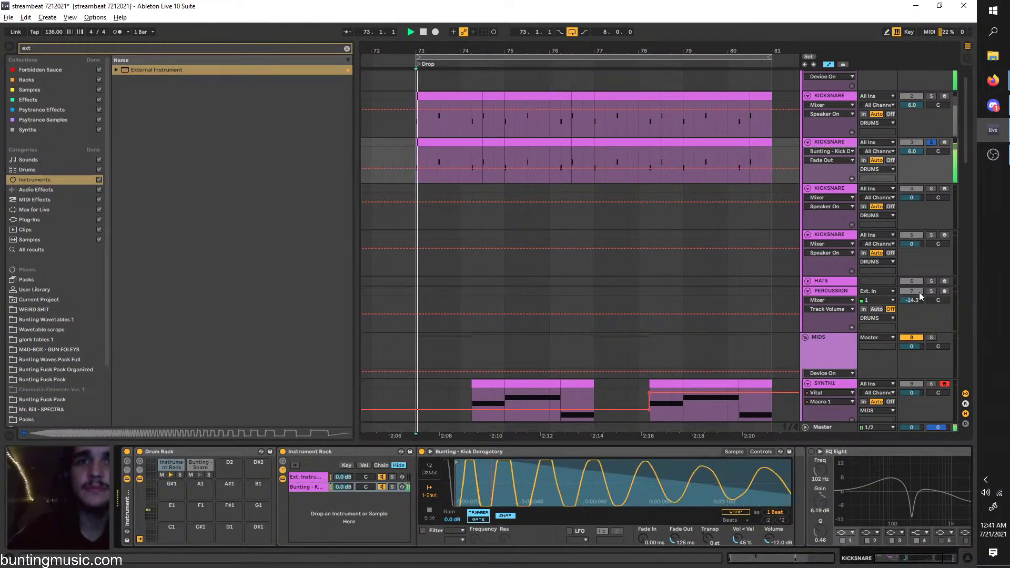
pyautogui.click(848, 351)
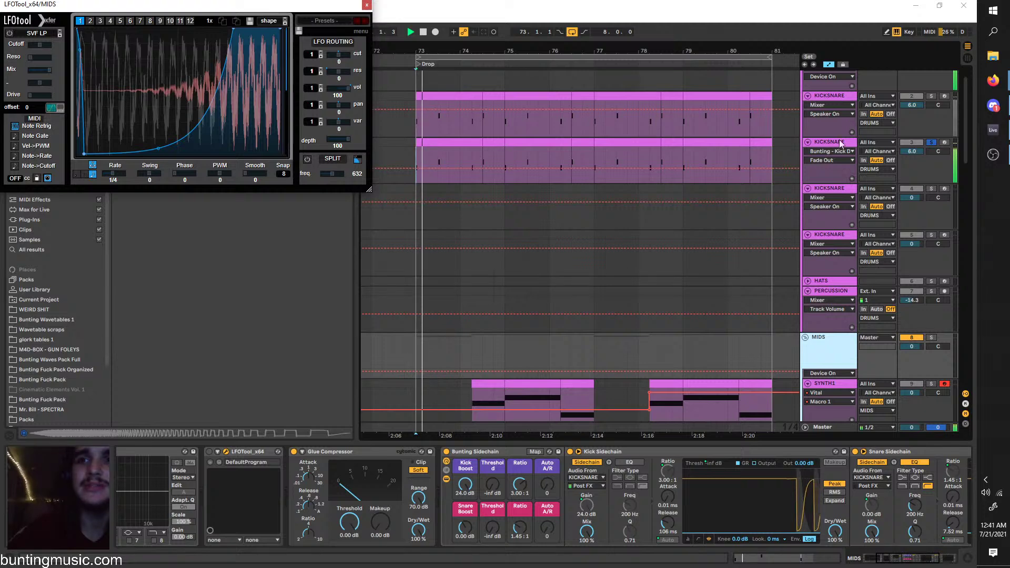
# Unsolo the duplicate KICKSNARE track, mute the original KICKSNARE track, and play the drop from 73.1.1
pyautogui.click(930, 143)
pyautogui.click(916, 97)
pyautogui.press('space')
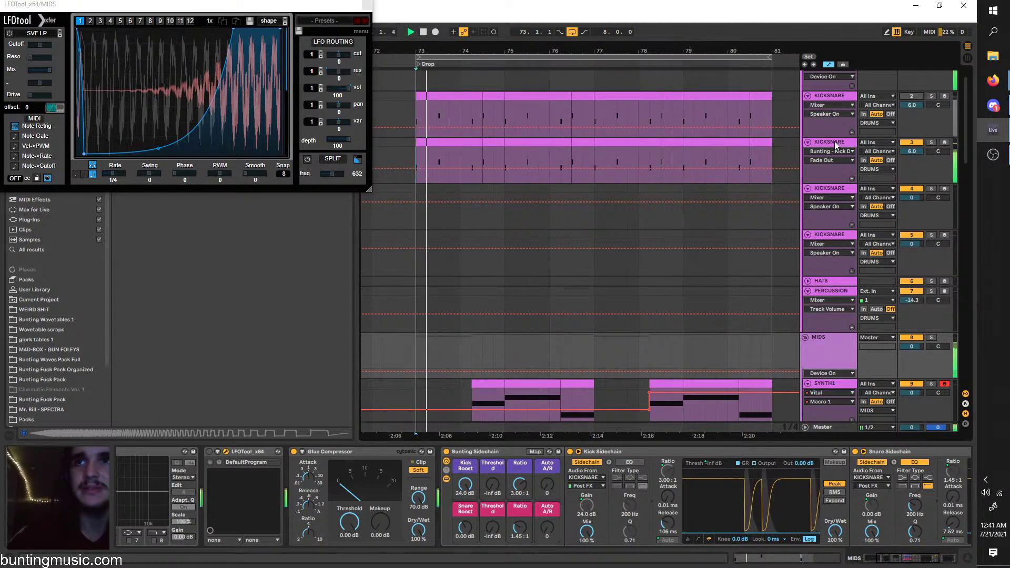
# Shorten the duplicate track's kick sample to a few cycles by moving its end point earlier, and audition it from 73.1.1
pyautogui.click(834, 141)
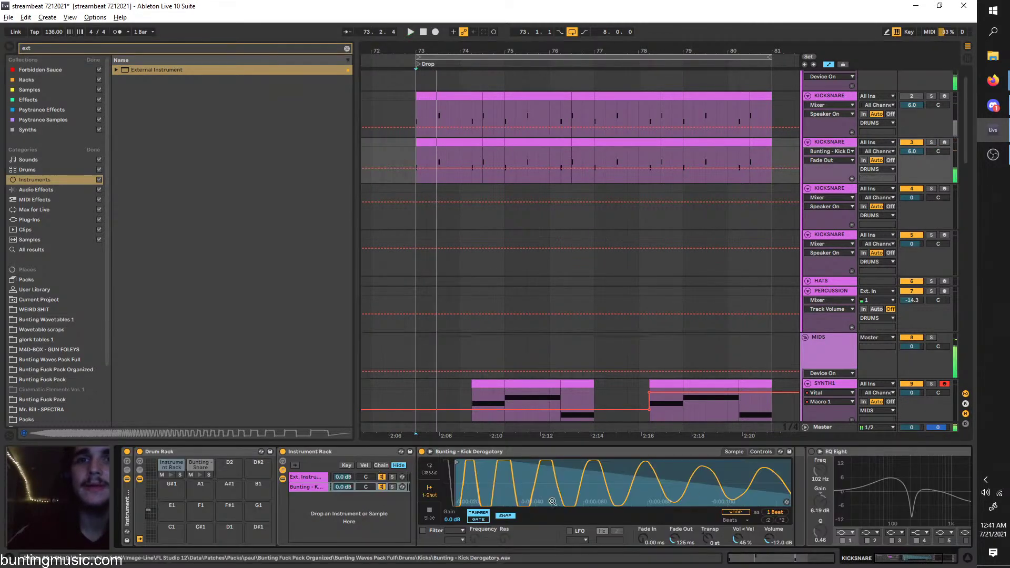
pyautogui.moveTo(772, 479)
pyautogui.mouseDown()
pyautogui.moveTo(701, 460)
pyautogui.moveTo(509, 462)
pyautogui.mouseUp()
pyautogui.press('space')
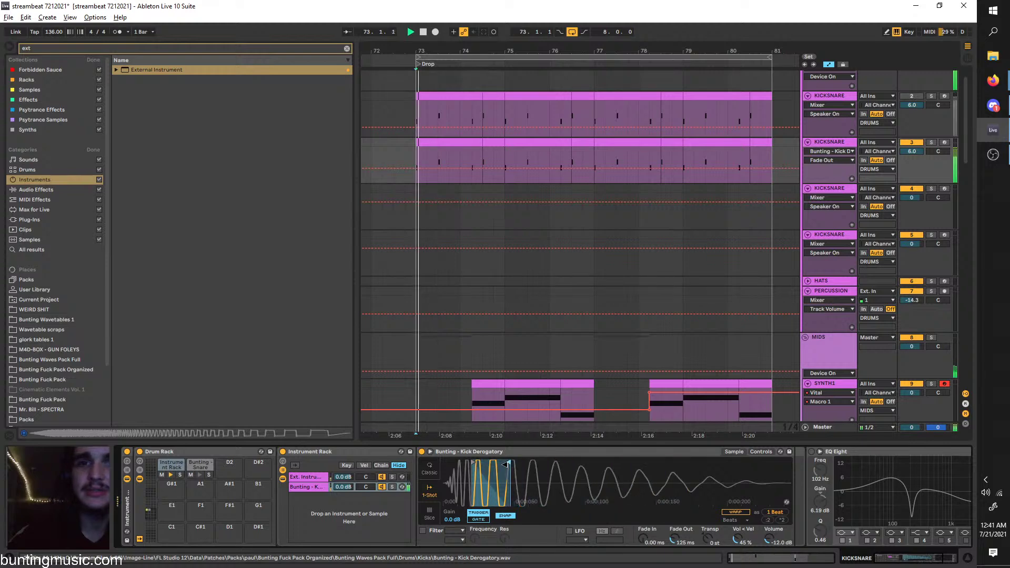
# Set the Kick Sidechain compressor's release on MIDS to 113 ms and replay the drop to compare the ducking
pyautogui.click(843, 342)
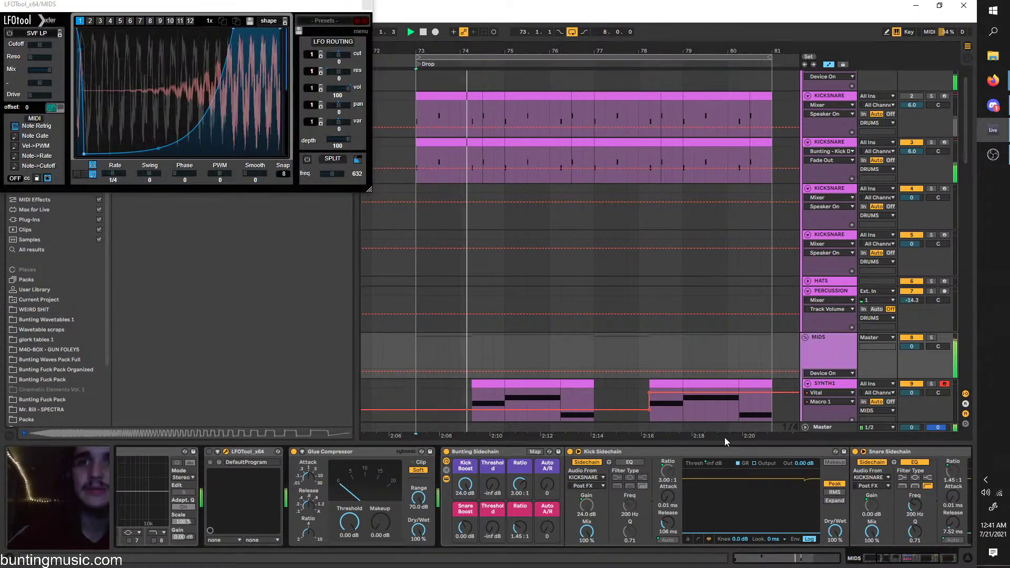
pyautogui.moveTo(661, 519)
pyautogui.mouseDown()
pyautogui.moveTo(662, 498)
pyautogui.moveTo(662, 518)
pyautogui.mouseUp()
pyautogui.press('space')
pyautogui.press('space')
pyautogui.press('space')
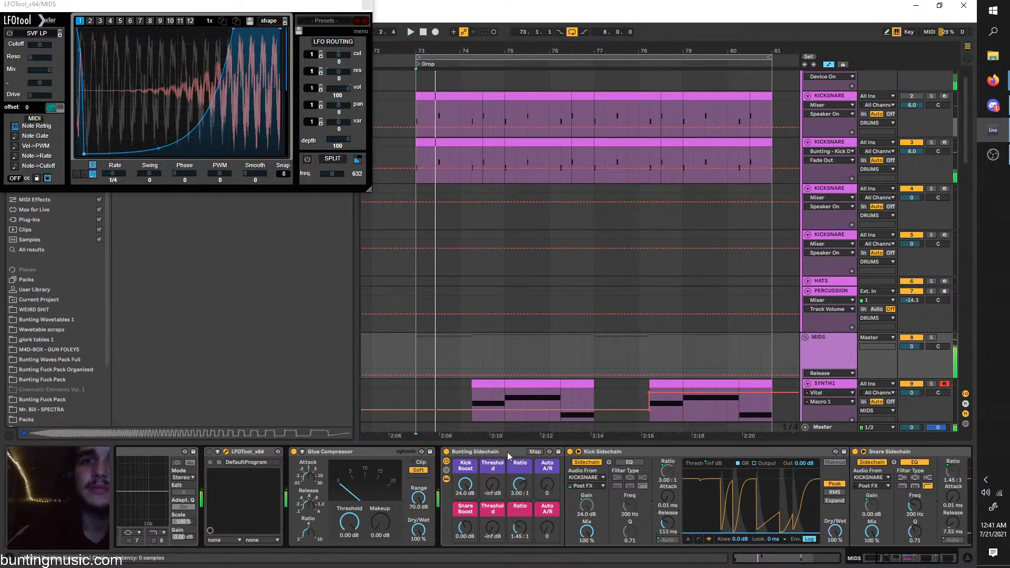
# Delete the Bunting Sidechain rack from the MIDS group, turn LFOTool on, and open its window
pyautogui.click(447, 452)
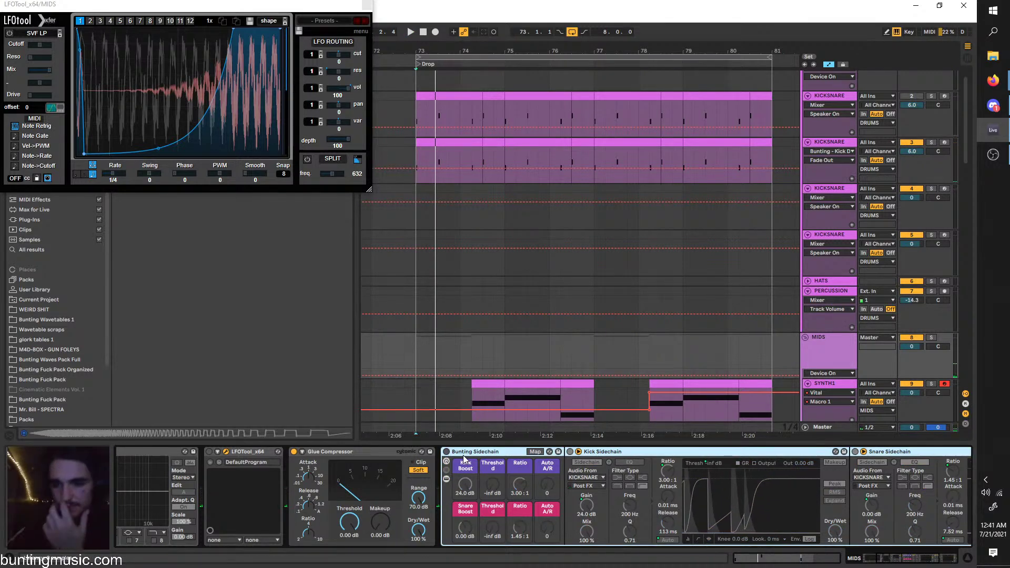
pyautogui.press('Delete')
pyautogui.scroll(2, 317, 482)
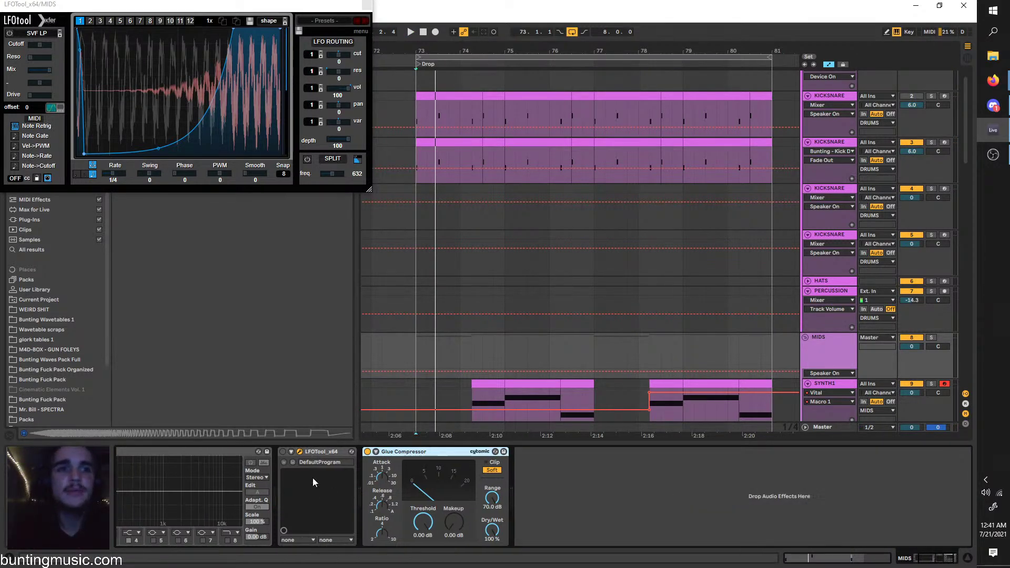
pyautogui.click(309, 456)
pyautogui.click(310, 452)
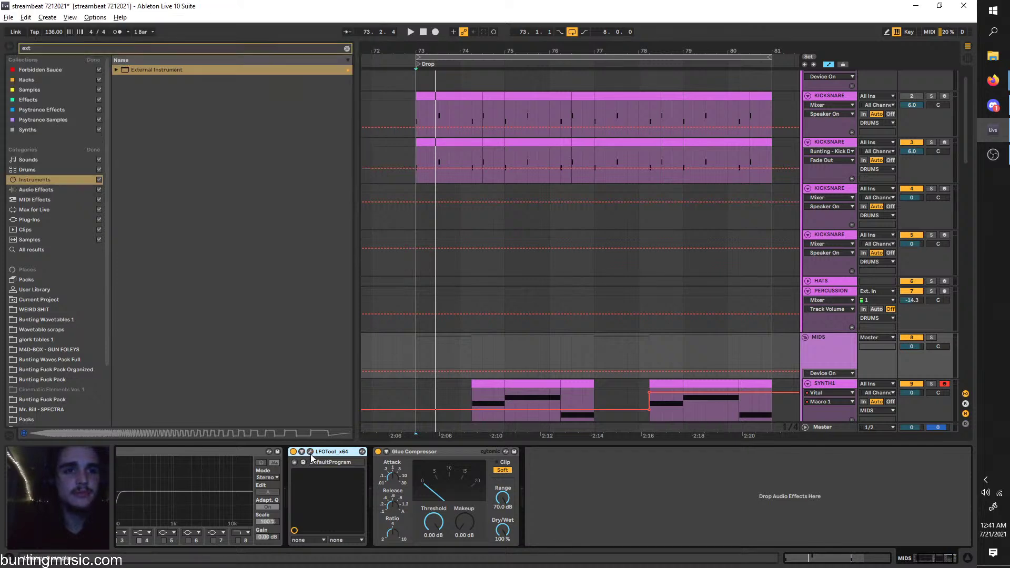
pyautogui.click(310, 451)
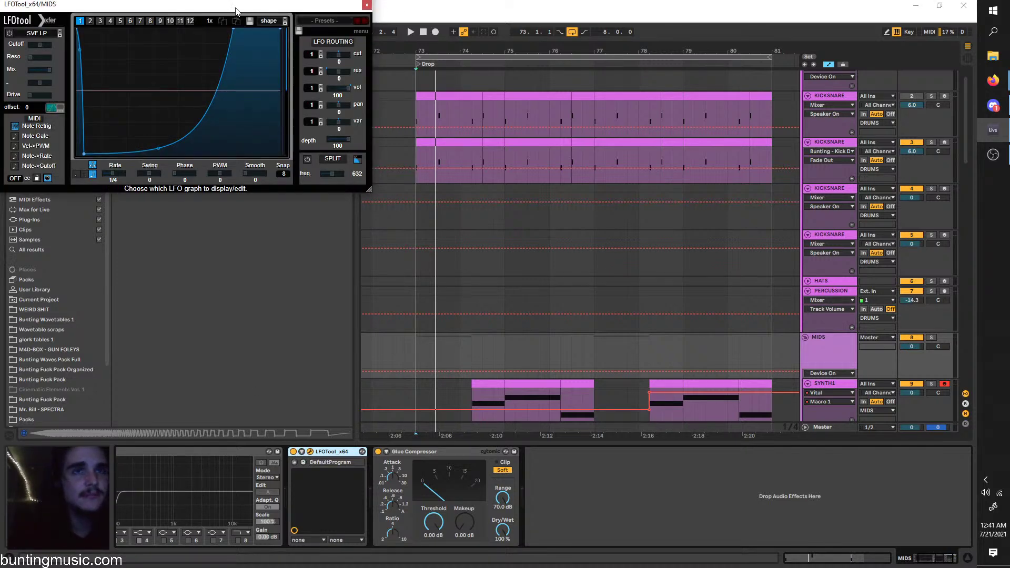
# Mute the duplicate KICKSNARE track and reactivate the original one, with the LFOTool window moved clear of the screen edge
pyautogui.click(911, 143)
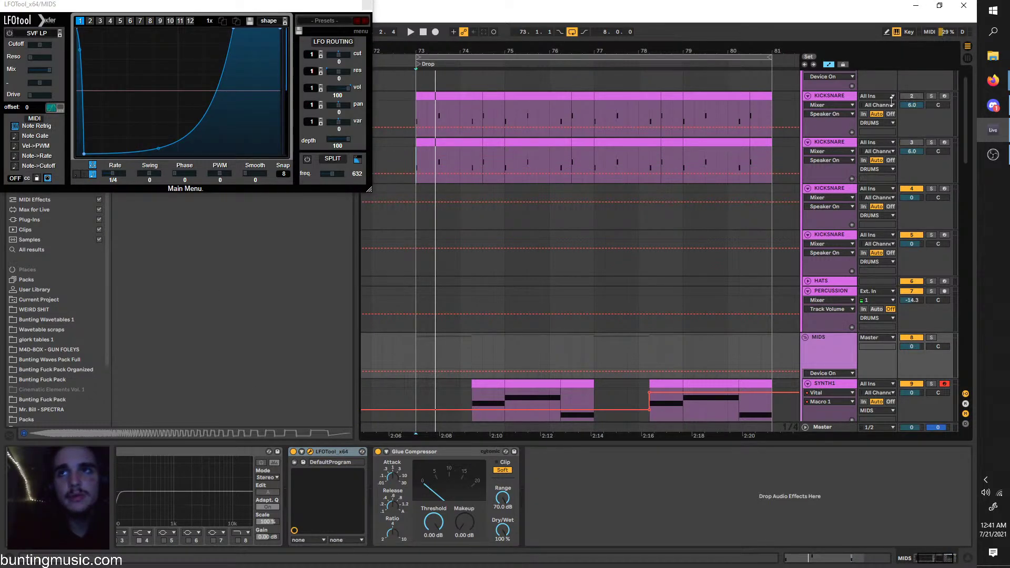
pyautogui.click(910, 96)
pyautogui.moveTo(166, 5); pyautogui.dragTo(328, 22)
# Nudge the low point of LFOTool's volume curve, toggle Note Retrig off and back on, and play the drop
pyautogui.click(177, 143)
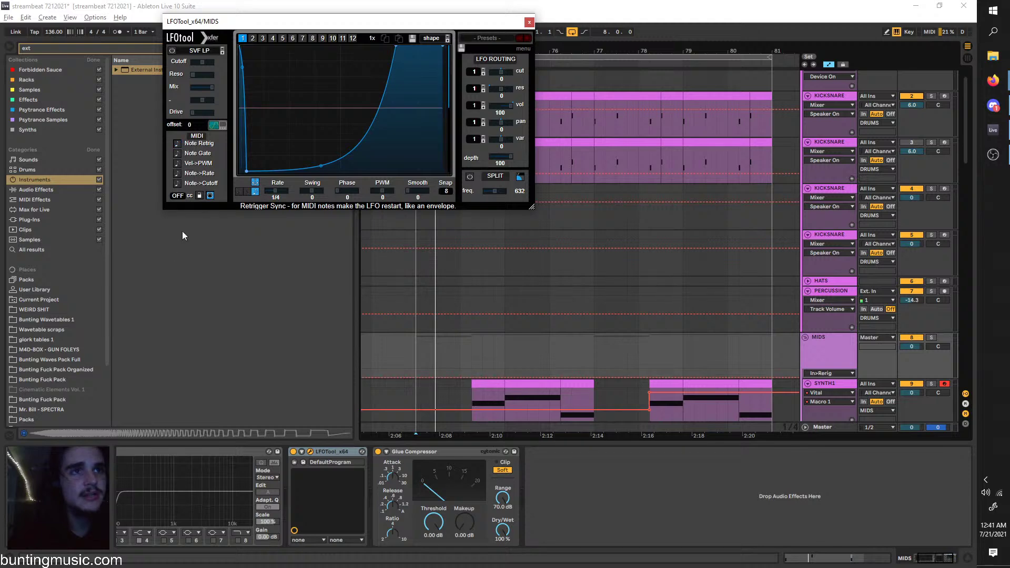
pyautogui.moveTo(247, 169); pyautogui.dragTo(249, 197)
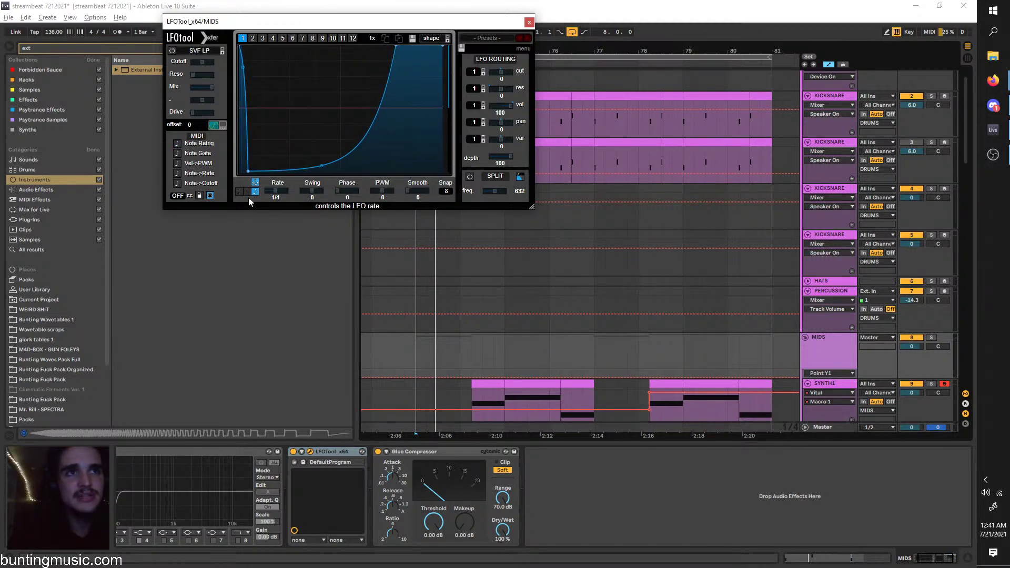
pyautogui.click(178, 141)
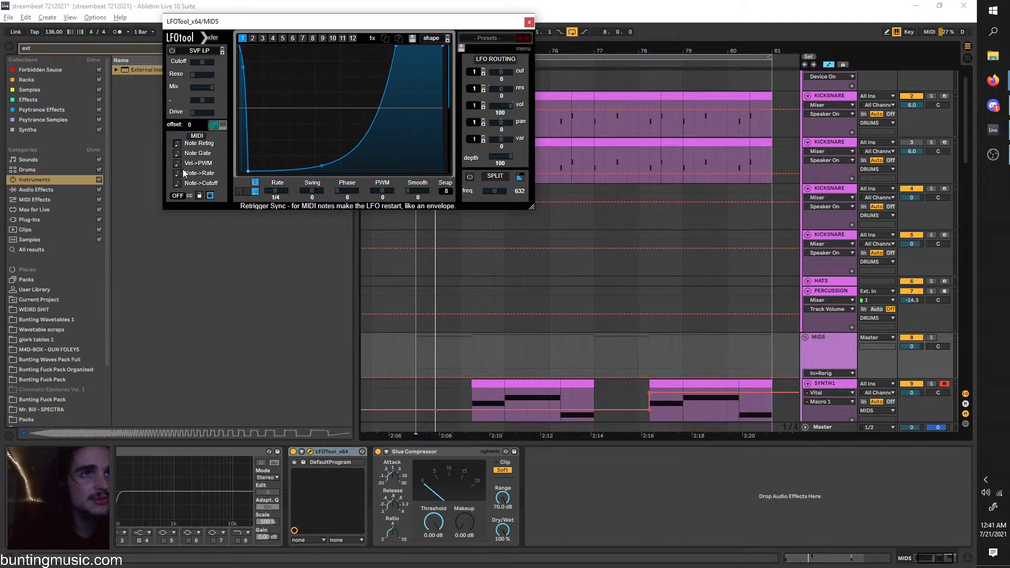
pyautogui.click(178, 144)
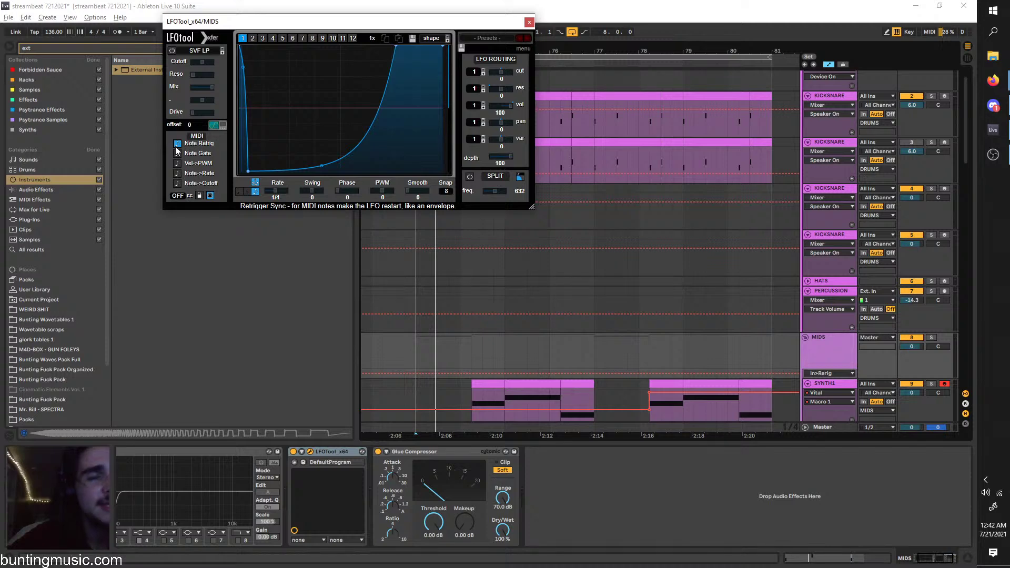
pyautogui.press('space')
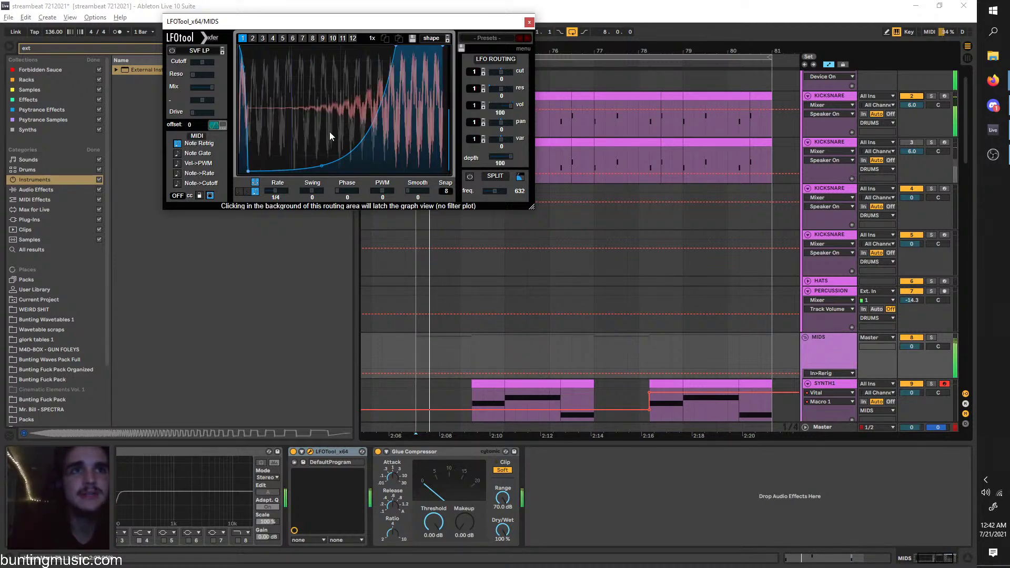
pyautogui.click(253, 193)
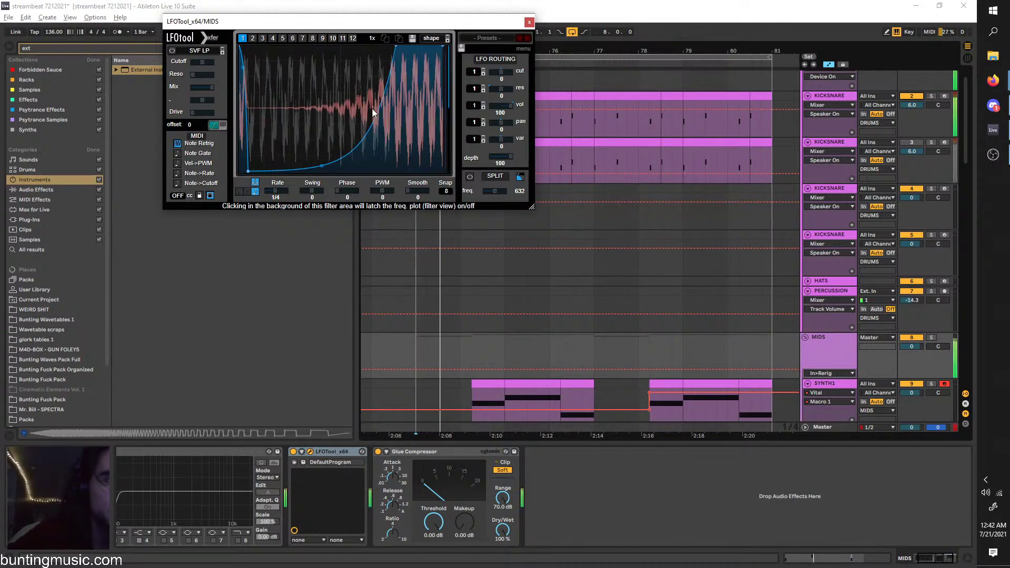
# Close LFOTool and review the kick sample and External Instrument chains in the original KICKSNARE track's Instrument Rack
pyautogui.click(529, 22)
pyautogui.click(823, 104)
pyautogui.click(827, 96)
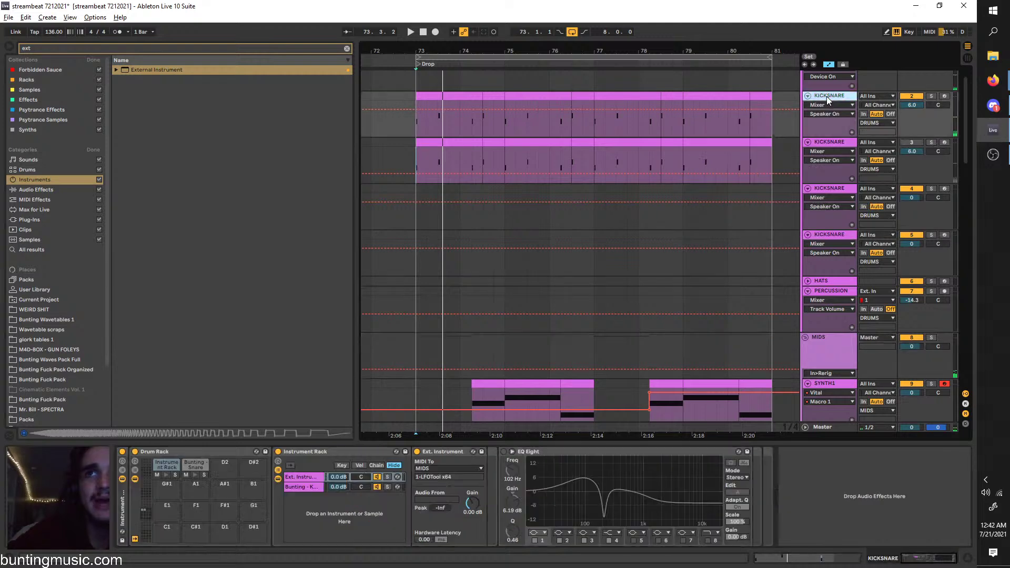
pyautogui.click(287, 488)
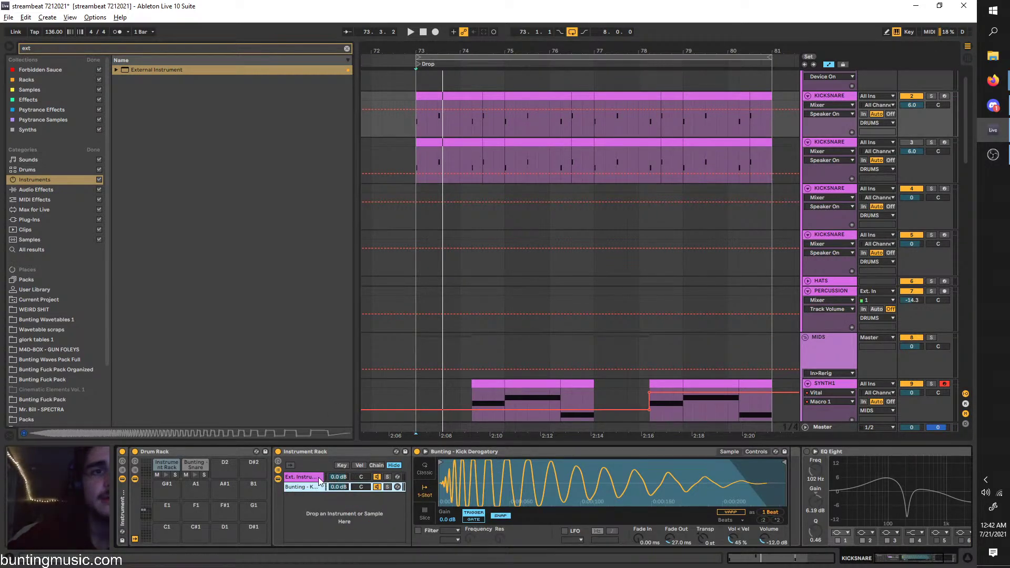
pyautogui.click(303, 477)
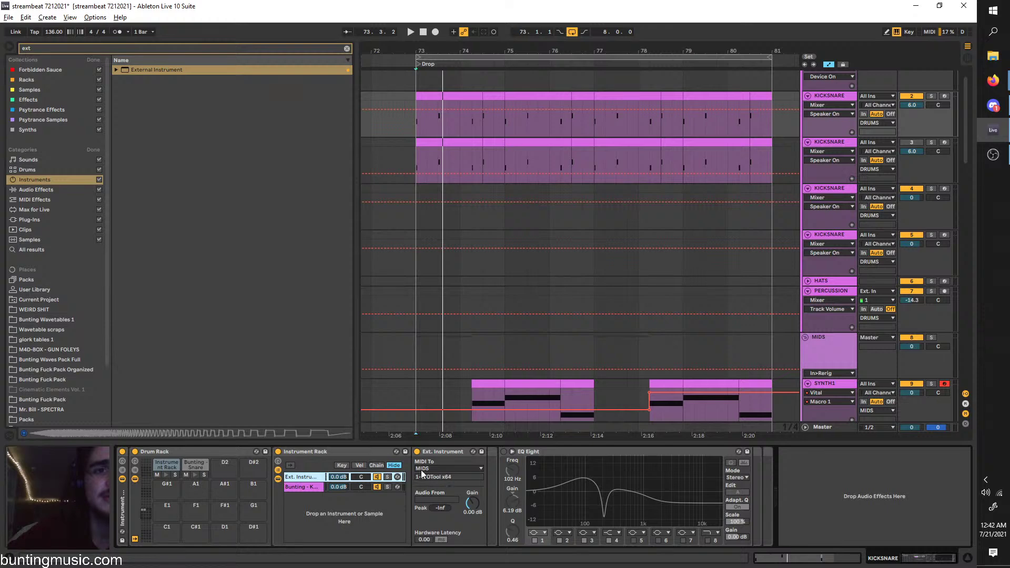
# Try placing a new External Instrument in the original KICKSNARE track's Instrument Rack, then play the drop with MIDS selected
pyautogui.moveTo(134, 71); pyautogui.dragTo(344, 445)
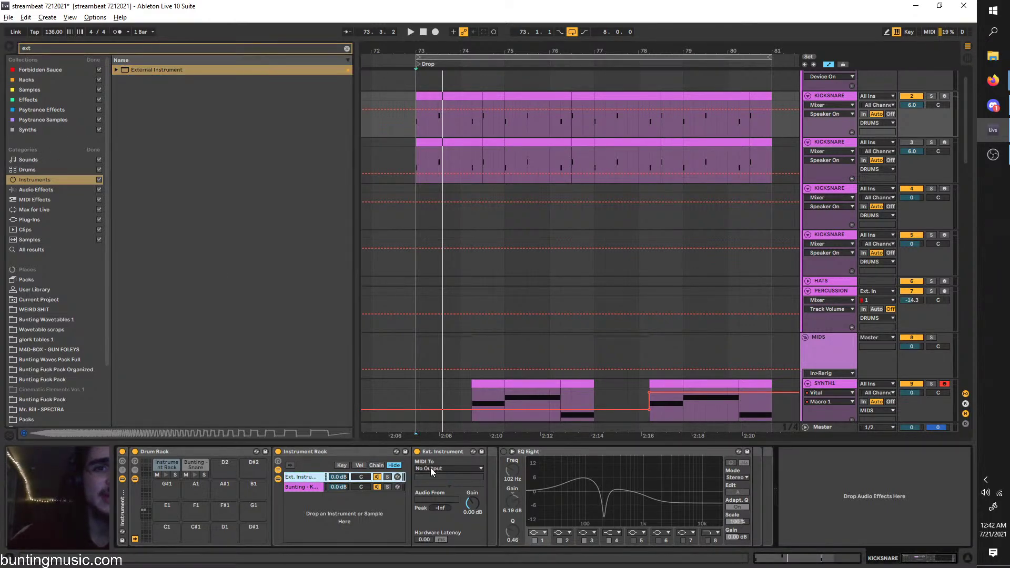
pyautogui.click(849, 359)
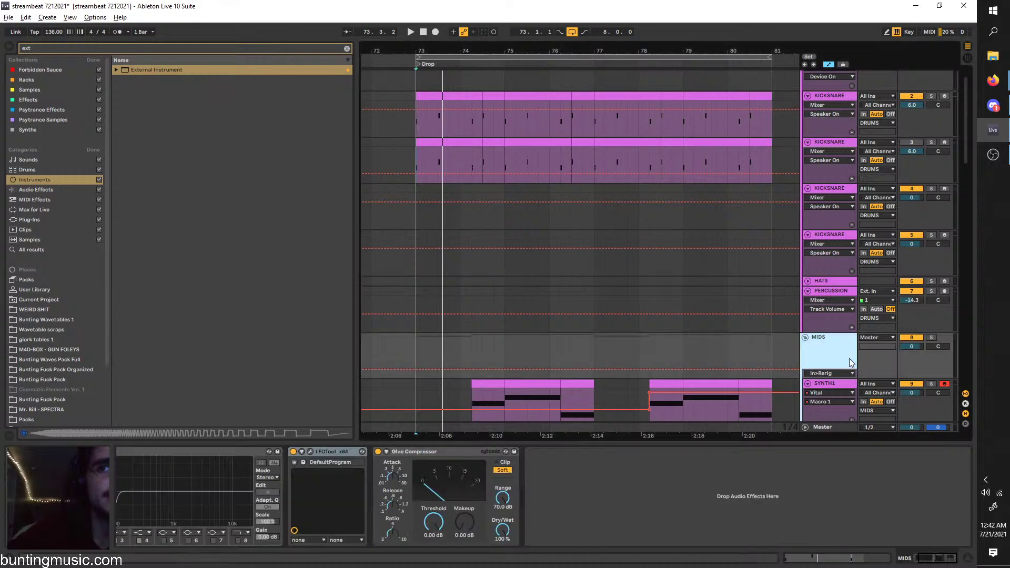
pyautogui.press('space')
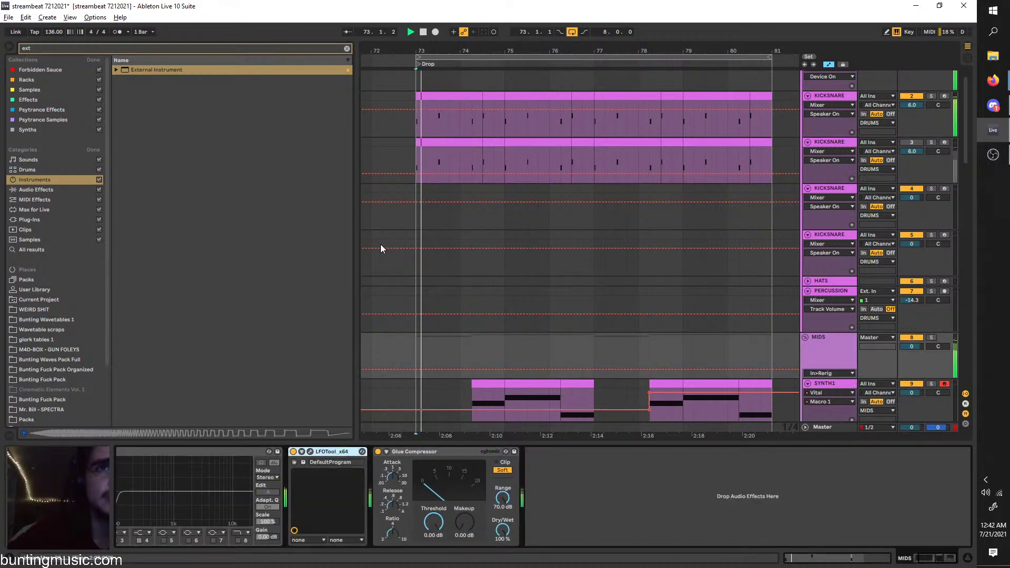
pyautogui.click(411, 134)
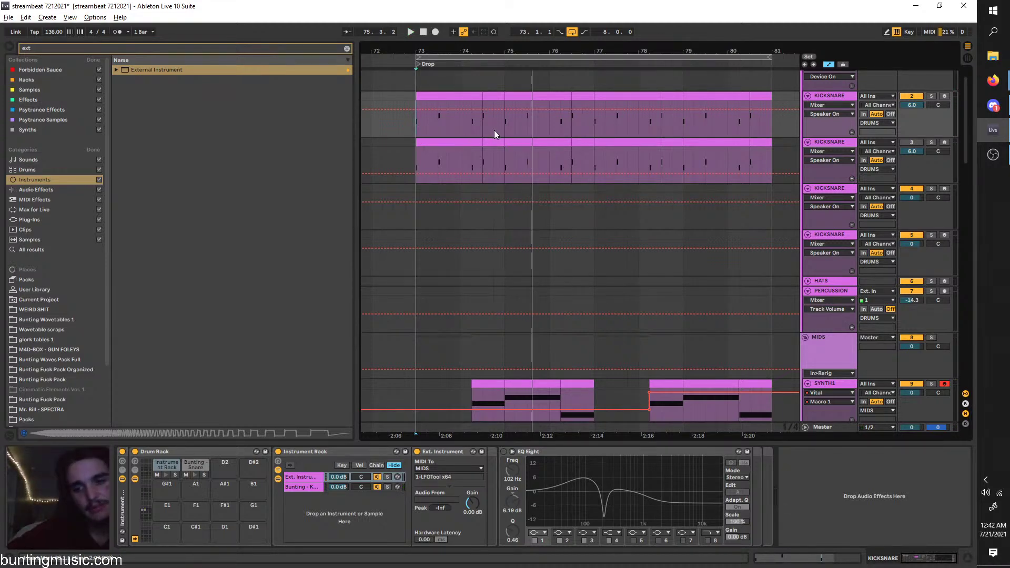
# Clear the browser search and highlight bars 73 to 77 of the original KICKSNARE clips, returning the cursor to 73.1.1
pyautogui.click(349, 50)
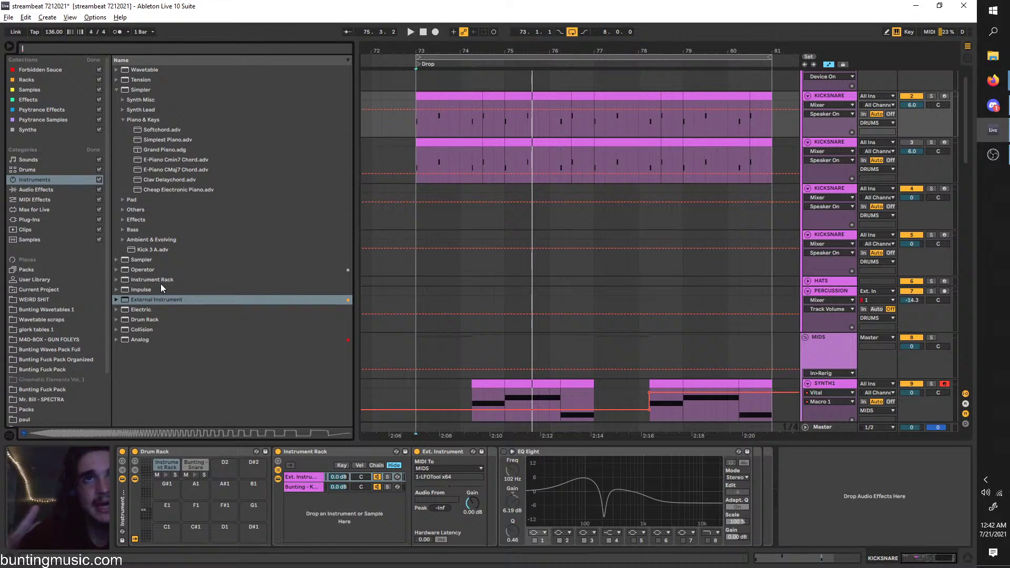
pyautogui.click(423, 124)
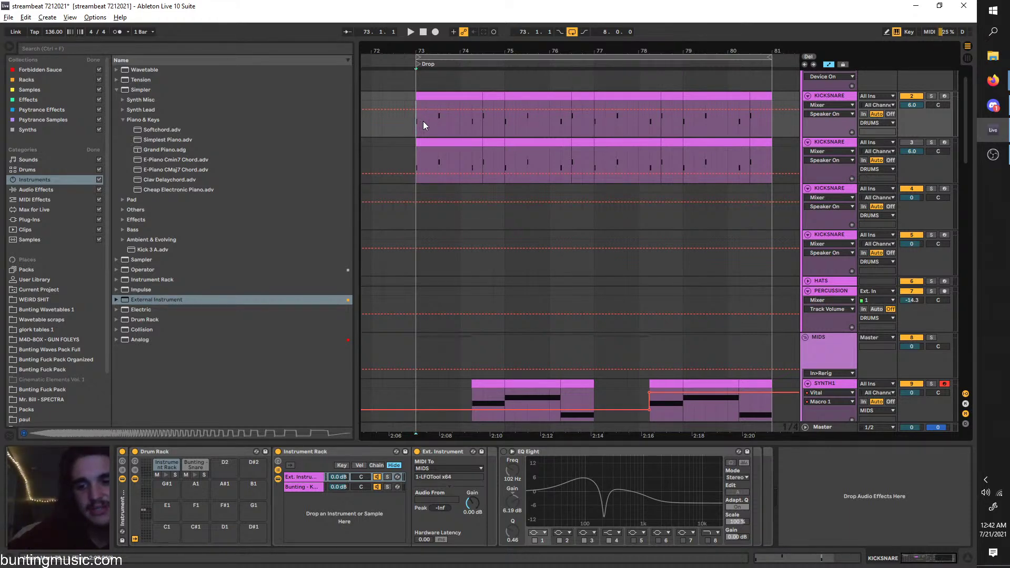
pyautogui.moveTo(418, 124); pyautogui.dragTo(586, 106)
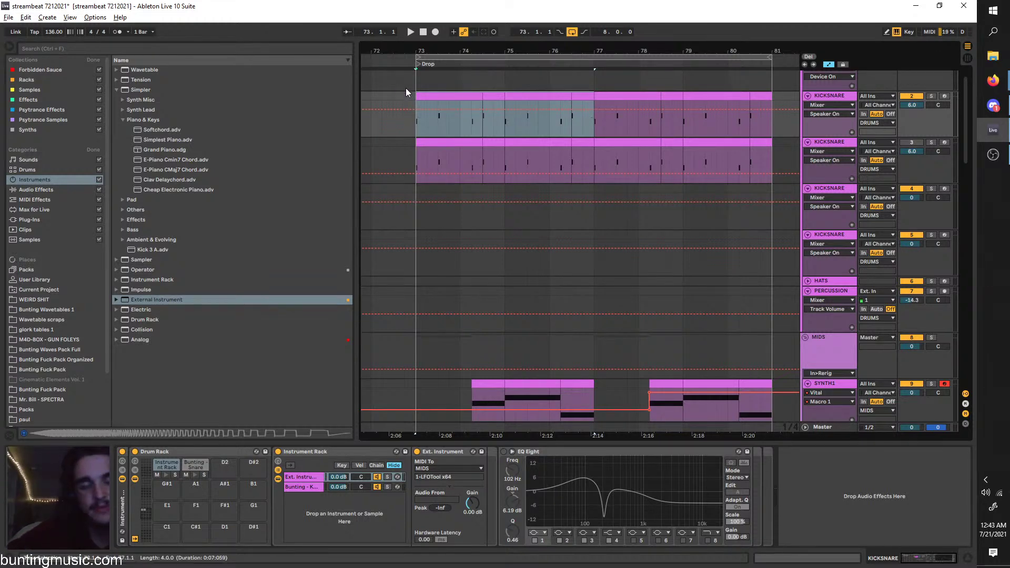
pyautogui.moveTo(412, 99); pyautogui.dragTo(594, 101)
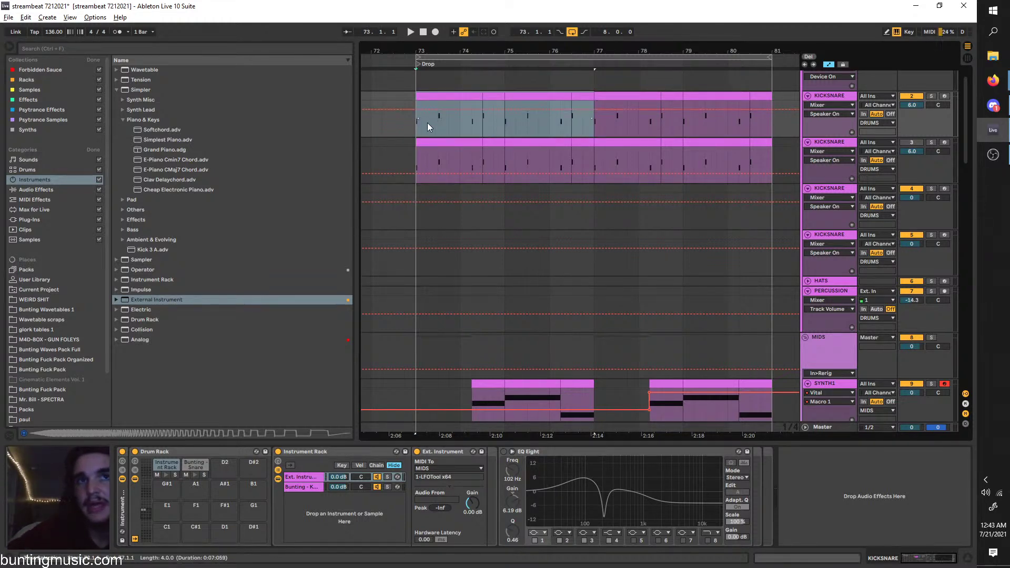
pyautogui.click(423, 123)
# Solo the second SYNTH1 track, play it from 73.1.1, and show its Vital device
pyautogui.scroll(-2, 640, 302)
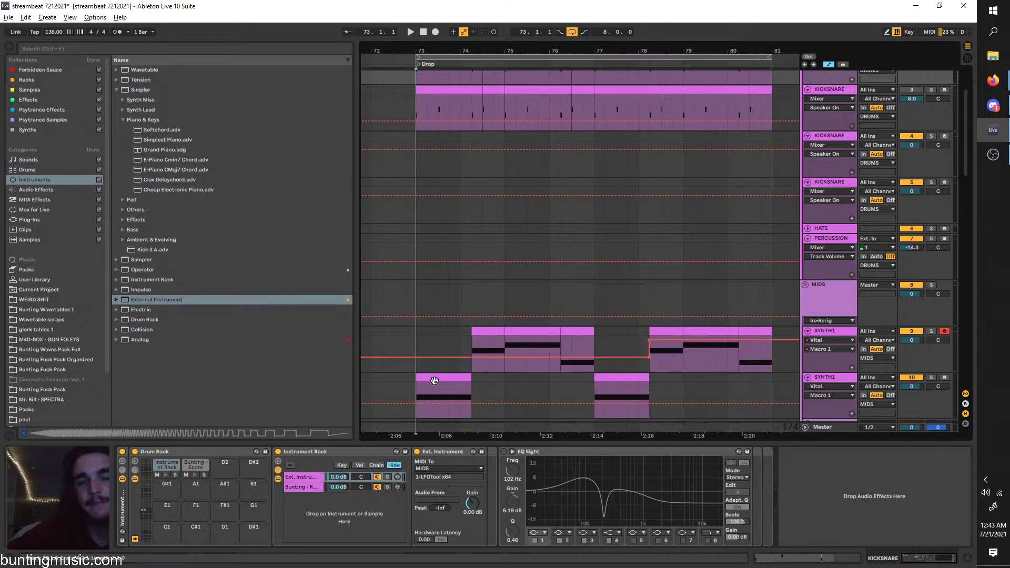
pyautogui.click(425, 389)
pyautogui.click(931, 377)
pyautogui.press('space')
pyautogui.click(829, 377)
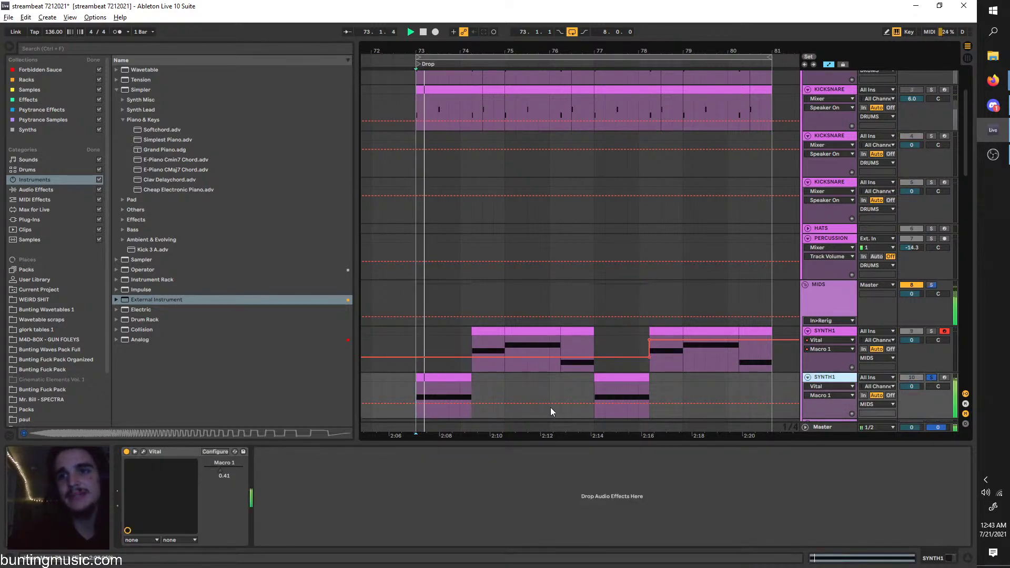
# Open Vital on the second SYNTH1 track and filter its preset browser to the Bass style
pyautogui.click(143, 452)
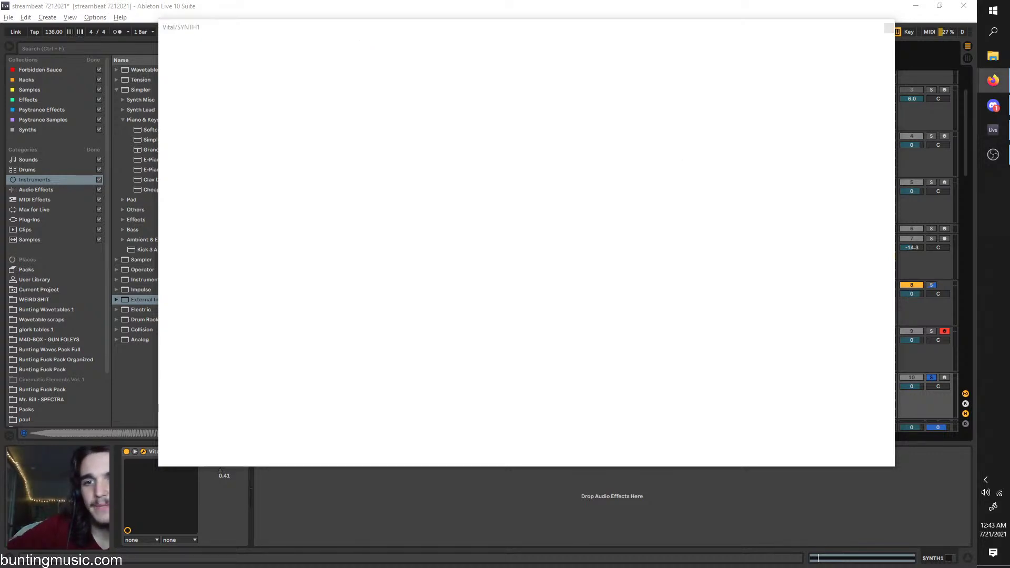
pyautogui.click(462, 33)
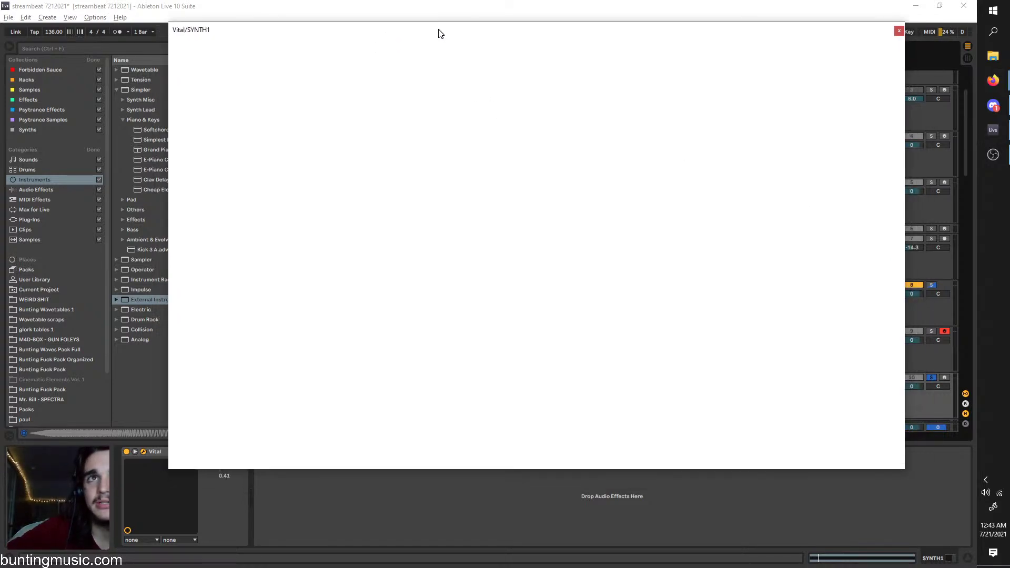
pyautogui.click(993, 106)
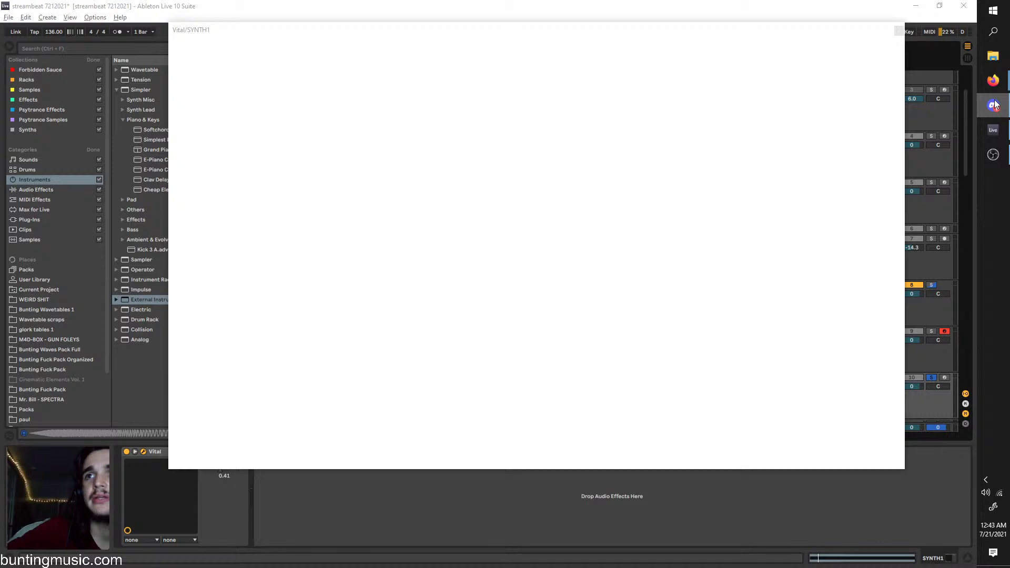
pyautogui.click(961, 124)
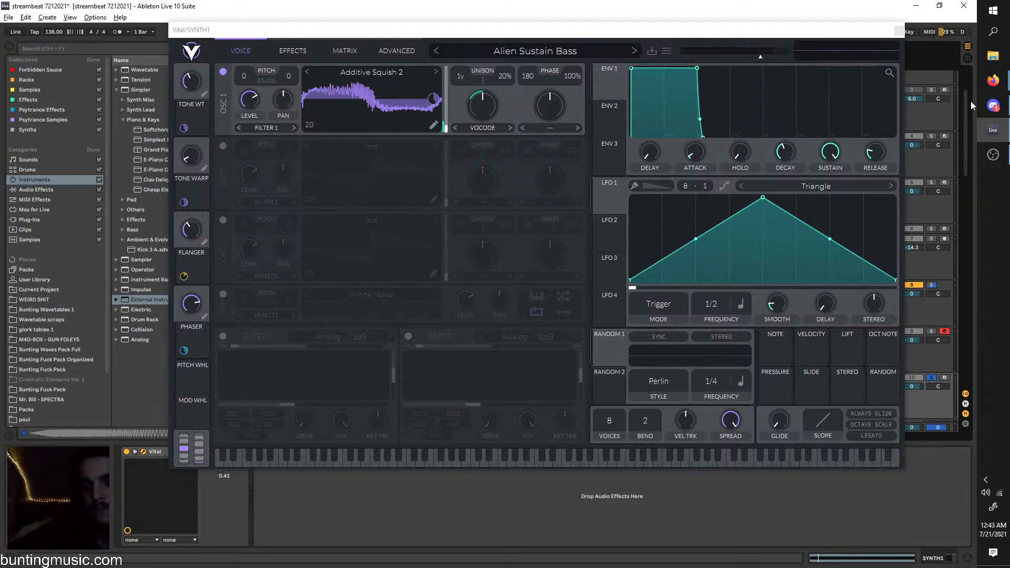
pyautogui.click(570, 54)
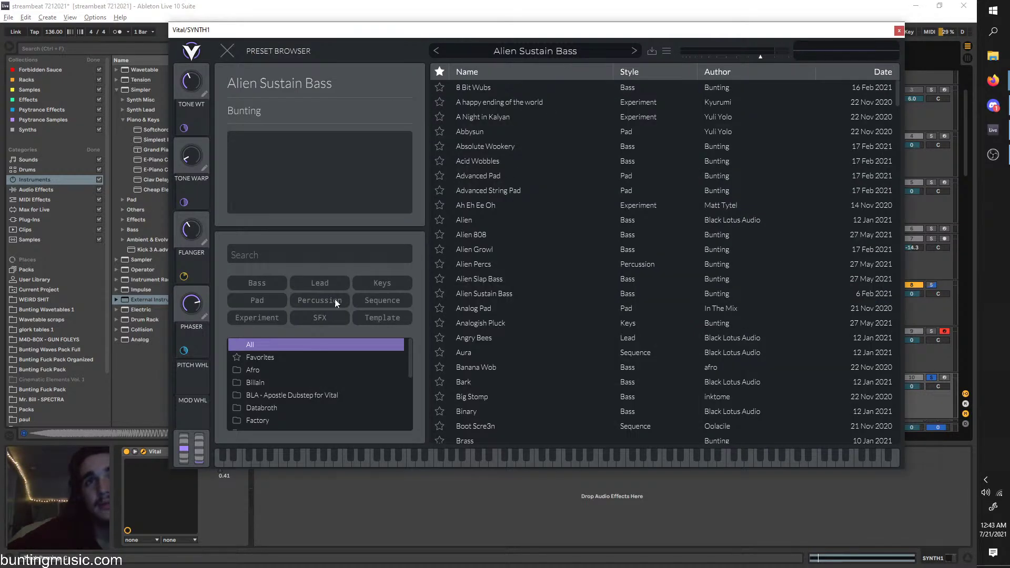
pyautogui.click(281, 287)
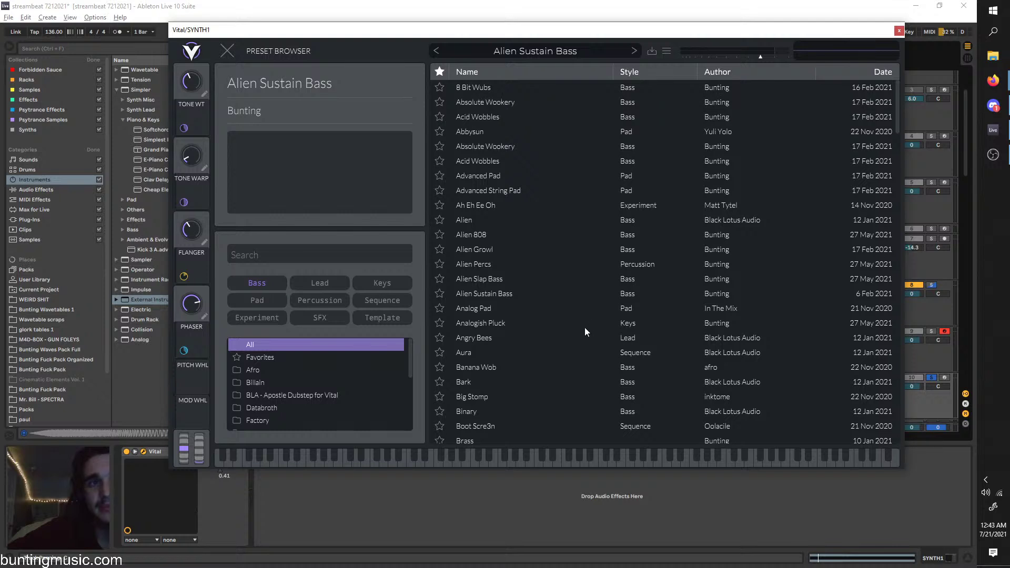
# Load the Deep Dubs bass preset in the second SYNTH1 track's Vital and move its window clear of the arrangement
pyautogui.scroll(-1, 596, 316)
pyautogui.scroll(-1, 596, 316)
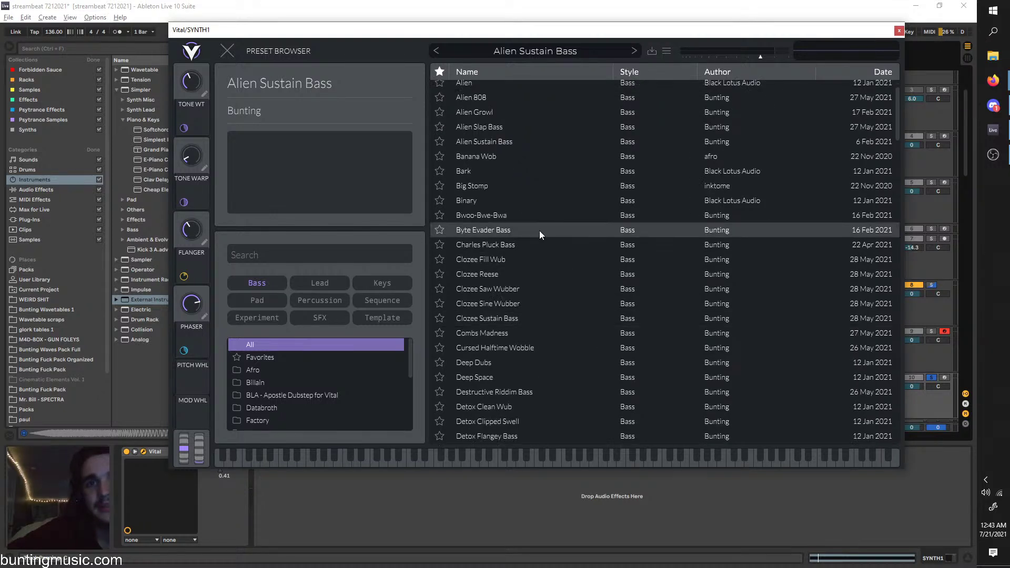
pyautogui.click(567, 362)
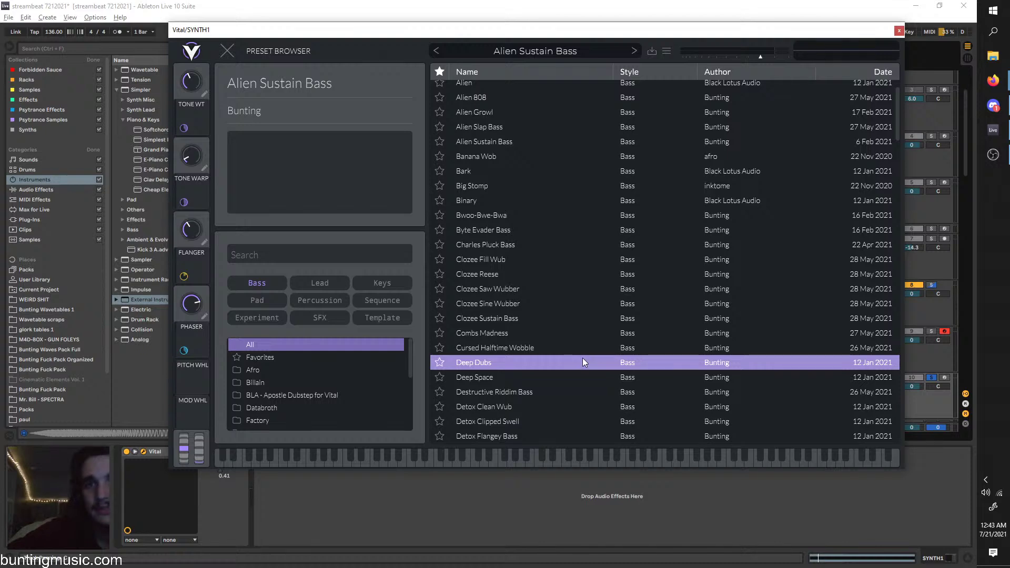
pyautogui.moveTo(482, 29); pyautogui.dragTo(515, 430)
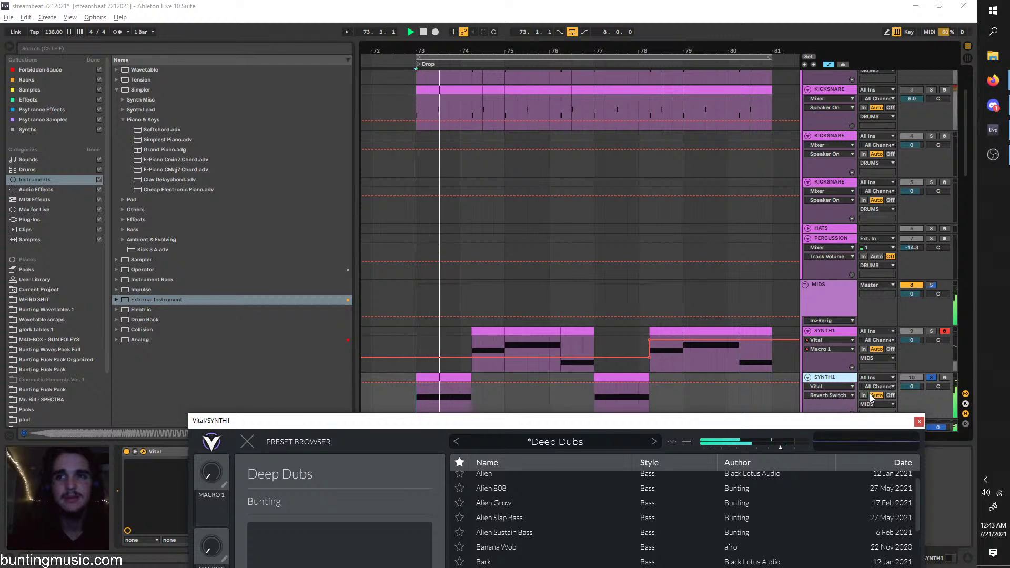
# Audition the Deep Dubs bass, unsolo the second SYNTH1 track, and play the drop with all tracks
pyautogui.press('space')
pyautogui.press('space')
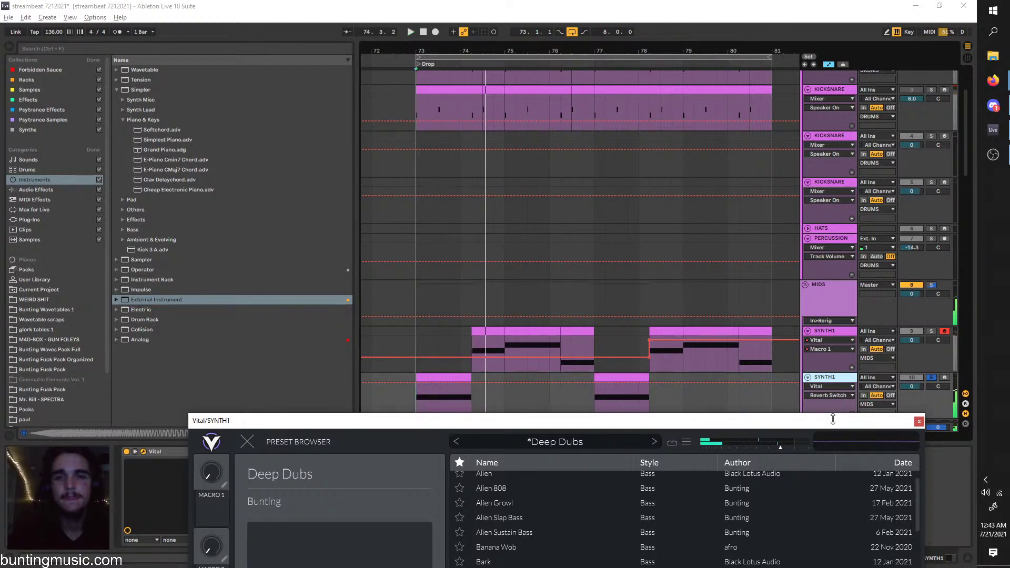
pyautogui.click(931, 377)
pyautogui.press('space')
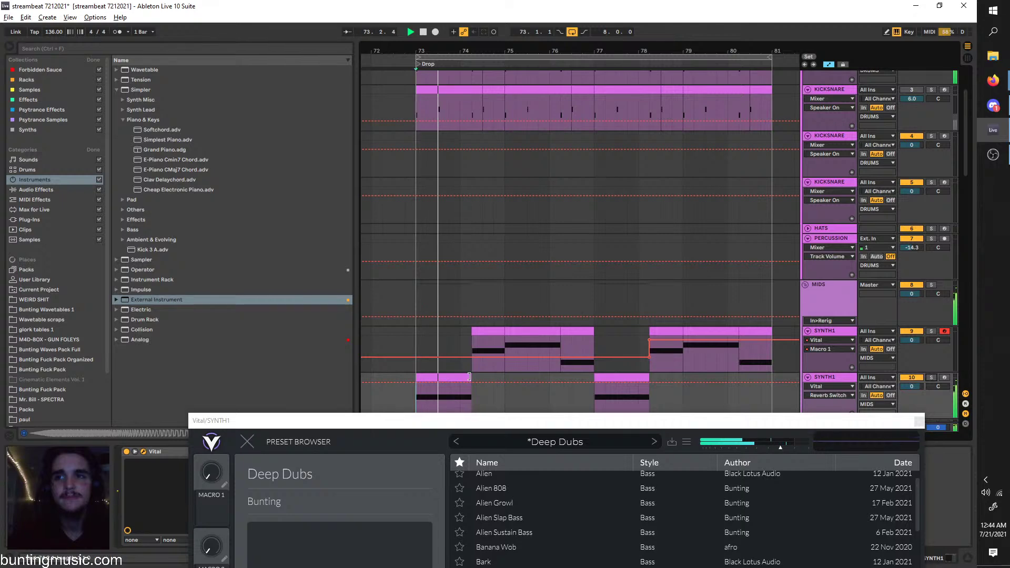
pyautogui.press('space')
# Shorten the second SYNTH1 track's clips at bars 73 and 77 to two beats each
pyautogui.moveTo(471, 376); pyautogui.dragTo(435, 370)
pyautogui.scroll(3, 437, 374)
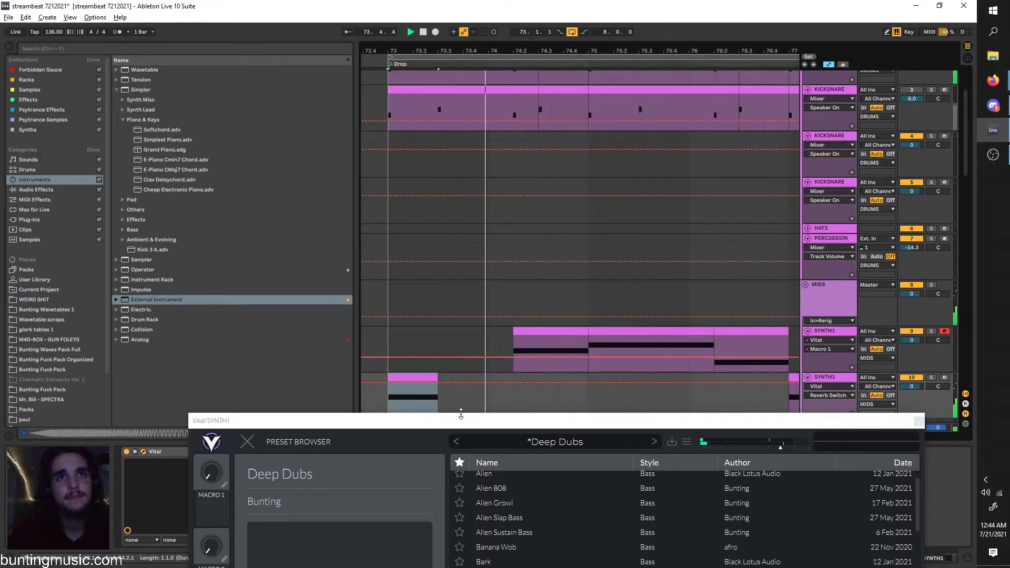
pyautogui.moveTo(463, 421); pyautogui.dragTo(474, 450)
pyautogui.scroll(-3, 518, 429)
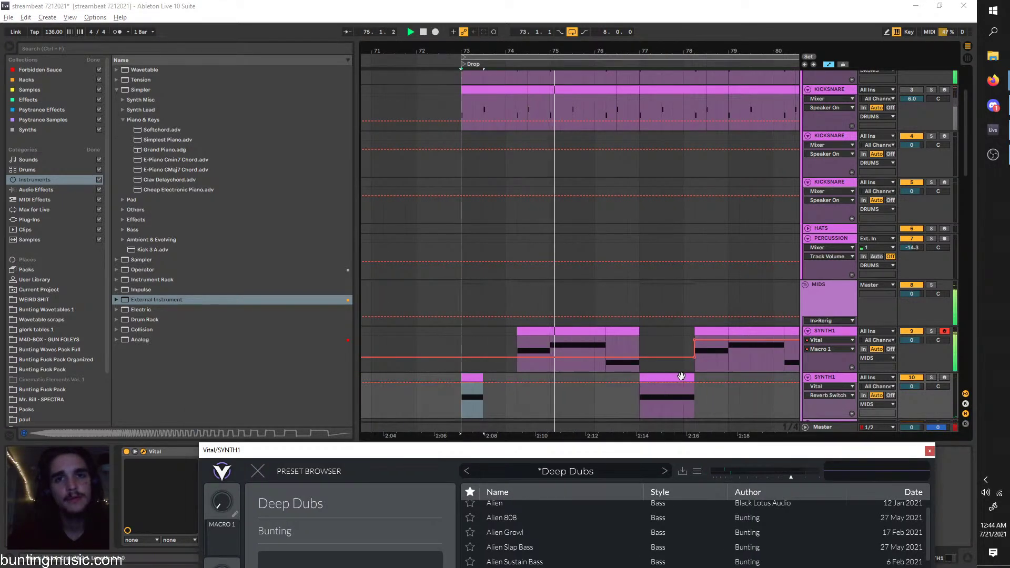
pyautogui.moveTo(692, 376); pyautogui.dragTo(657, 370)
pyautogui.hscroll(1, 653, 373)
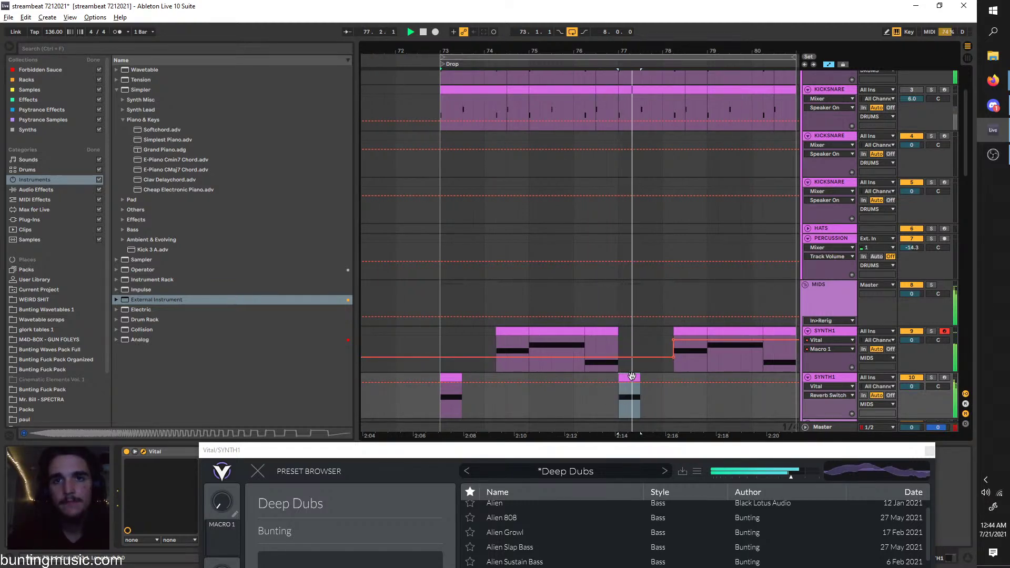
# Raise the second SYNTH1 track's volume to 6.0 dB and play the drop from bar 73
pyautogui.scroll(-2, 526, 342)
pyautogui.click(822, 305)
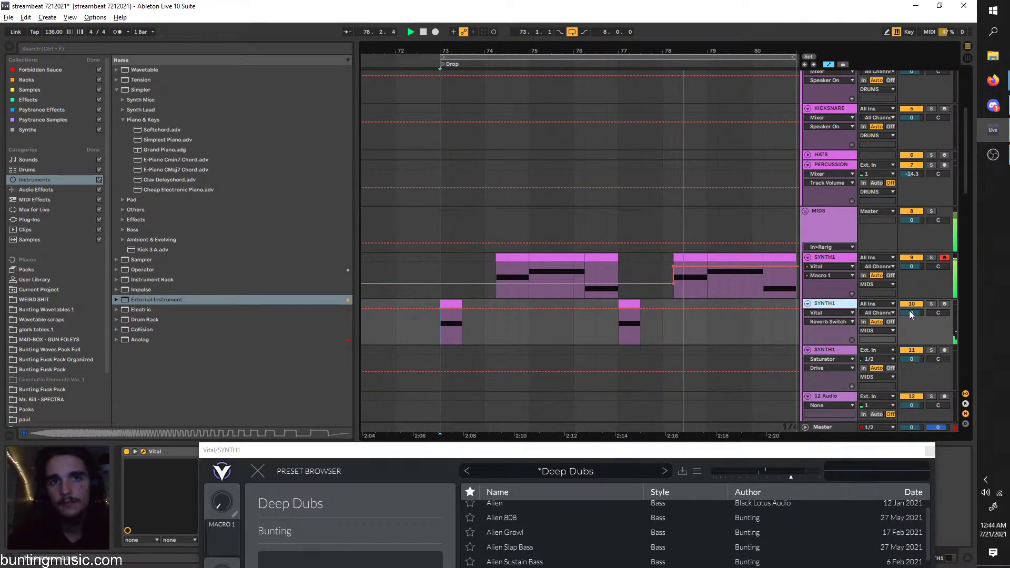
pyautogui.moveTo(912, 313); pyautogui.dragTo(912, 284)
pyautogui.press('space')
pyautogui.press('space')
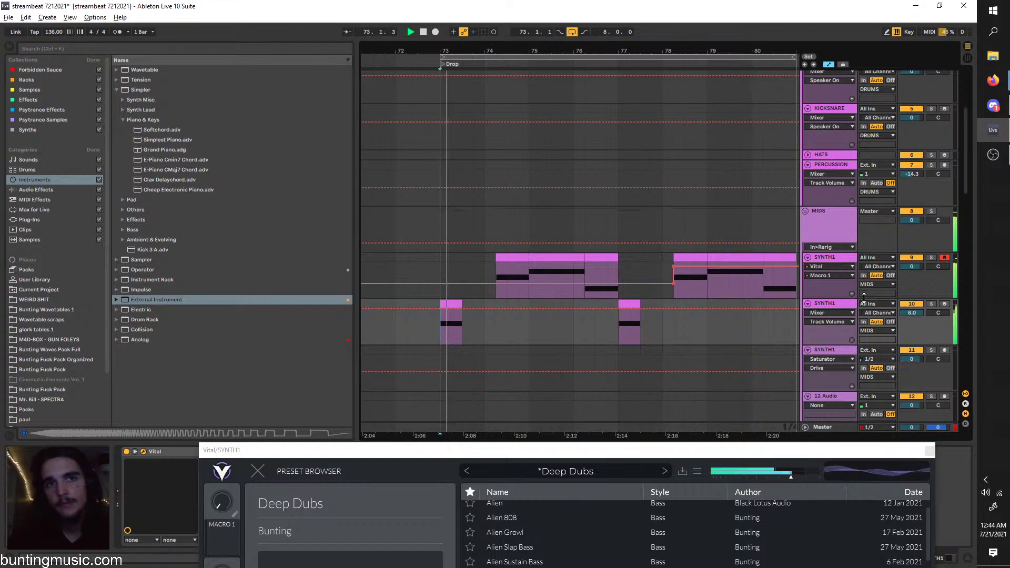
pyautogui.click(831, 306)
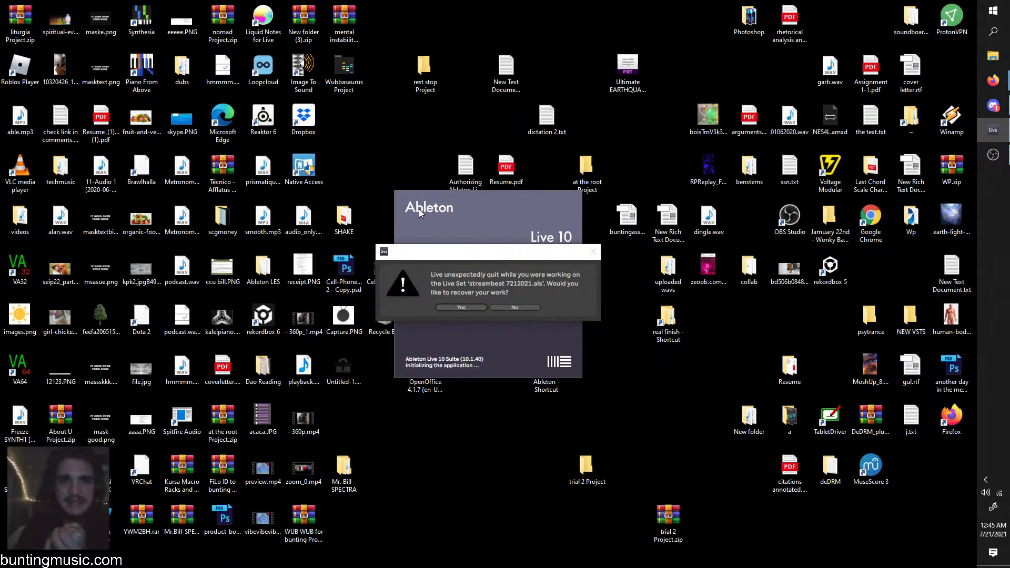
# Recover the crashed streambeat 7212021 Live Set and place the cursor at 53.1.1 in the lowest KICKSNARE track
pyautogui.click(461, 308)
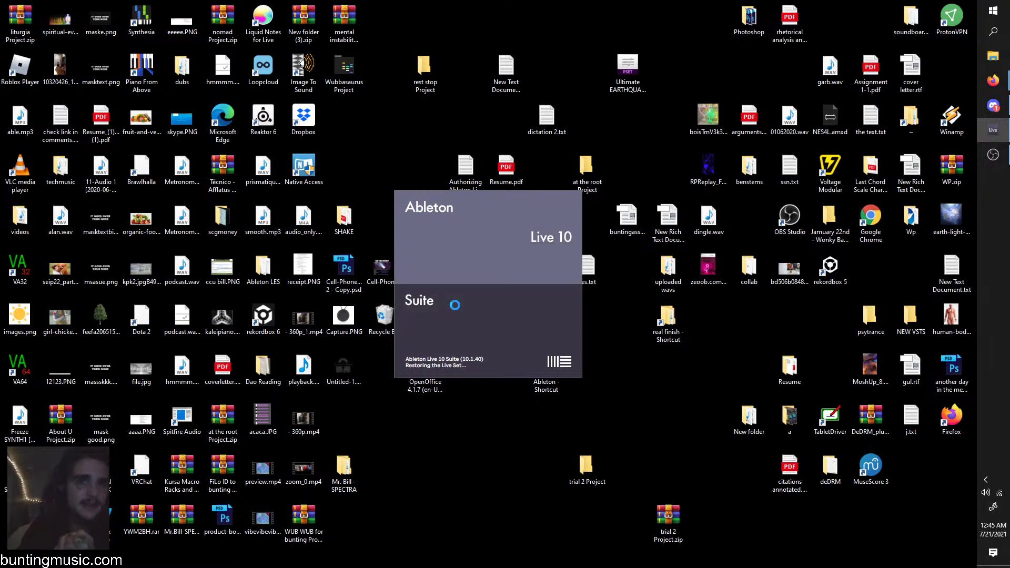
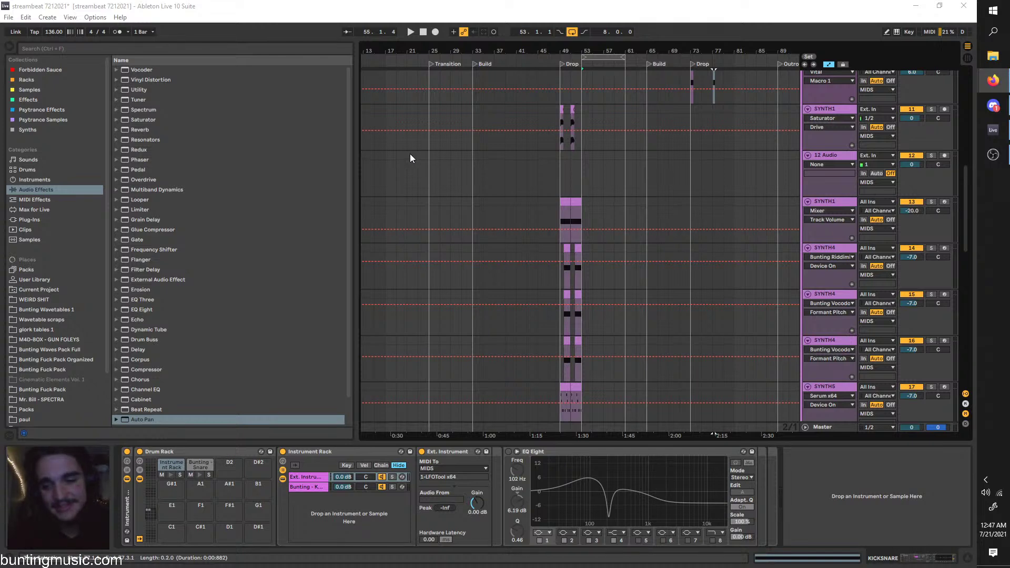
pyautogui.scroll(2, 460, 168)
pyautogui.hscroll(2, 631, 187)
pyautogui.scroll(7, 616, 185)
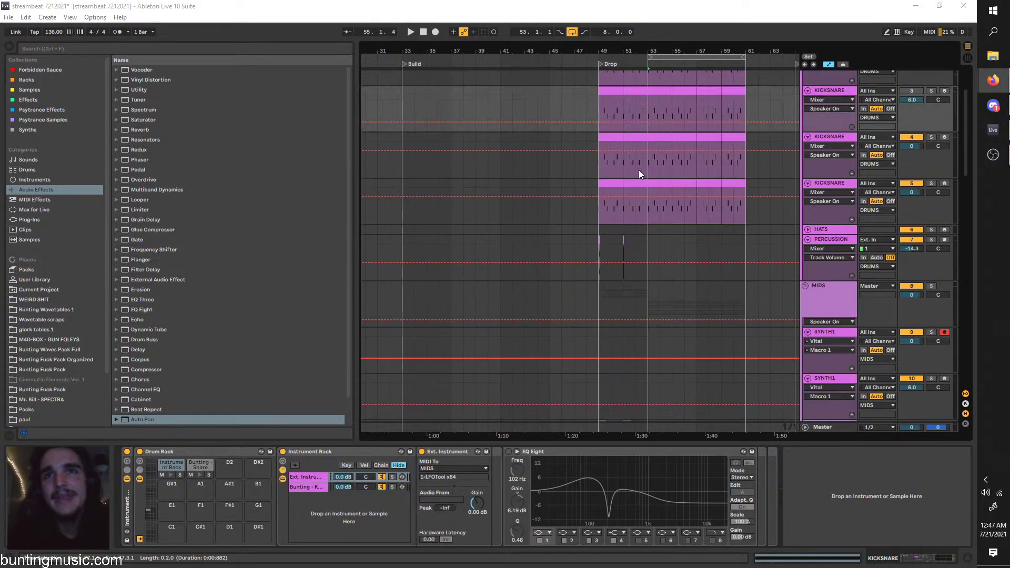
pyautogui.click(651, 198)
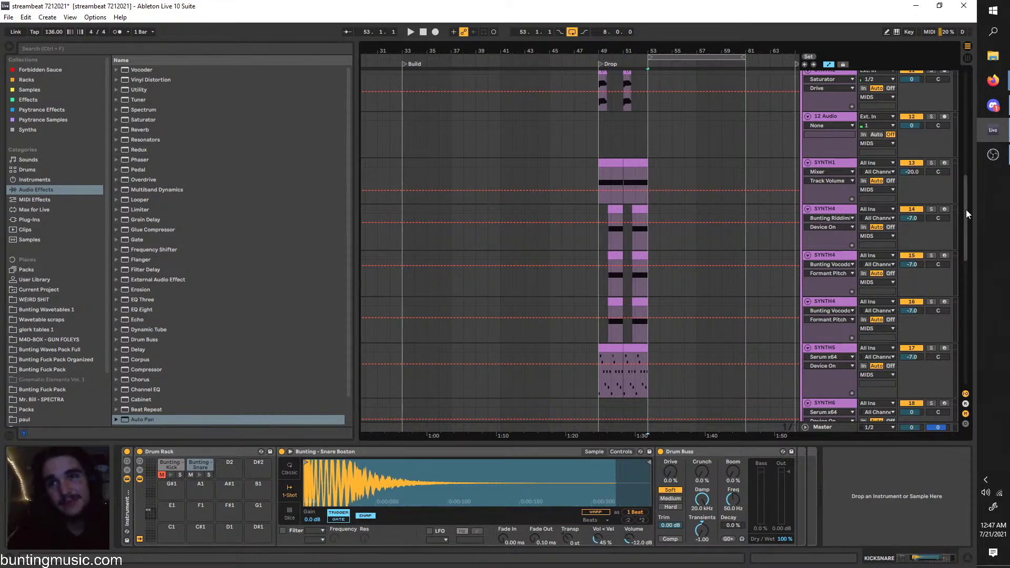
# Move the eight-bar loop into the second drop so it starts at 74.3.1, and play it
pyautogui.moveTo(965, 209)
pyautogui.mouseDown()
pyautogui.moveTo(958, 330)
pyautogui.moveTo(960, 210)
pyautogui.mouseUp()
pyautogui.scroll(-3, 664, 180)
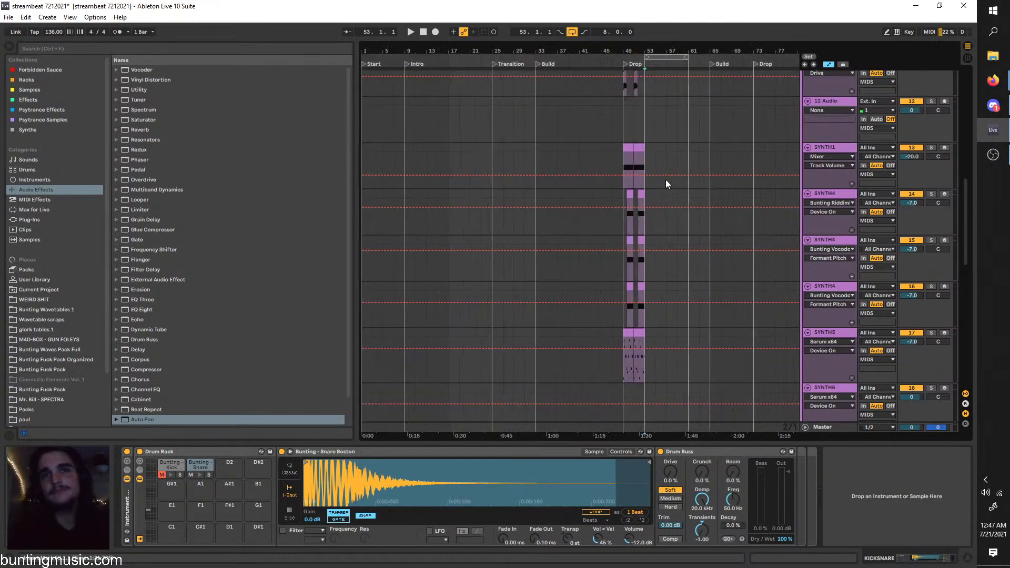
pyautogui.moveTo(612, 56); pyautogui.dragTo(658, 57)
pyautogui.scroll(5, 656, 62)
pyautogui.press('space')
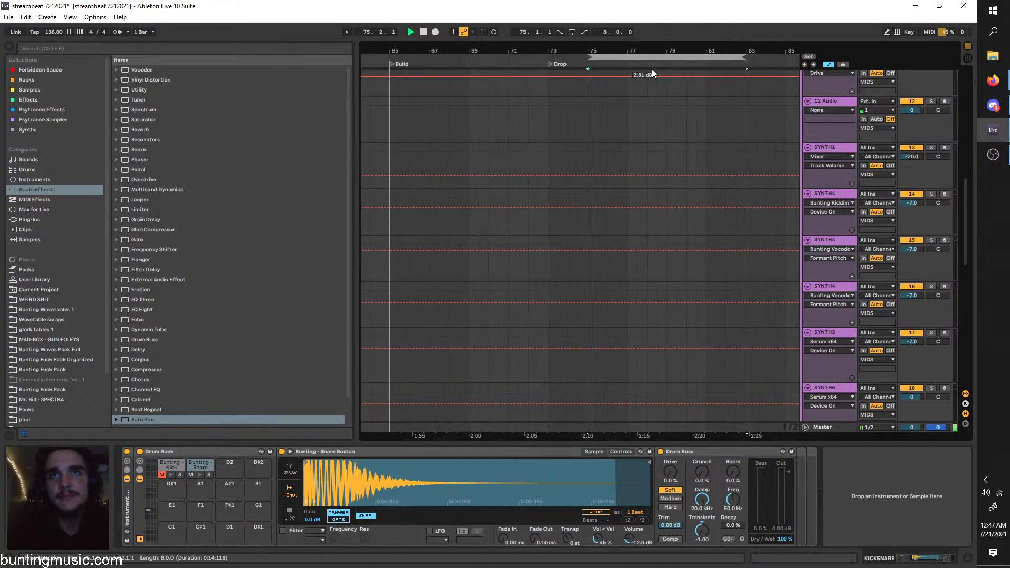
pyautogui.scroll(4, 645, 132)
pyautogui.moveTo(968, 211); pyautogui.dragTo(967, 129)
pyautogui.press('space')
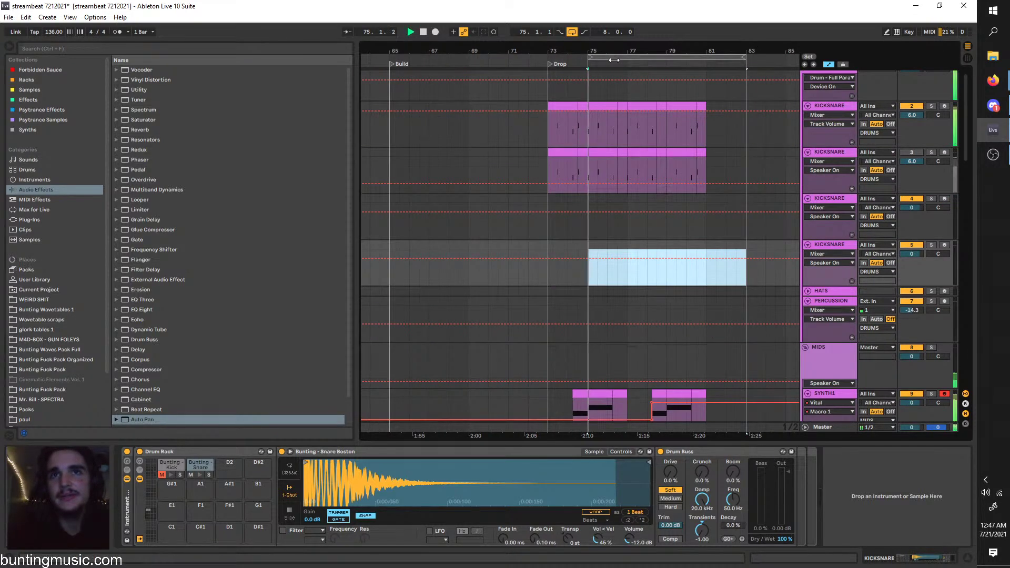
pyautogui.moveTo(595, 57); pyautogui.dragTo(584, 56)
pyautogui.press('space')
pyautogui.press('space')
pyautogui.press('space')
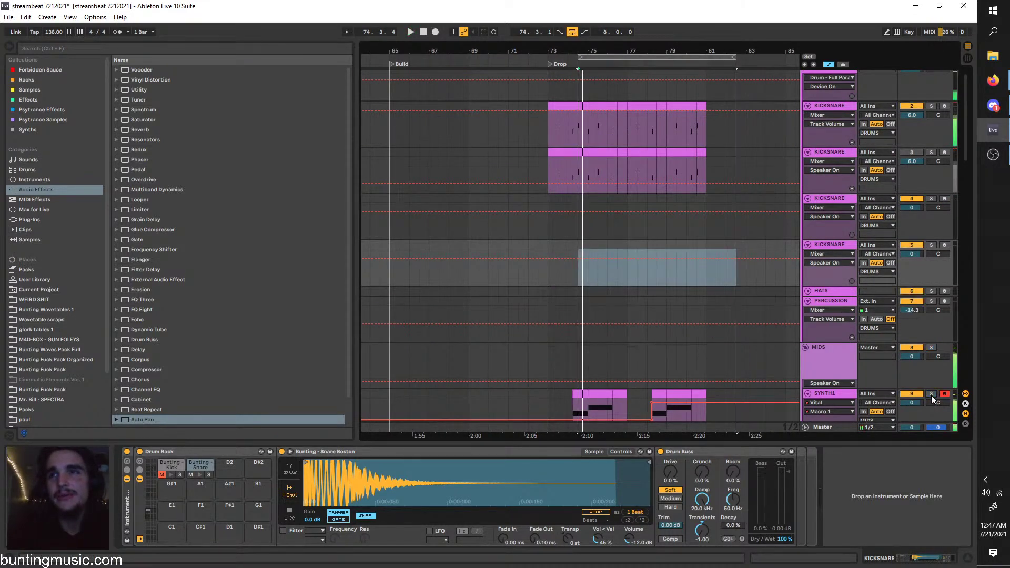
# Switch the audio device to Focusrite USB ASIO in the Audio preferences
pyautogui.click(102, 19)
pyautogui.click(136, 297)
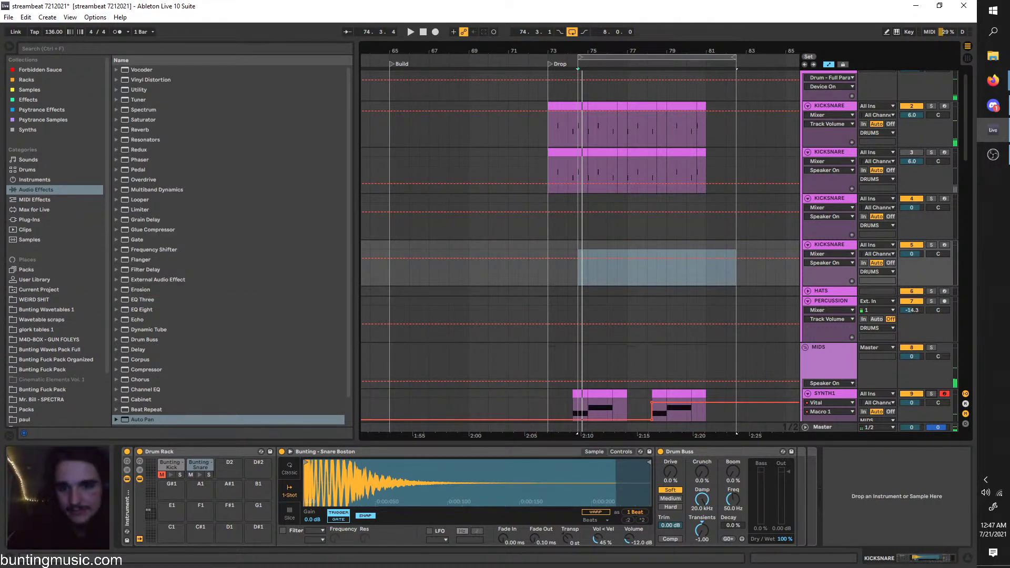
pyautogui.hotkey('alt', 'Tab')
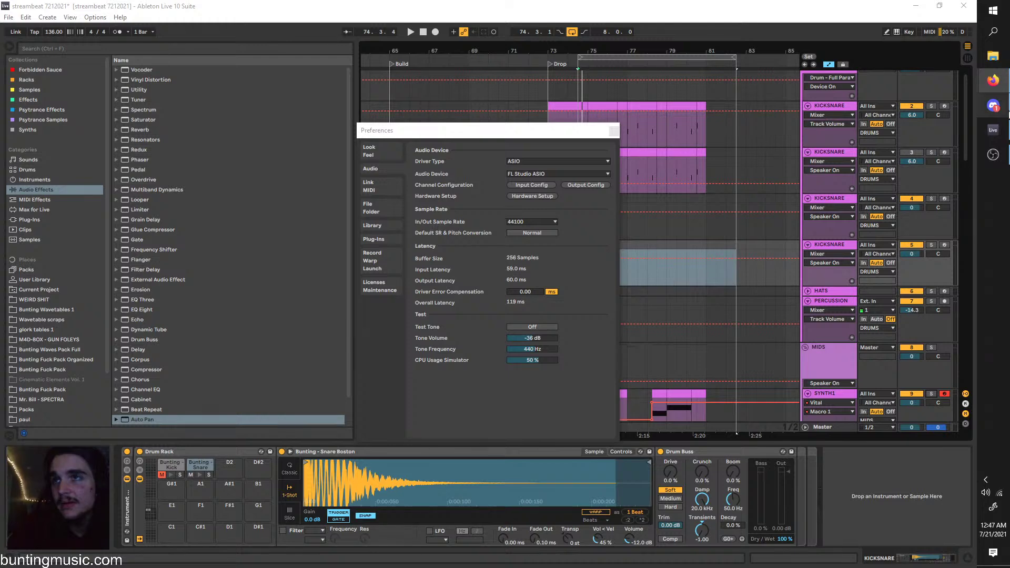
pyautogui.click(1007, 111)
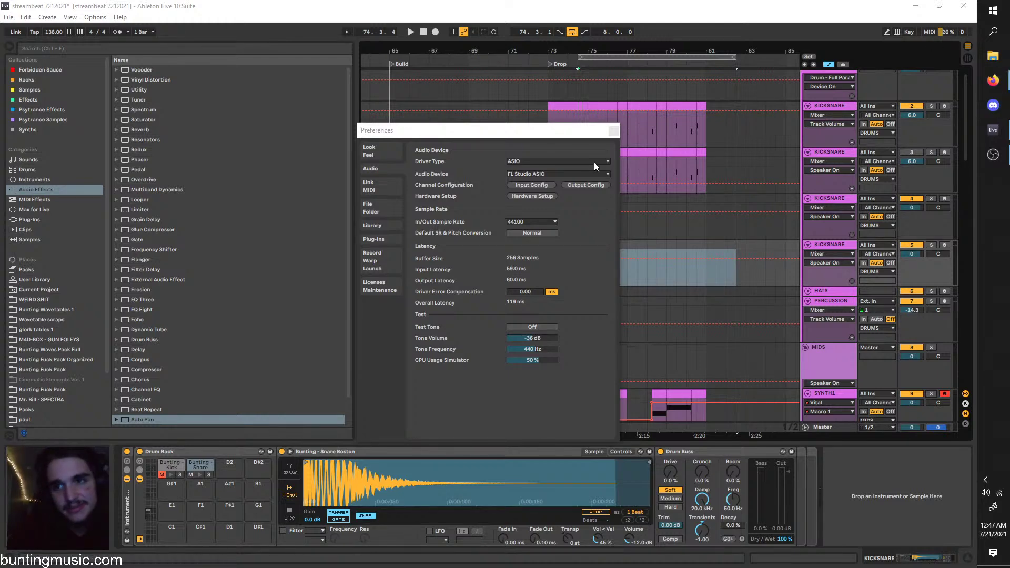
pyautogui.click(533, 172)
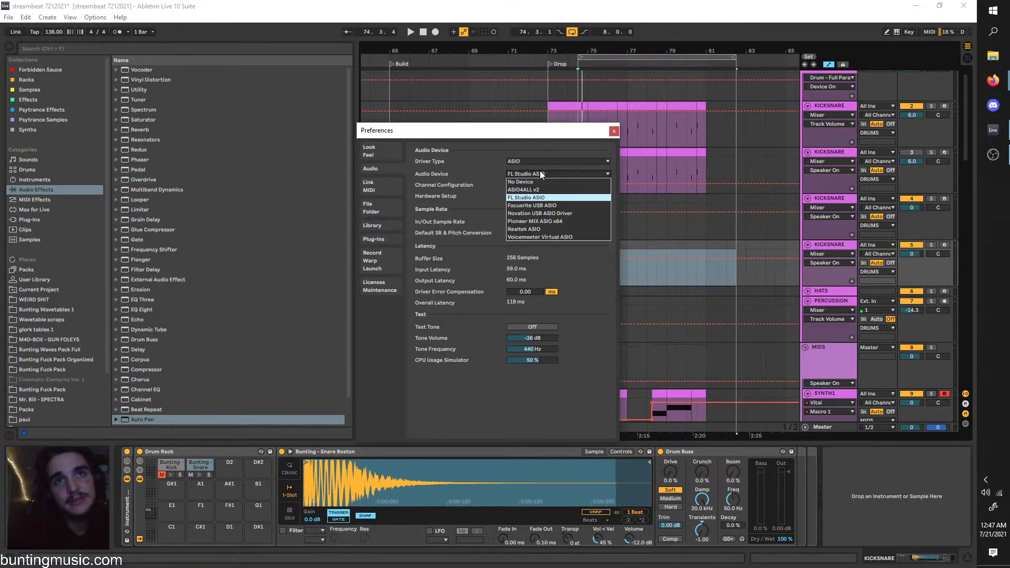
pyautogui.click(556, 202)
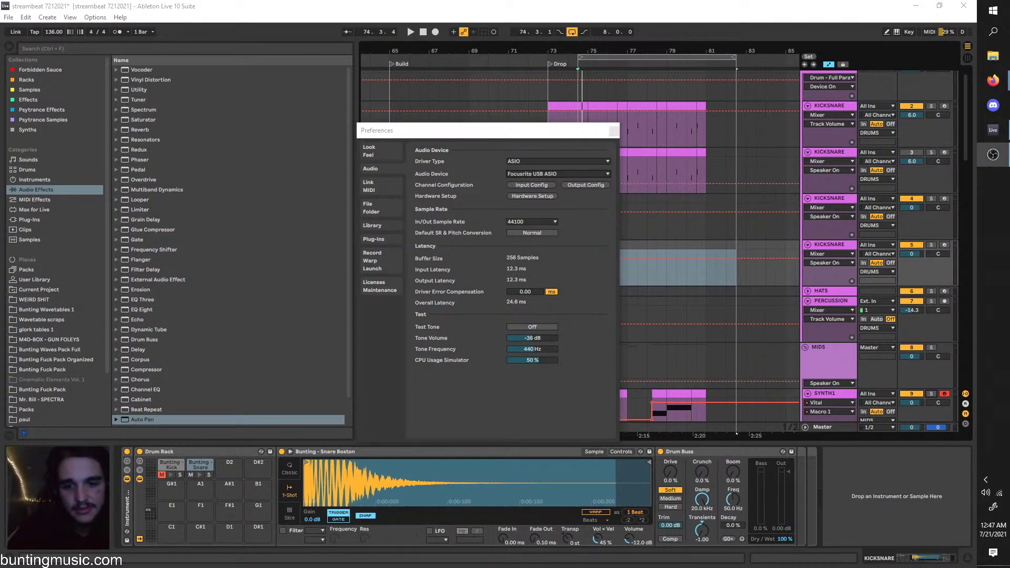
# Test playback of the drop through the Focusrite device and adjust the Windows speaker volume
pyautogui.click(411, 31)
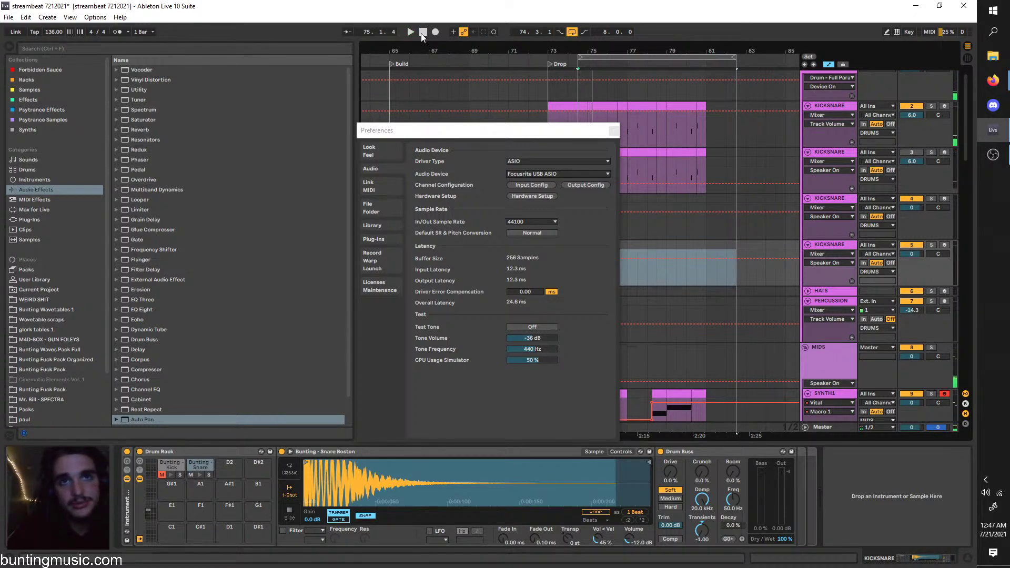
pyautogui.click(407, 31)
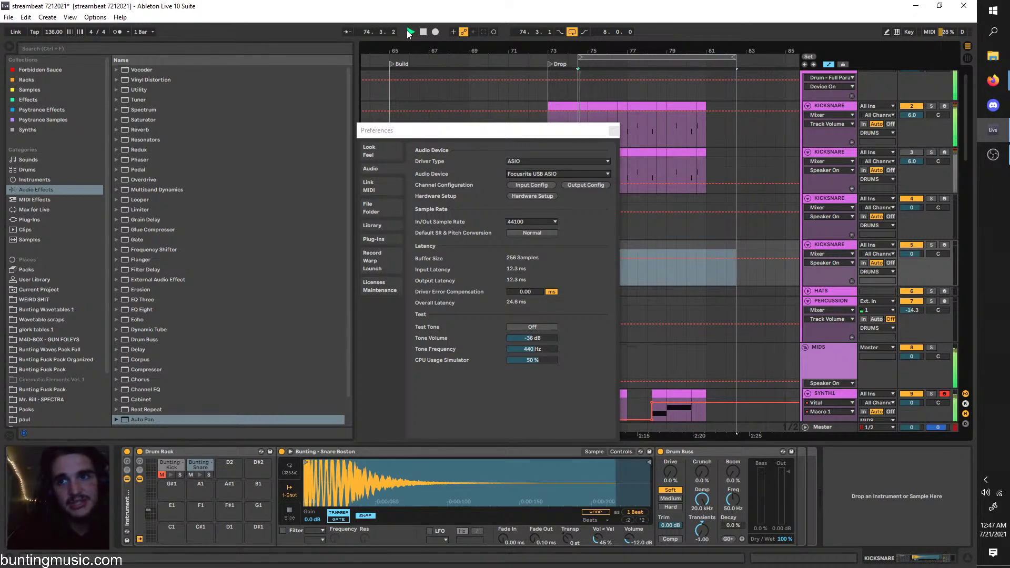
pyautogui.click(986, 493)
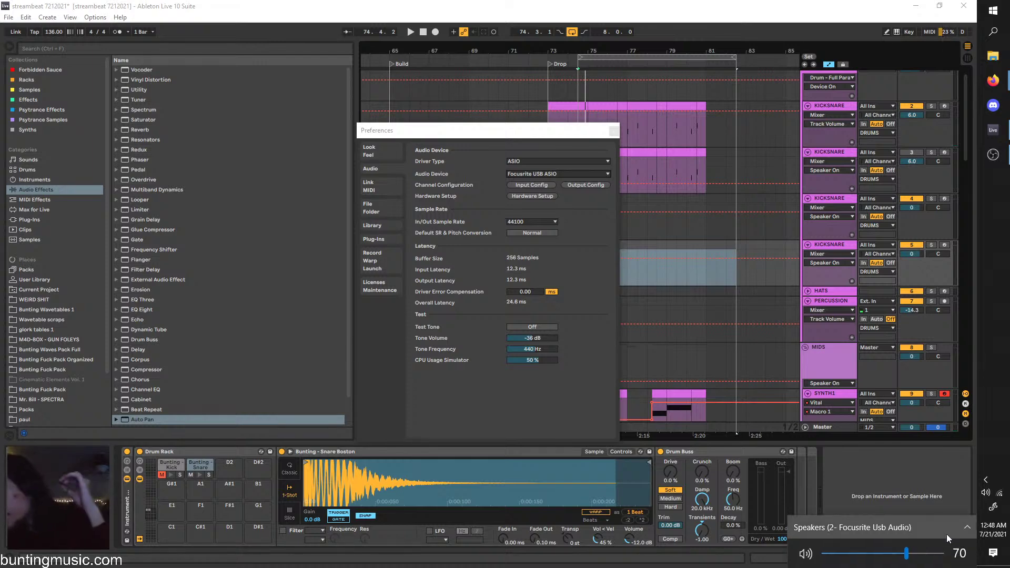
pyautogui.click(924, 557)
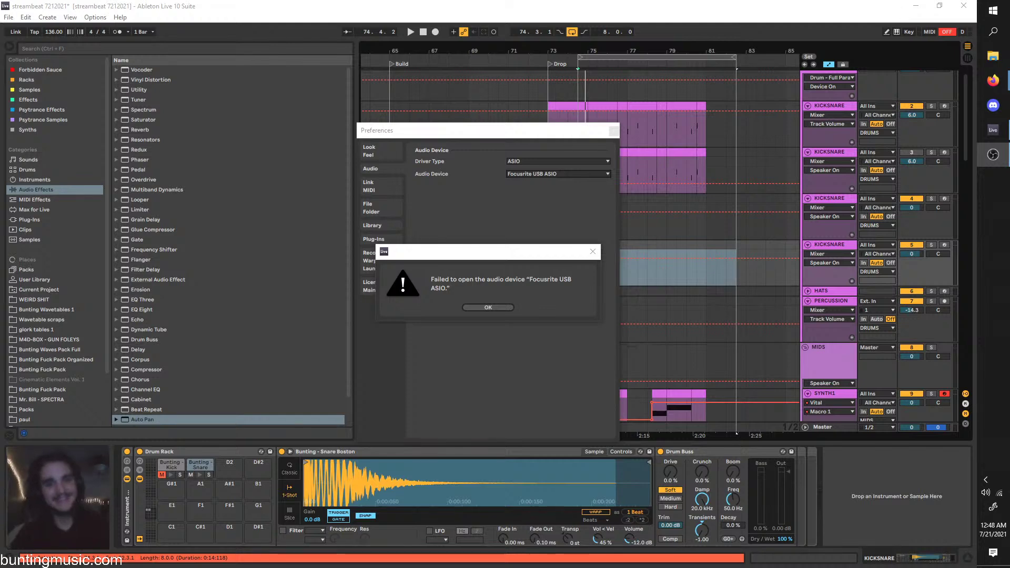
# Dismiss the audio device error, set the audio device to FL Studio ASIO, and close the preferences
pyautogui.click(473, 307)
pyautogui.click(572, 174)
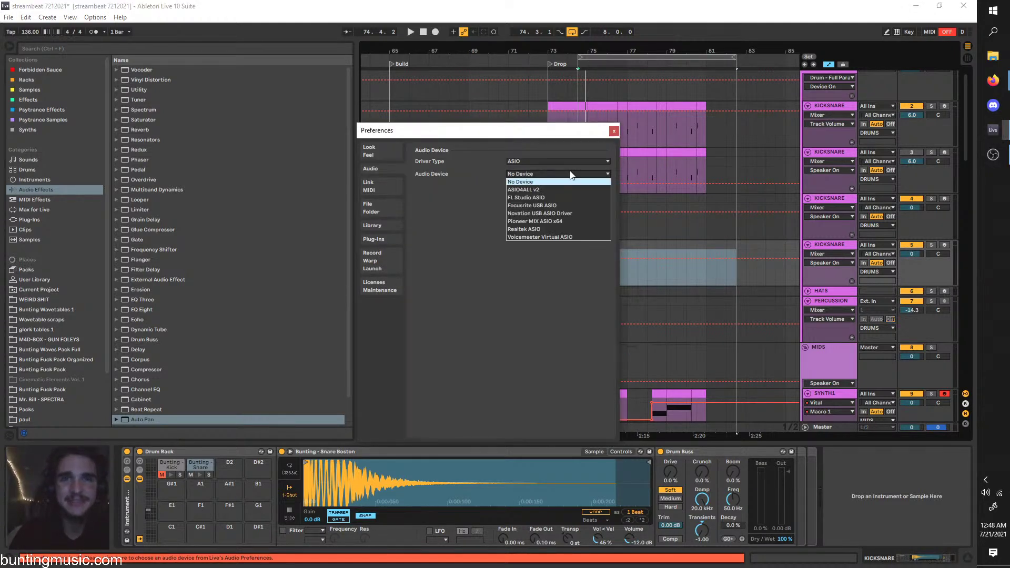
pyautogui.click(587, 149)
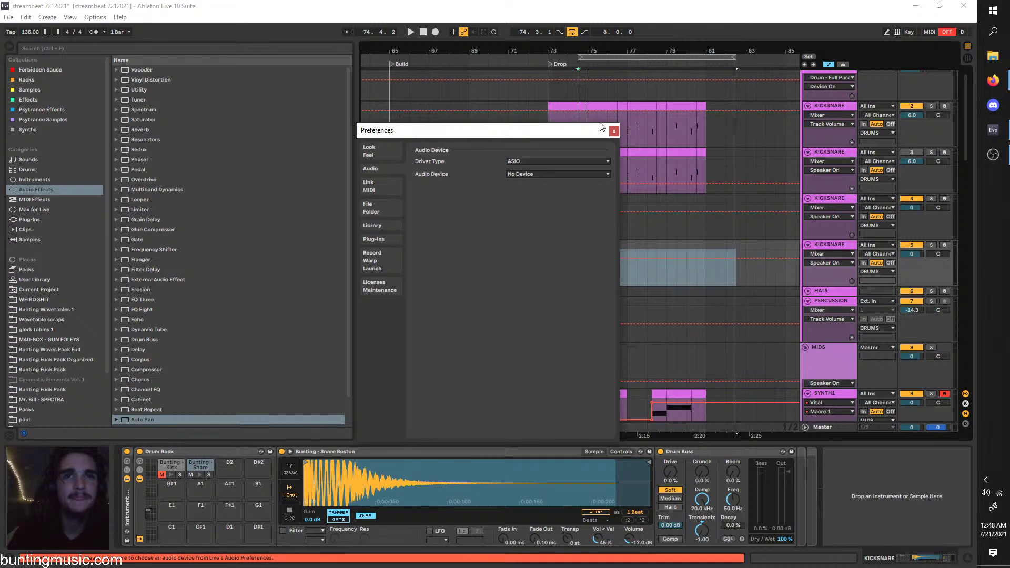
pyautogui.click(992, 81)
pyautogui.click(930, 65)
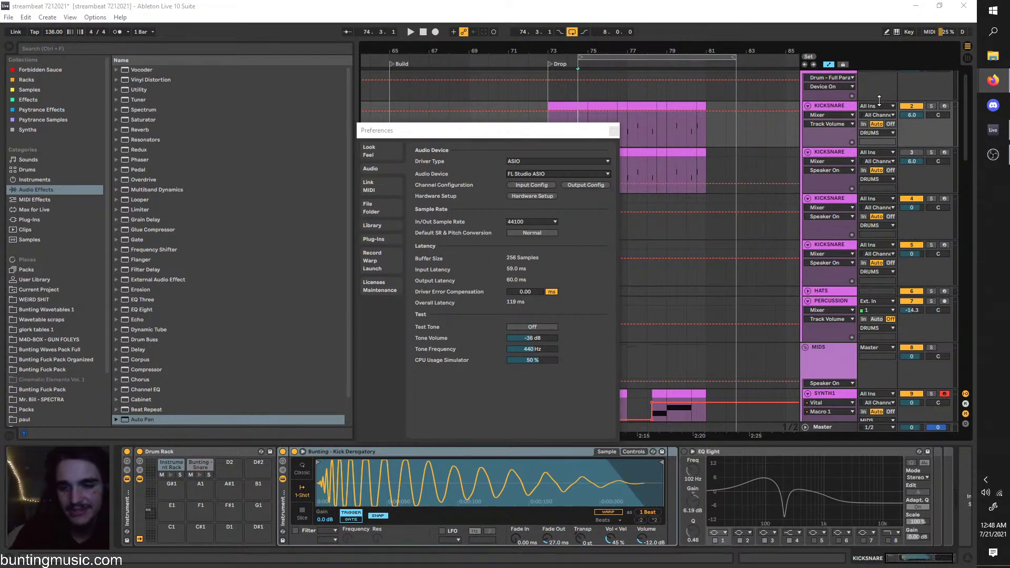
pyautogui.click(613, 131)
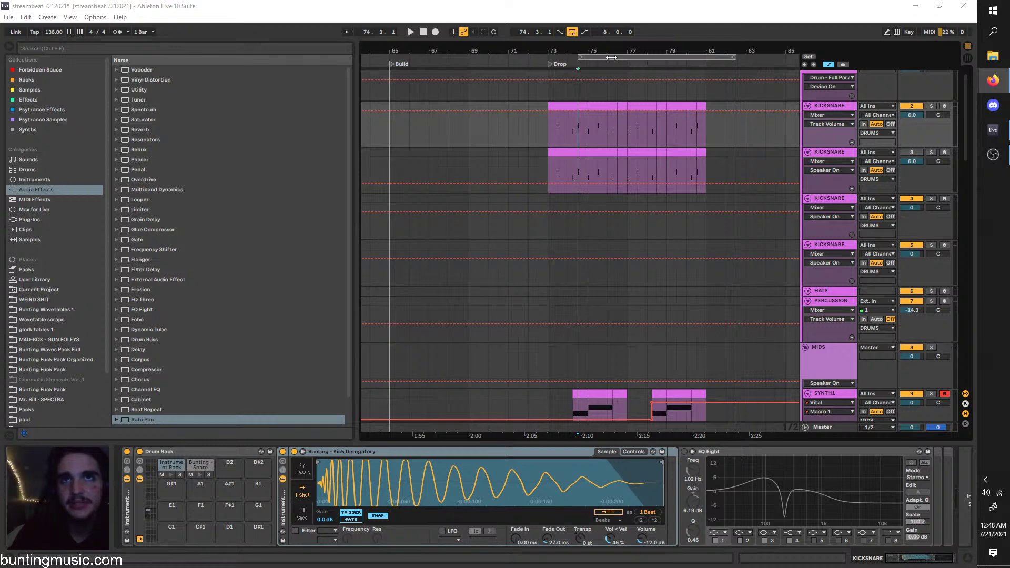
# Move the eight-bar loop to start at 73.1.1 and play the drop from there
pyautogui.moveTo(611, 57); pyautogui.dragTo(581, 57)
pyautogui.click(544, 137)
pyautogui.press('space')
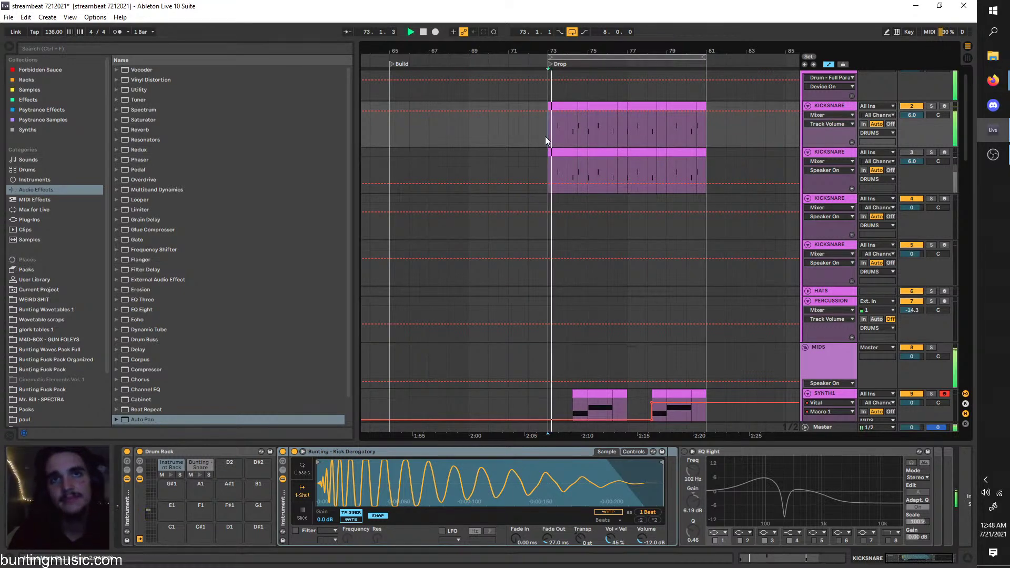
pyautogui.scroll(3, 545, 137)
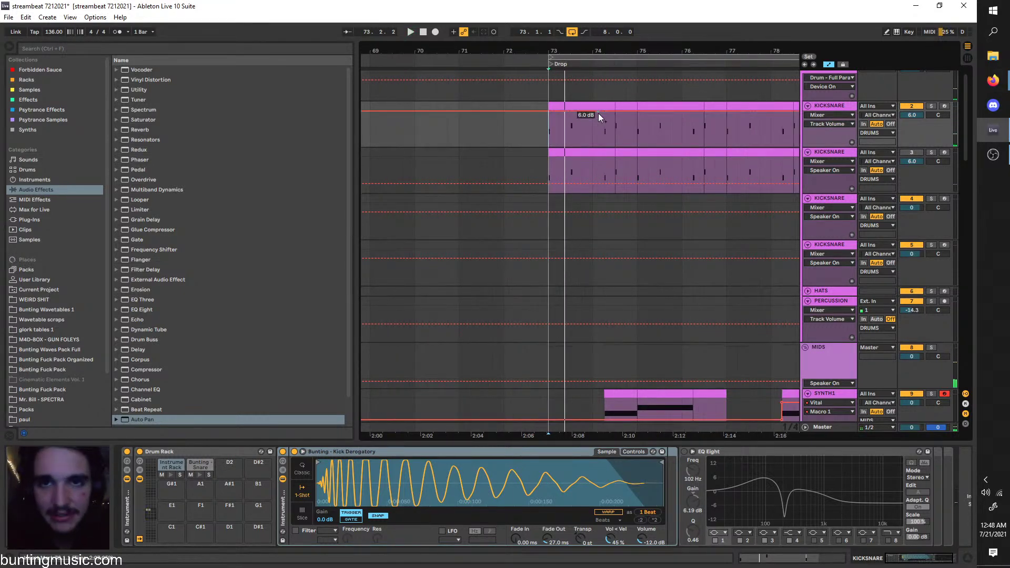
pyautogui.press('space')
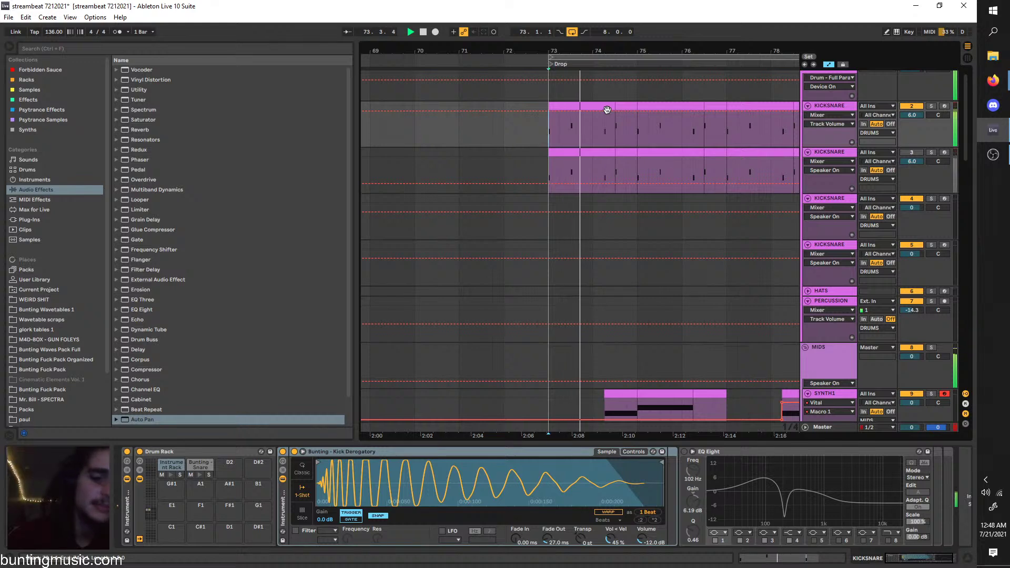
# Solo SYNTH1 track 10 and open its Vital instrument, placing the plug-in window fully in view
pyautogui.scroll(-3, 569, 288)
pyautogui.click(544, 350)
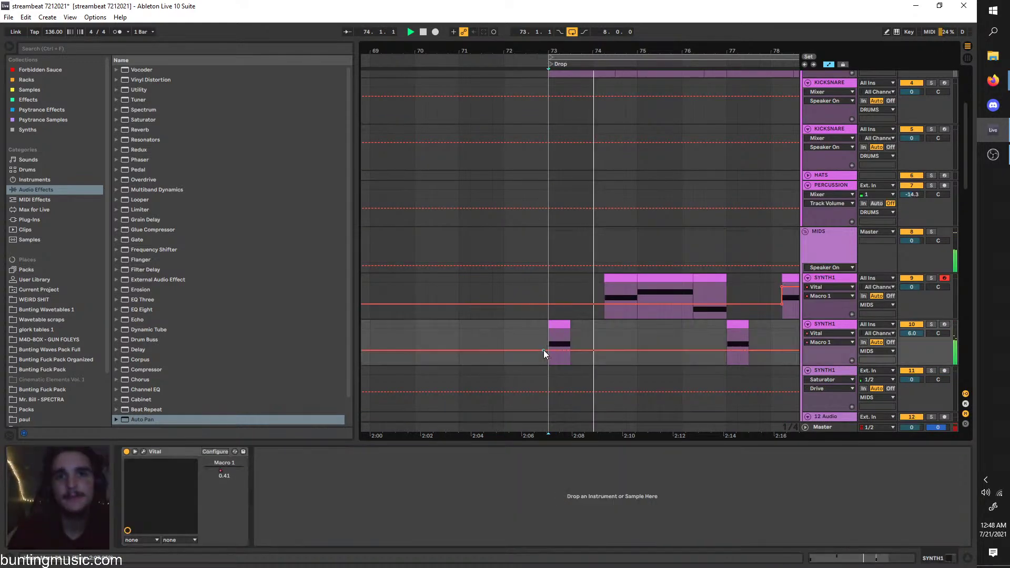
pyautogui.click(930, 324)
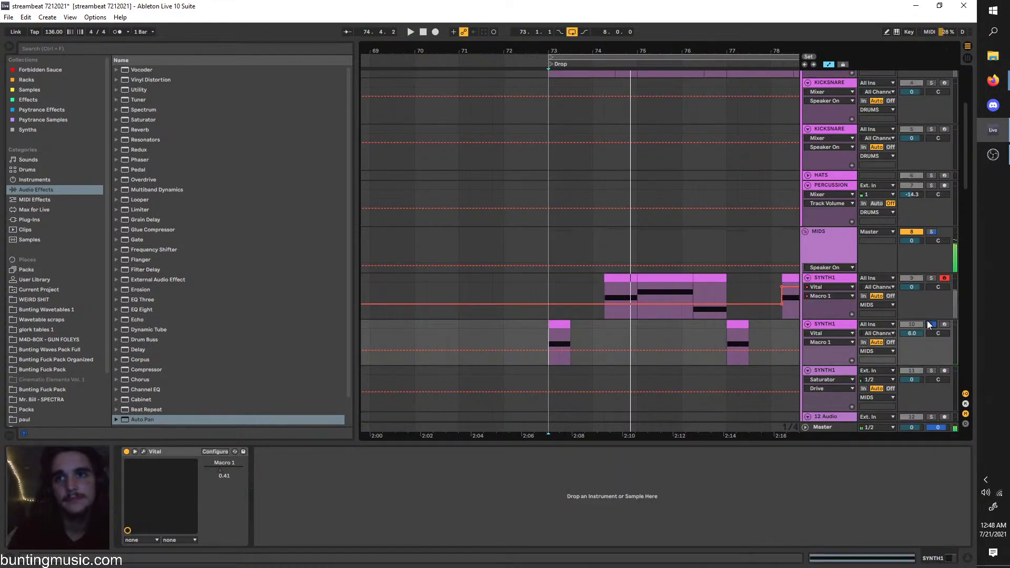
pyautogui.click(143, 452)
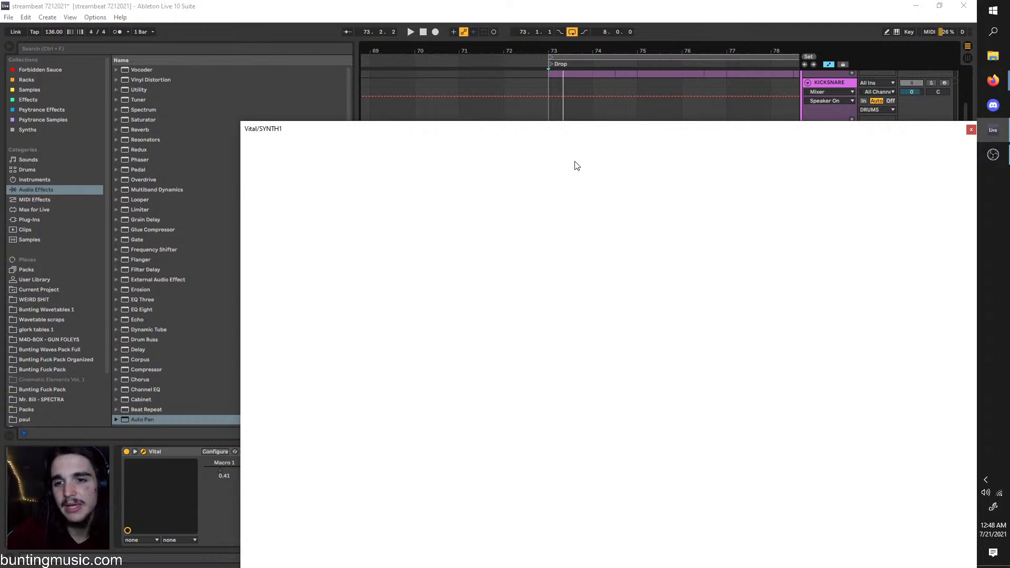
pyautogui.moveTo(575, 128); pyautogui.dragTo(435, 136)
pyautogui.moveTo(692, 130); pyautogui.dragTo(719, 61)
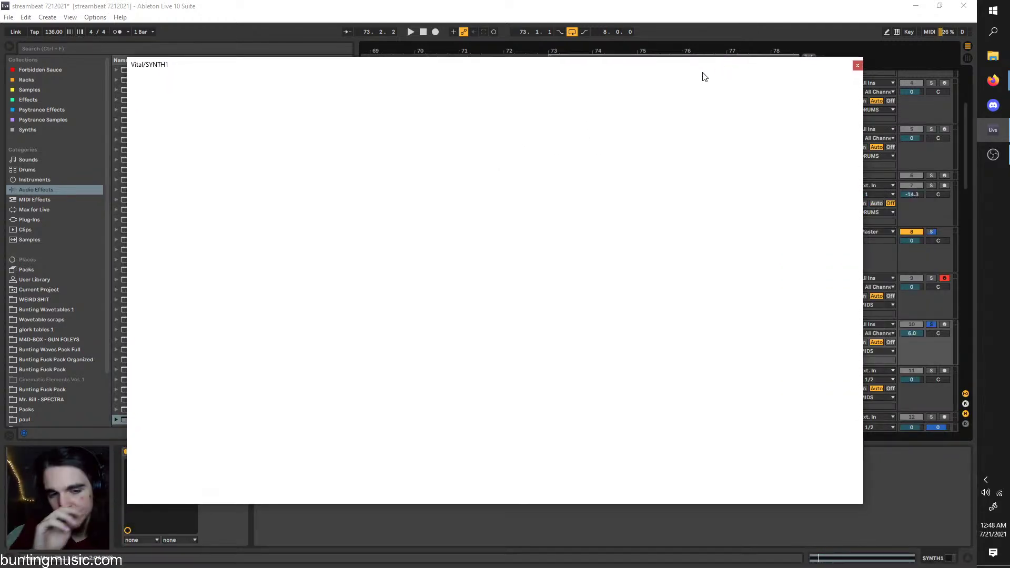
pyautogui.moveTo(688, 70); pyautogui.dragTo(730, 30)
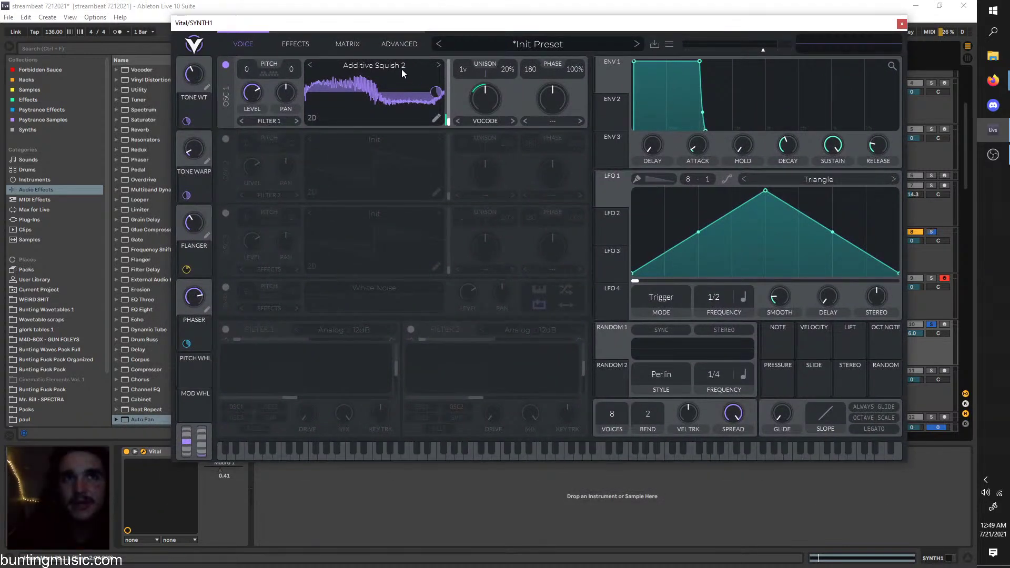
# Load the Clozee Sine Wubber preset in Vital on track 10 and audition it in the drop
pyautogui.click(401, 69)
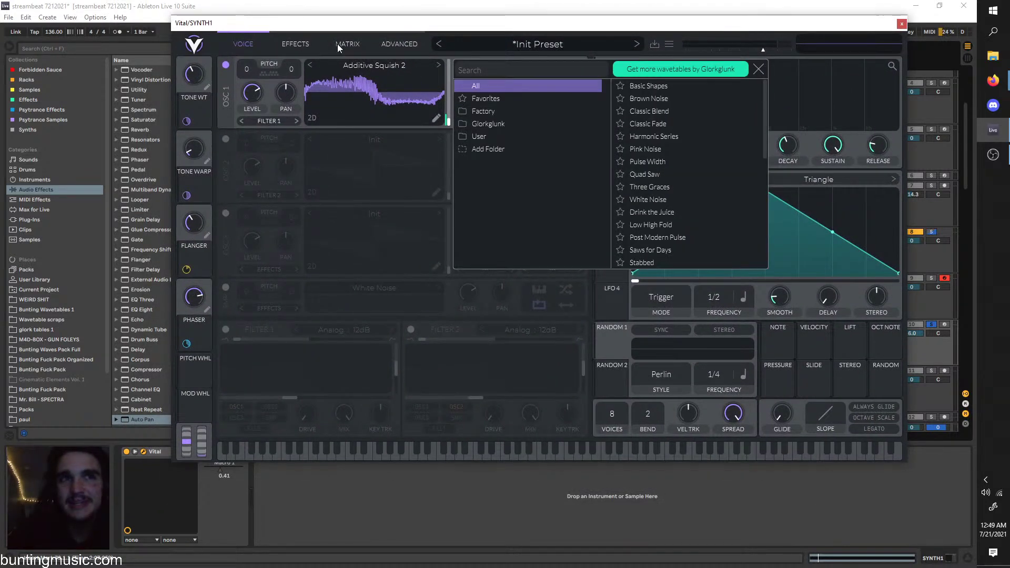
pyautogui.click(570, 37)
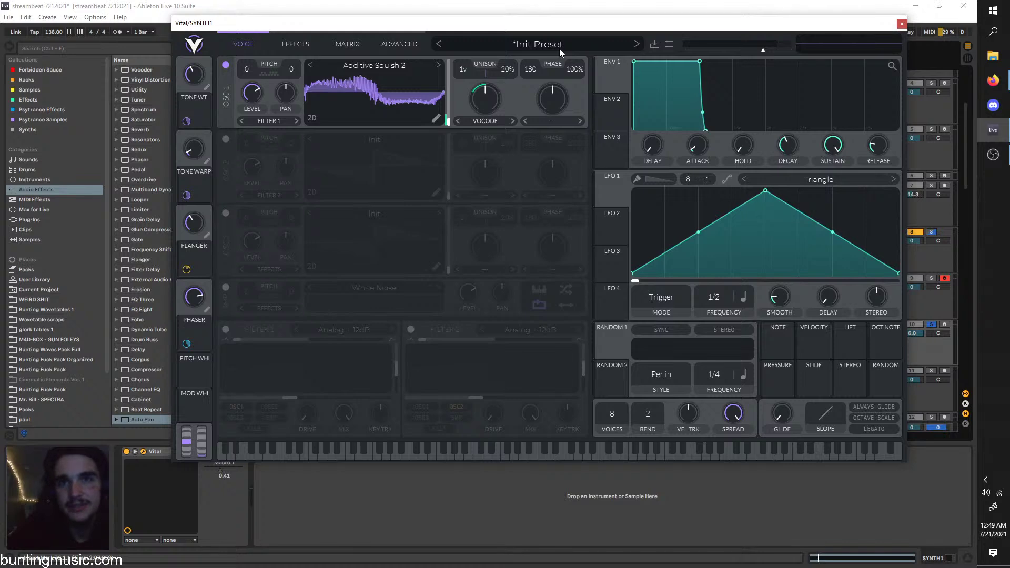
pyautogui.click(560, 48)
pyautogui.scroll(-6, 658, 318)
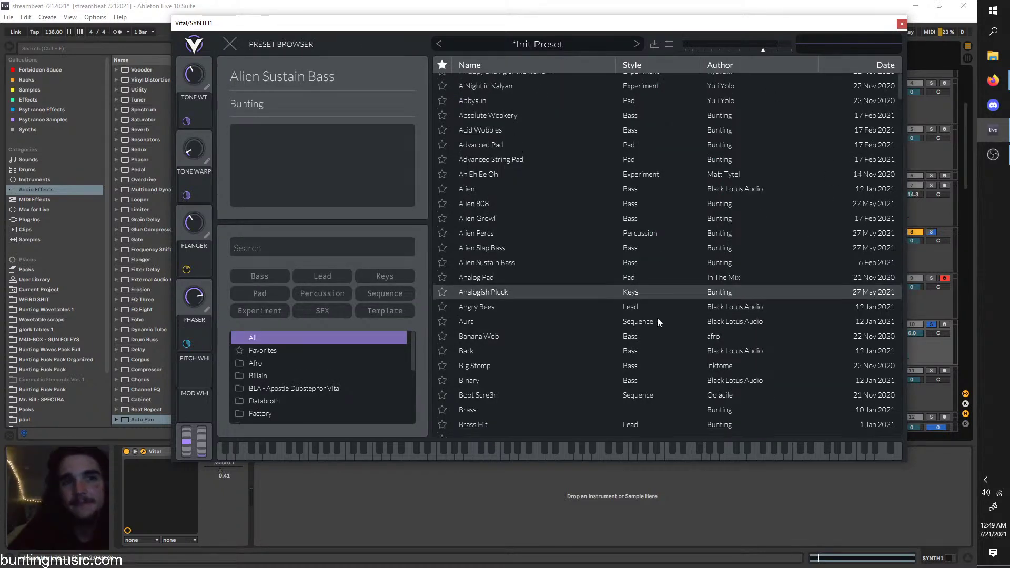
pyautogui.scroll(-4, 636, 306)
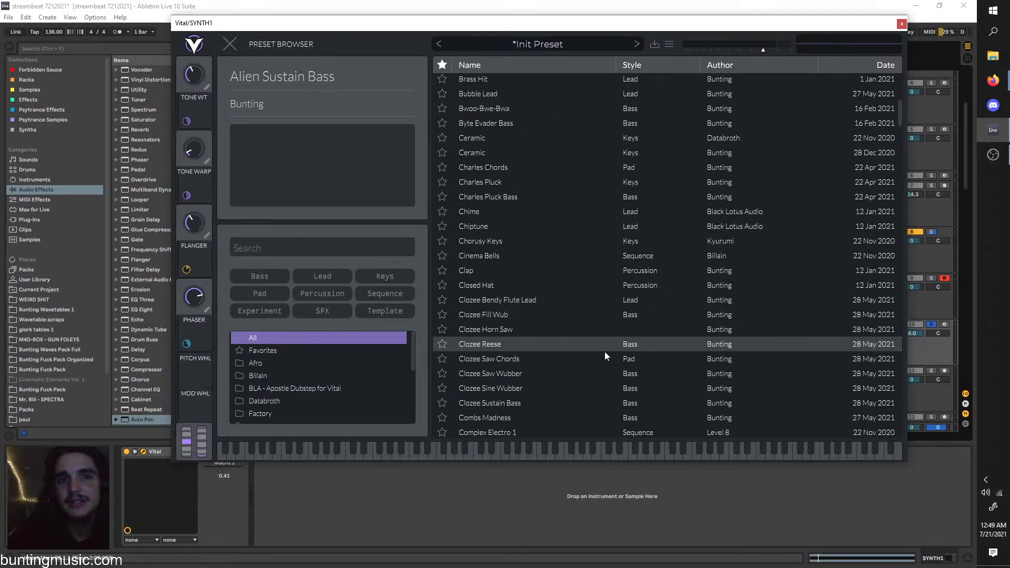
pyautogui.click(573, 339)
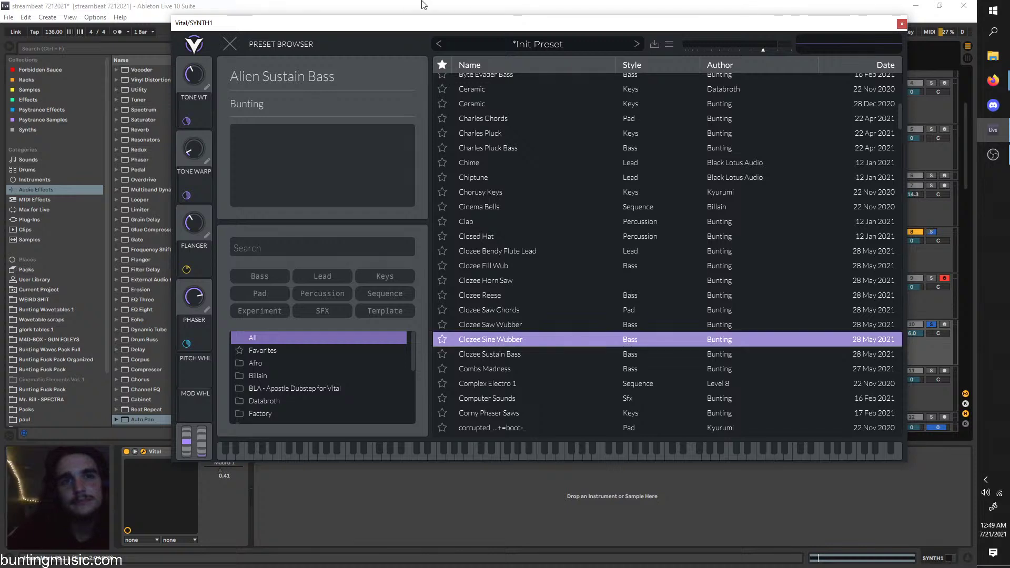
pyautogui.moveTo(463, 23); pyautogui.dragTo(530, 287)
pyautogui.press('space')
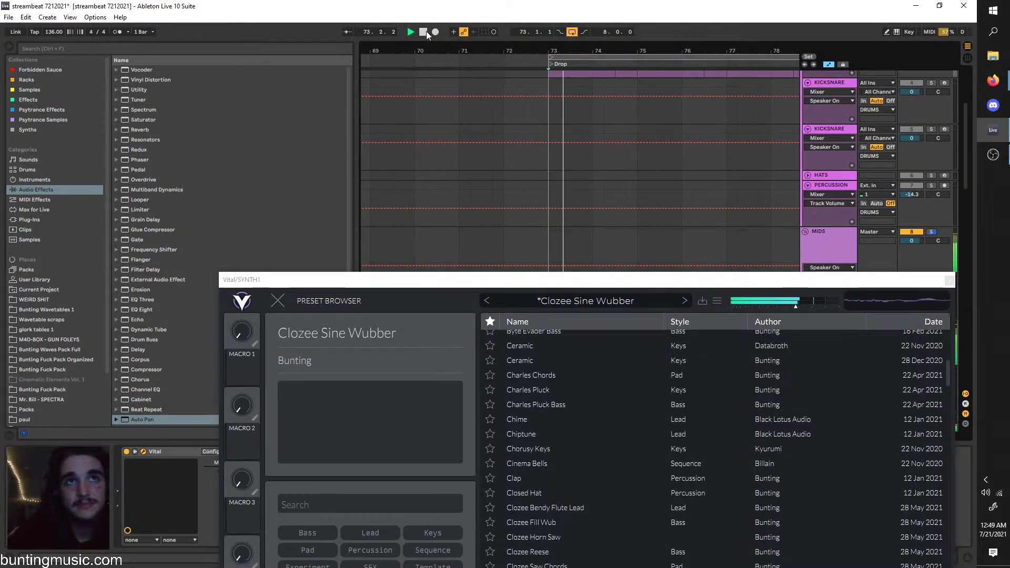
# Try the Crushed Sine Lead preset, load Detox Clean Wub in its place, and audition it in the drop
pyautogui.moveTo(531, 281); pyautogui.dragTo(466, 43)
pyautogui.scroll(-7, 526, 278)
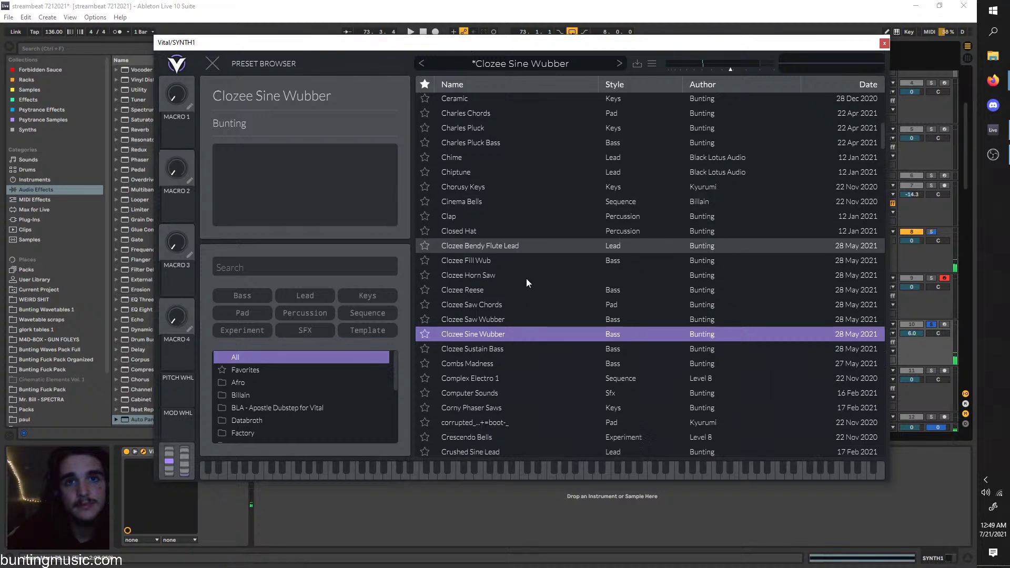
pyautogui.click(501, 358)
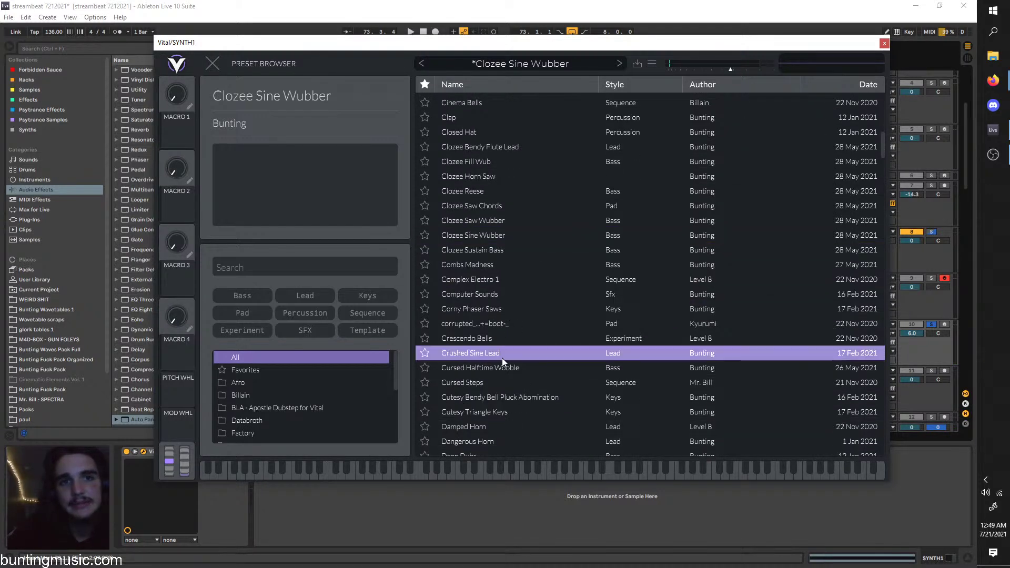
pyautogui.scroll(-3, 504, 360)
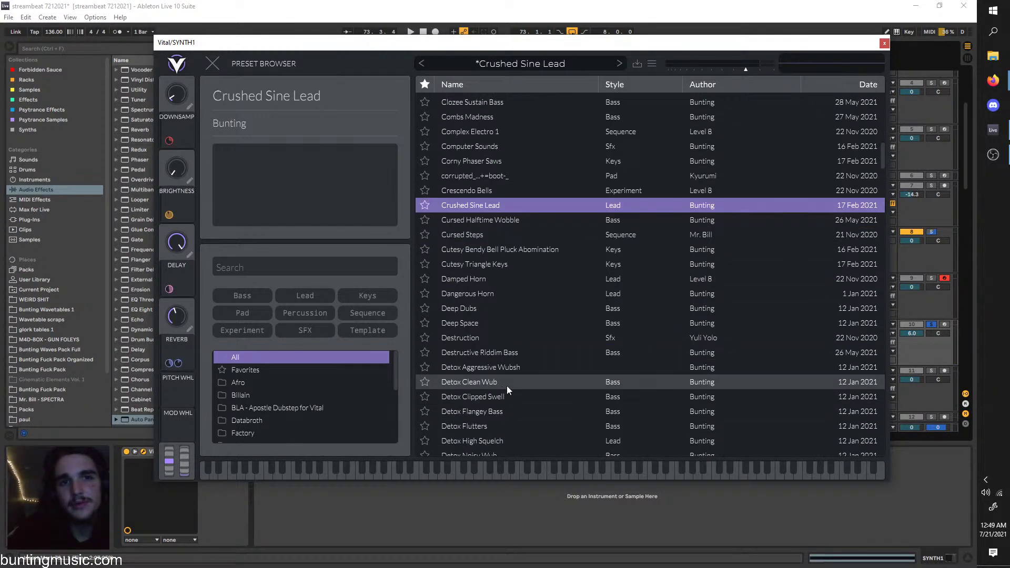
pyautogui.click(507, 386)
pyautogui.click(410, 31)
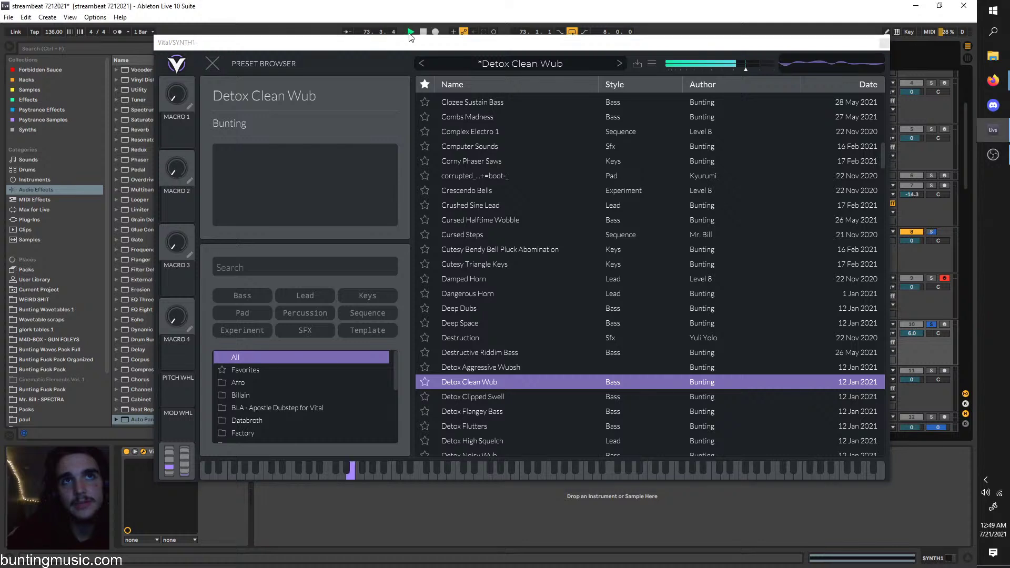
# Unsolo SYNTH1 track 10 and move its bar 73 clip to 74.2 while checking playback
pyautogui.click(931, 324)
pyautogui.press('space')
pyautogui.press('space')
pyautogui.moveTo(557, 323); pyautogui.dragTo(613, 326)
pyautogui.press('space')
pyautogui.press('space')
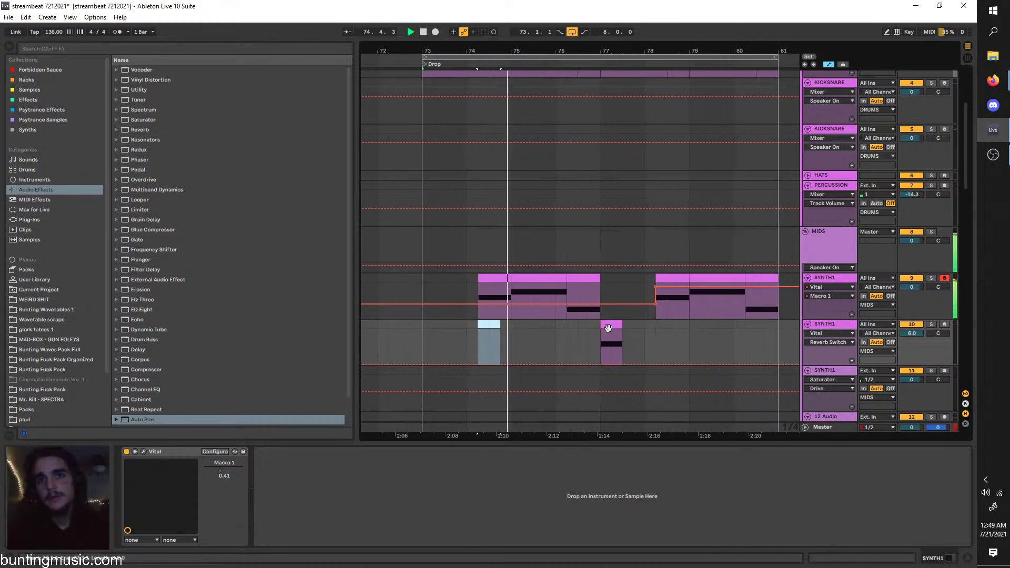
# Duplicate SYNTH1 track 10 and move the copy's bar 77 clip to the drop start at 73.1.1
pyautogui.click(838, 324)
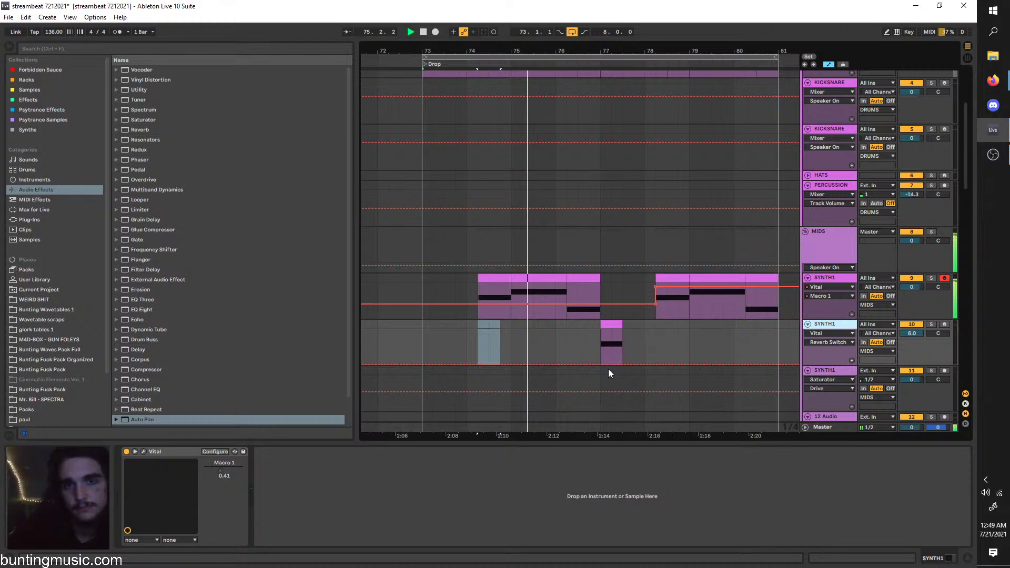
pyautogui.hotkey('ctrl', 'd')
pyautogui.moveTo(611, 368); pyautogui.dragTo(420, 389)
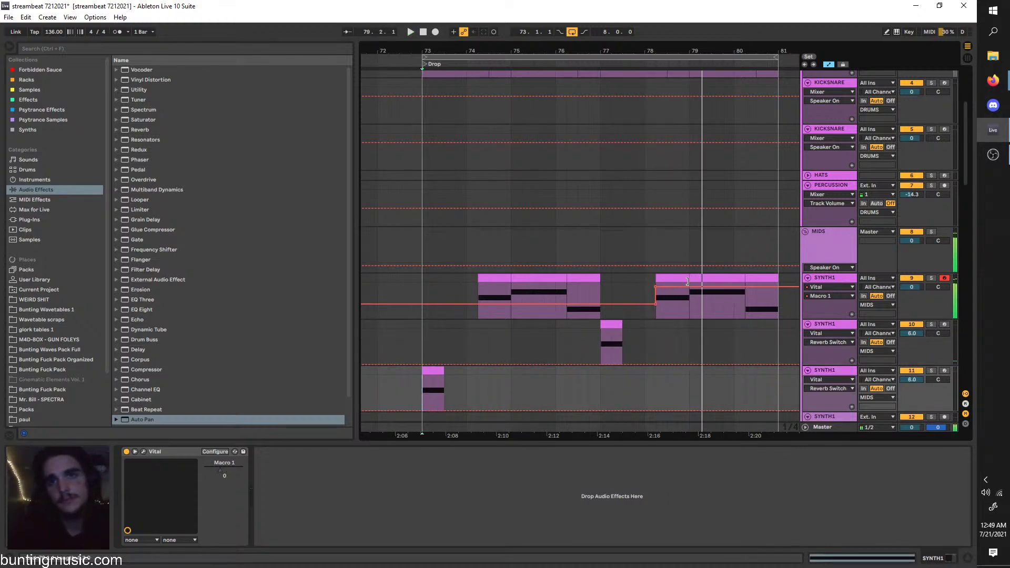
# Extend the clip at 78.2 on SYNTH1 track 9 over the clips after it and trim its end to 80.3
pyautogui.moveTo(687, 281); pyautogui.dragTo(779, 286)
pyautogui.click(657, 314)
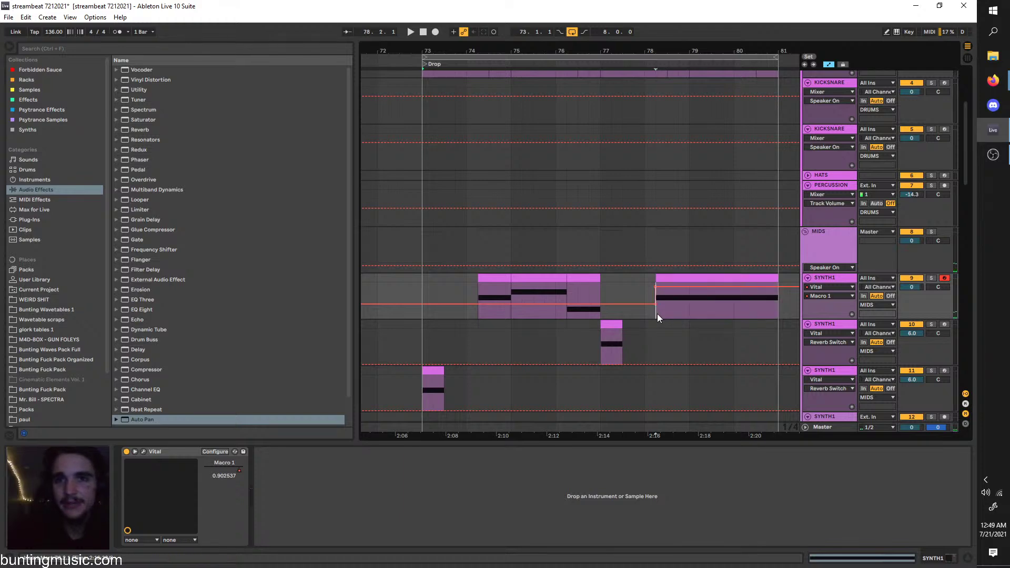
pyautogui.press('space')
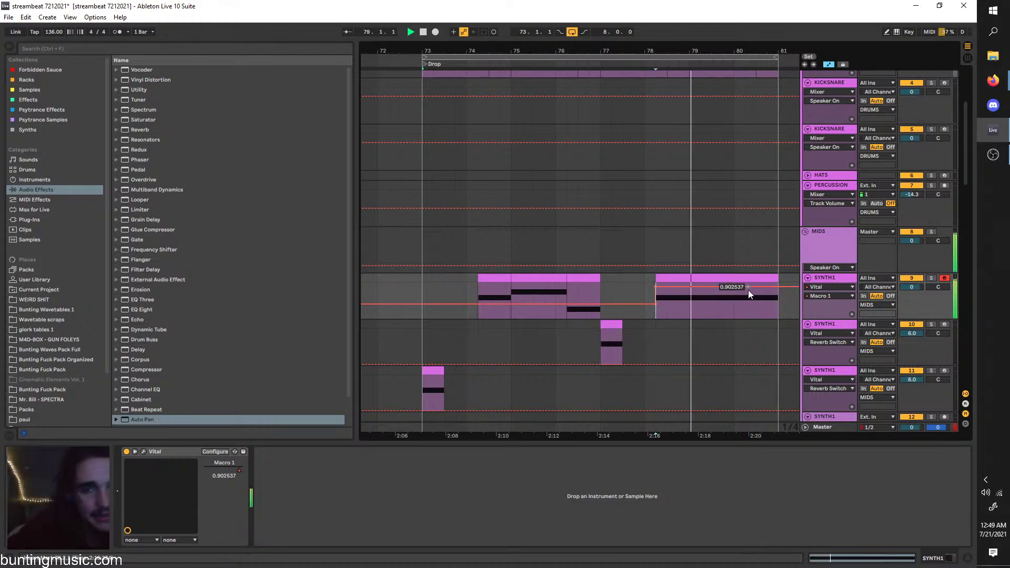
pyautogui.click(774, 280)
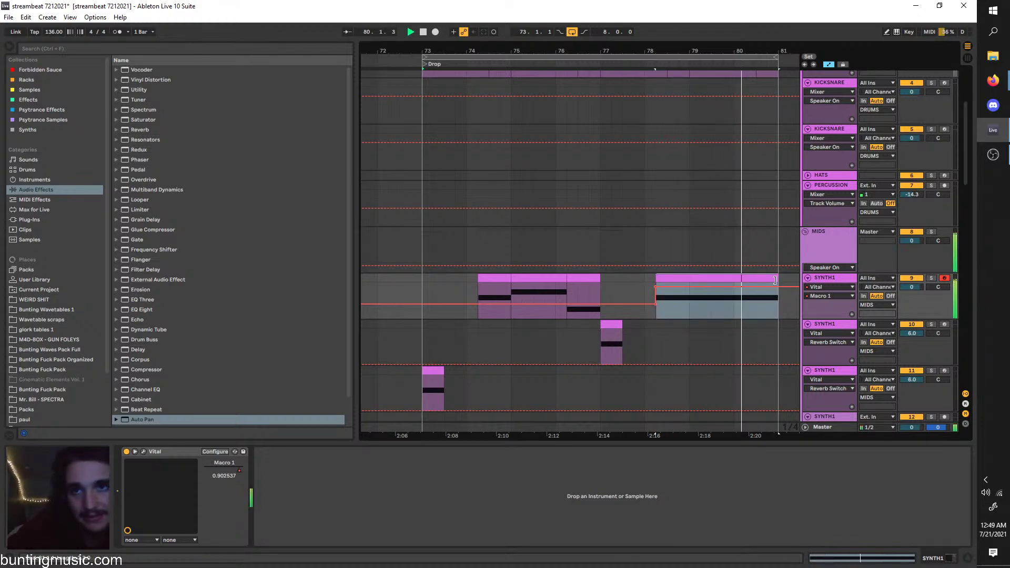
pyautogui.moveTo(775, 280); pyautogui.dragTo(754, 281)
pyautogui.click(476, 291)
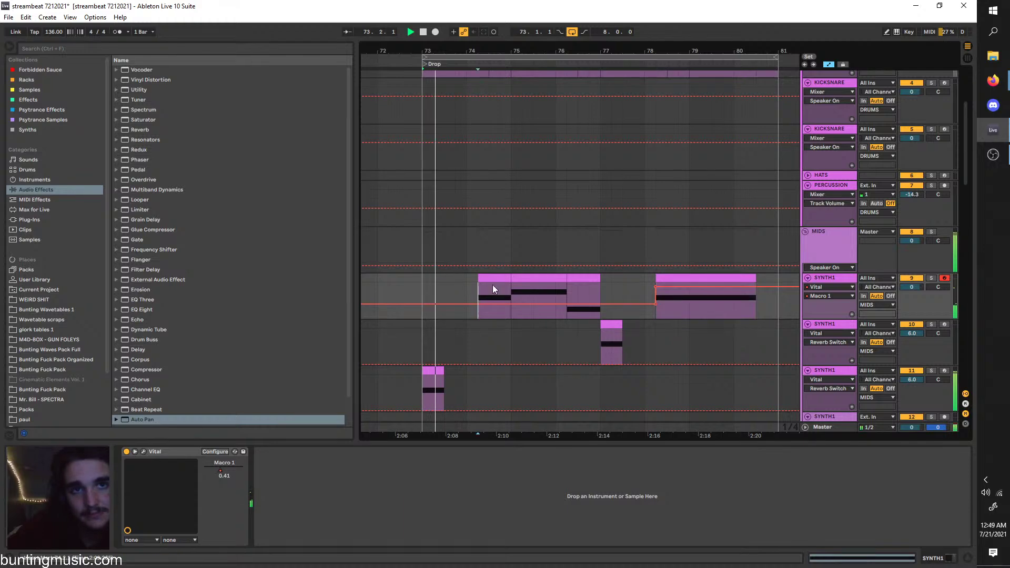
# Open Vital on the duplicated SYNTH1 track 11 and load the Charles Pluck Bass preset
pyautogui.click(819, 369)
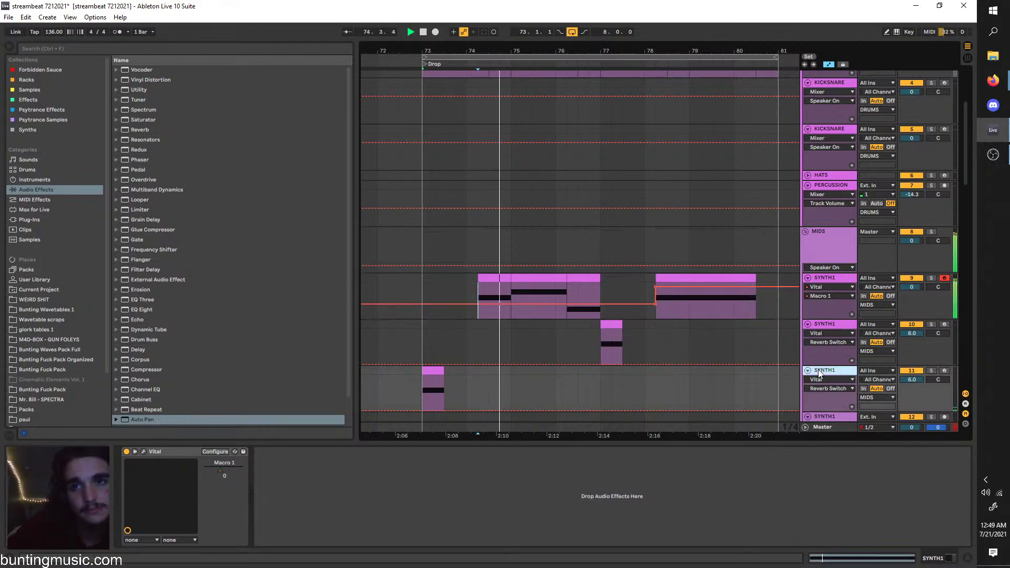
pyautogui.click(143, 451)
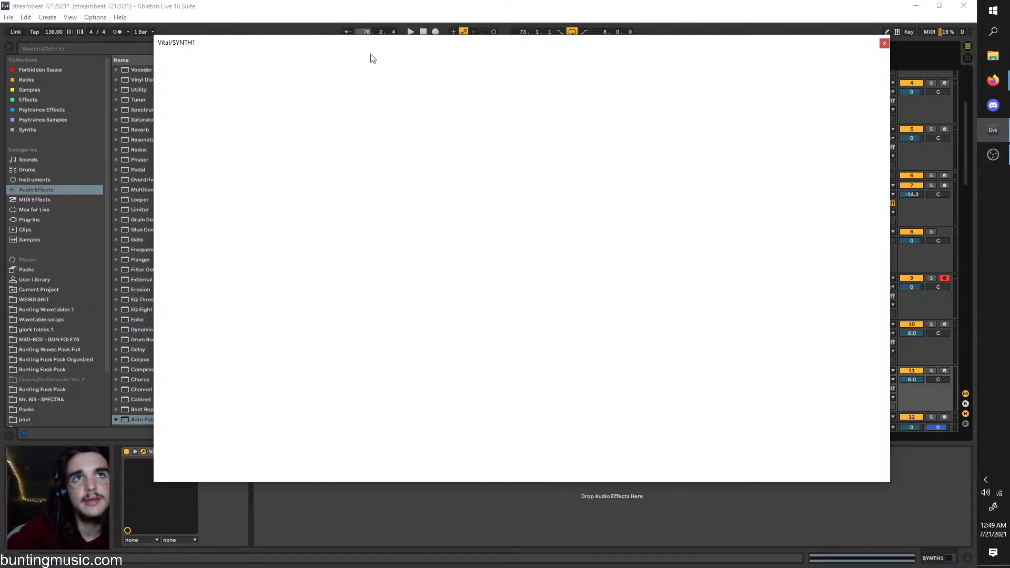
pyautogui.moveTo(356, 42); pyautogui.dragTo(365, 38)
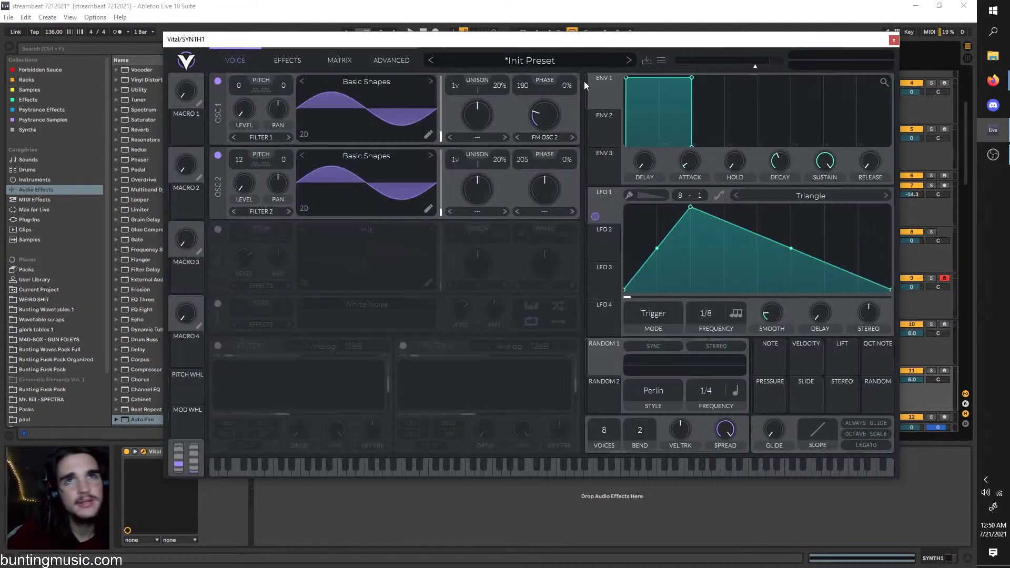
pyautogui.click(567, 57)
pyautogui.scroll(-4, 482, 342)
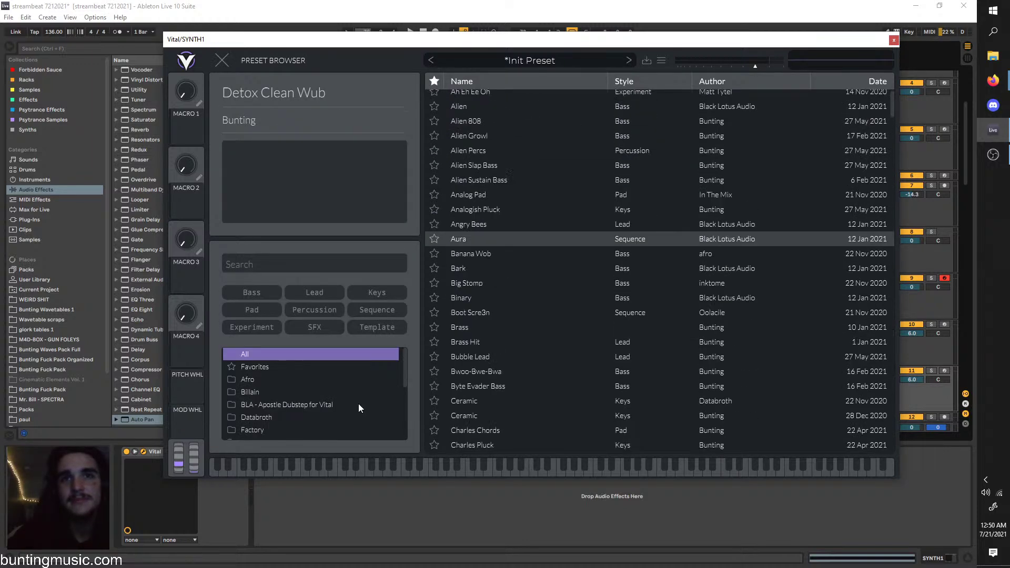
pyautogui.scroll(-3, 358, 403)
pyautogui.scroll(-2, 528, 355)
pyautogui.scroll(-2, 493, 382)
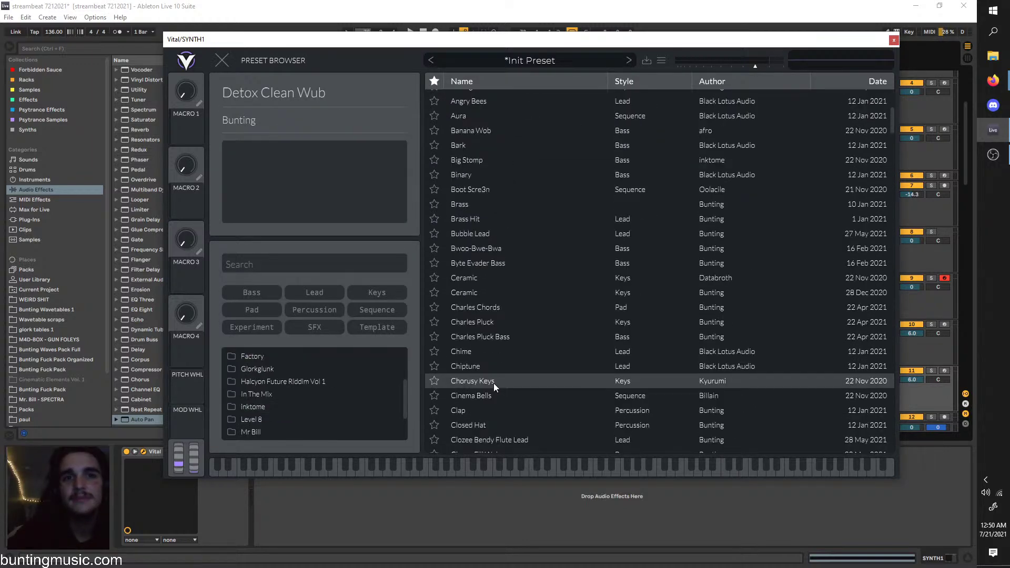
pyautogui.click(519, 337)
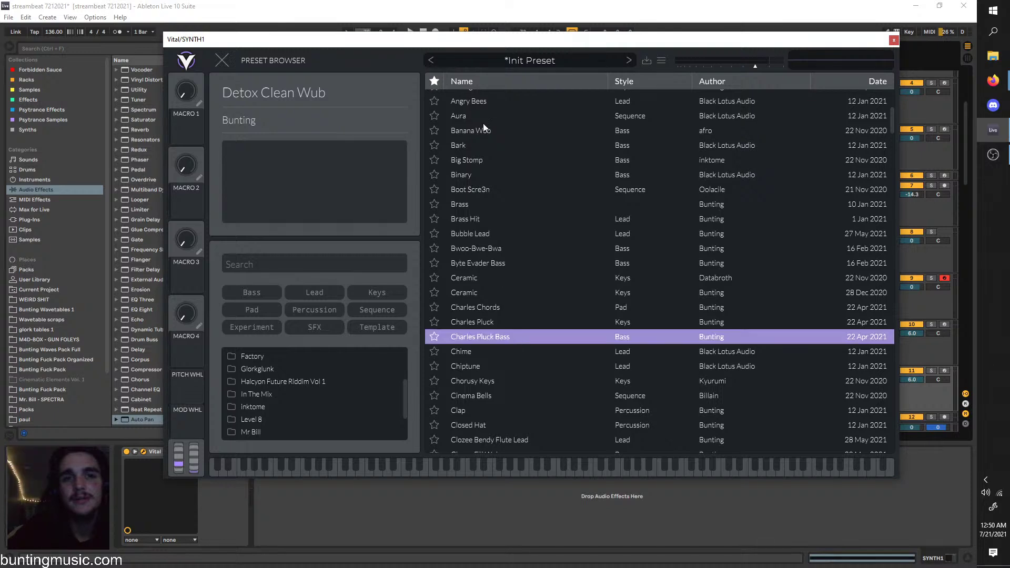
# Audition the Charles Pluck Bass sound from the start of the drop with SYNTH1 track 11 soloed
pyautogui.moveTo(470, 35); pyautogui.dragTo(480, 235)
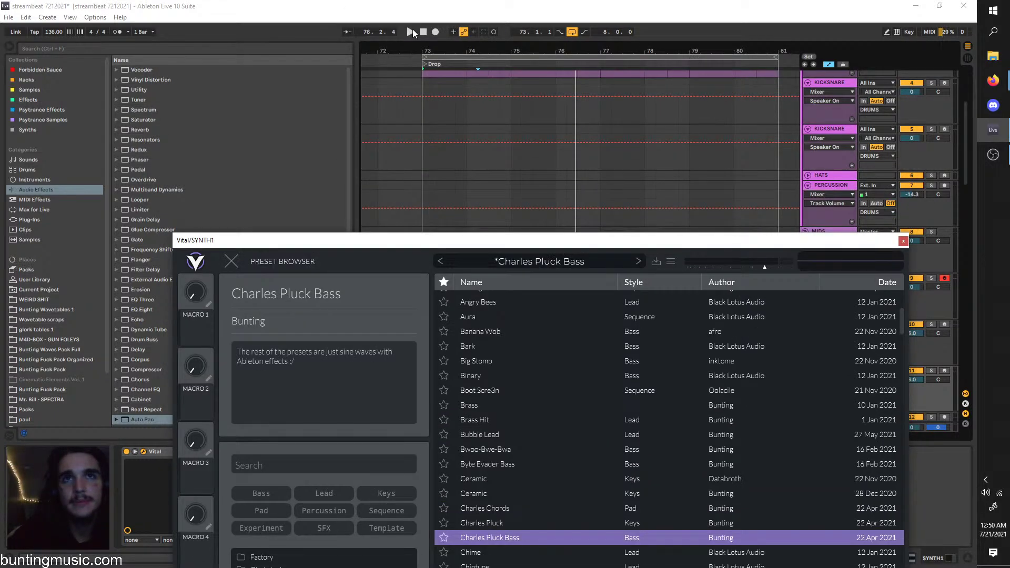
pyautogui.click(411, 32)
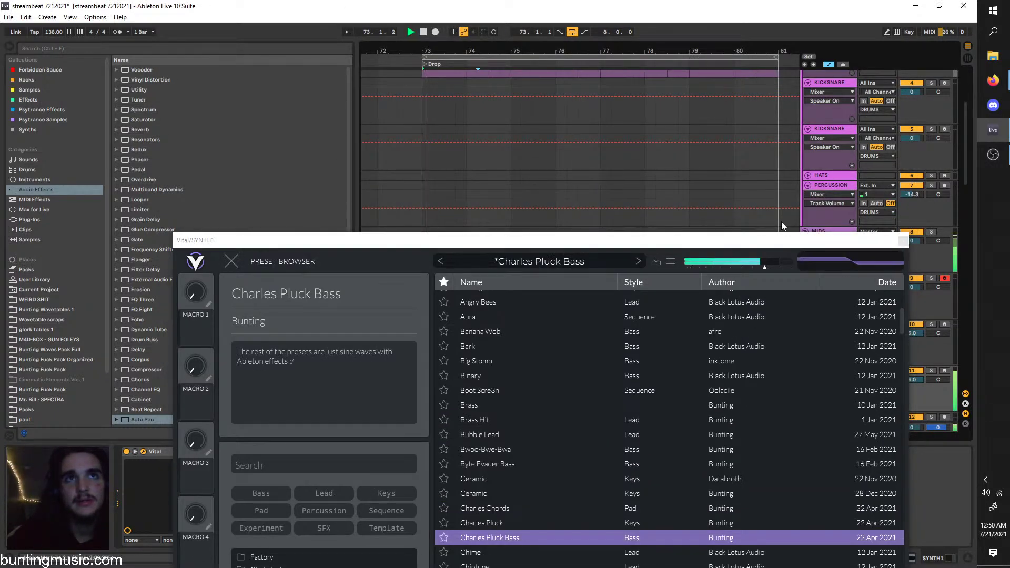
pyautogui.press('space')
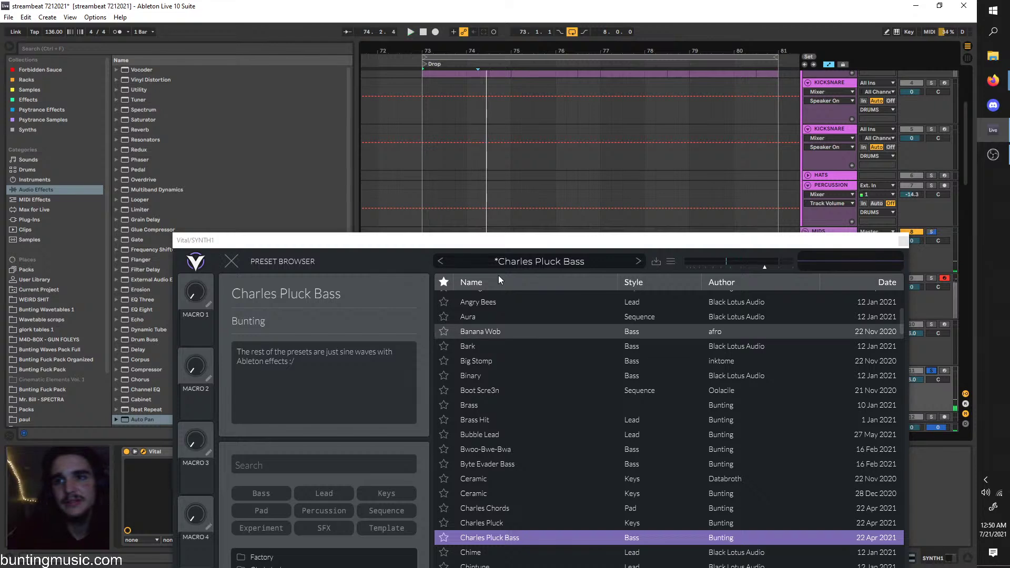
# Browse the Vital presets and load Fatty Wobble on SYNTH1 track 11
pyautogui.moveTo(482, 241); pyautogui.dragTo(540, 63)
pyautogui.scroll(-1, 512, 282)
pyautogui.scroll(-5, 611, 348)
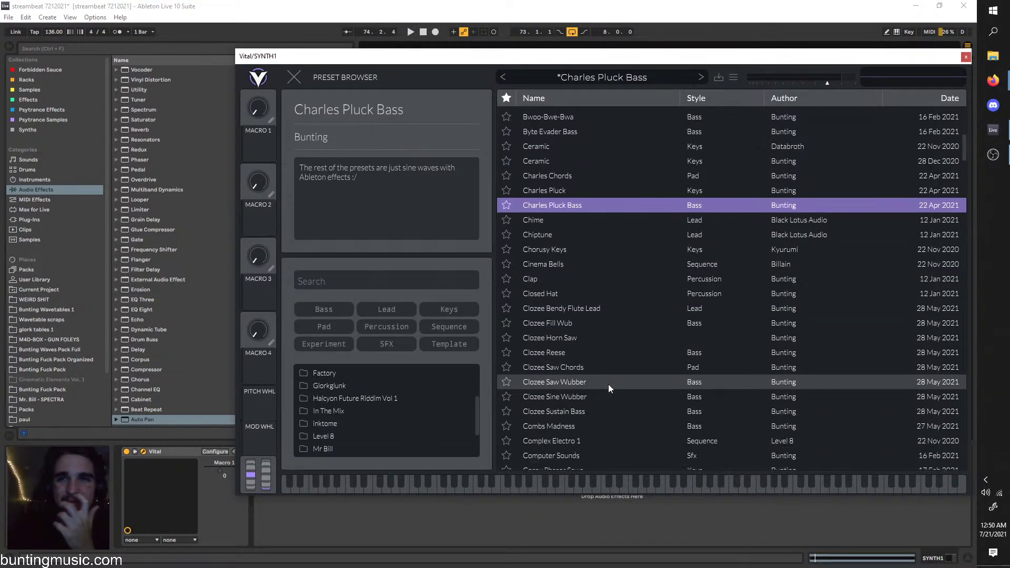
pyautogui.scroll(-6, 608, 384)
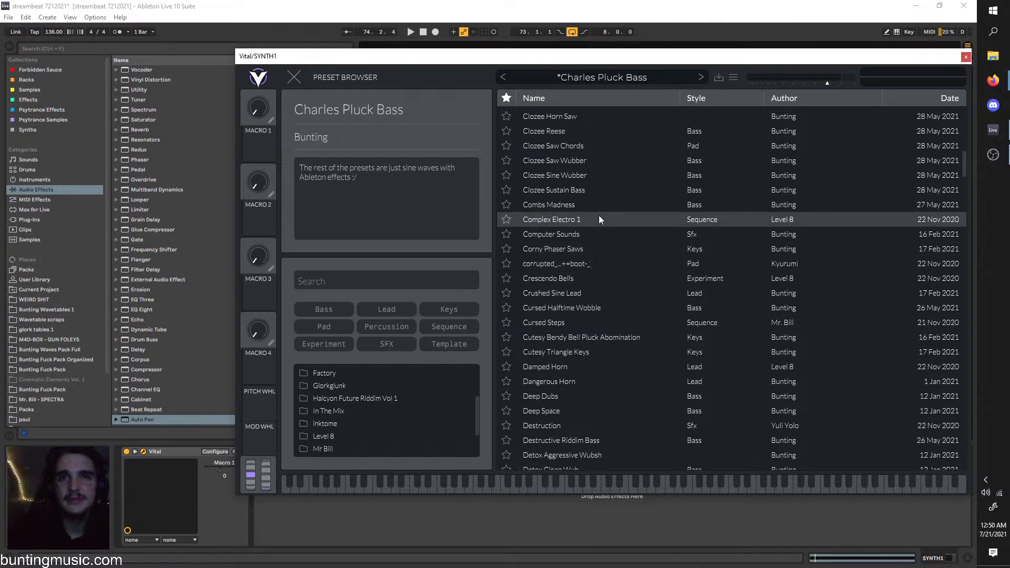
pyautogui.scroll(-5, 614, 173)
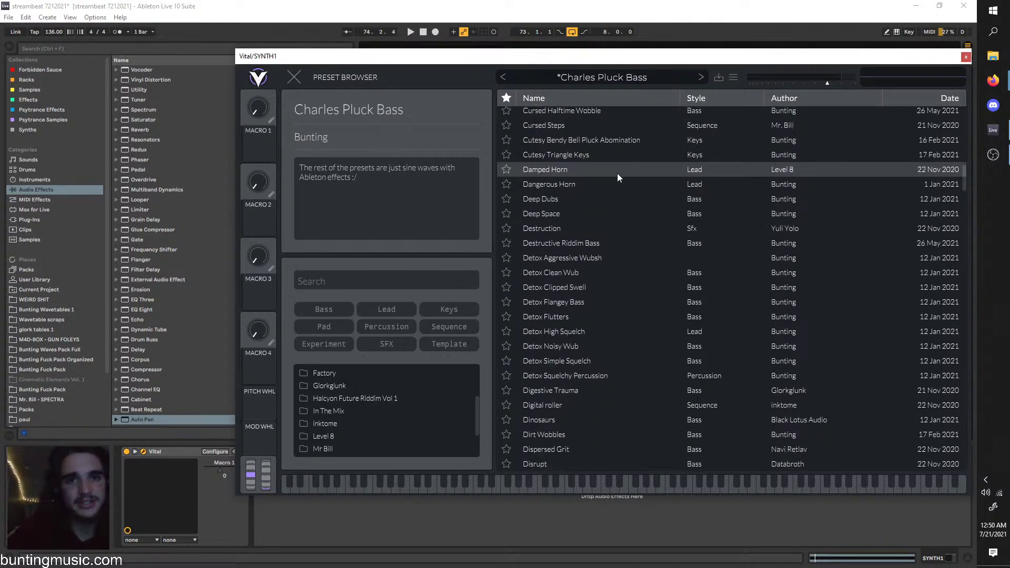
pyautogui.scroll(-3, 611, 200)
pyautogui.scroll(-1, 592, 279)
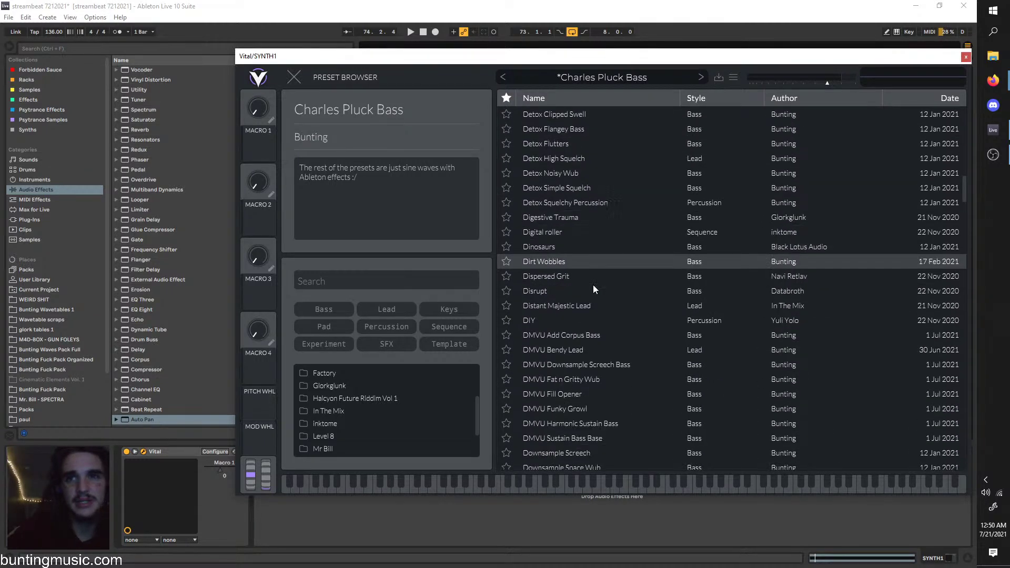
pyautogui.scroll(-2, 597, 390)
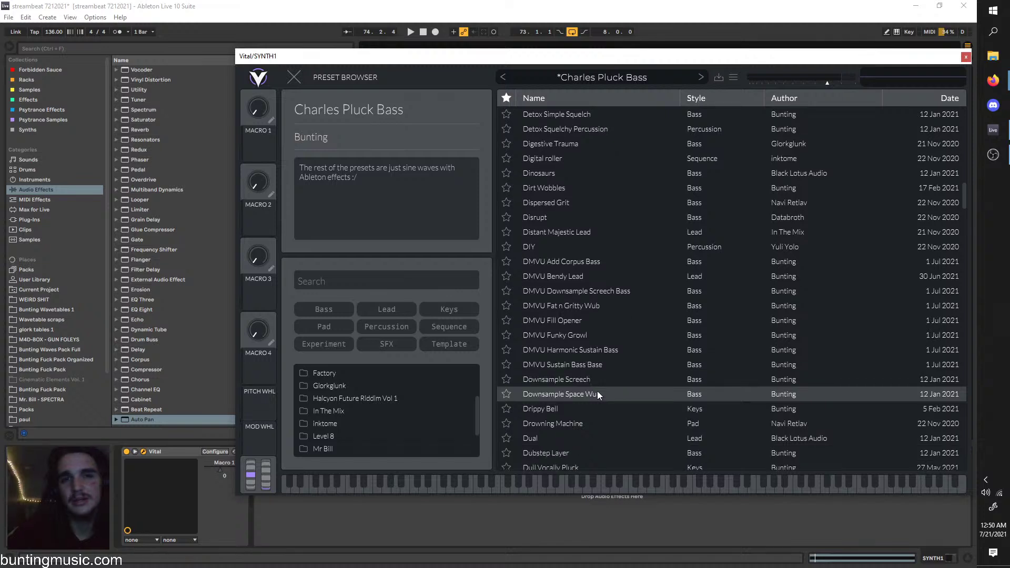
pyautogui.scroll(-1, 598, 394)
pyautogui.scroll(-1, 582, 393)
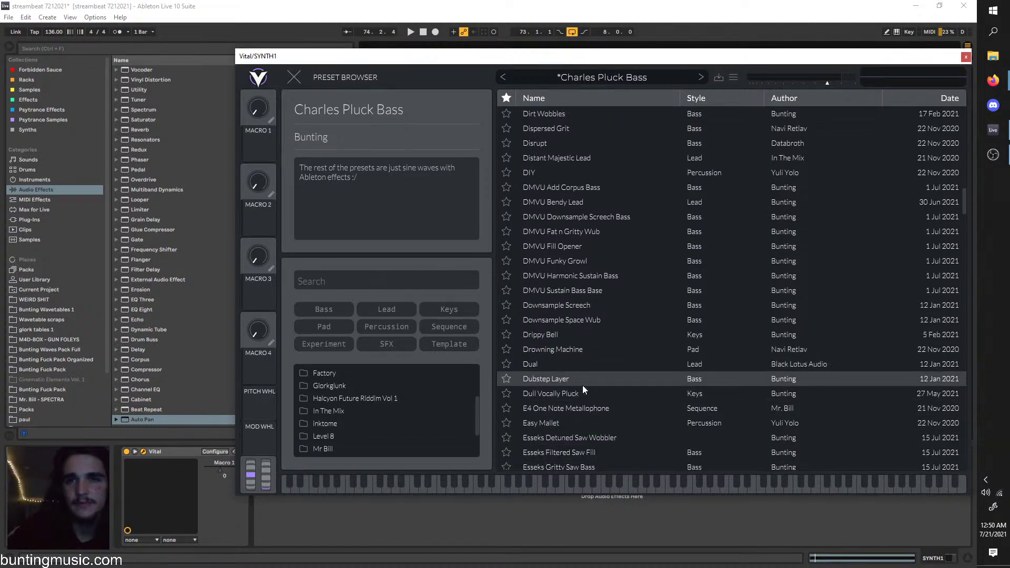
pyautogui.scroll(-2, 582, 385)
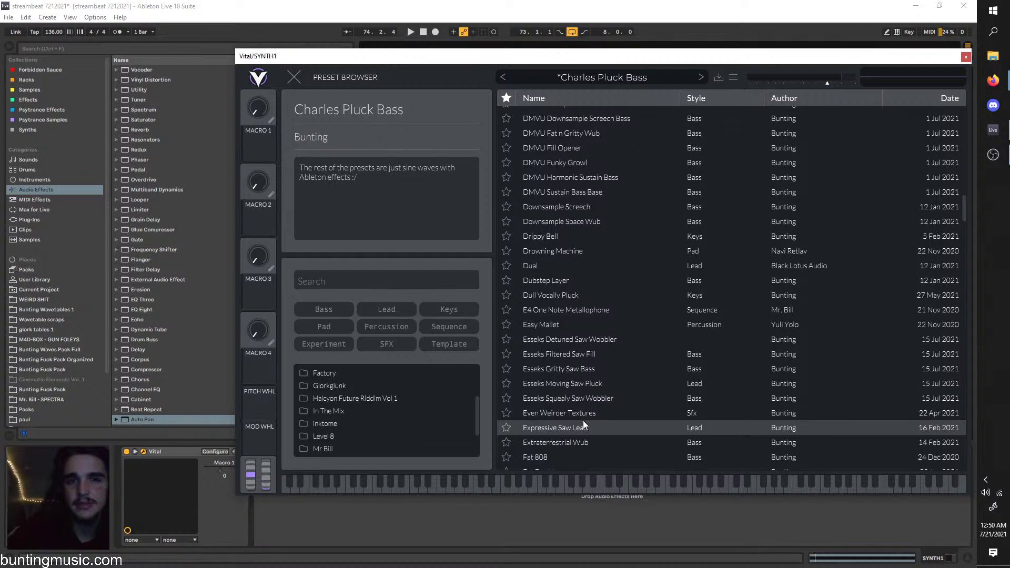
pyautogui.scroll(-1, 571, 447)
pyautogui.click(572, 451)
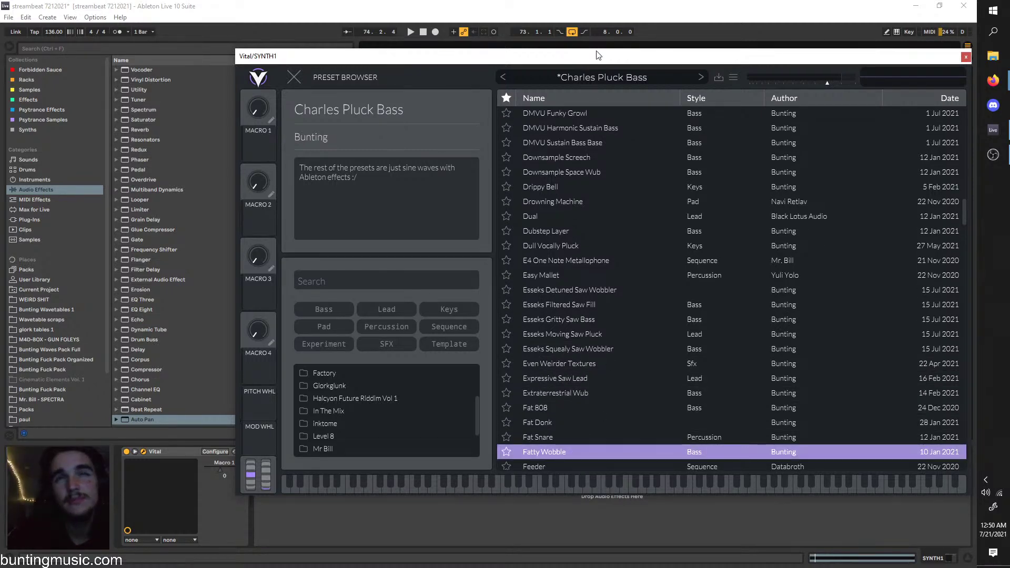
# Unsolo SYNTH1 track 11, close the Vital window and play the drop with all tracks sounding
pyautogui.moveTo(598, 55); pyautogui.dragTo(536, 303)
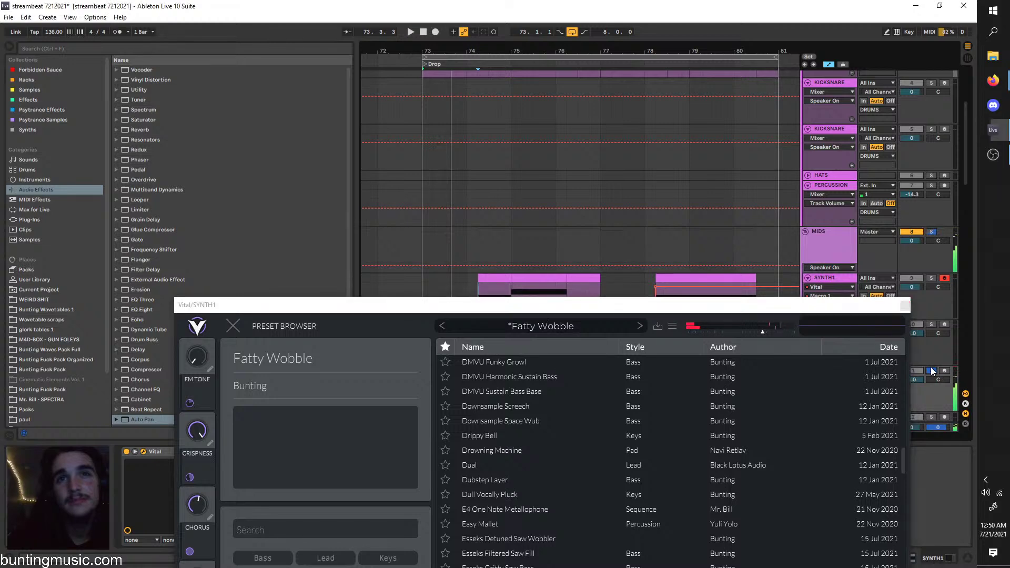
pyautogui.press('space')
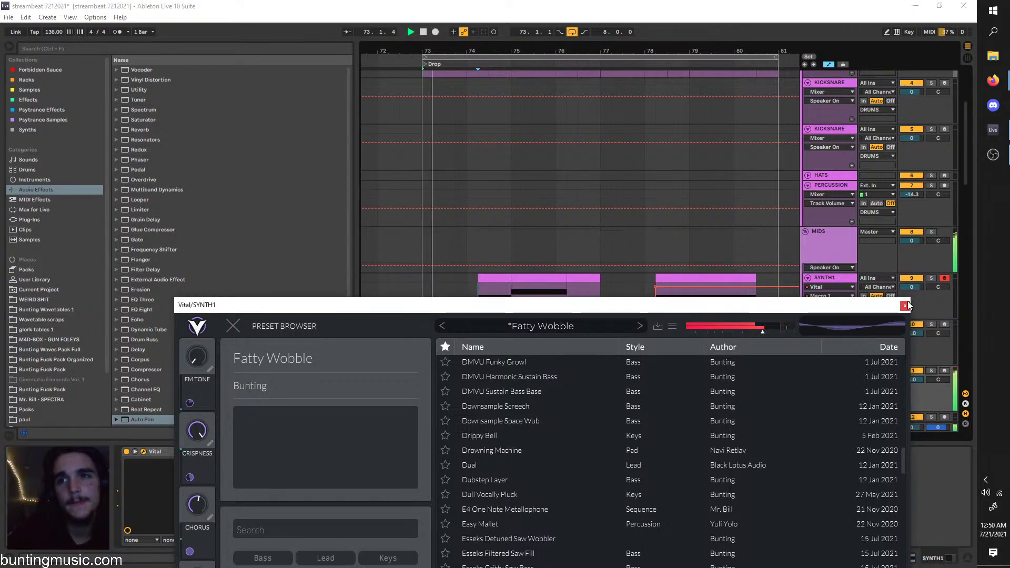
pyautogui.hotkey('ctrl', 'alt', 'p')
pyautogui.press('space')
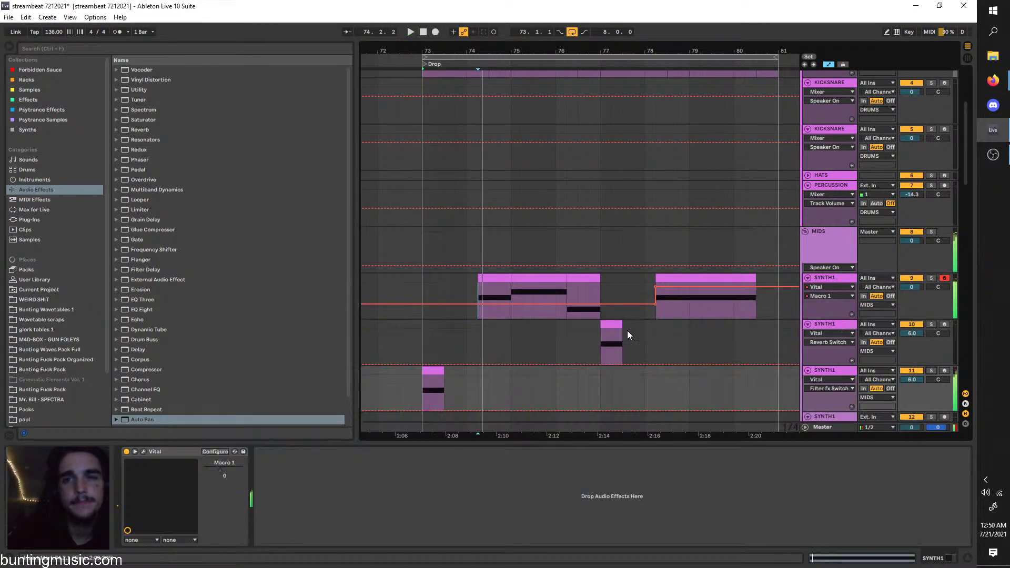
pyautogui.press('space')
pyautogui.click(428, 397)
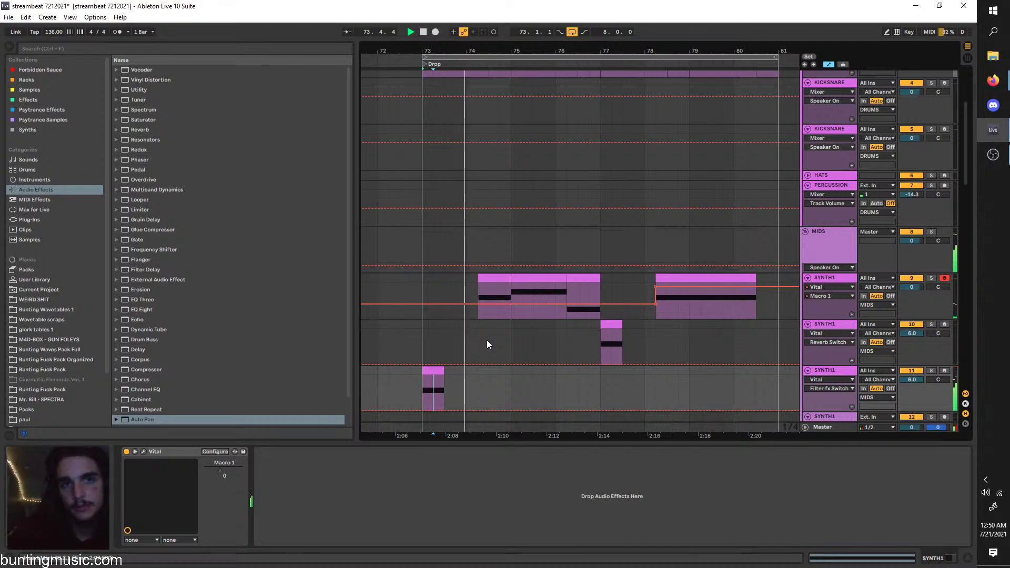
# Insert an audio track below SYNTH1 track 11 and search all browser content for "fill cymat"
pyautogui.rightClick(831, 374)
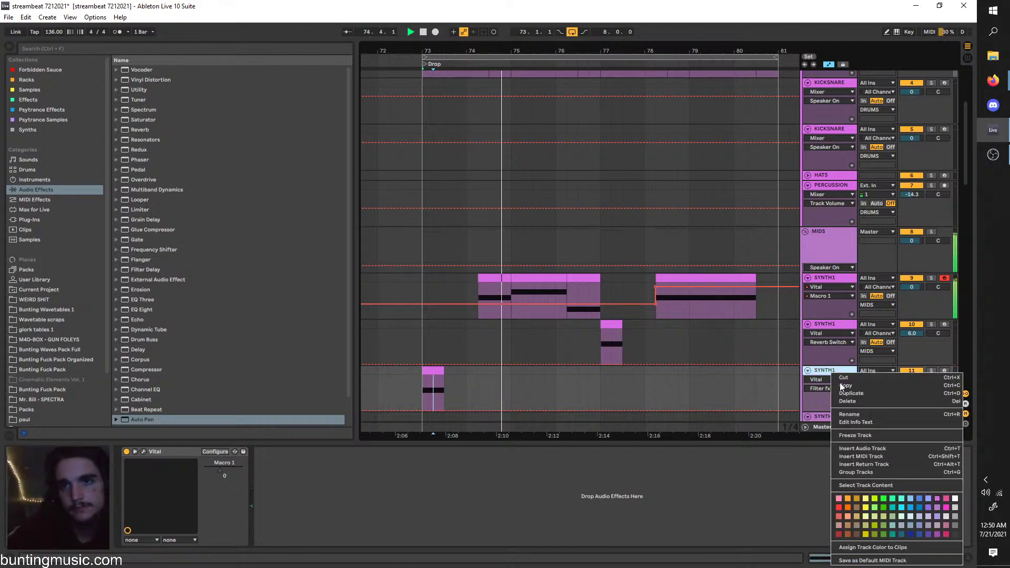
pyautogui.click(871, 449)
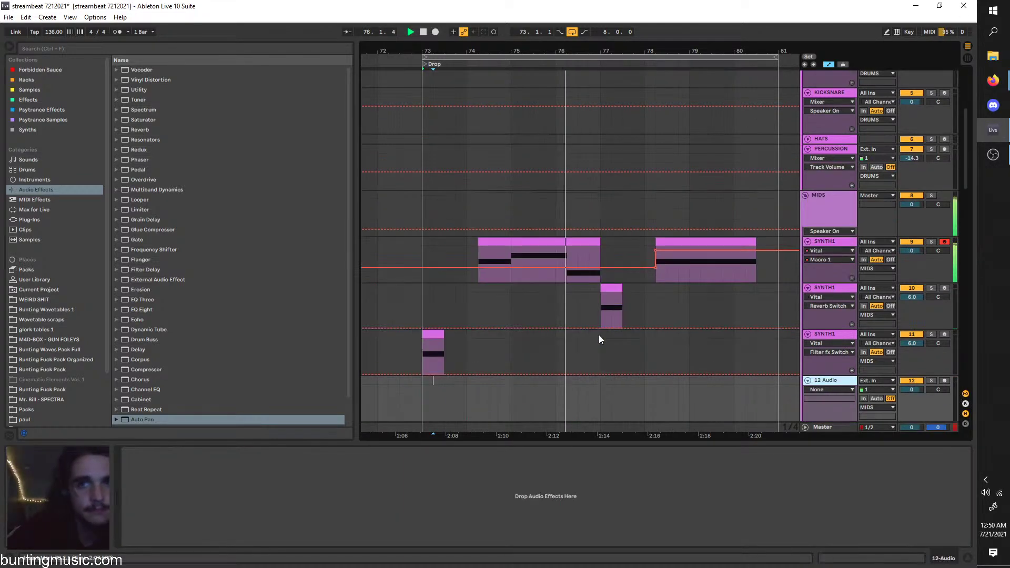
pyautogui.click(65, 51)
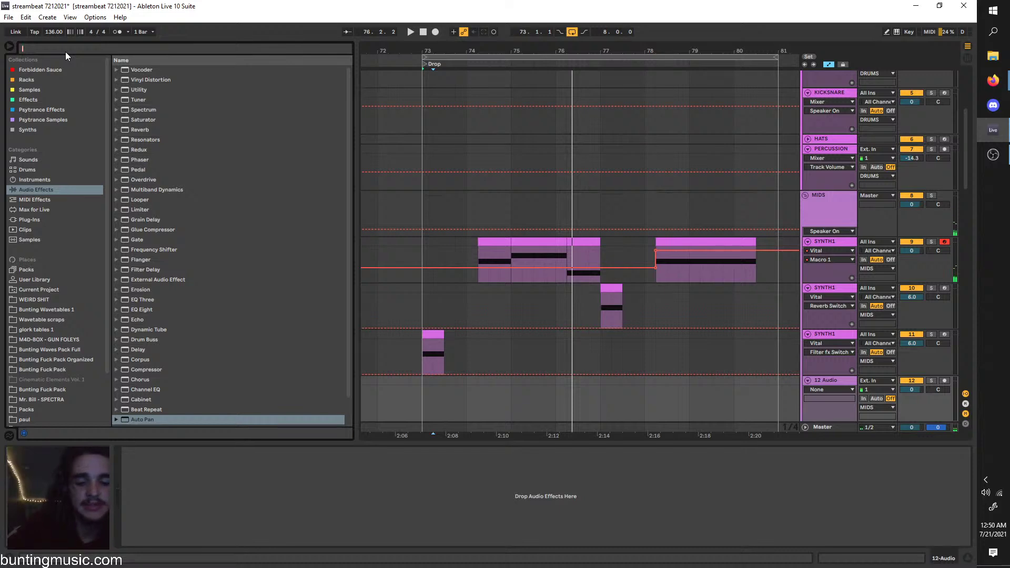
pyautogui.write('fill')
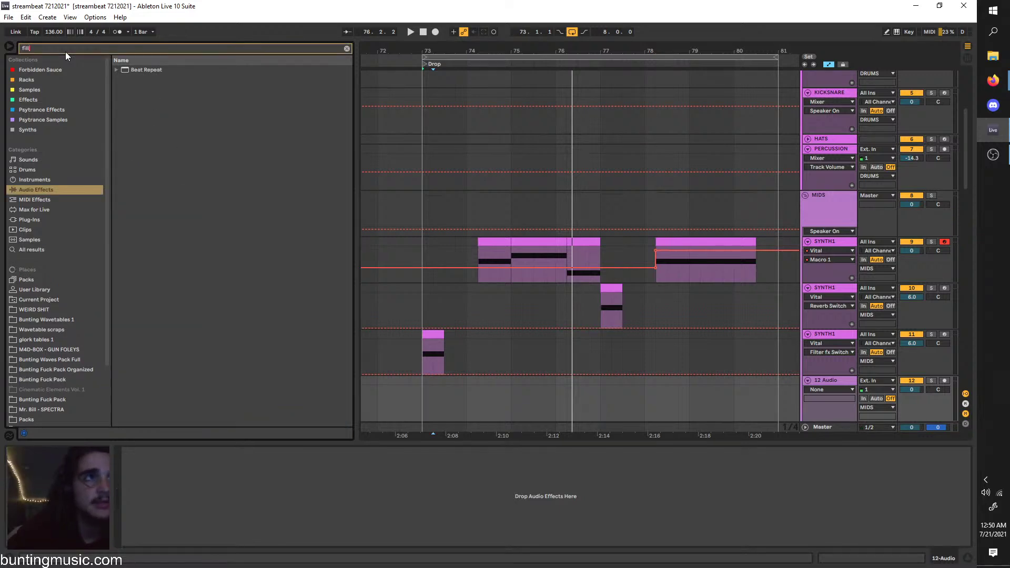
pyautogui.click(73, 247)
pyautogui.click(221, 232)
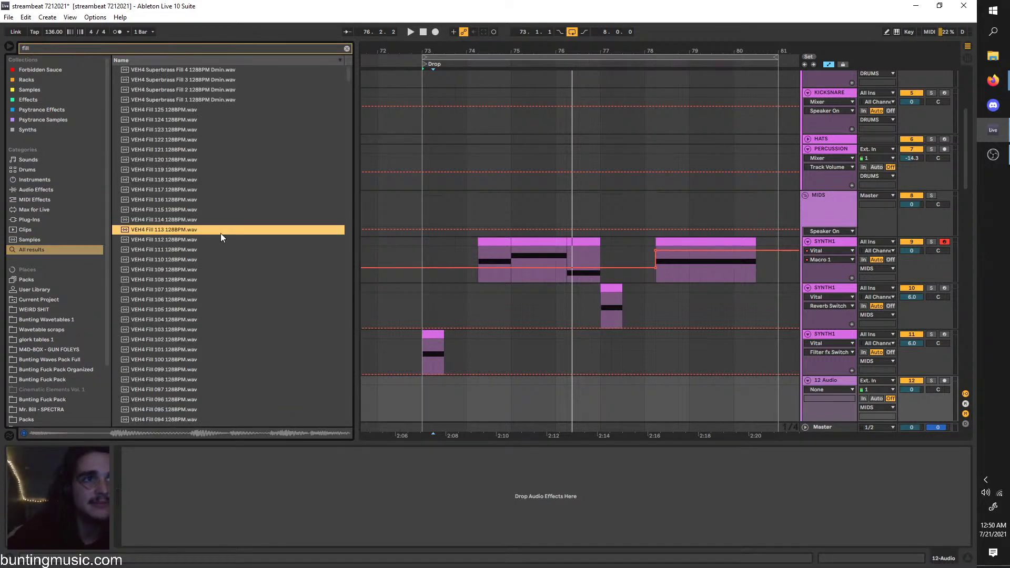
pyautogui.click(141, 49)
pyautogui.write('cymat')
# Audition the Cymatics Terror Fill samples in the search results, ending on Terror Fill 033
pyautogui.click(137, 210)
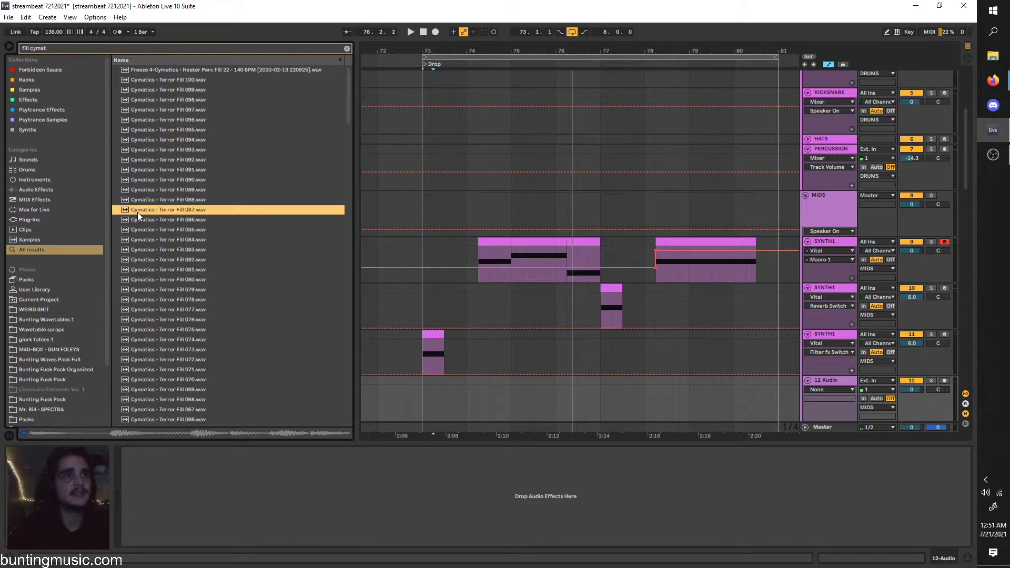
pyautogui.click(202, 171)
pyautogui.moveTo(349, 105); pyautogui.dragTo(205, 273)
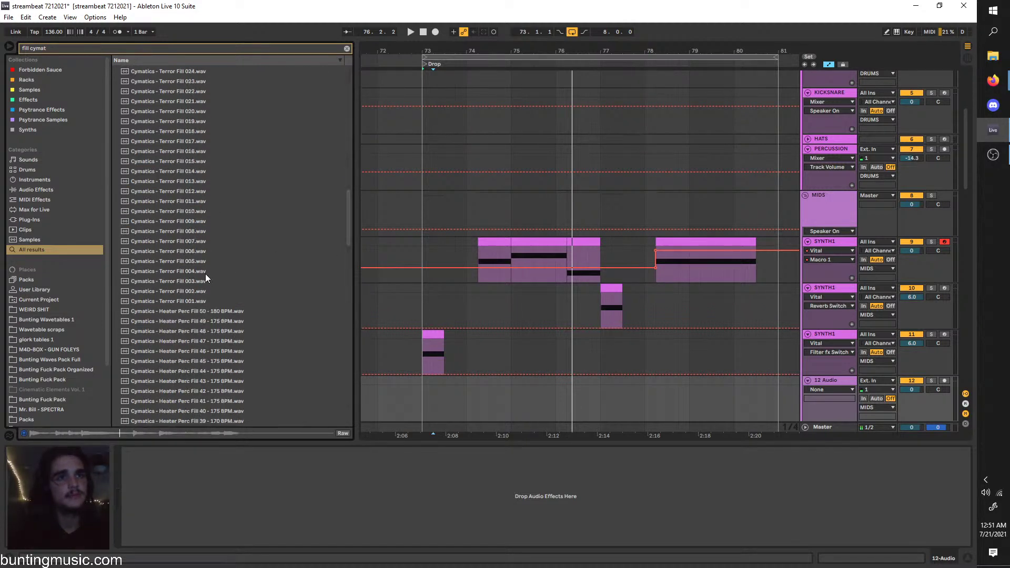
pyautogui.click(205, 272)
pyautogui.click(228, 172)
pyautogui.scroll(2, 229, 169)
pyautogui.click(219, 157)
pyautogui.scroll(2, 221, 165)
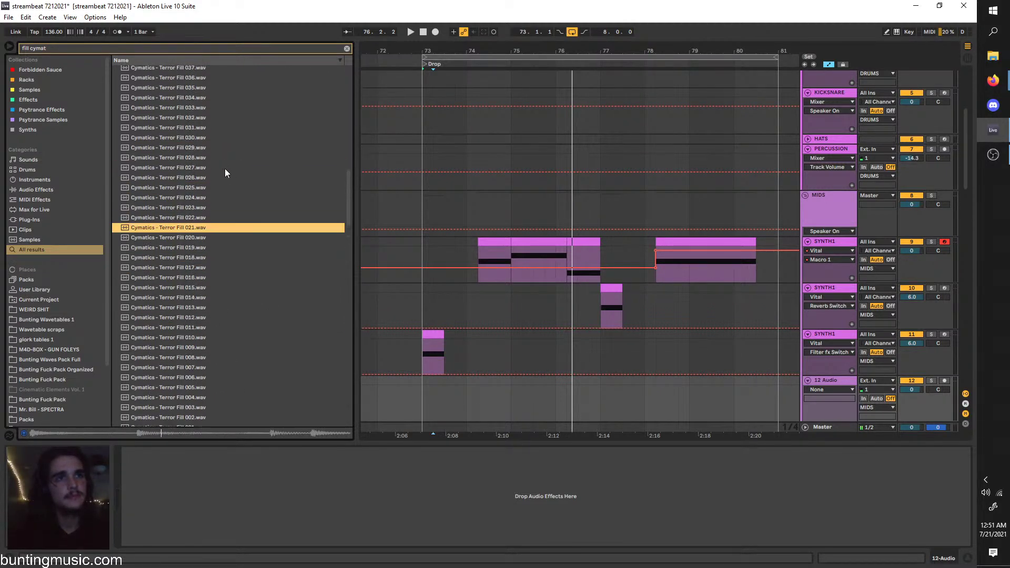
pyautogui.click(225, 168)
pyautogui.scroll(3, 219, 176)
pyautogui.click(213, 179)
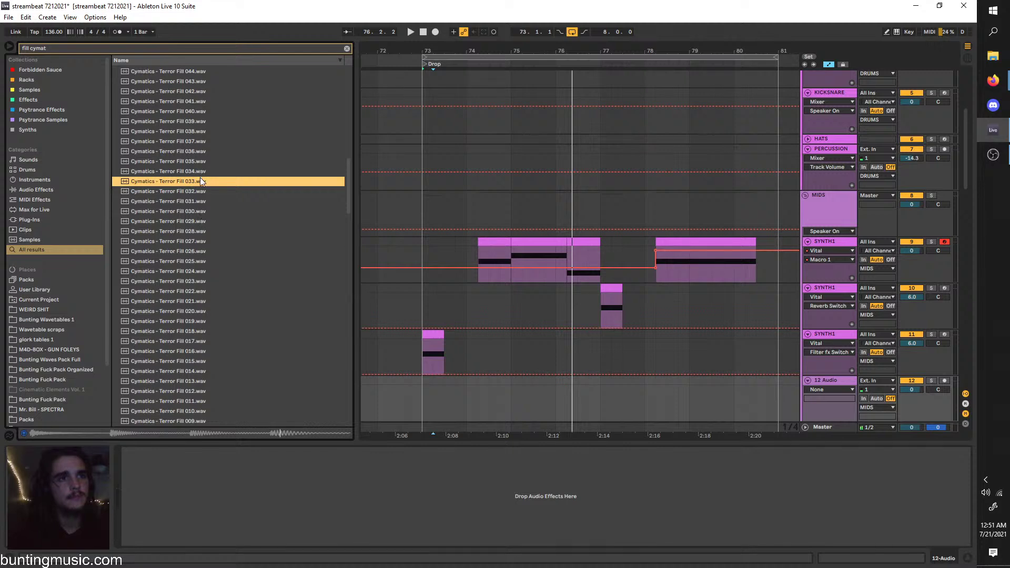
# Place the Cymatics Terror Fill 033 sample on the new audio track at 73.3 and play it from the drop start
pyautogui.moveTo(204, 182); pyautogui.dragTo(443, 386)
pyautogui.click(422, 384)
pyautogui.press('space')
pyautogui.scroll(5, 425, 384)
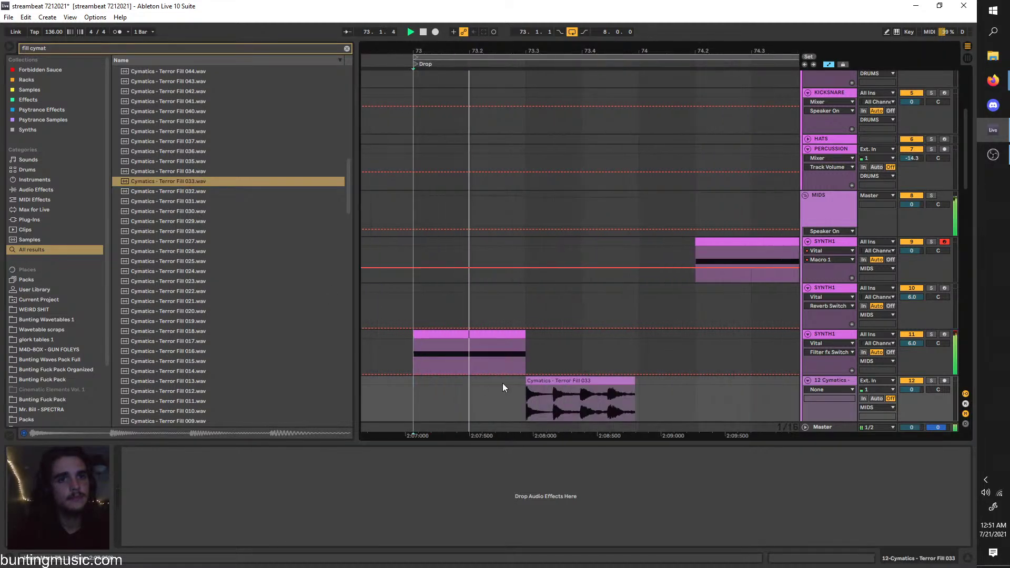
pyautogui.hscroll(1, 605, 382)
pyautogui.click(619, 382)
pyautogui.press('space')
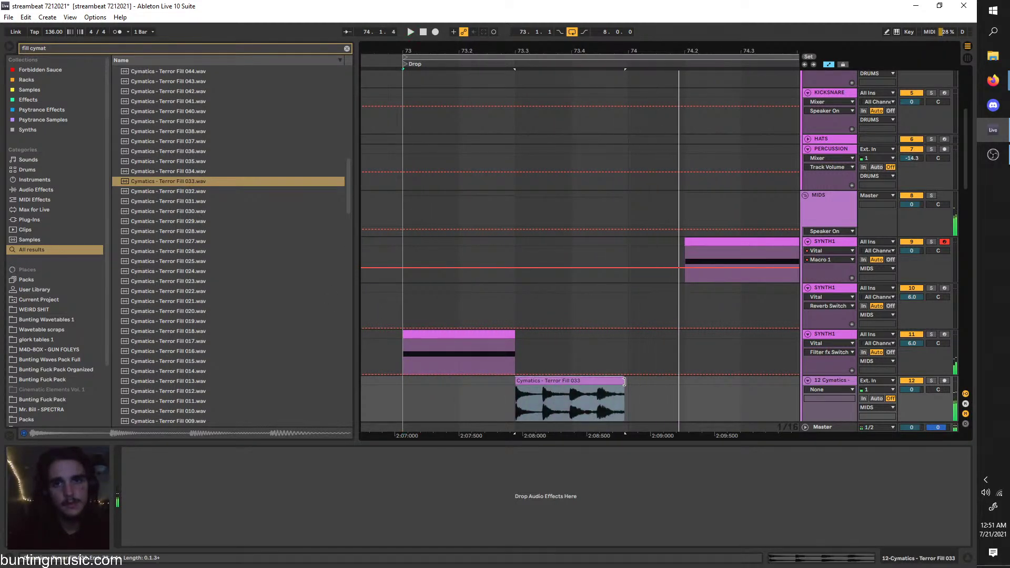
# Copy the Terror Fill 033 clip to 77.3 on the same audio track, directly after SYNTH1 track 10's clip
pyautogui.click(518, 402)
pyautogui.press('space')
pyautogui.scroll(-5, 535, 382)
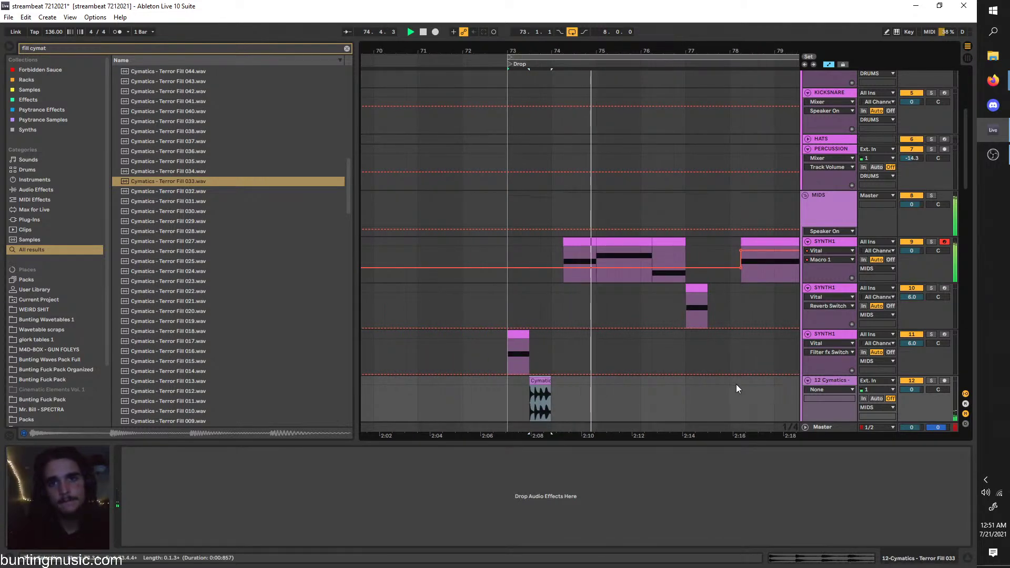
pyautogui.click(718, 381)
pyautogui.hotkey('ctrl', 'v')
pyautogui.scroll(4, 718, 382)
pyautogui.moveTo(730, 384); pyautogui.dragTo(706, 384)
pyautogui.scroll(-3, 591, 377)
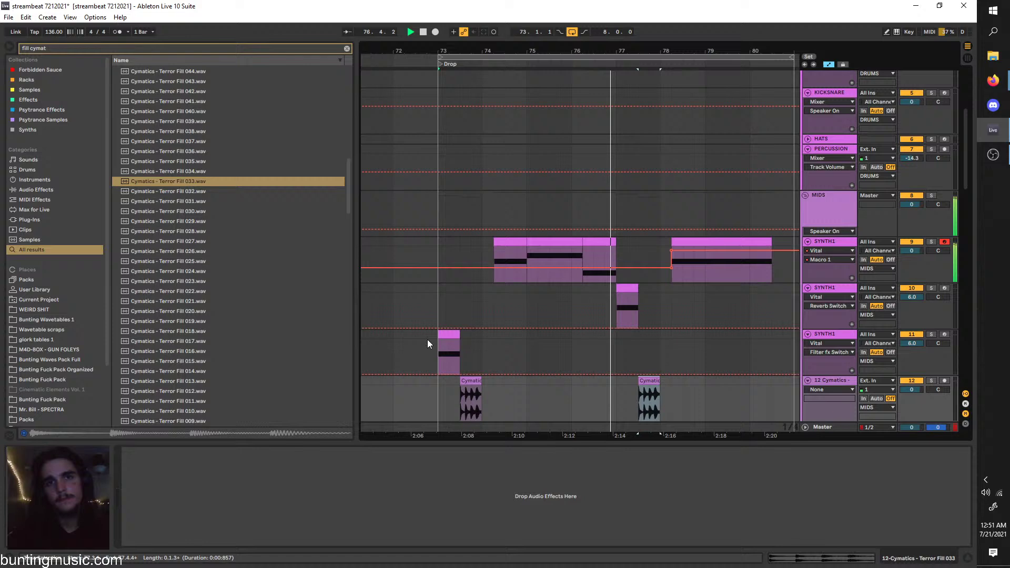
# Duplicate SYNTH1 track 11, move the copy's clip from the drop start to 73.3 and play it
pyautogui.click(839, 340)
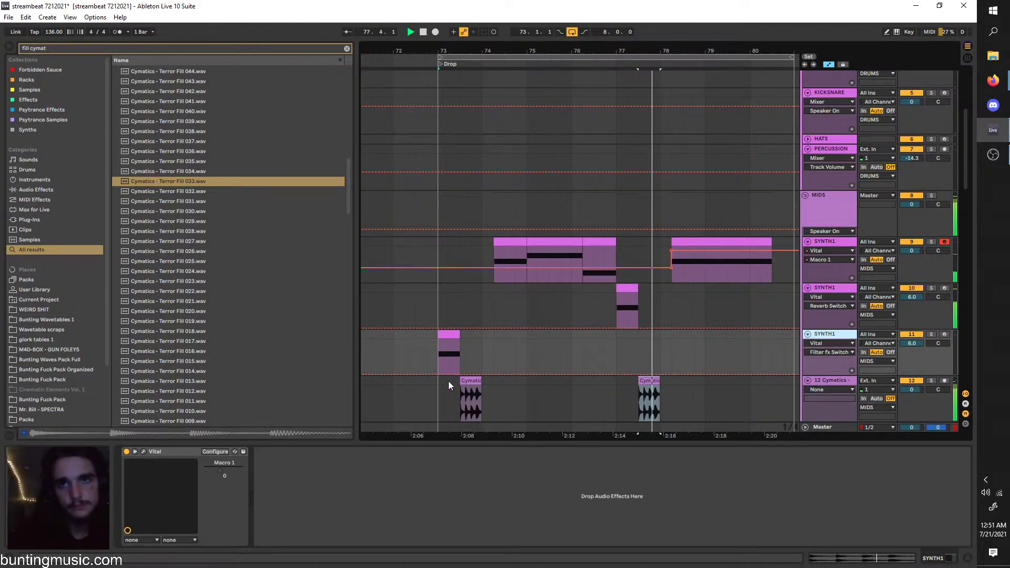
pyautogui.hotkey('ctrl', 'd')
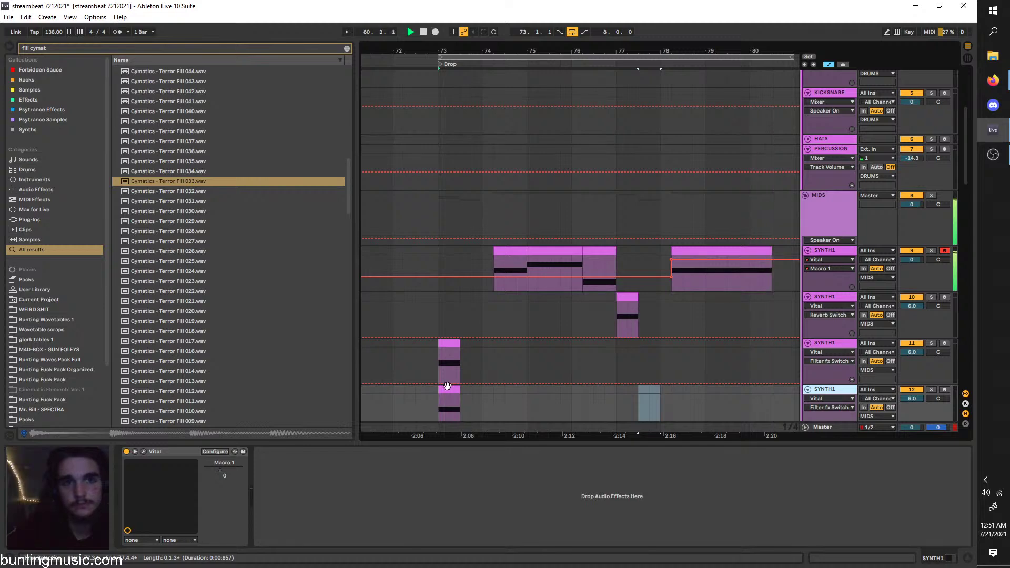
pyautogui.press('space')
pyautogui.moveTo(447, 388); pyautogui.dragTo(472, 393)
pyautogui.press('space')
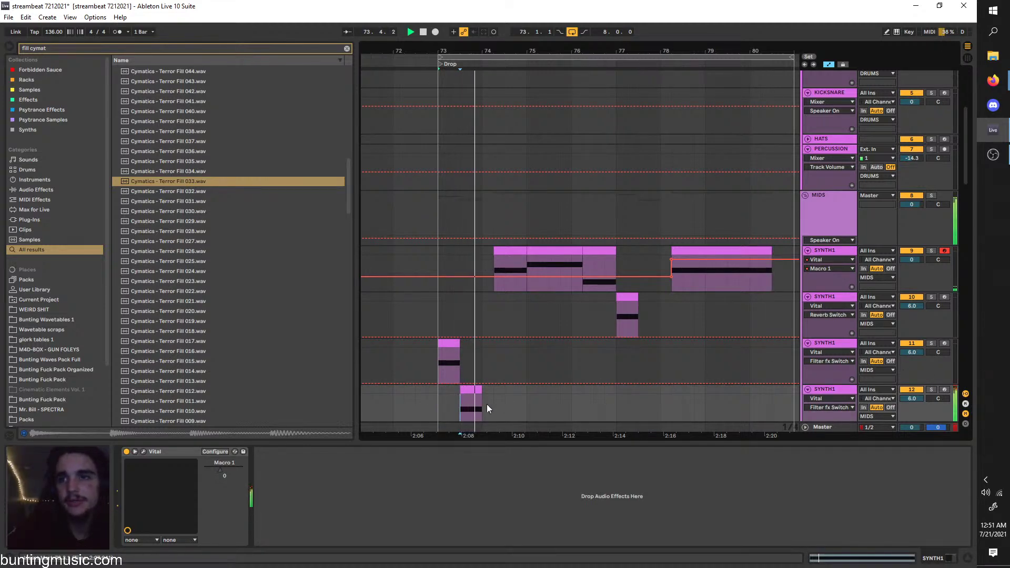
# Move the clip on SYNTH1 track 12 to 74.1.1, trim it to one beat and play from the drop start
pyautogui.scroll(-1, 437, 395)
pyautogui.moveTo(466, 359); pyautogui.dragTo(489, 359)
pyautogui.moveTo(504, 358); pyautogui.dragTo(493, 358)
pyautogui.click(442, 360)
pyautogui.press('space')
pyautogui.press('space')
pyautogui.hscroll(-2, 489, 361)
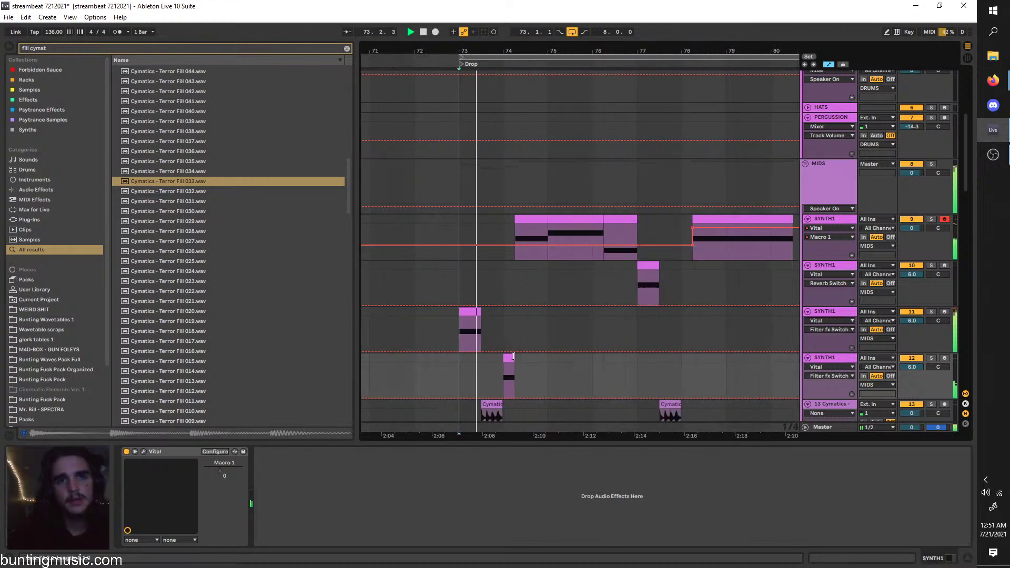
# Copy the one-beat clip on SYNTH1 track 12 to 78.1.1 on the same track
pyautogui.hscroll(1, 500, 398)
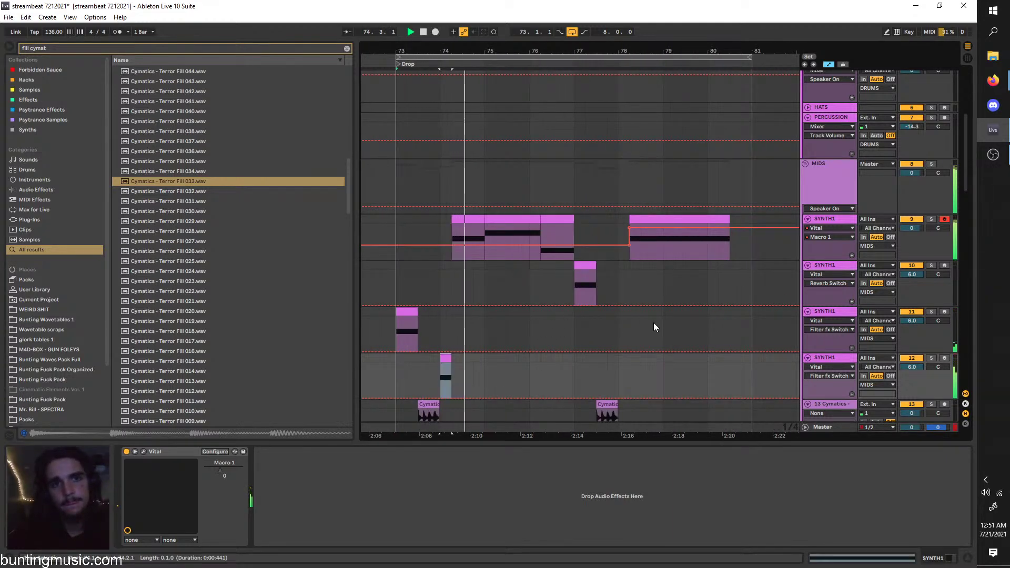
pyautogui.click(615, 362)
pyautogui.click(620, 362)
pyautogui.hotkey('ctrl', 'v')
pyautogui.scroll(3, 619, 357)
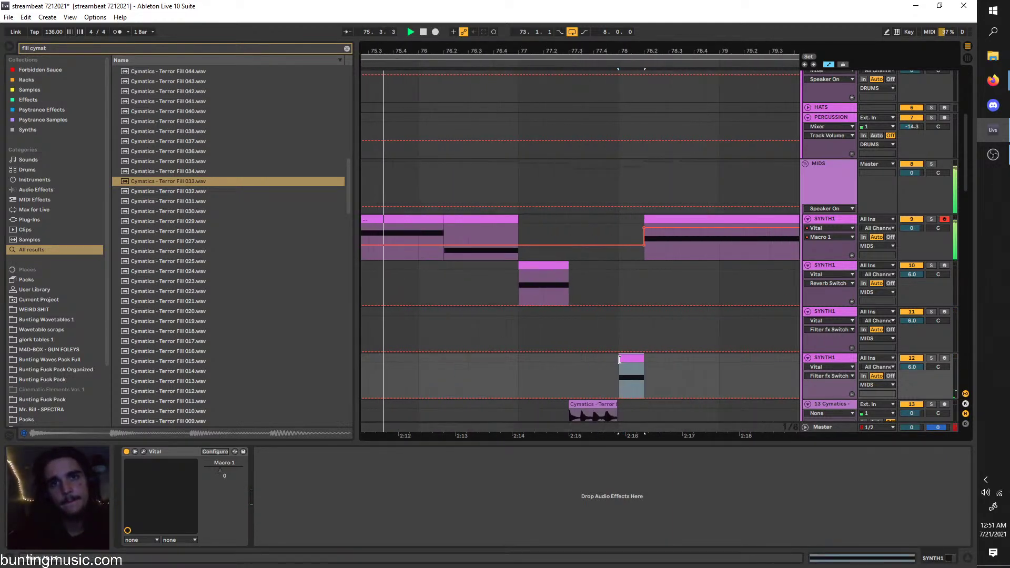
# Search the audio effects for "ott" and add the OTT Multiband Dynamics preset to SYNTH1 track 9
pyautogui.click(836, 219)
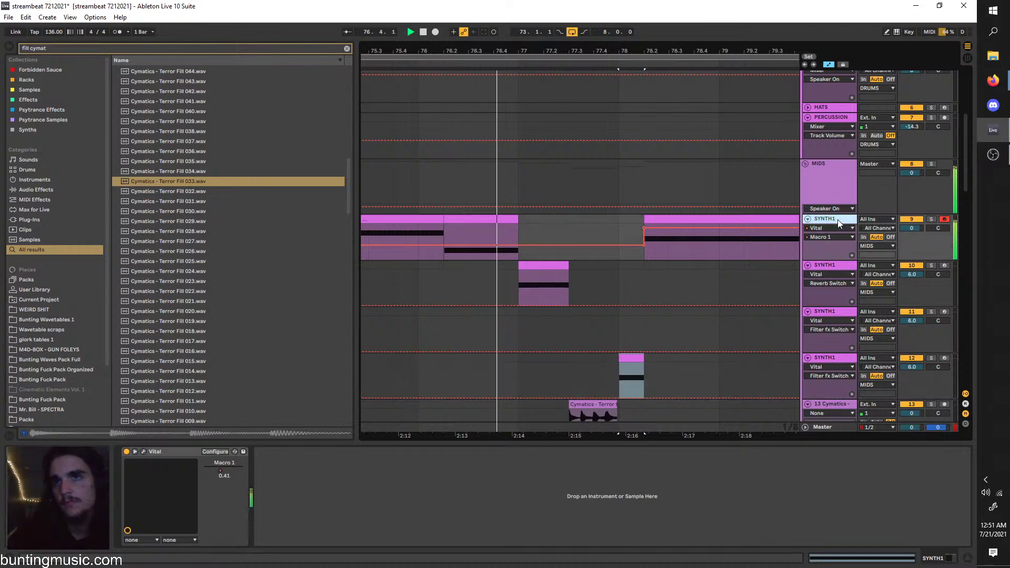
pyautogui.click(93, 46)
pyautogui.write('ott')
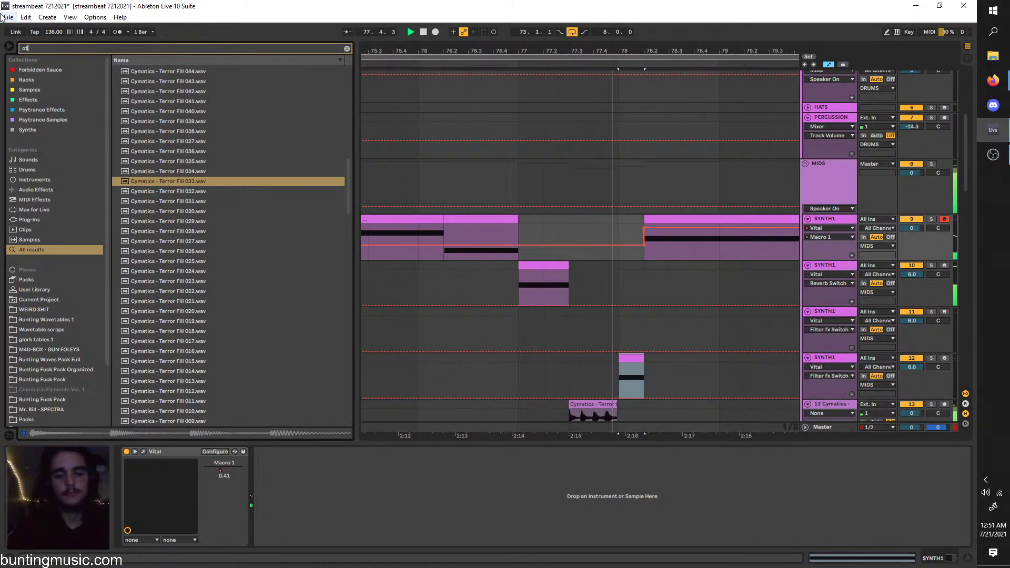
pyautogui.click(26, 193)
pyautogui.click(121, 70)
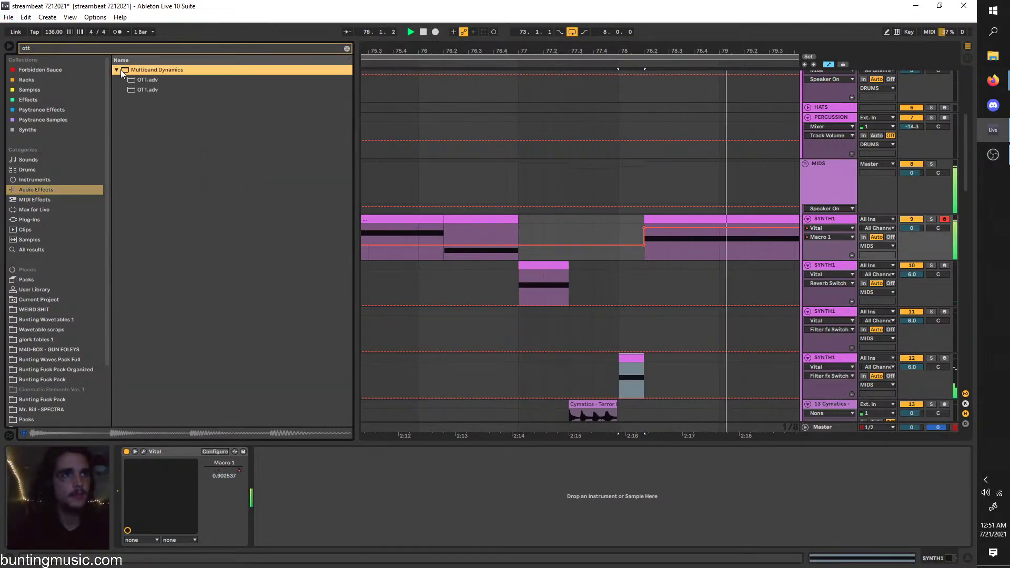
pyautogui.click(130, 79)
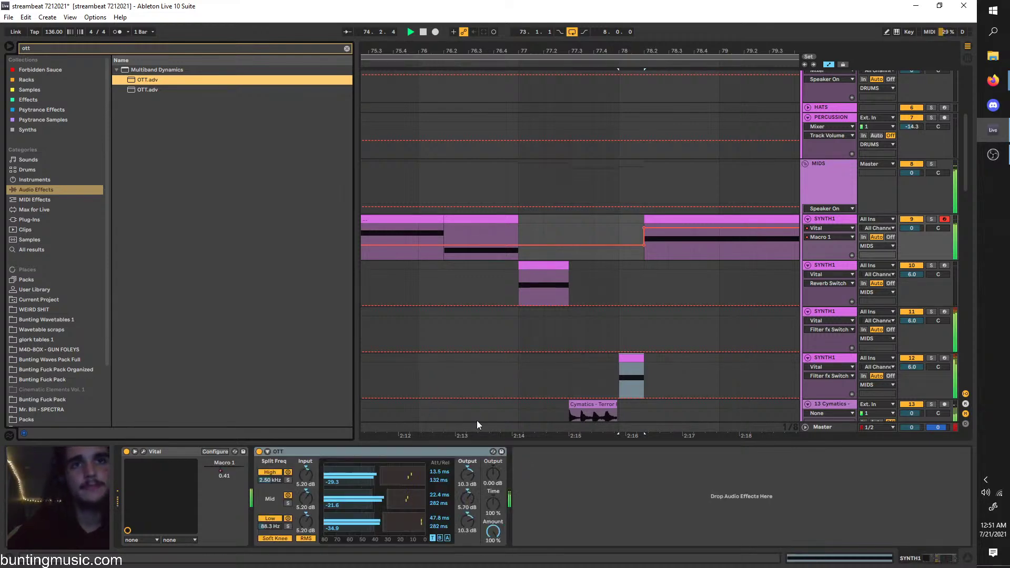
# Raise the OTT output gain on SYNTH1 track 9 to about 13 dB and set its time scaling to 1000%
pyautogui.moveTo(498, 484); pyautogui.dragTo(498, 462)
pyautogui.moveTo(492, 502); pyautogui.dragTo(492, 452)
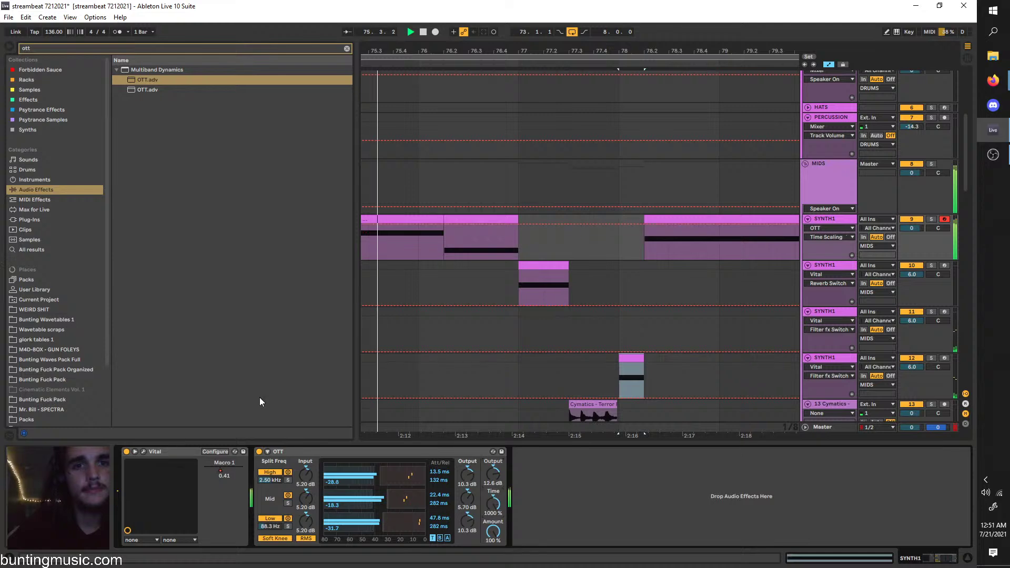
# Search the audio effects for "sat", insert Saturator ahead of OTT on SYNTH1 track 9 and enable its Soft Clip
pyautogui.moveTo(48, 46); pyautogui.dragTo(1, 36)
pyautogui.write('sat')
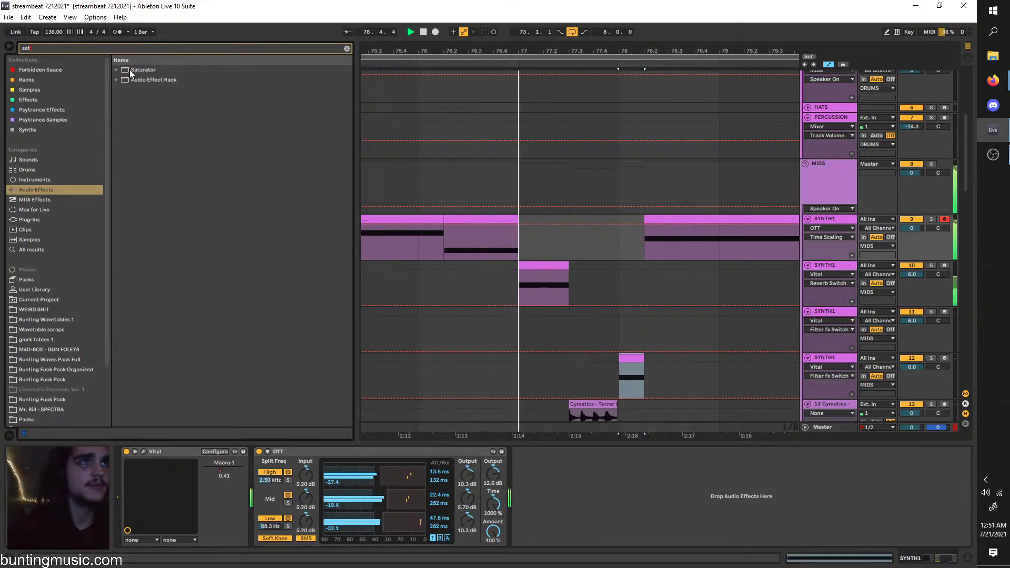
pyautogui.moveTo(143, 69); pyautogui.dragTo(270, 482)
pyautogui.click(427, 480)
# Listen to the drop, open the Vital editor on SYNTH1 track 9 to view its patch and close it again
pyautogui.scroll(-3, 367, 329)
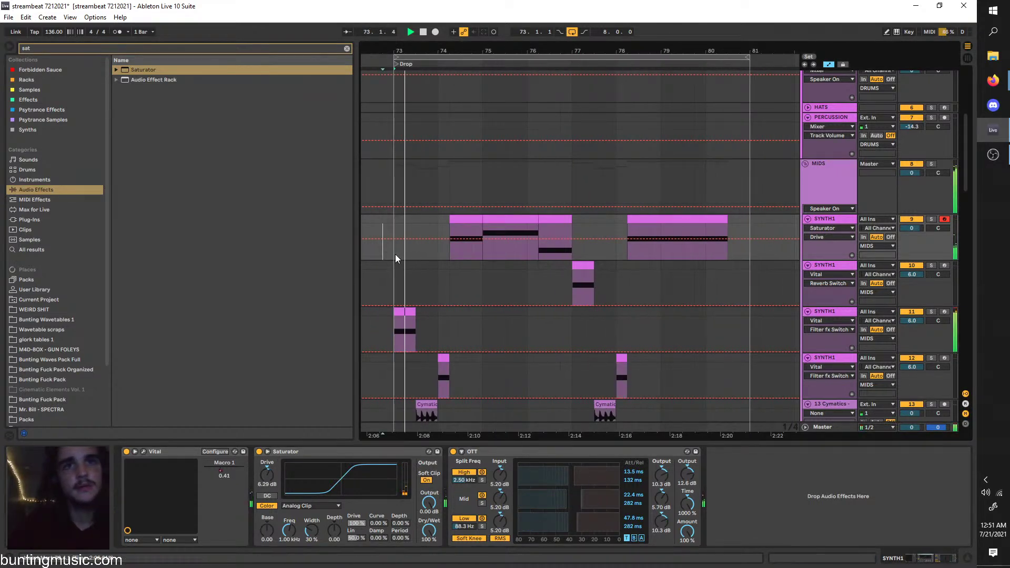
pyautogui.scroll(-2, 416, 315)
pyautogui.click(427, 348)
pyautogui.scroll(-1, 468, 357)
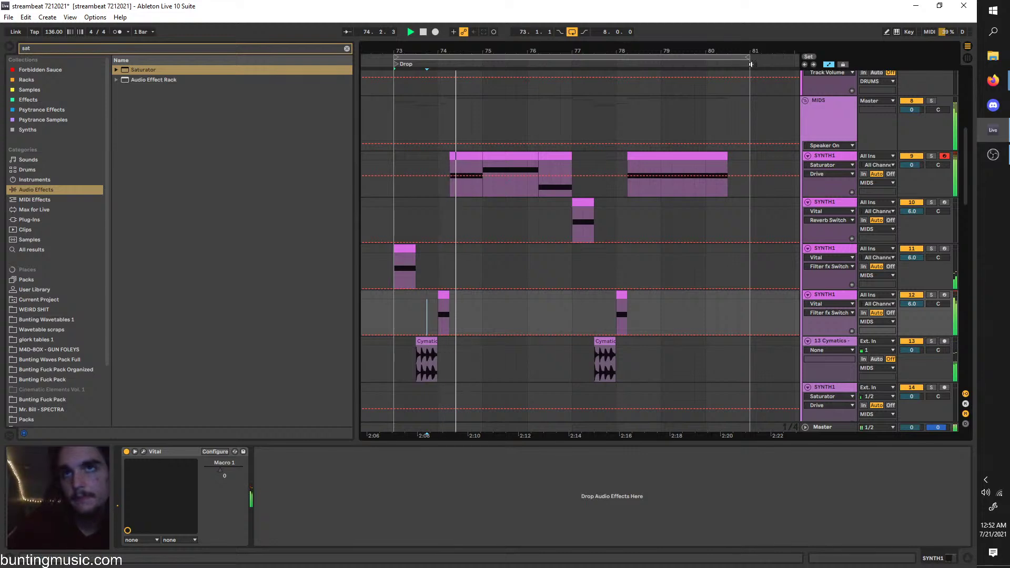
pyautogui.click(827, 157)
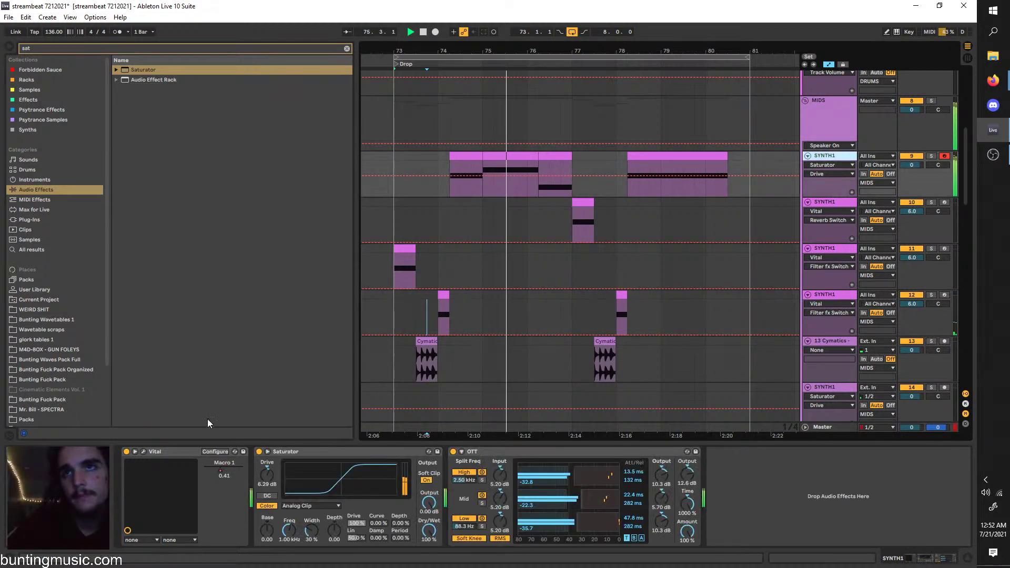
pyautogui.click(144, 452)
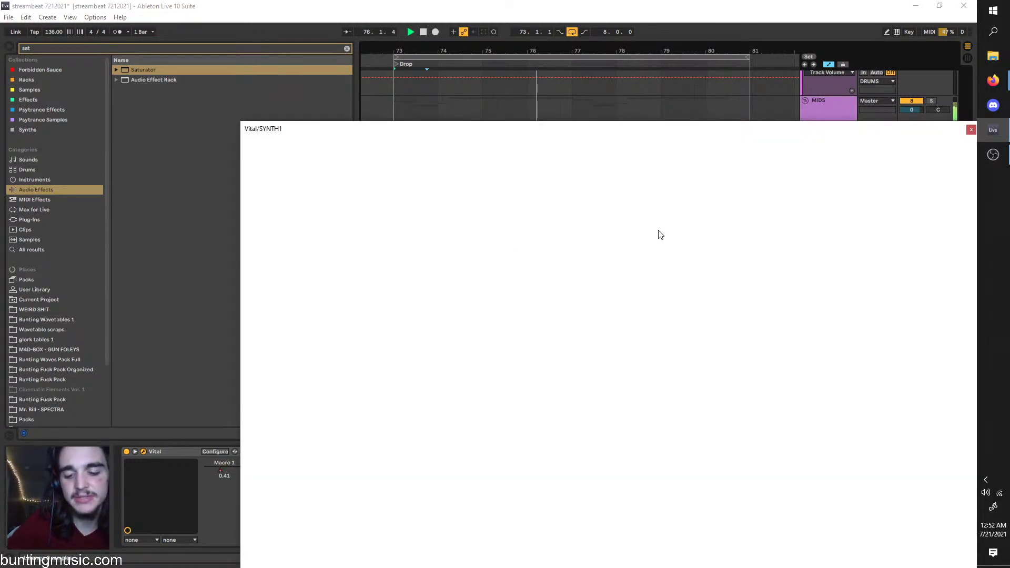
pyautogui.moveTo(718, 147); pyautogui.dragTo(520, 43)
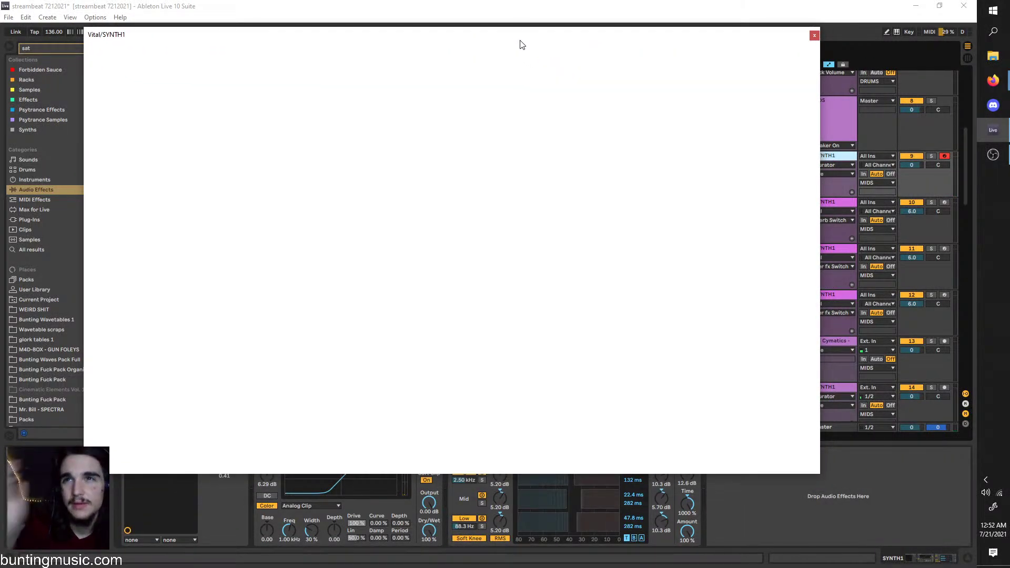
pyautogui.moveTo(517, 43); pyautogui.dragTo(618, 70)
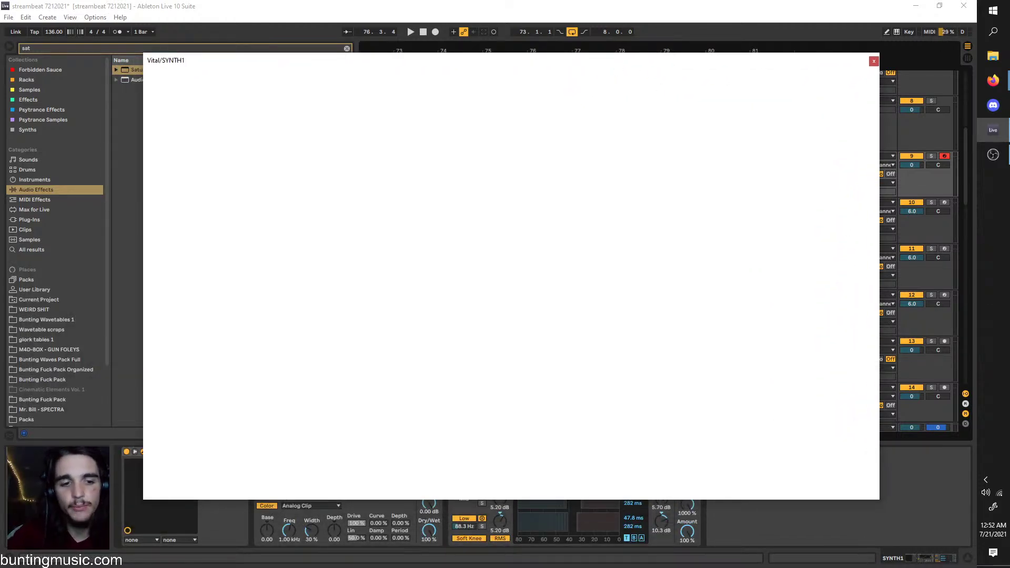
pyautogui.hotkey('alt', 'Tab')
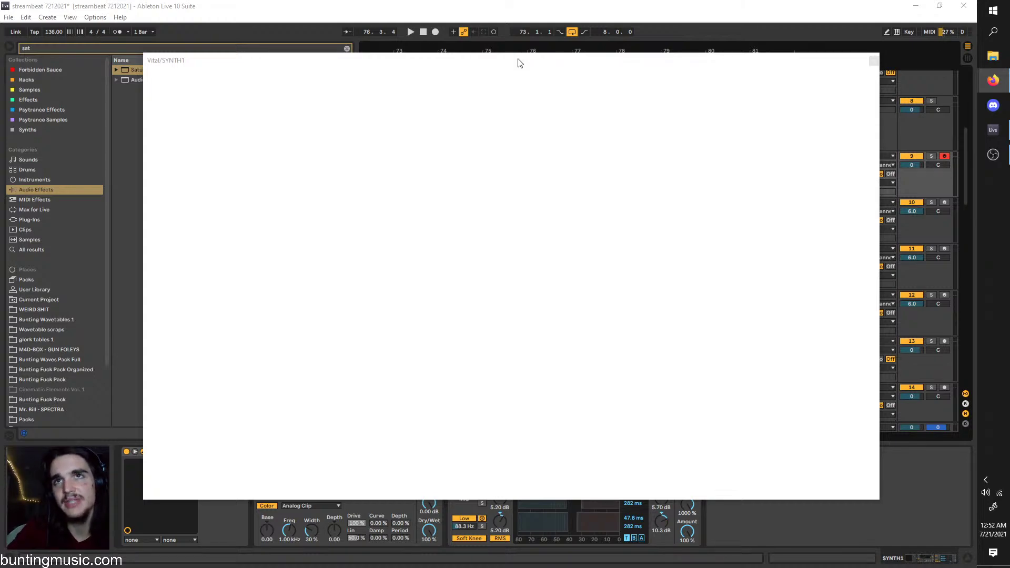
pyautogui.moveTo(520, 63); pyautogui.dragTo(514, 35)
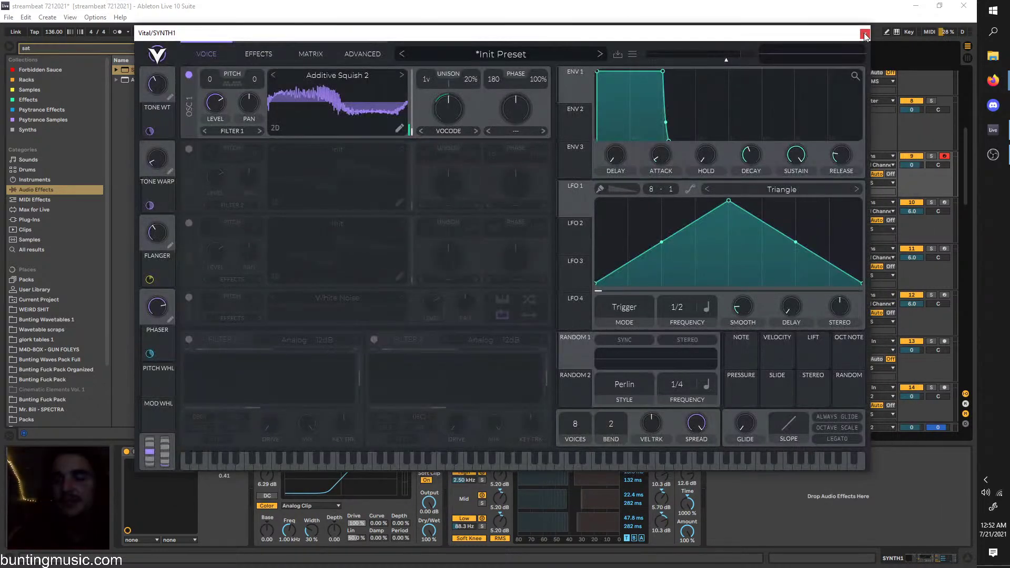
pyautogui.click(865, 34)
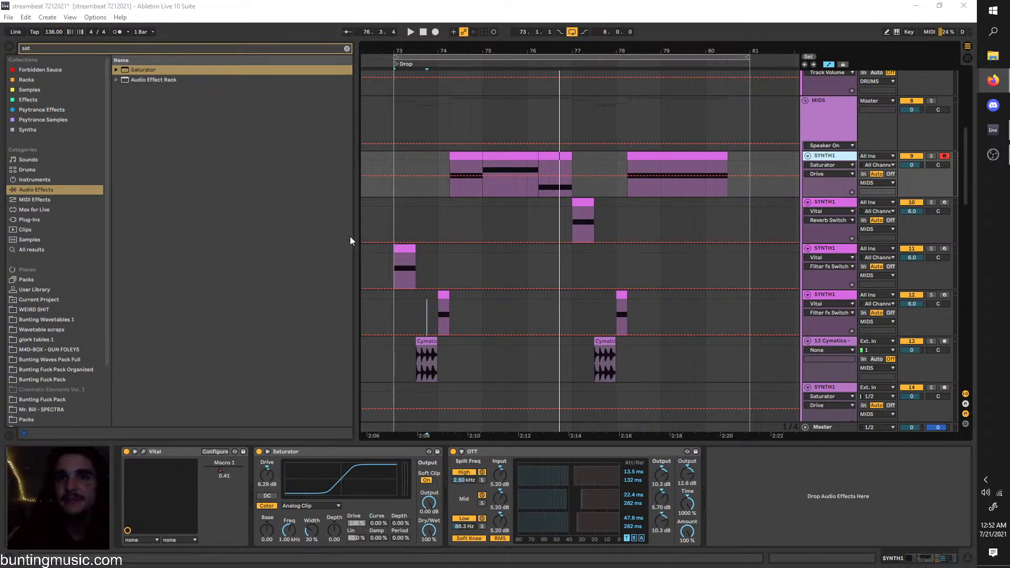
# Duplicate the clip at bar 77 on SYNTH1 track 10 and move the copy to 80.3 on the same track
pyautogui.click(395, 192)
pyautogui.press('space')
pyautogui.scroll(5, 592, 206)
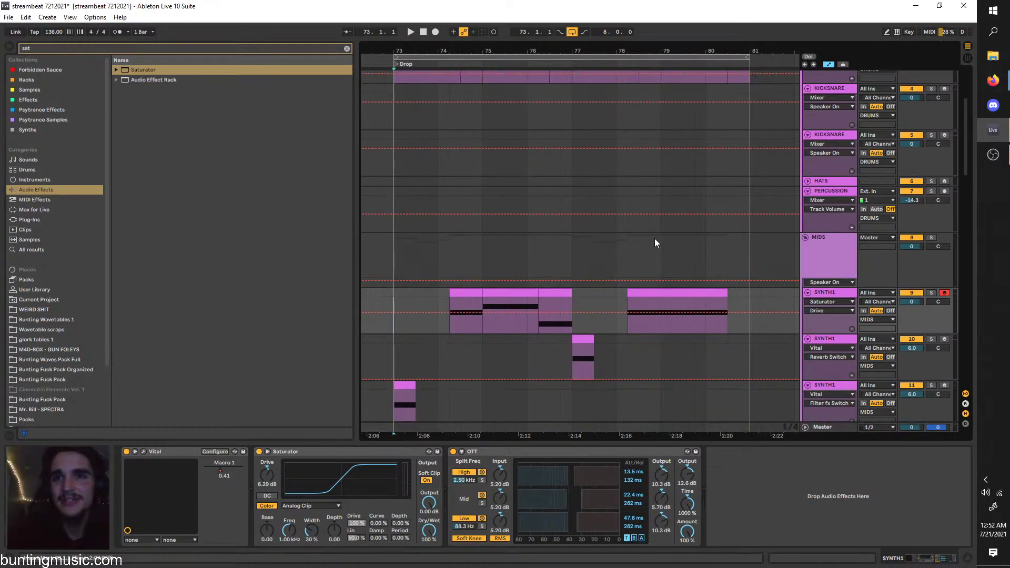
pyautogui.scroll(3, 655, 238)
pyautogui.scroll(-3, 654, 242)
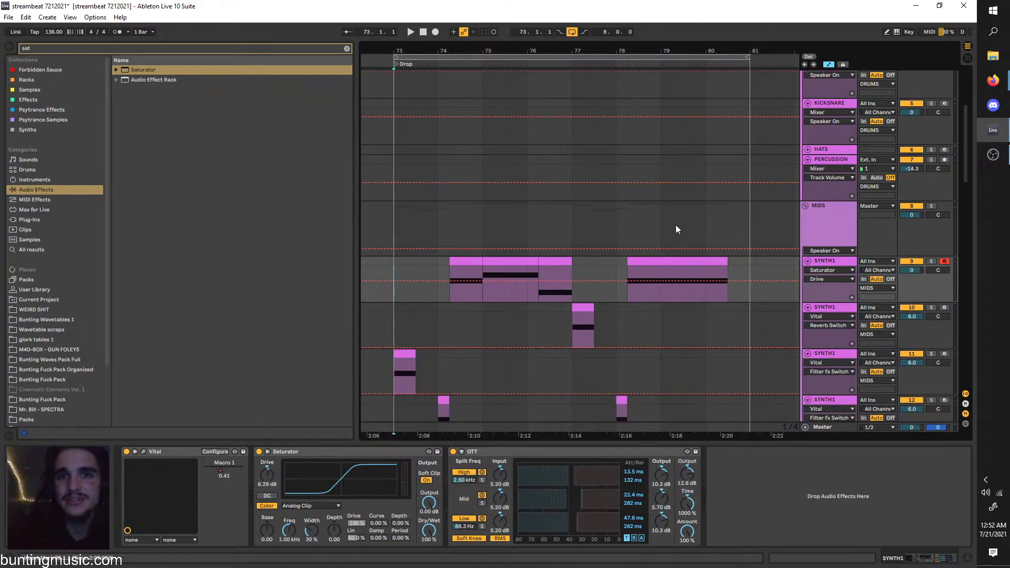
pyautogui.scroll(-1, 698, 209)
pyautogui.click(577, 296)
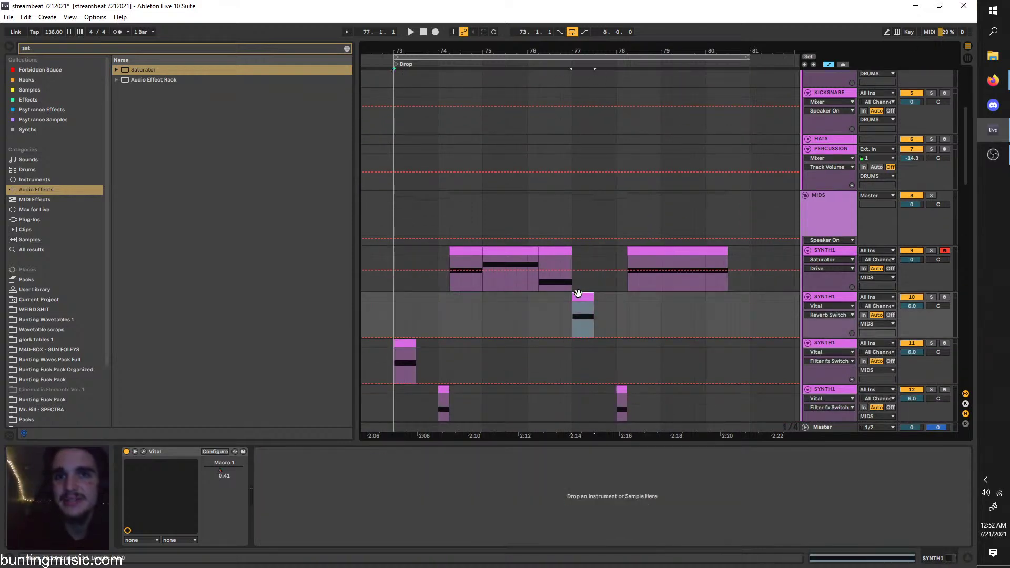
pyautogui.hotkey('ctrl', 'd')
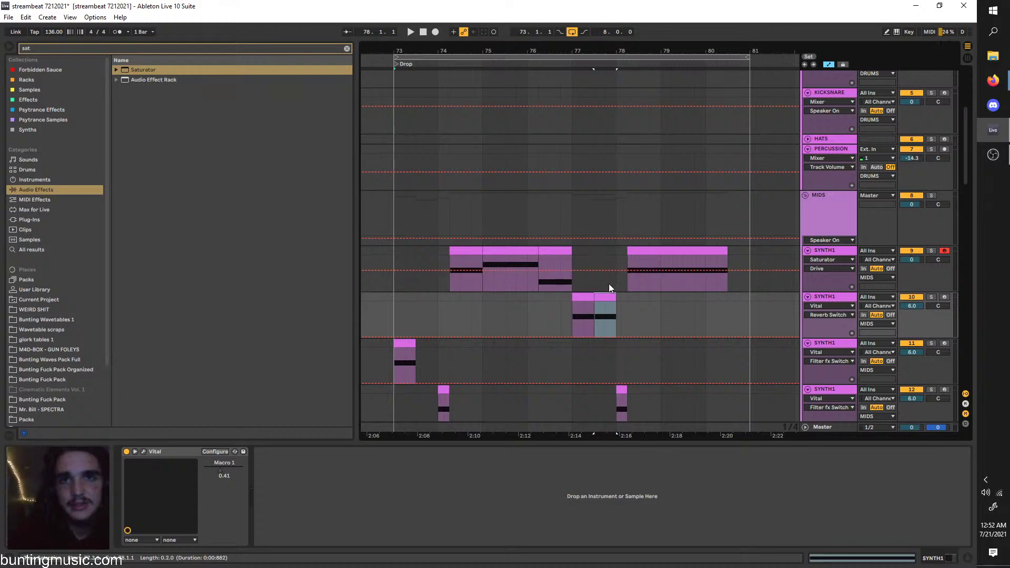
pyautogui.moveTo(605, 297); pyautogui.dragTo(742, 308)
# Copy the eight-bar pattern on KICKSNARE track 2 from bar 73 to bar 89 and move the loop to bars 89–97
pyautogui.scroll(5, 578, 145)
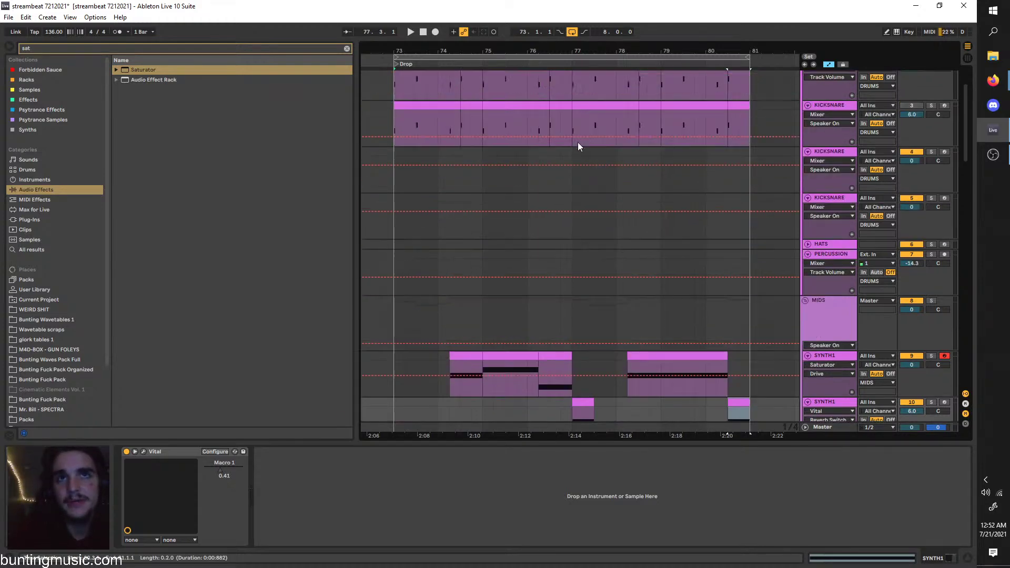
pyautogui.scroll(3, 578, 145)
pyautogui.moveTo(750, 153); pyautogui.dragTo(392, 118)
pyautogui.scroll(-4, 404, 124)
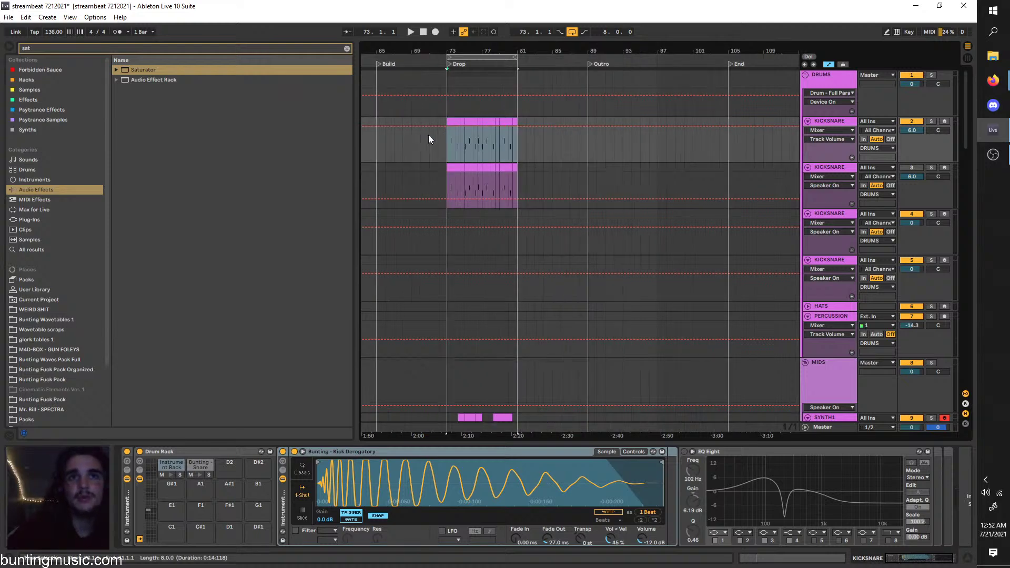
pyautogui.click(596, 146)
pyautogui.hotkey('ctrl', 'v')
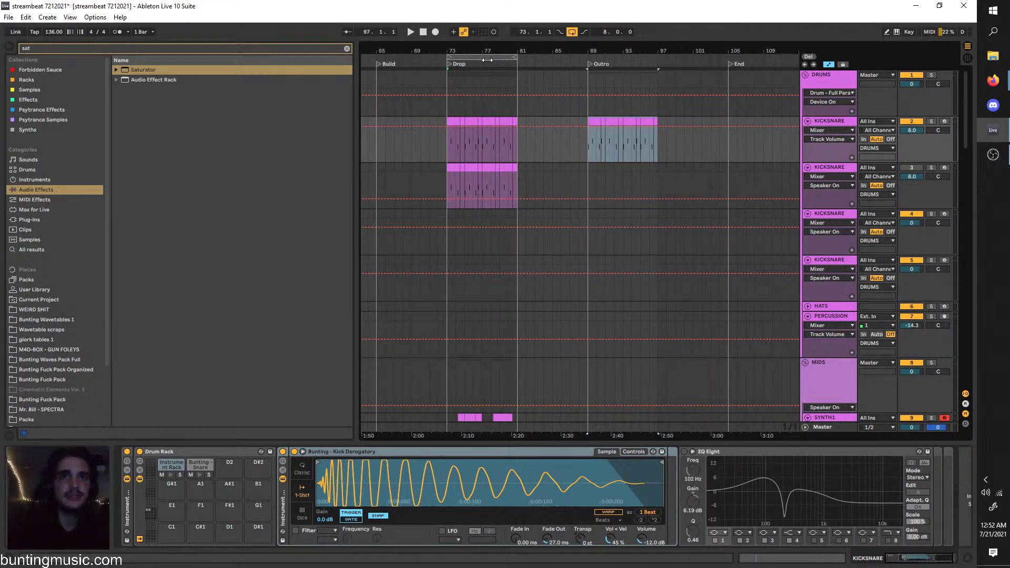
pyautogui.moveTo(492, 56); pyautogui.dragTo(633, 71)
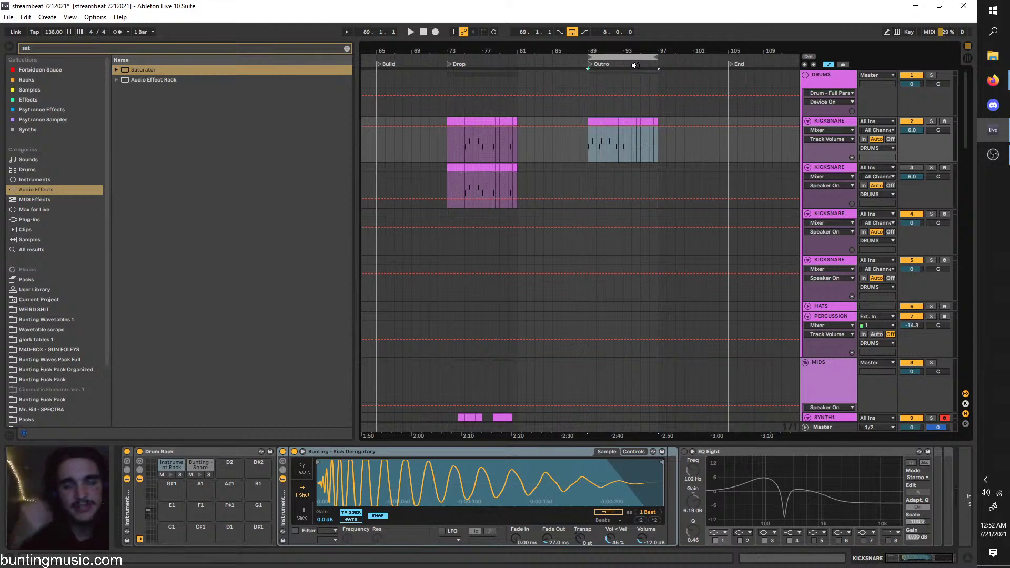
pyautogui.click(617, 57)
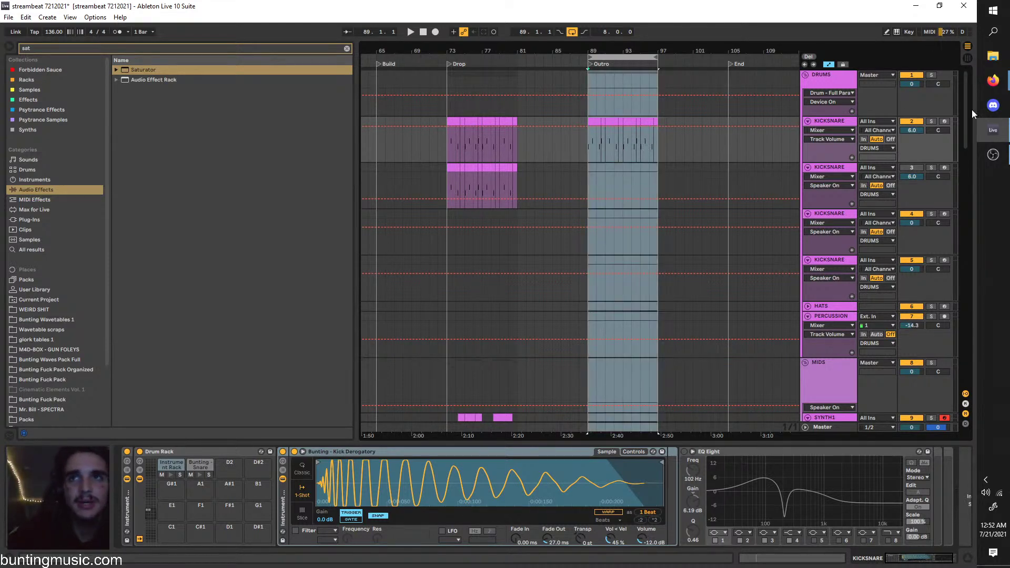
# Insert a MIDI track directly below SYNTH1 track 14
pyautogui.scroll(-10, 672, 211)
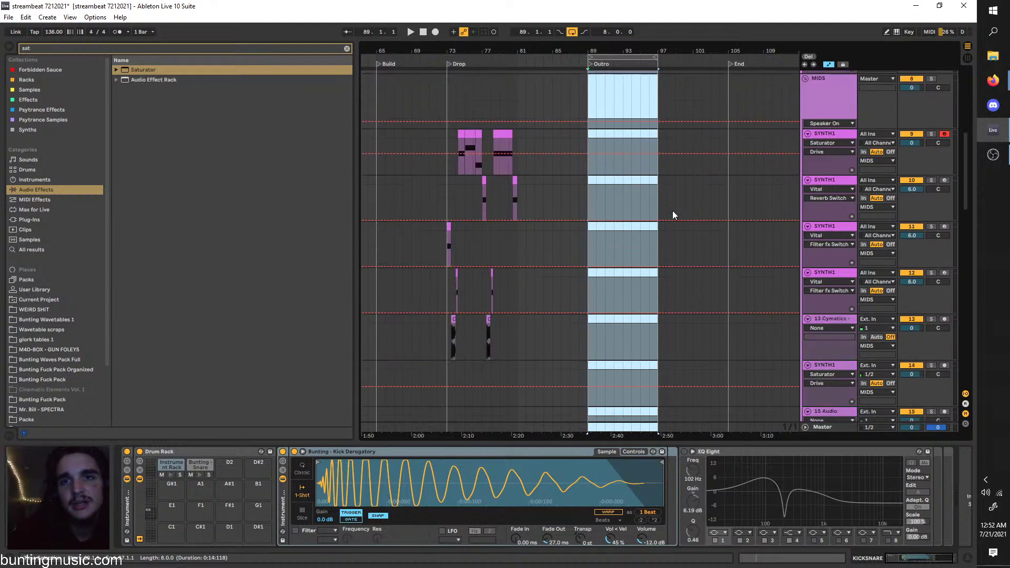
pyautogui.scroll(-2, 672, 211)
pyautogui.rightClick(835, 196)
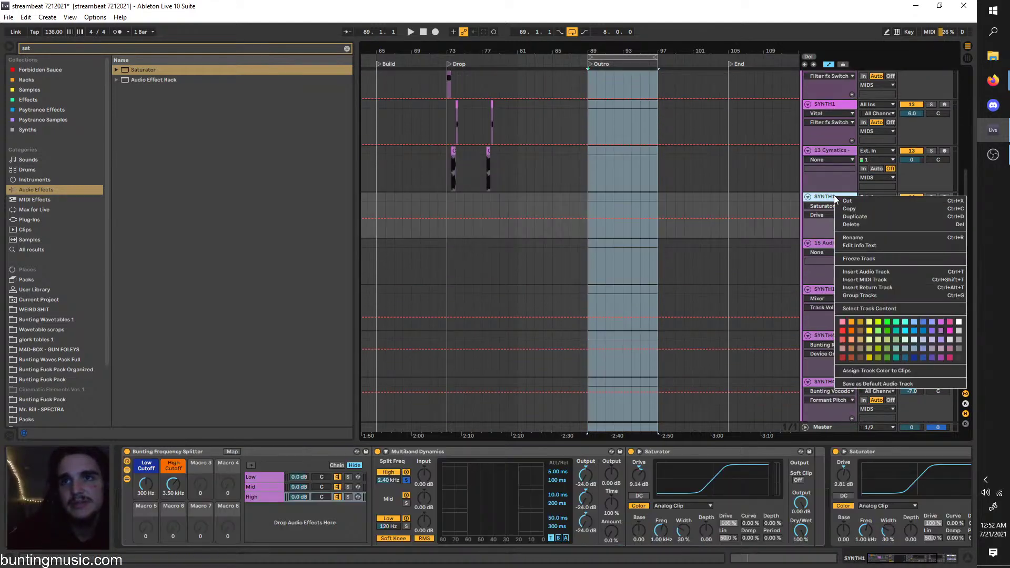
pyautogui.click(877, 279)
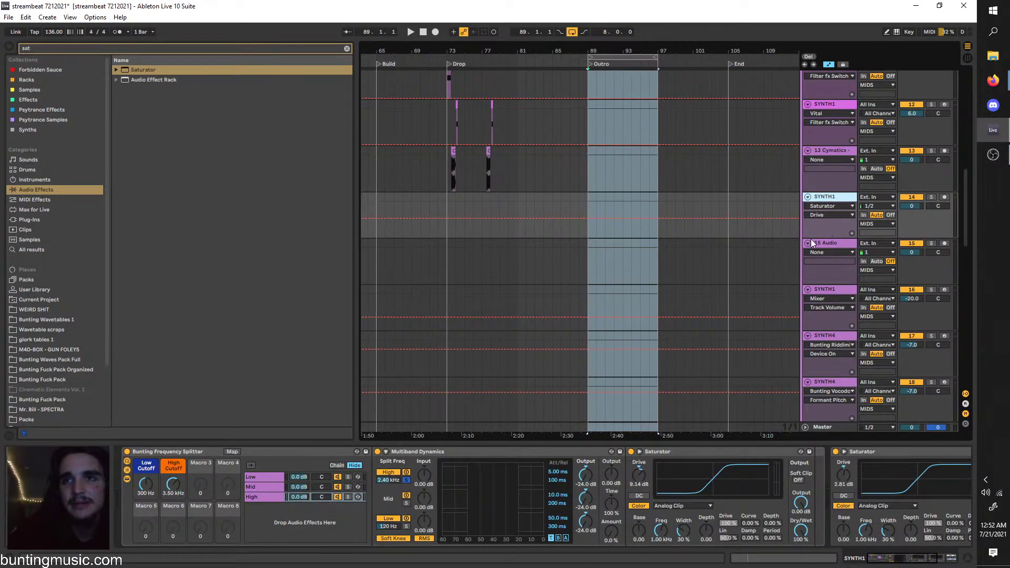
pyautogui.hotkey('ctrl', 'shift', 't')
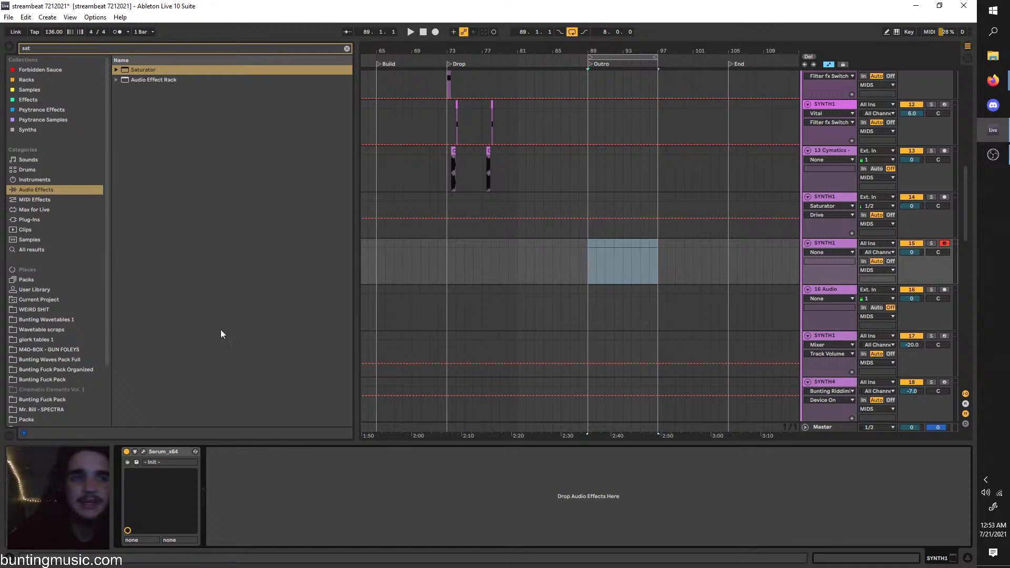
# Clear the browser search and look through the Current Project, Bunting Wavetables 1 and M4D-BOX - GUN FOLEYS folders
pyautogui.moveTo(103, 47); pyautogui.dragTo(9, 46)
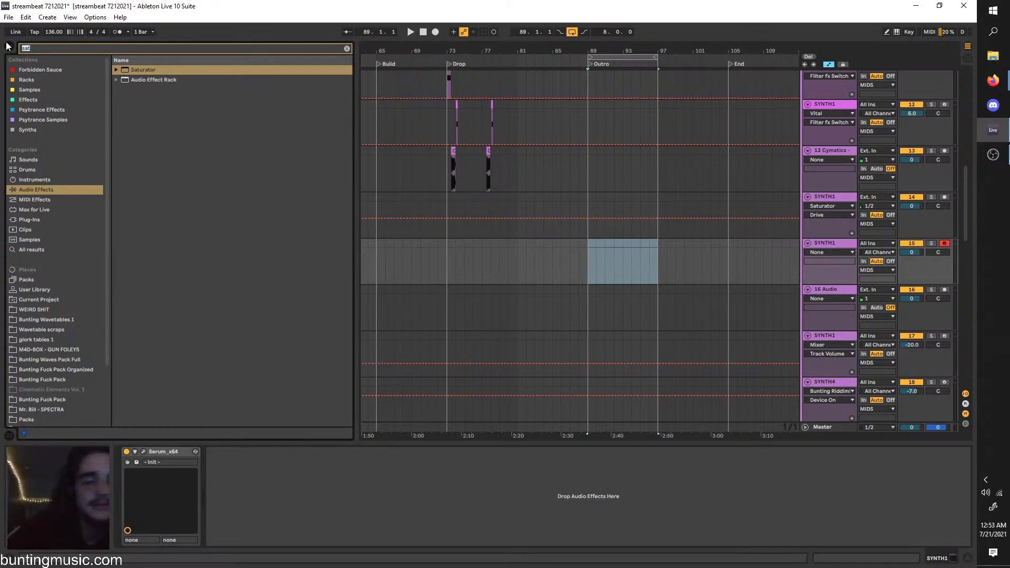
pyautogui.press('BackSpace')
pyautogui.click(60, 298)
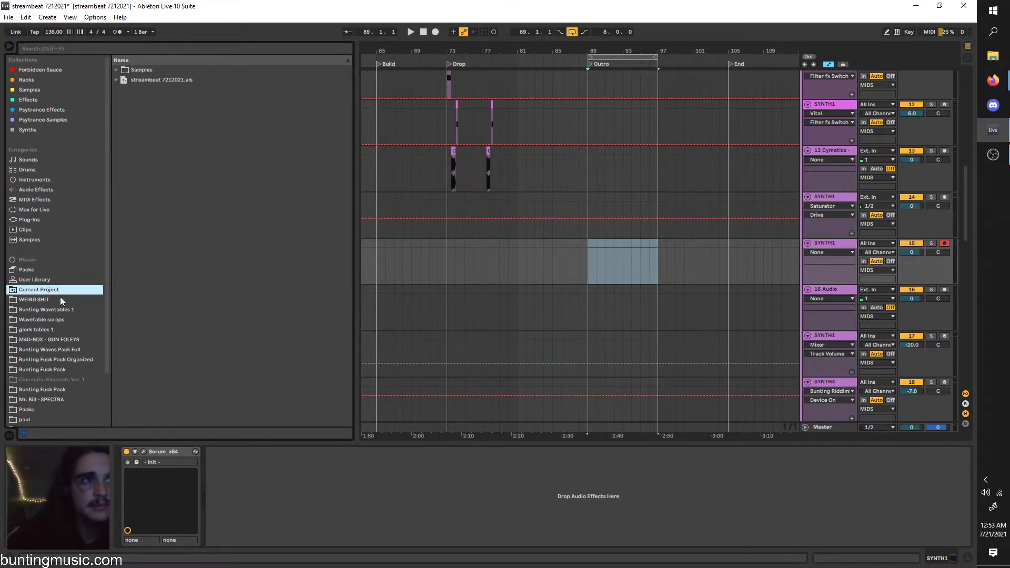
pyautogui.click(69, 309)
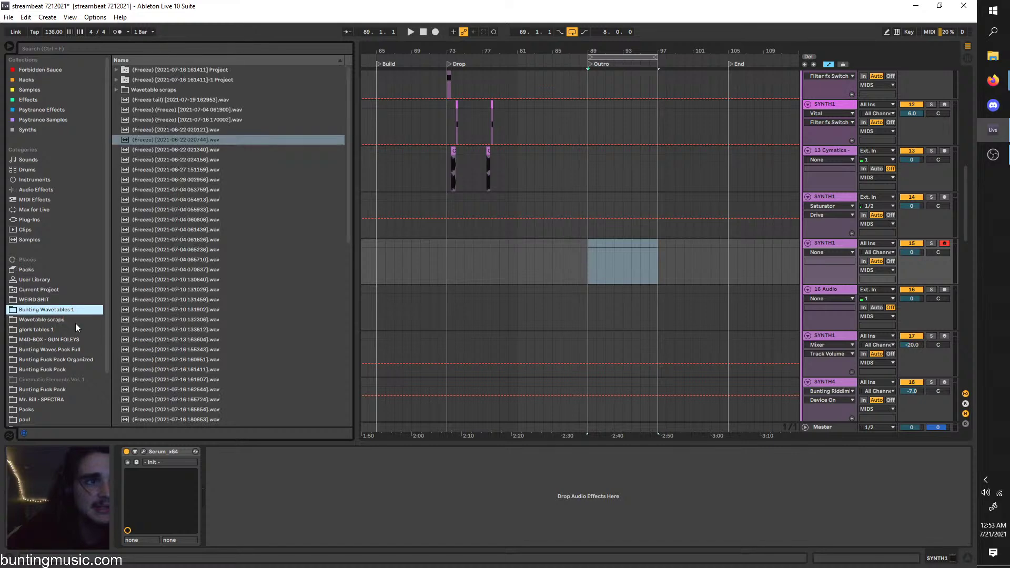
pyautogui.click(75, 346)
pyautogui.click(82, 341)
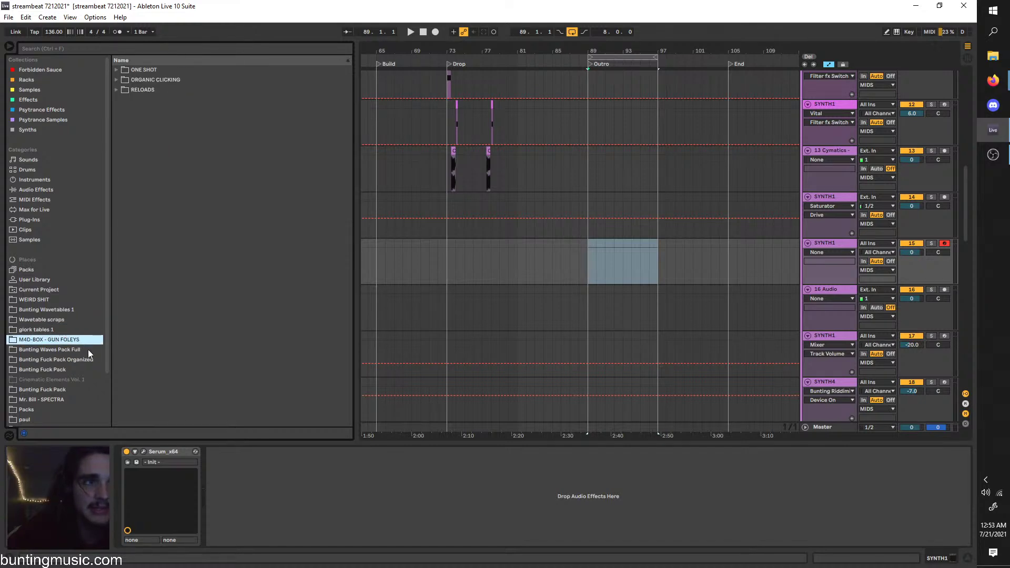
# Browse the sample folders up to Bunting Wavetables 1
pyautogui.click(87, 349)
pyautogui.click(71, 341)
pyautogui.click(64, 328)
pyautogui.click(63, 309)
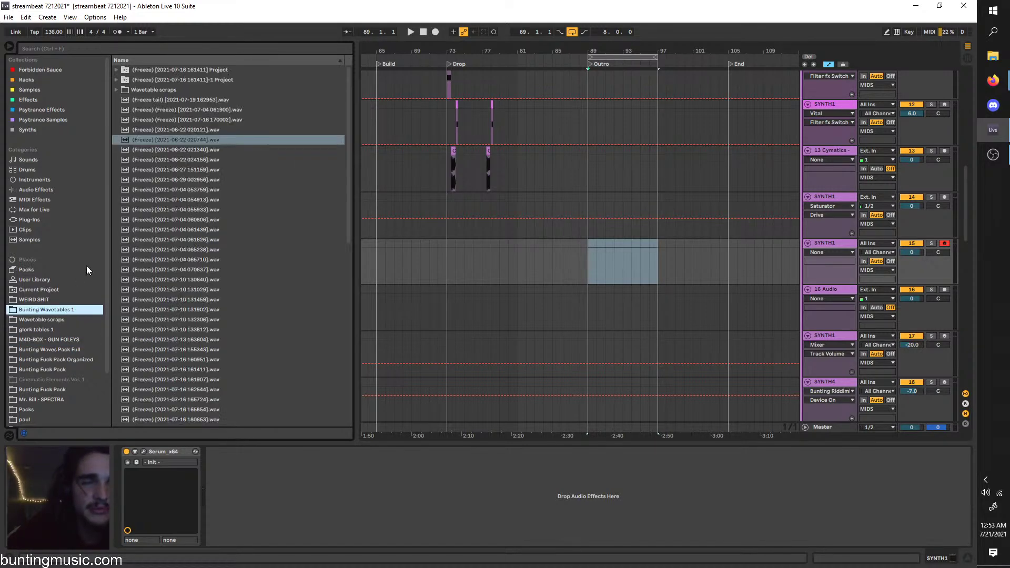
# Play the outro from bar 89 to hear its kick-snare part, then return to track 15
pyautogui.scroll(10, 661, 254)
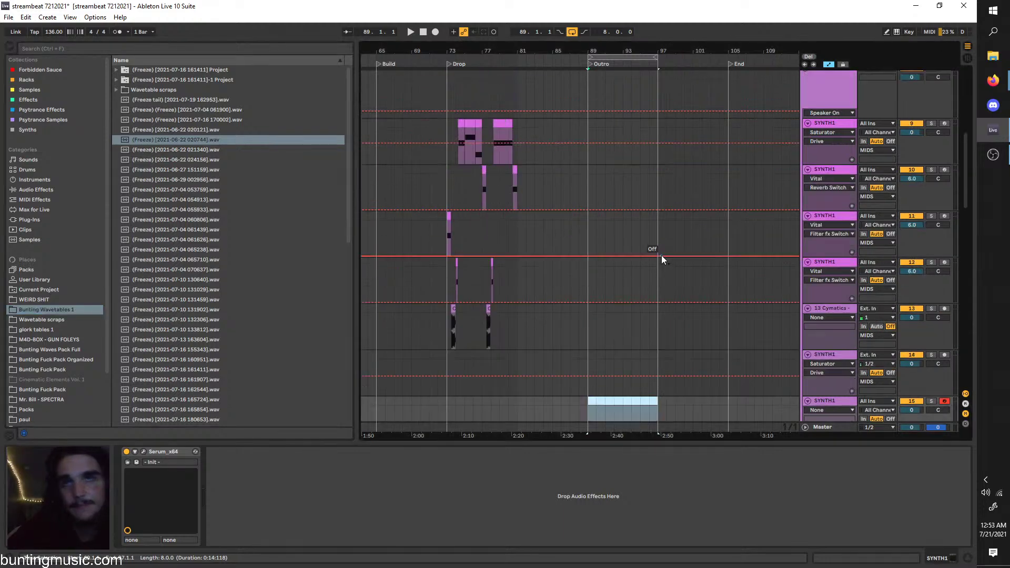
pyautogui.scroll(3, 589, 158)
pyautogui.press('space')
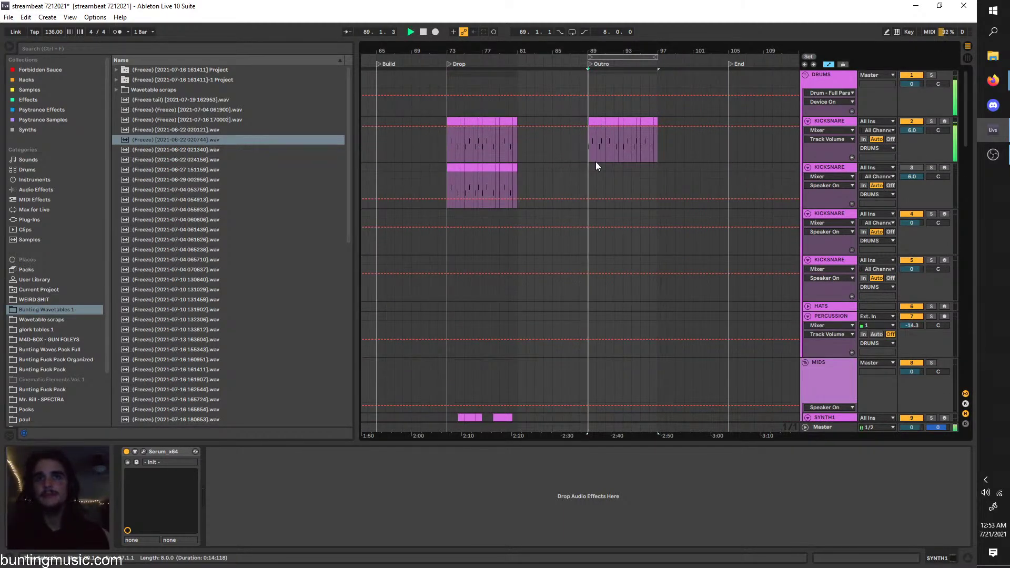
pyautogui.scroll(-8, 607, 166)
pyautogui.scroll(-3, 642, 284)
pyautogui.click(651, 274)
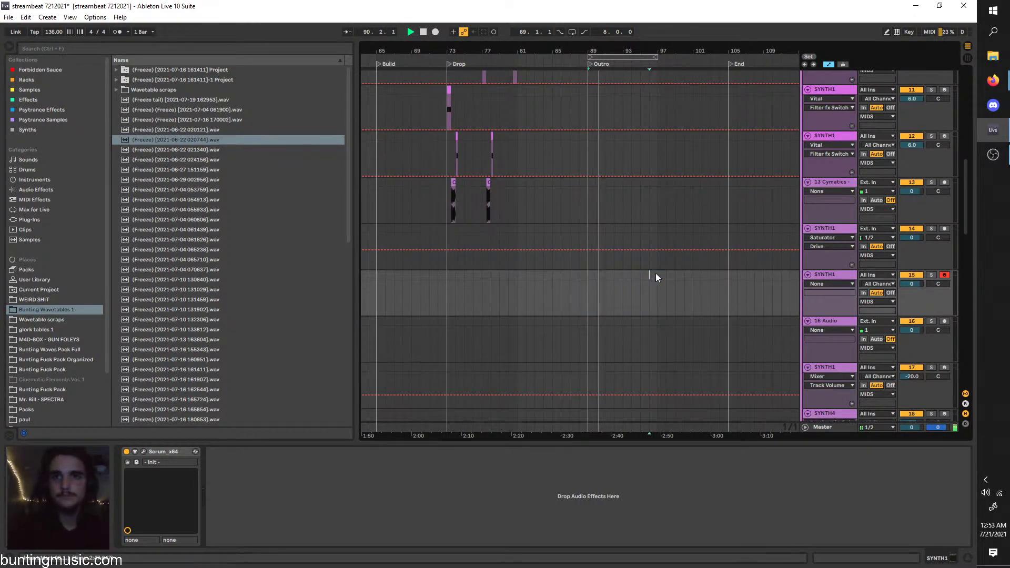
# Turn on looping for the outro and set the project tempo to 160 BPM
pyautogui.press('+')
pyautogui.press('+')
pyautogui.hotkey('ctrl', 'l')
pyautogui.press('space')
pyautogui.scroll(-4, 688, 287)
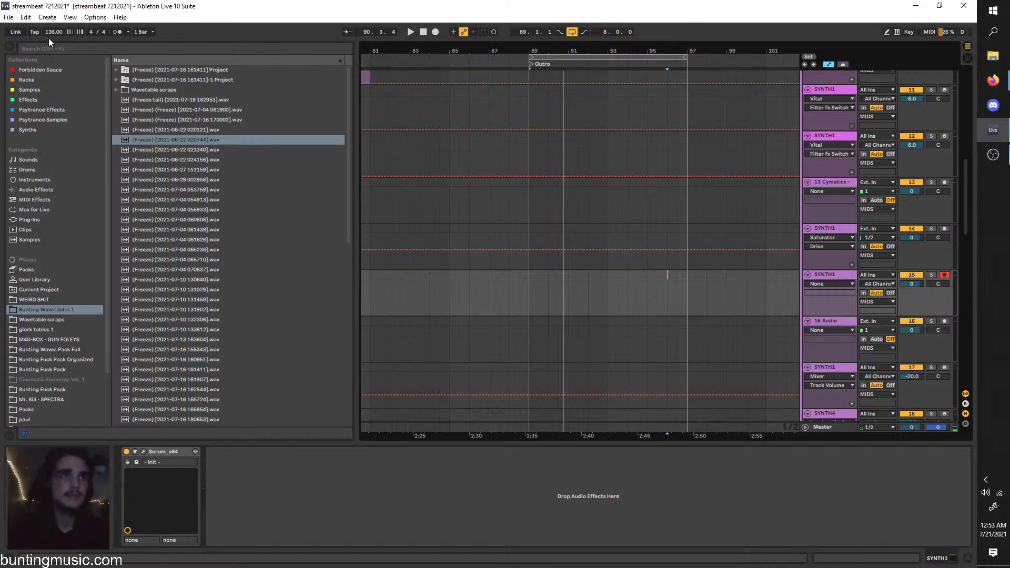
pyautogui.moveTo(53, 32); pyautogui.dragTo(53, 28)
pyautogui.press('space')
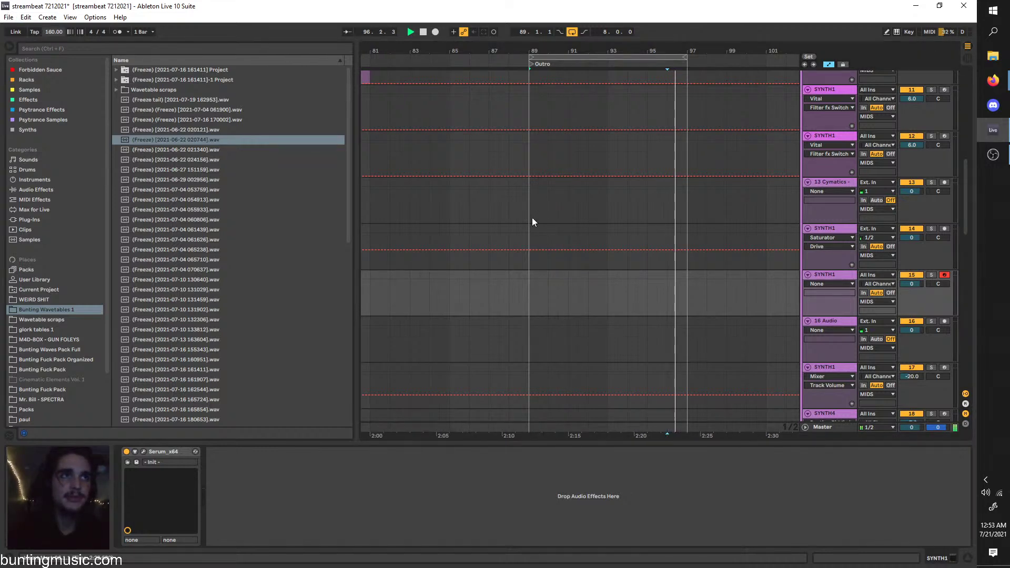
# Play the outro from bar 89 to audition the faster tempo
pyautogui.press('space')
pyautogui.click(535, 273)
pyautogui.press('space')
pyautogui.click(531, 272)
pyautogui.press('space')
pyautogui.press('space')
# Insert an empty four-bar MIDI clip at bar 89 on SYNTH1 track 15
pyautogui.scroll(6, 600, 287)
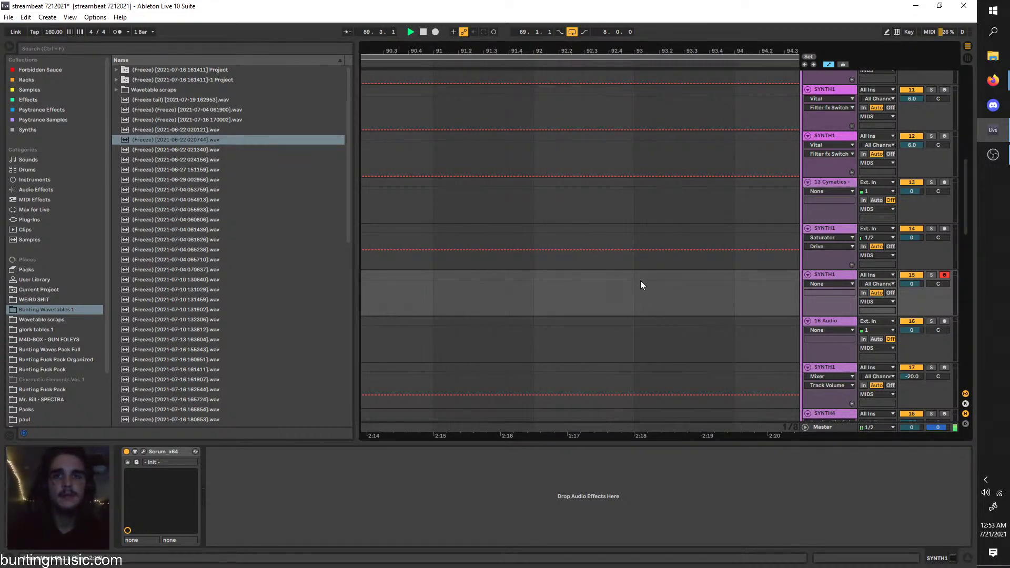
pyautogui.scroll(-3, 635, 279)
pyautogui.moveTo(634, 273); pyautogui.dragTo(455, 286)
pyautogui.press('space')
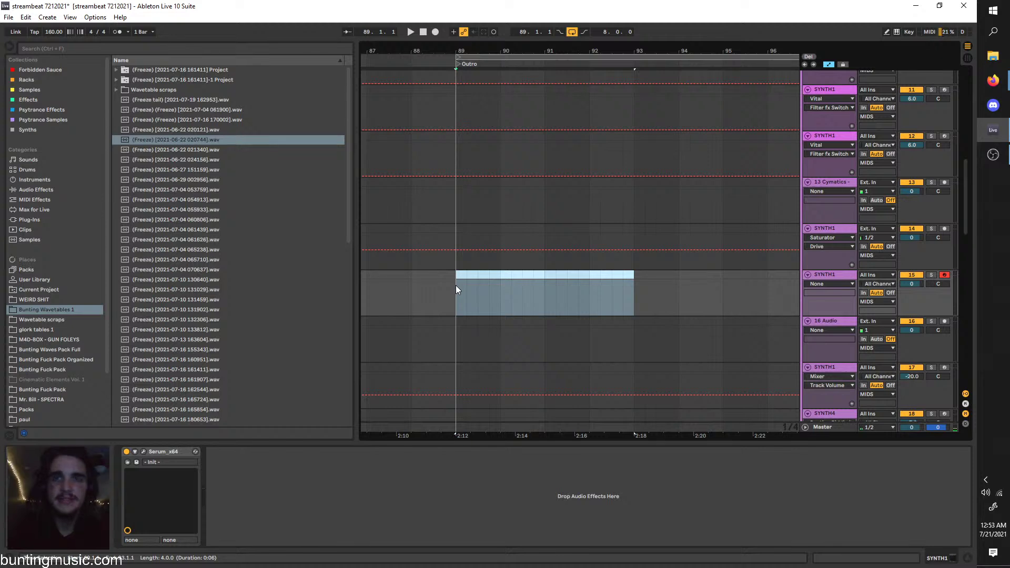
pyautogui.hotkey('ctrl', 'shift', 'm')
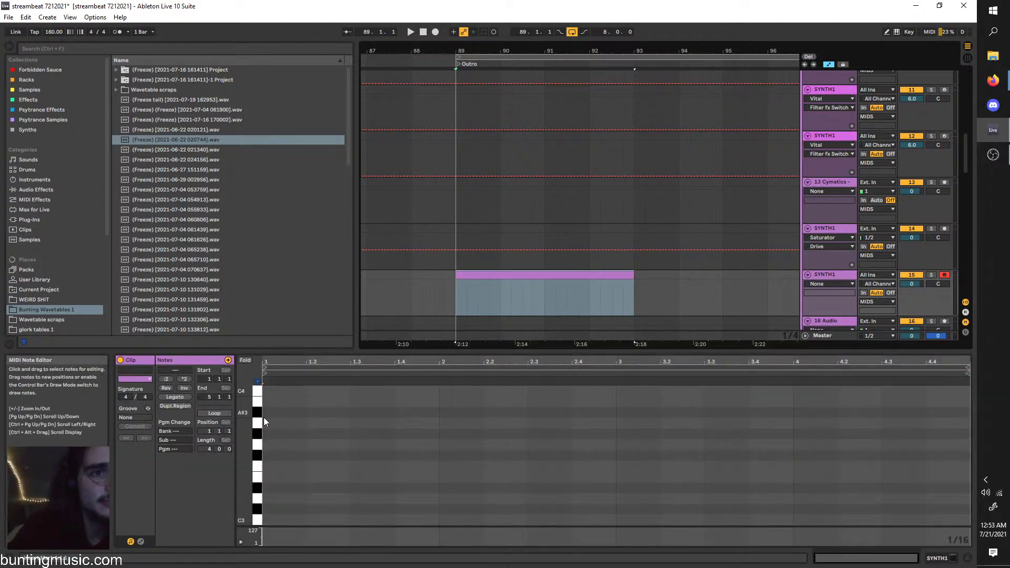
# Add a single note spanning the whole four-bar clip and transpose it down to E0
pyautogui.doubleClick(269, 476)
pyautogui.moveTo(276, 476); pyautogui.dragTo(957, 448)
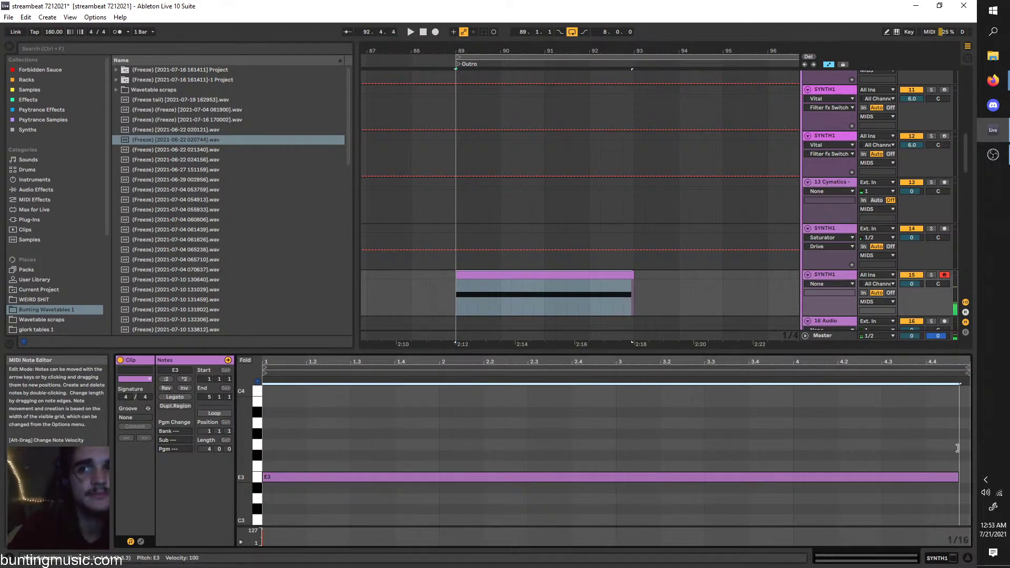
pyautogui.hotkey('shift', 'Down')
pyautogui.hotkey('shift', 'Down')
pyautogui.hotkey('shift', 'Down')
pyautogui.hotkey('shift', 'Down')
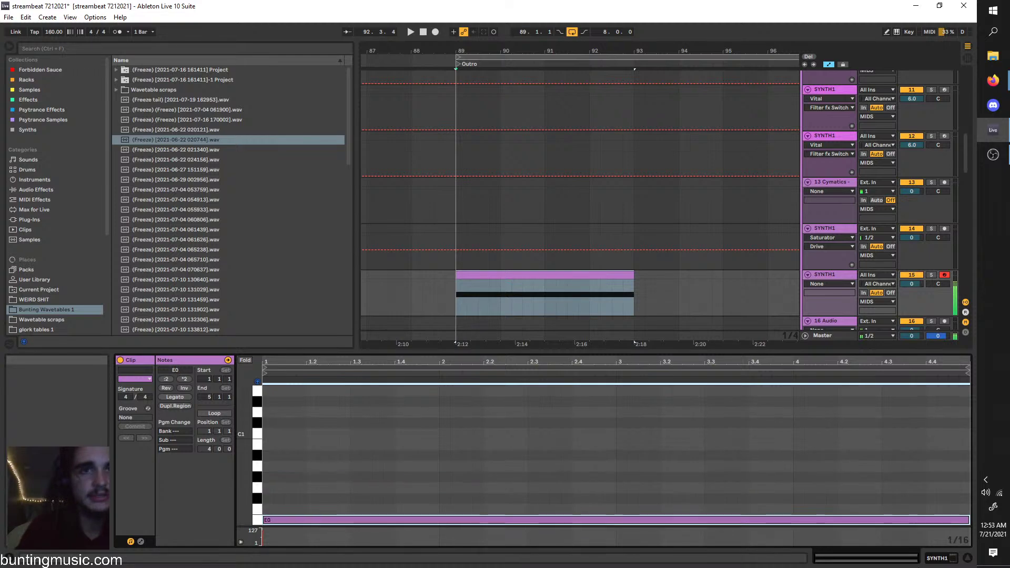
pyautogui.hotkey('shift', 'Up')
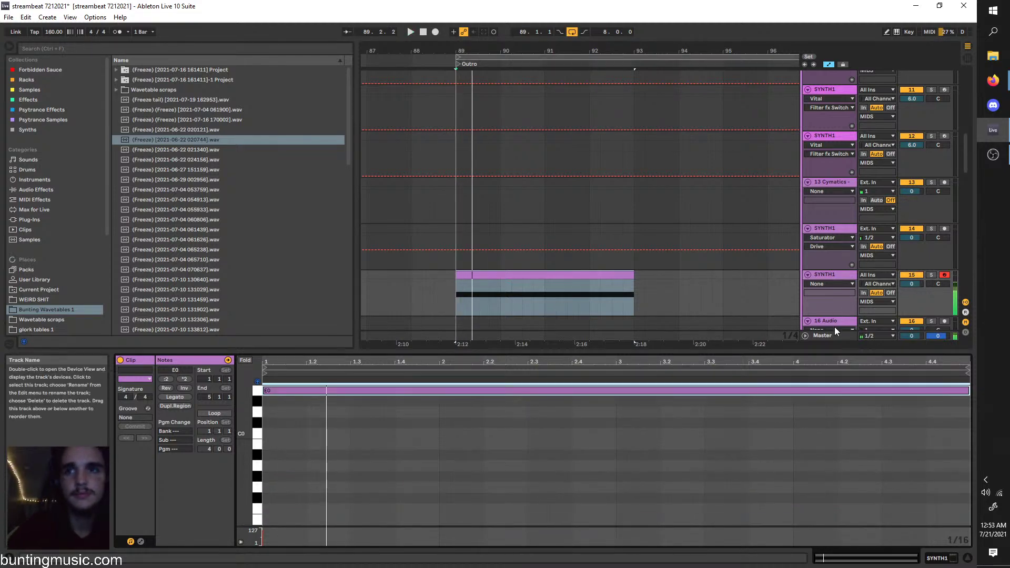
# Search all results for "bunting master" and load Bunting Master Rack onto the Master track
pyautogui.click(850, 335)
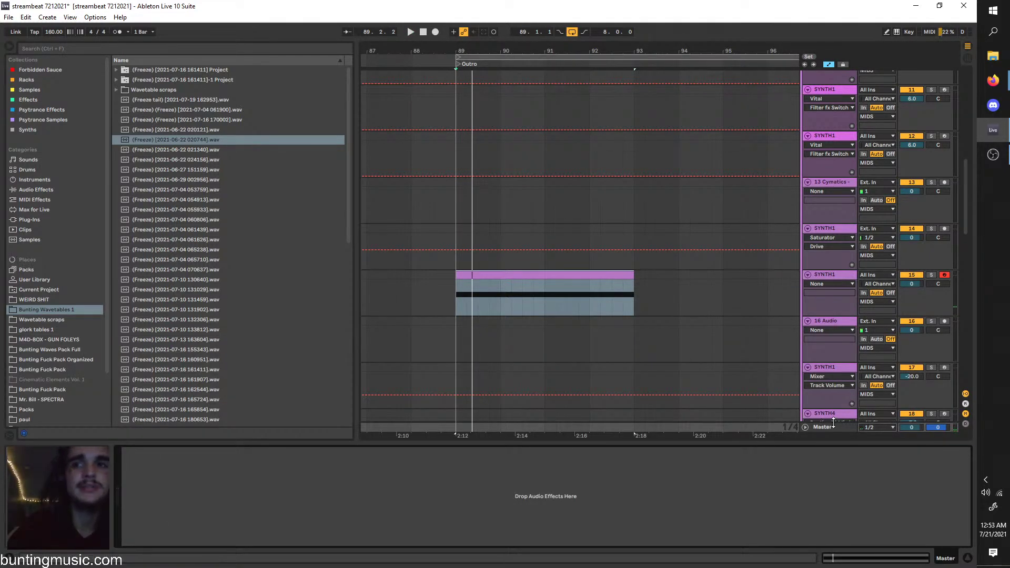
pyautogui.click(53, 46)
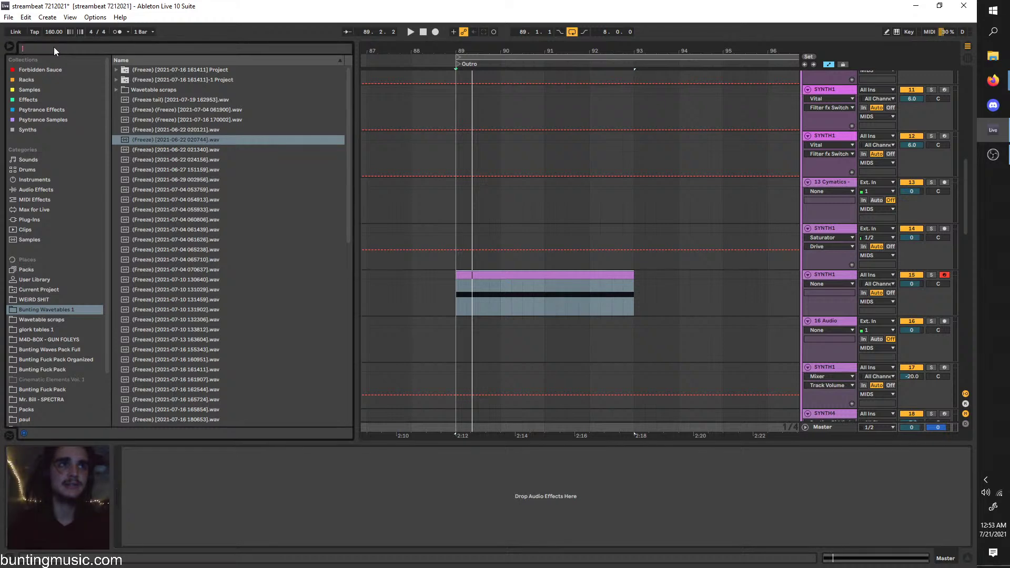
pyautogui.write('m')
pyautogui.press('BackSpace')
pyautogui.write('bunting master')
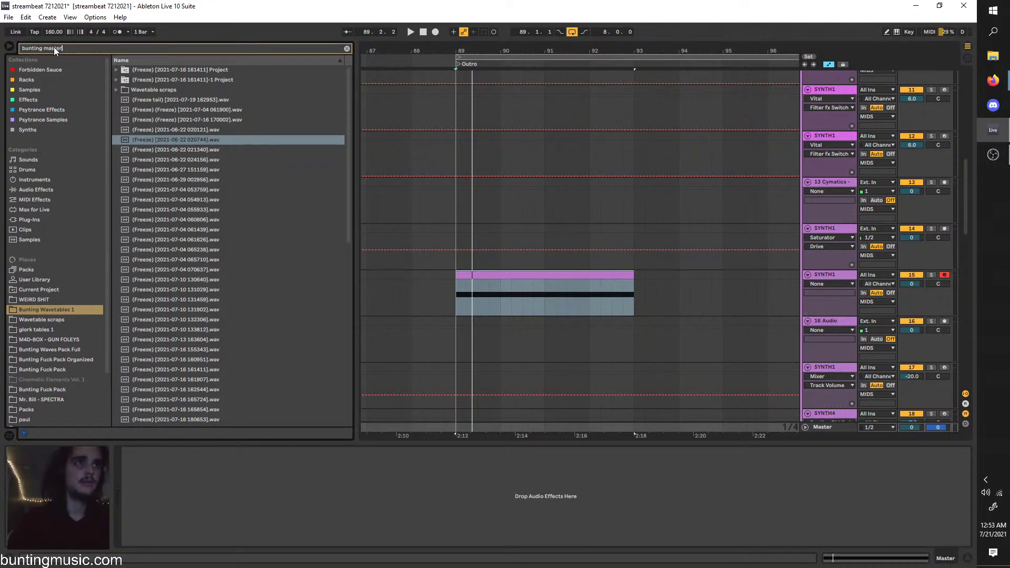
pyautogui.click(49, 251)
pyautogui.doubleClick(127, 71)
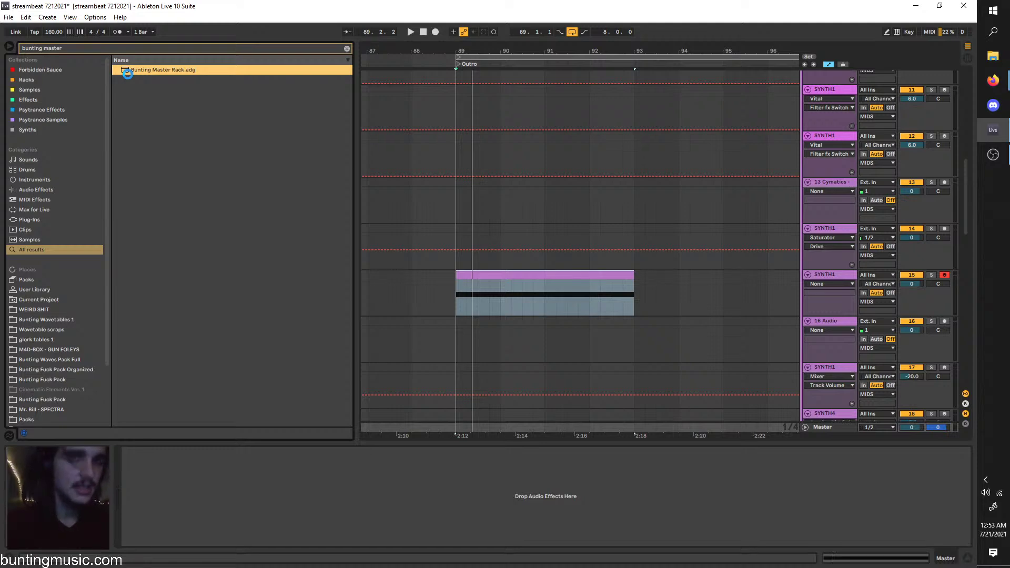
# Play the E0 clip from bar 89 while checking the rack on the Master track
pyautogui.click(453, 300)
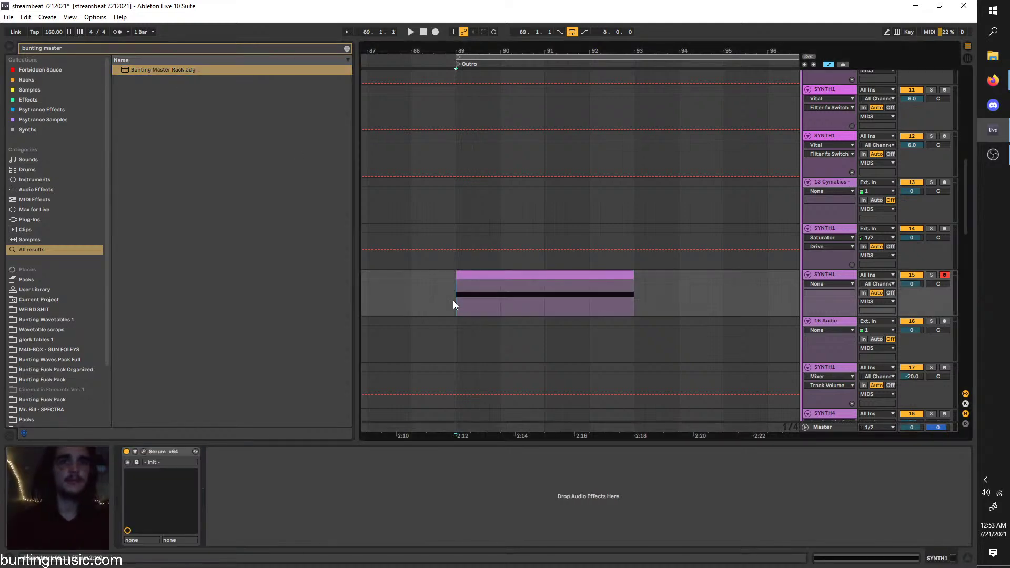
pyautogui.press('space')
pyautogui.scroll(3, 455, 300)
pyautogui.press('space')
pyautogui.press('space')
pyautogui.click(821, 427)
pyautogui.press('space')
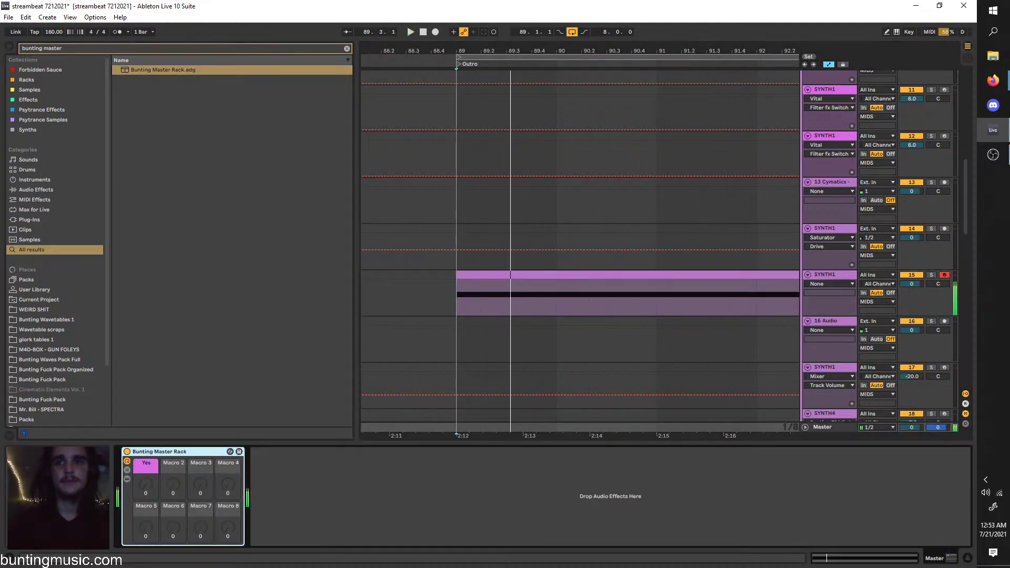
pyautogui.press('space')
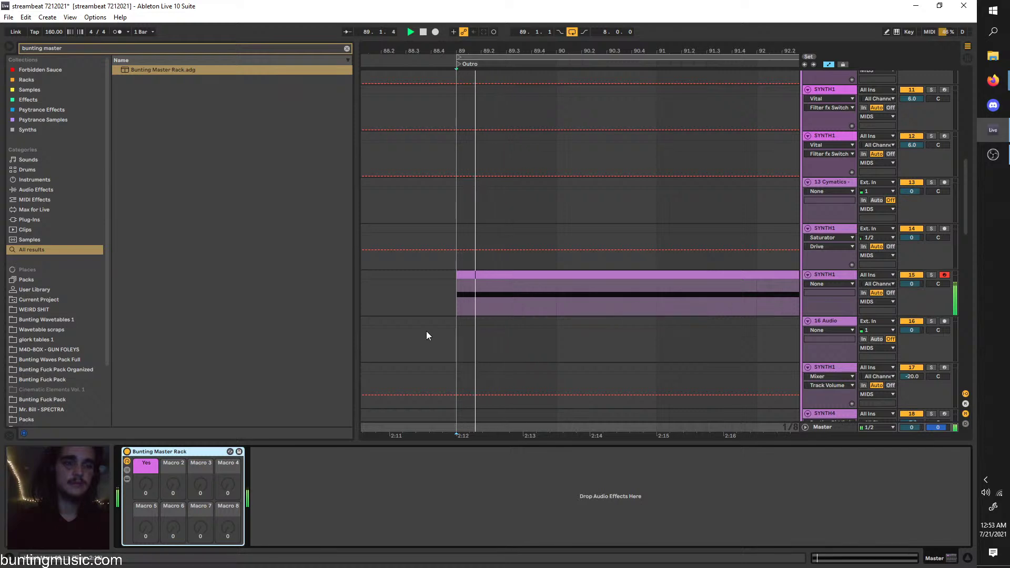
# Replay the clip from bar 89 and check the Serum instrument on SYNTH1 track 15
pyautogui.click(443, 306)
pyautogui.click(453, 307)
pyautogui.press('space')
pyautogui.press('space')
pyautogui.click(844, 275)
pyautogui.press('space')
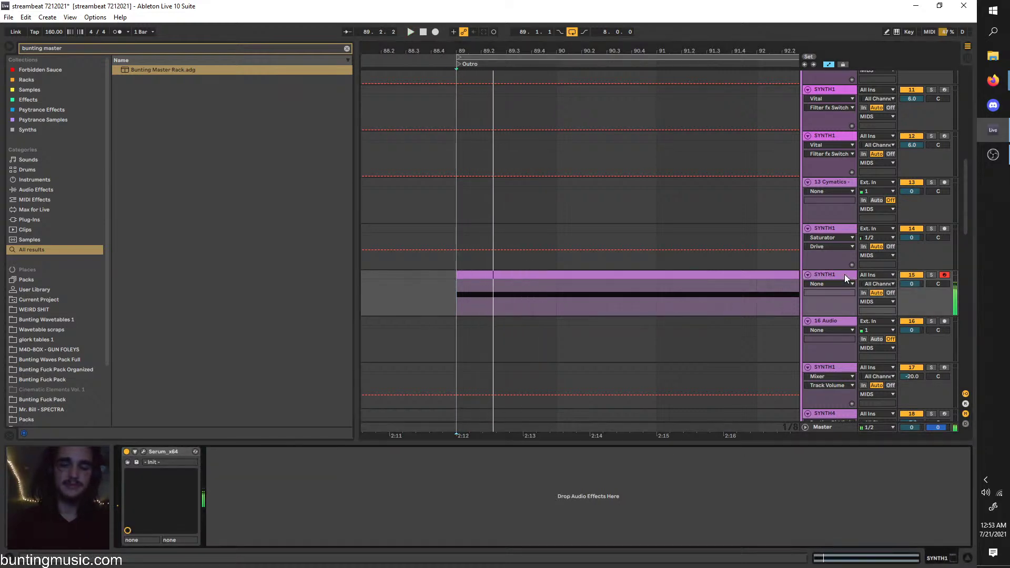
pyautogui.press('space')
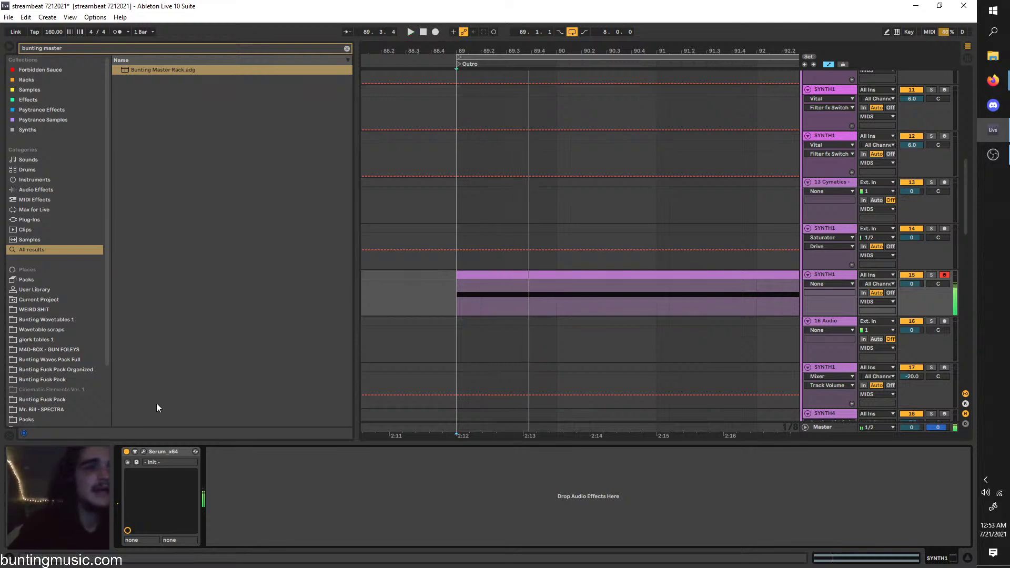
# Search the instruments for "operator" and replace Serum on track 15 with Operator
pyautogui.click(87, 48)
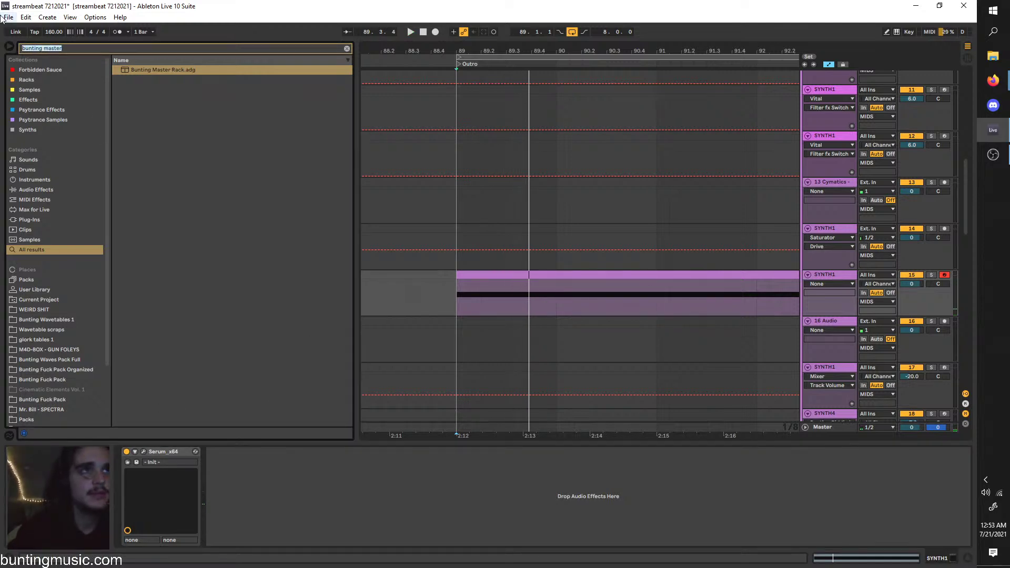
pyautogui.write('operator')
pyautogui.click(44, 181)
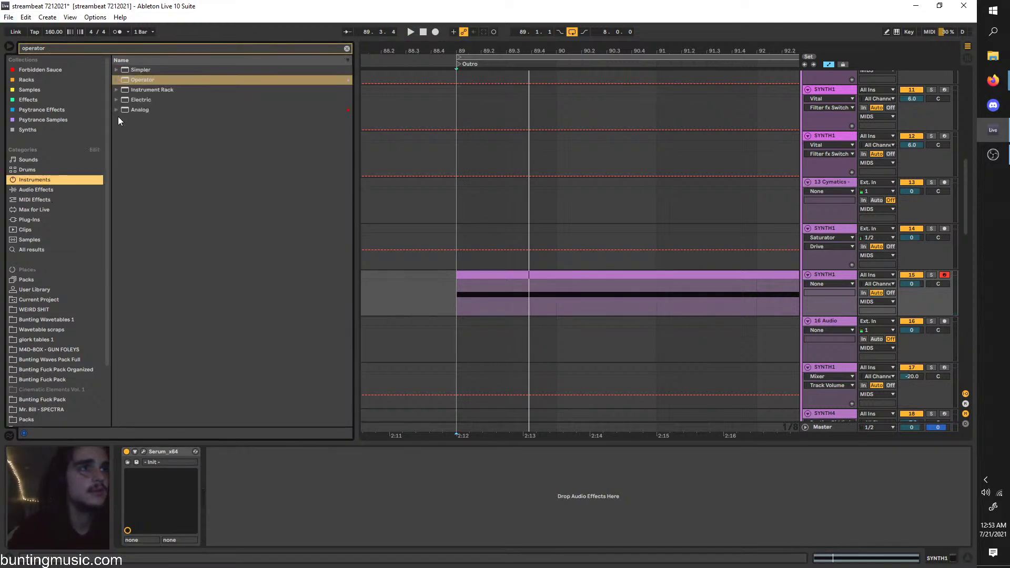
pyautogui.moveTo(141, 80); pyautogui.dragTo(166, 392)
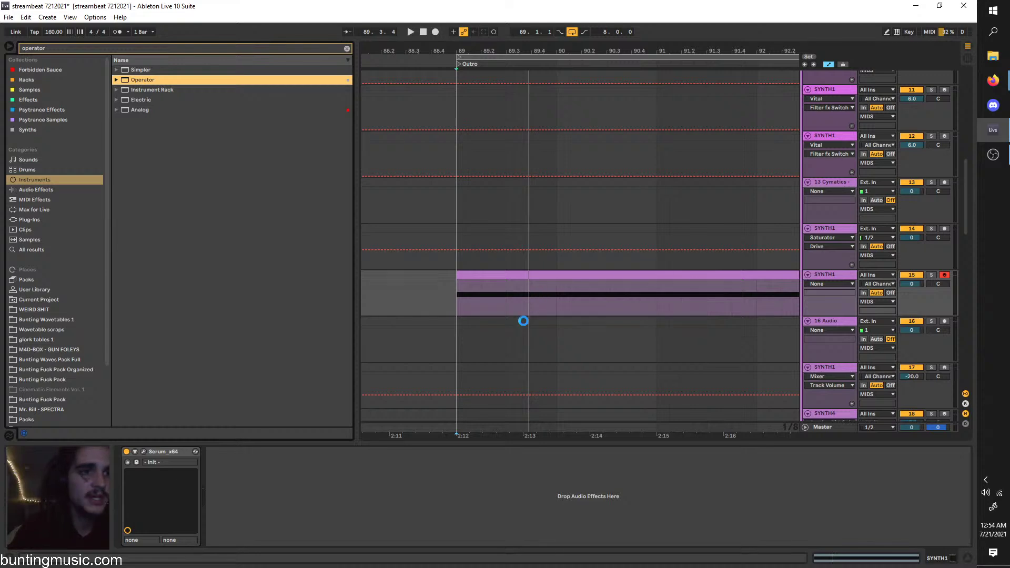
# Shorten the MIDI clip at bar 89 on track 15 to two beats
pyautogui.scroll(-3, 544, 320)
pyautogui.press('space')
pyautogui.moveTo(679, 274); pyautogui.dragTo(509, 282)
pyautogui.scroll(3, 511, 283)
pyautogui.doubleClick(501, 275)
pyautogui.press('space')
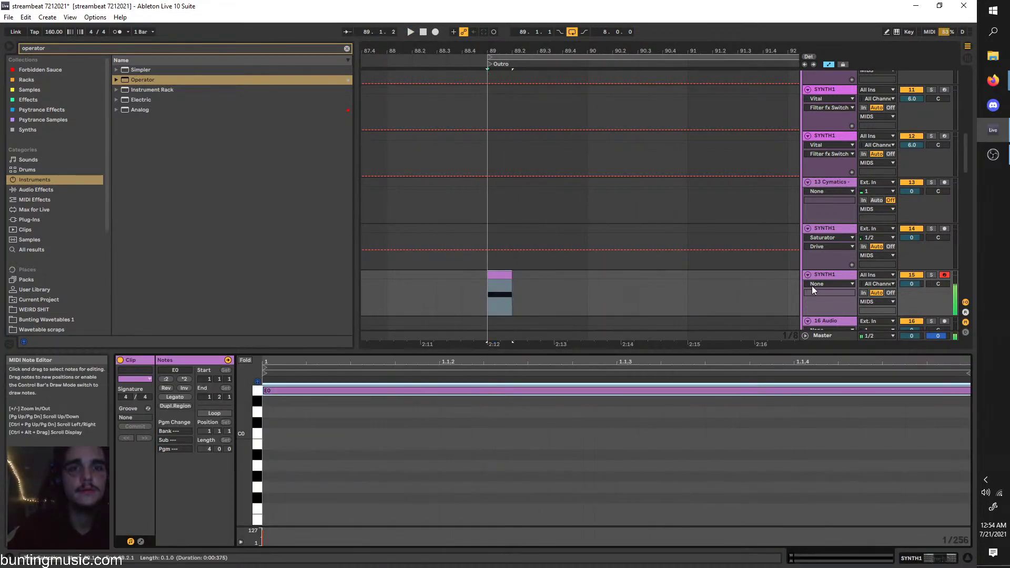
pyautogui.click(843, 274)
pyautogui.moveTo(511, 275); pyautogui.dragTo(536, 276)
# Enable Operator's pitch envelope with amount -38% and Time at 100%, and lengthen the clip to one bar
pyautogui.click(398, 514)
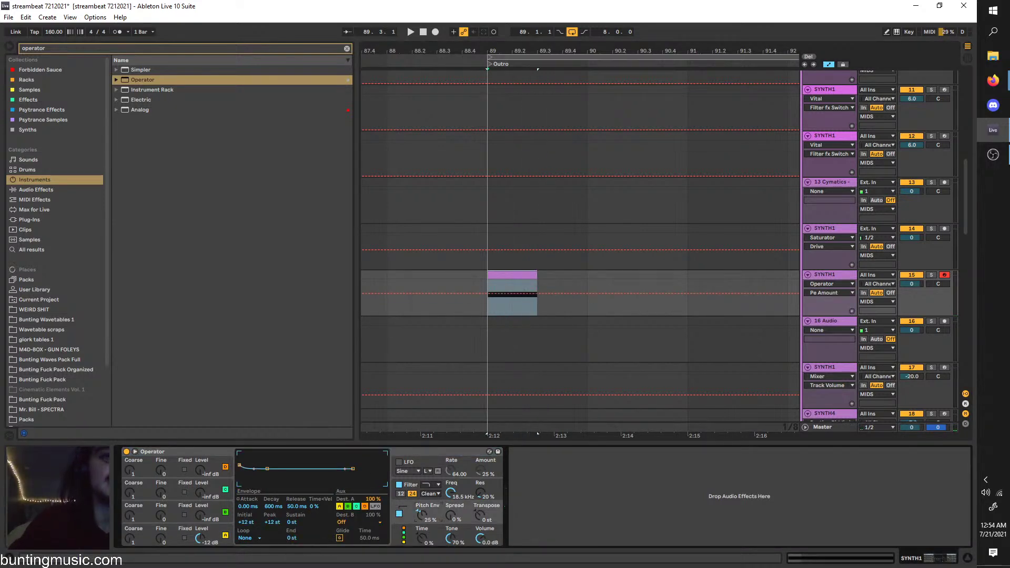
pyautogui.moveTo(424, 537); pyautogui.dragTo(424, 479)
pyautogui.press('space')
pyautogui.click(409, 512)
pyautogui.moveTo(421, 513); pyautogui.dragTo(422, 566)
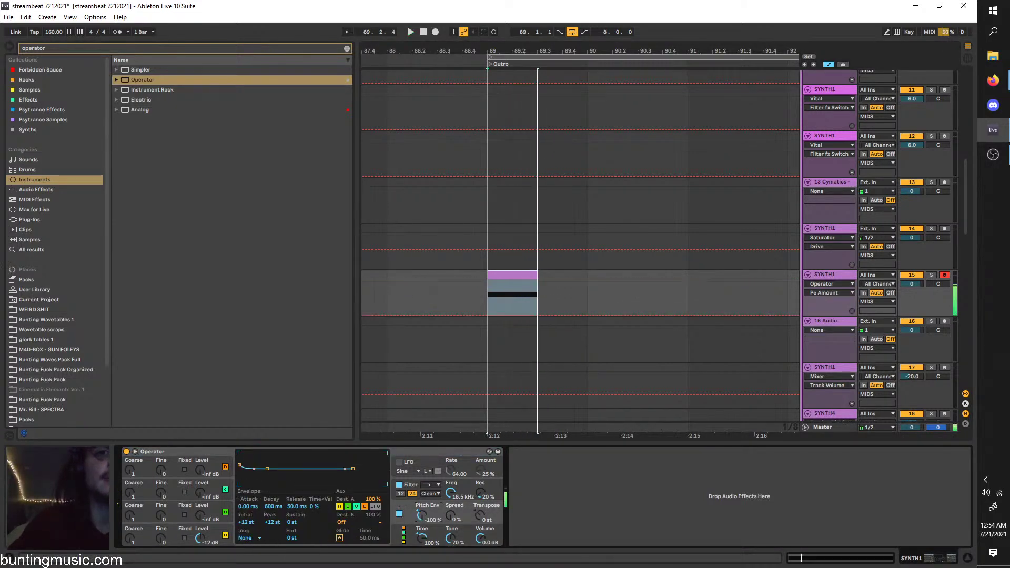
pyautogui.moveTo(420, 512); pyautogui.dragTo(420, 495)
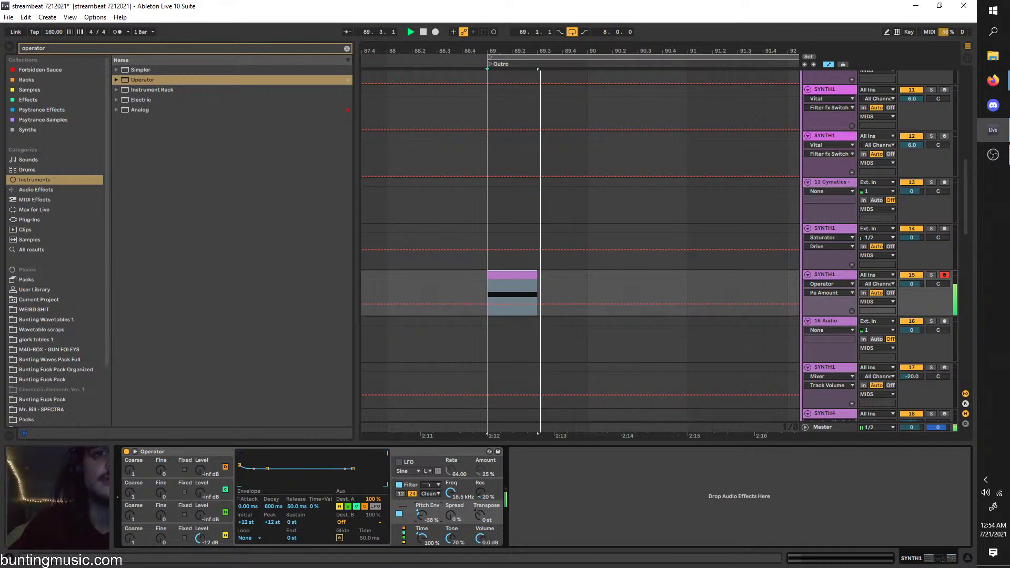
pyautogui.moveTo(533, 275); pyautogui.dragTo(587, 274)
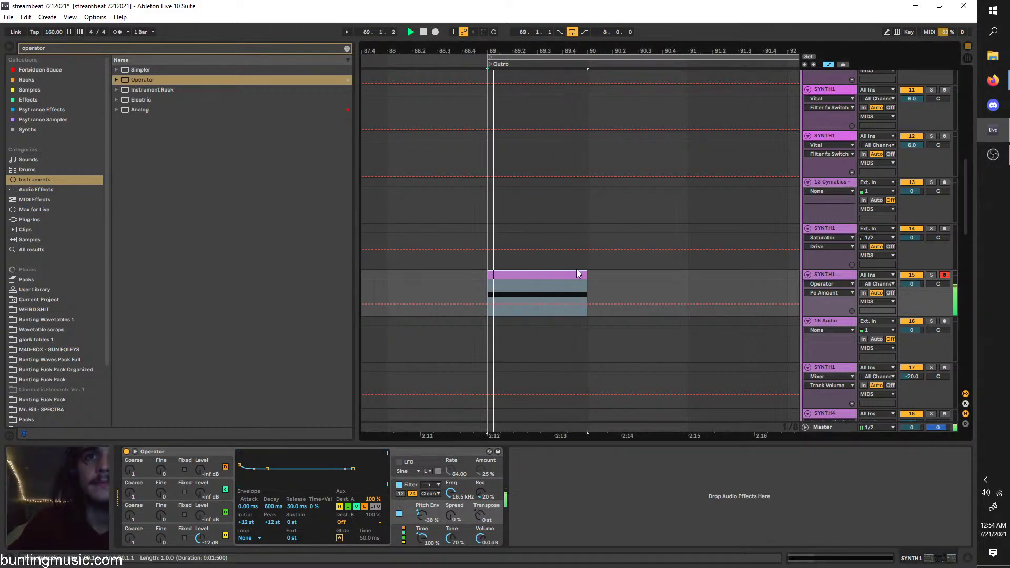
# Switch Operator to the algorithm with all oscillators in parallel and set oscillator B to coarse 7 and level -14 dB
pyautogui.click(404, 535)
pyautogui.click(372, 460)
pyautogui.click(132, 517)
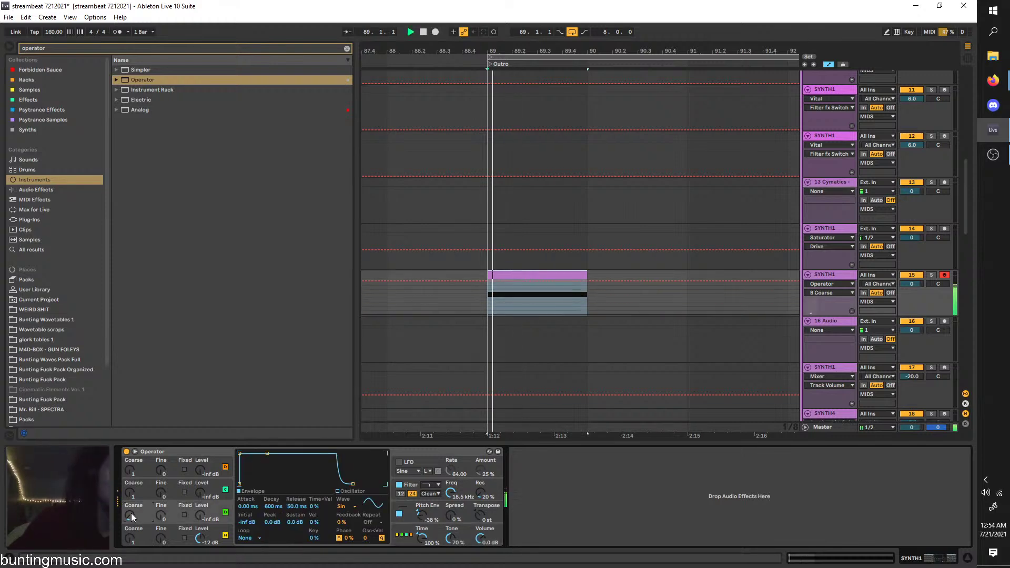
pyautogui.moveTo(200, 515); pyautogui.dragTo(200, 481)
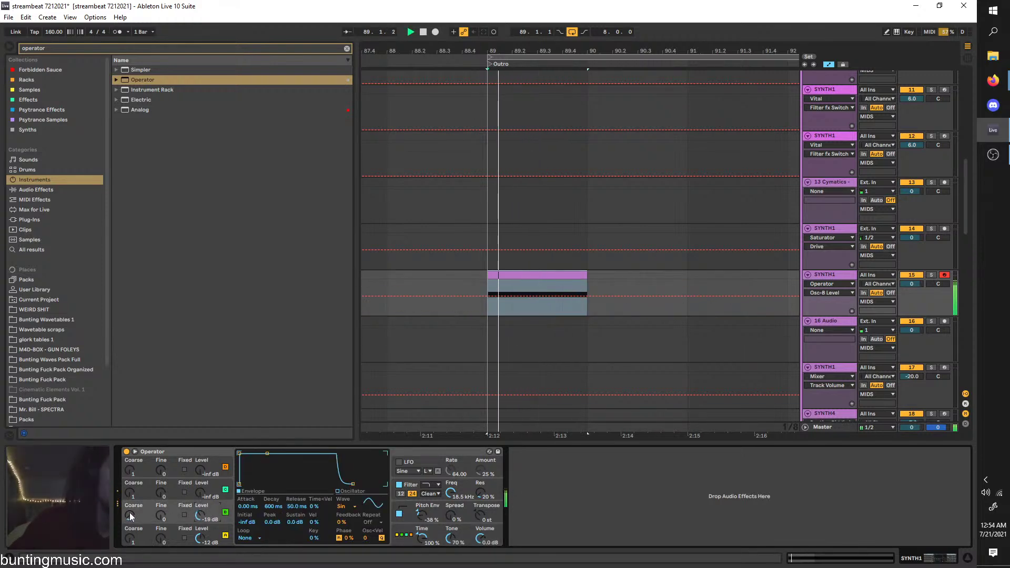
pyautogui.moveTo(130, 515)
pyautogui.mouseDown()
pyautogui.moveTo(130, 527)
pyautogui.moveTo(130, 506)
pyautogui.mouseUp()
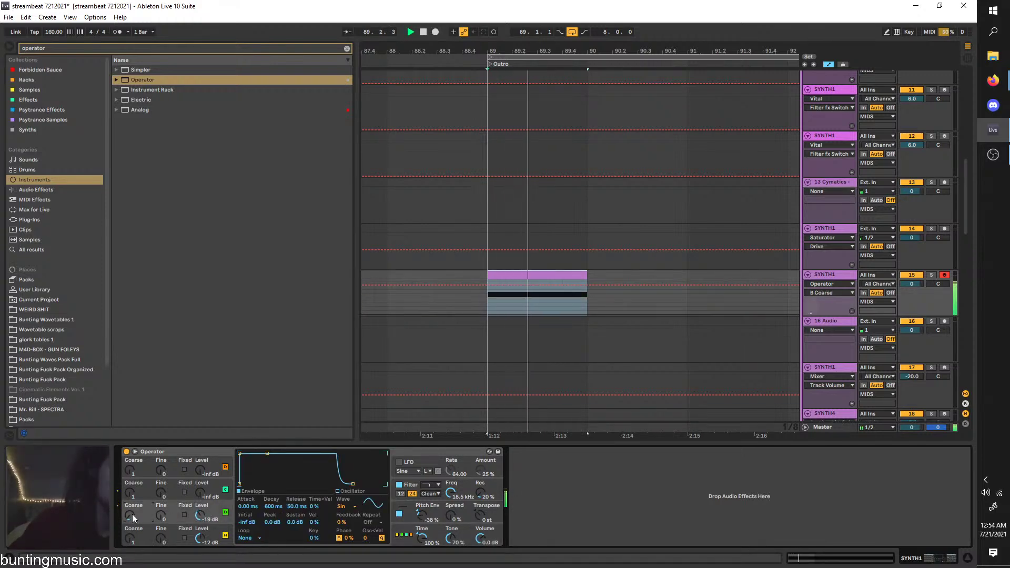
pyautogui.moveTo(203, 517)
pyautogui.mouseDown()
pyautogui.moveTo(203, 503)
pyautogui.moveTo(203, 522)
pyautogui.mouseUp()
# Search the audio effects for "aut", add Auto Pan after Operator, and set 100% amount, 0° phase and Invert on
pyautogui.click(85, 49)
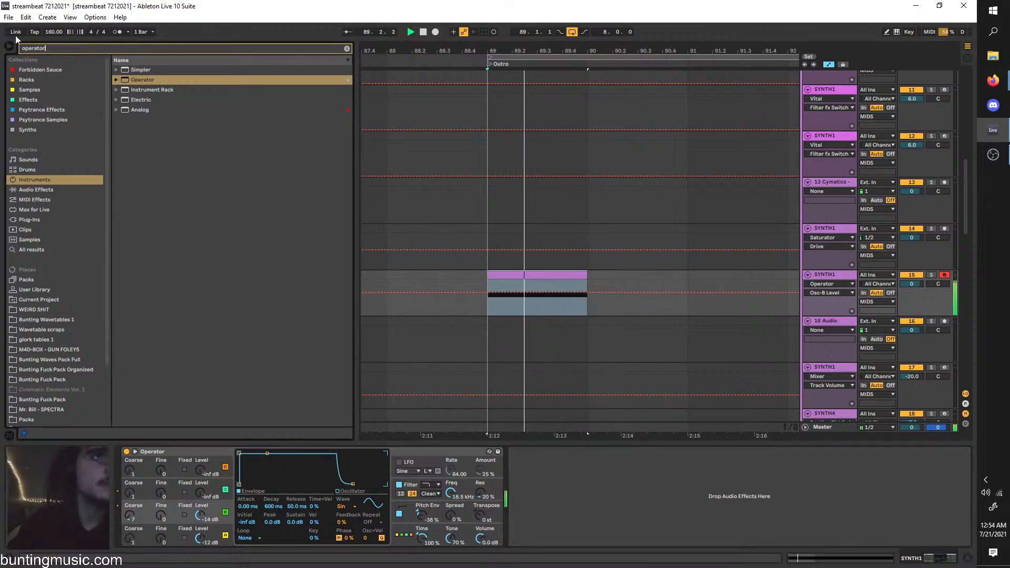
pyautogui.click(54, 188)
pyautogui.click(125, 70)
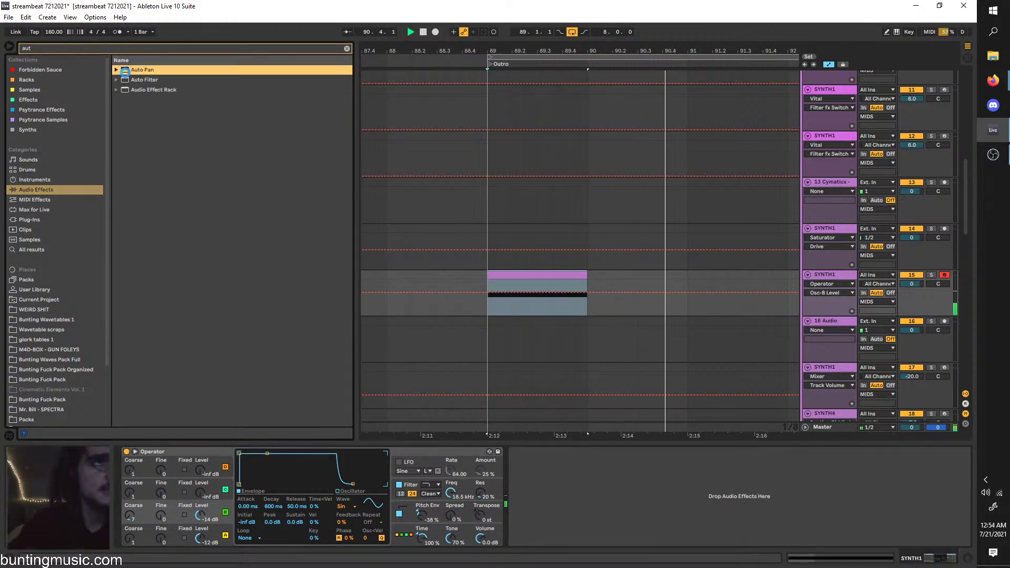
pyautogui.moveTo(507, 423); pyautogui.dragTo(574, 553)
pyautogui.click(526, 535)
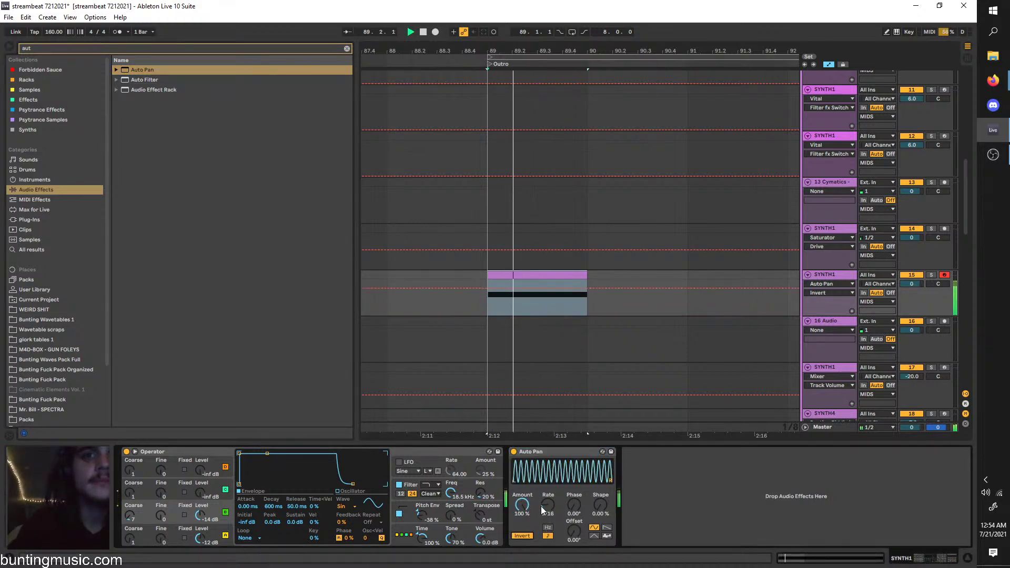
# Set Auto Pan's rate to 1/4 and turn on the arrangement loop
pyautogui.moveTo(546, 505); pyautogui.dragTo(544, 498)
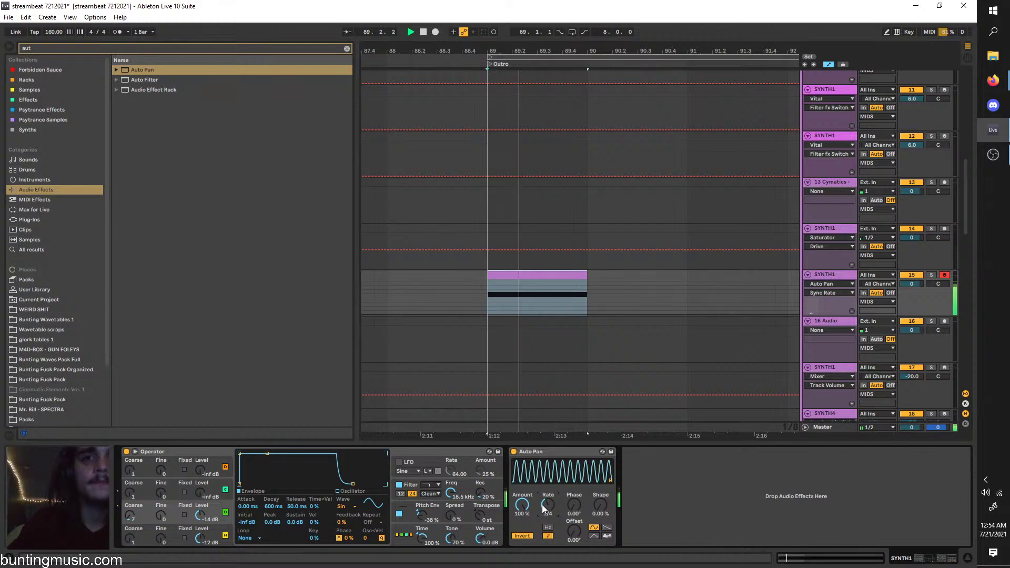
pyautogui.hotkey('ctrl', 'l')
pyautogui.press('space')
# Extend the clip on track 15 past bar 91 and duplicate its first bar into bar 90
pyautogui.moveTo(584, 274); pyautogui.dragTo(707, 270)
pyautogui.click(490, 294)
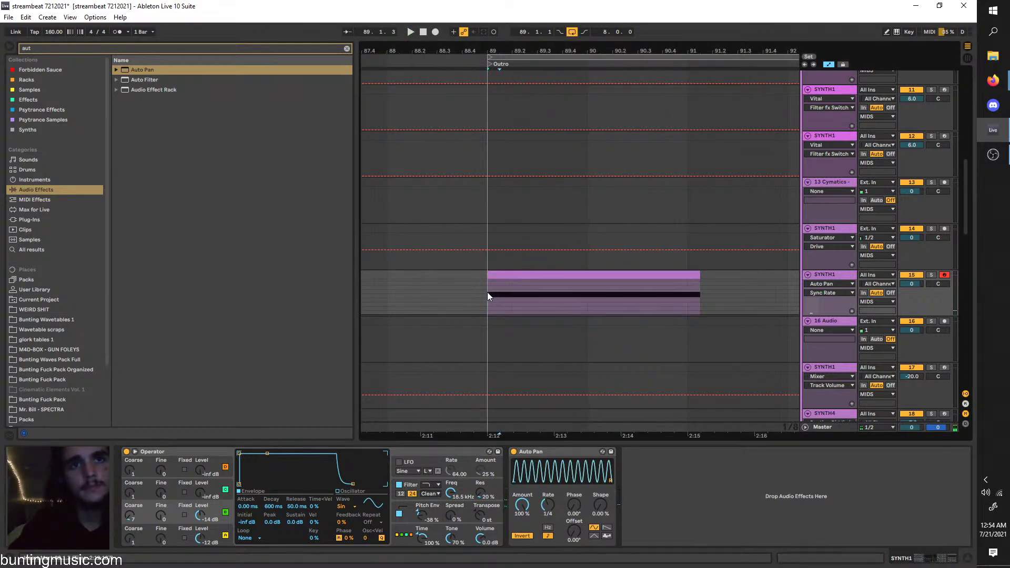
pyautogui.scroll(-4, 502, 288)
pyautogui.scroll(2, 520, 294)
pyautogui.moveTo(521, 294); pyautogui.dragTo(474, 274)
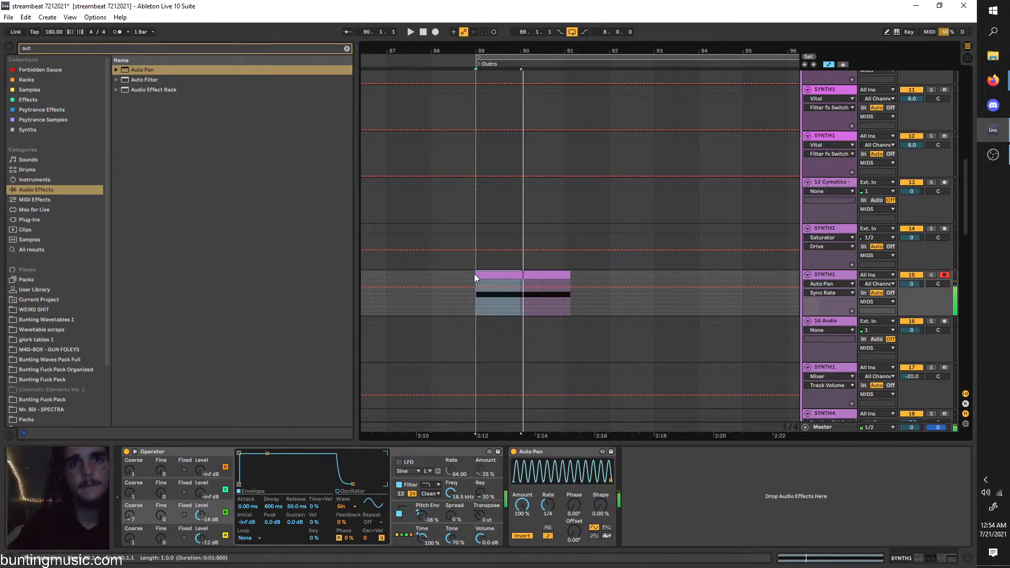
pyautogui.press('space')
pyautogui.hotkey('ctrl', 'd')
# Automate Operator's pitch envelope amount on track 15 to jump to 19% at bar 90
pyautogui.doubleClick(531, 274)
pyautogui.click(836, 274)
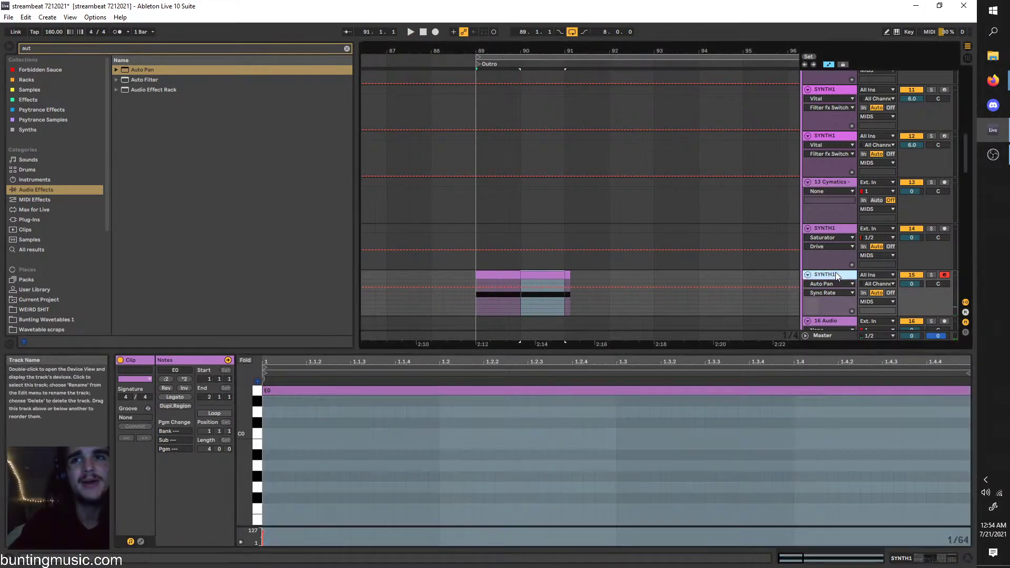
pyautogui.doubleClick(835, 272)
pyautogui.click(423, 516)
pyautogui.press('+')
pyautogui.press('+')
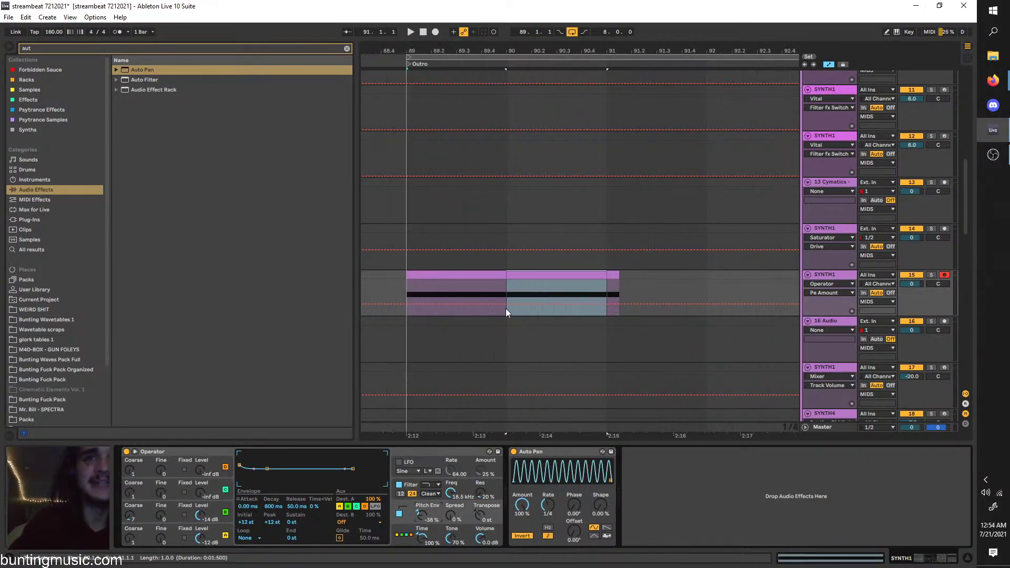
pyautogui.click(506, 306)
pyautogui.press('space')
# Automate Auto Pan's sync rate to 1/8 for the first beat of bar 90, returning to 1/4 after it
pyautogui.moveTo(506, 307); pyautogui.dragTo(531, 287)
pyautogui.click(547, 504)
pyautogui.click(506, 287)
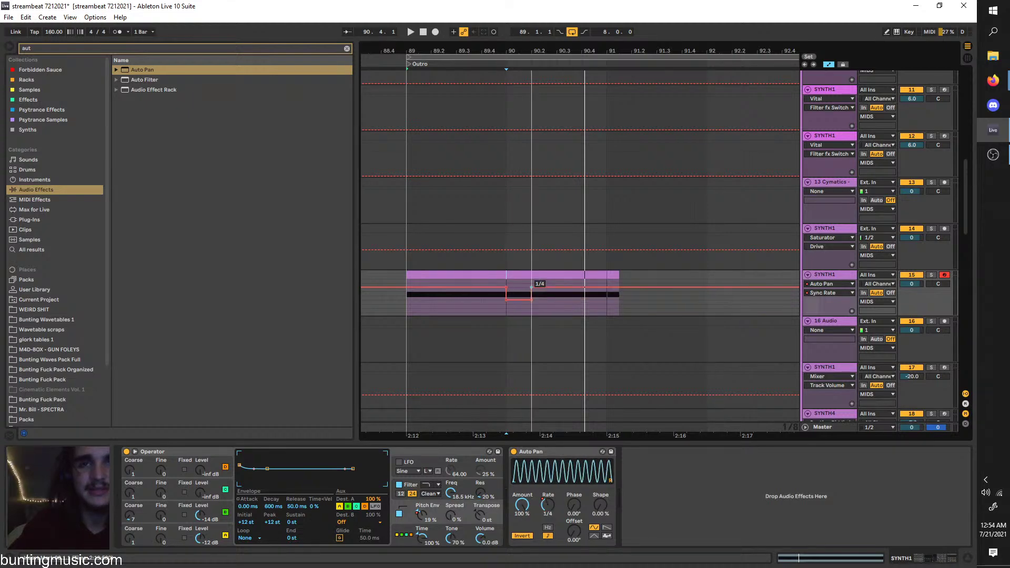
# Play the pattern from bar 89 and duplicate its two bars, including automation, to bar 91
pyautogui.click(409, 308)
pyautogui.scroll(-2, 410, 308)
pyautogui.press('space')
pyautogui.hscroll(-2, 495, 309)
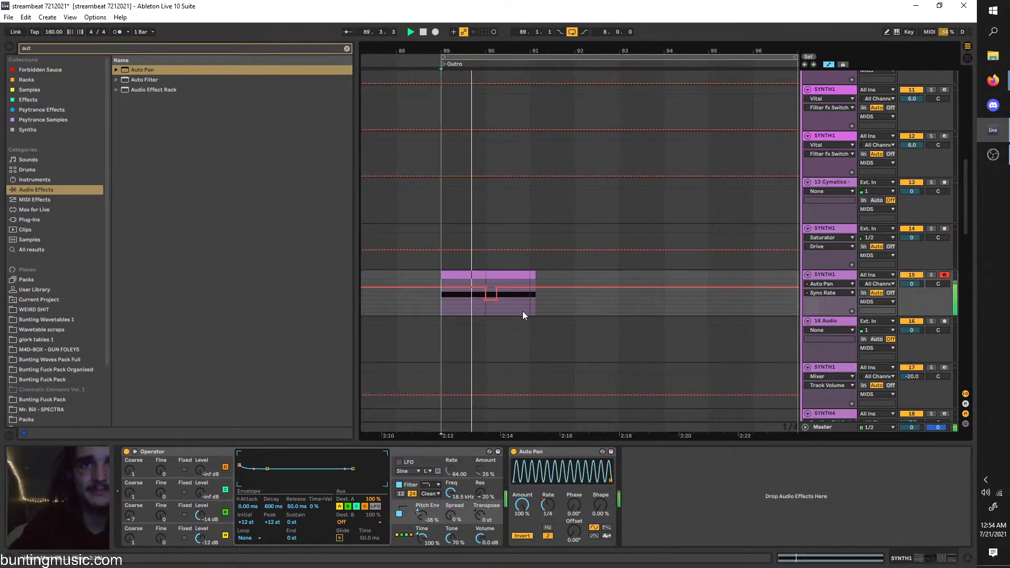
pyautogui.hotkey('ctrl', 'd')
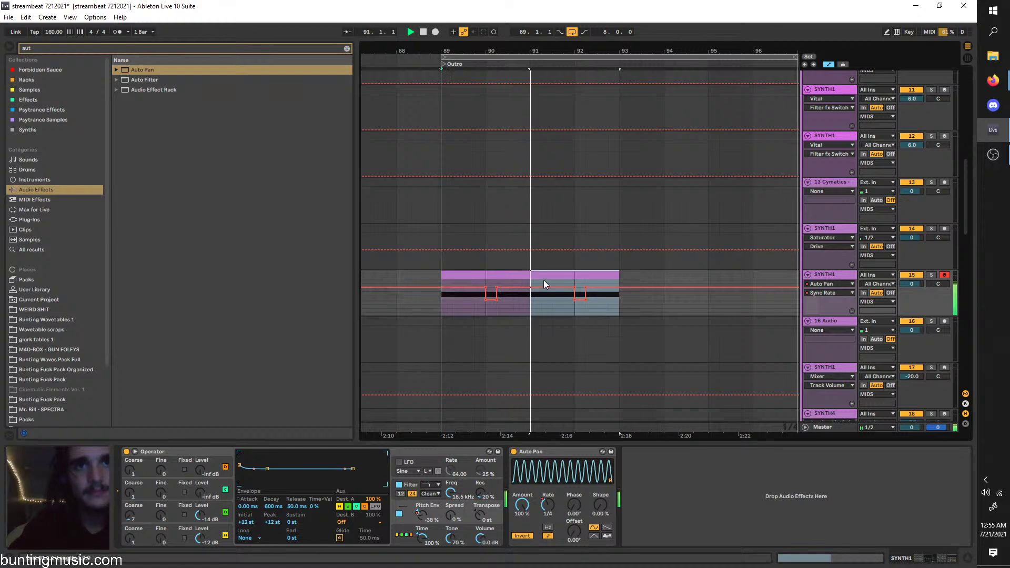
# Raise the pitch envelope amount automation in bar 92 on track 15 to 40%
pyautogui.hscroll(1, 574, 287)
pyautogui.click(568, 312)
pyautogui.doubleClick(570, 274)
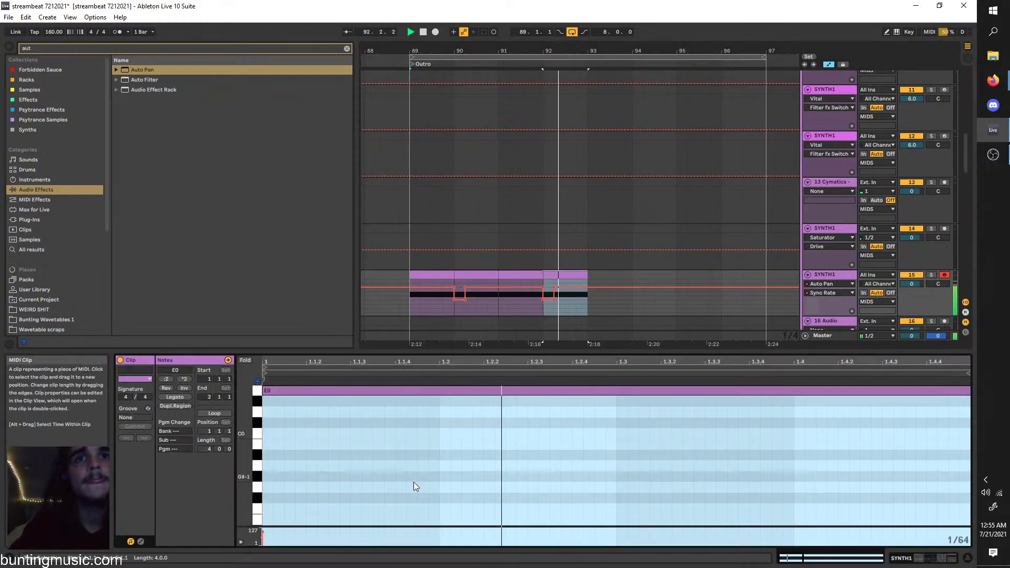
pyautogui.press('space')
pyautogui.doubleClick(818, 276)
pyautogui.click(429, 513)
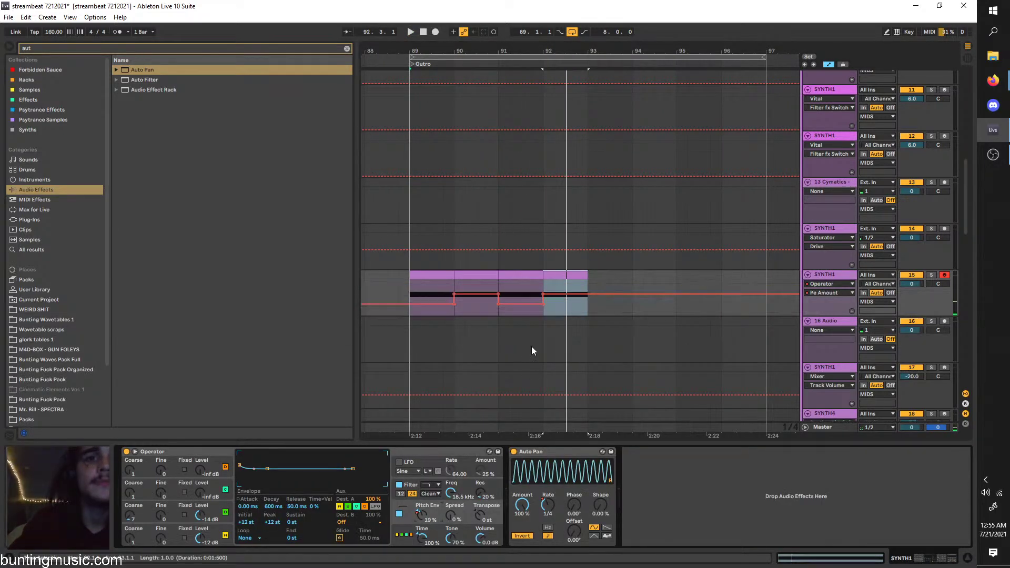
pyautogui.scroll(5, 532, 350)
pyautogui.scroll(-3, 588, 295)
pyautogui.press('space')
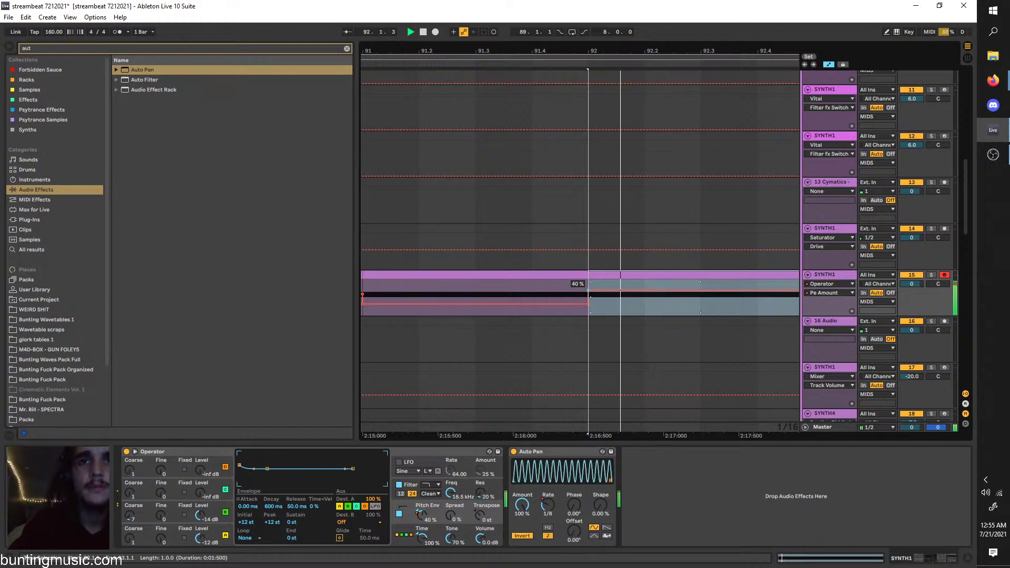
# Duplicate the four-bar pattern from bar 89 to bar 93 and raise track 15's volume to 6.0
pyautogui.scroll(-3, 542, 292)
pyautogui.click(430, 283)
pyautogui.press('space')
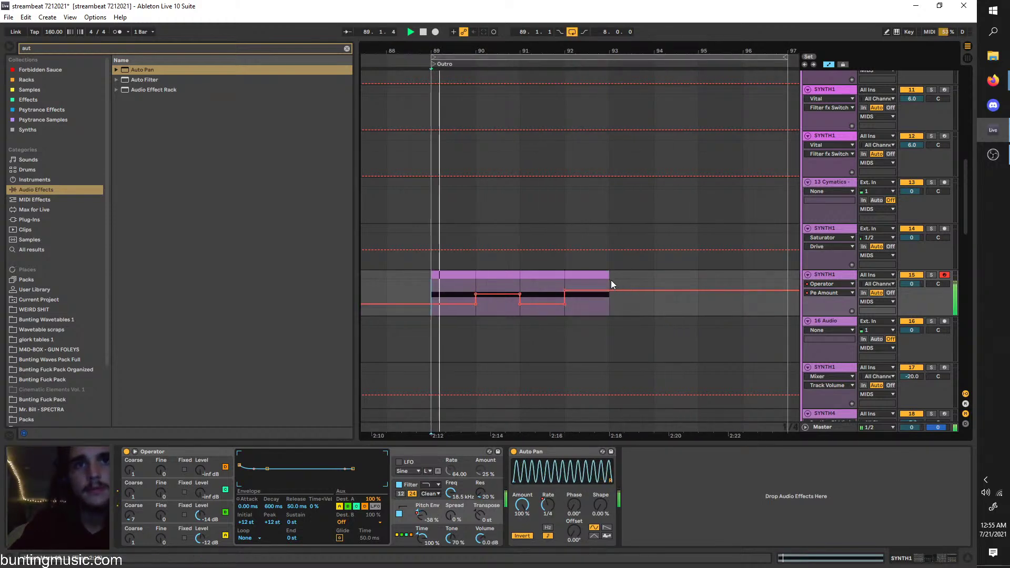
pyautogui.moveTo(610, 277); pyautogui.dragTo(432, 276)
pyautogui.hotkey('ctrl', 'd')
pyautogui.moveTo(911, 284); pyautogui.dragTo(911, 258)
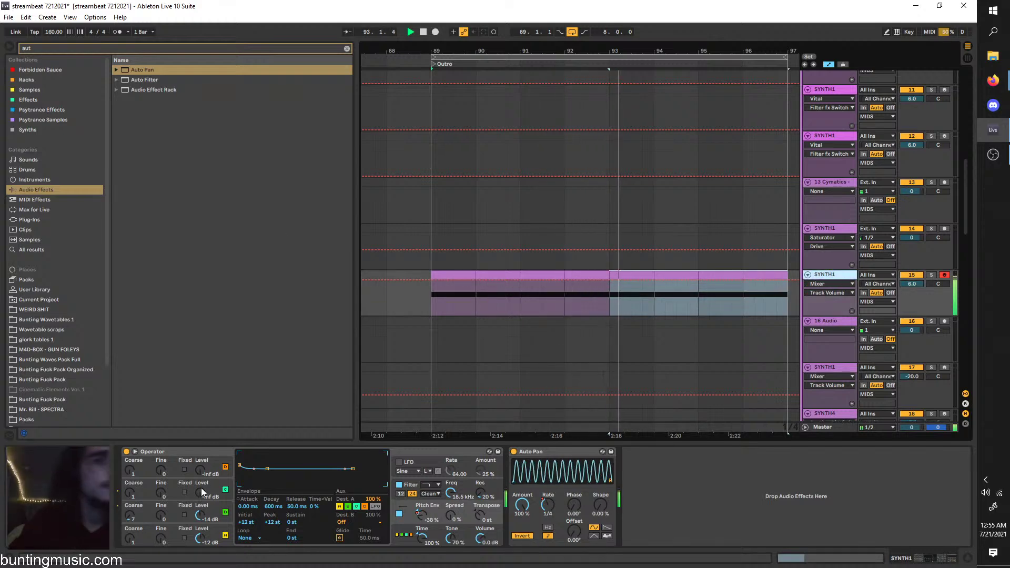
# Set Operator's oscillator C to coarse 5 and level -18 dB, and oscillator D to coarse 9 and level -16 dB
pyautogui.moveTo(201, 490); pyautogui.dragTo(201, 463)
pyautogui.moveTo(145, 492); pyautogui.dragTo(201, 440)
pyautogui.click(429, 285)
pyautogui.press('space')
pyautogui.press('space')
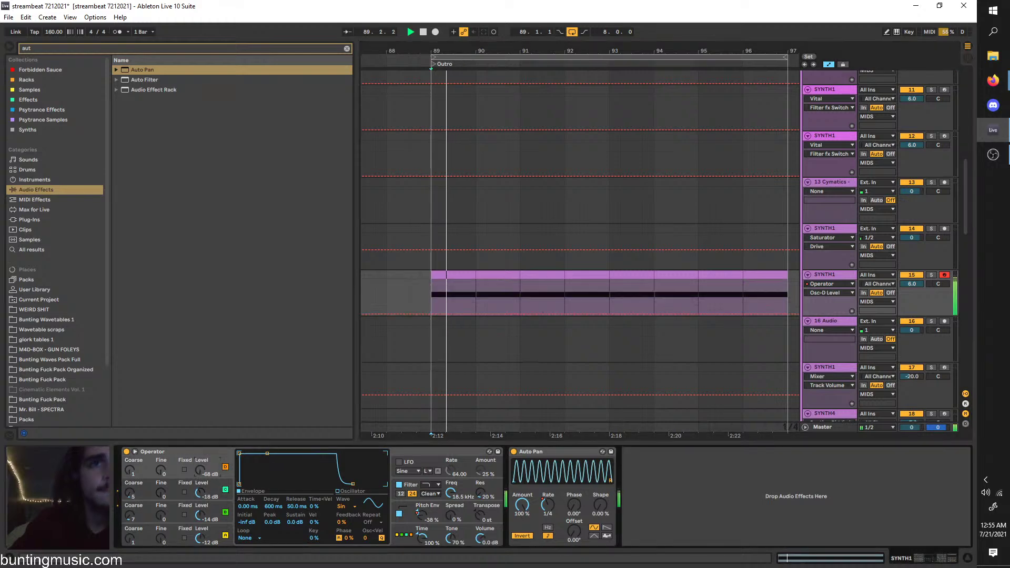
pyautogui.moveTo(137, 466); pyautogui.dragTo(136, 453)
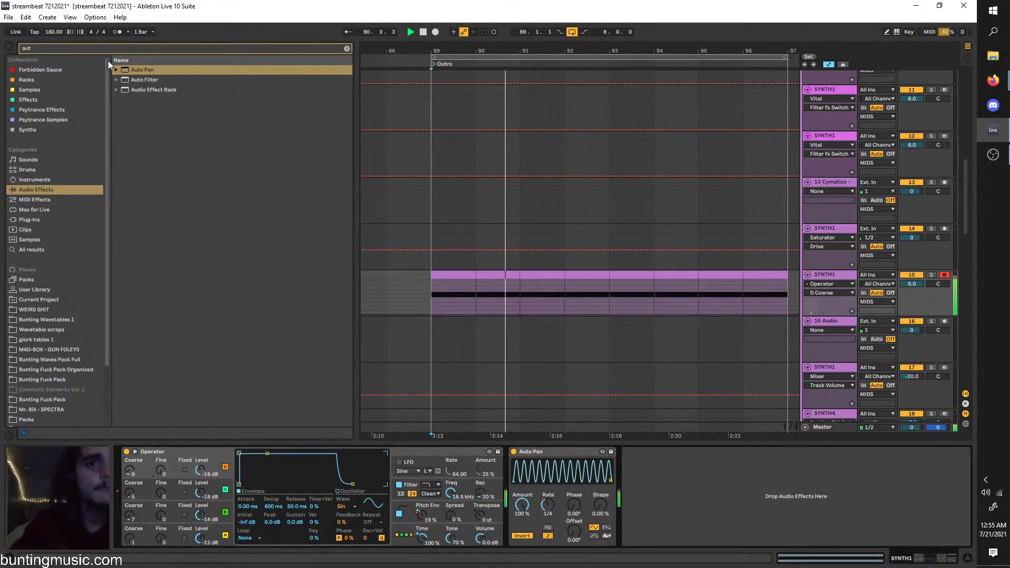
# Search the audio effects for "rev", add Reverb after Auto Pan, and set High quality and 33% dry/wet
pyautogui.moveTo(42, 47); pyautogui.dragTo(1, 37)
pyautogui.write('rev')
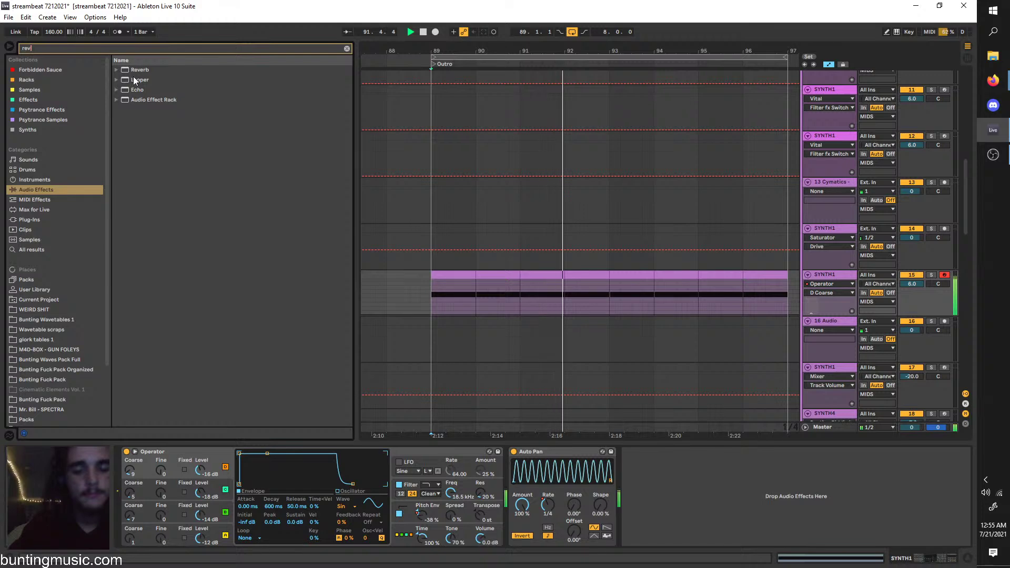
pyautogui.press('Down')
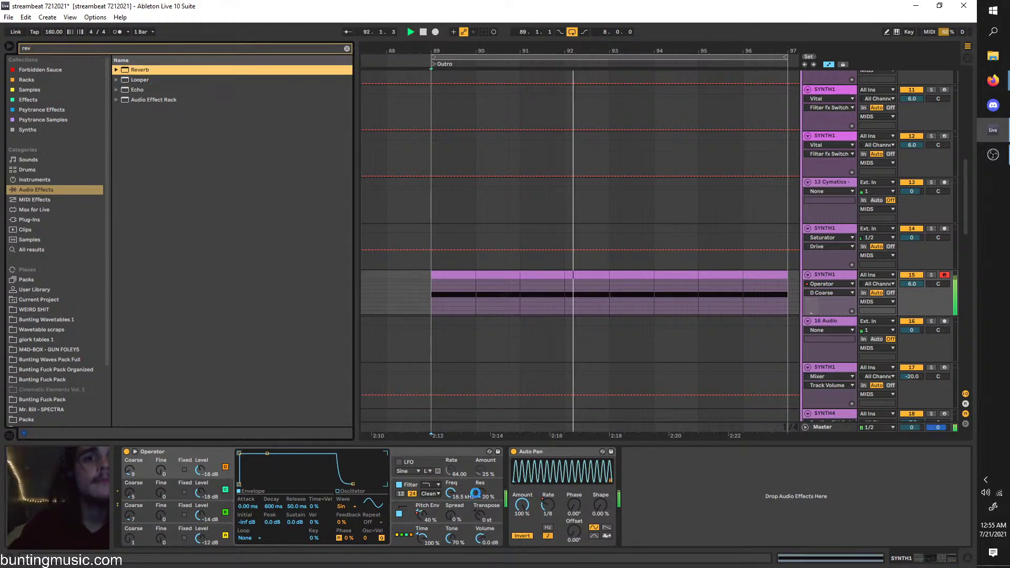
pyautogui.press('Return')
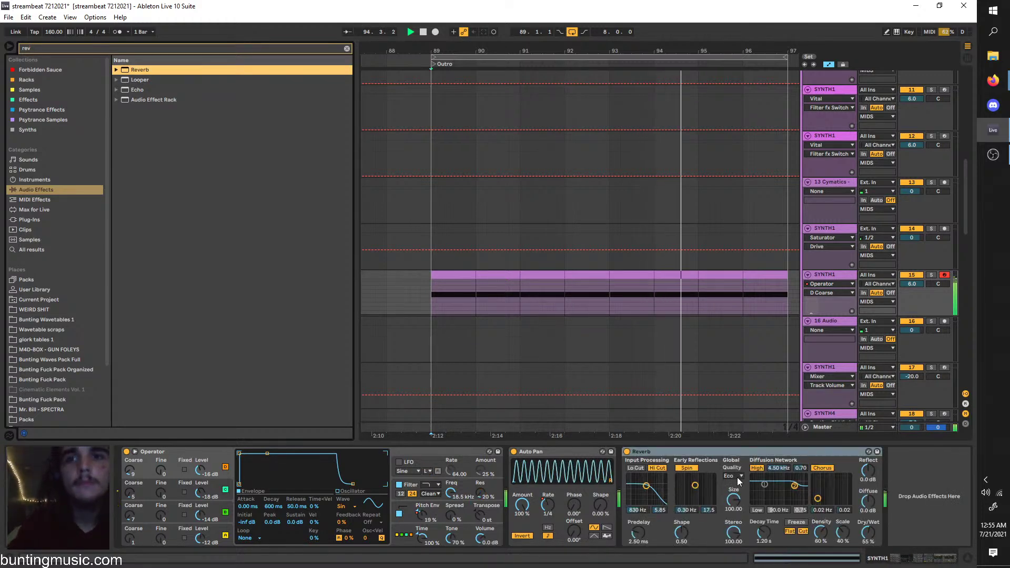
pyautogui.click(735, 476)
pyautogui.click(735, 500)
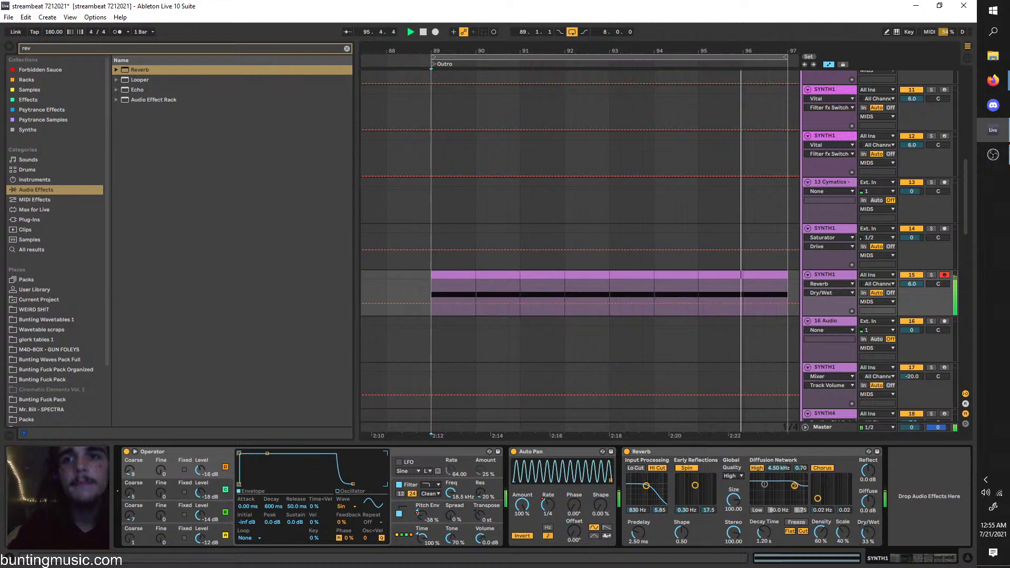
# Search for "ott", insert the OTT preset between Operator and Auto Pan, and set Time to 1000% and output to 13.6 dB
pyautogui.hotkey('ctrl', 'f')
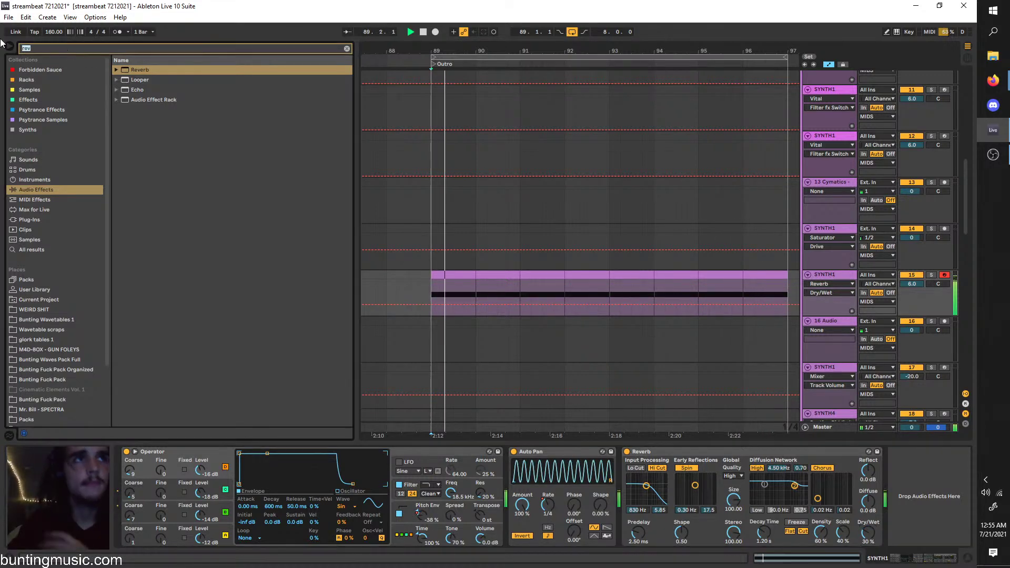
pyautogui.write('ott')
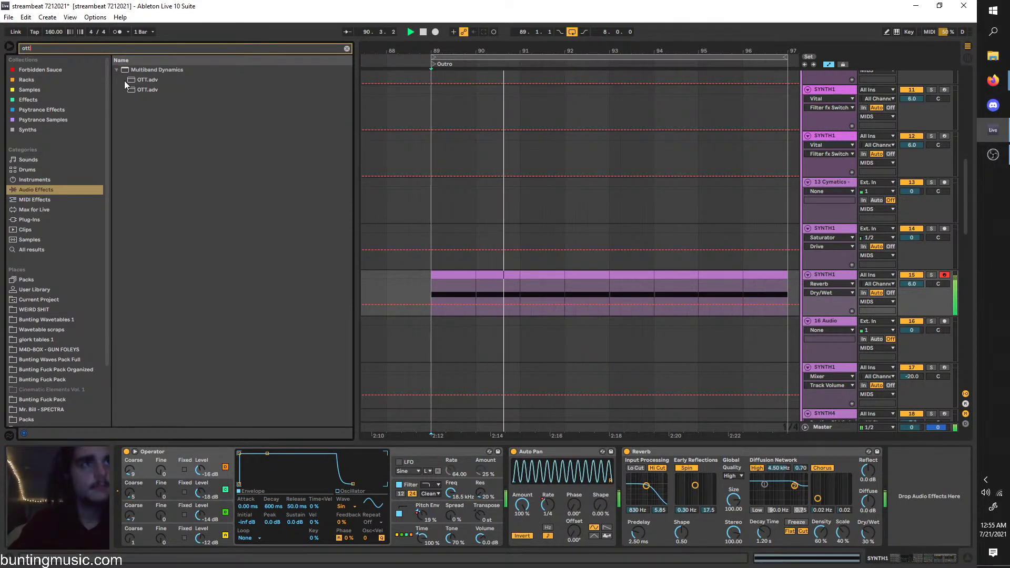
pyautogui.moveTo(125, 80); pyautogui.dragTo(514, 477)
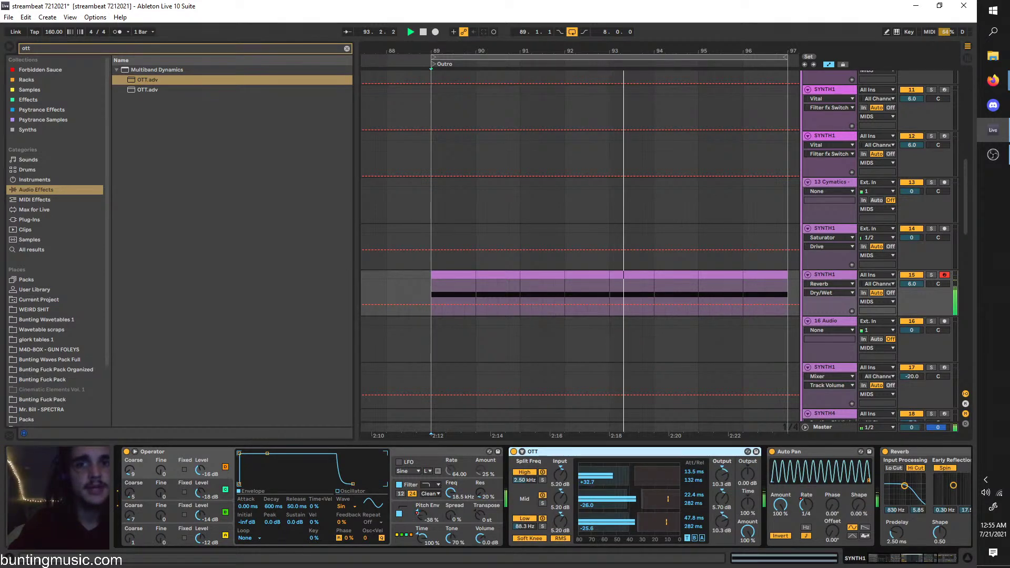
pyautogui.moveTo(747, 504); pyautogui.dragTo(746, 452)
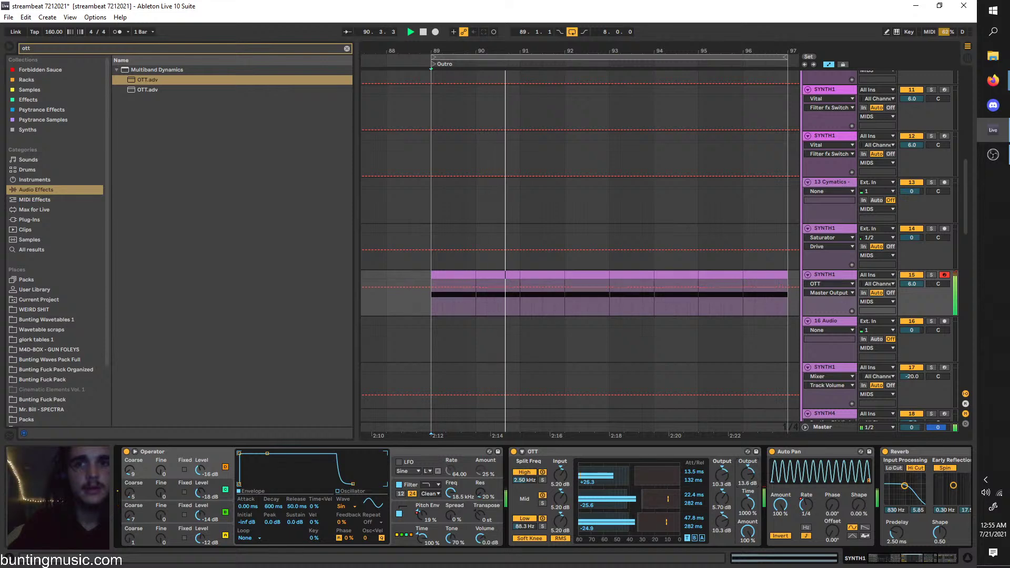
# Duplicate the OTT device on track 15 and switch the copy off
pyautogui.click(715, 457)
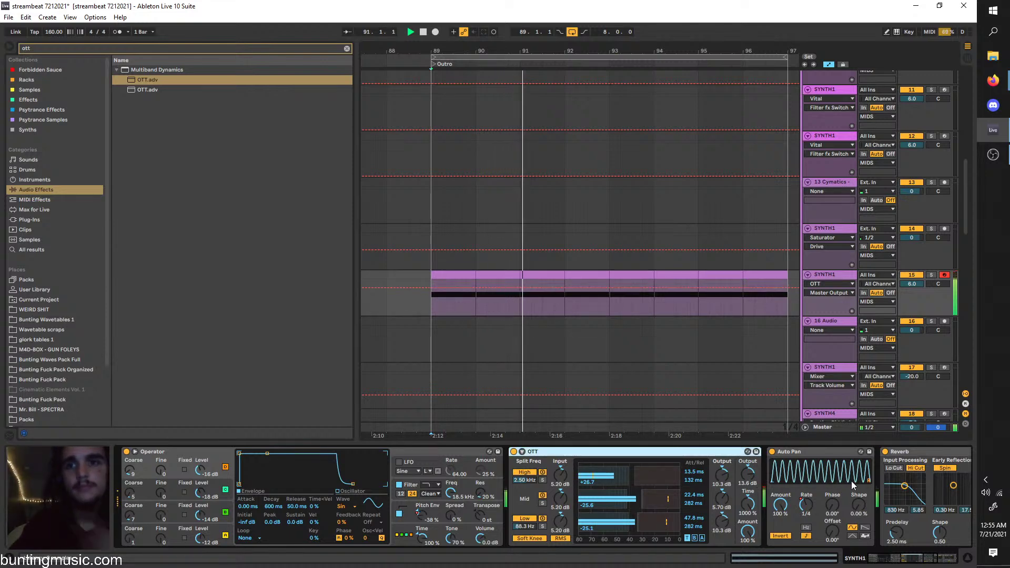
pyautogui.hotkey('ctrl', 'd')
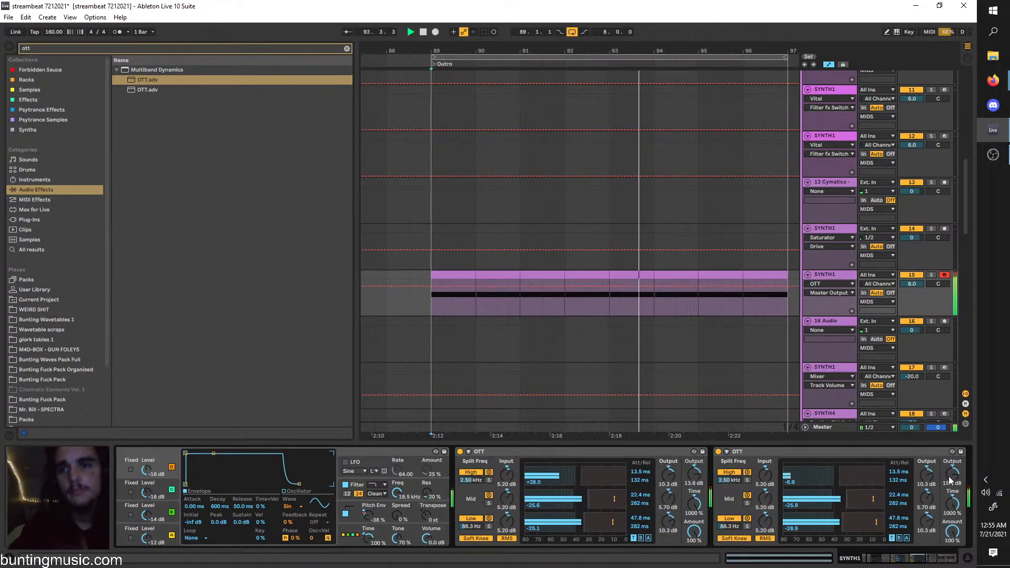
pyautogui.click(718, 452)
# Lower Operator's filter frequency to 64.5 Hz and insert a triangle shape in its automation over bar 89's first beat
pyautogui.scroll(1, 416, 484)
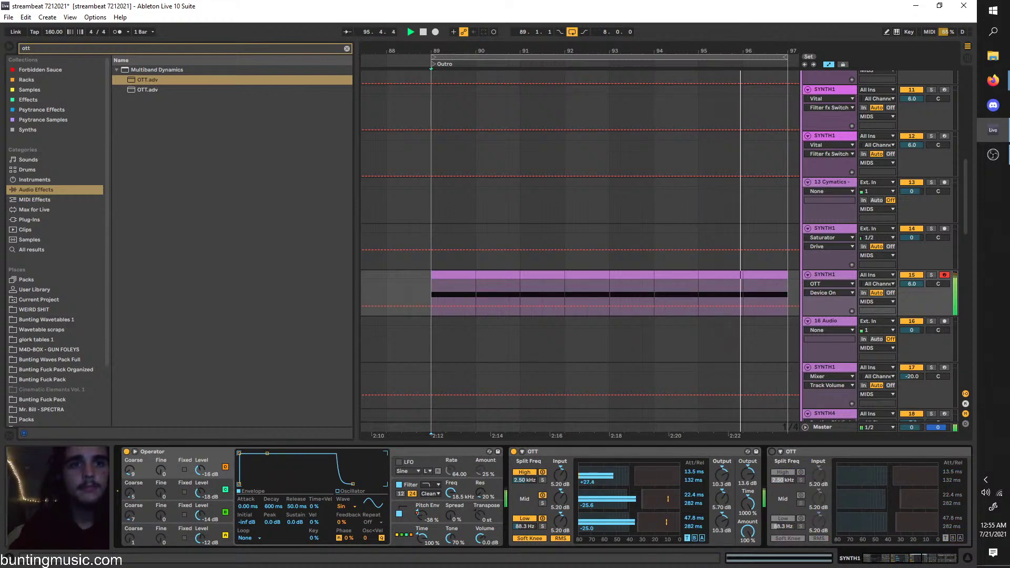
pyautogui.moveTo(450, 492); pyautogui.dragTo(451, 515)
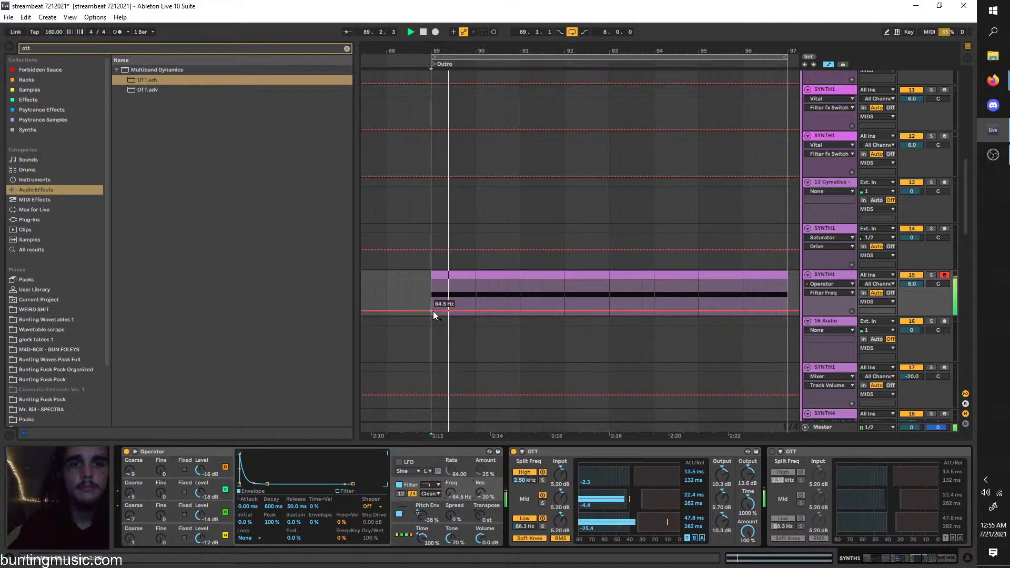
pyautogui.rightClick(434, 304)
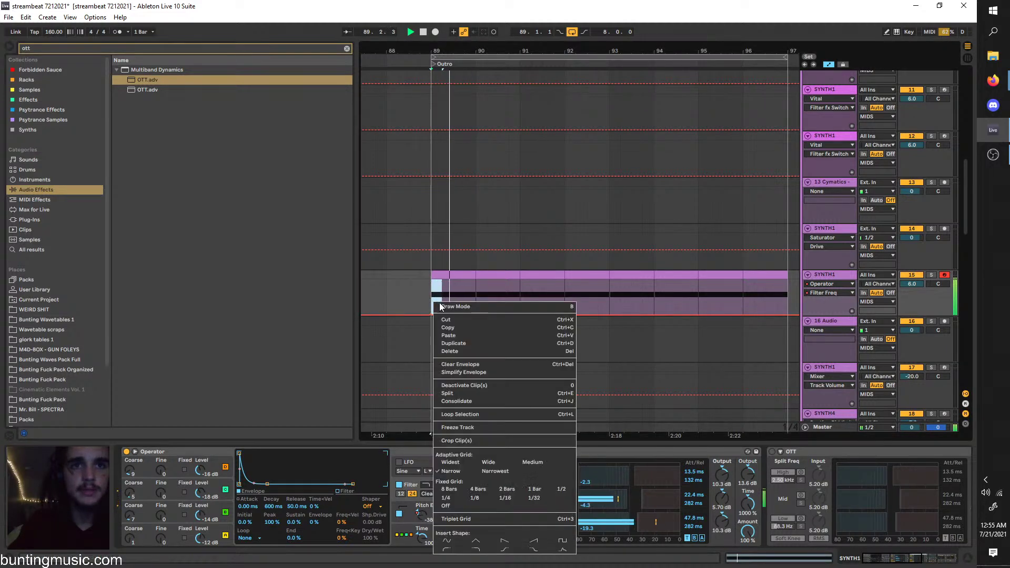
pyautogui.click(479, 541)
pyautogui.scroll(3, 452, 305)
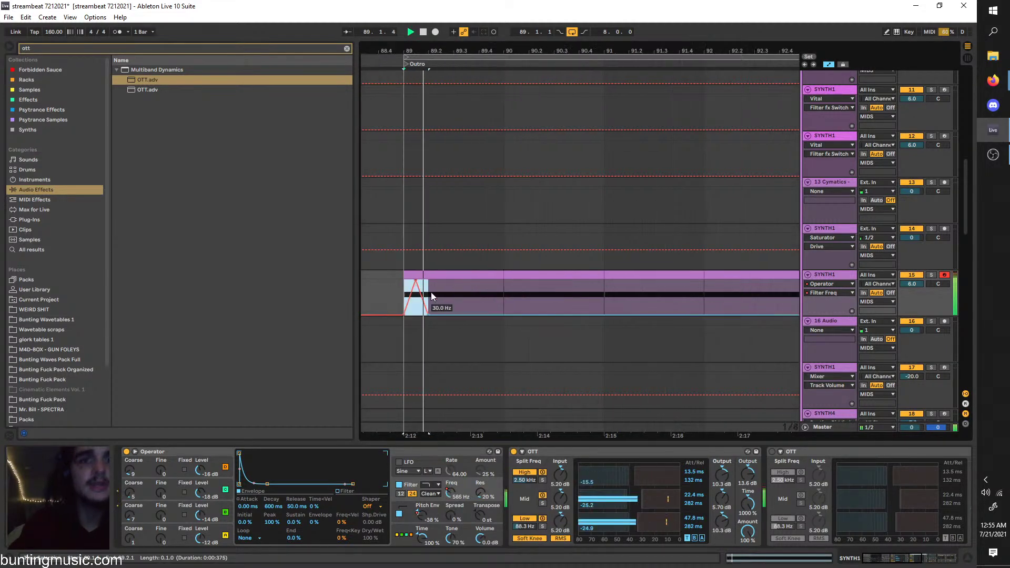
# Repeat the filter frequency triangle on the second beat of bar 89 and audition it
pyautogui.press('space')
pyautogui.click(403, 290)
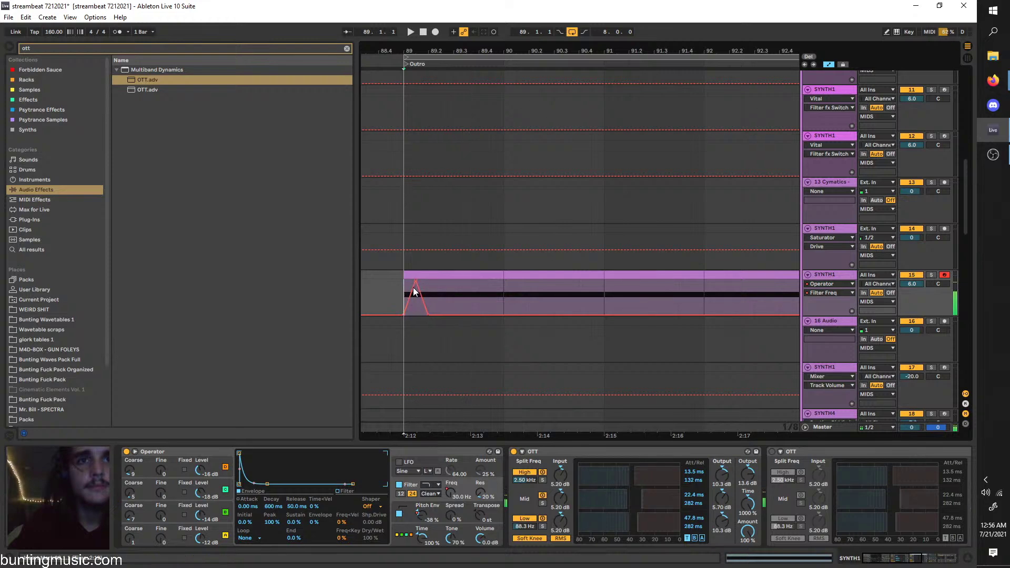
pyautogui.click(408, 289)
pyautogui.press('space')
pyautogui.press('space')
pyautogui.press('space')
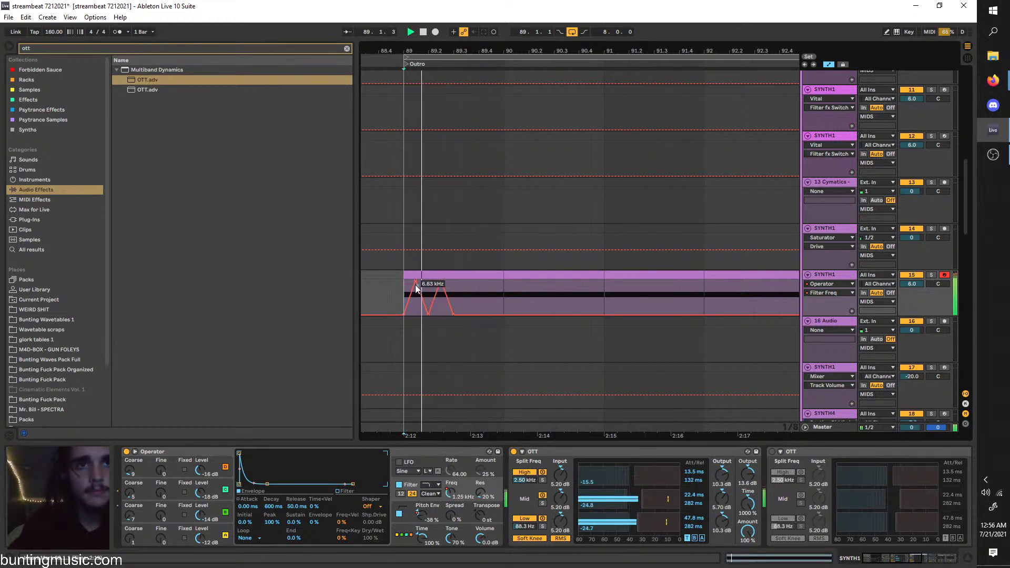
# Reshape the second-beat filter frequency automation into a rising ramp that drops at the beat's end
pyautogui.press('space')
pyautogui.moveTo(440, 281); pyautogui.dragTo(450, 288)
pyautogui.press('space')
pyautogui.press('space')
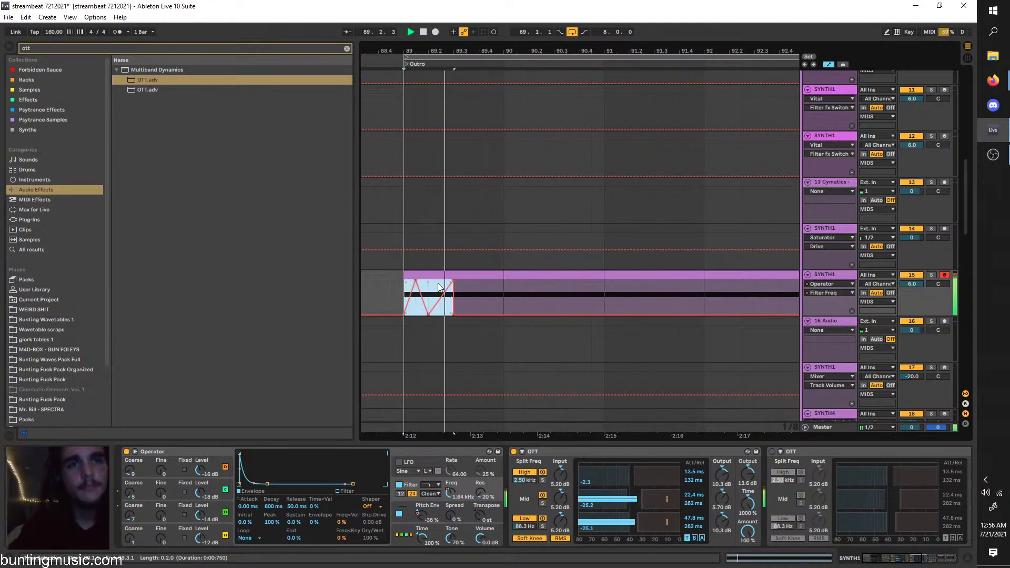
# Duplicate the two-bar filter frequency automation from bar 89 across the rest of the clips up to bar 97
pyautogui.moveTo(613, 284); pyautogui.dragTo(434, 289)
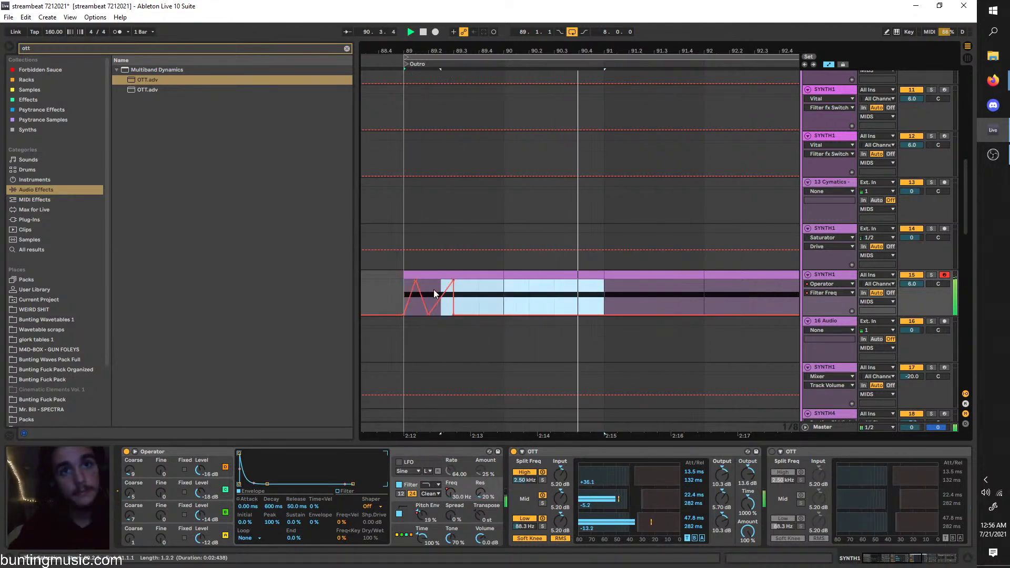
pyautogui.hotkey('ctrl', 'd')
pyautogui.scroll(-2, 417, 288)
pyautogui.hscroll(-1, 553, 314)
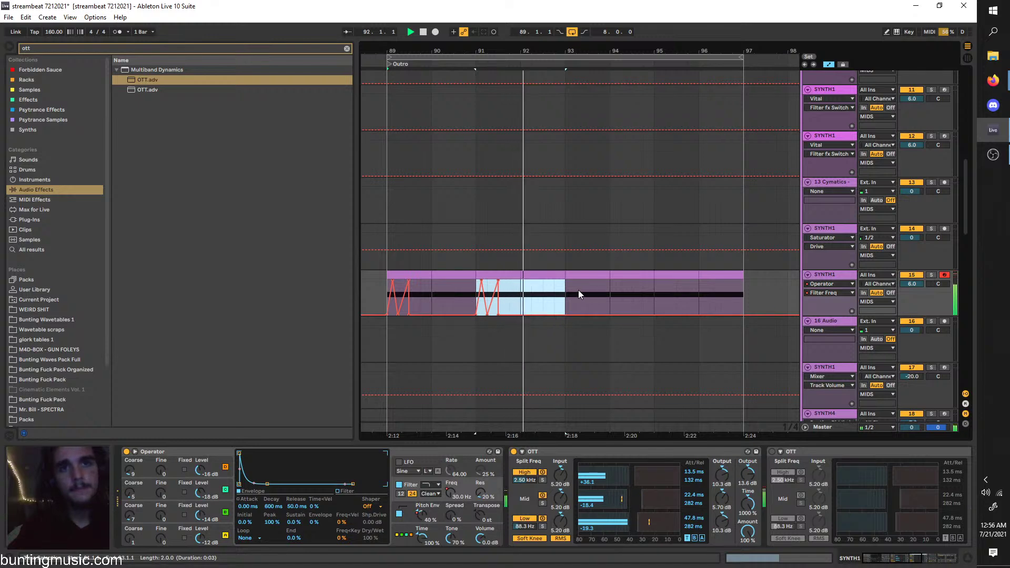
pyautogui.hotkey('ctrl', 'd')
pyautogui.hotkey('ctrl', 'd')
pyautogui.click(839, 283)
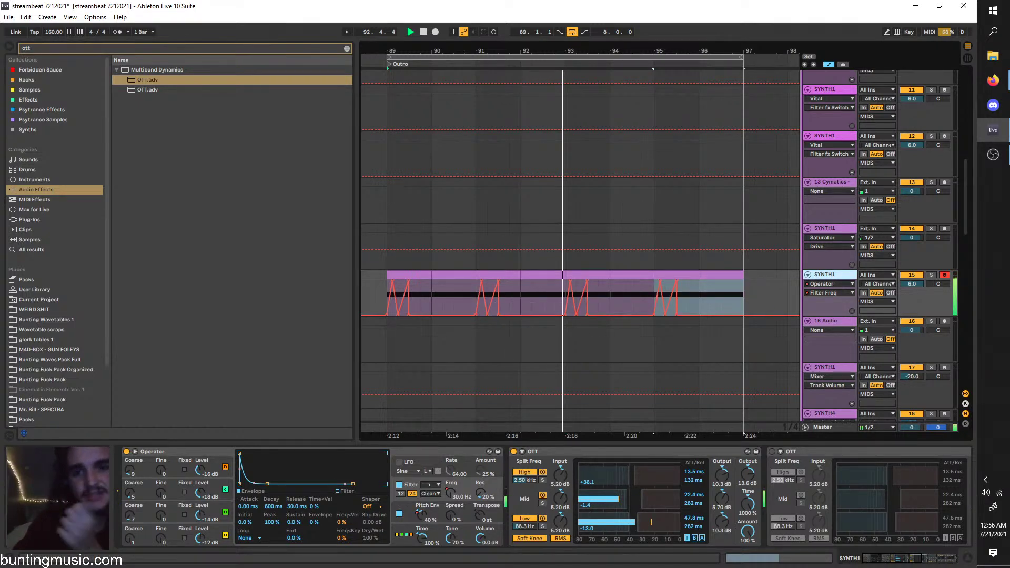
# Duplicate the SYNTH1 bass track 15 with its clips and automation, and audition the original soloed
pyautogui.hotkey('ctrl', 'd')
pyautogui.scroll(1, 579, 252)
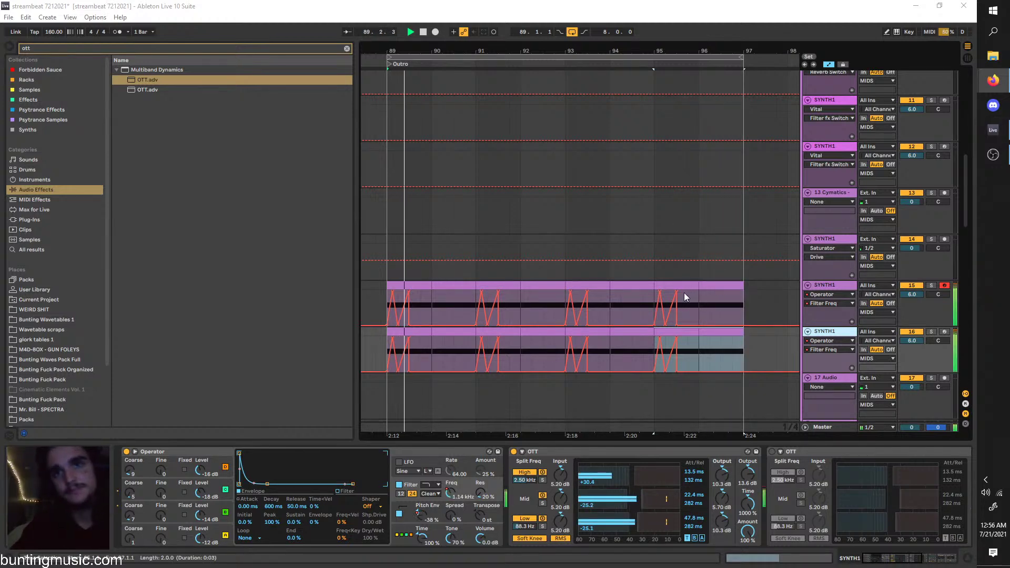
pyautogui.click(931, 285)
pyautogui.click(914, 294)
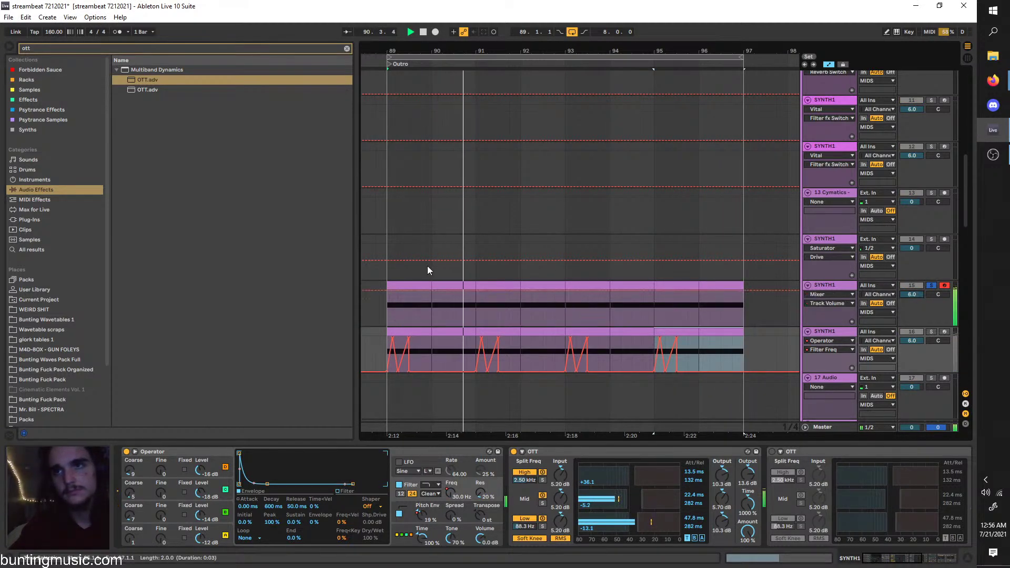
pyautogui.press('space')
pyautogui.press('space')
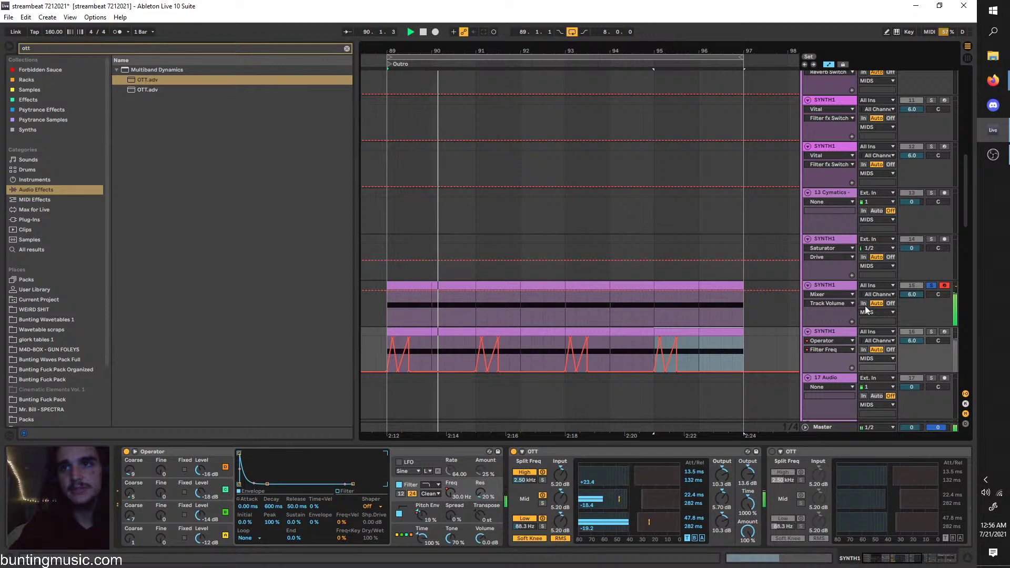
pyautogui.click(931, 286)
# Delete the second half of every bar from track 15's clips between bars 89 and 97, leaving half-bar clips
pyautogui.moveTo(432, 287); pyautogui.dragTo(408, 279)
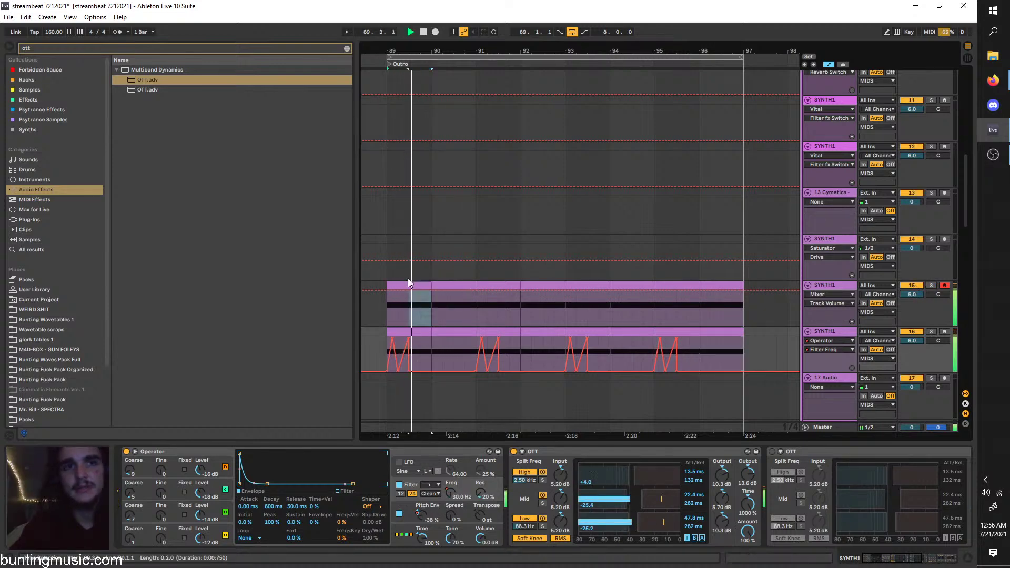
pyautogui.press('Delete')
pyautogui.moveTo(476, 302); pyautogui.dragTo(454, 290)
pyautogui.press('Delete')
pyautogui.moveTo(520, 295); pyautogui.dragTo(501, 286)
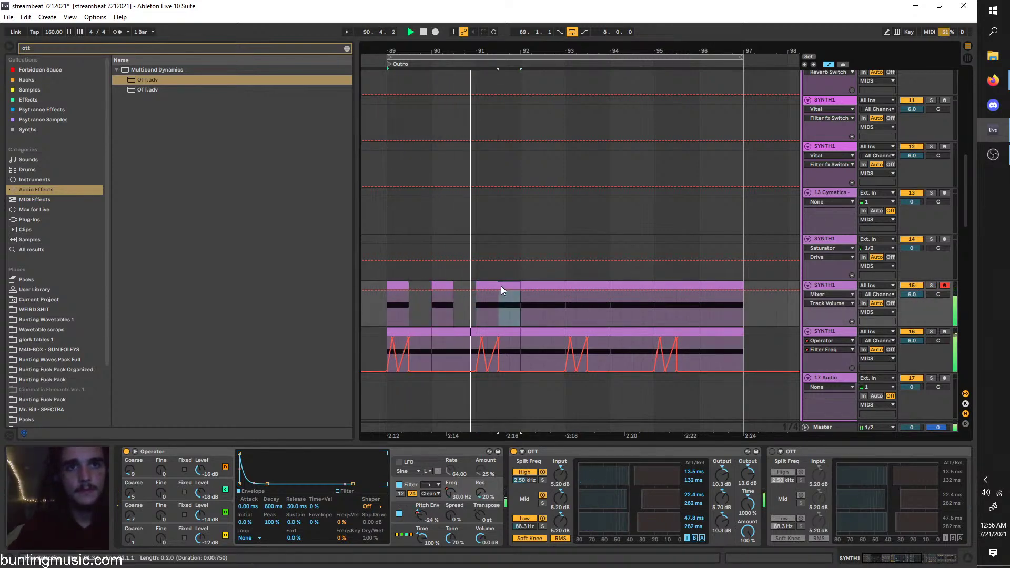
pyautogui.press('Delete')
pyautogui.moveTo(563, 305); pyautogui.dragTo(544, 279)
pyautogui.press('Delete')
pyautogui.moveTo(609, 304); pyautogui.dragTo(588, 292)
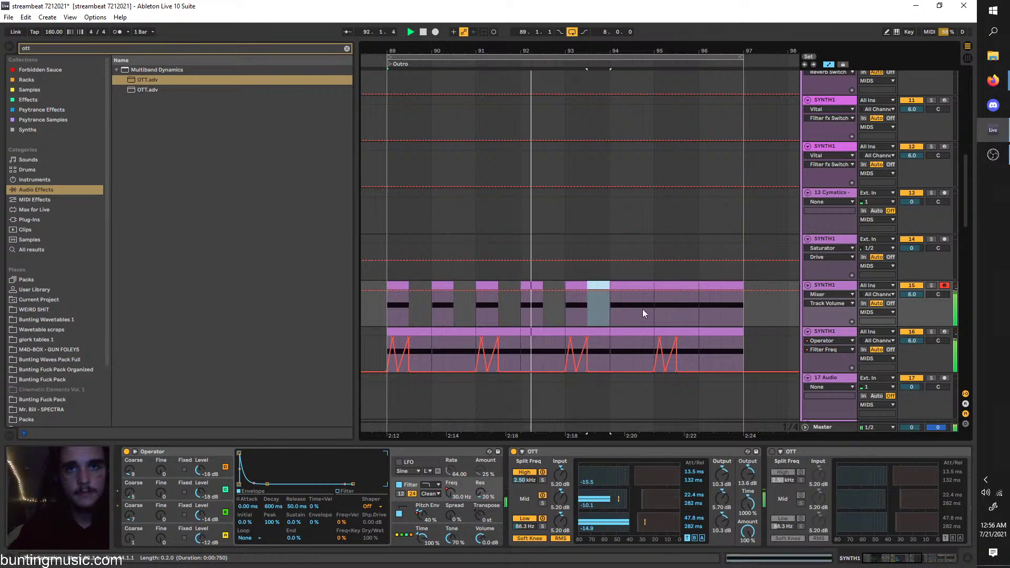
pyautogui.press('Delete')
pyautogui.moveTo(643, 309); pyautogui.dragTo(632, 285)
pyautogui.press('Delete')
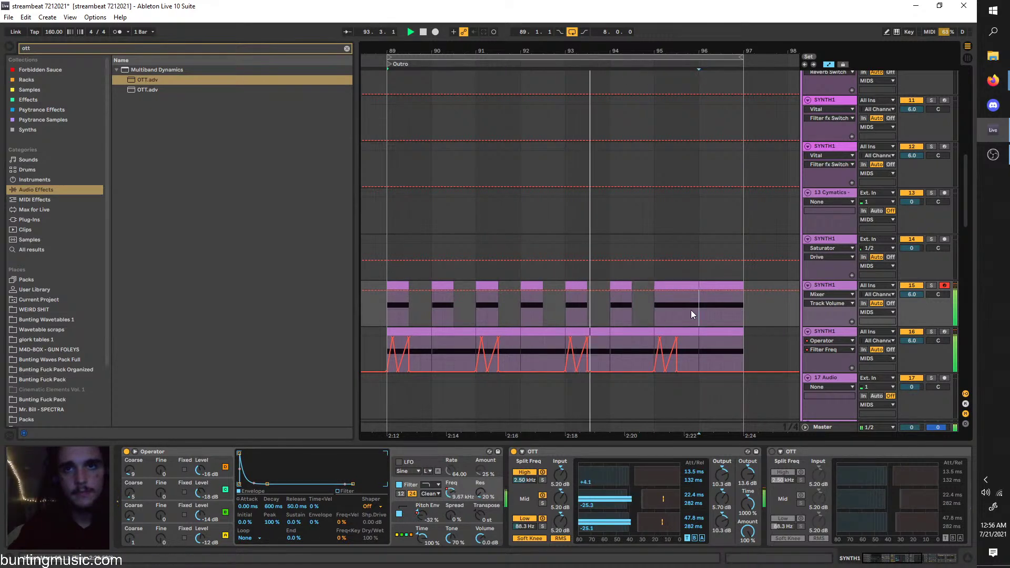
pyautogui.moveTo(690, 311); pyautogui.dragTo(677, 286)
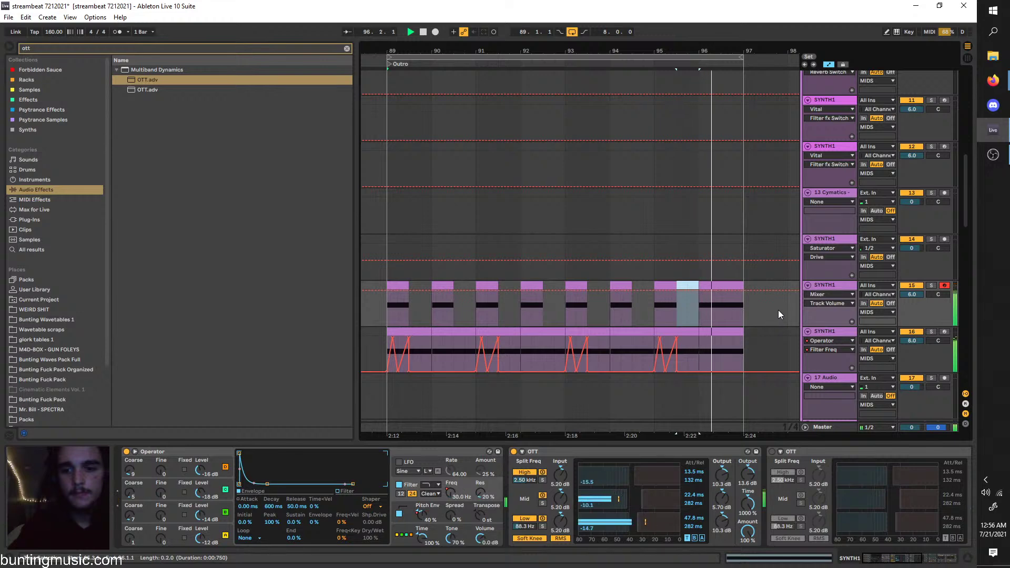
pyautogui.press('Delete')
pyautogui.moveTo(767, 308); pyautogui.dragTo(718, 289)
pyautogui.press('Delete')
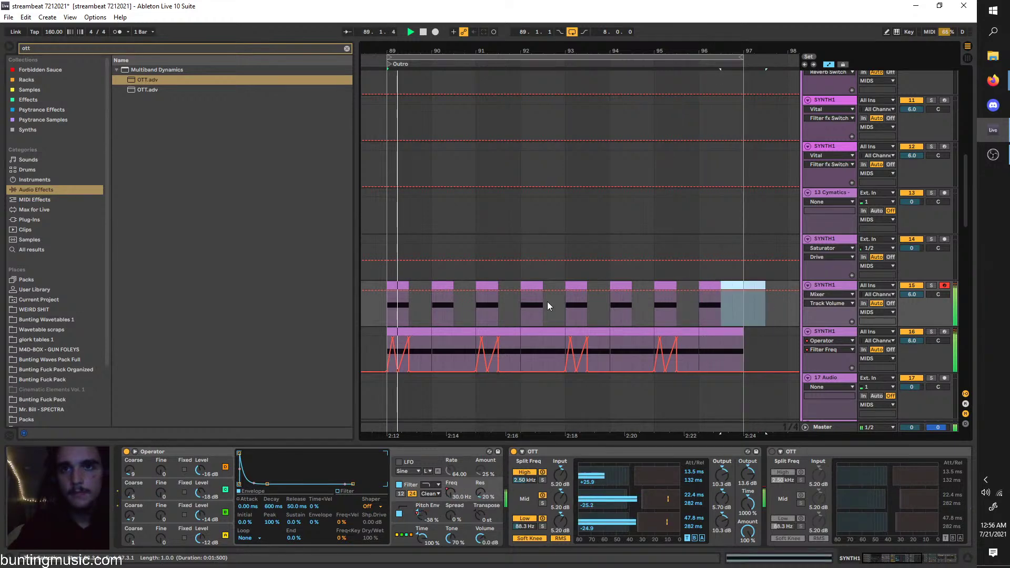
# Solo the duplicated bass on track 16 and play it from the start of the outro
pyautogui.click(377, 345)
pyautogui.press('space')
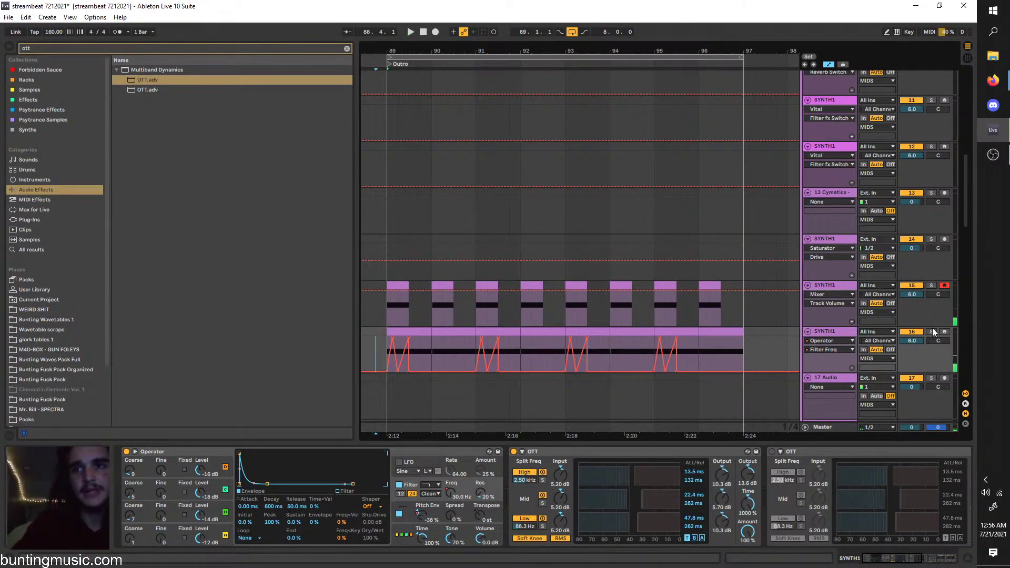
pyautogui.click(809, 332)
pyautogui.doubleClick(817, 332)
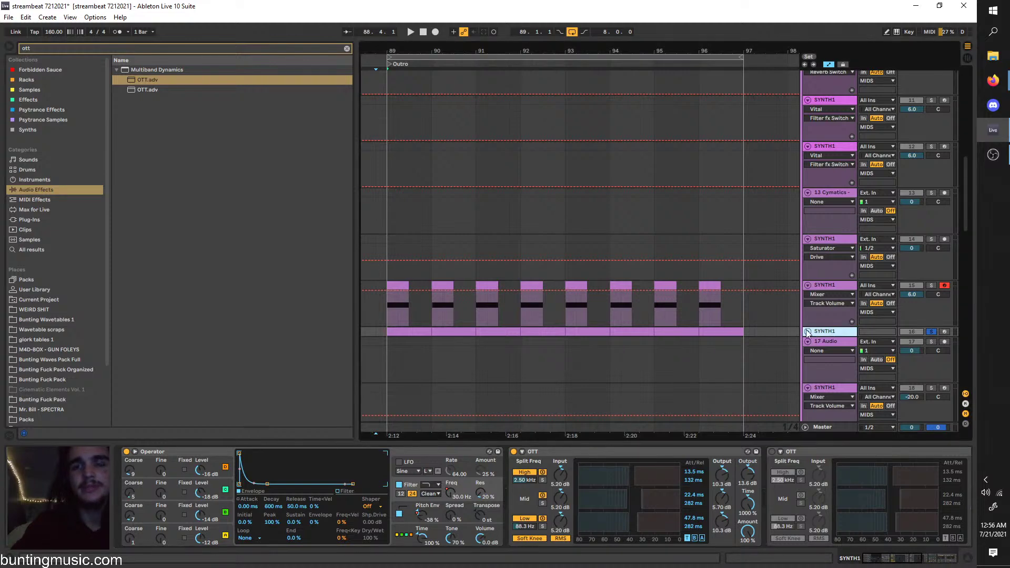
pyautogui.scroll(-9, 772, 511)
pyautogui.press('space')
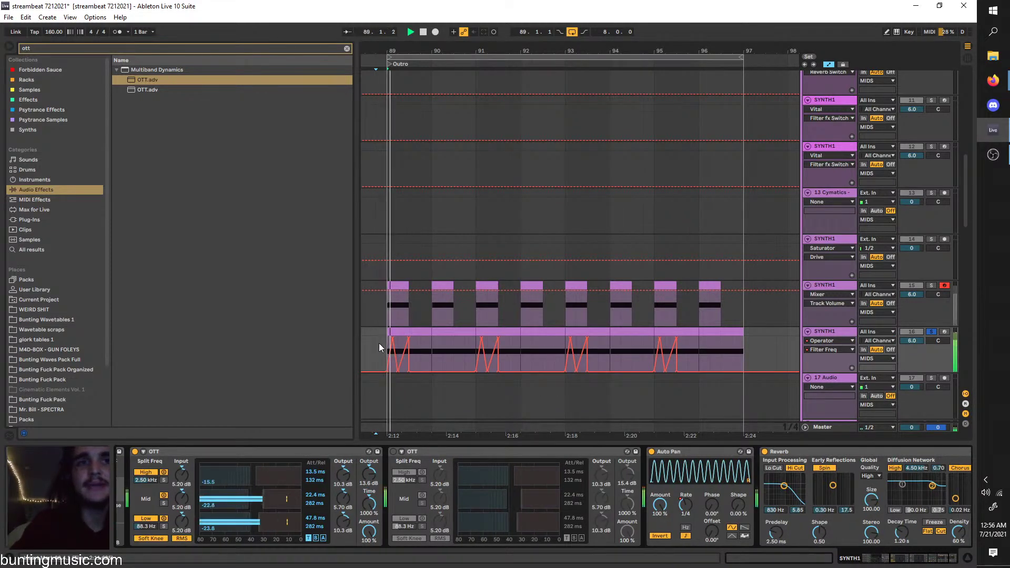
# On track 16's Reverb, shift the input filter to 556 Hz, turn off the low cut and audition the change
pyautogui.keyDown('ctrl'); pyautogui.scroll(4, 379, 343); pyautogui.keyUp('ctrl')
pyautogui.click(772, 468)
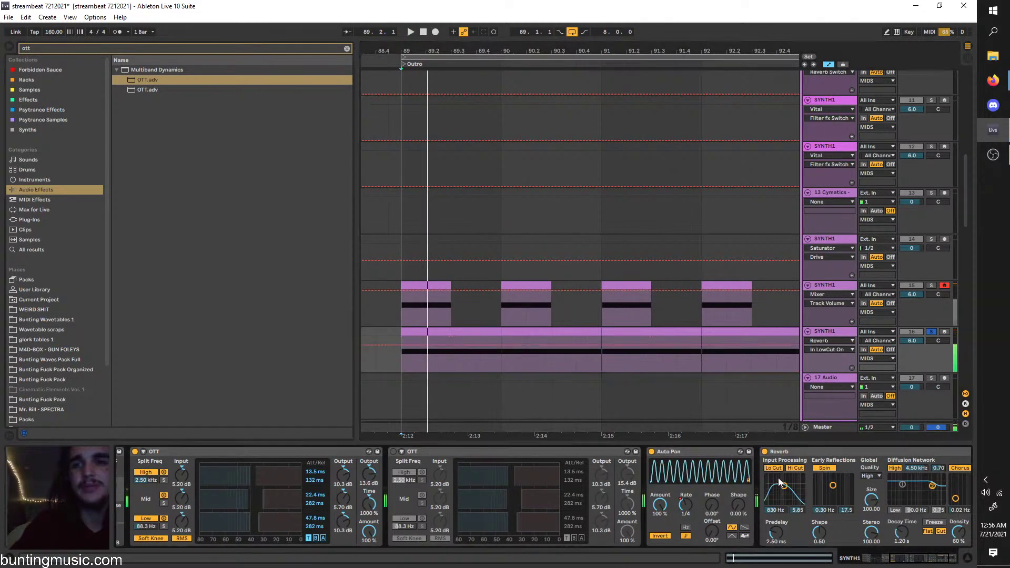
pyautogui.moveTo(790, 484); pyautogui.dragTo(772, 484)
pyautogui.scroll(1, 891, 531)
pyautogui.scroll(-2, 804, 495)
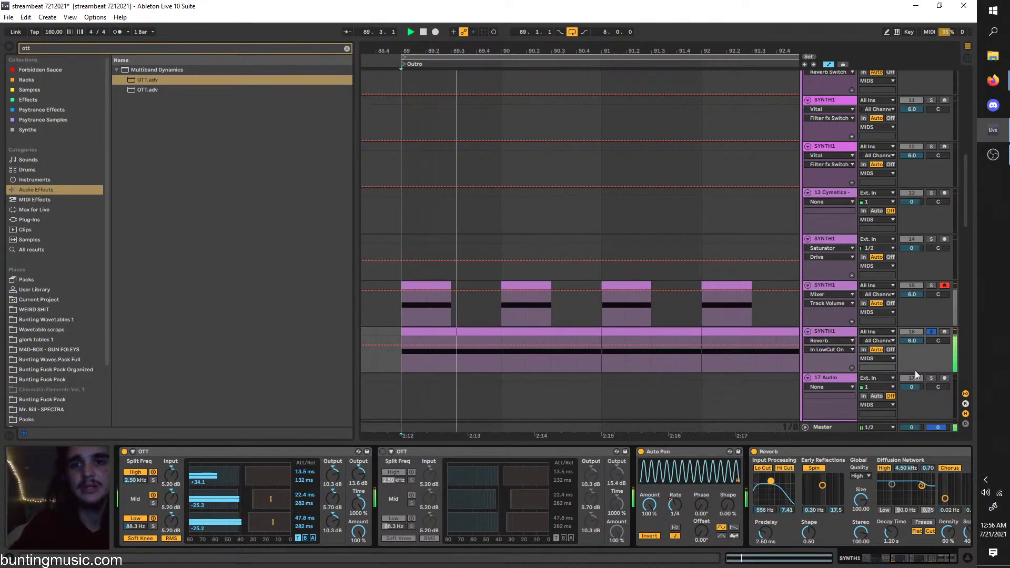
pyautogui.press('space')
pyautogui.scroll(2, 813, 460)
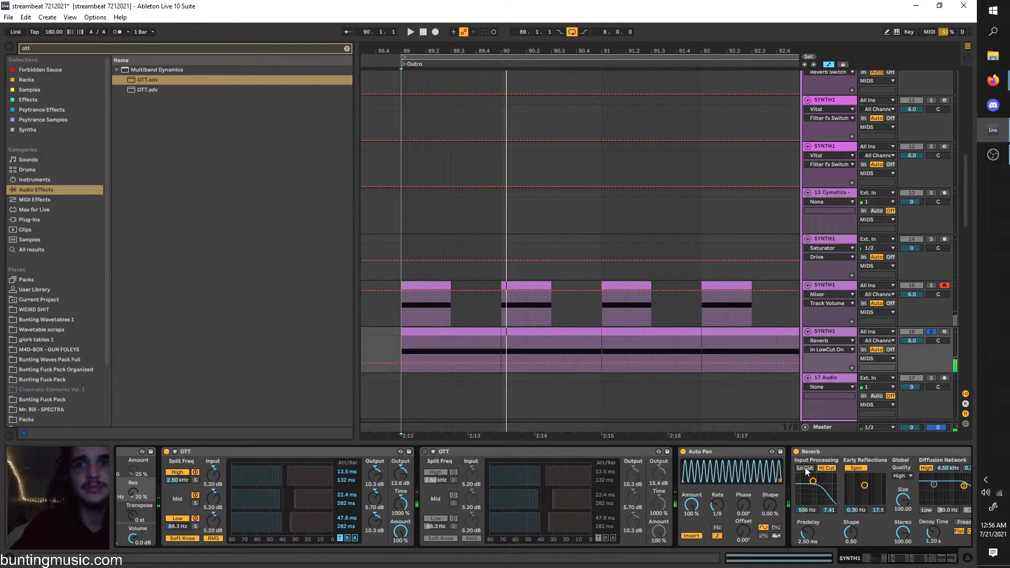
pyautogui.press('space')
pyautogui.scroll(6, 424, 480)
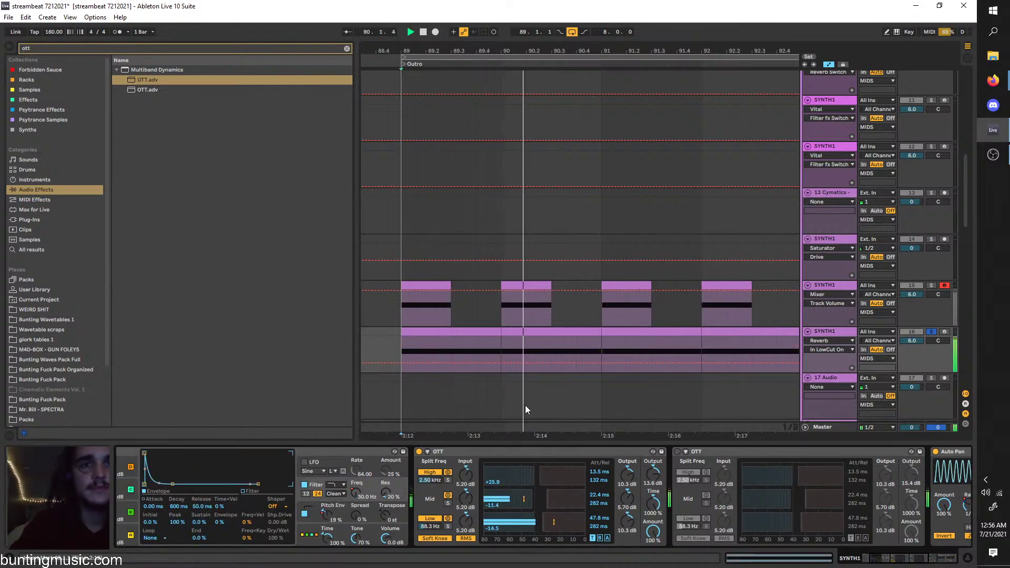
pyautogui.scroll(-3, 524, 360)
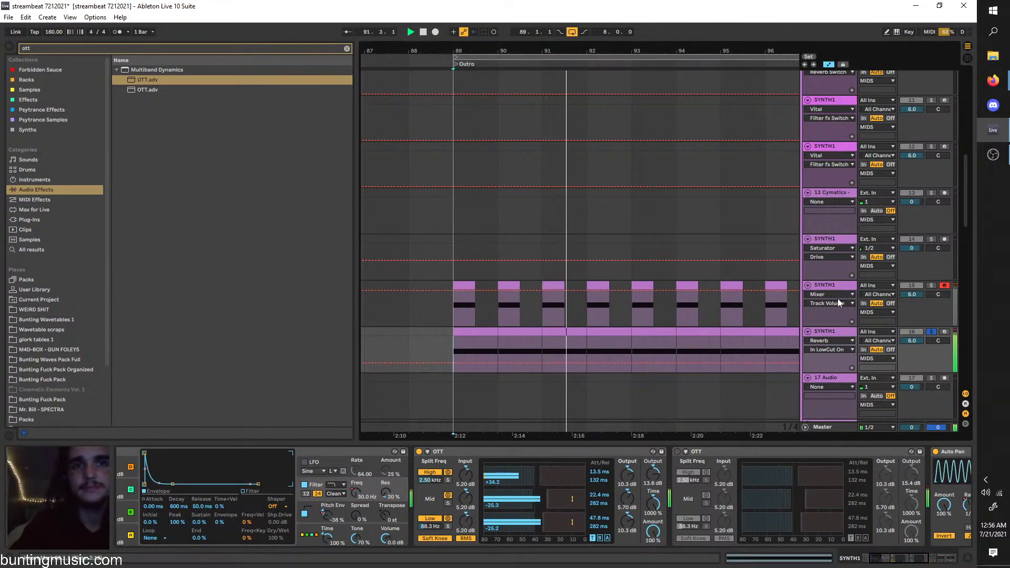
# Draw Speaker On automation for track 16 in bar 89, off in the first half and on in the second
pyautogui.click(905, 333)
pyautogui.press('space')
pyautogui.click(474, 362)
pyautogui.moveTo(484, 364); pyautogui.dragTo(496, 336)
# Duplicate the one-bar Speaker On automation from bar 89 across the outro up to bar 97
pyautogui.scroll(-2, 481, 342)
pyautogui.hotkey('ctrl', 'd')
pyautogui.hotkey('ctrl', 'd')
pyautogui.hotkey('ctrl', 'd')
pyautogui.hotkey('ctrl', 'd')
pyautogui.hotkey('ctrl', 'd')
pyautogui.hotkey('ctrl', 'd')
pyautogui.hotkey('ctrl', 'd')
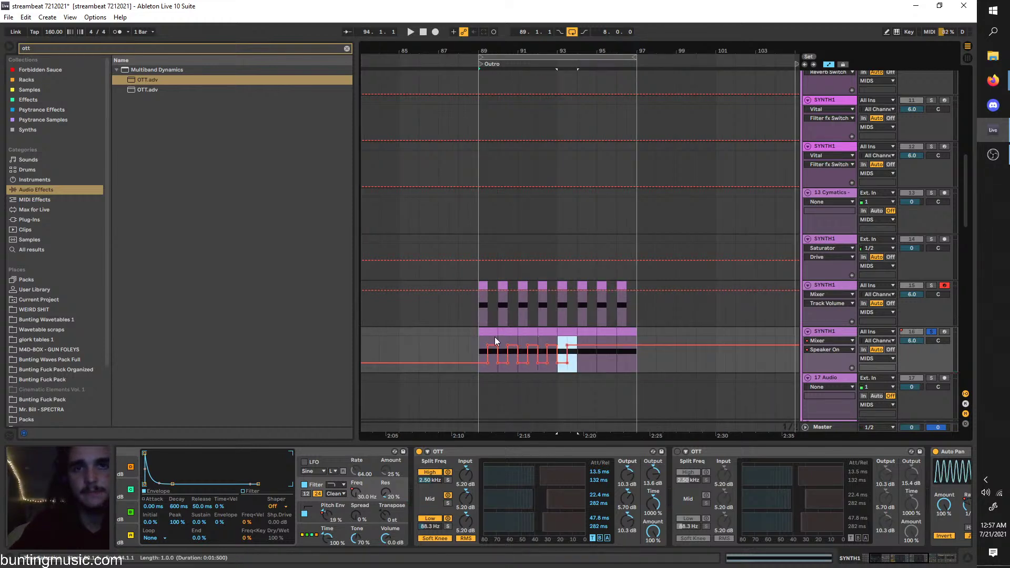
pyautogui.hotkey('ctrl', 'd')
pyautogui.hotkey('ctrl', 'd')
pyautogui.hotkey('ctrl', 'd')
pyautogui.hotkey('ctrl', 'd')
pyautogui.hotkey('ctrl', 'd')
pyautogui.hotkey('ctrl', 'd')
pyautogui.hotkey('ctrl', 'd')
pyautogui.hotkey('ctrl', 'd')
pyautogui.click(475, 342)
pyautogui.scroll(3, 475, 342)
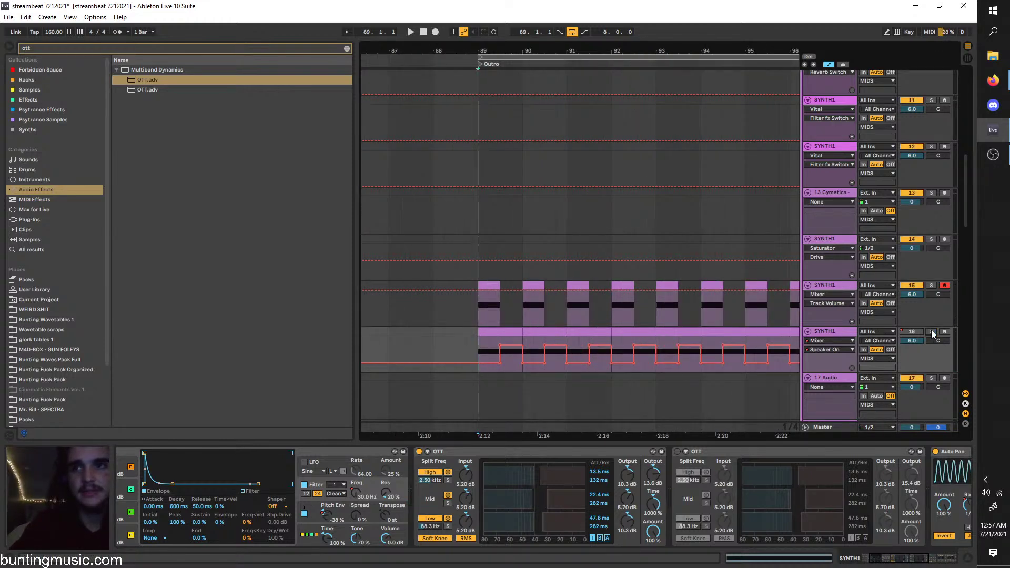
# Play both bass tracks together from the outro start, then solo track 16
pyautogui.press('space')
pyautogui.scroll(3, 552, 334)
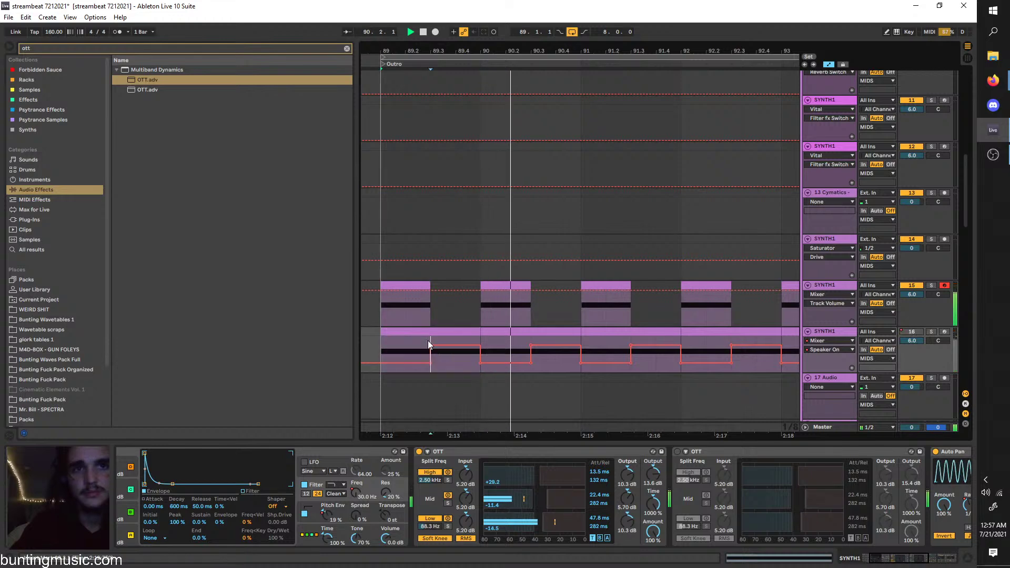
pyautogui.click(930, 331)
pyautogui.press('space')
# Remove track 16's filter frequency automation, open Operator's filter to 18.5 kHz, and set oscillator D's coarse to 12, auditioning with both tracks
pyautogui.scroll(1, 272, 454)
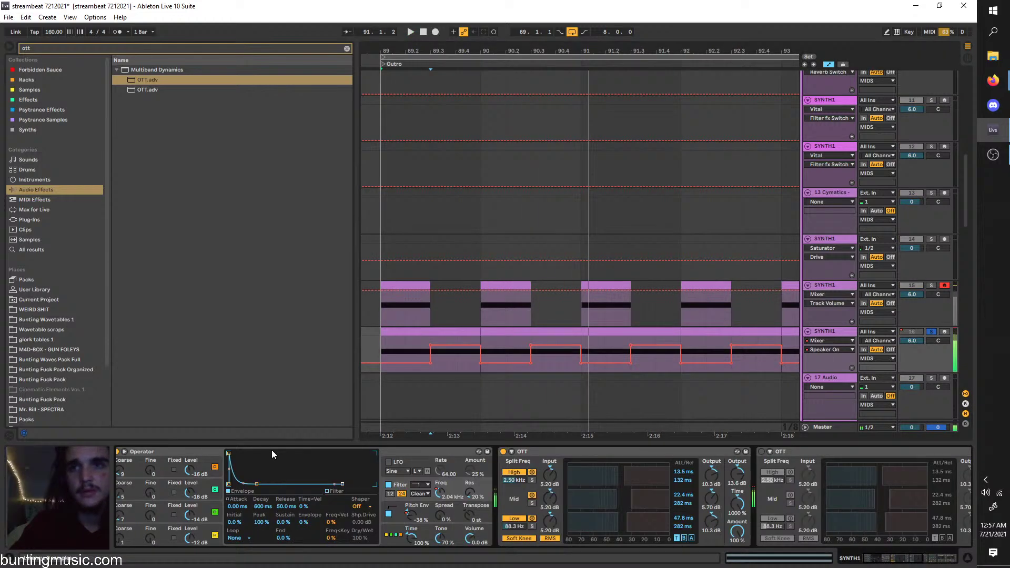
pyautogui.rightClick(442, 492)
pyautogui.click(447, 419)
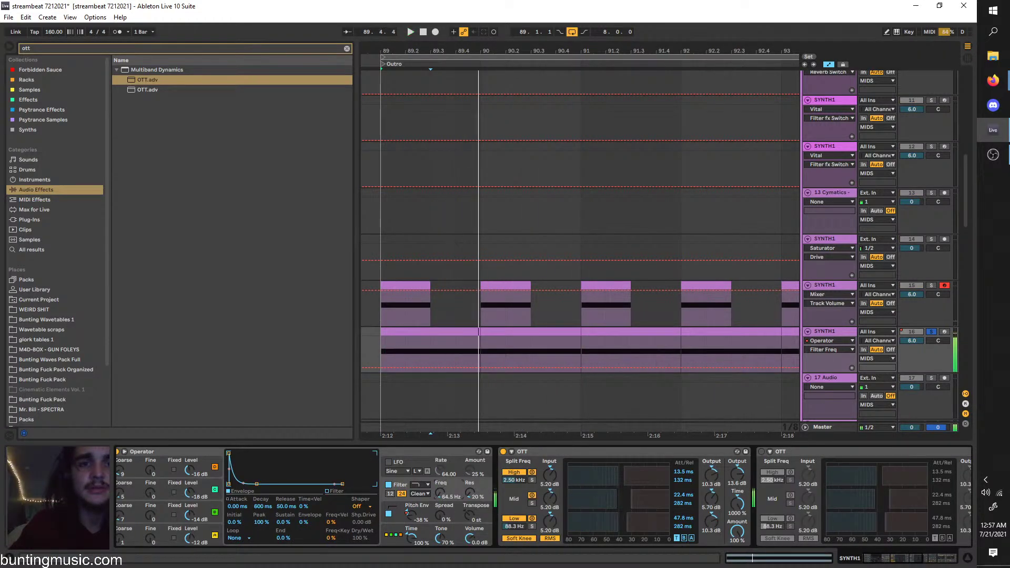
pyautogui.press('space')
pyautogui.hscroll(-1, 136, 470)
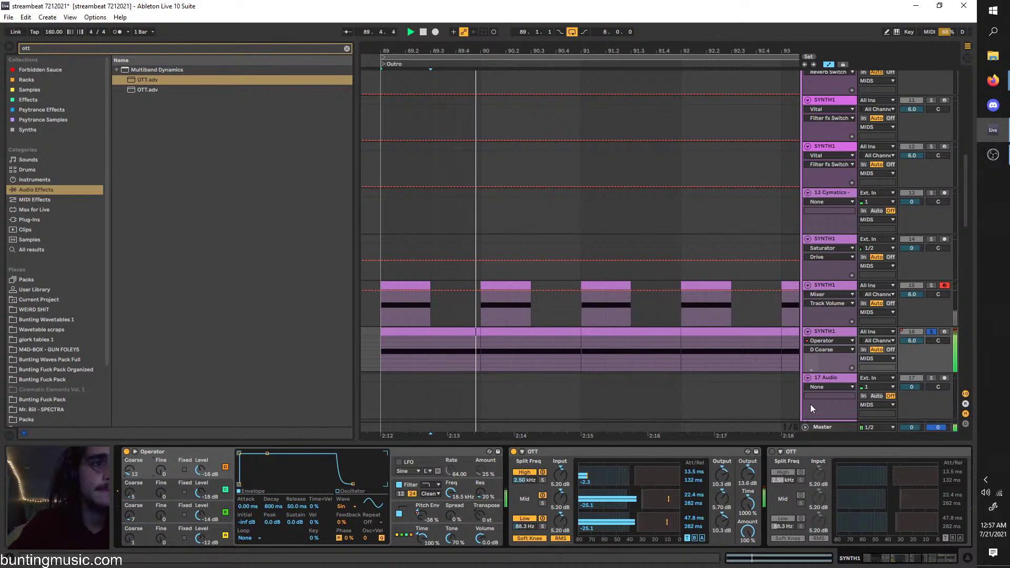
pyautogui.click(385, 351)
pyautogui.press('space')
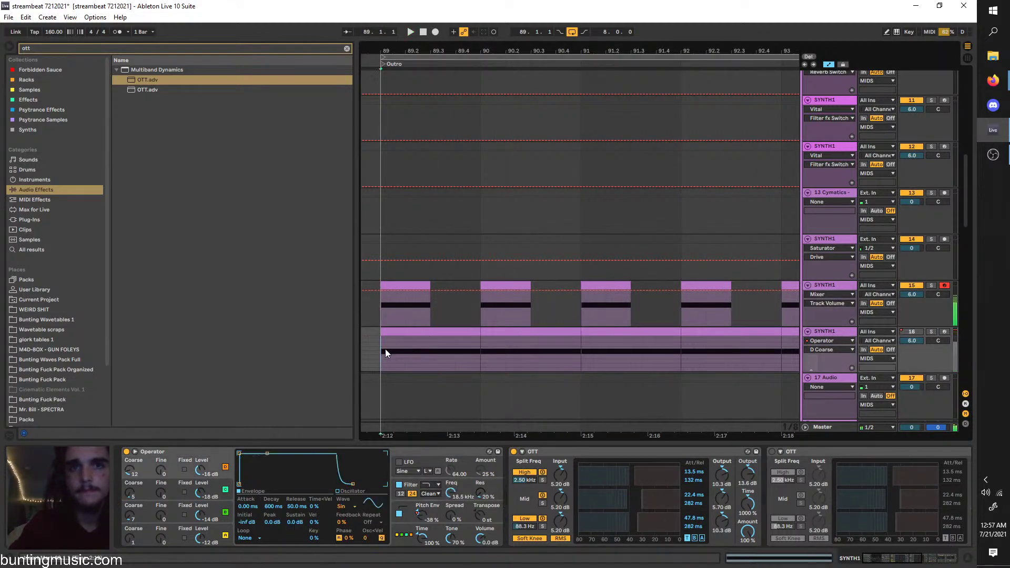
pyautogui.press('space')
pyautogui.press('-')
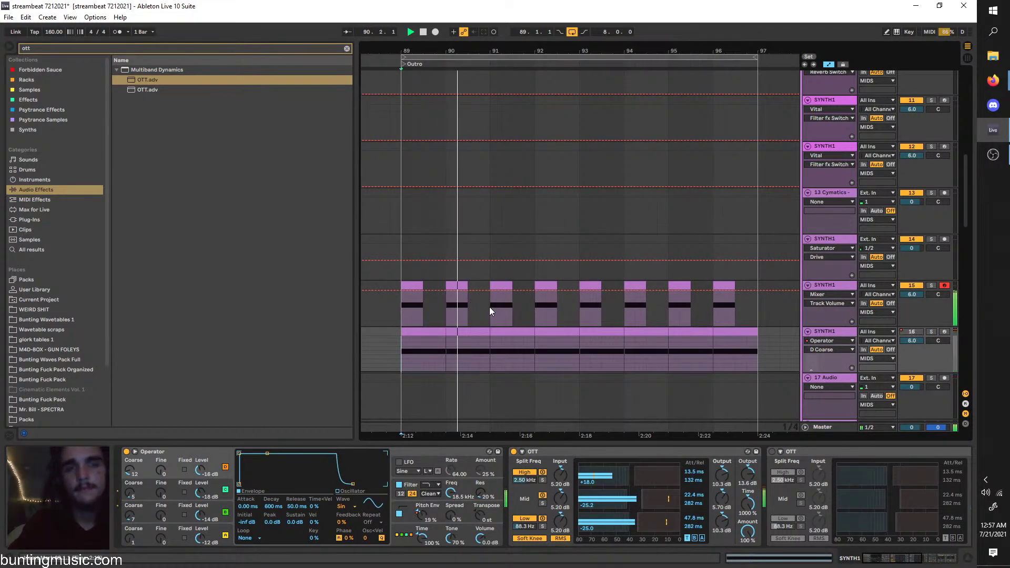
# Raise the off segment at bar 90 in track 16's Speaker On automation to on and audition it
pyautogui.click(911, 332)
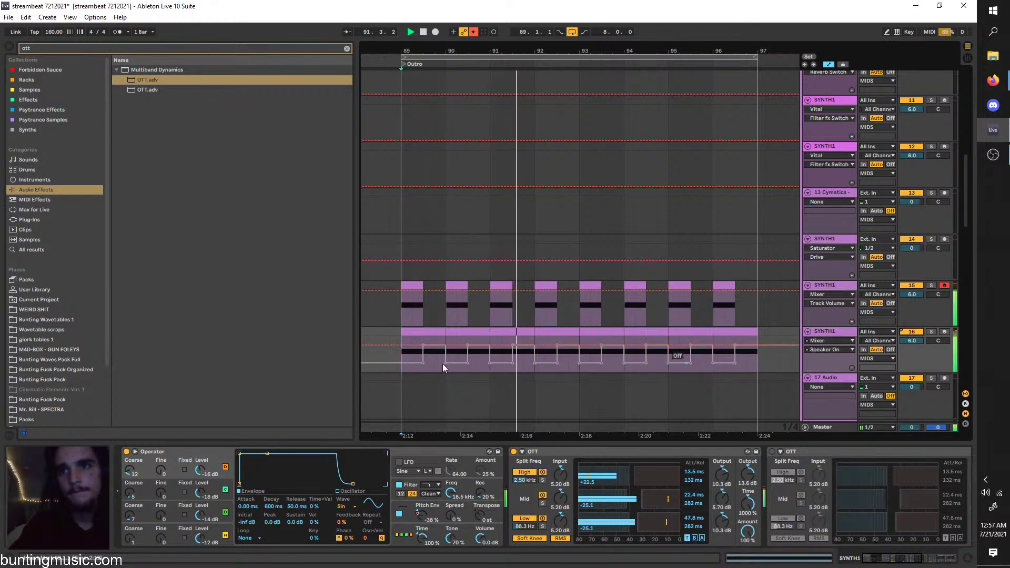
pyautogui.click(468, 364)
pyautogui.press('space')
pyautogui.click(447, 310)
pyautogui.press('space')
pyautogui.press('space')
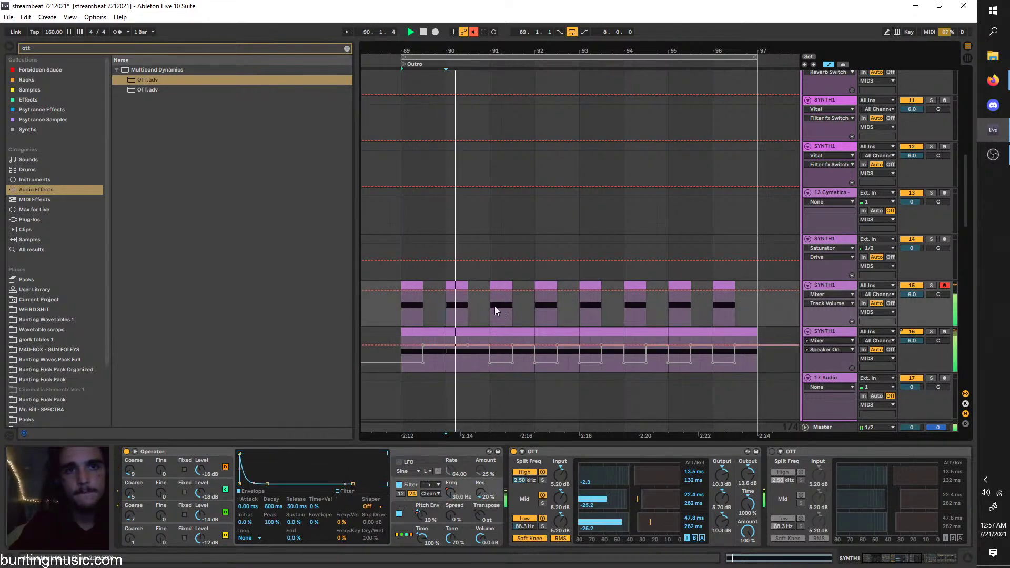
# Delete track 15's half-bar clips at bars 90, 92, 94 and 96
pyautogui.moveTo(492, 306); pyautogui.dragTo(450, 289)
pyautogui.press('Delete')
pyautogui.click(546, 289)
pyautogui.press('Delete')
pyautogui.click(634, 289)
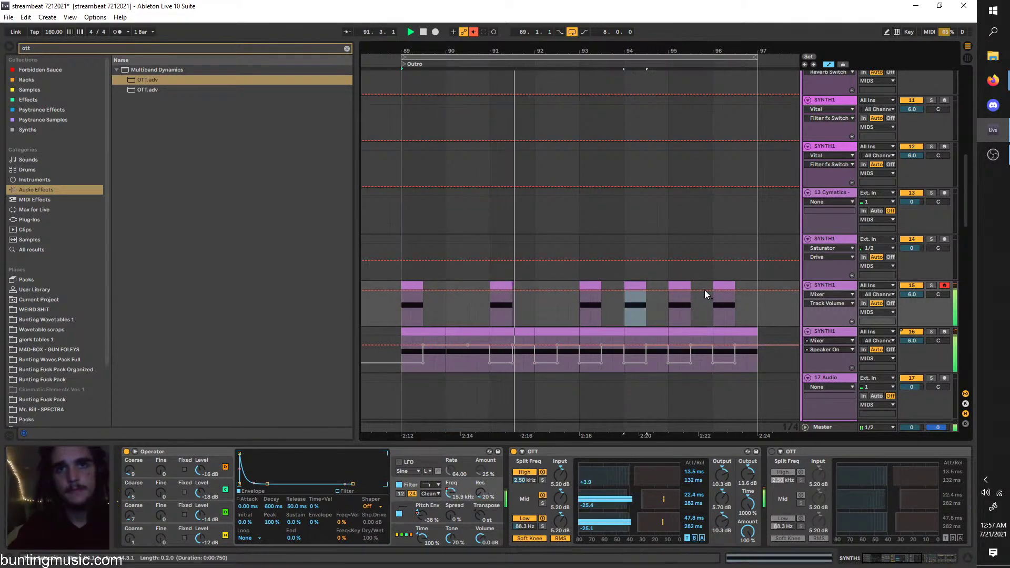
pyautogui.press('Delete')
pyautogui.click(724, 289)
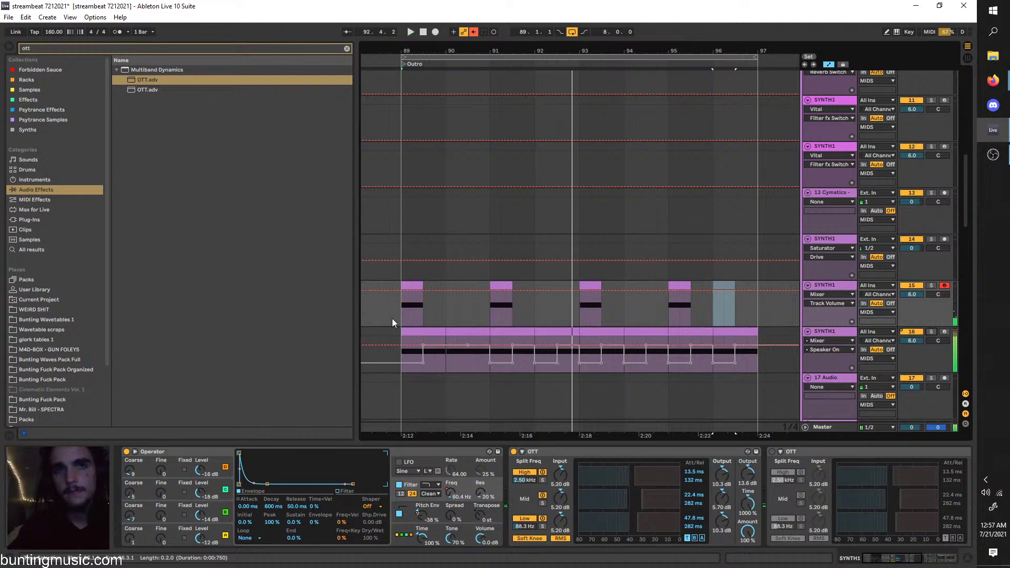
pyautogui.press('Delete')
# Re-enable the overridden automation and duplicate track 16's two-bar Speaker On pattern from bar 89 up to bar 97
pyautogui.press('space')
pyautogui.click(476, 33)
pyautogui.press('space')
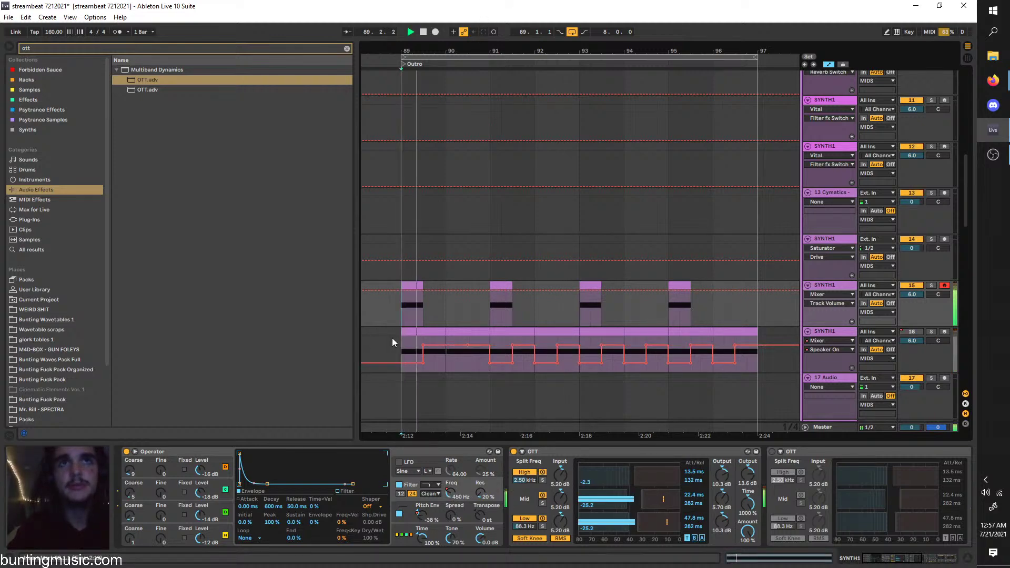
pyautogui.moveTo(394, 341); pyautogui.dragTo(488, 352)
pyautogui.hotkey('ctrl', 'd')
pyautogui.hotkey('ctrl', 'd')
pyautogui.hotkey('ctrl', 'd')
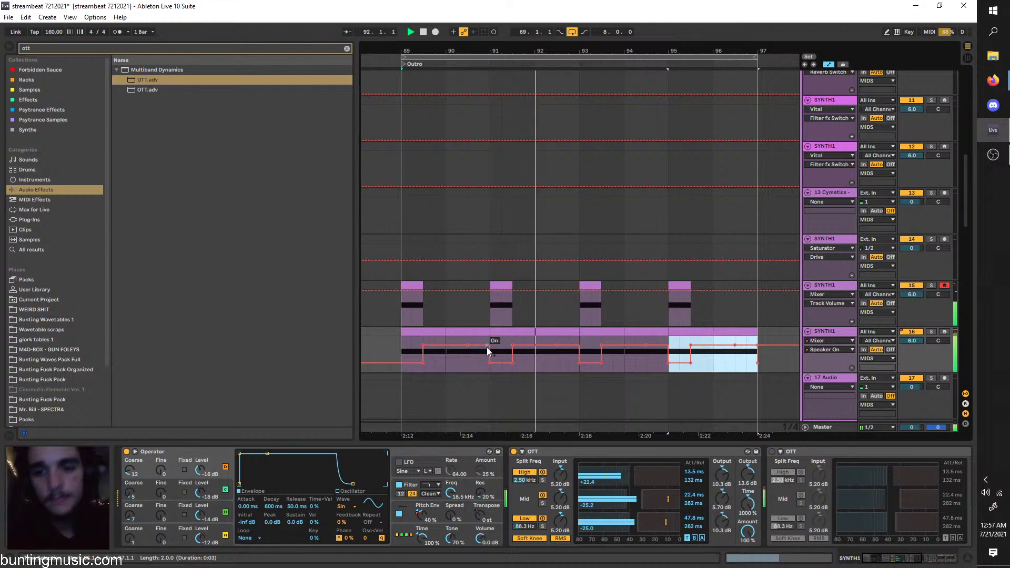
# Search the audio effects for "corpus" and add Corpus after the Reverb on track 15
pyautogui.click(826, 320)
pyautogui.click(835, 287)
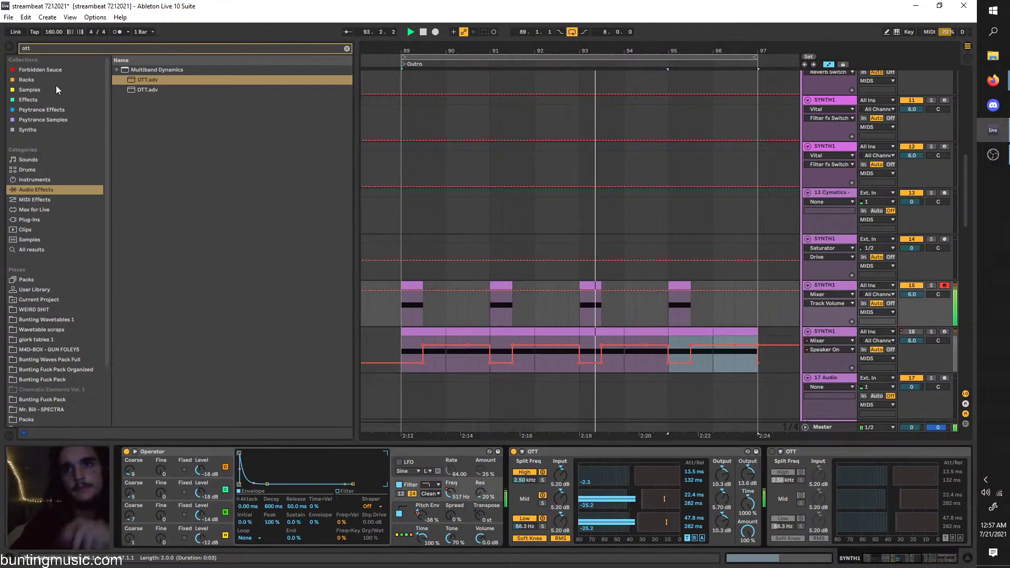
pyautogui.hotkey('ctrl', 'f')
pyautogui.write('corpus')
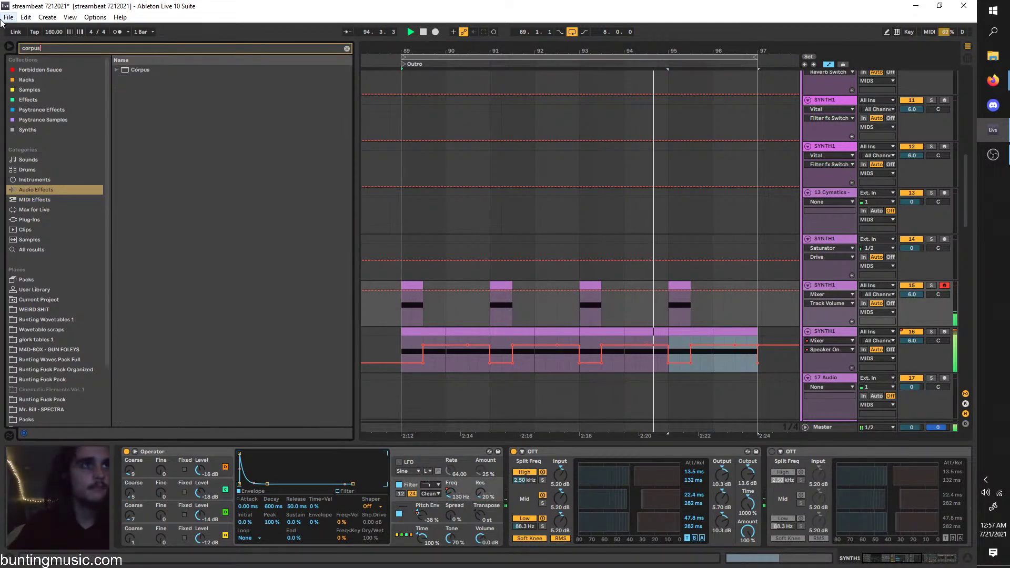
pyautogui.click(125, 71)
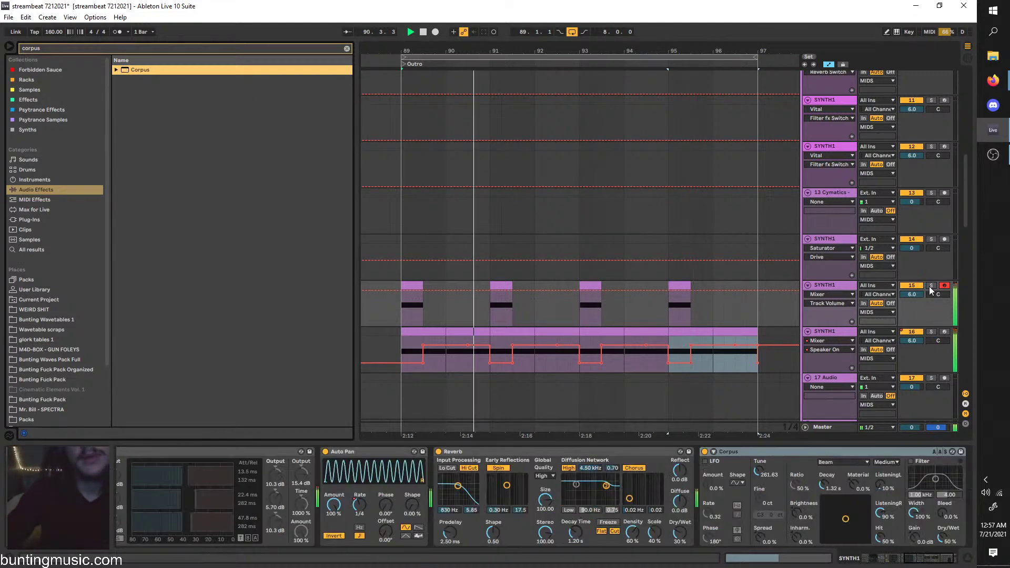
# Solo track 15, lower Corpus's tune to 16.35 and audition the sound
pyautogui.click(930, 285)
pyautogui.press('space')
pyautogui.press('space')
pyautogui.moveTo(760, 472)
pyautogui.mouseDown()
pyautogui.moveTo(760, 510)
pyautogui.moveTo(761, 491)
pyautogui.mouseUp()
pyautogui.press('space')
pyautogui.press('space')
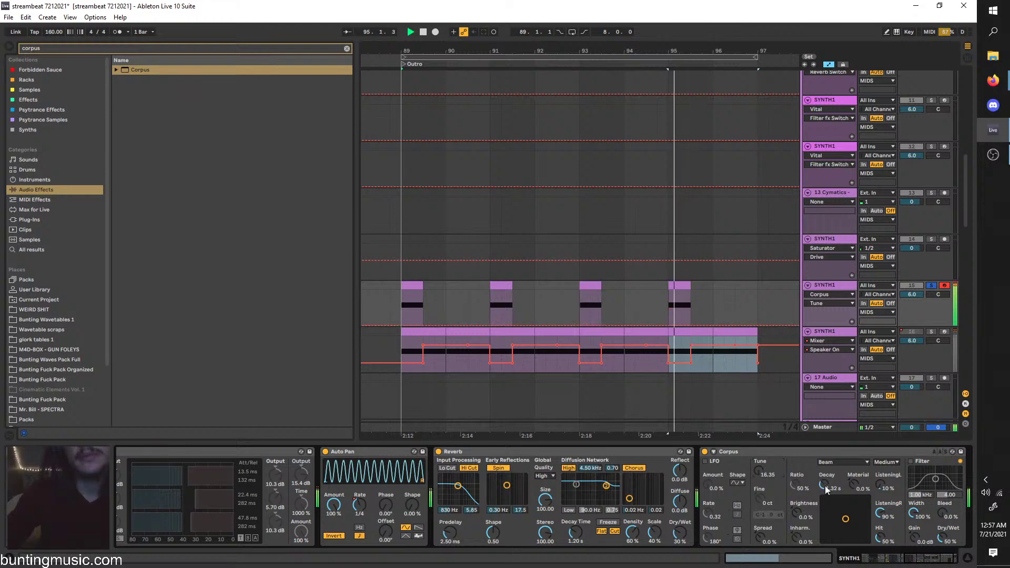
# Enable looping over bars 89 to 97 and audition track 15's Corpus with a 1.39 s decay and a tune of 37.73
pyautogui.moveTo(825, 485); pyautogui.dragTo(825, 481)
pyautogui.hotkey('ctrl', 'l')
pyautogui.click(401, 301)
pyautogui.press('space')
pyautogui.press('space')
pyautogui.moveTo(760, 471); pyautogui.dragTo(760, 459)
pyautogui.press('space')
pyautogui.press('space')
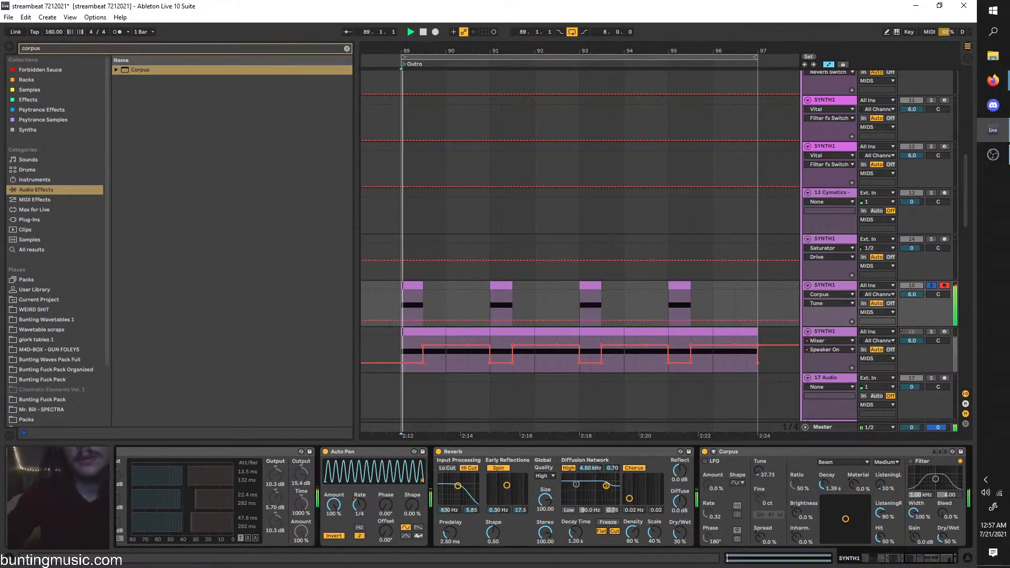
# Try Corpus with a 638 ms decay and a tune of 79.73, and raise the decay to 1.55 s
pyautogui.moveTo(828, 484); pyautogui.dragTo(828, 494)
pyautogui.press('space')
pyautogui.press('space')
pyautogui.moveTo(761, 473); pyautogui.dragTo(761, 461)
pyautogui.press('space')
pyautogui.press('space')
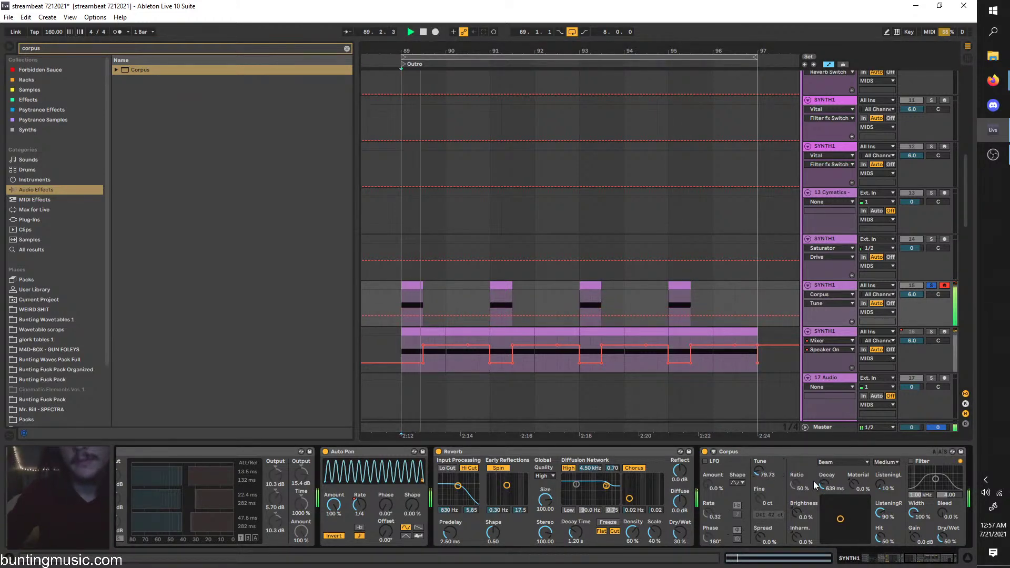
pyautogui.moveTo(825, 484); pyautogui.dragTo(824, 472)
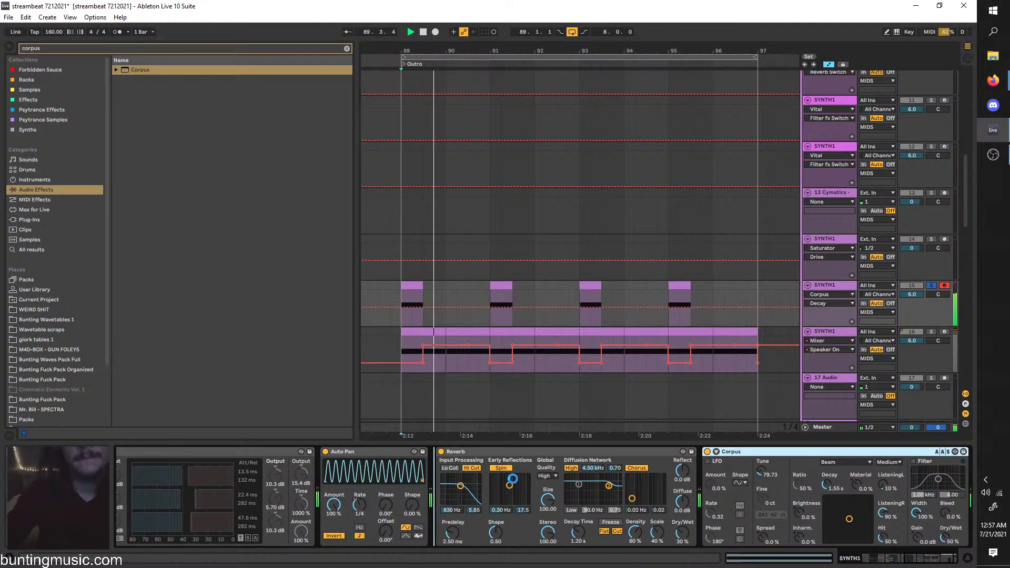
# Move Corpus ahead of the Reverb and audition it with a tune of 176.06 and a 547 ms decay
pyautogui.press('space')
pyautogui.press('space')
pyautogui.moveTo(494, 472); pyautogui.dragTo(495, 477)
pyautogui.press('space')
pyautogui.press('space')
pyautogui.moveTo(559, 486); pyautogui.dragTo(559, 499)
pyautogui.press('space')
pyautogui.press('space')
pyautogui.moveTo(494, 471); pyautogui.dragTo(493, 461)
pyautogui.press('space')
pyautogui.press('space')
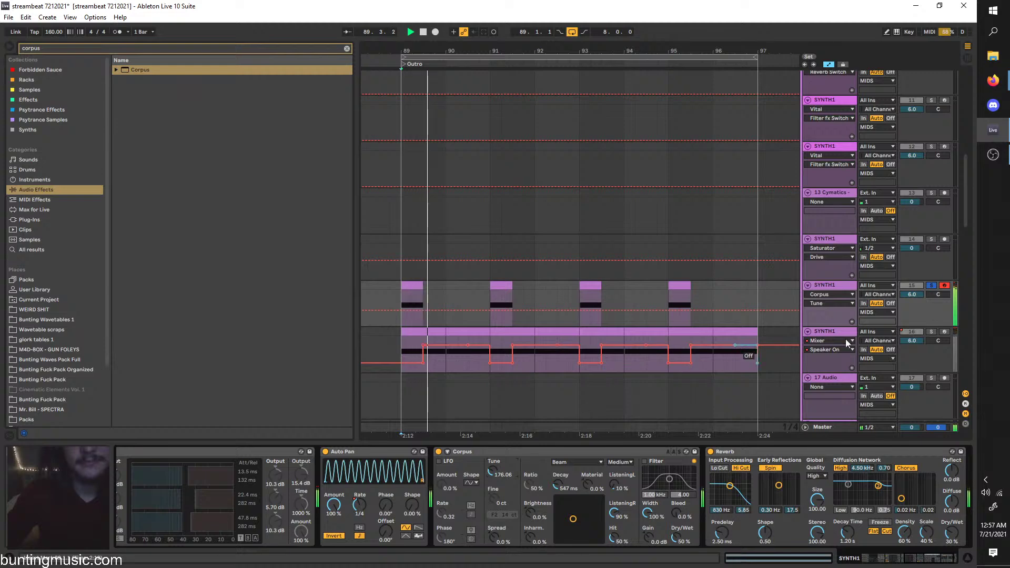
# Unsolo track 15, set Corpus's decay to 1.32 s and lower its tune to 30.28
pyautogui.press('space')
pyautogui.click(929, 286)
pyautogui.press('space')
pyautogui.moveTo(558, 484); pyautogui.dragTo(558, 473)
pyautogui.click(508, 449)
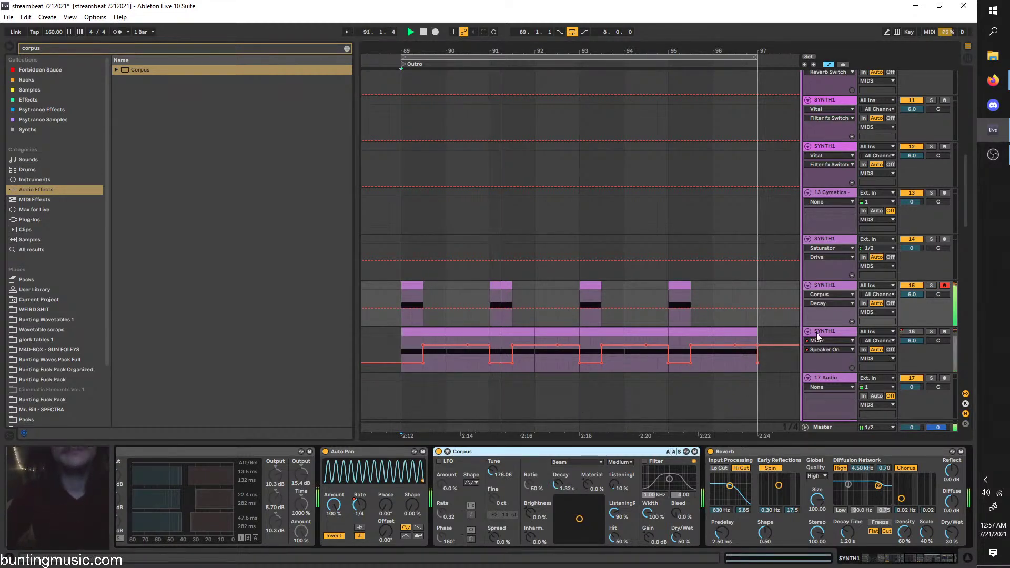
pyautogui.press('space')
pyautogui.press('space')
pyautogui.moveTo(493, 472); pyautogui.dragTo(490, 489)
# Return track 15's volume to its default value
pyautogui.rightClick(913, 297)
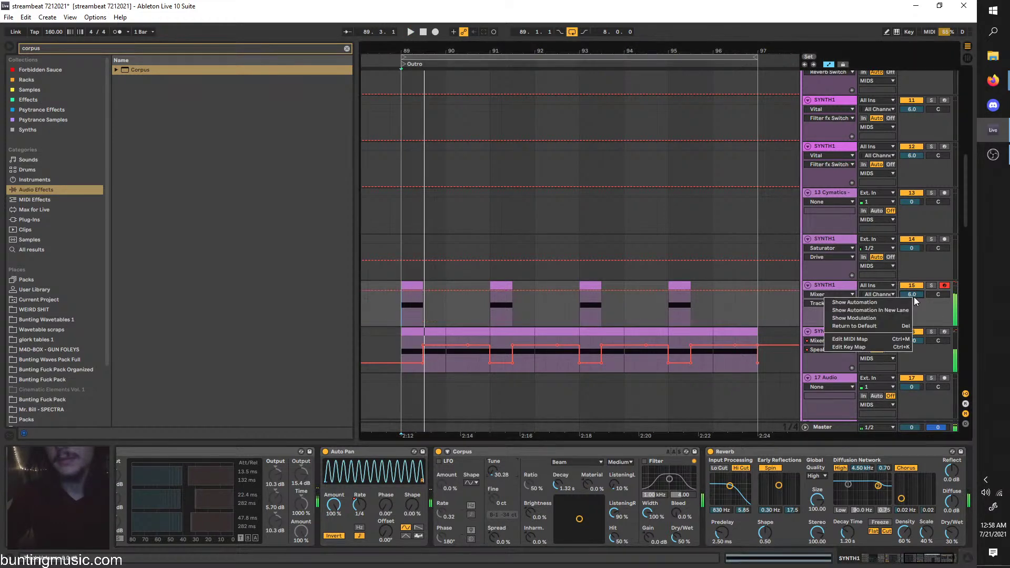
pyautogui.click(878, 318)
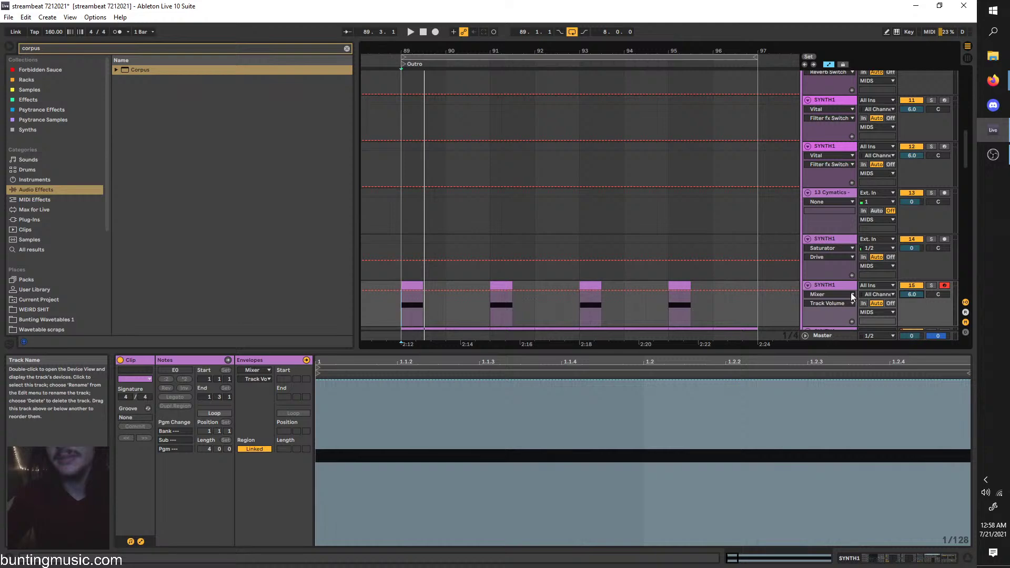
pyautogui.click(844, 288)
pyautogui.rightClick(913, 294)
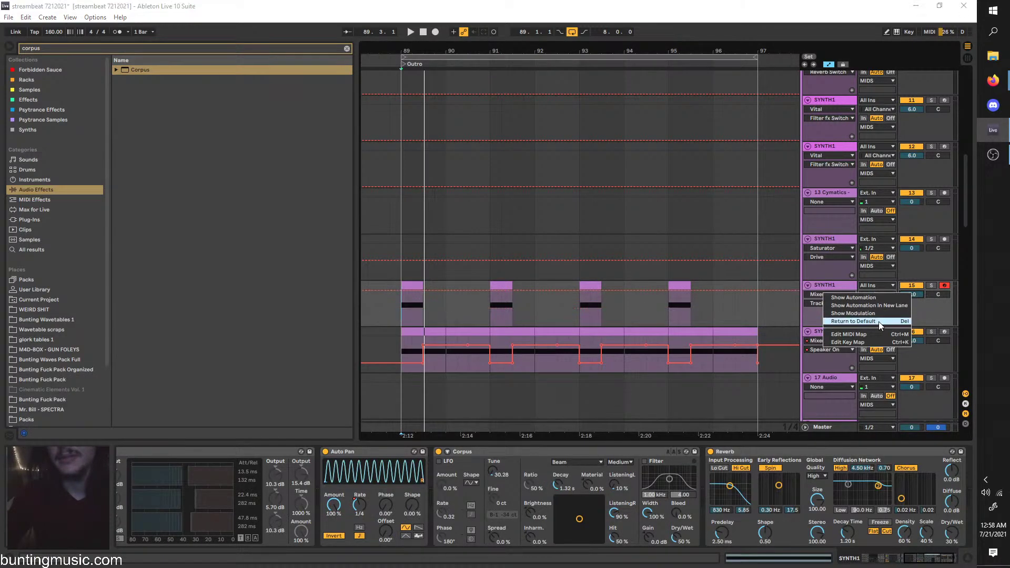
pyautogui.click(879, 321)
# Lower Corpus's tune to 16.35 and its decay to 718 ms on track 15
pyautogui.press('space')
pyautogui.press('space')
pyautogui.press('space')
pyautogui.moveTo(493, 470); pyautogui.dragTo(494, 518)
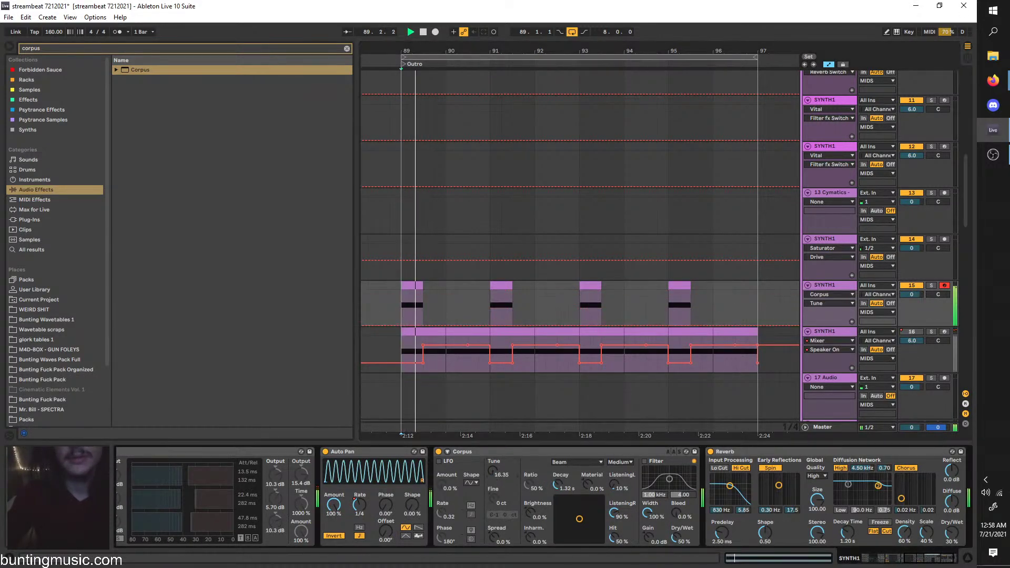
pyautogui.hscroll(-2, 443, 502)
pyautogui.hscroll(-1, 443, 501)
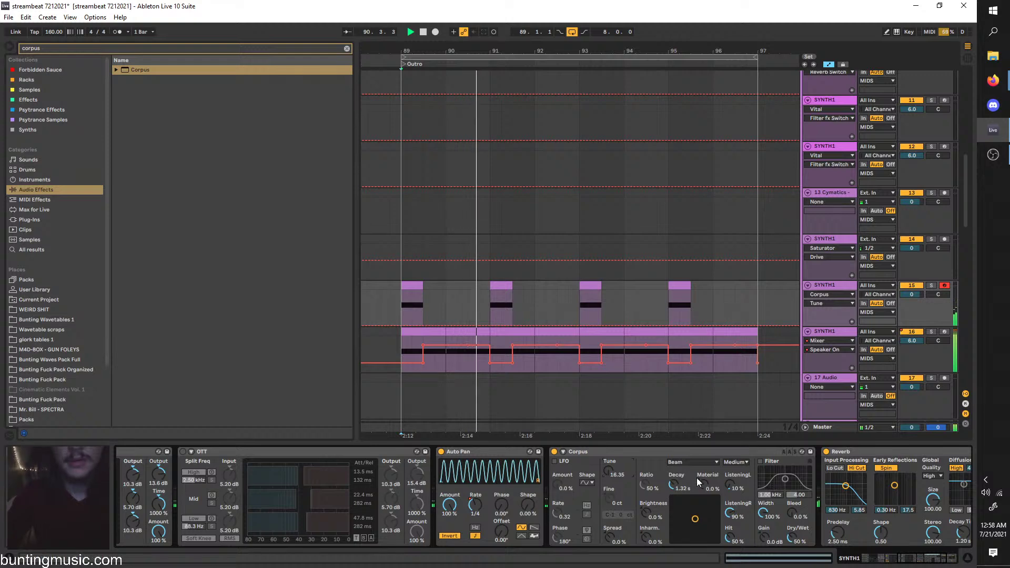
pyautogui.moveTo(675, 481); pyautogui.dragTo(845, 355)
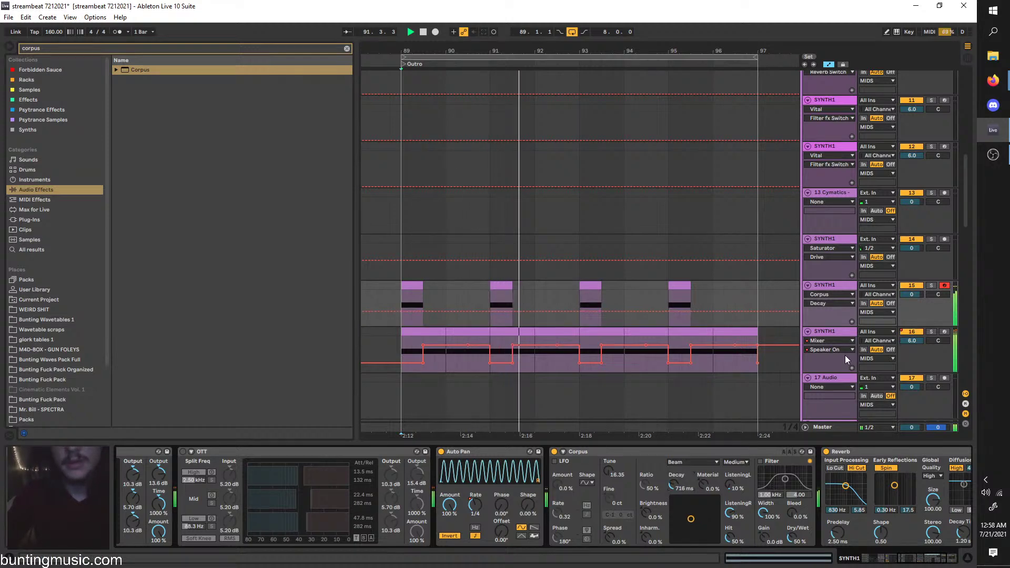
# Solo track 16, switch off its Auto Pan and play the result
pyautogui.click(910, 294)
pyautogui.click(931, 331)
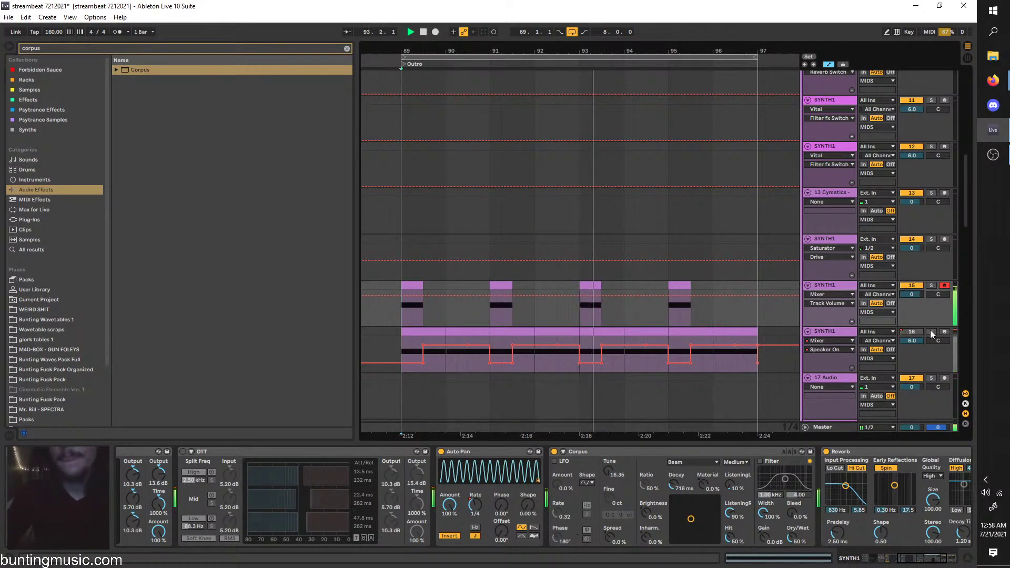
pyautogui.click(424, 337)
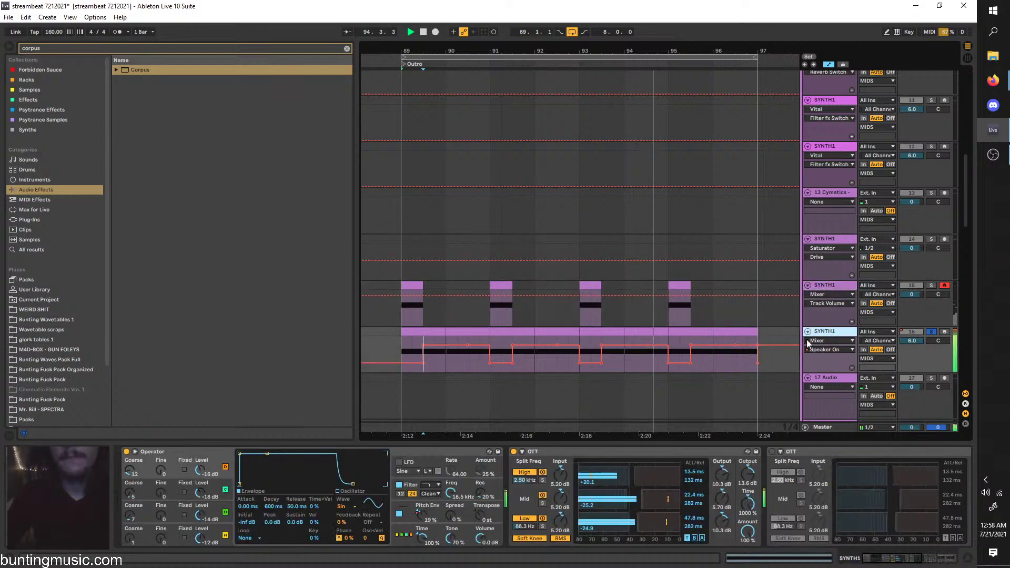
pyautogui.hscroll(3, 684, 488)
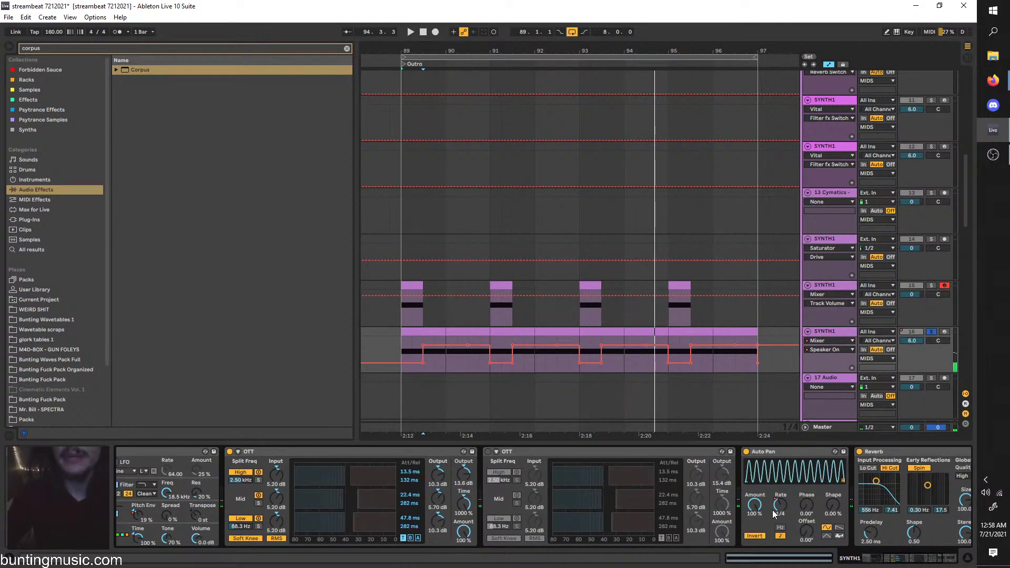
pyautogui.click(746, 451)
pyautogui.press('space')
# Draw a one-beat drop from 18.5 kHz to 30 Hz in track 16's Operator Filter Freq automation at 89.3 and repeat it up to 90.3
pyautogui.hscroll(-3, 351, 466)
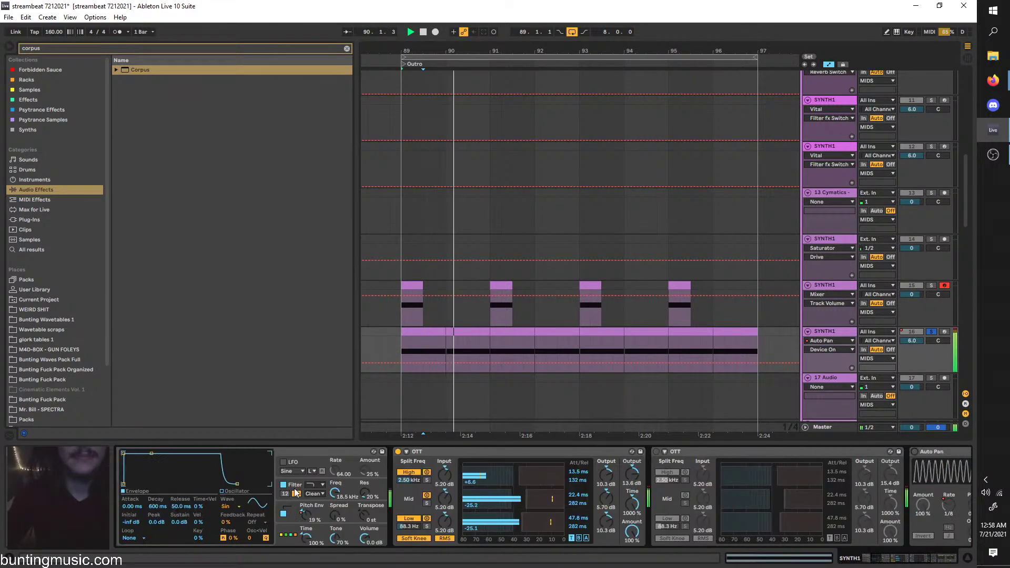
pyautogui.click(425, 338)
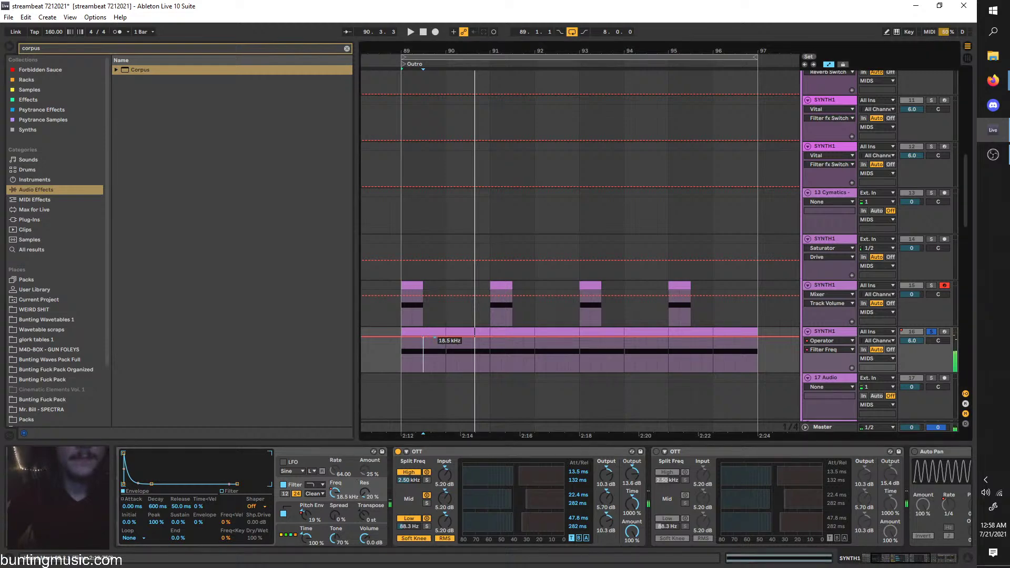
pyautogui.press('space')
pyautogui.moveTo(435, 337); pyautogui.dragTo(398, 352)
pyautogui.hotkey('ctrl', 'd')
pyautogui.scroll(3, 446, 361)
pyautogui.hotkey('ctrl', 'd')
pyautogui.hscroll(-1, 408, 353)
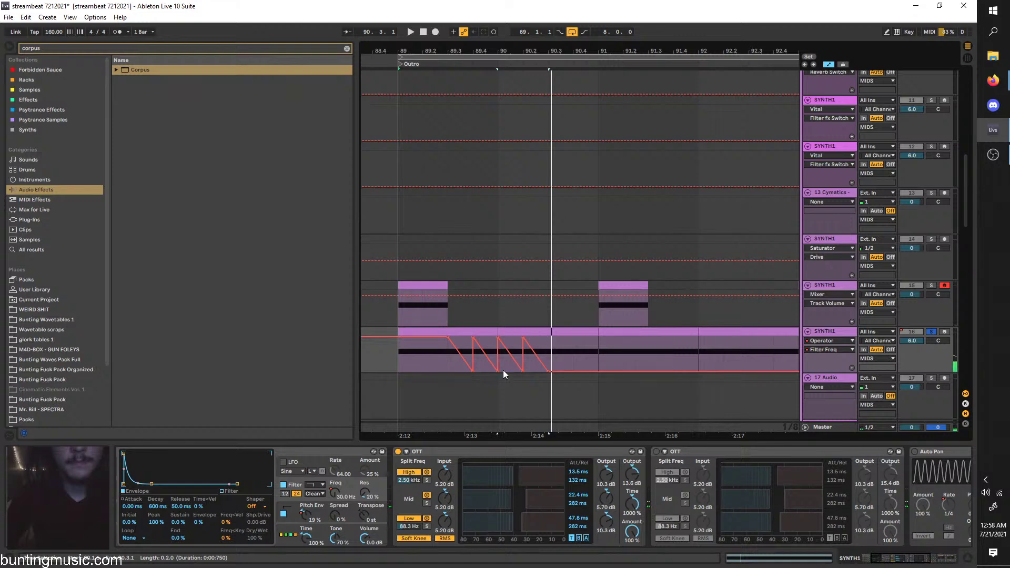
# Subdivide the Filter Freq sweeps after bar 90 into half-beat drops falling the full range from 18.5 kHz
pyautogui.moveTo(501, 369); pyautogui.dragTo(510, 362)
pyautogui.hotkey('ctrl', 'd')
pyautogui.hotkey('ctrl', 'd')
pyautogui.hotkey('ctrl', 'd')
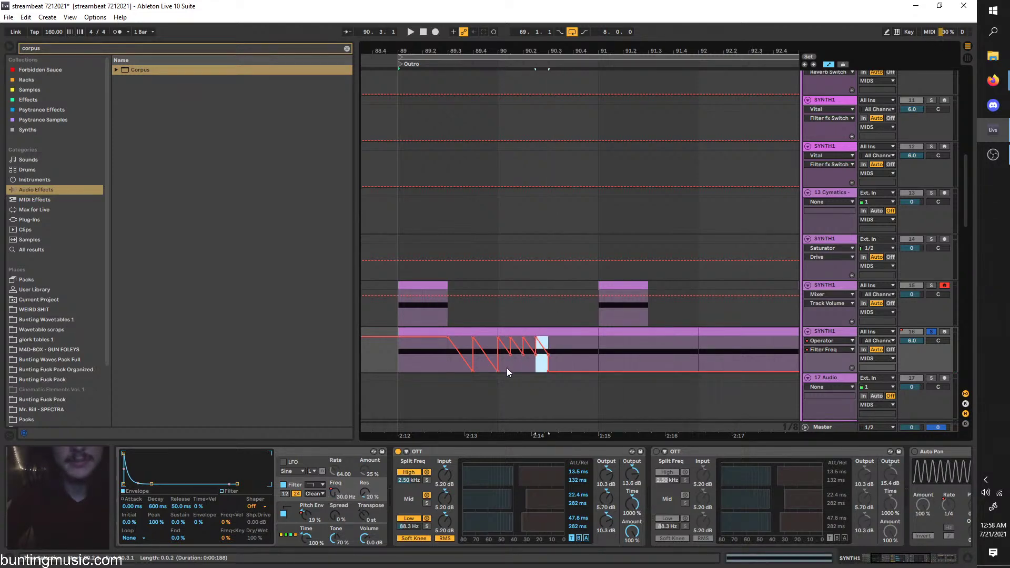
pyautogui.click(500, 346)
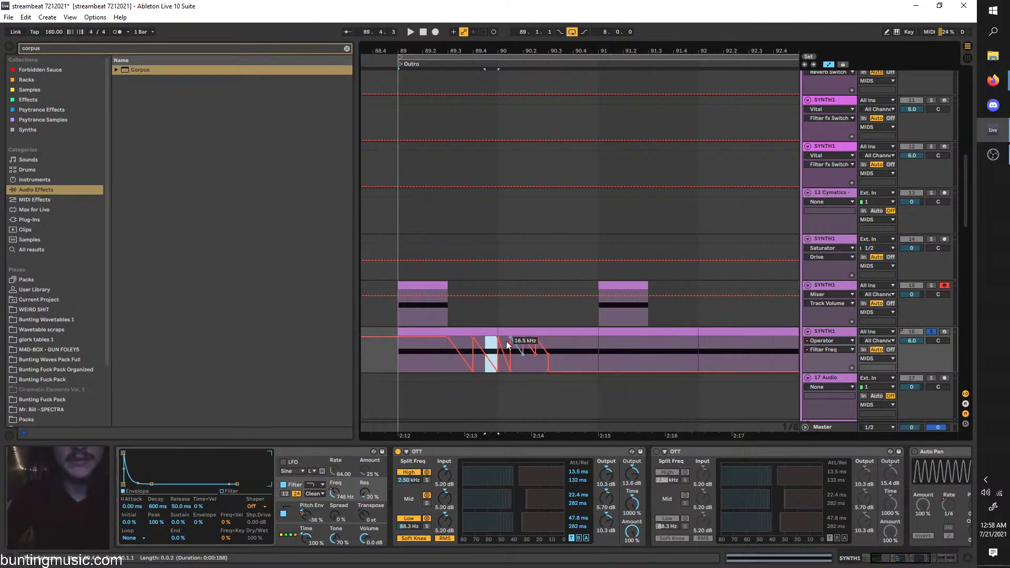
pyautogui.keyDown('ctrl'); pyautogui.scroll(5, 506, 341); pyautogui.keyUp('ctrl')
pyautogui.moveTo(496, 350); pyautogui.dragTo(578, 352)
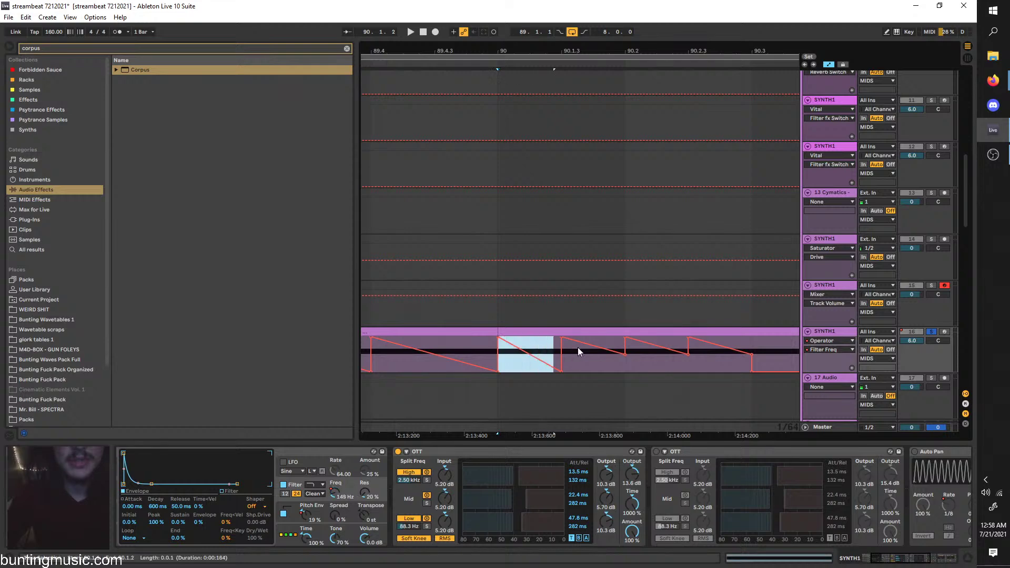
pyautogui.keyDown('ctrl'); pyautogui.scroll(-3, 564, 349); pyautogui.keyUp('ctrl')
pyautogui.hotkey('ctrl', 'd')
pyautogui.hotkey('ctrl', 'd')
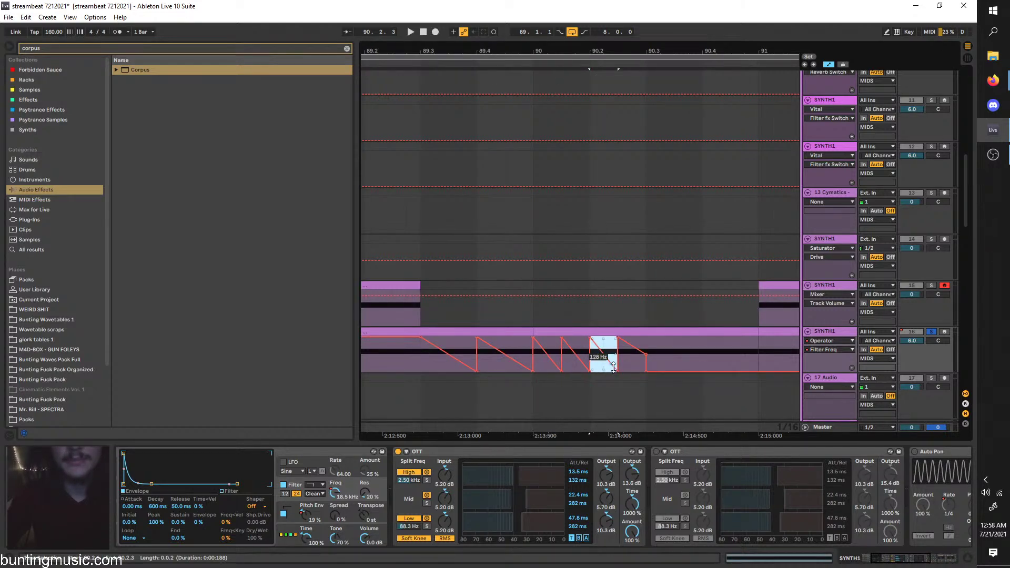
# Reshape the Filter Freq sweep from 90.2 to 90.3 into a one-beat rise and continue with rising and falling sweeps up to bar 91
pyautogui.click(630, 377)
pyautogui.moveTo(589, 337); pyautogui.dragTo(645, 336)
pyautogui.press('space')
pyautogui.scroll(-2, 589, 340)
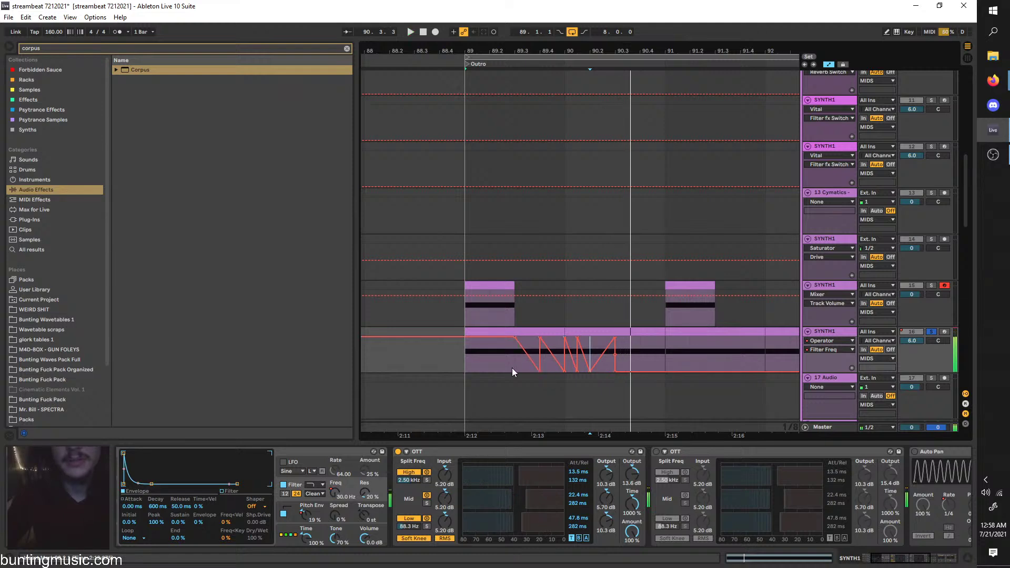
pyautogui.moveTo(591, 342); pyautogui.dragTo(614, 350)
pyautogui.hotkey('ctrl', 'd')
pyautogui.hotkey('ctrl', 'd')
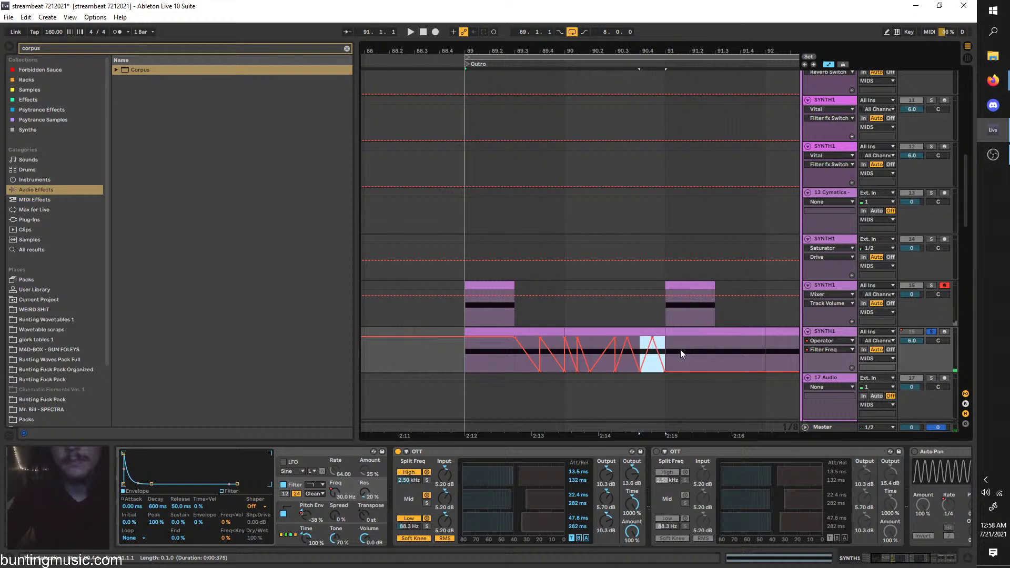
# Duplicate the two-bar Filter Freq automation pattern from bar 89 up to bar 97, undoing the surplus copy
pyautogui.moveTo(463, 364); pyautogui.dragTo(641, 359)
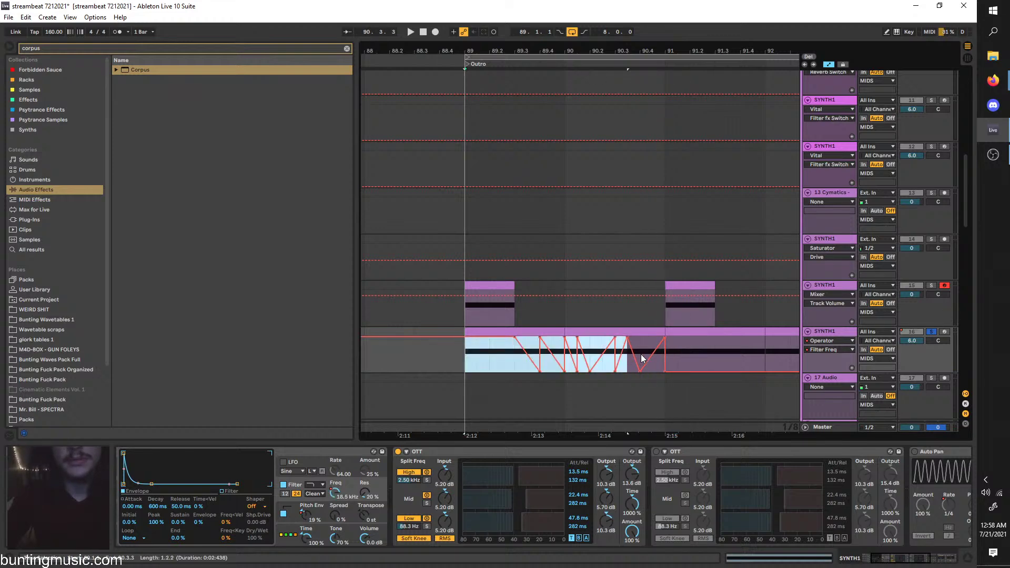
pyautogui.press('-')
pyautogui.press('-')
pyautogui.press('-')
pyautogui.hotkey('ctrl', 'd')
pyautogui.hotkey('ctrl', 'd')
pyautogui.hotkey('ctrl', 'd')
pyautogui.hotkey('ctrl', 'd')
pyautogui.hotkey('ctrl', 'z')
# Unsolo track 16 and play the outro from bar 89 with all tracks active
pyautogui.click(591, 359)
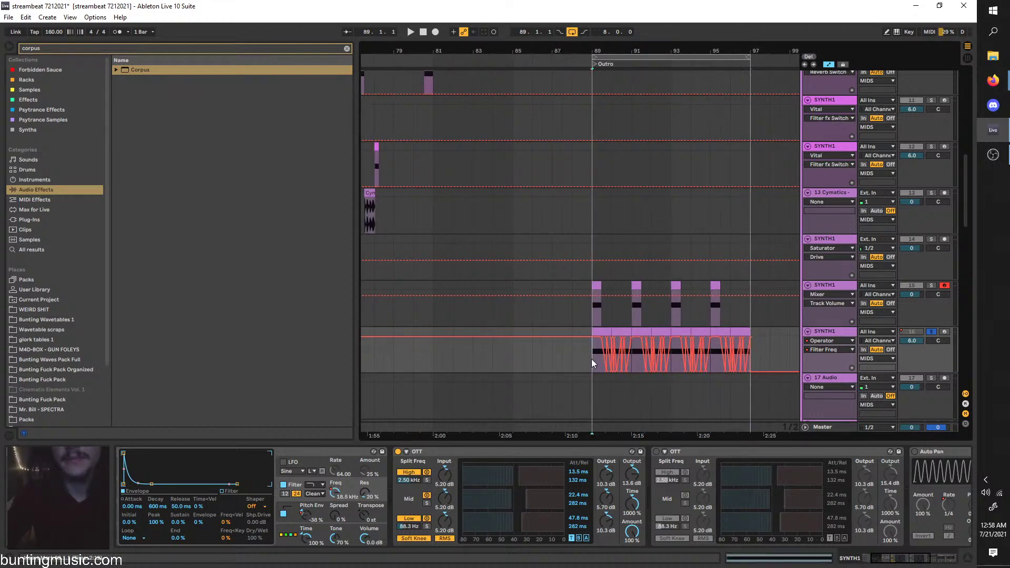
pyautogui.press('+')
pyautogui.press('space')
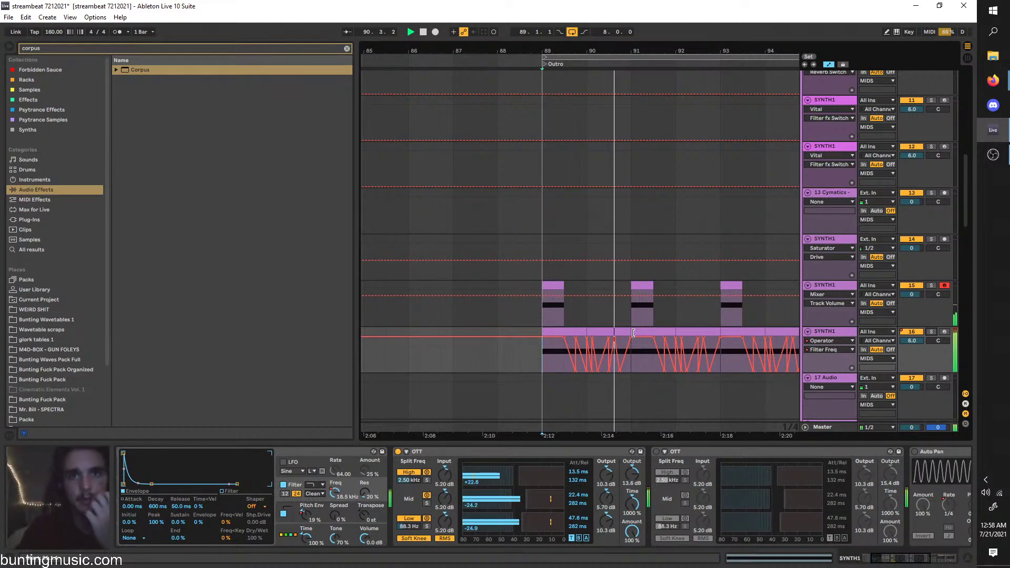
pyautogui.hscroll(1, 676, 346)
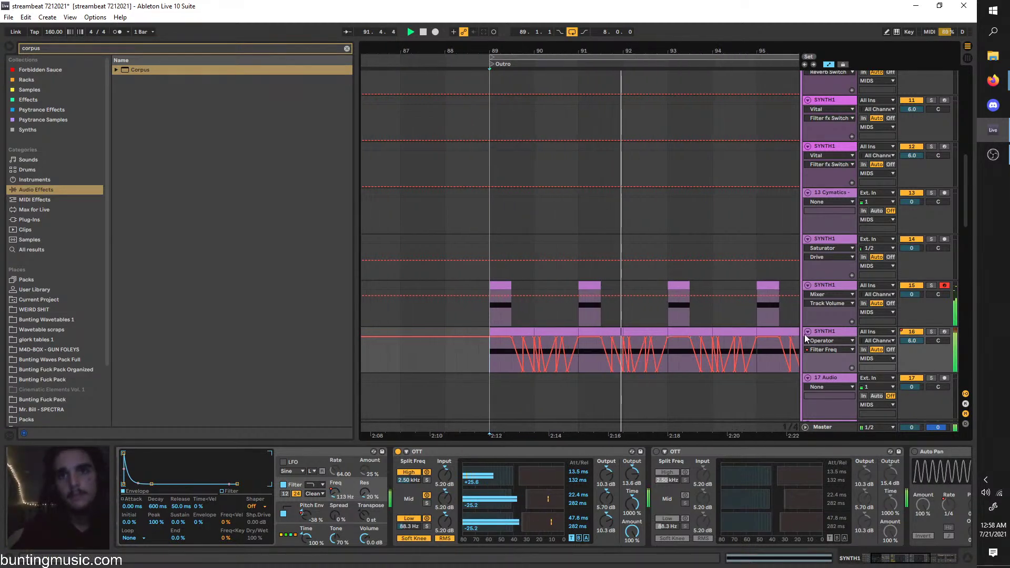
# Raise the levels in track 16's Operator to -7.6 dB for oscillator C and -14 dB for oscillator D
pyautogui.click(832, 333)
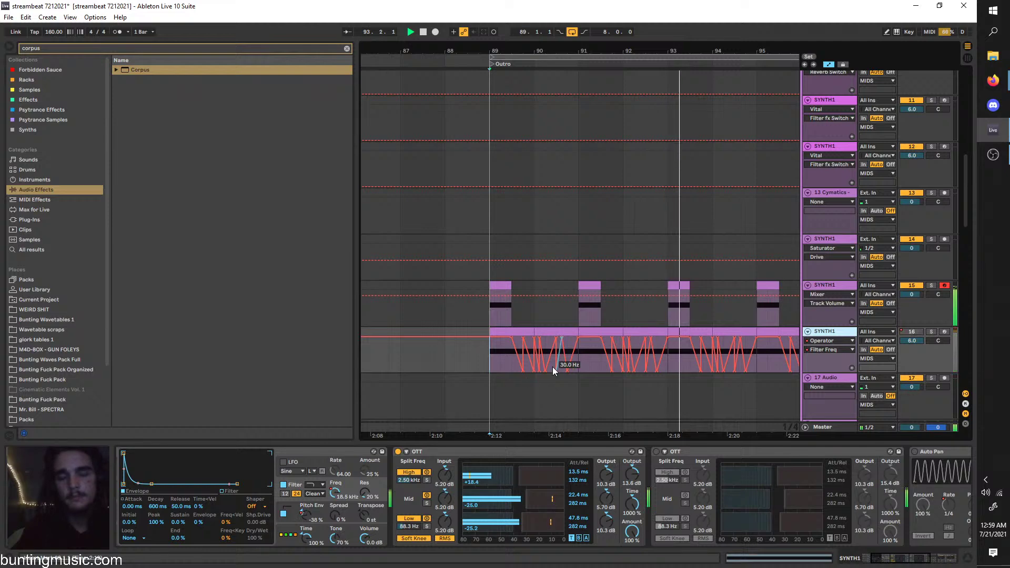
pyautogui.hscroll(-2, 342, 481)
pyautogui.hscroll(-1, 342, 478)
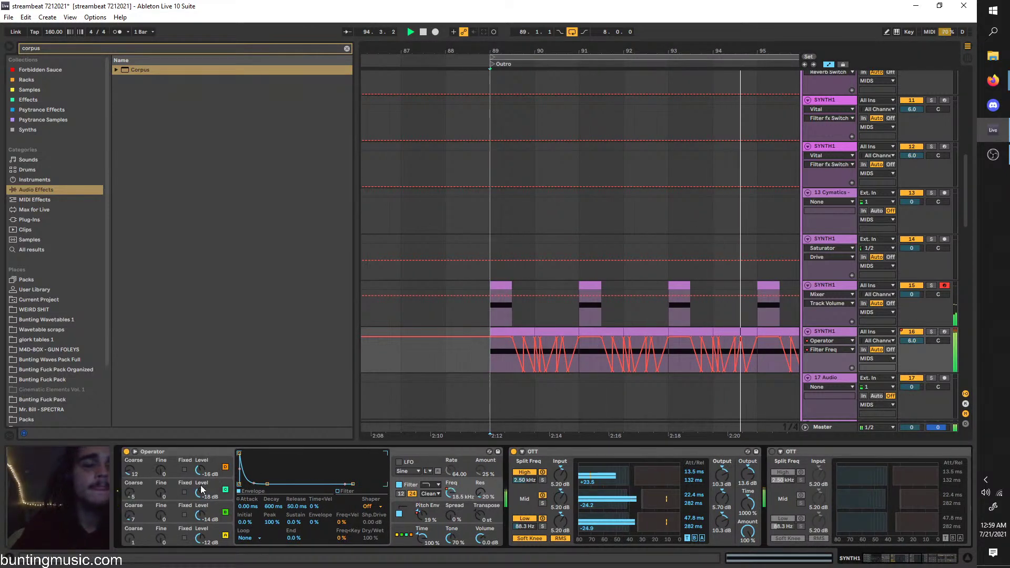
pyautogui.moveTo(201, 491)
pyautogui.mouseDown()
pyautogui.moveTo(201, 456)
pyautogui.moveTo(200, 504)
pyautogui.moveTo(211, 484)
pyautogui.mouseUp()
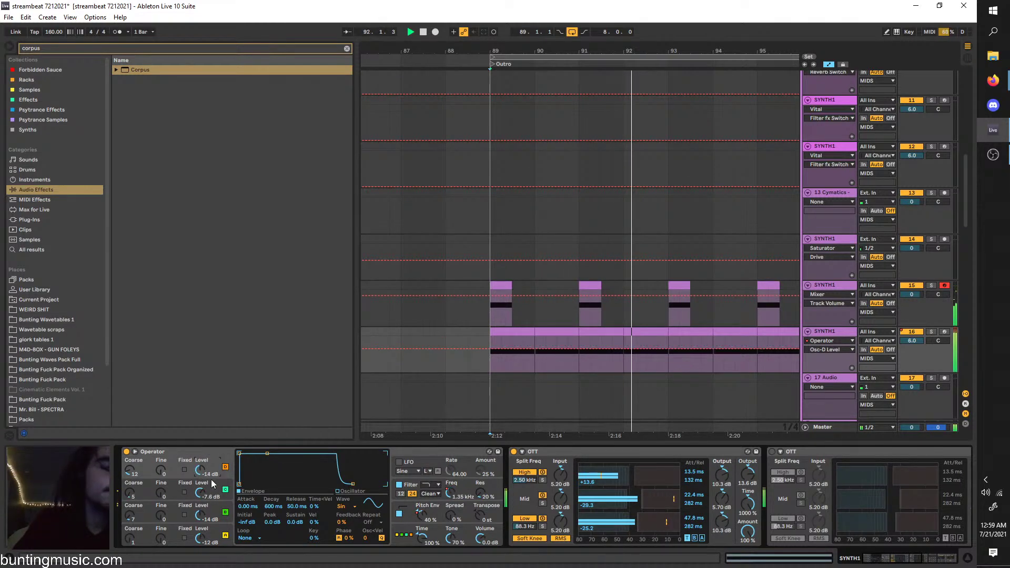
# Audition the User, Sw3 and Sq3 waveforms on Operator's oscillator A and return it to sine
pyautogui.click(214, 534)
pyautogui.click(338, 492)
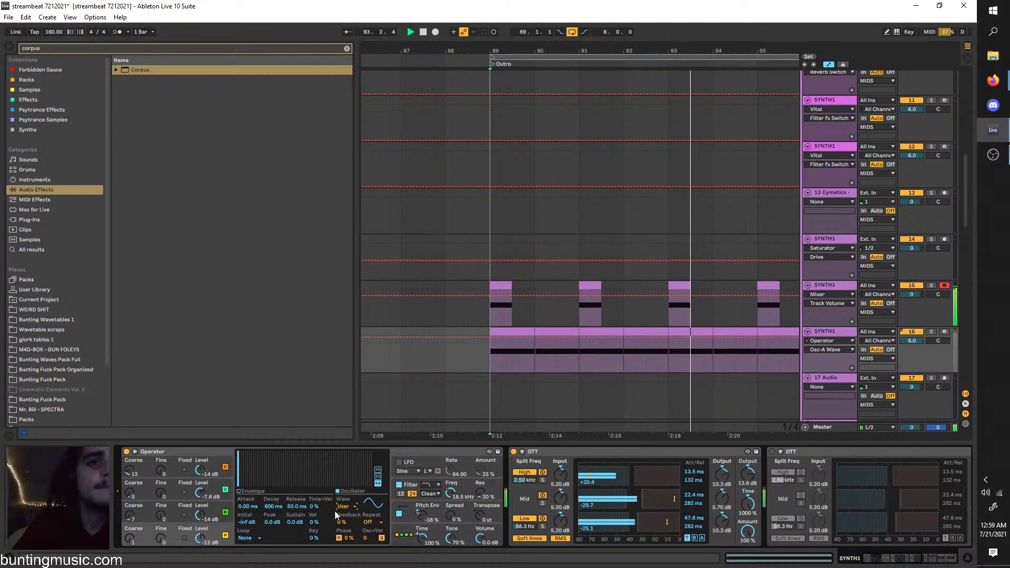
pyautogui.click(345, 506)
pyautogui.click(352, 349)
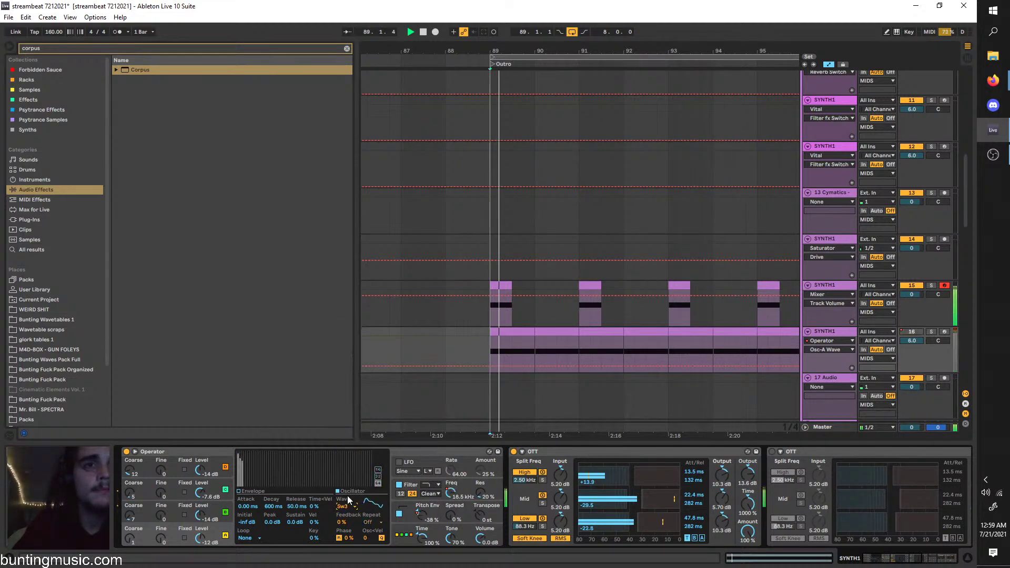
pyautogui.click(365, 412)
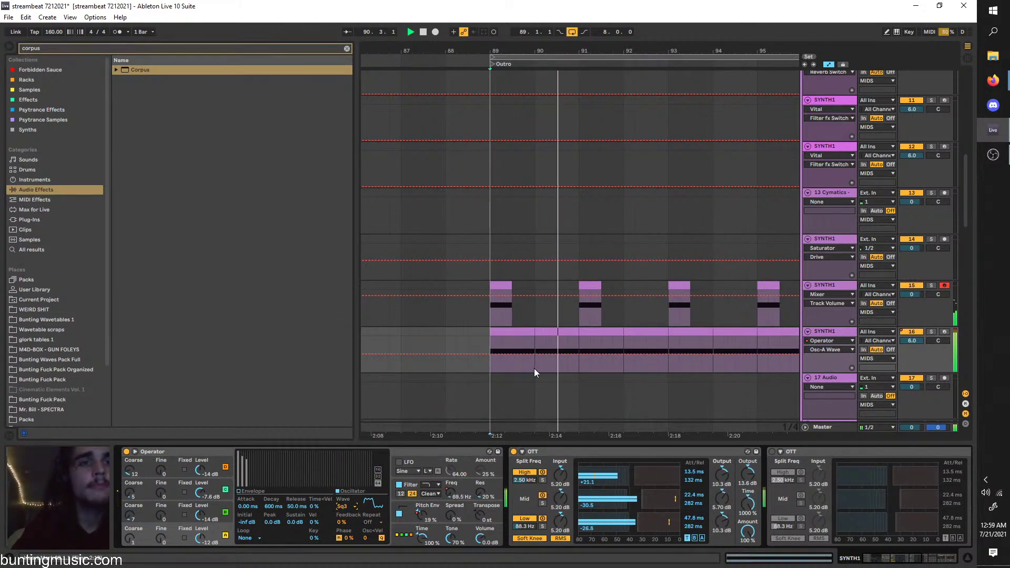
pyautogui.click(351, 505)
pyautogui.click(354, 325)
# Add Redux after the Reverb on track 16 and set its Downsample to 8
pyautogui.hscroll(2, 548, 465)
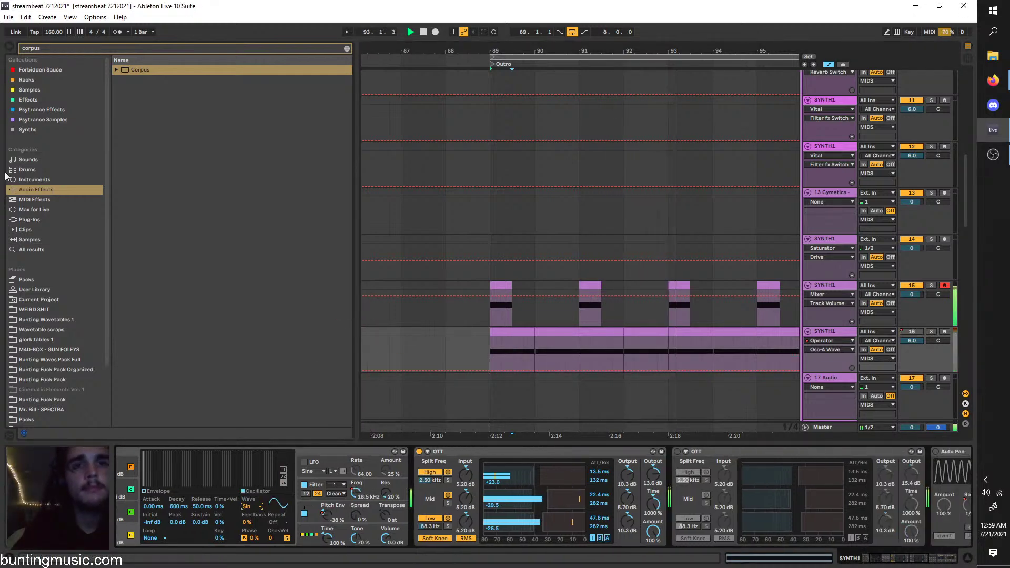
pyautogui.click(75, 52)
pyautogui.write('red')
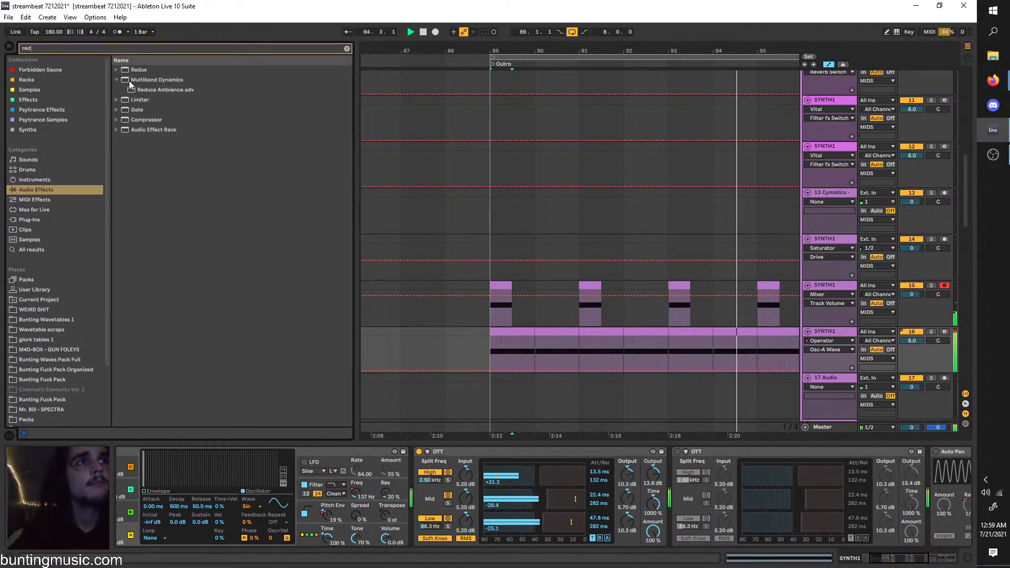
pyautogui.doubleClick(153, 129)
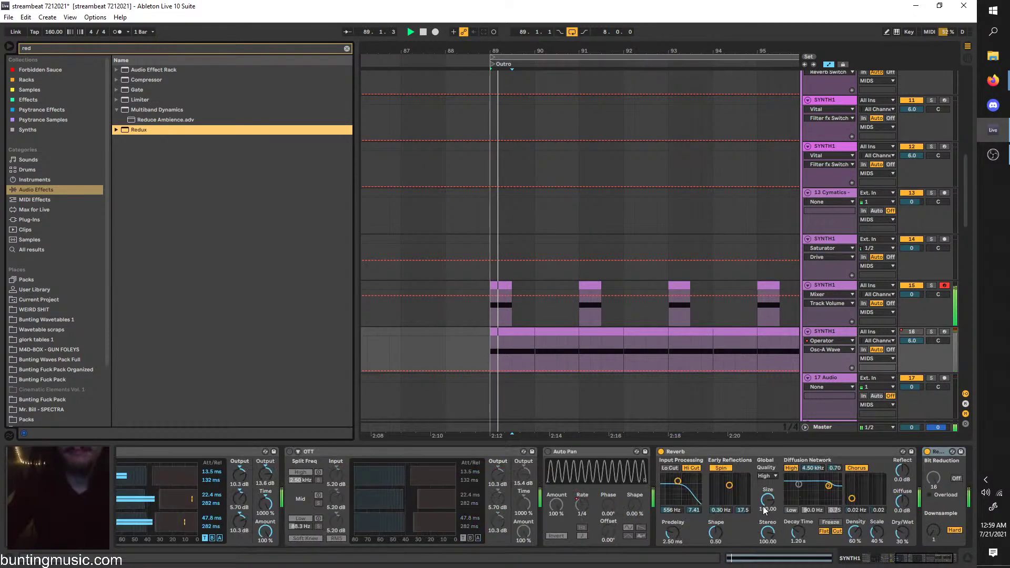
pyautogui.moveTo(928, 528); pyautogui.dragTo(922, 503)
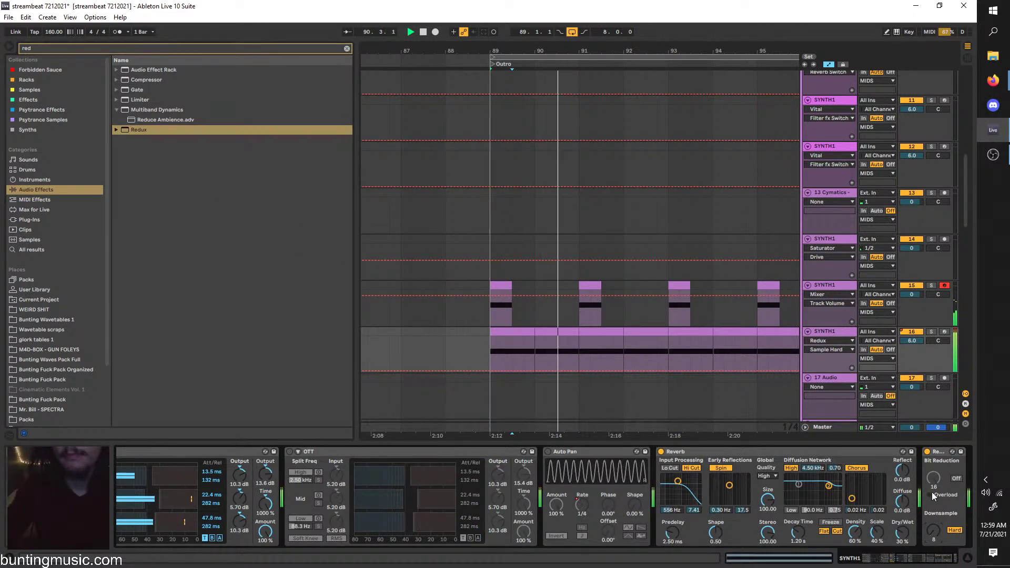
# Place the same Redux with Downsample 8 after the Reverb on track 15 and restart playback
pyautogui.click(845, 286)
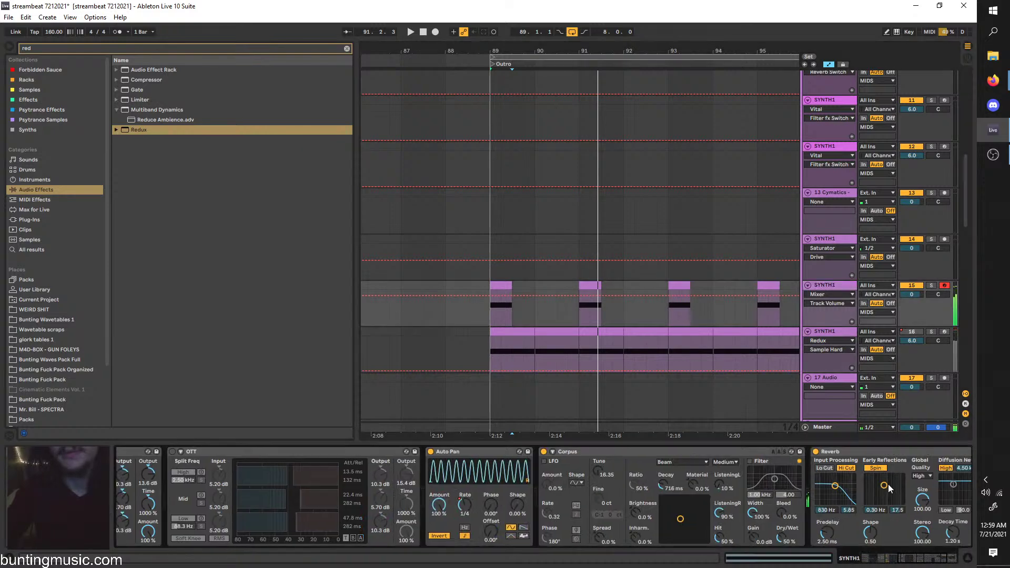
pyautogui.scroll(-3, 888, 485)
pyautogui.moveTo(895, 558); pyautogui.dragTo(951, 525)
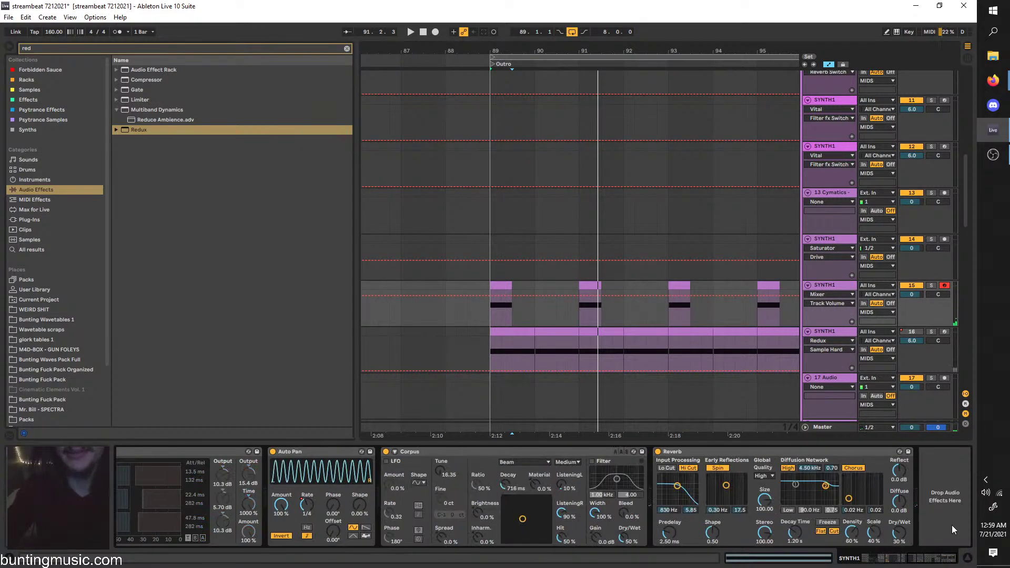
pyautogui.press('space')
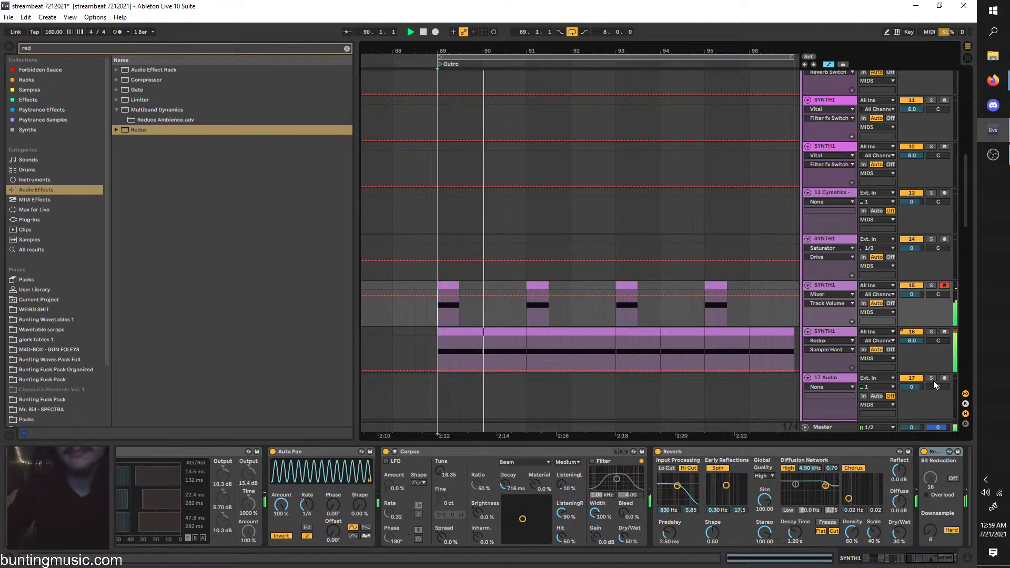
# Lower Redux's Downsample to 3 on track 16 and to 6 on track 15 while the outro plays
pyautogui.click(911, 332)
pyautogui.moveTo(934, 529); pyautogui.dragTo(934, 542)
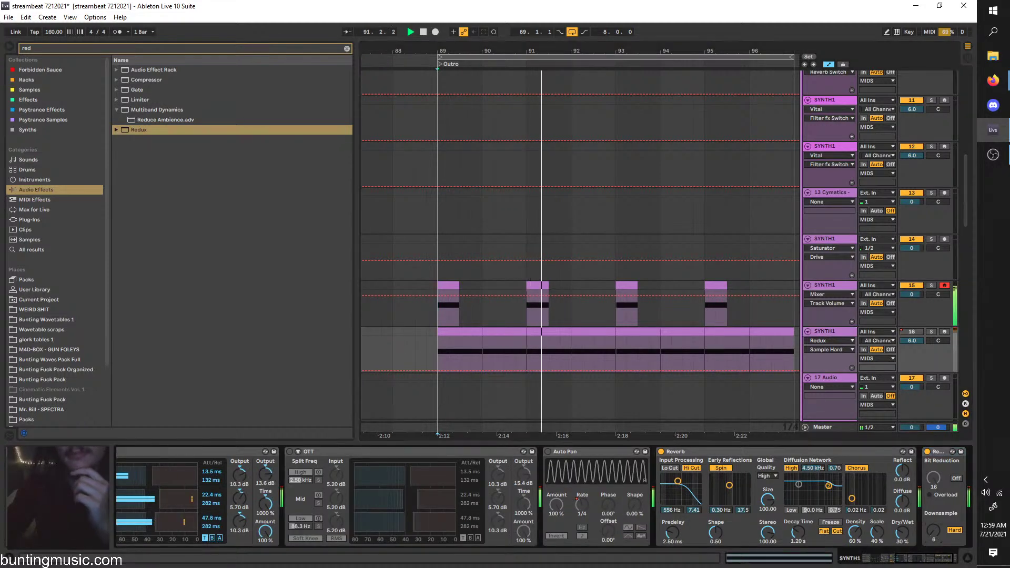
pyautogui.click(829, 285)
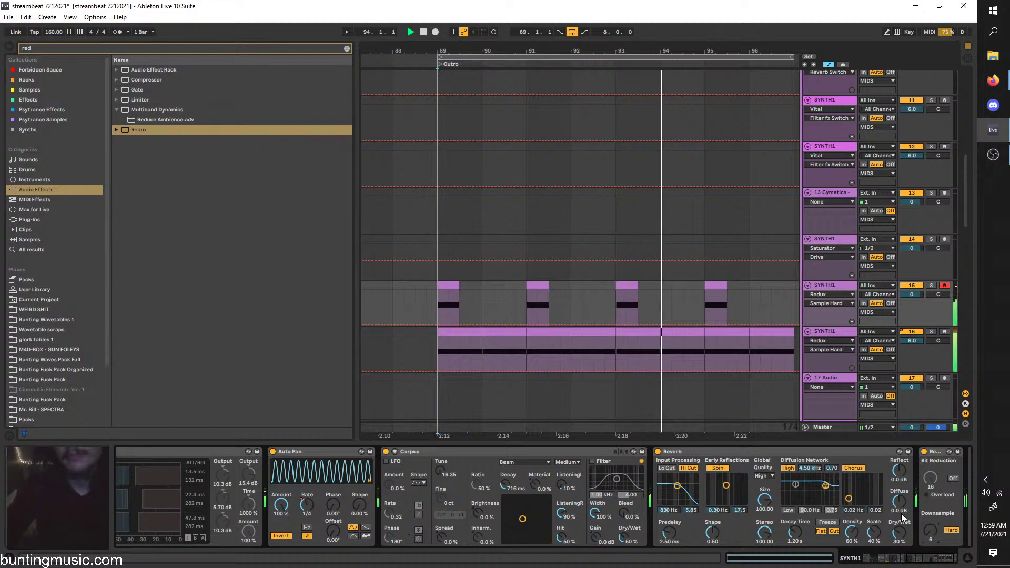
pyautogui.click(444, 343)
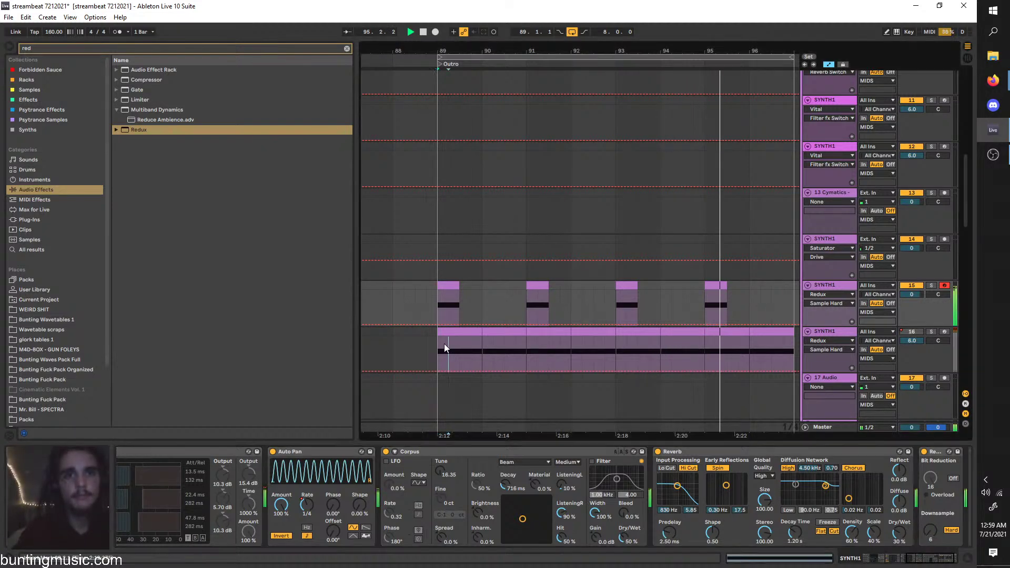
pyautogui.hscroll(2, 445, 344)
pyautogui.scroll(1, 428, 340)
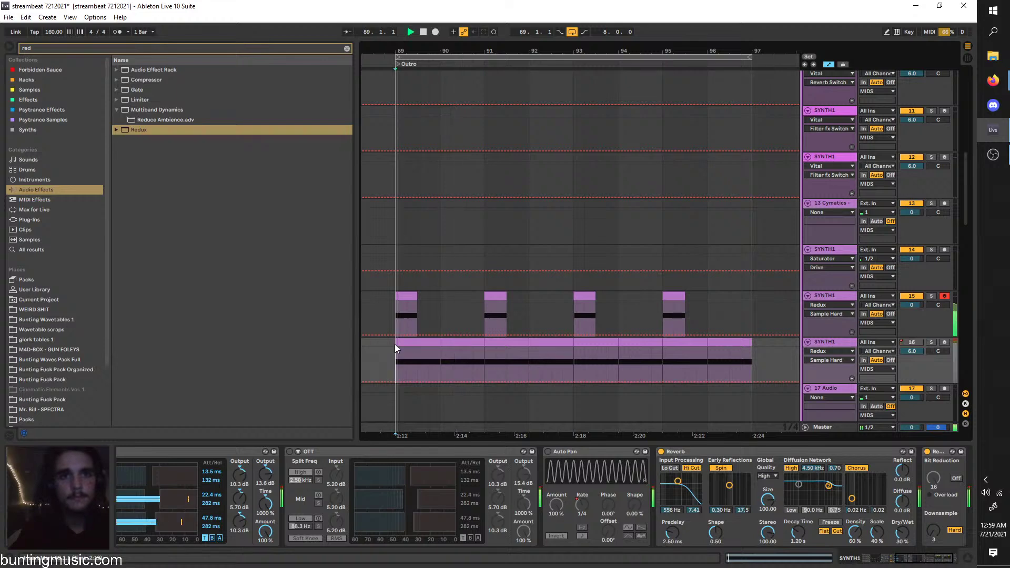
pyautogui.click(417, 363)
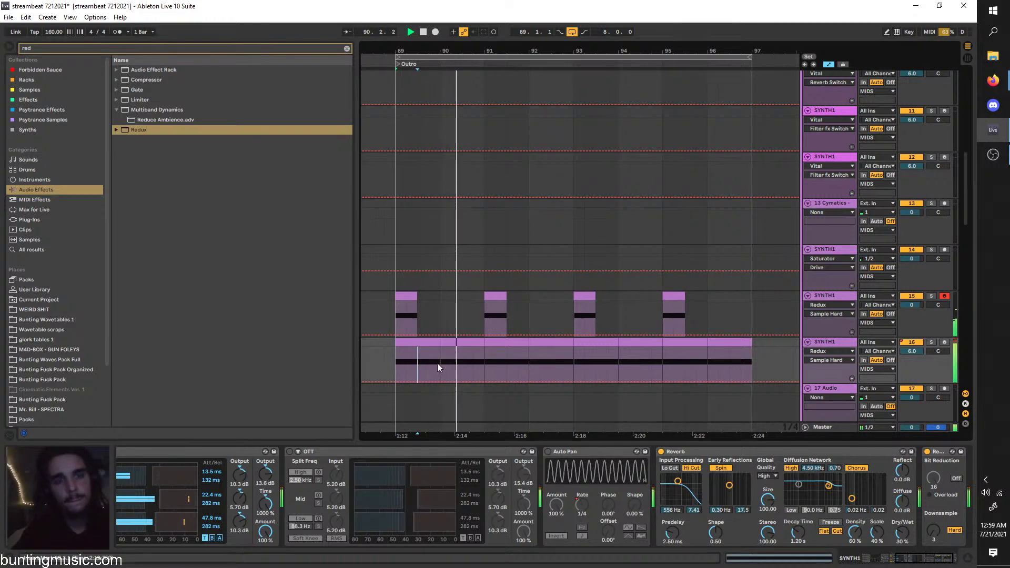
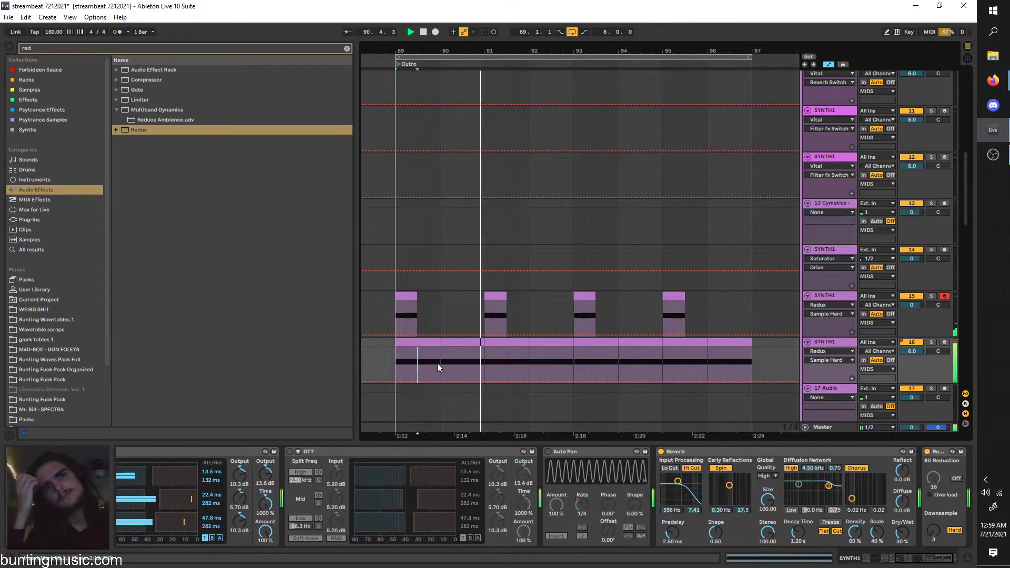
# Duplicate track 16, clear bars 89 to 91 on the copy and clear bars 91 to 93 on the original
pyautogui.click(821, 347)
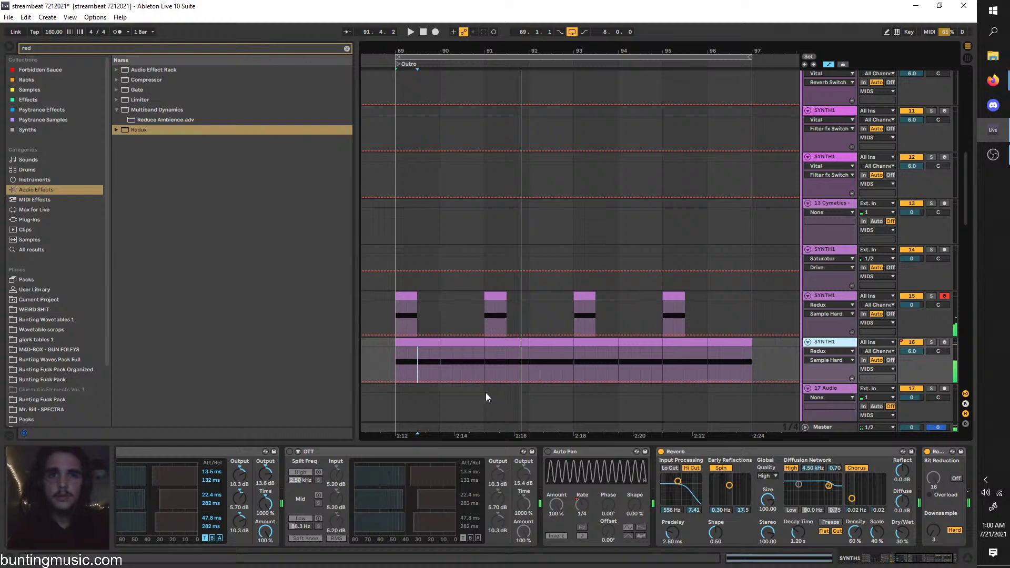
pyautogui.hotkey('ctrl', 'd')
pyautogui.press('space')
pyautogui.moveTo(484, 392); pyautogui.dragTo(399, 374)
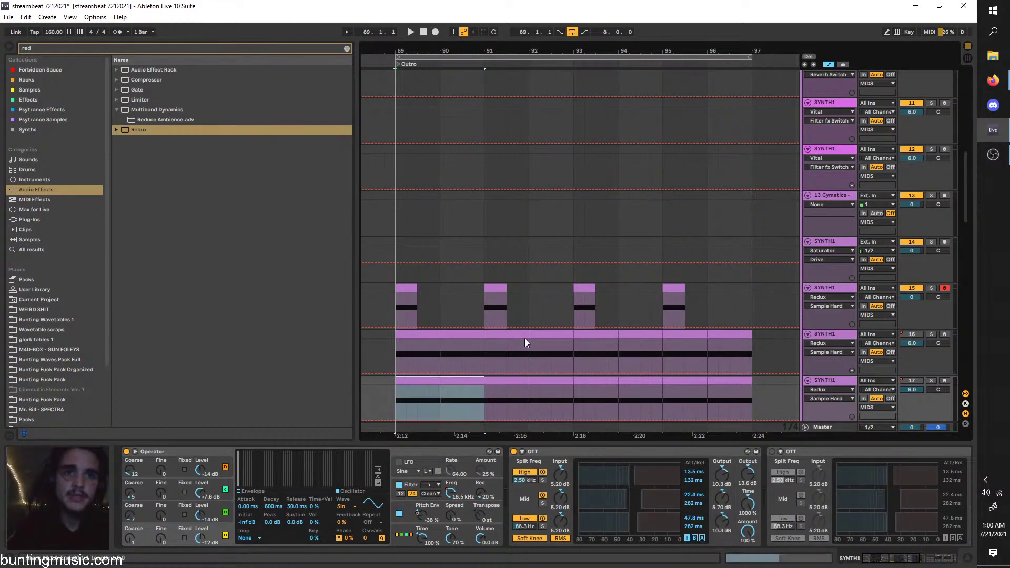
pyautogui.press('Delete')
pyautogui.click(554, 353)
pyautogui.moveTo(492, 336); pyautogui.dragTo(488, 338)
pyautogui.press('Delete')
pyautogui.click(505, 392)
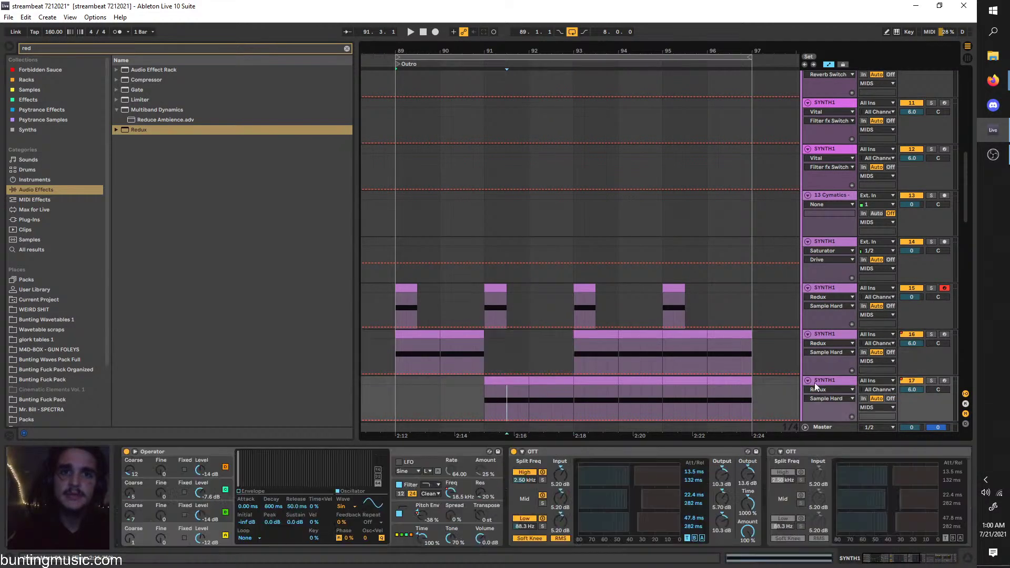
# Solo track 17 and repeat a faster half-bar Filter Freq ramp pattern from 91.3 up to bar 93
pyautogui.press('space')
pyautogui.click(930, 380)
pyautogui.scroll(-5, 235, 484)
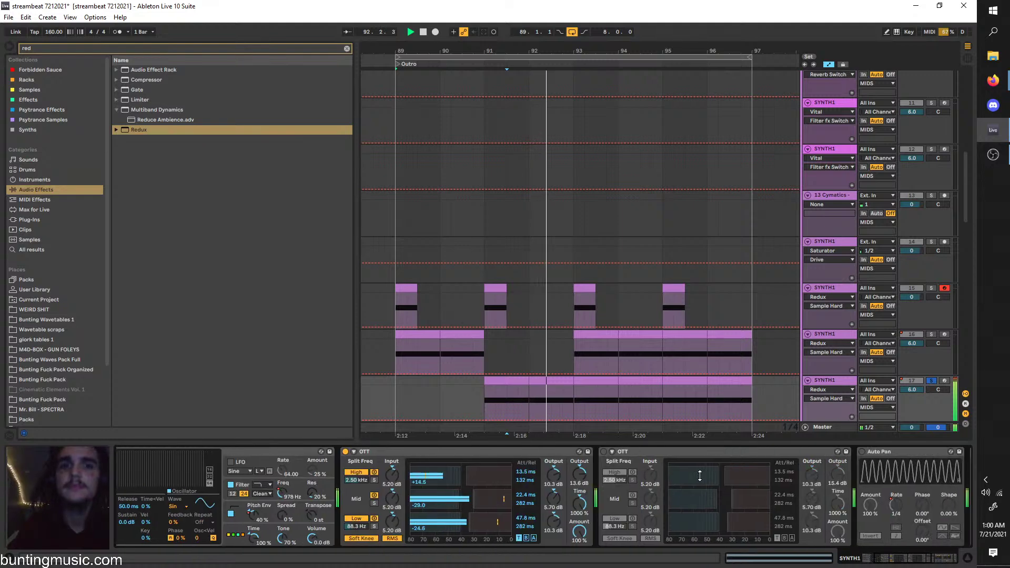
pyautogui.click(198, 493)
pyautogui.scroll(3, 507, 410)
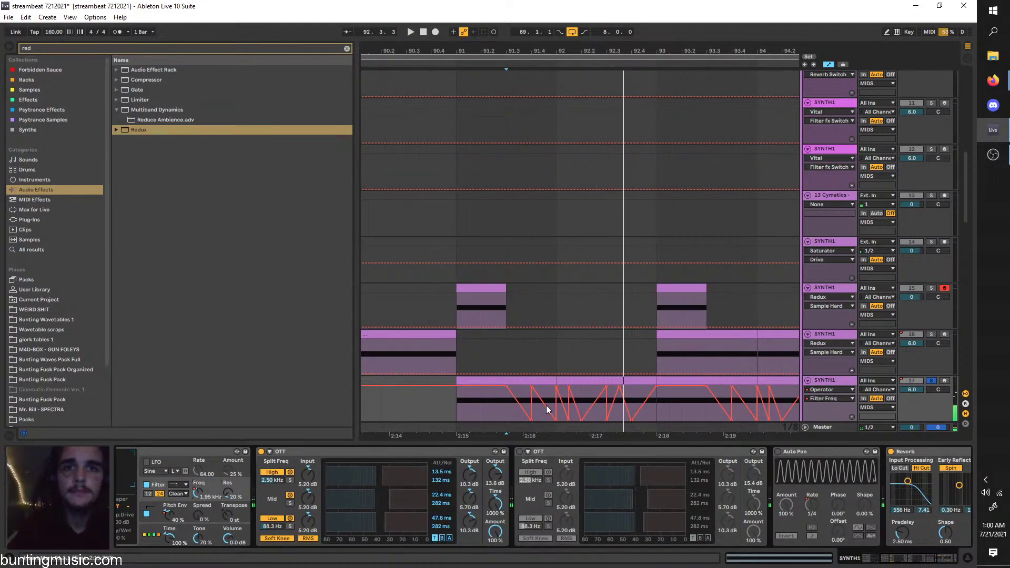
pyautogui.press('space')
pyautogui.moveTo(584, 392); pyautogui.dragTo(553, 387)
pyautogui.press('space')
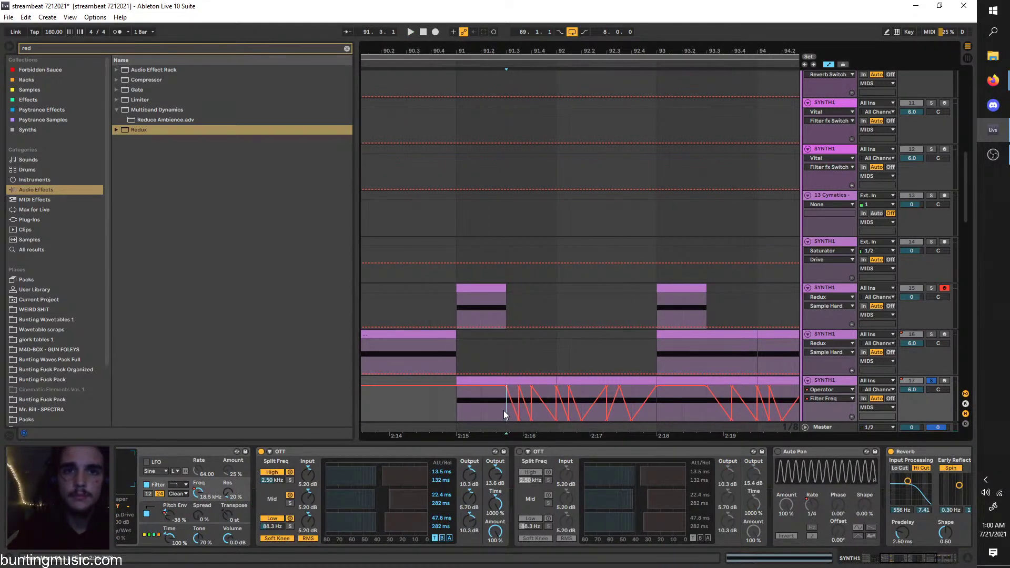
pyautogui.hotkey('shift', 'Right')
pyautogui.hotkey('ctrl', 'd')
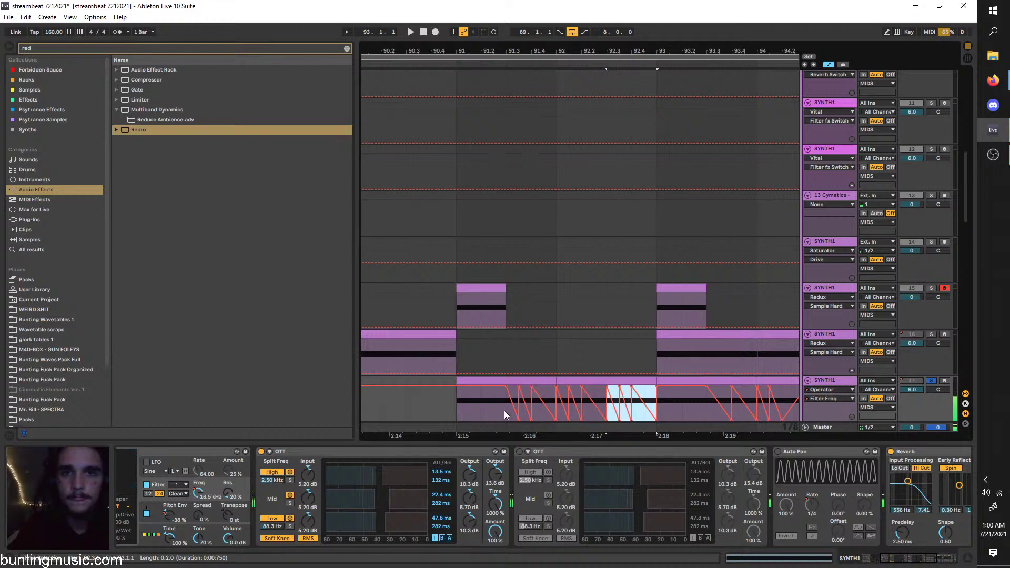
# Try copying bar 91's Filter Freq automation onto bar 92 on track 17 and listen to it
pyautogui.click(504, 410)
pyautogui.press('space')
pyautogui.scroll(-3, 454, 403)
pyautogui.moveTo(455, 403); pyautogui.dragTo(539, 382)
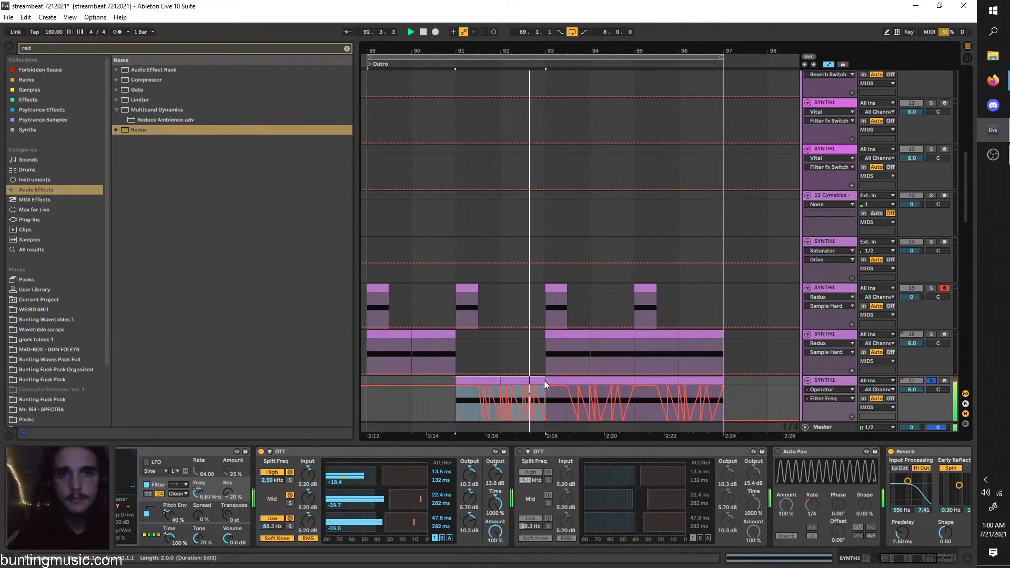
pyautogui.press('space')
pyautogui.keyDown('shift'); pyautogui.click(496, 380); pyautogui.keyUp('shift')
pyautogui.hotkey('ctrl', 'd')
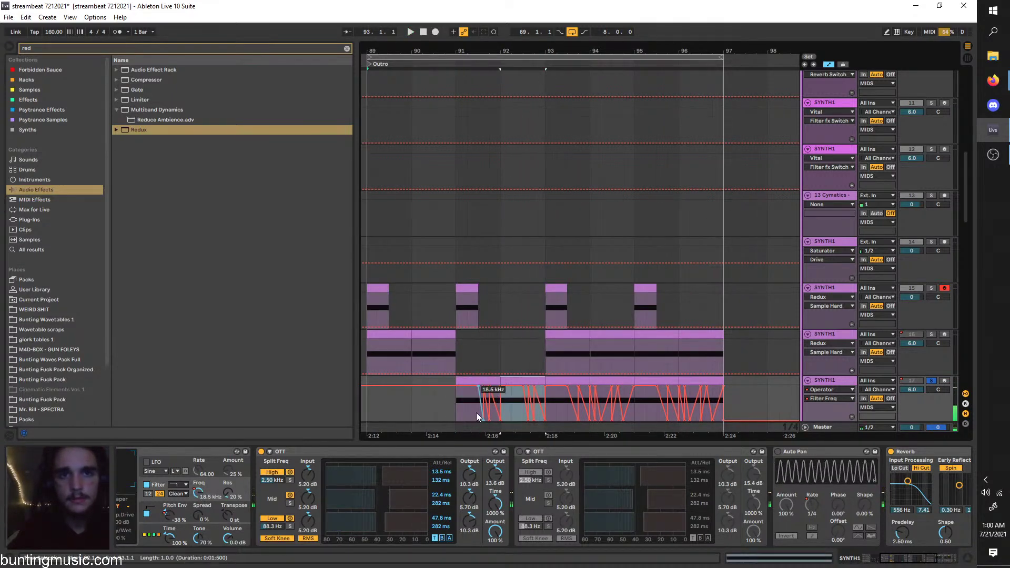
pyautogui.press('space')
pyautogui.click(460, 412)
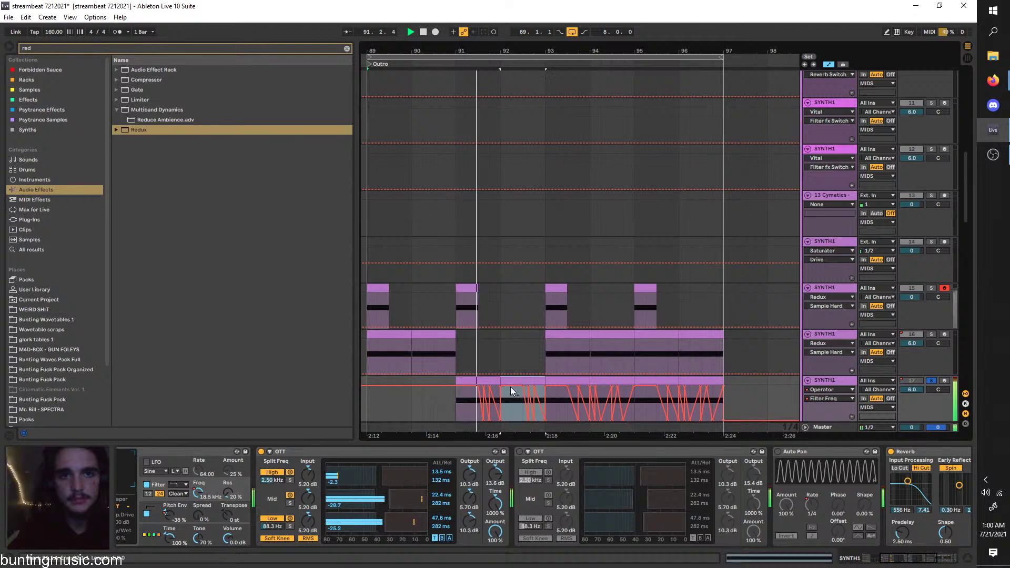
# Duplicate the half-bar Filter Freq pattern at 91.3 twice to fill track 17 up to bar 93, and audition it
pyautogui.scroll(2, 478, 413)
pyautogui.moveTo(478, 413); pyautogui.dragTo(525, 409)
pyautogui.hotkey('ctrl', 'd')
pyautogui.hotkey('ctrl', 'd')
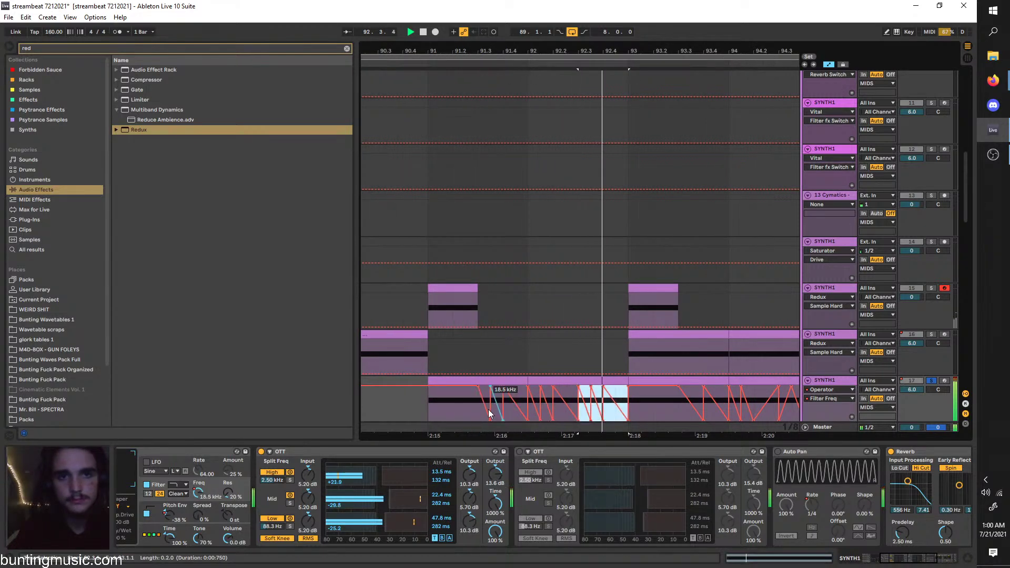
pyautogui.click(478, 411)
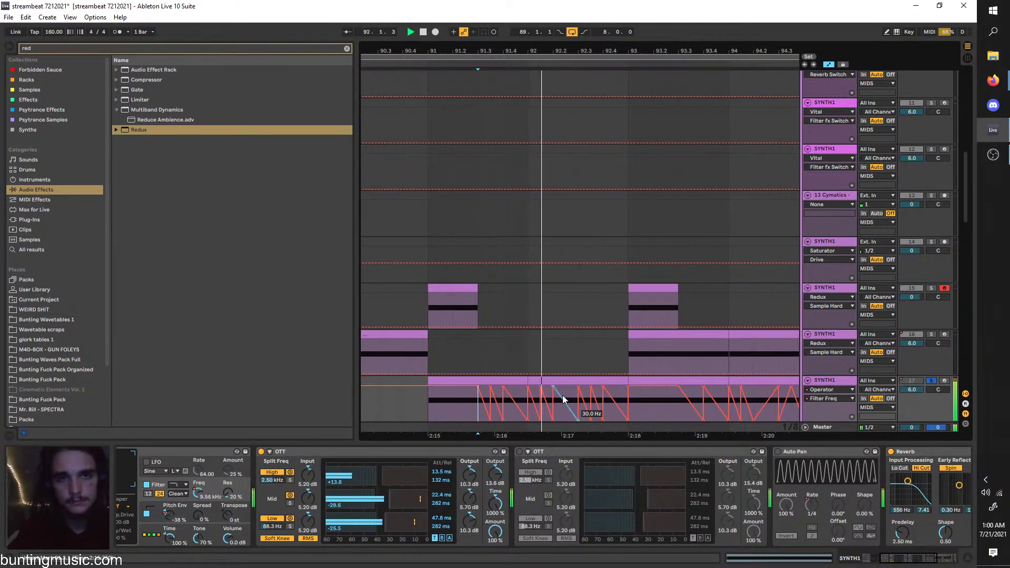
pyautogui.press('space')
pyautogui.press('space')
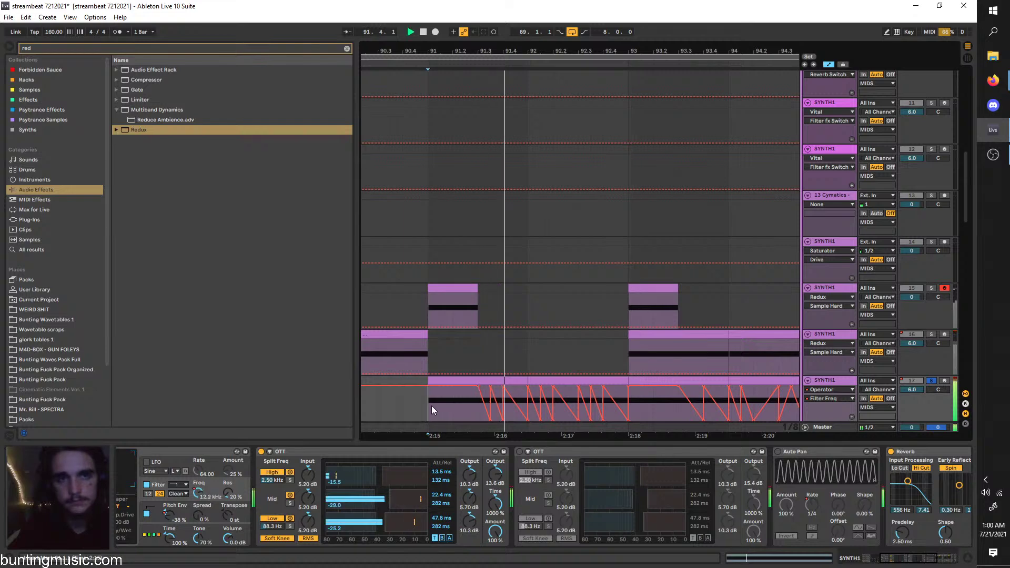
# Delete the material from bar 93 to 97 on track 17 and from bar 95 to 97 on track 16
pyautogui.scroll(-2, 434, 407)
pyautogui.moveTo(433, 408); pyautogui.dragTo(520, 387)
pyautogui.scroll(-3, 521, 389)
pyautogui.moveTo(620, 399); pyautogui.dragTo(524, 384)
pyautogui.press('Delete')
pyautogui.press('Delete')
pyautogui.press('Delete')
pyautogui.moveTo(609, 342); pyautogui.dragTo(561, 330)
# Duplicate bars 89 to 93 of track 17, including its filter automation, up to bar 97 and start playback
pyautogui.moveTo(443, 398); pyautogui.dragTo(520, 381)
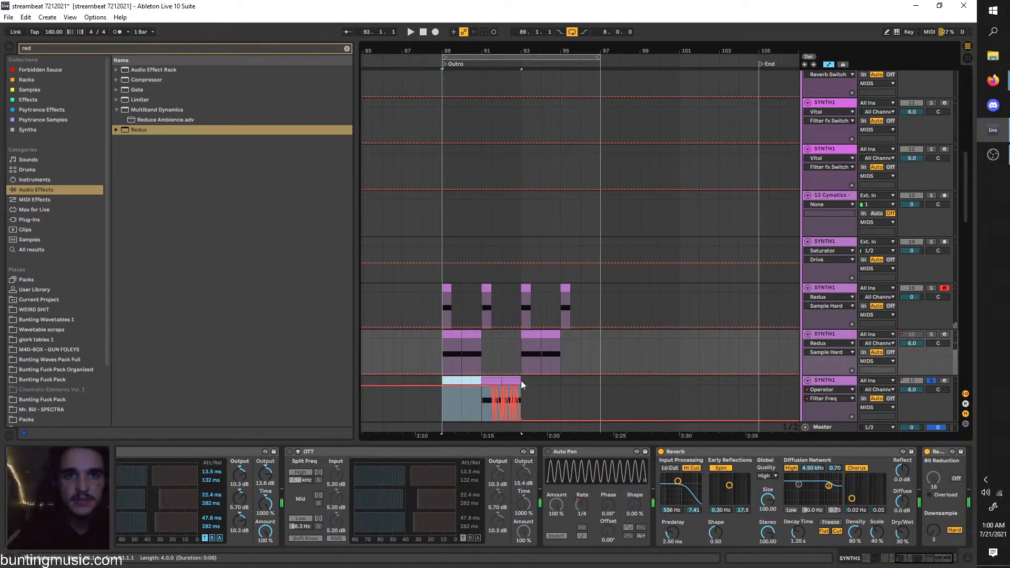
pyautogui.hotkey('ctrl', 'd')
pyautogui.click(481, 399)
pyautogui.scroll(3, 480, 398)
pyautogui.press('space')
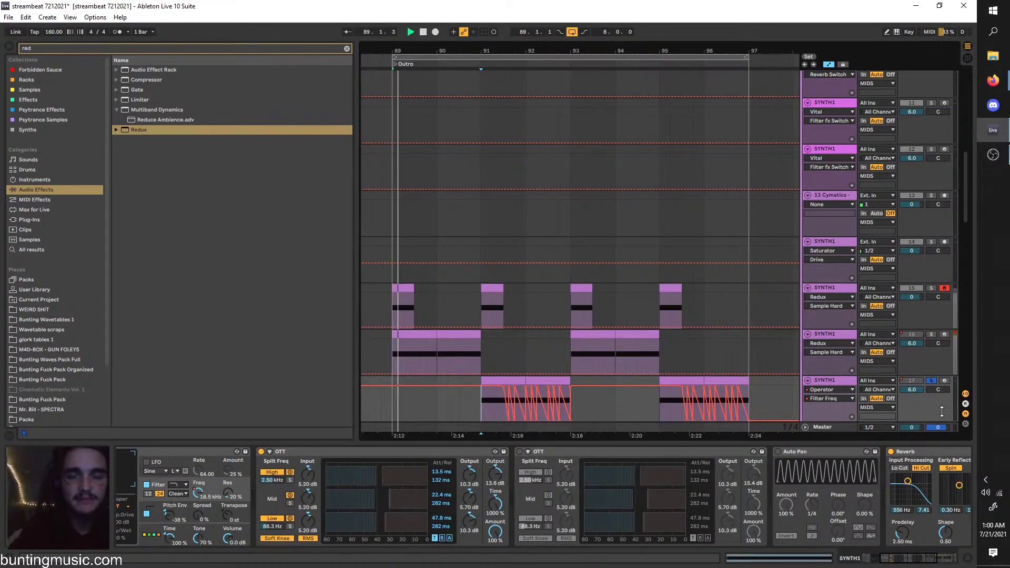
# Unsolo track 17, display its Speaker On automation, re-enable the overridden automation and play from bar 91
pyautogui.click(395, 400)
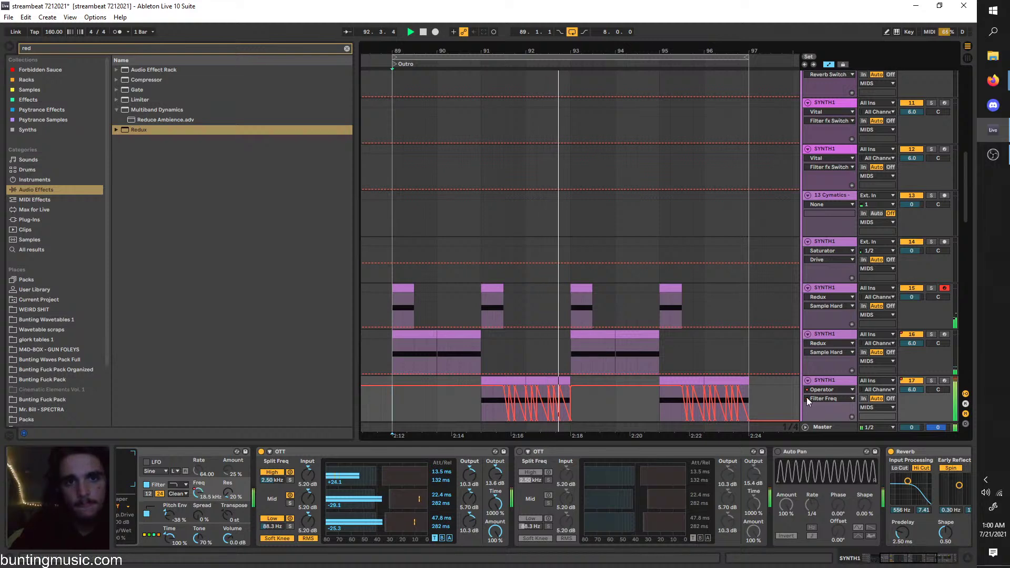
pyautogui.click(831, 380)
pyautogui.press('space')
pyautogui.click(905, 382)
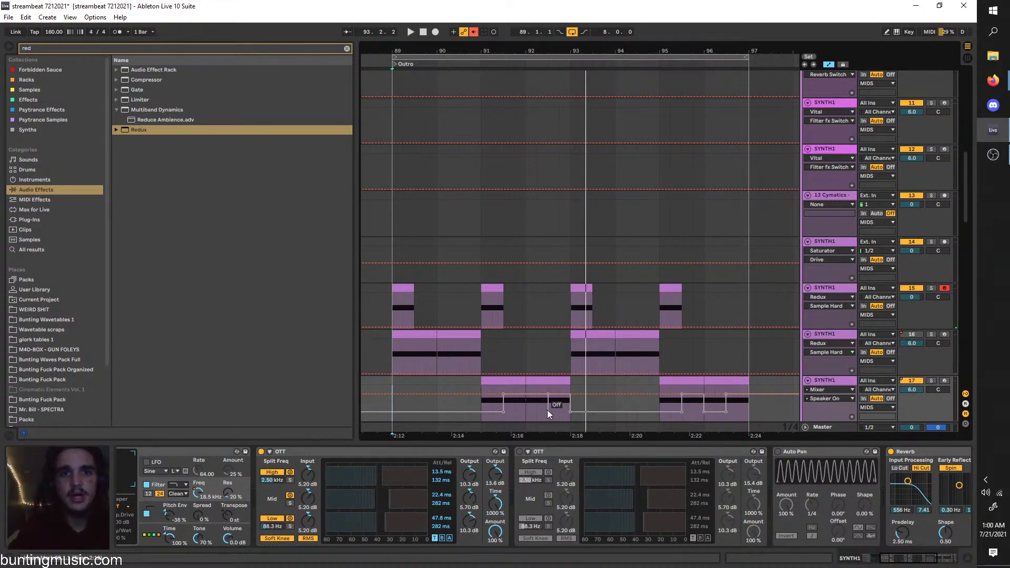
pyautogui.click(481, 393)
pyautogui.press('space')
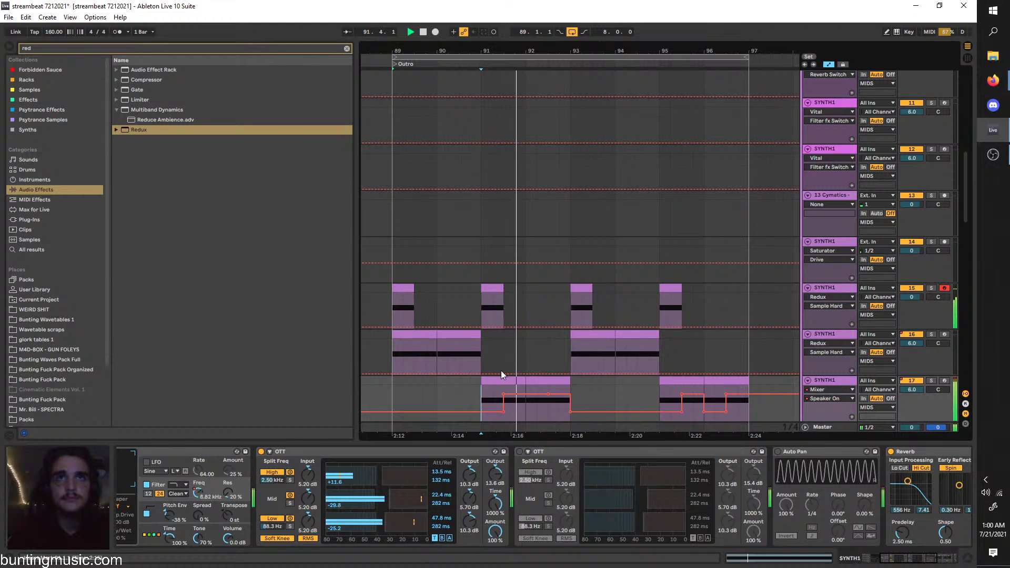
pyautogui.click(501, 391)
pyautogui.hscroll(-1, 612, 400)
pyautogui.press('space')
# Turn on Auto Pan on track 17 and play the outro from bar 89
pyautogui.hscroll(-2, 268, 519)
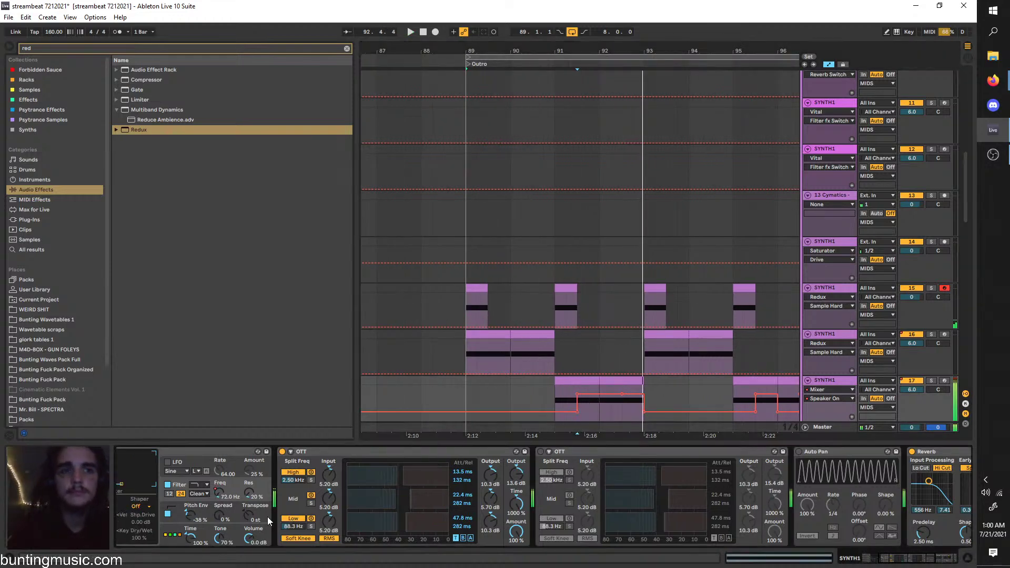
pyautogui.click(293, 495)
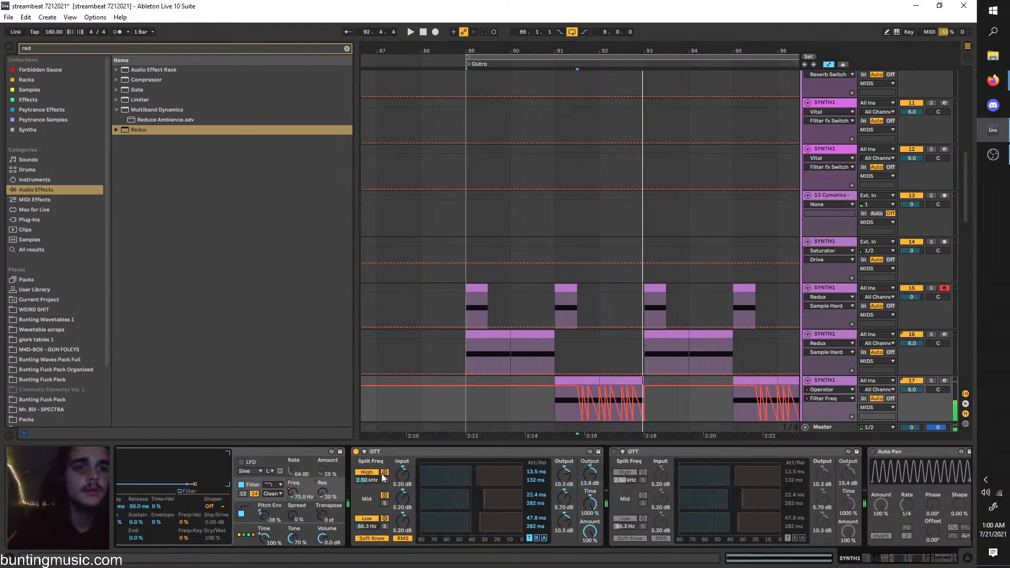
pyautogui.click(872, 451)
pyautogui.press('space')
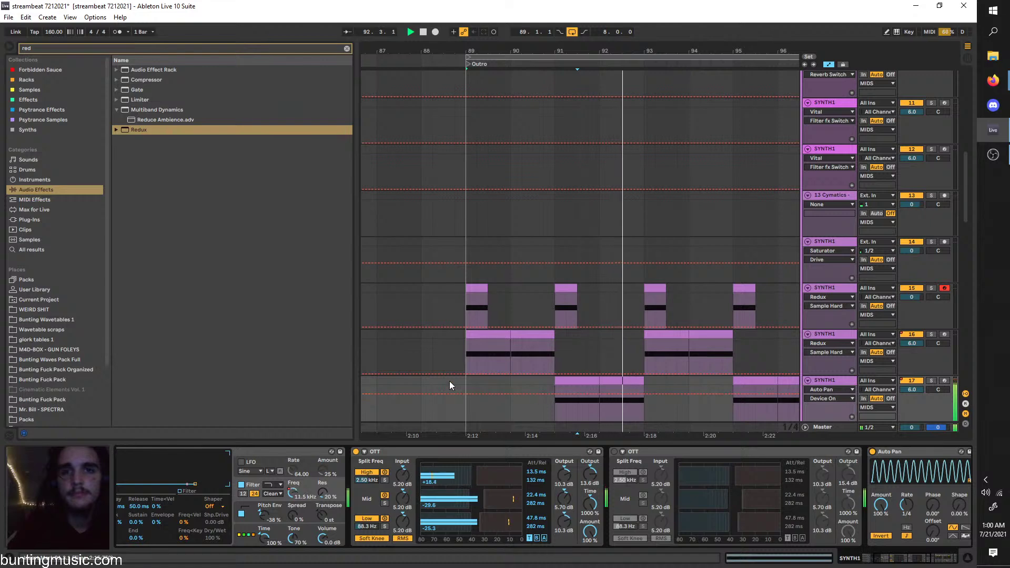
pyautogui.click(467, 385)
pyautogui.press('space')
pyautogui.press('space')
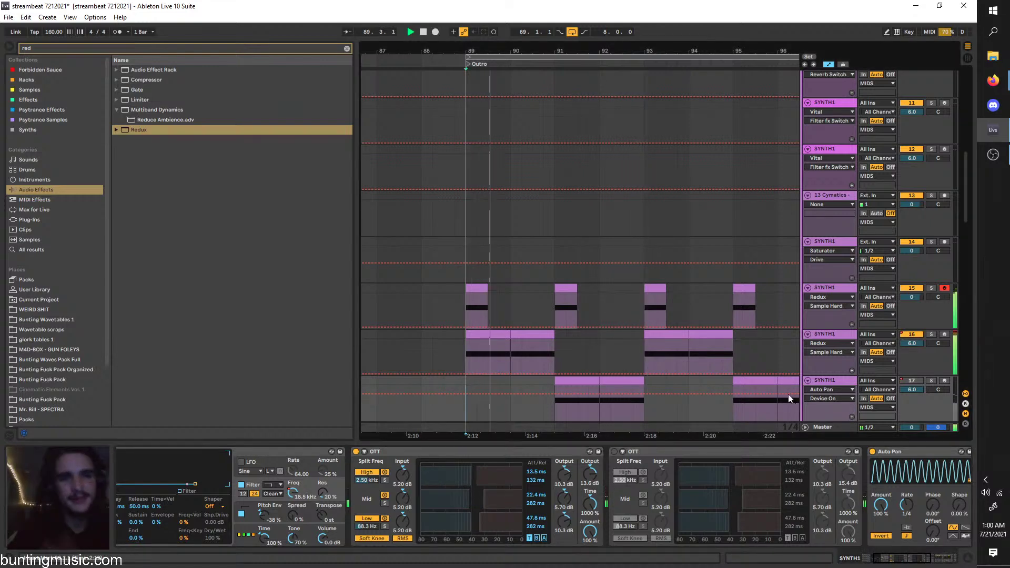
# Review the device chains of tracks 16, 17 and 15 while the outro plays
pyautogui.click(830, 336)
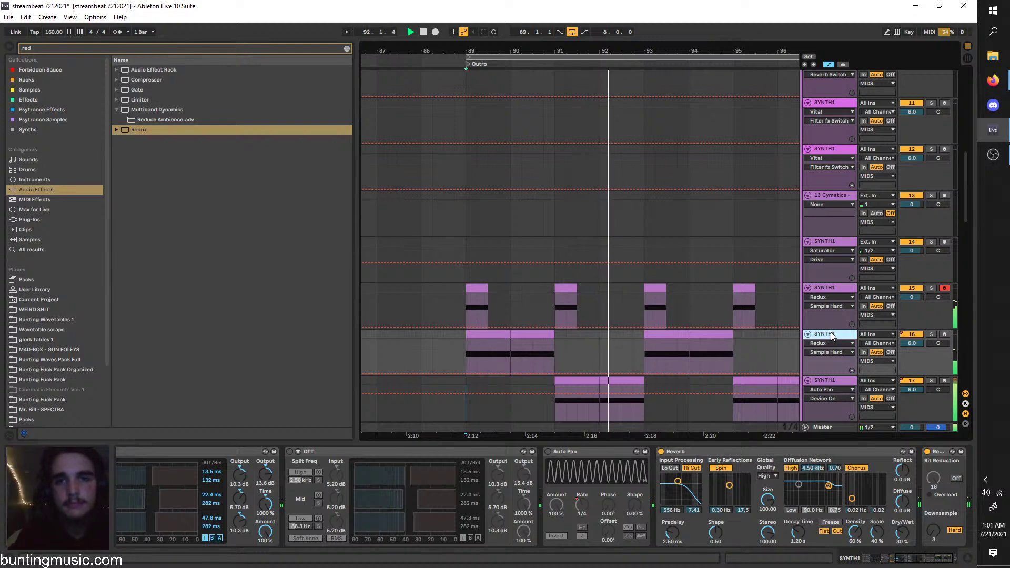
pyautogui.click(648, 383)
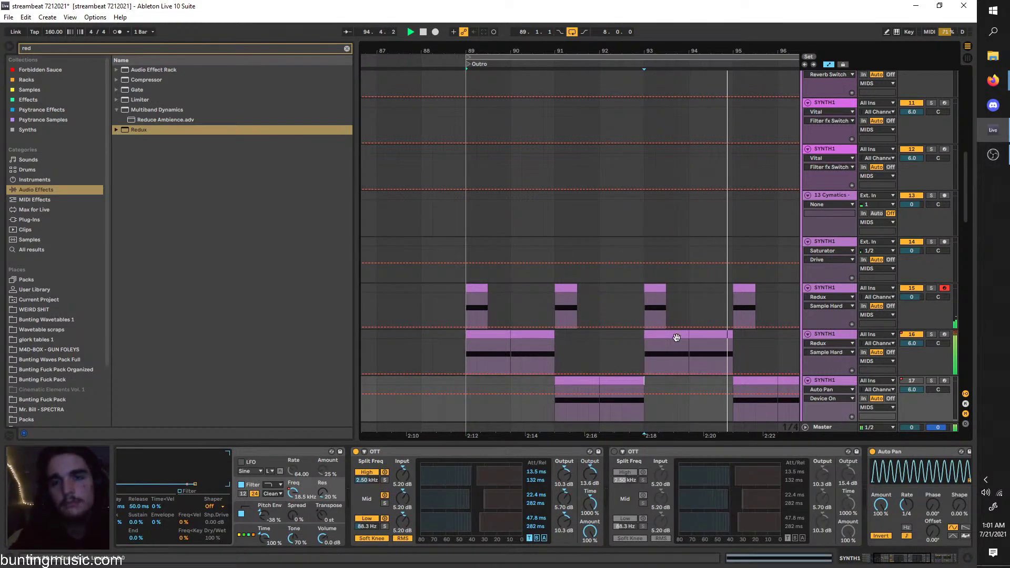
pyautogui.click(732, 314)
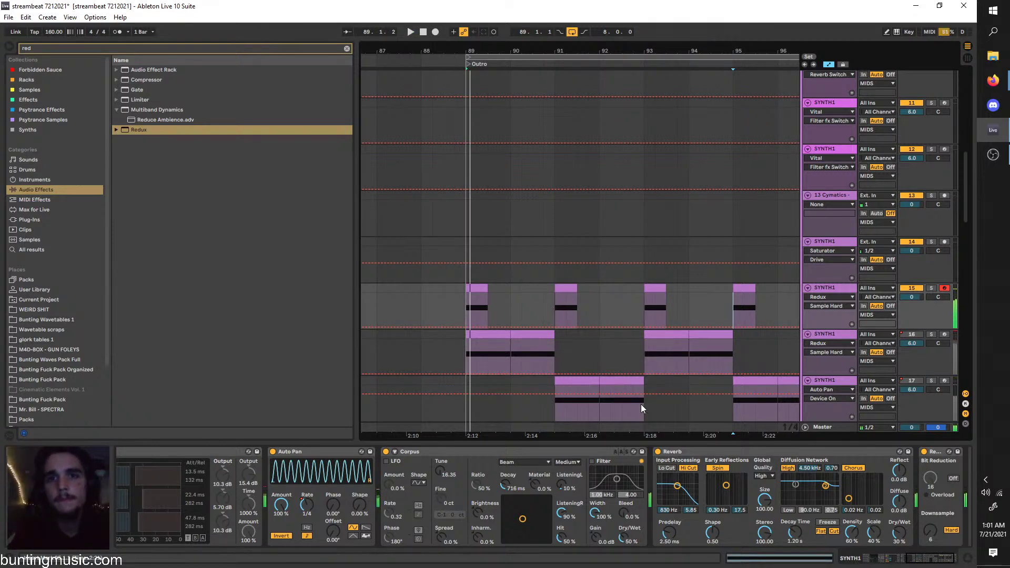
# Duplicate bars 89 to 93 of track 17 up to bar 97 again and replay the outro
pyautogui.moveTo(641, 407); pyautogui.dragTo(469, 370)
pyautogui.hotkey('ctrl', 'd')
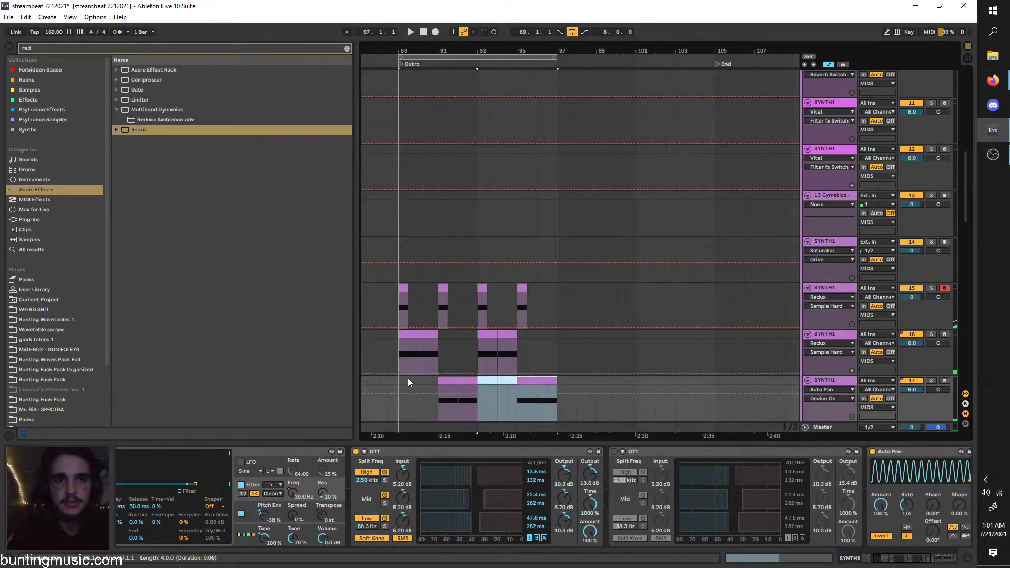
pyautogui.press('Delete')
pyautogui.press('space')
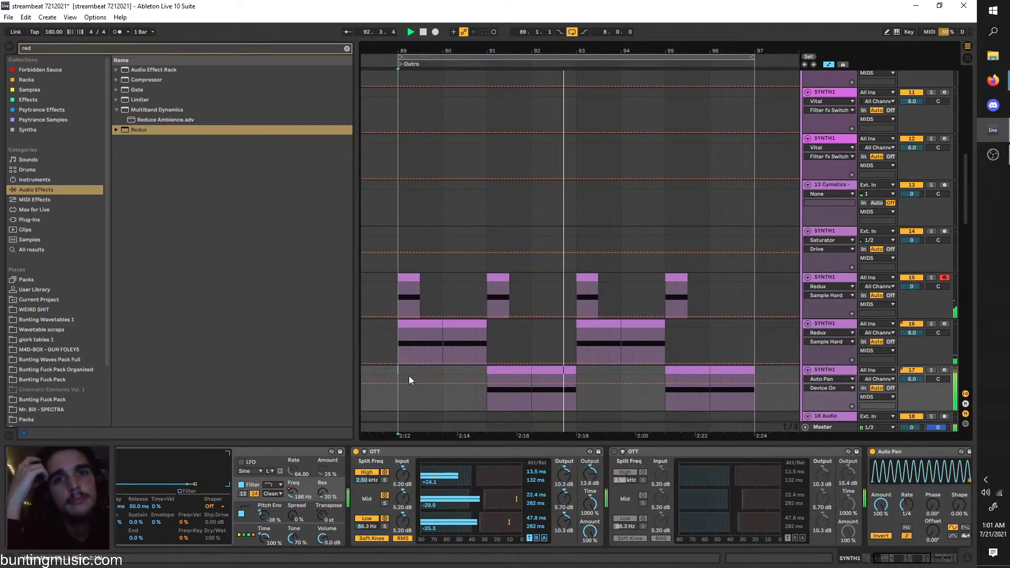
# Solo track 17 from bar 91, try a different Operator filter resonance, then unsolo it and listen in context
pyautogui.click(506, 378)
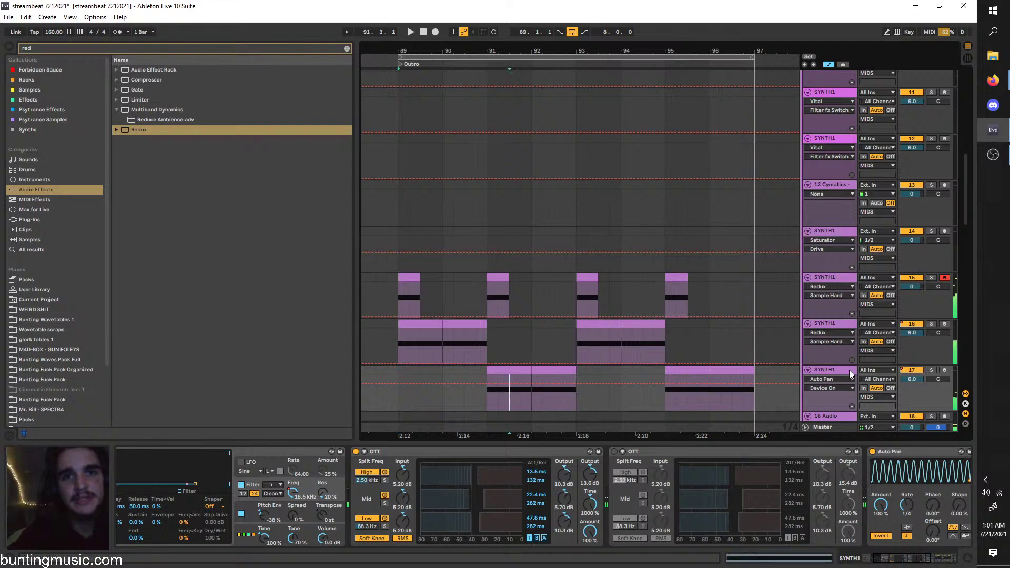
pyautogui.click(931, 370)
pyautogui.press('space')
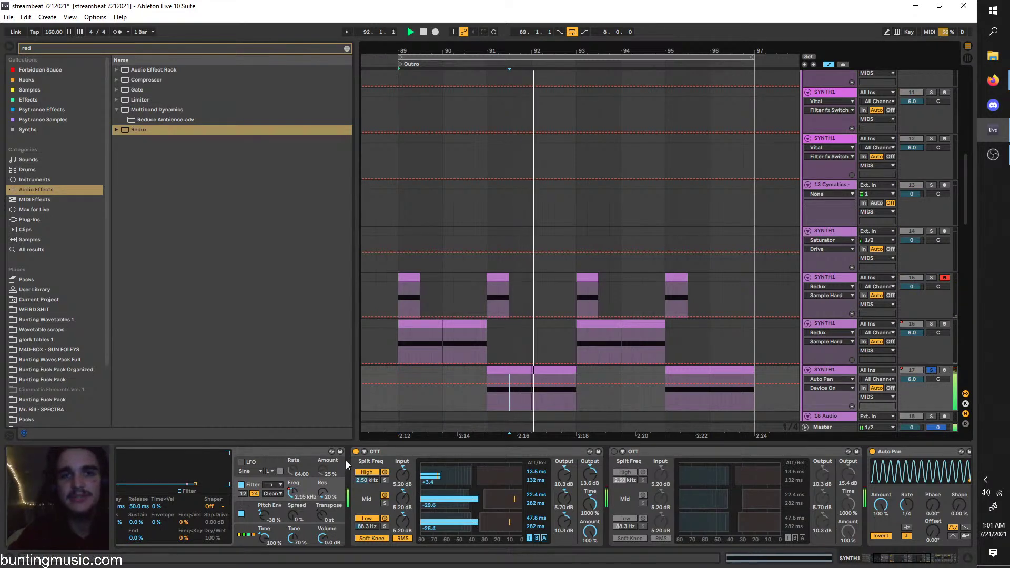
pyautogui.press('space')
pyautogui.press('space')
pyautogui.moveTo(322, 492); pyautogui.dragTo(322, 423)
pyautogui.click(931, 371)
pyautogui.press('space')
pyautogui.press('space')
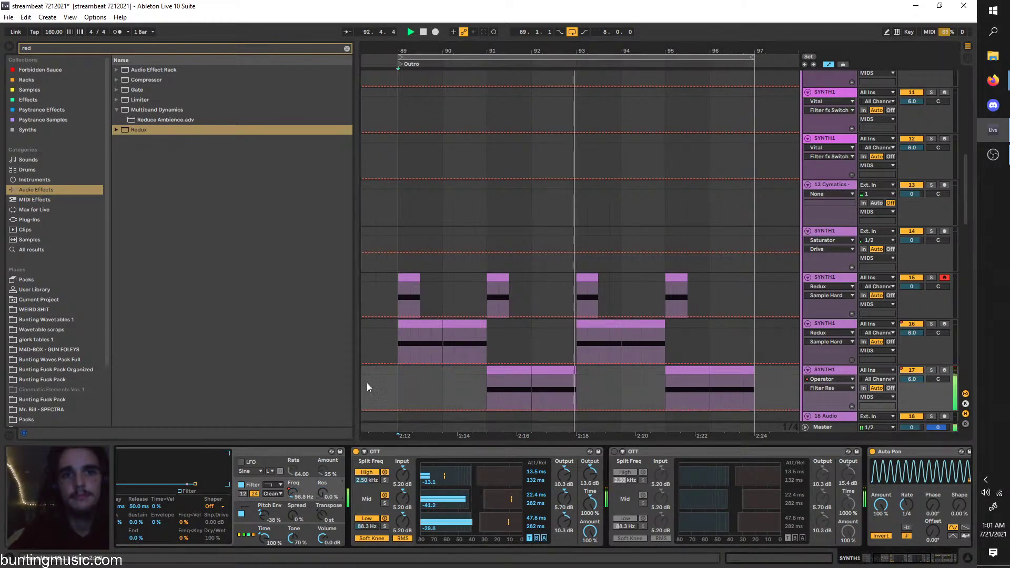
# Replay from bar 89 and return the Operator filter resonance on track 17 to about 20%
pyautogui.click(401, 375)
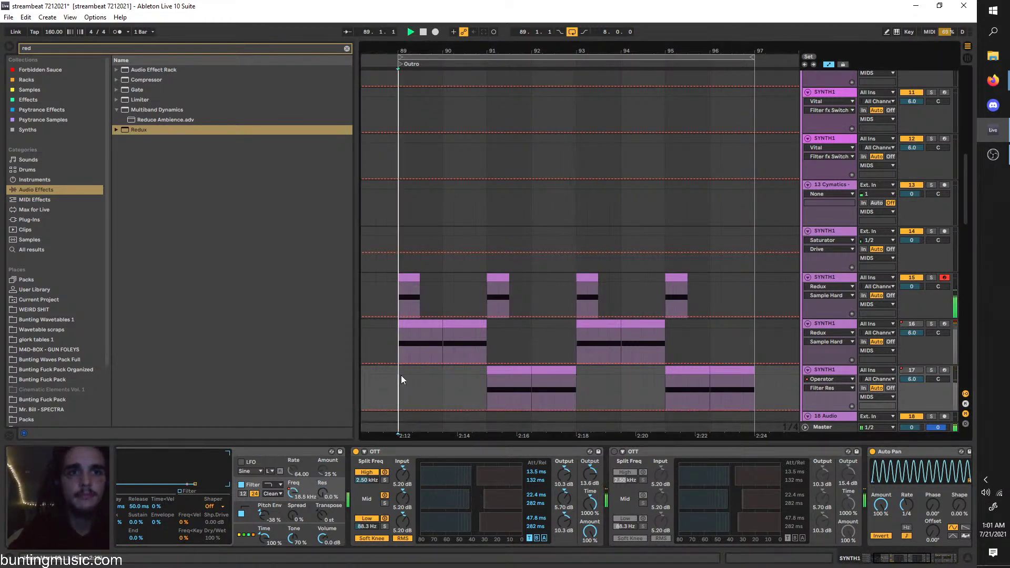
pyautogui.rightClick(323, 493)
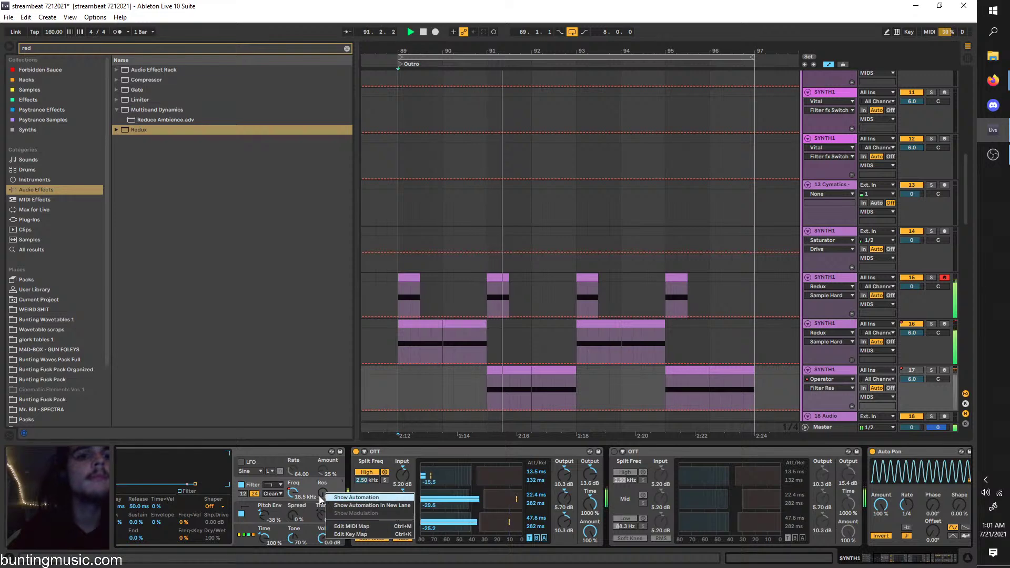
pyautogui.moveTo(323, 493); pyautogui.dragTo(322, 477)
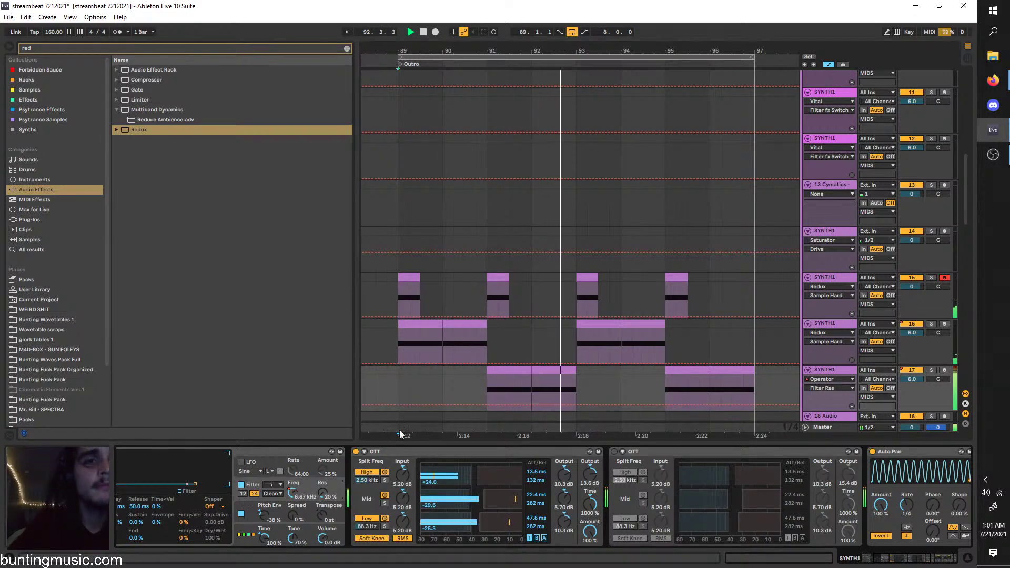
pyautogui.press('space')
# Check oscillator D's Coarse setting in track 17's Operator while playing from bar 91, and restart playback from bar 89
pyautogui.click(519, 392)
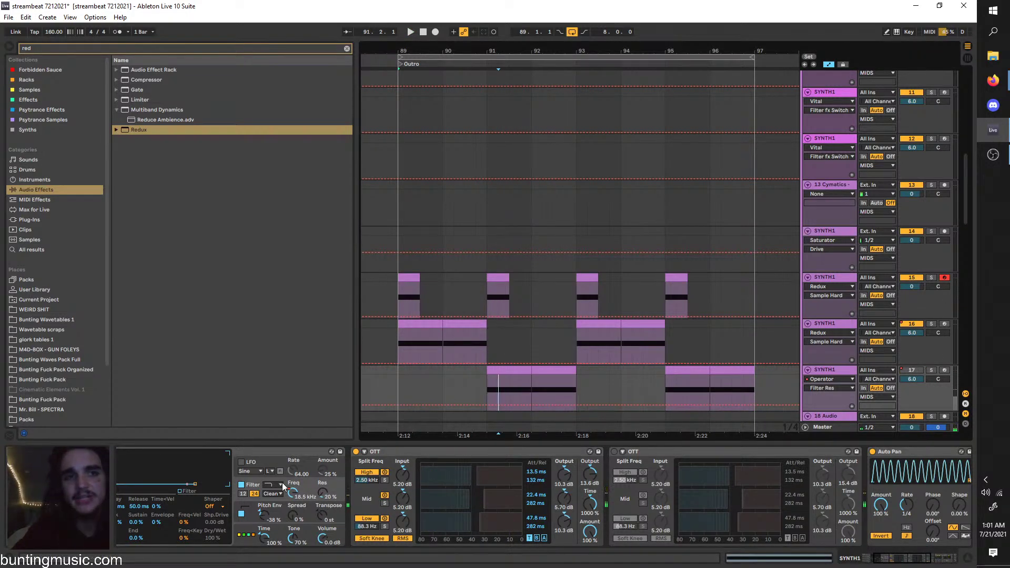
pyautogui.hscroll(-3, 283, 483)
pyautogui.press('space')
pyautogui.click(130, 471)
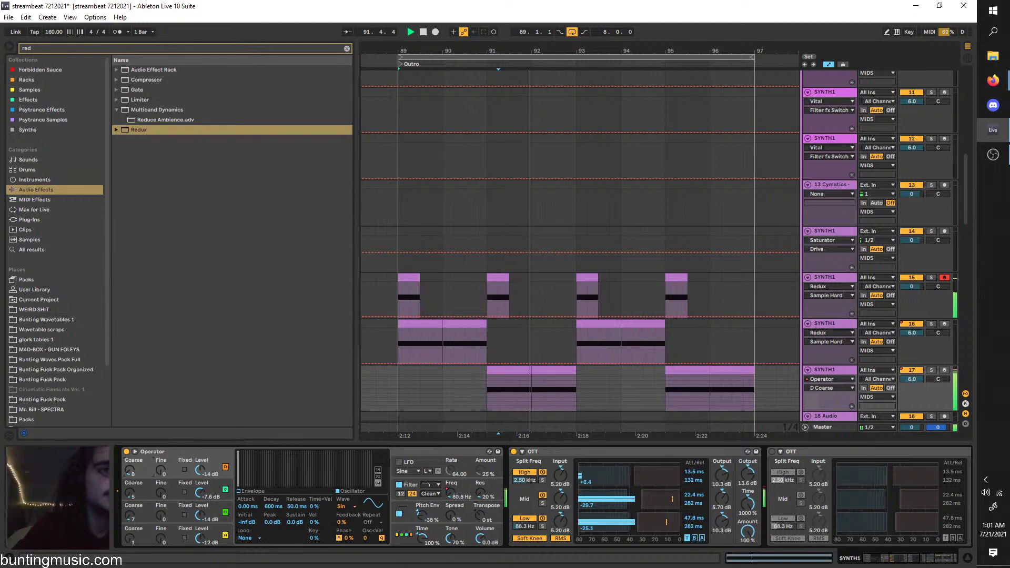
pyautogui.click(397, 369)
pyautogui.press('space')
pyautogui.press('space')
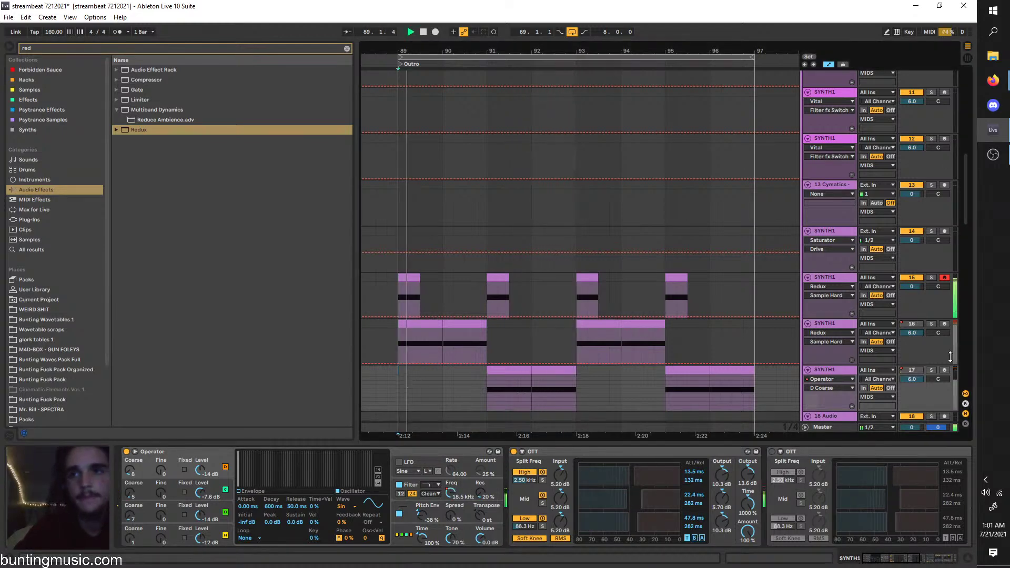
# Compare the devices on tracks 15, 16 and 17 during playback
pyautogui.click(823, 315)
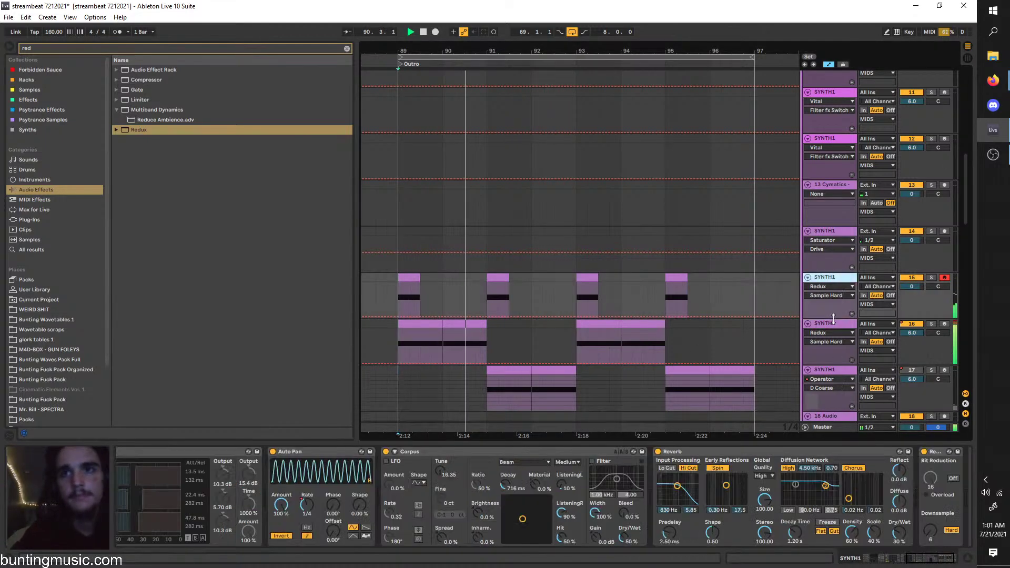
pyautogui.click(823, 323)
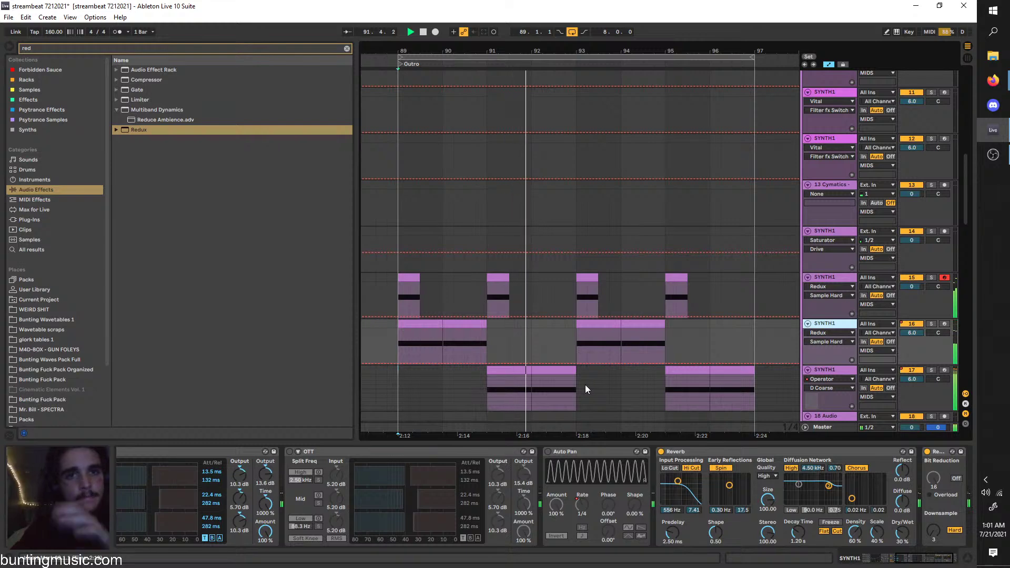
pyautogui.click(828, 371)
pyautogui.click(844, 324)
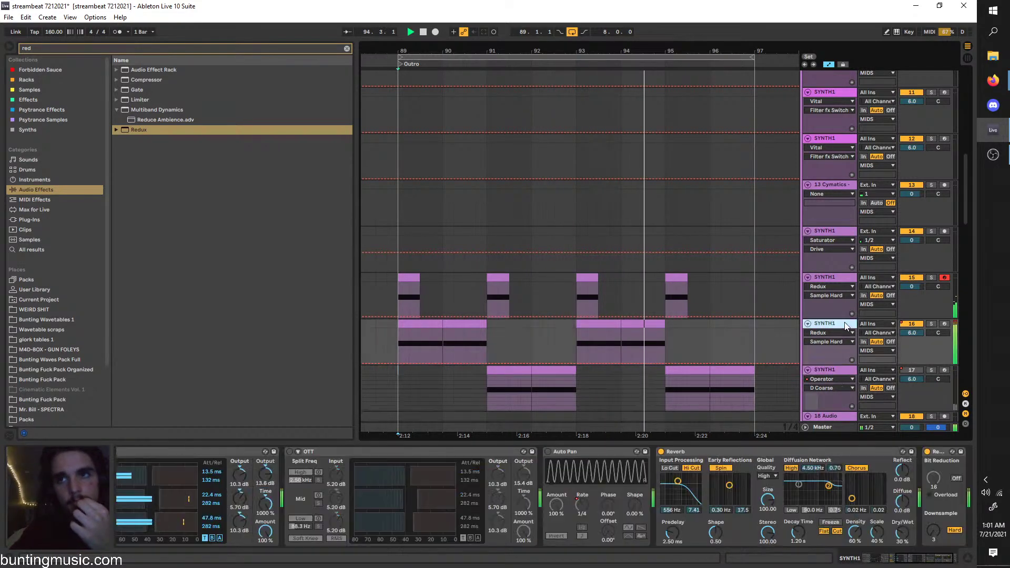
# Insert a new MIDI track below track 17, unfold it and create an empty MIDI clip from bar 89 to 93
pyautogui.rightClick(820, 368)
pyautogui.click(863, 257)
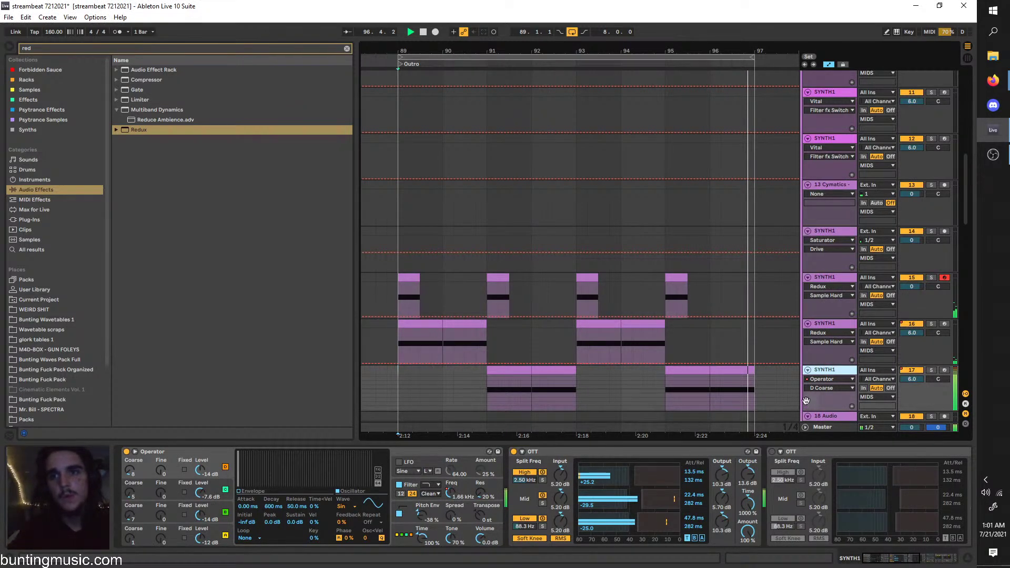
pyautogui.press('space')
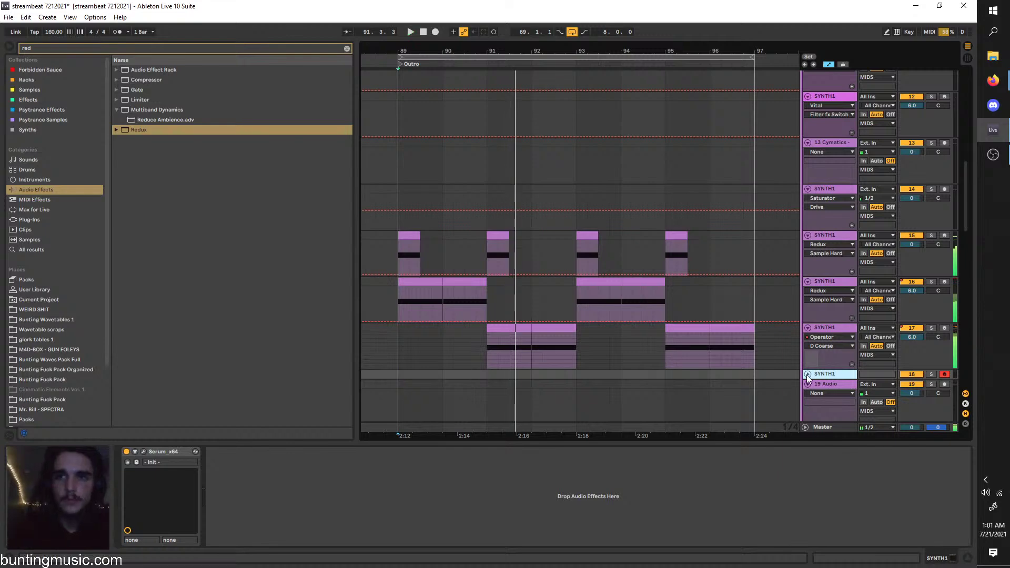
pyautogui.click(807, 375)
pyautogui.doubleClick(554, 383)
pyautogui.keyDown('shift'); pyautogui.click(393, 377); pyautogui.keyUp('shift')
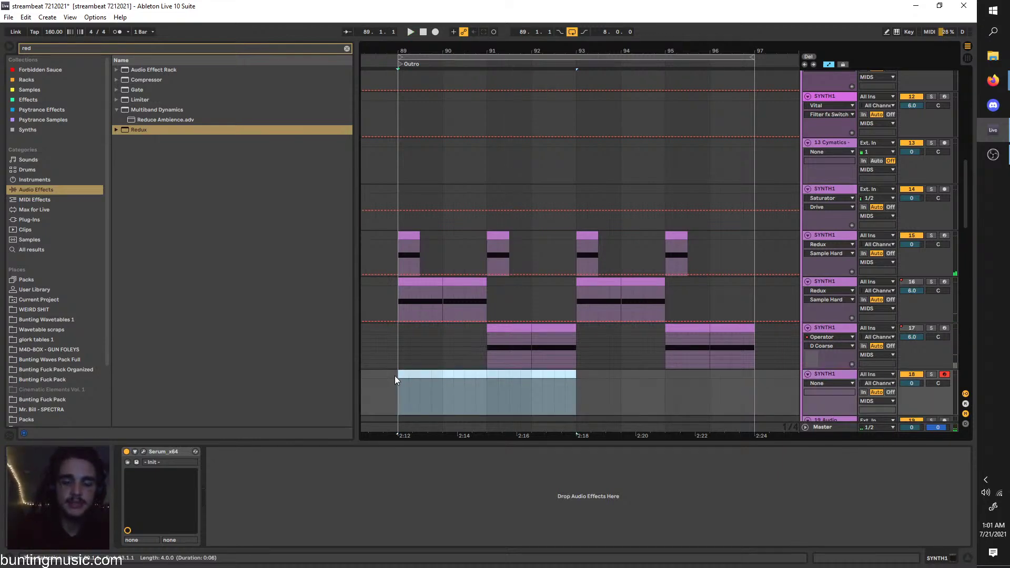
pyautogui.hotkey('ctrl', 'shift', 'm')
# Add a half-bar D#3 note at the start of the new clip and audition it with the bass
pyautogui.doubleClick(346, 465)
pyautogui.moveTo(347, 466); pyautogui.dragTo(422, 467)
pyautogui.press('space')
pyautogui.press('space')
pyautogui.press('space')
pyautogui.press('space')
pyautogui.press('space')
pyautogui.press('space')
pyautogui.press('space')
pyautogui.press('space')
# Duplicate the D#3 note into an A#3 at 1.3 and a B3 at bar 2, and enlarge the note editor
pyautogui.hotkey('ctrl', 'd')
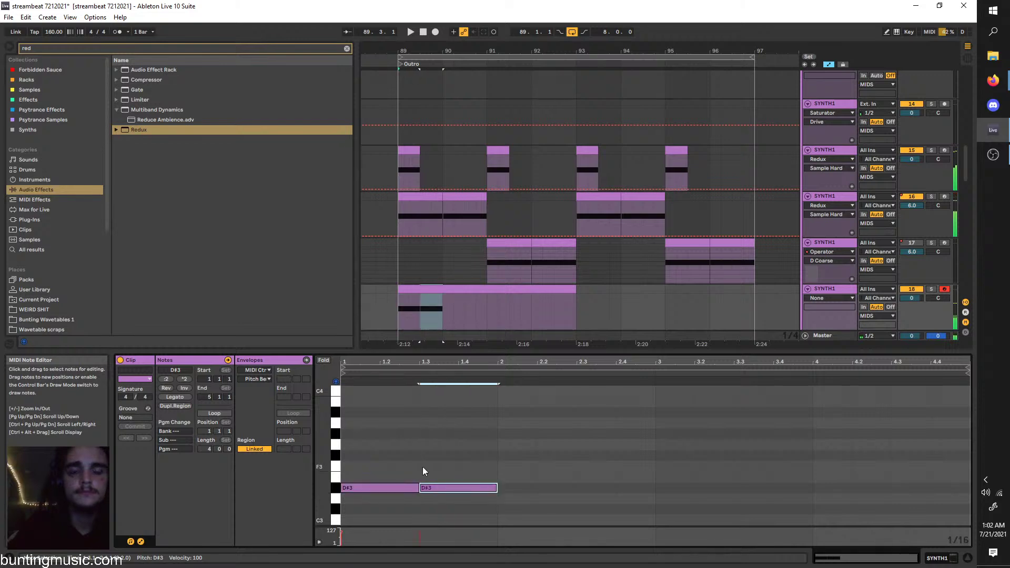
pyautogui.hotkey('shift', 'Up')
pyautogui.hotkey('ctrl', 'd')
pyautogui.press('Left')
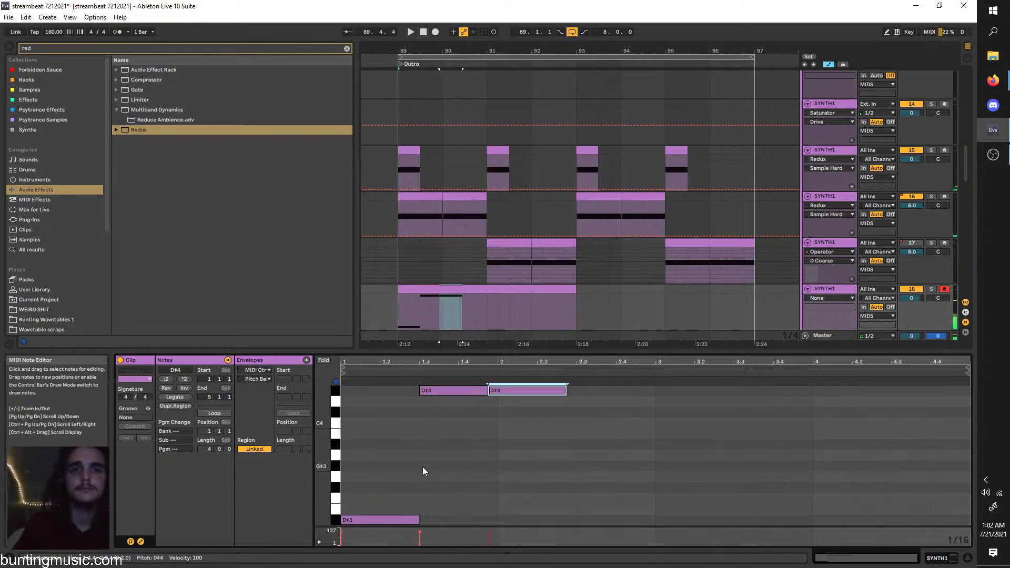
pyautogui.moveTo(450, 390); pyautogui.dragTo(449, 449)
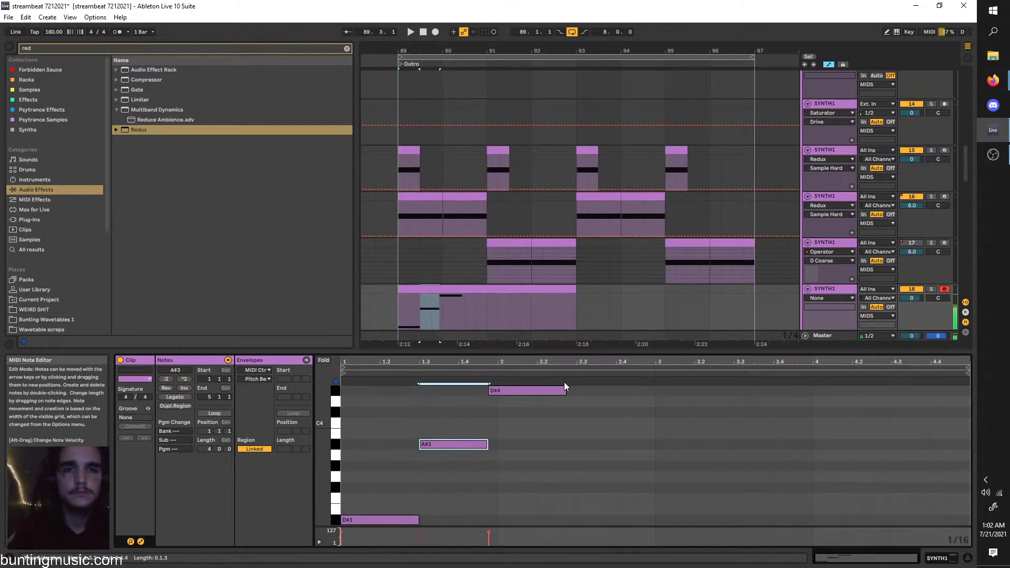
pyautogui.moveTo(546, 397); pyautogui.dragTo(497, 444)
pyautogui.press('space')
pyautogui.scroll(-3, 447, 447)
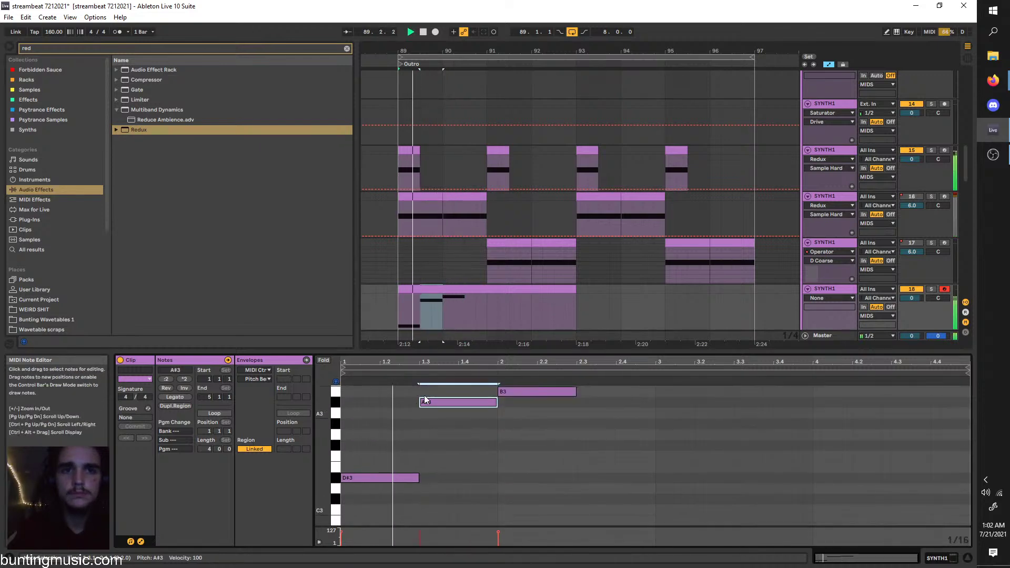
pyautogui.moveTo(433, 349); pyautogui.dragTo(434, 291)
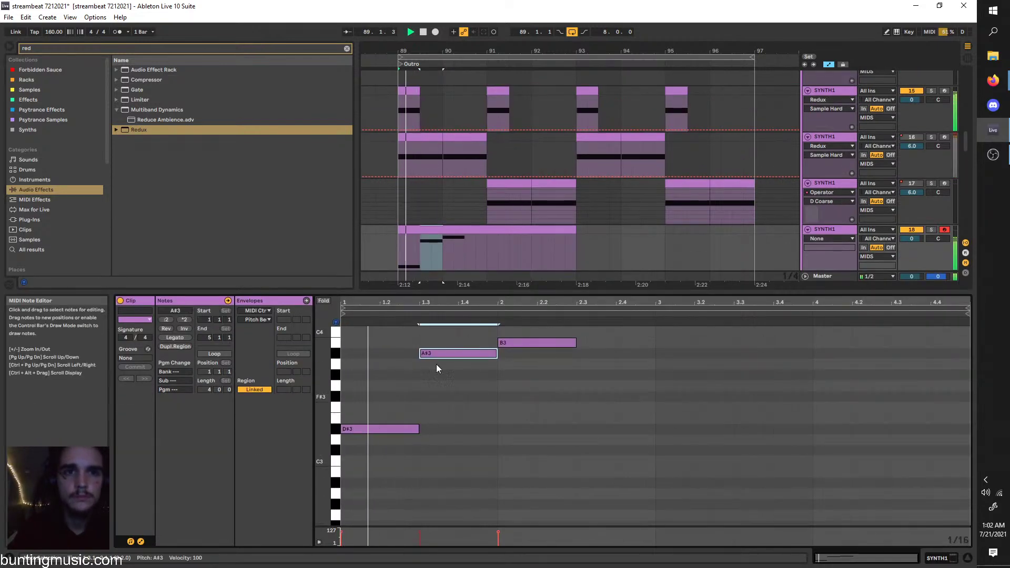
# Try starting the A#3 note two sixteenths earlier with D#3 shortened to meet it, and restore both notes
pyautogui.moveTo(427, 353); pyautogui.dragTo(416, 353)
pyautogui.press('space')
pyautogui.moveTo(418, 428); pyautogui.dragTo(398, 428)
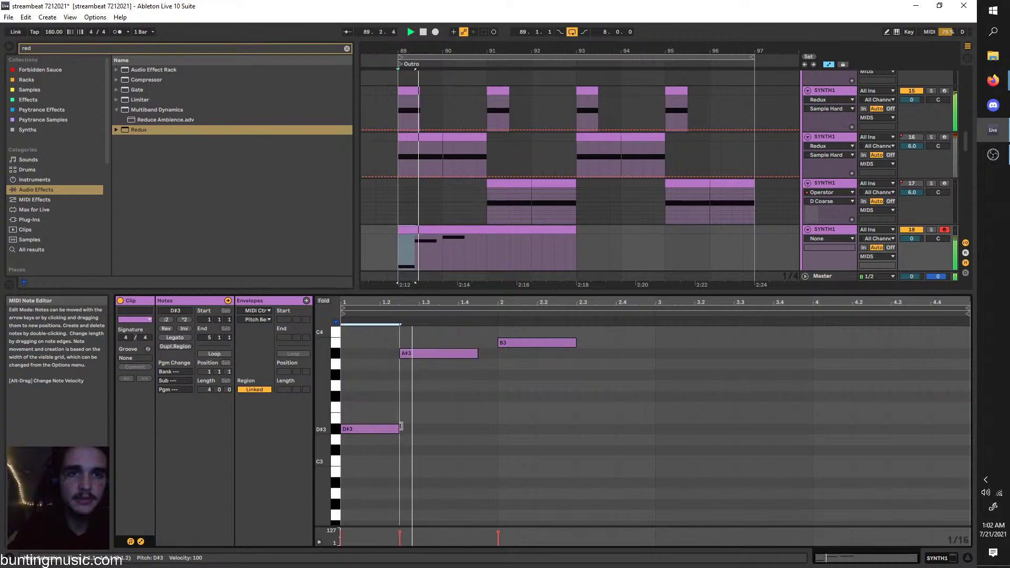
pyautogui.press('space')
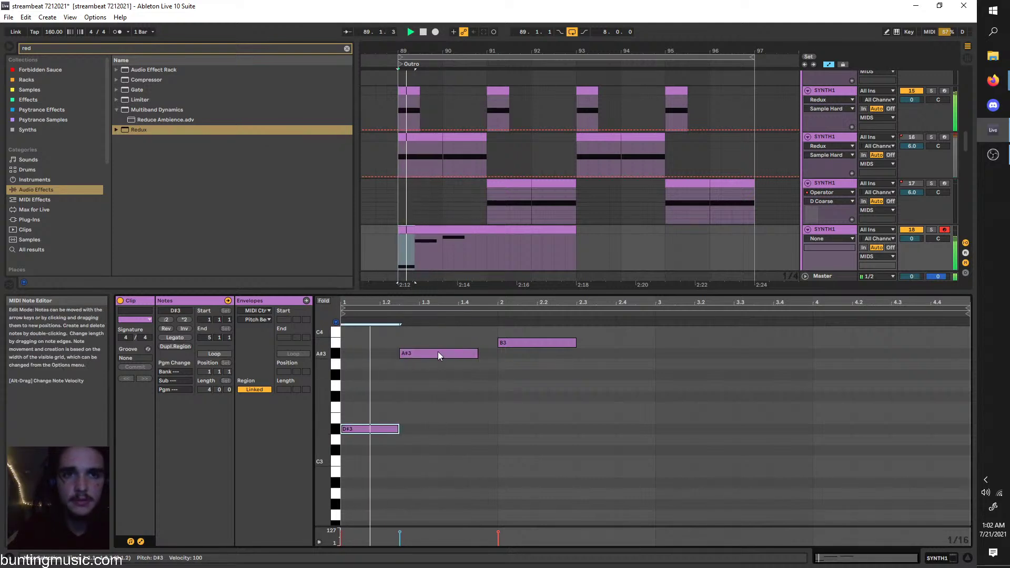
pyautogui.moveTo(441, 354); pyautogui.dragTo(461, 355)
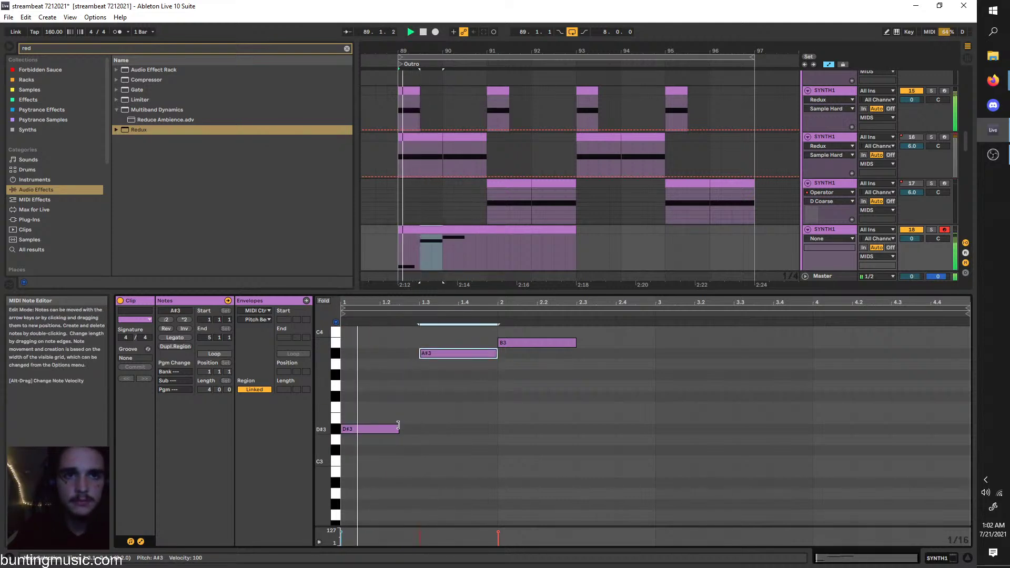
pyautogui.moveTo(398, 428); pyautogui.dragTo(419, 429)
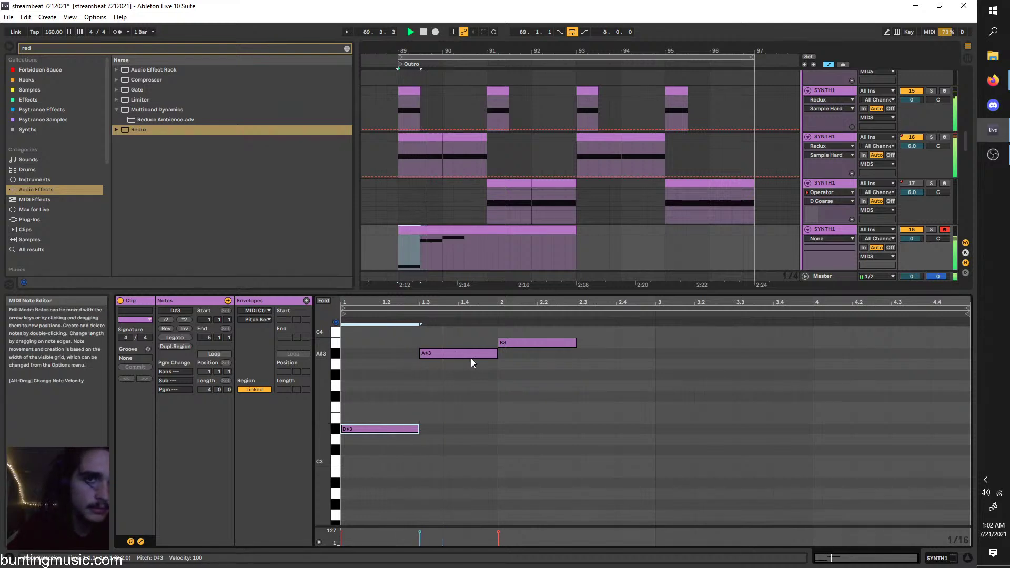
# Start A#3 one sixteenth earlier, shorten D#3 to meet it and extend A#3 up to bar 2
pyautogui.moveTo(433, 354); pyautogui.dragTo(422, 354)
pyautogui.click(415, 430)
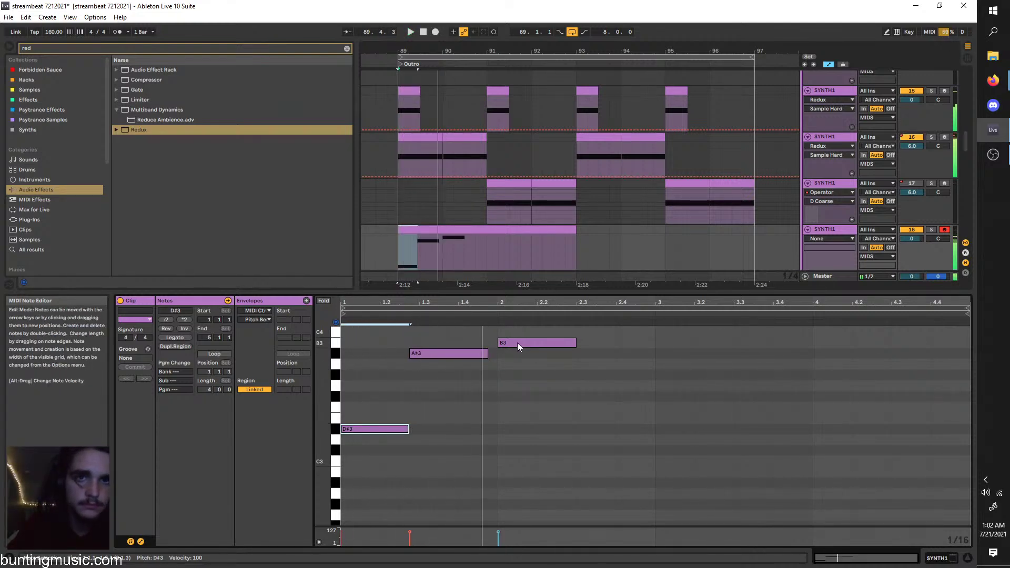
pyautogui.moveTo(487, 353); pyautogui.dragTo(510, 346)
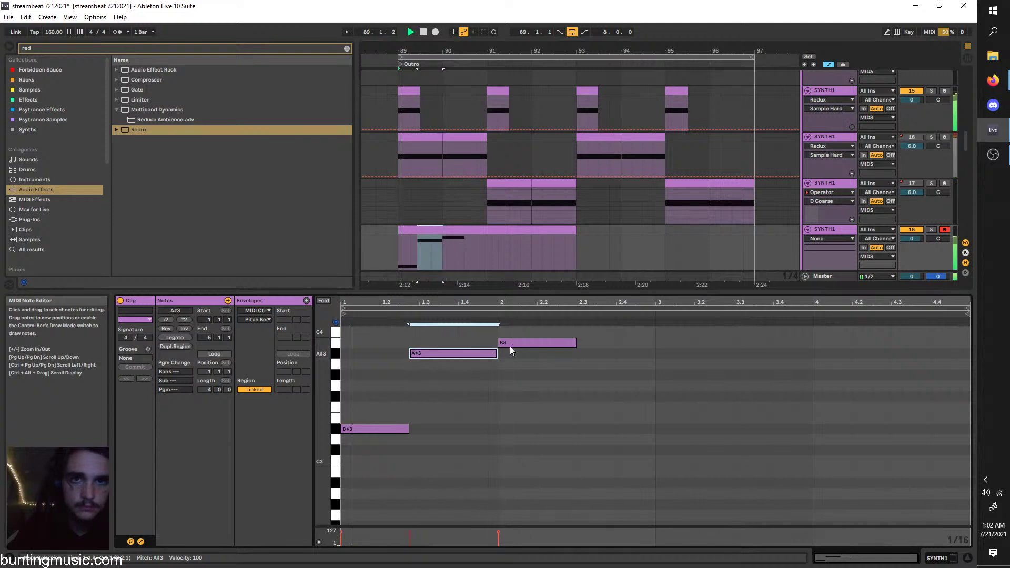
# Shorten B3 by one sixteenth, follow it with an A#3 lasting until bar 3 and play the phrase
pyautogui.moveTo(575, 343); pyautogui.dragTo(527, 351)
pyautogui.press('space')
pyautogui.press('space')
pyautogui.press('space')
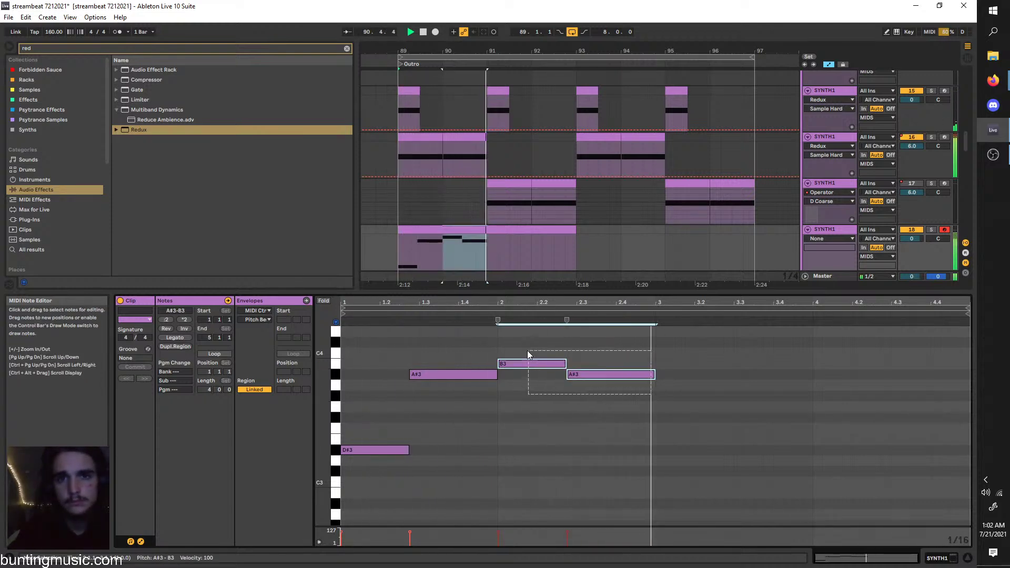
# Duplicate the B3 and A#3 pair to bar 3, raise the copied B3 to D#4 and play the melody from bar 89
pyautogui.hotkey('ctrl', 'd')
pyautogui.press('space')
pyautogui.moveTo(692, 364); pyautogui.dragTo(686, 325)
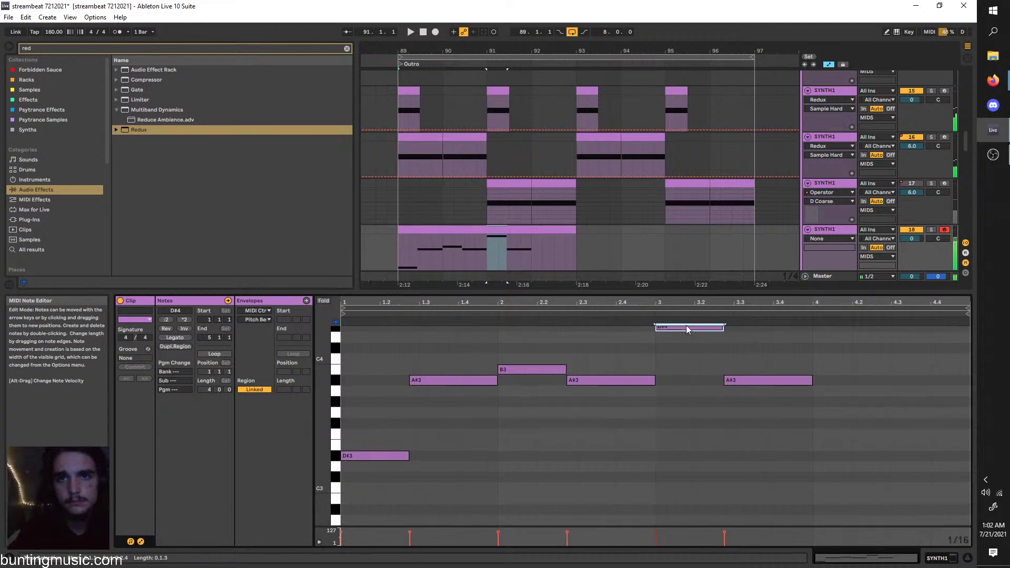
pyautogui.press('space')
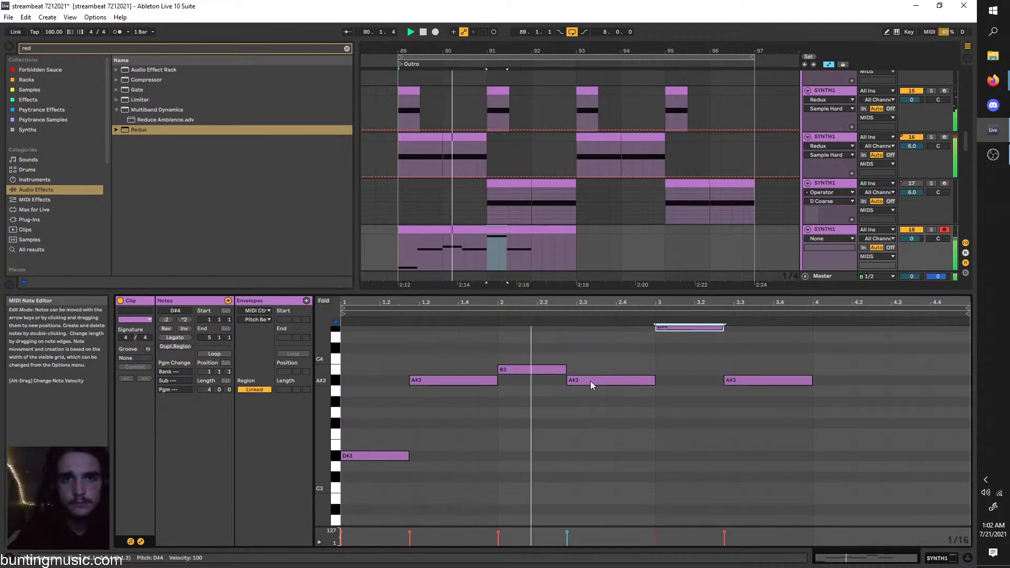
pyautogui.scroll(2, 747, 400)
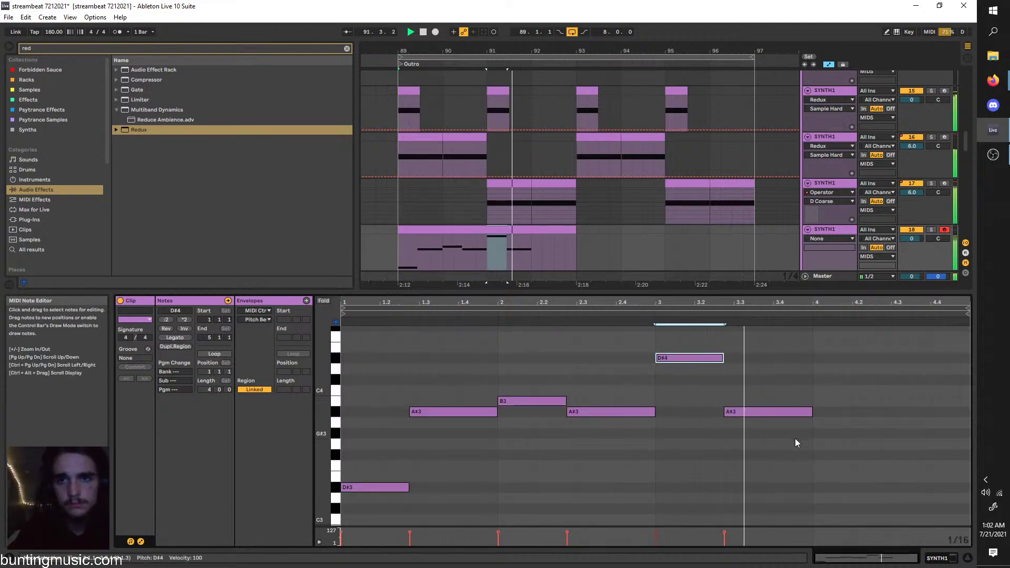
# Copy the B3 and A#3 pair from bar 2 to bar 4 of the melody and duplicate the finished clip to bar 93
pyautogui.moveTo(804, 441); pyautogui.dragTo(644, 343)
pyautogui.press('space')
pyautogui.moveTo(649, 430); pyautogui.dragTo(546, 384)
pyautogui.click(812, 397)
pyautogui.hotkey('ctrl', 'v')
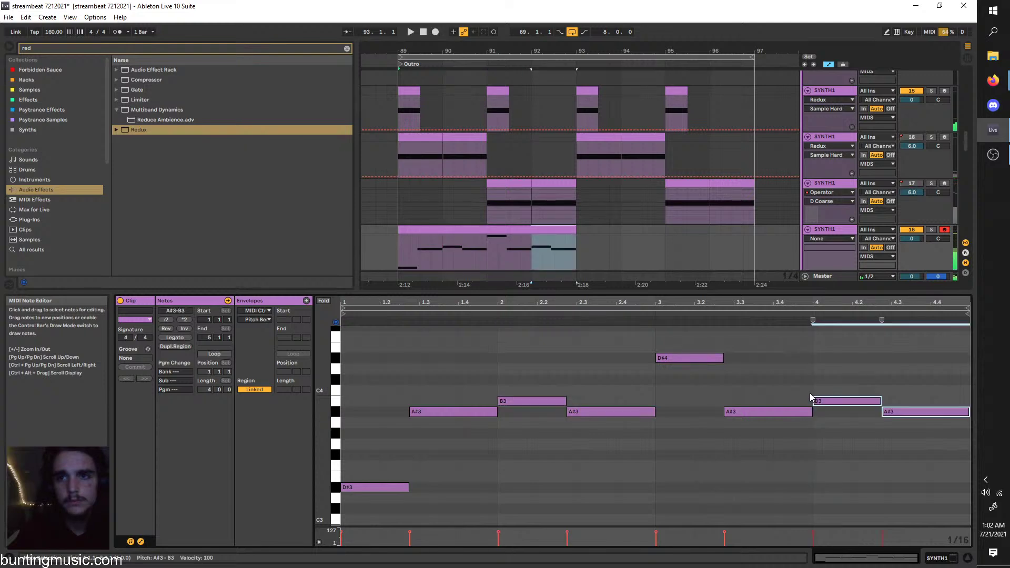
pyautogui.click(453, 228)
pyautogui.hotkey('ctrl', 'd')
# Solo the melody track and open its Serum instrument
pyautogui.hotkey('shift', 'Tab')
pyautogui.click(824, 230)
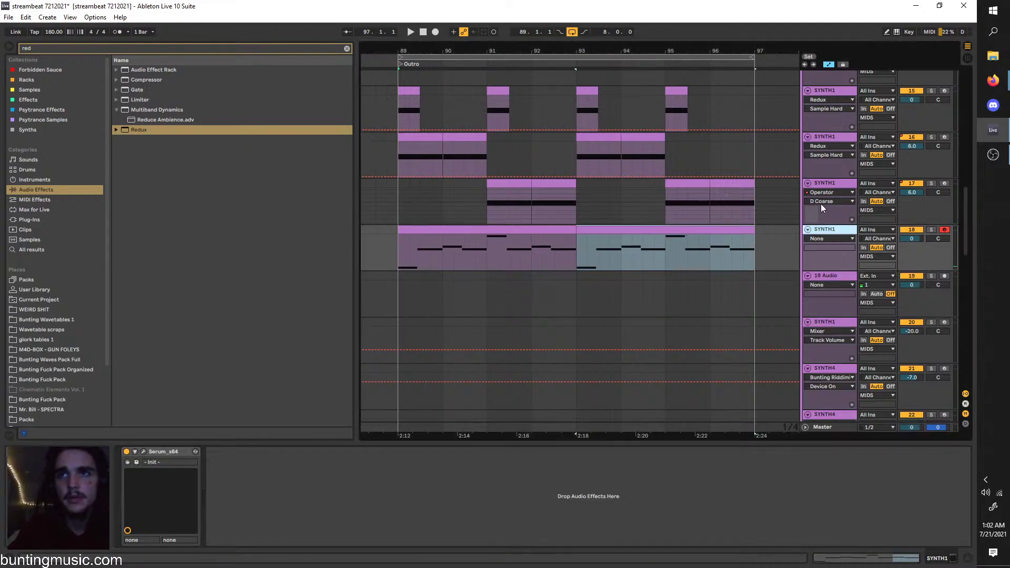
pyautogui.click(930, 230)
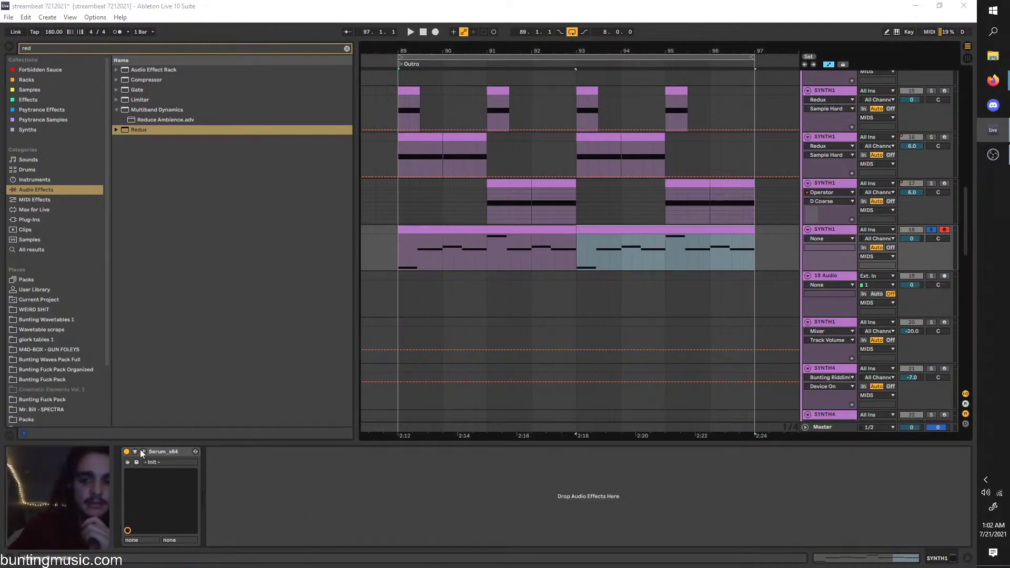
pyautogui.click(143, 451)
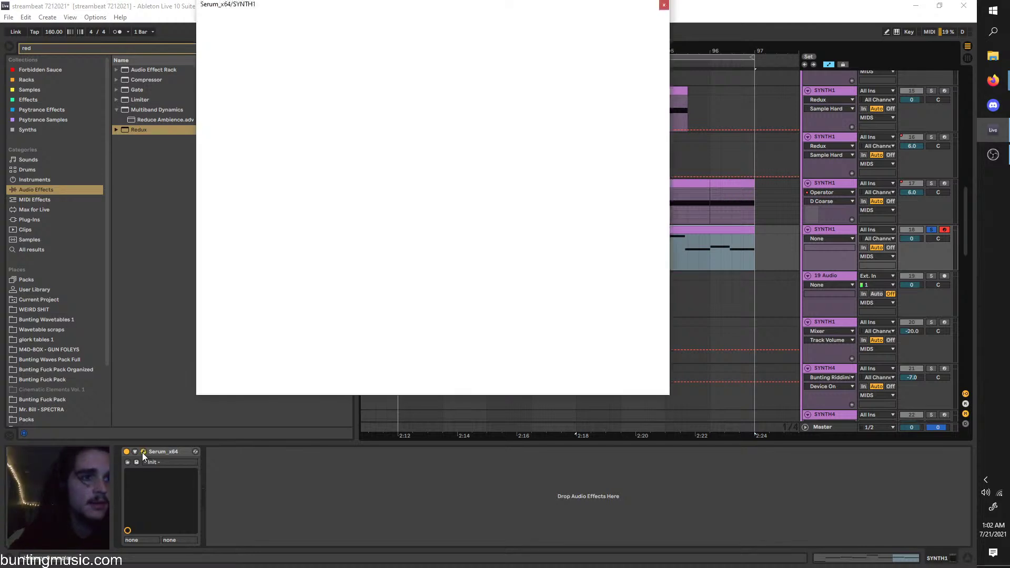
# Load the Basic Shapes wavetable in oscillator A, give Env 1 a 160 ms decay with no sustain, and play the melody
pyautogui.click(364, 75)
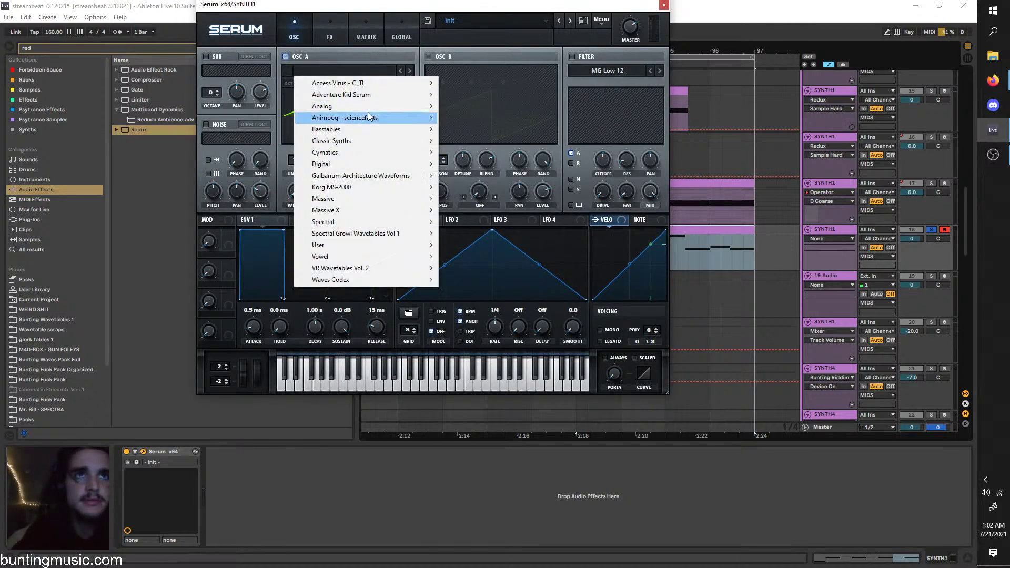
pyautogui.moveTo(342, 101)
pyautogui.click(462, 189)
pyautogui.moveTo(316, 325); pyautogui.dragTo(311, 484)
pyautogui.press('space')
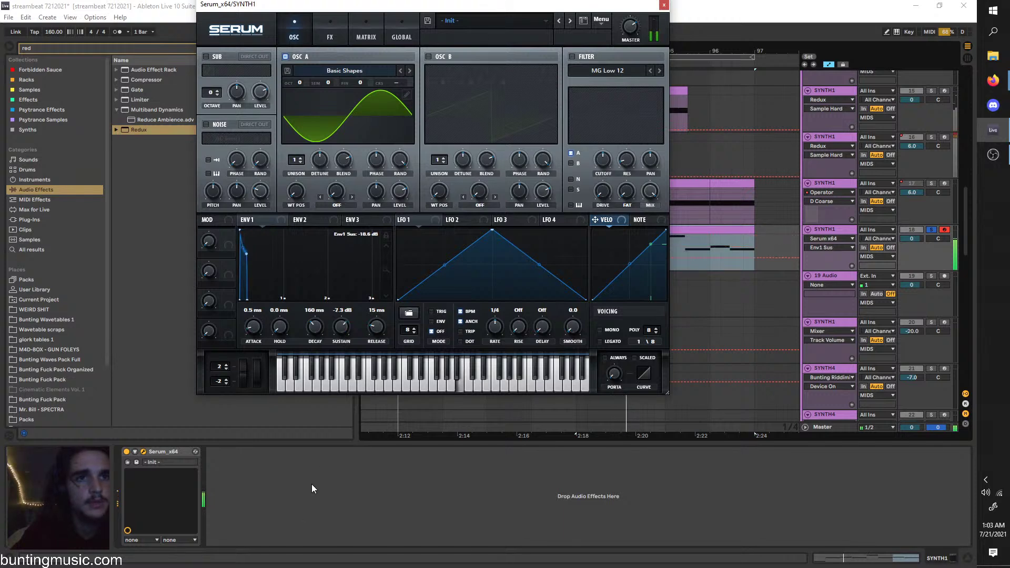
# Enable Downsample distortion and reverb in Serum's effects, and return to the oscillator page
pyautogui.click(319, 43)
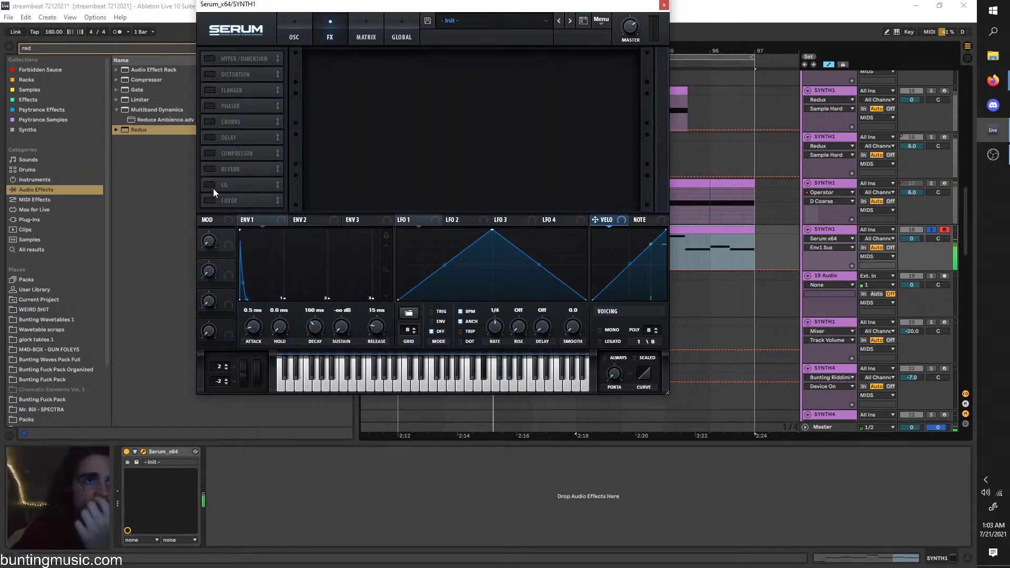
pyautogui.click(232, 74)
pyautogui.click(372, 66)
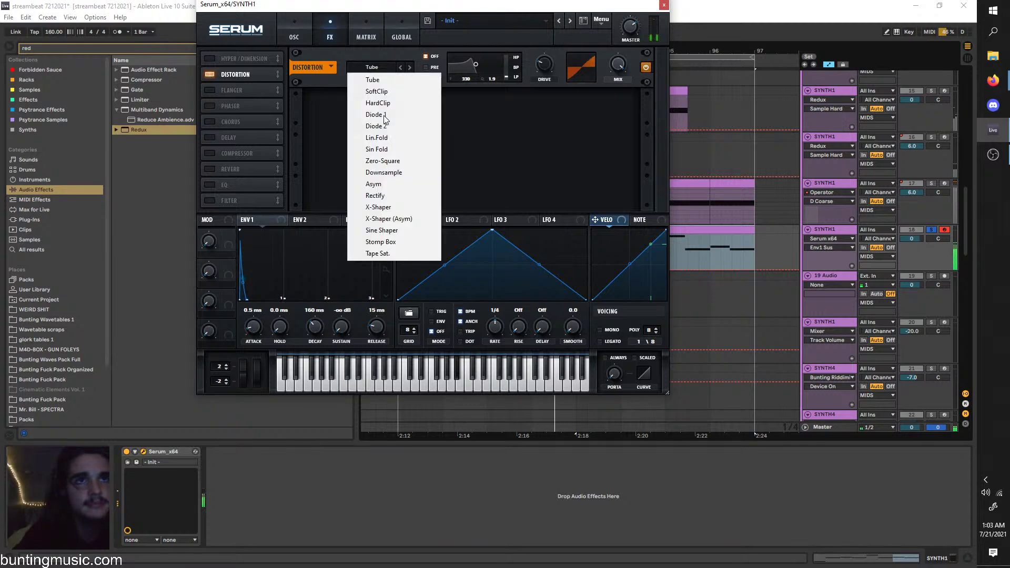
pyautogui.click(383, 172)
pyautogui.click(208, 168)
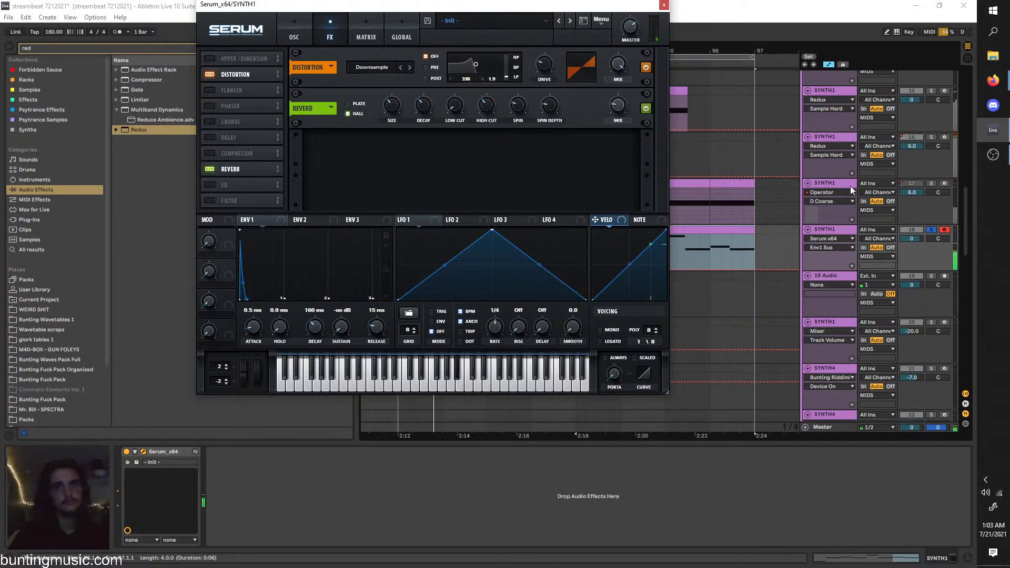
pyautogui.click(287, 37)
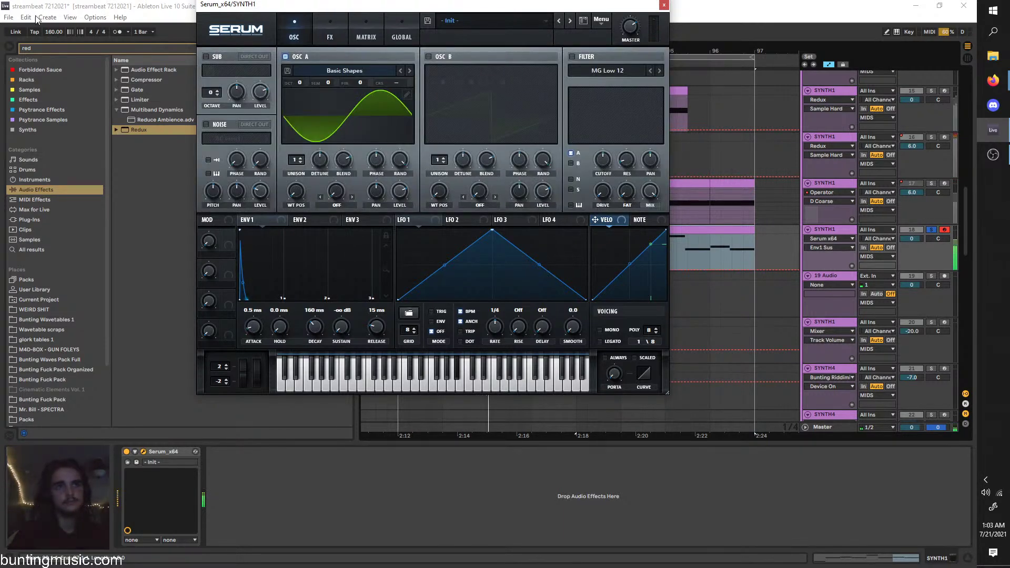
# Find the Arpeggiator among the MIDI effects and add it before Serum, with its transpose steps set to 2
pyautogui.click(77, 49)
pyautogui.write('arp')
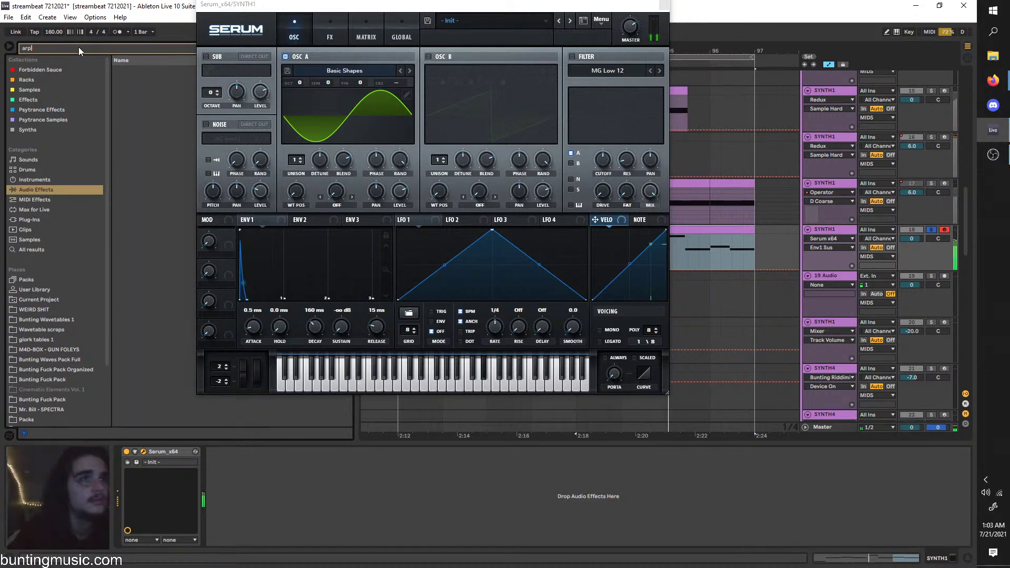
pyautogui.click(32, 201)
pyautogui.click(123, 70)
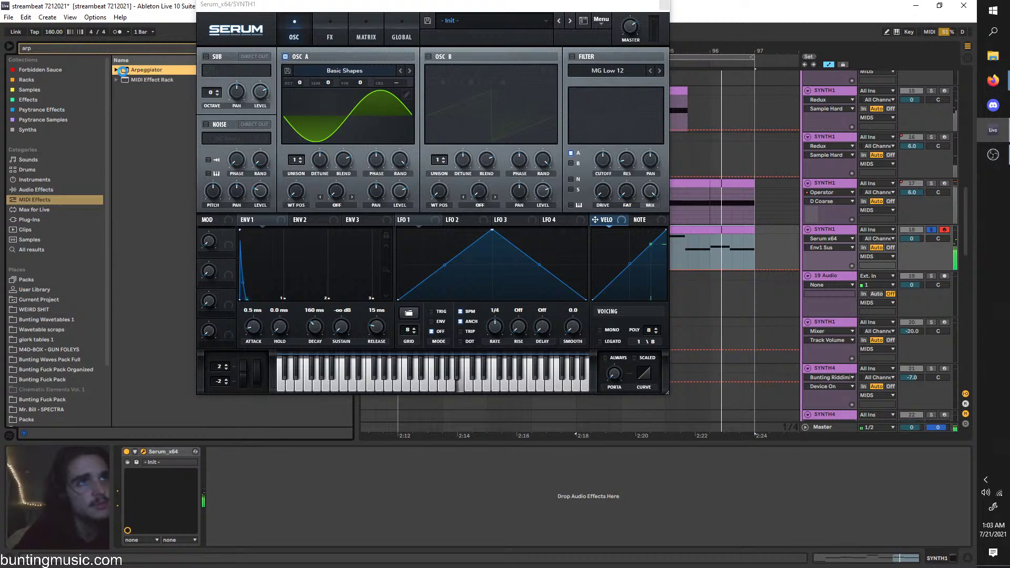
pyautogui.press('Return')
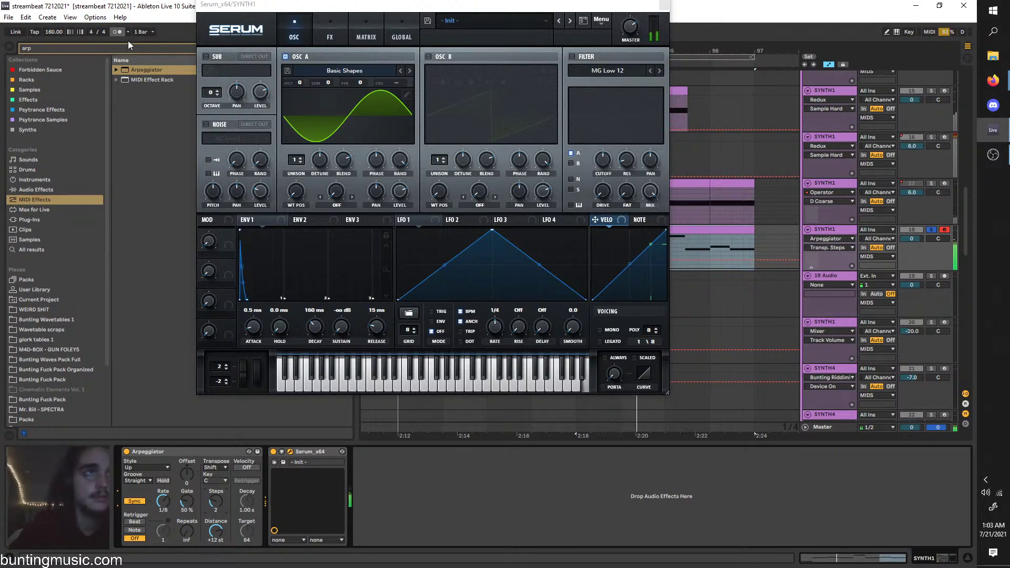
# Load the "cracked" Grain Delay preset after Serum, close the Serum window and play the melody from bar 89
pyautogui.click(146, 48)
pyautogui.press('BackSpace')
pyautogui.press('BackSpace')
pyautogui.press('BackSpace')
pyautogui.write('cracked')
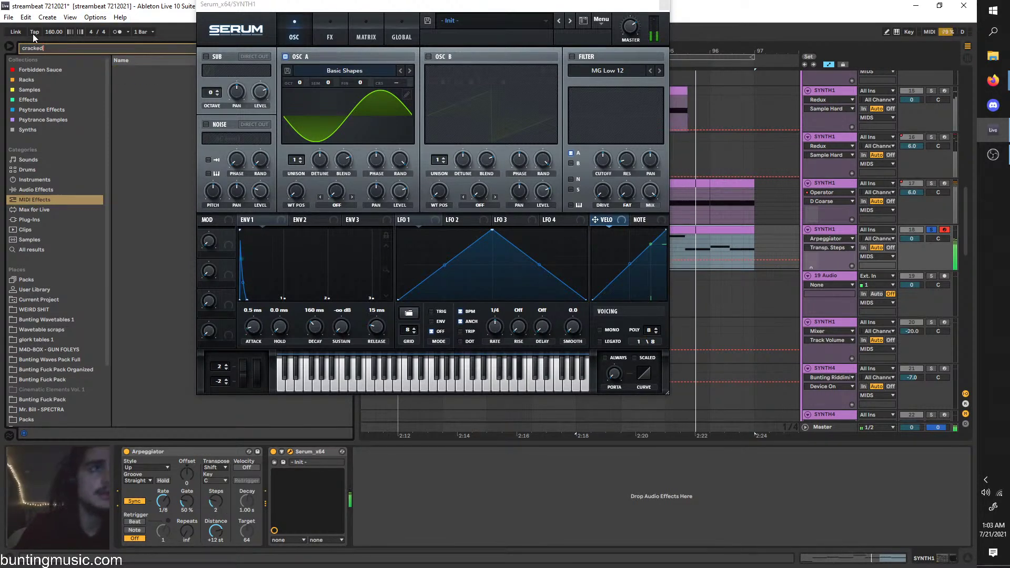
pyautogui.click(83, 189)
pyautogui.click(117, 70)
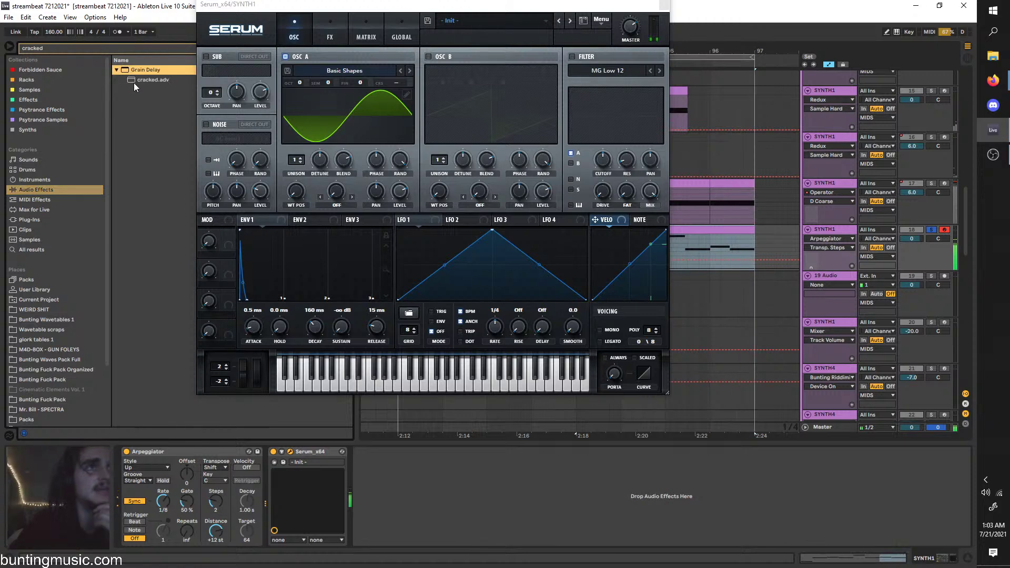
pyautogui.click(133, 80)
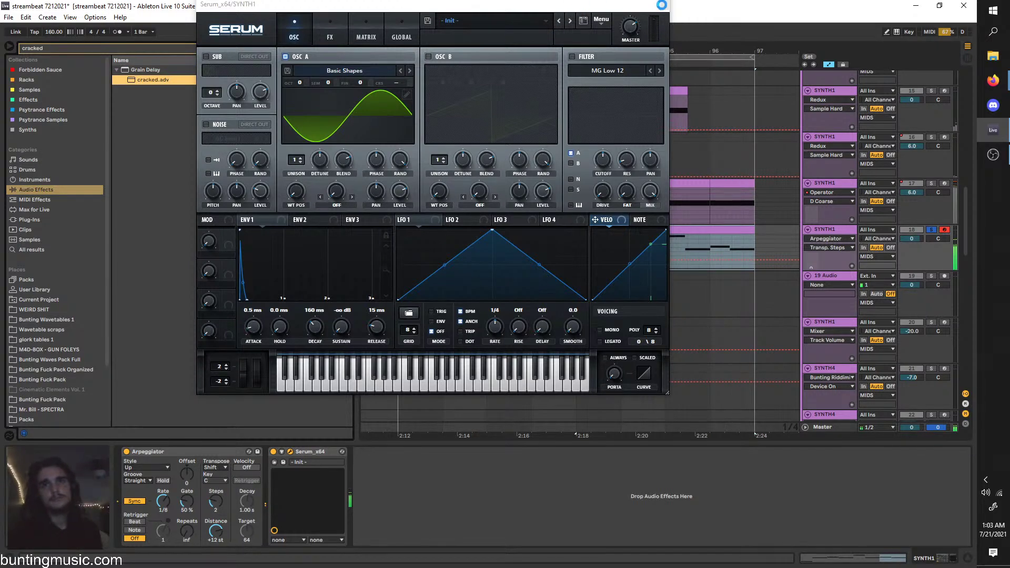
pyautogui.click(662, 5)
pyautogui.click(396, 257)
pyautogui.press('space')
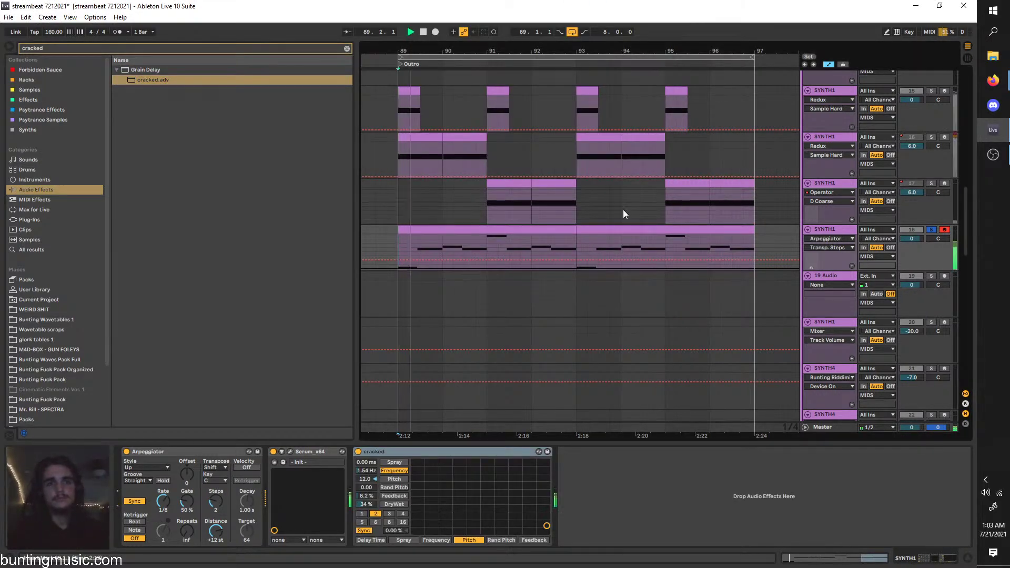
# Take the melody track out of solo, audition it at -5.8 dB, set its volume to 0 dB and stop playback
pyautogui.click(931, 230)
pyautogui.moveTo(911, 238); pyautogui.dragTo(912, 252)
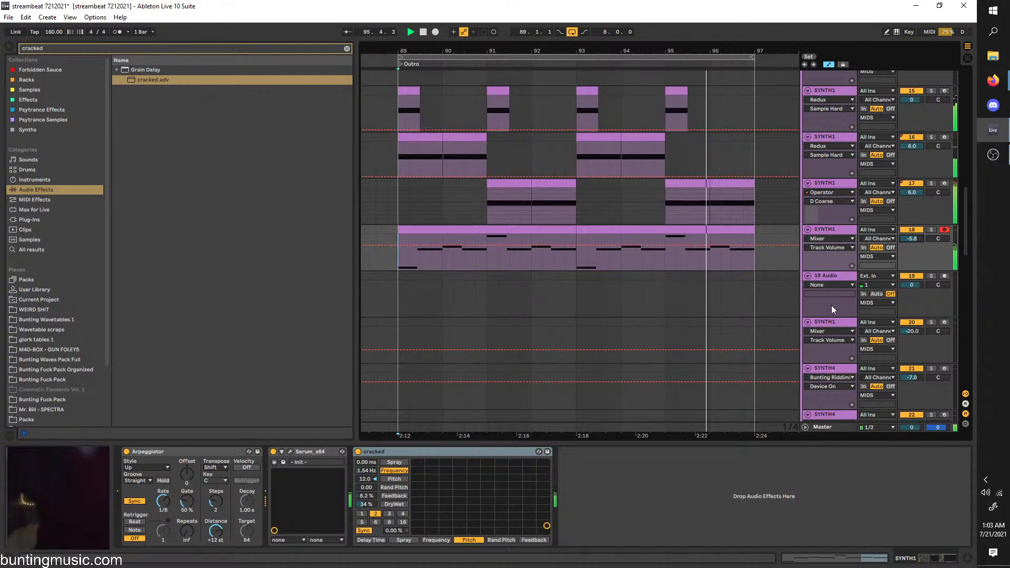
pyautogui.write('0')
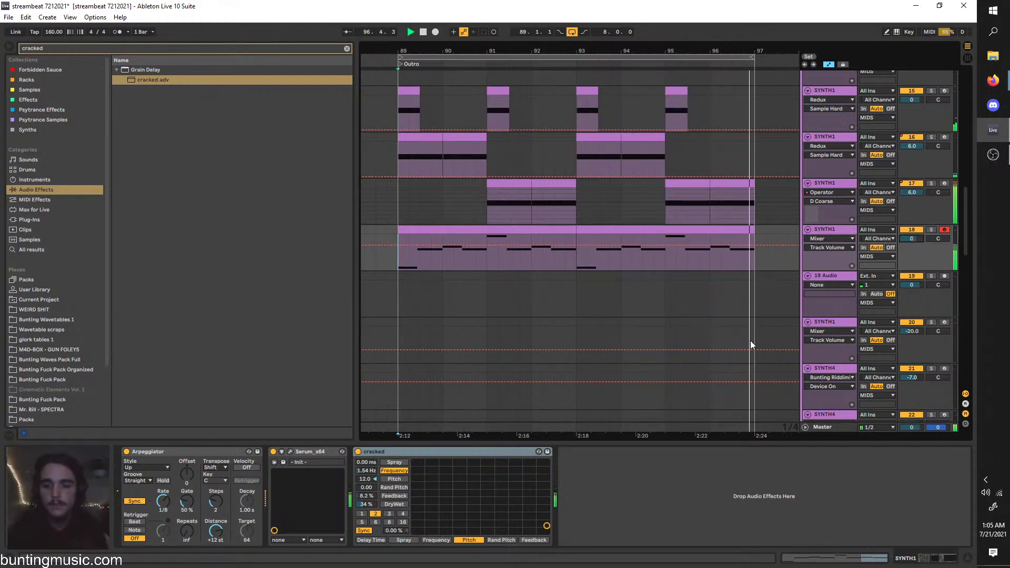
pyautogui.click(422, 32)
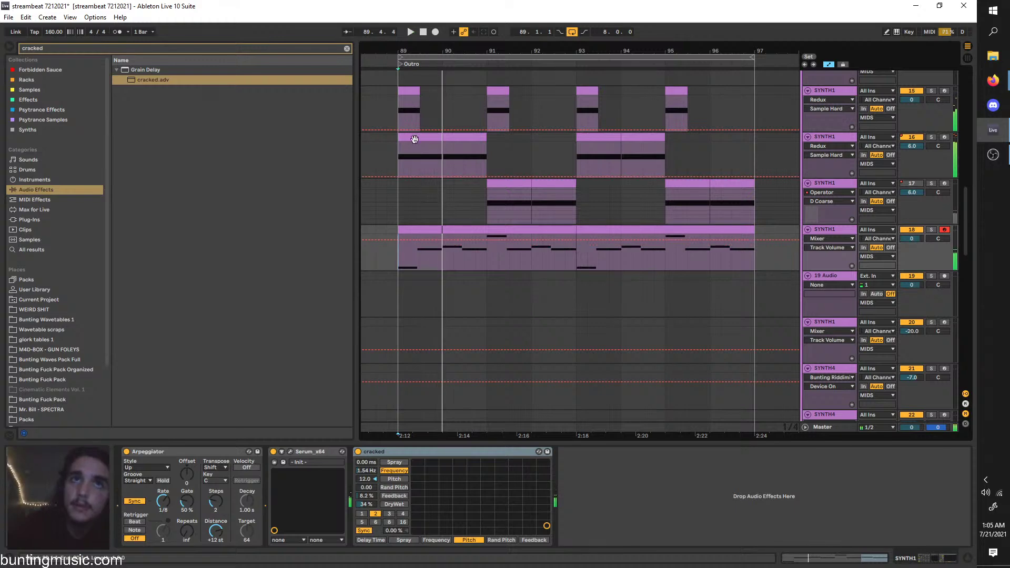
# Show Operator on SYNTH1 track 15, audition it from bar 89 and raise oscillator D's level
pyautogui.click(394, 113)
pyautogui.click(830, 92)
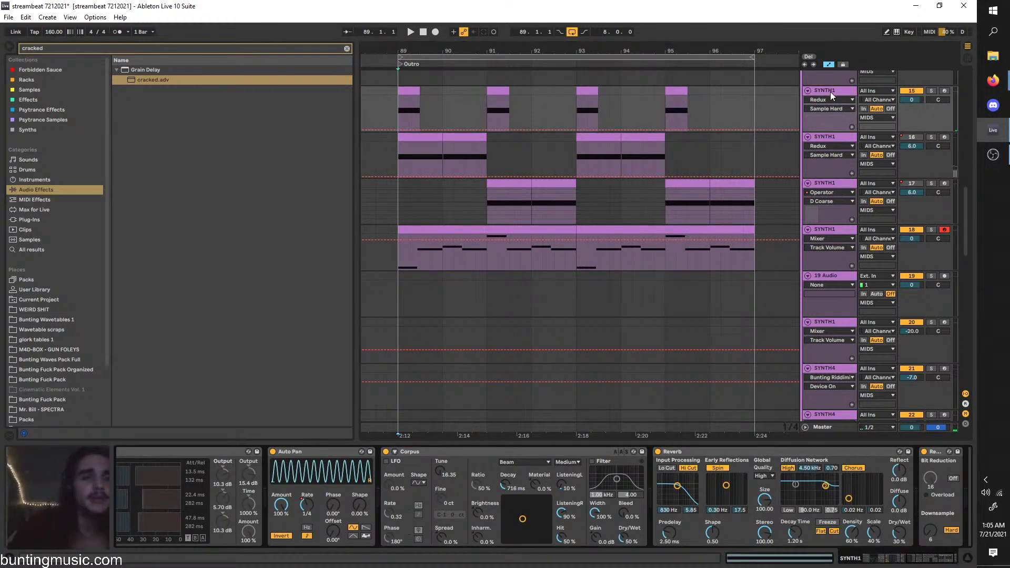
pyautogui.scroll(5, 453, 510)
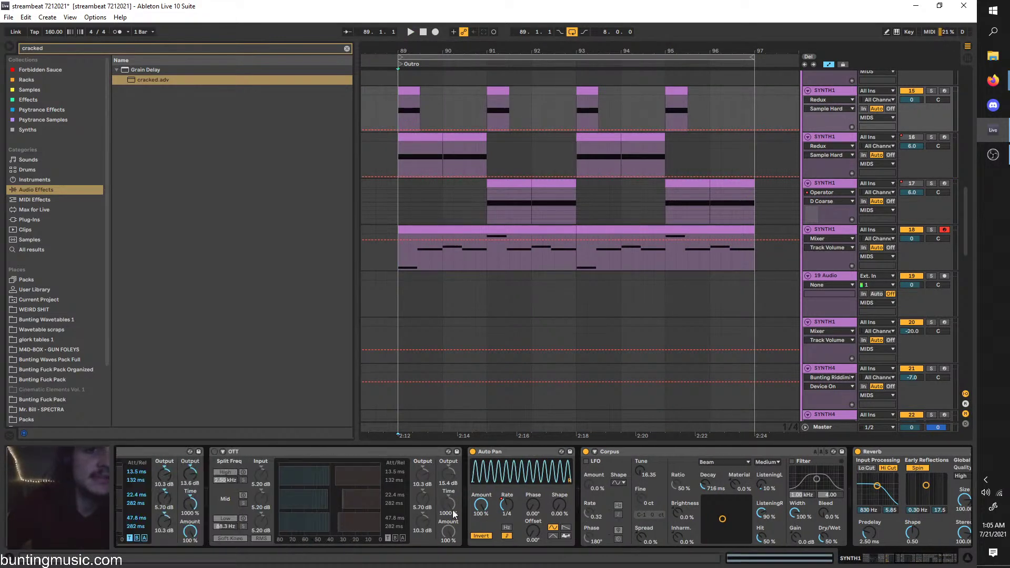
pyautogui.scroll(10, 350, 484)
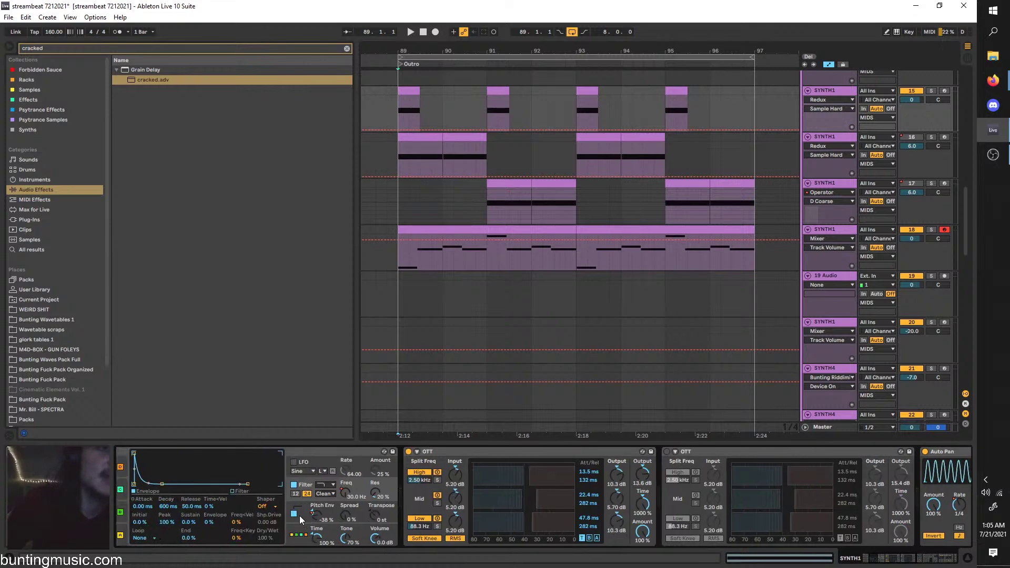
pyautogui.press('space')
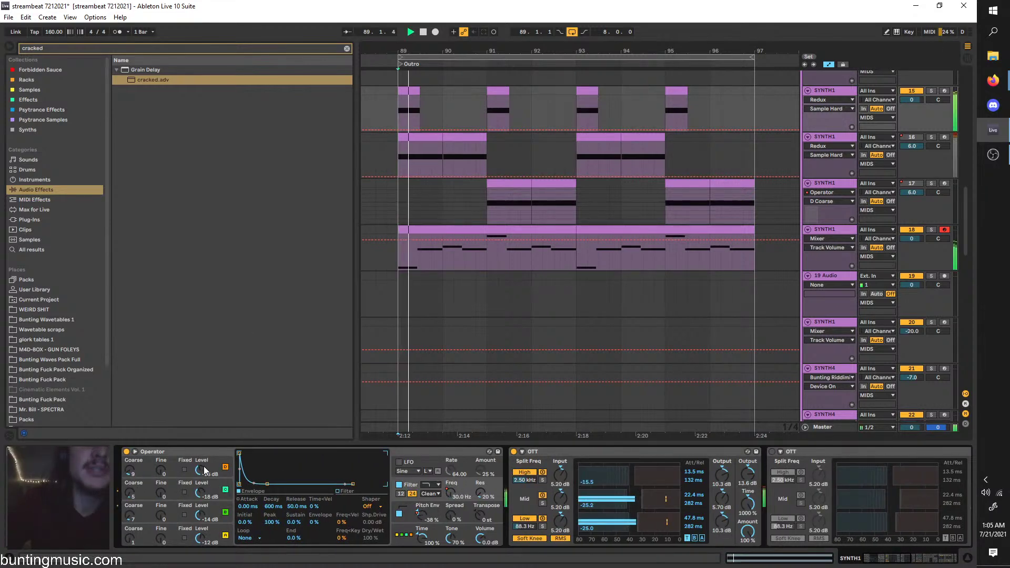
pyautogui.press('space')
pyautogui.moveTo(201, 469); pyautogui.dragTo(201, 437)
pyautogui.press('space')
# Open oscillator A's waveform editor in Operator, reduce its number of partials and draw a custom set of upper partials
pyautogui.click(131, 472)
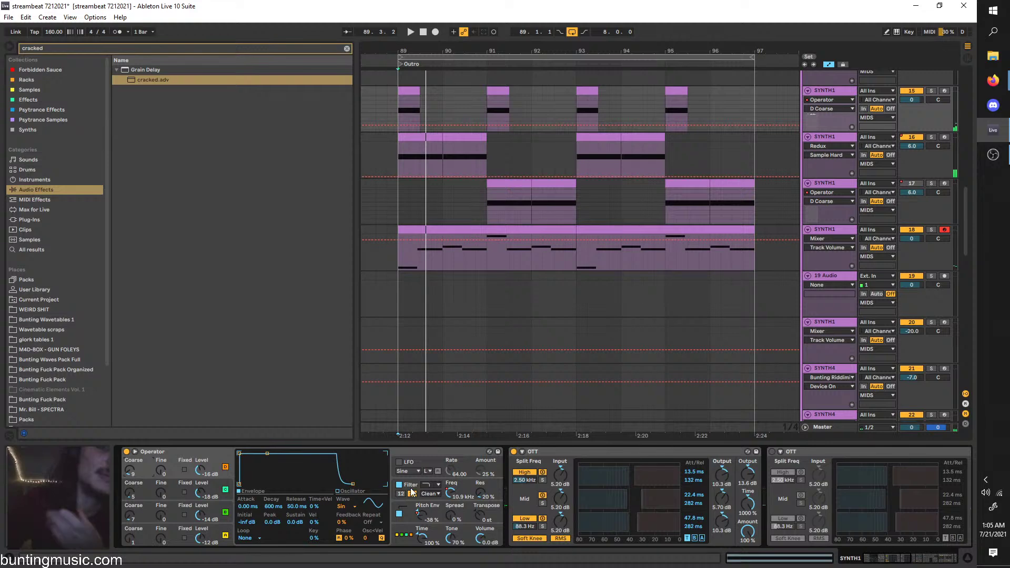
pyautogui.click(215, 495)
pyautogui.click(221, 515)
pyautogui.click(221, 530)
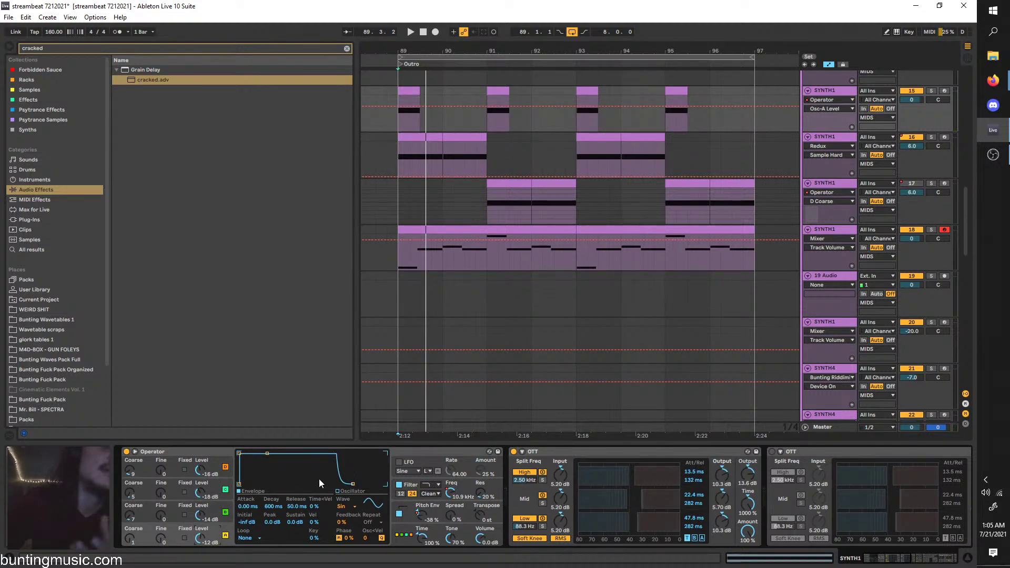
pyautogui.click(348, 490)
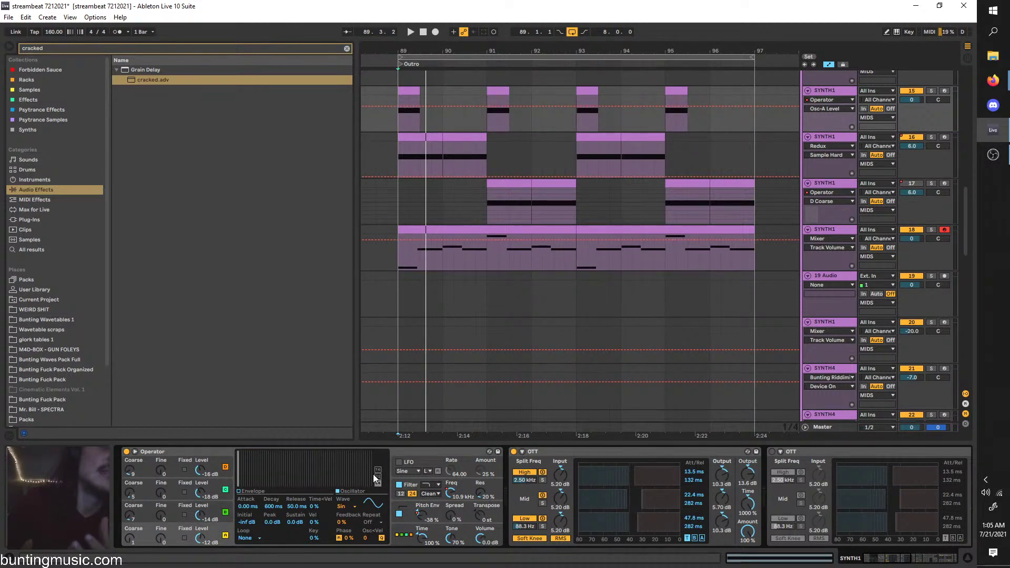
pyautogui.click(376, 475)
pyautogui.moveTo(299, 459)
pyautogui.mouseDown()
pyautogui.moveTo(305, 484)
pyautogui.moveTo(314, 463)
pyautogui.mouseUp()
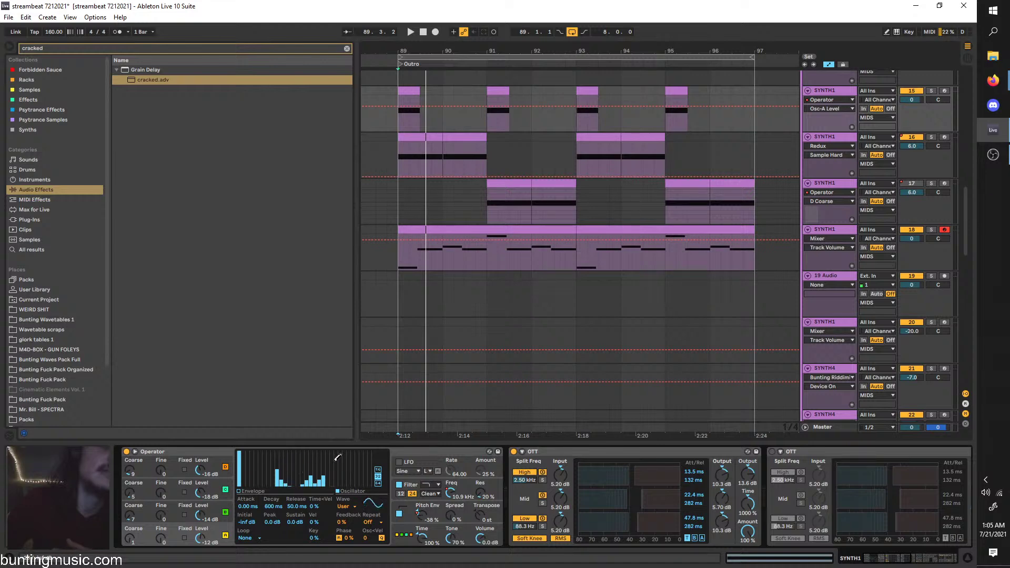
# Play from bar 89 while switching oscillator A to the highest number of partials and drawing additional ones
pyautogui.press('space')
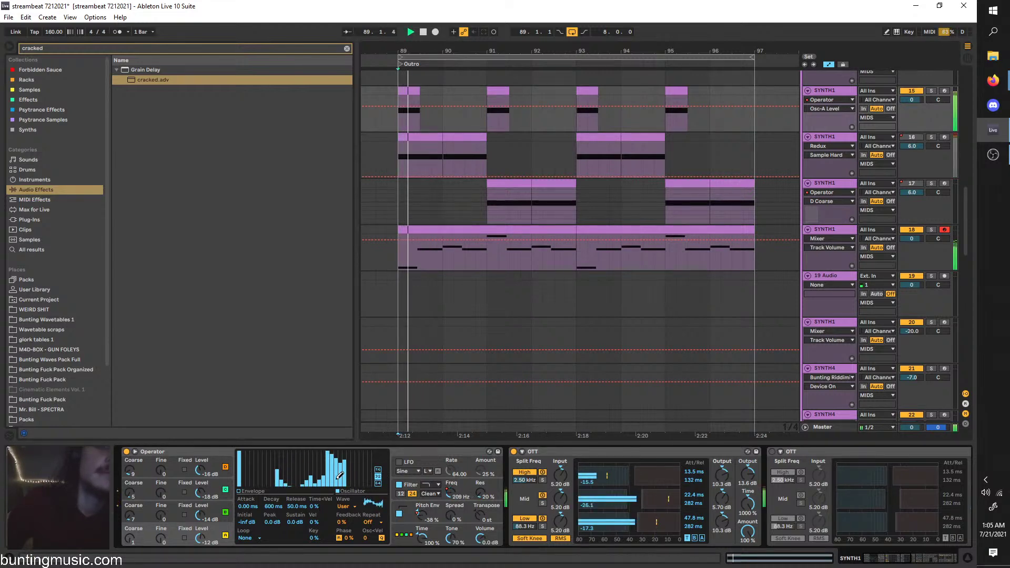
pyautogui.click(378, 482)
pyautogui.click(349, 476)
pyautogui.moveTo(349, 469); pyautogui.dragTo(320, 459)
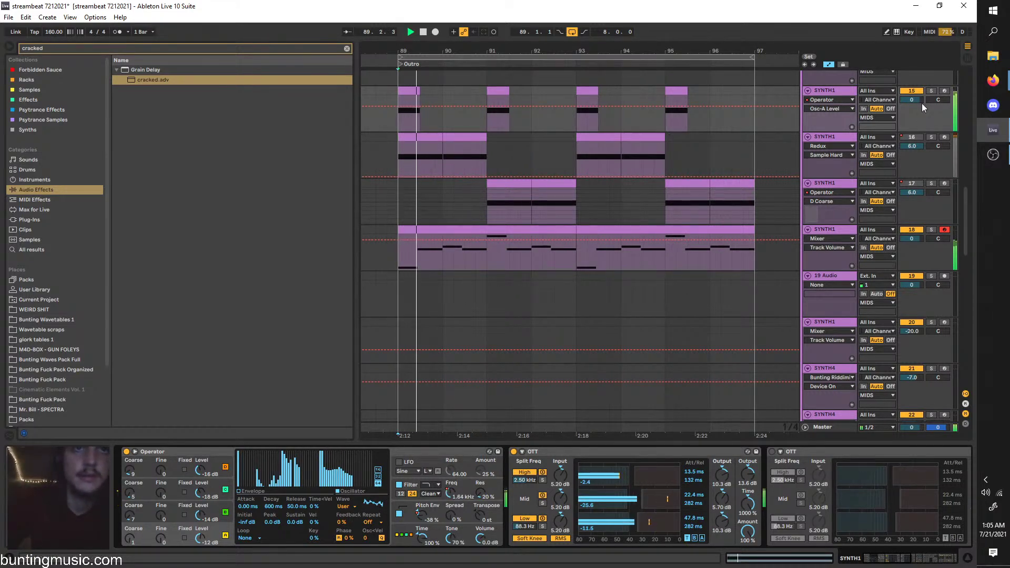
# Solo track 15 and duplicate its short bar-89 clip end to end up to bar 93
pyautogui.click(931, 91)
pyautogui.click(410, 91)
pyautogui.hotkey('ctrl', 'd')
pyautogui.hotkey('ctrl', 'd')
pyautogui.hotkey('ctrl', 'd')
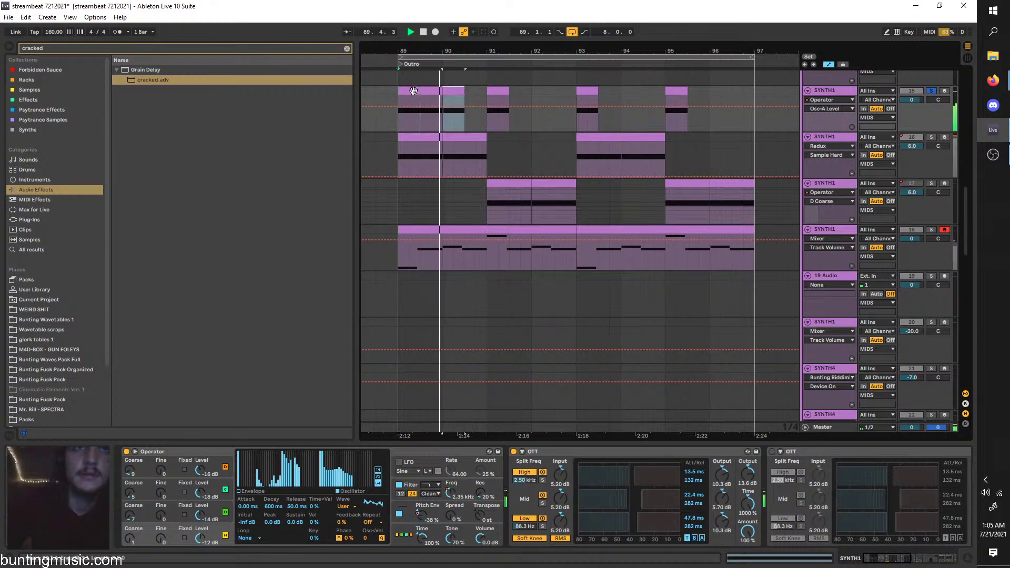
pyautogui.click(398, 116)
pyautogui.hotkey('ctrl', 'd')
pyautogui.hotkey('ctrl', 'd')
pyautogui.hotkey('ctrl', 'd')
pyautogui.hotkey('ctrl', 'd')
pyautogui.hotkey('ctrl', 'd')
pyautogui.hotkey('ctrl', 'd')
pyautogui.hotkey('ctrl', 'd')
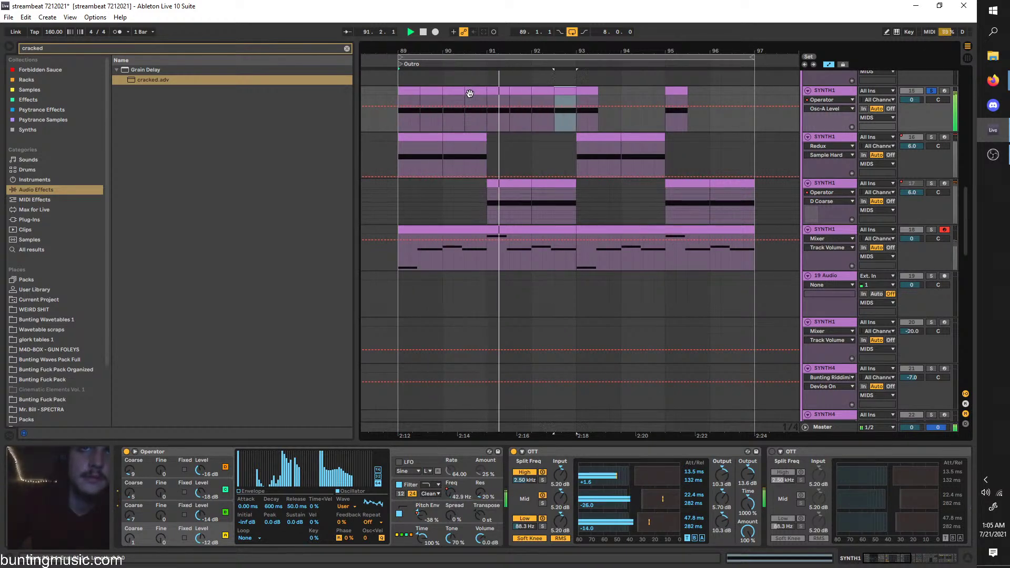
# Undo the clip duplicates, the Operator edits on track 15 and the melody track's changes back to before the Grain Delay was added
pyautogui.press('Delete')
pyautogui.press('Left')
pyautogui.press('Delete')
pyautogui.press('Left')
pyautogui.press('Delete')
pyautogui.press('Left')
pyautogui.press('Left')
pyautogui.press('Delete')
pyautogui.press('Left')
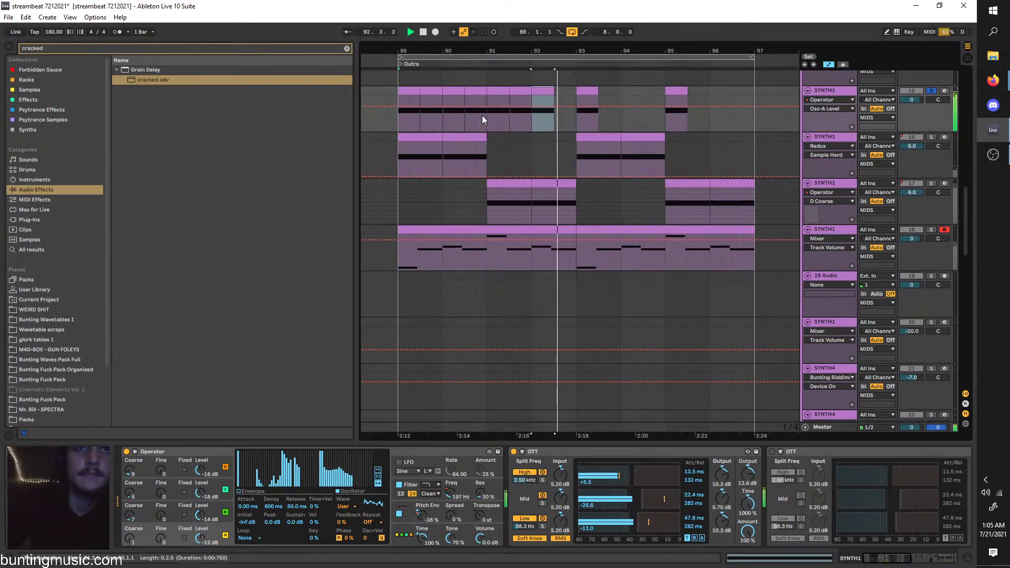
pyautogui.press('Delete')
pyautogui.press('Left')
pyautogui.press('Delete')
pyautogui.press('Left')
pyautogui.press('Left')
pyautogui.press('Delete')
pyautogui.press('Left')
pyautogui.press('Delete')
pyautogui.press('Left')
pyautogui.press('Delete')
pyautogui.press('Left')
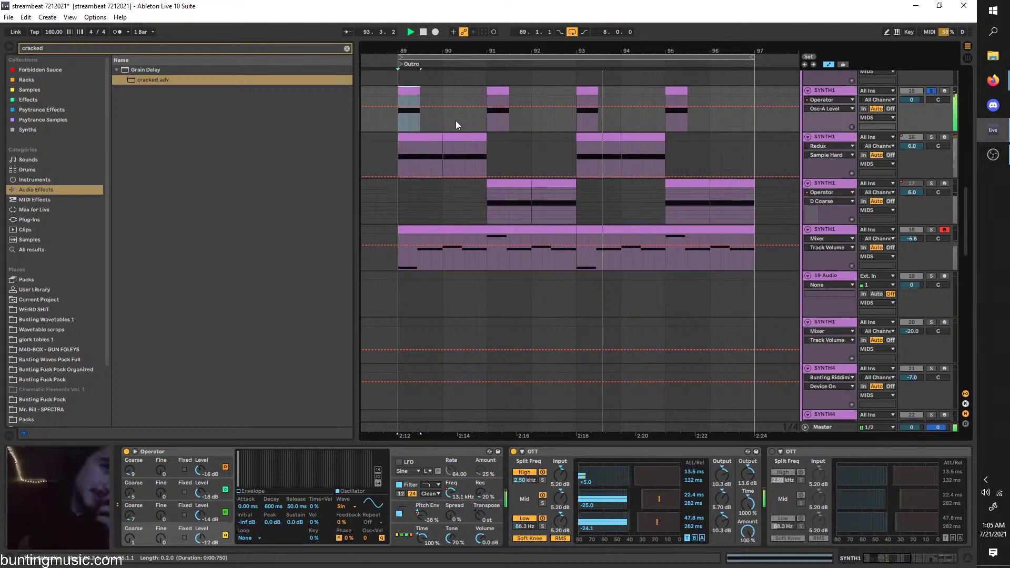
pyautogui.hotkey('ctrl', 'z')
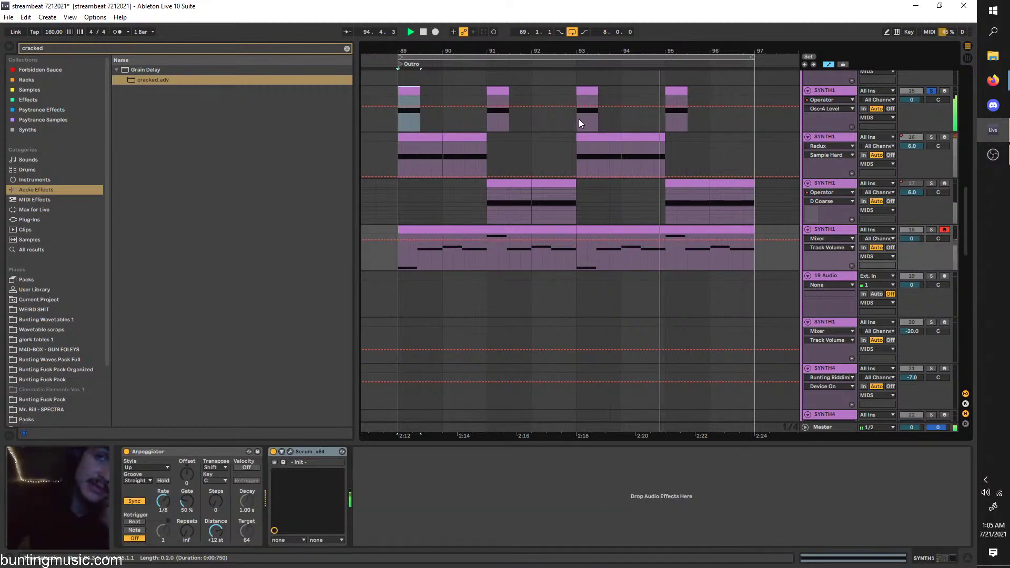
# Examine track 15's Operator oscillators and effect chain, switching Auto Pan off and back on
pyautogui.click(579, 119)
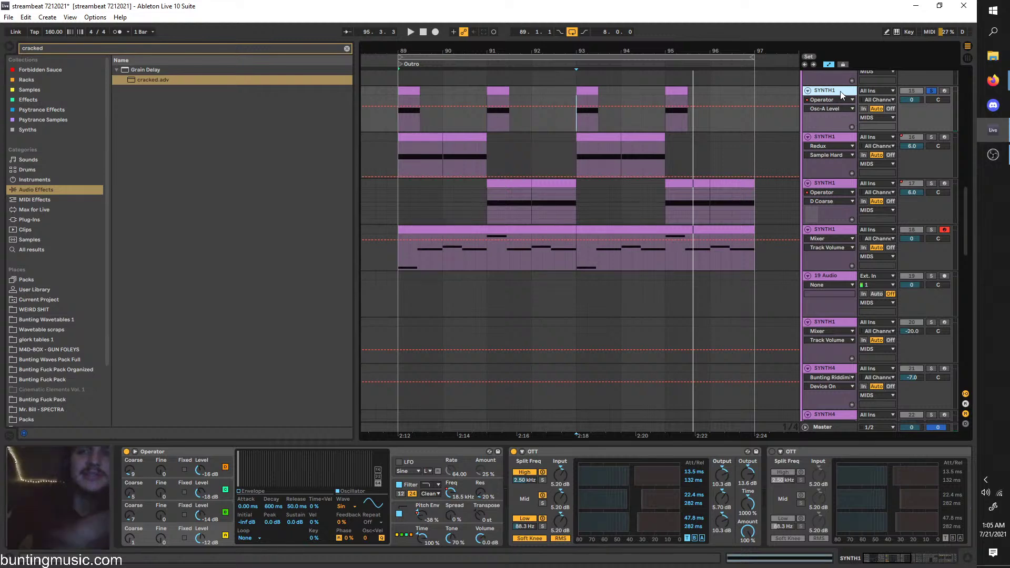
pyautogui.click(221, 473)
pyautogui.click(223, 482)
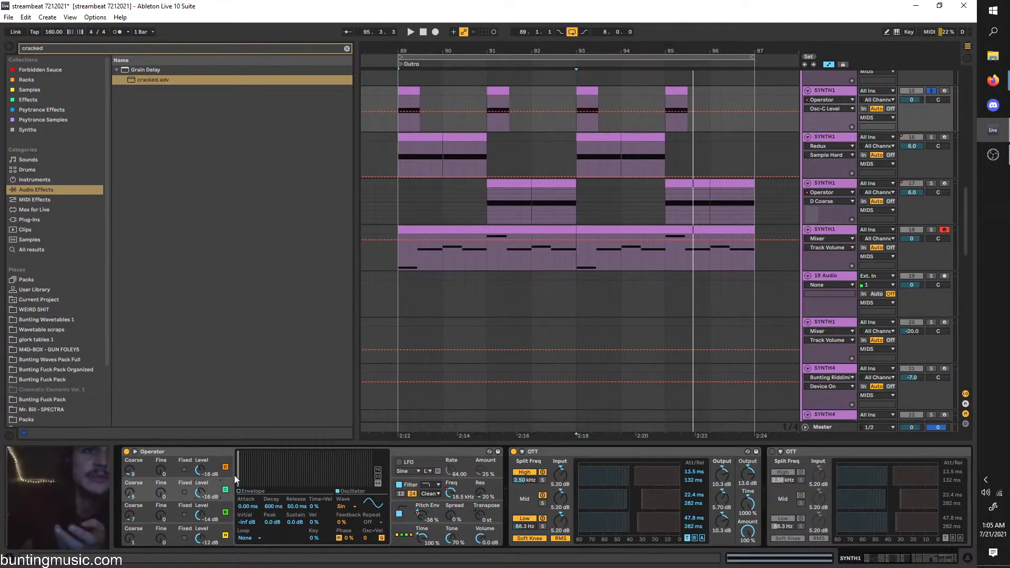
pyautogui.hscroll(2, 549, 499)
pyautogui.scroll(-6, 550, 500)
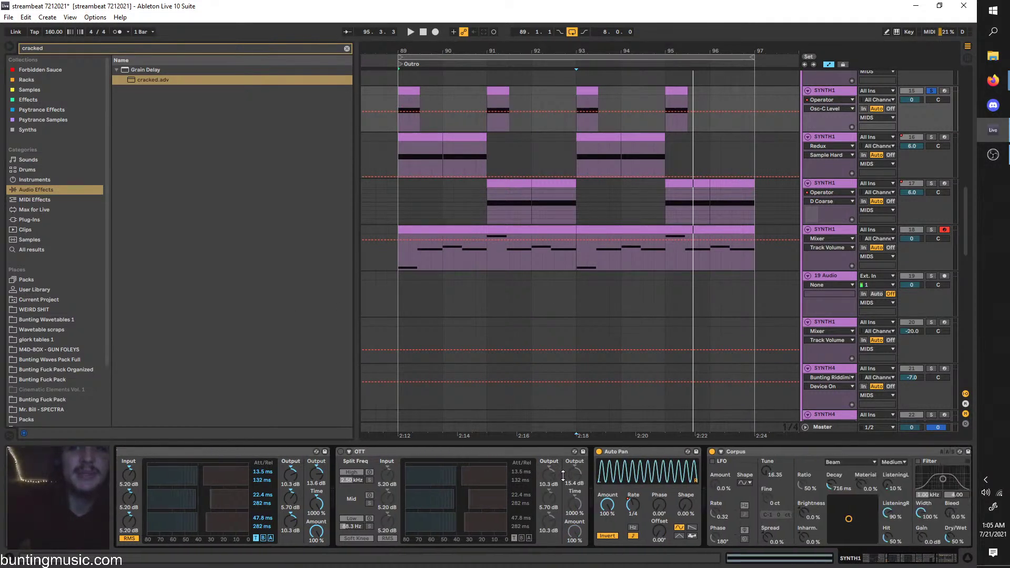
pyautogui.scroll(2, 563, 477)
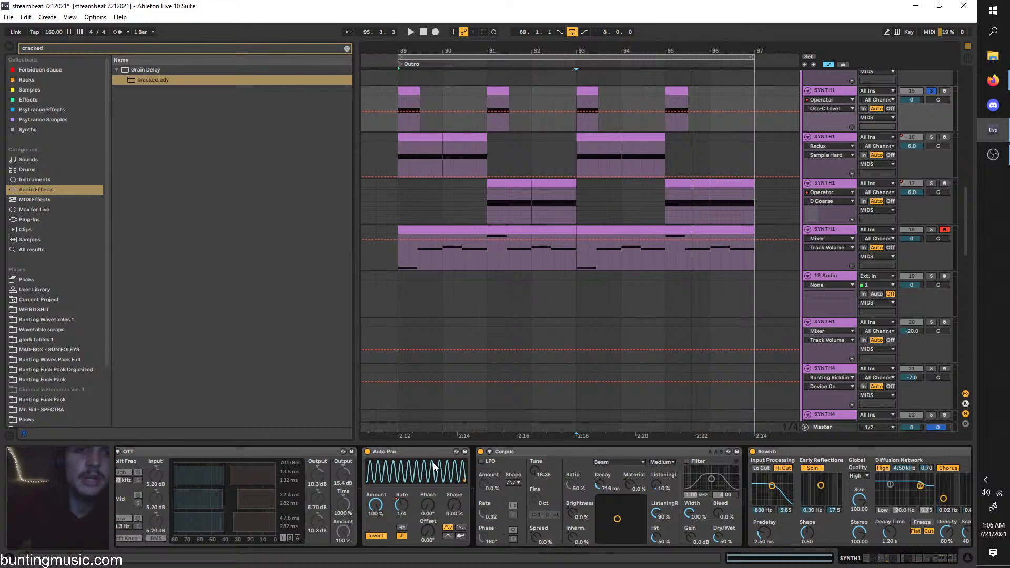
pyautogui.doubleClick(368, 452)
pyautogui.scroll(4, 377, 490)
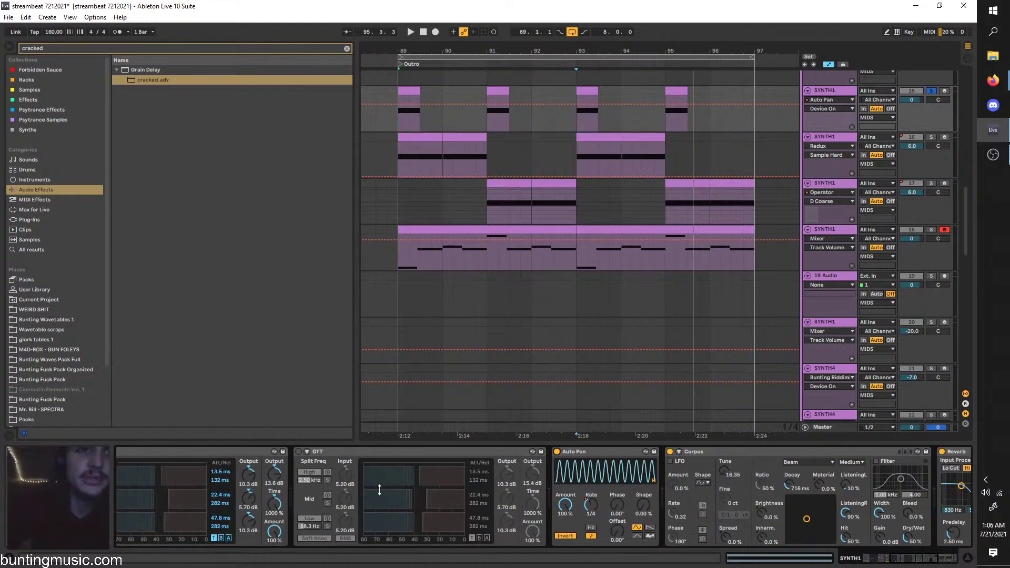
pyautogui.scroll(-3, 403, 474)
pyautogui.scroll(-4, 402, 475)
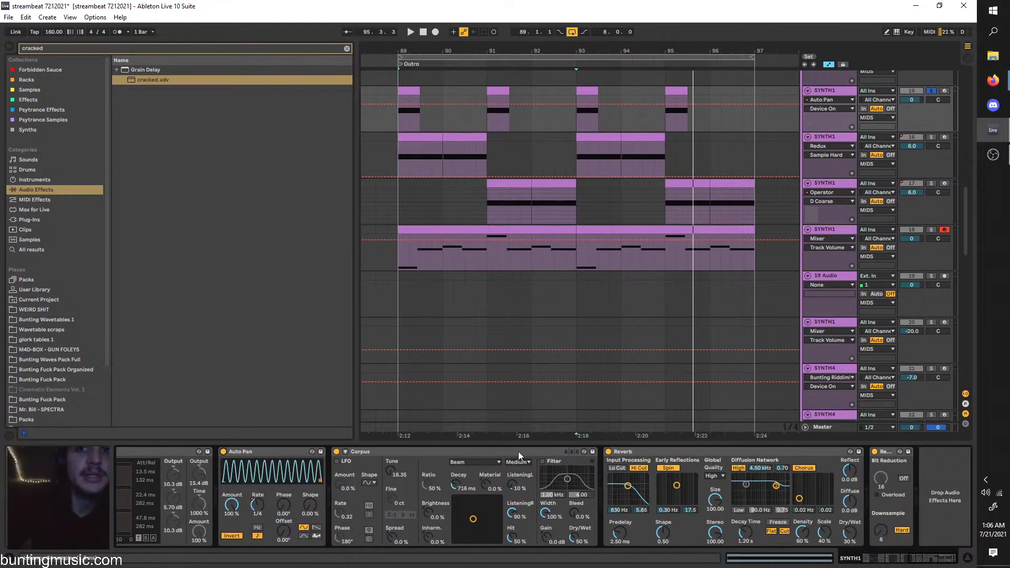
# Play the outro from bar 89 and turn off Corpus on track 15
pyautogui.press('space')
pyautogui.press('space')
pyautogui.click(396, 134)
pyautogui.press('space')
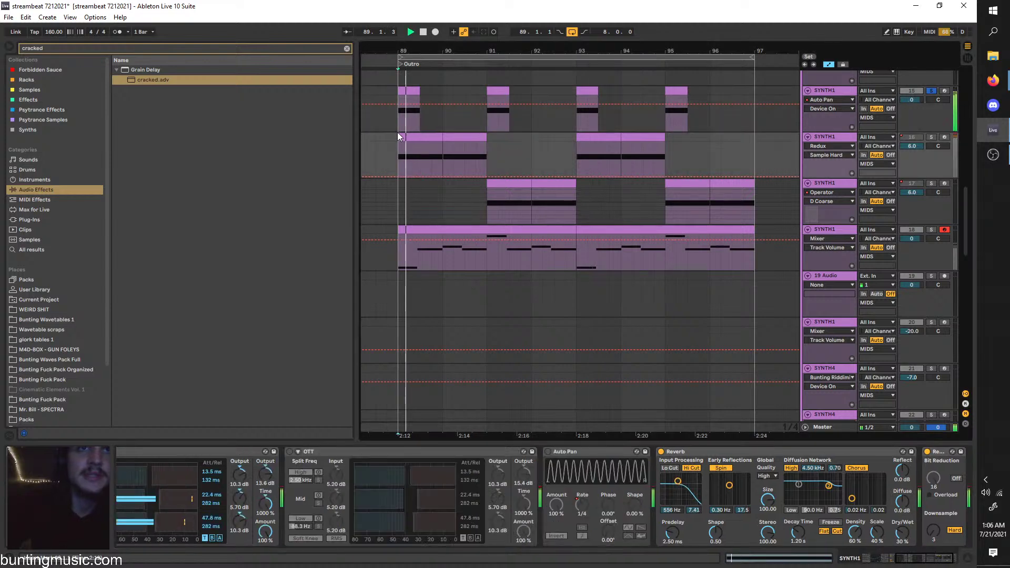
pyautogui.press('space')
pyautogui.click(797, 99)
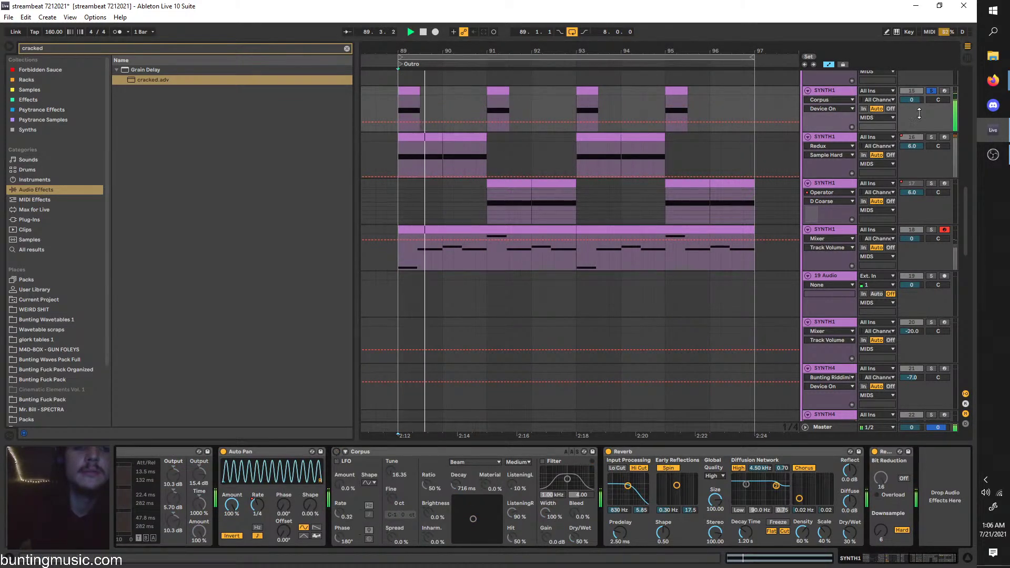
# Unsolo track 15 and lower the volumes of tracks 16 and 17 to -0.3 and -0.2 dB
pyautogui.click(933, 92)
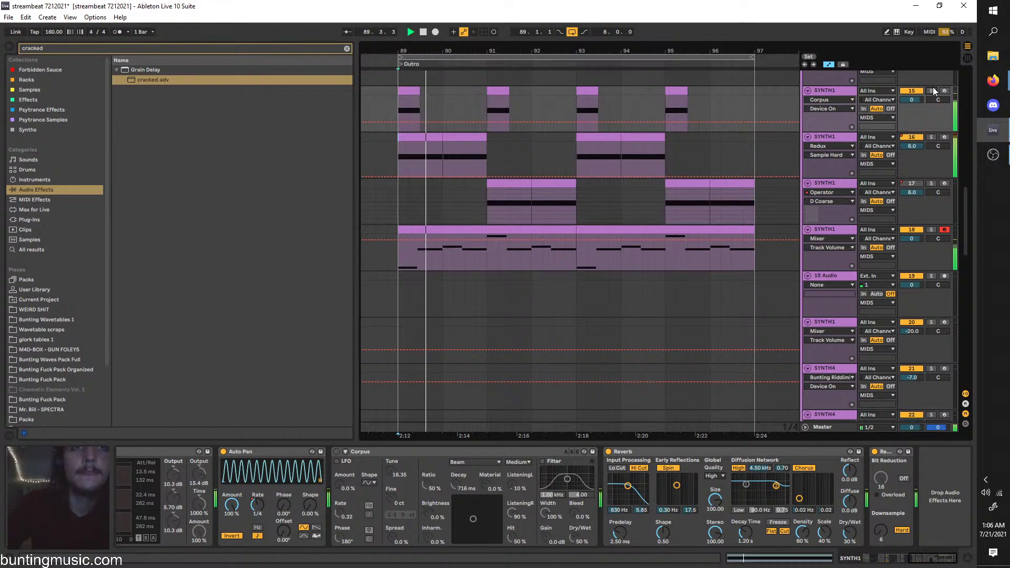
pyautogui.moveTo(911, 145); pyautogui.dragTo(912, 160)
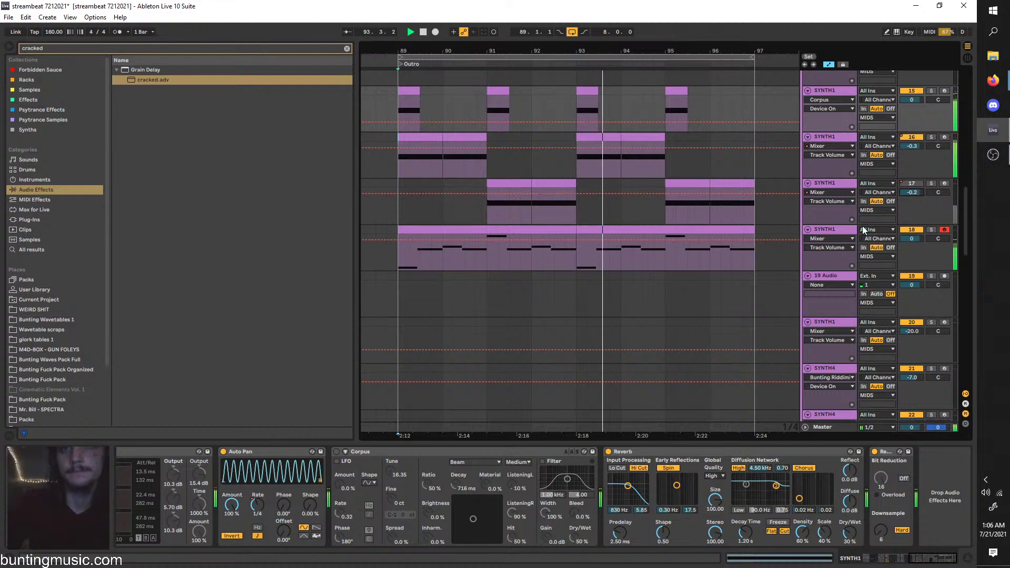
pyautogui.click(848, 221)
# Solo melody track 18 and load the cracked Grain Delay preset after Serum
pyautogui.click(838, 230)
pyautogui.click(931, 229)
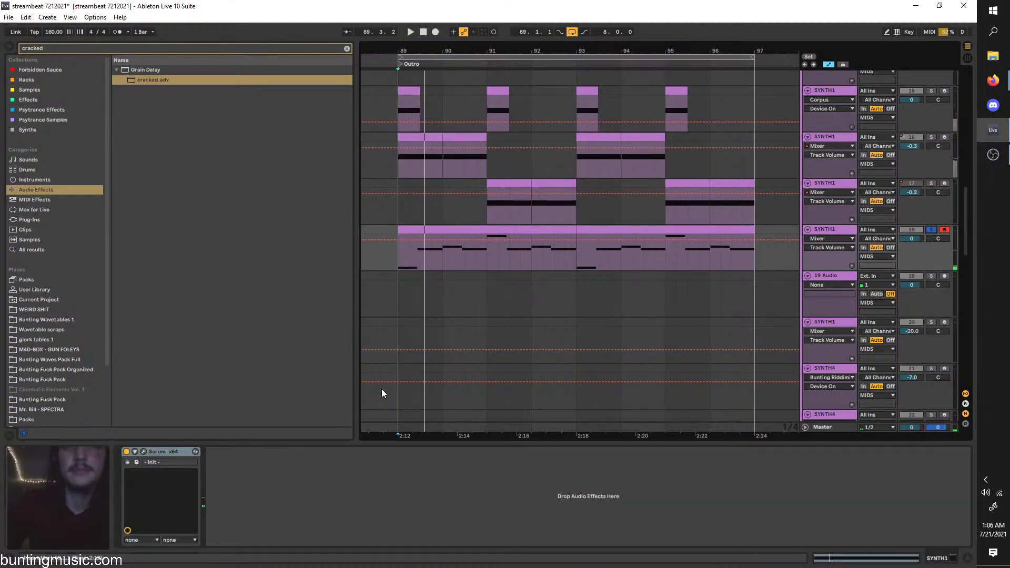
pyautogui.click(844, 91)
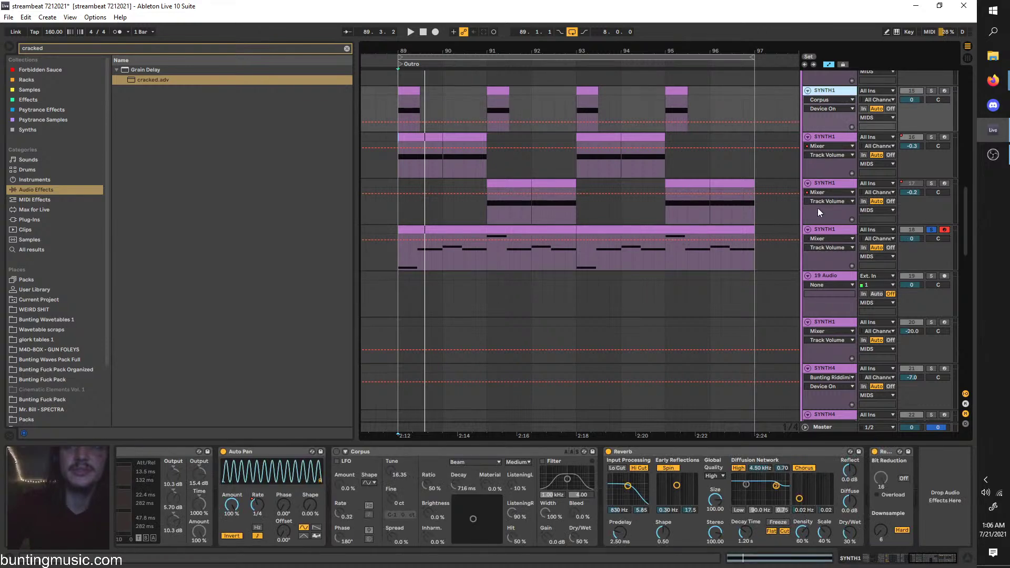
pyautogui.click(823, 229)
pyautogui.click(50, 51)
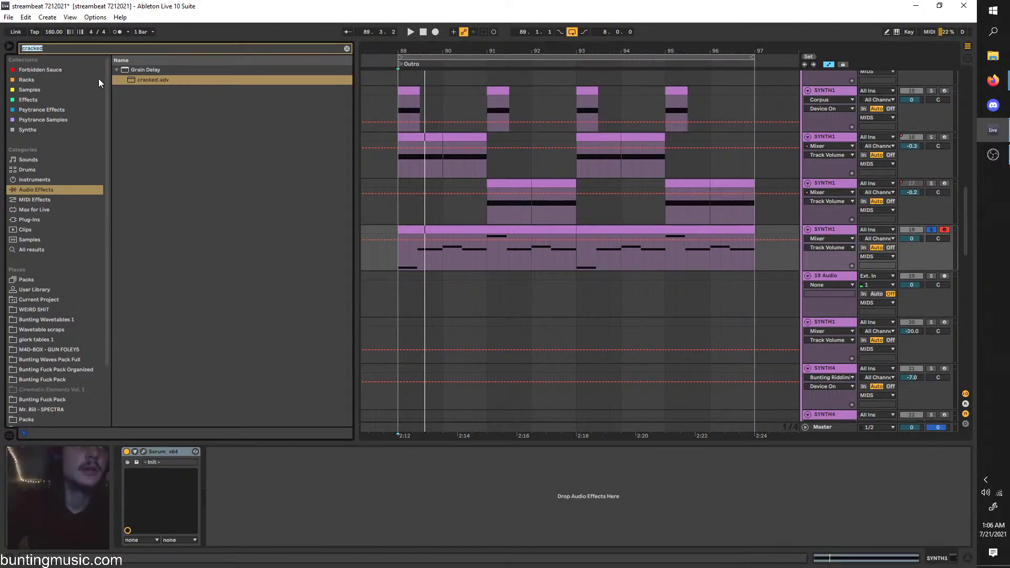
pyautogui.click(138, 79)
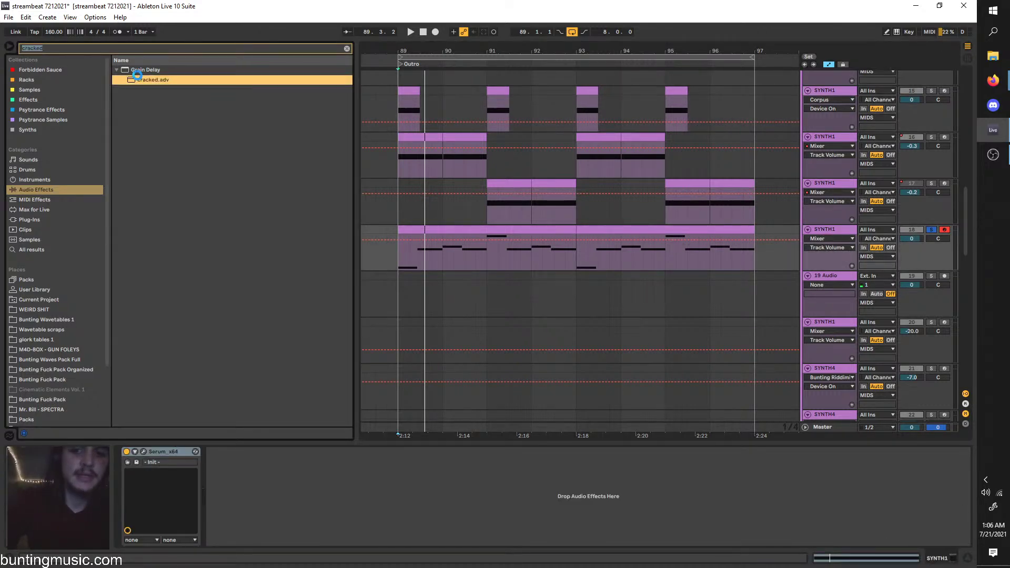
# Find the Arpeggiator among the MIDI effects, insert it before Serum and set its transpose steps to 2
pyautogui.write('ar')
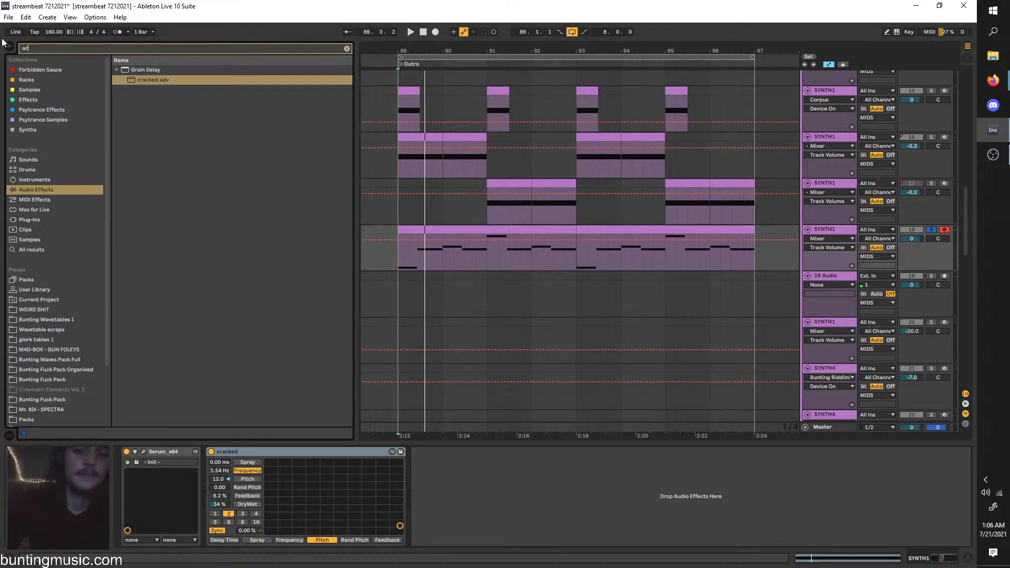
pyautogui.write('p')
pyautogui.click(46, 199)
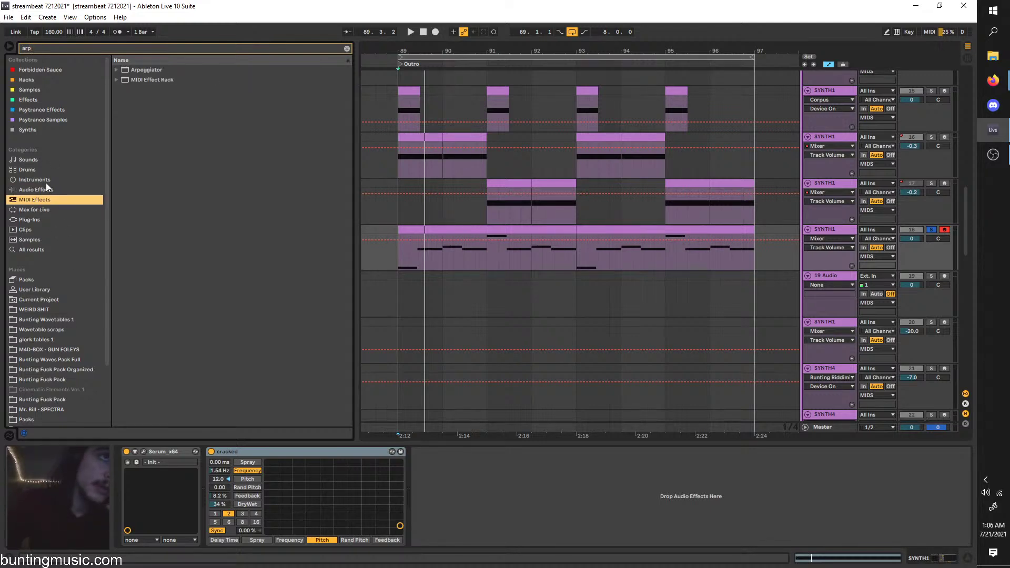
pyautogui.moveTo(138, 70); pyautogui.dragTo(131, 493)
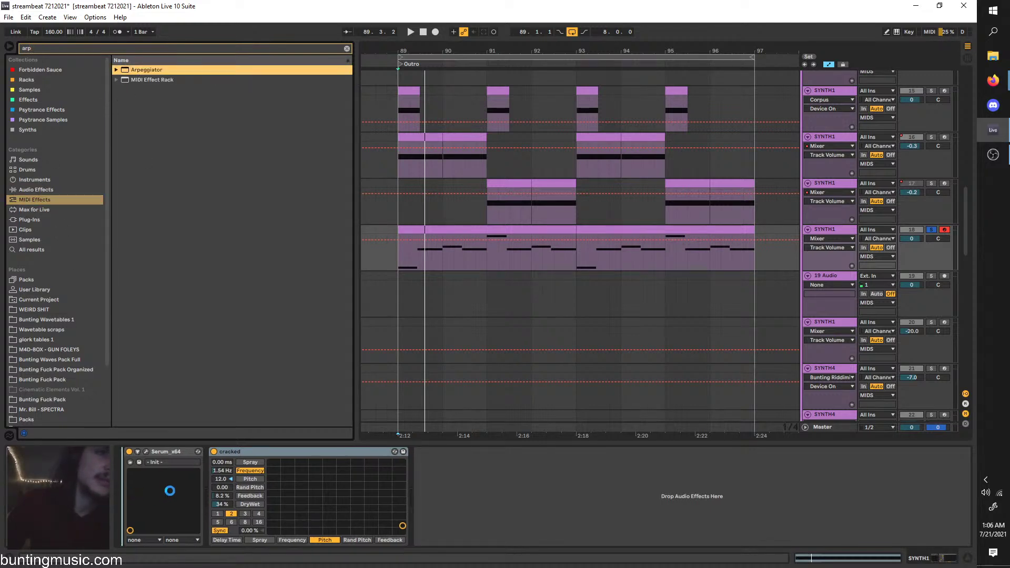
pyautogui.press('space')
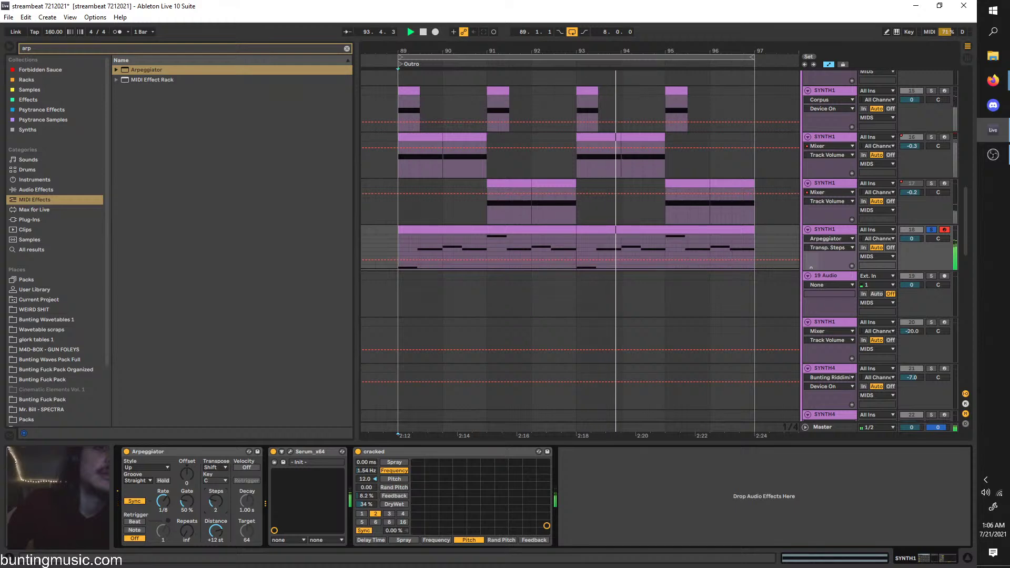
# Compare the melody with the cracked Grain Delay off and on, and raise its Spray to 500 ms
pyautogui.click(358, 452)
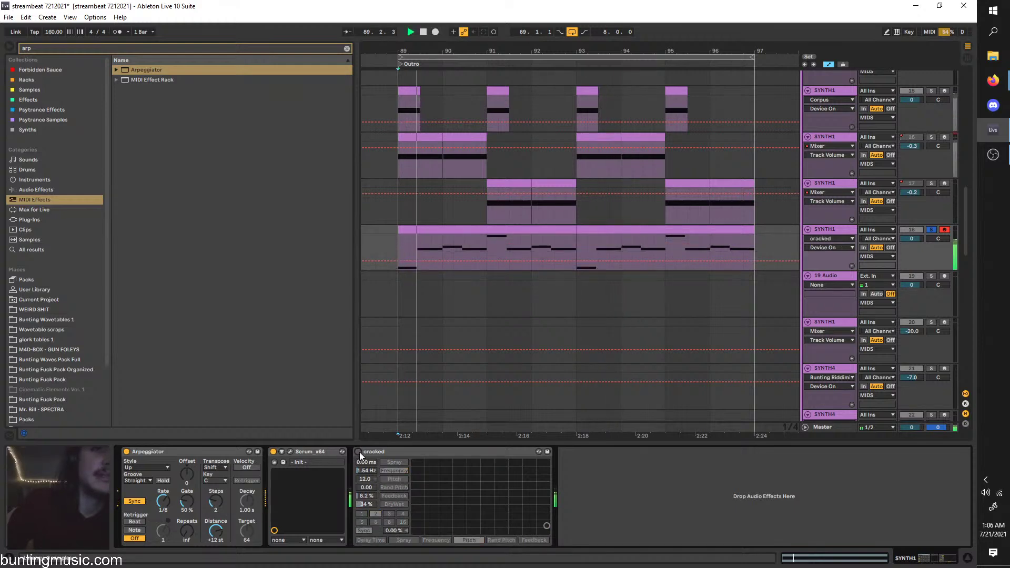
pyautogui.click(359, 452)
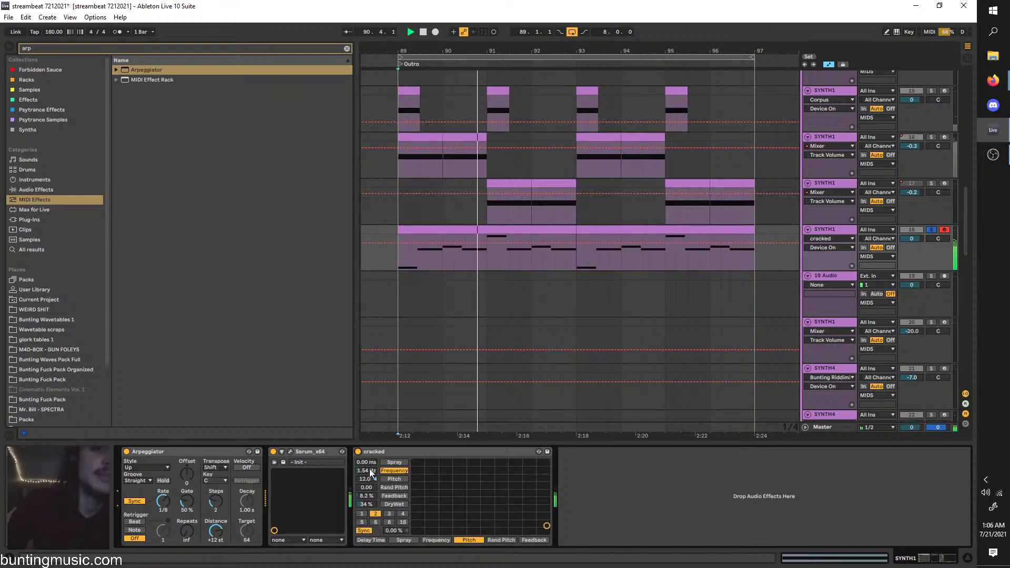
pyautogui.moveTo(368, 462); pyautogui.dragTo(366, 378)
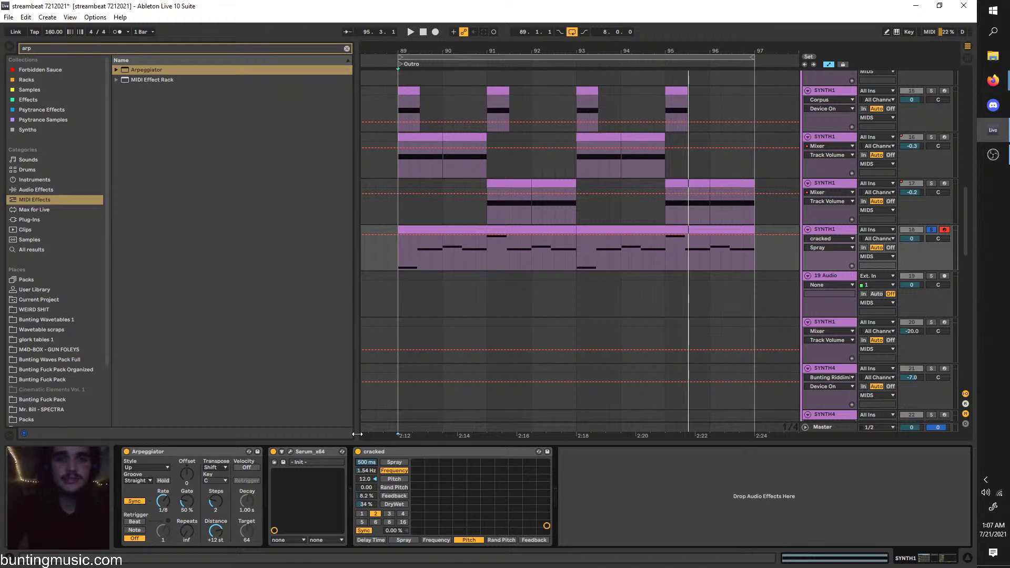
# Play the soloed melody on track 18 from bar 89 to check the delayed arpeggio
pyautogui.hotkey('alt', 'Tab')
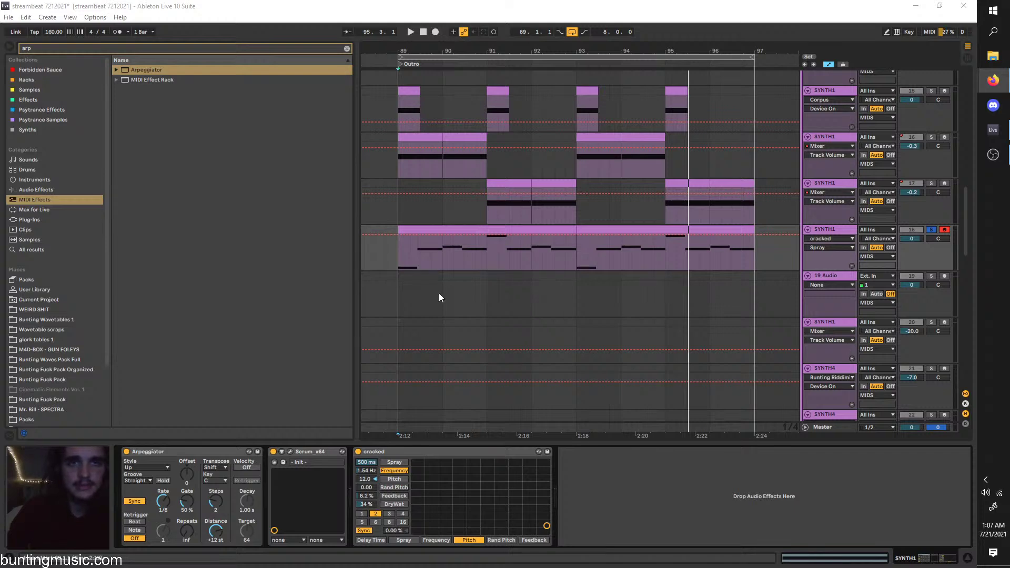
pyautogui.click(402, 248)
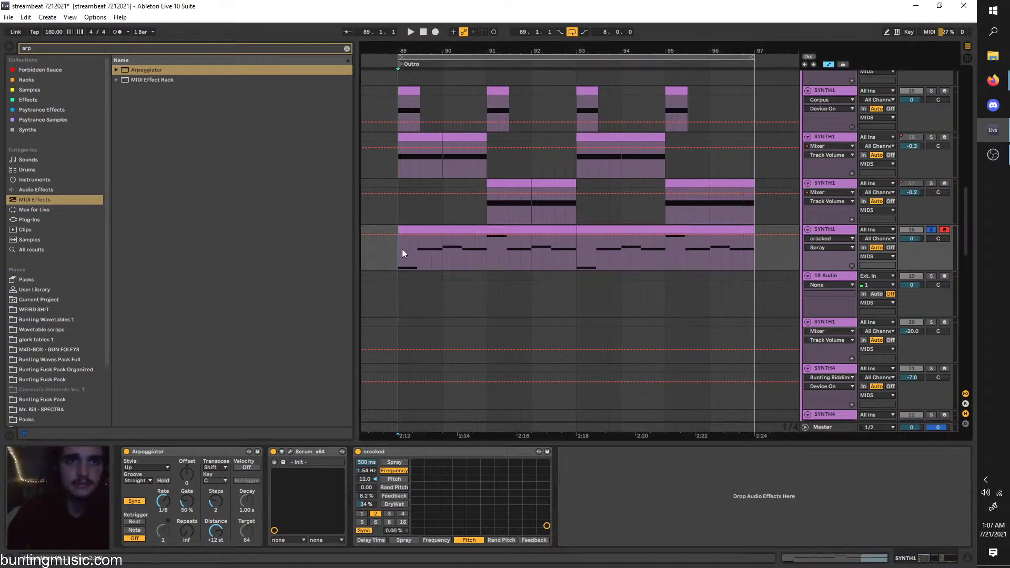
pyautogui.press('space')
pyautogui.click(843, 229)
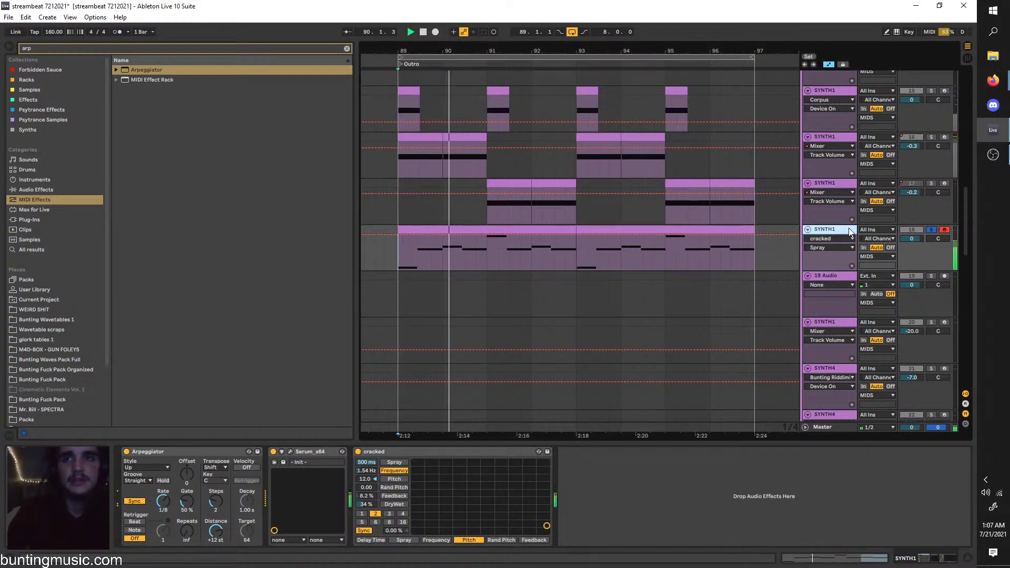
pyautogui.press('space')
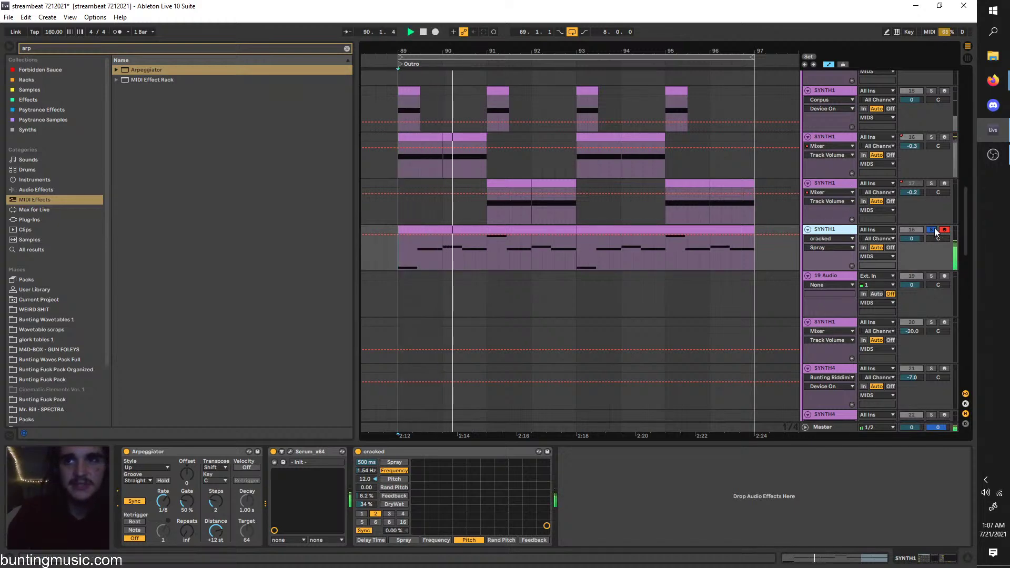
# Set the Arpeggiator's rate to 1/16, repeats to 12, retrigger to Note and gate to 85% while playing from bar 93
pyautogui.click(575, 264)
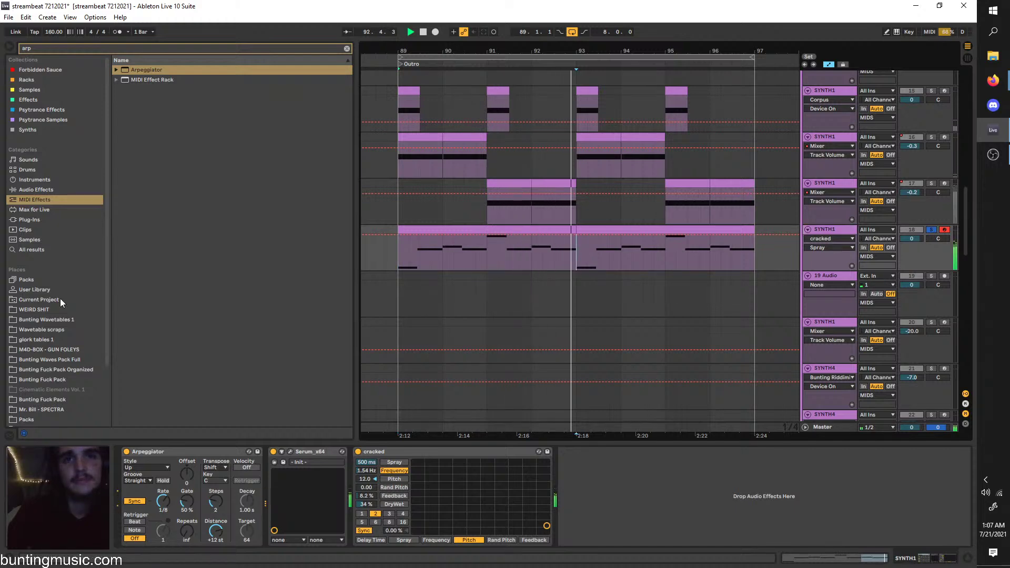
pyautogui.press('space')
pyautogui.click(163, 500)
pyautogui.press('space')
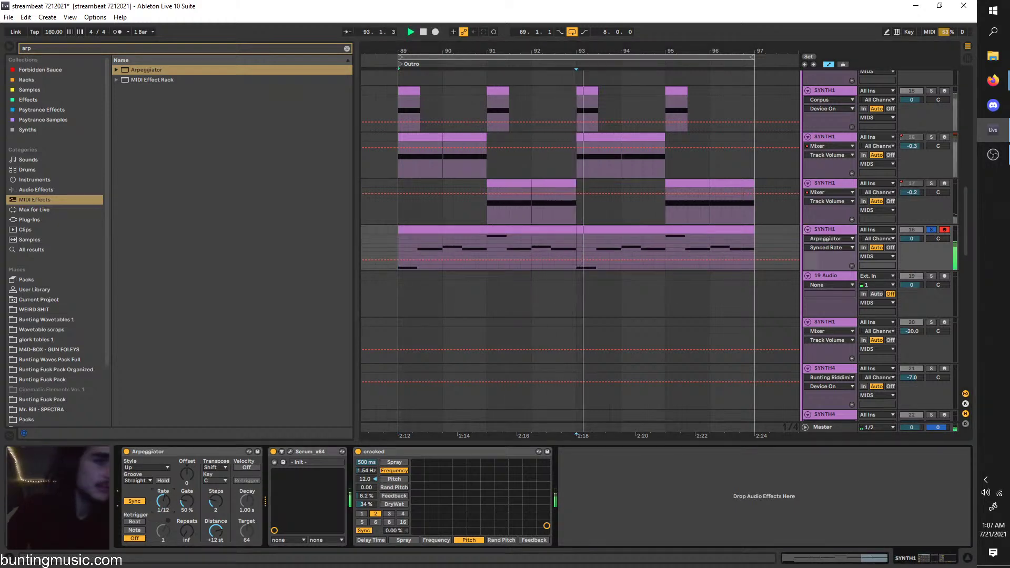
pyautogui.moveTo(163, 500); pyautogui.dragTo(183, 539)
pyautogui.click(135, 522)
pyautogui.click(135, 530)
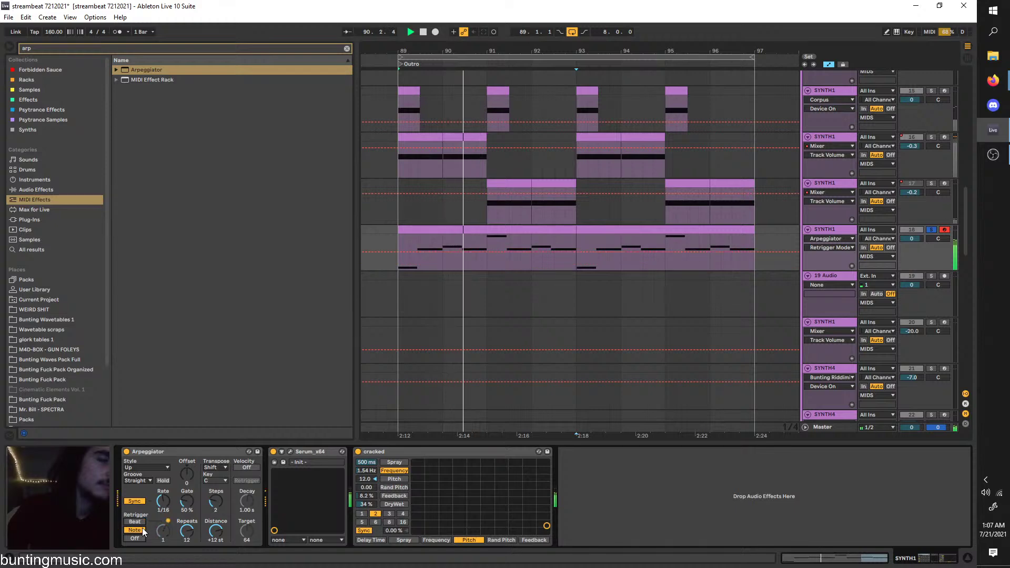
pyautogui.moveTo(187, 503); pyautogui.dragTo(187, 483)
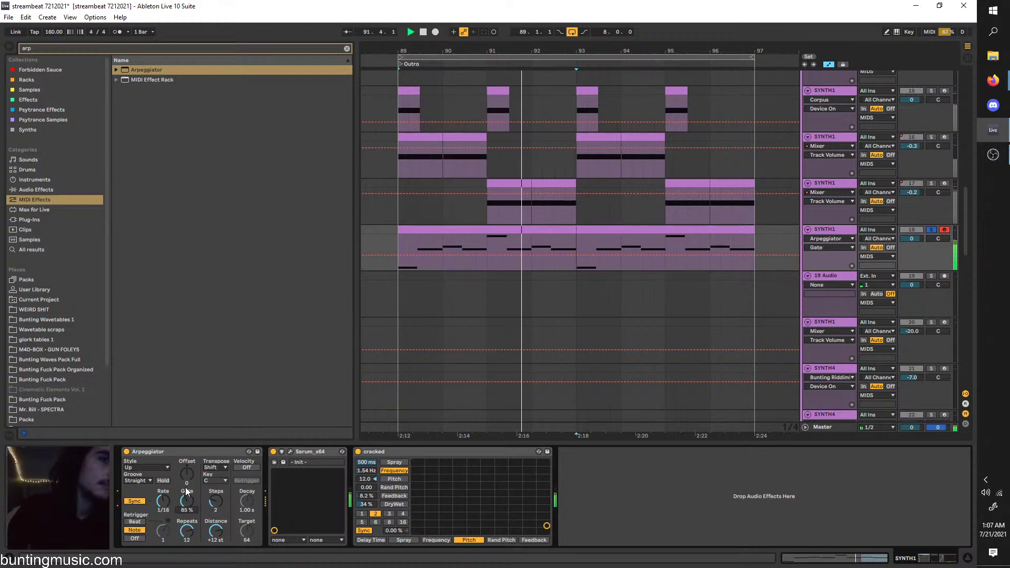
# Try the Arpeggiator's Random Other style, settle on Random Once, and set the groove to Swing 8
pyautogui.click(162, 467)
pyautogui.click(149, 451)
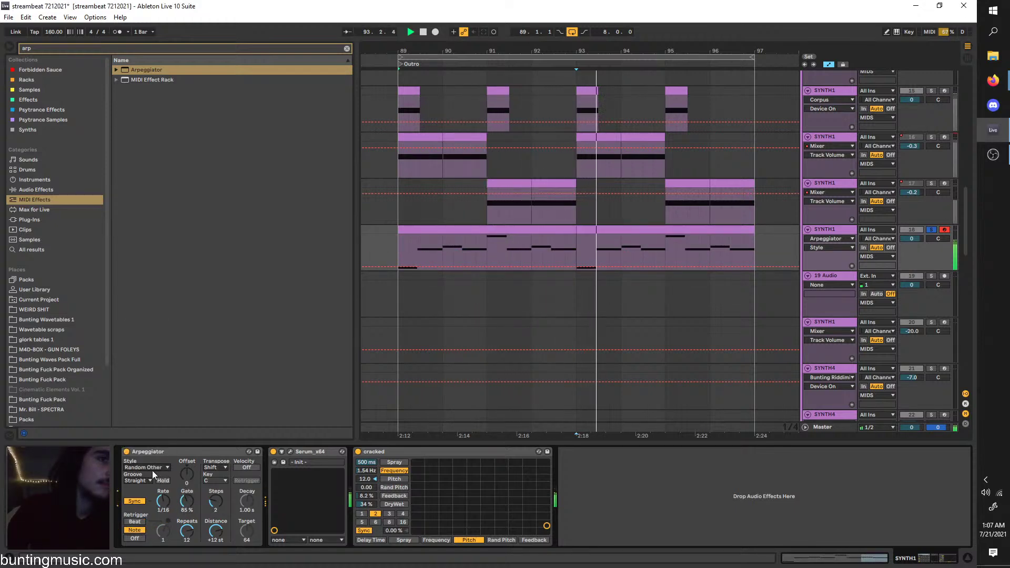
pyautogui.click(152, 467)
pyautogui.click(146, 459)
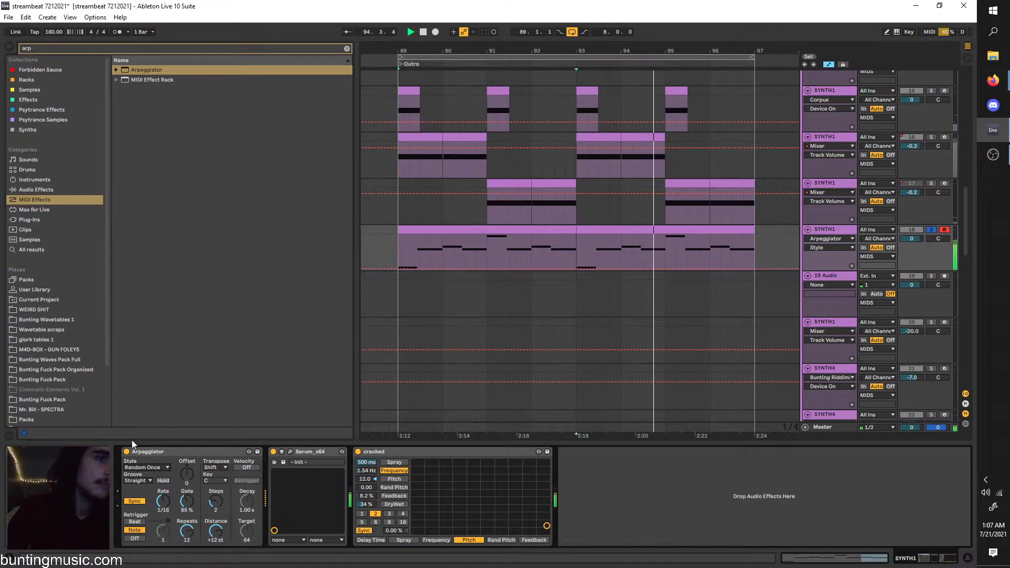
pyautogui.click(138, 480)
pyautogui.click(138, 489)
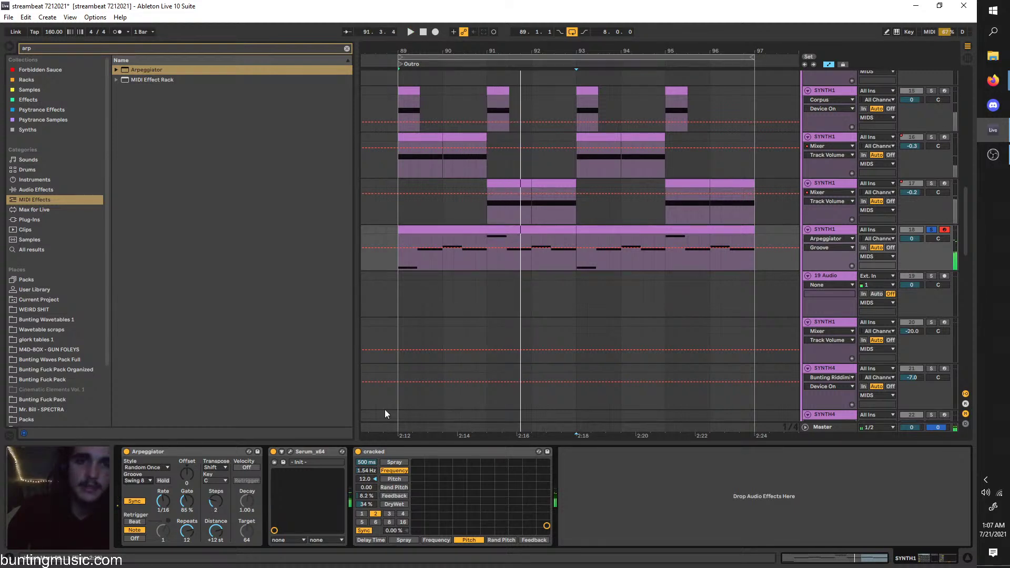
pyautogui.press('space')
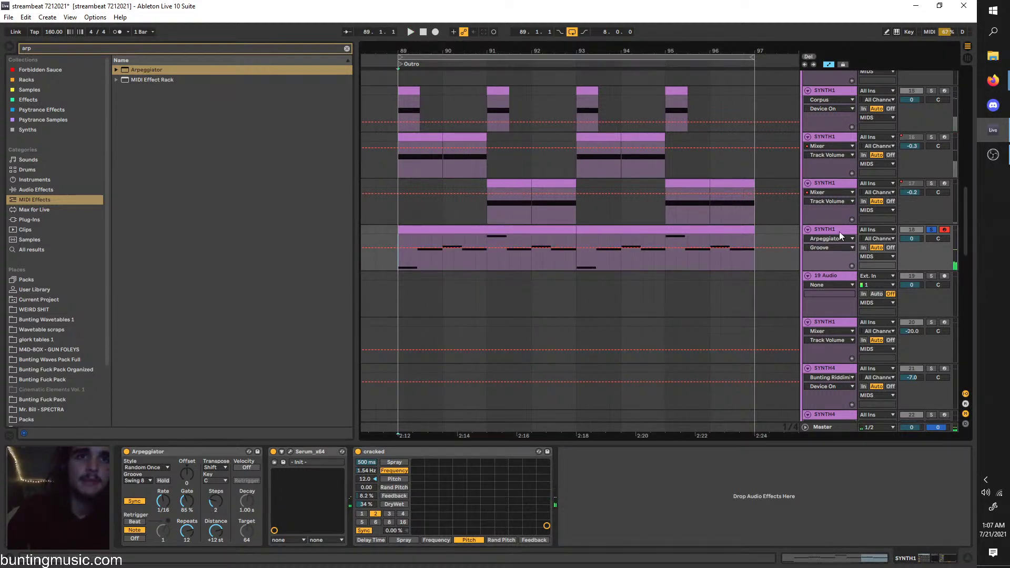
# Open and close Serum's editor, and switch the cracked Grain Delay off and back on
pyautogui.click(290, 451)
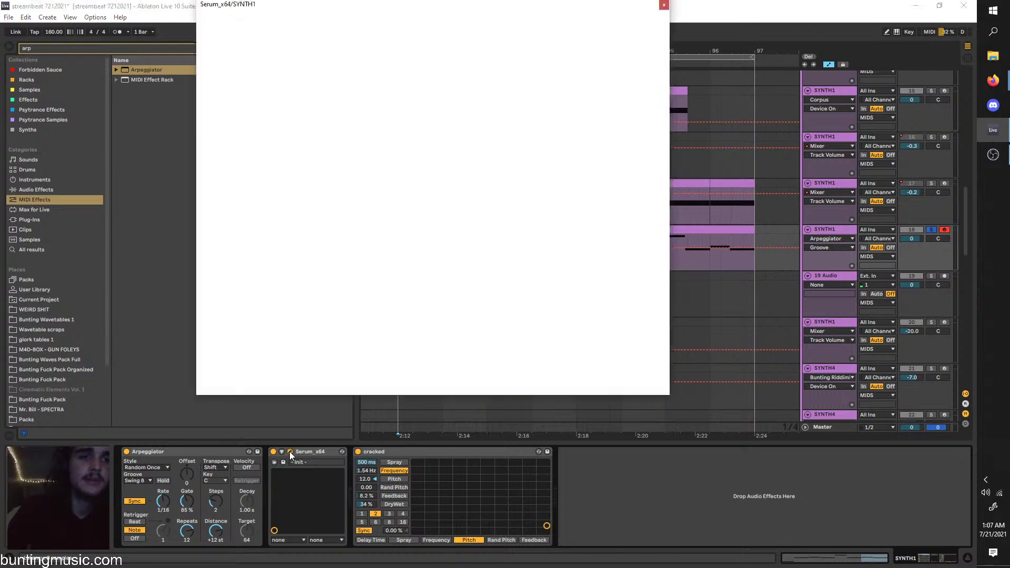
pyautogui.click(290, 451)
pyautogui.click(358, 452)
pyautogui.click(358, 451)
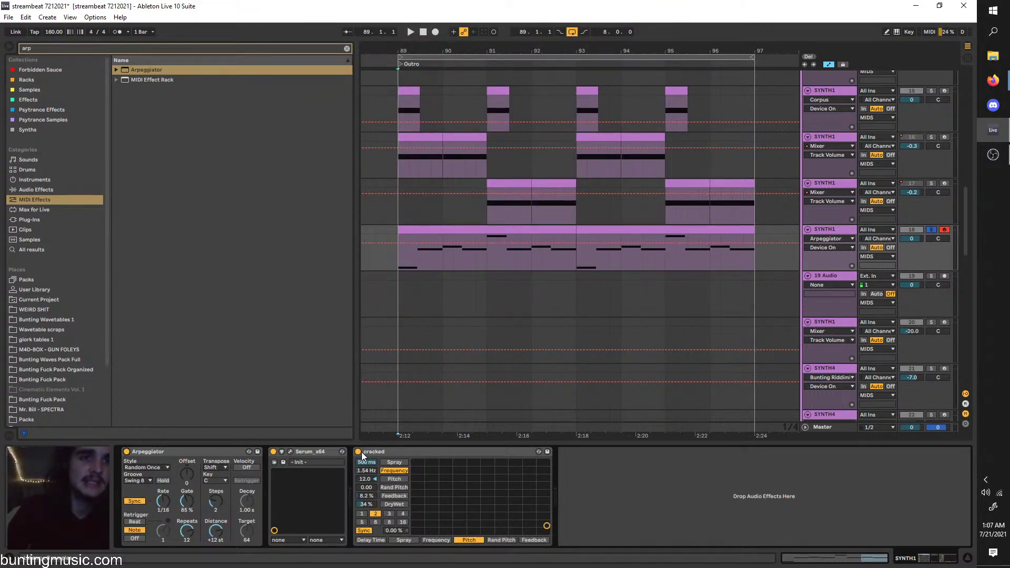
# Play the outro from bar 89, comparing track 18's arpeggiated melody in the full mix and soloed
pyautogui.press('space')
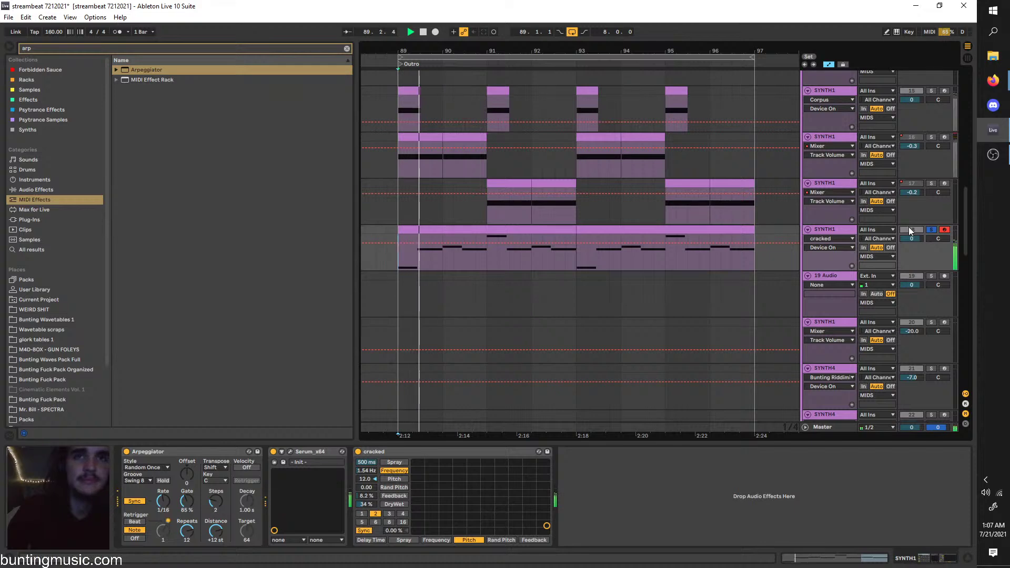
pyautogui.click(930, 232)
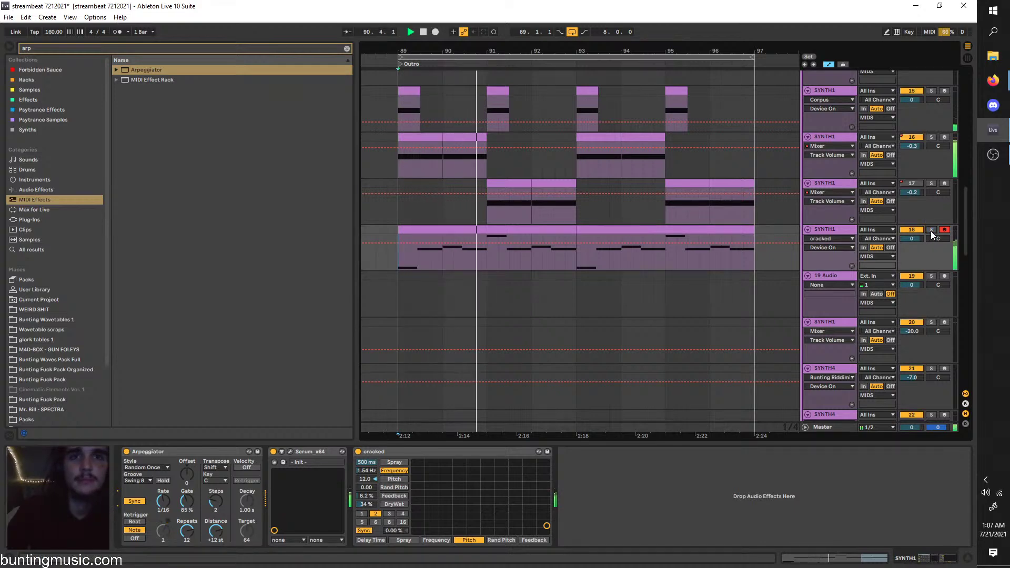
pyautogui.click(931, 230)
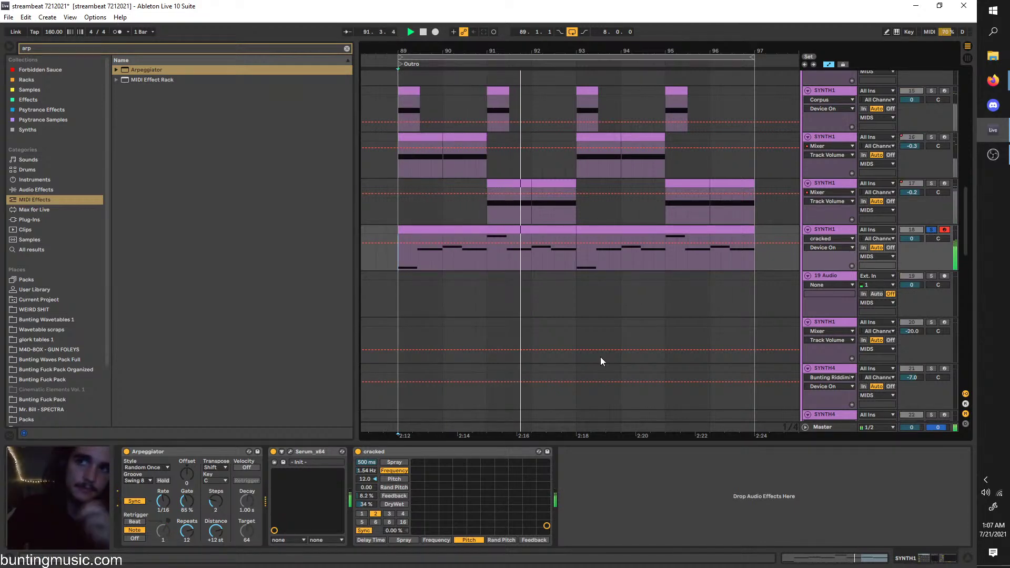
pyautogui.click(161, 480)
pyautogui.press('space')
pyautogui.press('space')
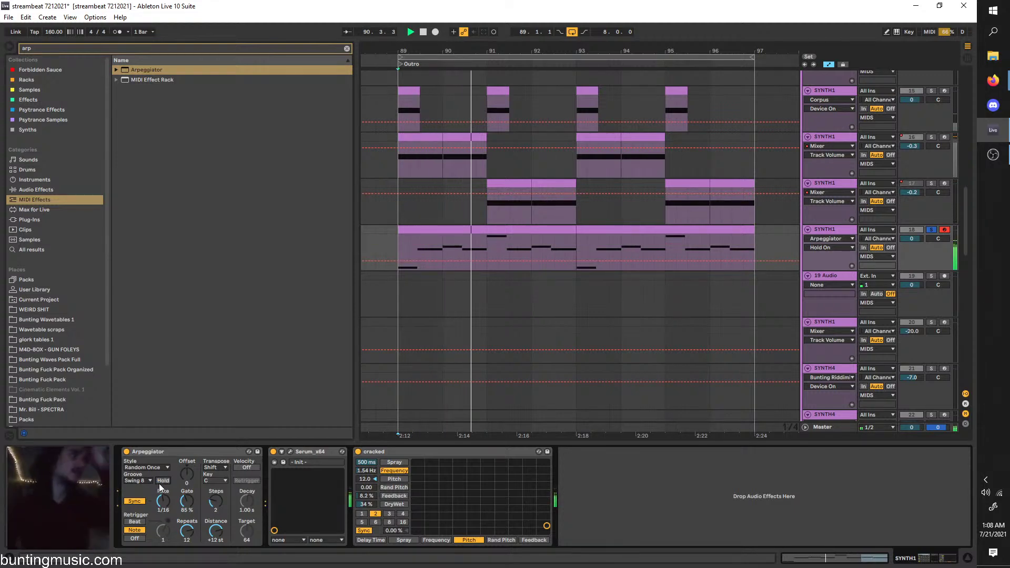
pyautogui.press('space')
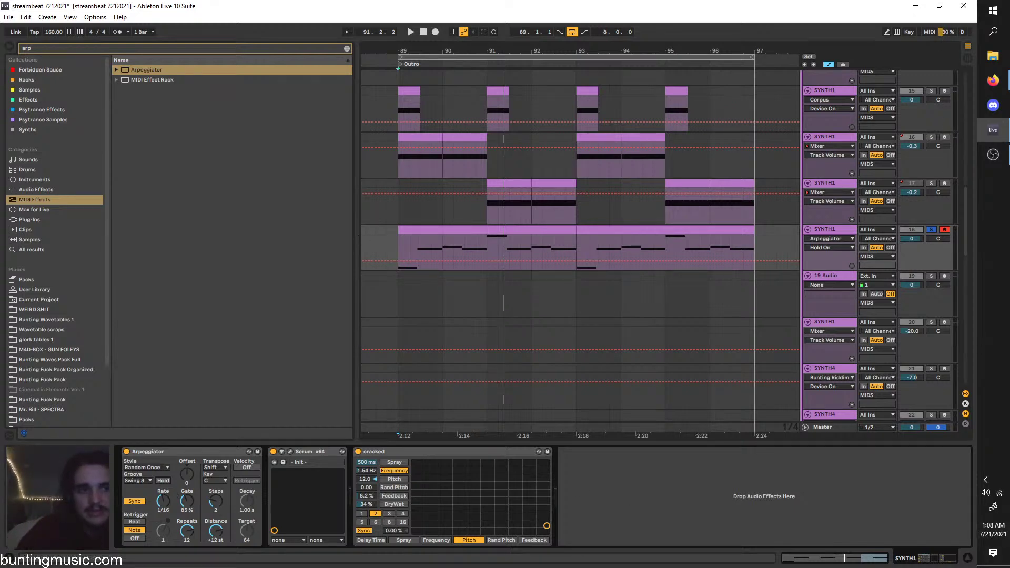
# Switch to Firefox and browse the sample, preset and rack packs on the buntingmusic.com shop page
pyautogui.hotkey('alt', 'Tab')
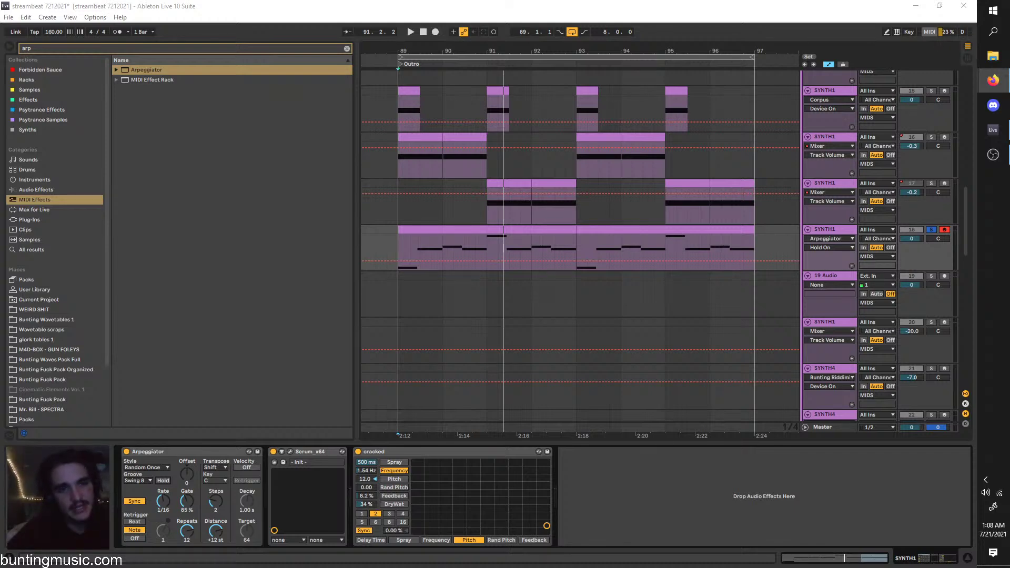
pyautogui.moveTo(1009, 306)
pyautogui.mouseDown()
pyautogui.moveTo(843, 268)
pyautogui.moveTo(387, 78)
pyautogui.moveTo(1009, 316)
pyautogui.mouseUp()
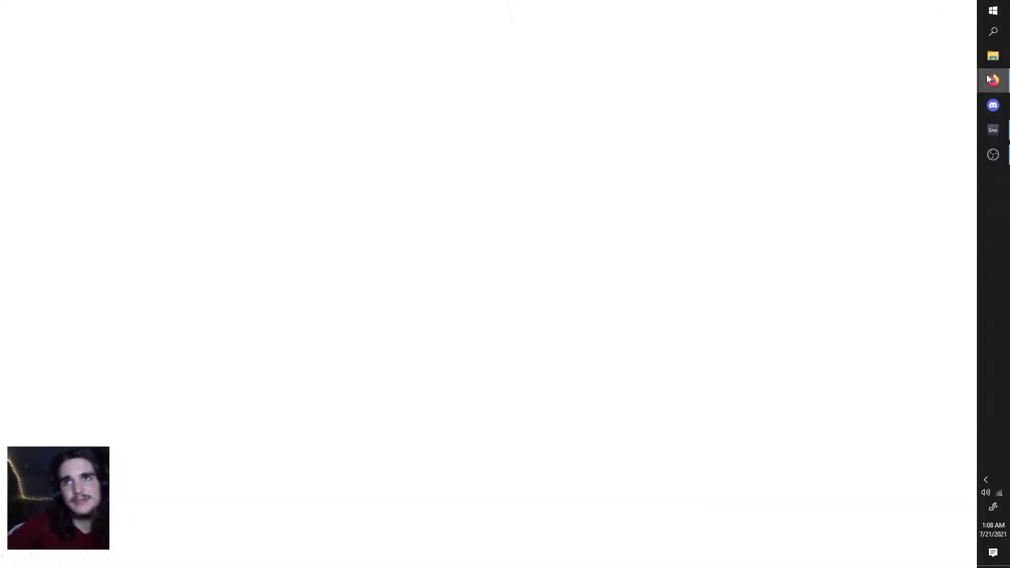
pyautogui.moveTo(993, 80)
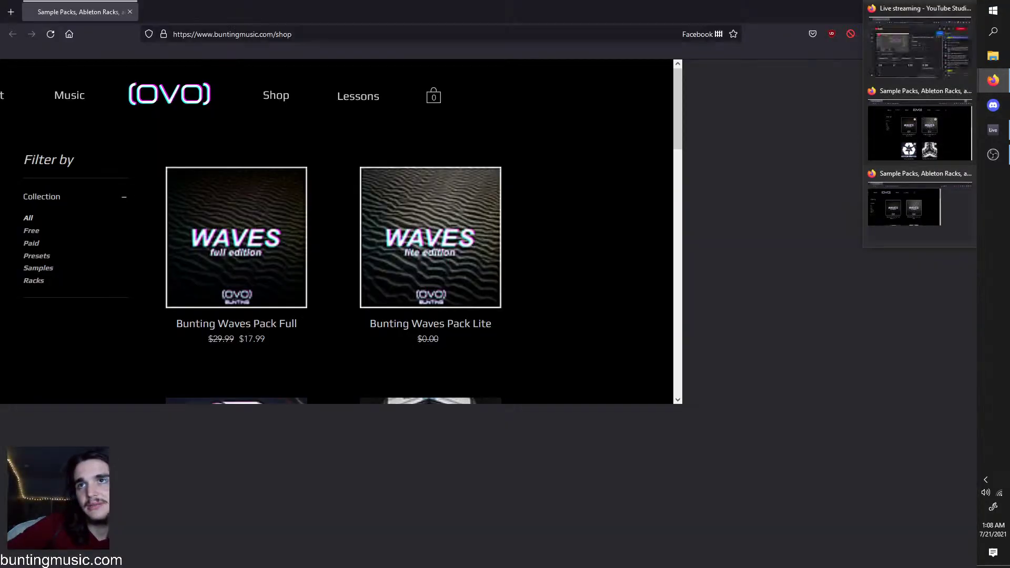
pyautogui.click(920, 132)
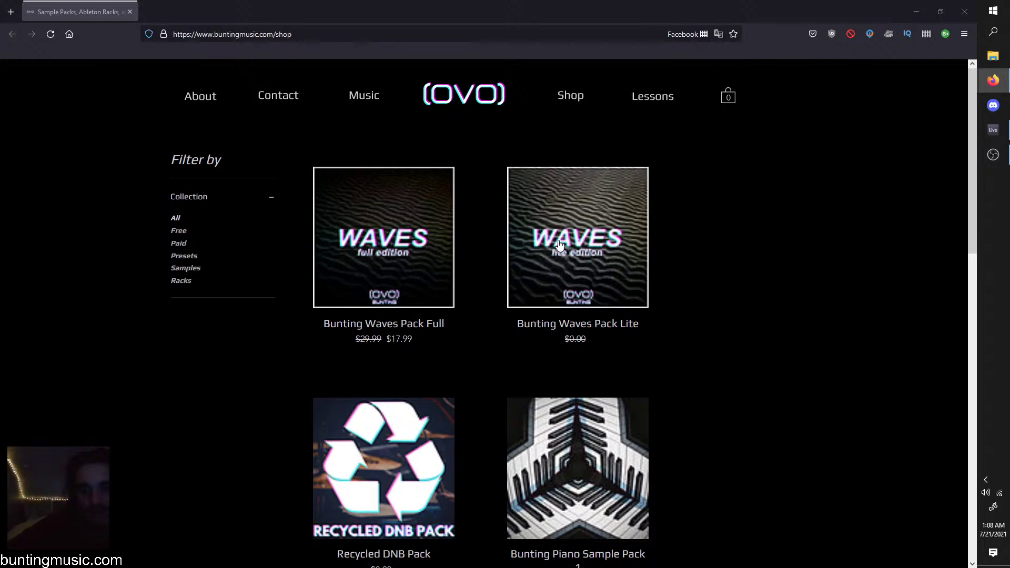
pyautogui.scroll(-3, 371, 191)
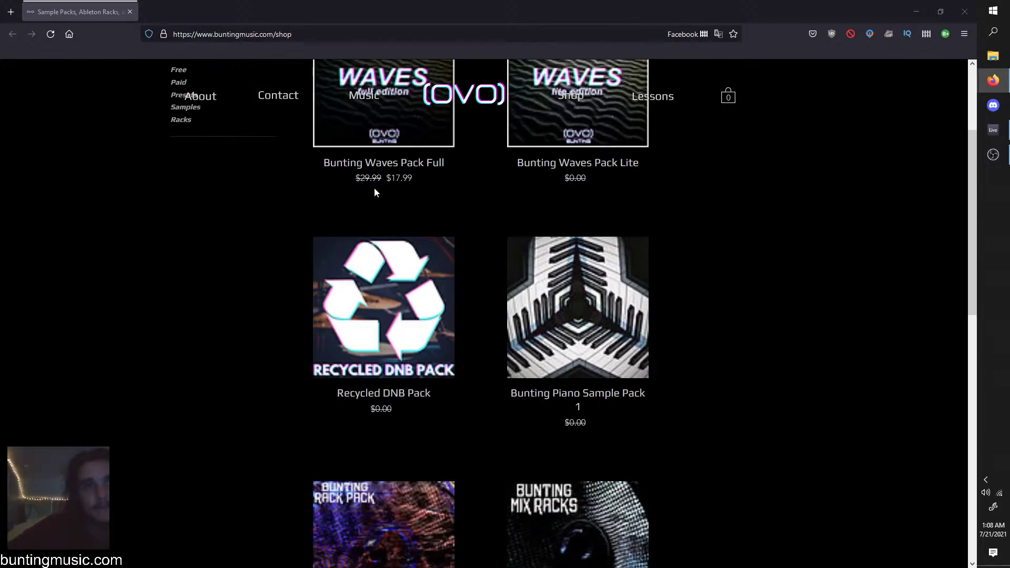
pyautogui.scroll(3, 374, 189)
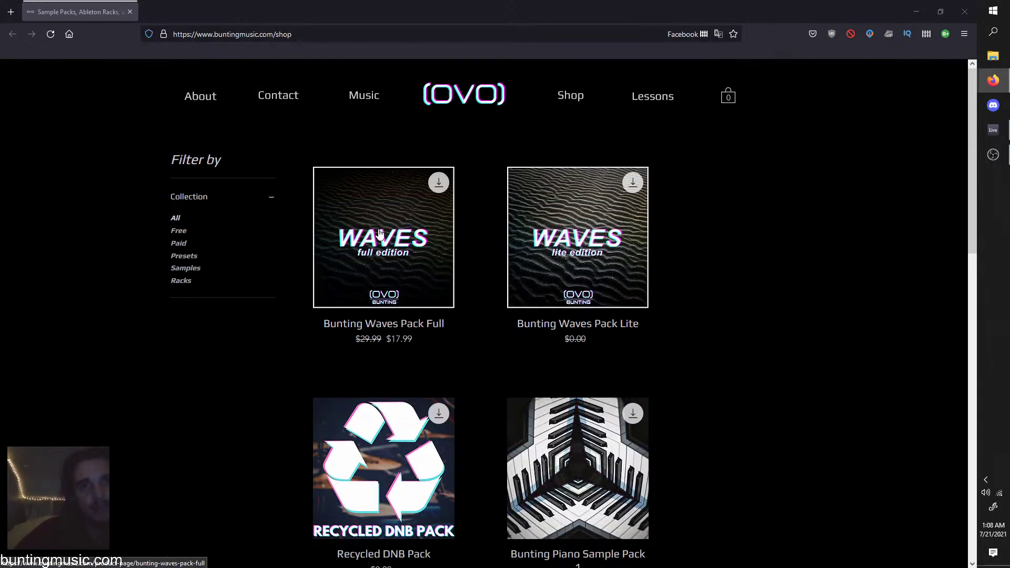
pyautogui.scroll(-7, 493, 231)
pyautogui.scroll(-8, 491, 235)
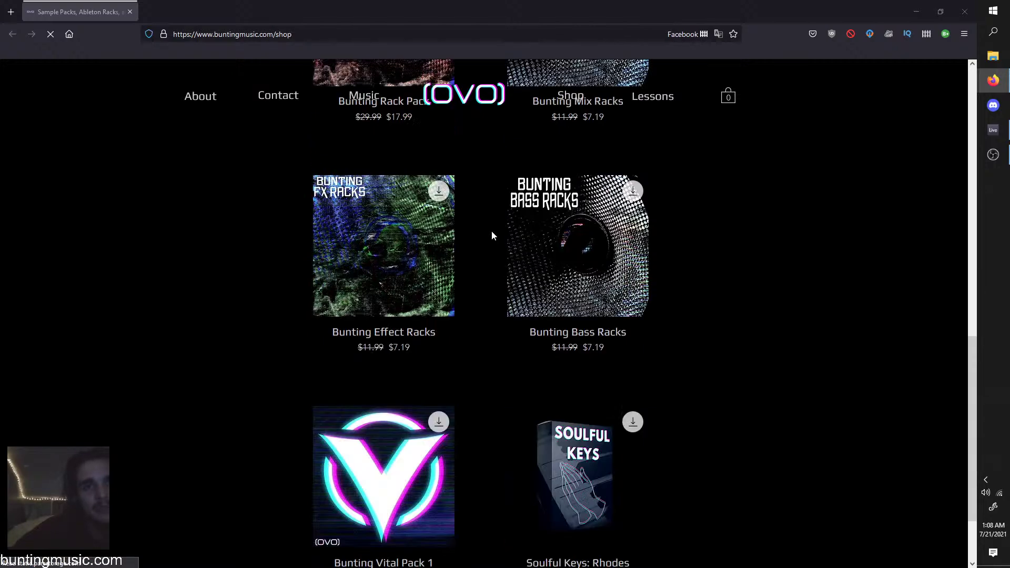
pyautogui.scroll(15, 478, 358)
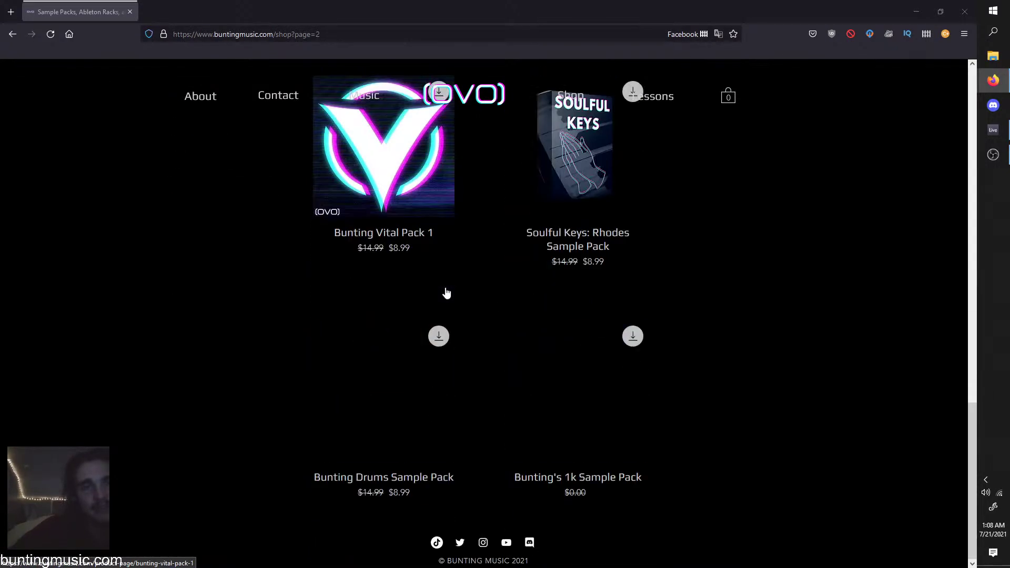
pyautogui.scroll(15, 469, 338)
pyautogui.scroll(1, 472, 346)
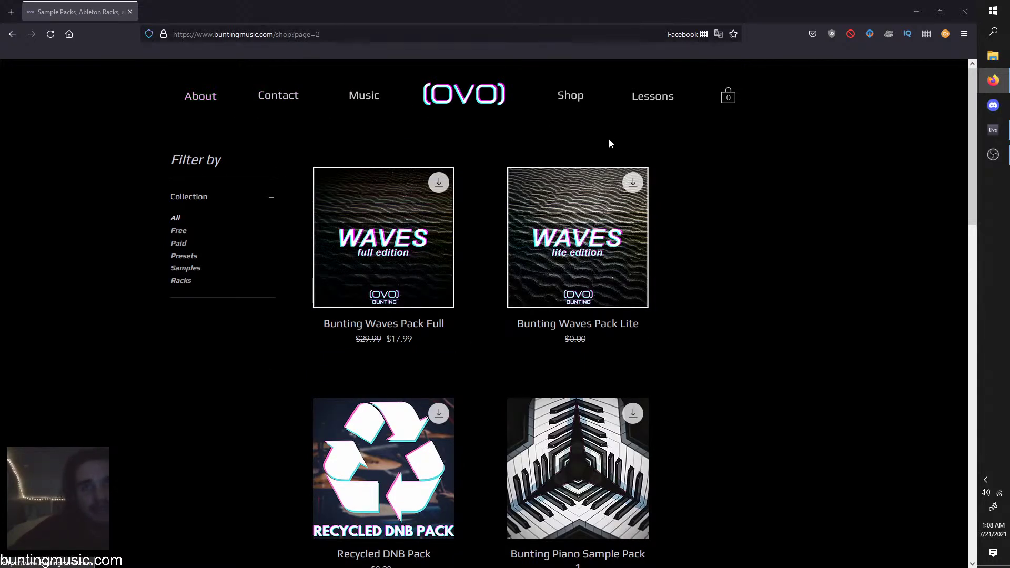
# Open and close the site's Lessons page, view the remaining shop packs, and minimize the browser
pyautogui.click(658, 103)
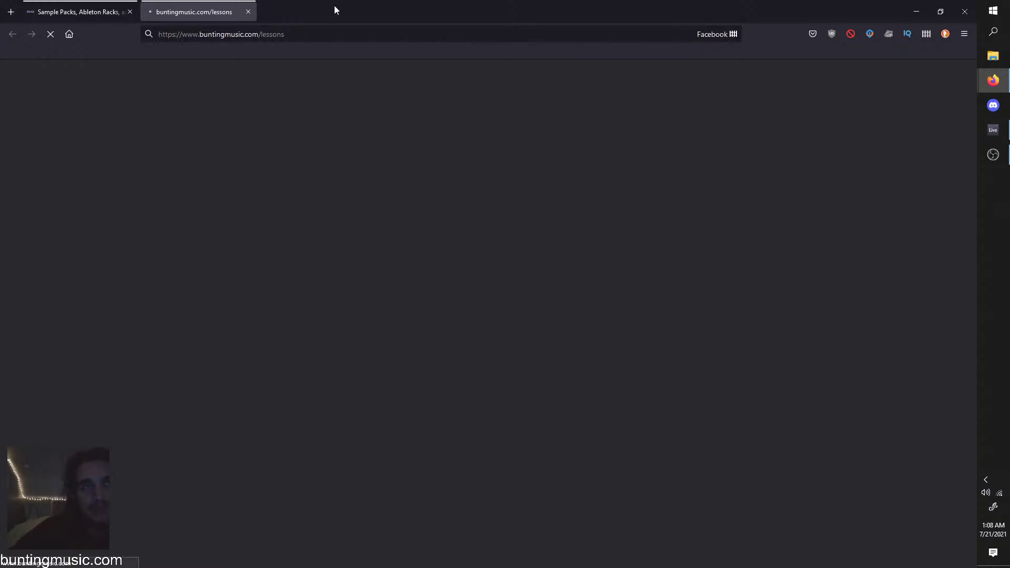
pyautogui.click(248, 11)
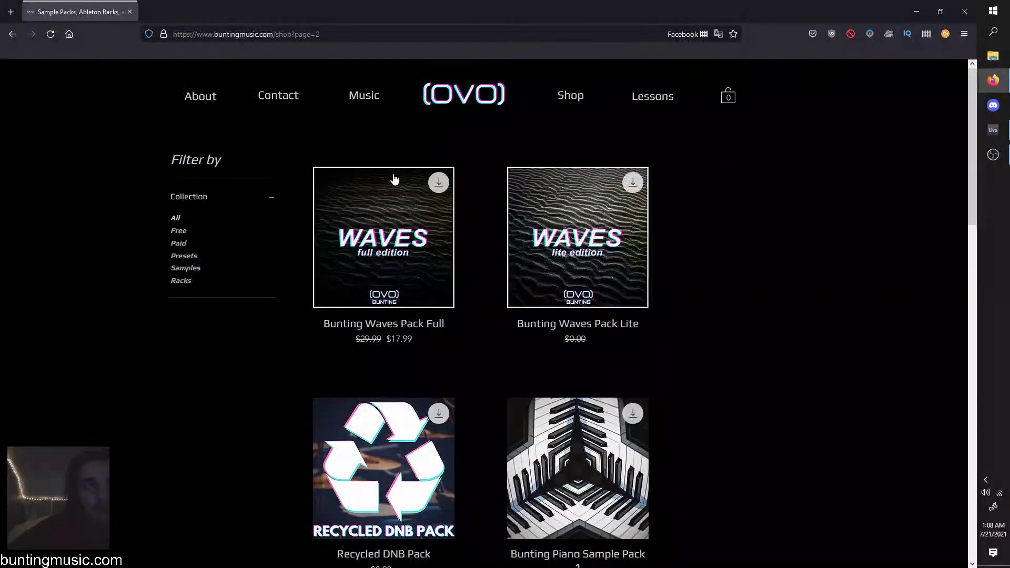
pyautogui.scroll(-12, 521, 342)
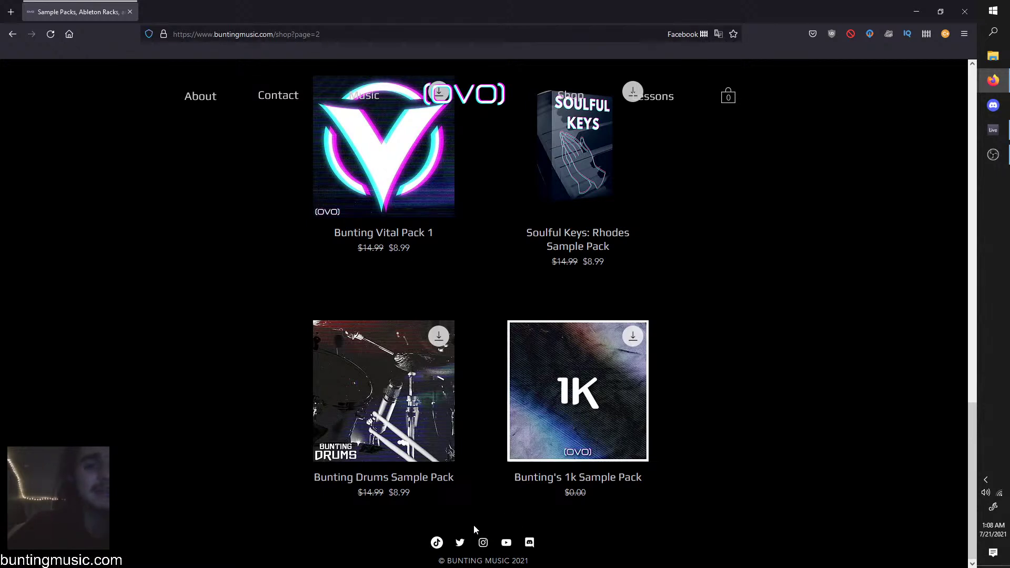
pyautogui.click(908, 16)
# Collect all used media files into the streambeat 7212021 project and save the Live set
pyautogui.moveTo(978, 78)
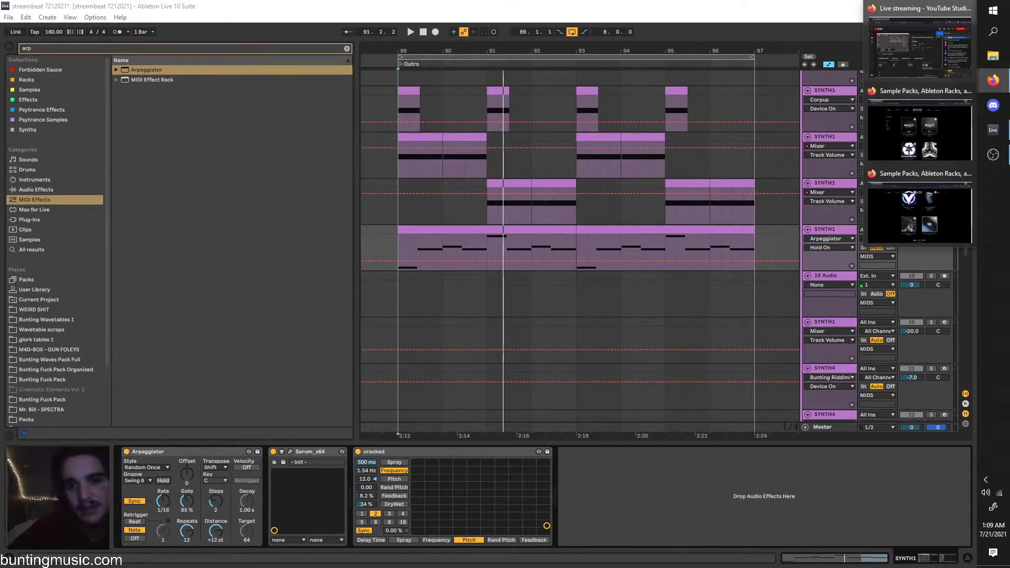
pyautogui.click(15, 17)
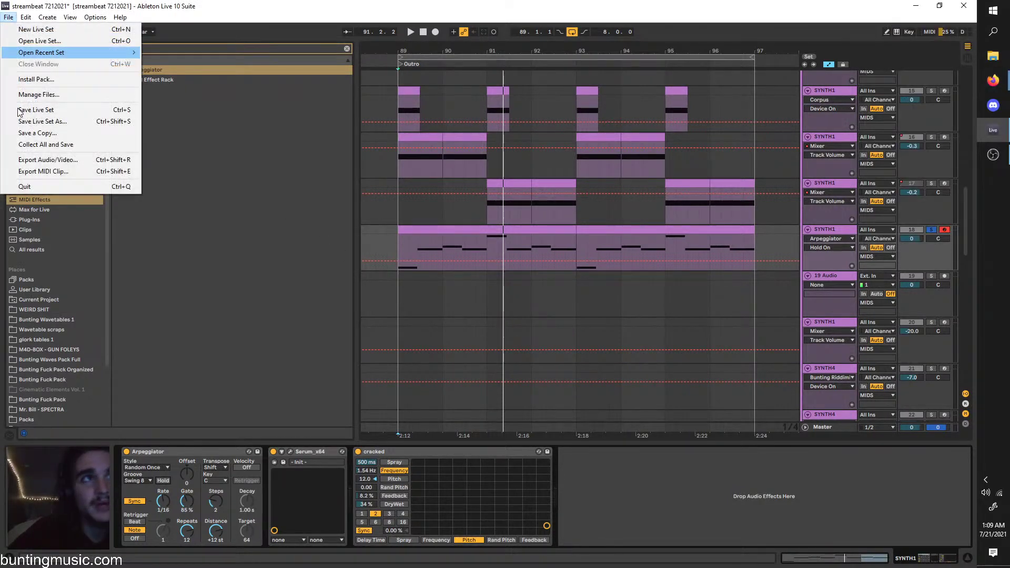
pyautogui.click(39, 143)
pyautogui.click(444, 330)
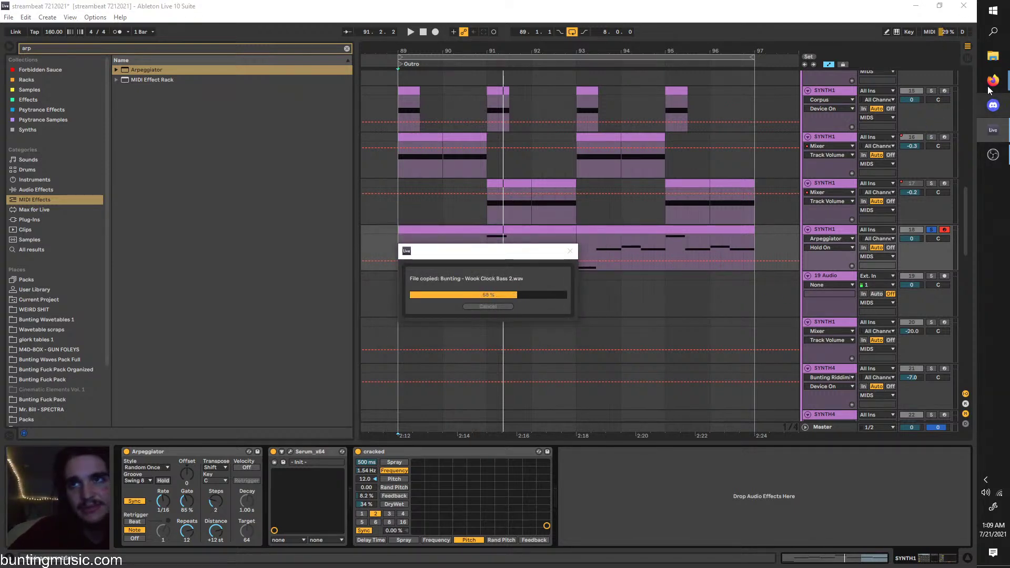
# Close the extra Firefox windows that show the sample pack shop
pyautogui.moveTo(992, 80)
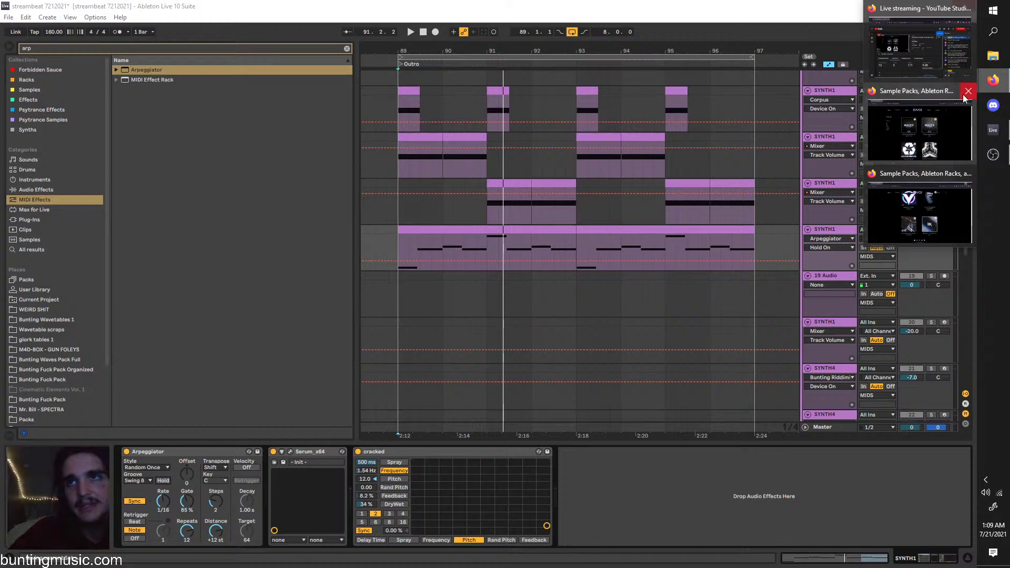
pyautogui.click(967, 91)
pyautogui.click(931, 147)
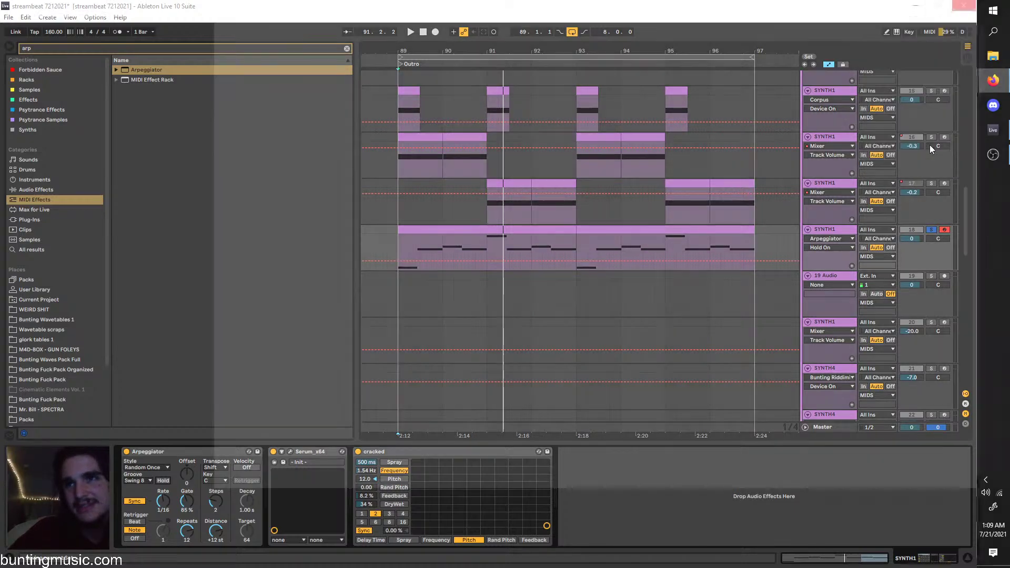
pyautogui.moveTo(303, 4); pyautogui.dragTo(1009, 295)
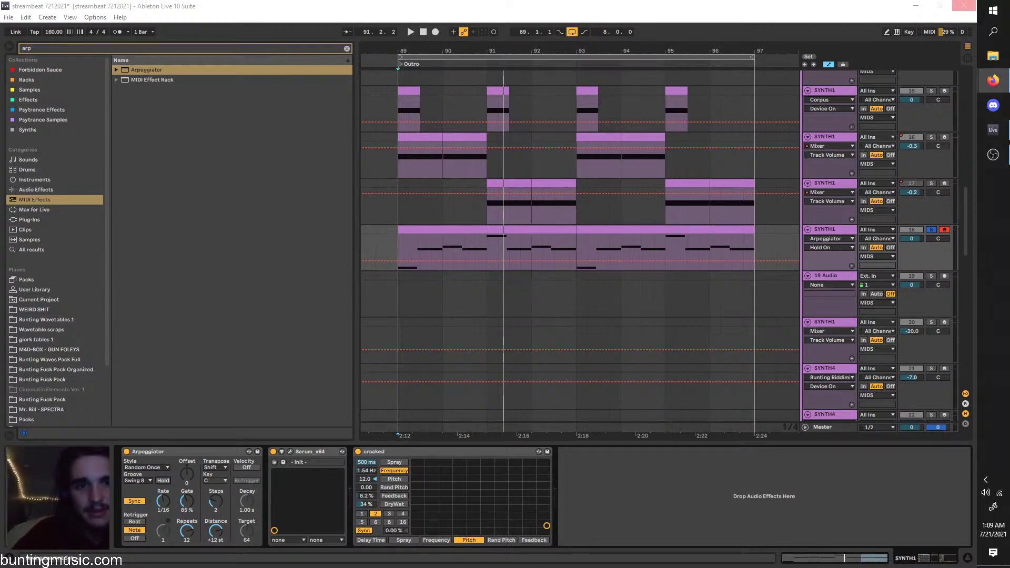
# Save the Live set and run Collect All and Save once more
pyautogui.hotkey('ctrl', 's')
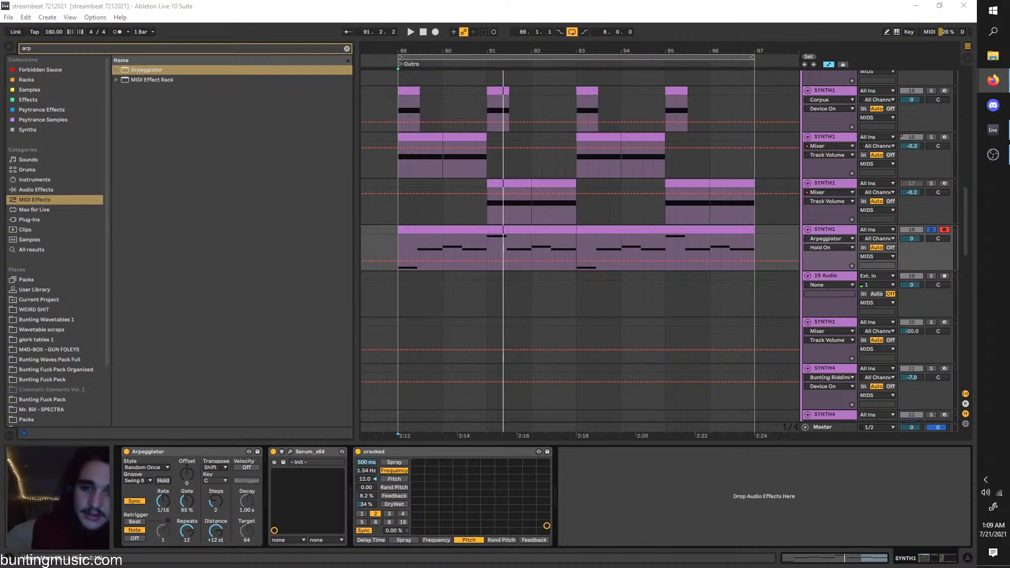
pyautogui.click(8, 16)
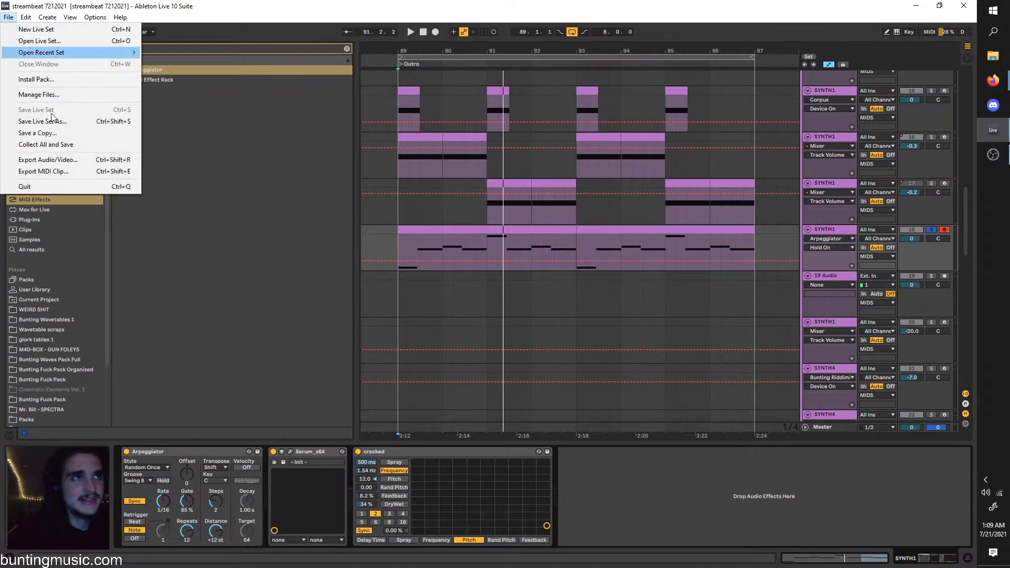
pyautogui.click(80, 144)
pyautogui.click(461, 332)
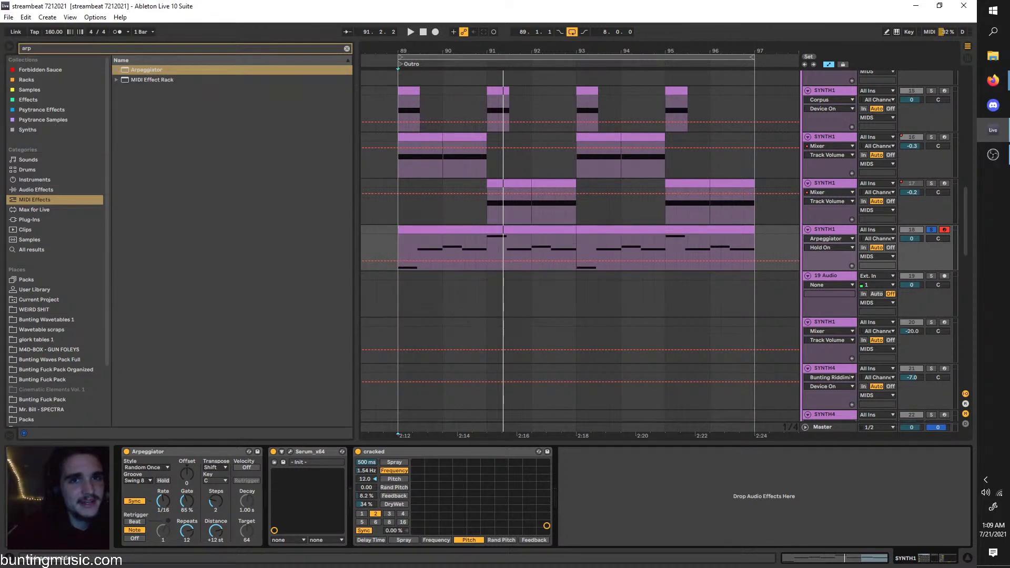
# Maximize the Patreon creator page in Firefox, start a new post, and switch back to Ableton Live
pyautogui.click(993, 80)
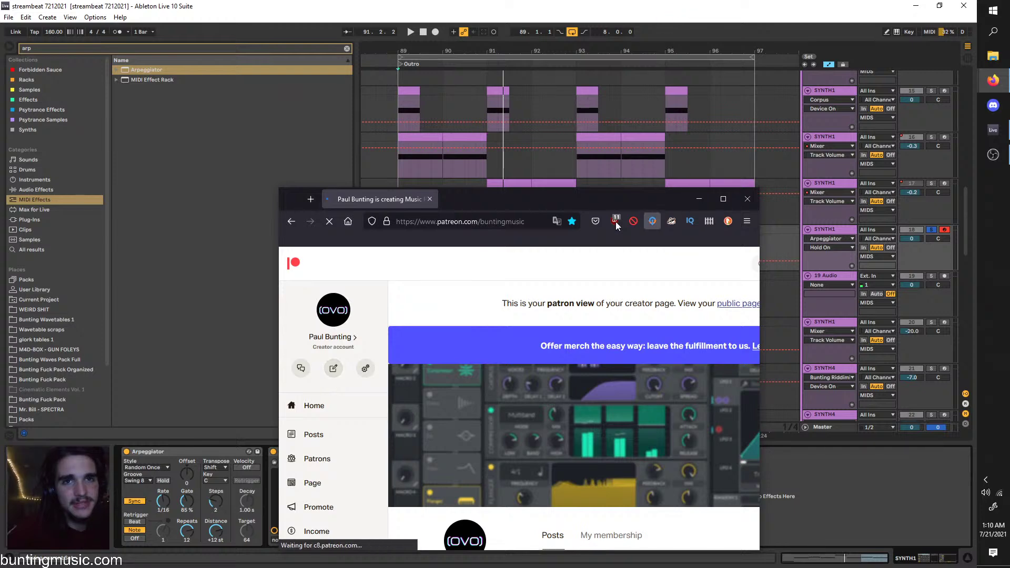
pyautogui.doubleClick(582, 201)
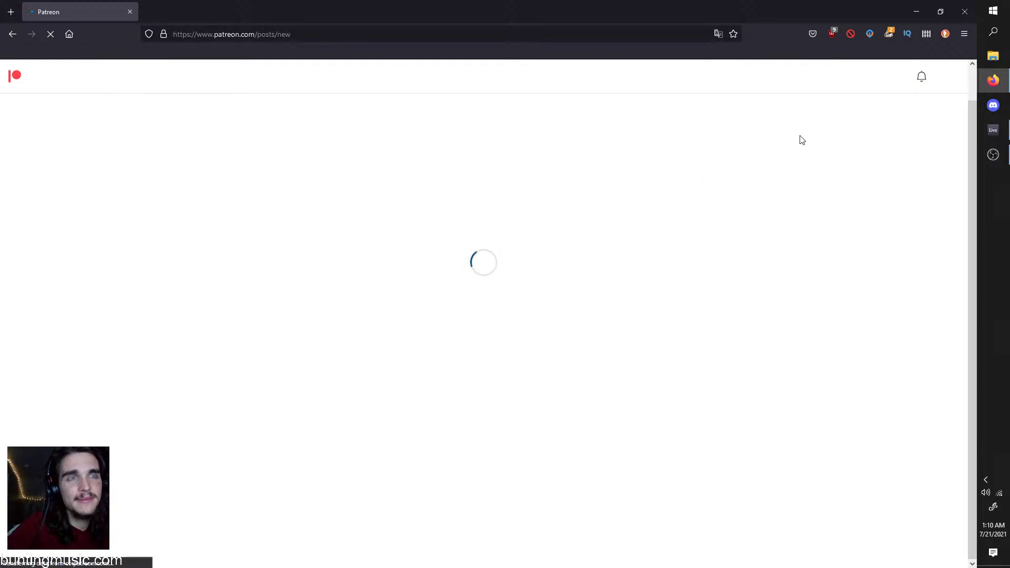
pyautogui.moveTo(994, 84)
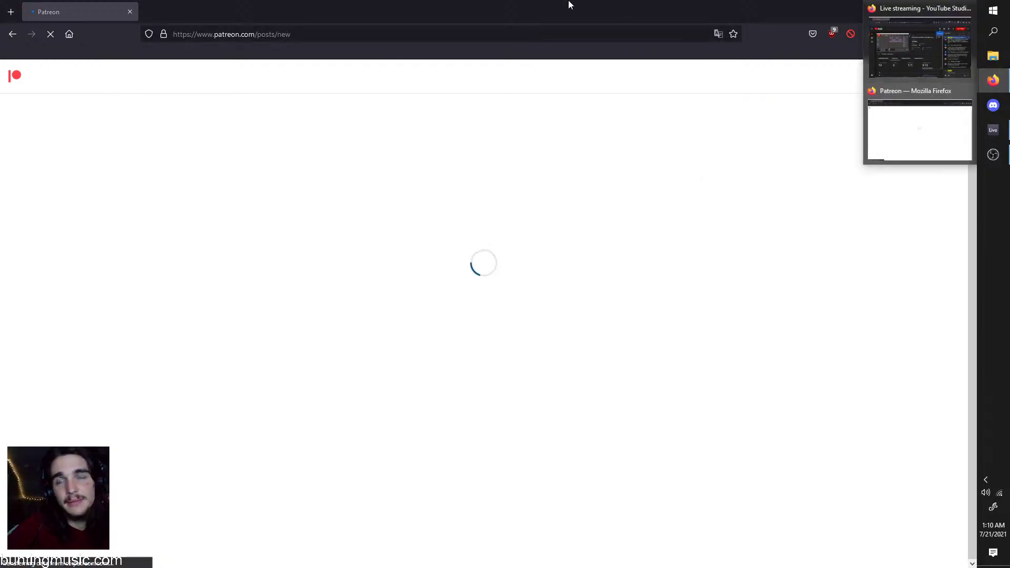
pyautogui.click(992, 130)
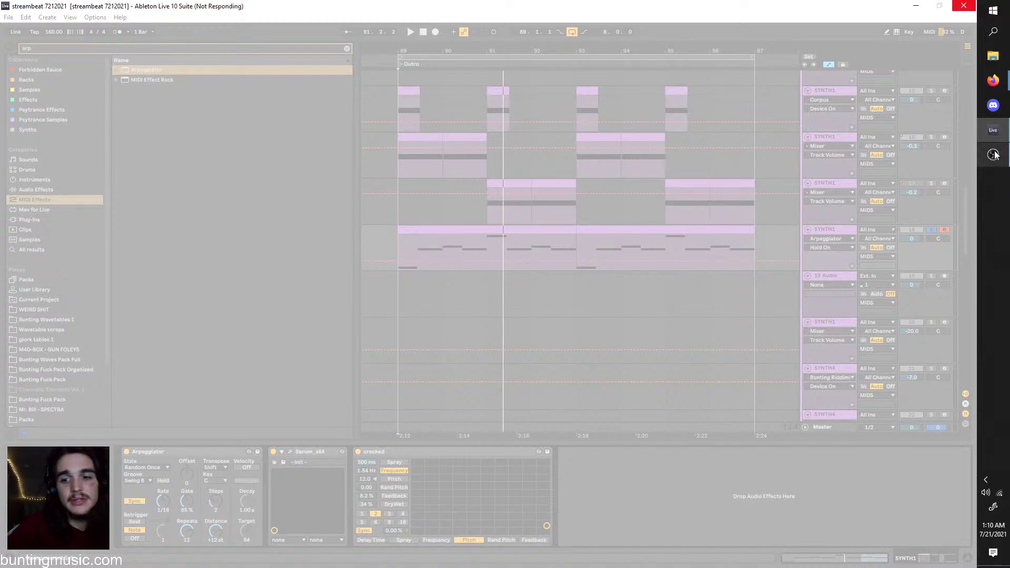
pyautogui.moveTo(994, 154)
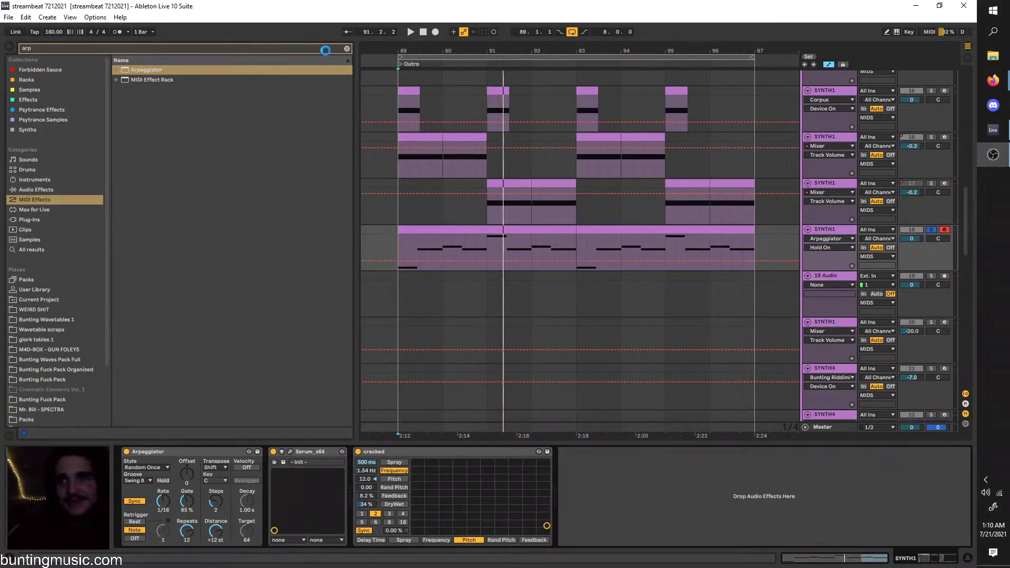
pyautogui.click(6, 17)
pyautogui.click(52, 140)
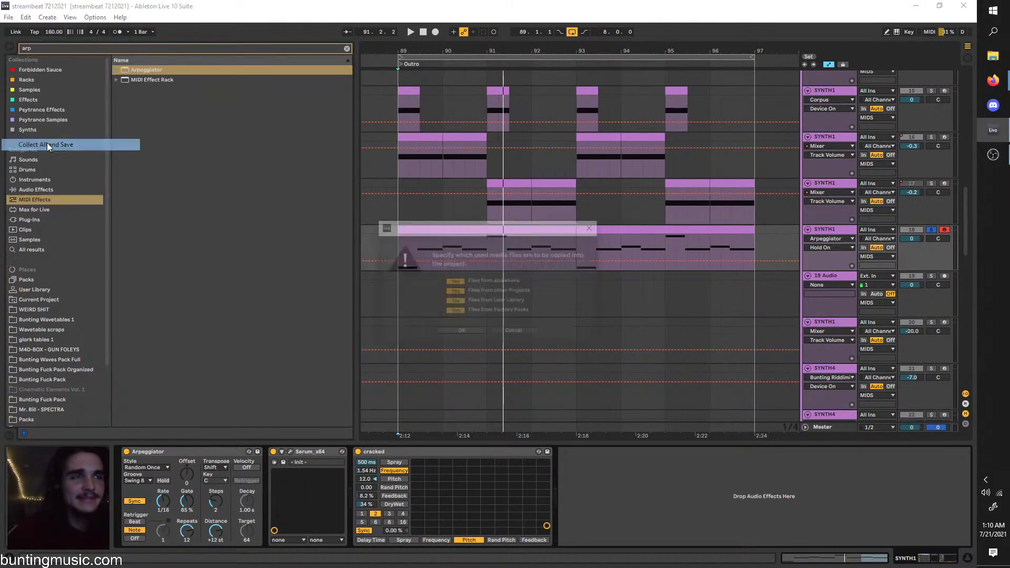
pyautogui.click(497, 332)
pyautogui.click(7, 14)
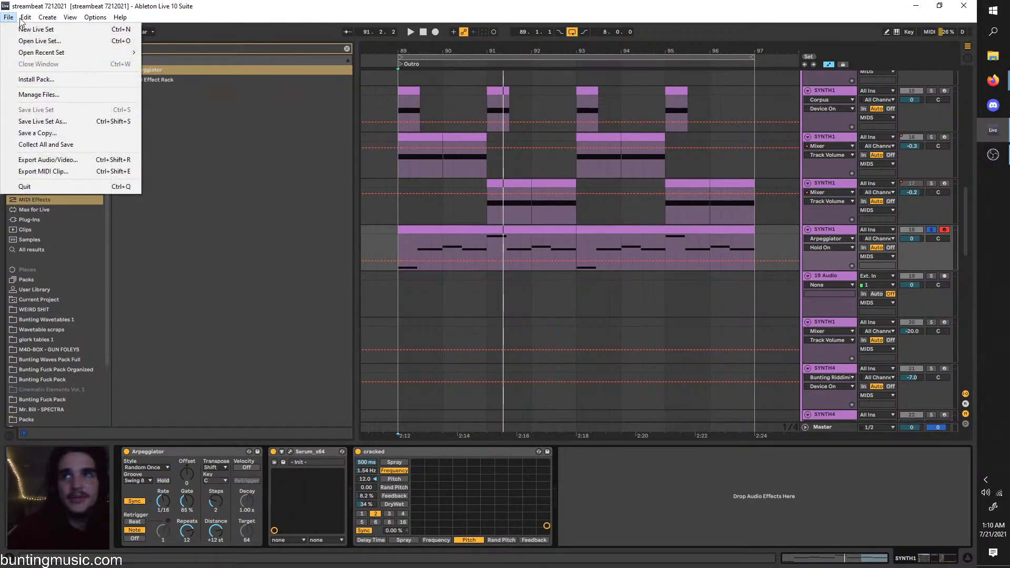
pyautogui.click(27, 1)
# From the Save Live Set As dialog, compress the streambeat 7212021 Project folder in Vids into streambeat 7212021 Project.zip
pyautogui.click(8, 18)
pyautogui.click(53, 127)
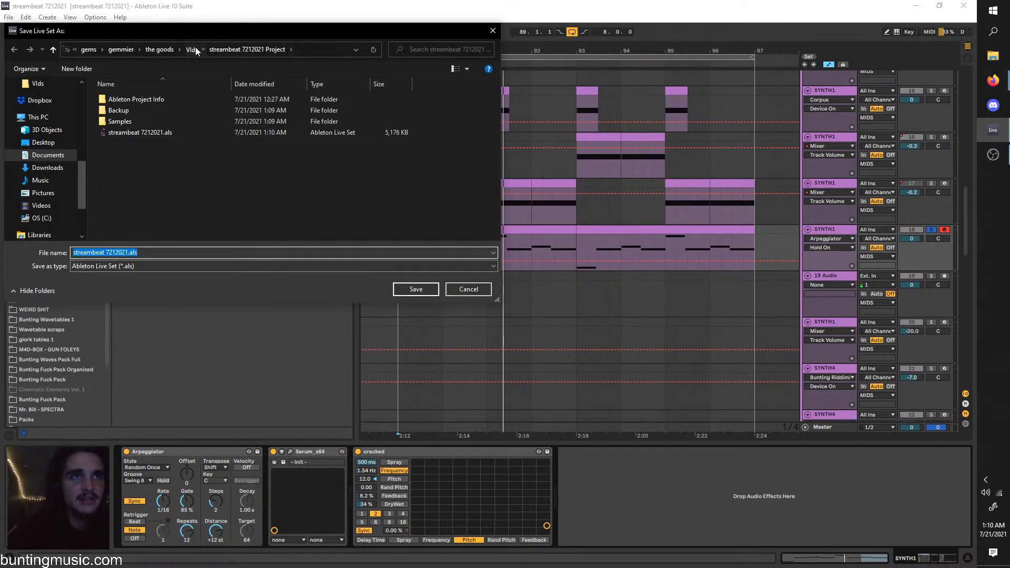
pyautogui.doubleClick(182, 141)
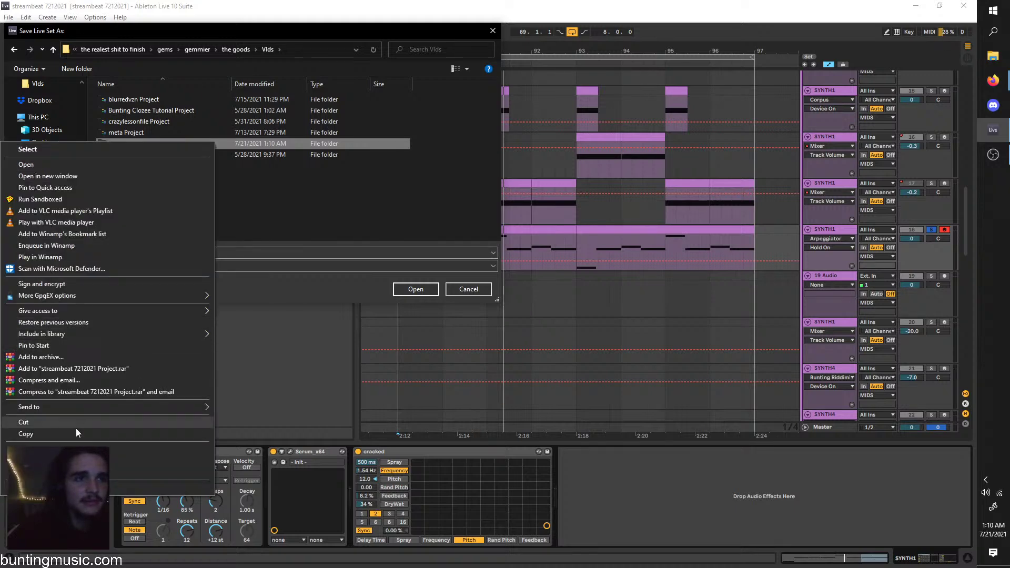
pyautogui.click(54, 361)
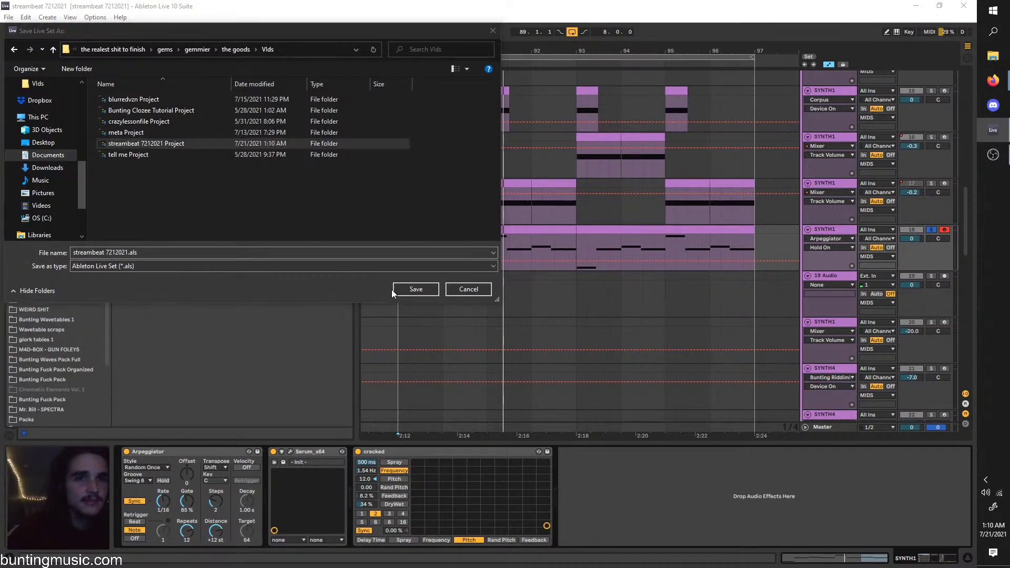
pyautogui.click(447, 277)
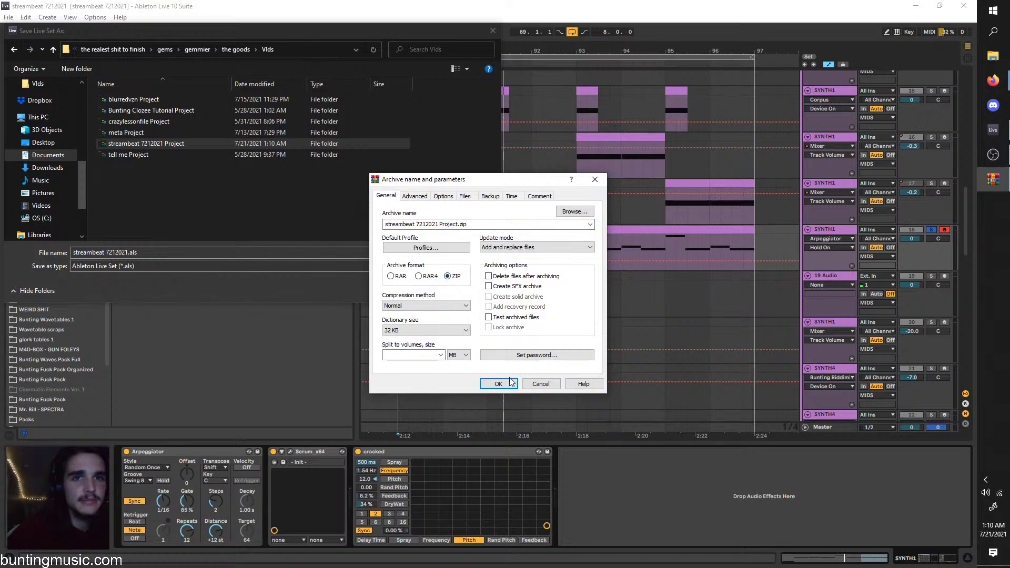
pyautogui.click(500, 384)
# Copy the path of the Vids folder and close the Save Live Set As dialog without saving
pyautogui.click(306, 52)
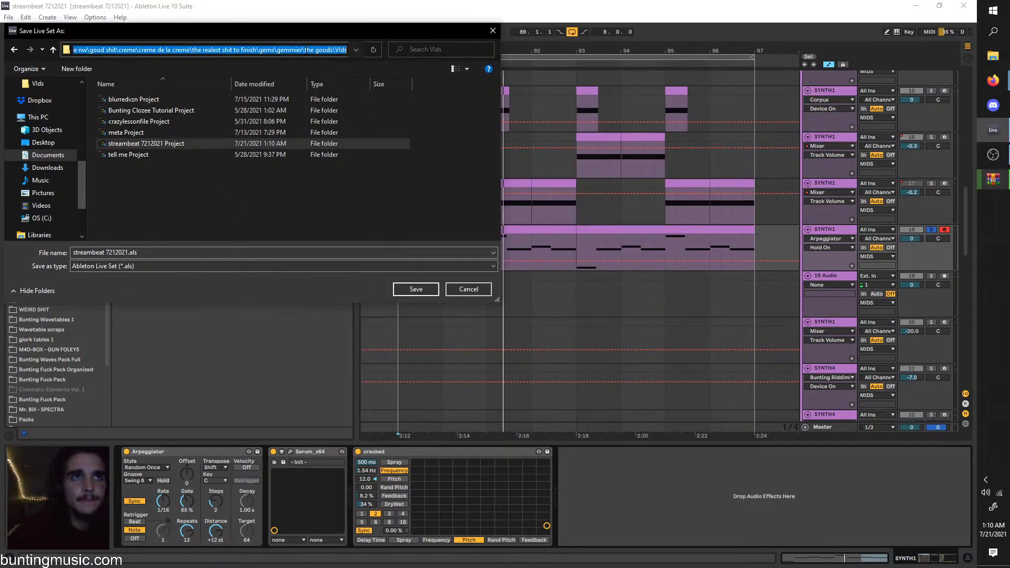
pyautogui.rightClick(306, 51)
pyautogui.click(284, 85)
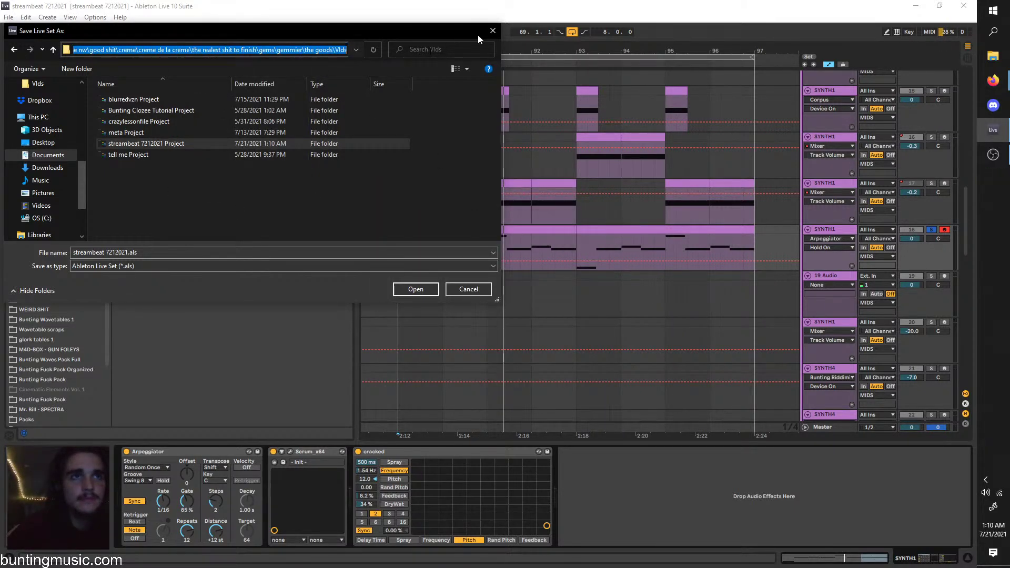
pyautogui.click(492, 31)
# Switch to the Patreon post in Firefox and title it "Stream Project File 07/21/2021"
pyautogui.moveTo(993, 80)
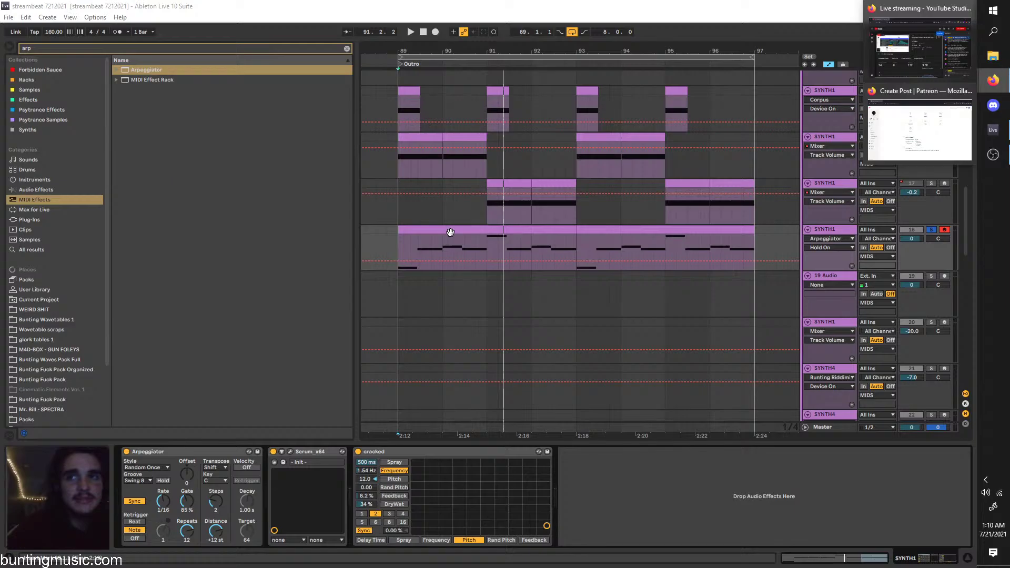
pyautogui.click(870, 155)
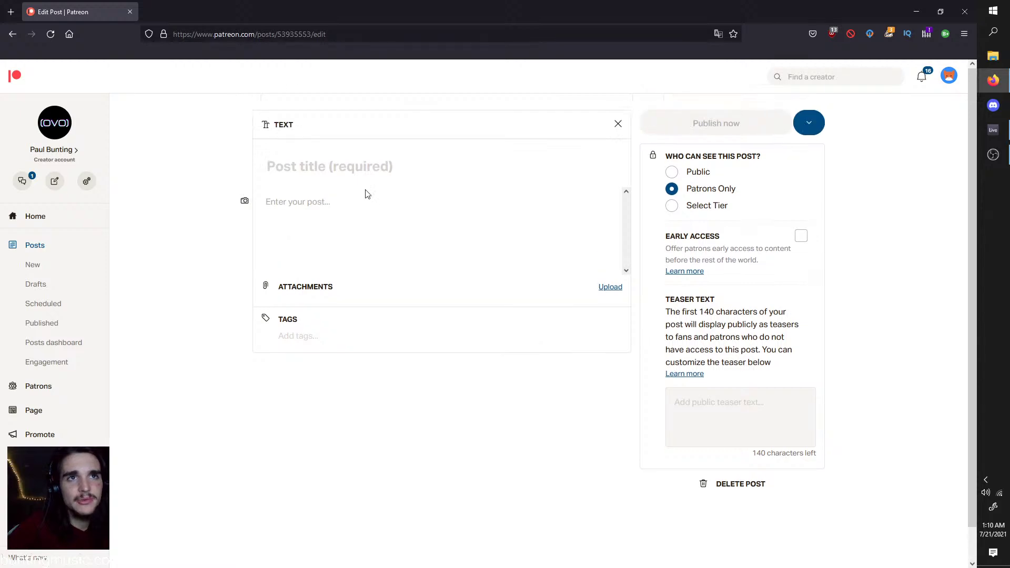
pyautogui.click(350, 168)
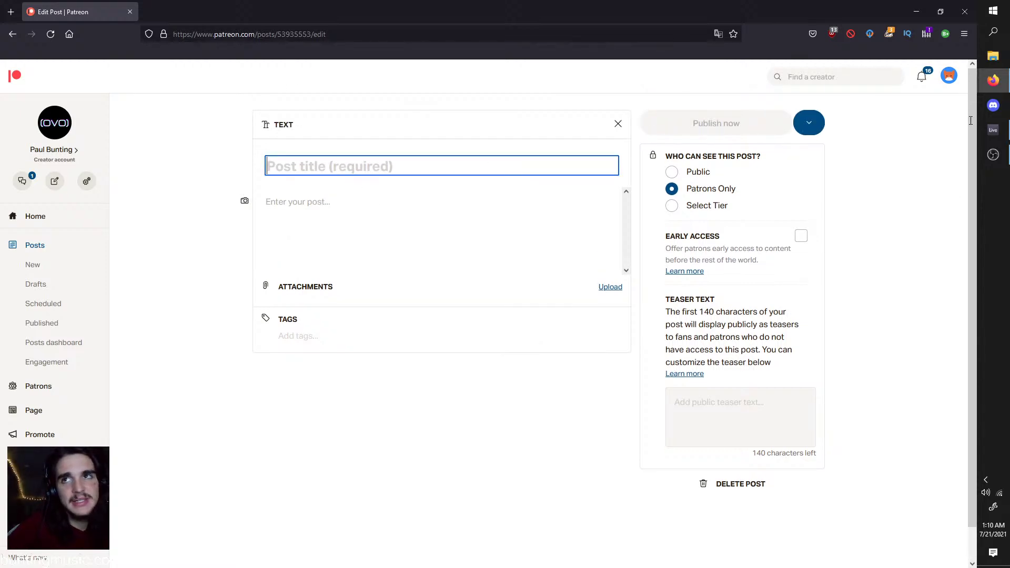
pyautogui.click(988, 116)
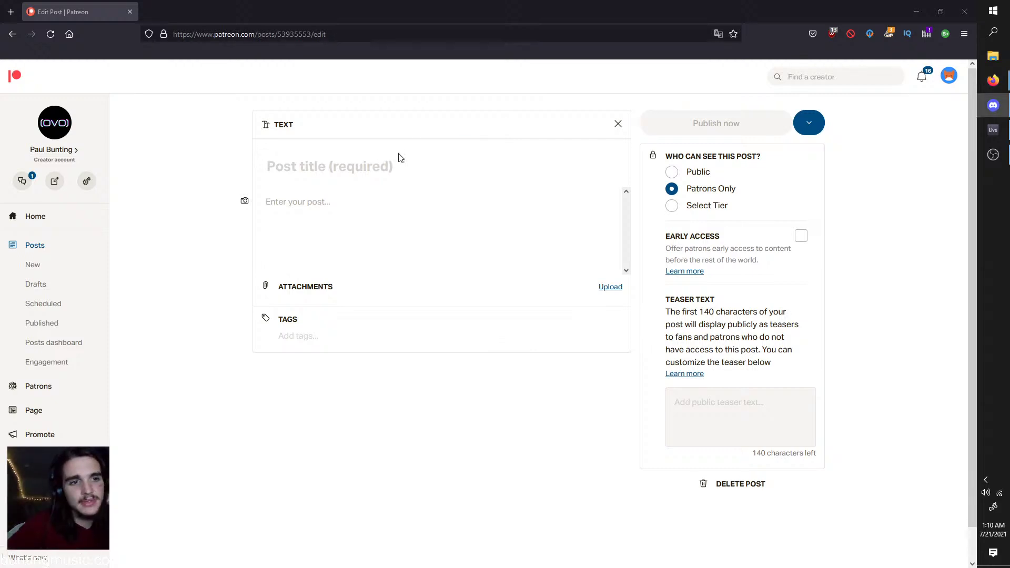
pyautogui.click(295, 164)
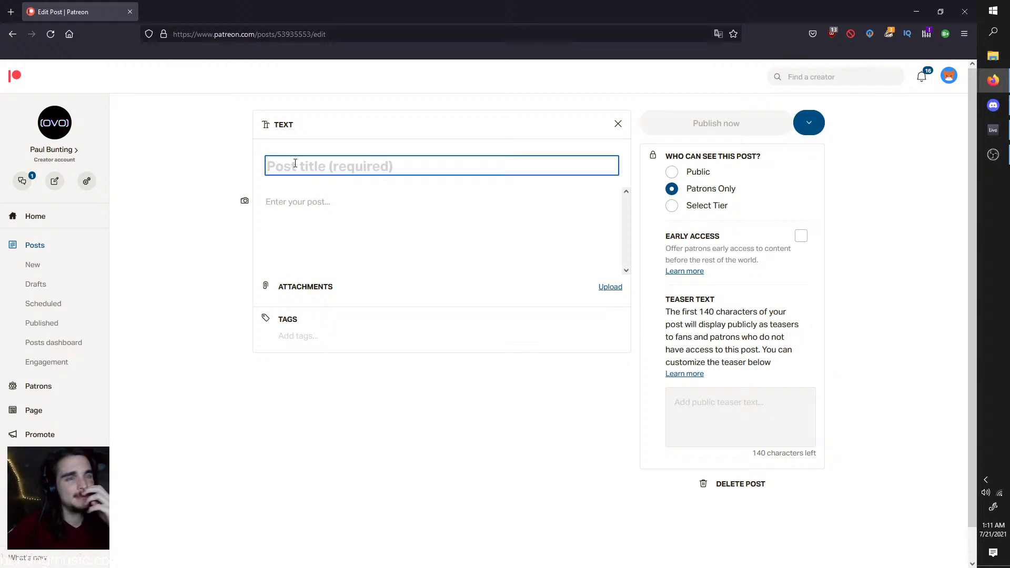
pyautogui.write('Stream')
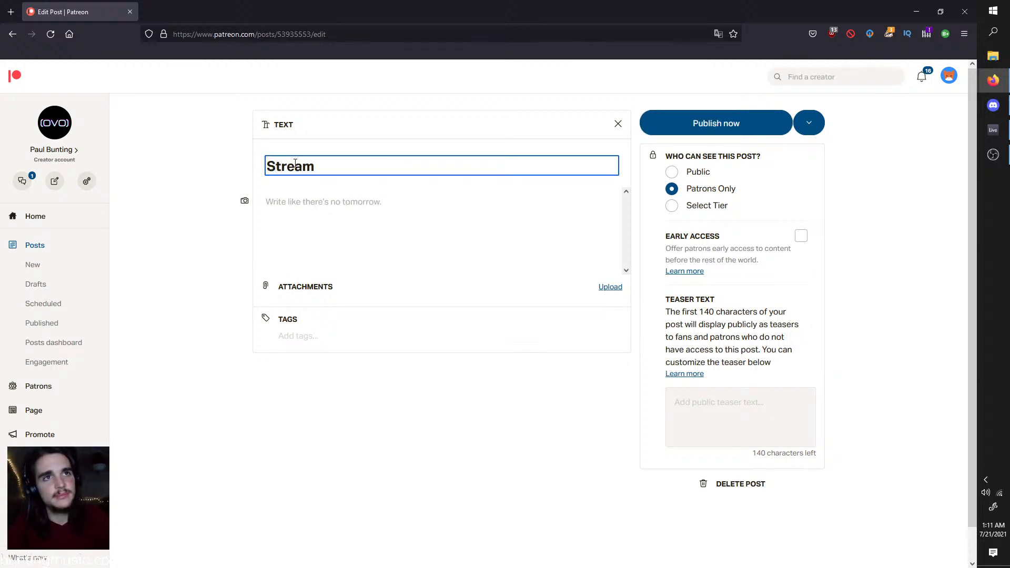
pyautogui.write(' Project File 07')
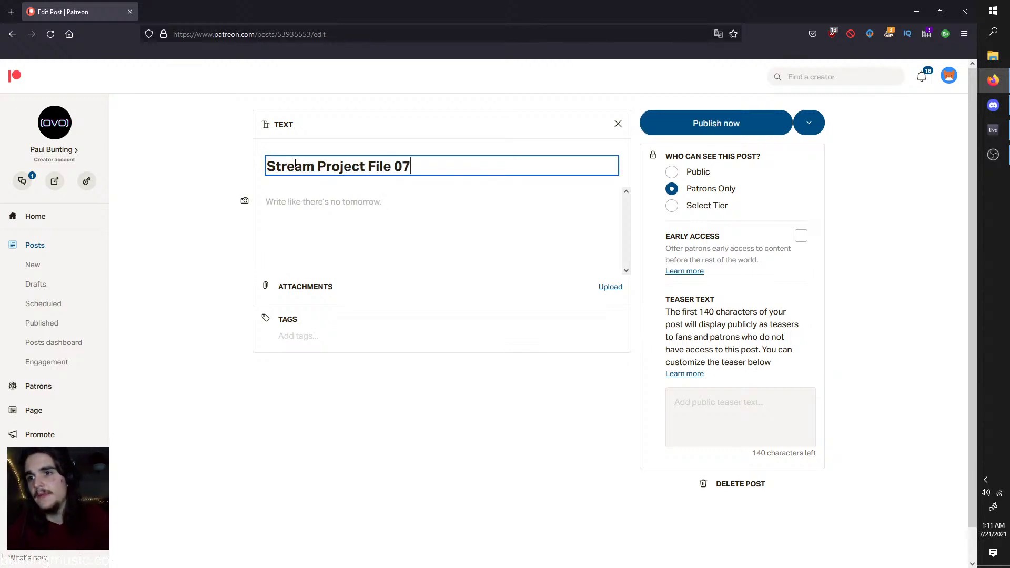
pyautogui.write('/21/2021')
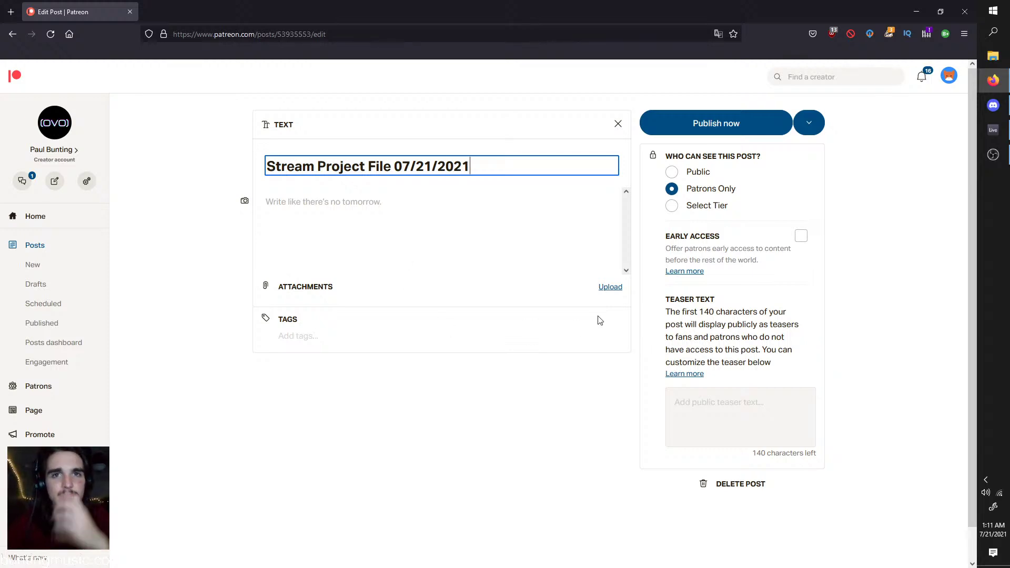
# Attach streambeat 7212021 Project.zip from the Vids folder to the post
pyautogui.click(610, 286)
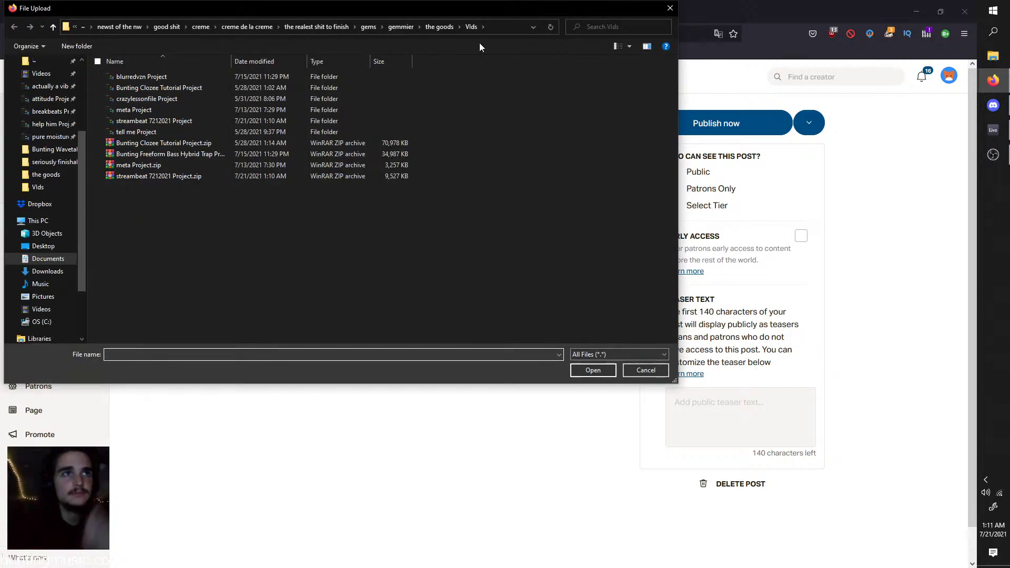
pyautogui.click(497, 26)
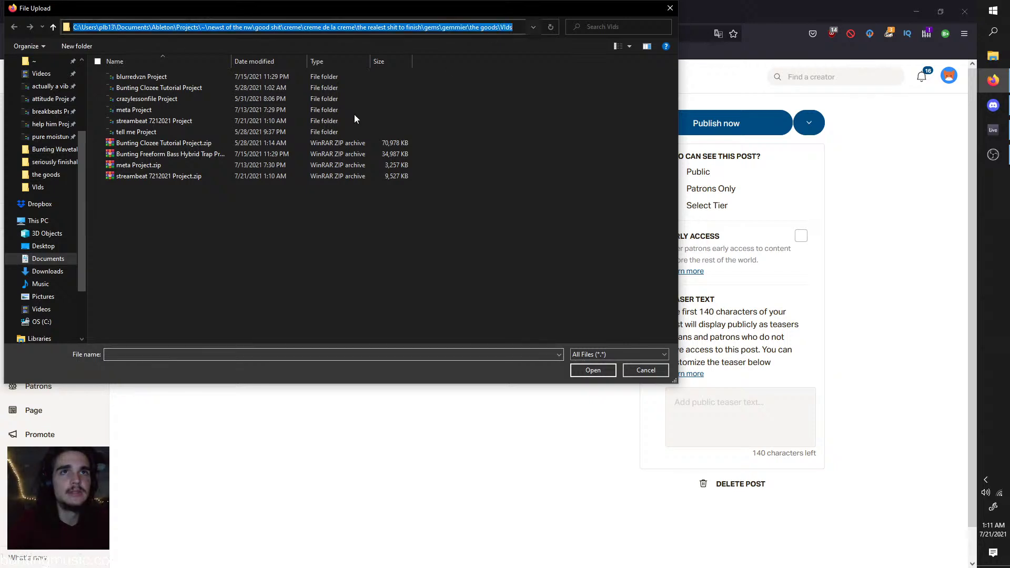
pyautogui.doubleClick(148, 177)
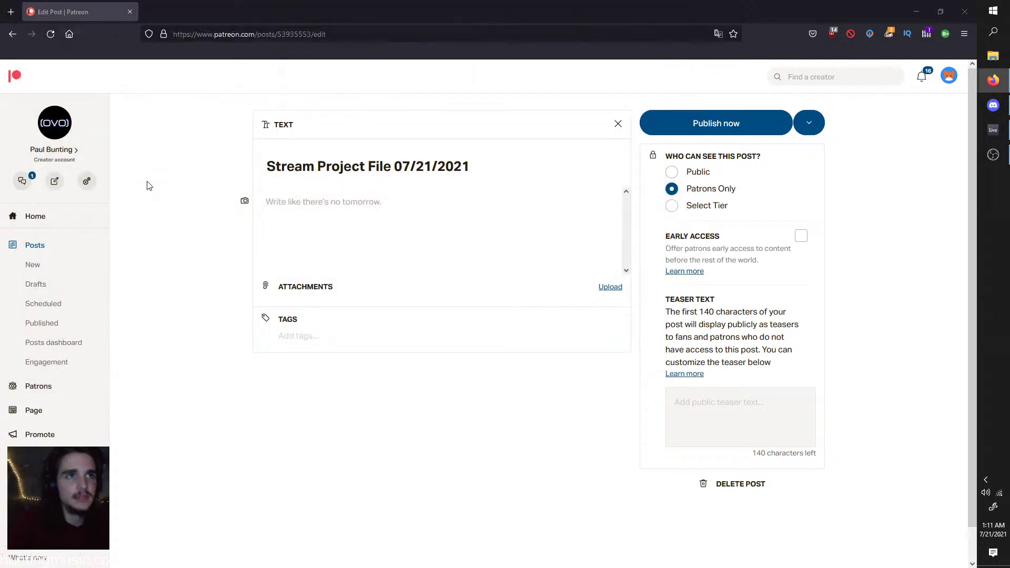
# Restrict the post to selected tiers with only OG having access, and publish it
pyautogui.click(673, 207)
pyautogui.click(677, 251)
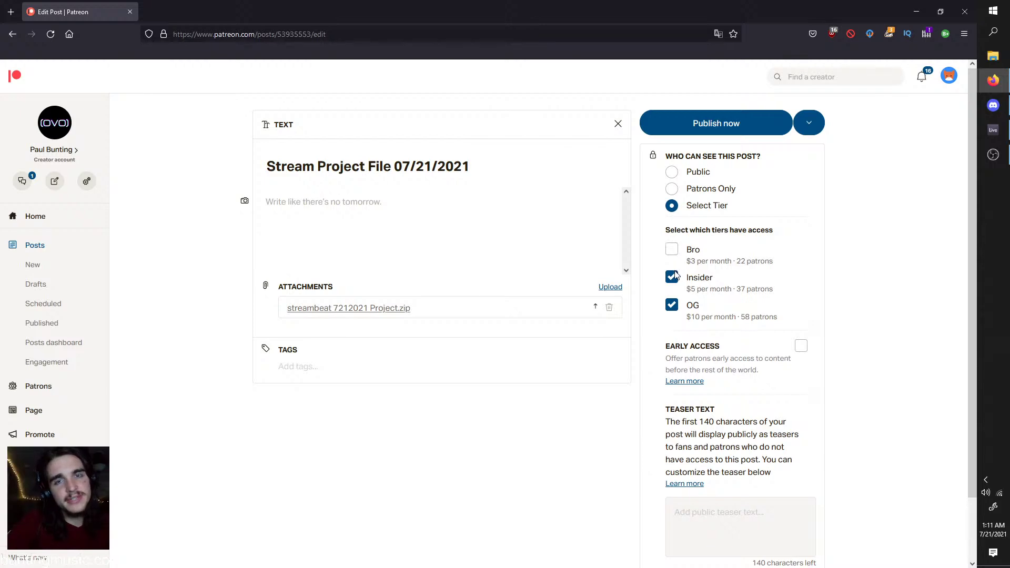
pyautogui.click(673, 277)
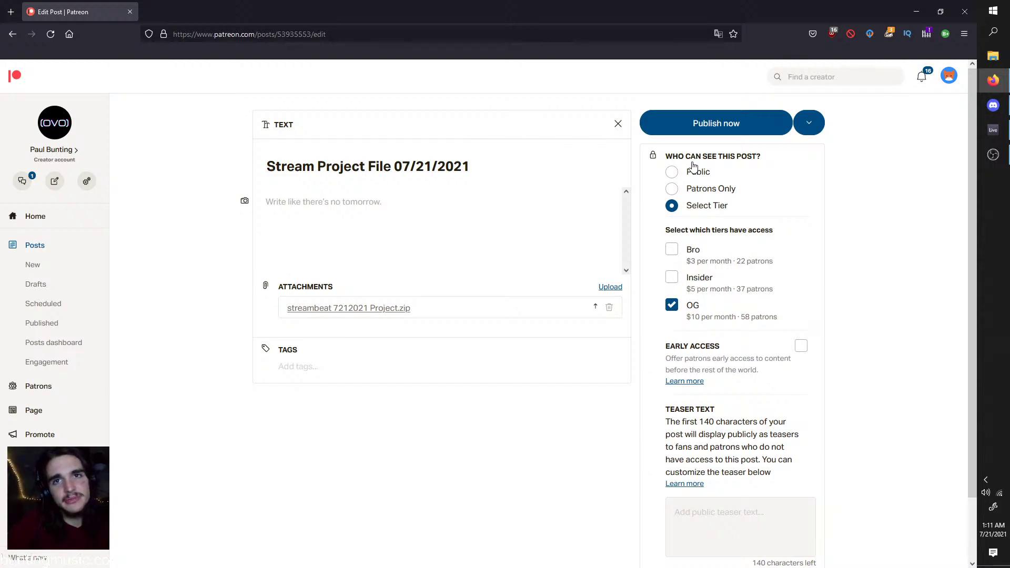
pyautogui.click(706, 124)
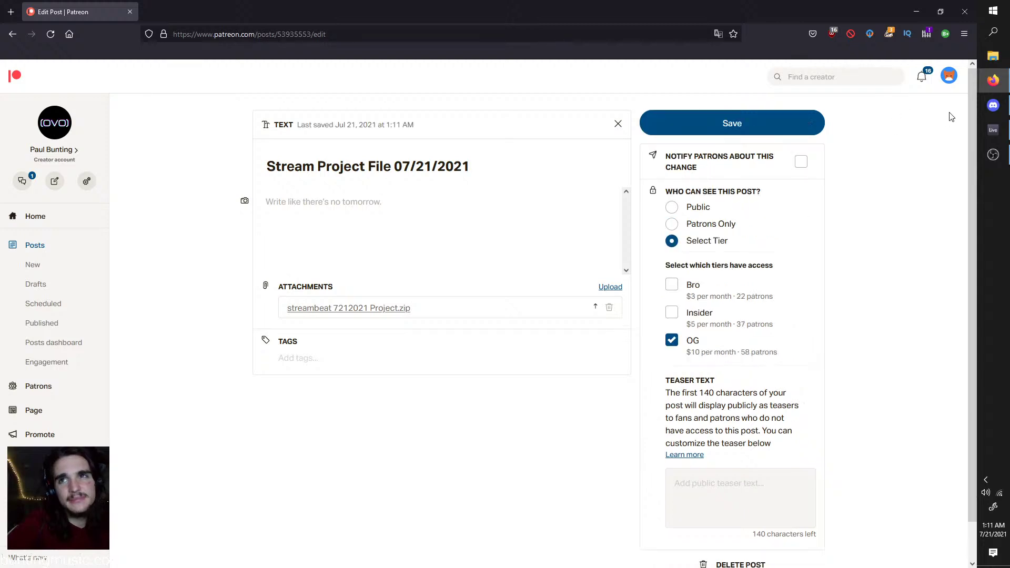
# Try to save the published post while its attachment is uploading, choosing to stay on the page
pyautogui.click(732, 122)
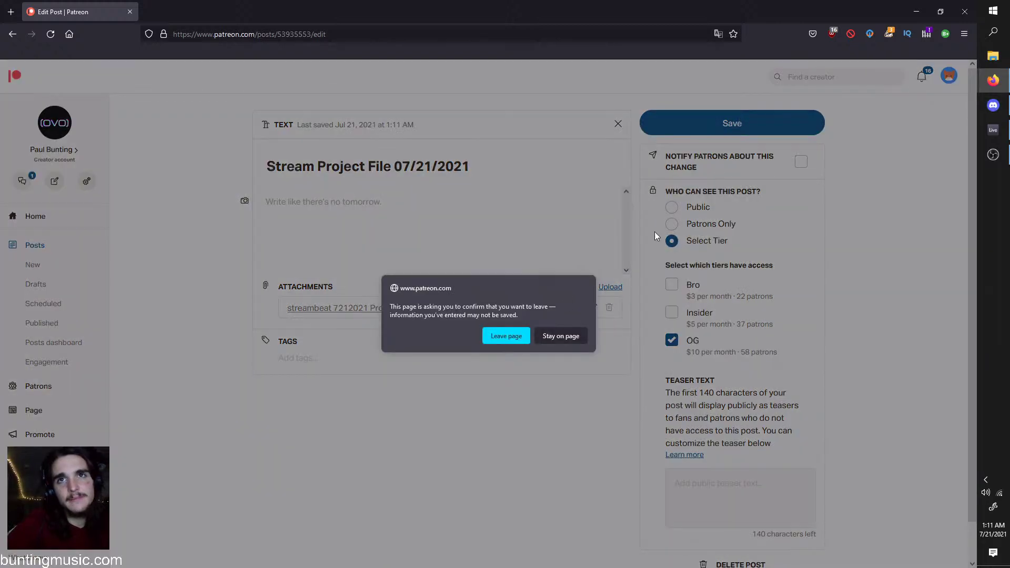
pyautogui.click(571, 336)
pyautogui.click(699, 123)
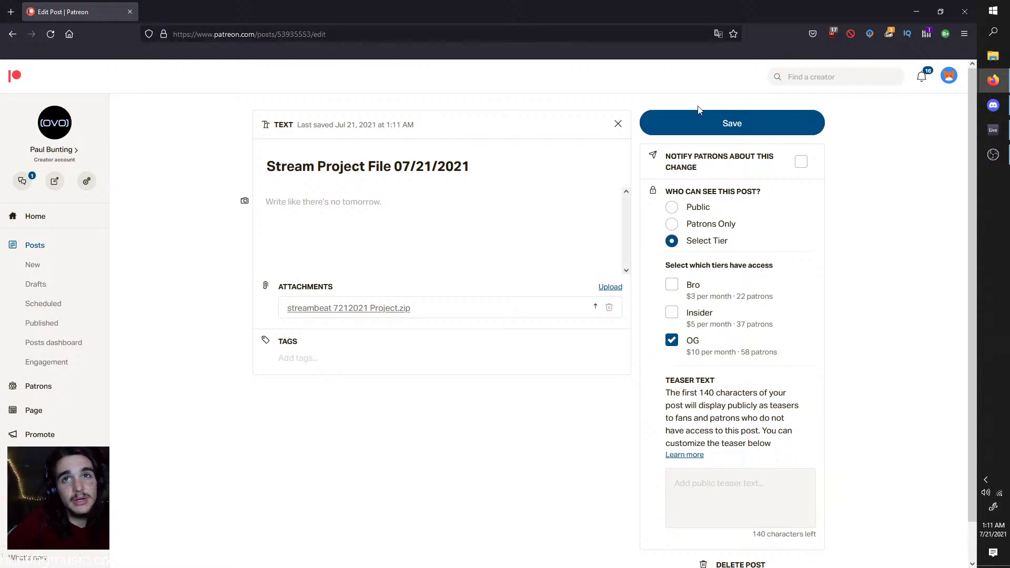
pyautogui.click(718, 121)
pyautogui.click(556, 341)
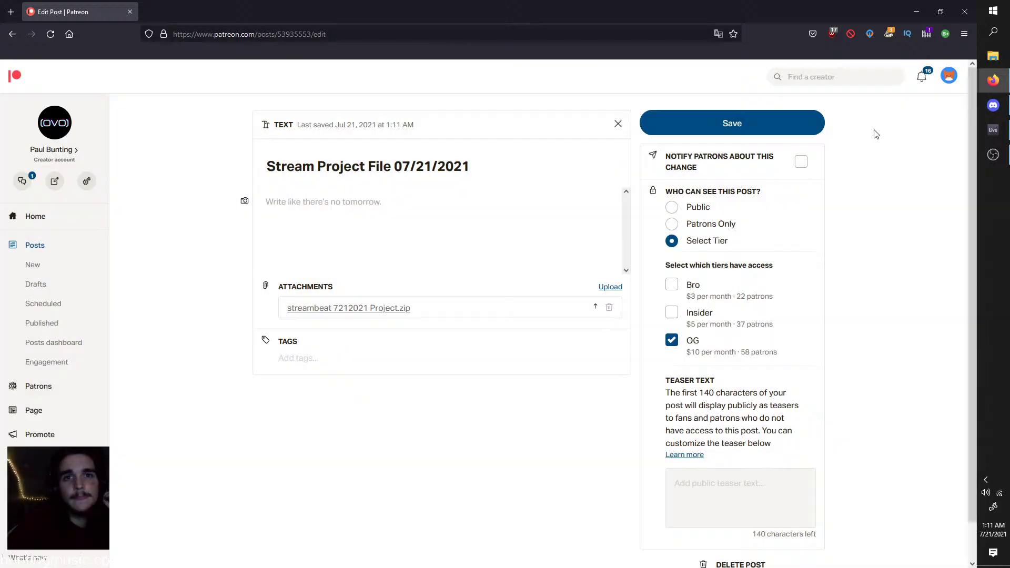
# Glance at Ableton Live, return to the Patreon post in Firefox and save it, staying on the page
pyautogui.click(993, 129)
pyautogui.moveTo(983, 90)
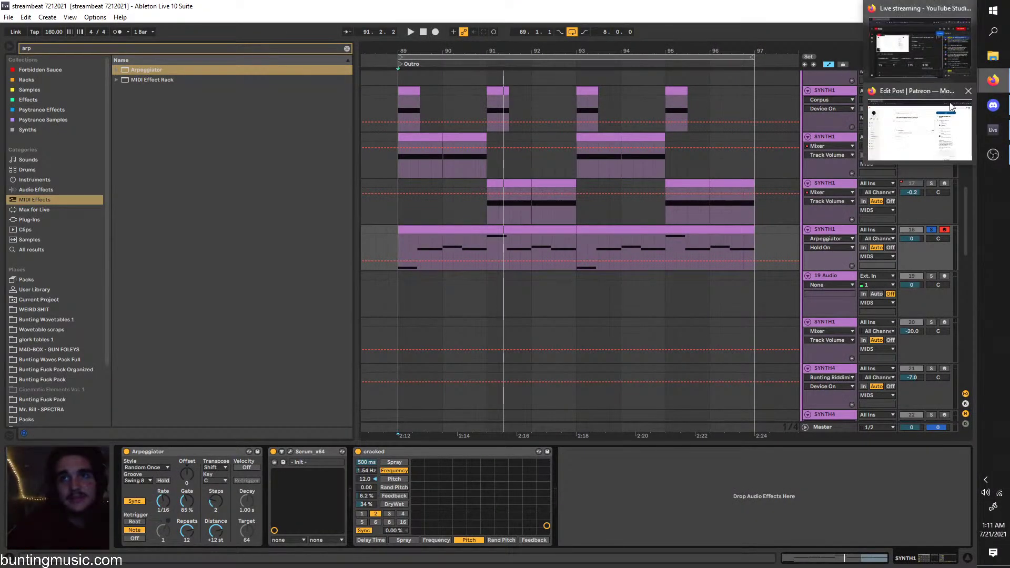
pyautogui.click(942, 127)
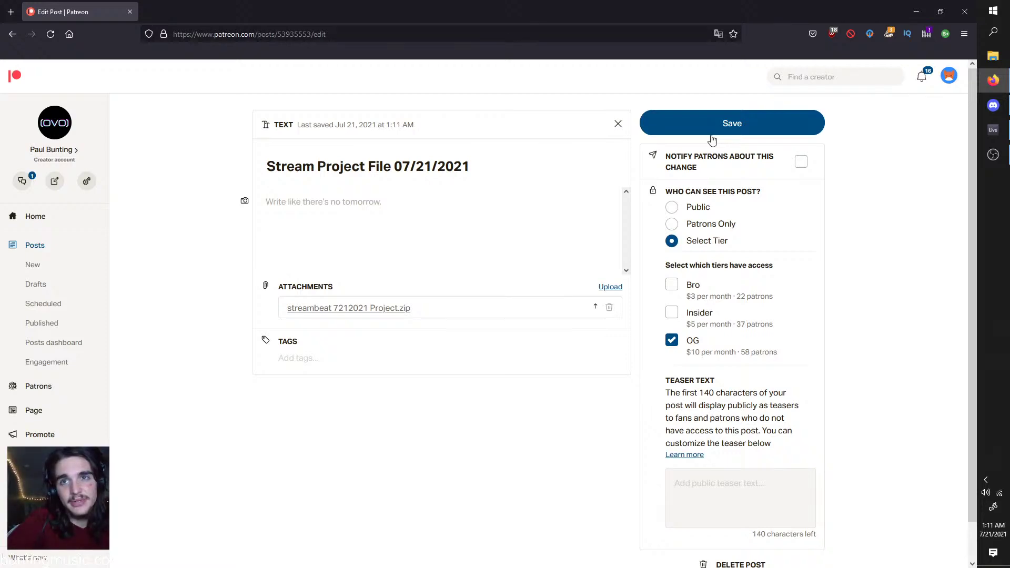
pyautogui.click(711, 134)
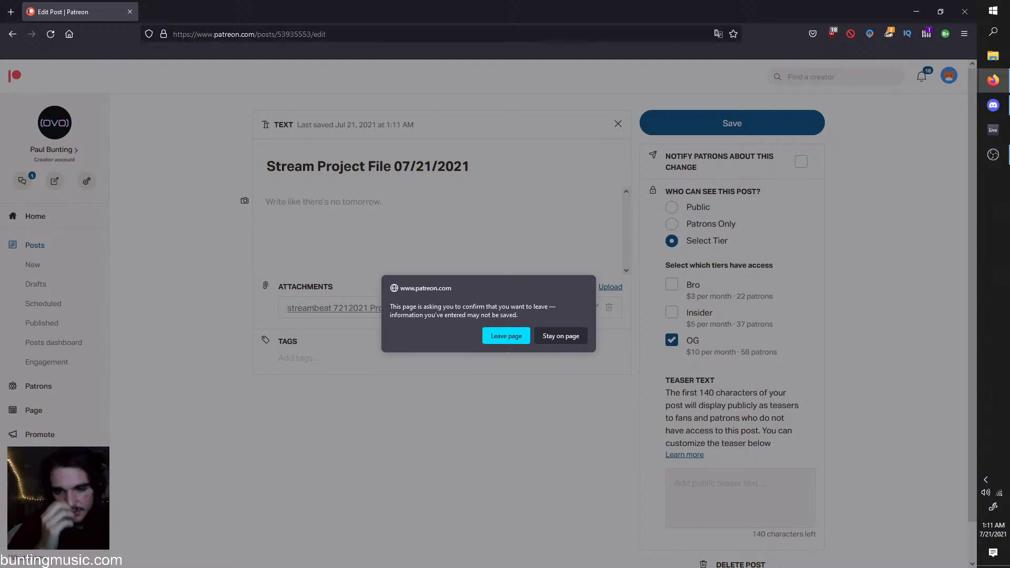
pyautogui.click(555, 344)
pyautogui.click(697, 134)
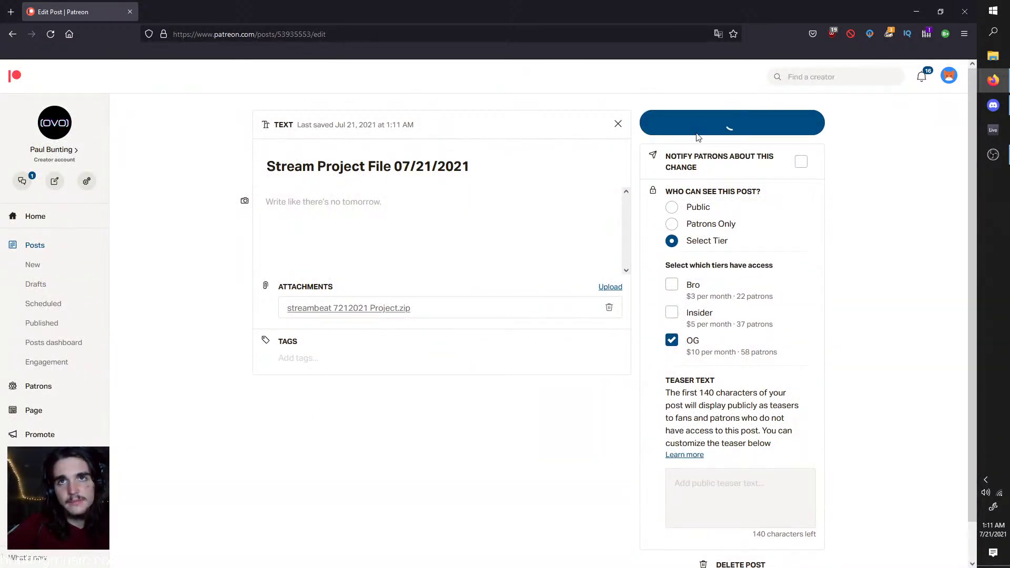